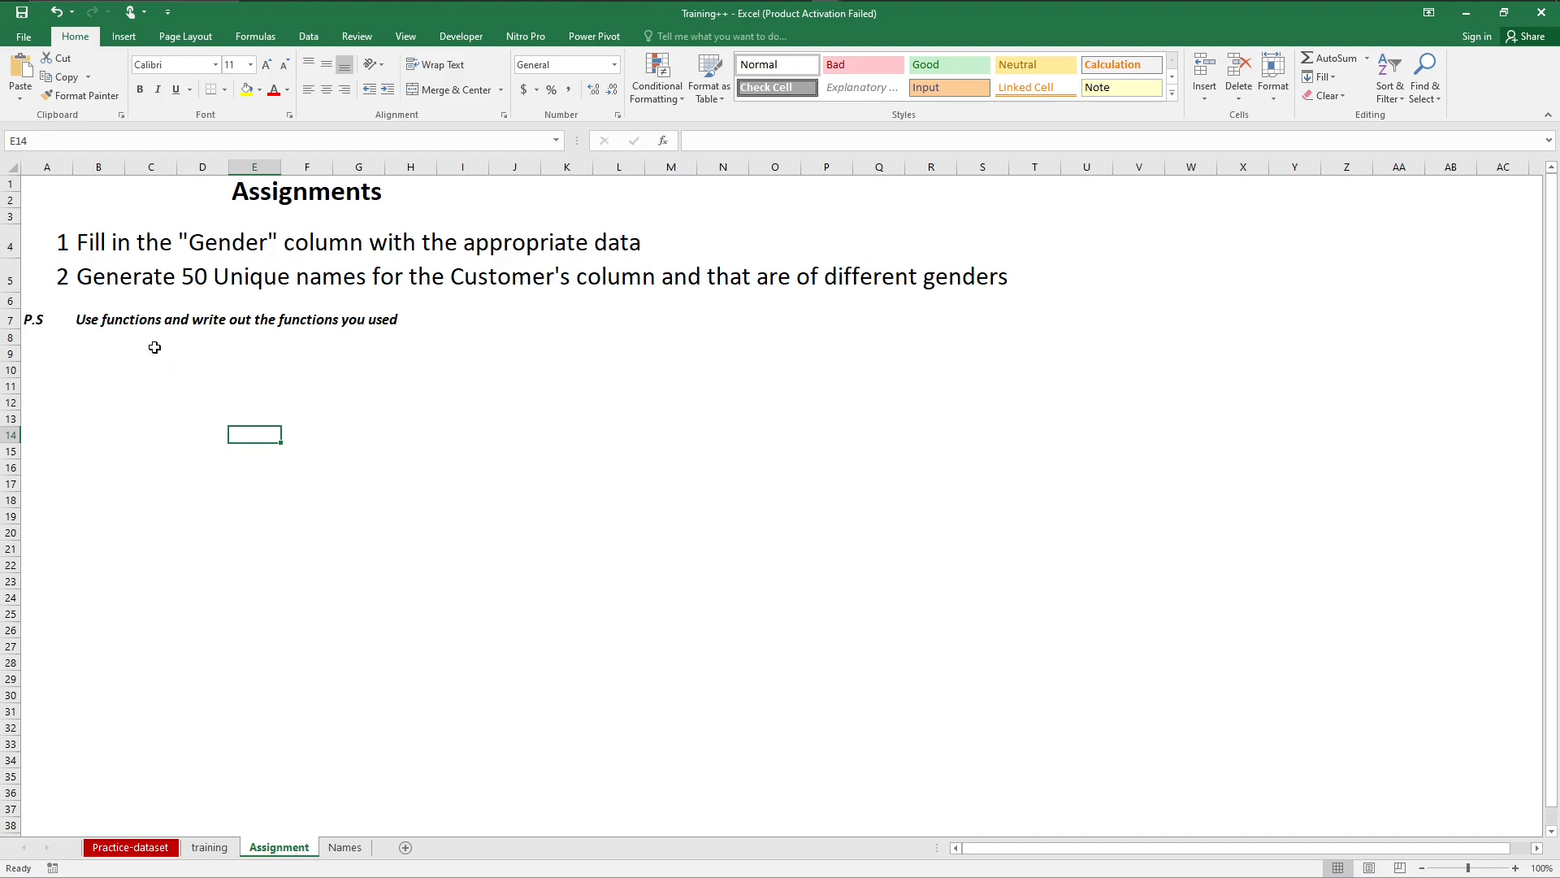
Step: Edit the P.S. note in cell B7 to read "Use fomular and write out the functions you used"
click(135, 320)
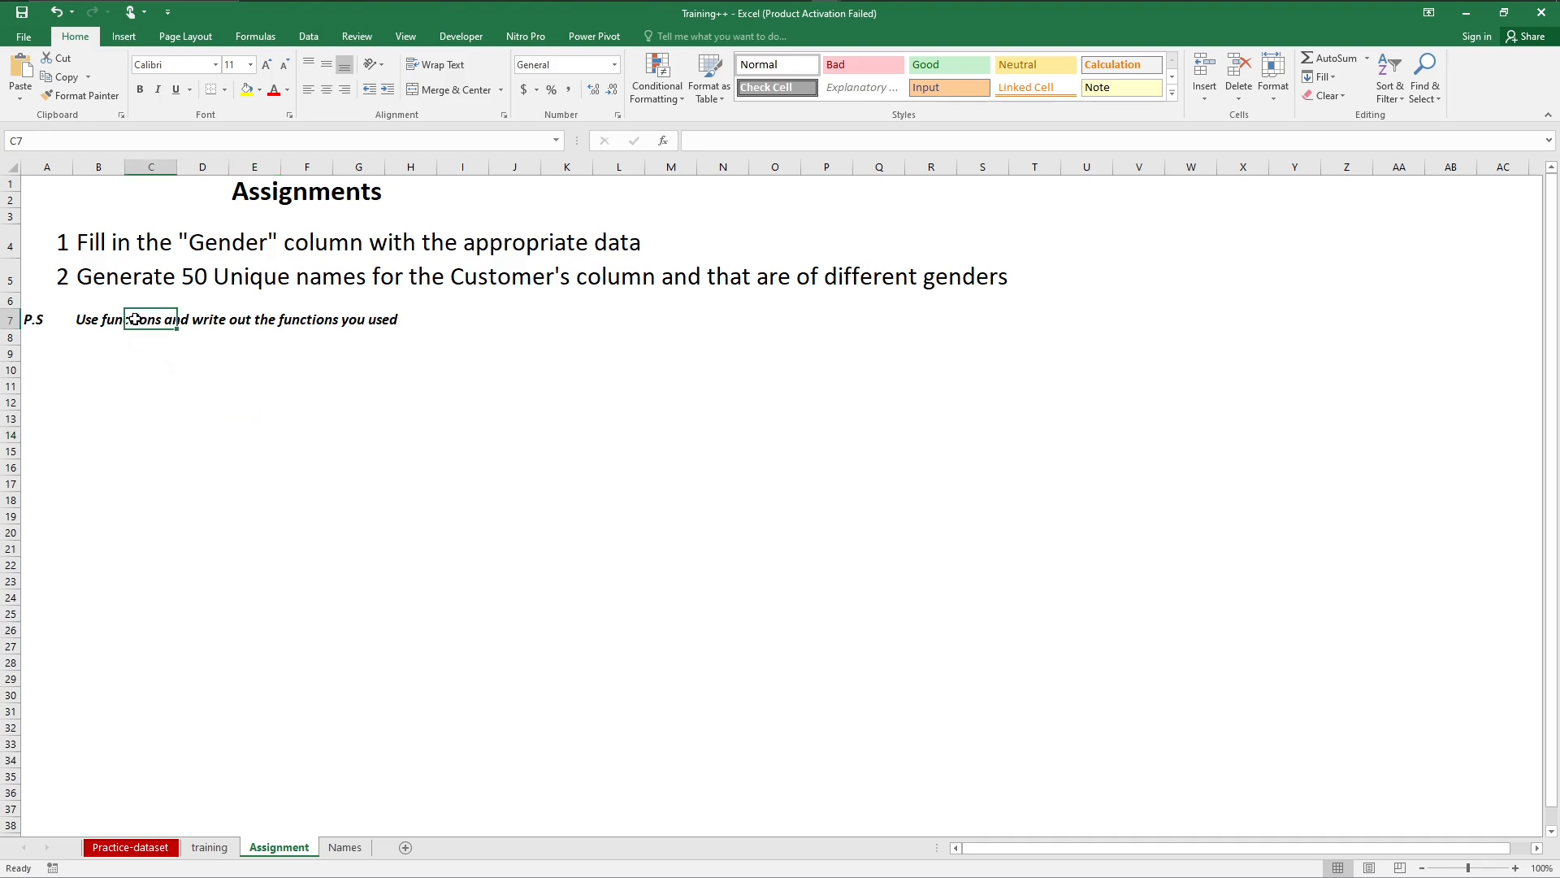
click(91, 319)
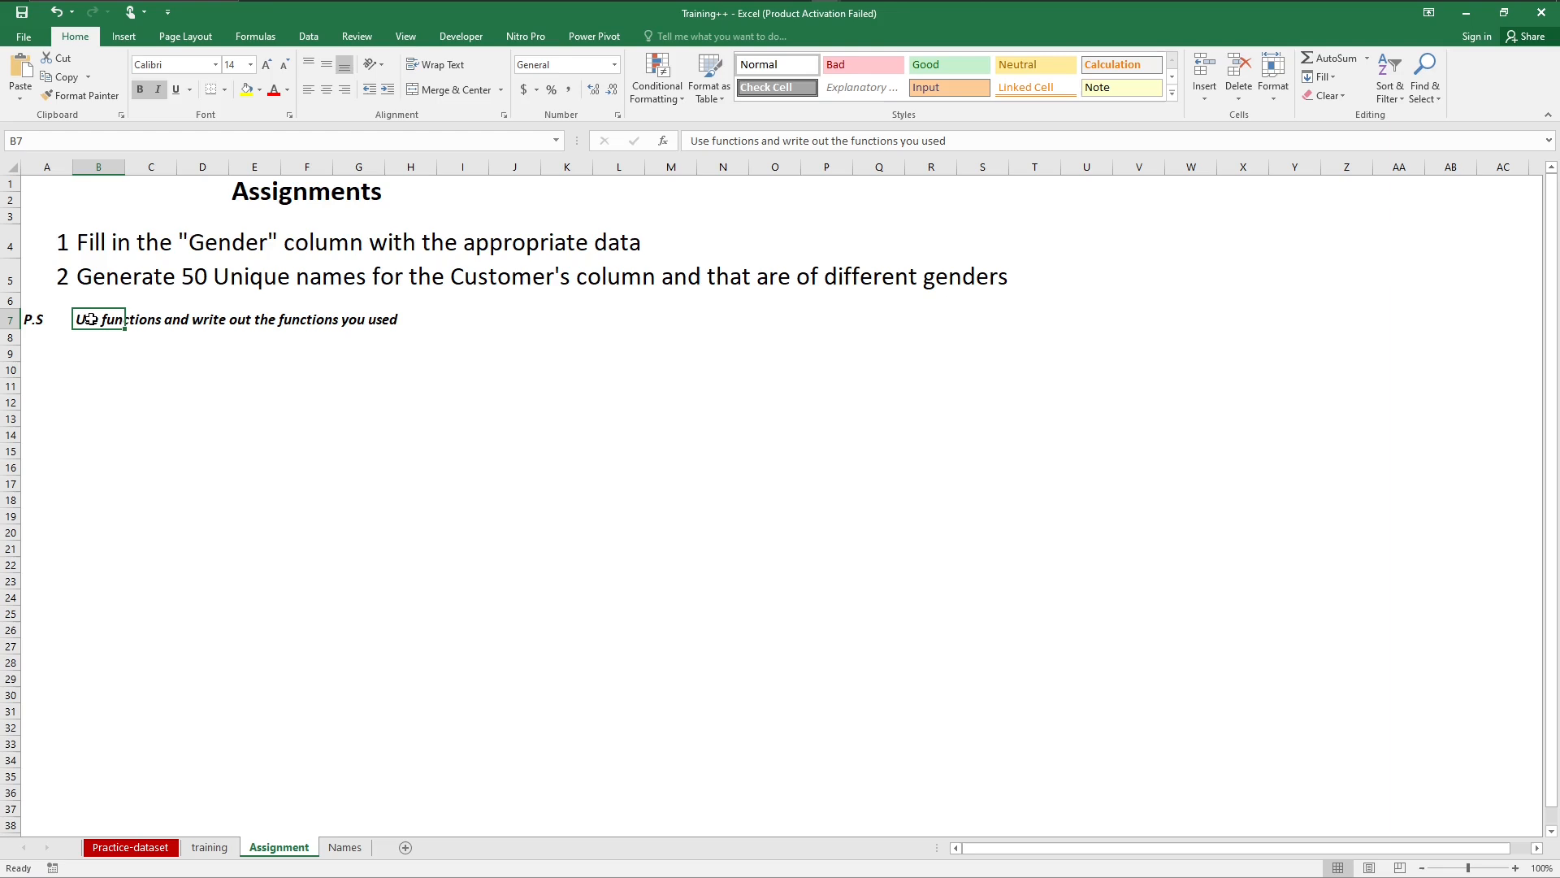
click(758, 146)
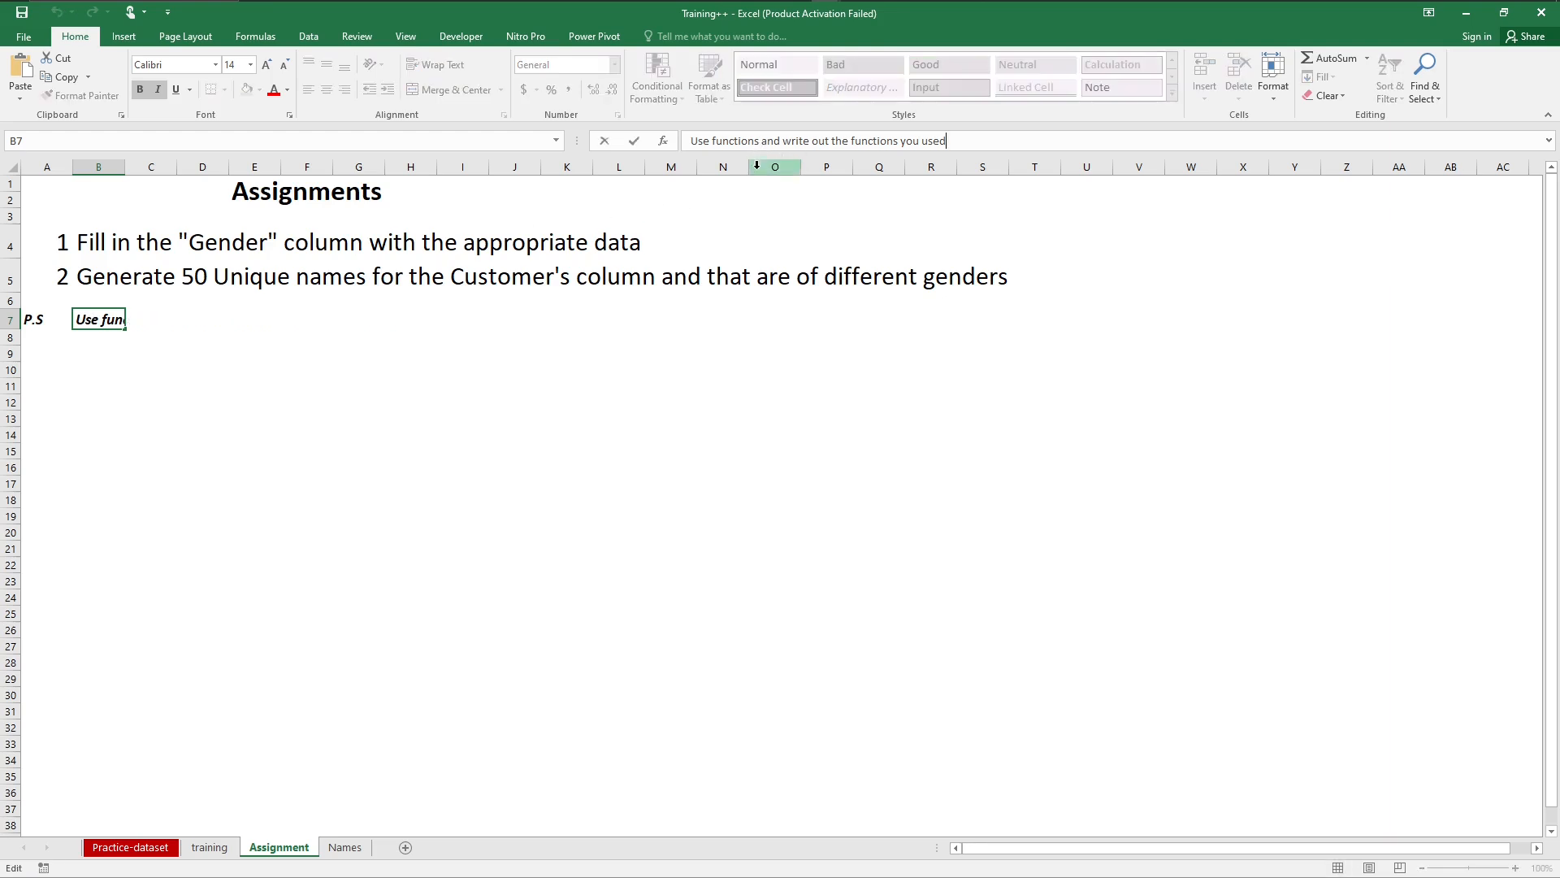
key(BackSpace)
key(BackSpace)
key(BackSpace)
key(BackSpace)
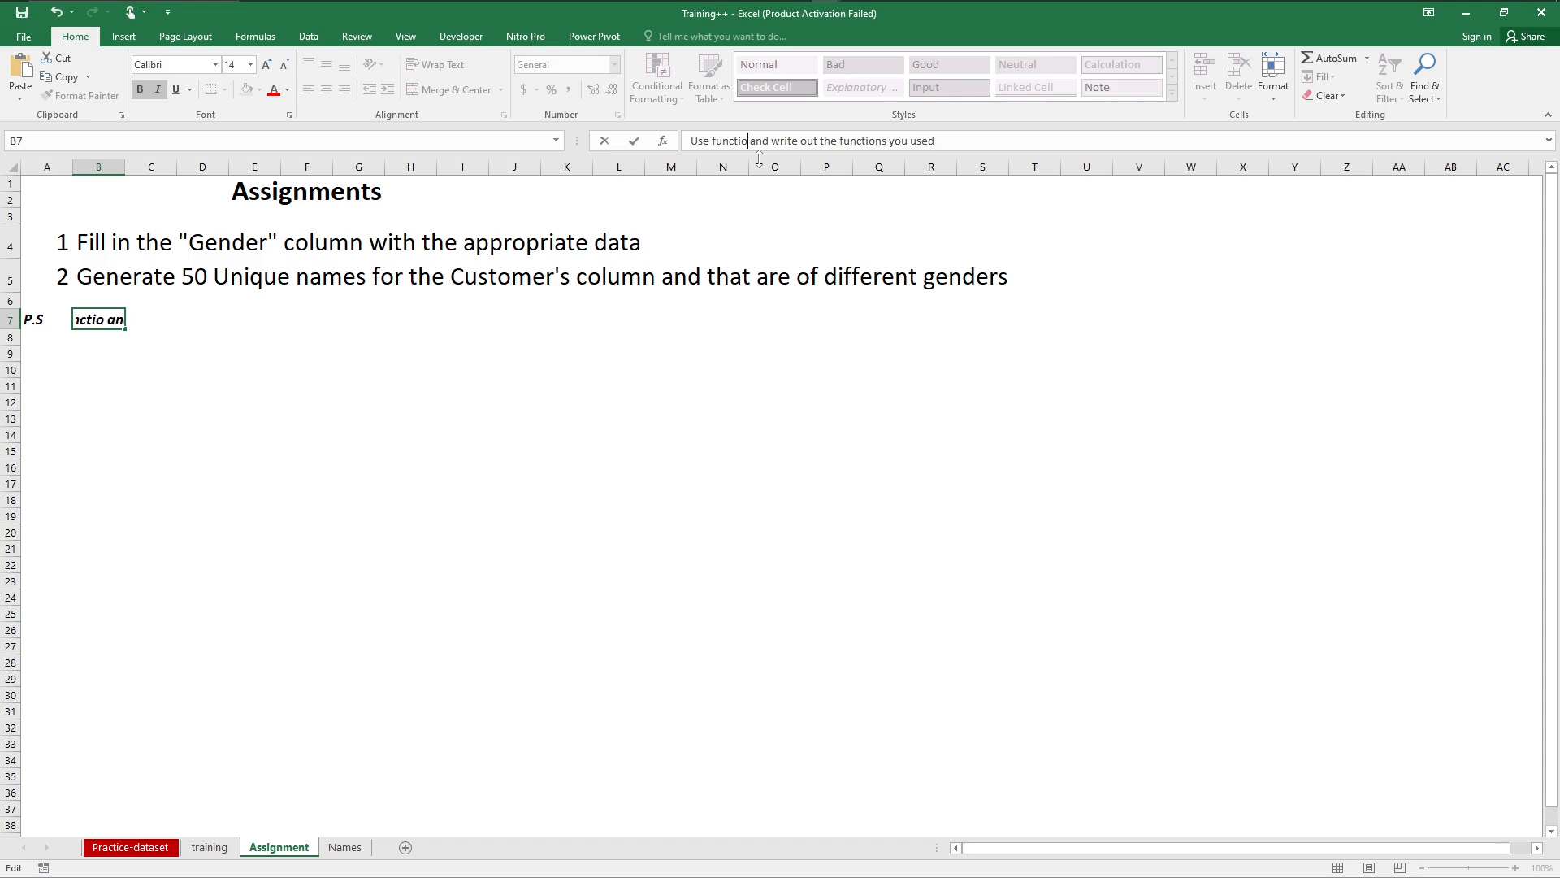
key(BackSpace)
key(BackSpace)
key(BackSpace)
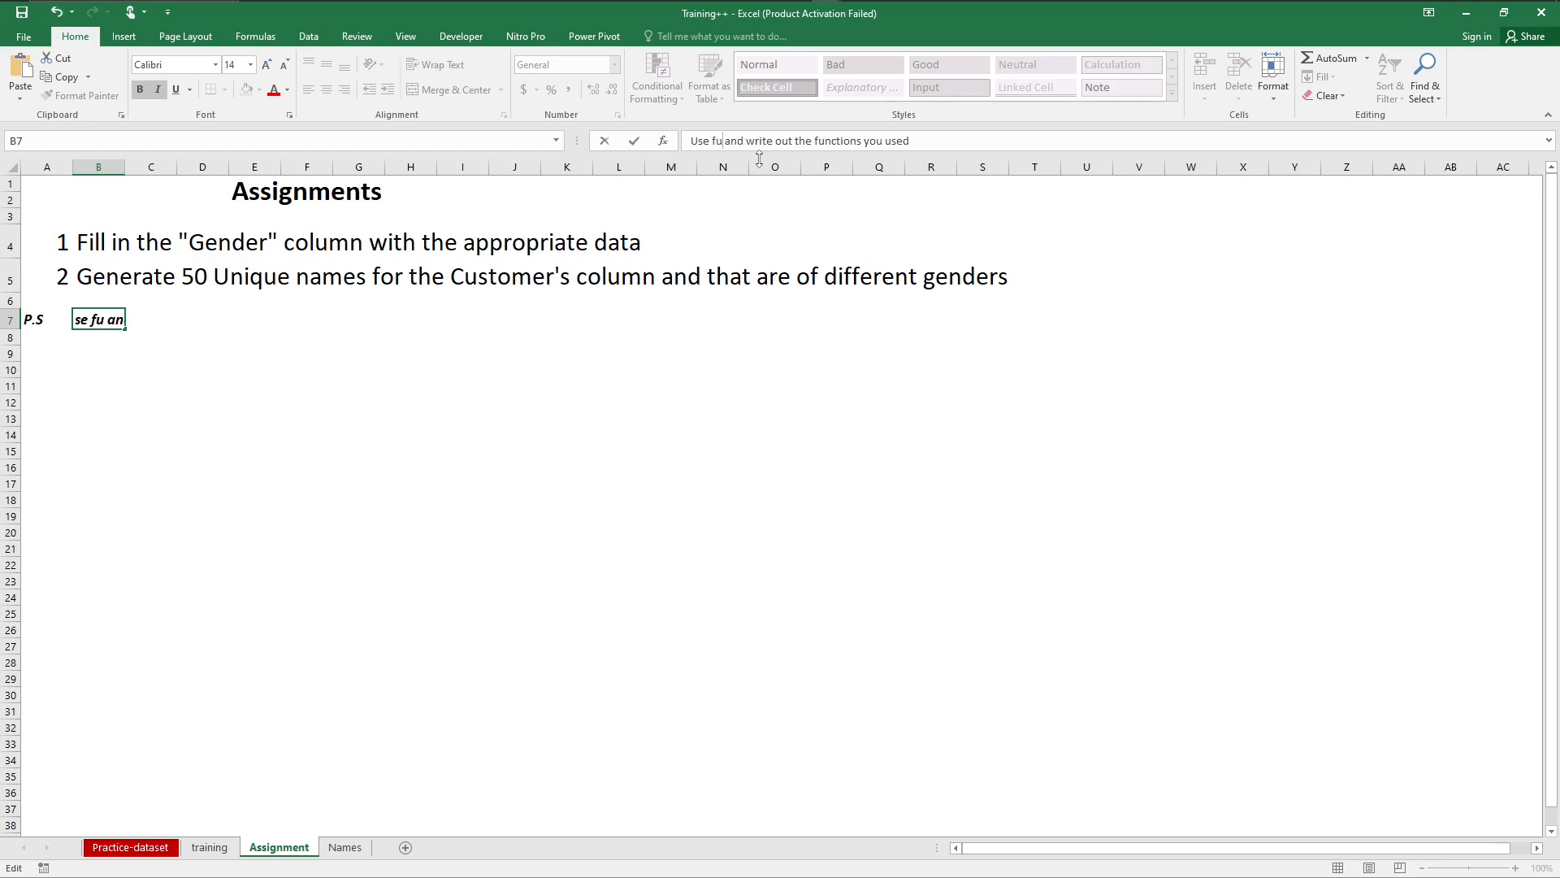
key(BackSpace)
text(omula)
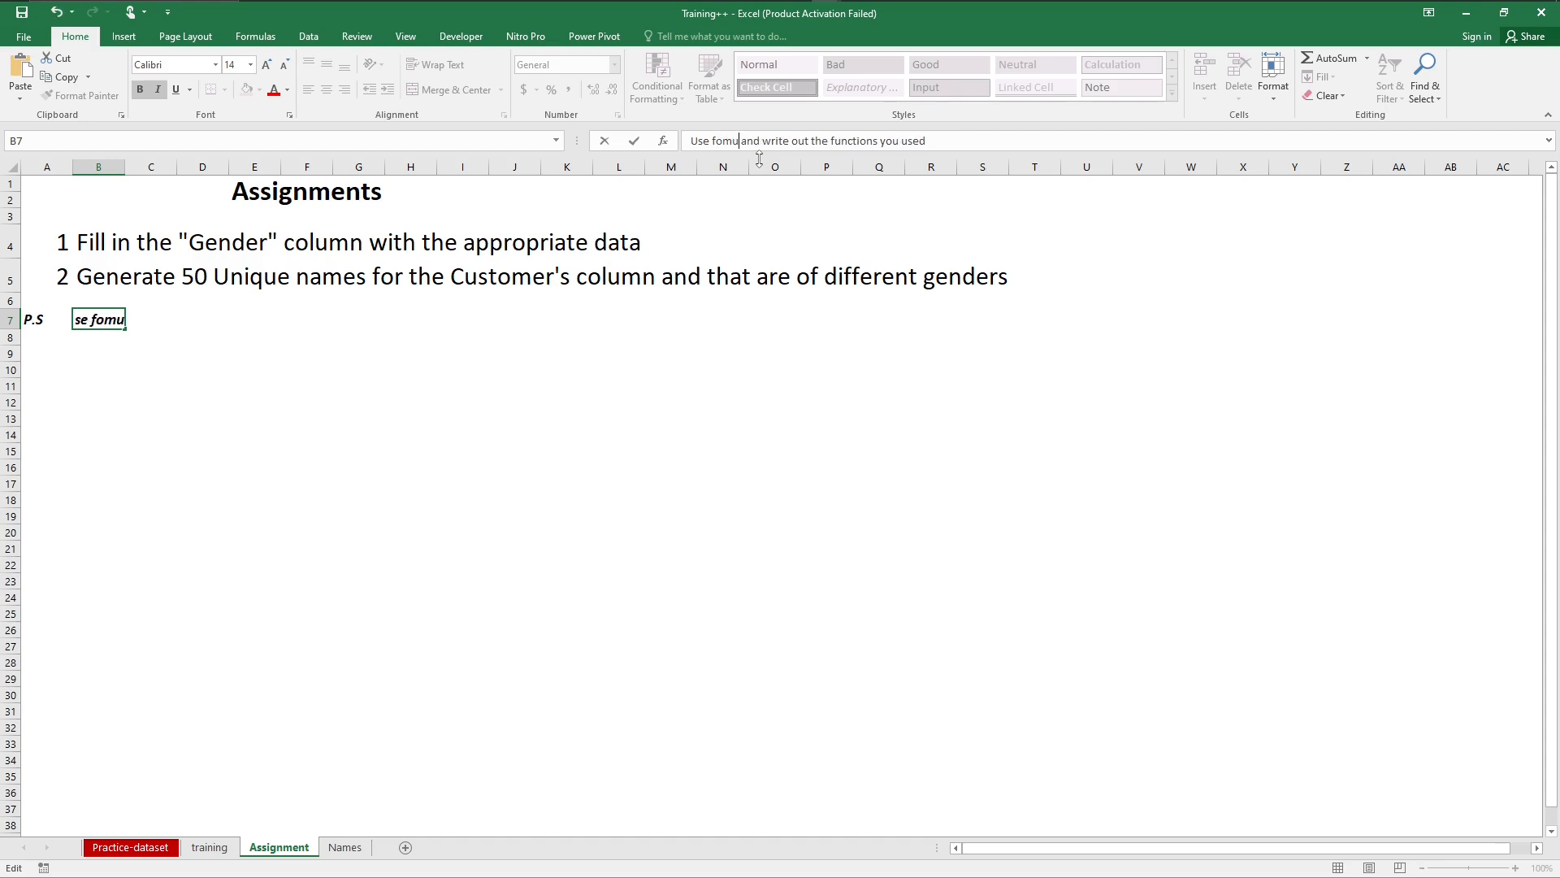
text(r)
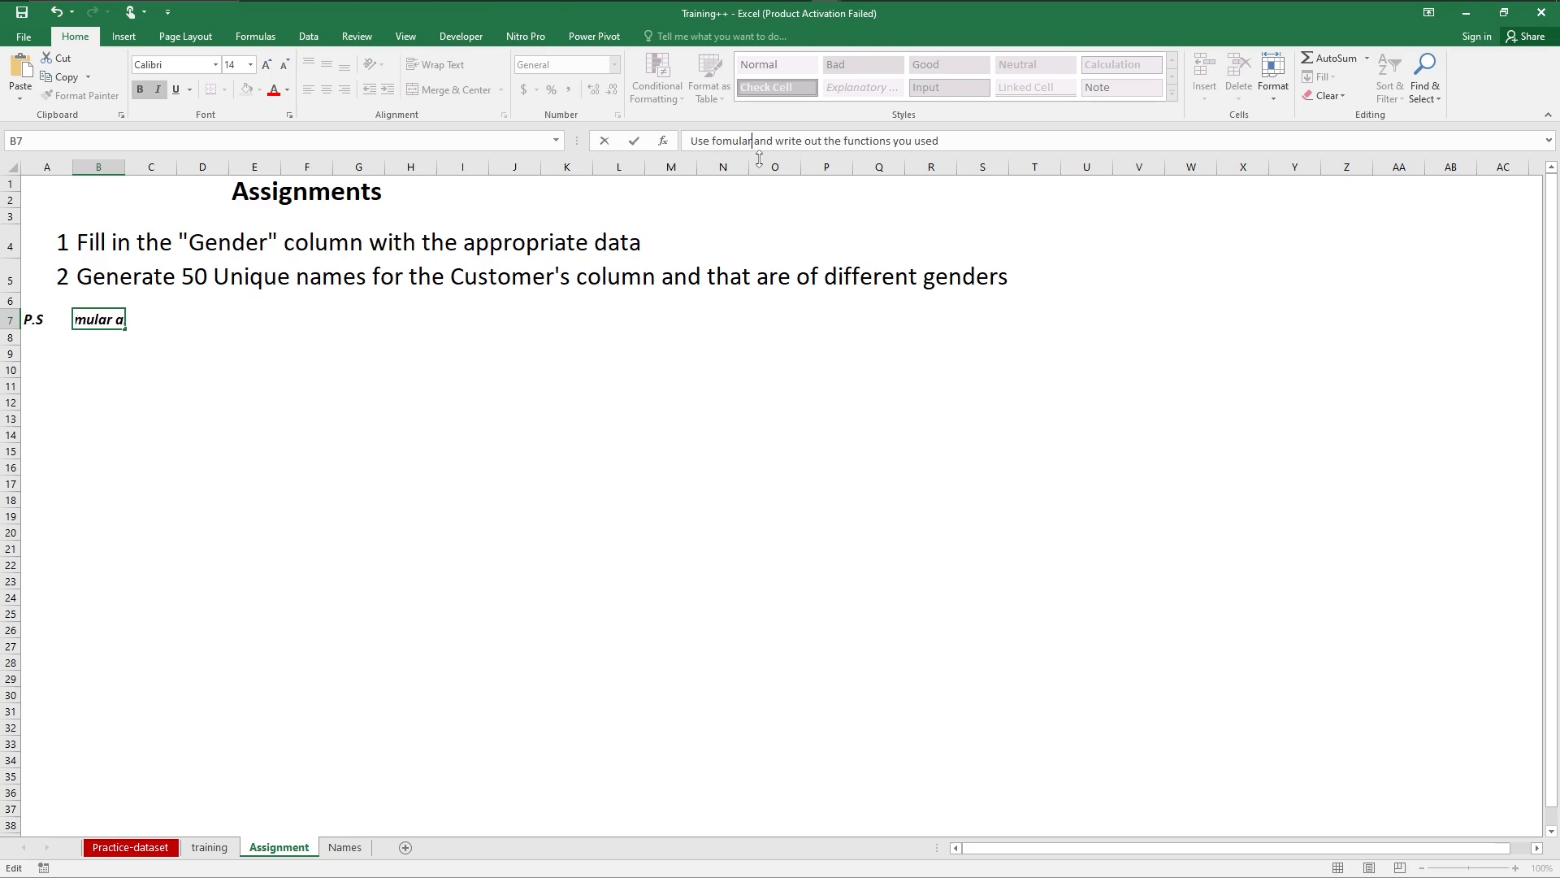
key(Return)
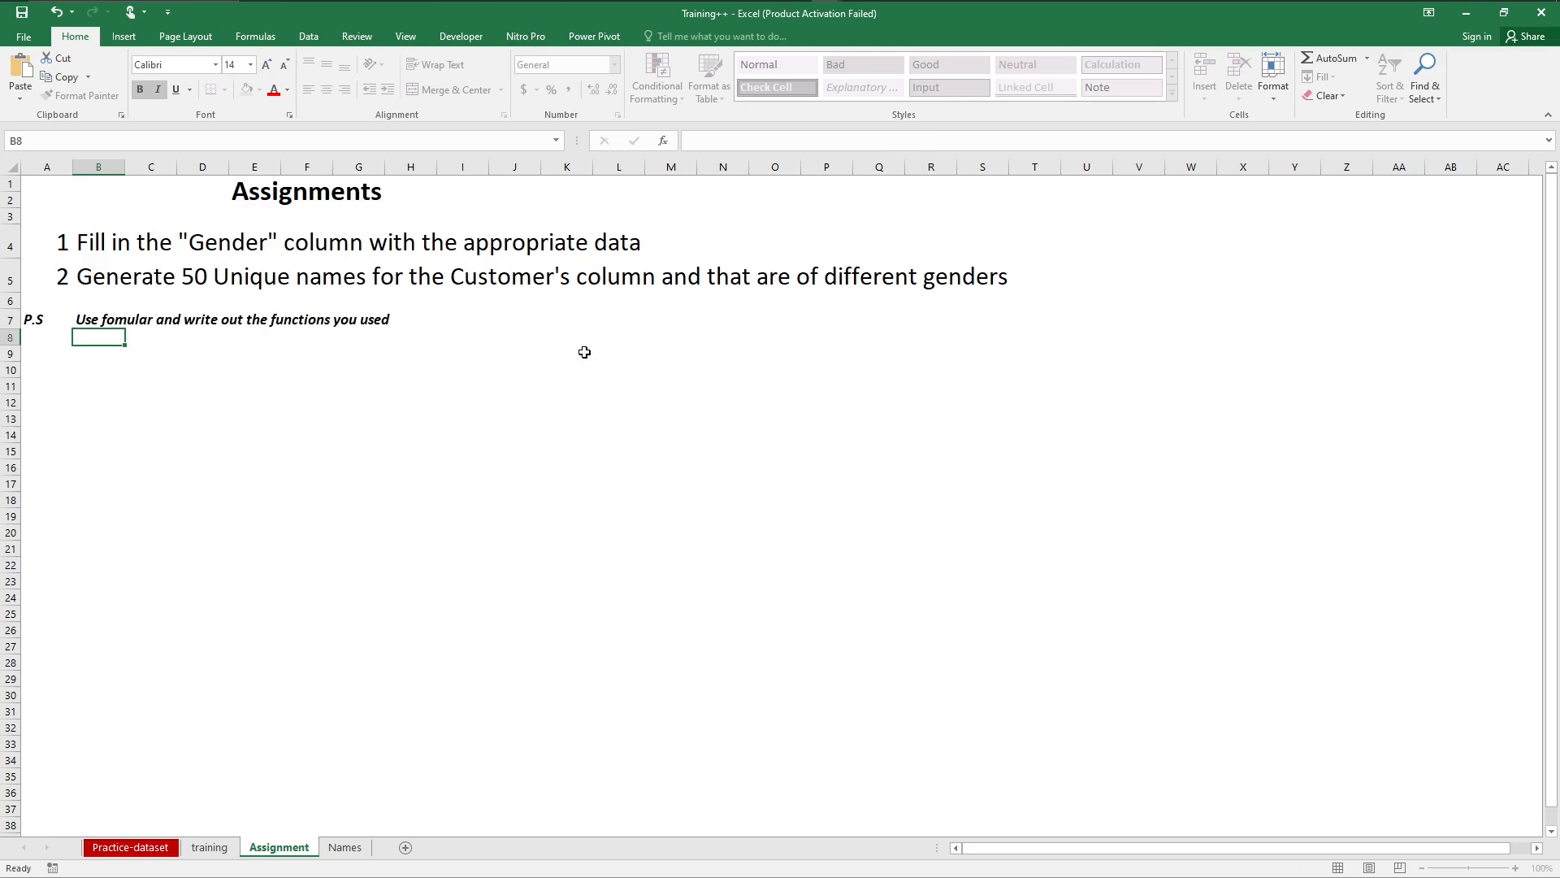
Step: Review the female and male name lists on the Names sheet
click(347, 848)
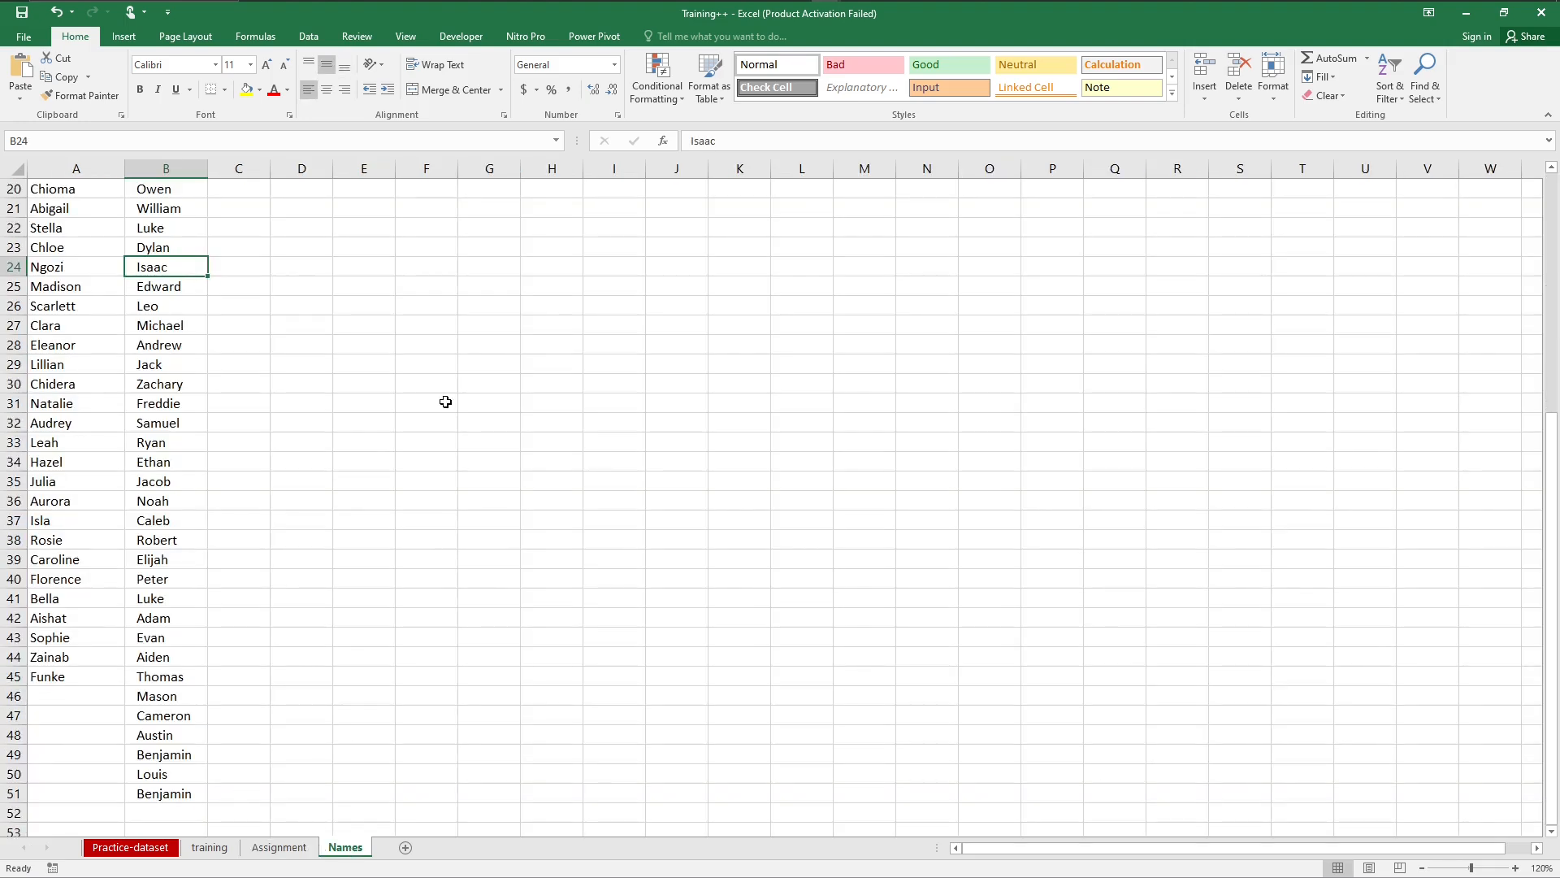
key(Up)
key(Up)
key(Up)
key(Up)
key(Up)
key(Up)
key(Up)
key(Up)
key(Up)
key(Up)
key(Up)
key(Up)
key(Up)
key(Up)
key(Up)
key(Up)
key(Up)
key(Up)
key(Up)
key(Up)
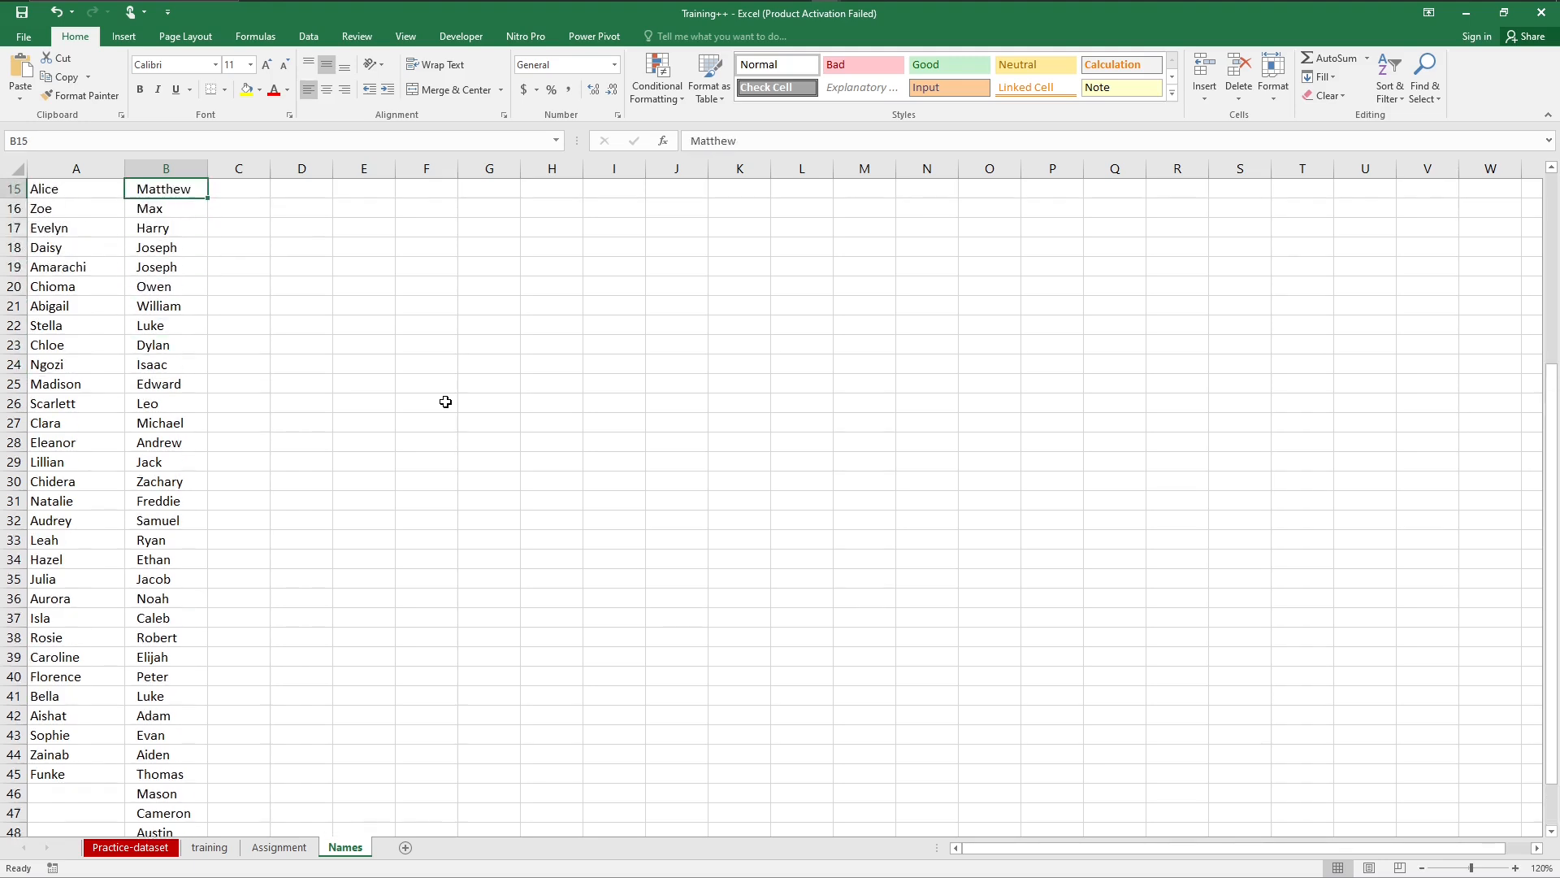
key(Left)
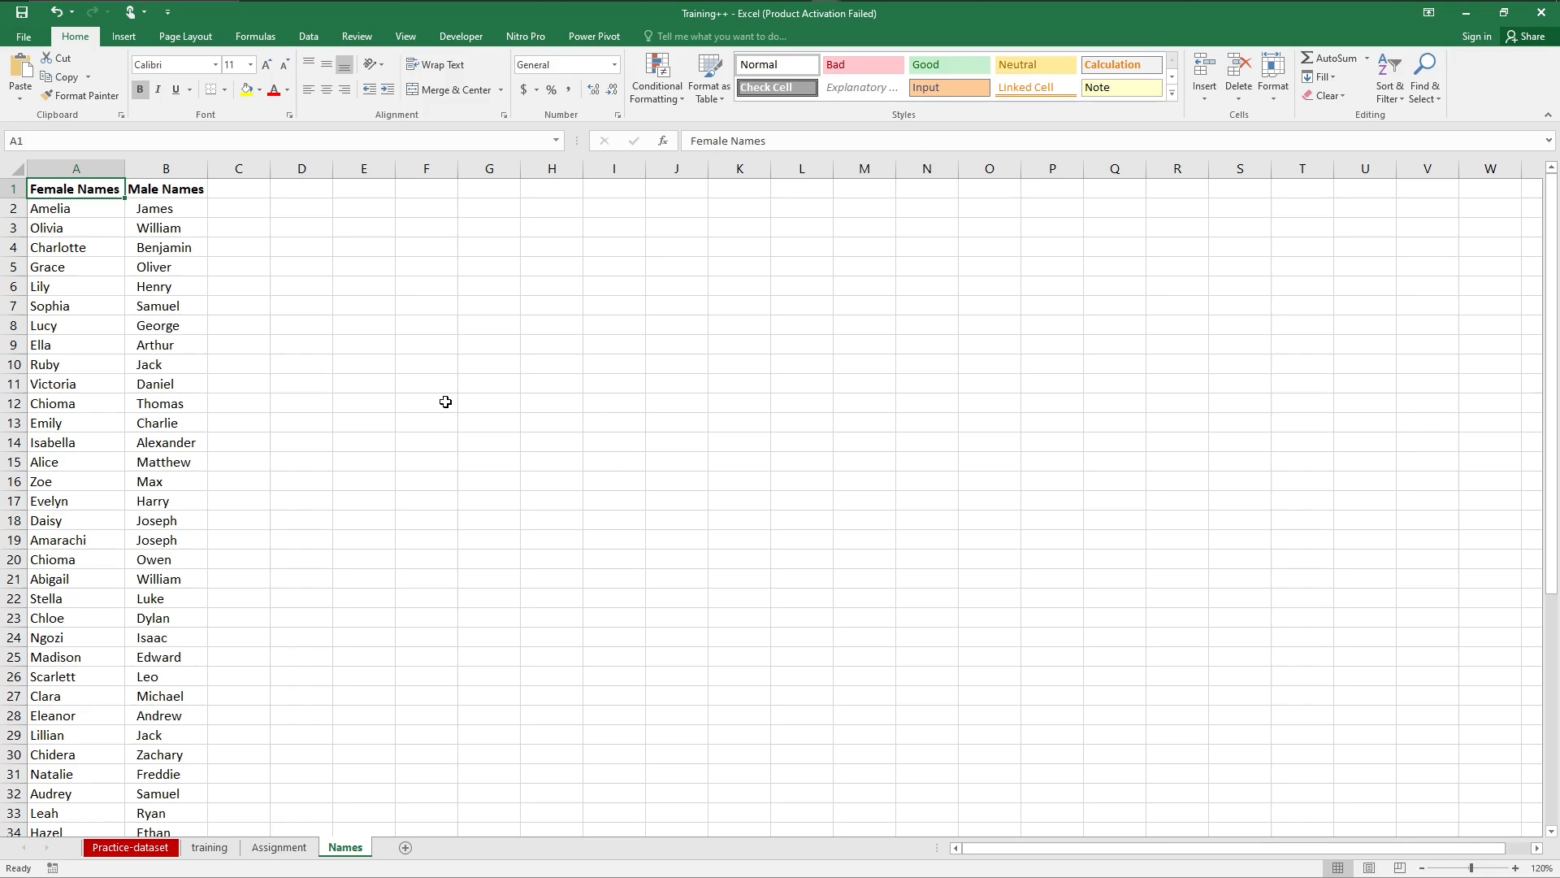
key(Down)
key(Down)
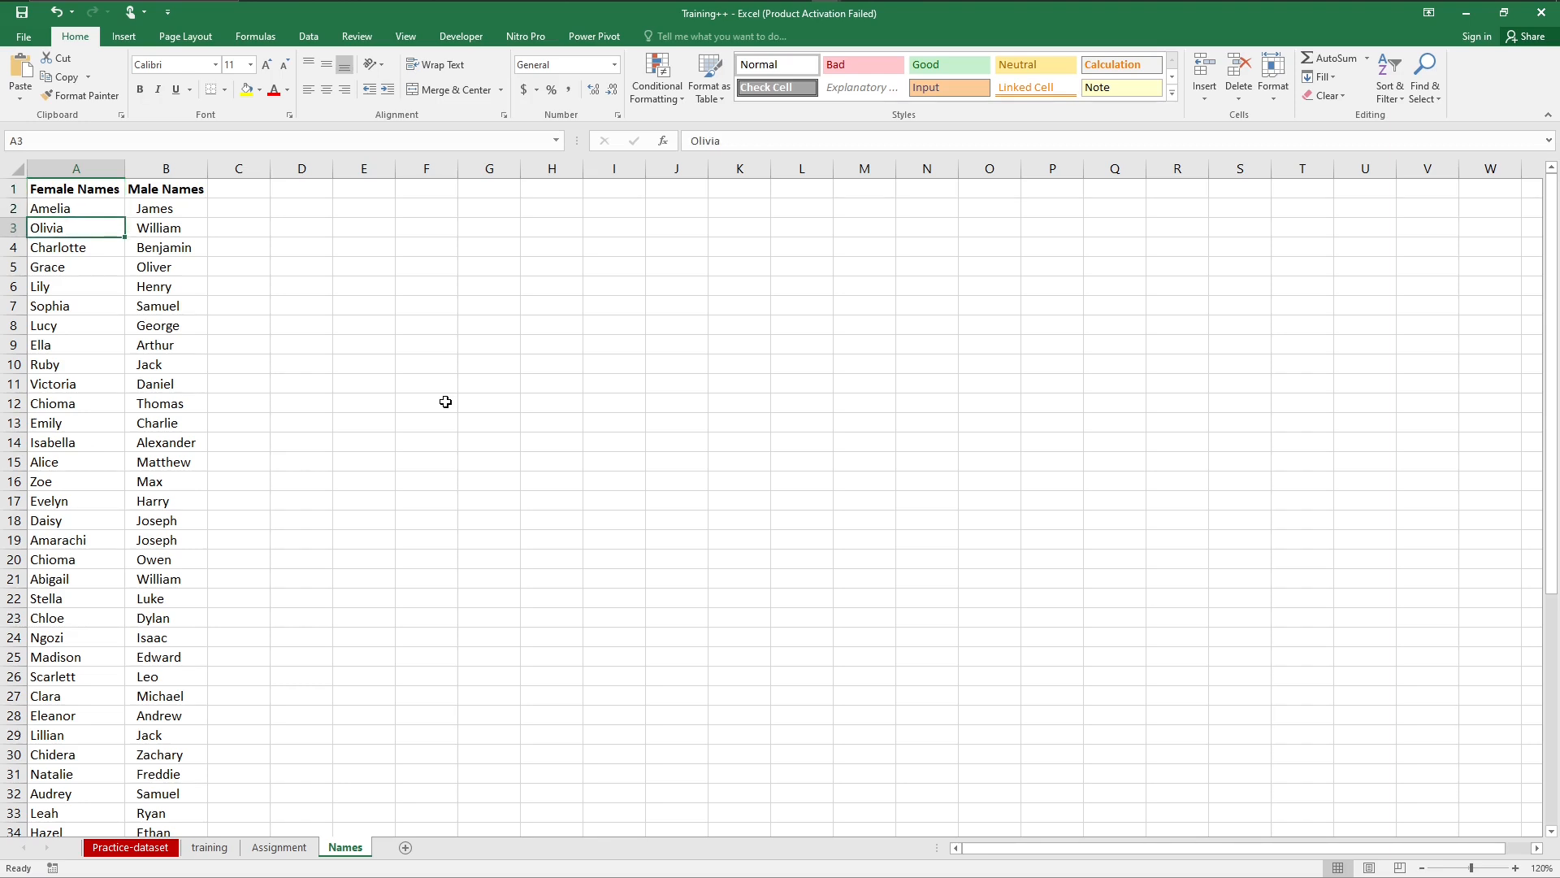
key(Down)
Step: Freeze the header row of the Names sheet above cell A2
key(Down)
key(Down)
key(Down)
key(Down)
key(Up)
key(ctrl+Home)
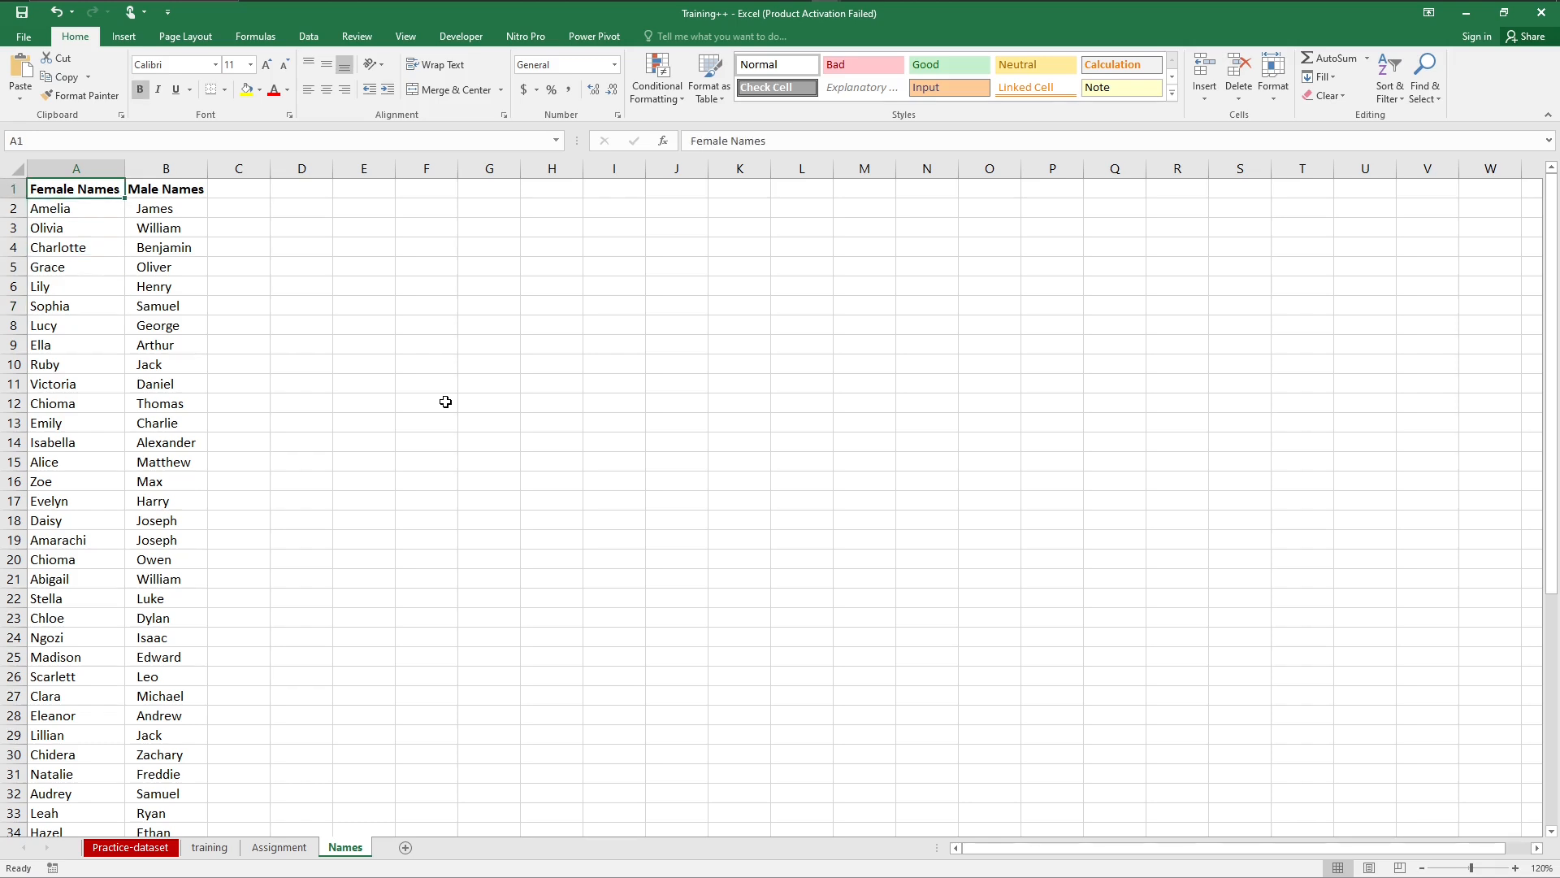
key(Down)
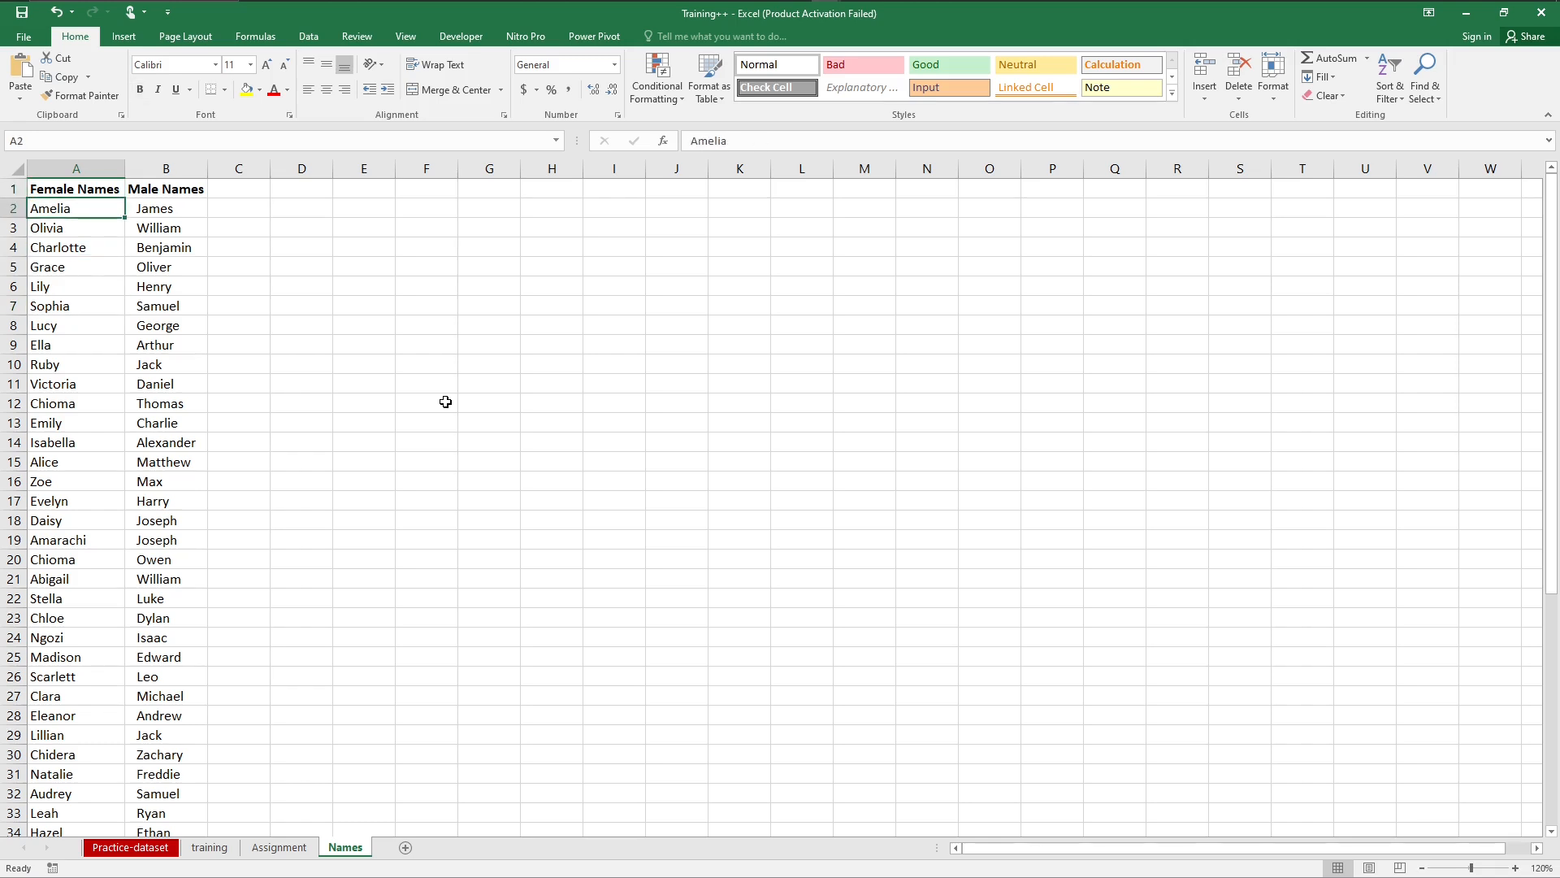
click(405, 39)
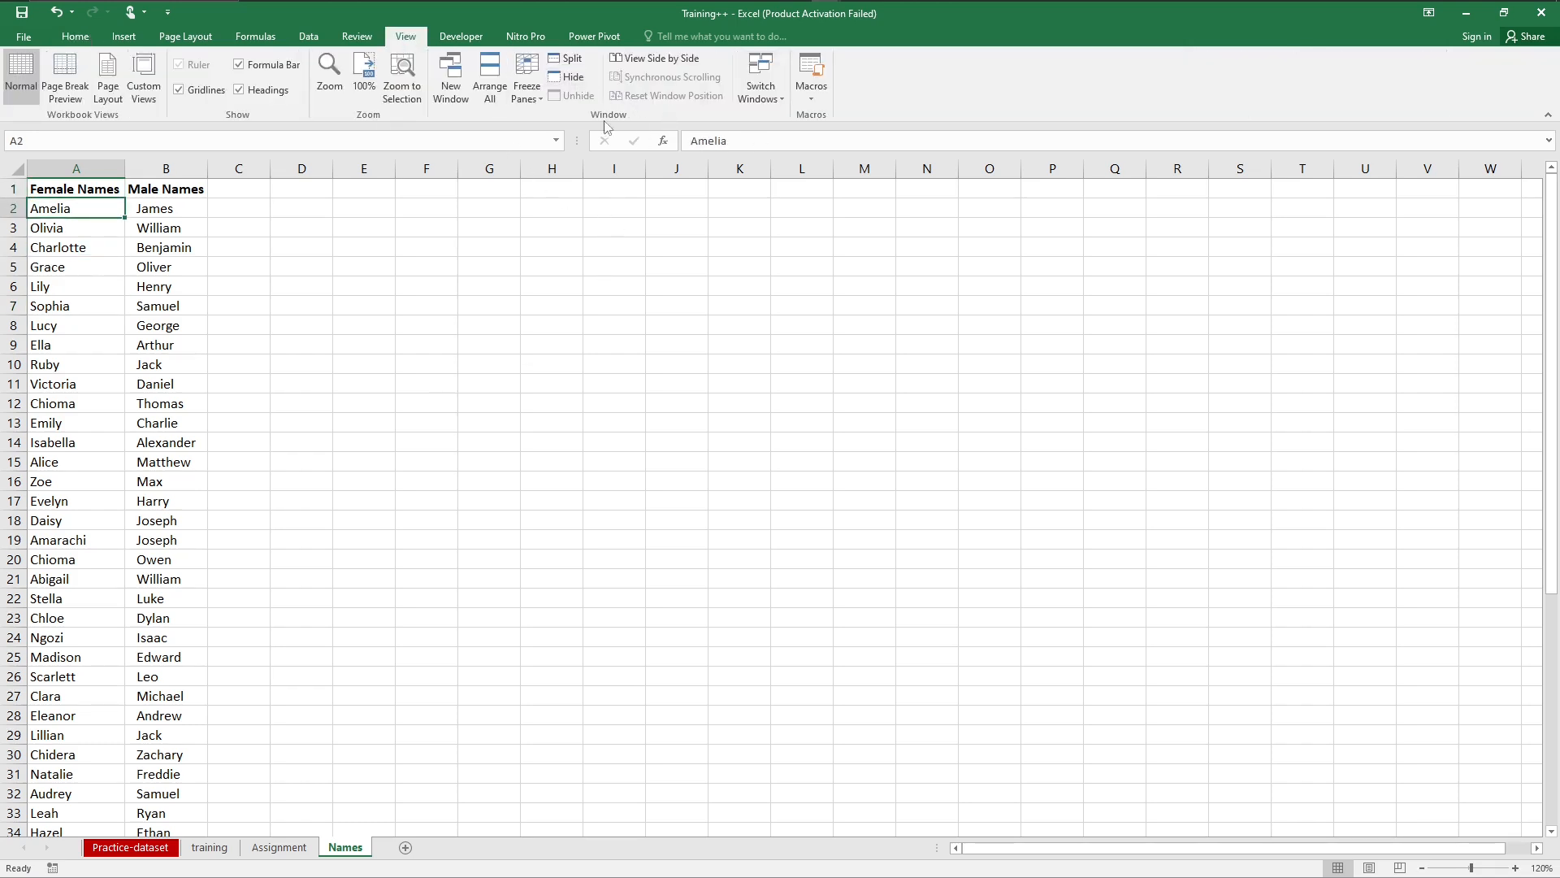
click(528, 87)
click(566, 126)
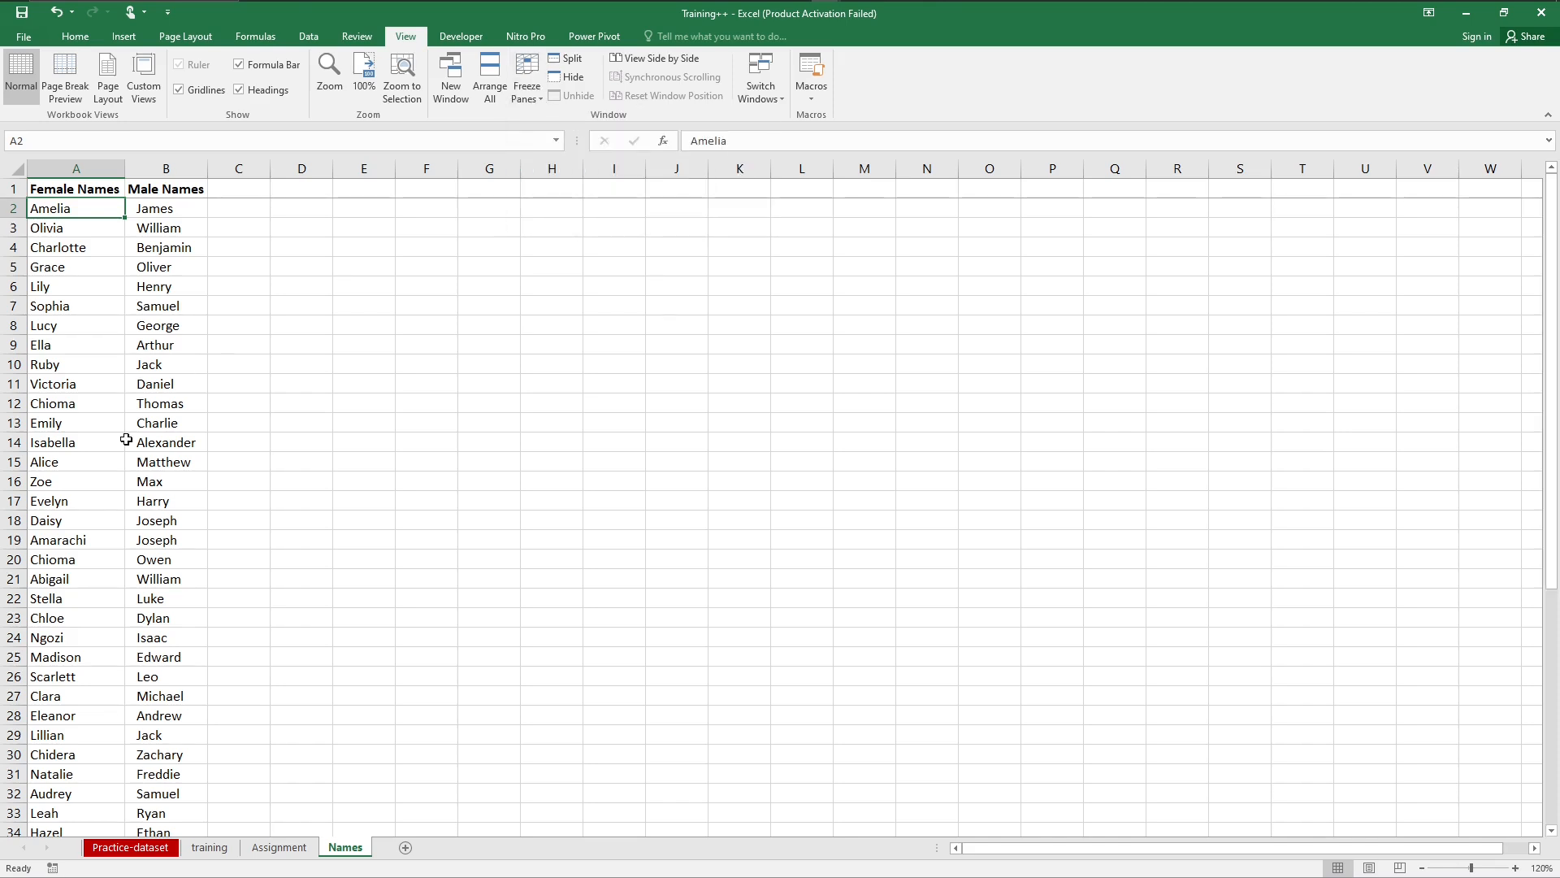
Step: Check both name columns down to their last entries beneath the frozen header, and return to the first row
key(Down)
key(Down)
key(Down)
key(Down)
key(Down)
key(Down)
key(Down)
key(Down)
key(Down)
key(Down)
key(Down)
key(Down)
key(Down)
key(Down)
key(Down)
key(Down)
key(Down)
key(Down)
key(Down)
key(Down)
key(Down)
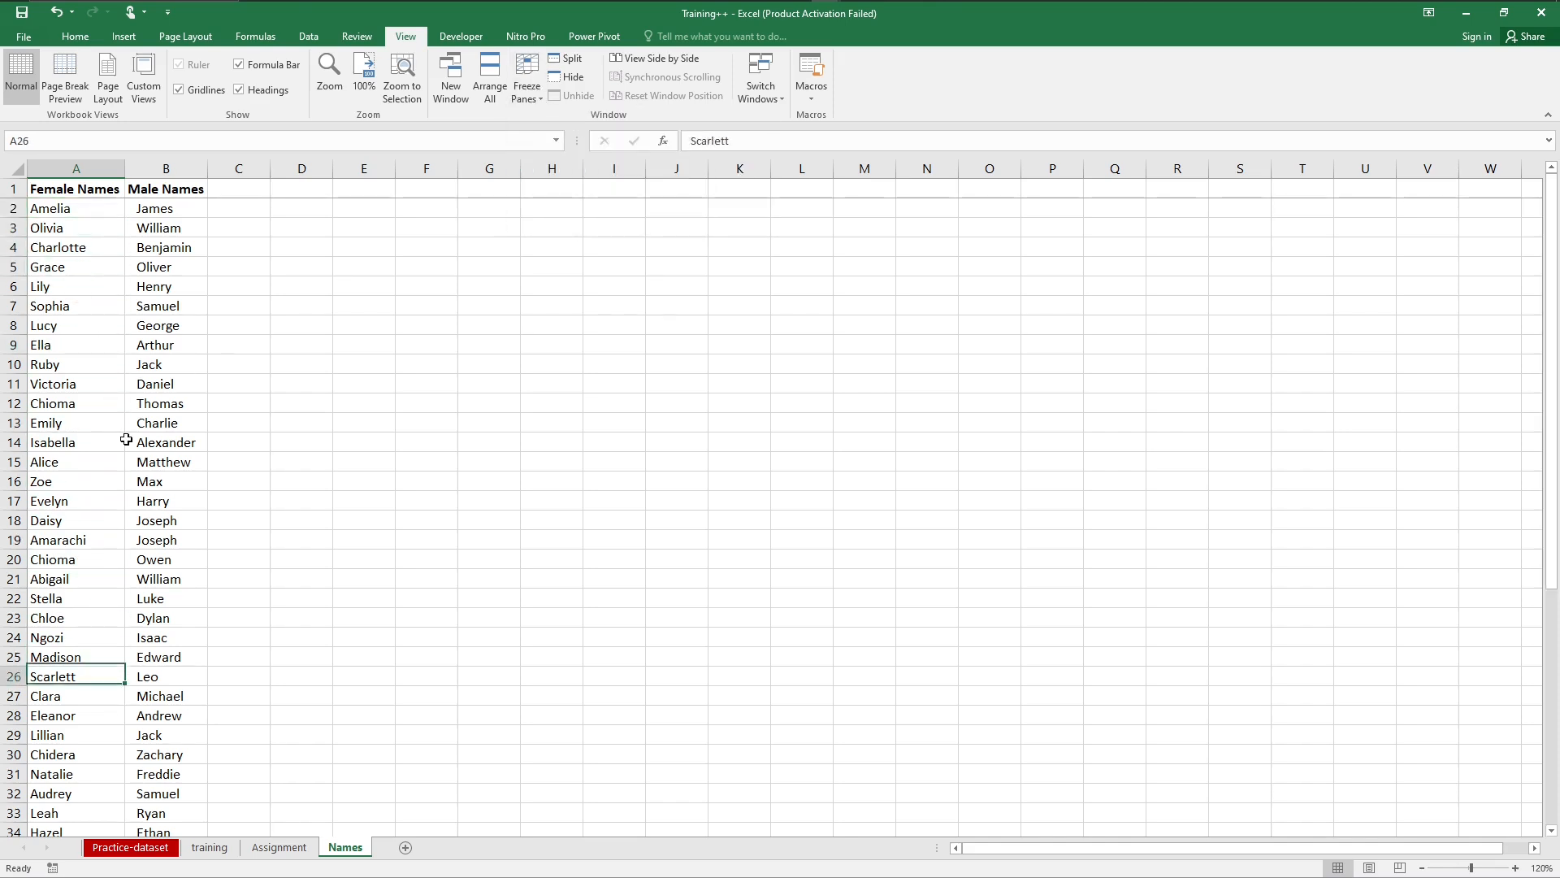
key(Down)
key(Down)
key(Down)
key(Down)
key(Down)
key(Down)
key(Down)
key(Down)
key(Down)
key(Down)
key(Down)
key(Down)
key(Down)
key(Down)
key(Down)
key(Down)
key(Down)
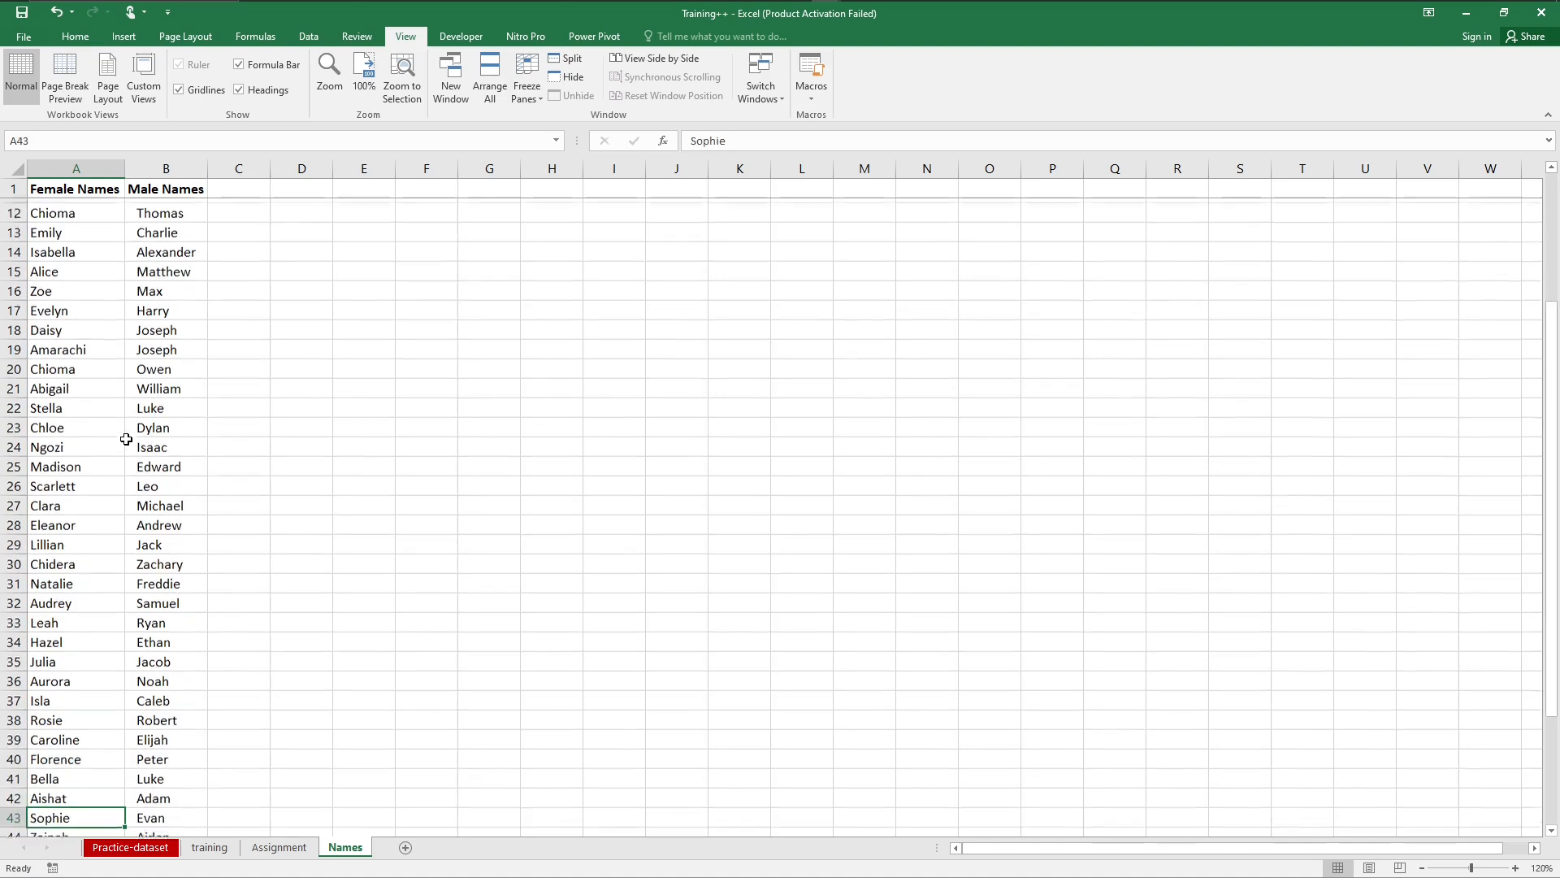
key(Down)
key(Down)
key(Down)
key(Down)
key(Down)
key(Down)
key(Down)
key(Down)
key(Down)
key(Down)
key(Down)
key(Down)
key(Down)
key(Down)
key(Down)
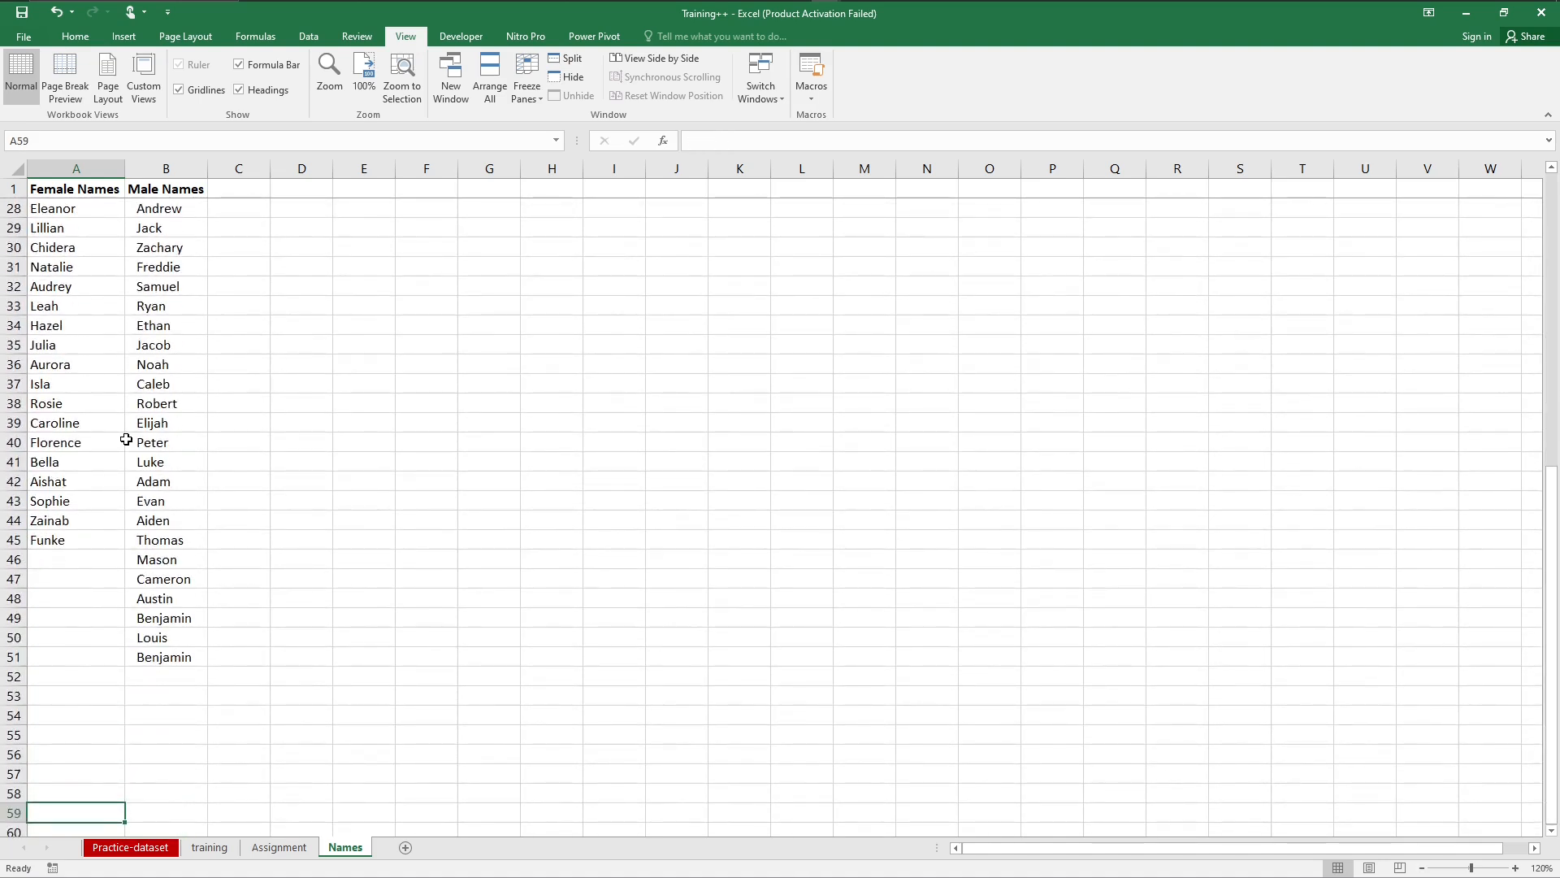
key(Up)
key(Up)
key(Up)
key(Up)
key(Up)
key(Up)
key(Up)
key(Up)
key(Up)
key(Up)
key(Up)
key(Up)
key(Up)
key(Up)
key(Up)
key(Up)
key(Up)
key(Up)
key(Up)
key(Up)
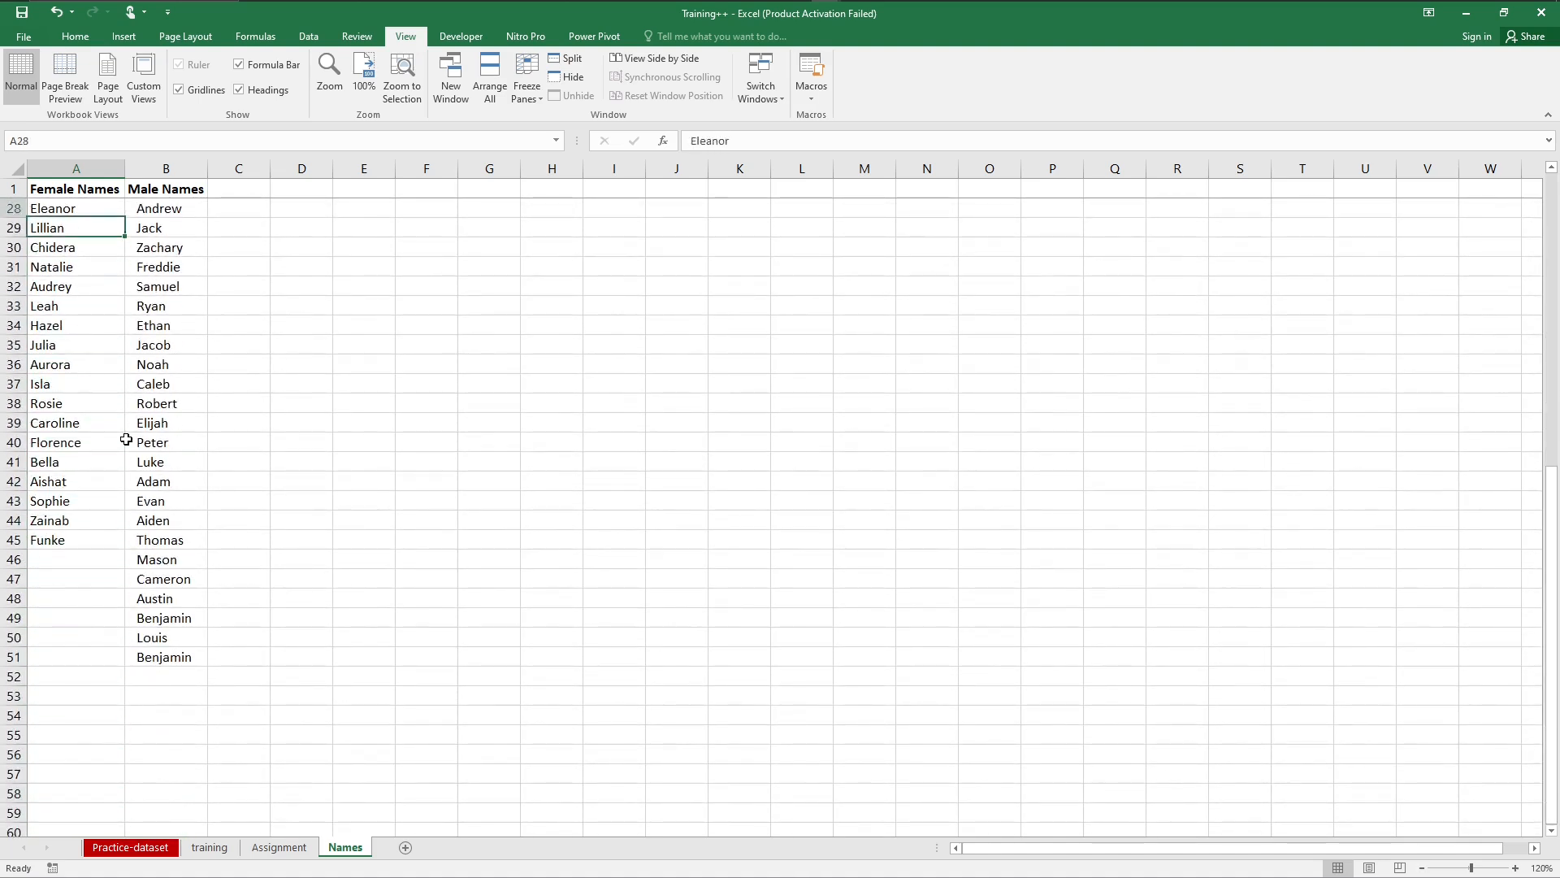
key(Up)
key(Up)
key(Up)
key(Up)
key(Up)
key(Up)
key(Up)
key(Up)
key(Up)
key(Up)
key(Up)
key(Up)
key(Up)
key(Up)
key(Up)
key(Up)
key(Up)
key(Up)
key(Up)
key(Up)
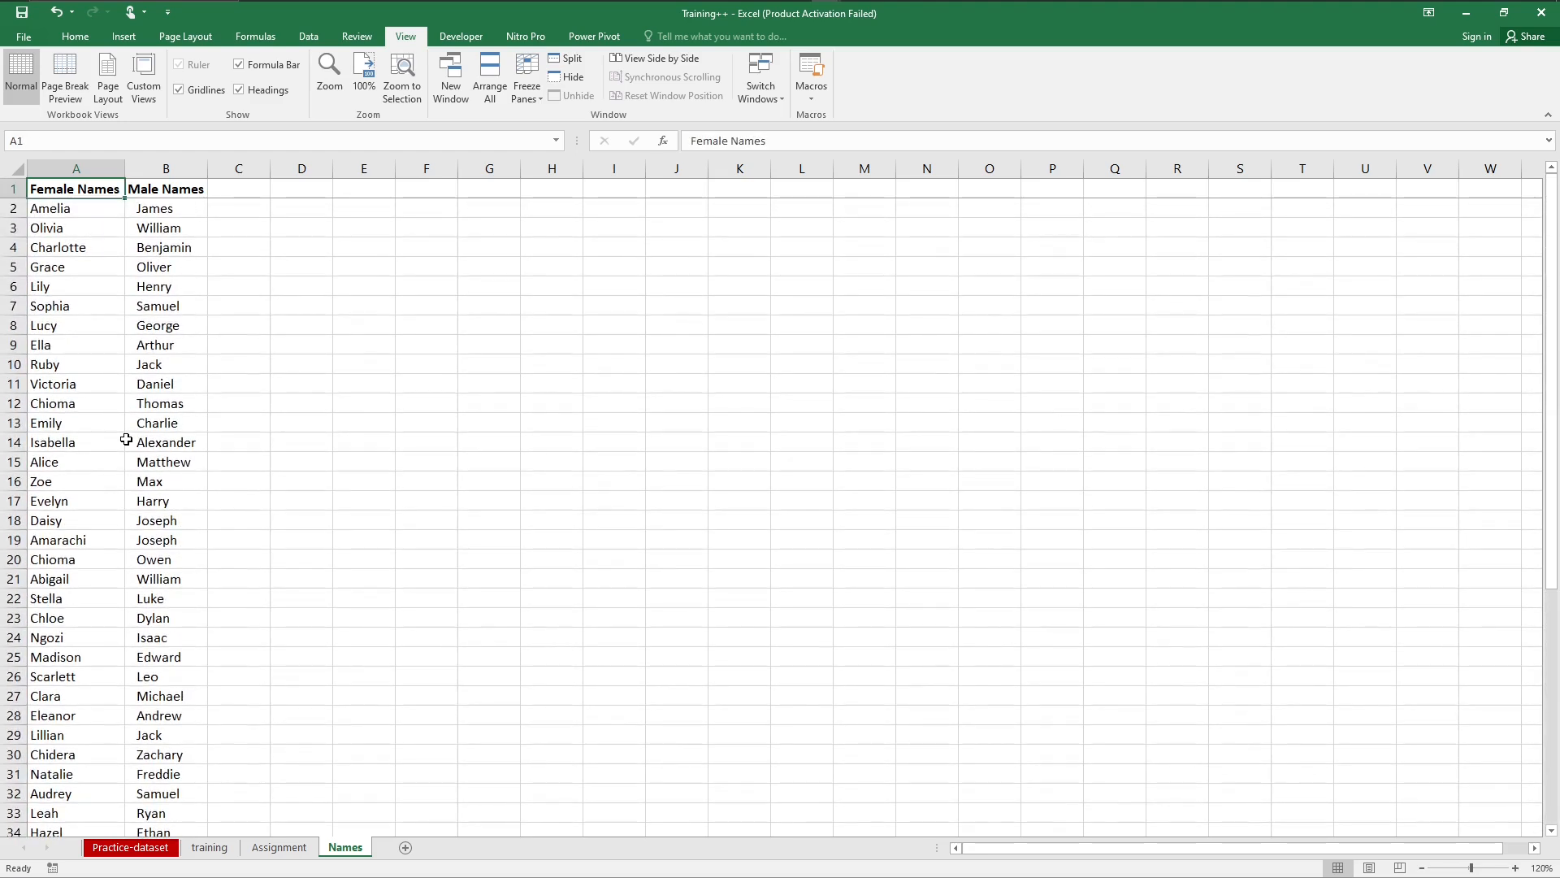
Step: Compare the training sheet's empty Customer Name and Gender columns with the Names lists and the Assignment tasks
click(213, 847)
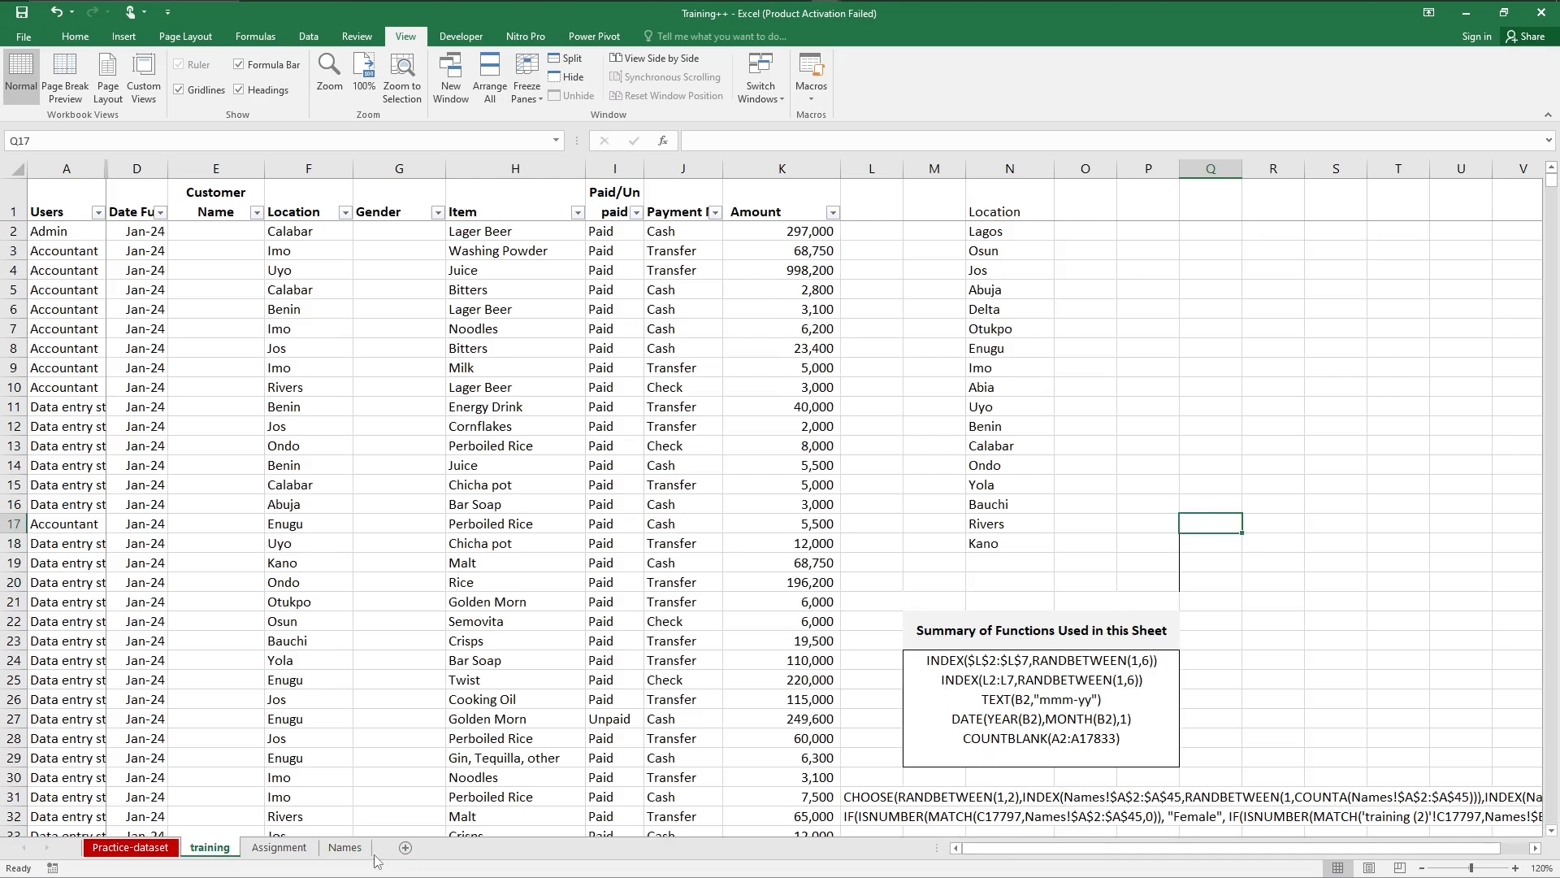
click(344, 847)
click(270, 849)
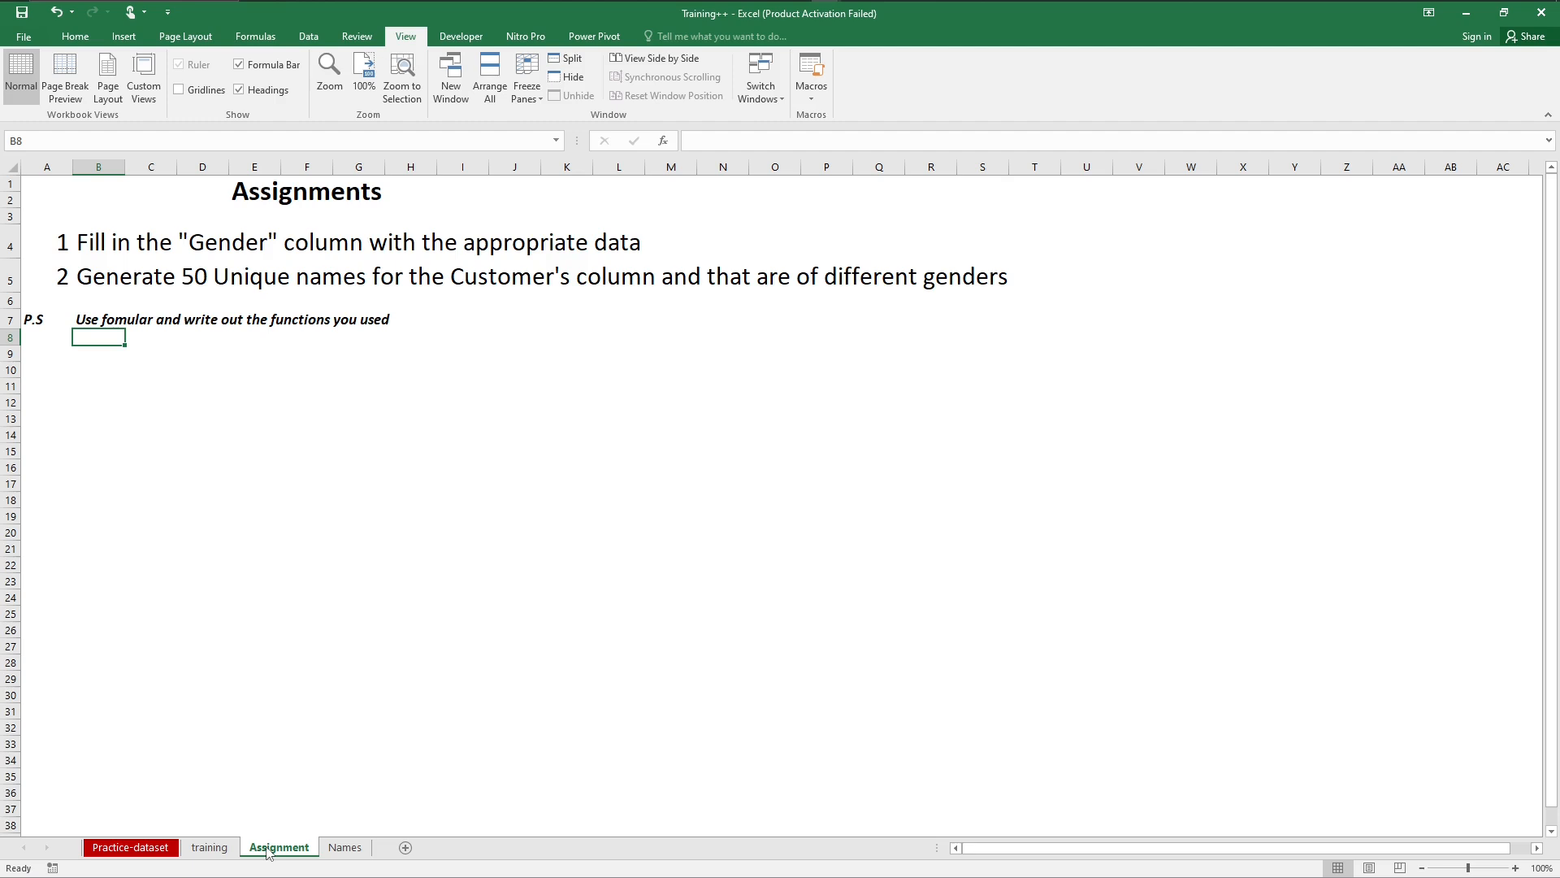
click(201, 851)
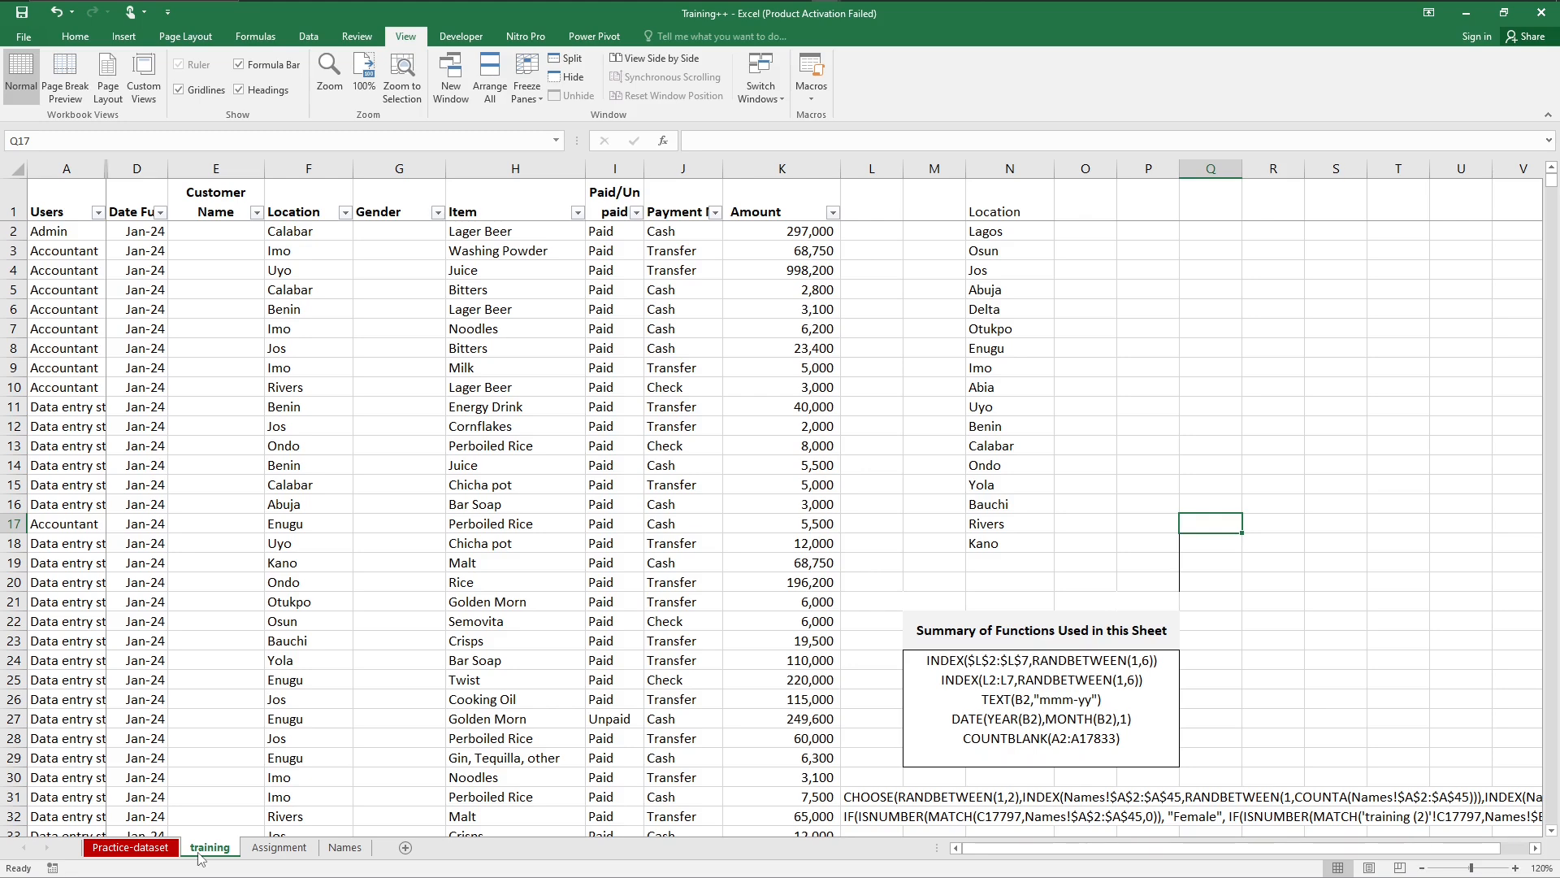
click(347, 851)
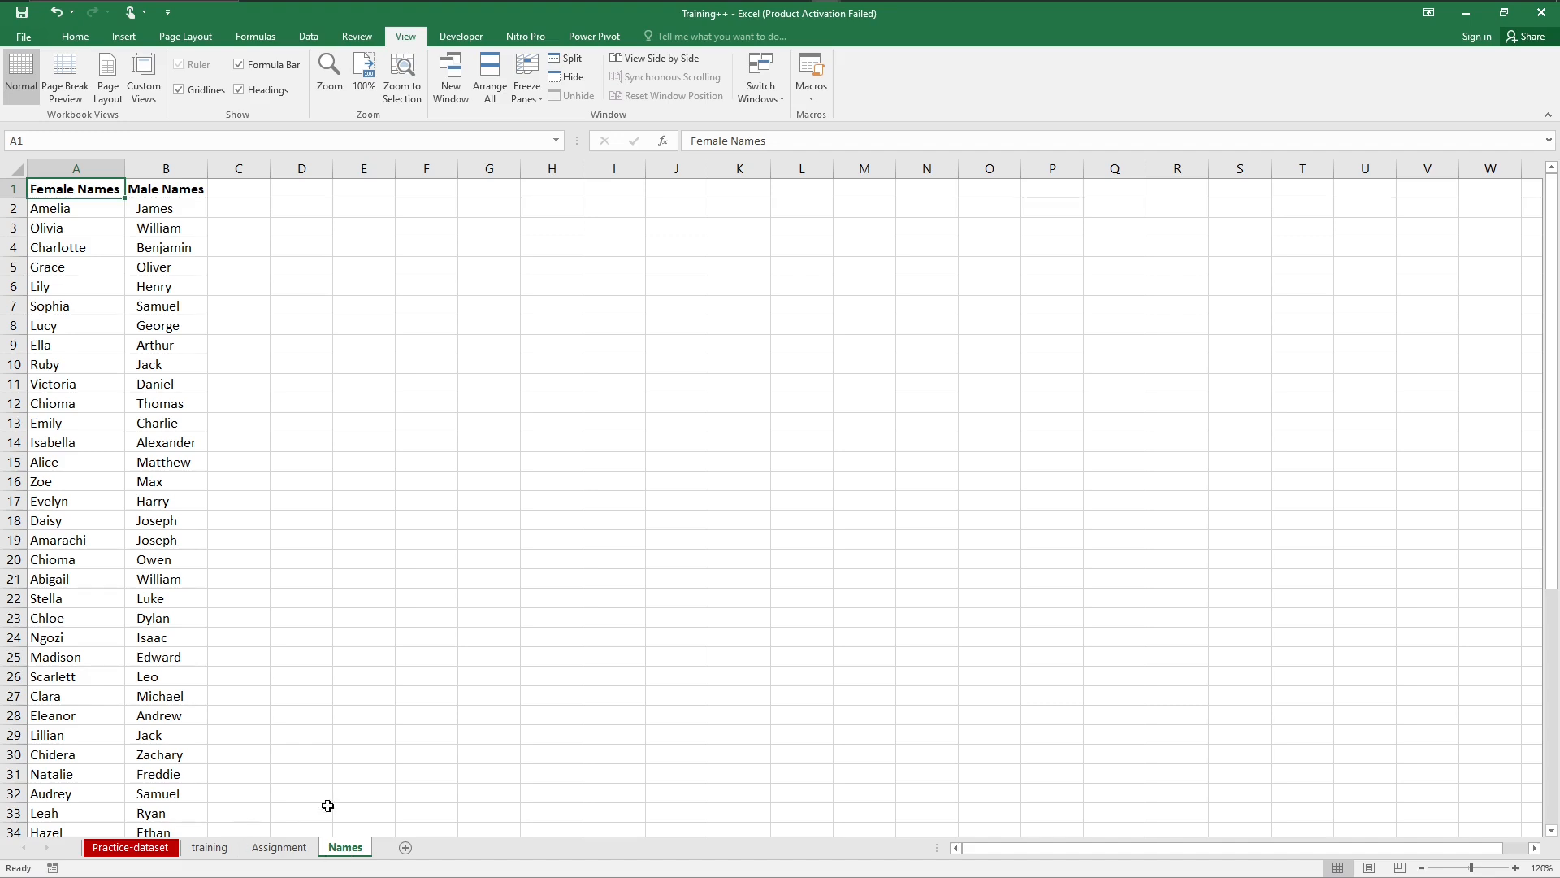
click(208, 847)
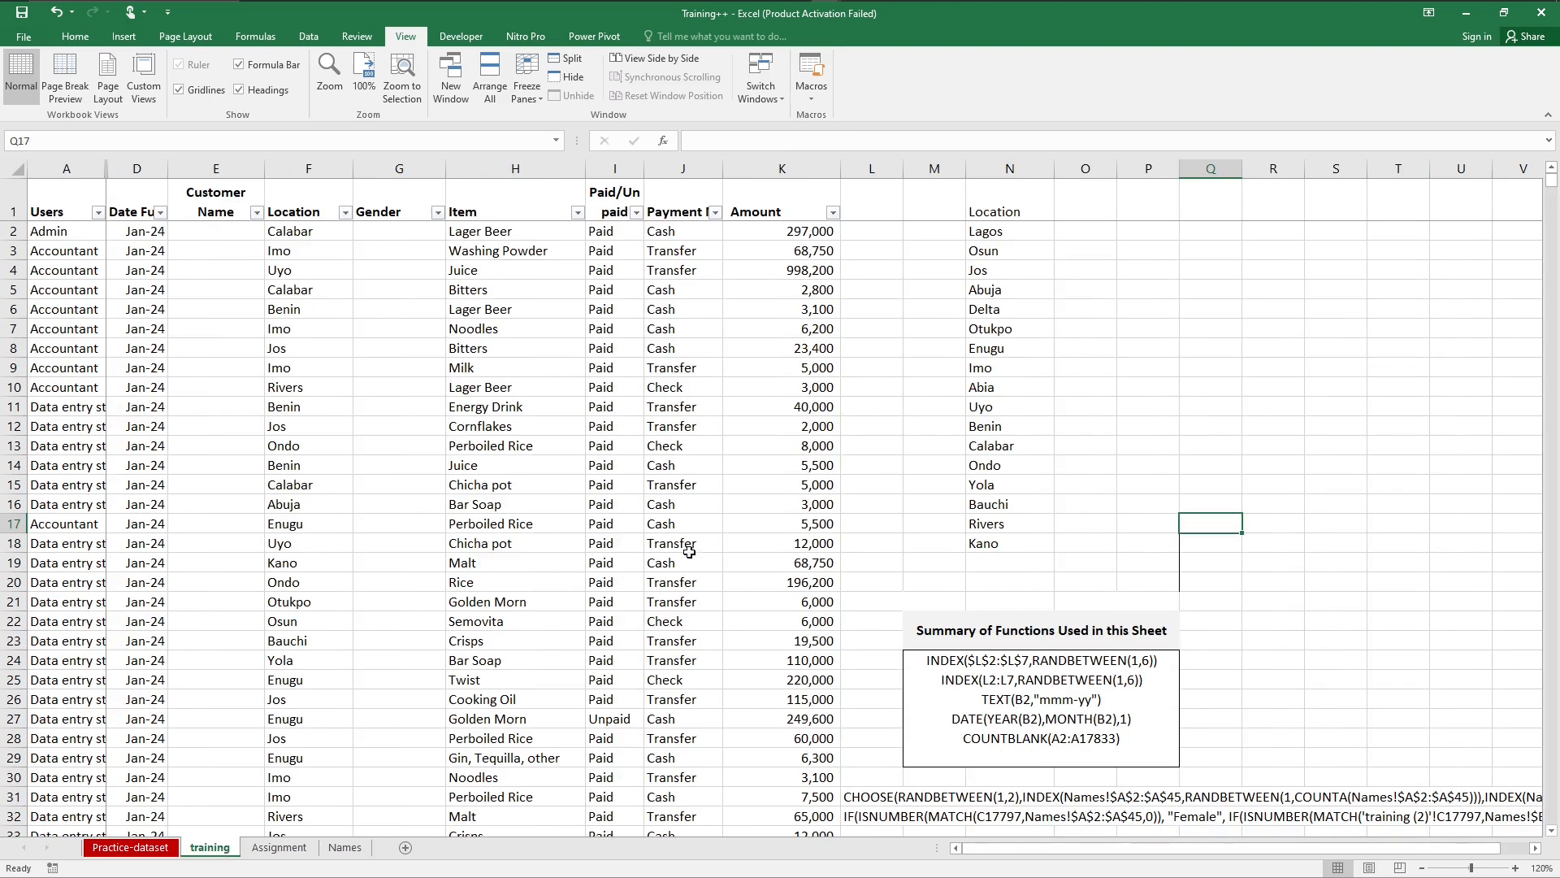
click(1516, 868)
Step: Begin a CHOOSE formula in cell E2 of the training sheet with RANDBETWEEN(1,2) as its index number
click(186, 234)
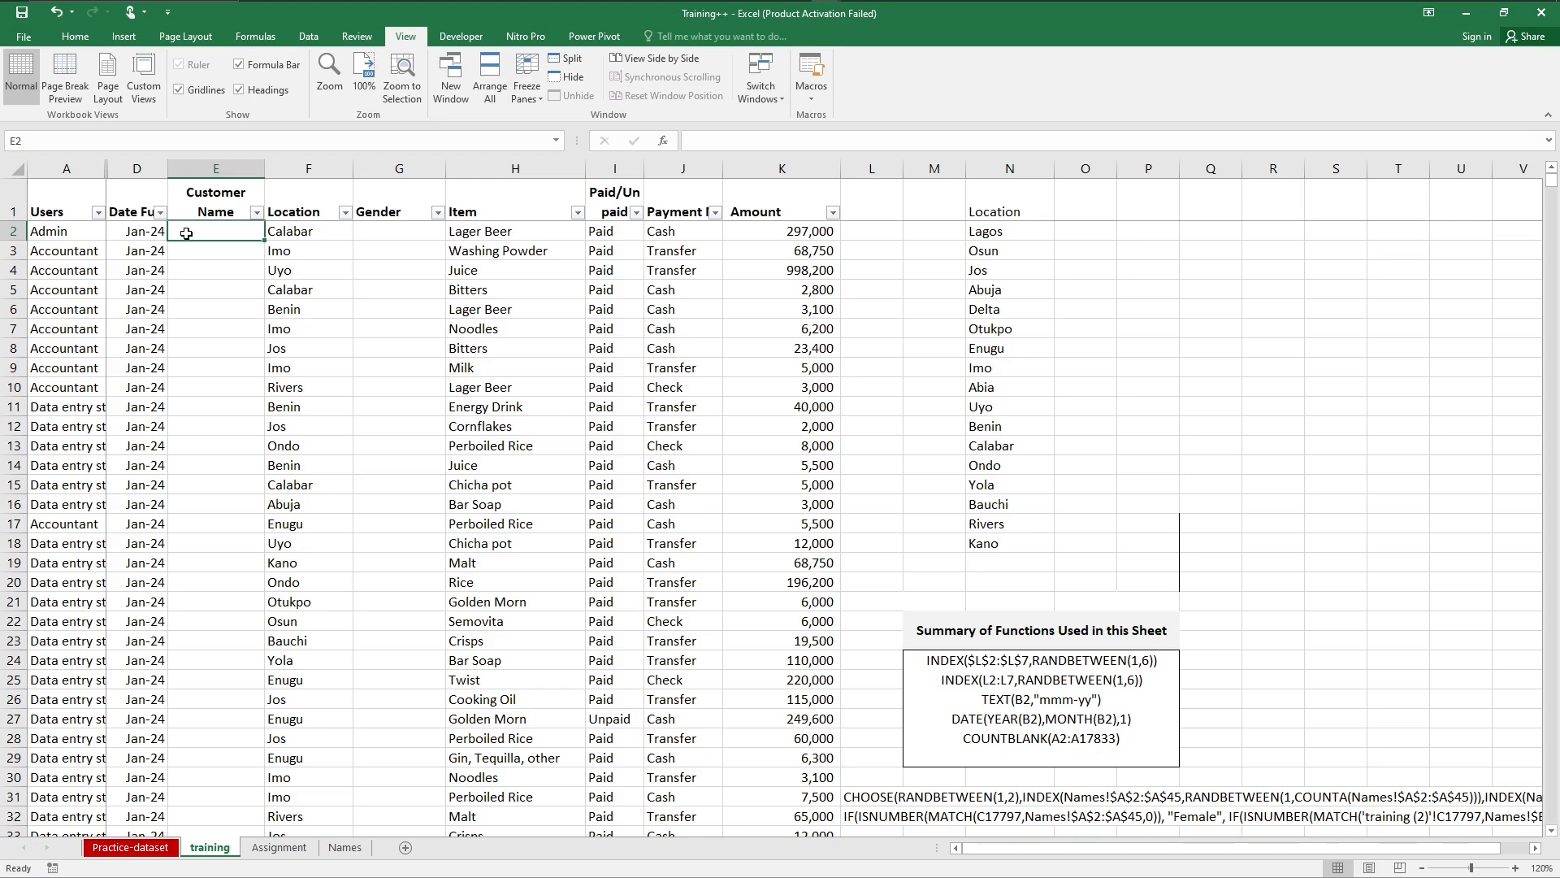
text(=)
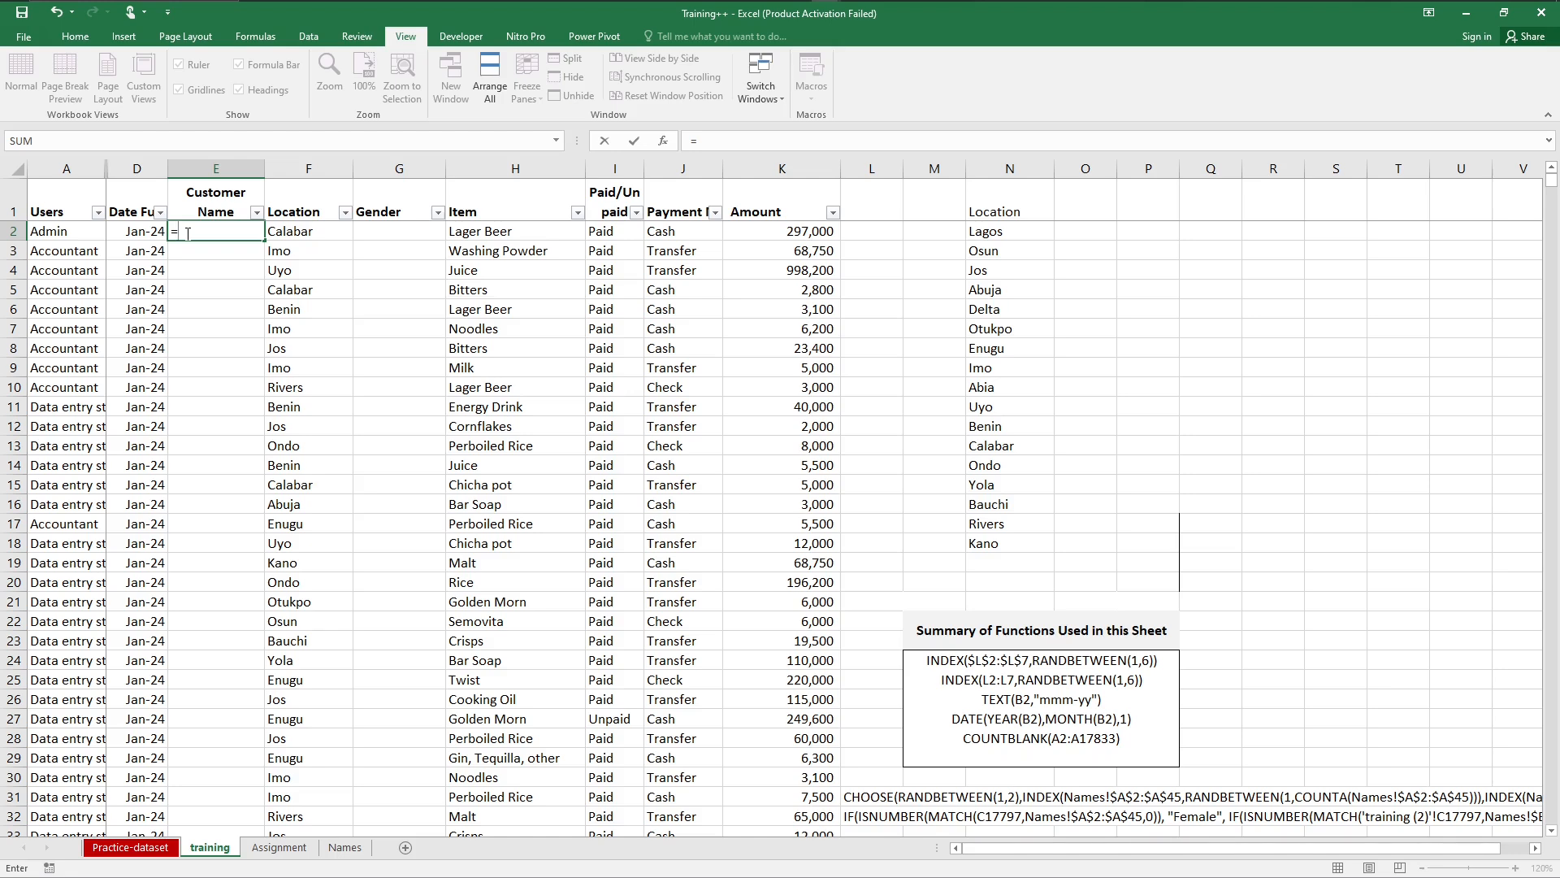
text(chos)
key(BackSpace)
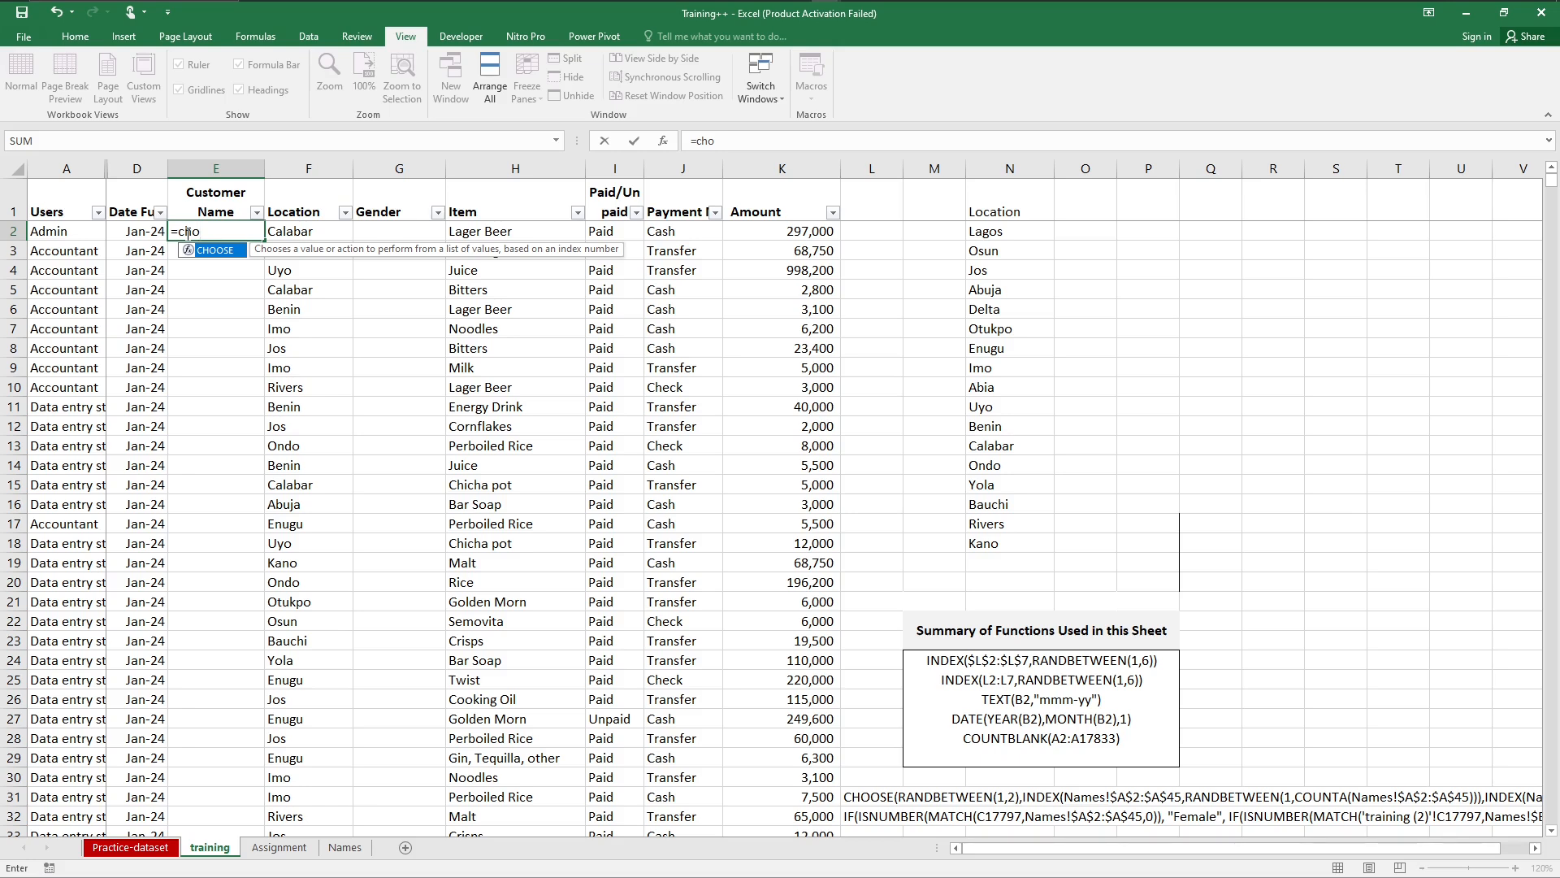
key(Tab)
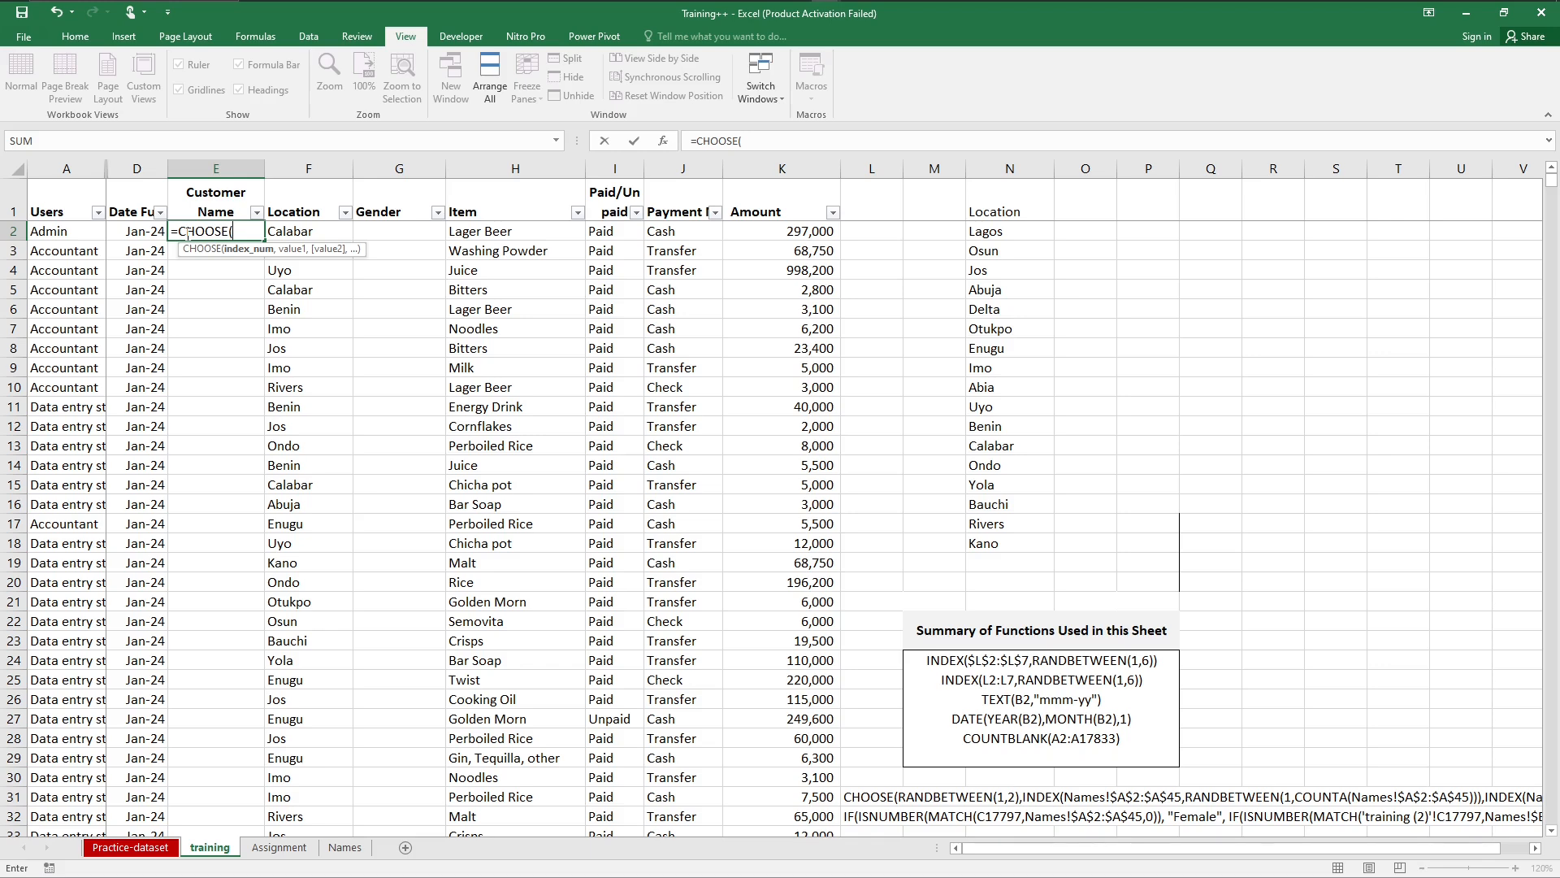
text(ran)
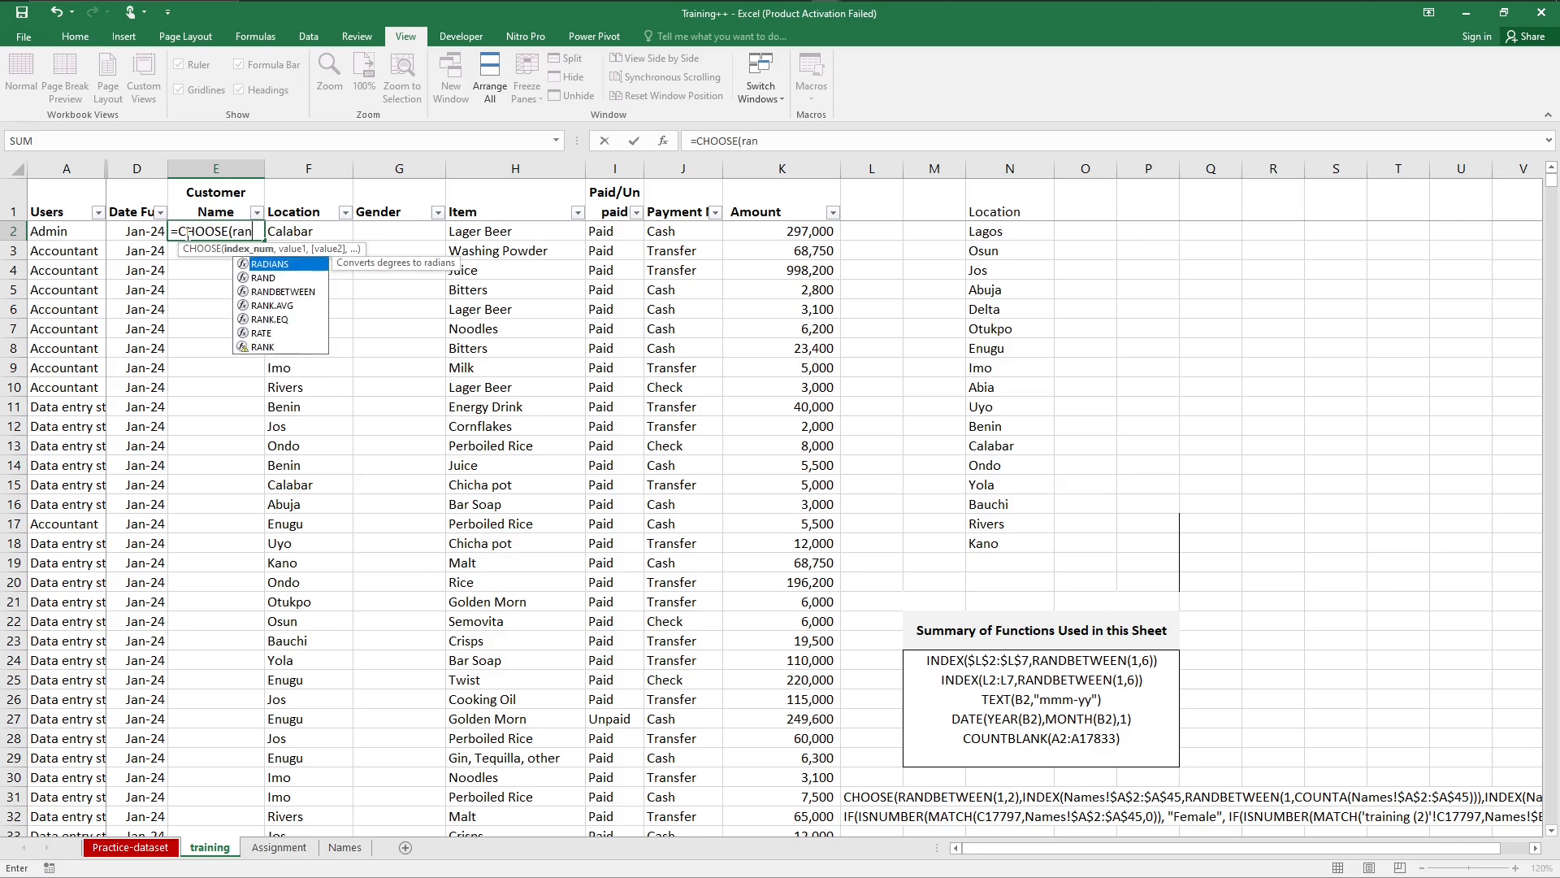
key(Down)
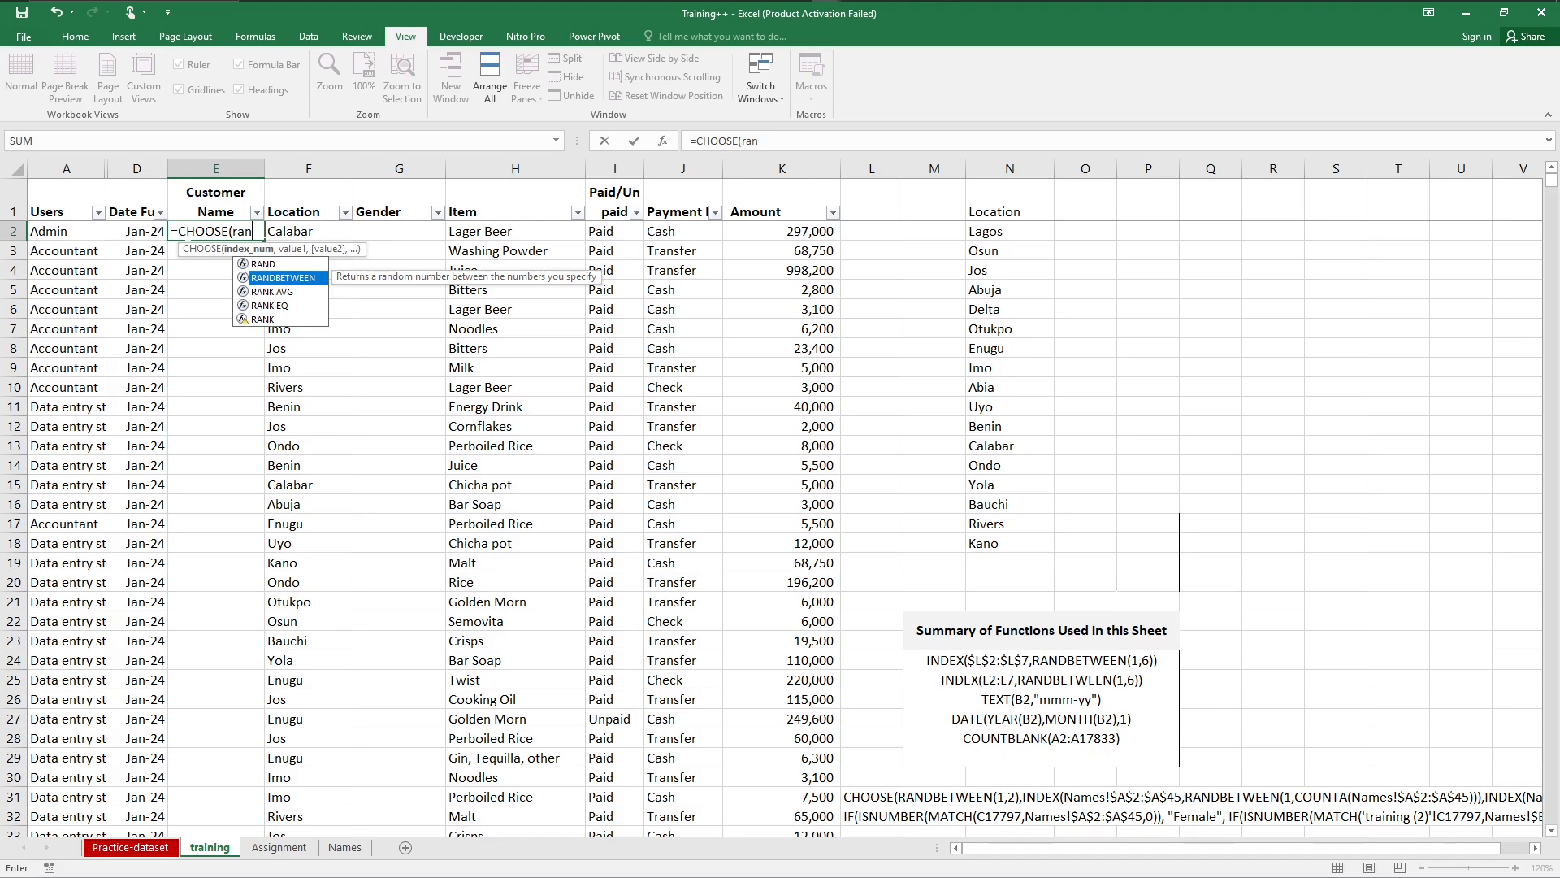
key(Tab)
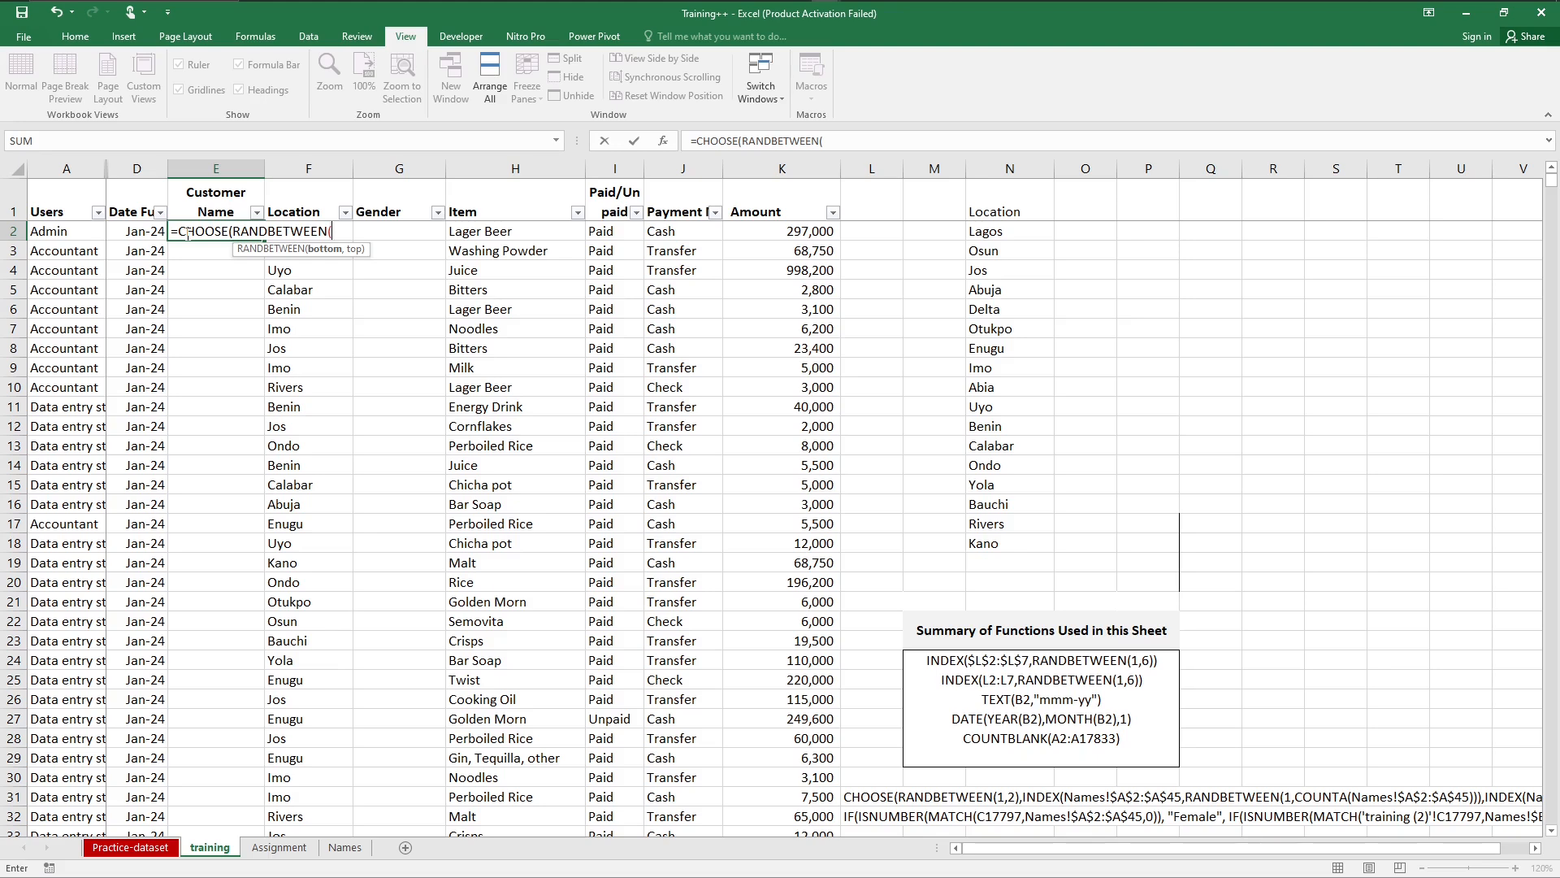
text(,2)
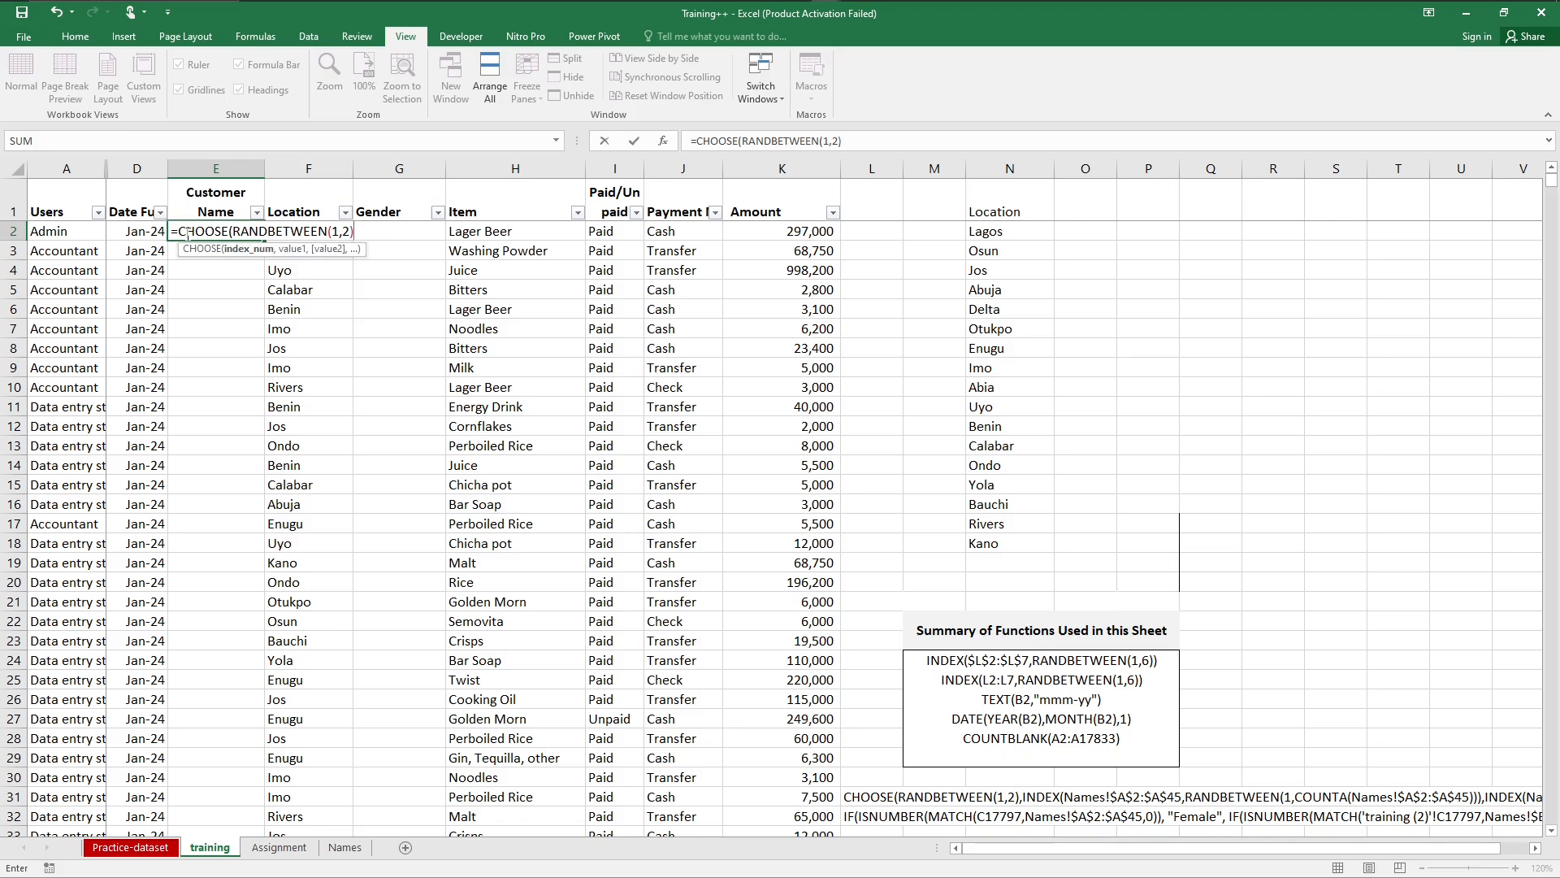
Step: Add an INDEX function over the female names, Names!$A$2:$A$45 as an absolute range, as the CHOOSE formula's first value
text(,)
text(ind)
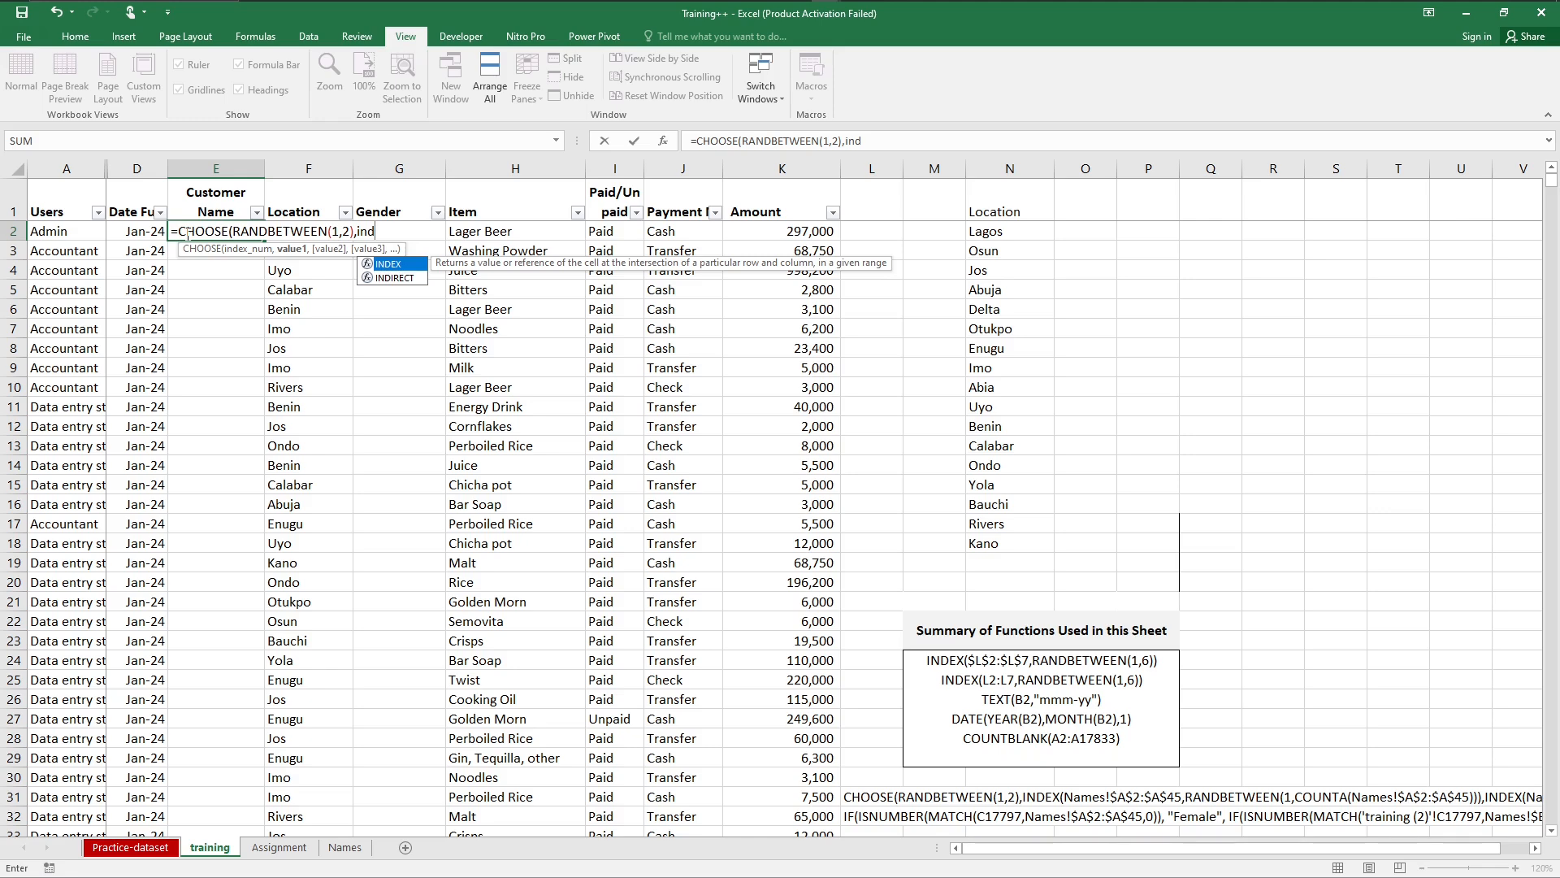
key(Tab)
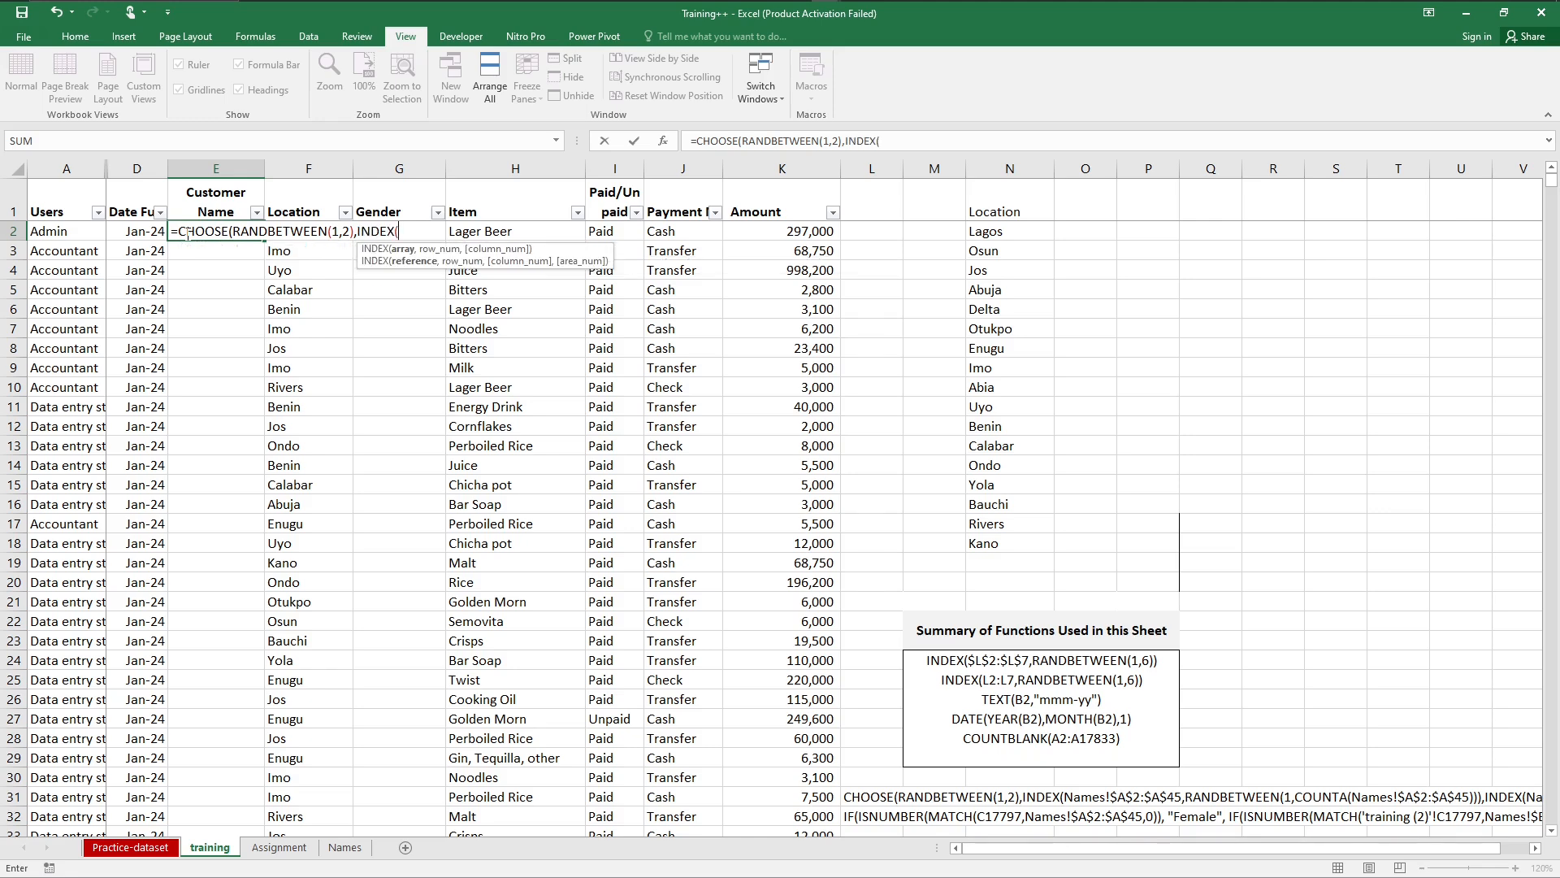
click(342, 848)
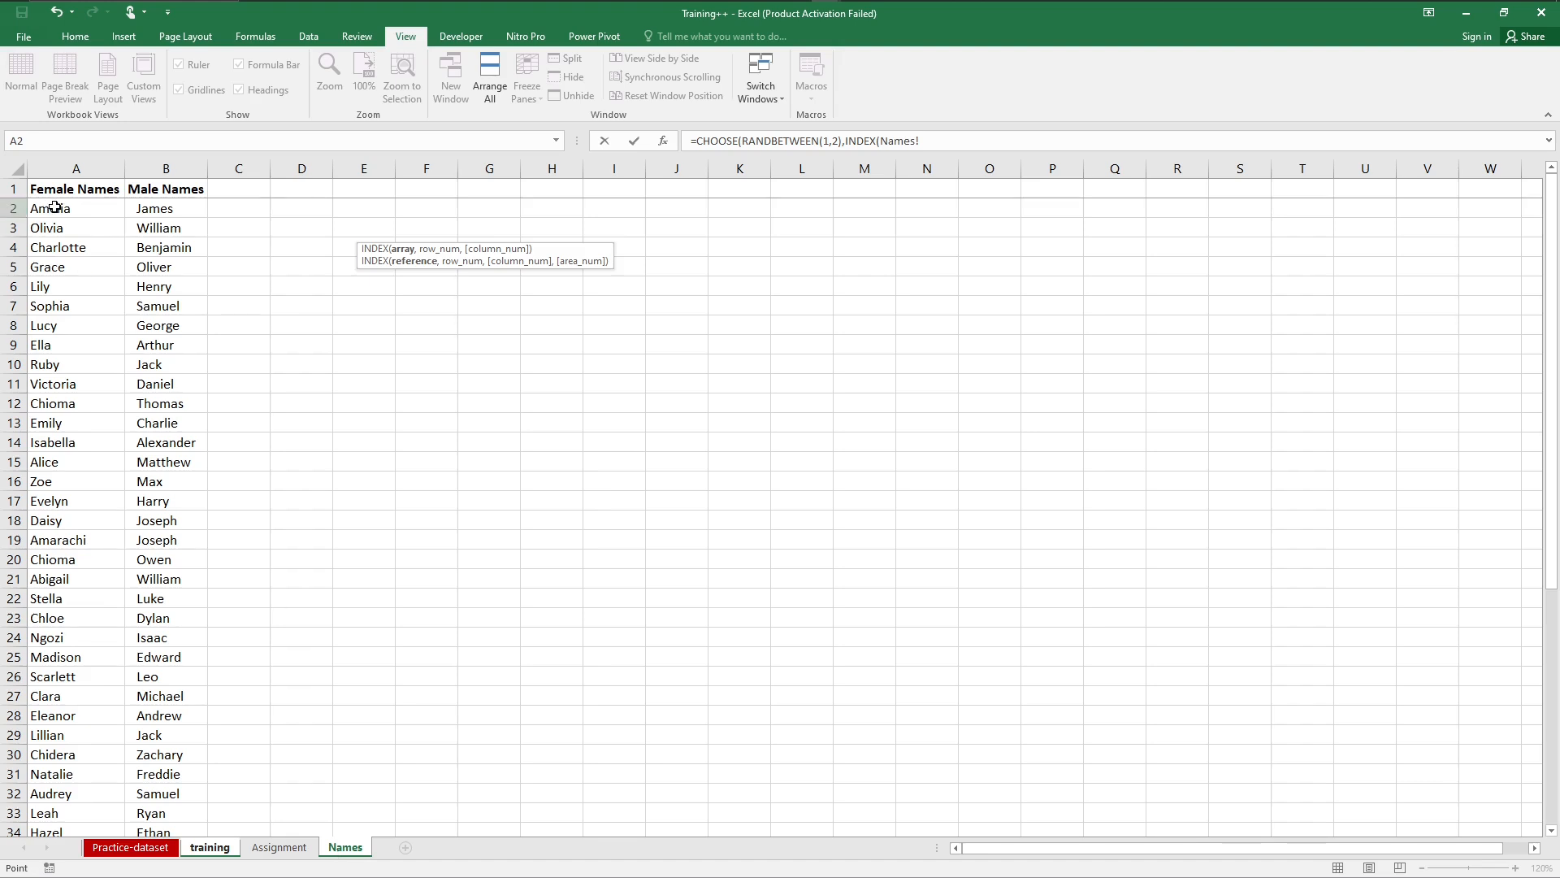
drag(54, 208, 56, 615)
drag(67, 695, 67, 694)
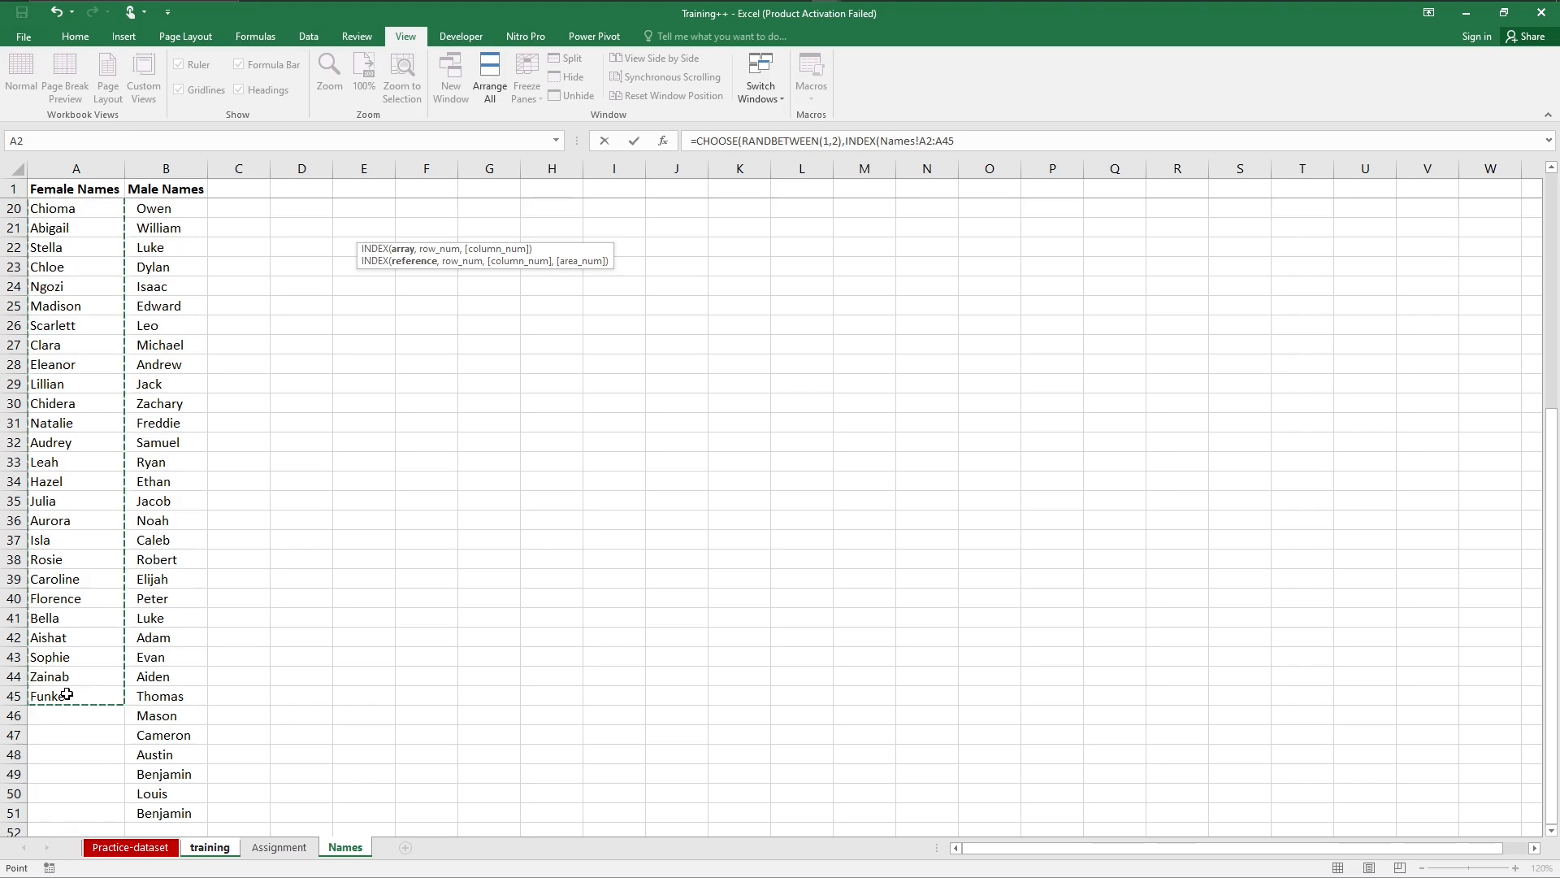
key(F4)
text(,)
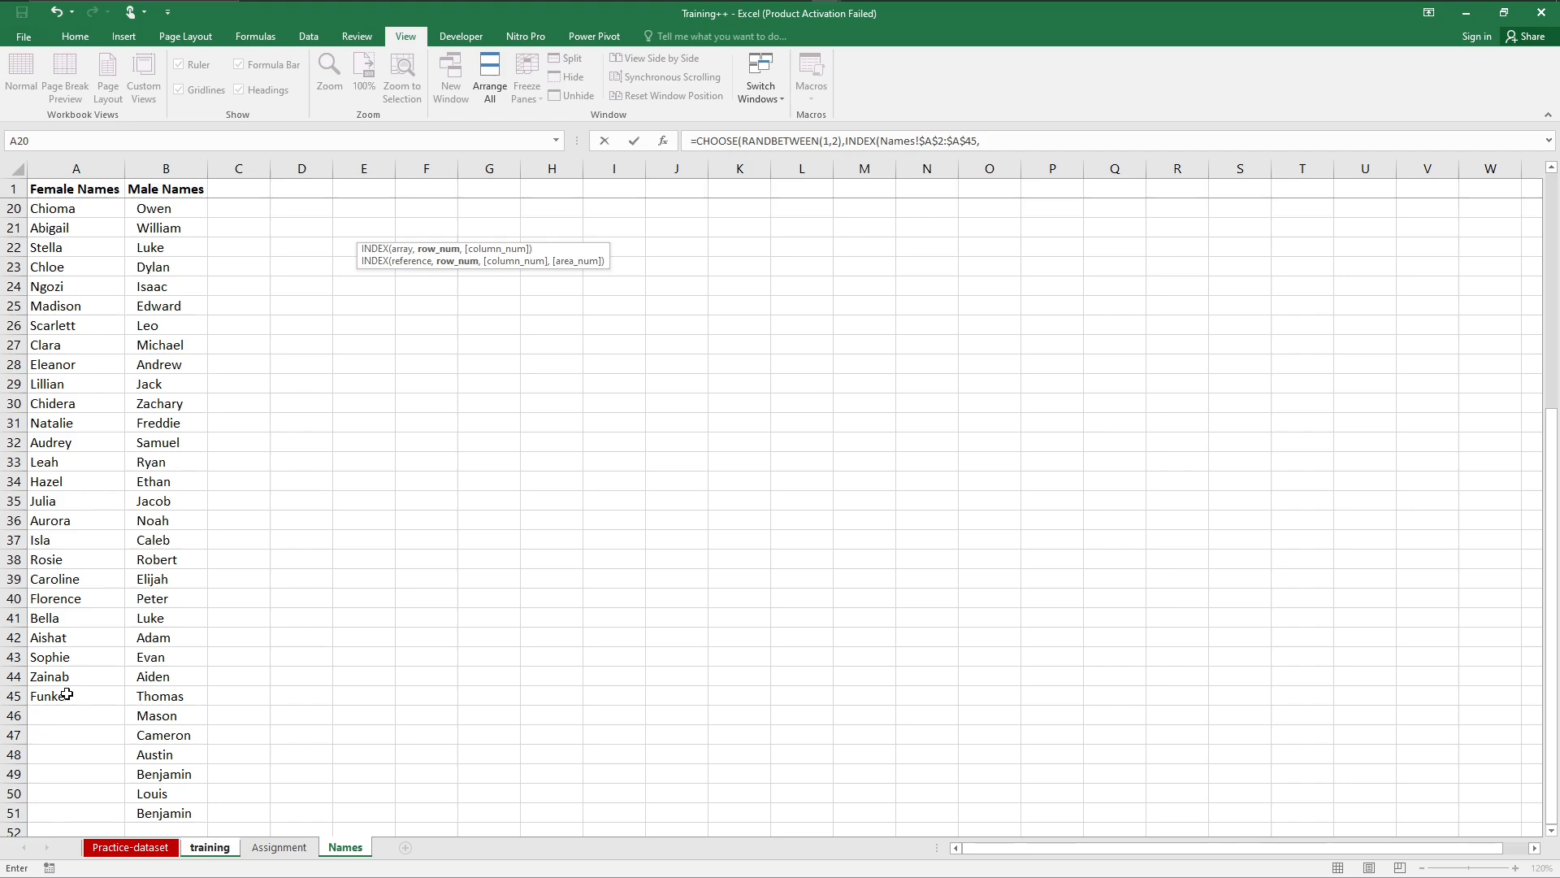
Step: Set the female INDEX row number to RANDBETWEEN(1,COUNTA(Names!$A$2:$A$45)), using an absolute range
text(ran)
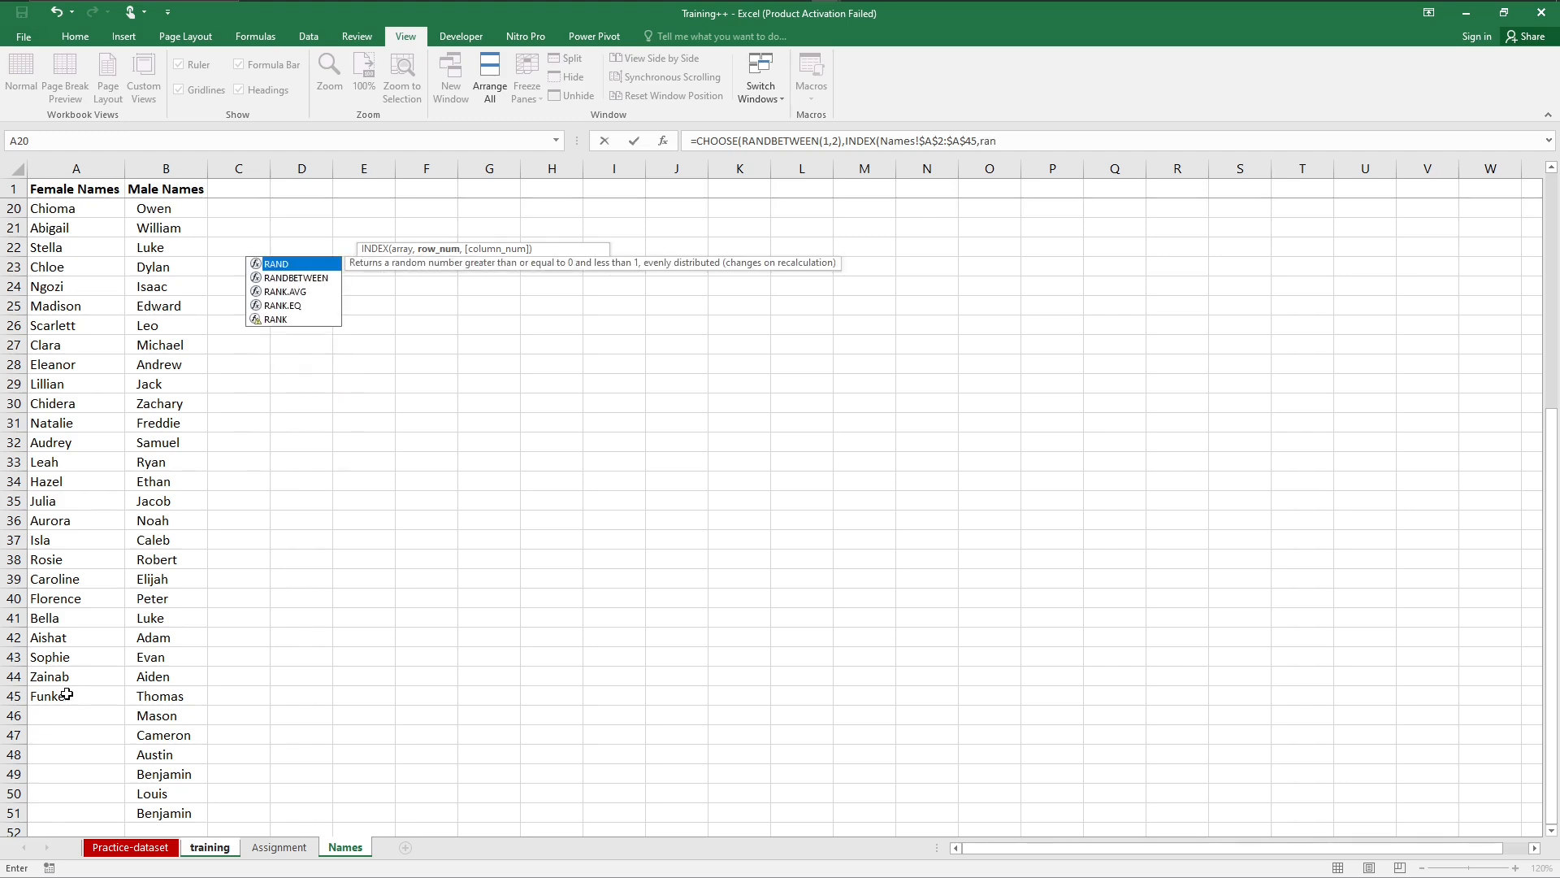
key(Down)
key(Tab)
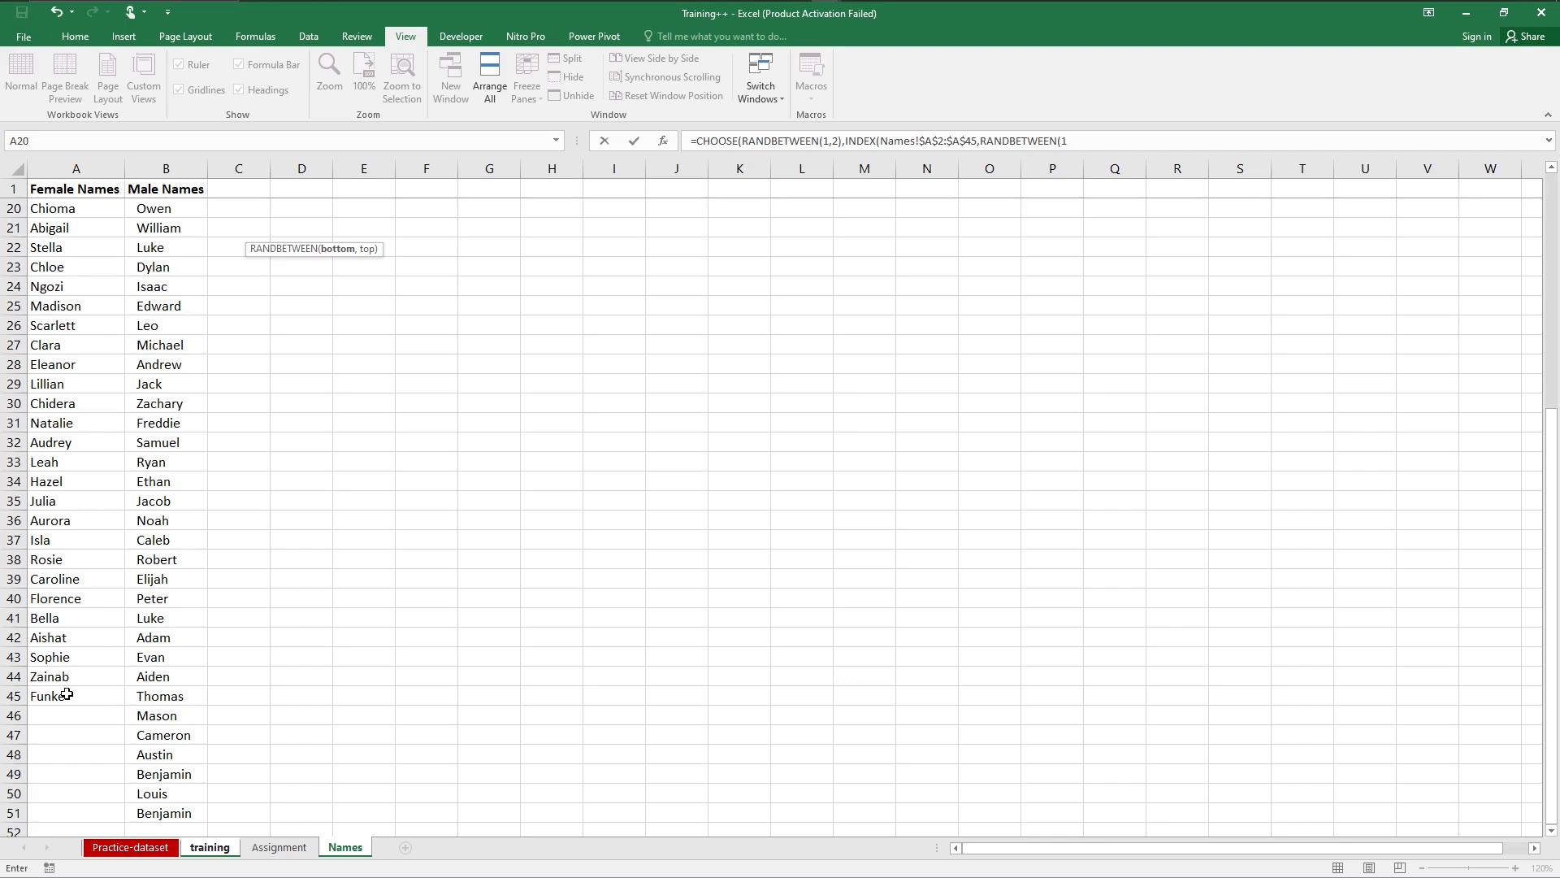
text(,co)
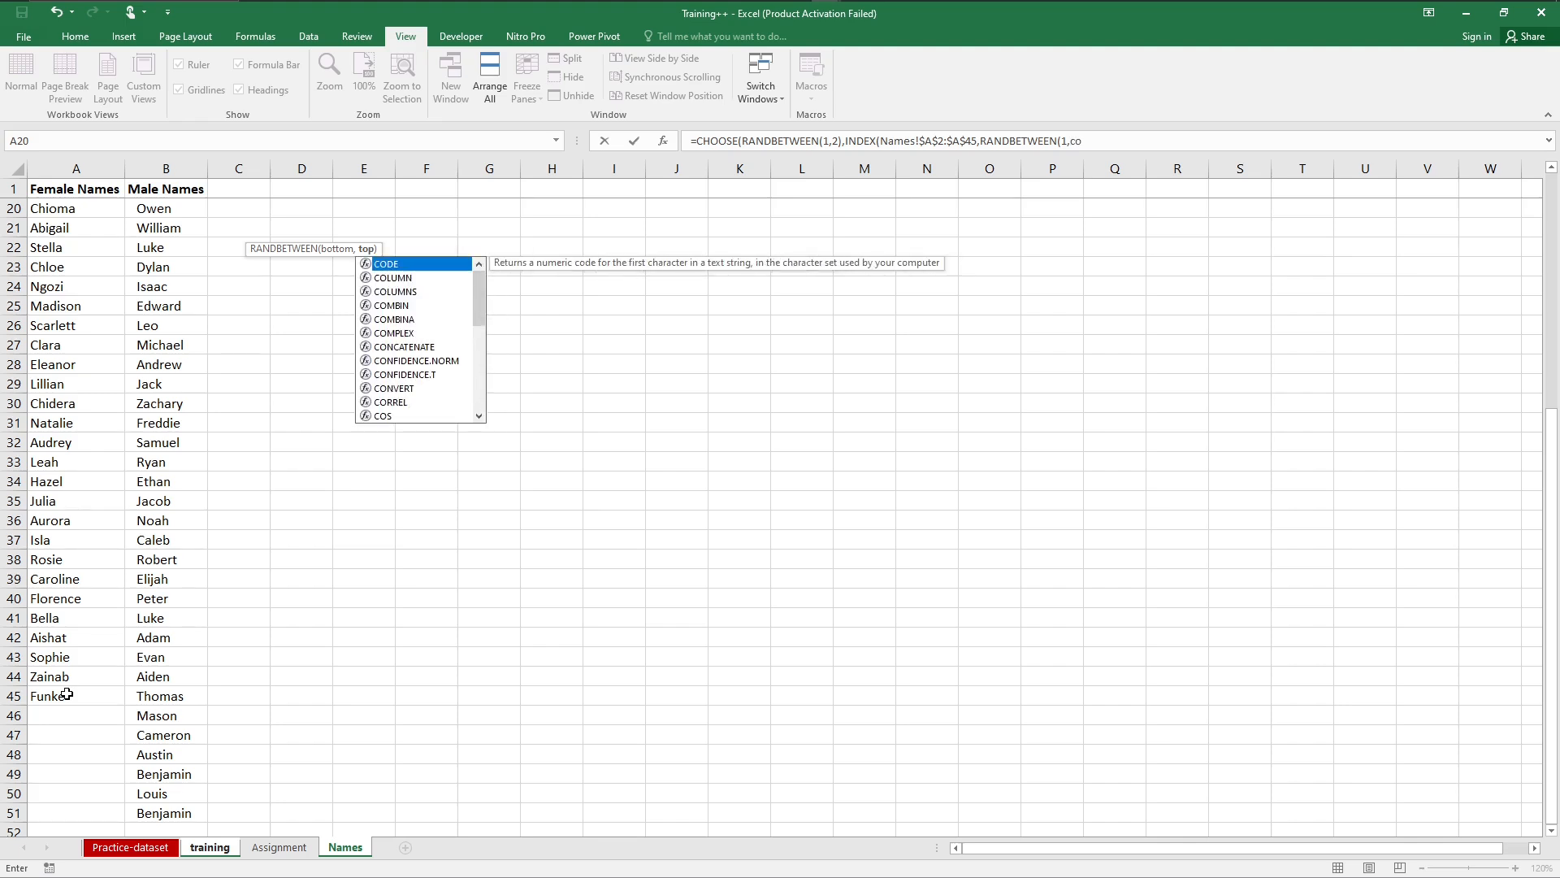
text(u)
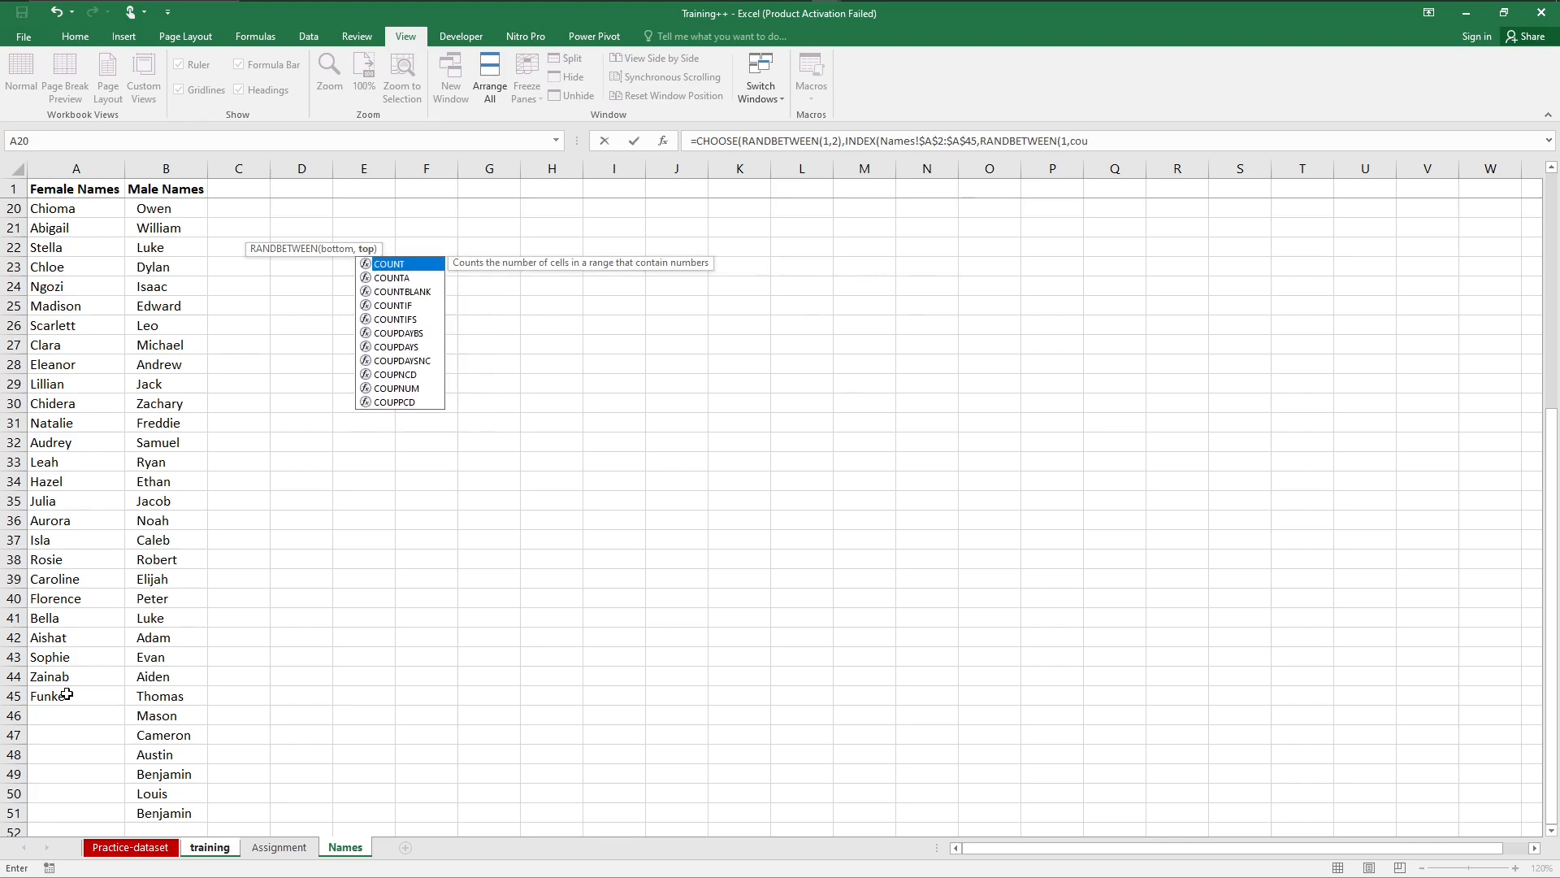
key(Down)
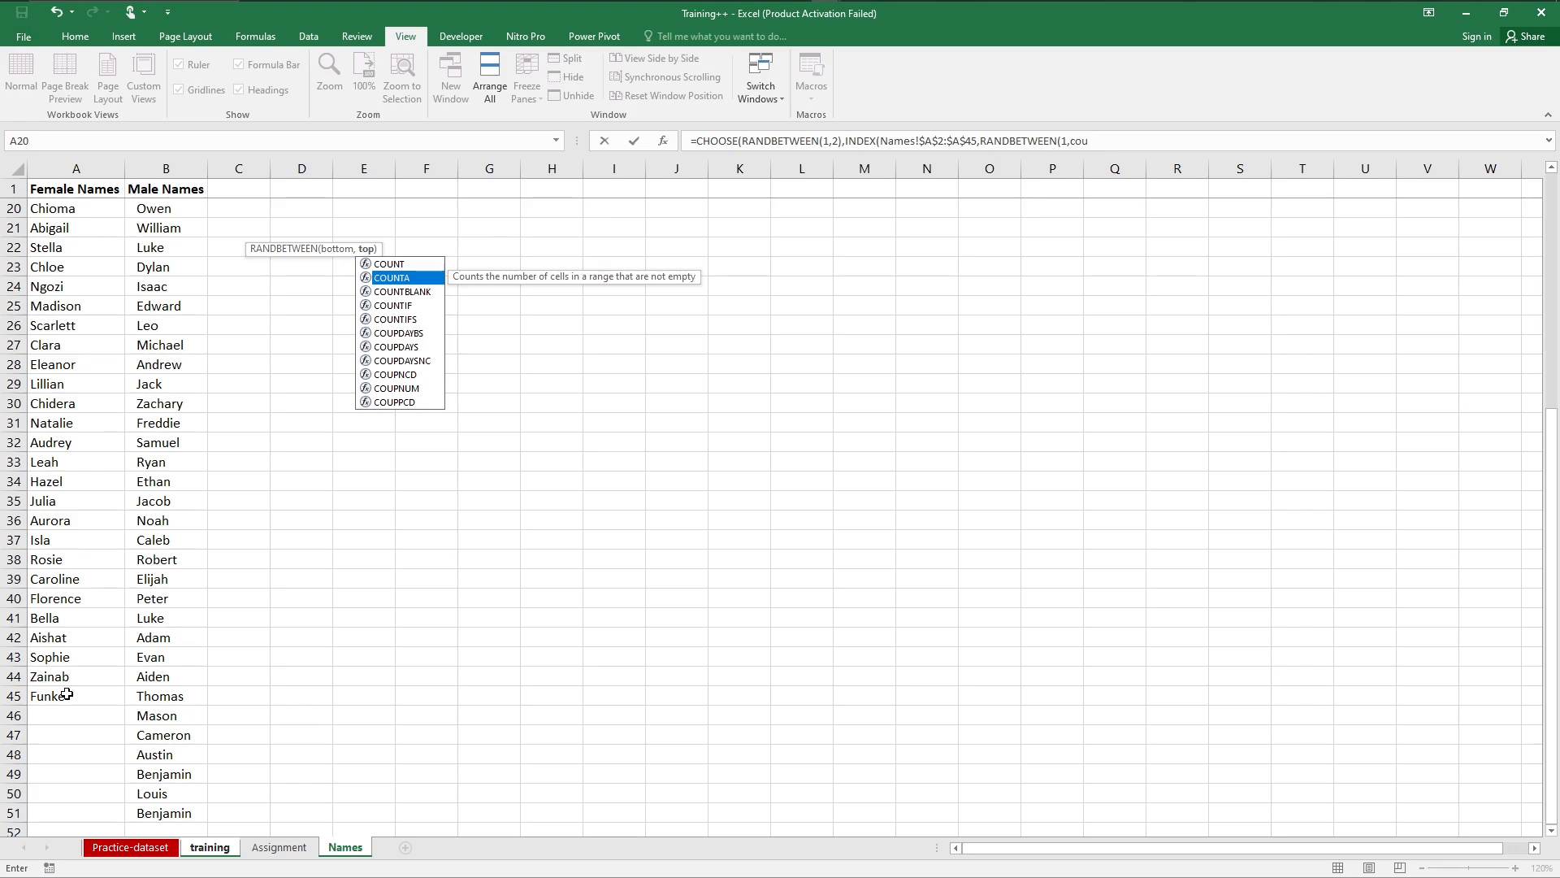
key(Tab)
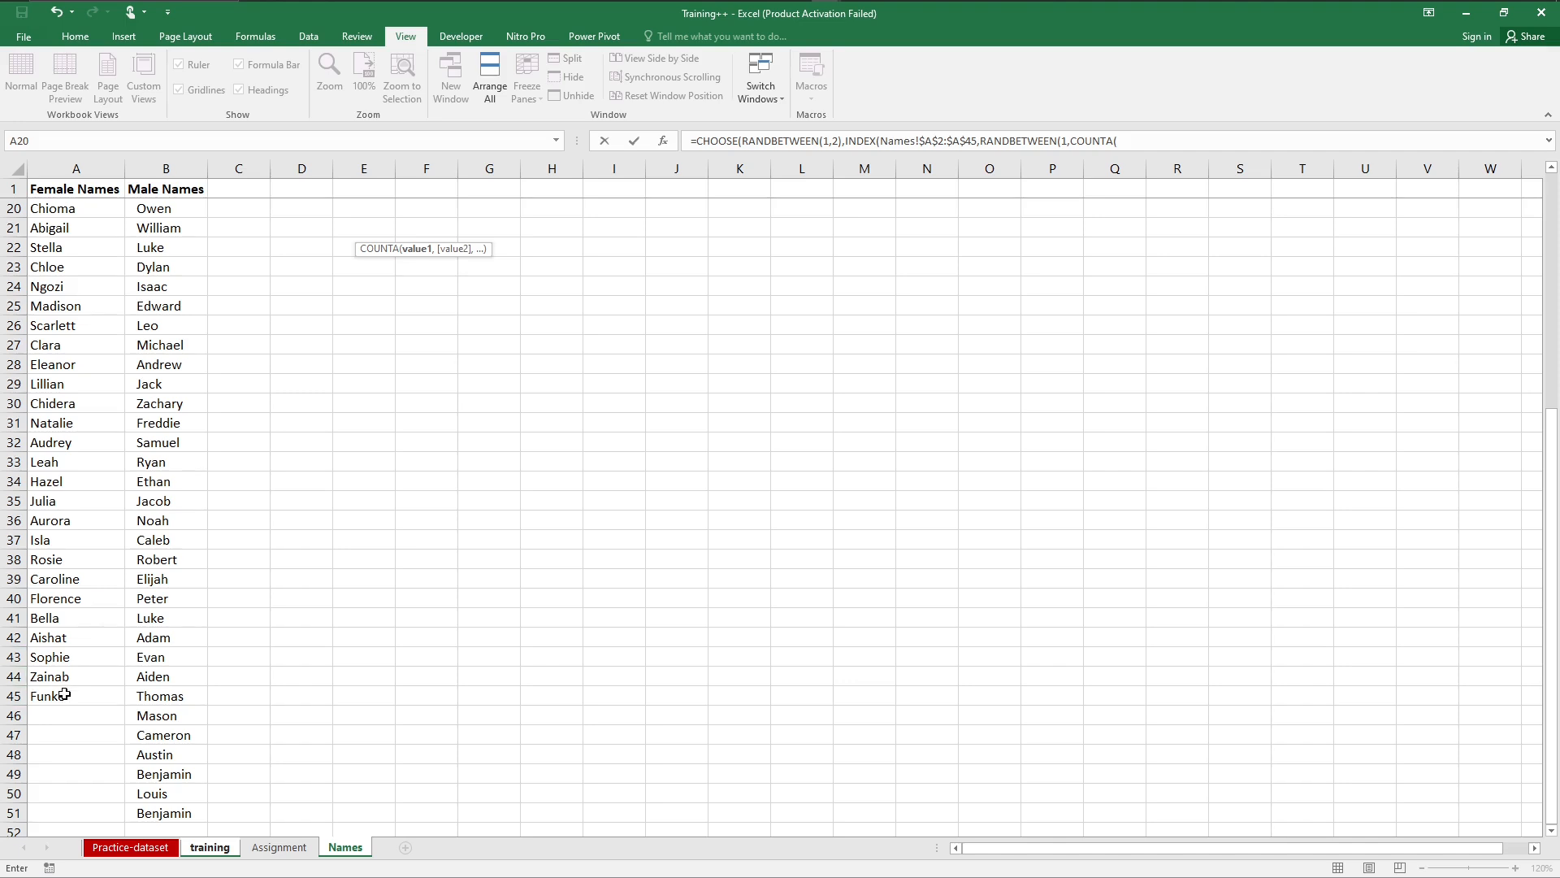
drag(63, 696, 65, 203)
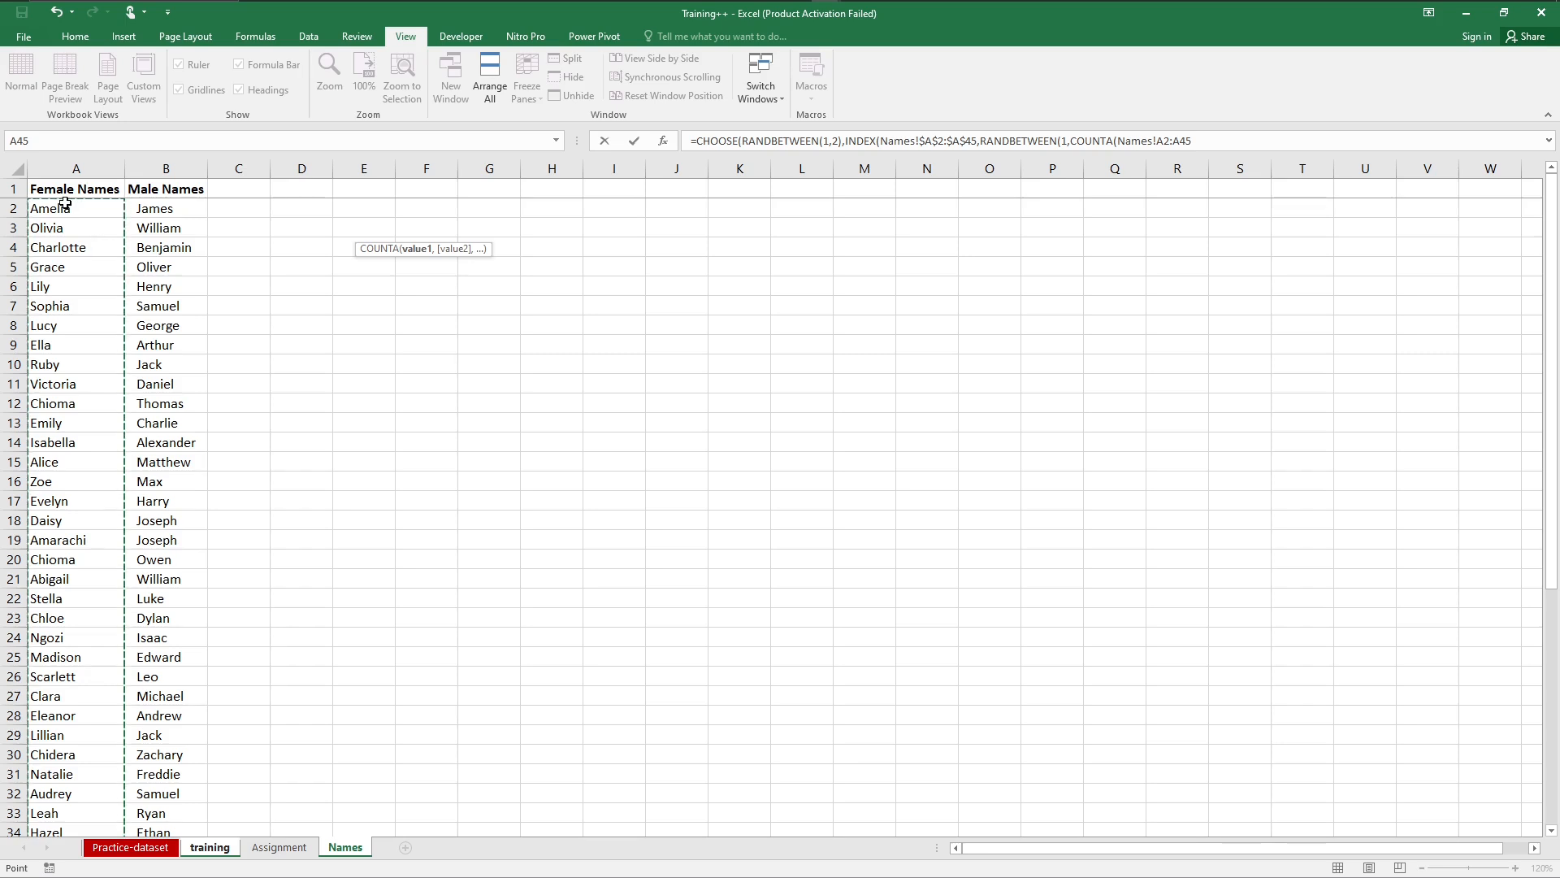
key(F4)
text())
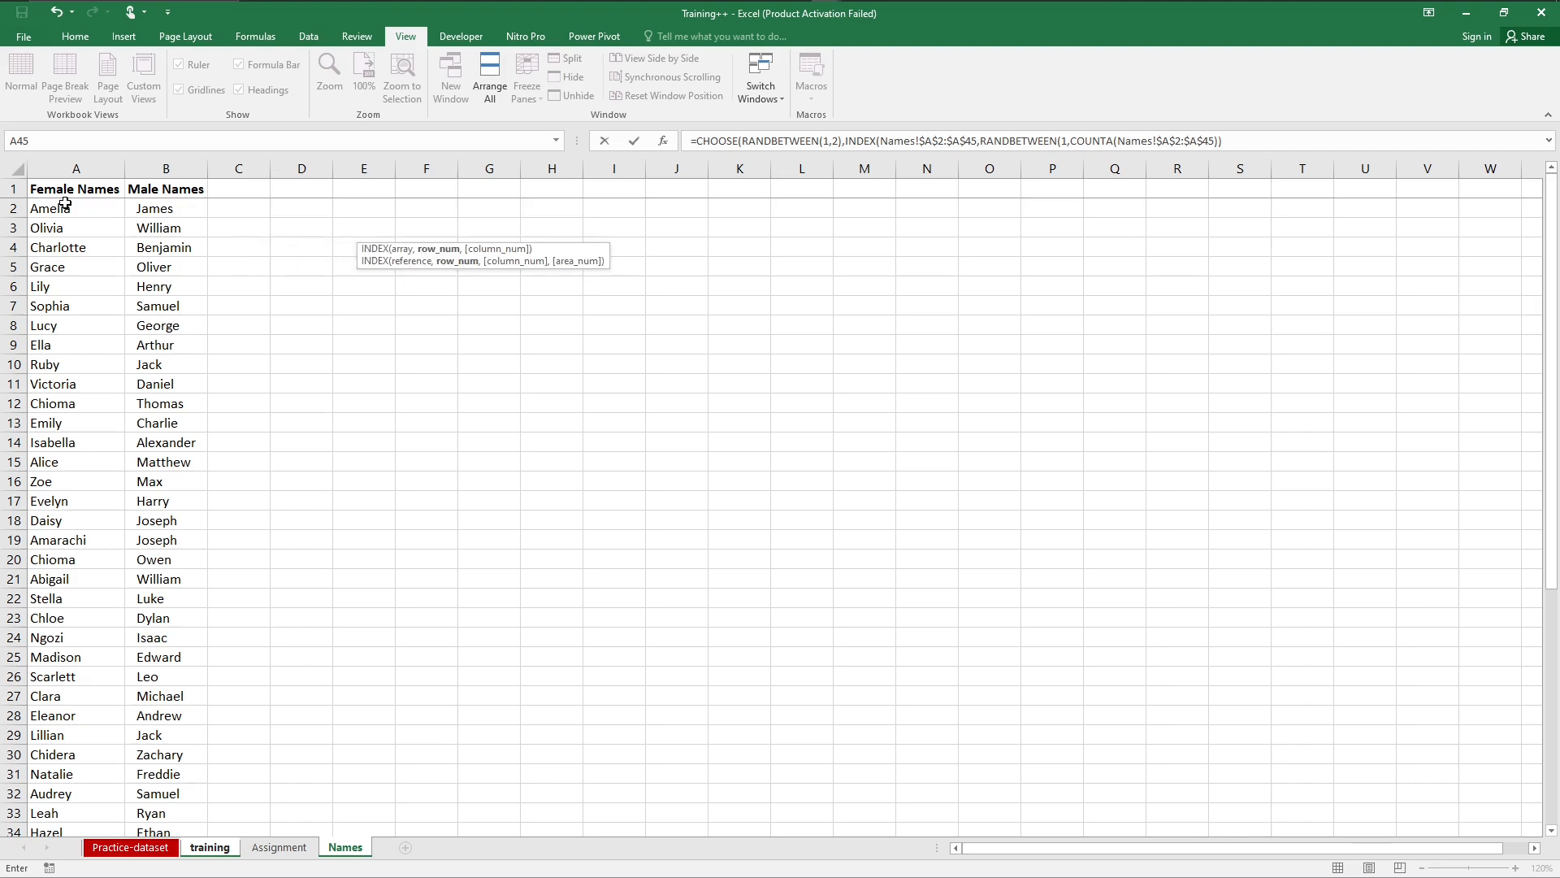
Step: Add a second INDEX over the male names, Names!$B$2:$B$51 as an absolute range, as the CHOOSE formula's second value
text(),)
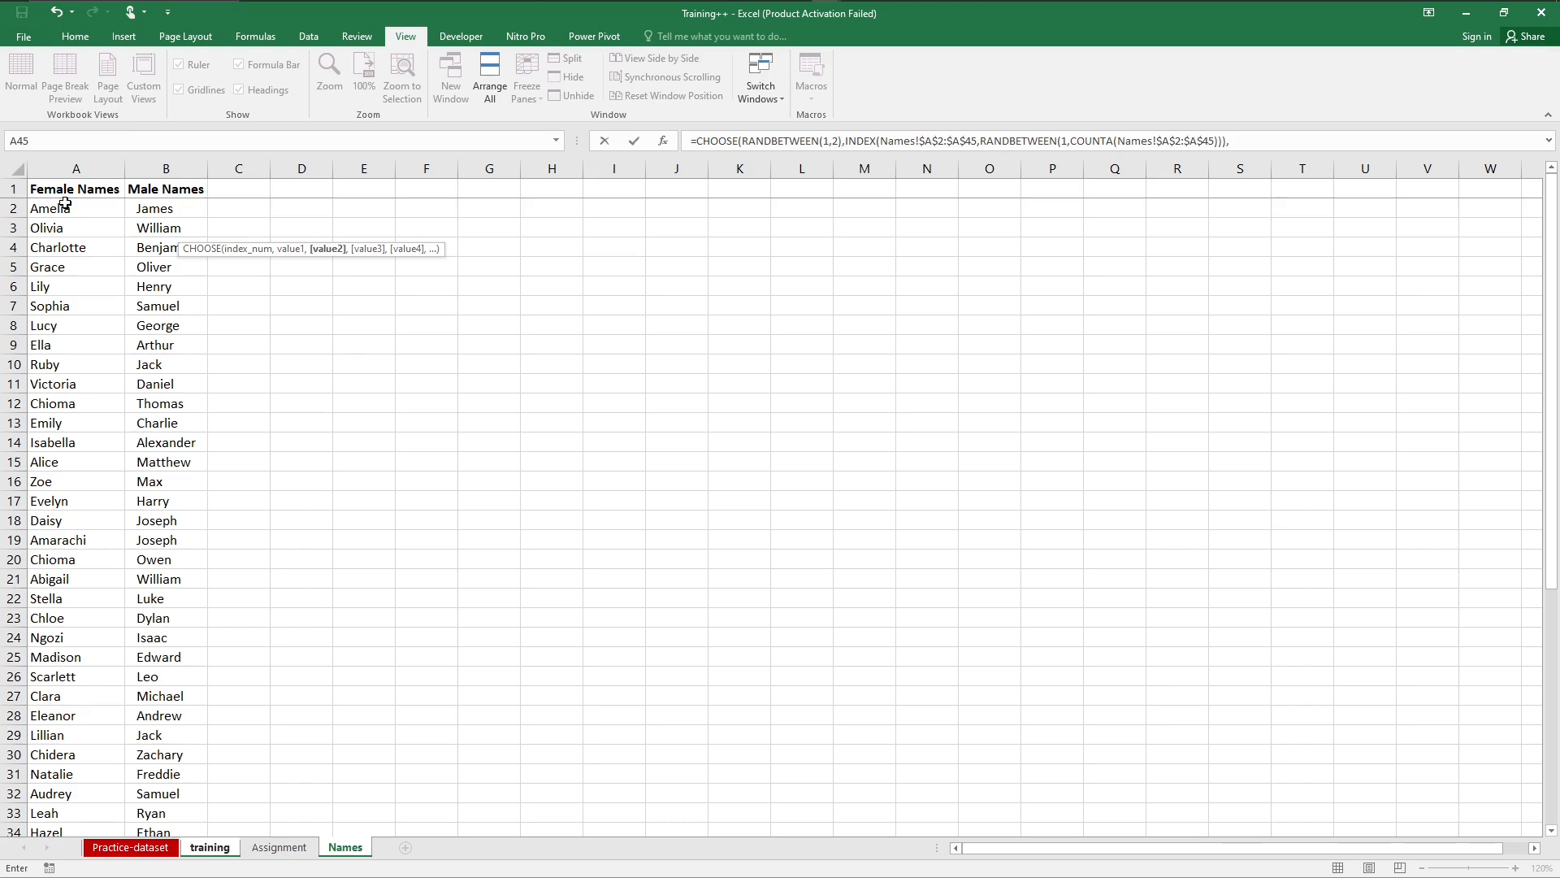
text(ind)
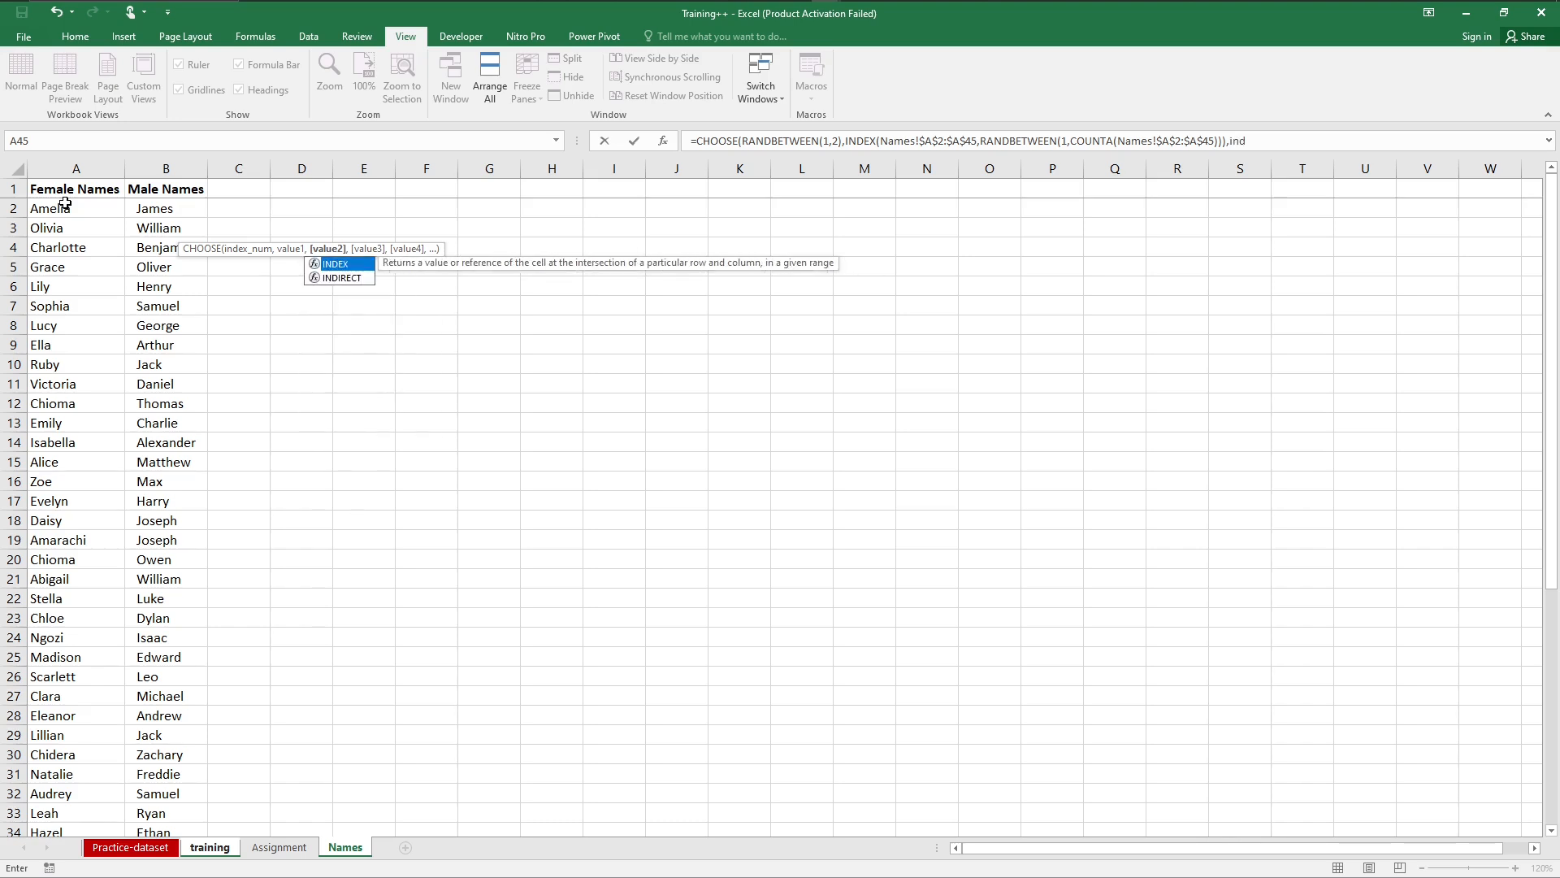
key(Tab)
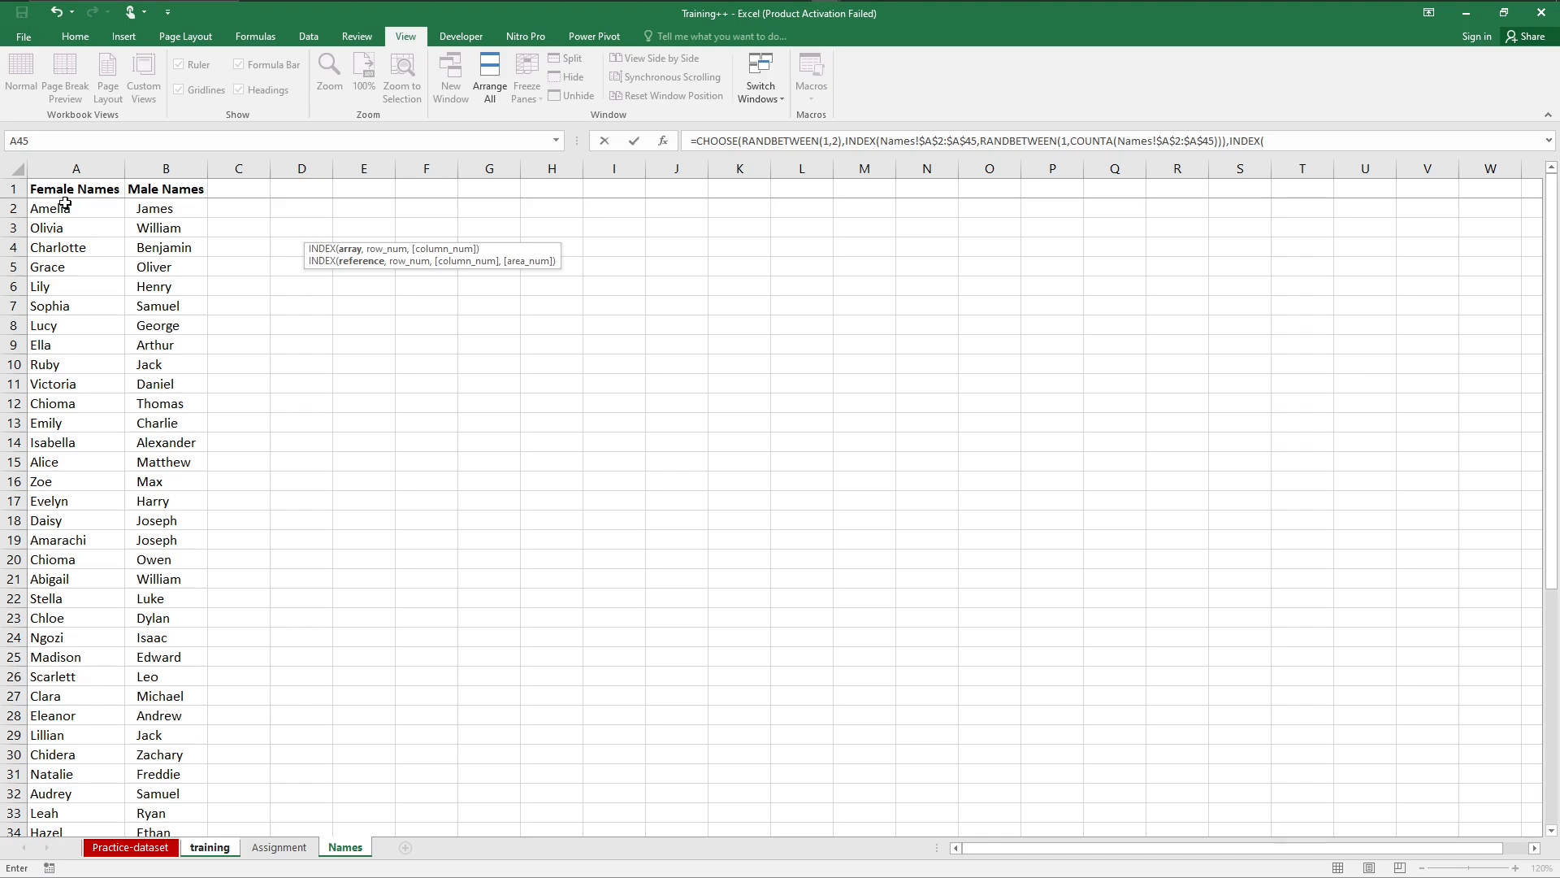
drag(159, 205, 172, 790)
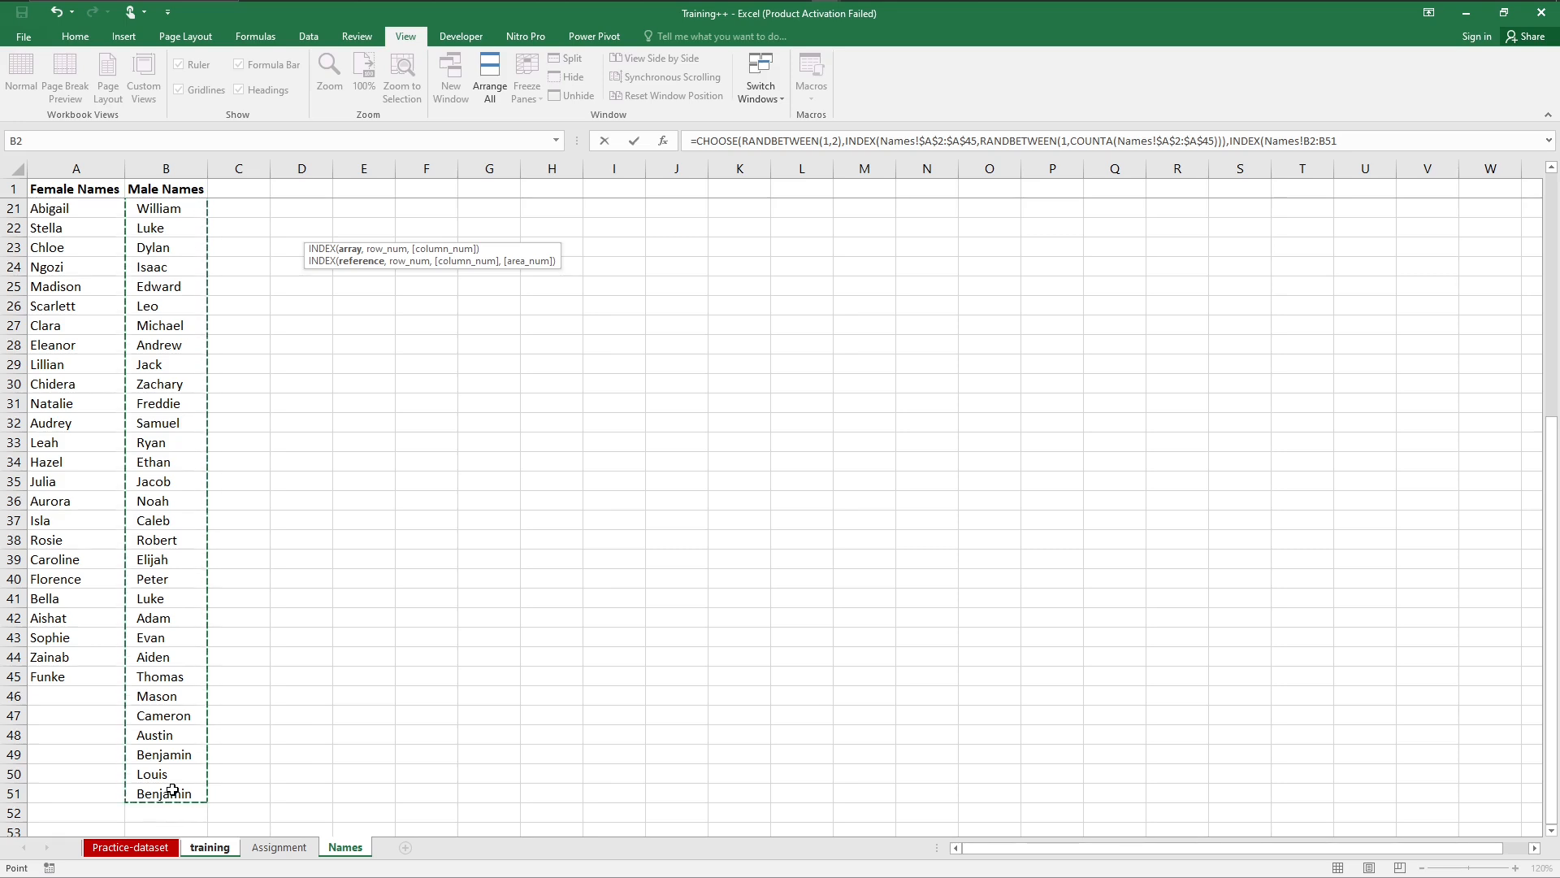
key(F4)
text(,)
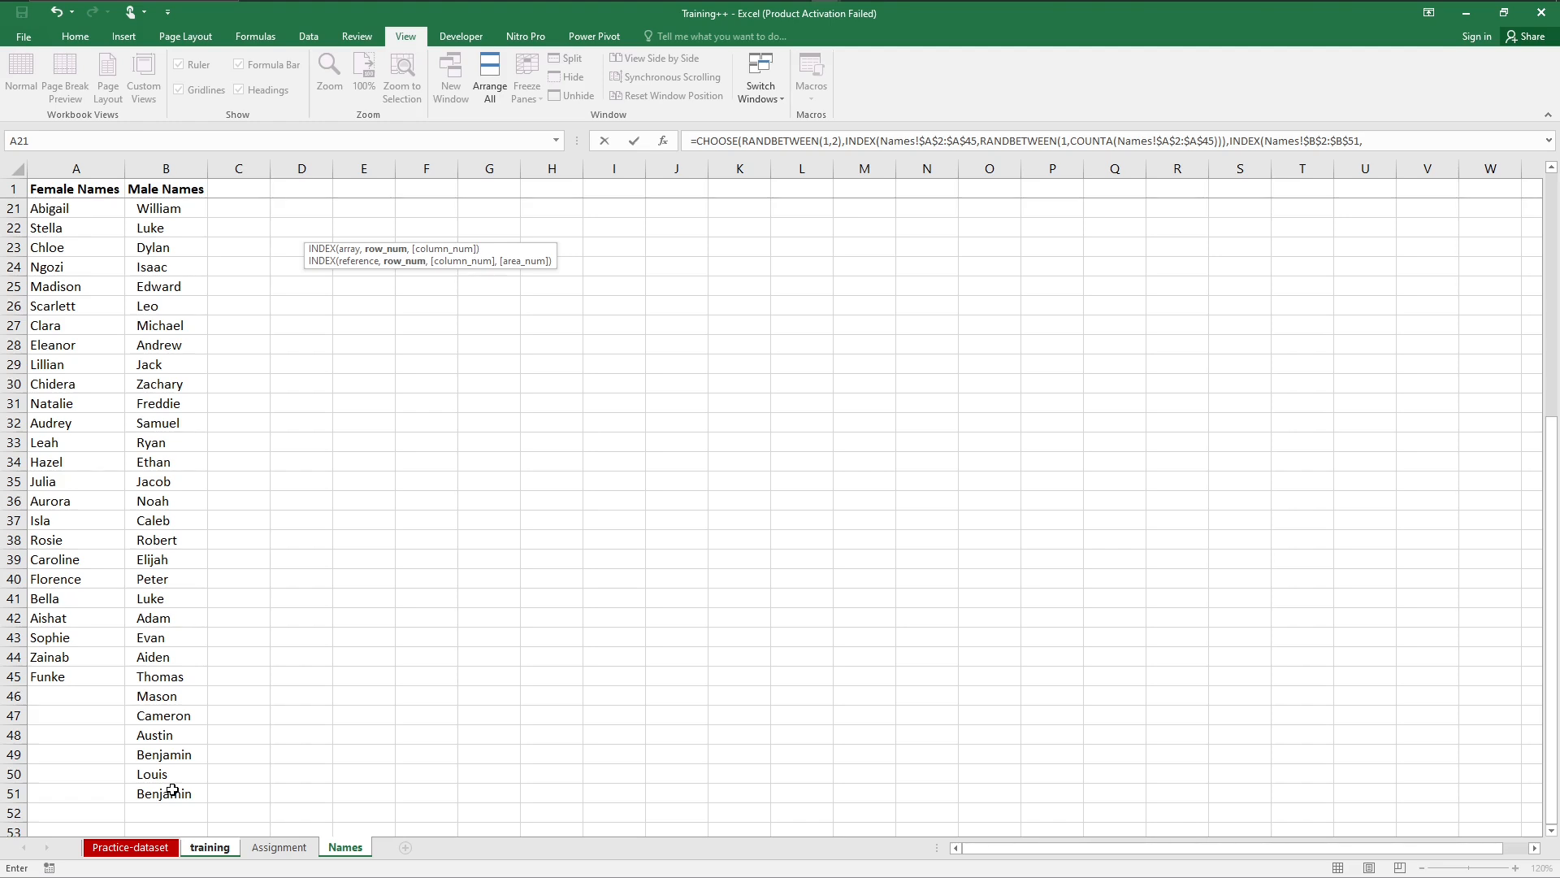
text(ra)
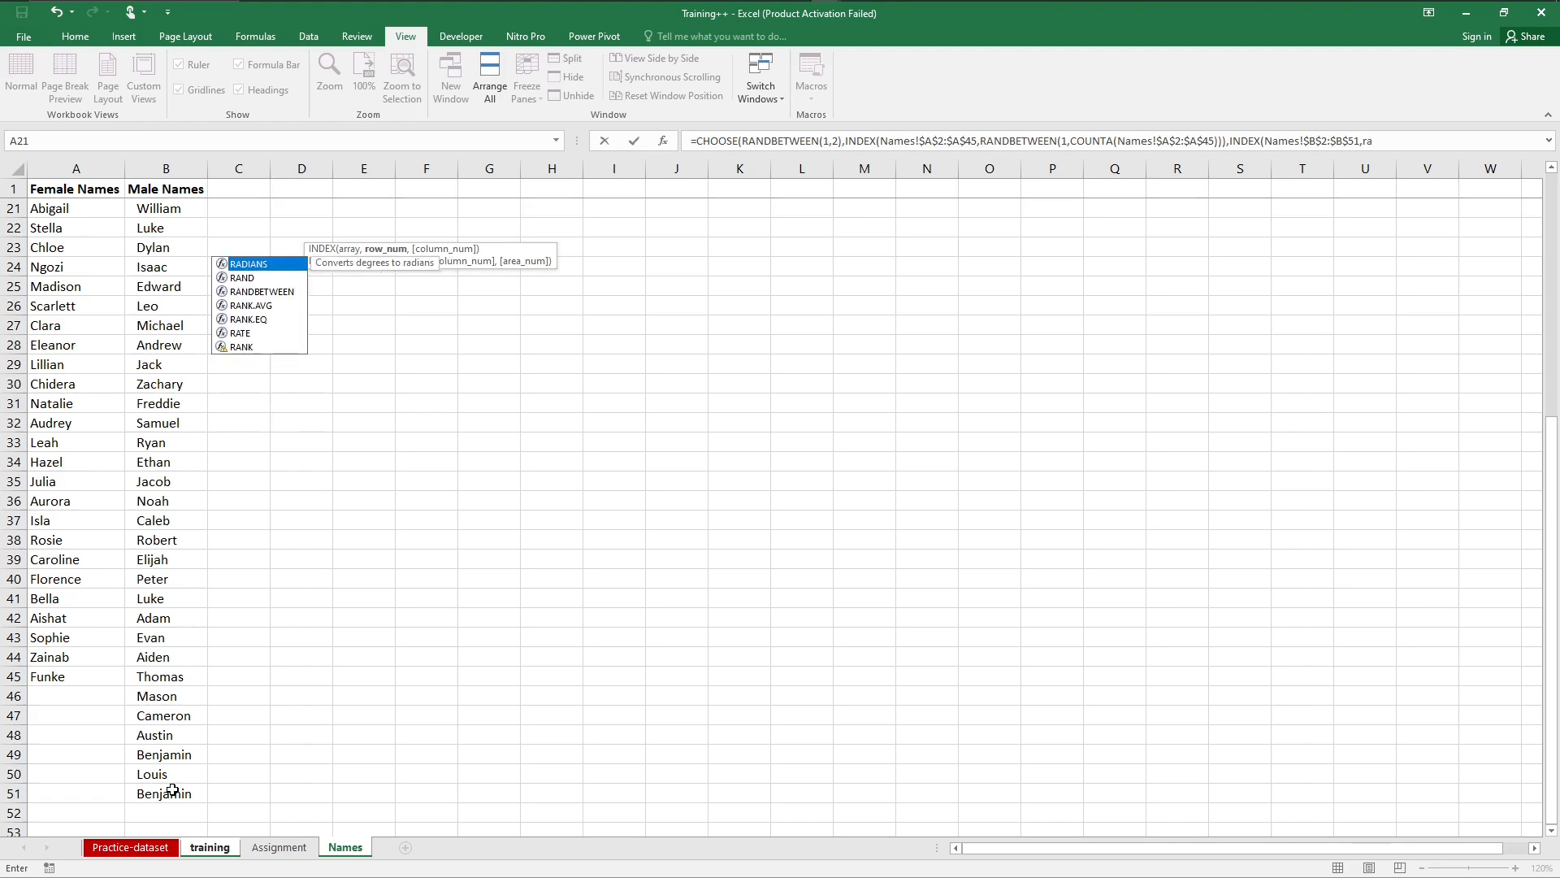
text(n)
Step: Set the male INDEX row number to RANDBETWEEN(1,COUNTA(Names!$B$2:$B$51)) and close the nested functions
key(Down)
key(Tab)
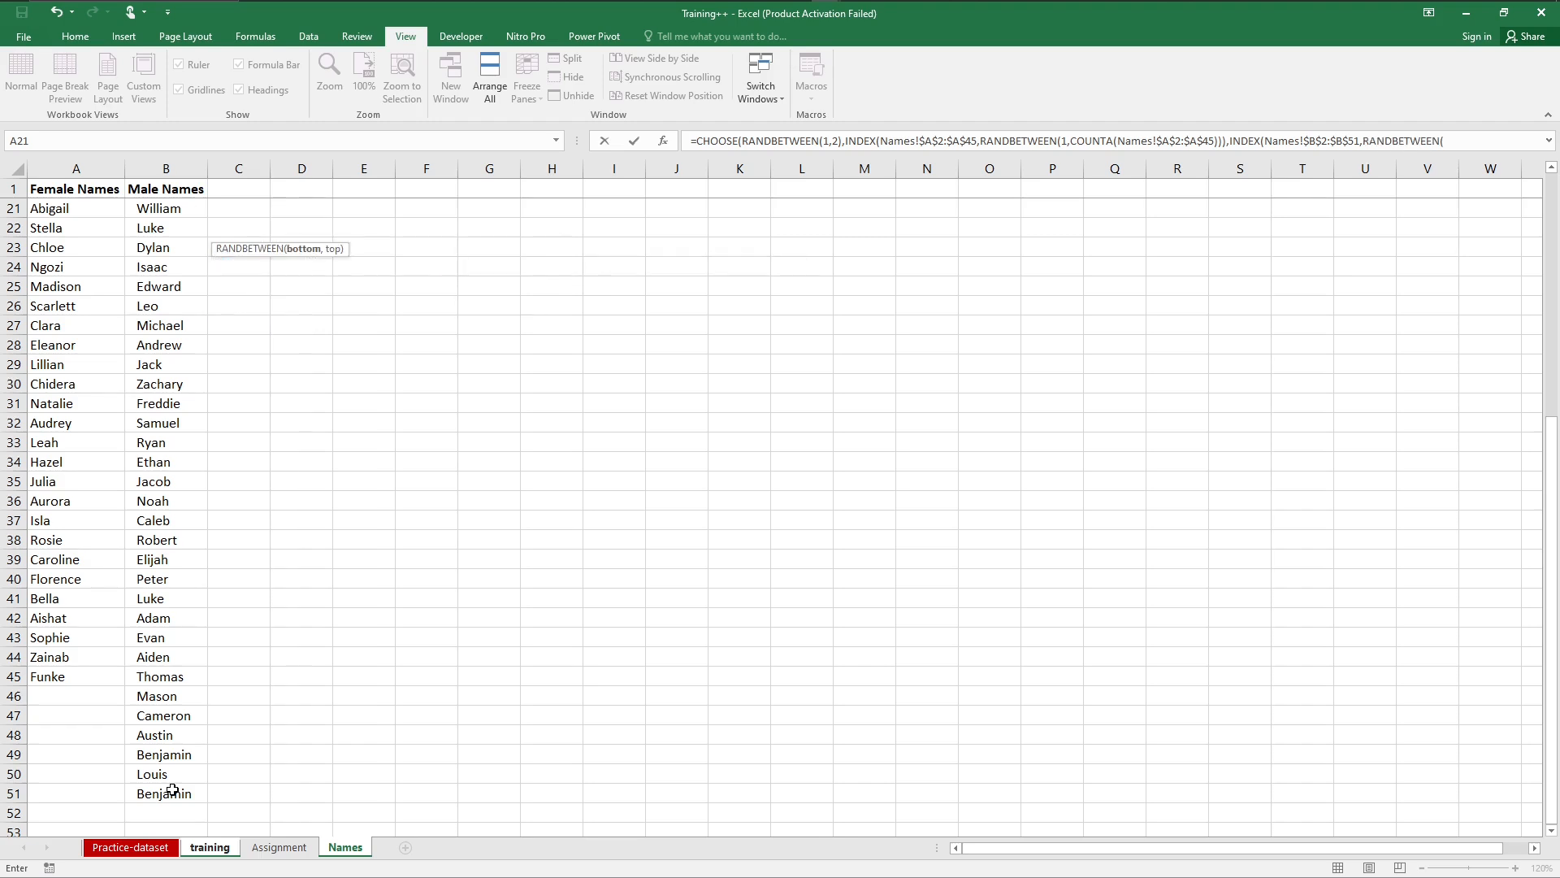
text(1,cou)
key(Down)
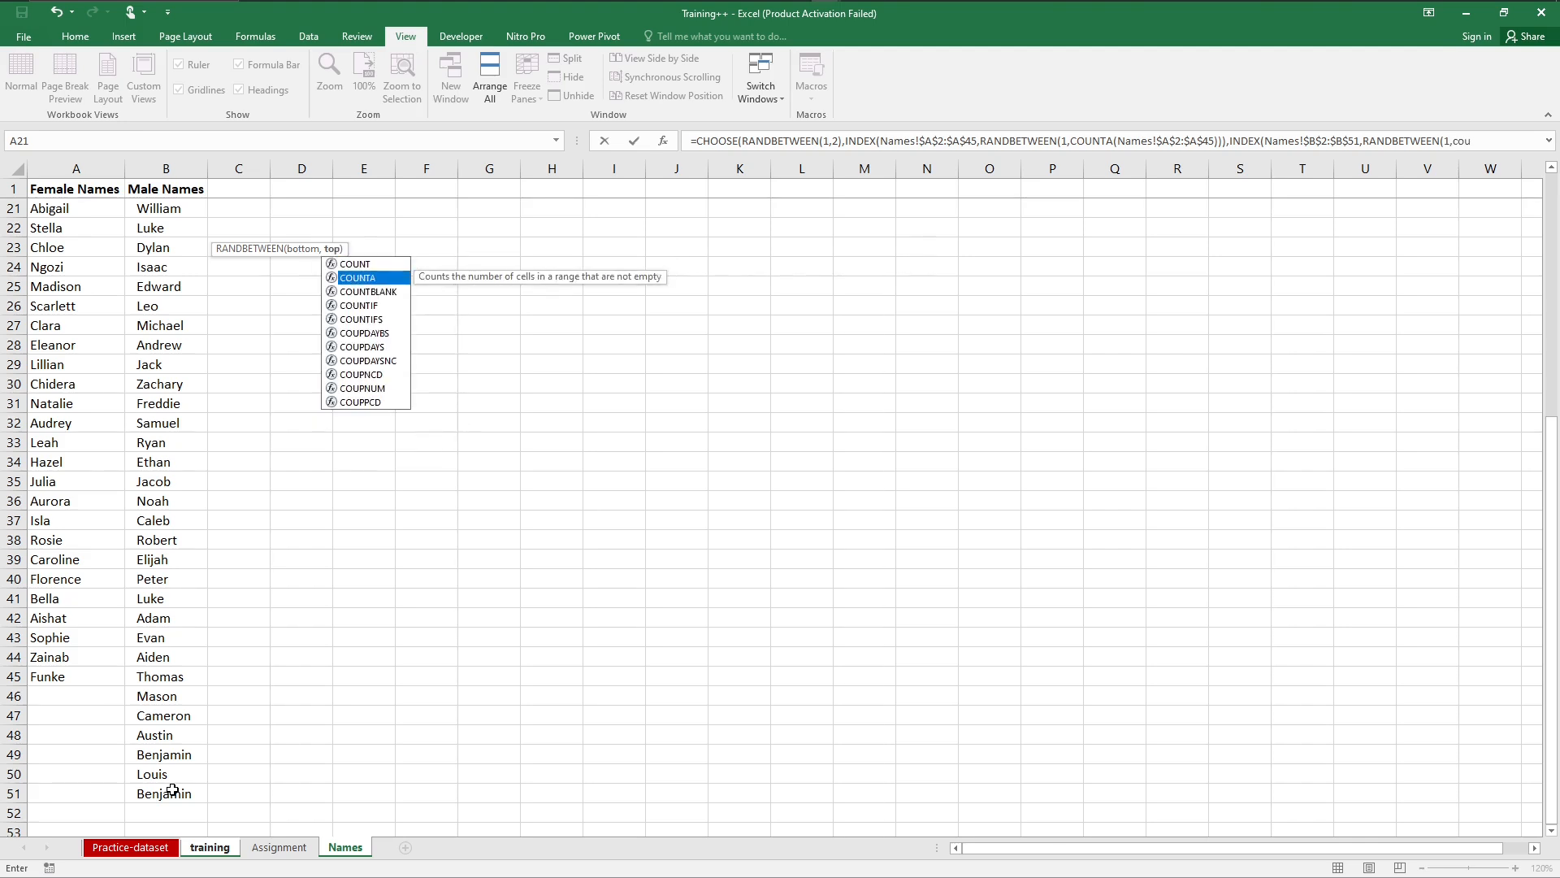
key(Tab)
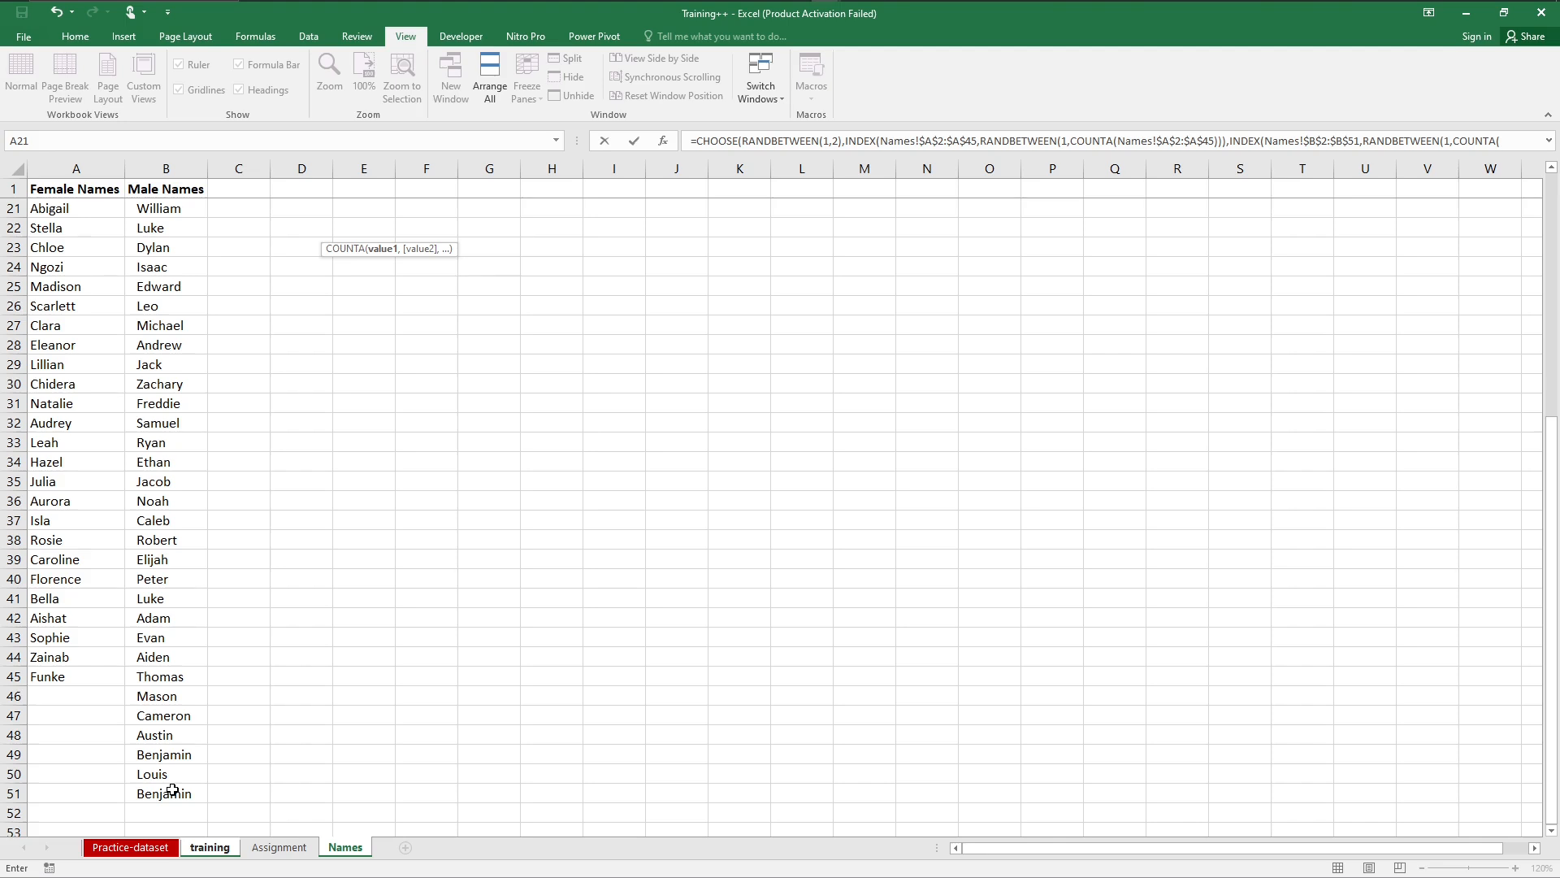
drag(163, 793, 156, 212)
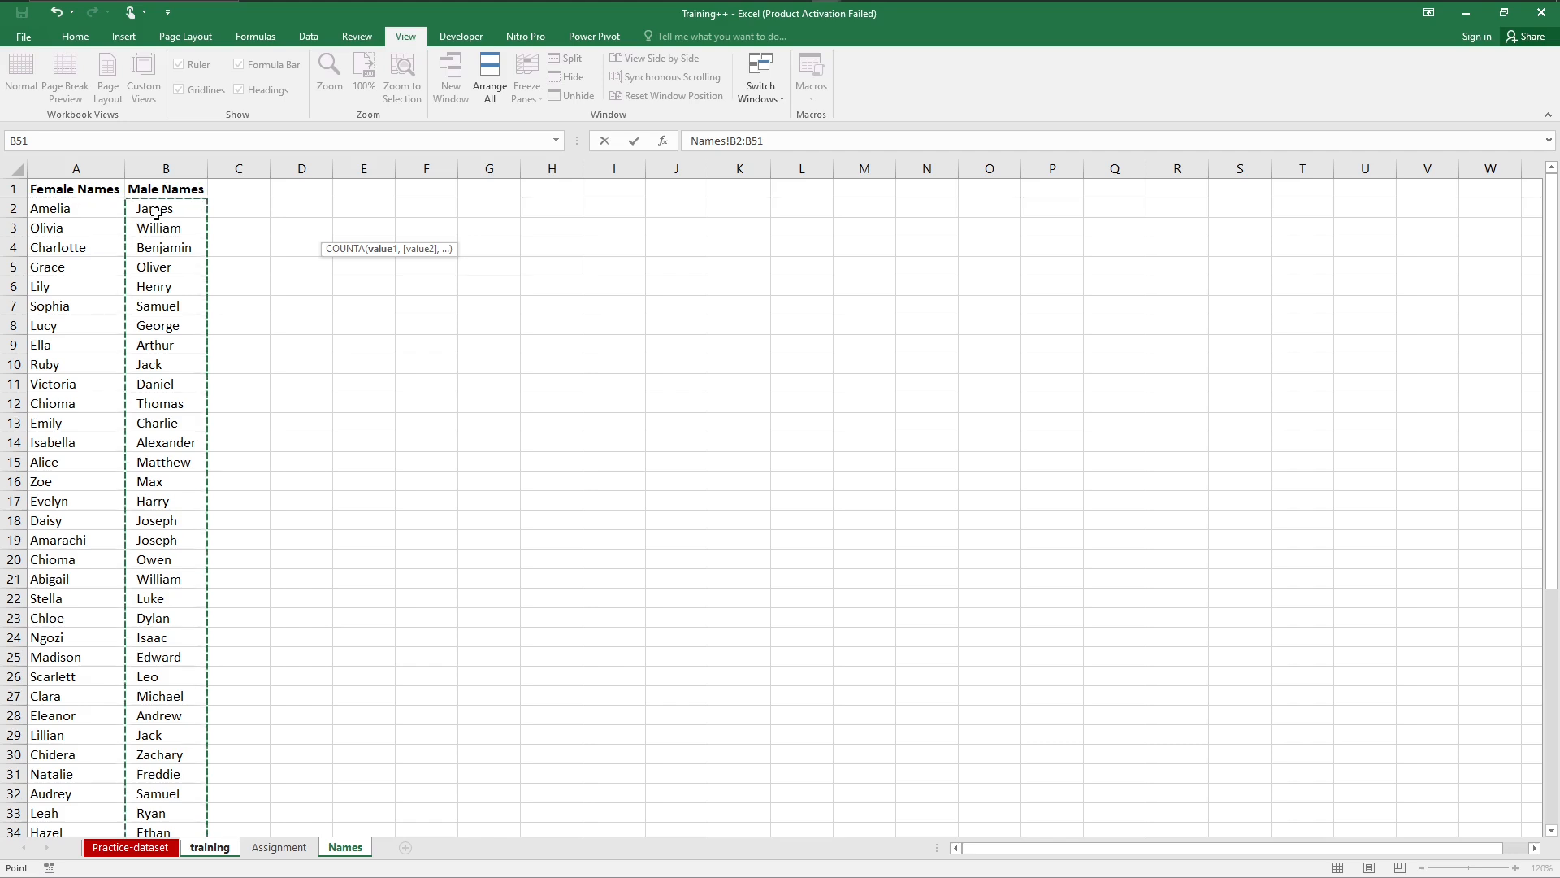
key(F4)
text())
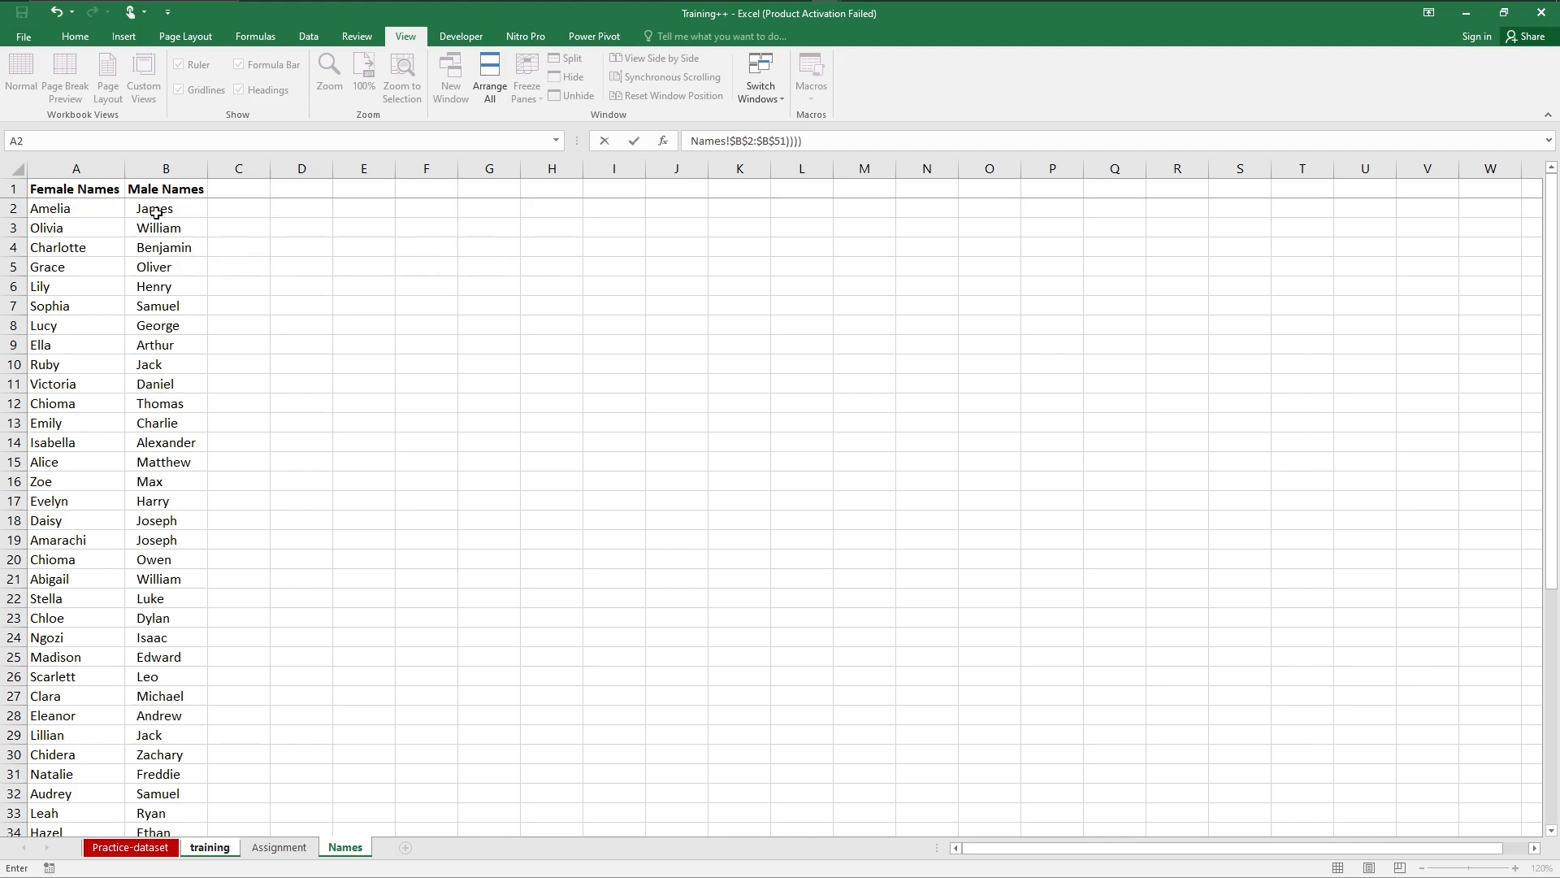
Step: Commit the CHOOSE formula in E2 and fill it down the whole Customer Name column of the training sheet
key(BackSpace)
key(Return)
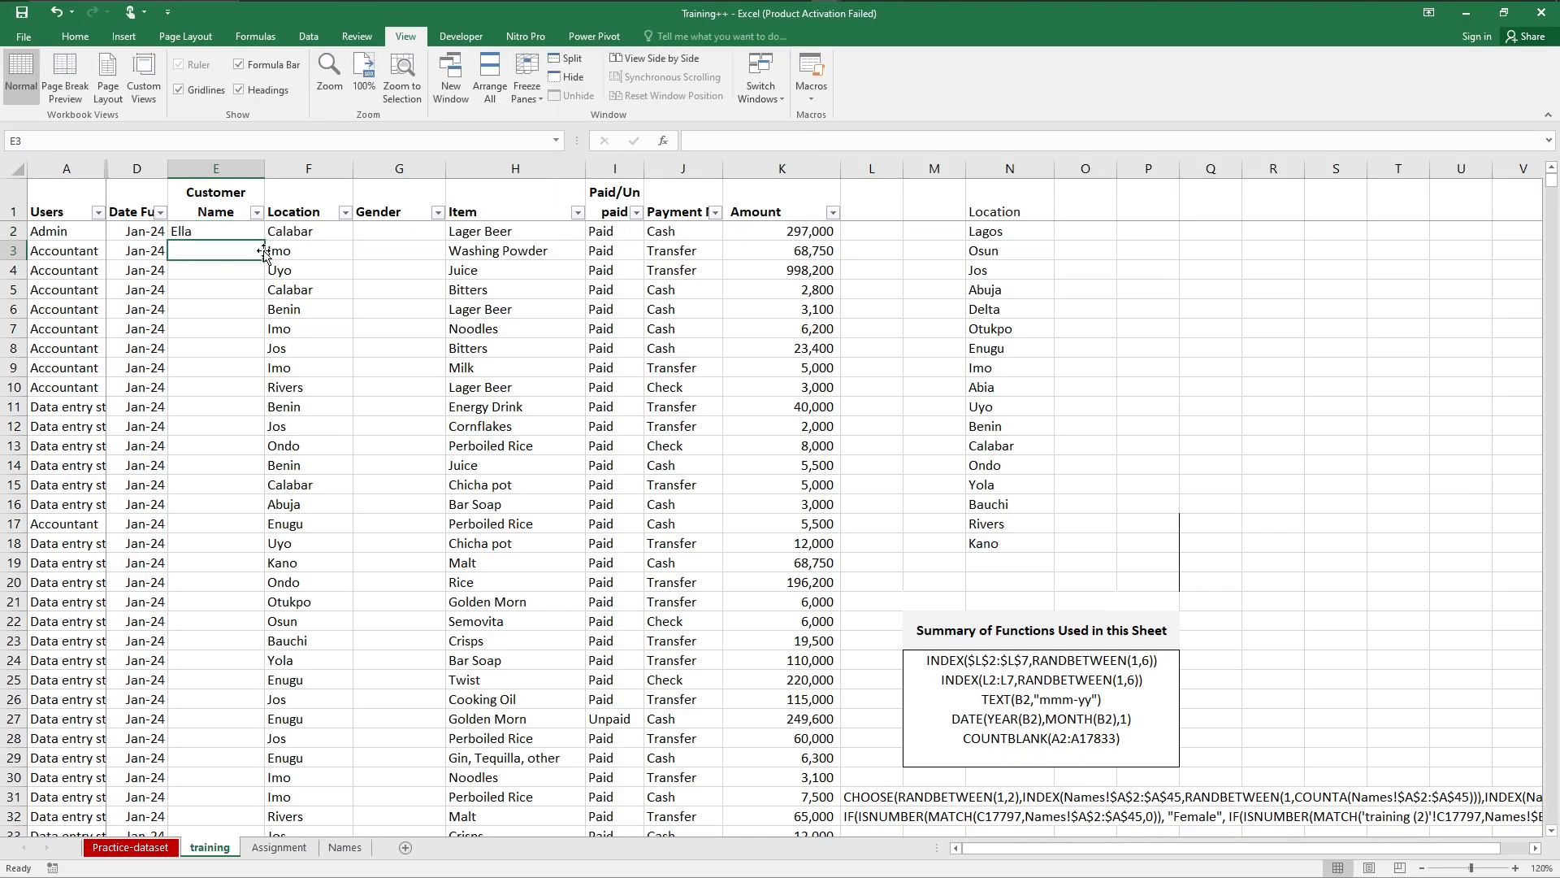
click(222, 230)
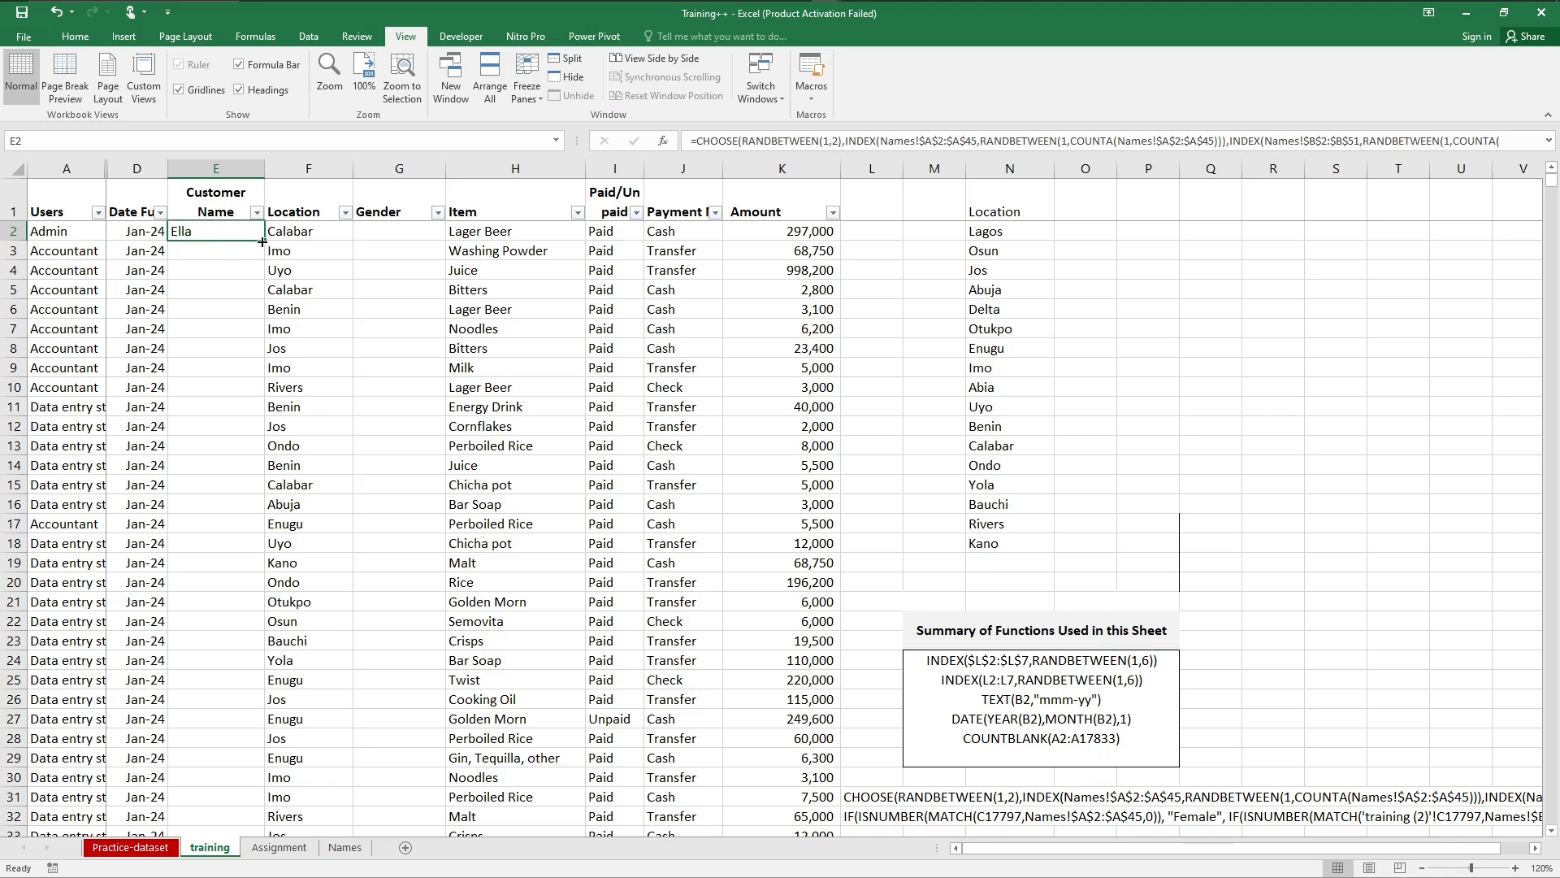
double_click(262, 242)
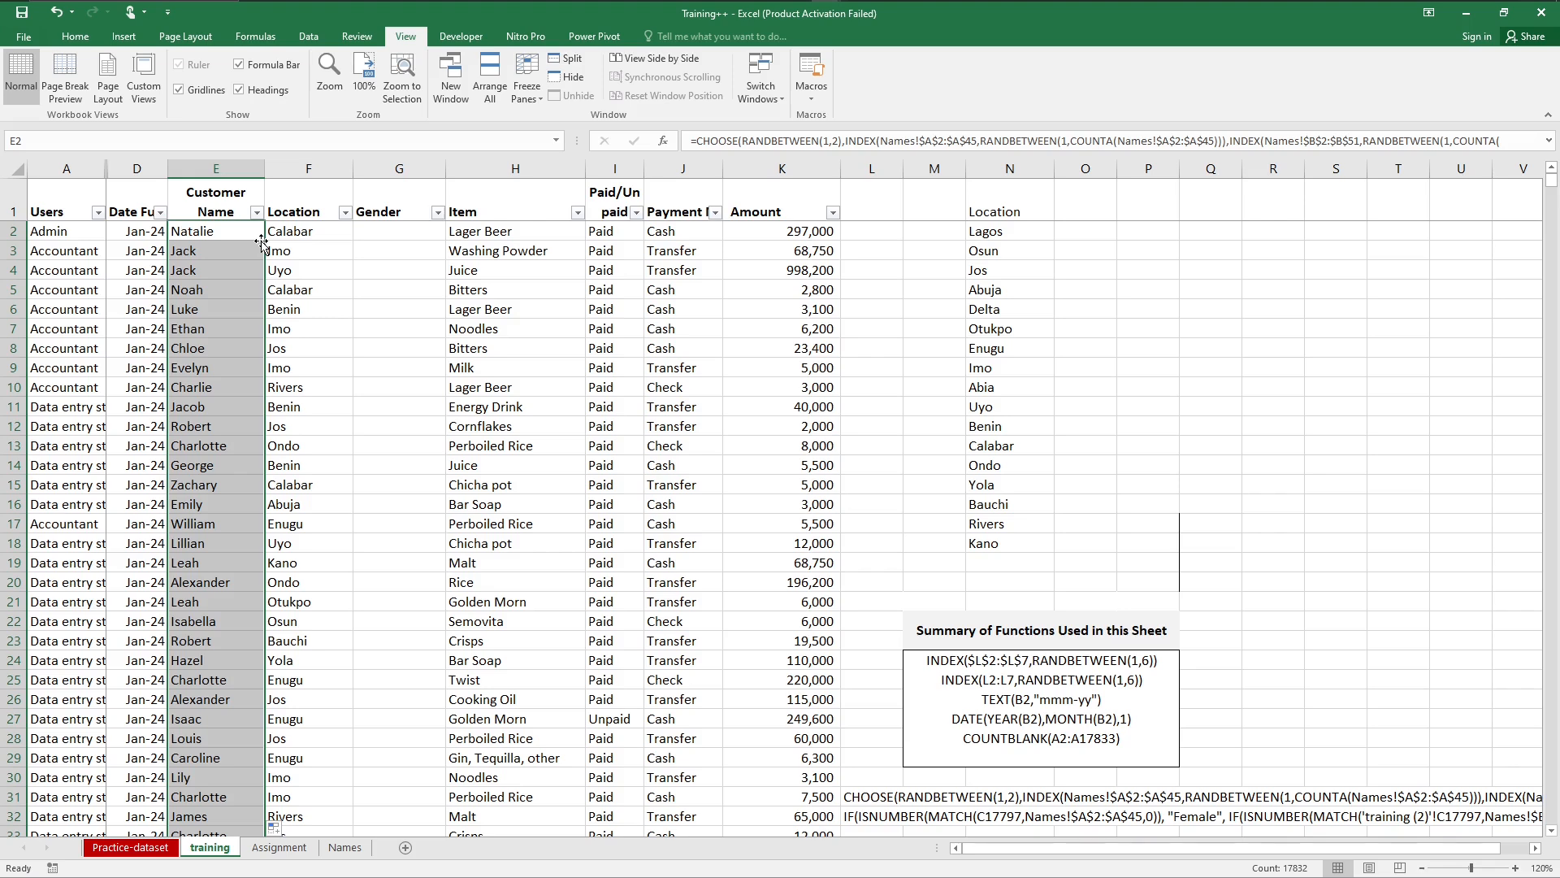
Step: Replace the last entry of the Names sheet's Male Names column, cell B51, with a different male first name
click(343, 849)
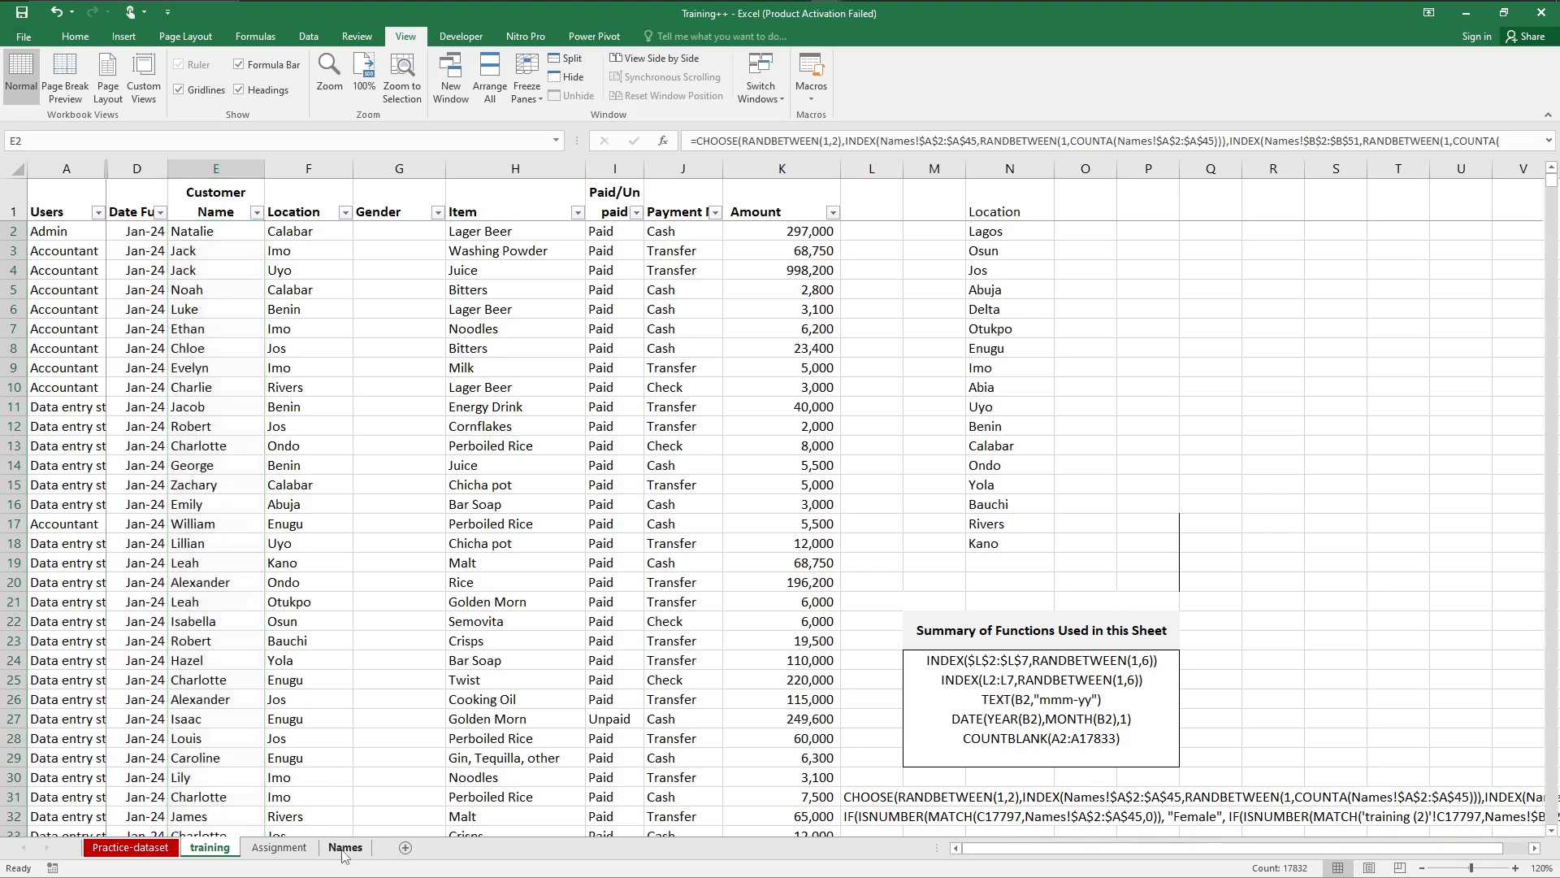
click(168, 629)
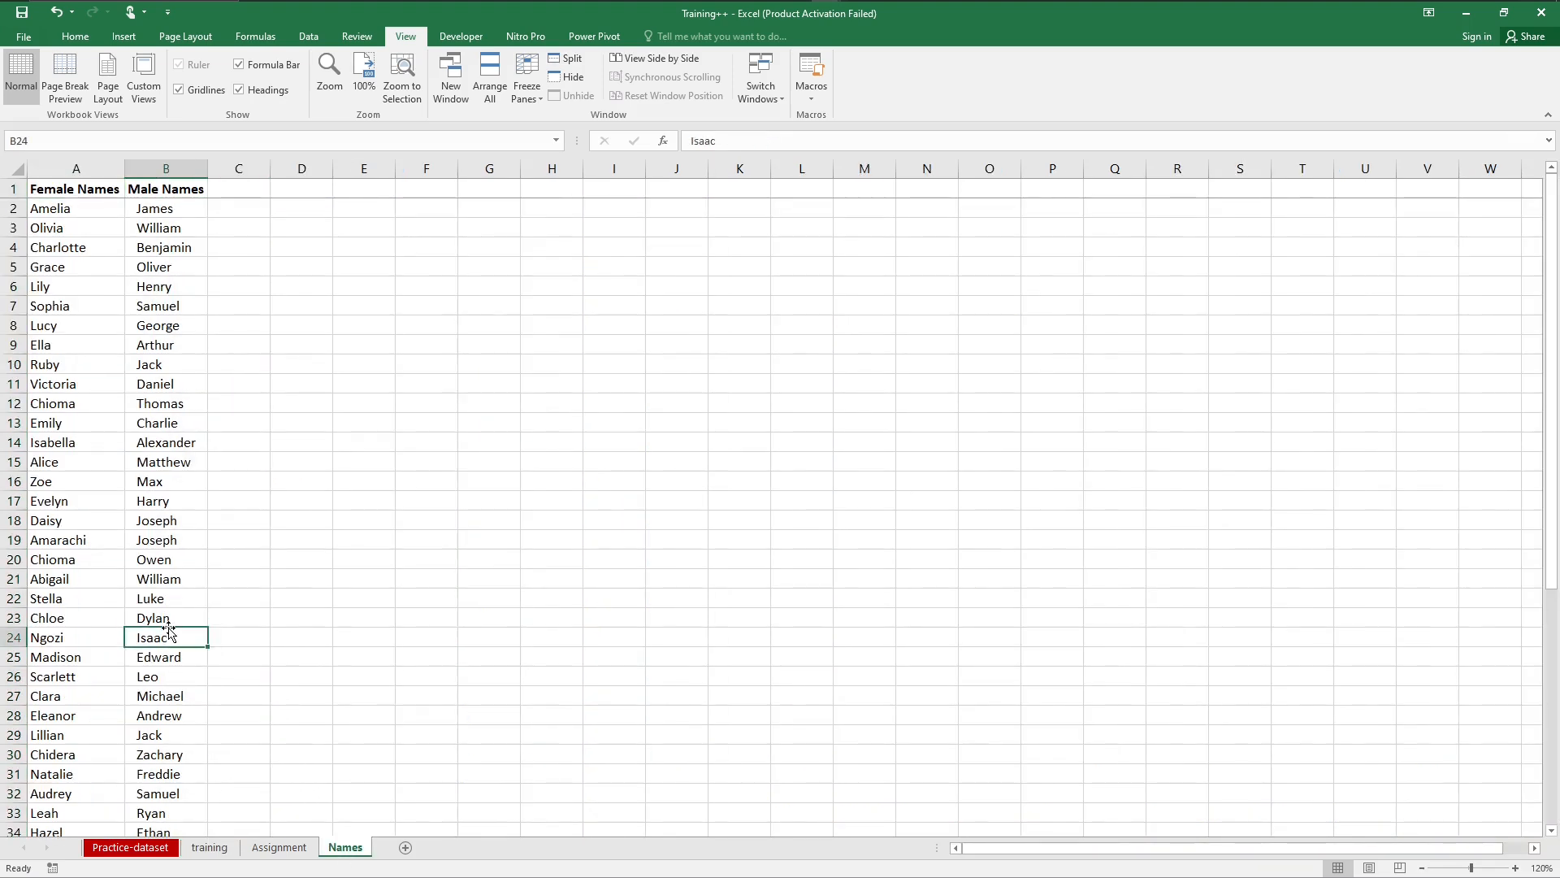
key(Down)
key(Down)
key(Down)
key(Down)
key(Down)
key(Down)
key(Down)
key(Down)
key(Down)
key(Down)
key(Down)
key(Down)
key(Down)
key(Down)
key(Down)
key(Down)
key(Down)
key(Down)
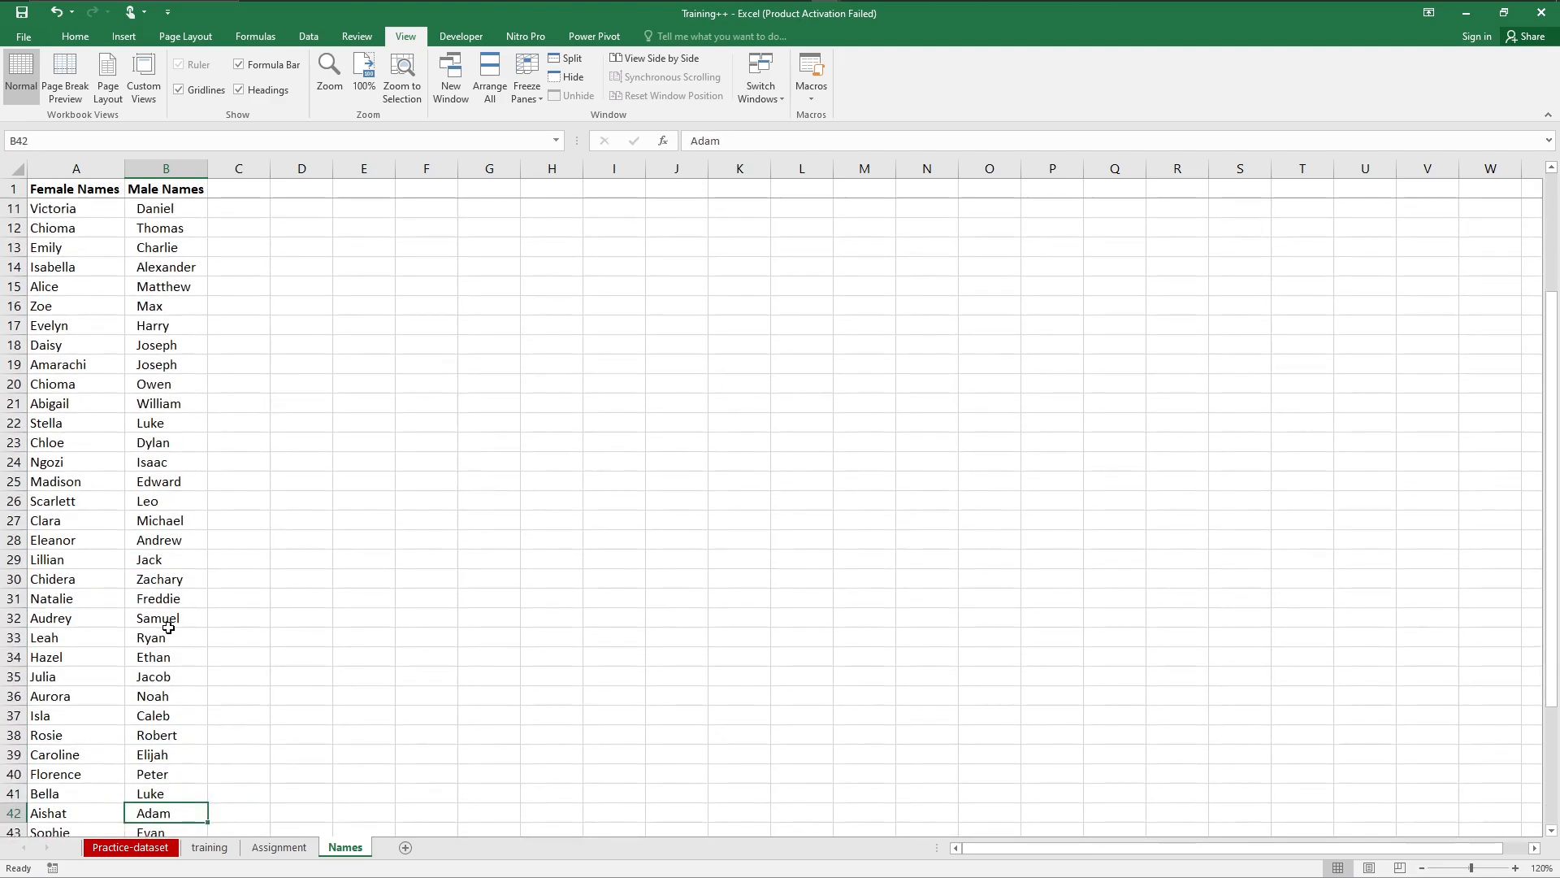
key(Down)
key(Down)
key(Down)
key(Down)
key(Down)
key(Down)
key(Down)
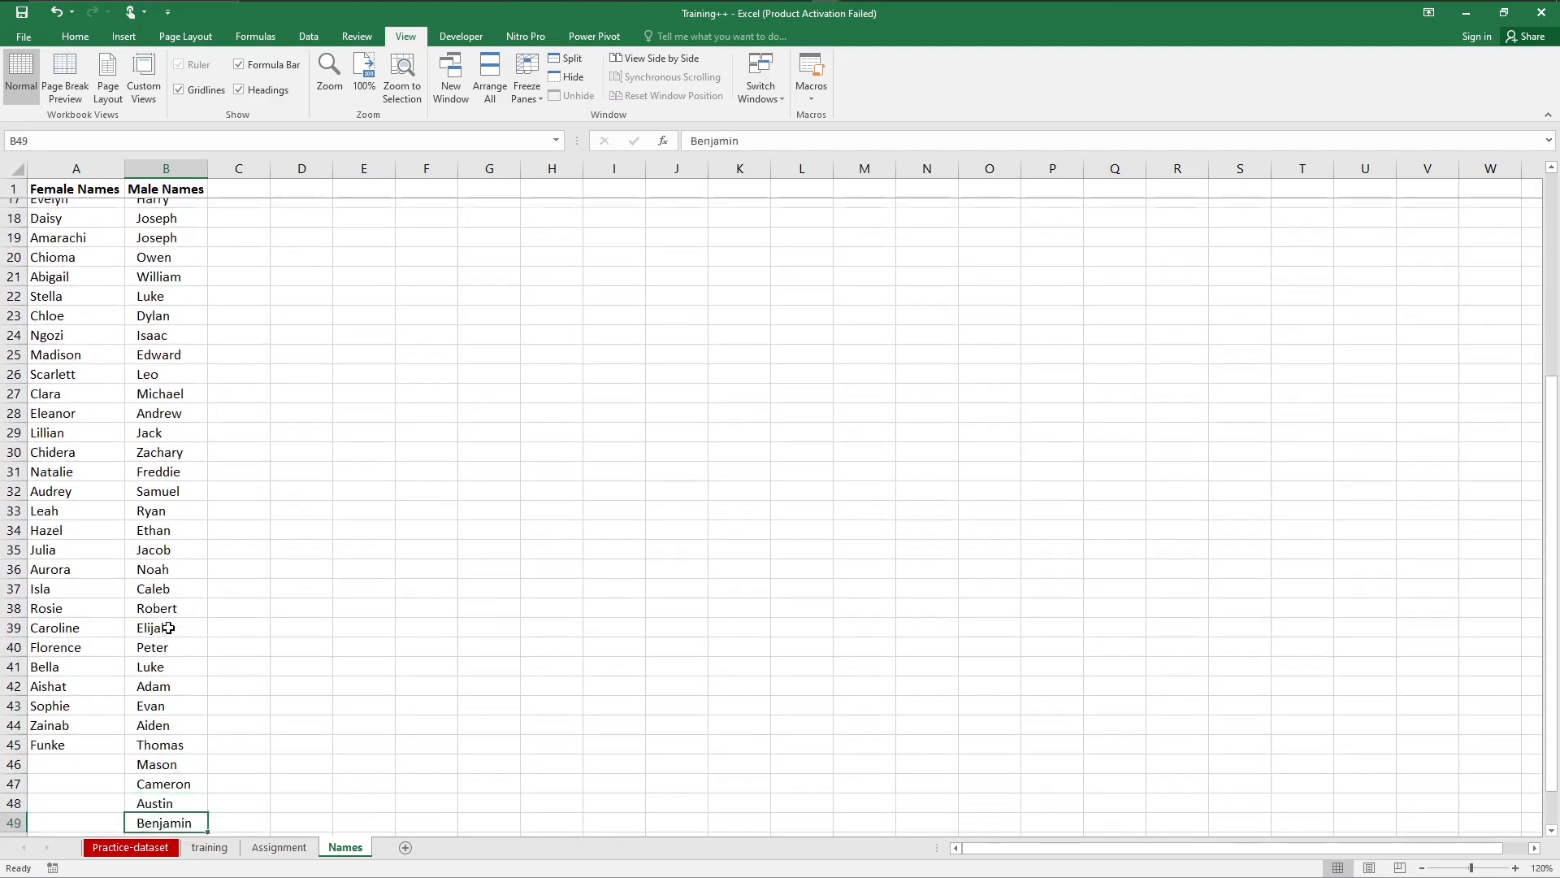
key(Down)
key(Down)
key(Down)
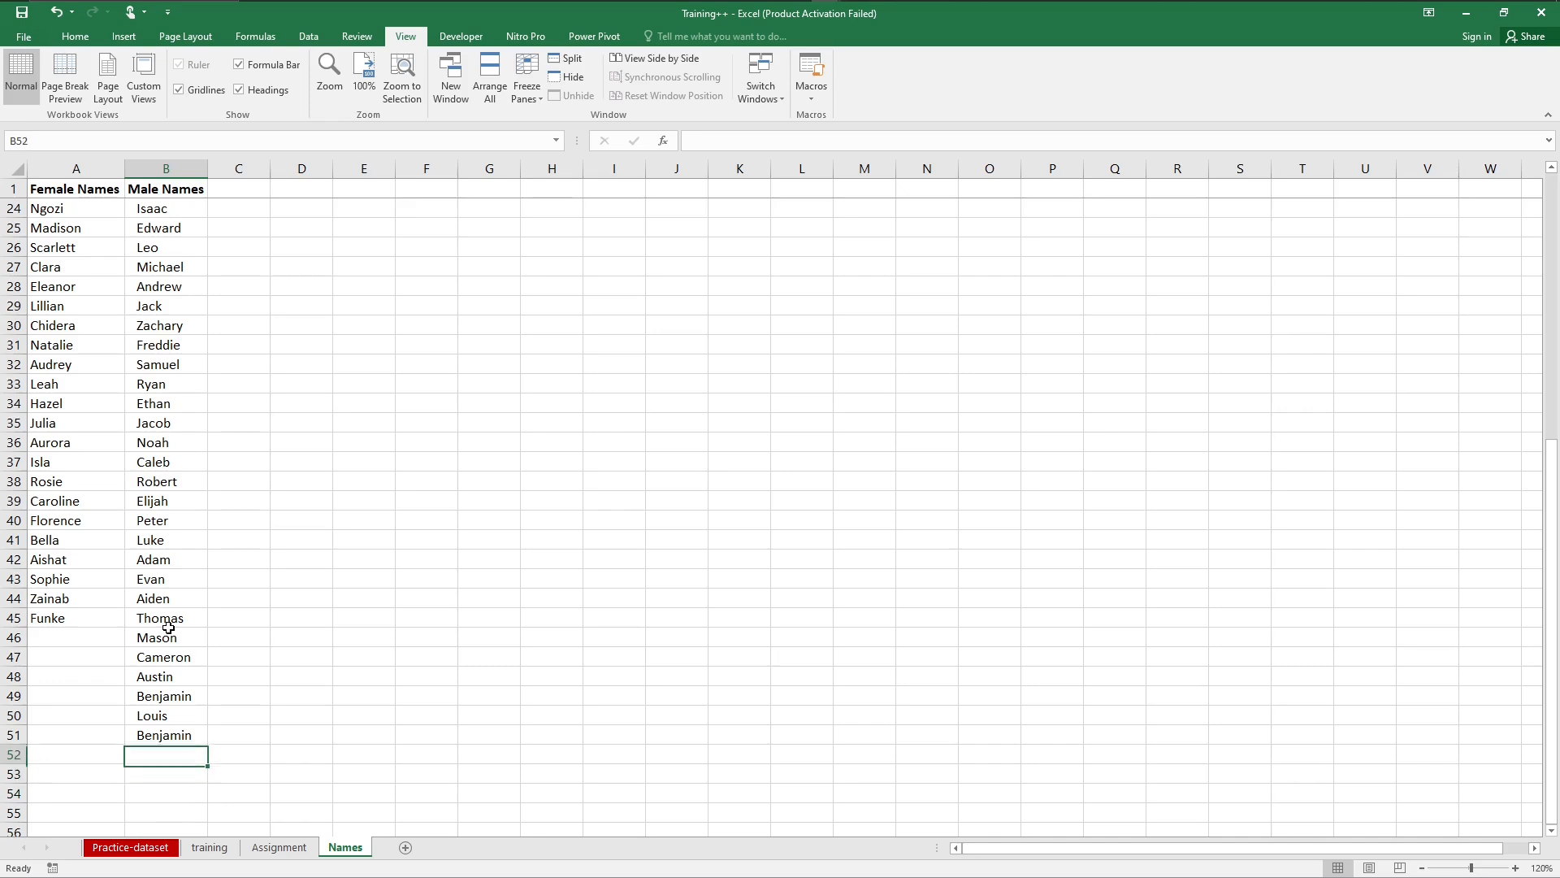
key(Up)
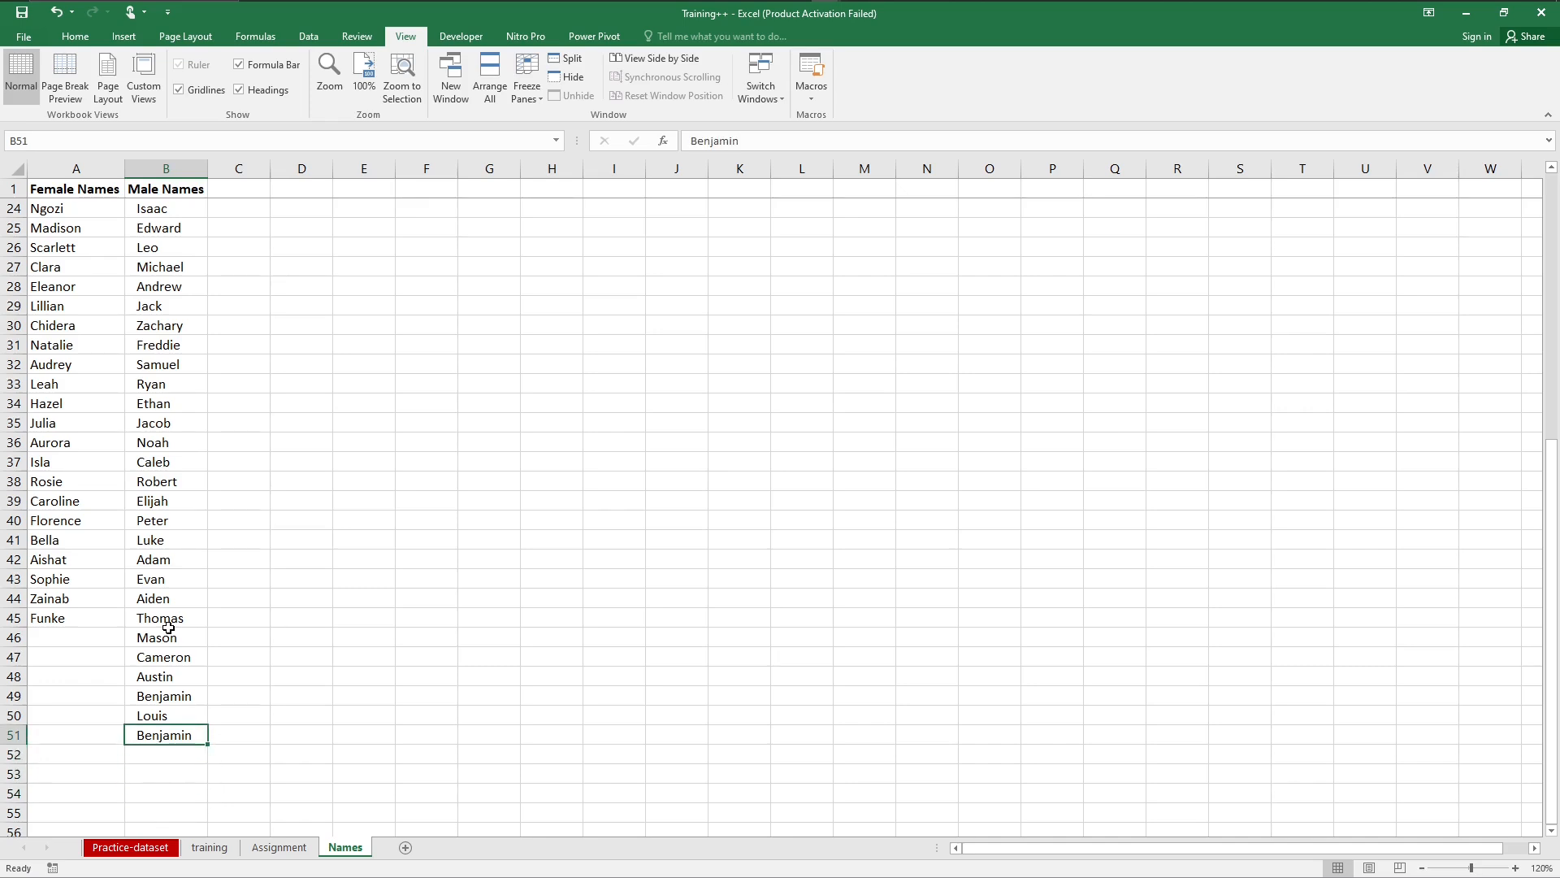
text(Aaron)
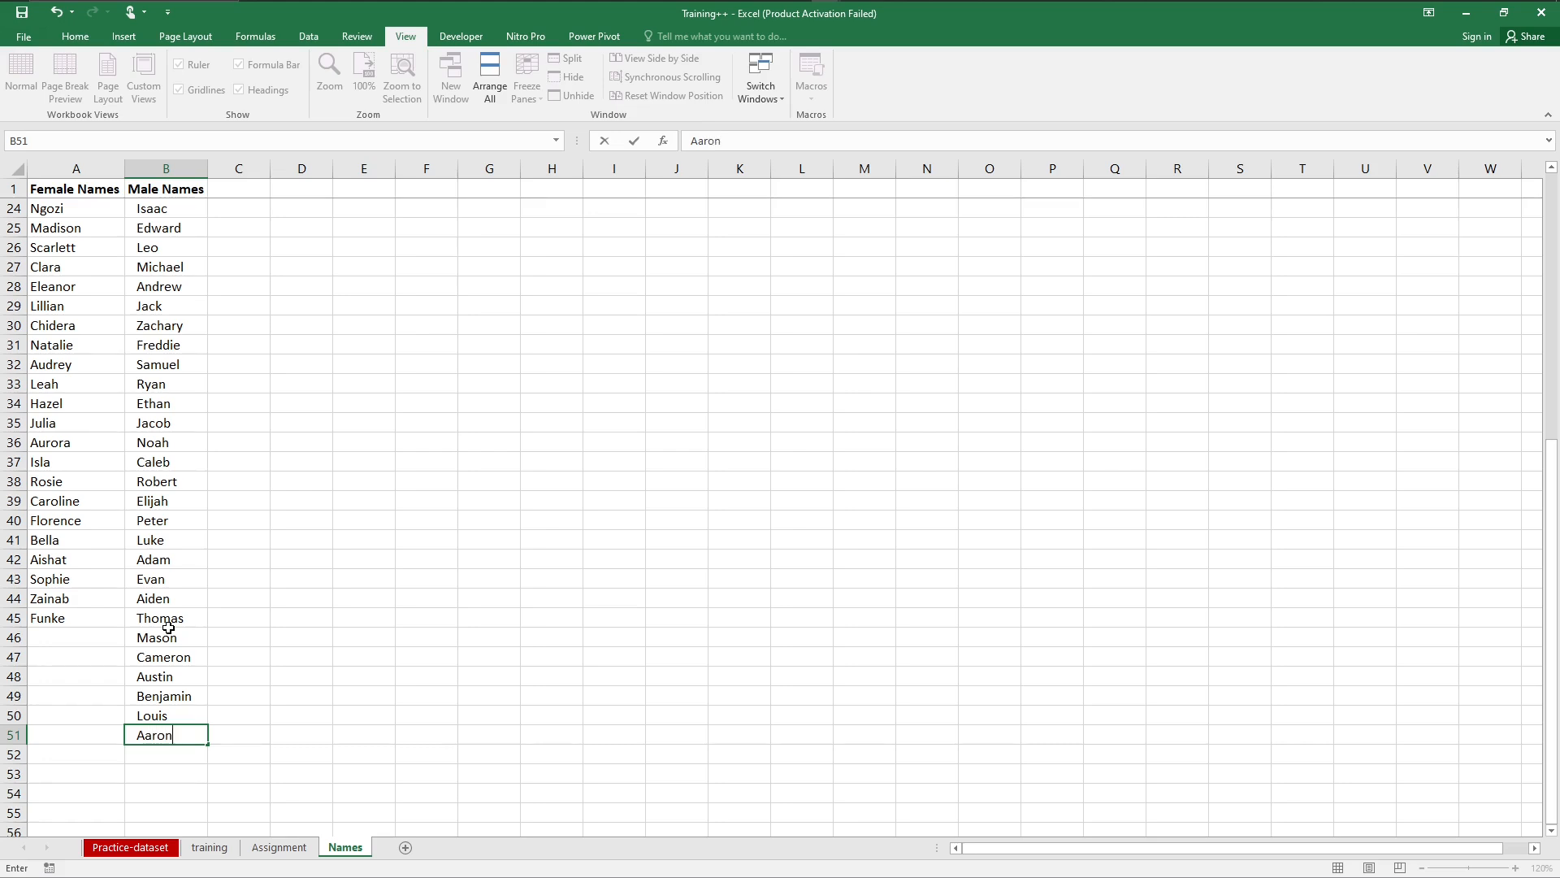
key(Return)
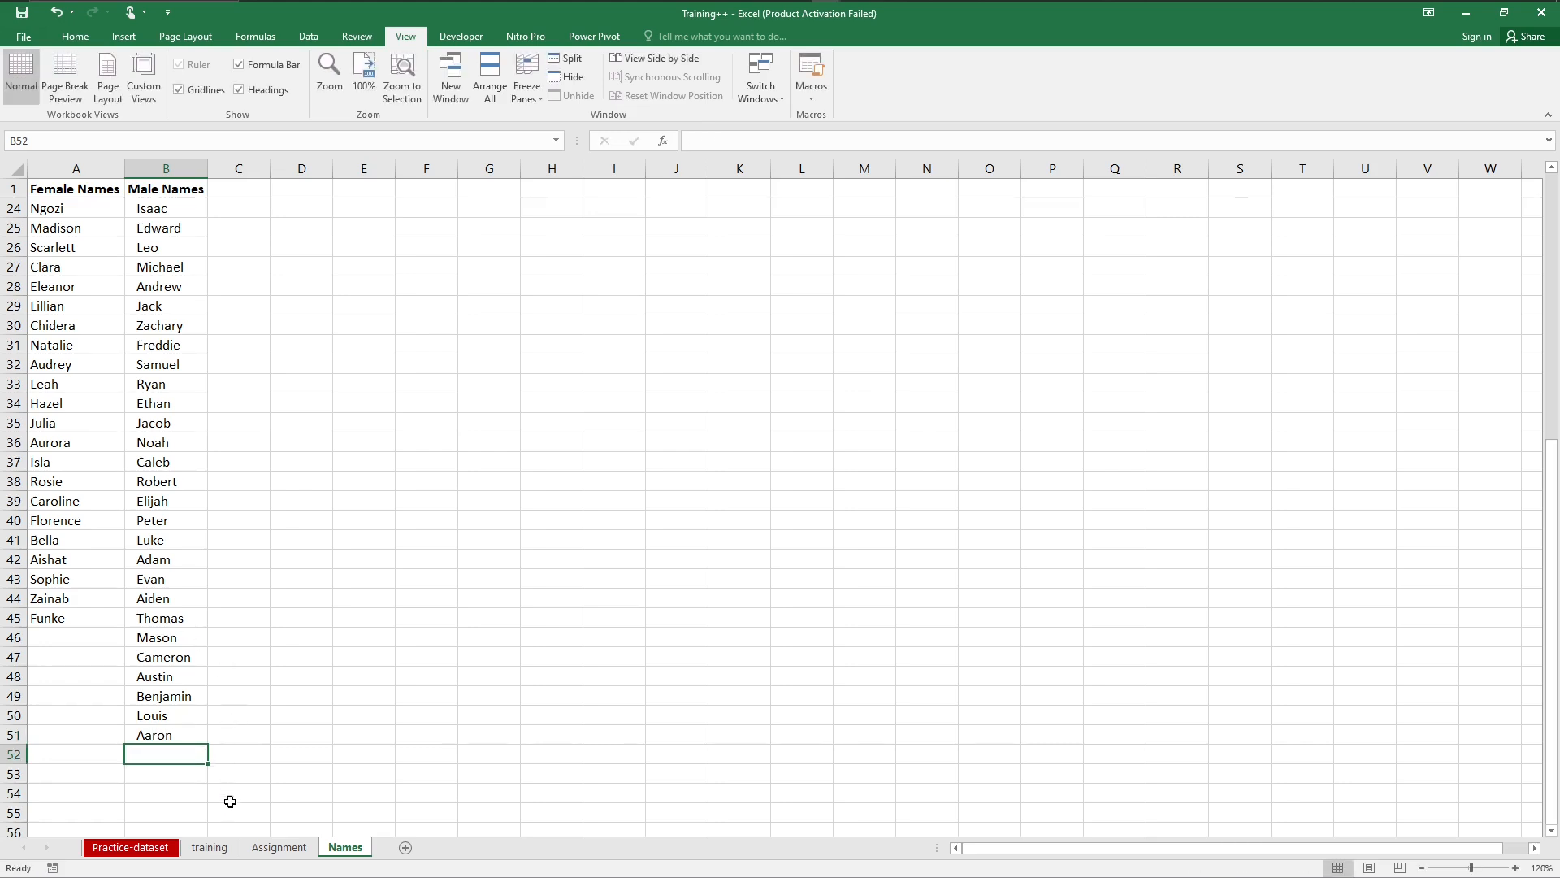
Step: Begin the Gender formula in cell G2 of the training sheet with an ISNUMBER test nested inside an IF
click(223, 850)
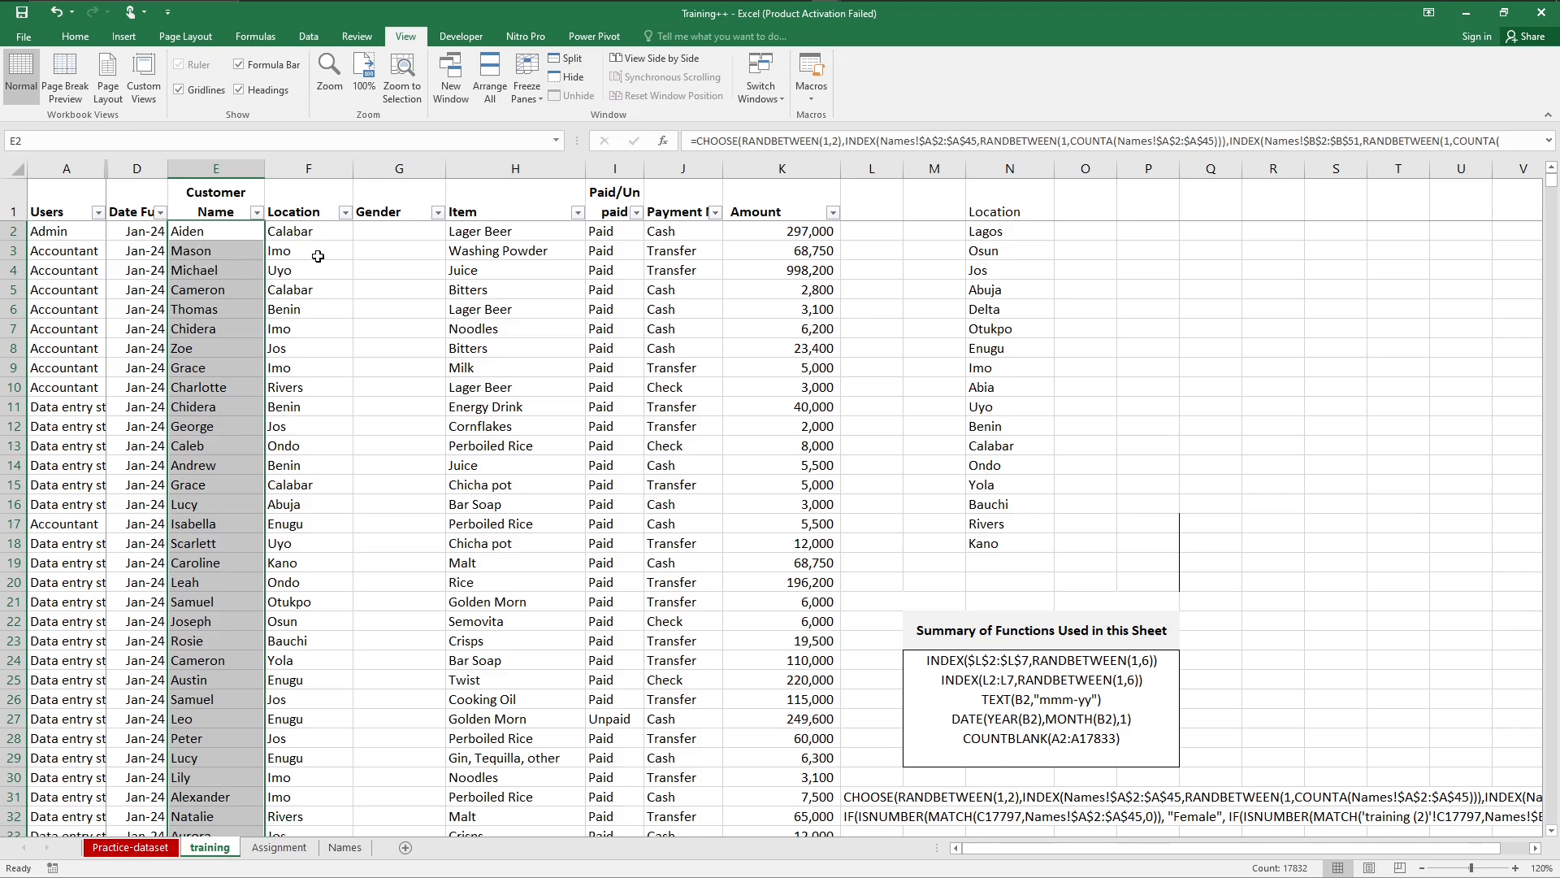
click(379, 231)
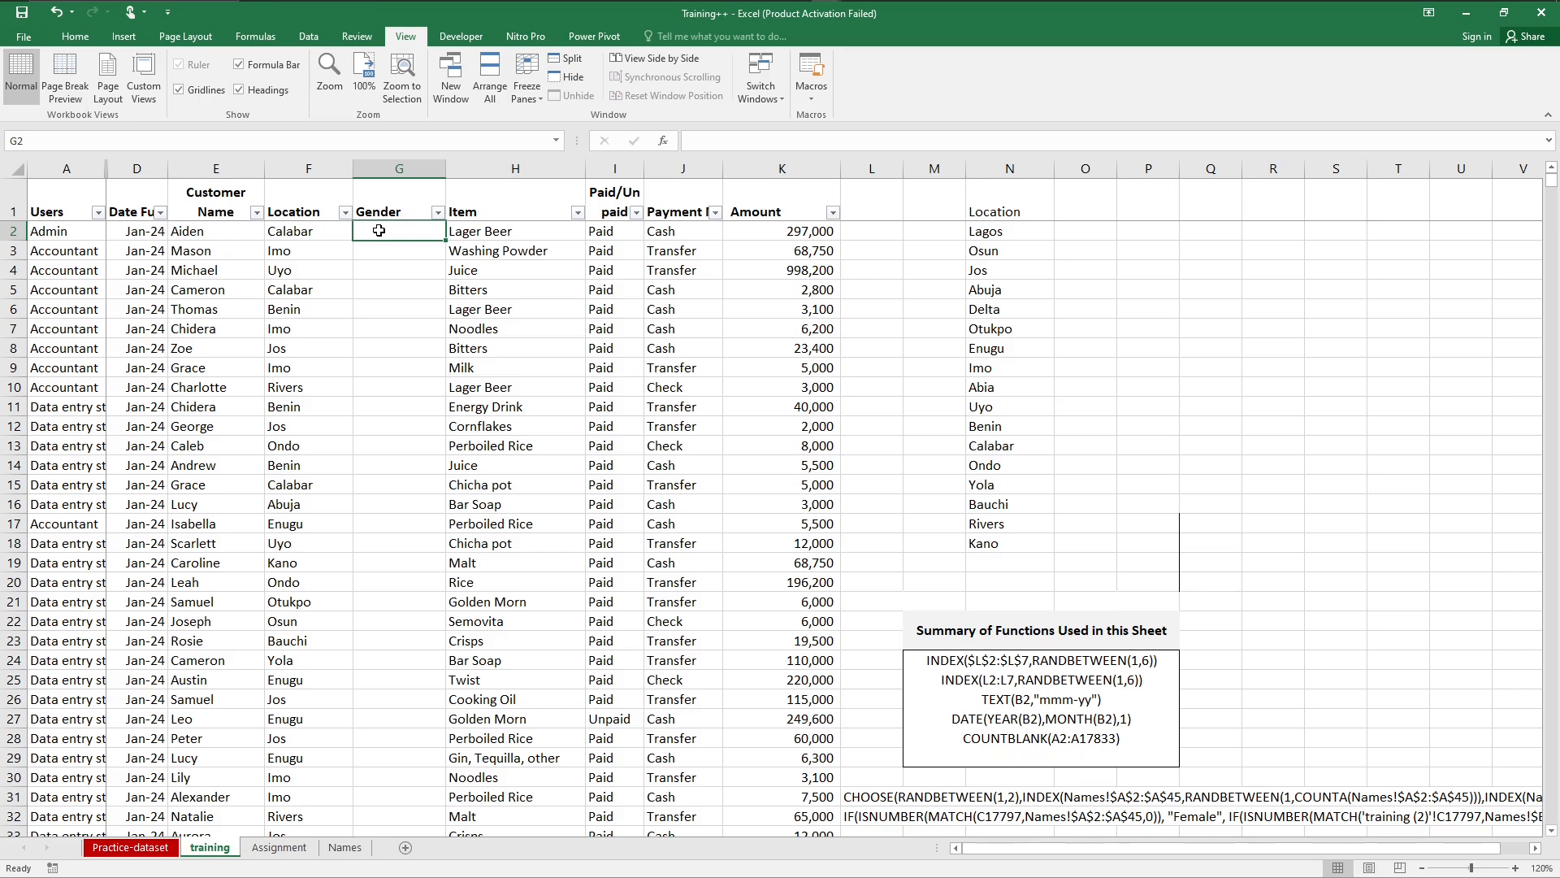
text(=)
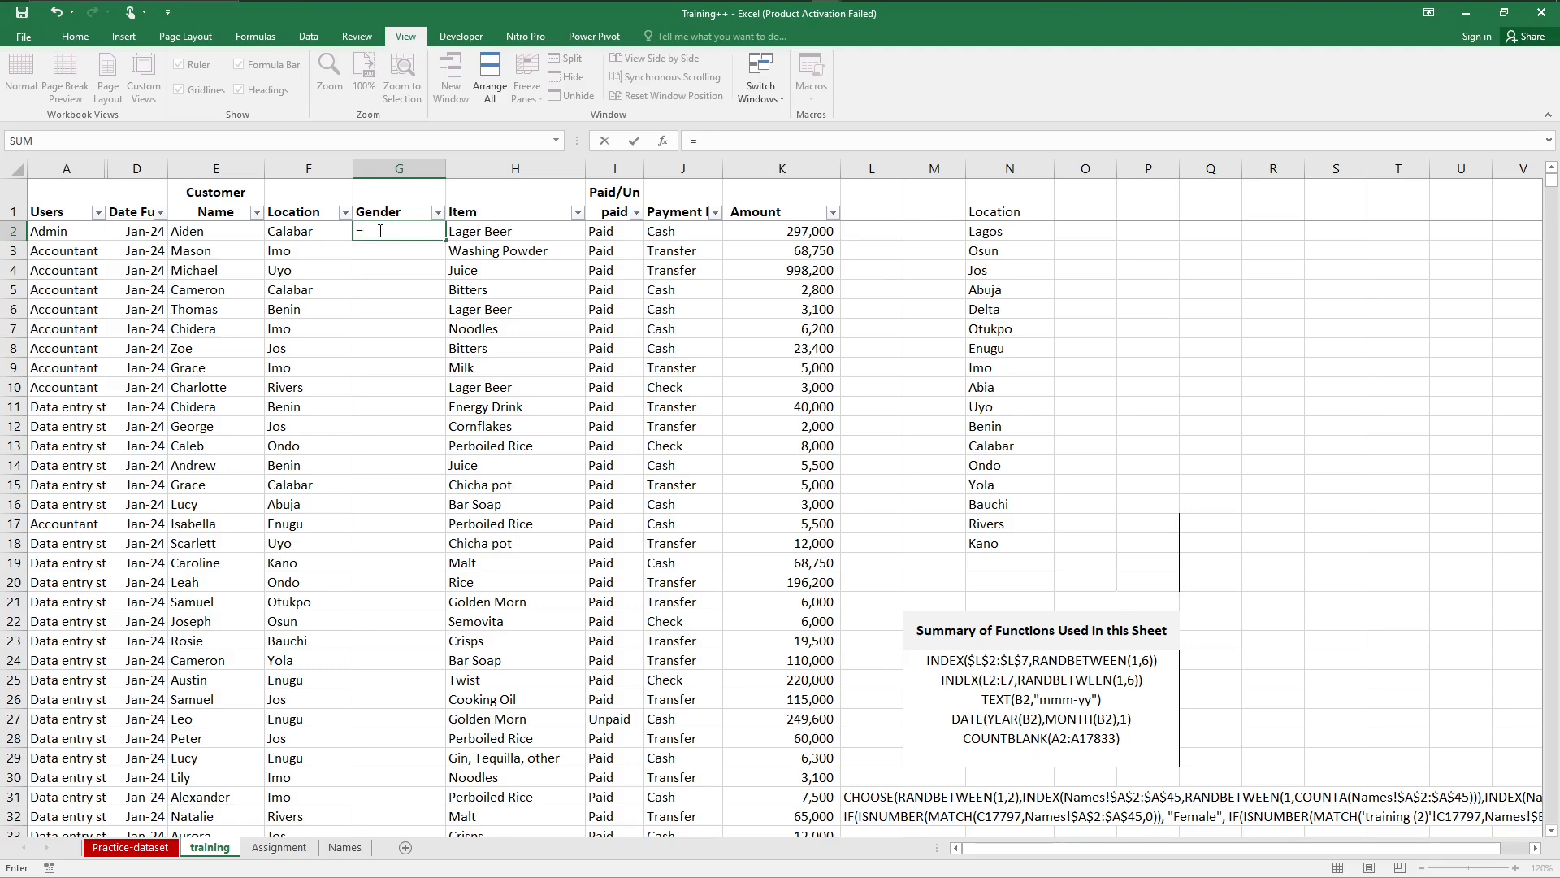
text(if)
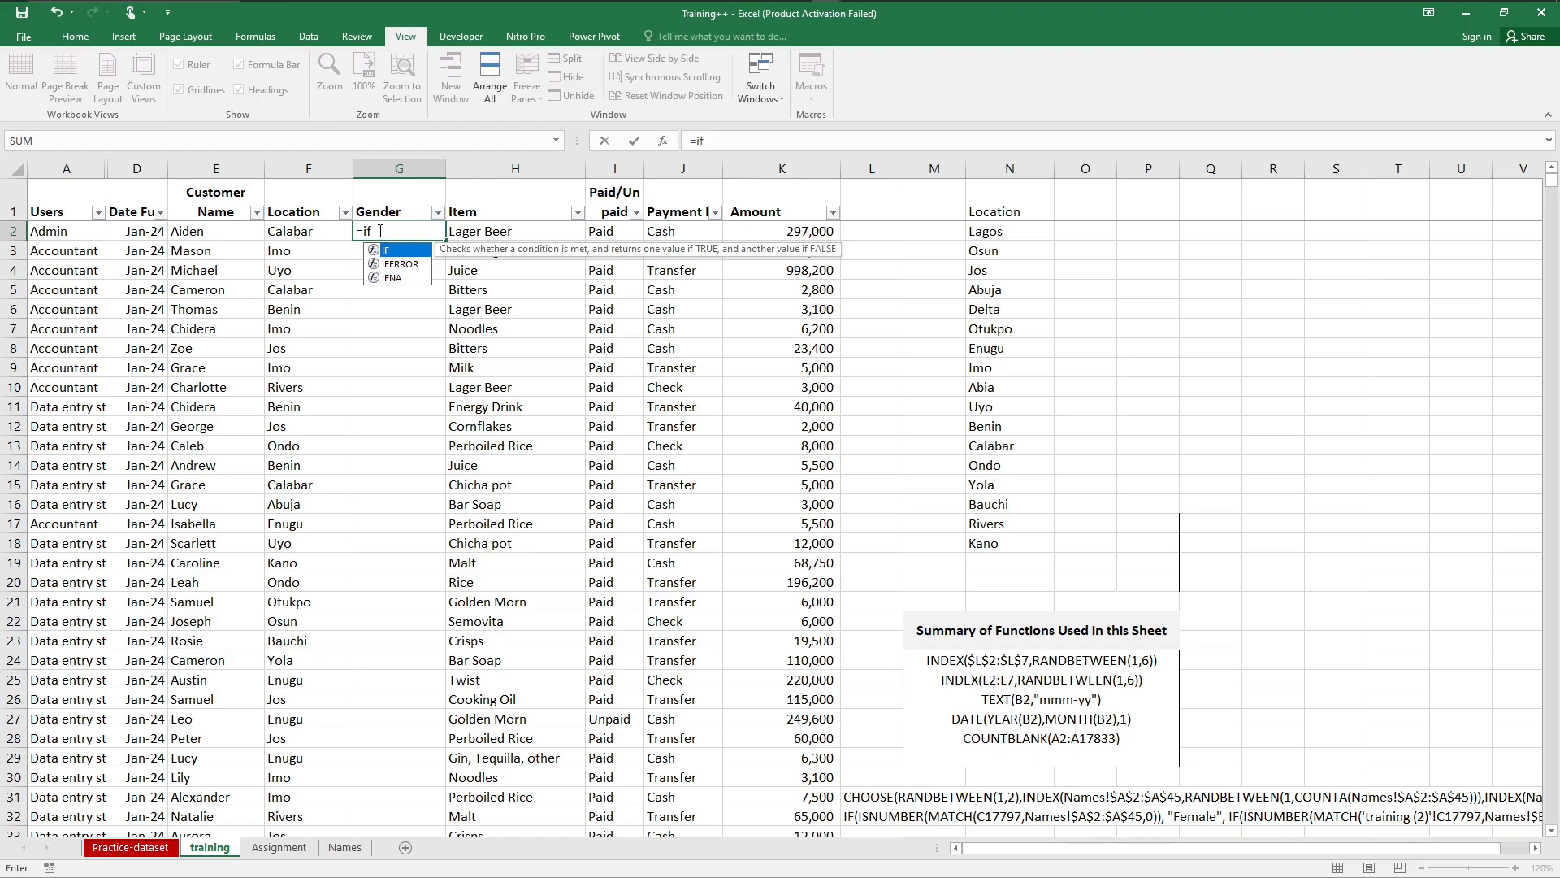
key(Tab)
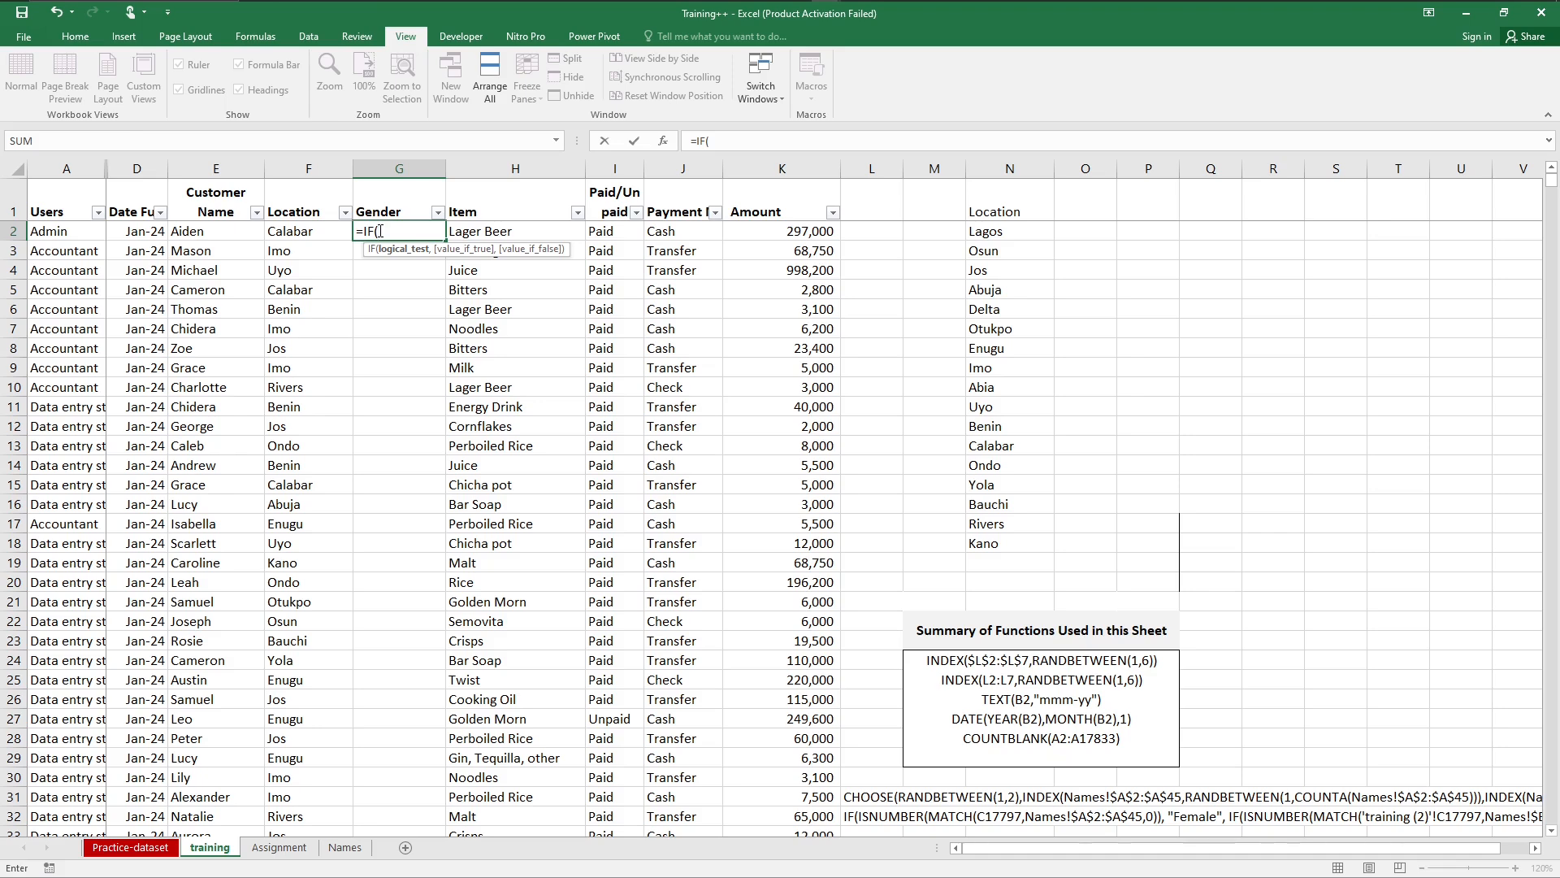
text(is)
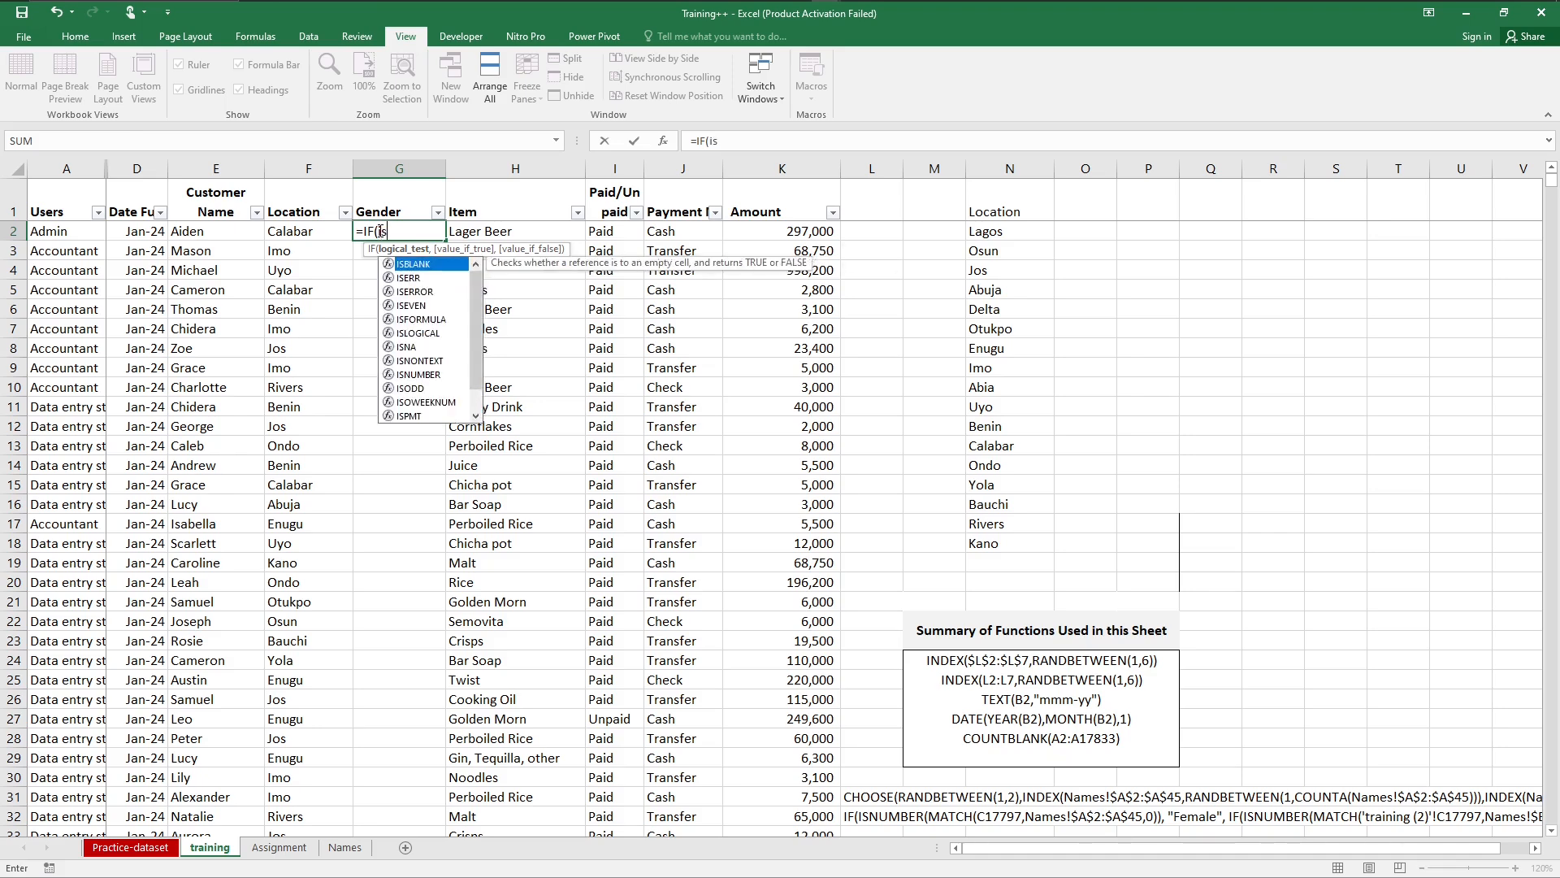
text(n)
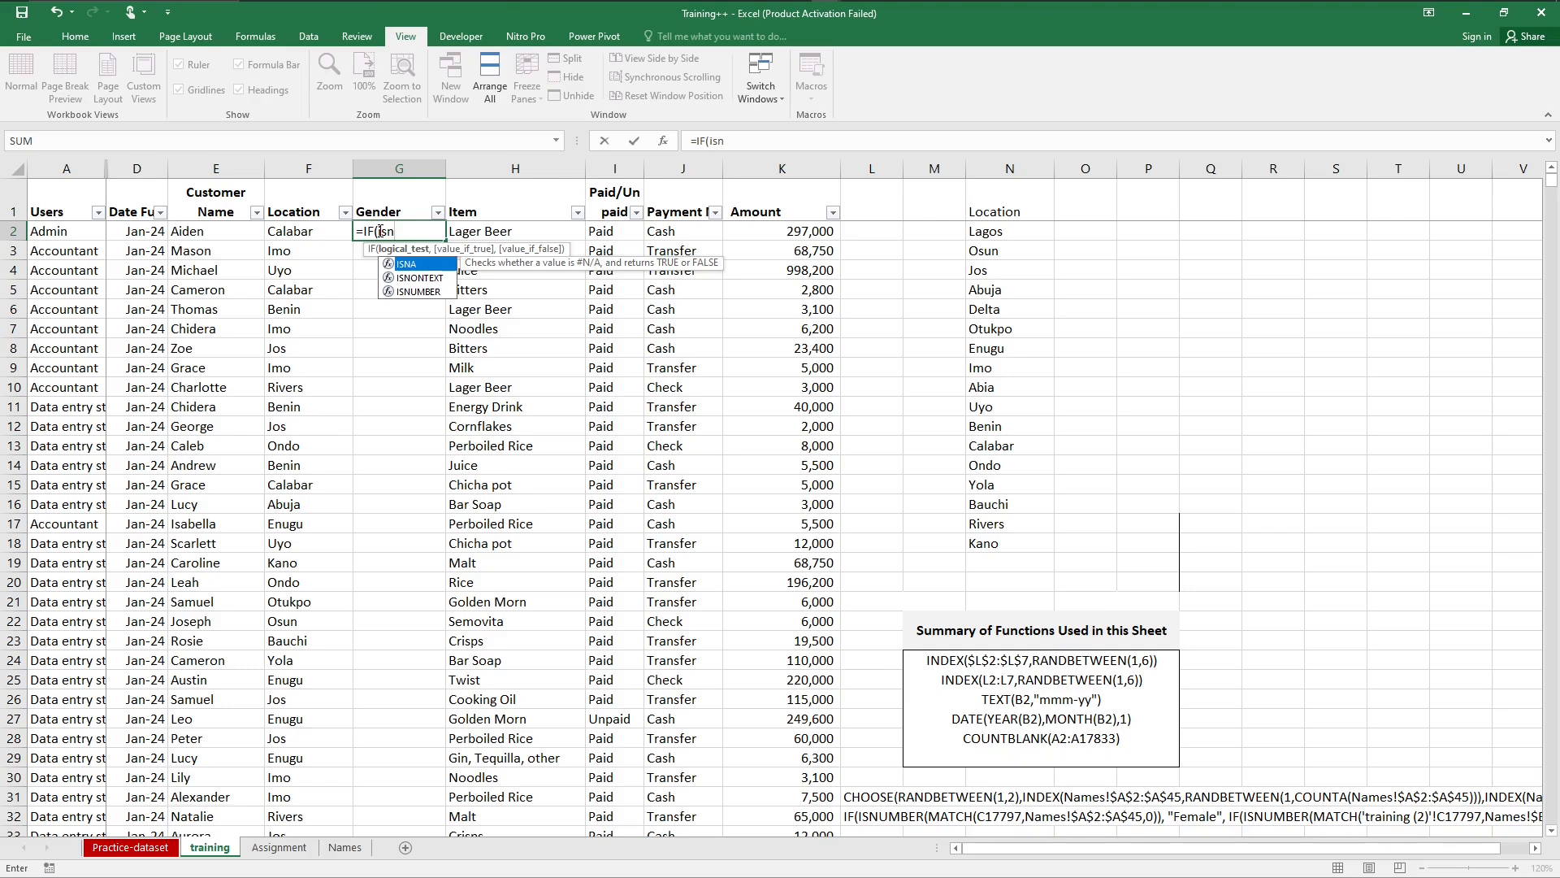
key(Down)
key(Down)
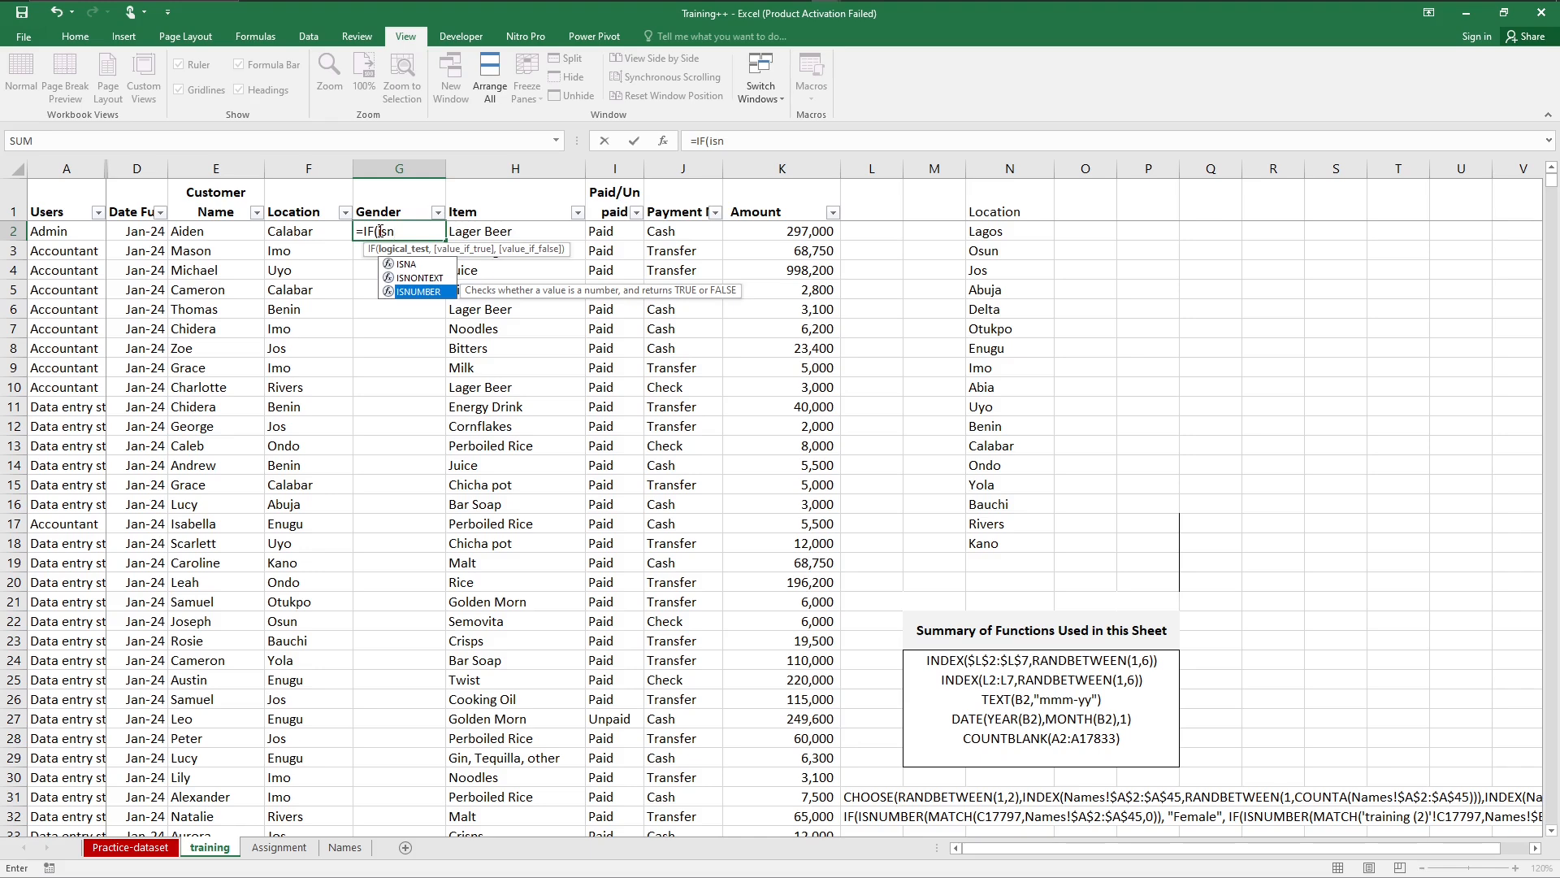
key(Tab)
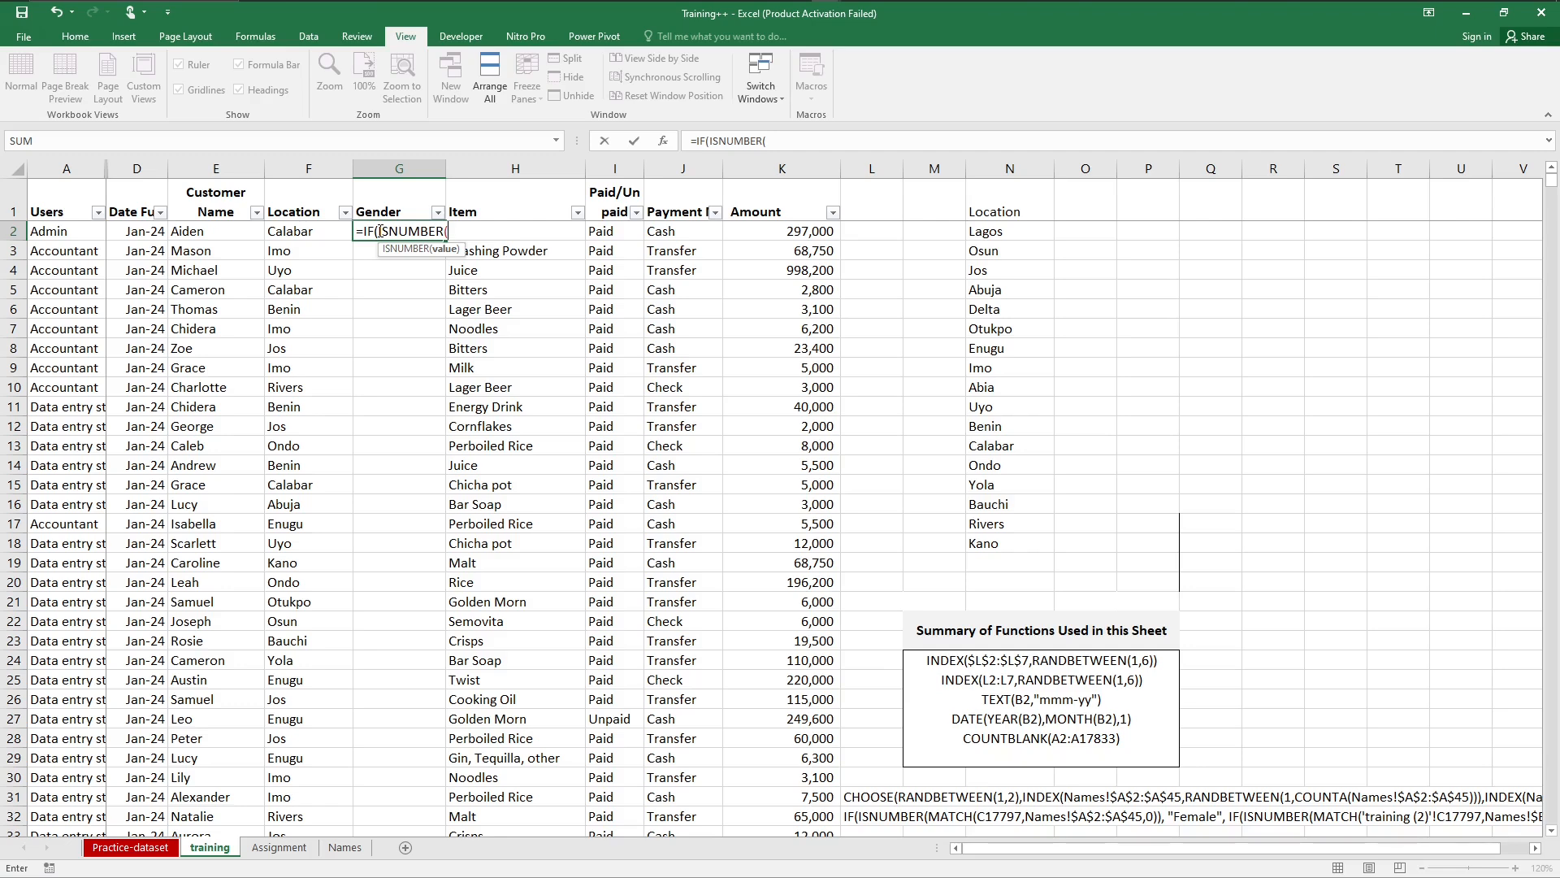
Step: Nest a MATCH inside ISNUMBER with the row's customer name, E2, as the lookup value
text(ma)
key(Tab)
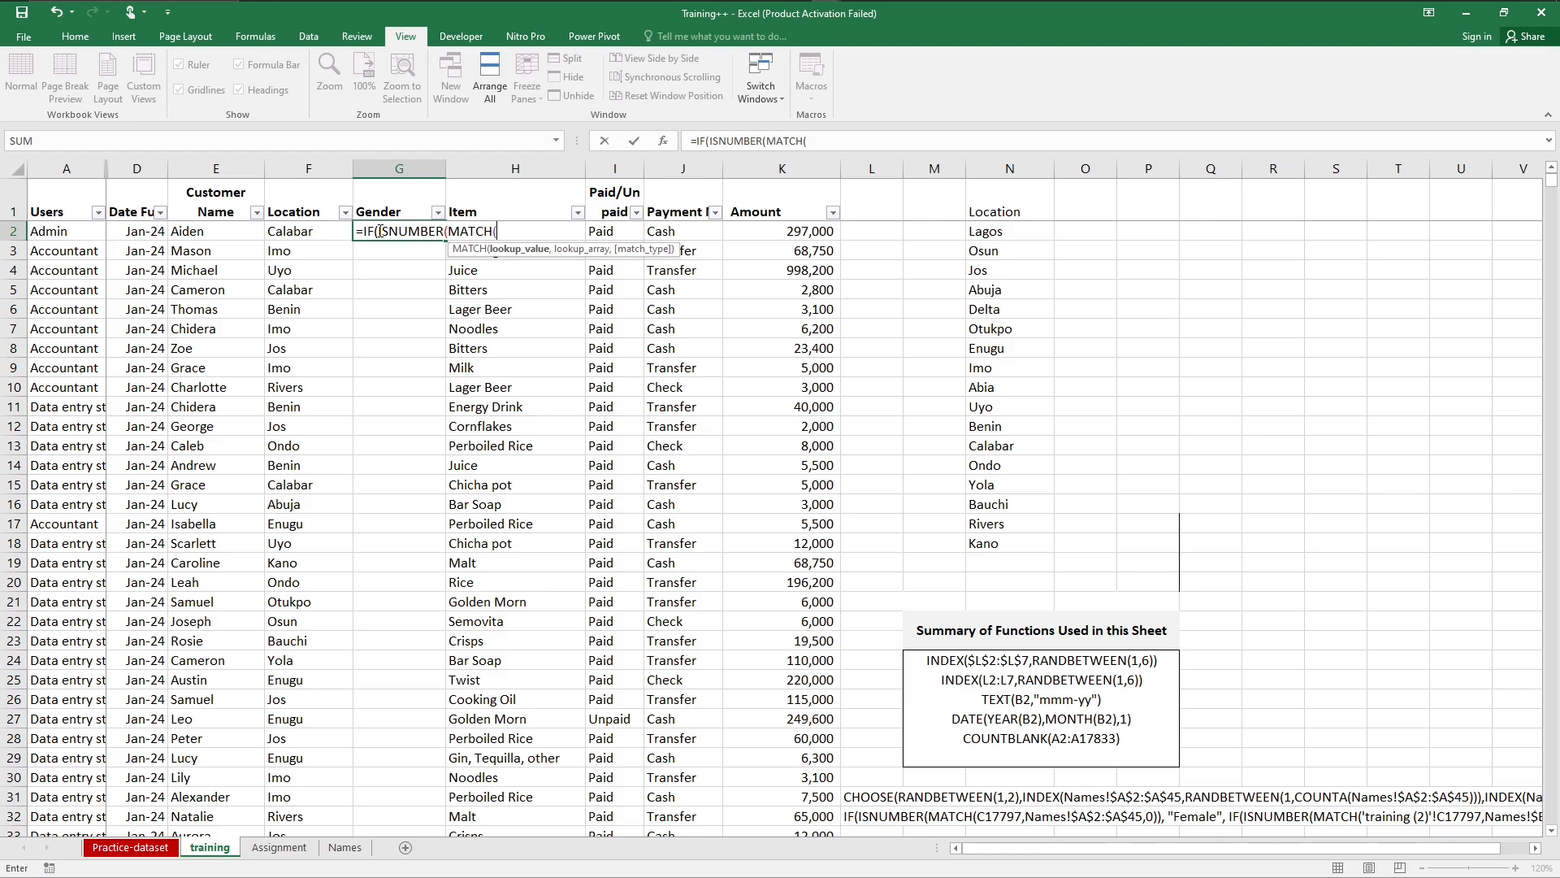
click(217, 231)
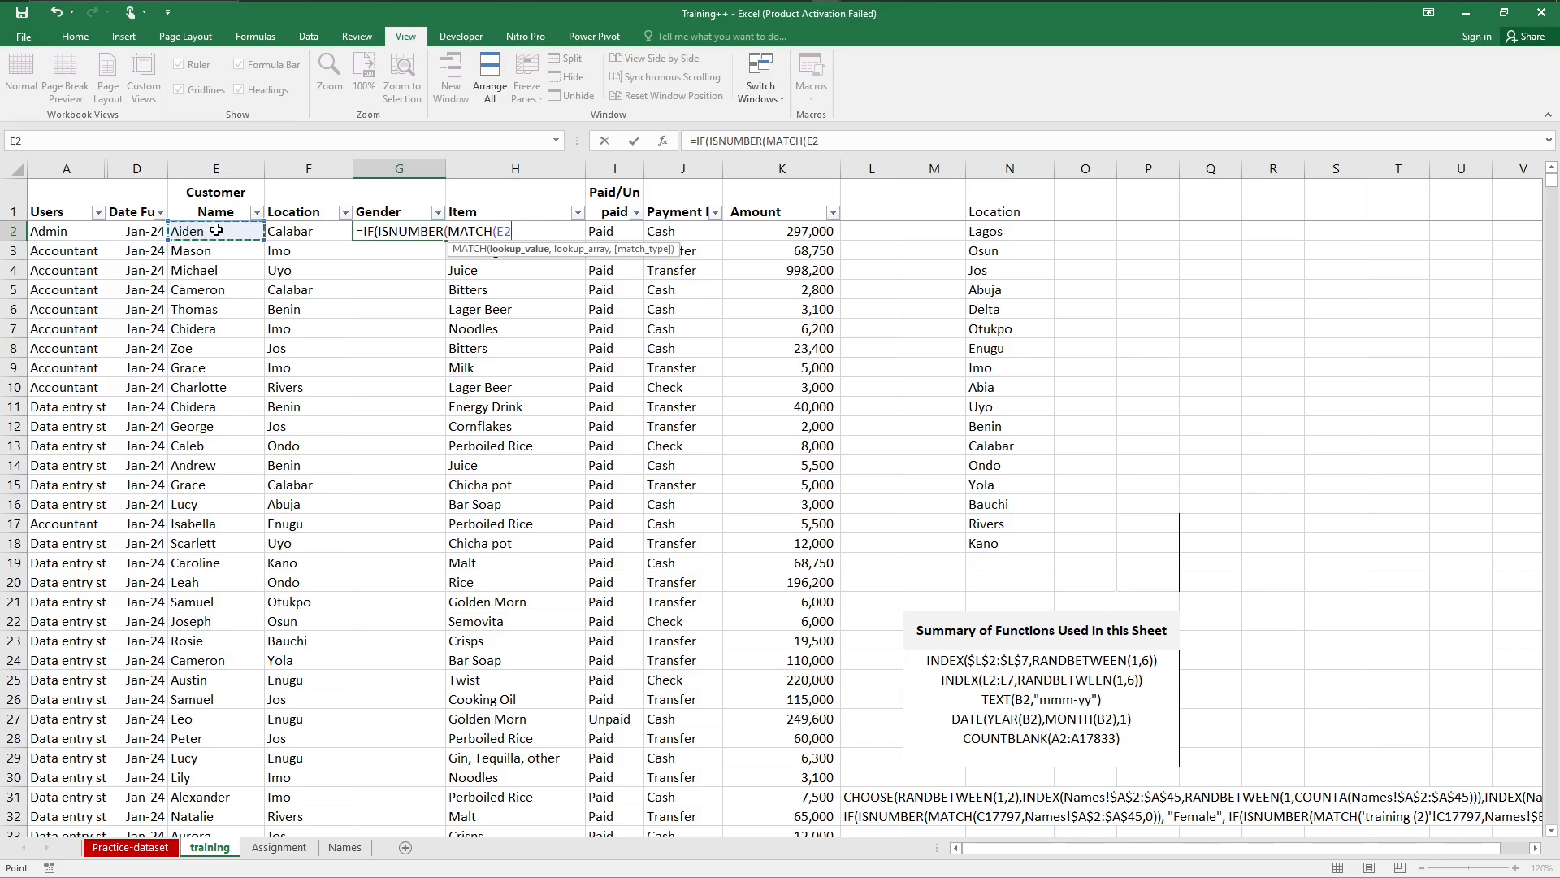
text(,)
Step: Set the MATCH lookup array to the absolute range Names!$A$2:$A$45 with match type 0, and close MATCH and ISNUMBER
click(341, 848)
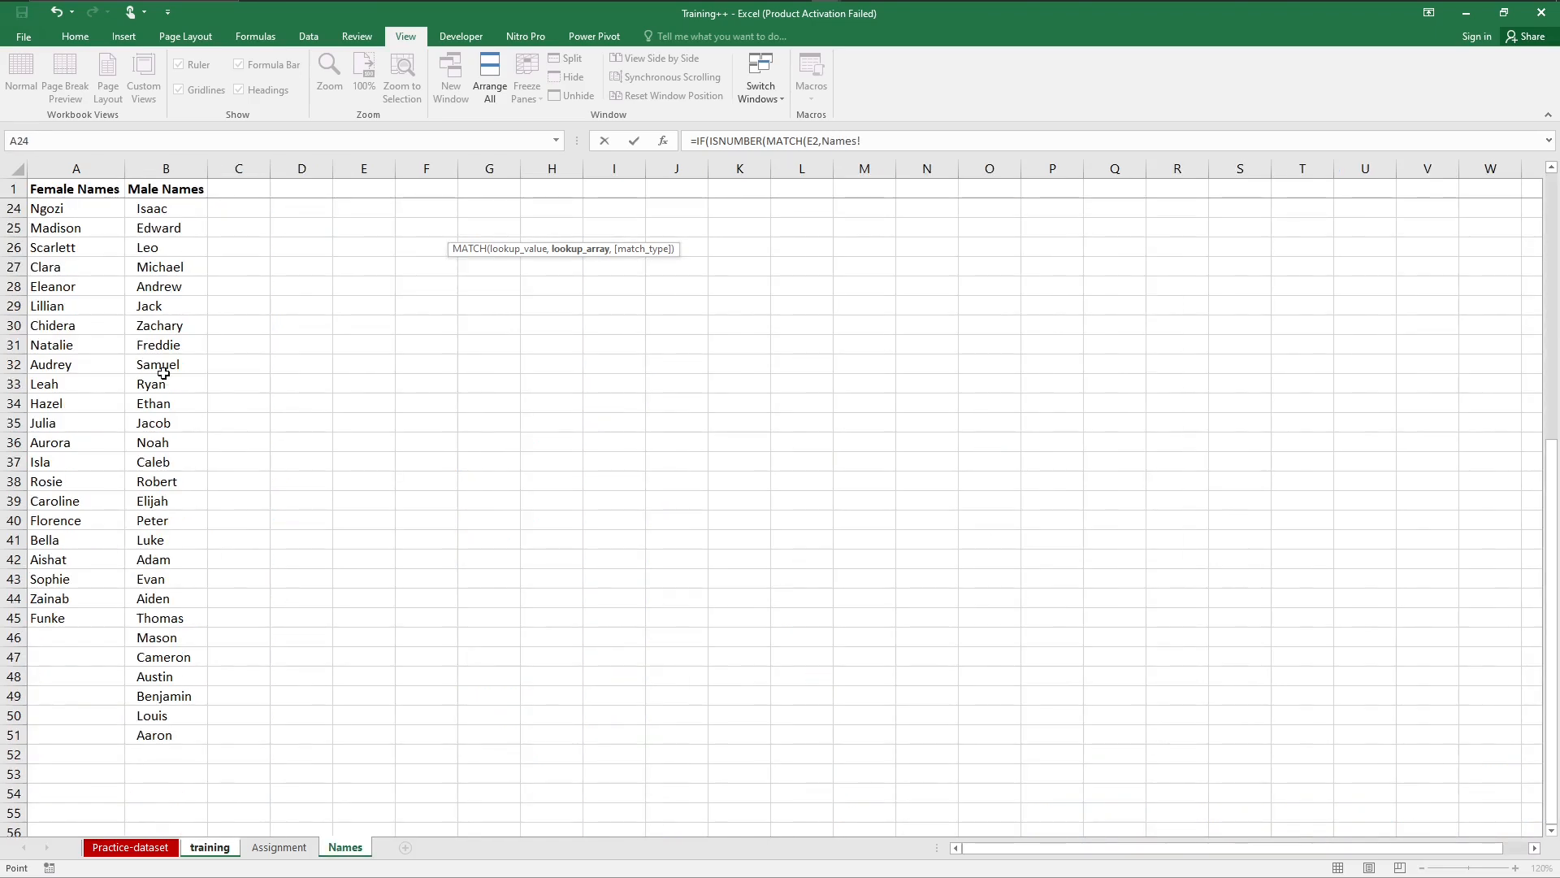
drag(56, 622, 57, 132)
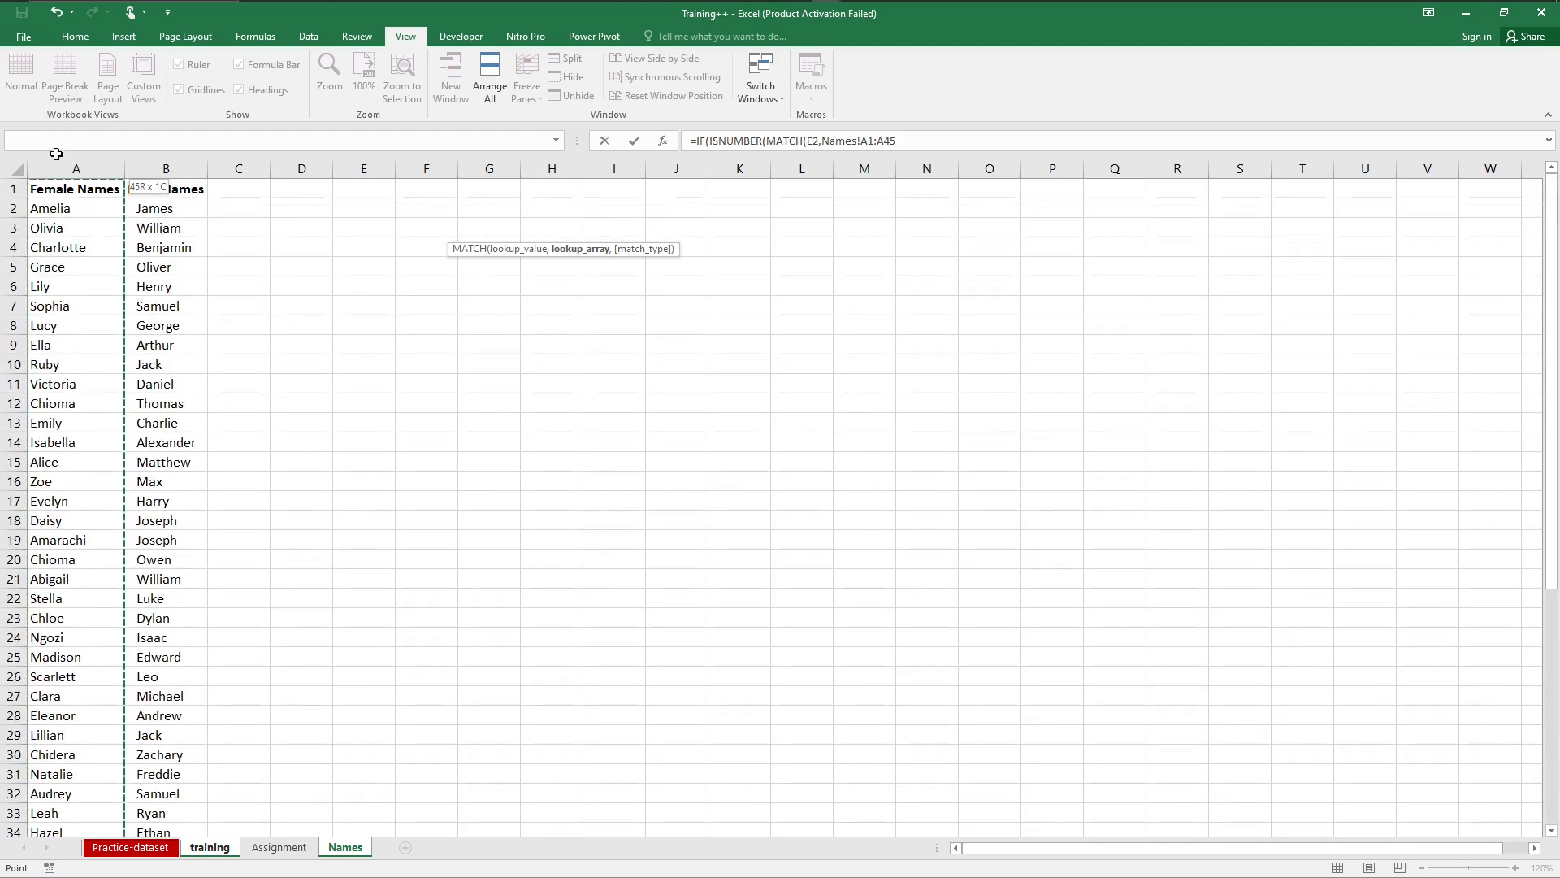
drag(61, 206, 61, 206)
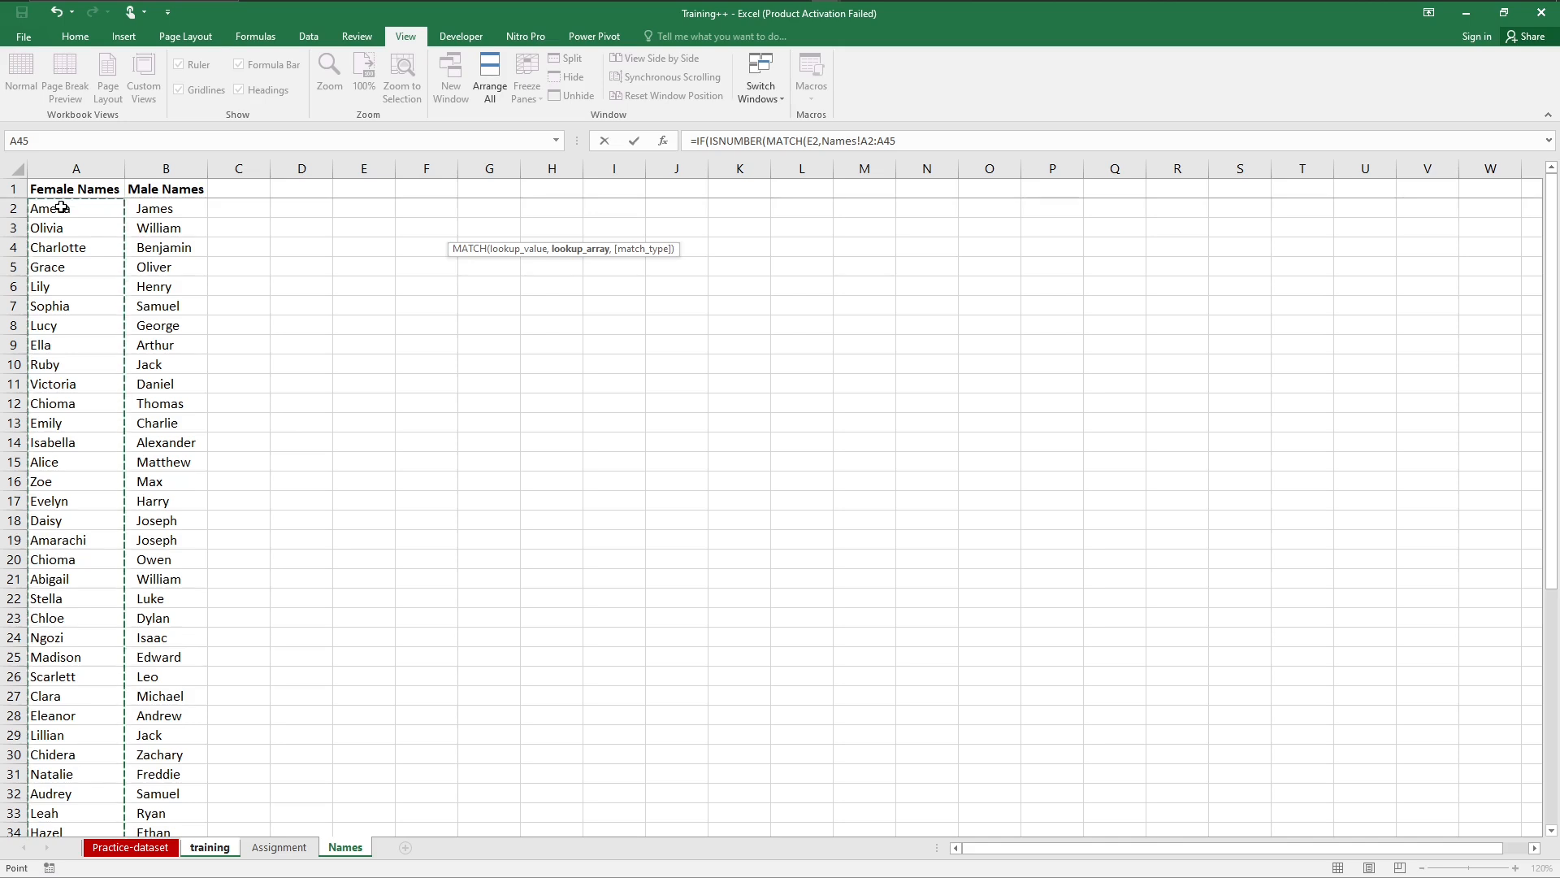
key(F4)
text(,0)
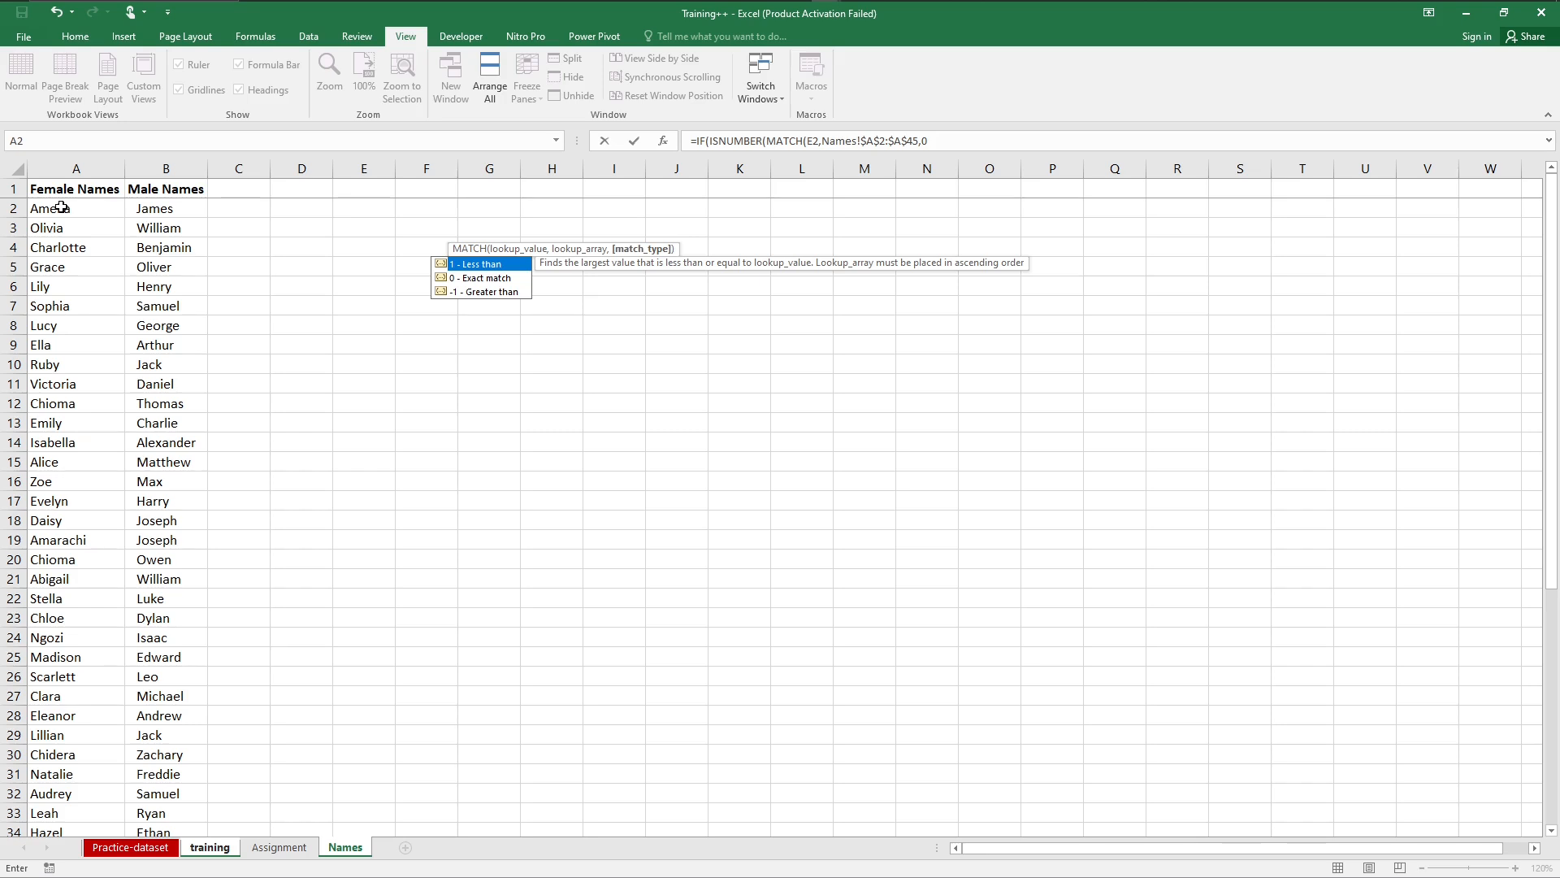
text()))
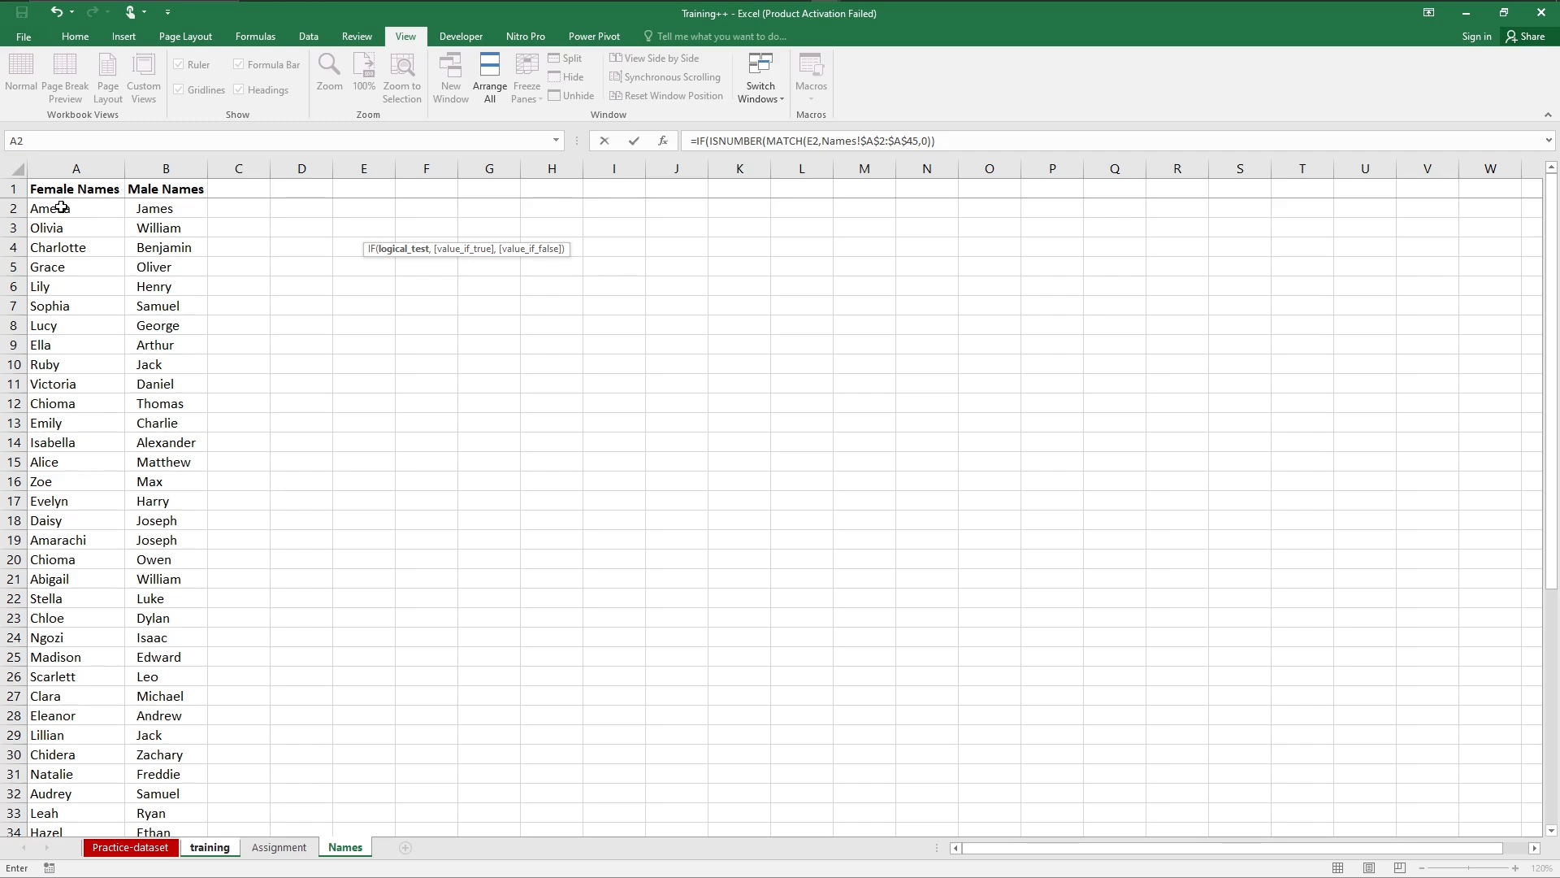
Step: Make the IF return "Female" when the customer name is found in the female list
text(,)
text(Female"),)
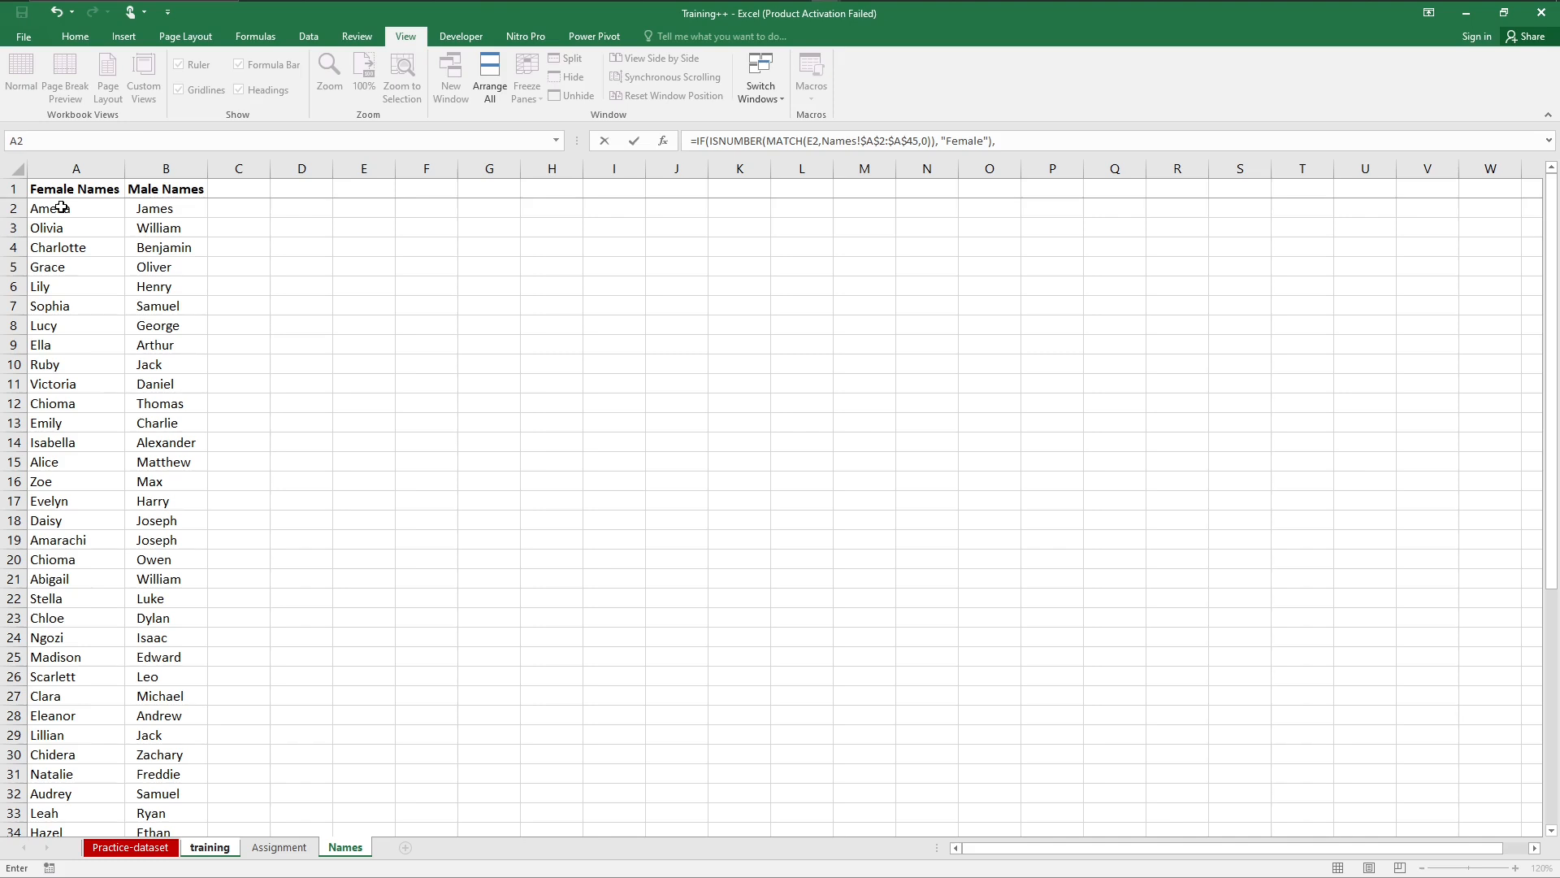
Step: Add a second IF containing an ISNUMBER test as the first IF's value if false
text(if)
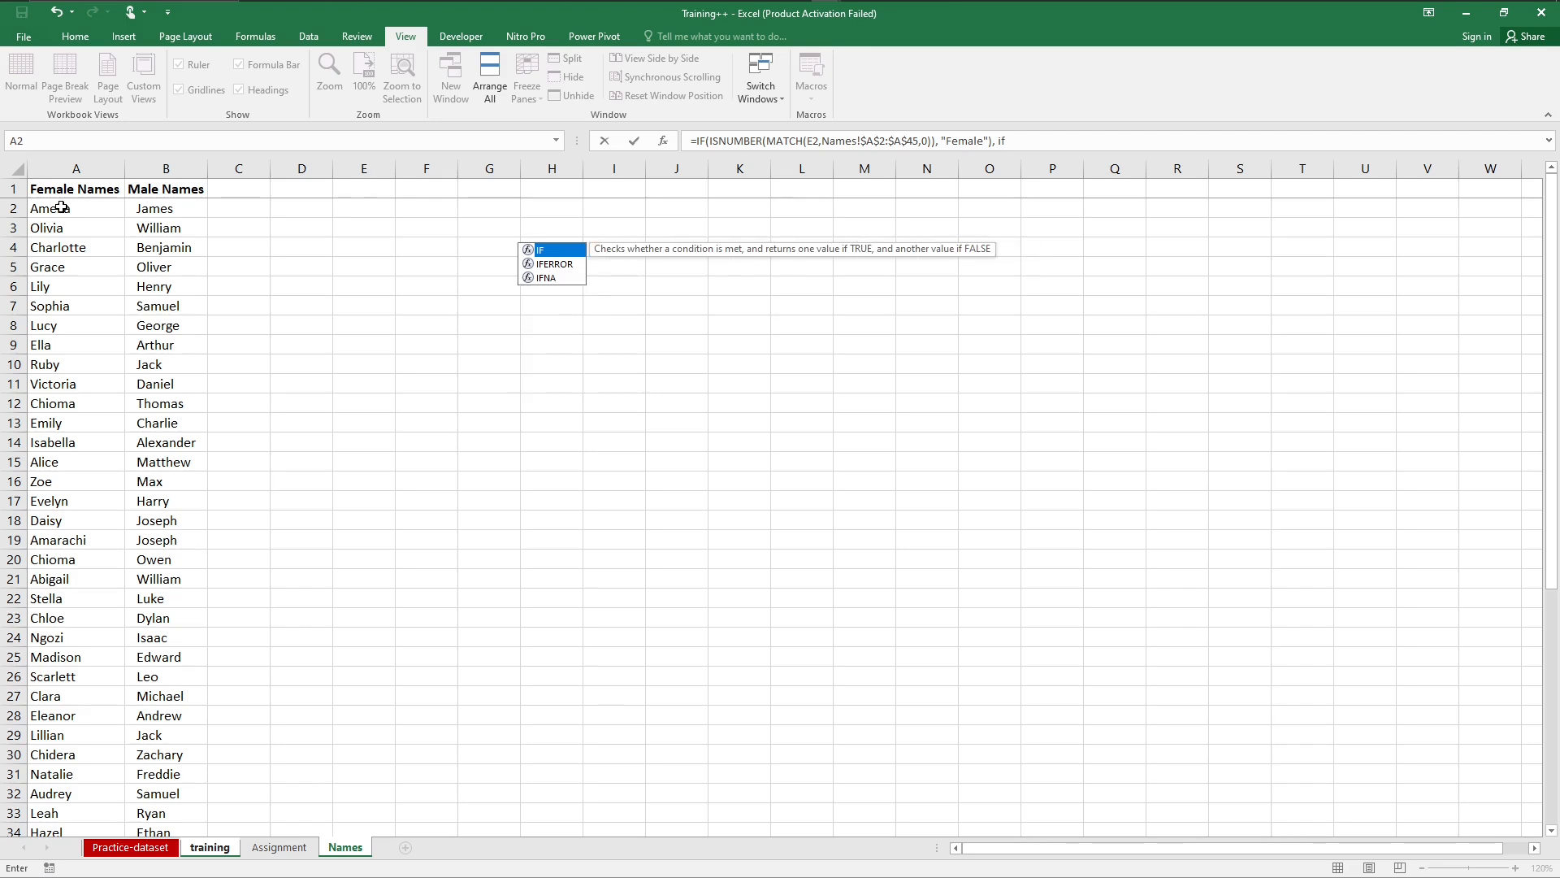
key(Tab)
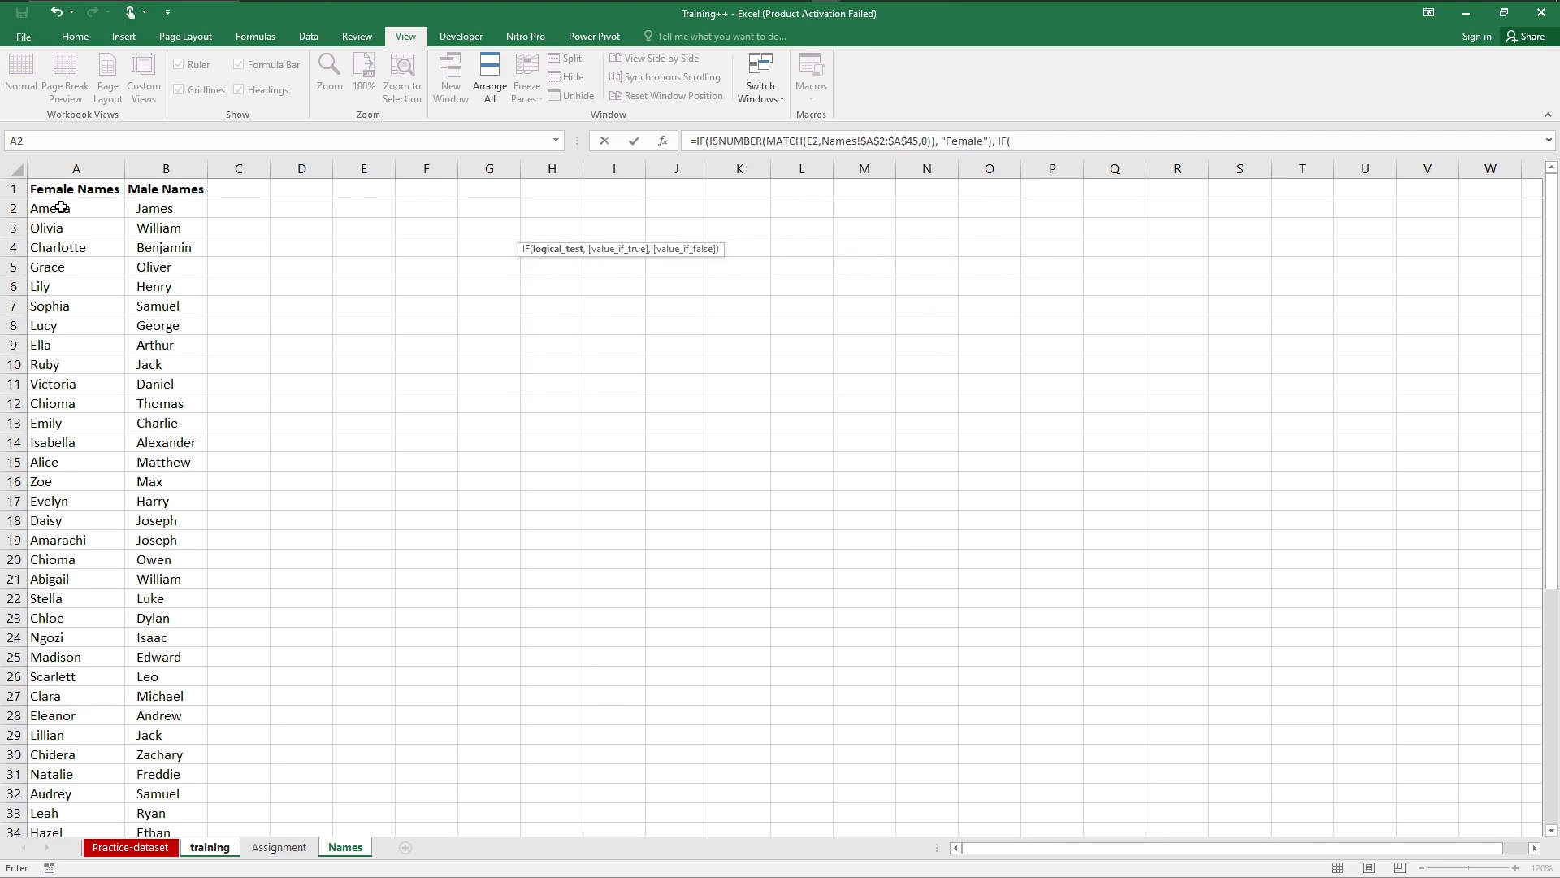
text(is)
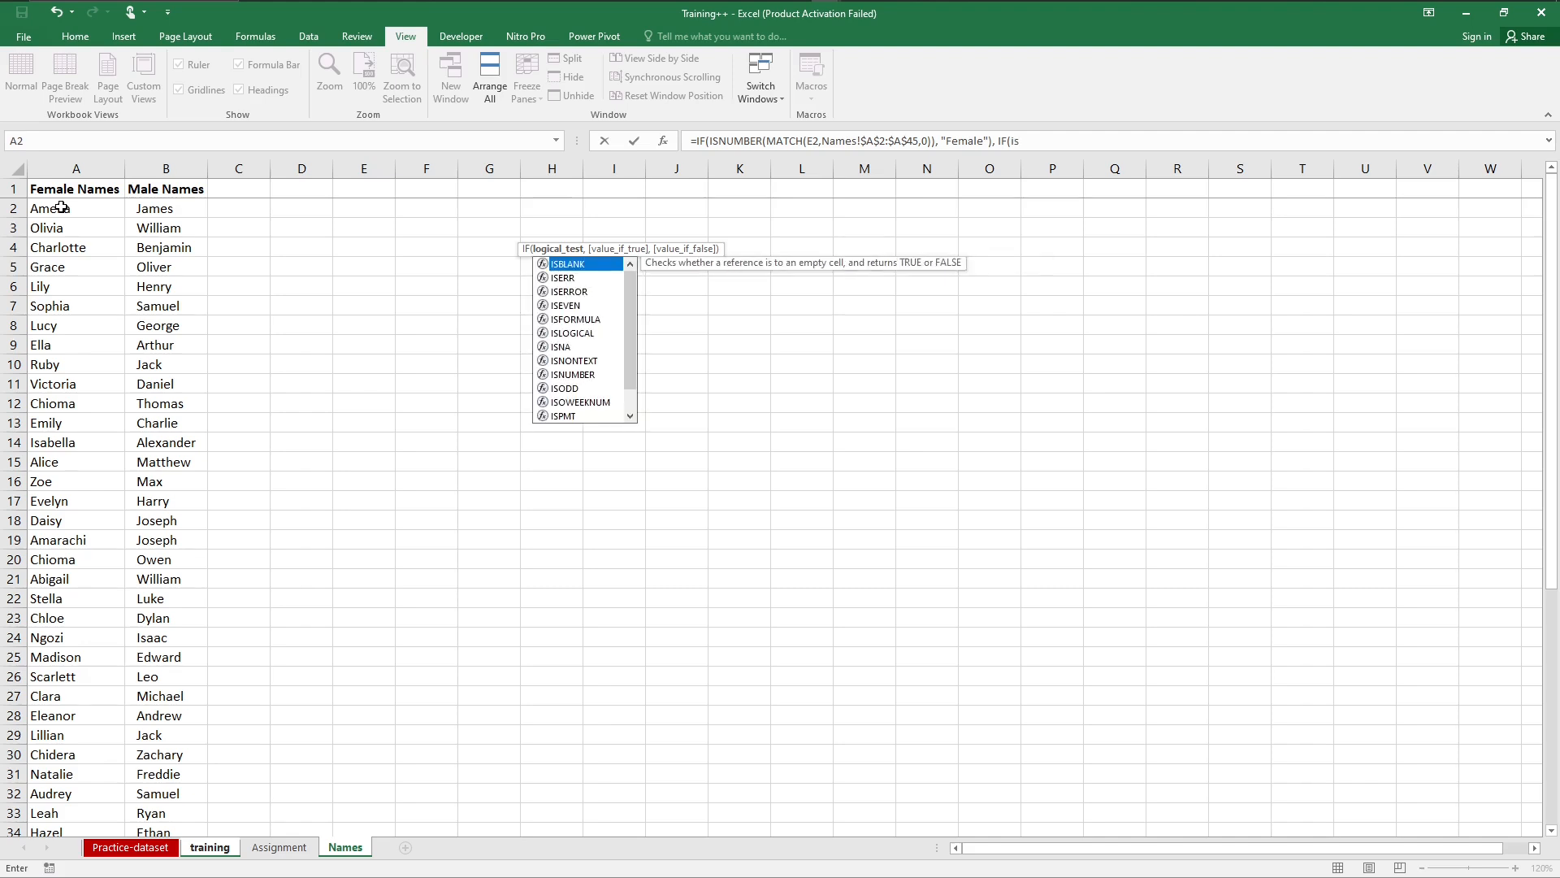
text(n)
key(Down)
key(Down)
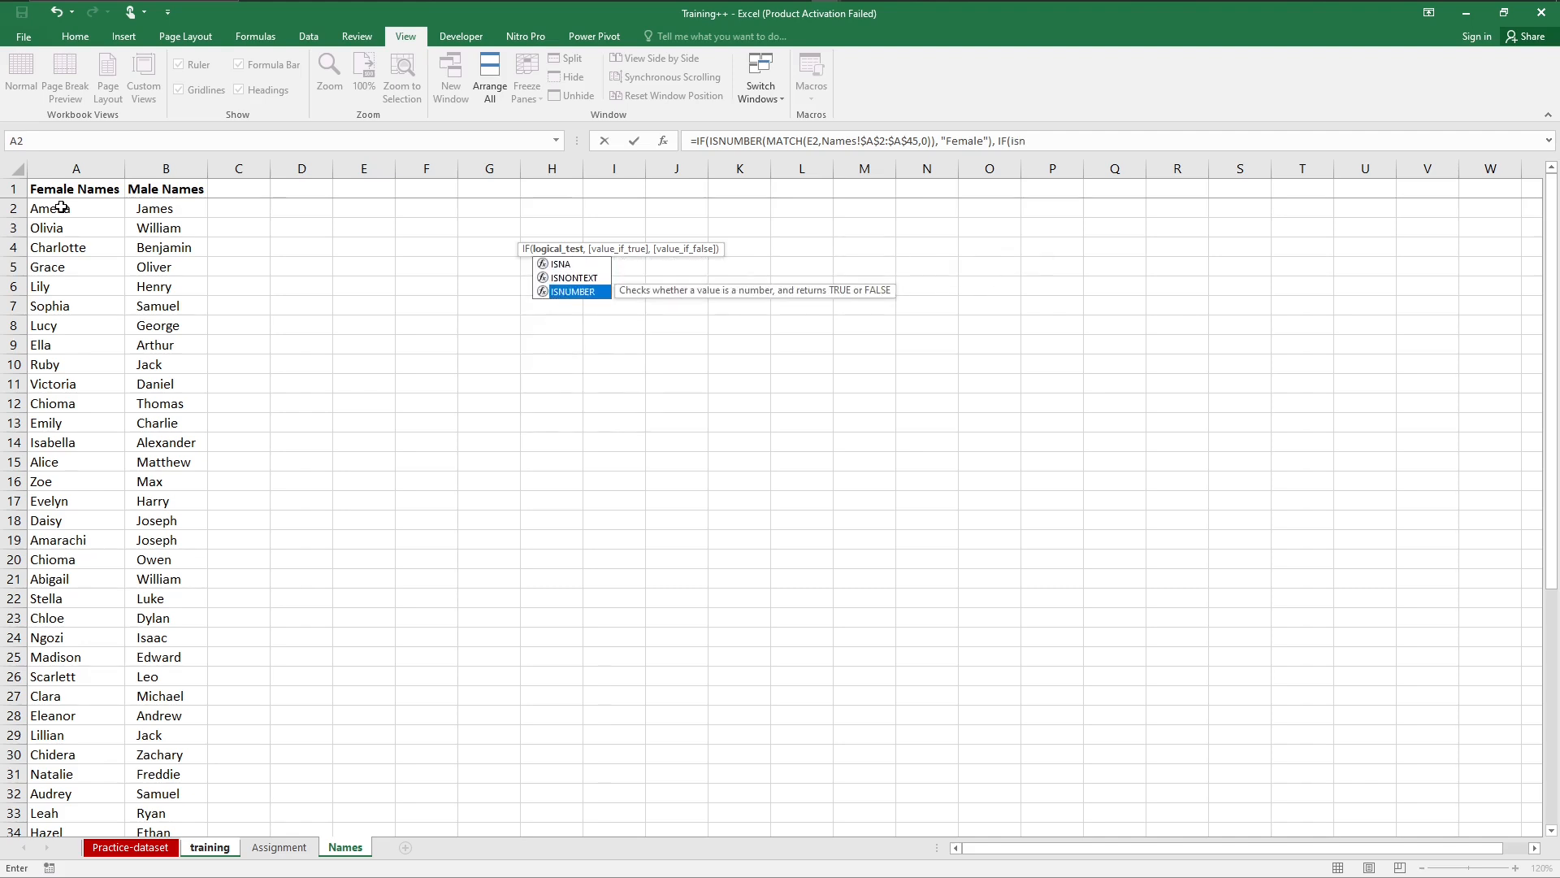
key(Tab)
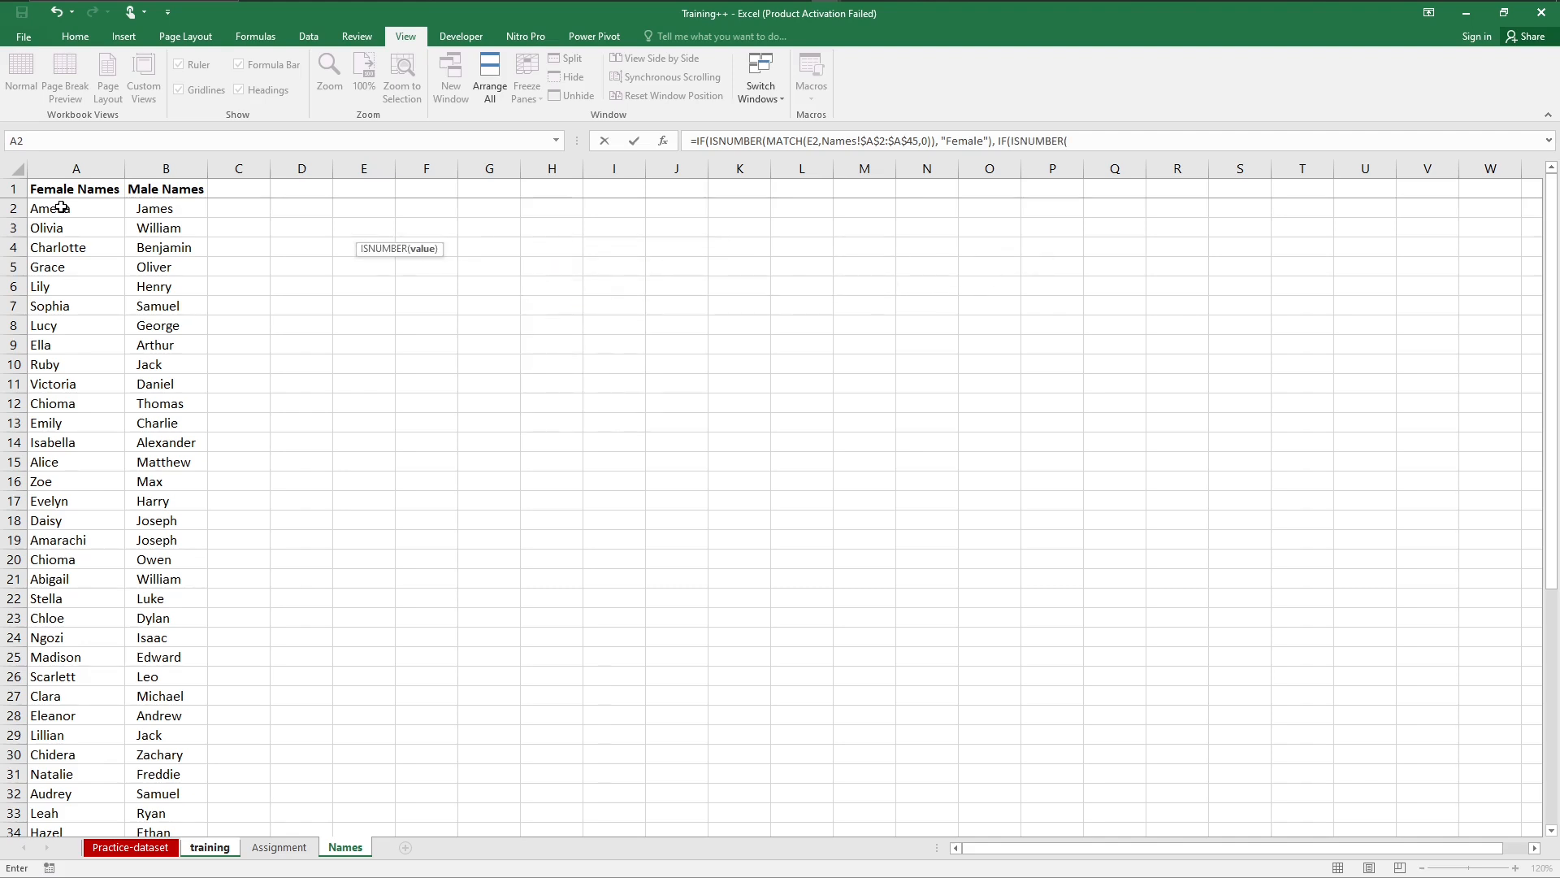
Step: Nest a MATCH in the second ISNUMBER with the training sheet's cell E2 as the lookup value
text(ma)
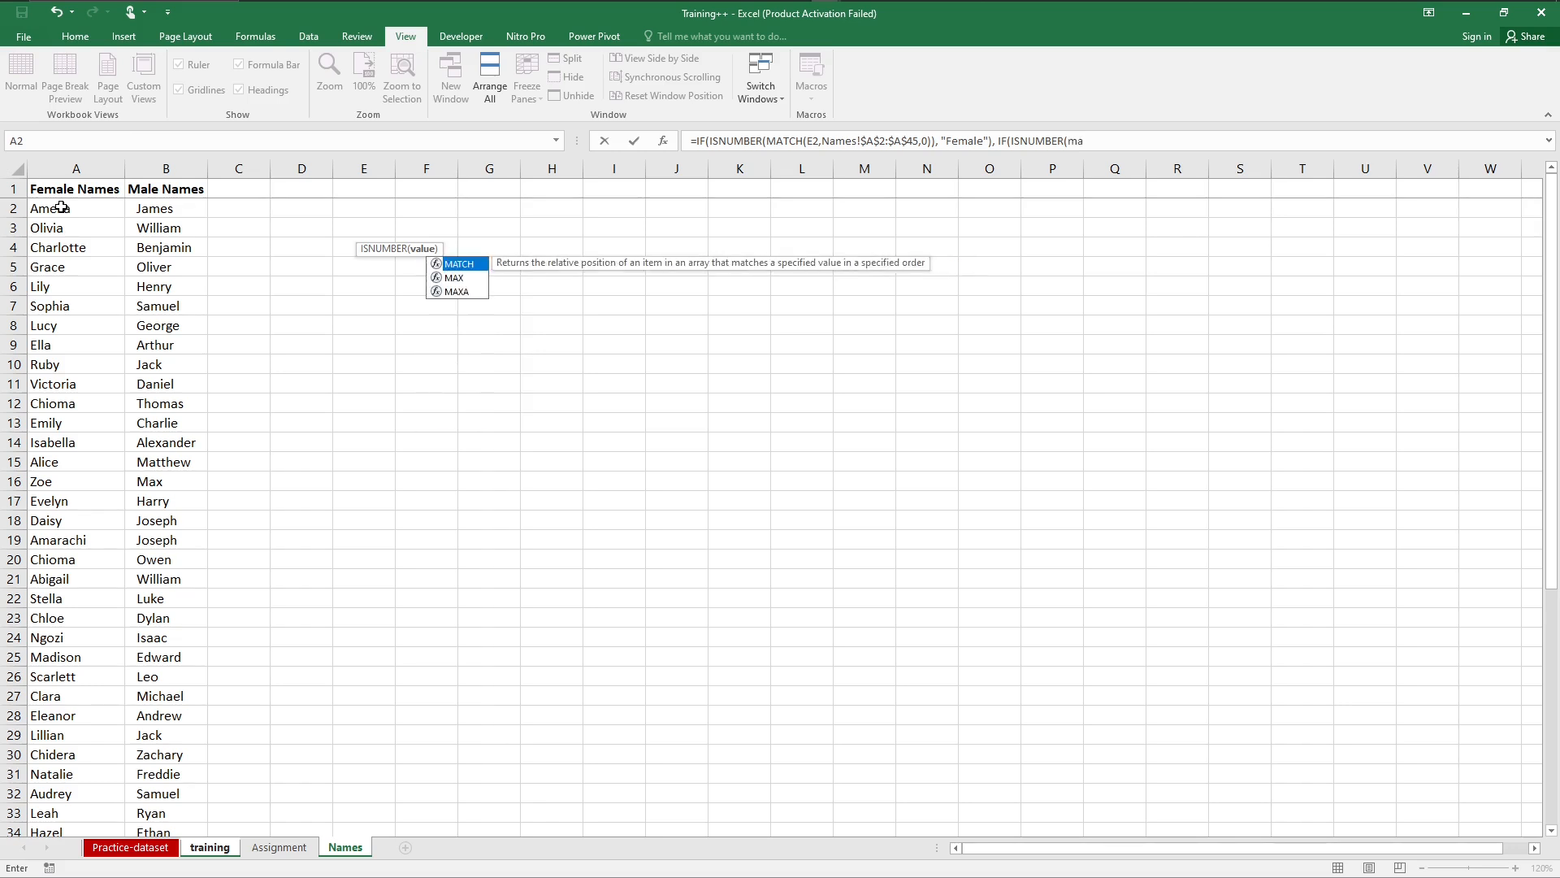
key(Tab)
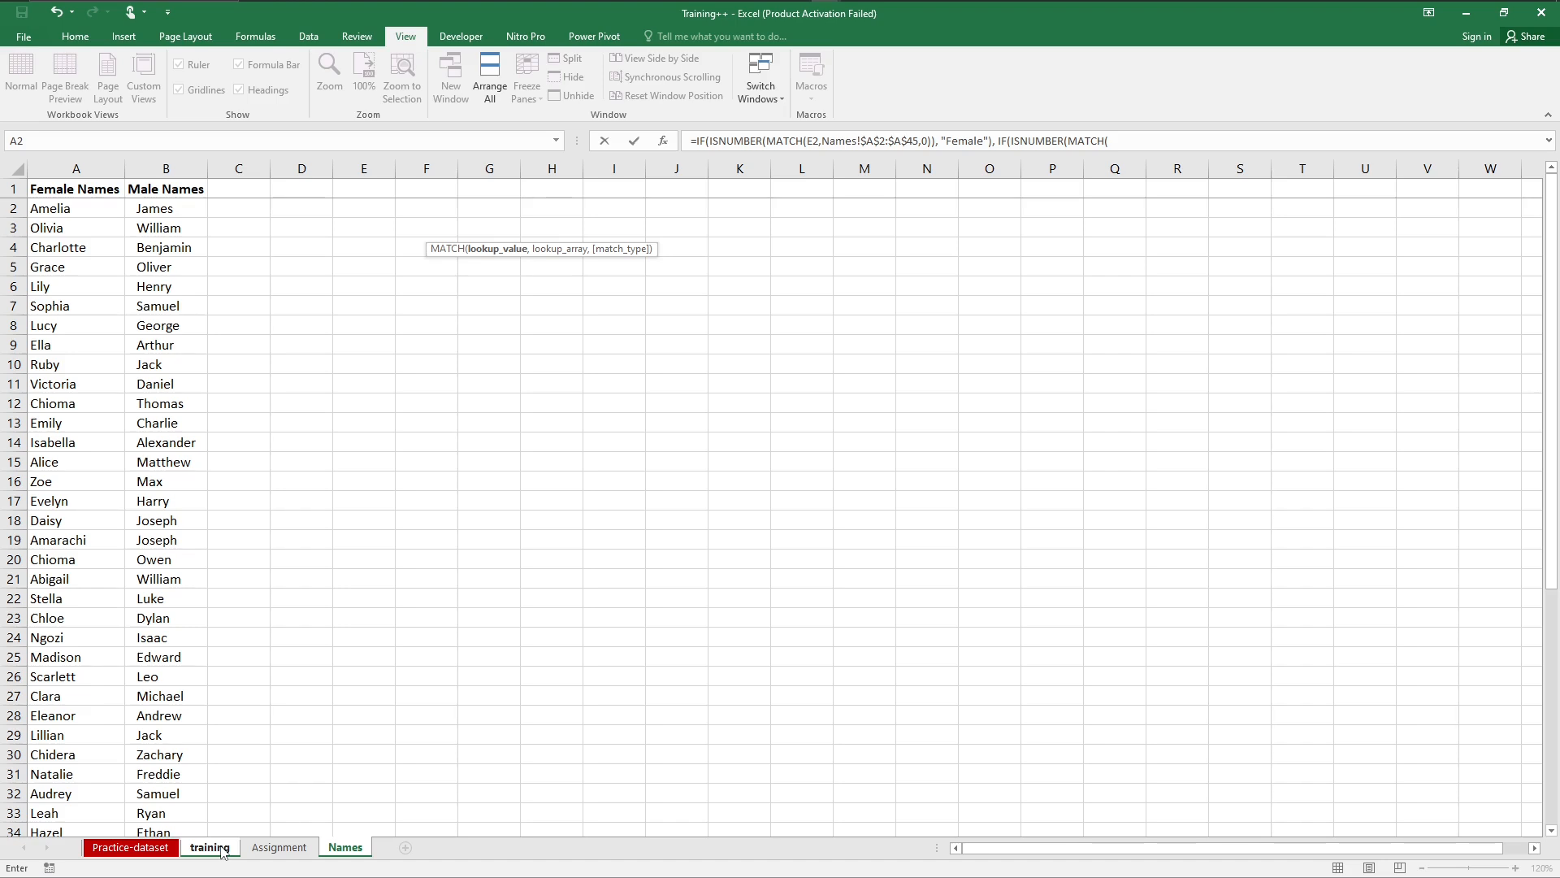
click(210, 846)
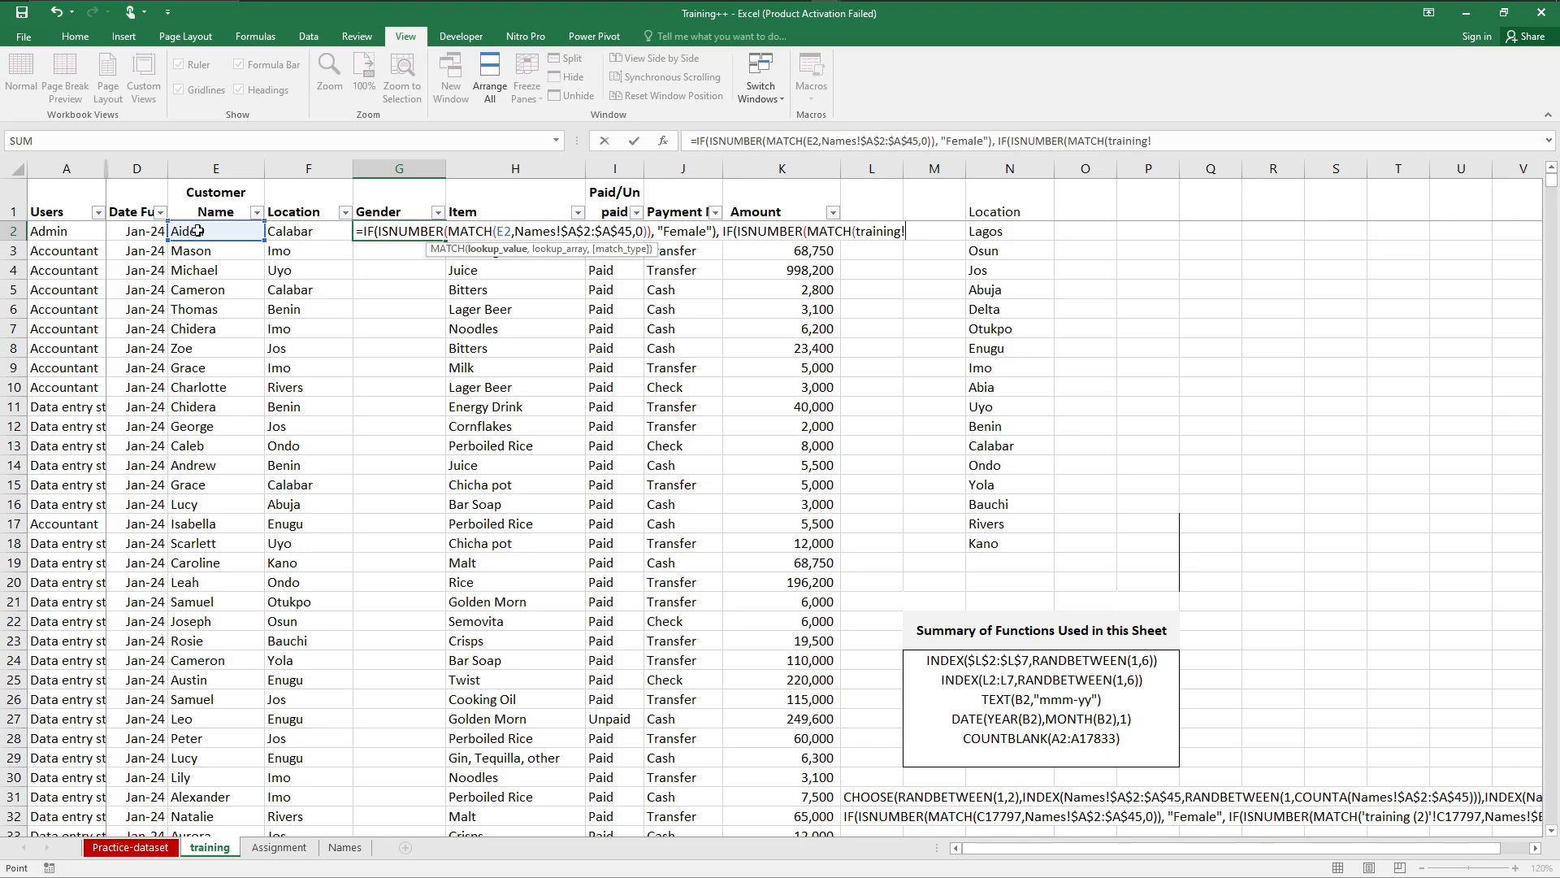
click(197, 231)
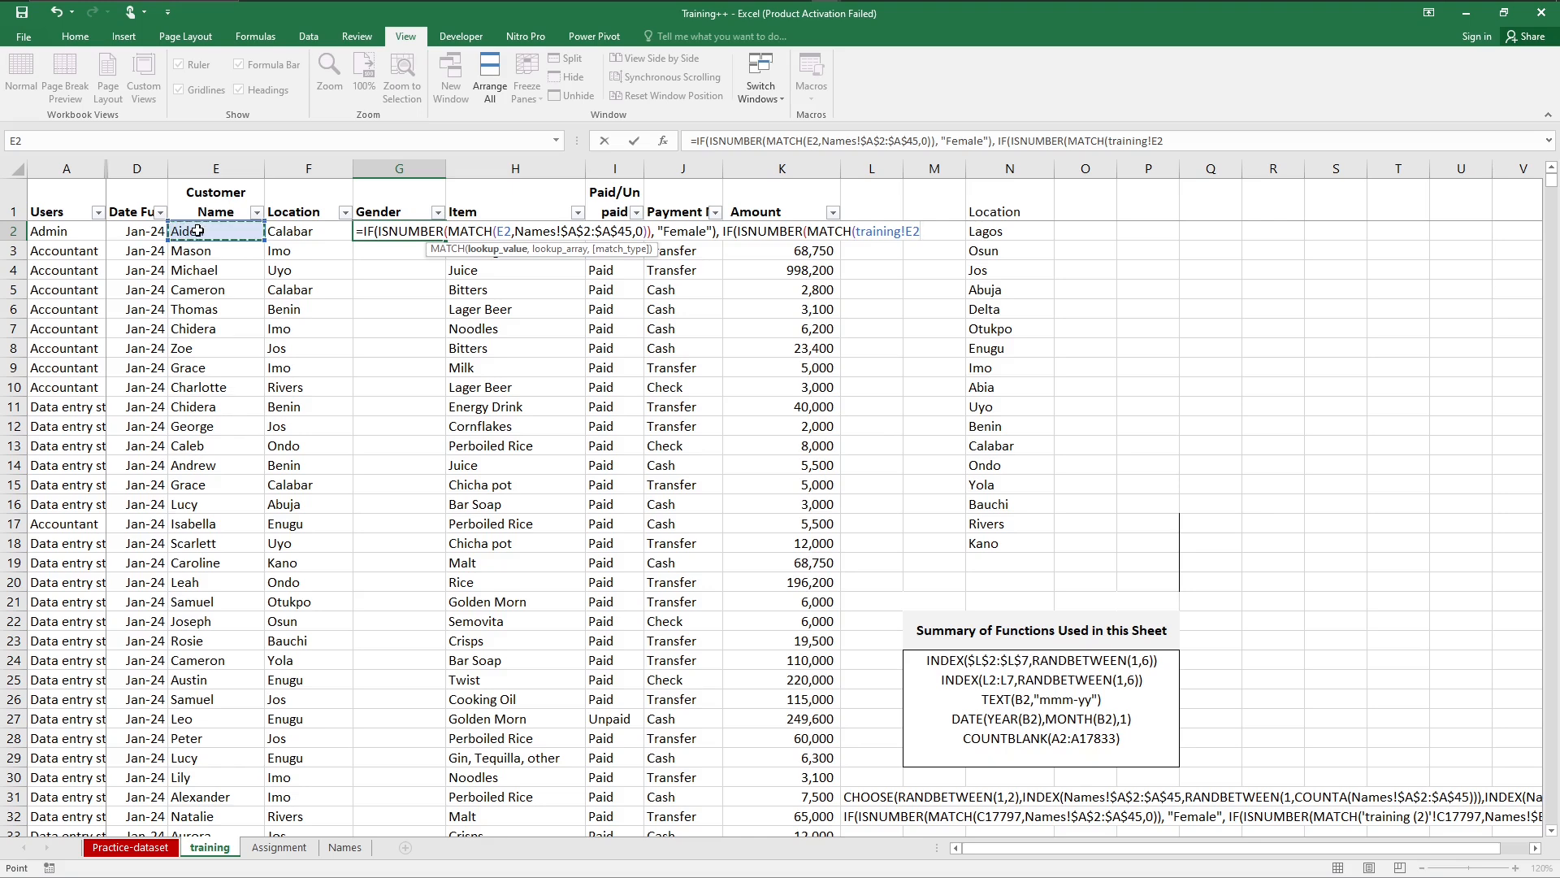
text(,)
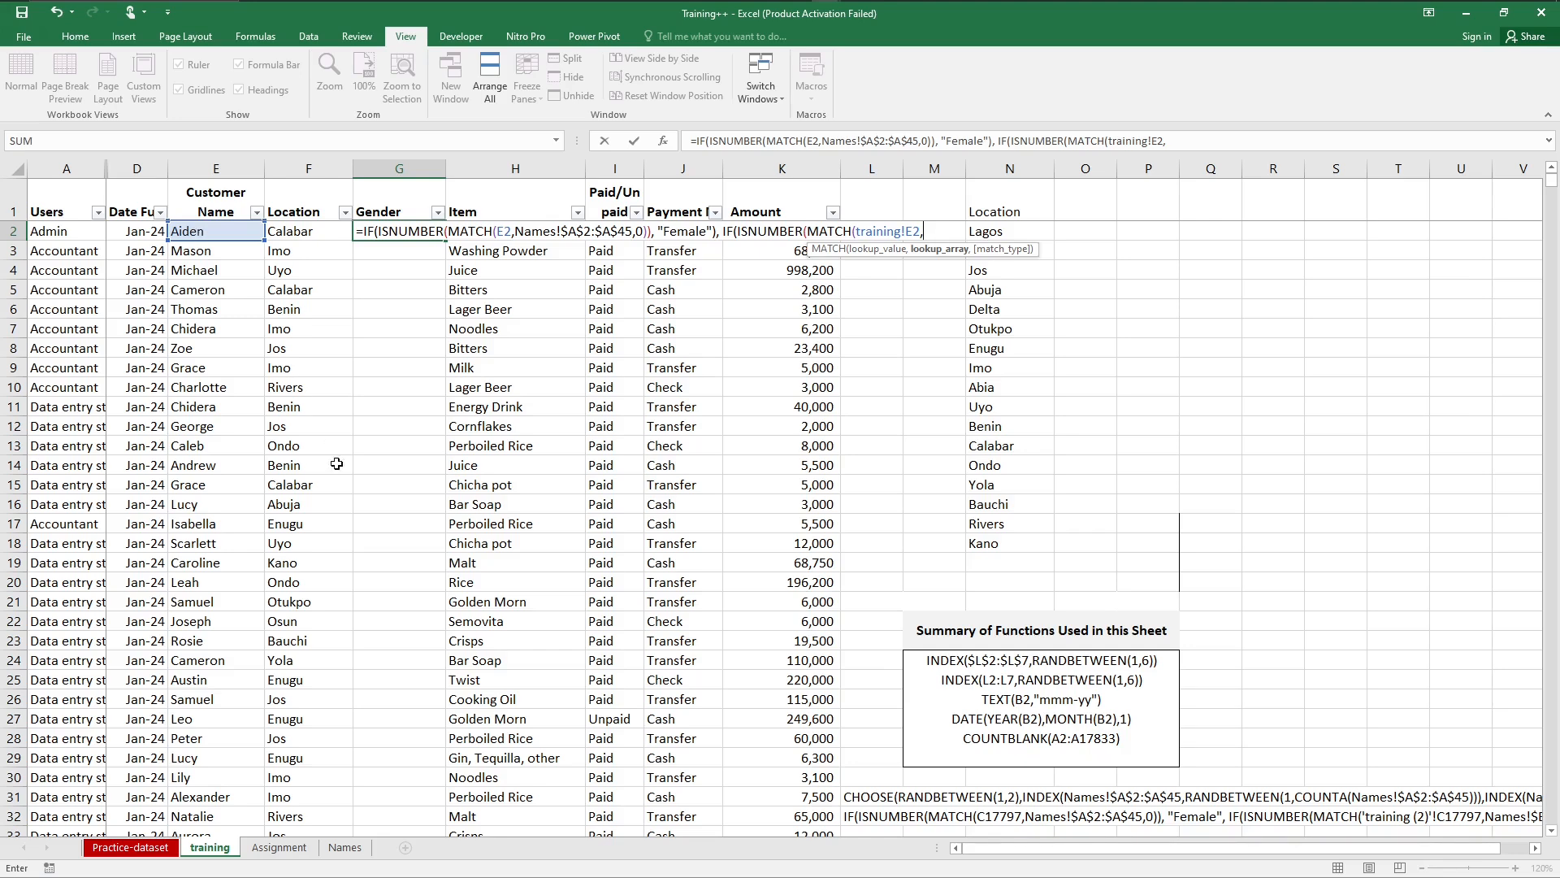
Step: Set the second MATCH's lookup array to the absolute range Names!$B$2:$B$51 with match type 0, and close MATCH and ISNUMBER
click(355, 859)
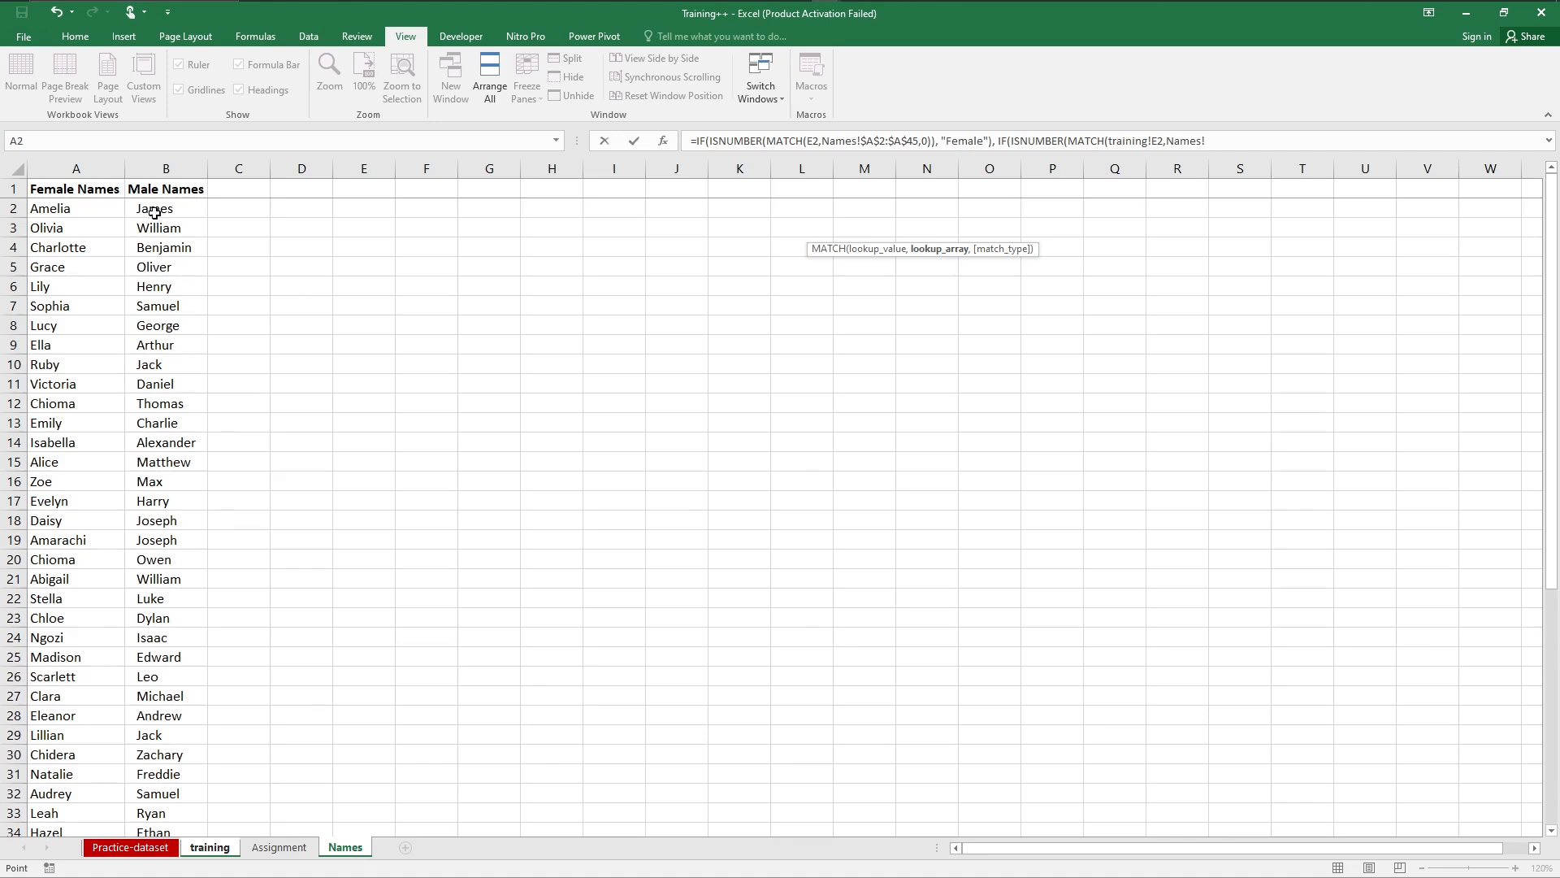
drag(156, 212, 169, 589)
mouse_move(162, 814)
mouse_down()
mouse_move(165, 858)
mouse_move(165, 796)
mouse_up()
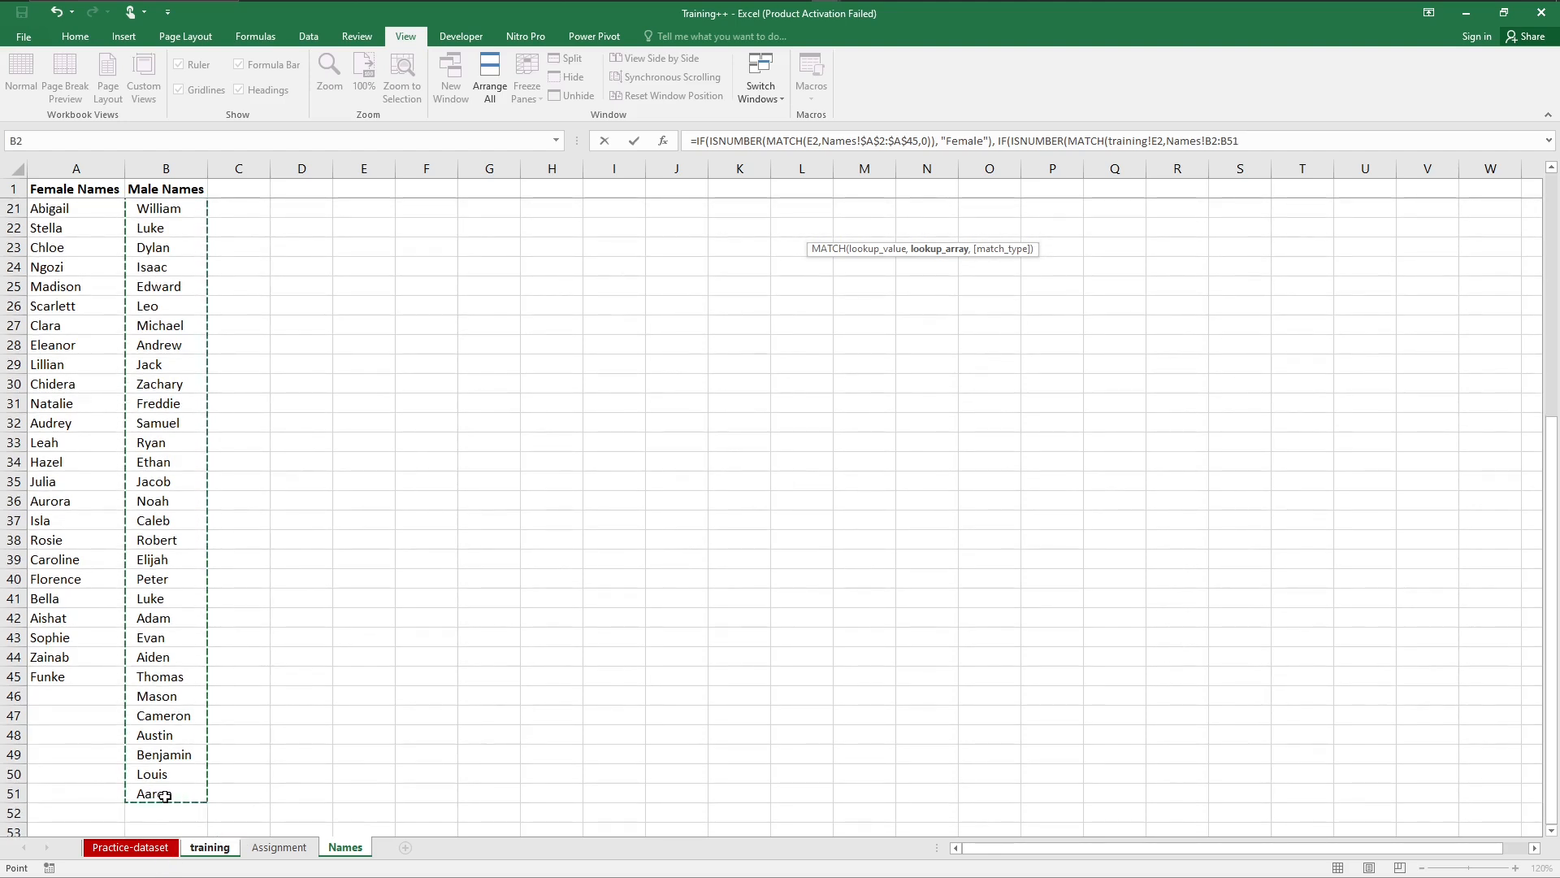
key(F4)
text(,0)
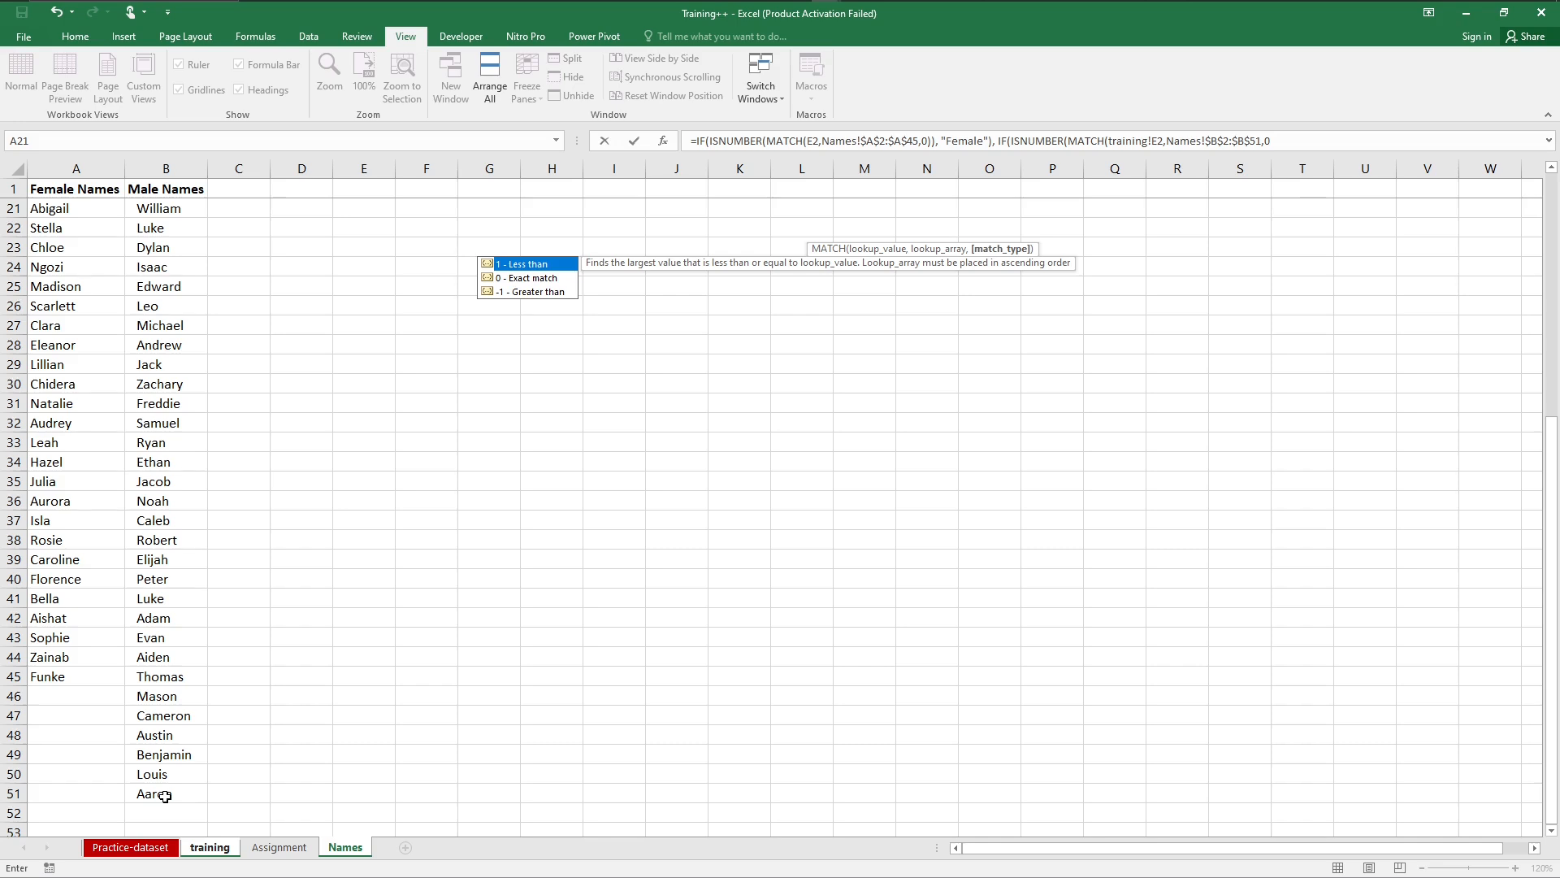
text()))
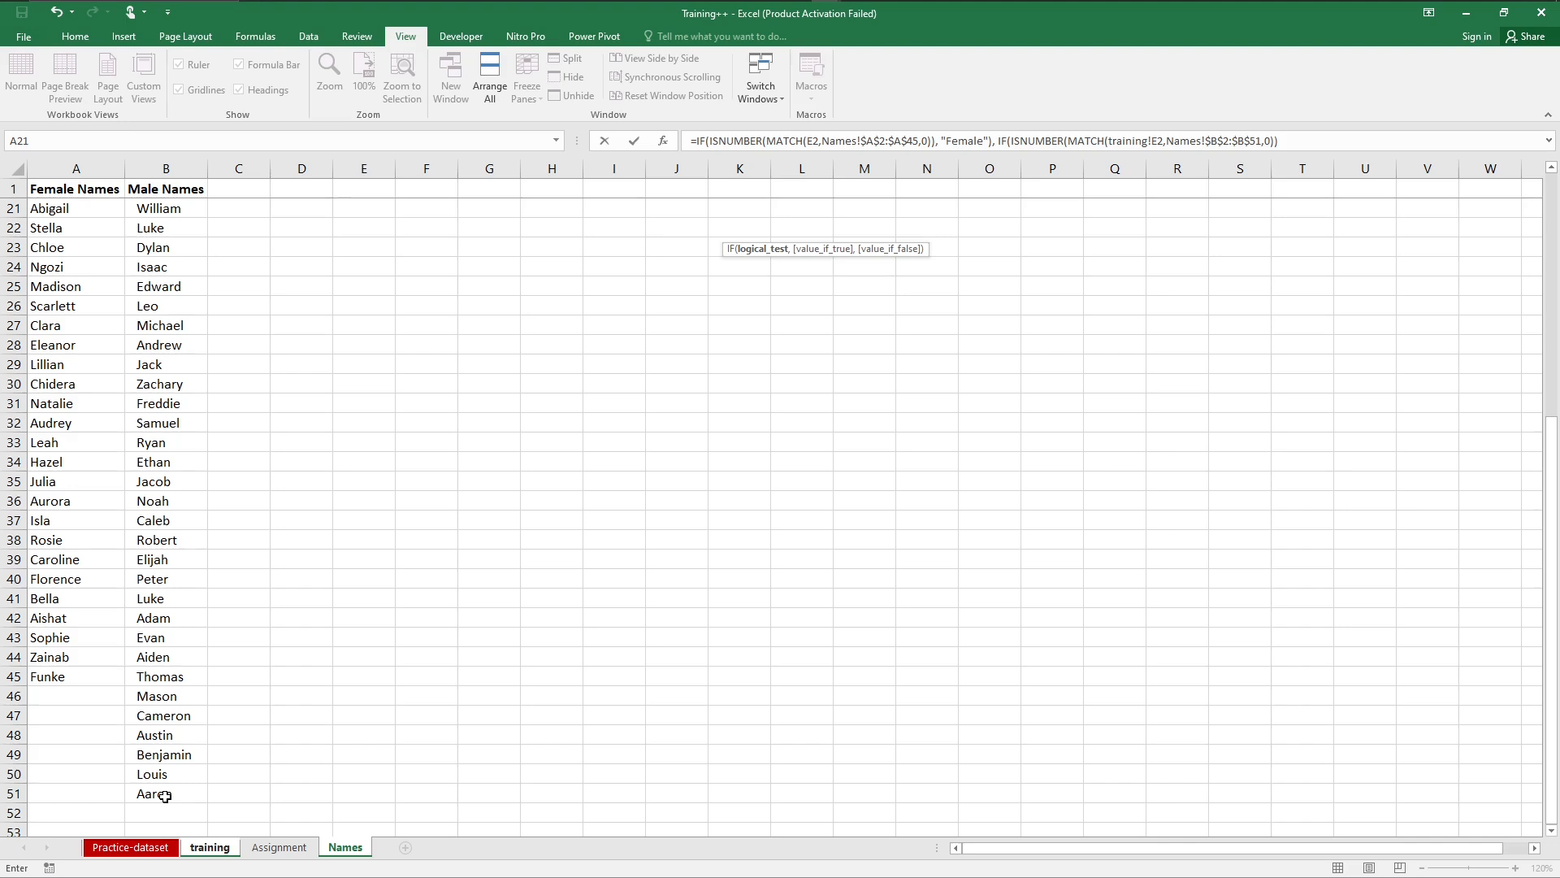
Step: Give the nested IF "Male" as its value if true and Unknown as its value if false, and close both IFs
text(,)
text("Male)
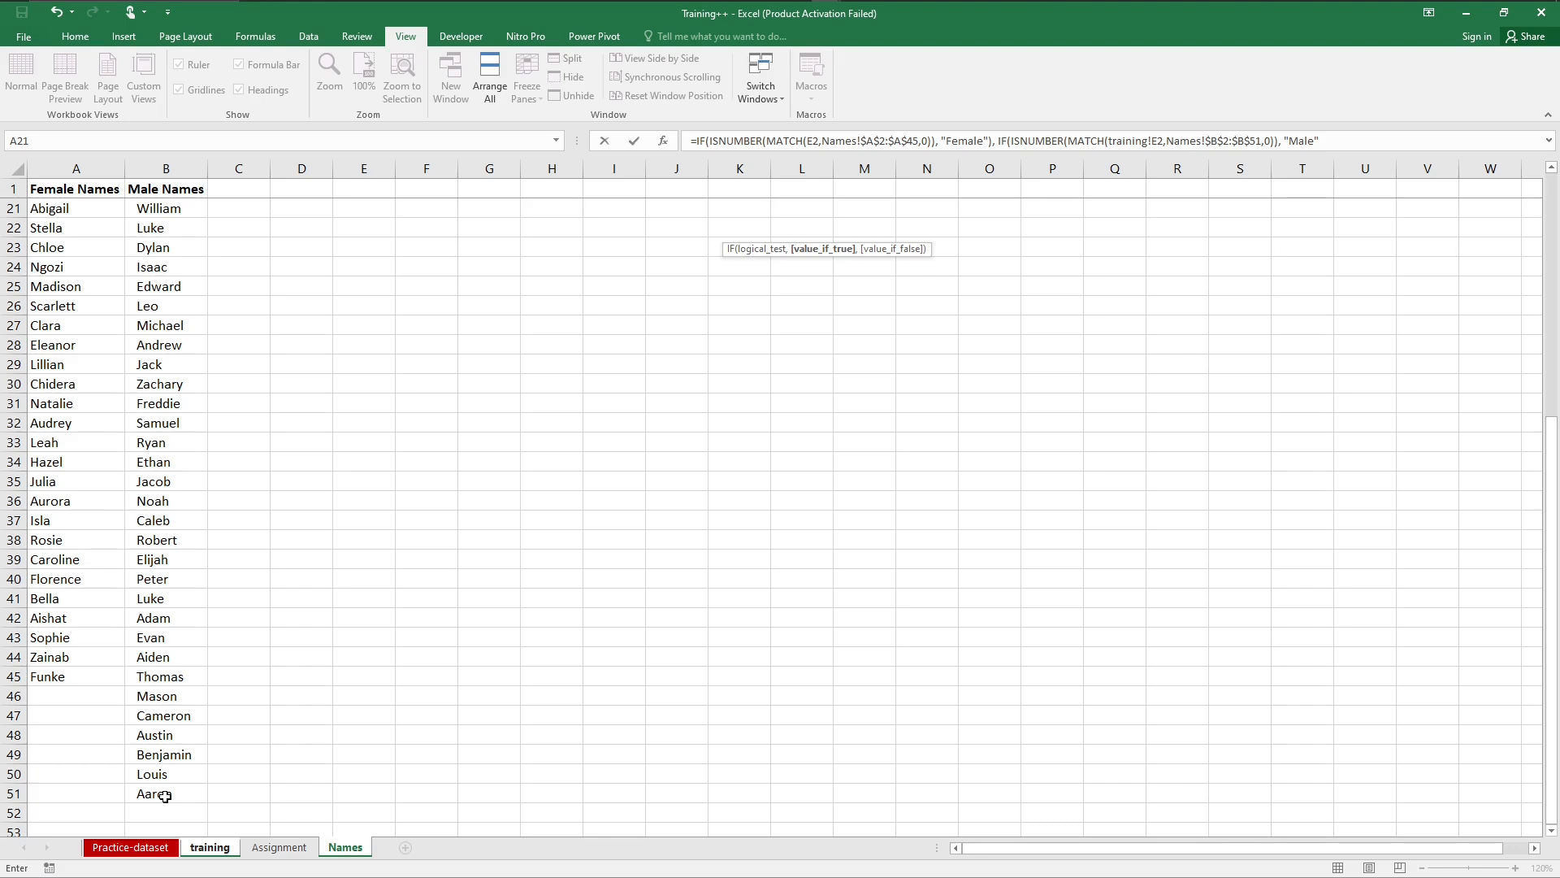
text(,)
text(U)
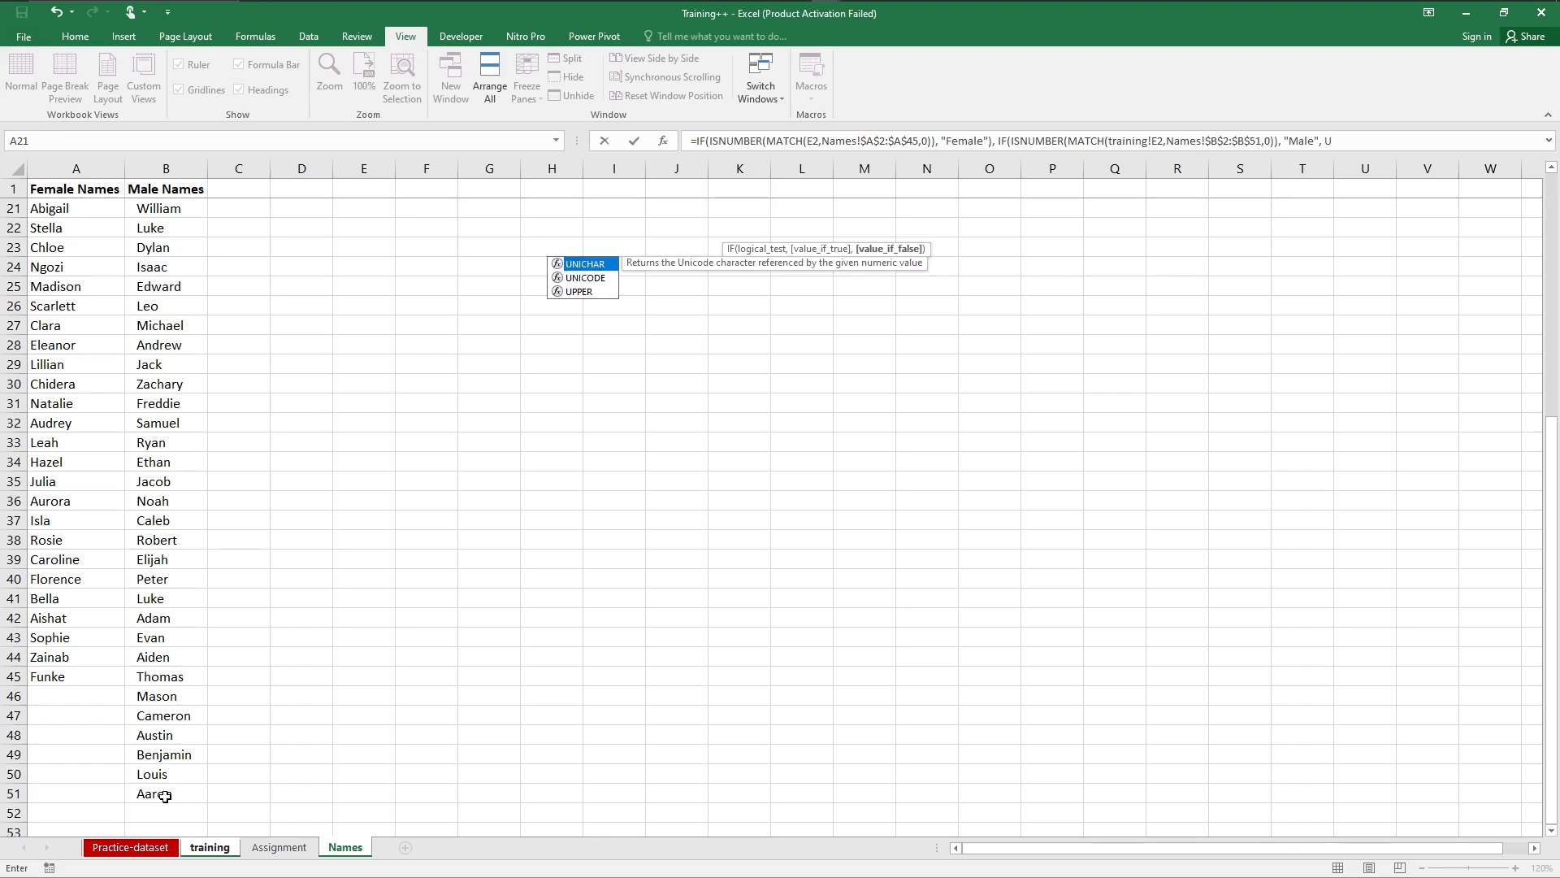
text(nknown")))
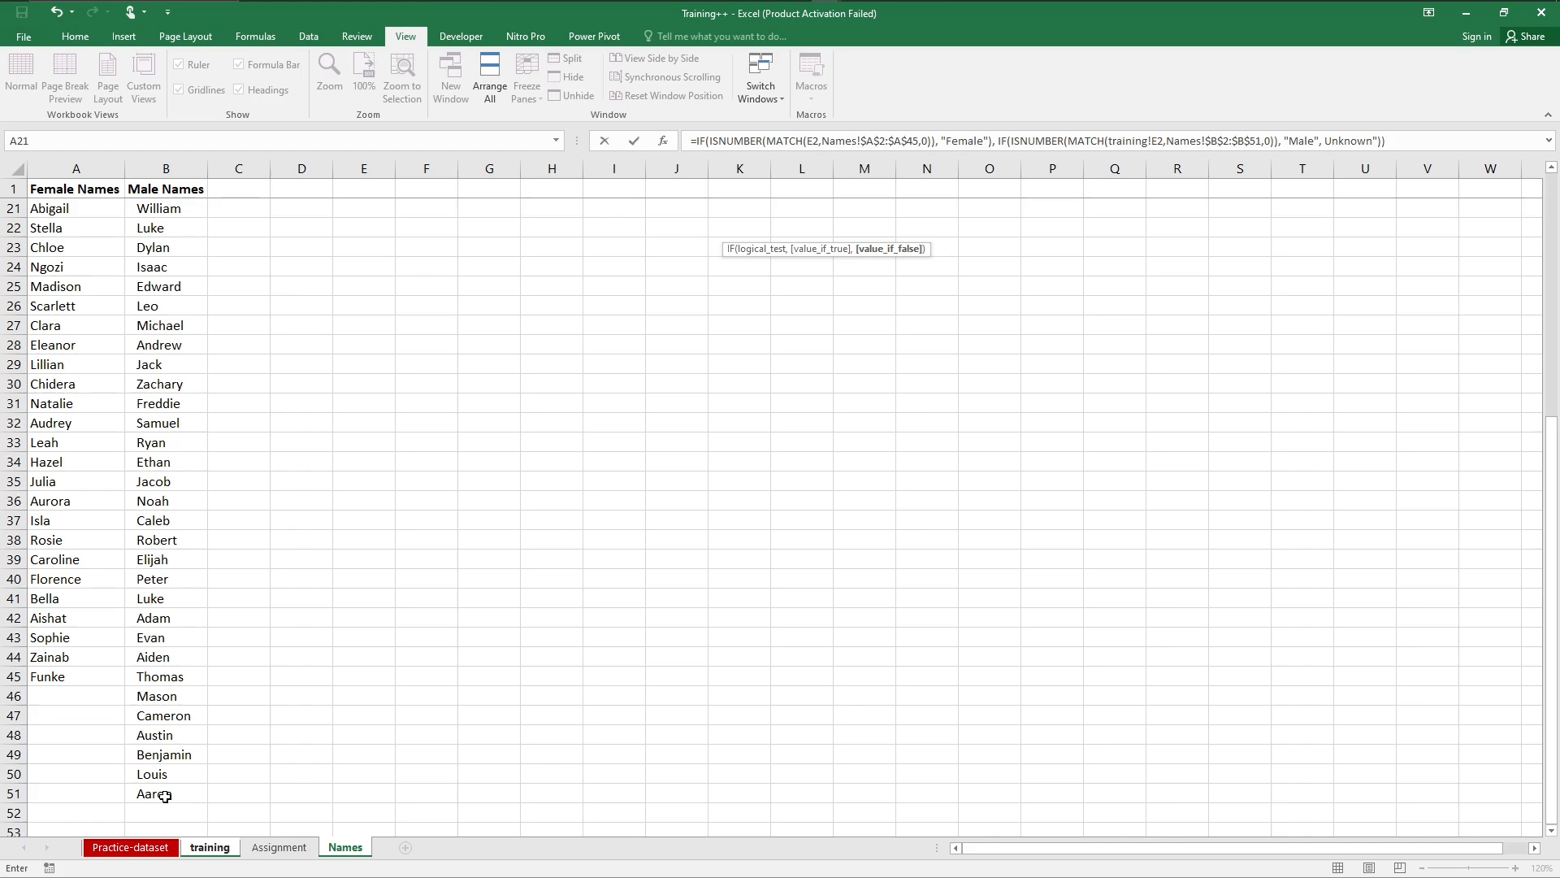
Step: Add the missing opening quotation mark before Unknown in the Gender formula in G2 and try to enter the formula
key(Return)
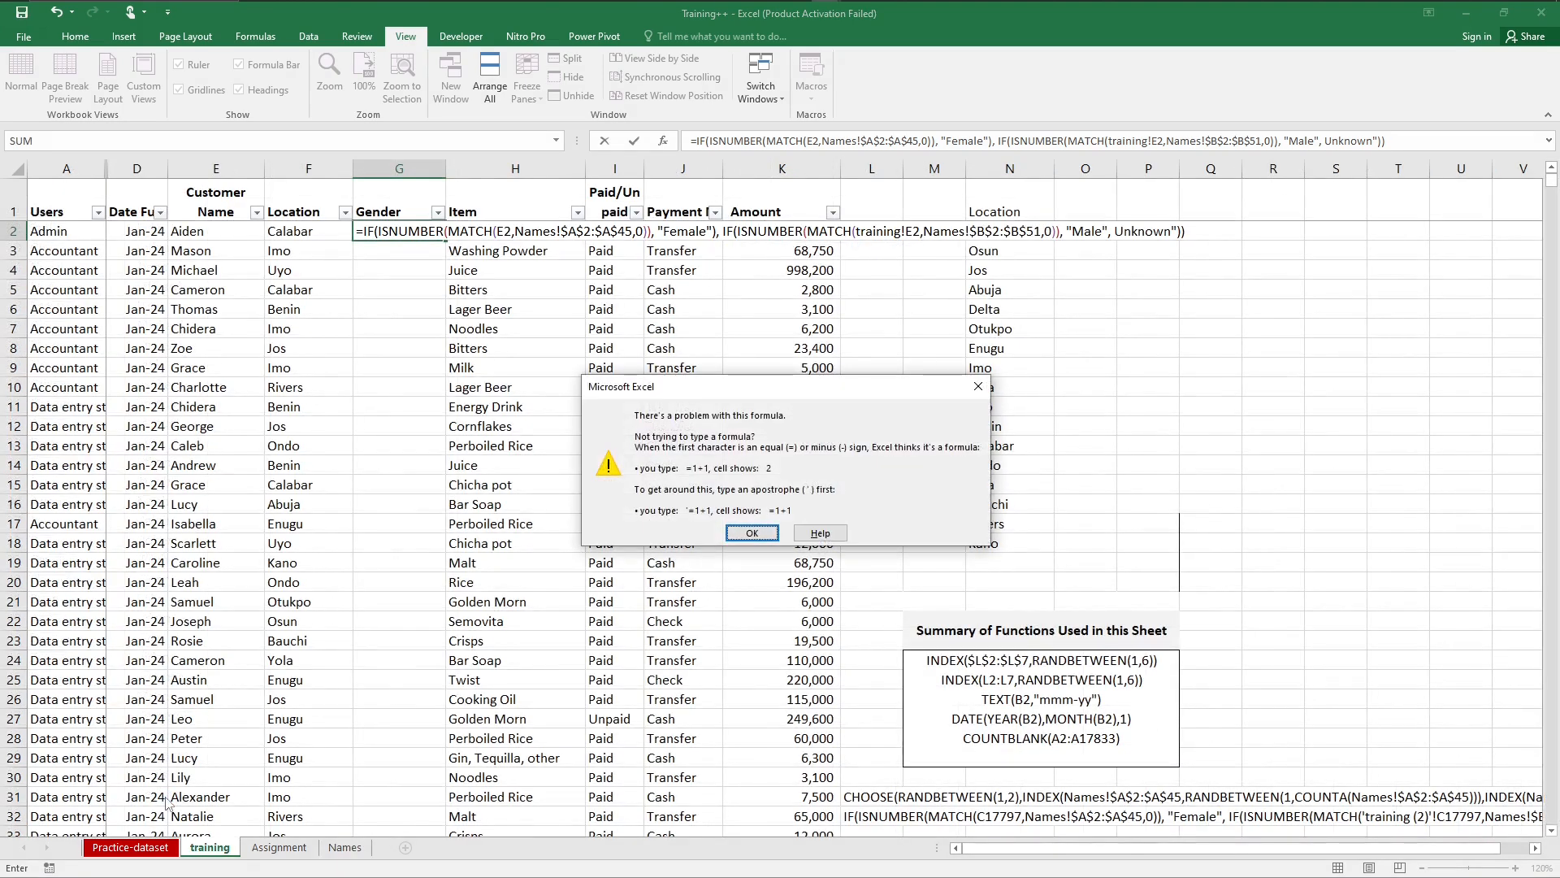
key(Return)
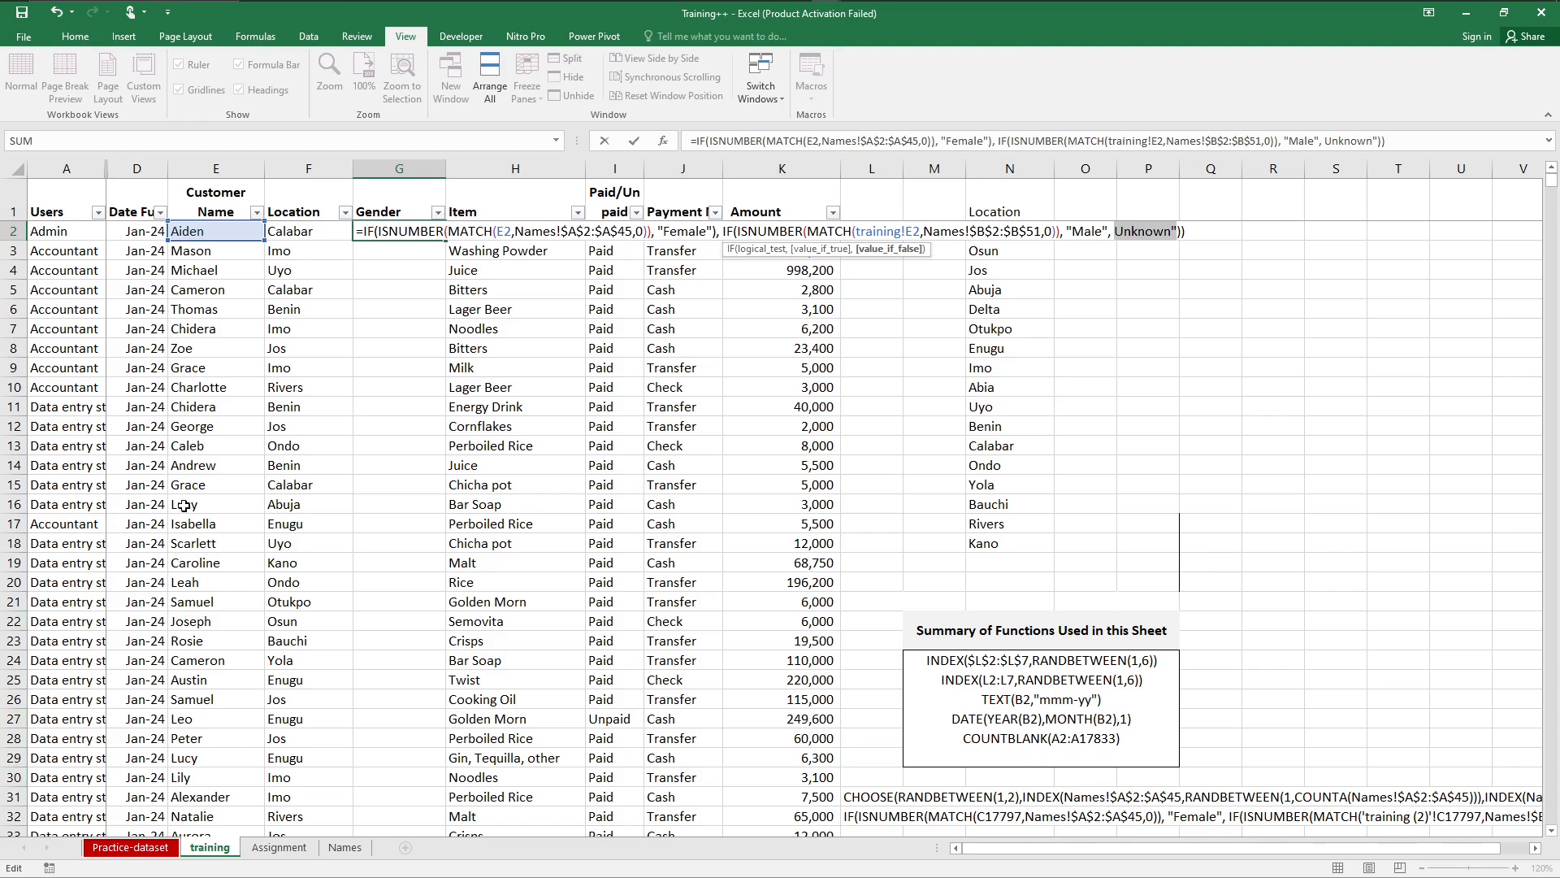
click(1327, 138)
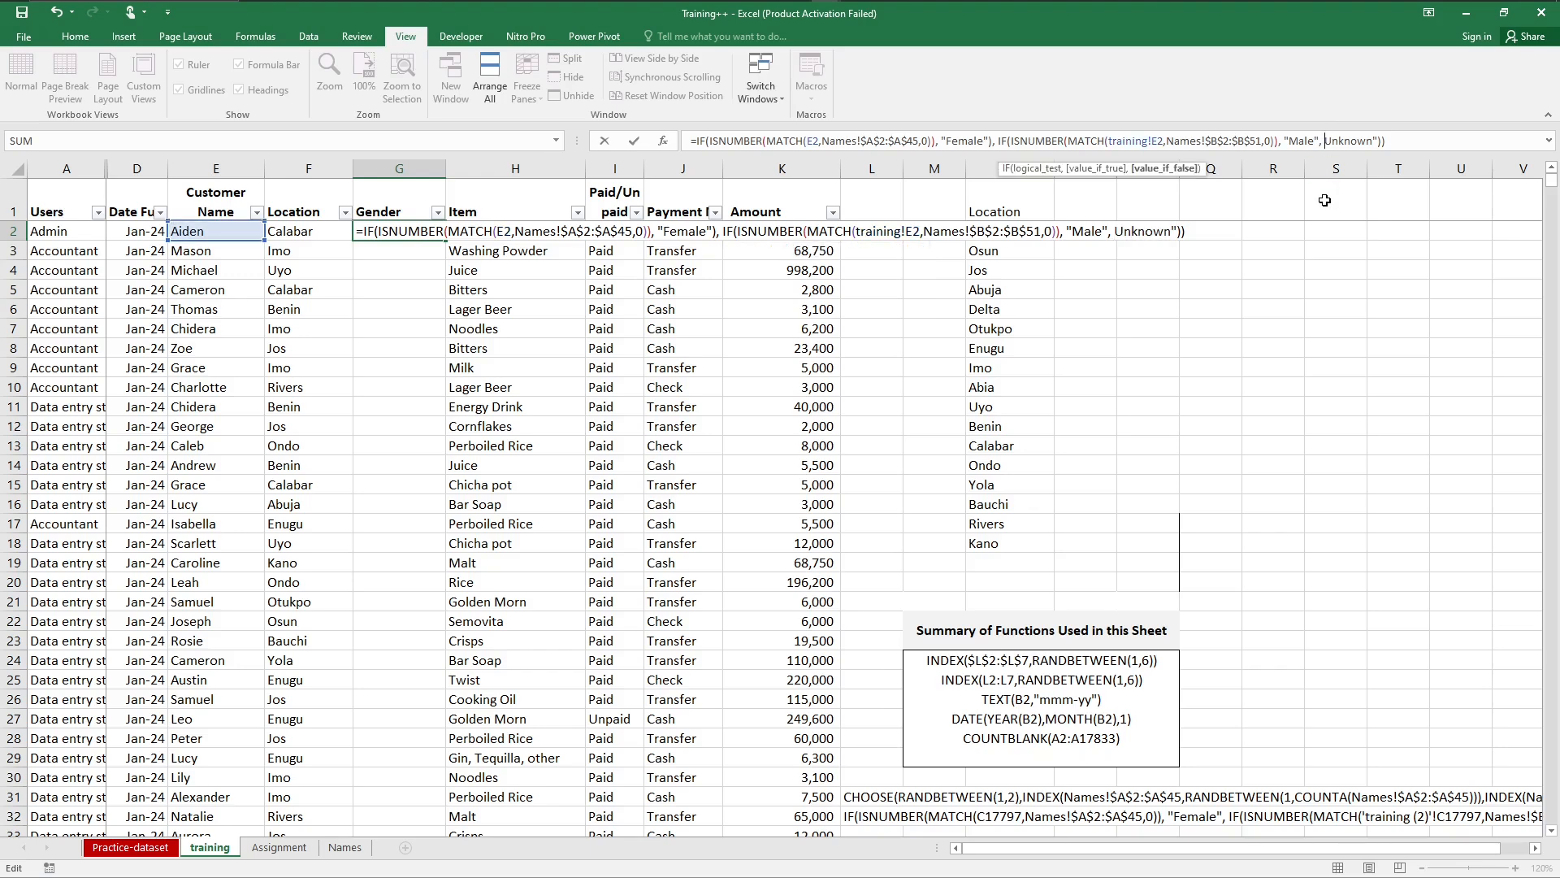
text(")
key(Return)
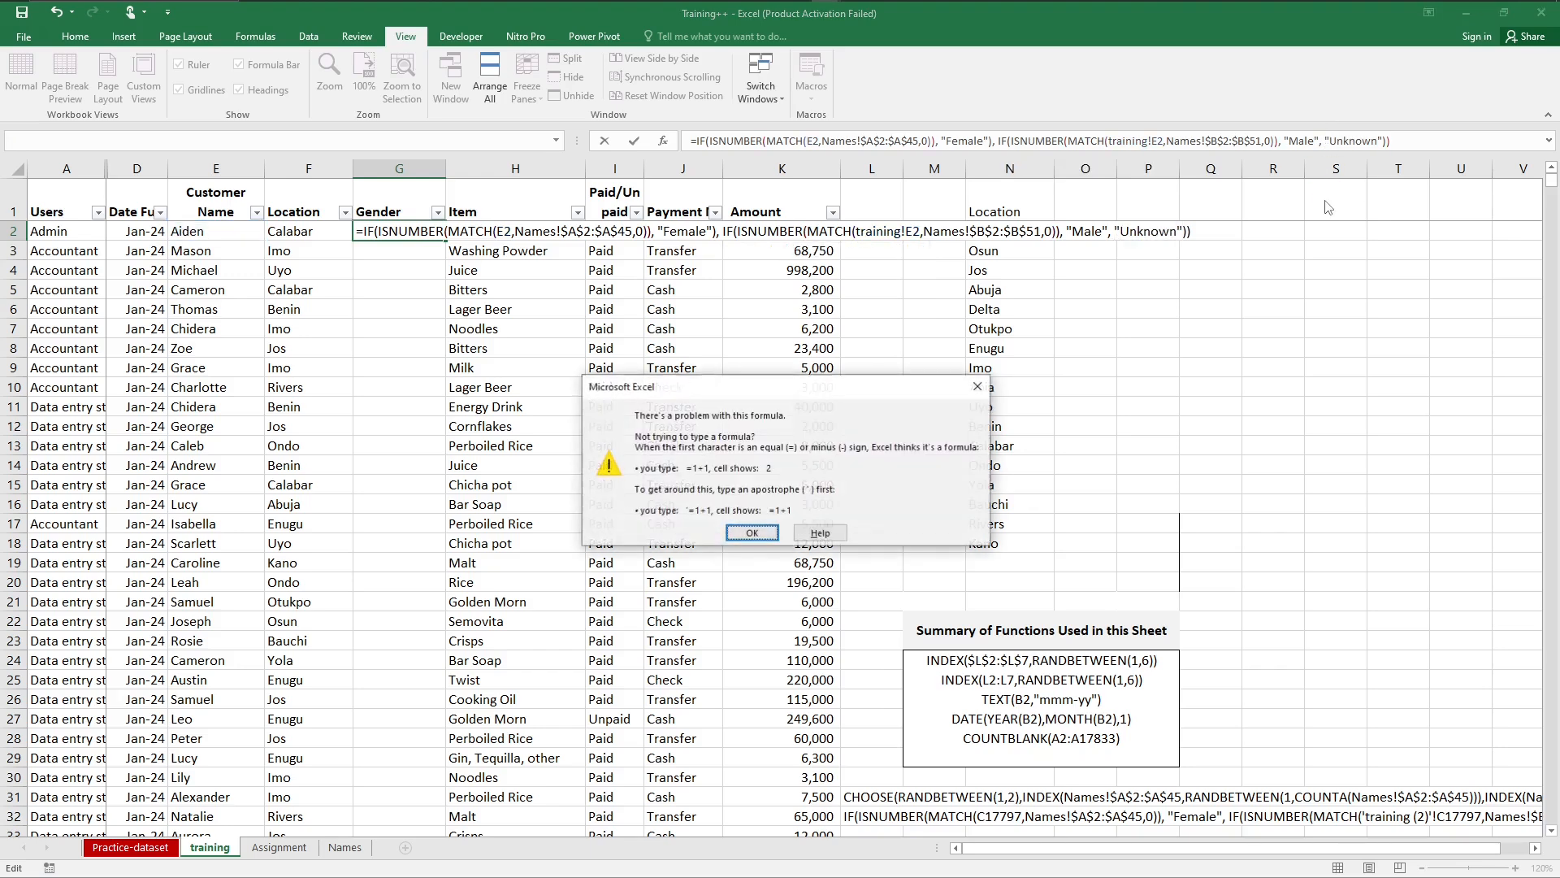
key(Return)
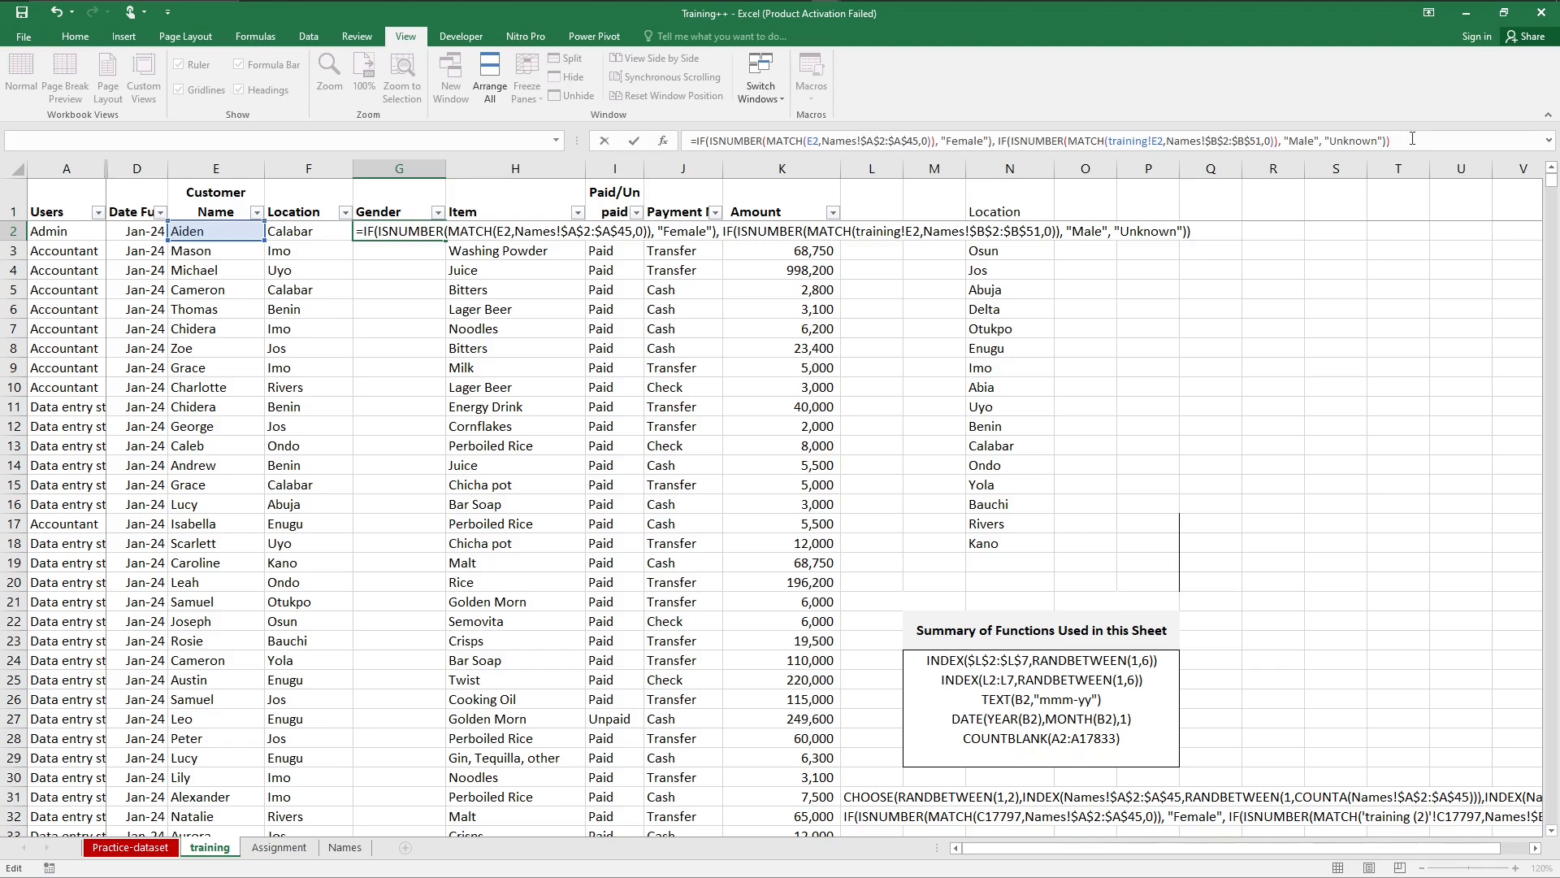
Step: Try the Gender formula in G2 with one closing parenthesis removed from its end
key(BackSpace)
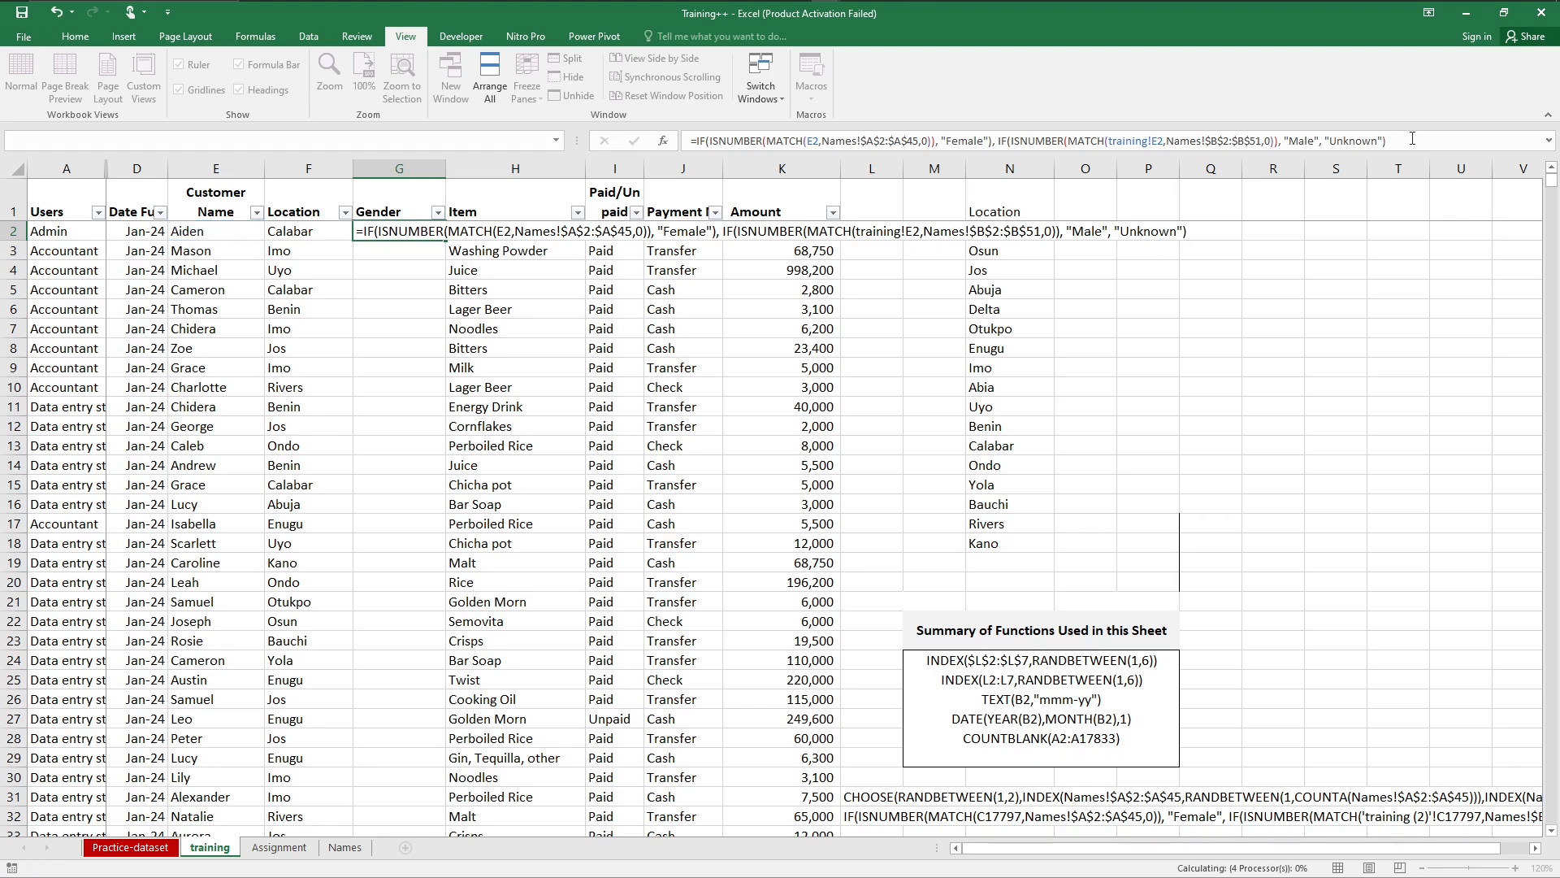
key(Return)
key(Up)
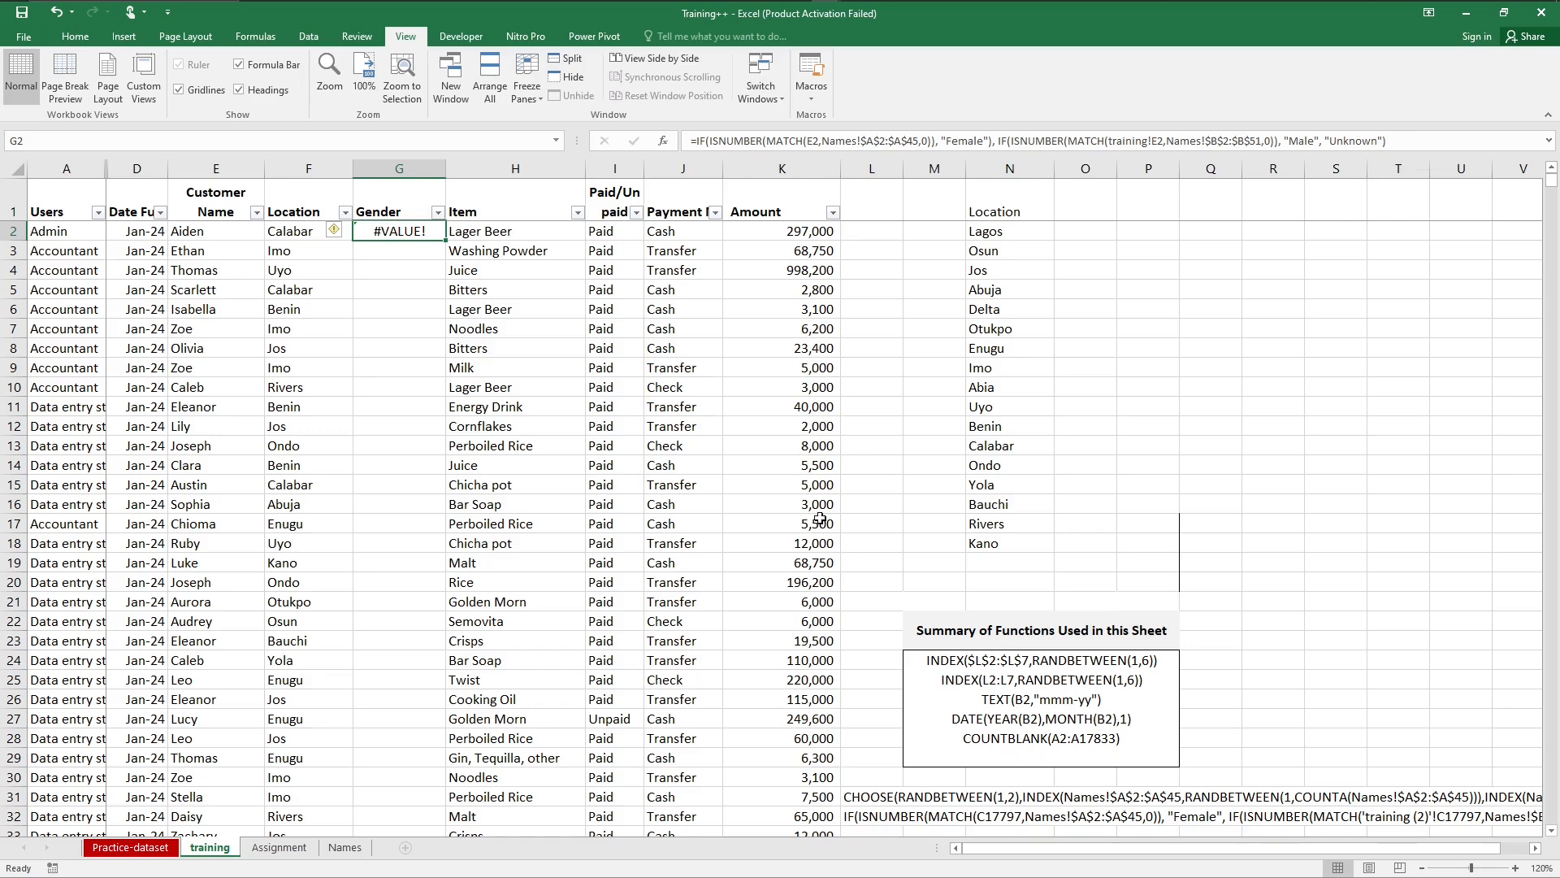
Step: Compare the Gender formula in G2 with the full reference formula written beside the data in row 32
key(F2)
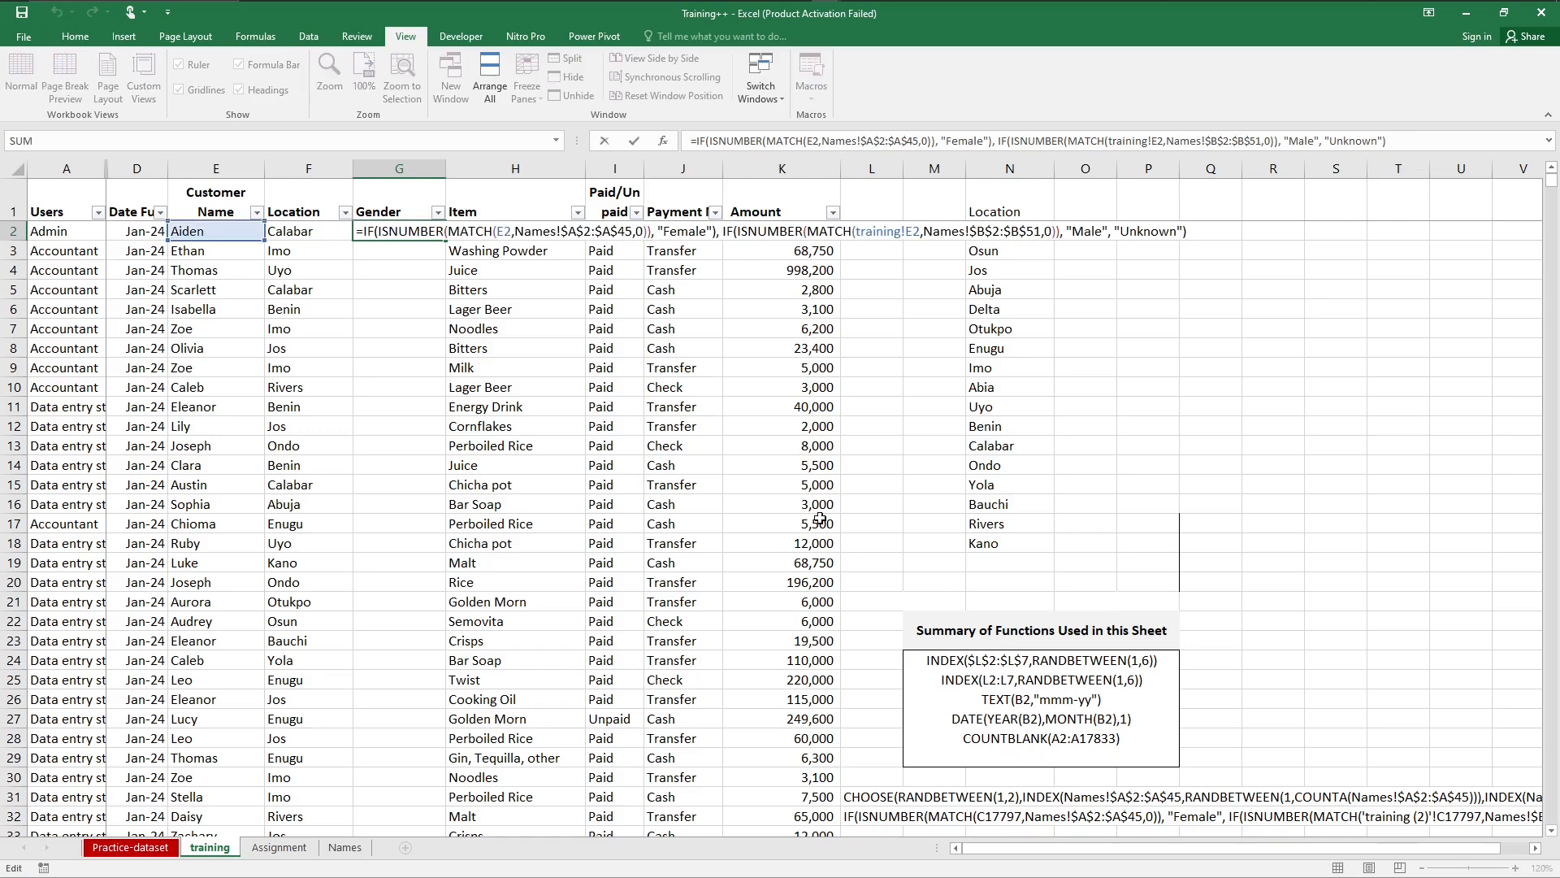
drag(1019, 849, 1106, 862)
click(1535, 848)
click(1535, 848)
click(1535, 848)
click(1535, 849)
click(1535, 848)
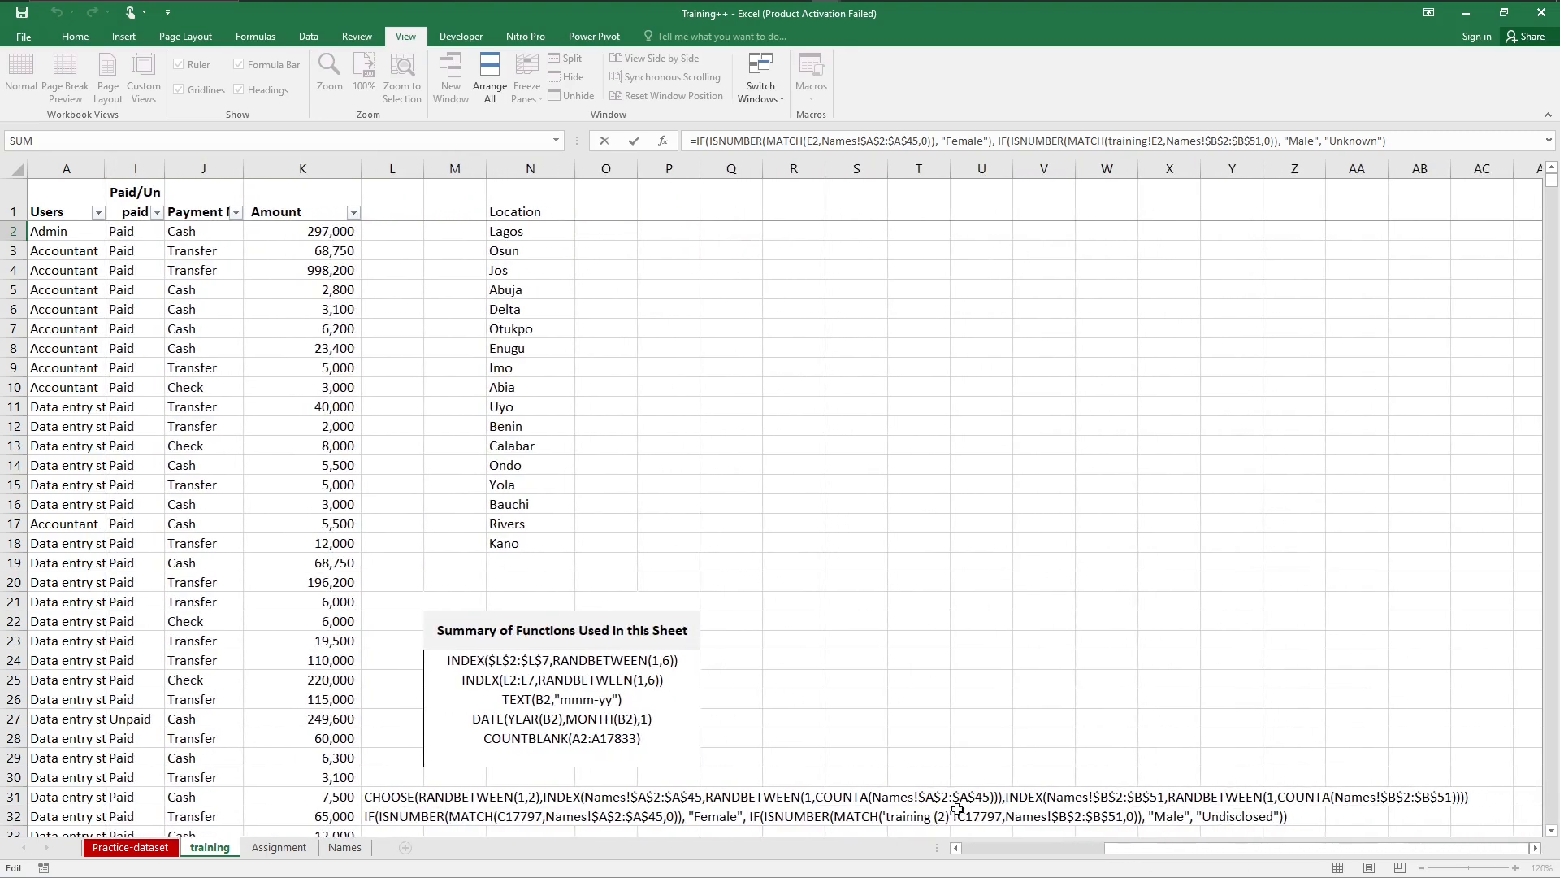
click(999, 849)
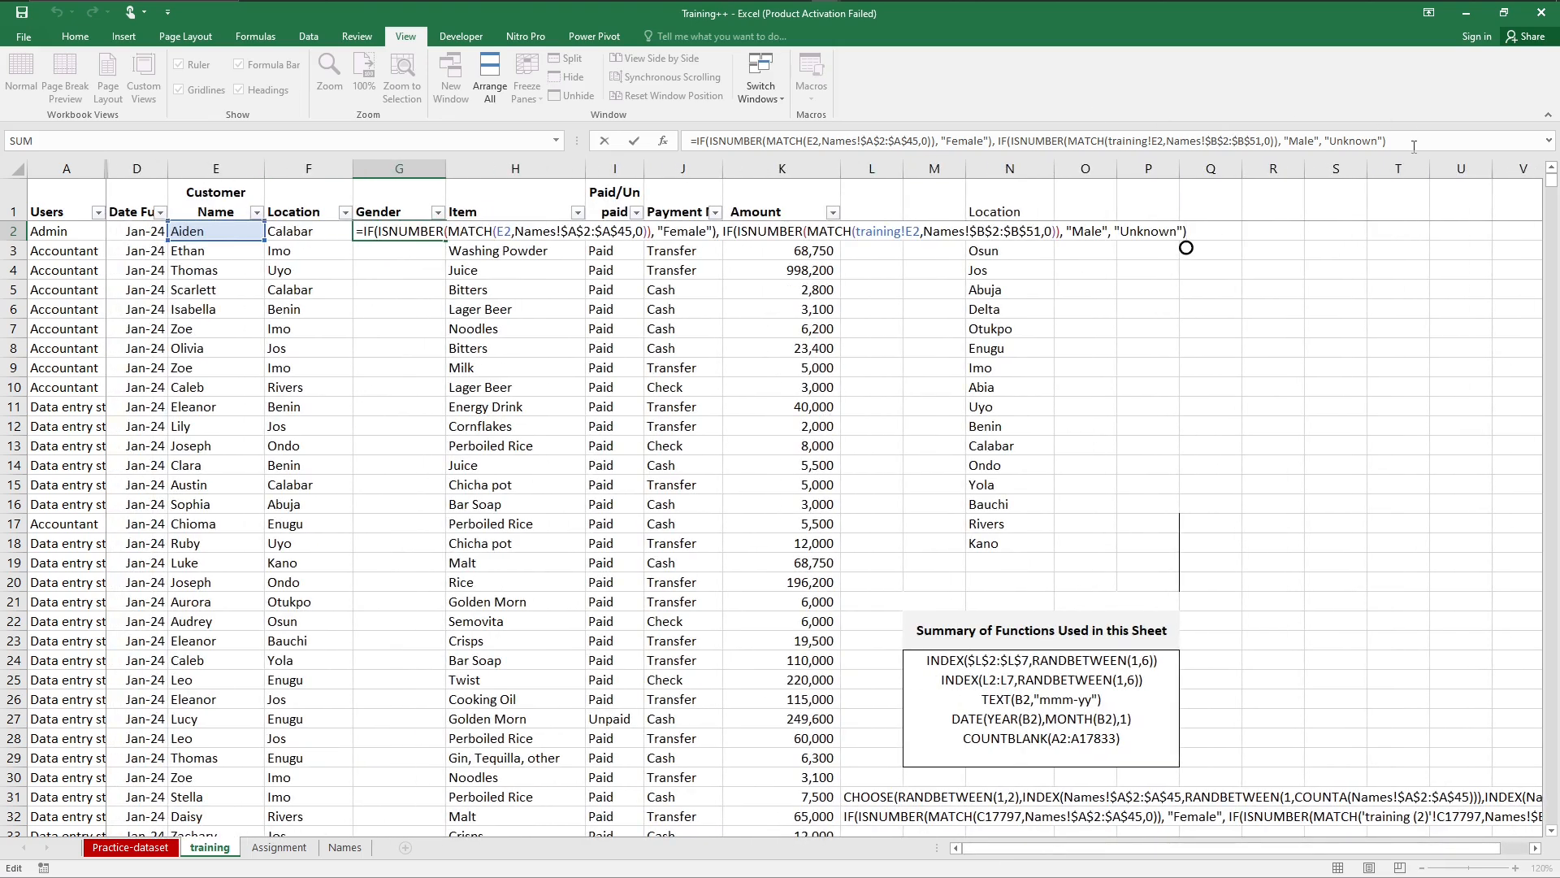
Step: Try ending the Gender formula in G2 with extra closing parentheses, and return it to a single one
click(1414, 144)
text())
key(Return)
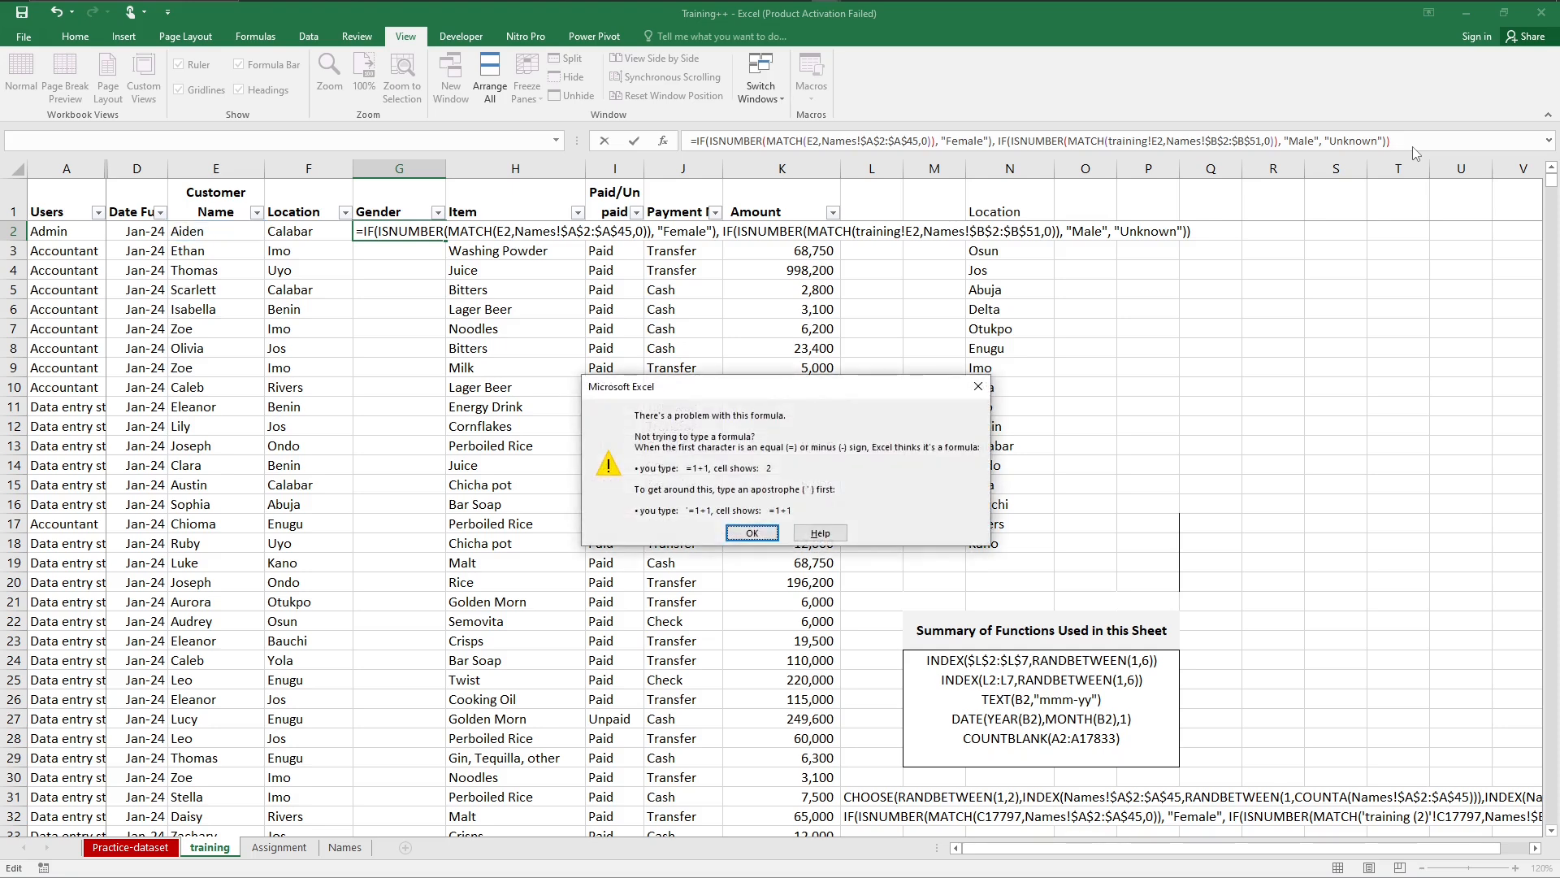
key(Return)
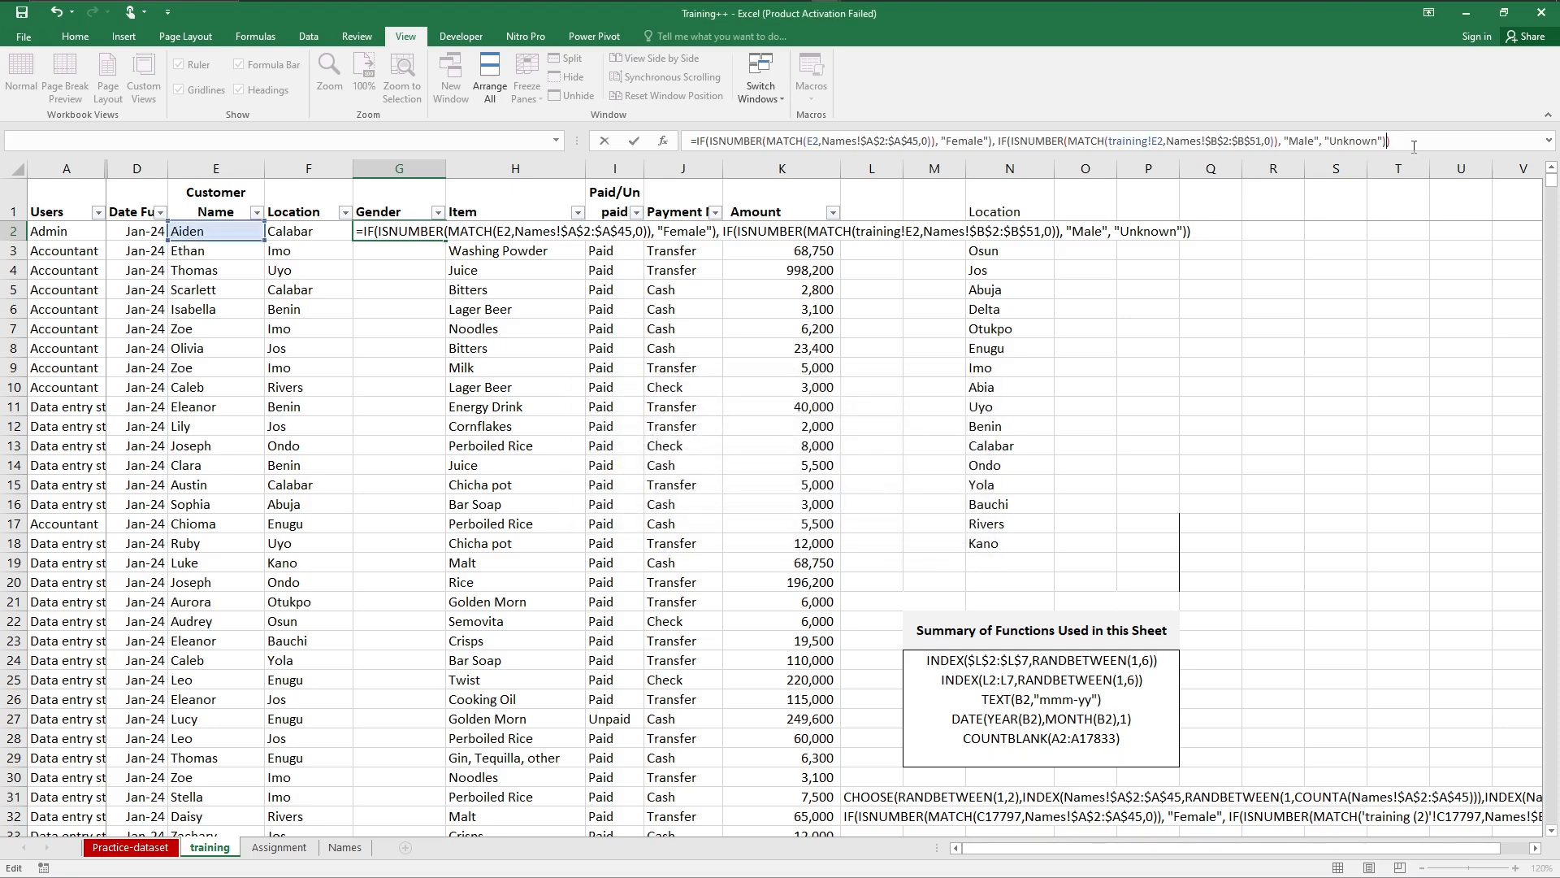
key(Return)
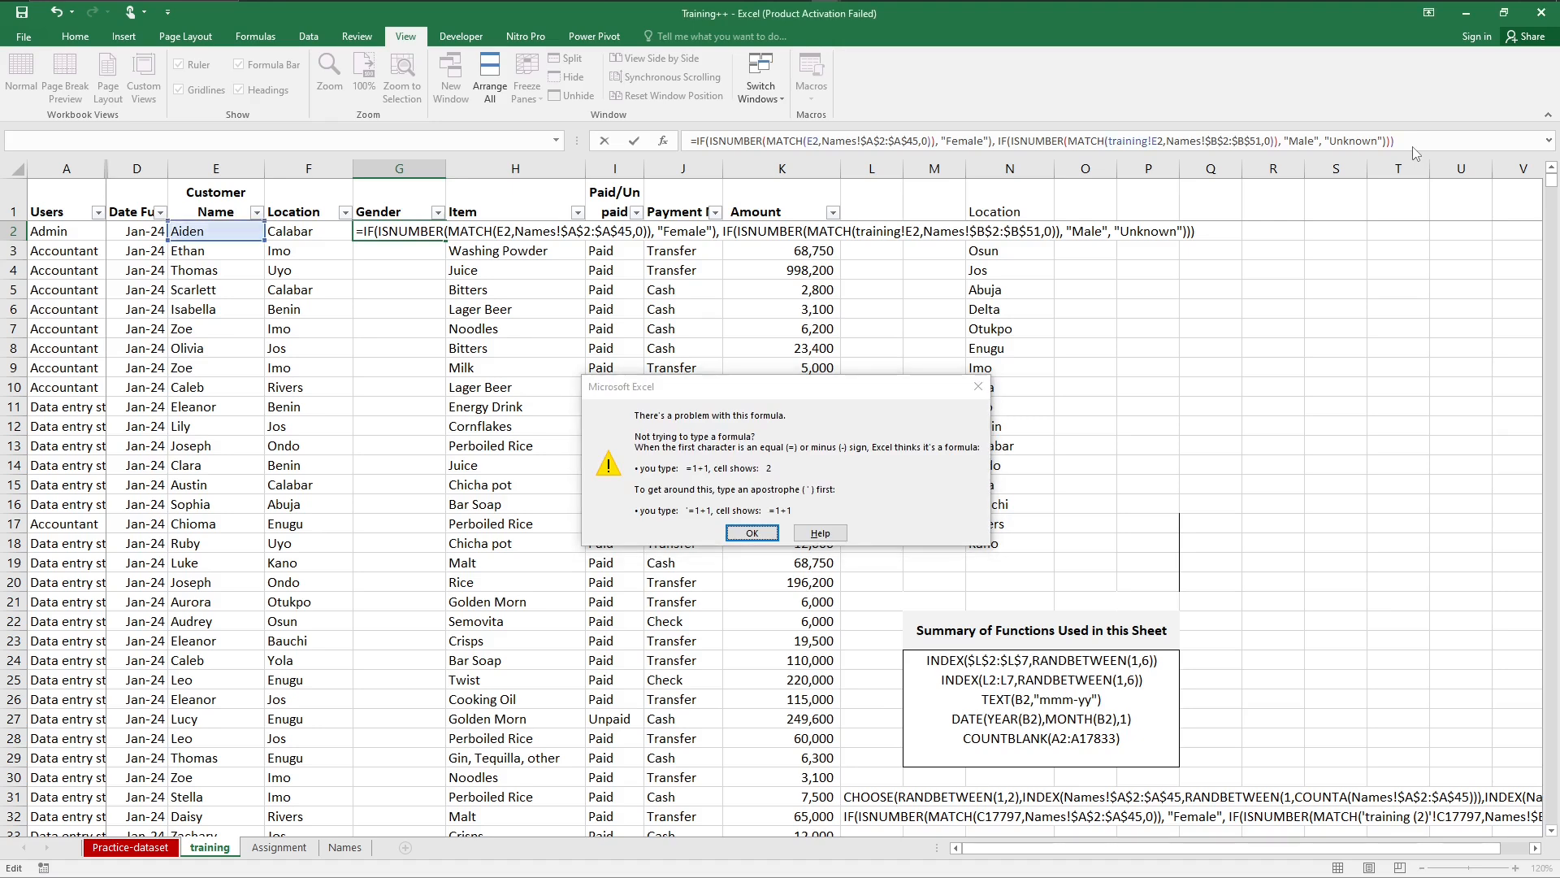
key(Return)
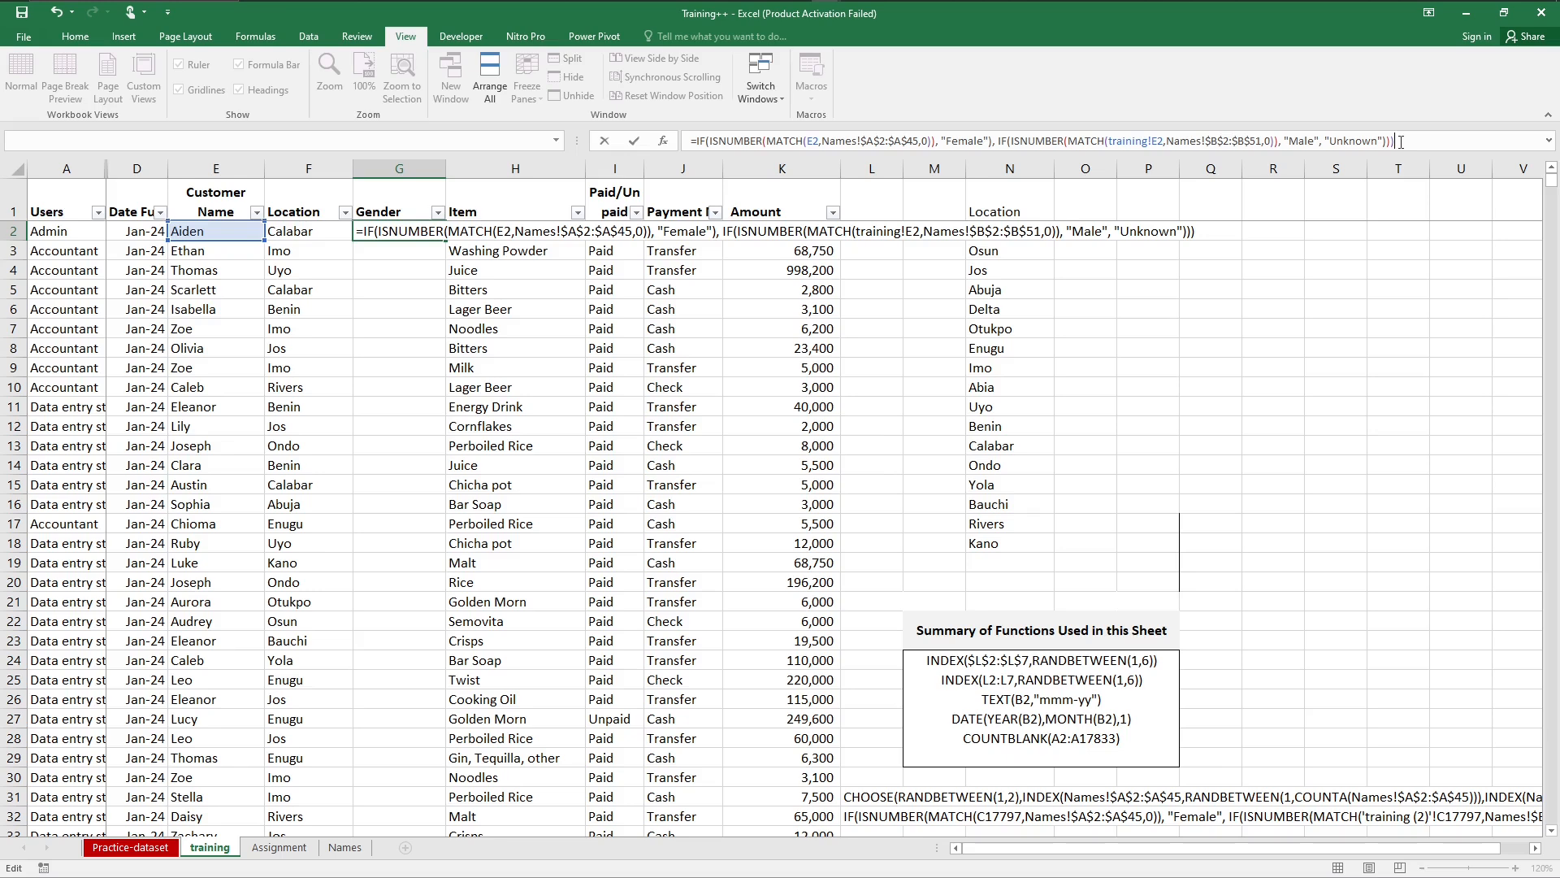
key(BackSpace)
key(Return)
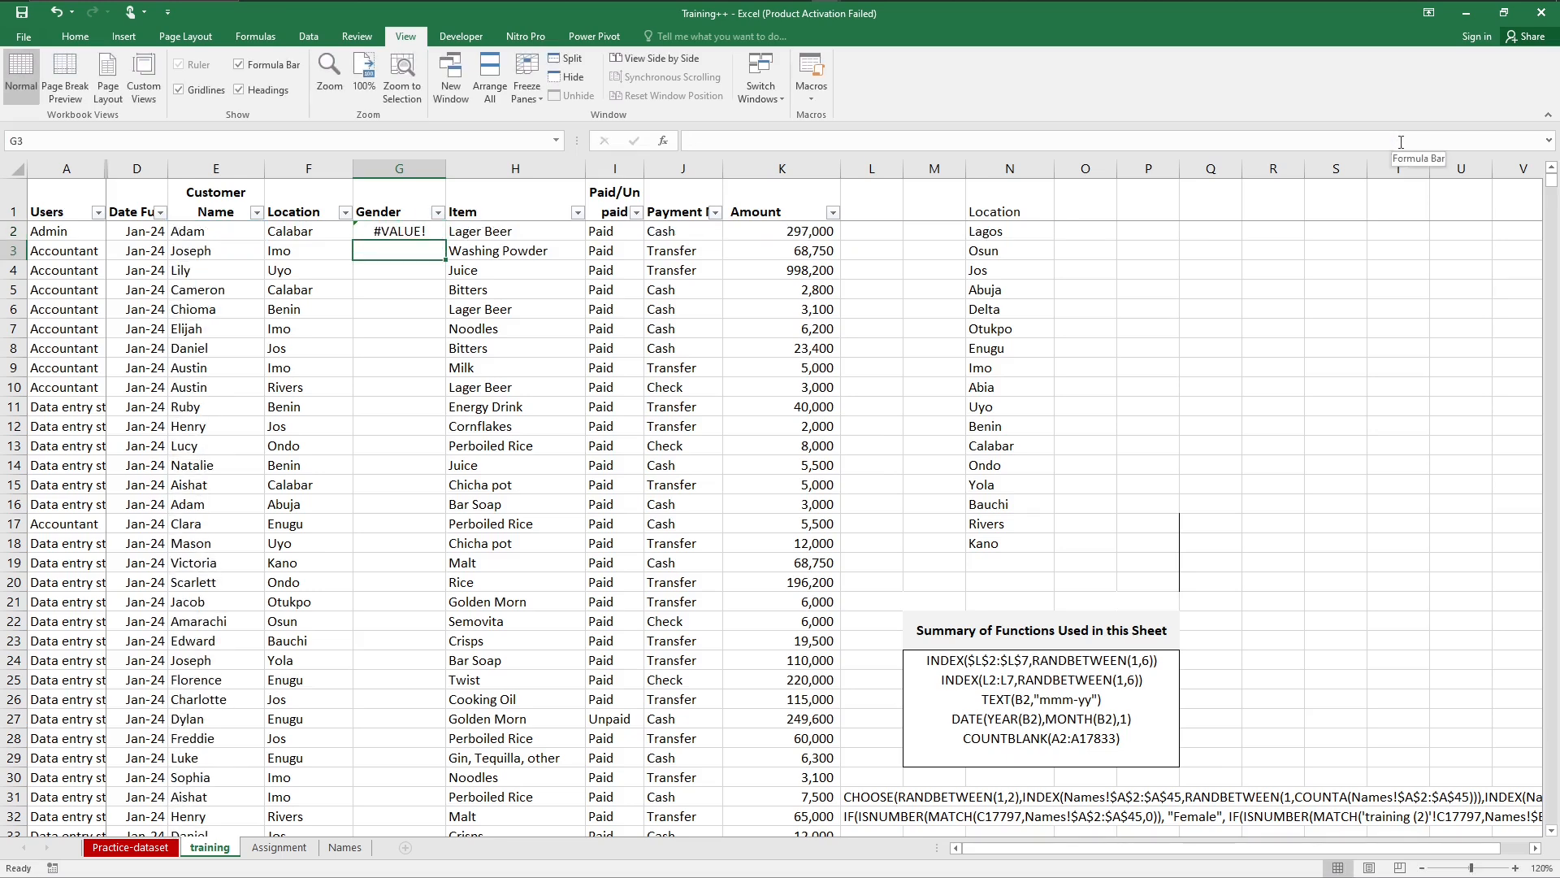
Step: Remove the closing parenthesis after "Female" in G2's formula, add one at the end to close both IFs, and enter the formula
key(Up)
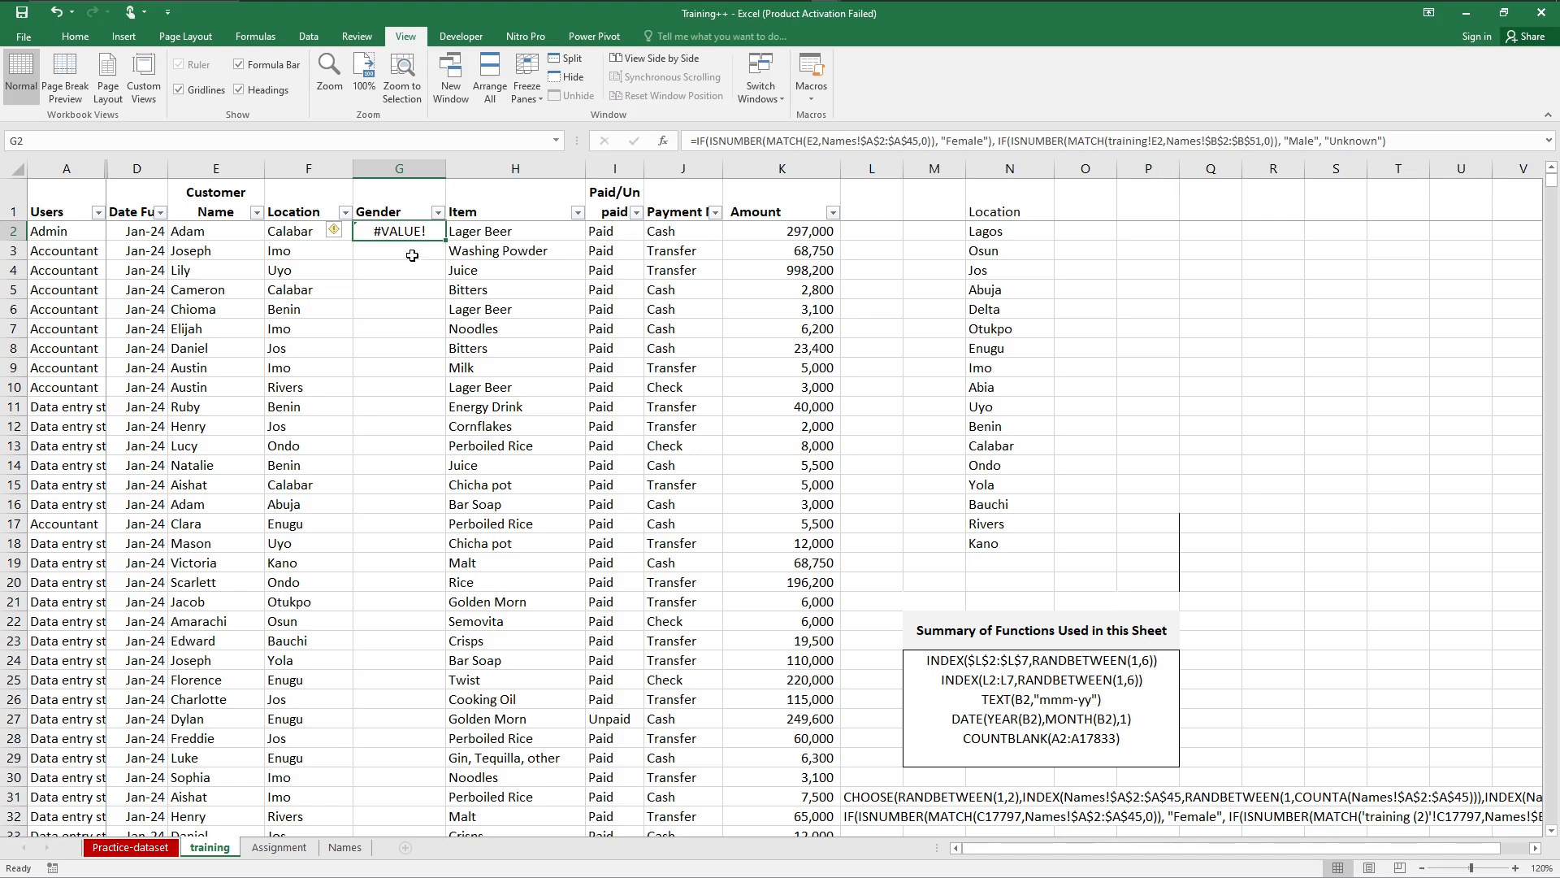
mouse_move(339, 236)
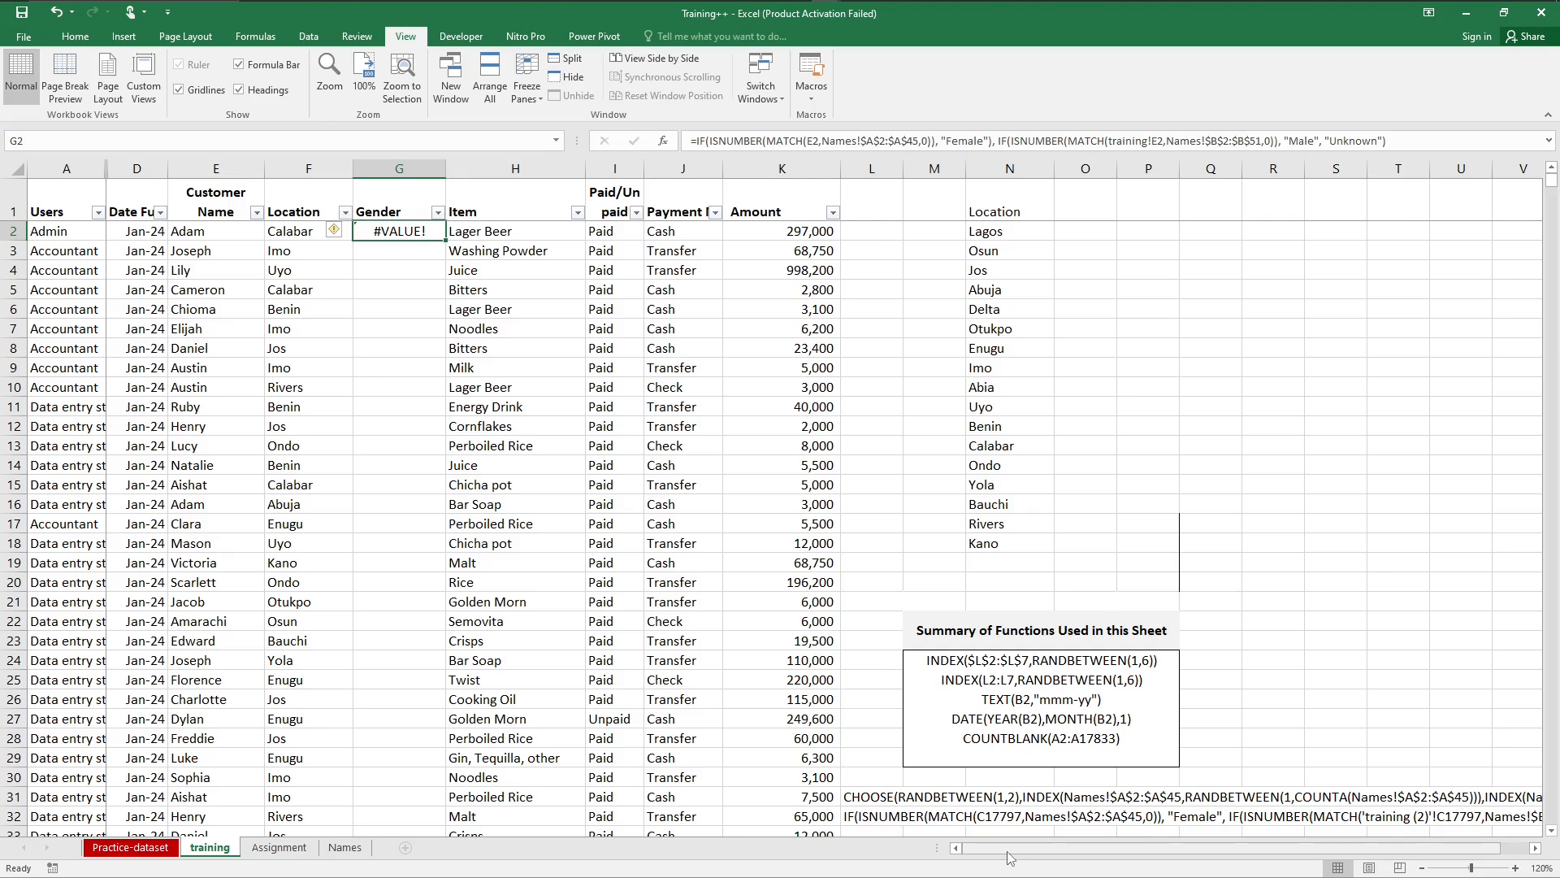
click(992, 140)
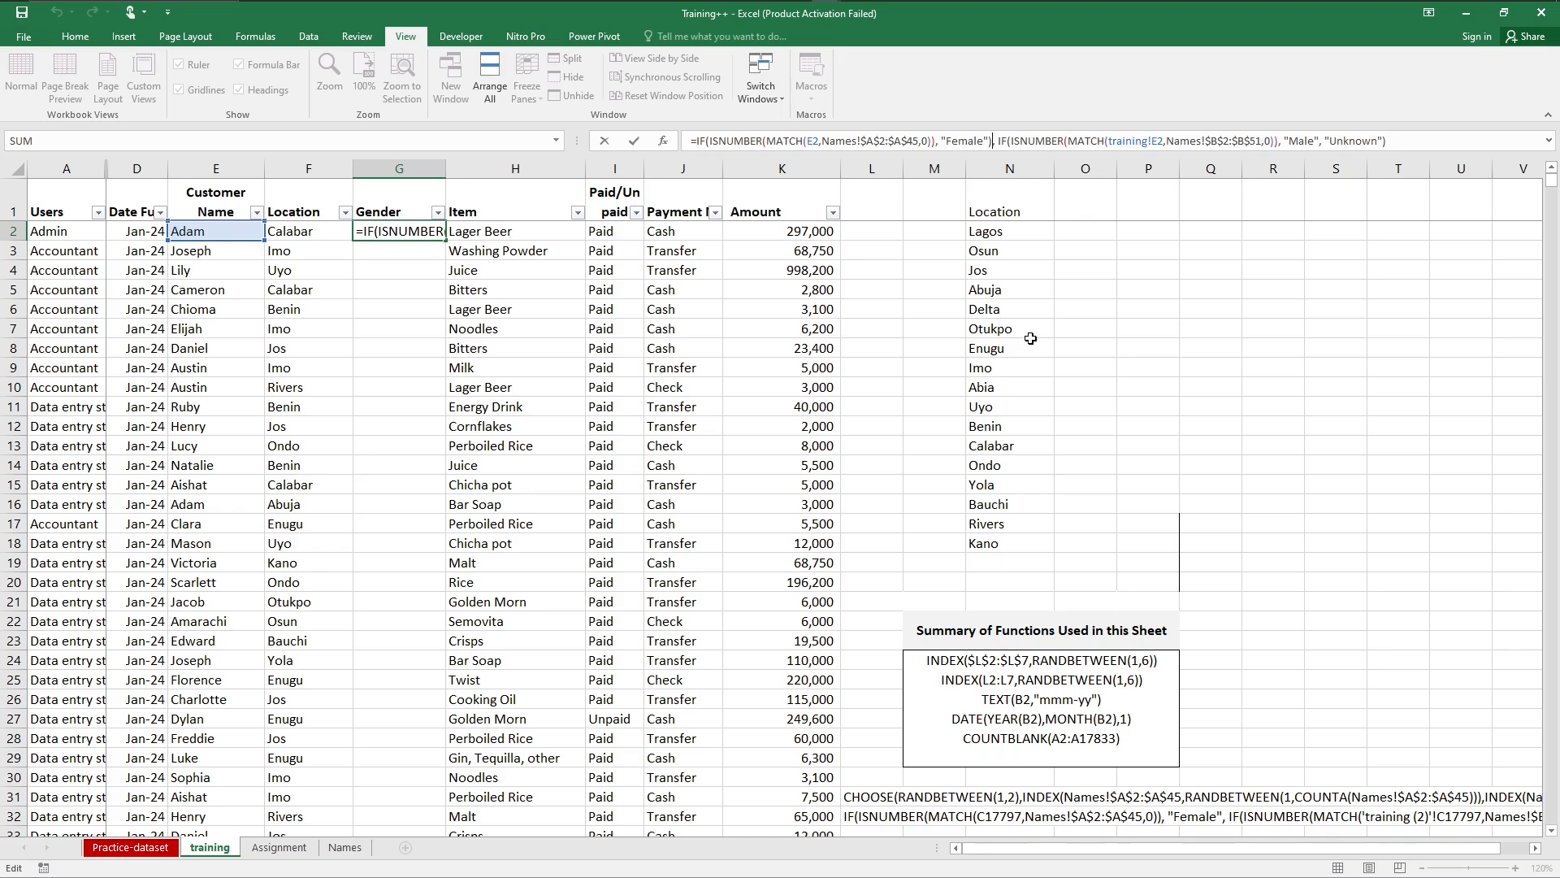
key(BackSpace)
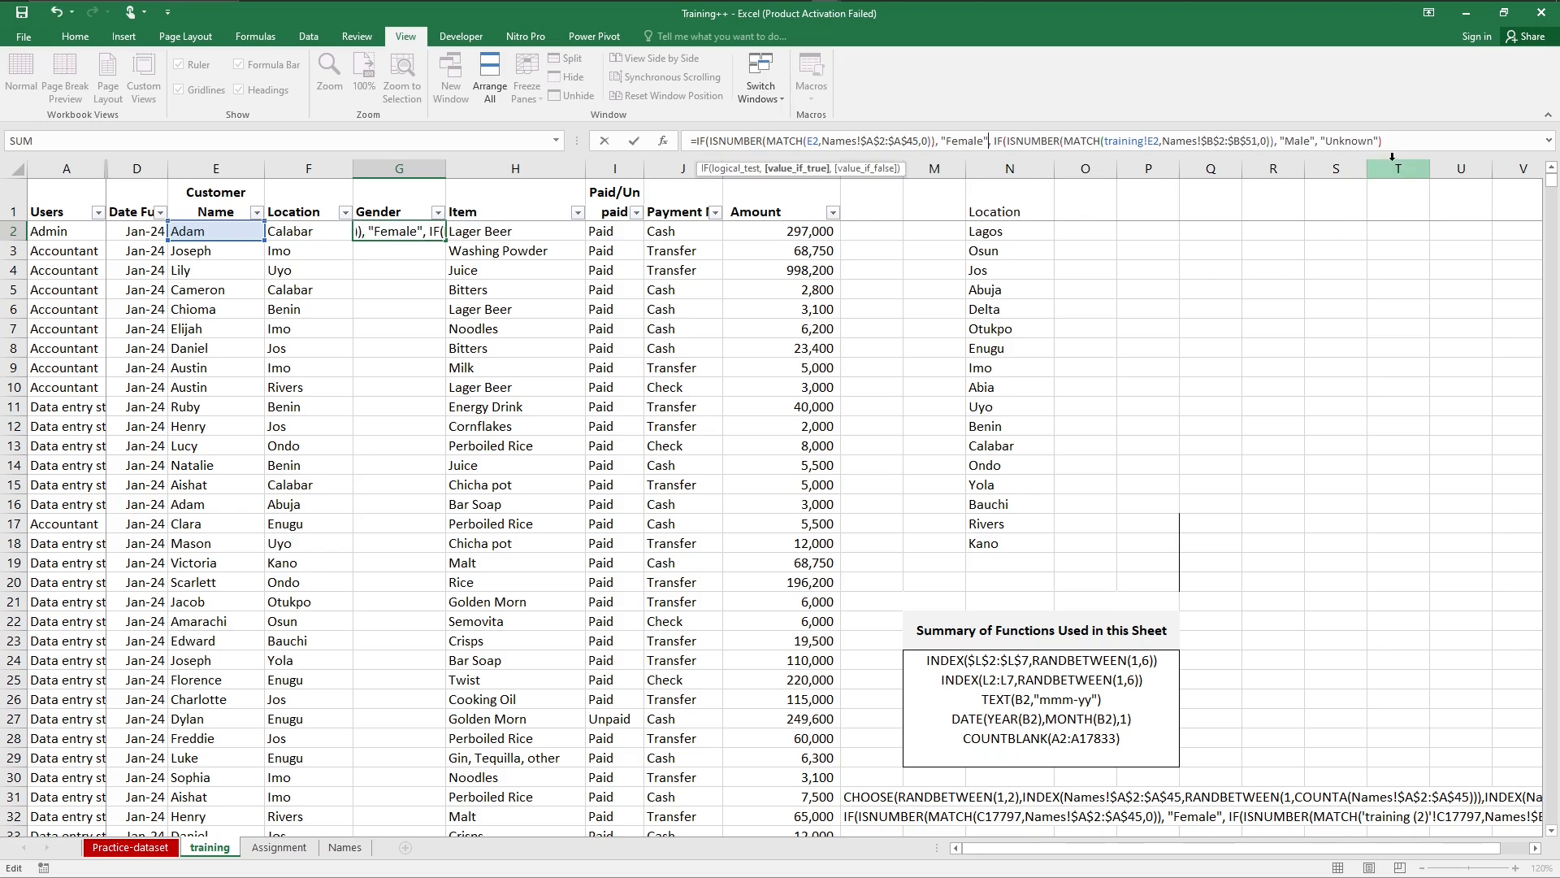
click(1402, 143)
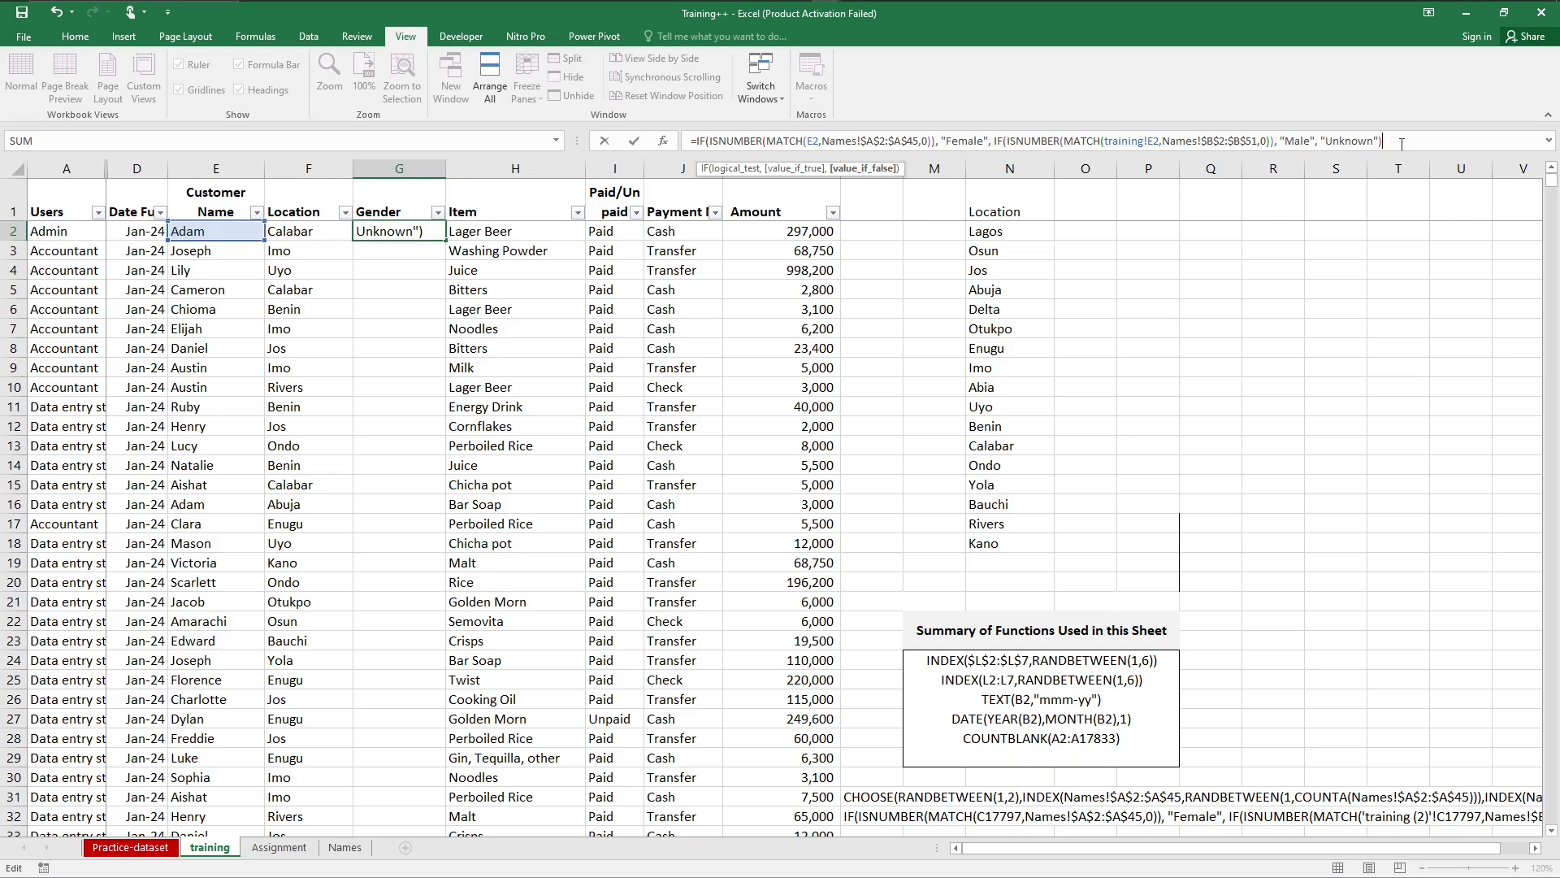
text())
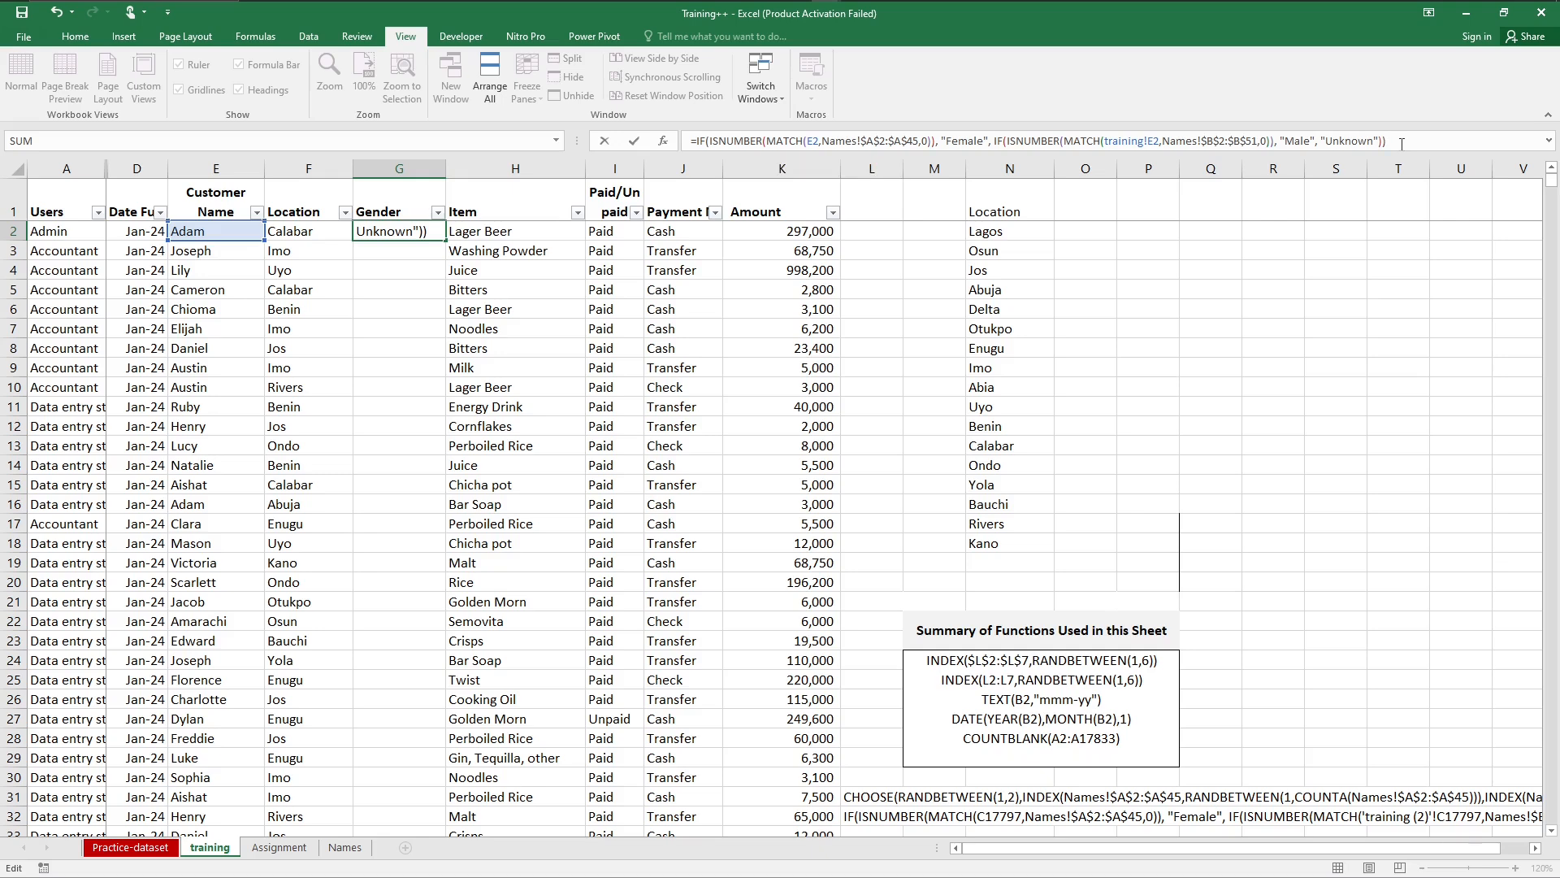
key(ctrl+Return)
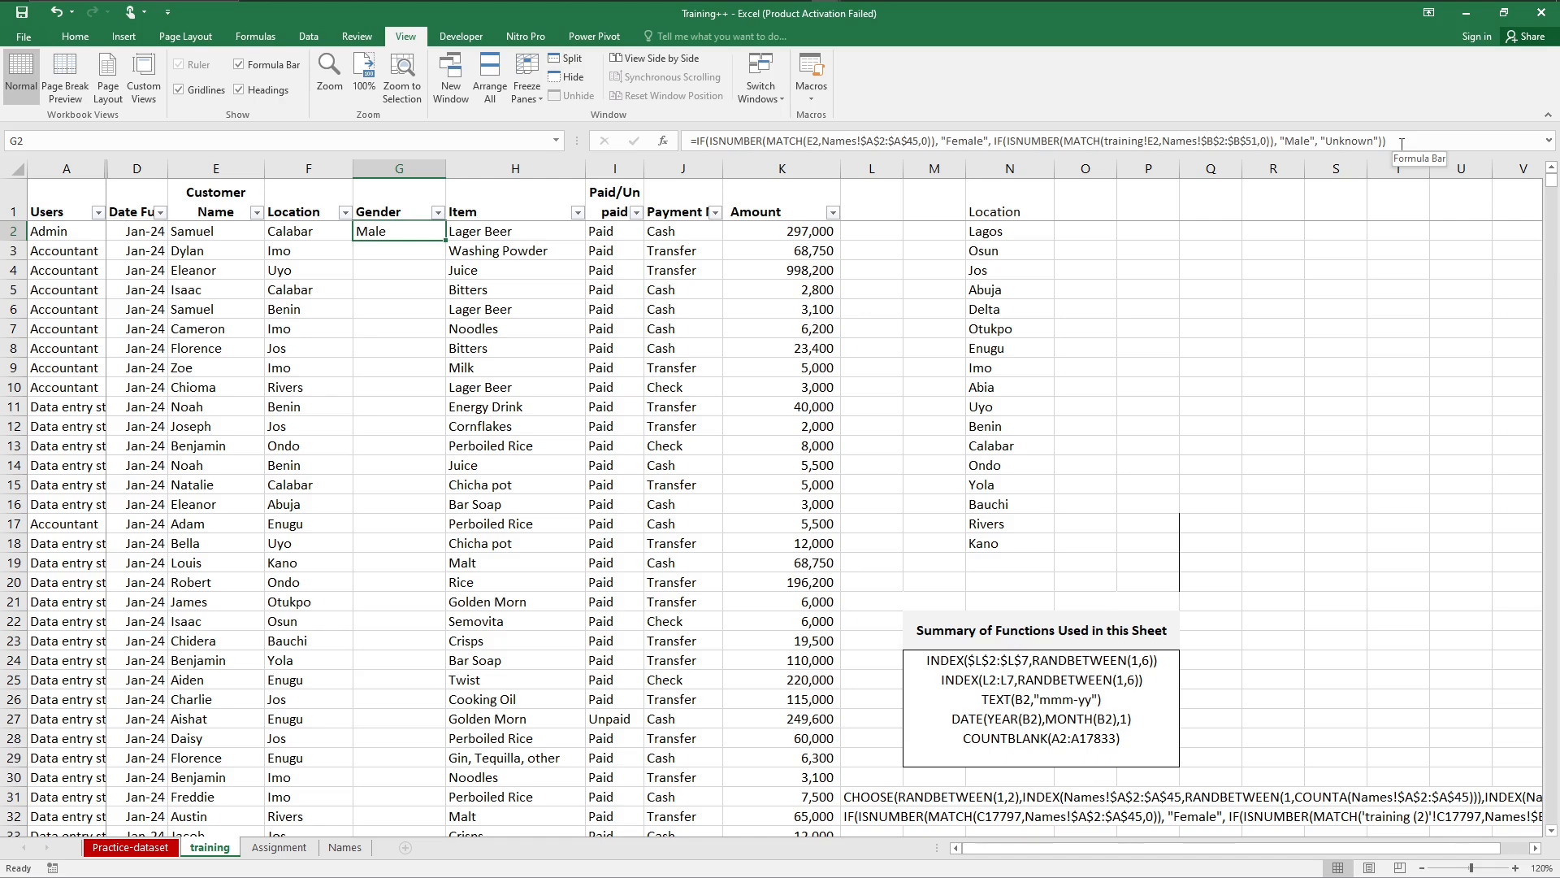
Step: Fill the Gender formula from G2 down the column to the end of the data
double_click(444, 241)
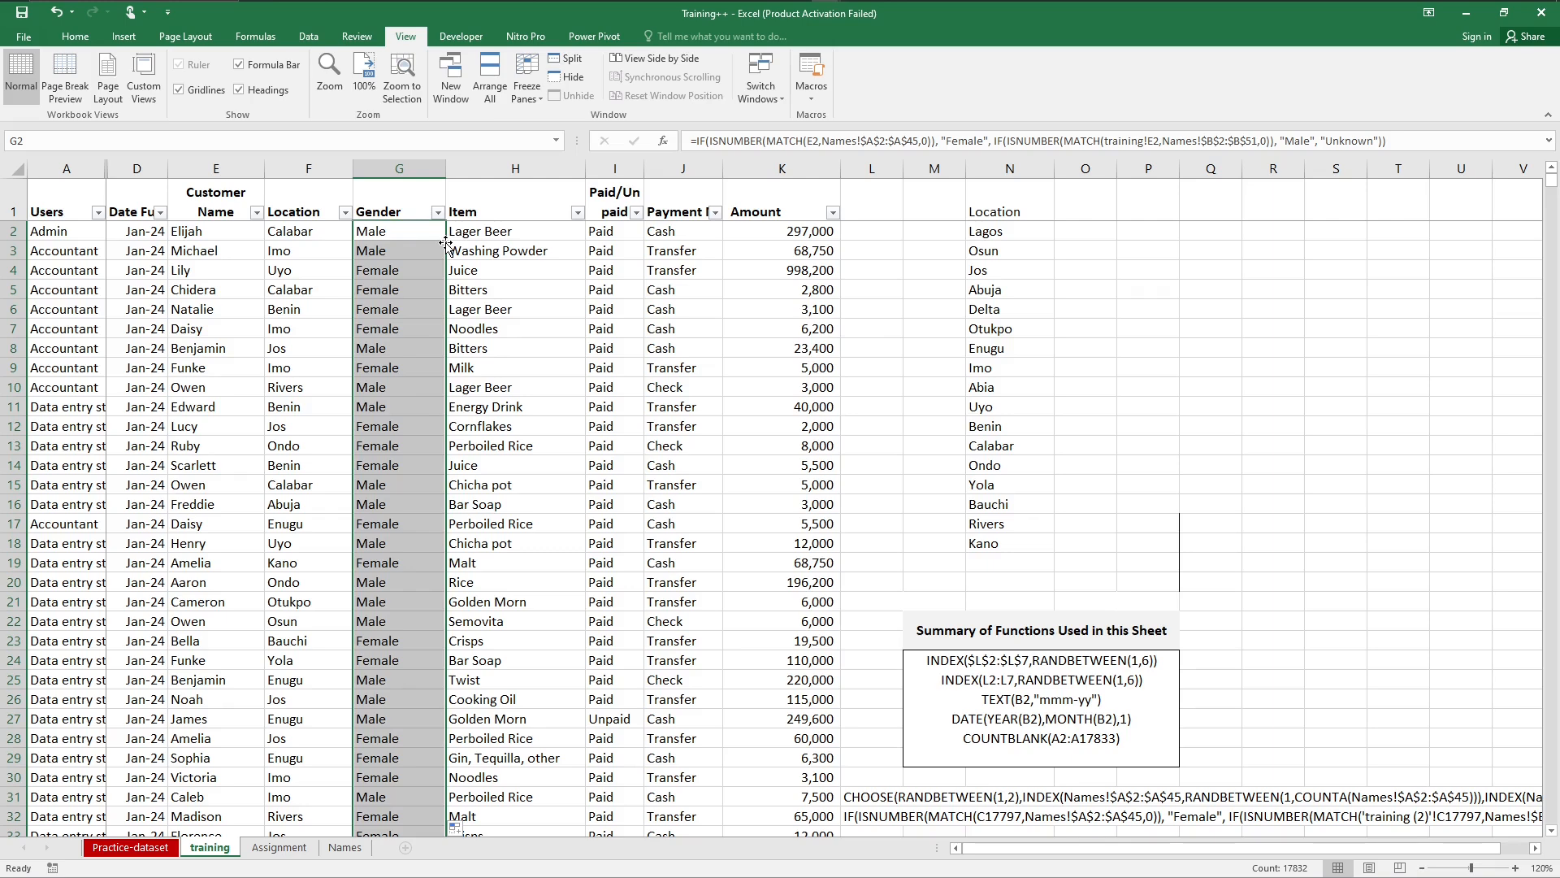
click(379, 284)
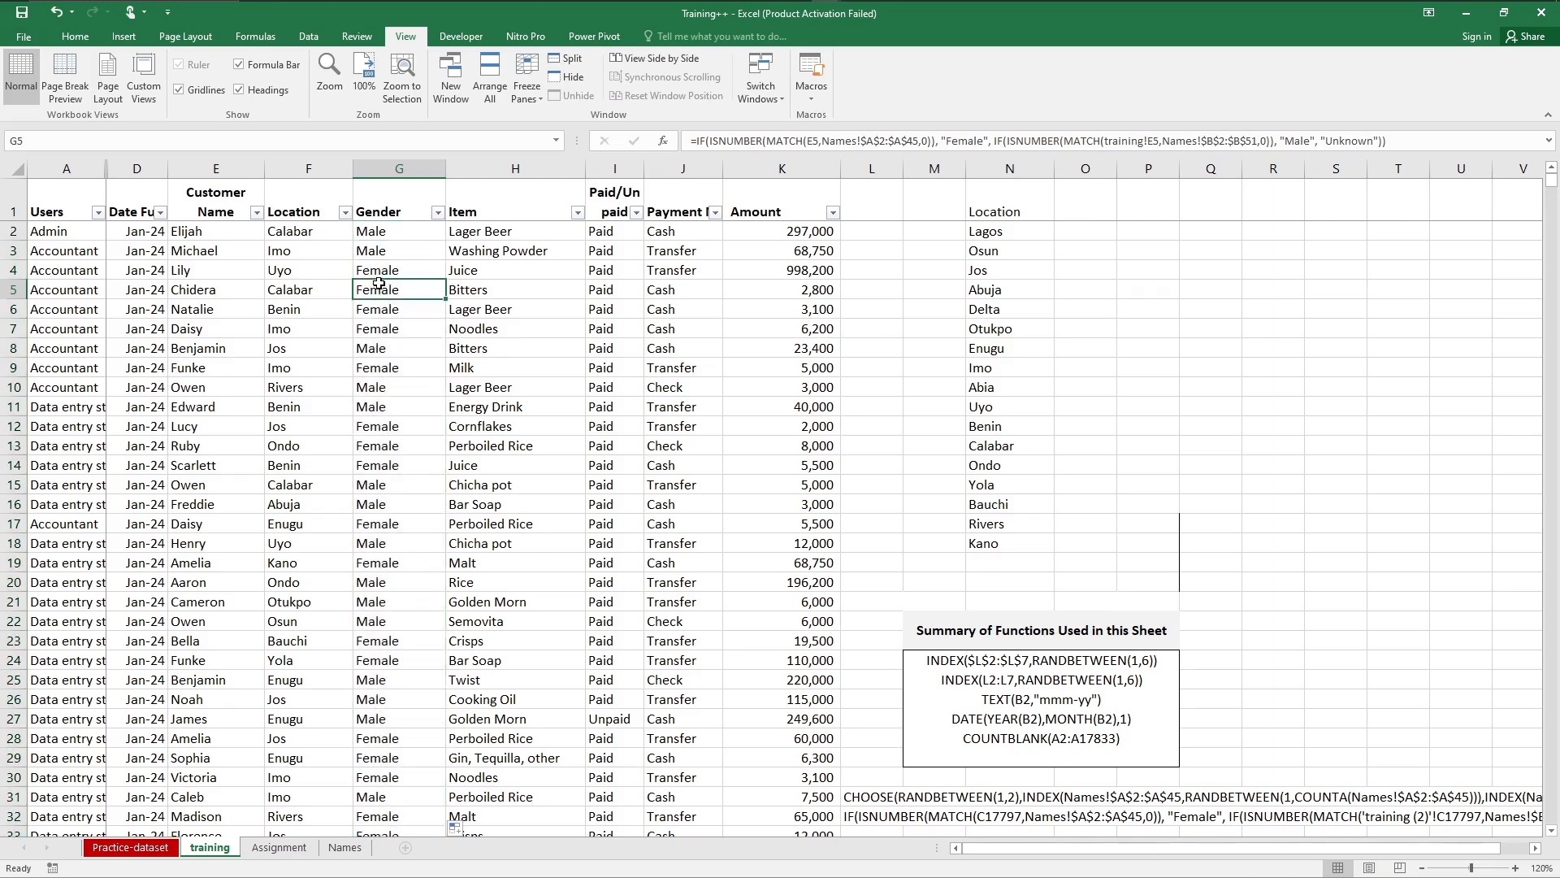
Step: Check the Gender column's distinct filter values and examine its filled rows down to the end of the data
click(438, 213)
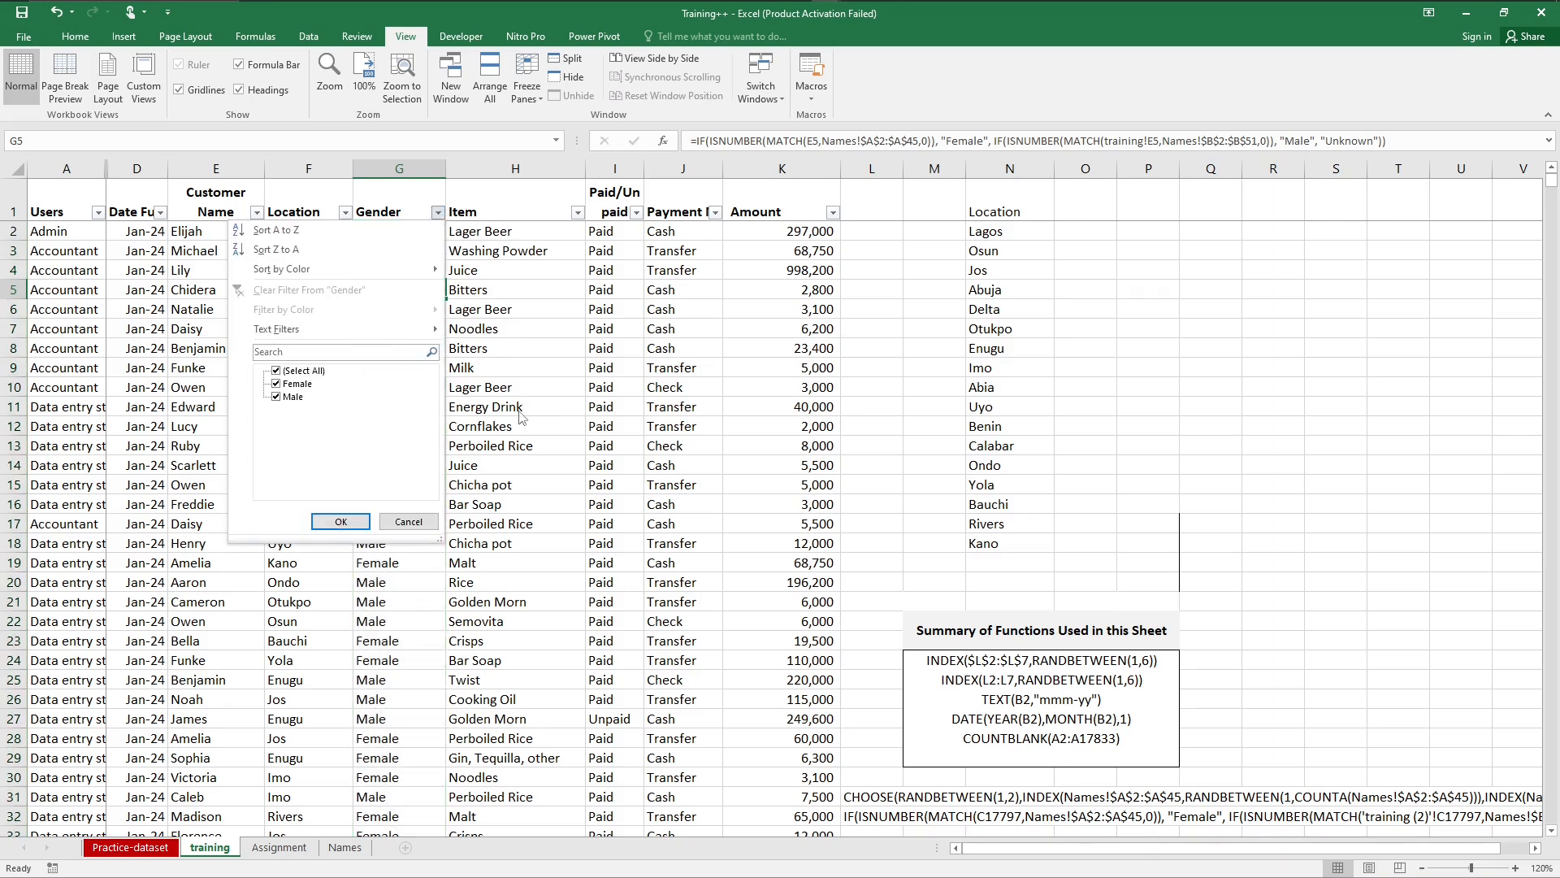
click(400, 593)
click(420, 426)
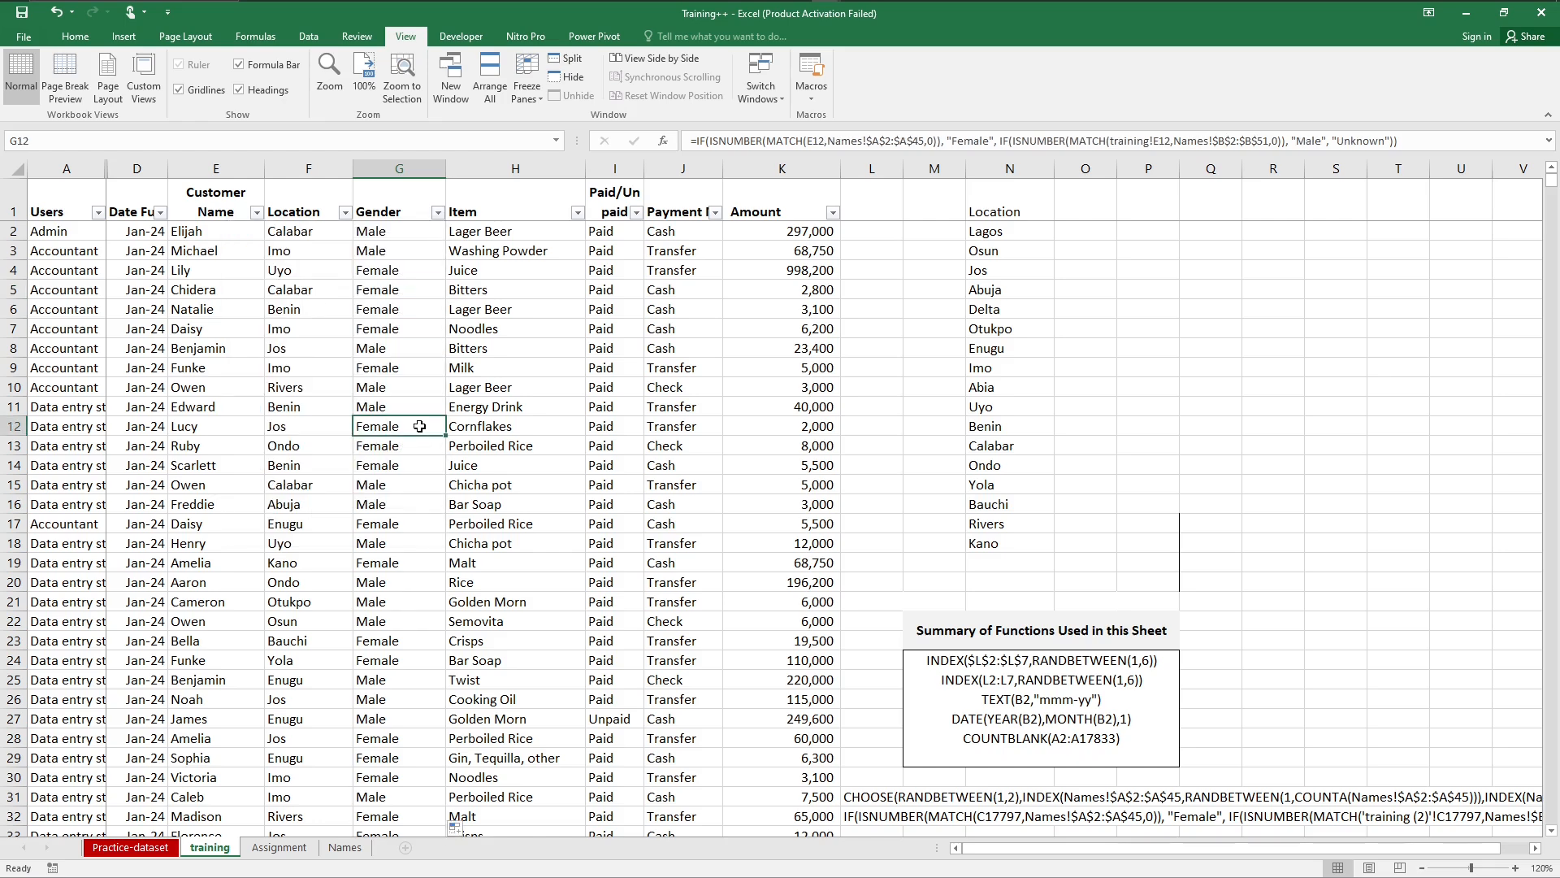
key(ctrl+shift+Down)
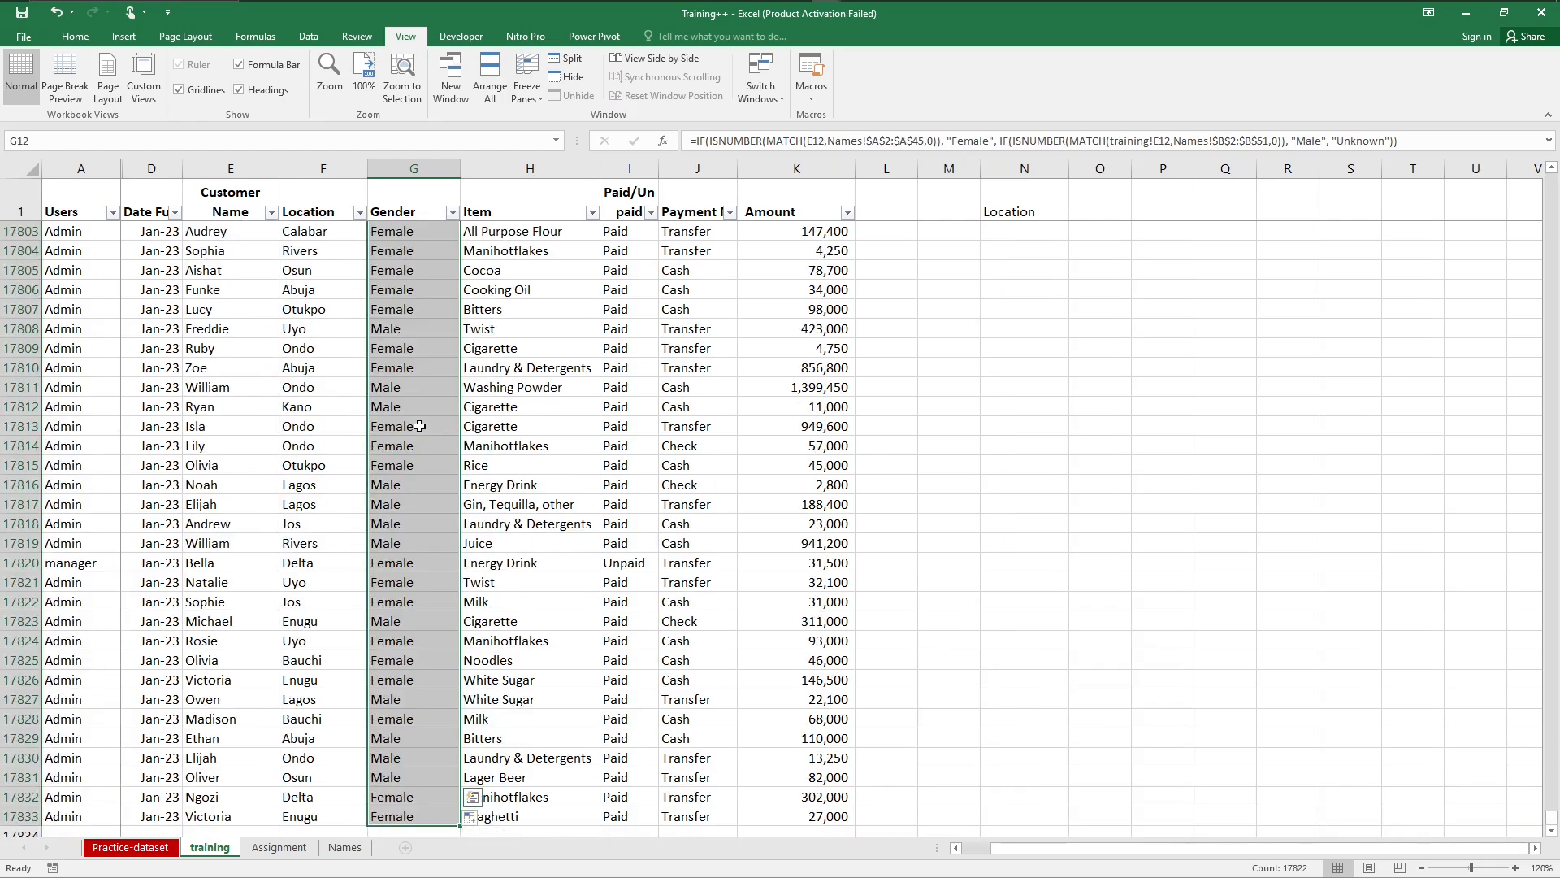
key(Up)
key(Up)
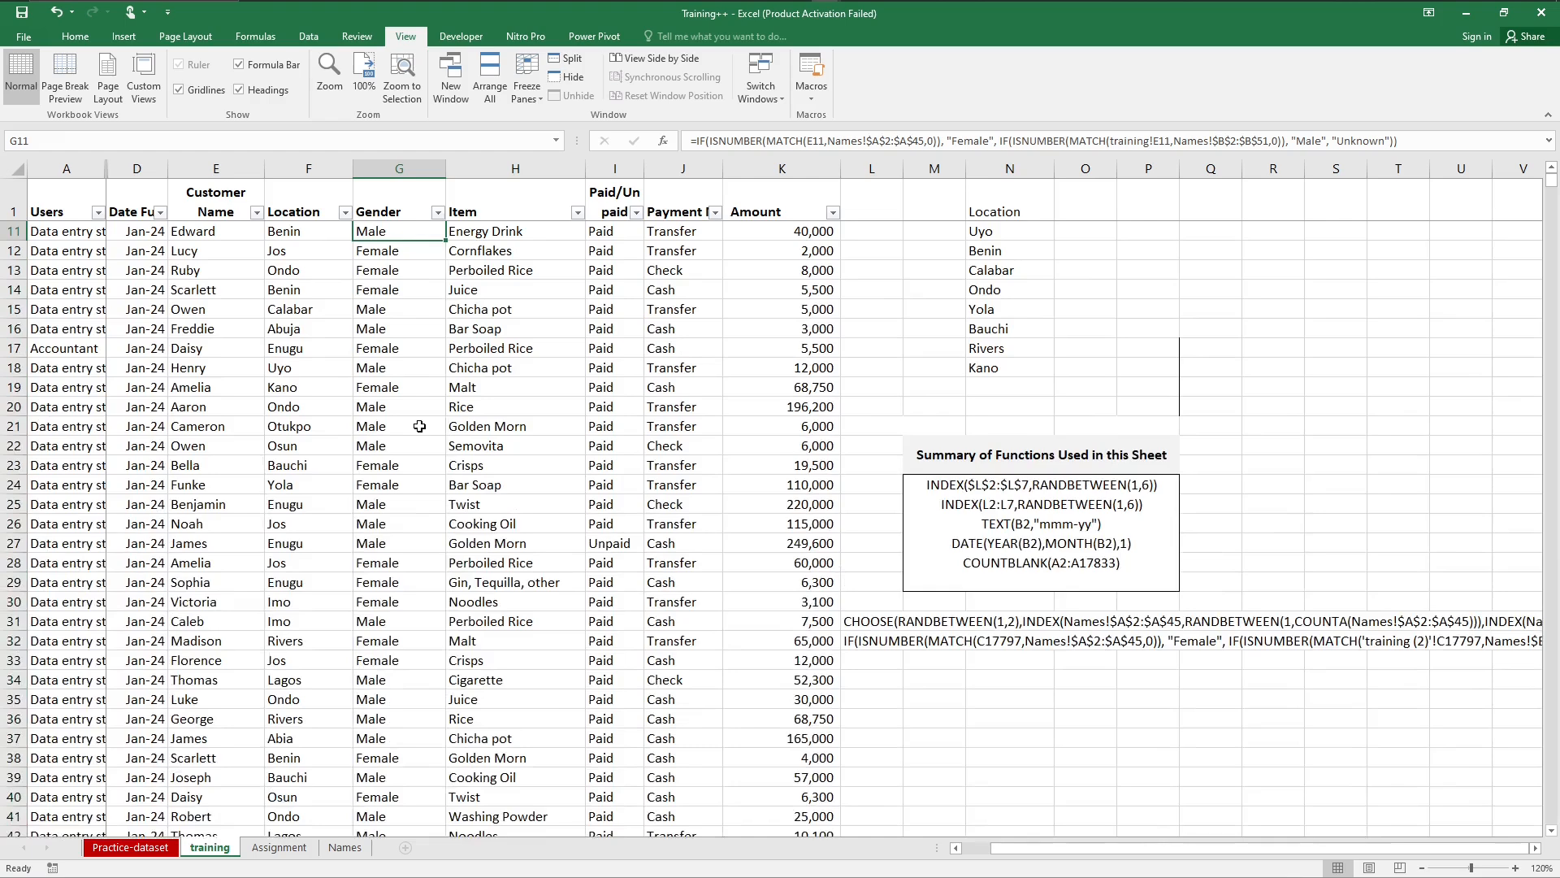
key(Down)
key(Up)
key(Up)
key(Up)
key(Up)
key(Up)
key(Up)
key(Up)
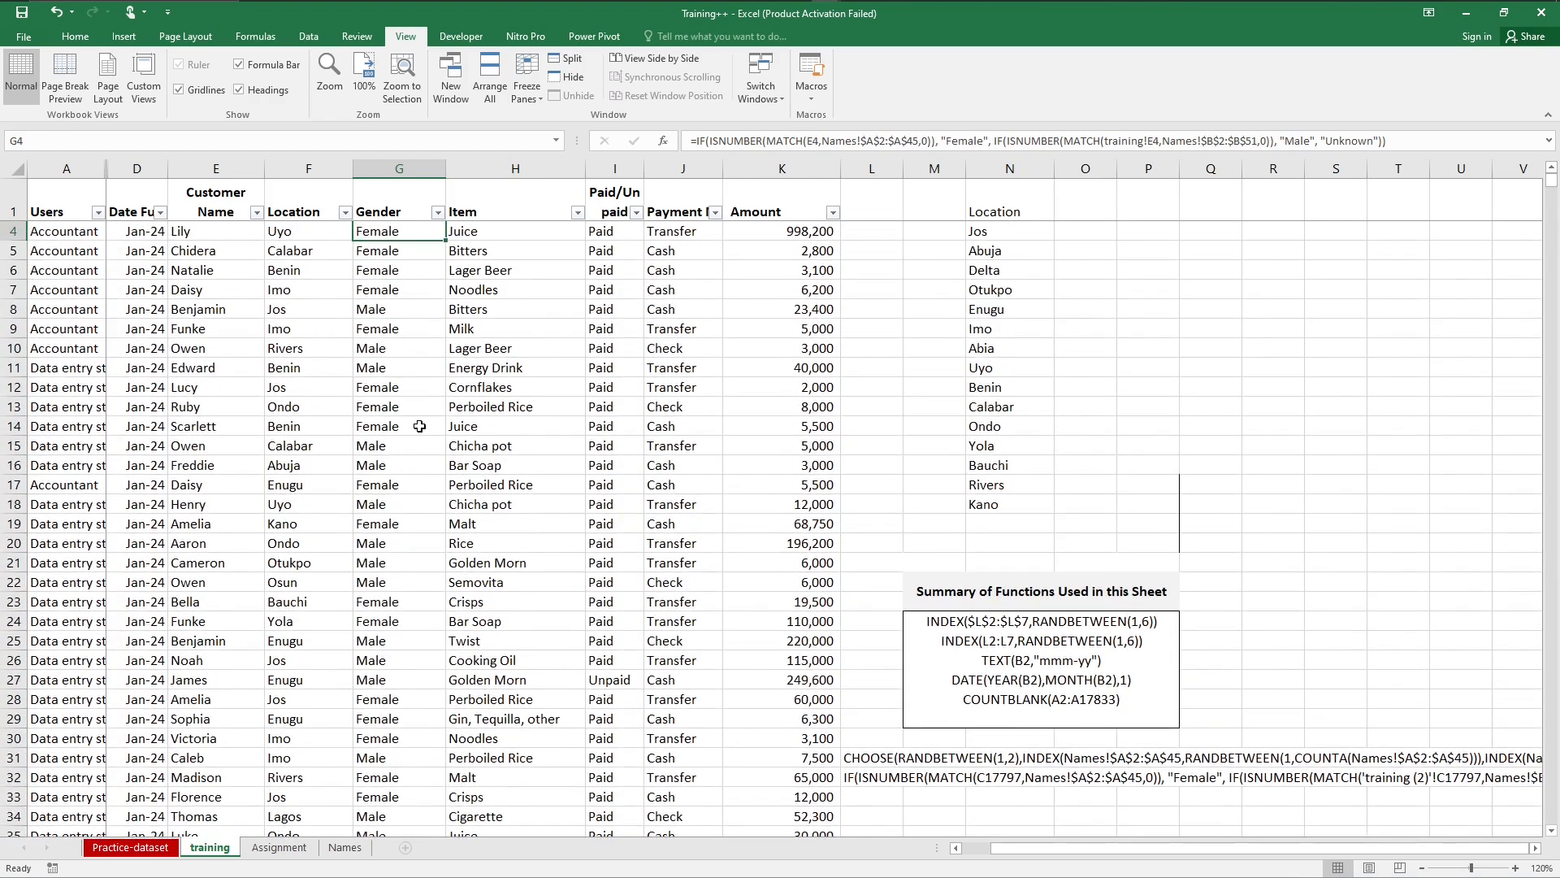
key(Up)
key(Up)
key(Up)
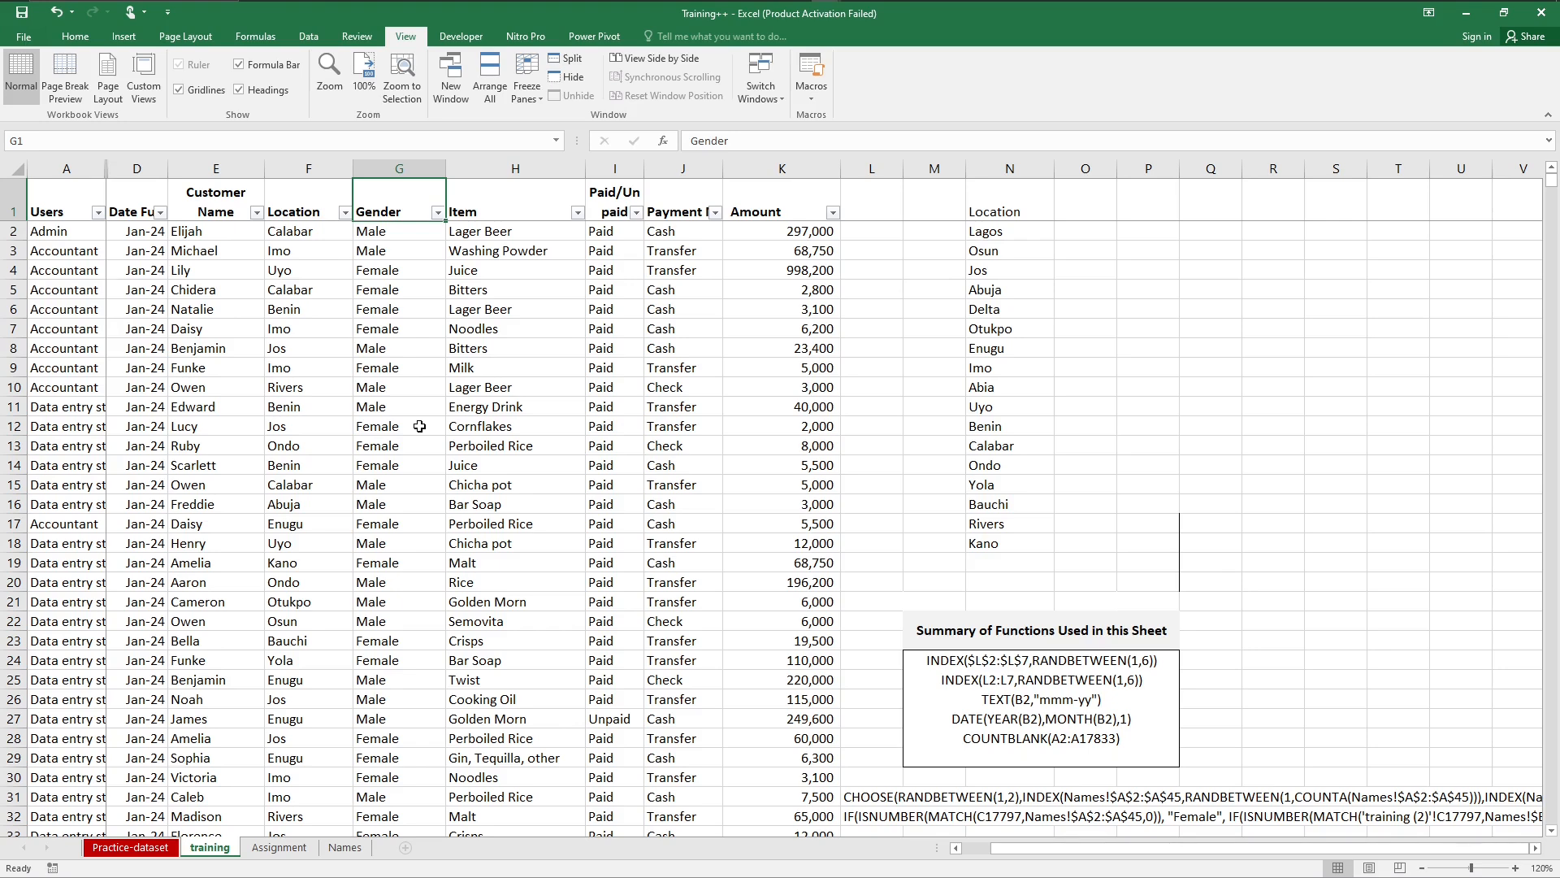
Step: Inspect the random-name formula in Customer Name cells E4 and E2 without changing it
click(216, 169)
click(216, 266)
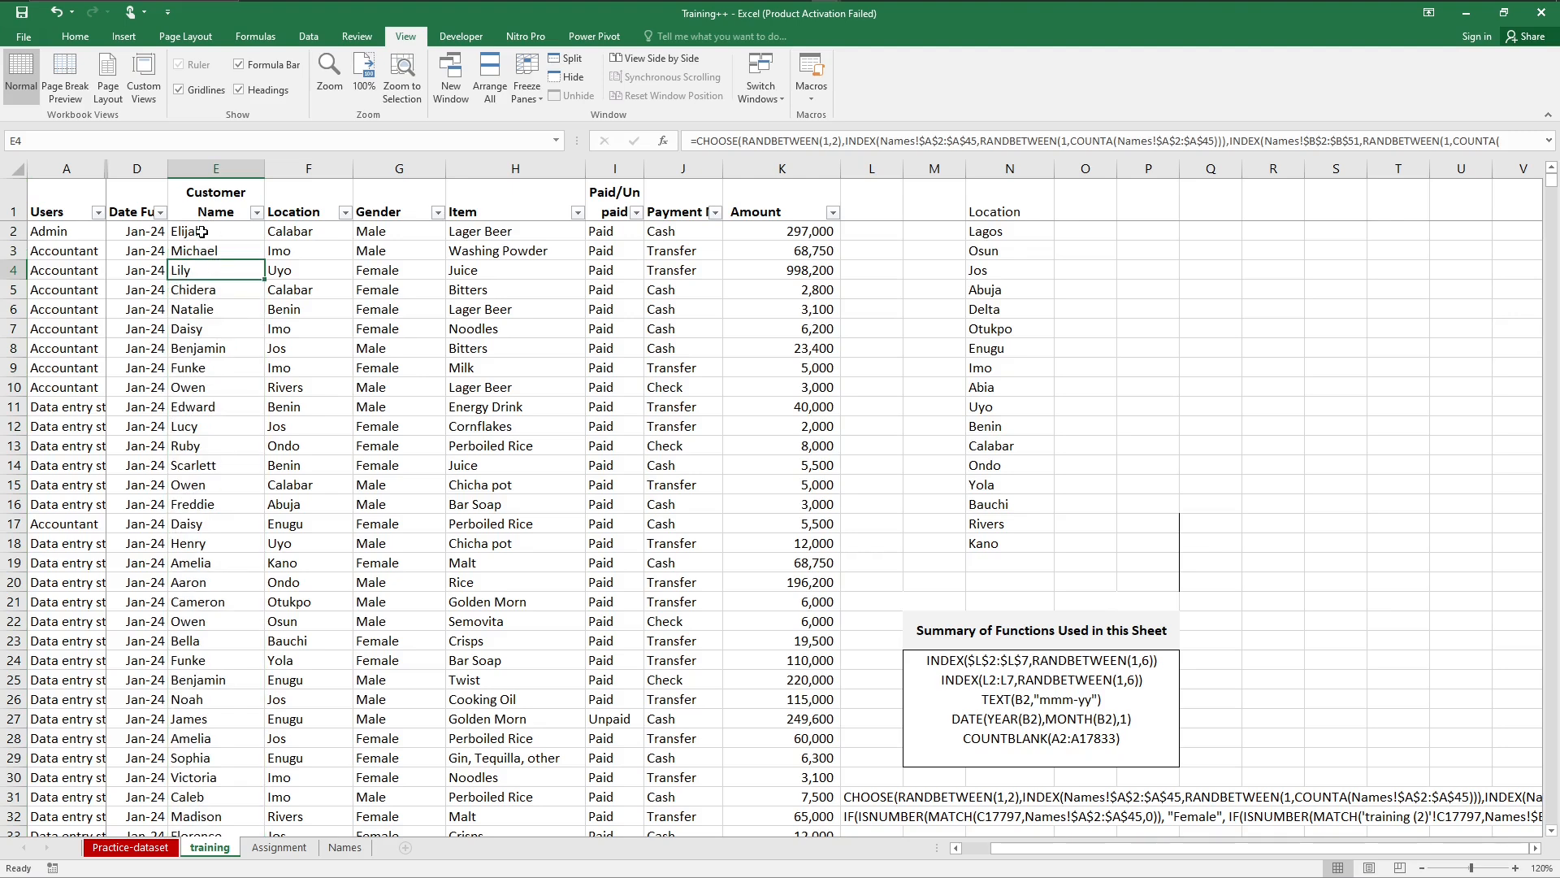
click(202, 232)
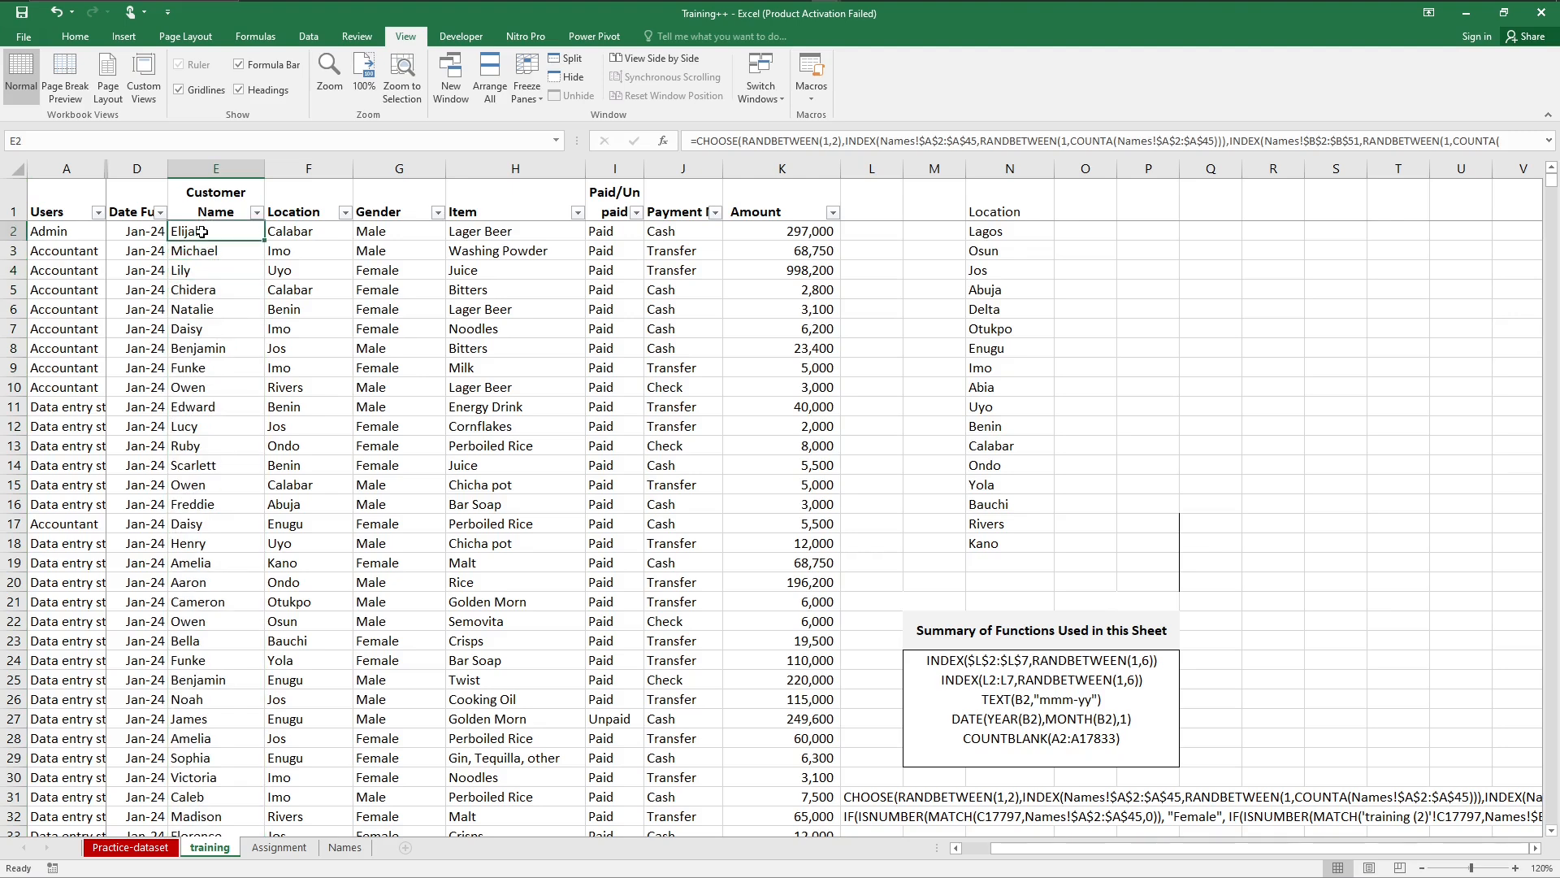
double_click(201, 232)
key(Escape)
Step: Replace the formulas in the whole Customer Name column with their static values, pasted in place
click(223, 164)
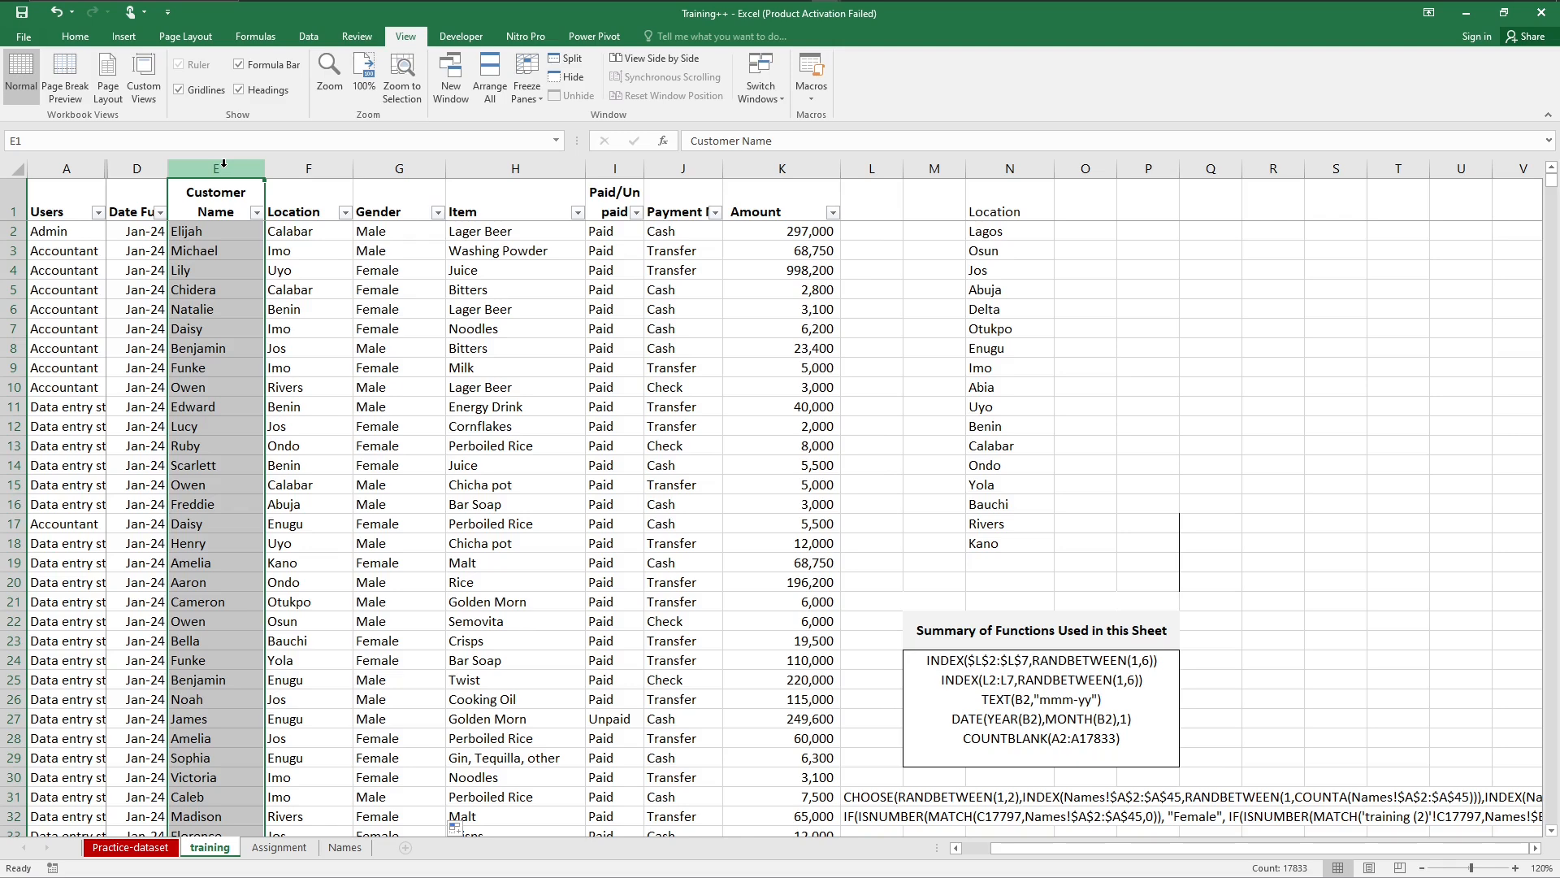
key(ctrl+c)
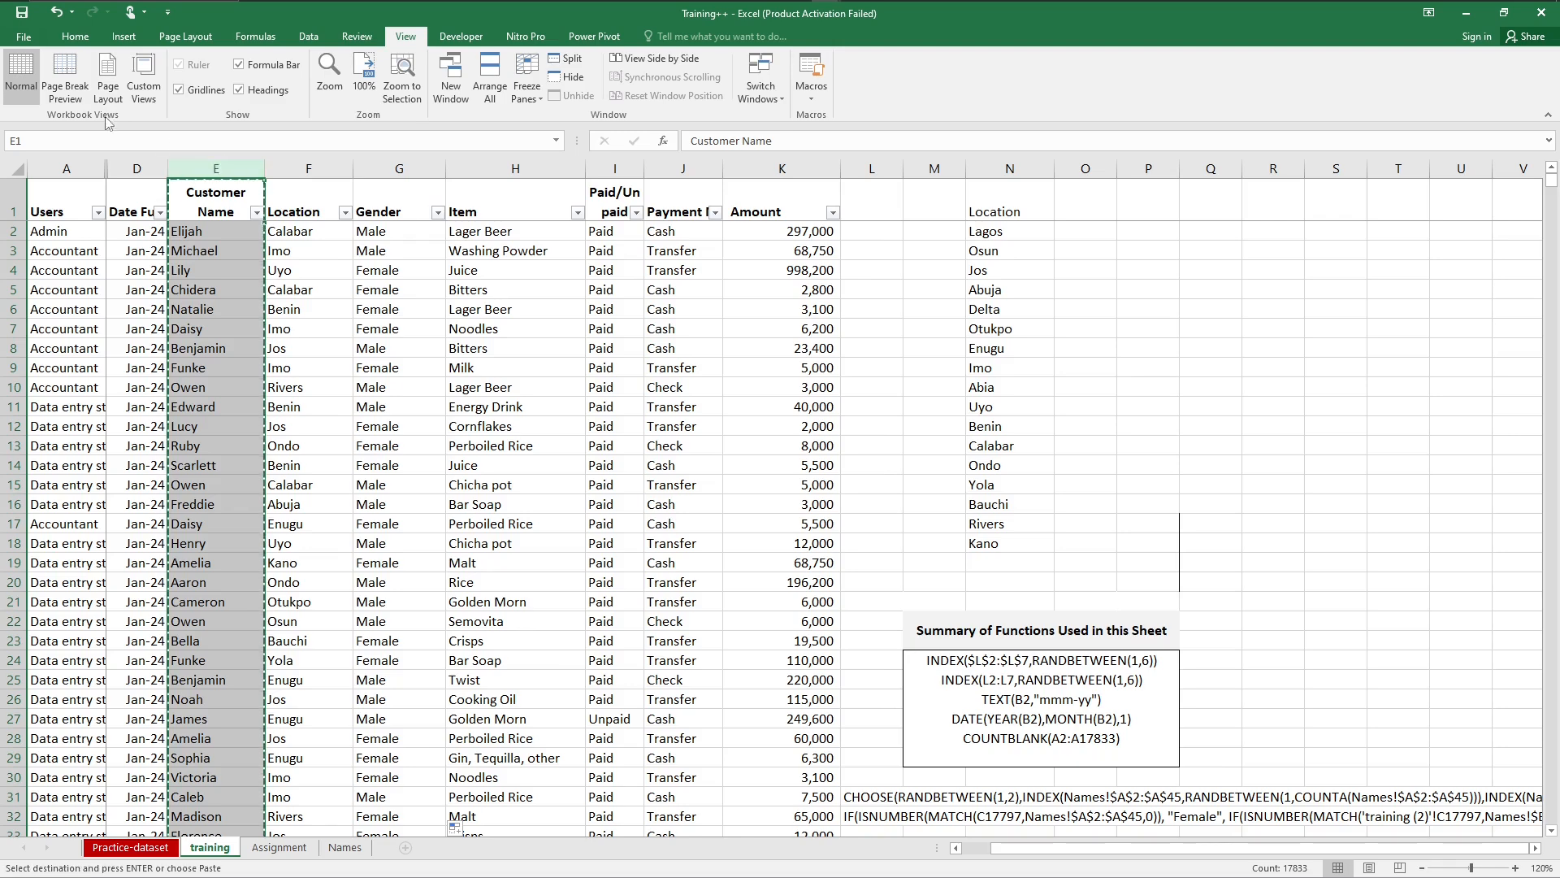
click(74, 37)
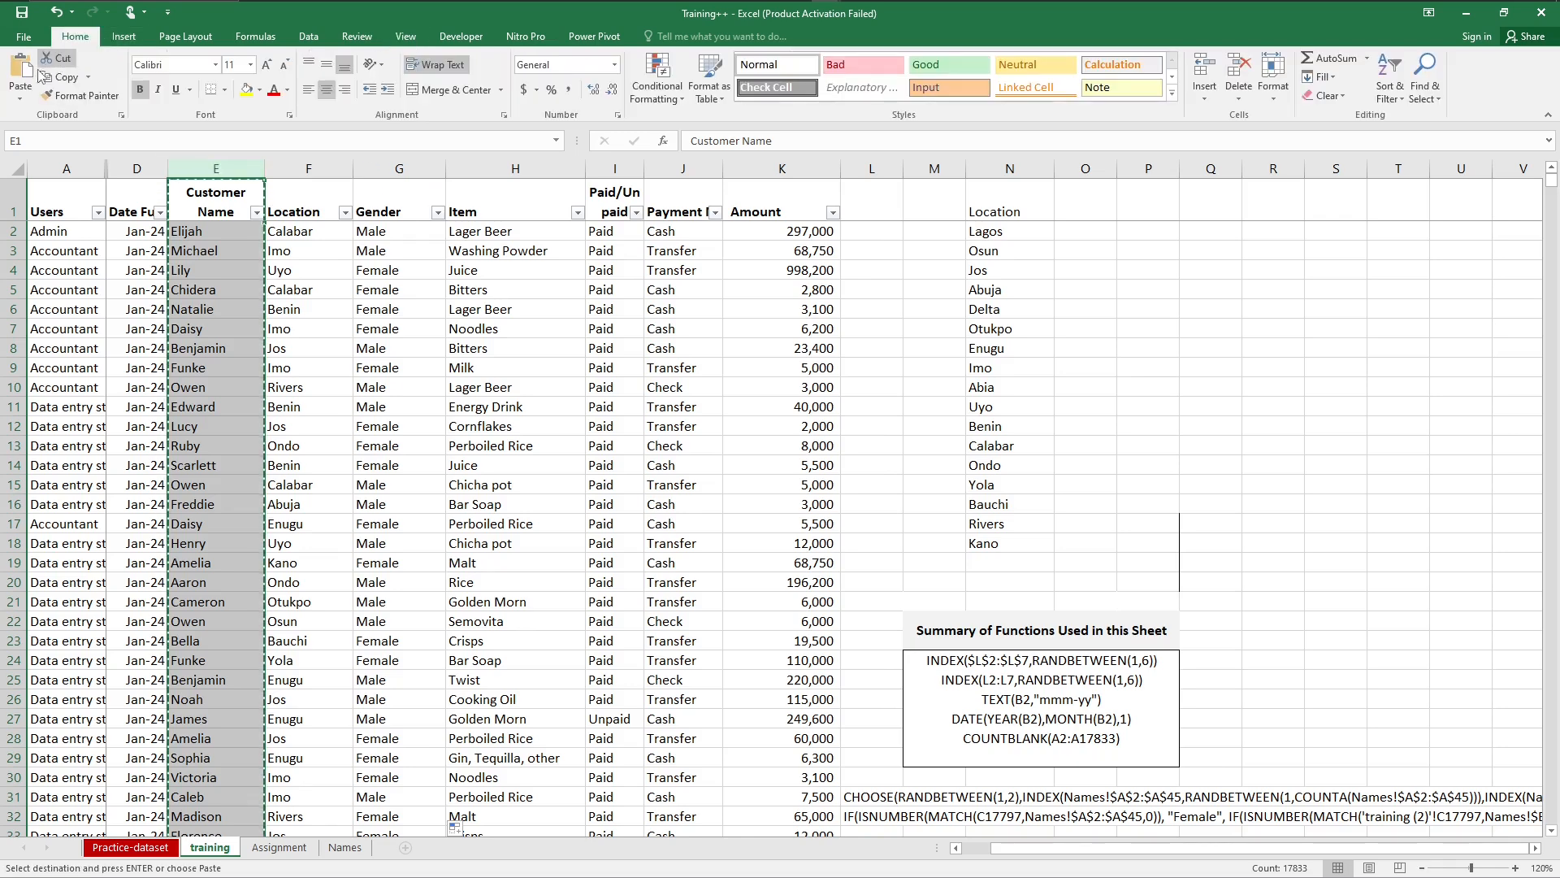
click(20, 96)
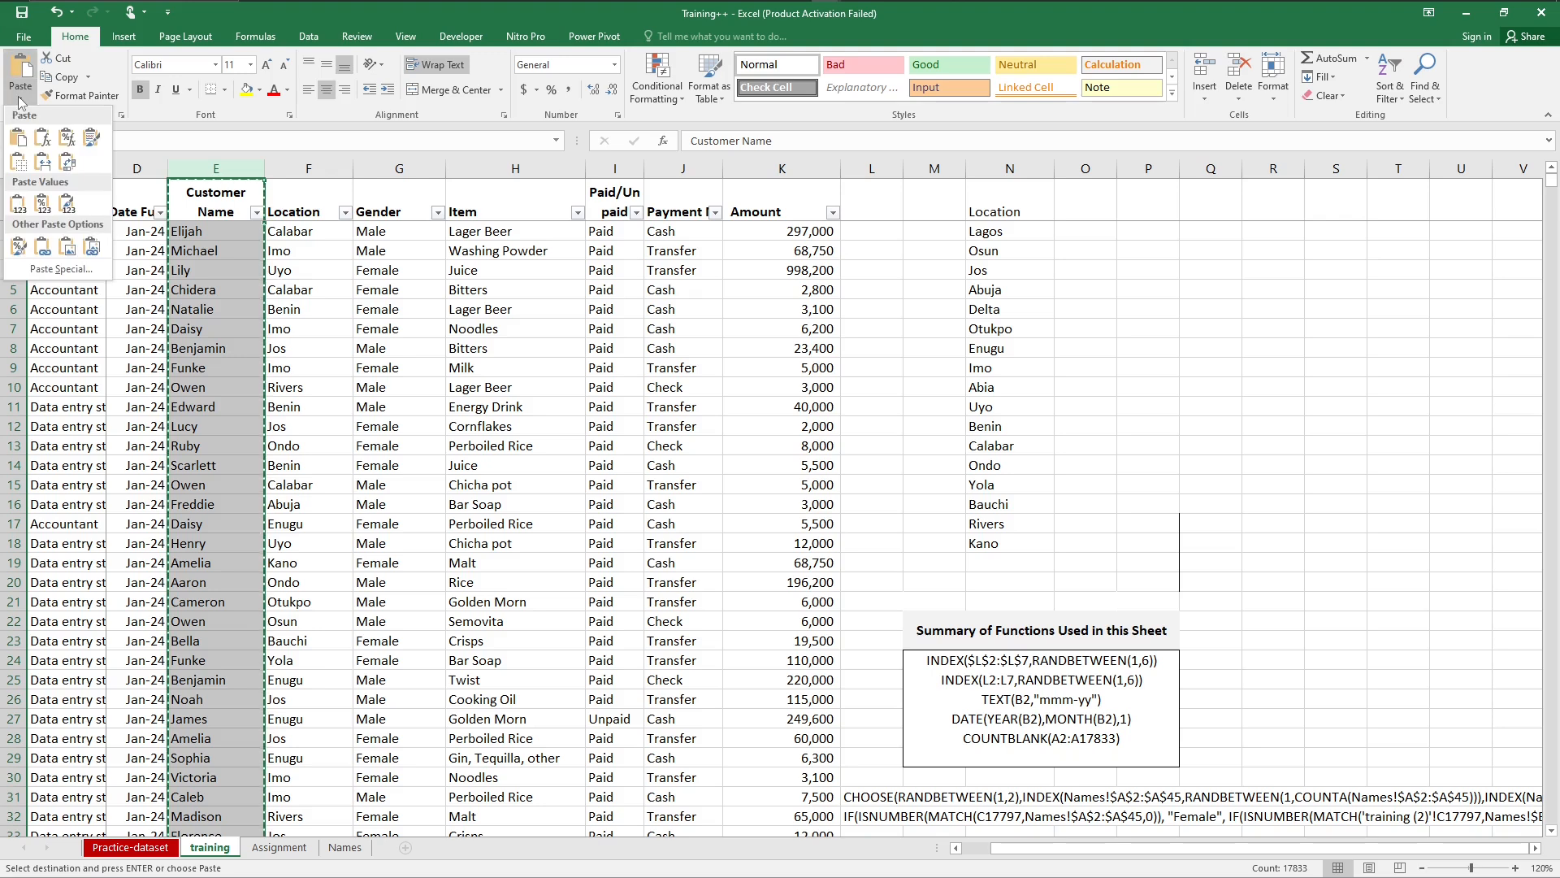
click(18, 204)
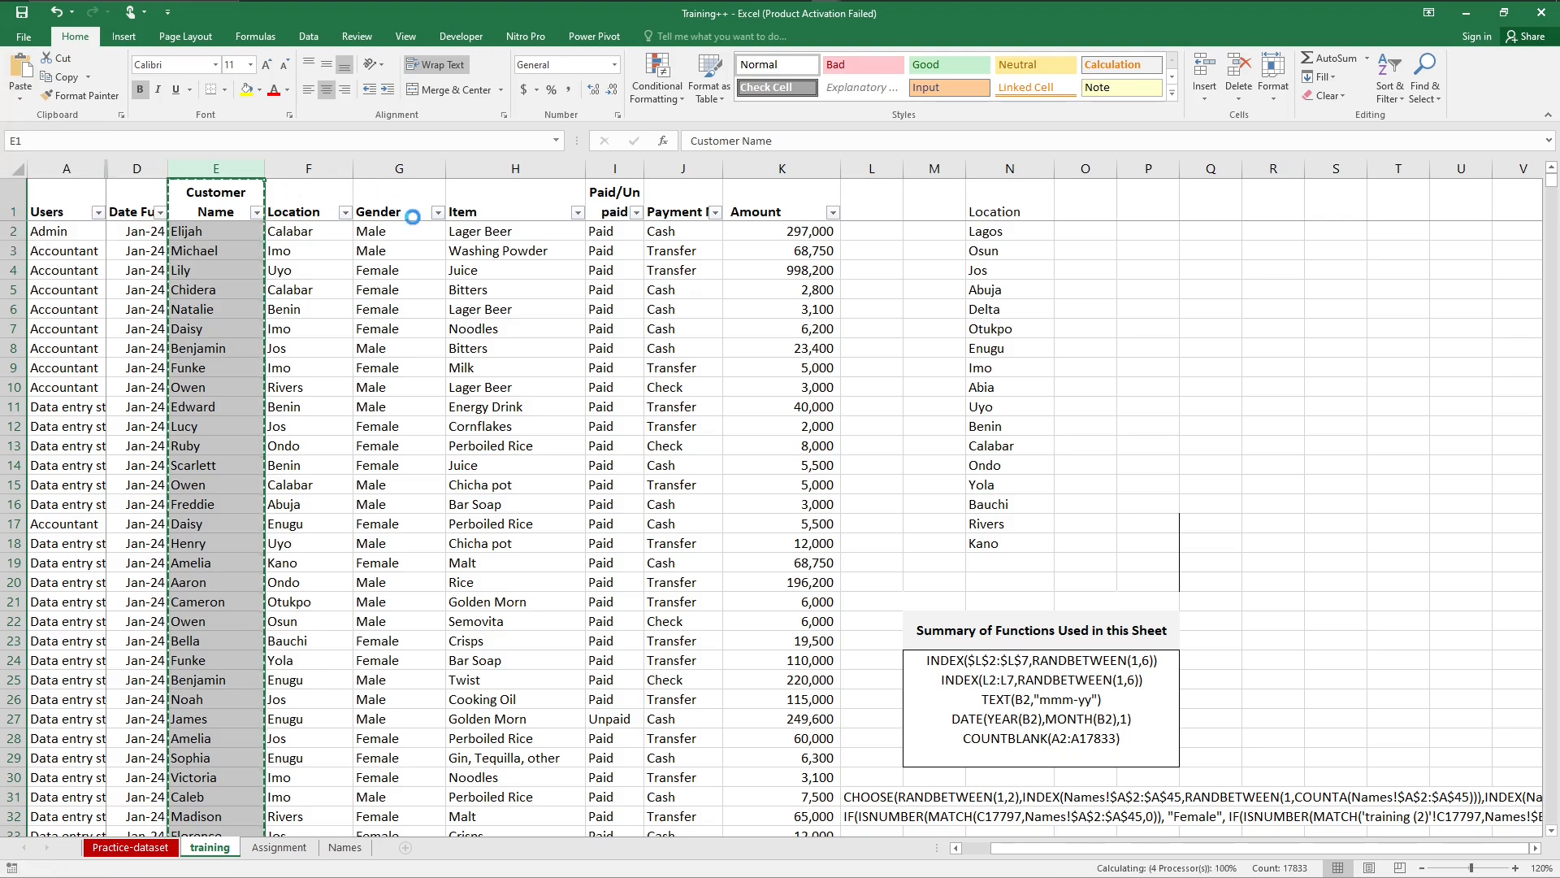
Step: Convert the whole Gender column from formulas to static values in place and clear the copy selection
click(394, 169)
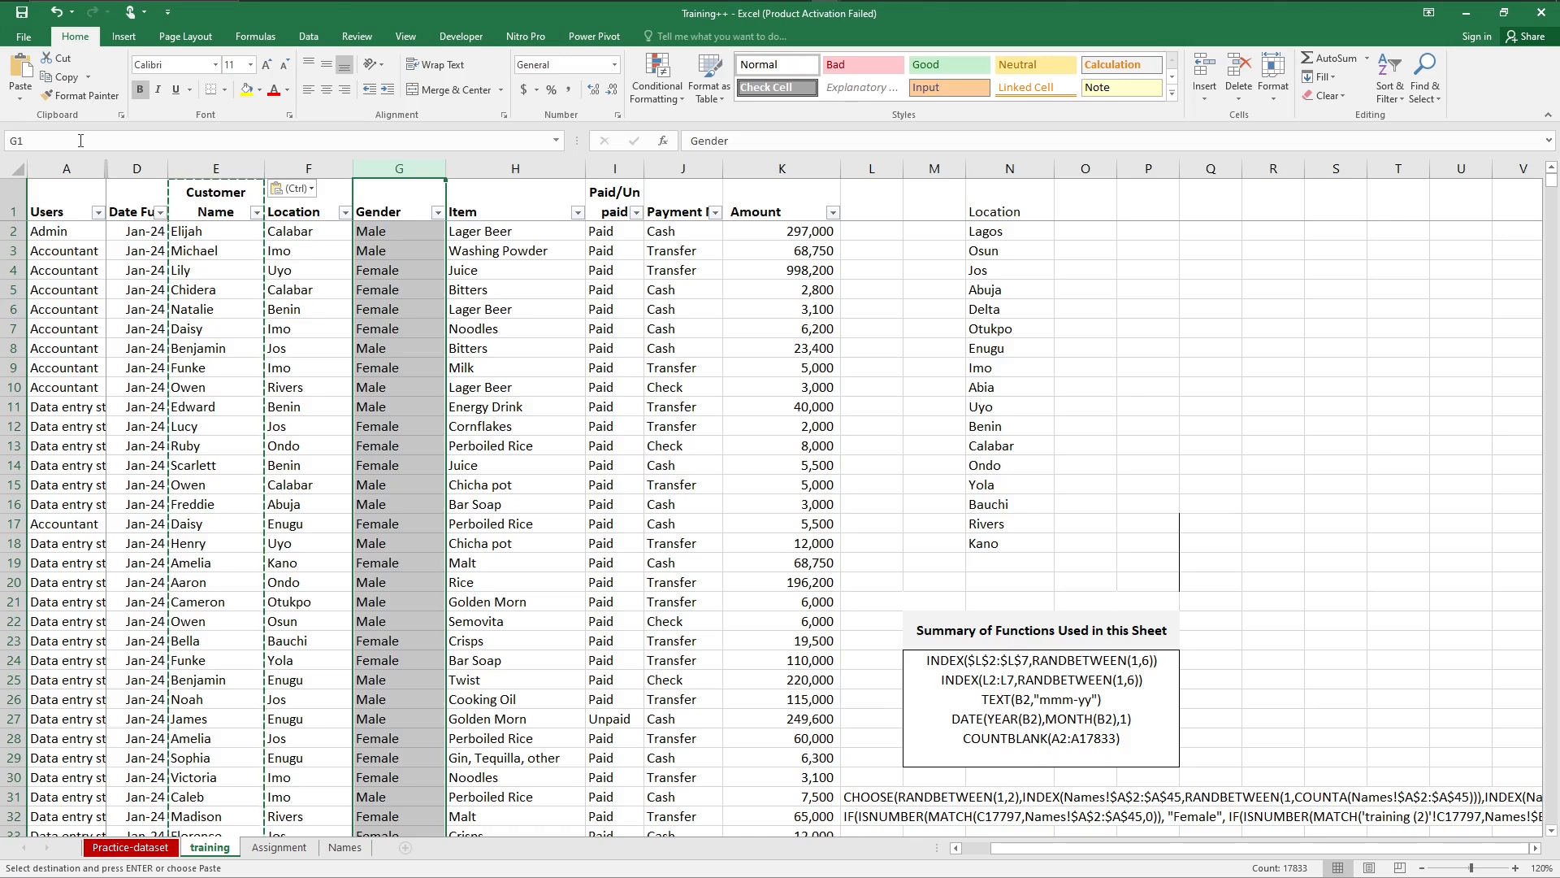
key(ctrl+c)
click(20, 96)
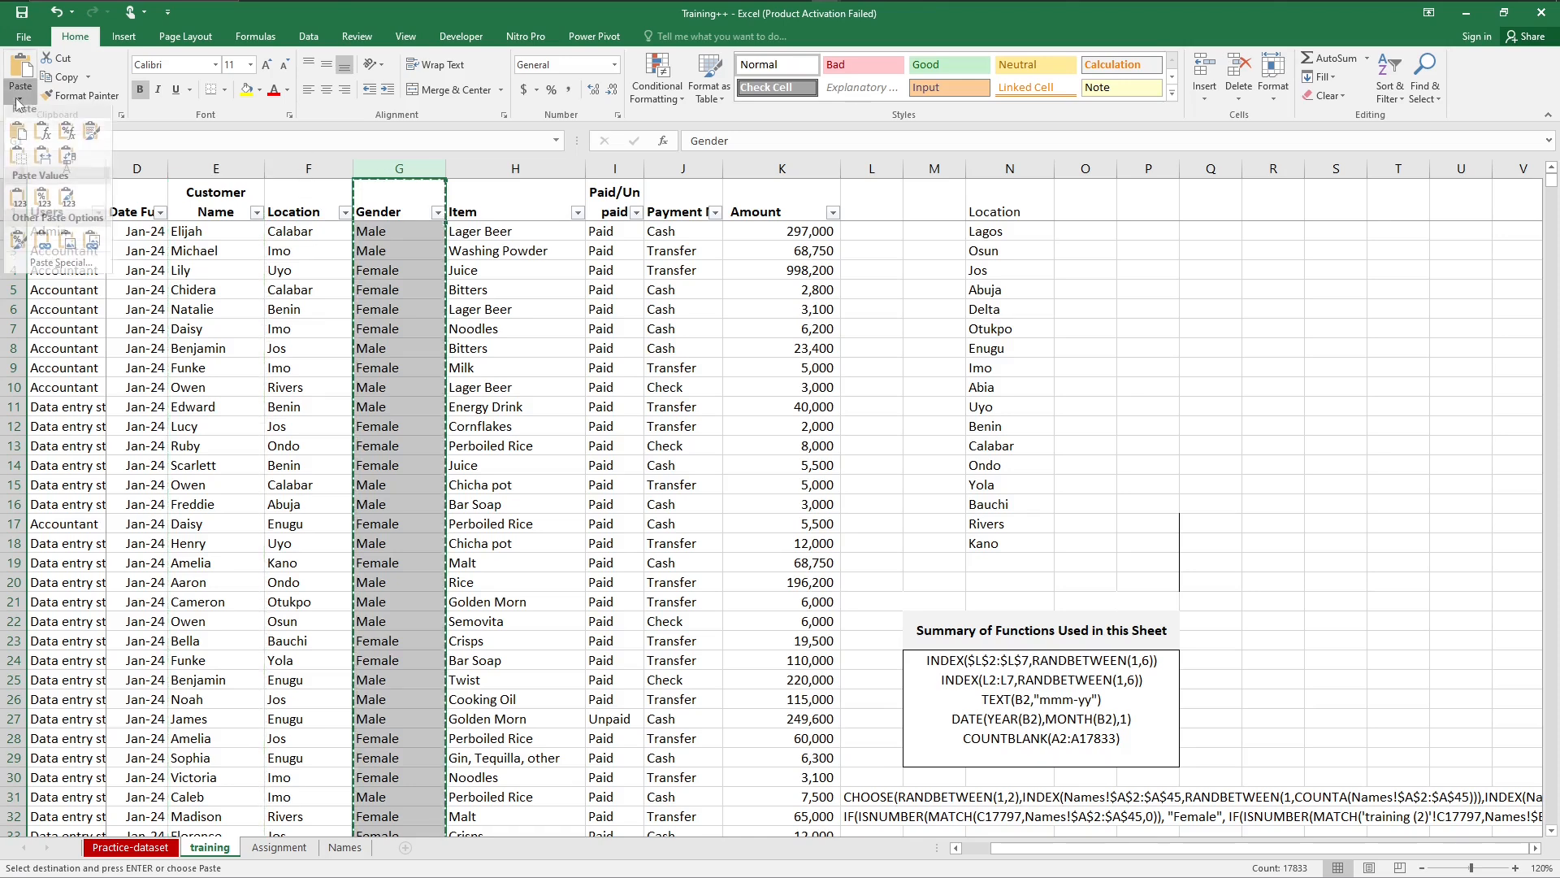
click(16, 203)
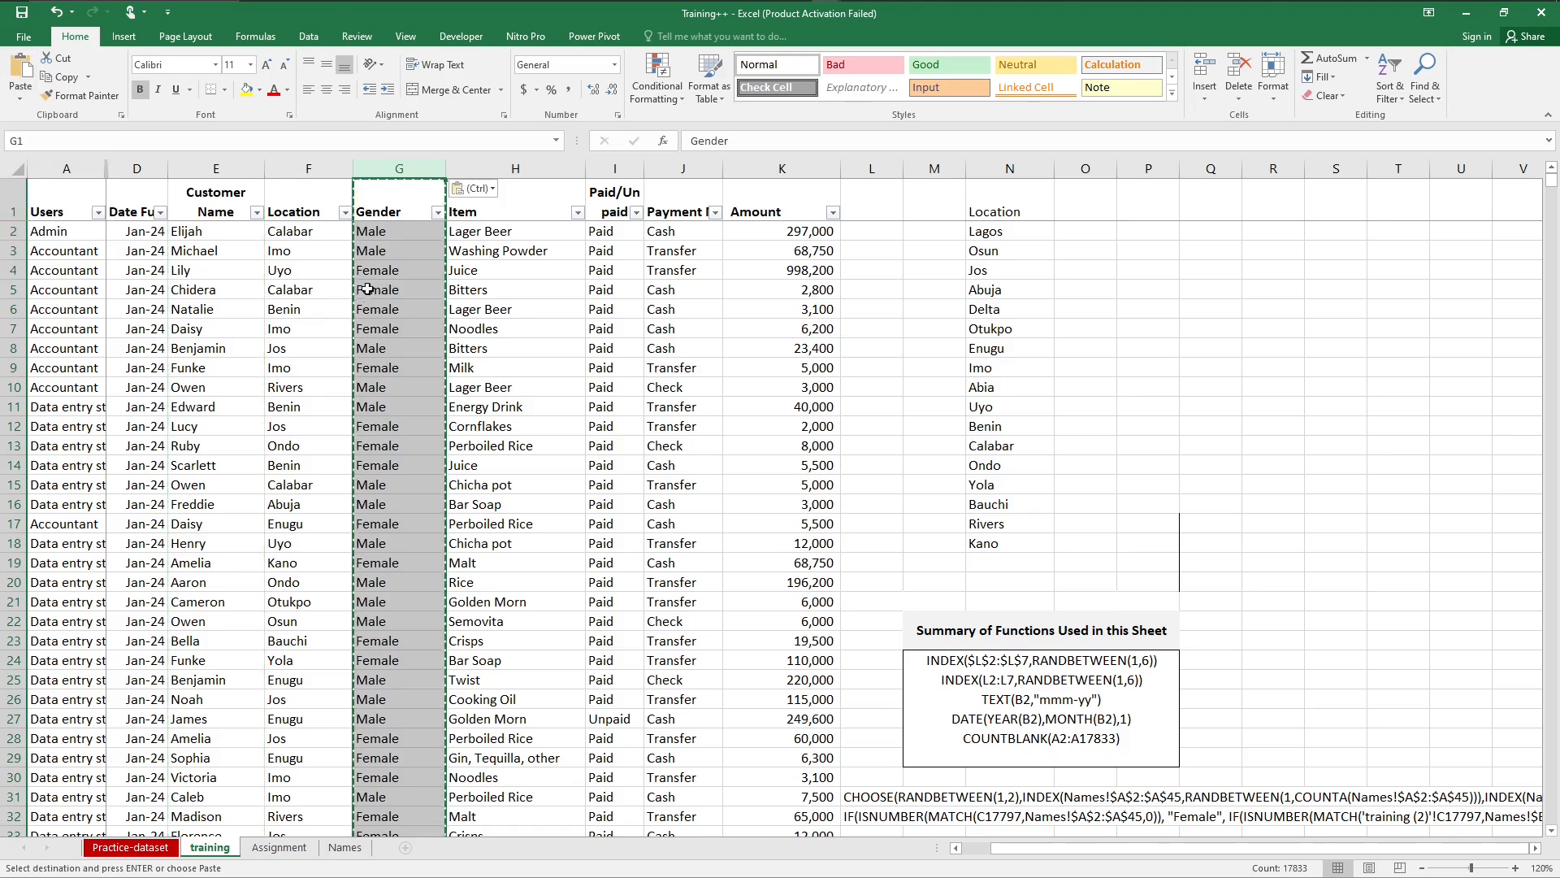
click(394, 272)
key(Escape)
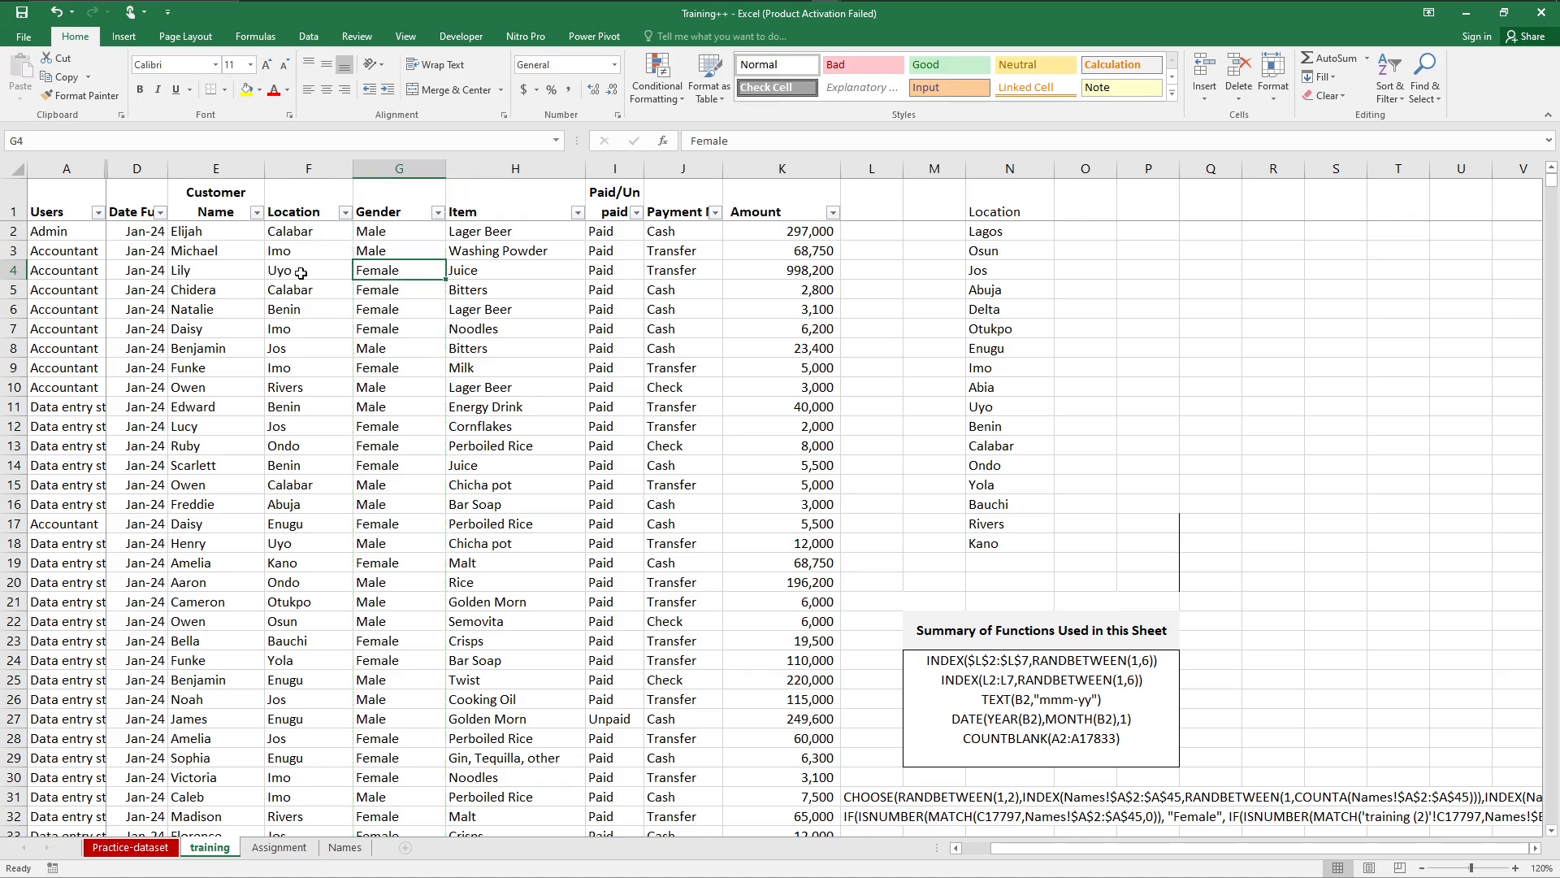
click(216, 266)
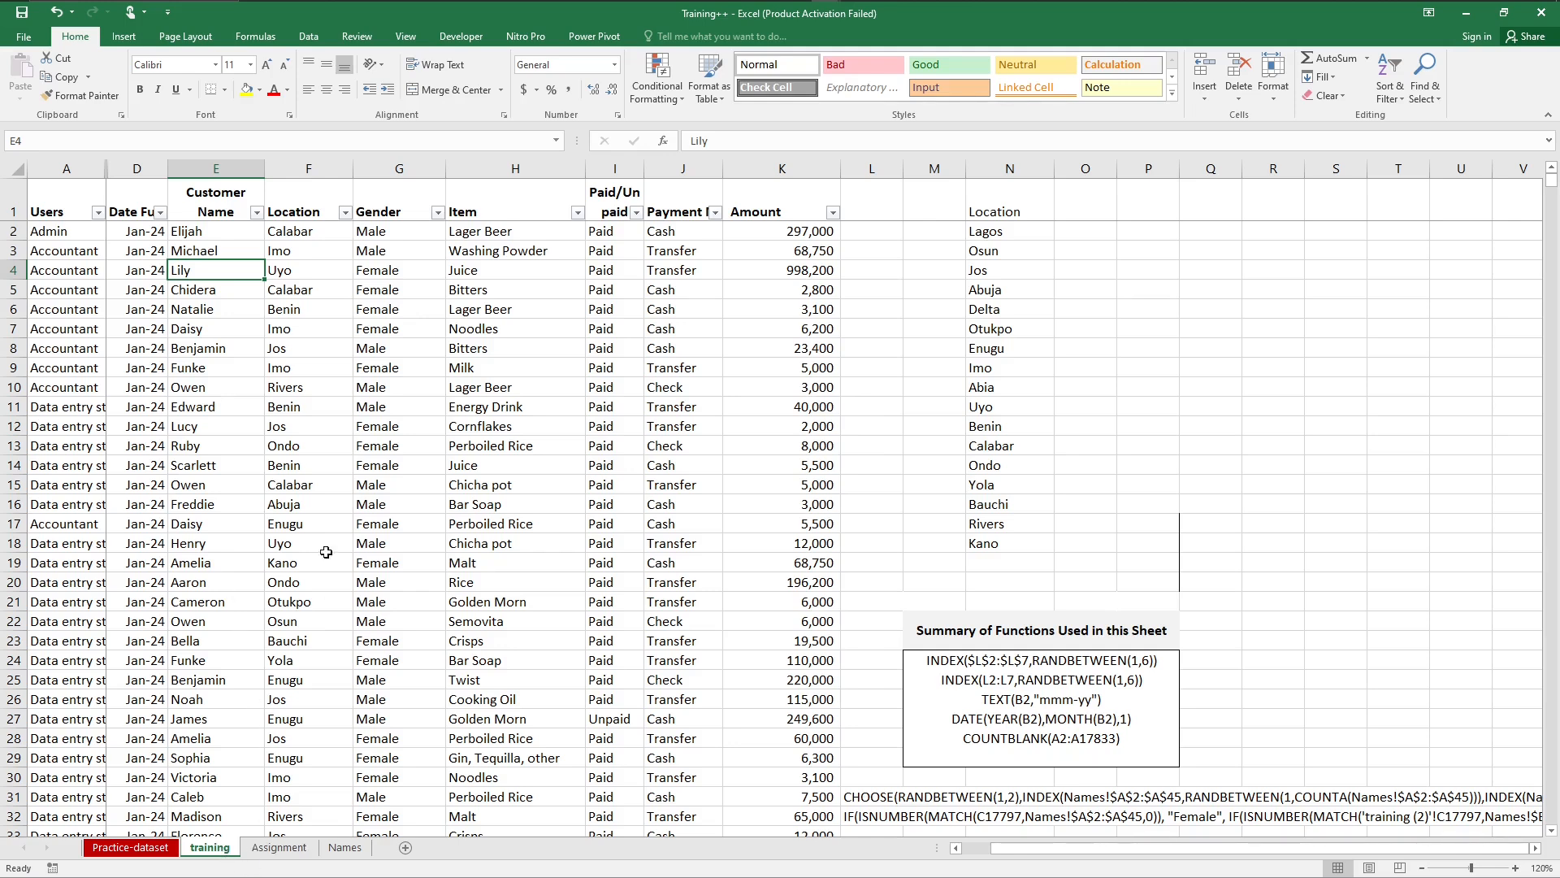
Step: Create a PivotTable from the training sheet's full data range A1:K17833 on a new worksheet
click(72, 214)
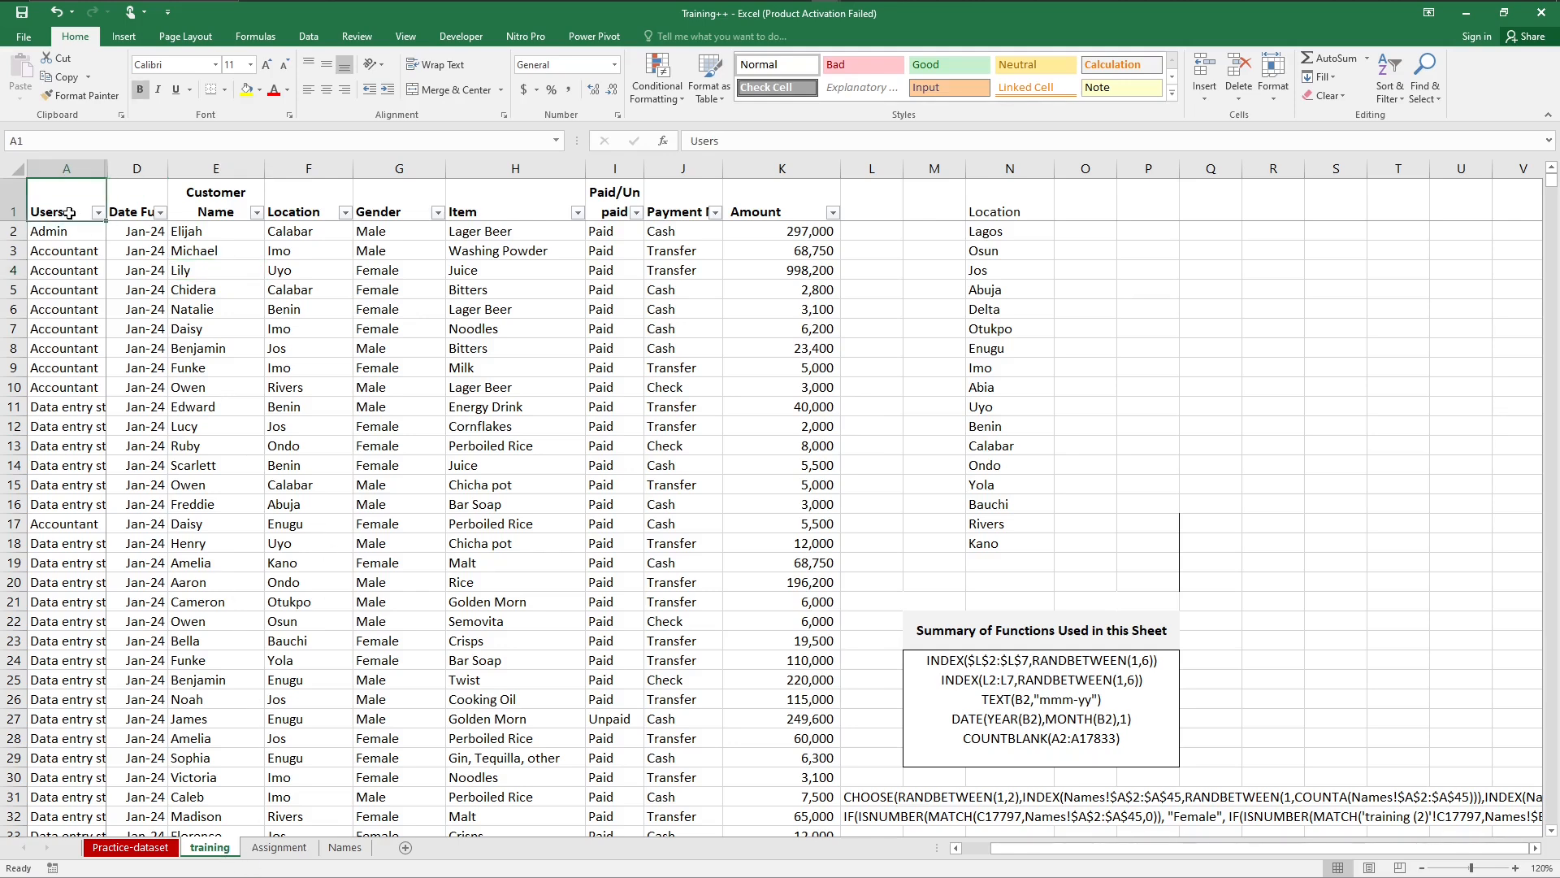
key(shift+Right)
key(shift+Right)
key(shift+Right)
key(shift+Right)
key(shift+Right)
key(shift+Right)
key(shift+Right)
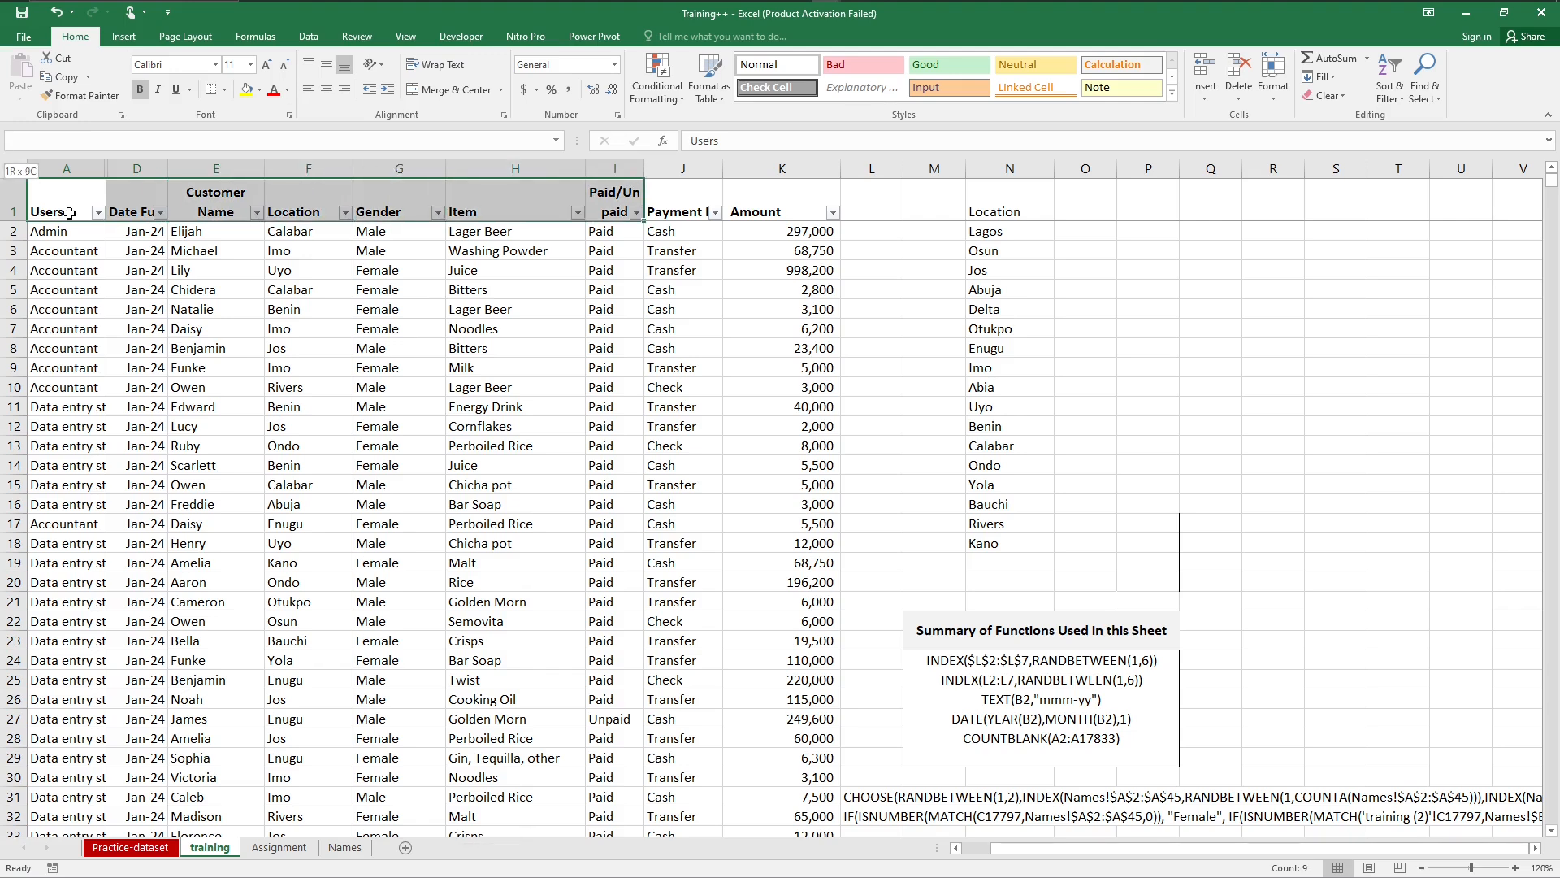
key(shift+Right)
key(shift+Down)
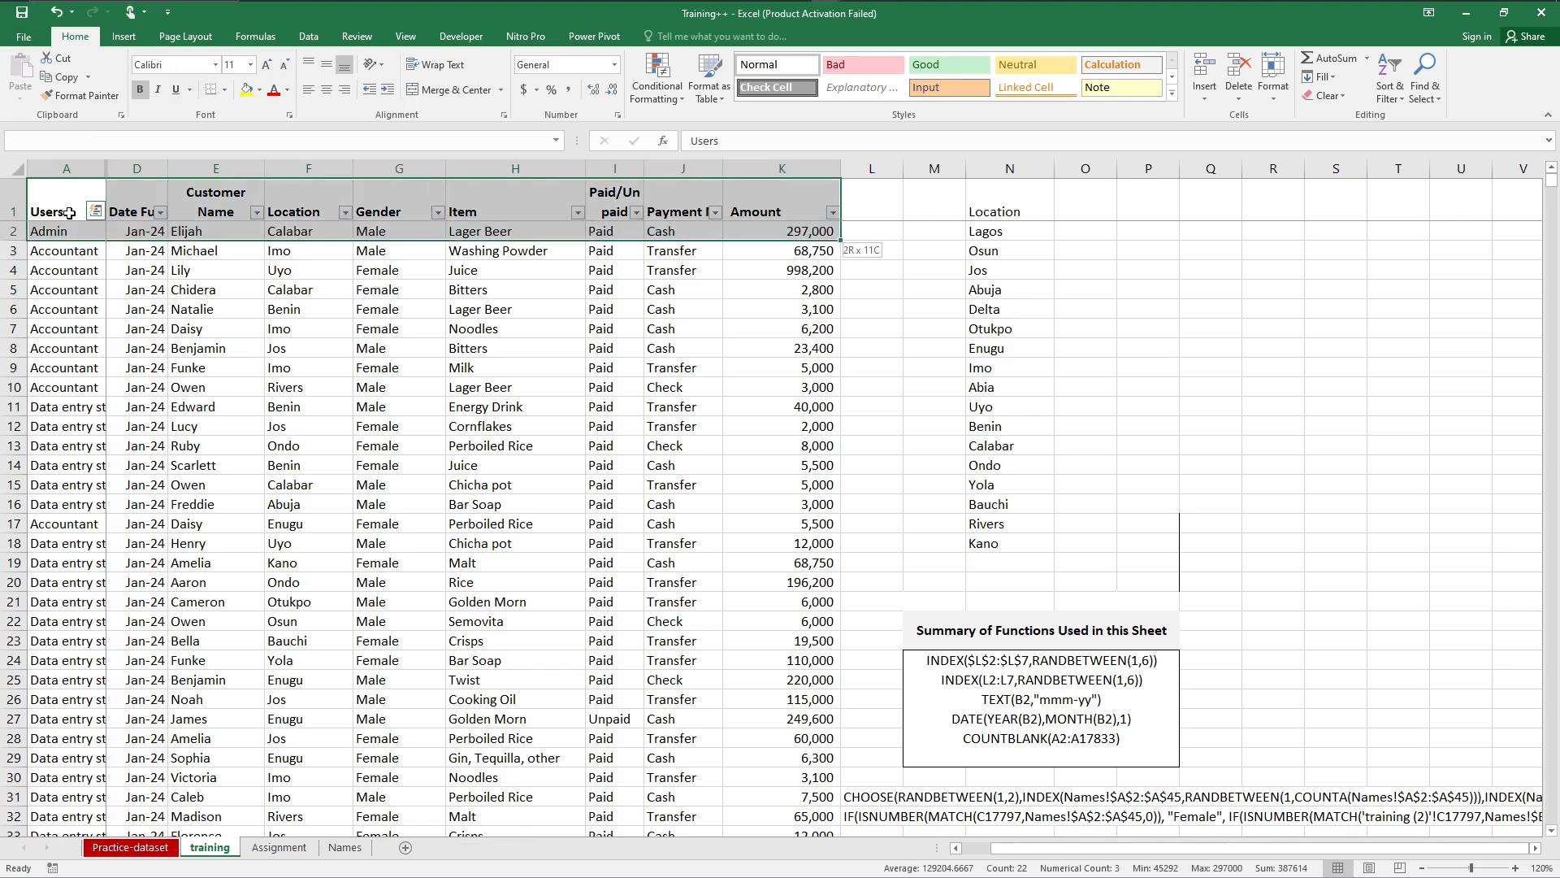
key(ctrl+shift+Down)
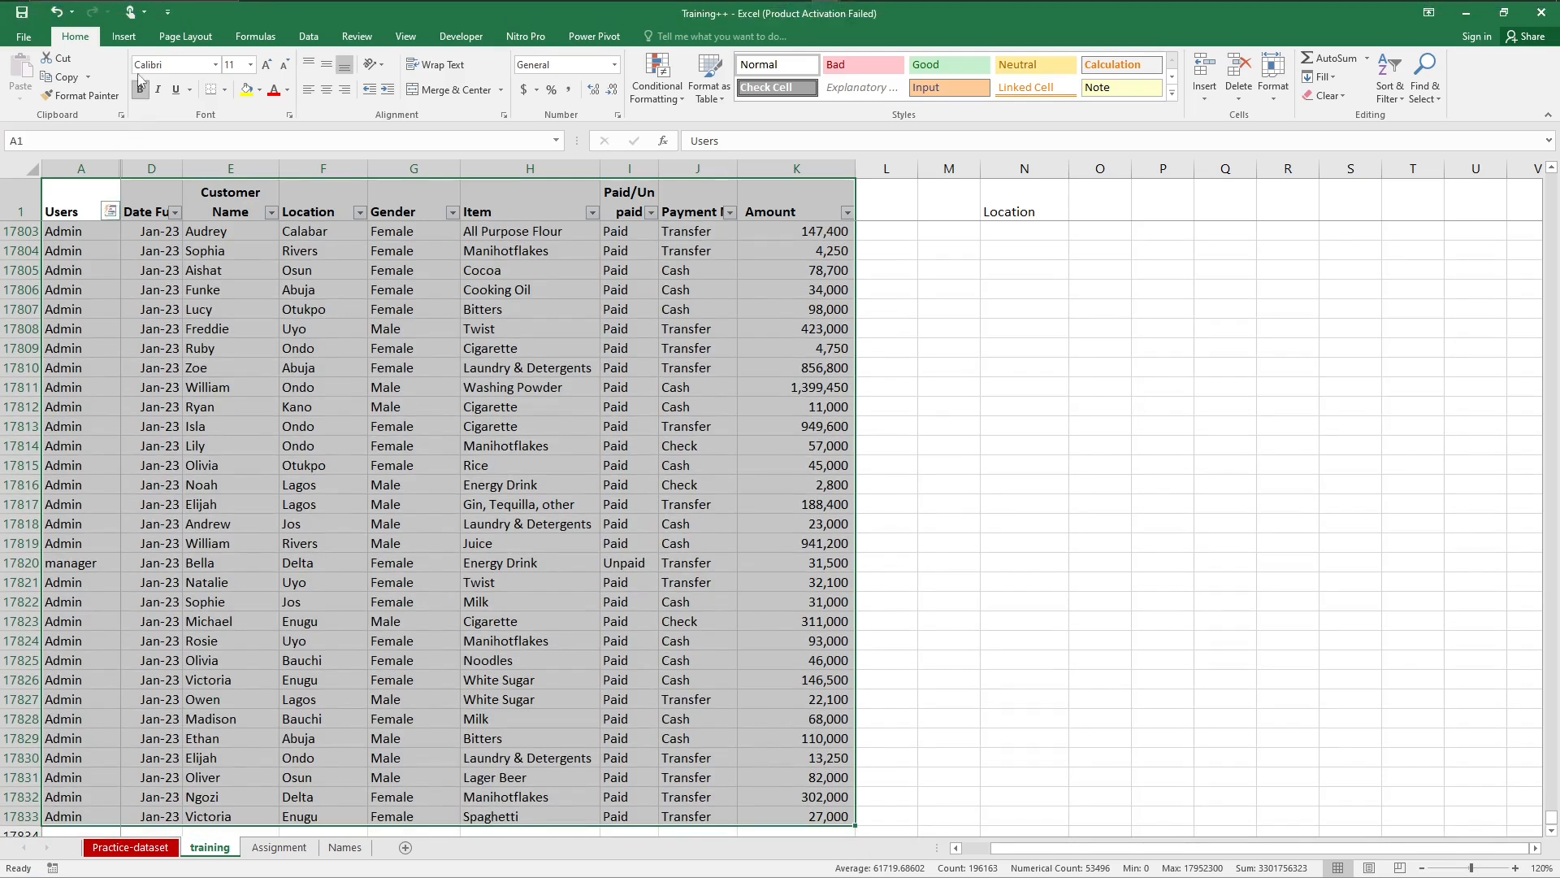
click(126, 38)
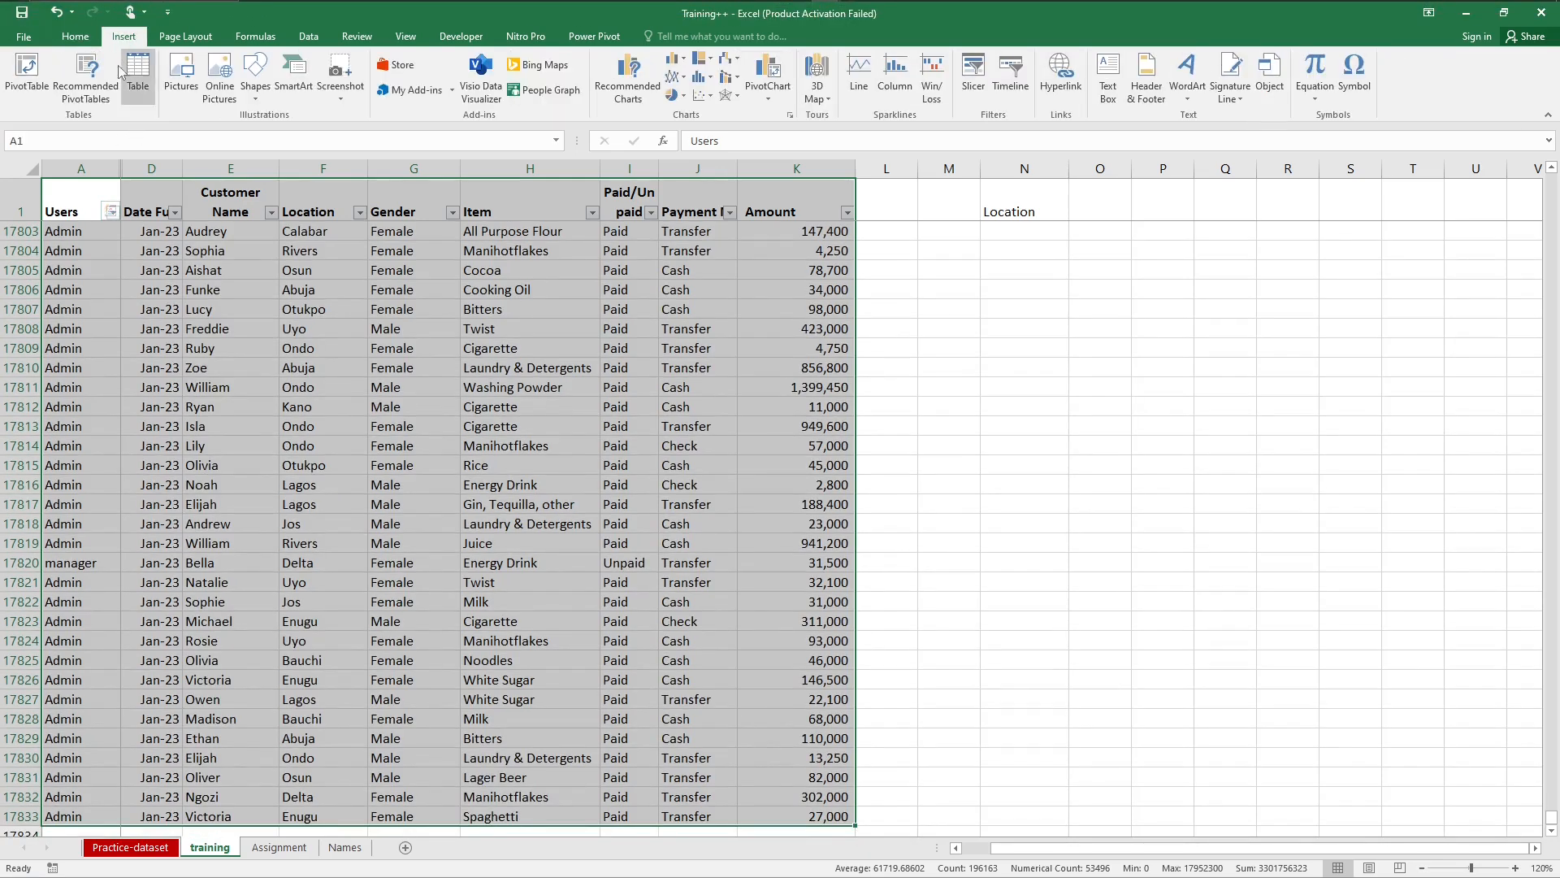
click(43, 89)
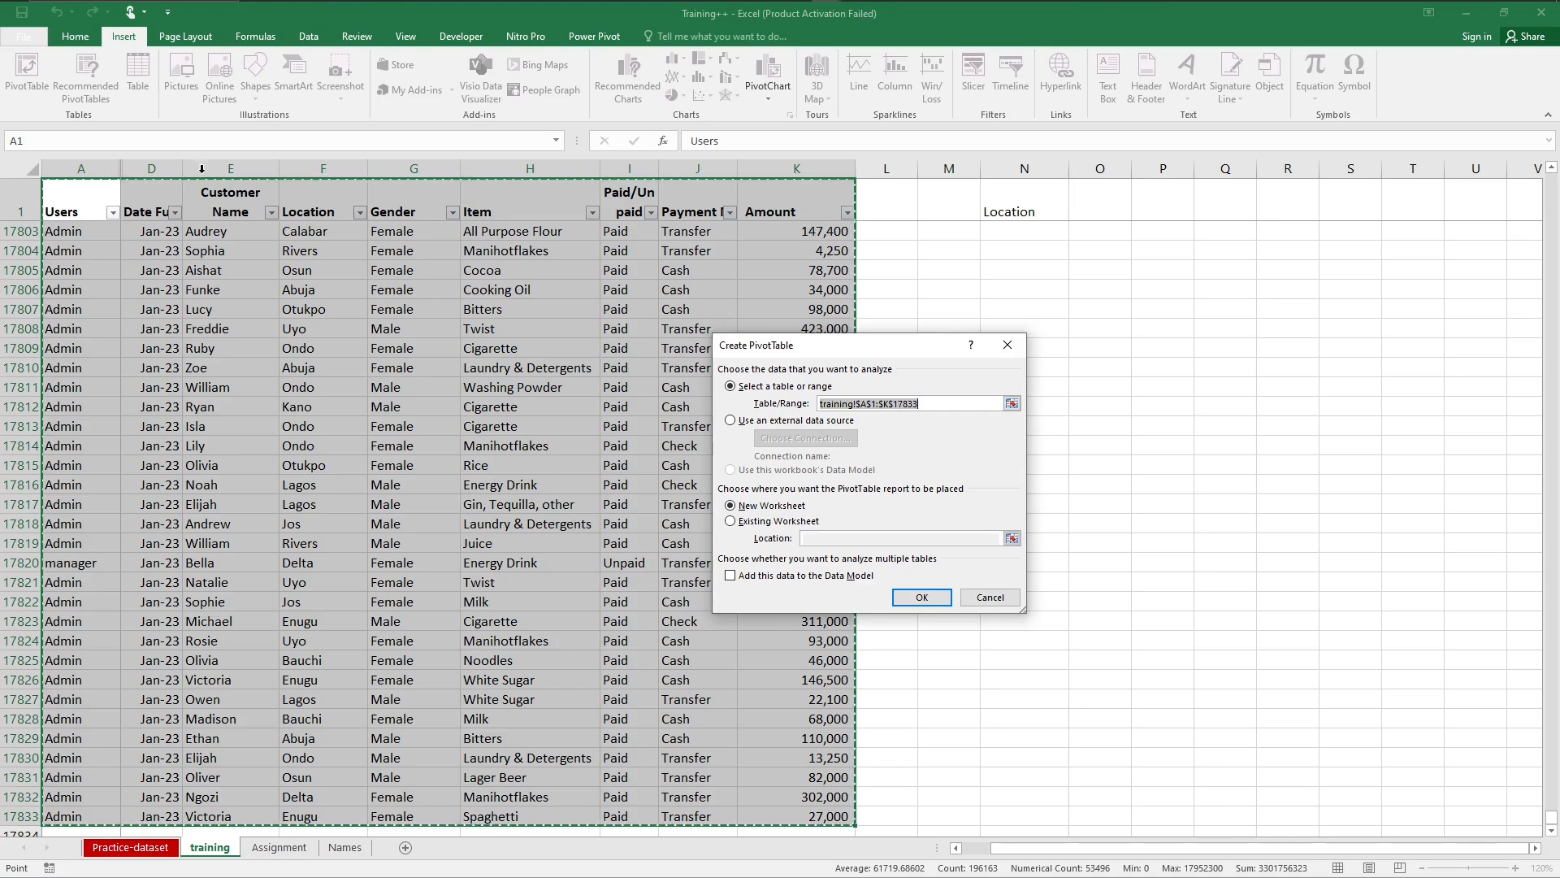
click(908, 601)
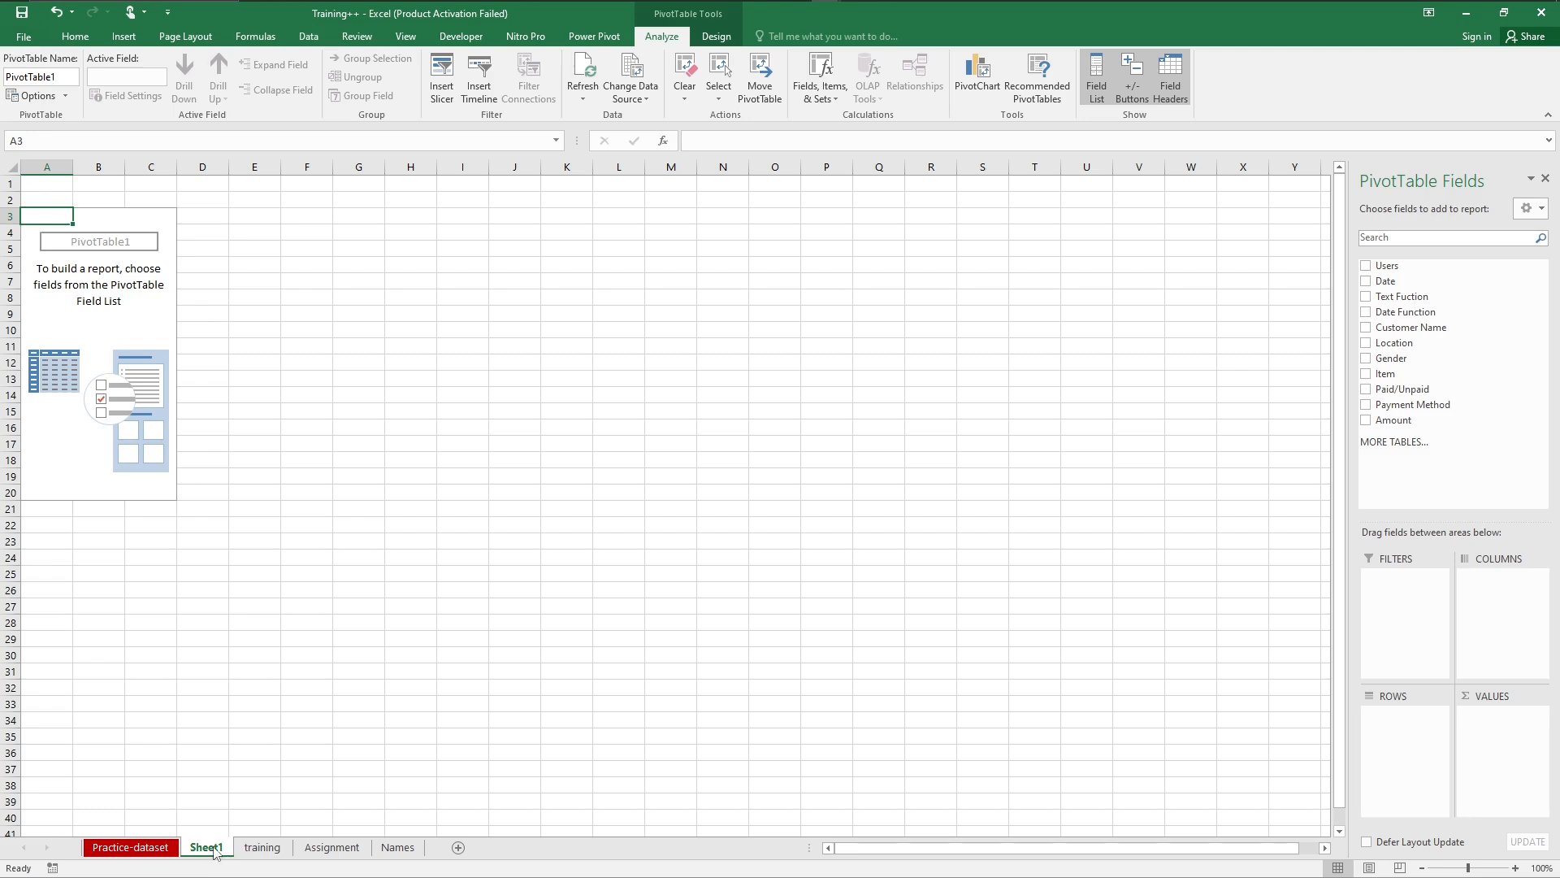
Step: Move the new PivotTable sheet after the Names sheet and rename it Pivot Working
drag(216, 850, 439, 832)
double_click(403, 849)
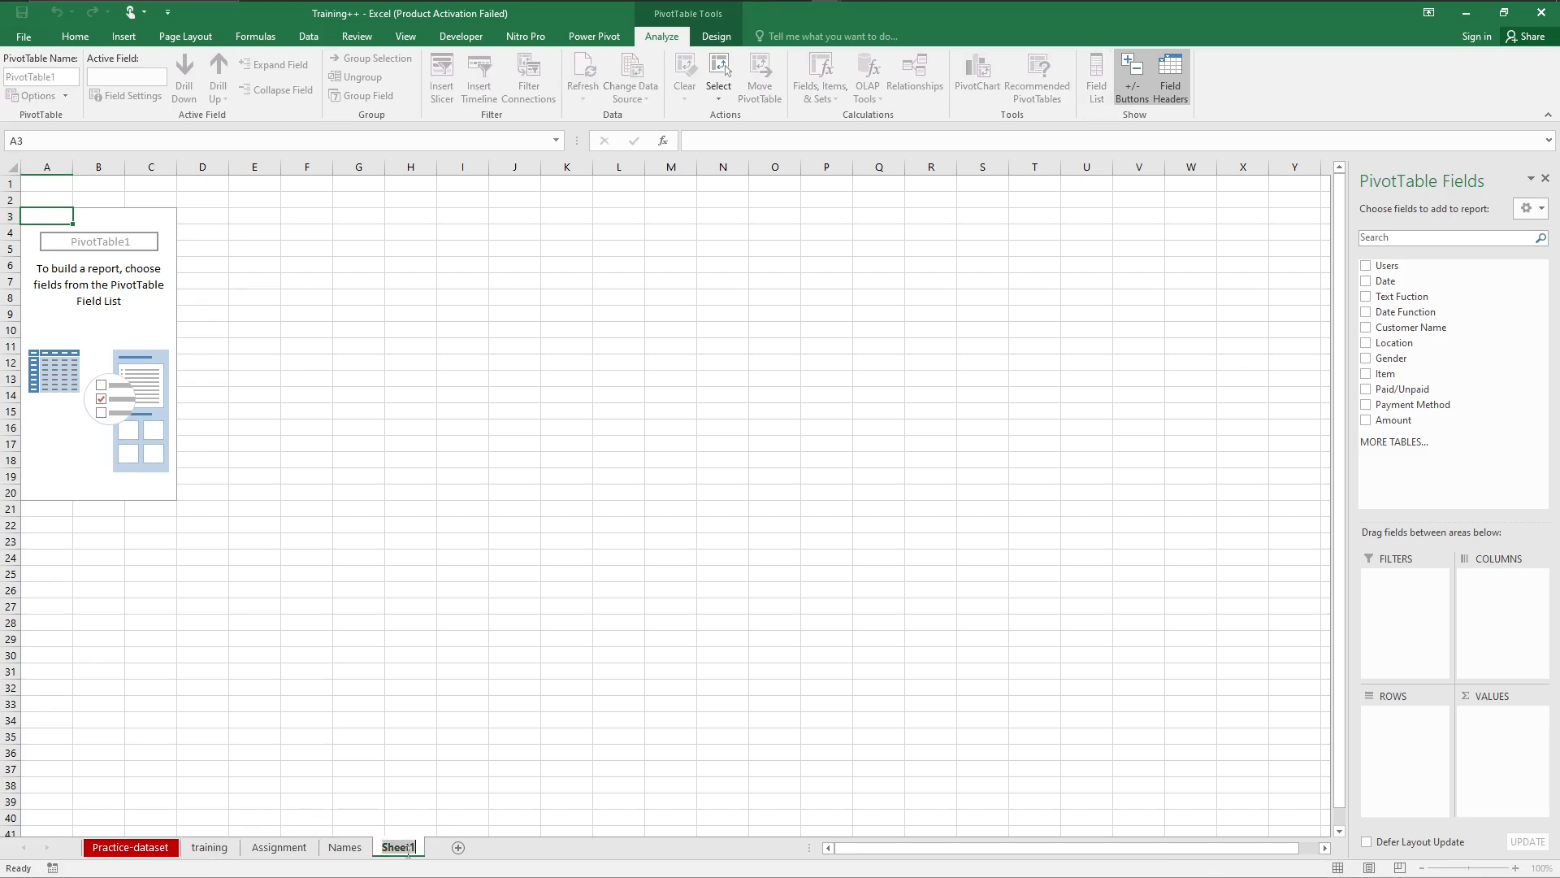
text(Pivot Working)
key(Return)
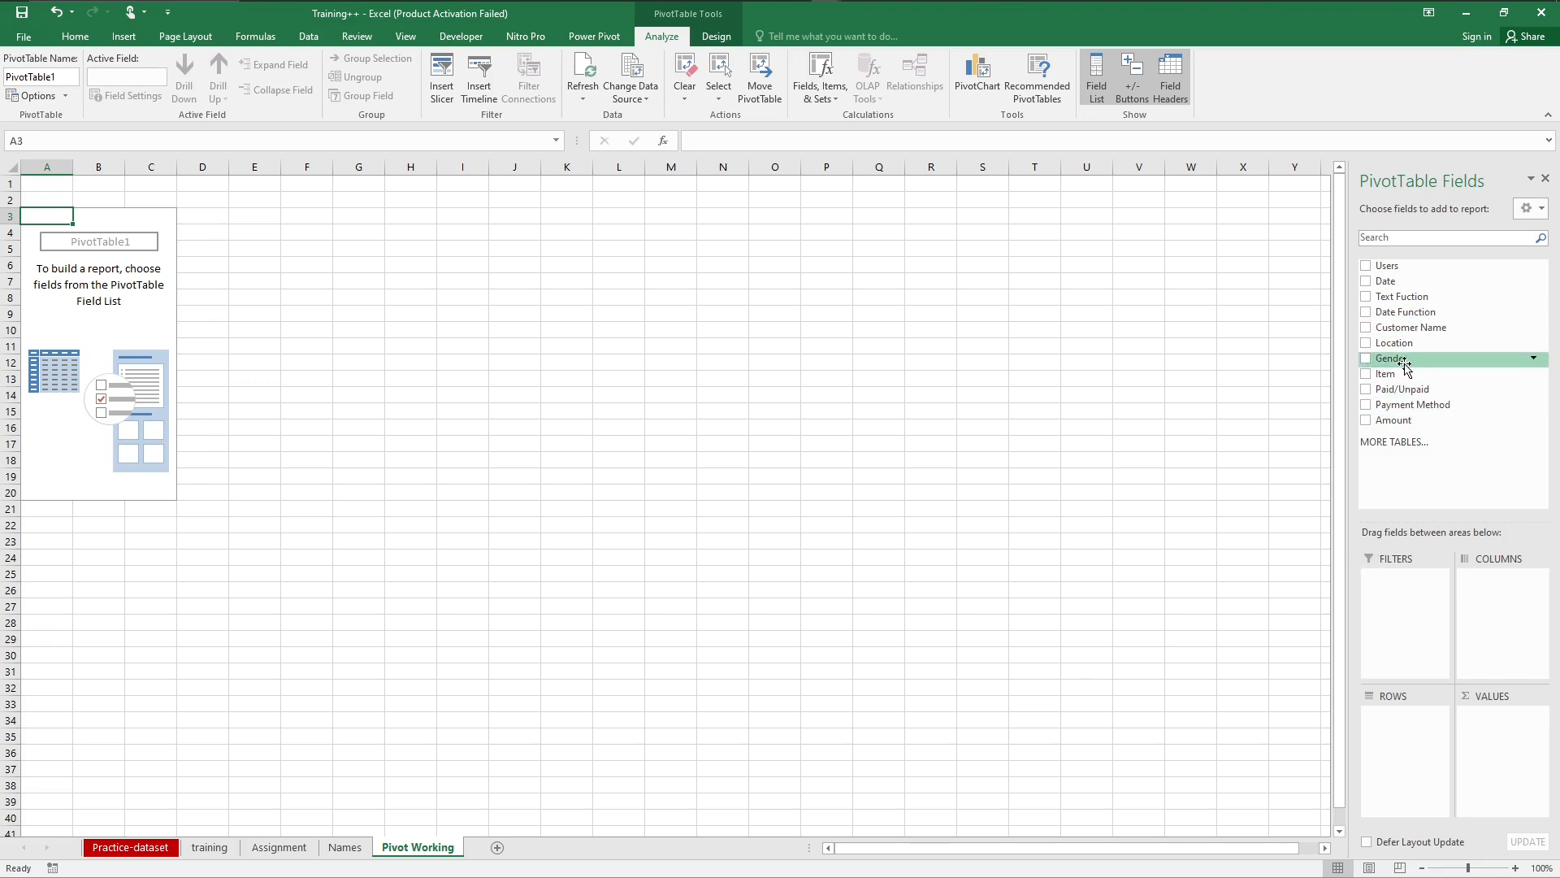
Step: Lay out the PivotTable with Gender as columns, Paid/Unpaid as rows and Amount as summed values
drag(1406, 366, 1503, 600)
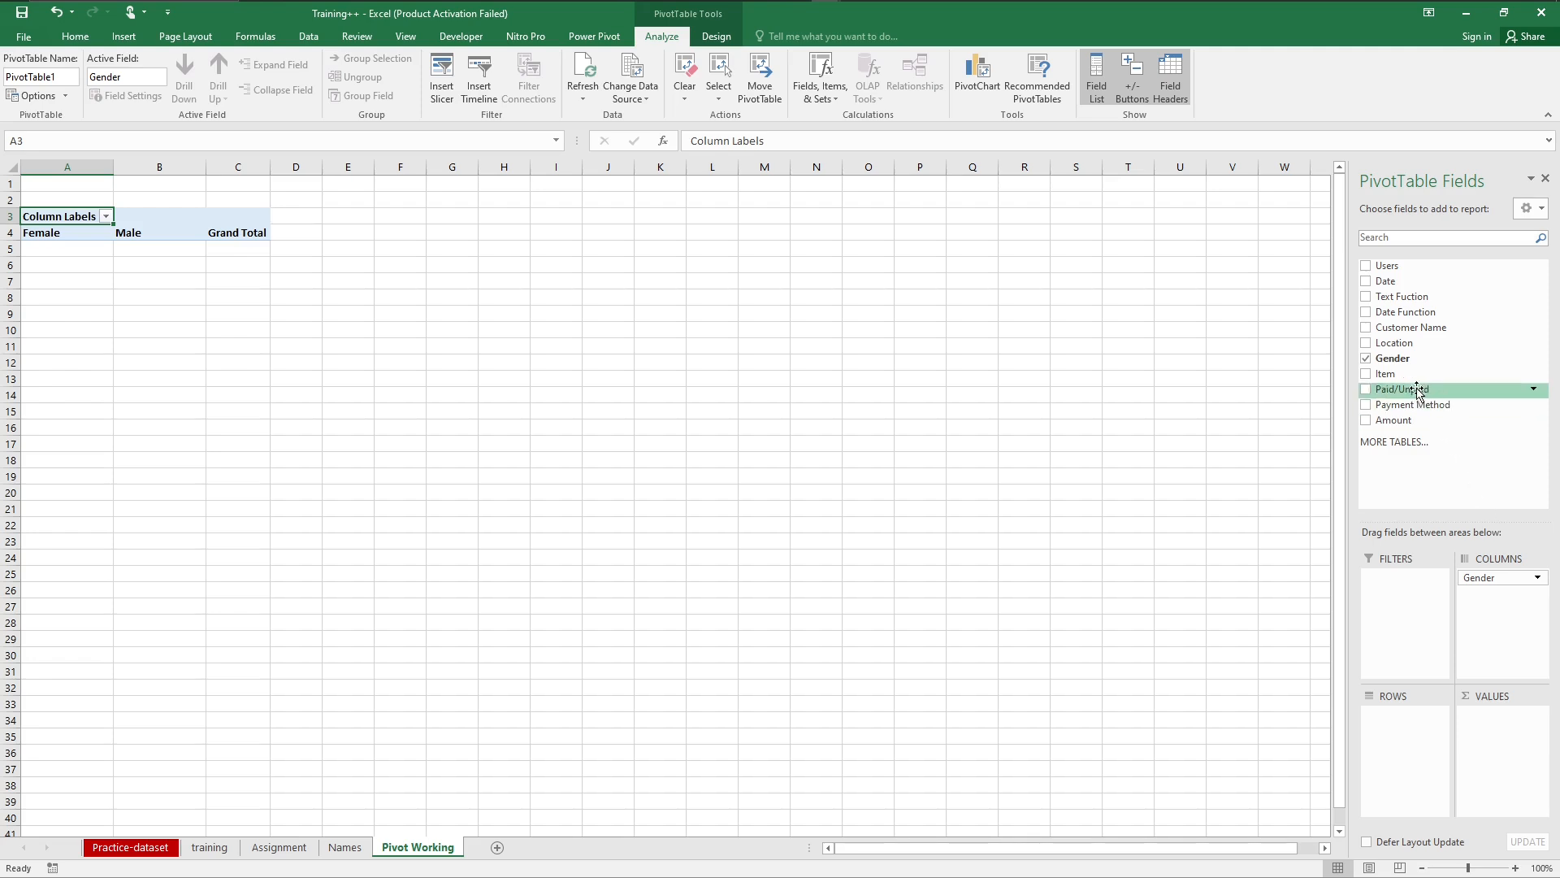
drag(1410, 397, 1411, 762)
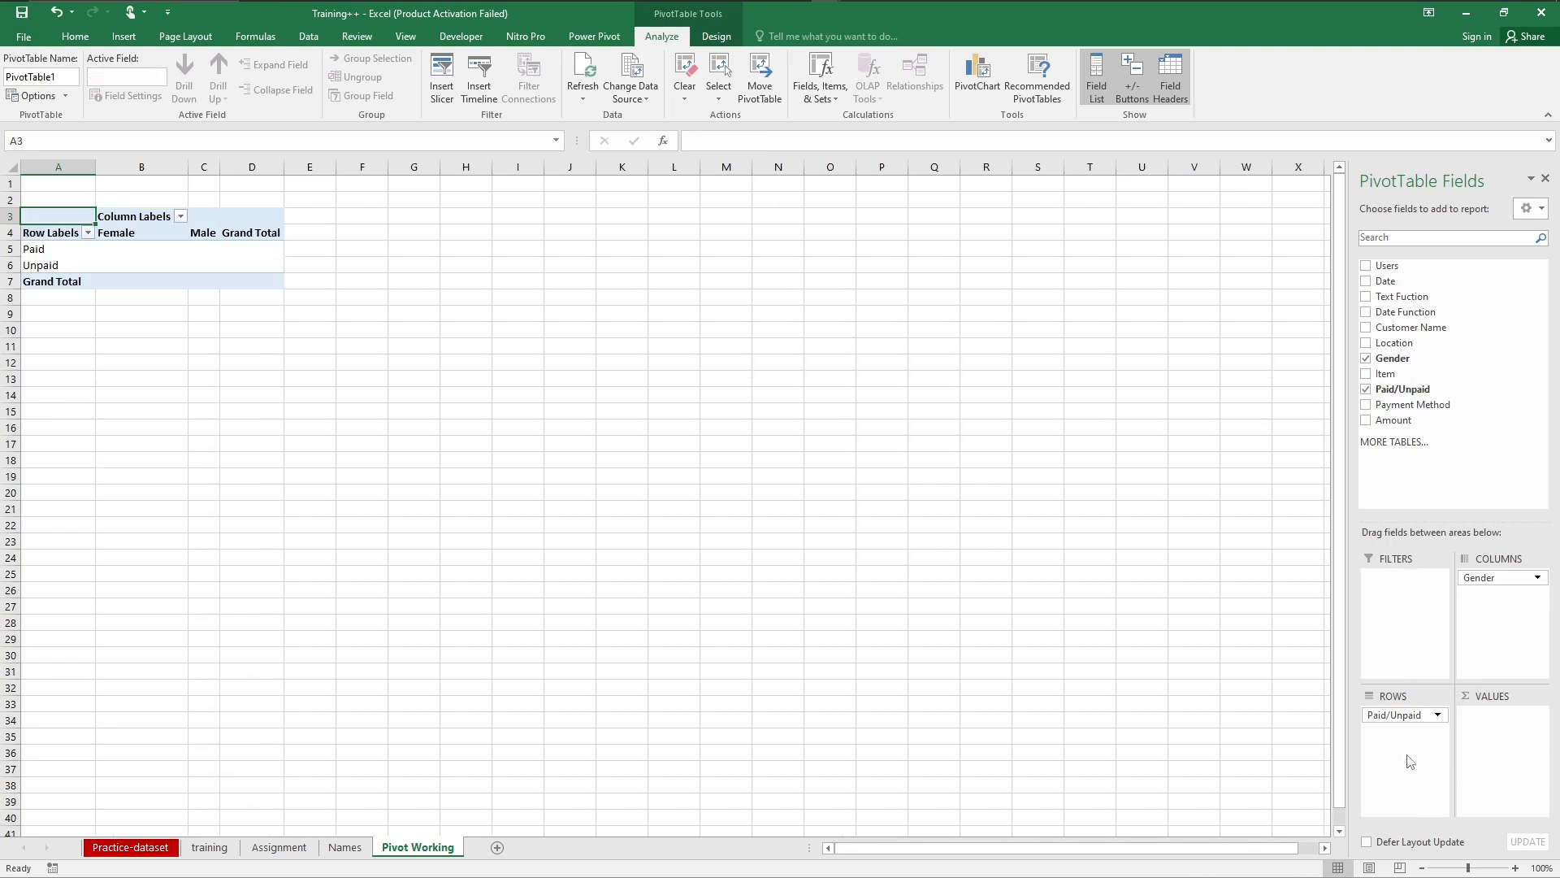
drag(1391, 421, 1505, 753)
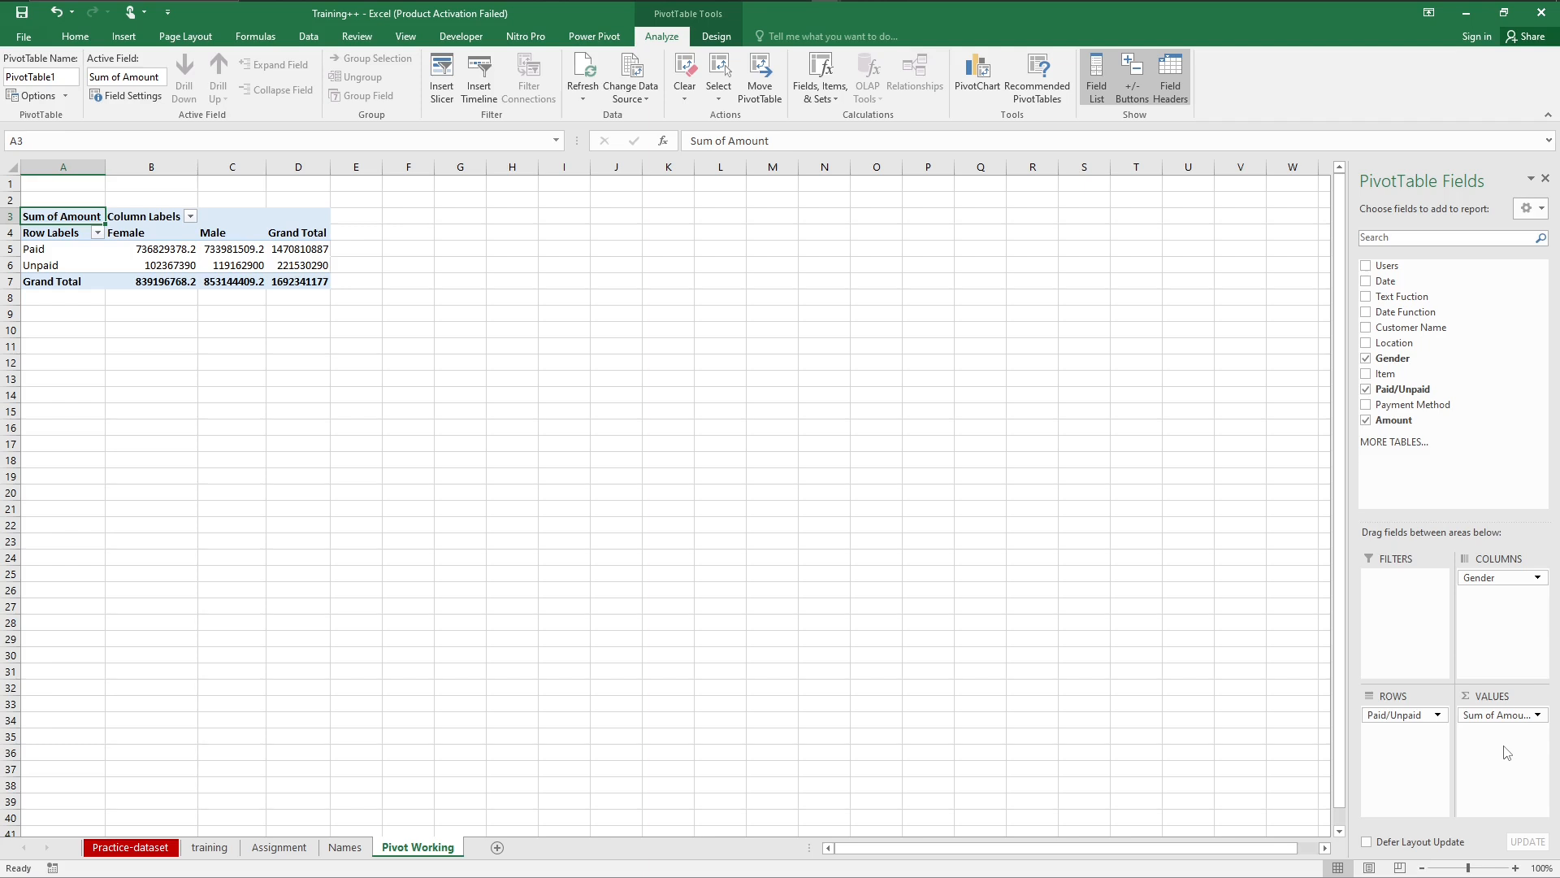
Step: Format the Sum of Amount values as Number with 0 decimal places, a 1000 separator and red negatives without a minus sign
click(1537, 715)
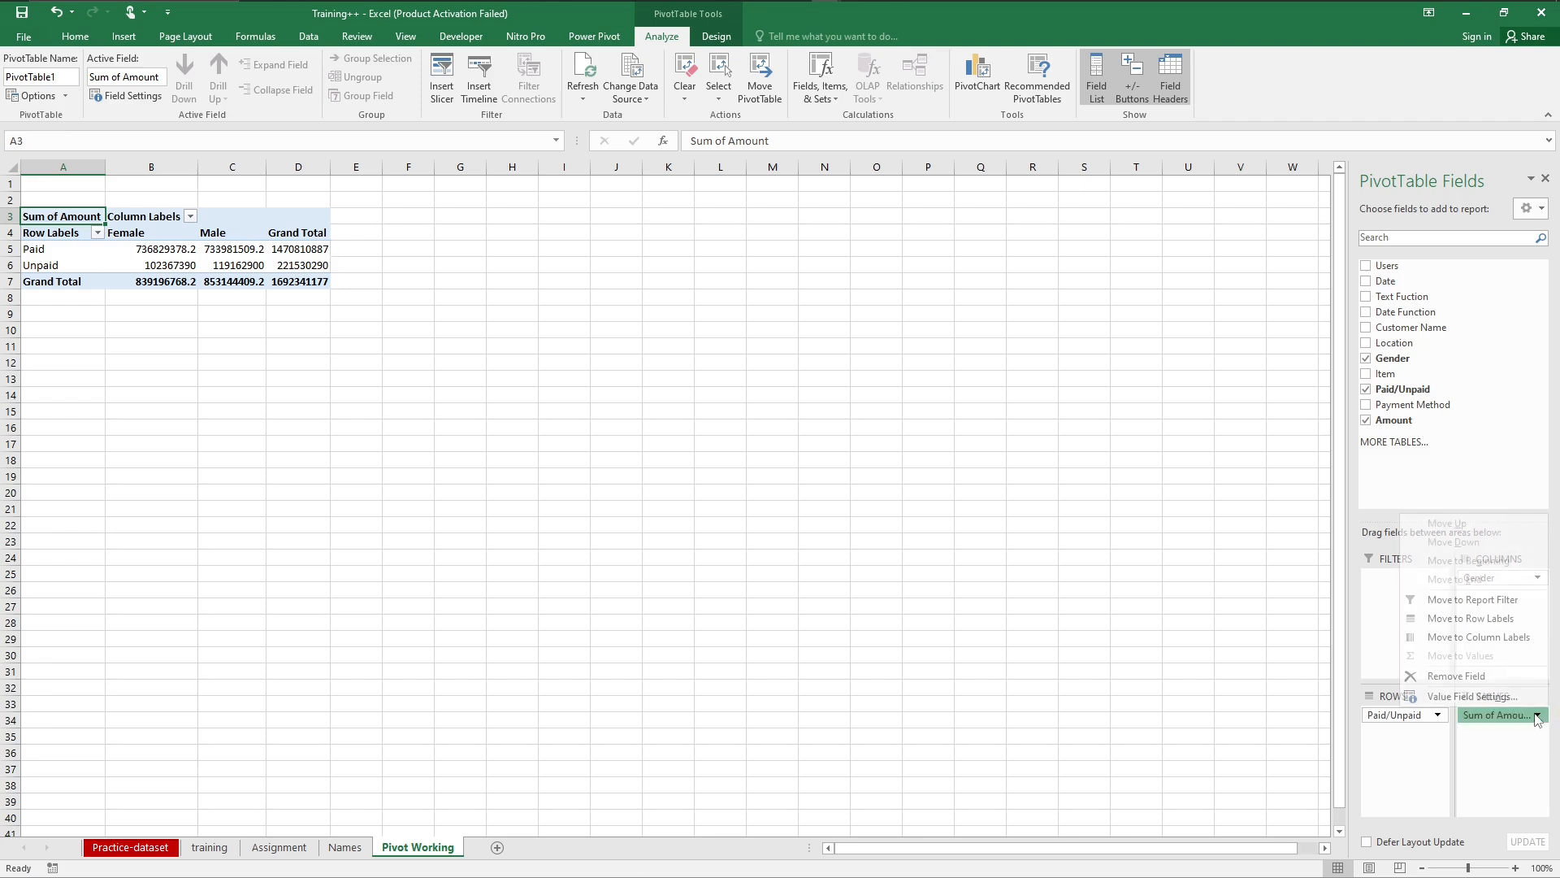
click(1471, 697)
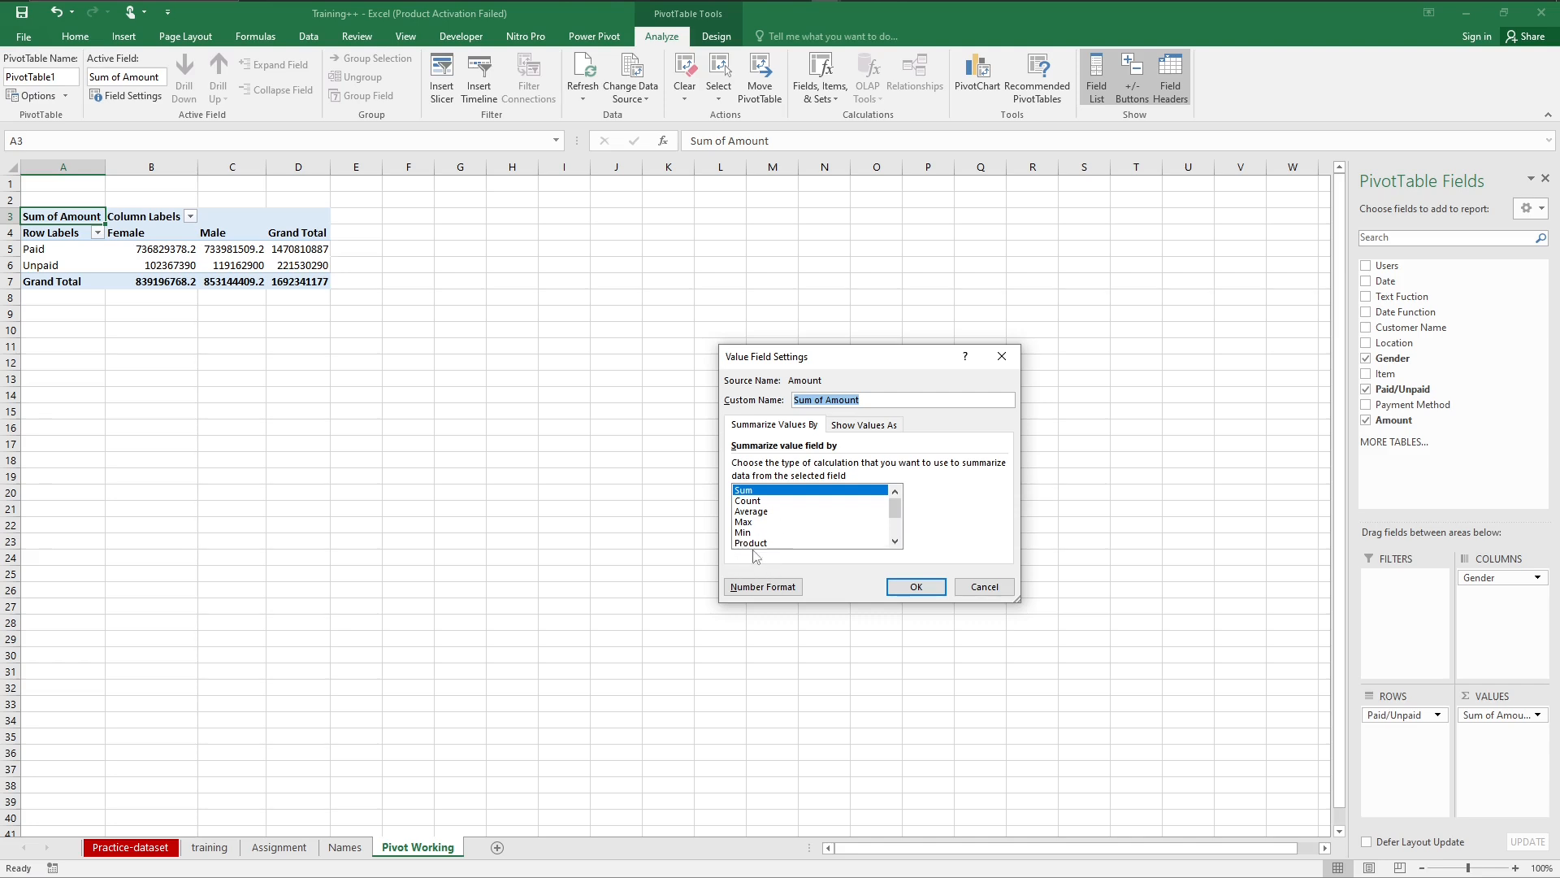
click(762, 586)
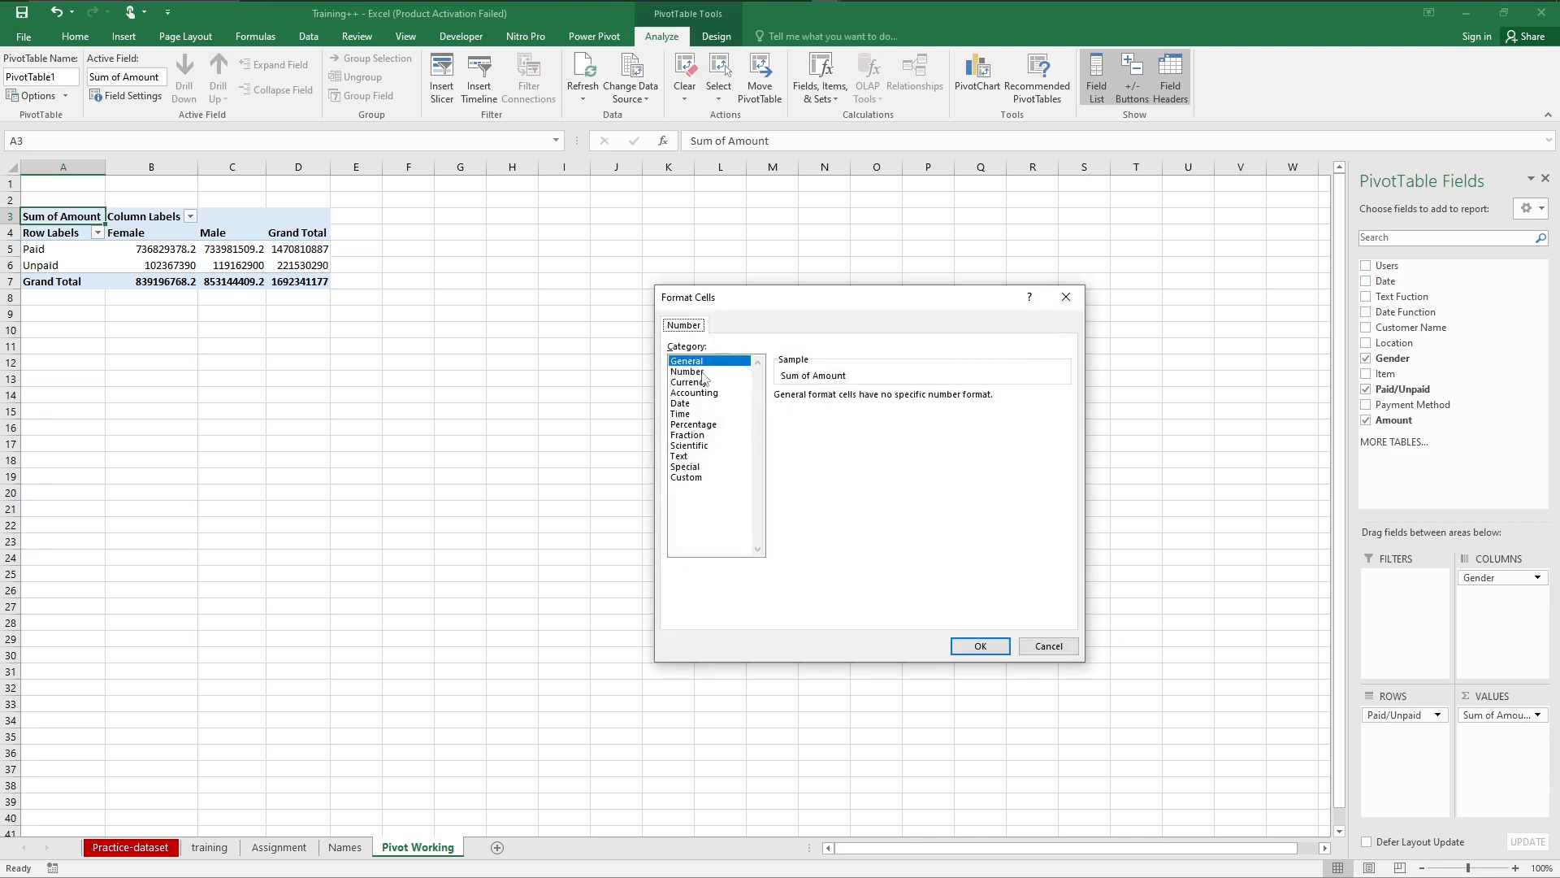
click(702, 372)
click(884, 401)
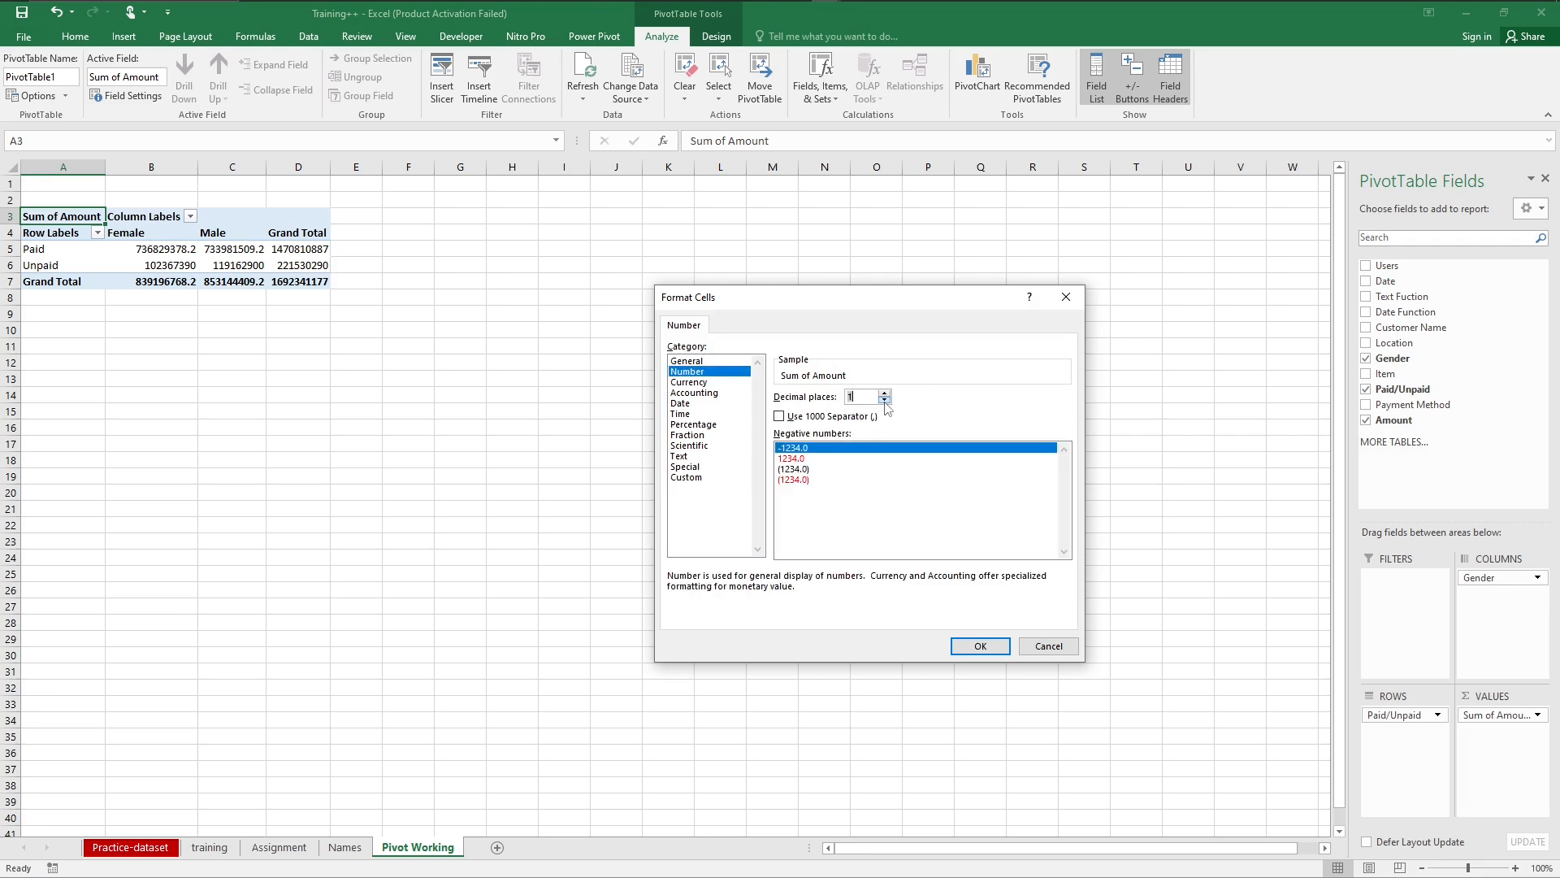
click(885, 401)
click(780, 417)
click(805, 458)
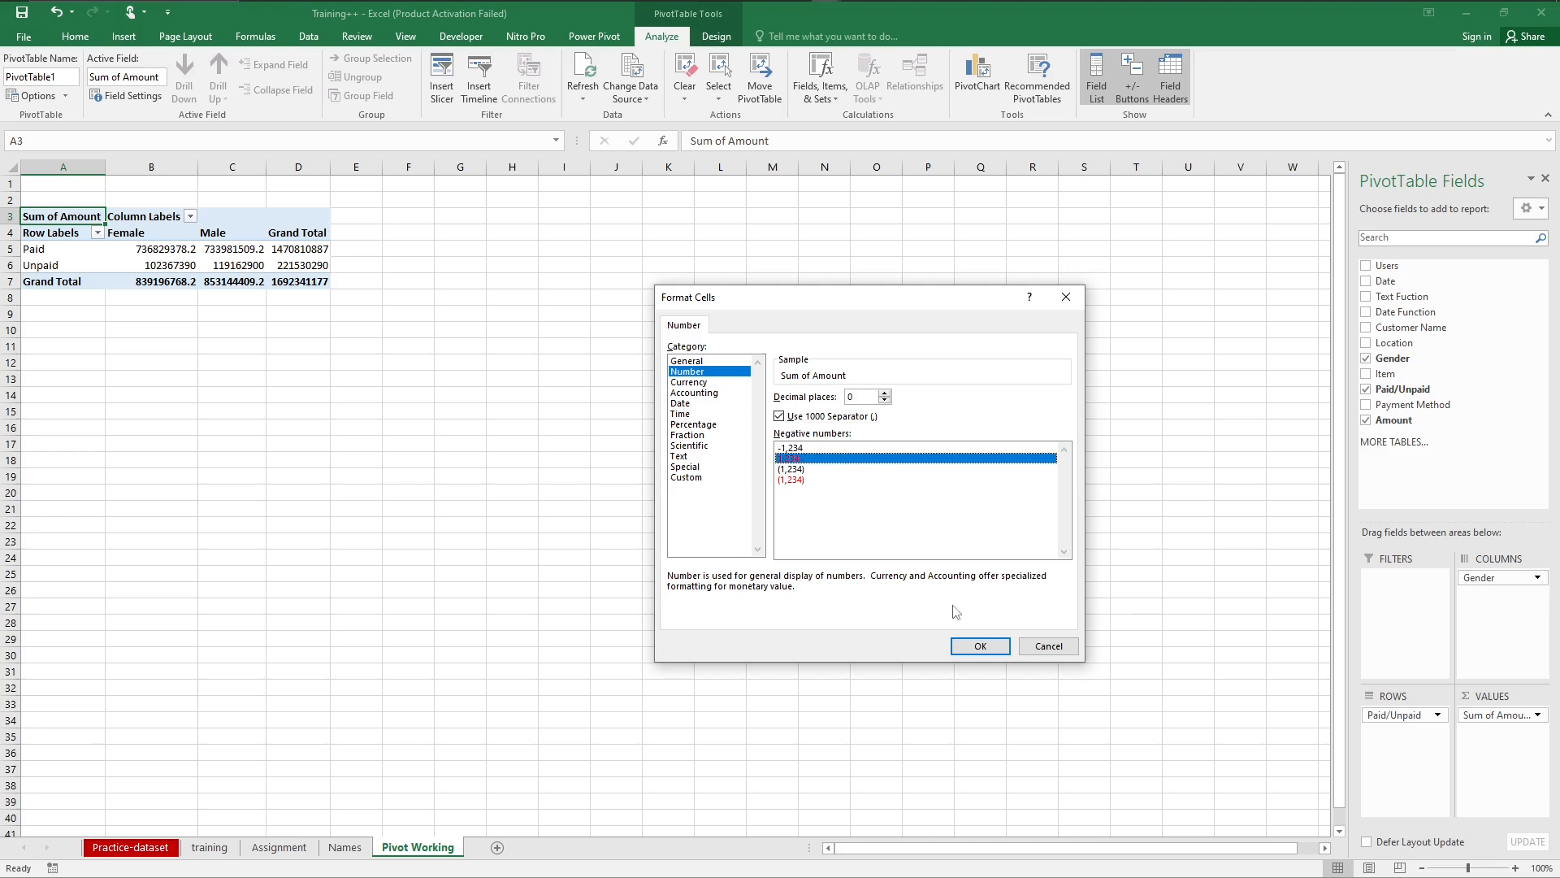
click(965, 648)
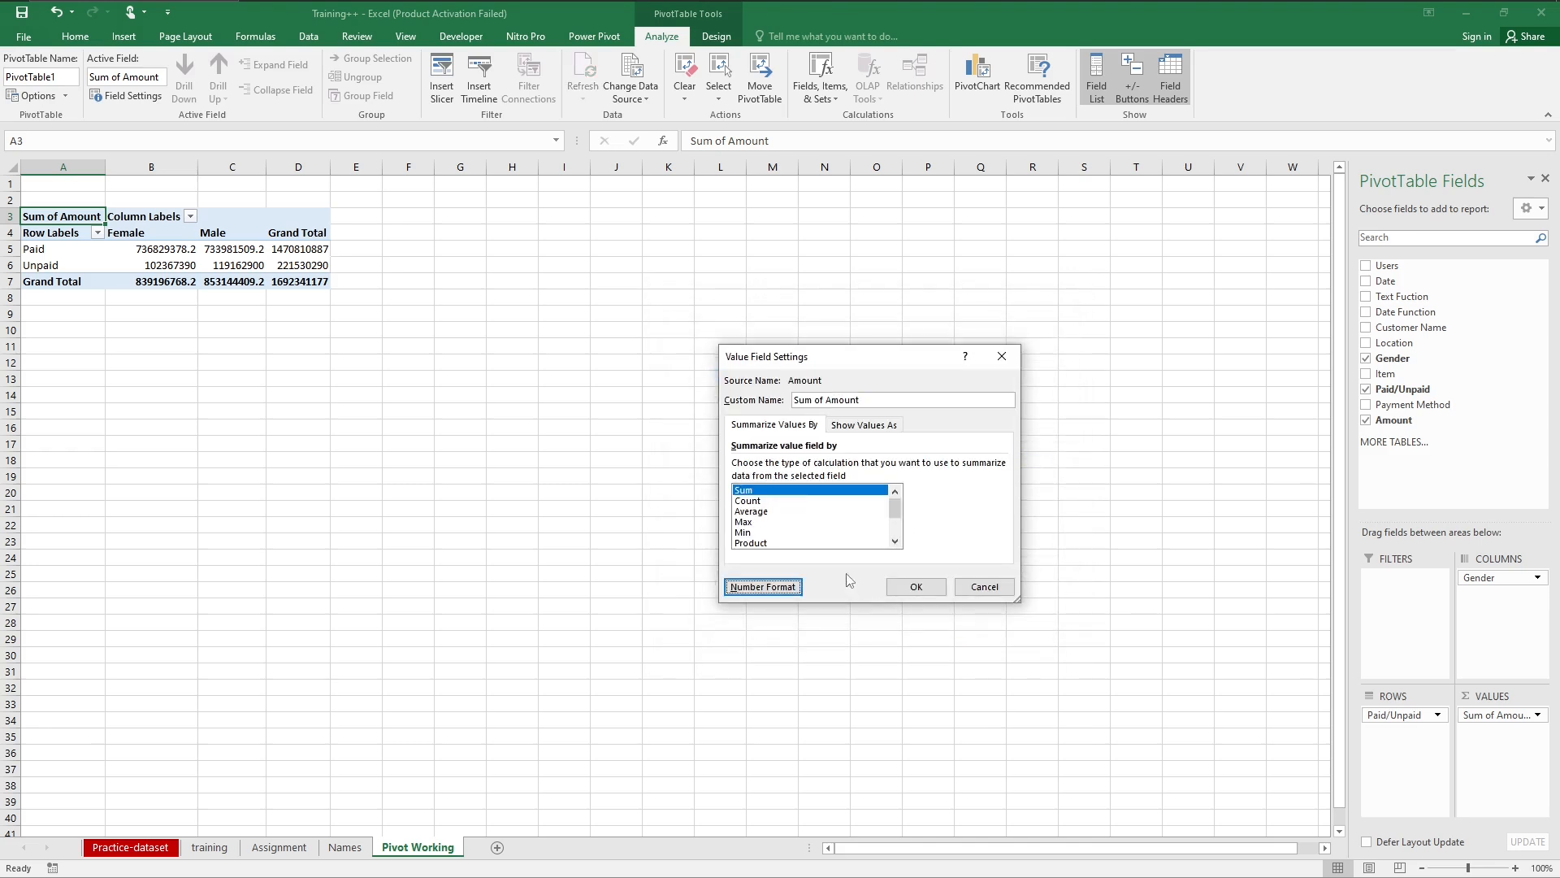
click(905, 586)
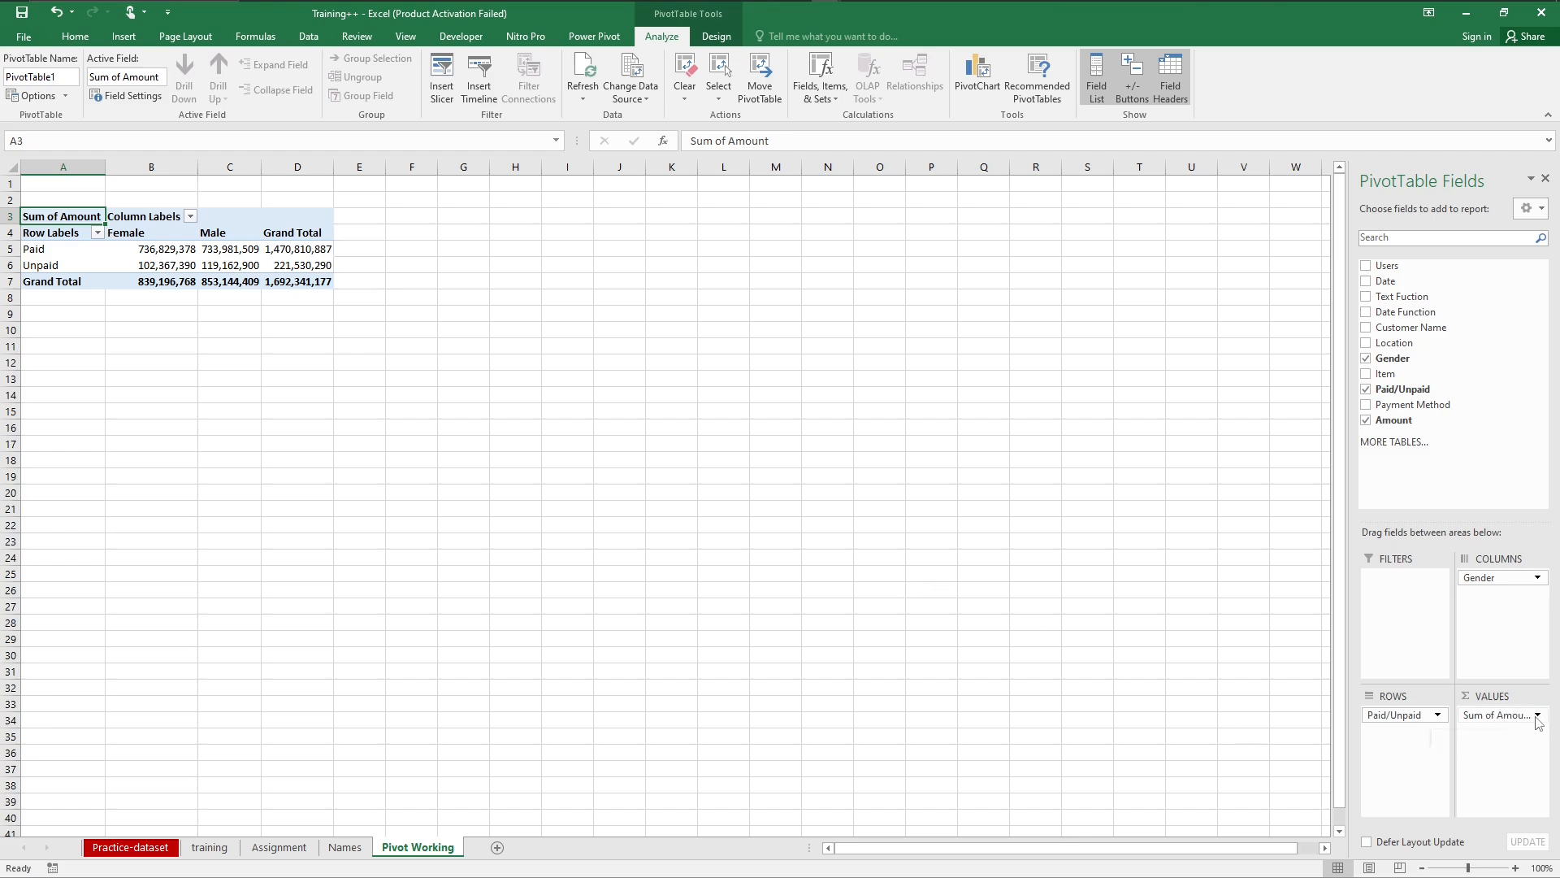
Step: Change the PivotTable's Amount value field to be summarized by Average
click(1505, 716)
click(1472, 697)
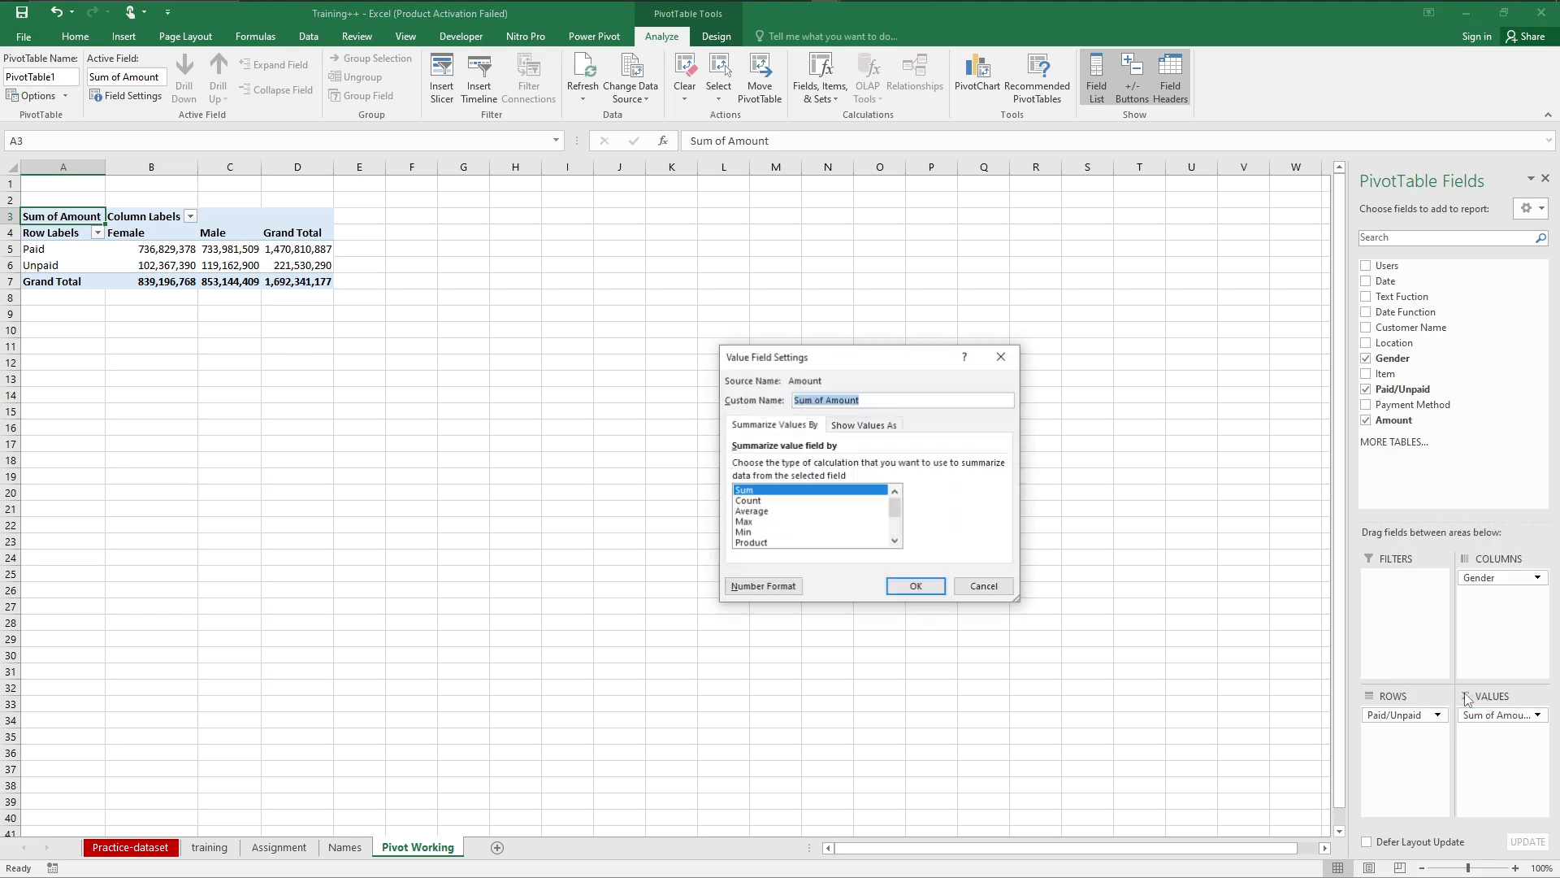
click(760, 512)
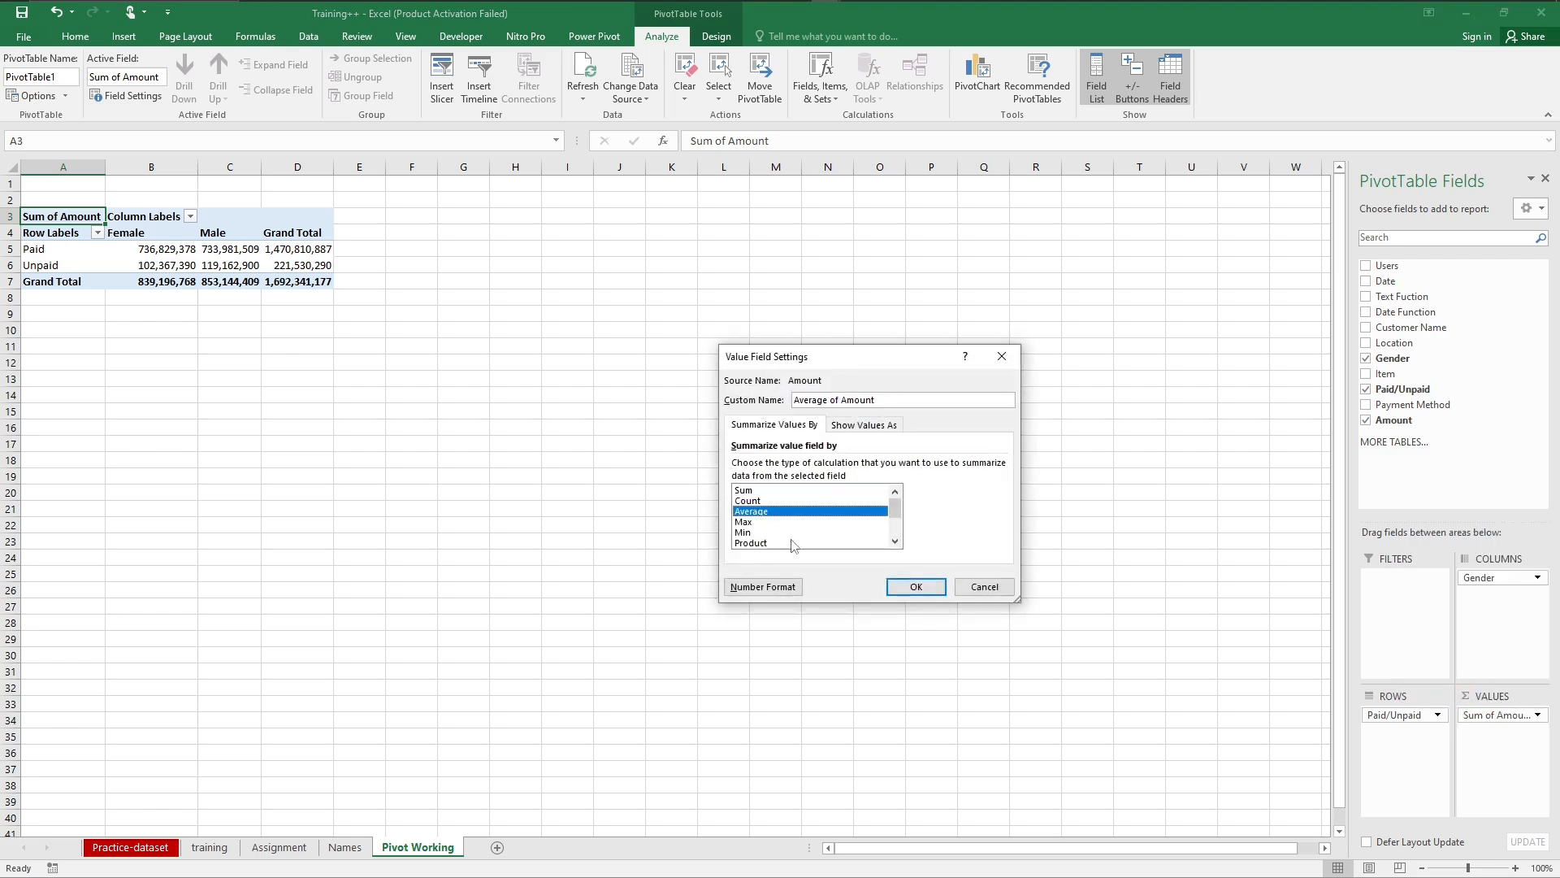
click(914, 587)
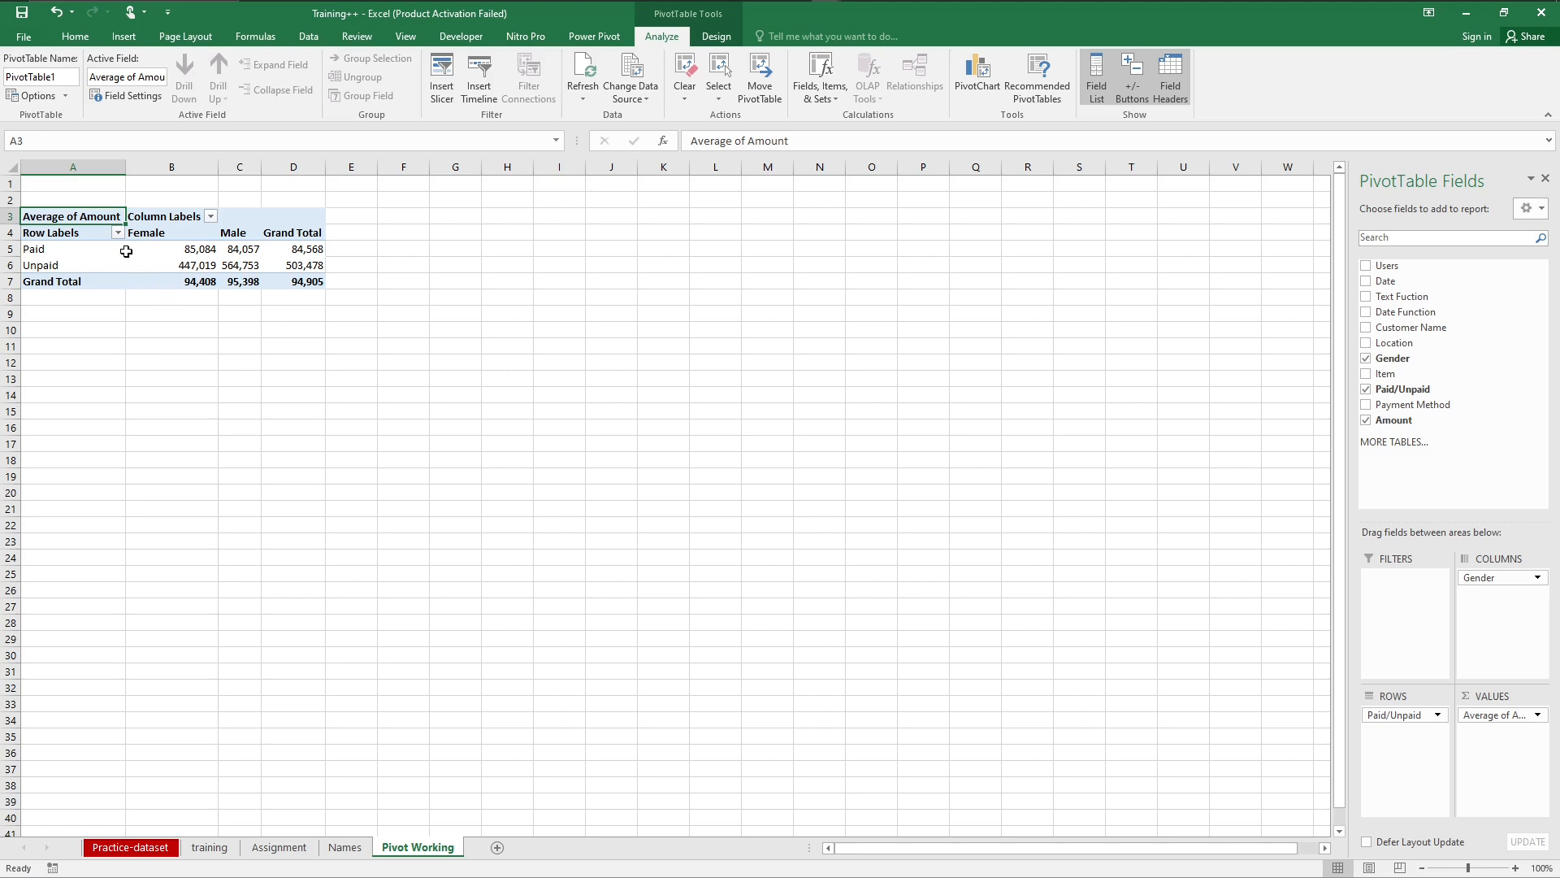
mouse_move(126, 251)
click(161, 254)
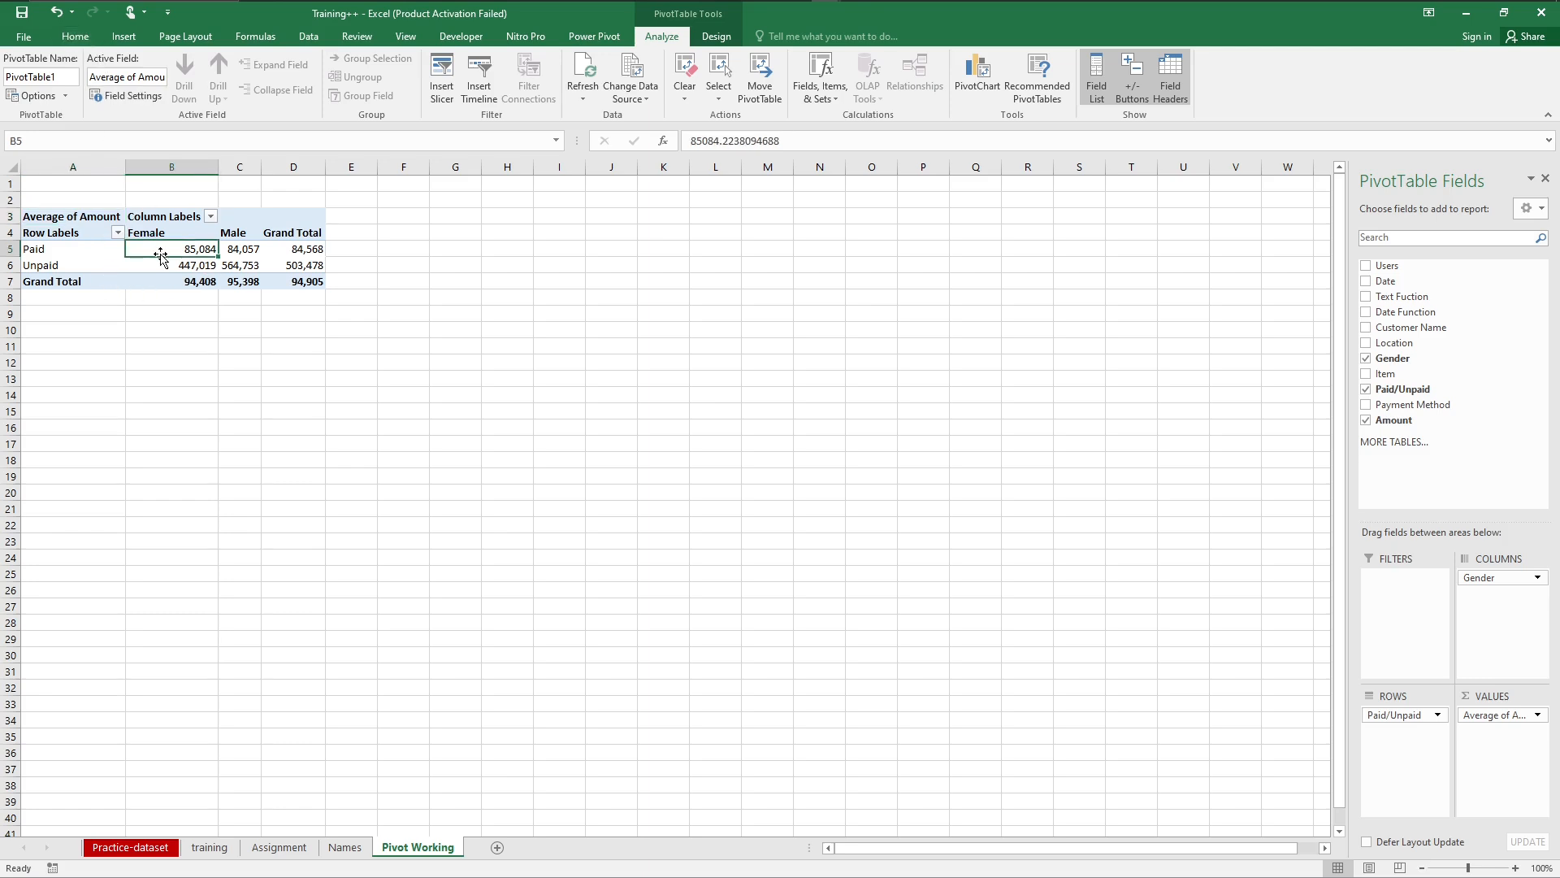
click(85, 38)
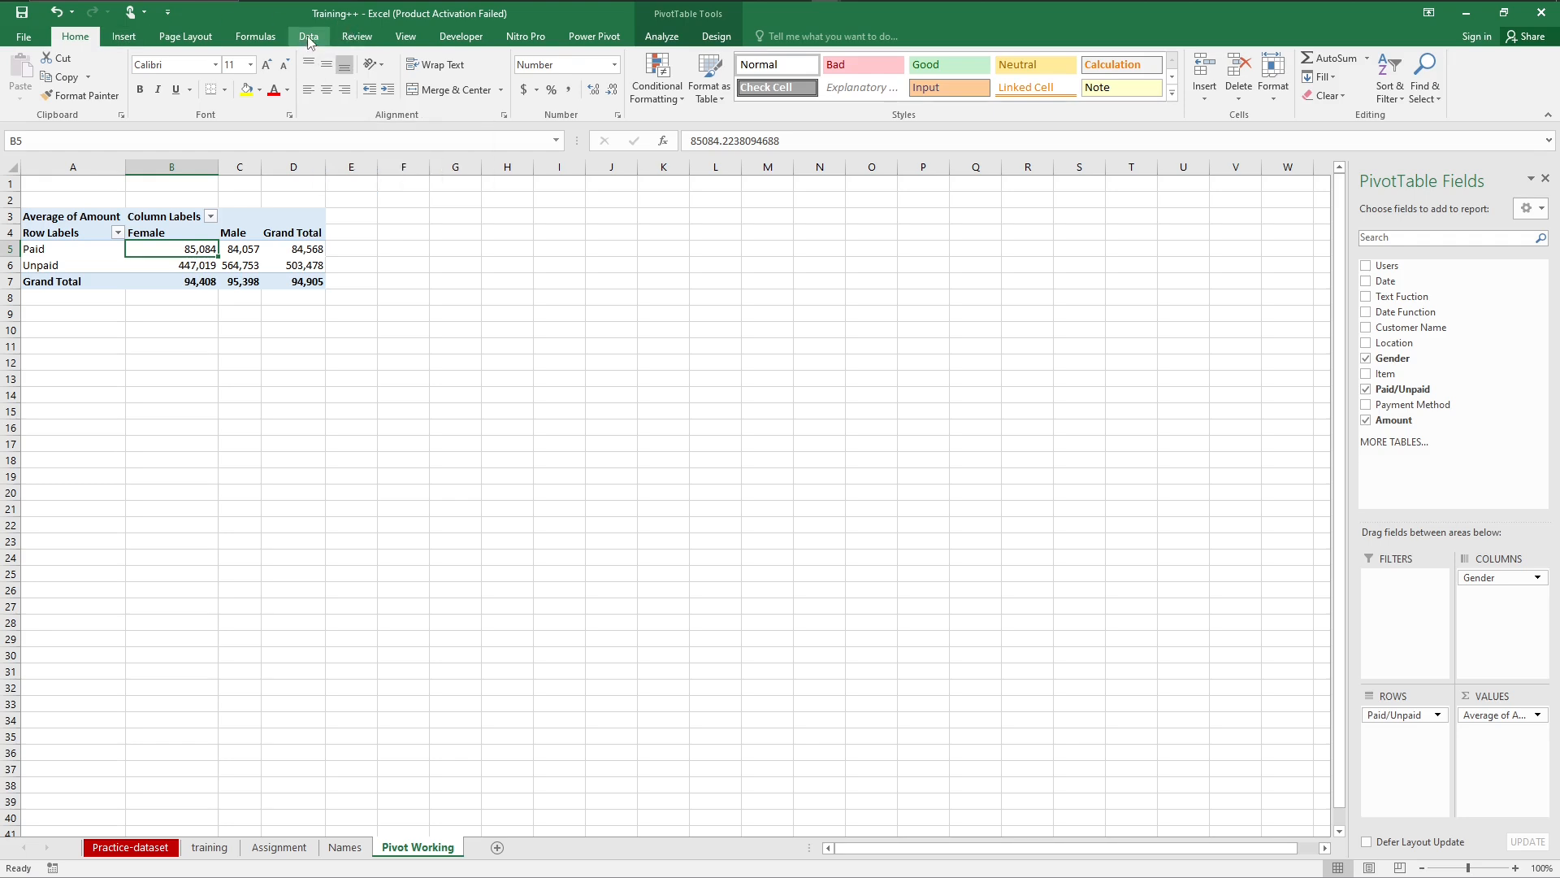
click(127, 41)
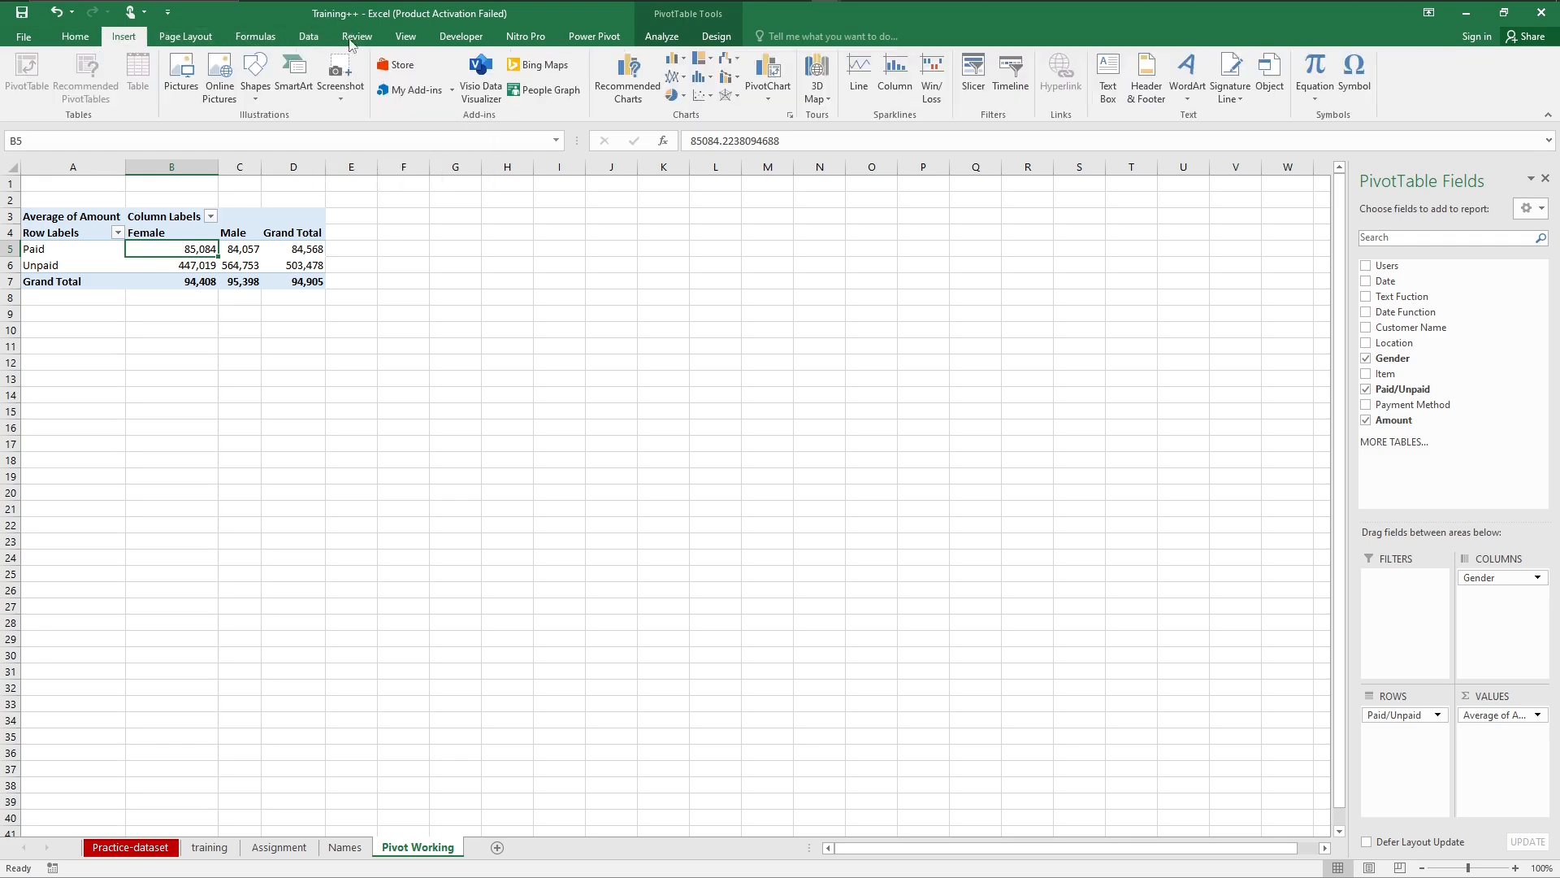
Step: Insert a Clustered Column PivotChart of the average amounts and place it beside the PivotTable, starting at column E
click(615, 81)
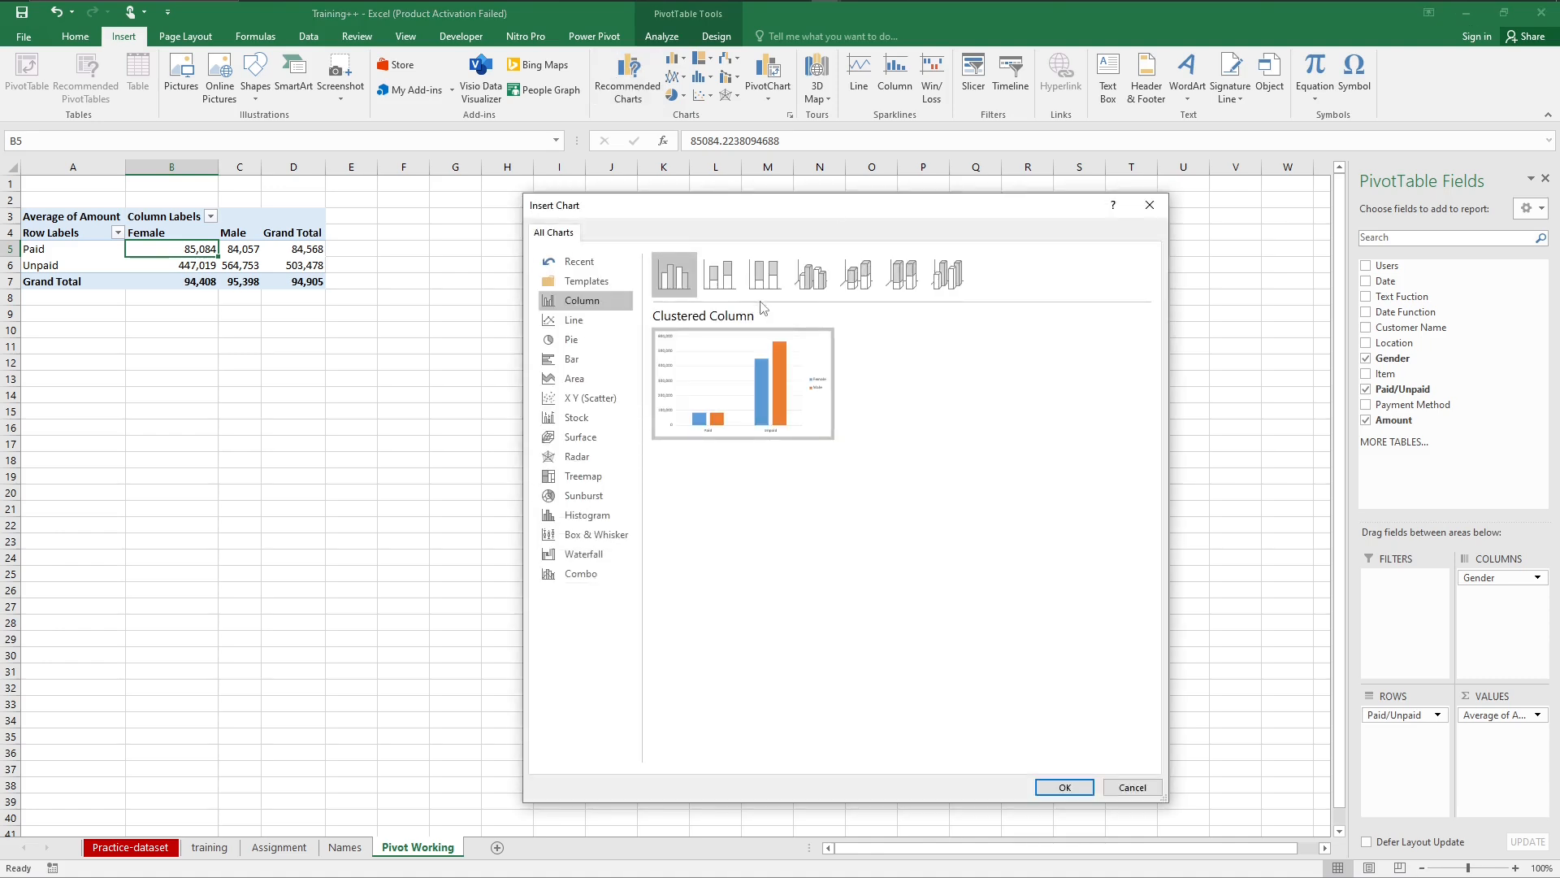
click(720, 276)
click(775, 281)
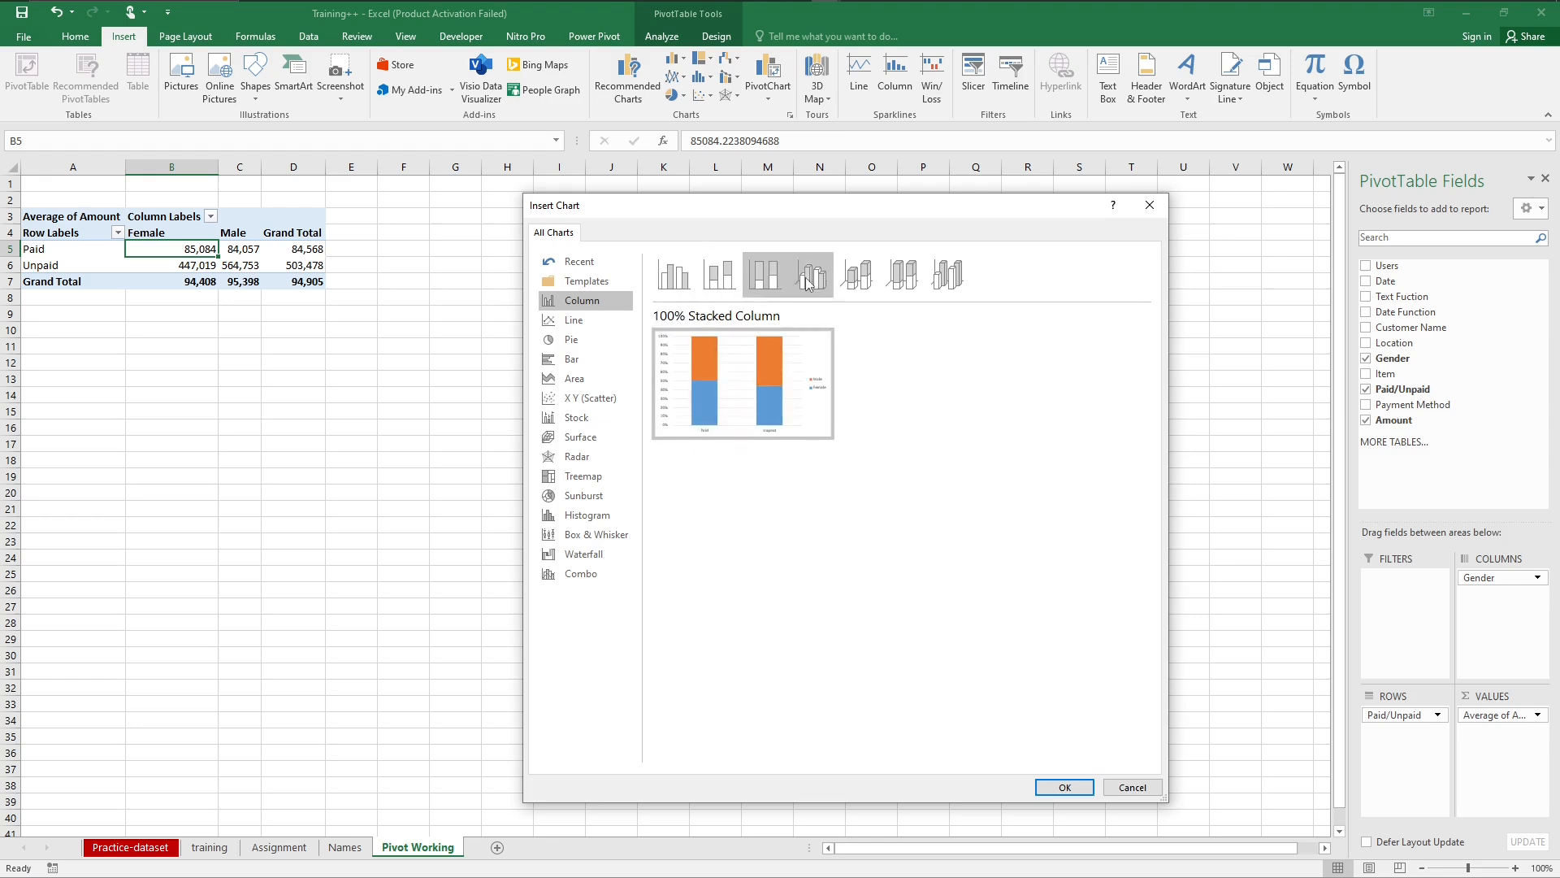
click(811, 281)
click(868, 281)
click(947, 278)
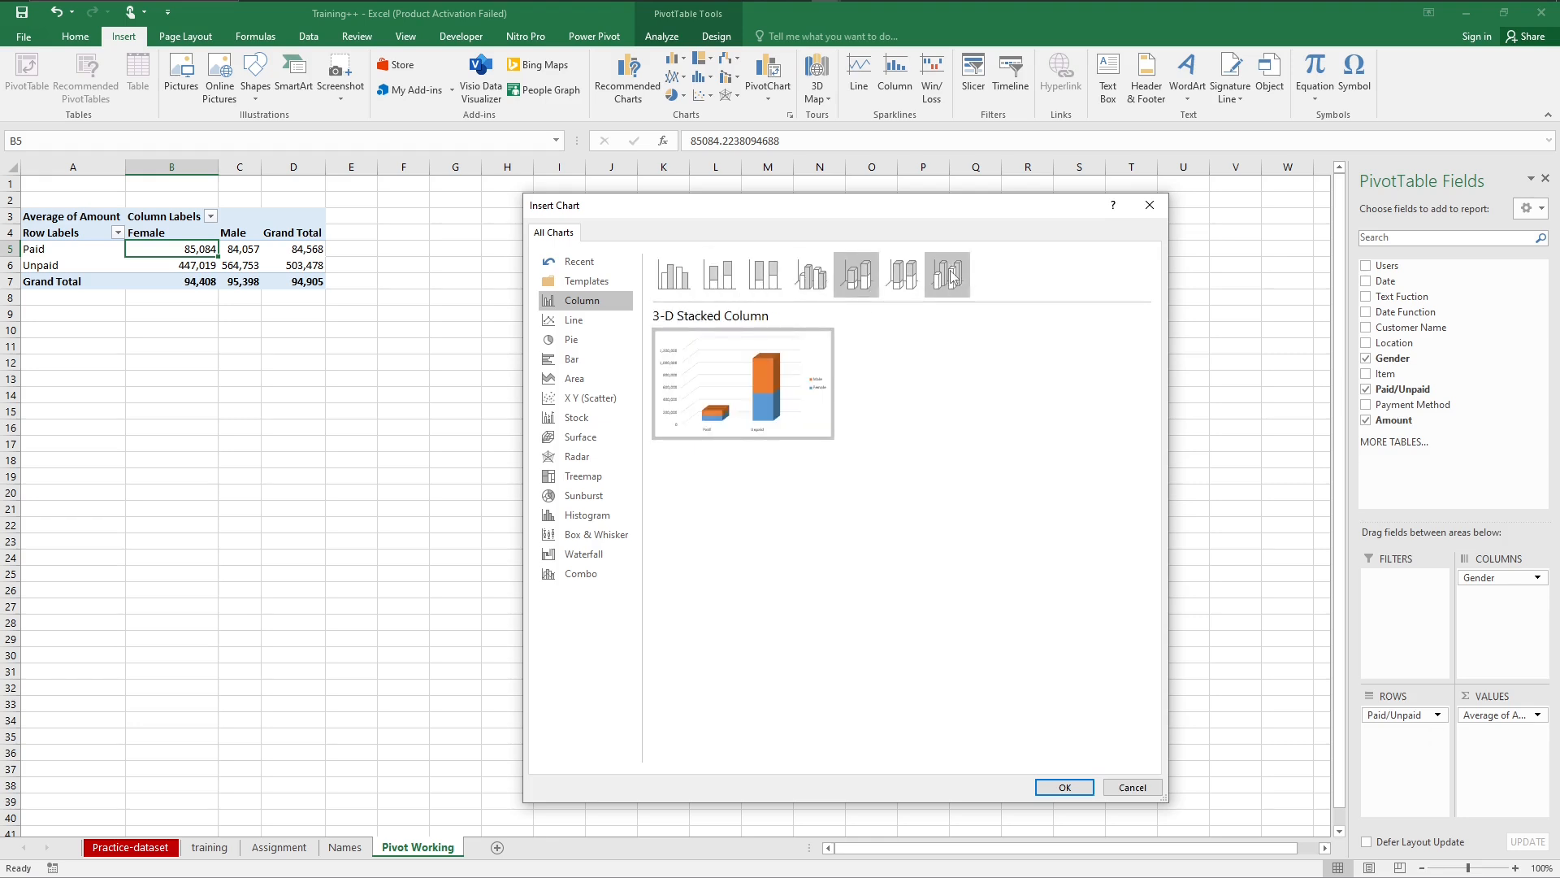
click(696, 281)
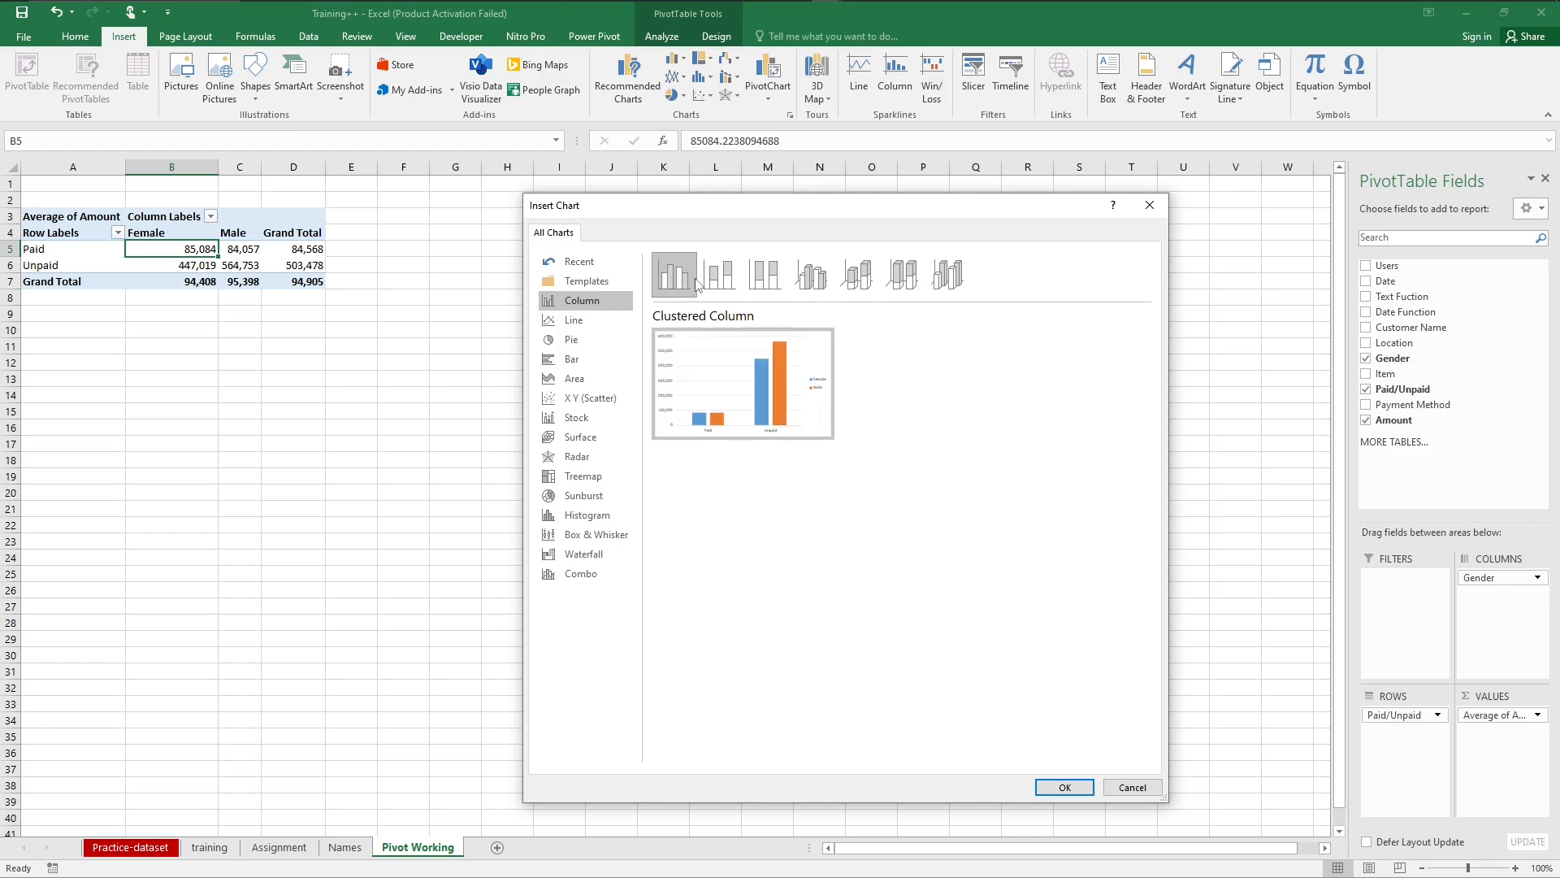
mouse_move(757, 385)
click(1063, 788)
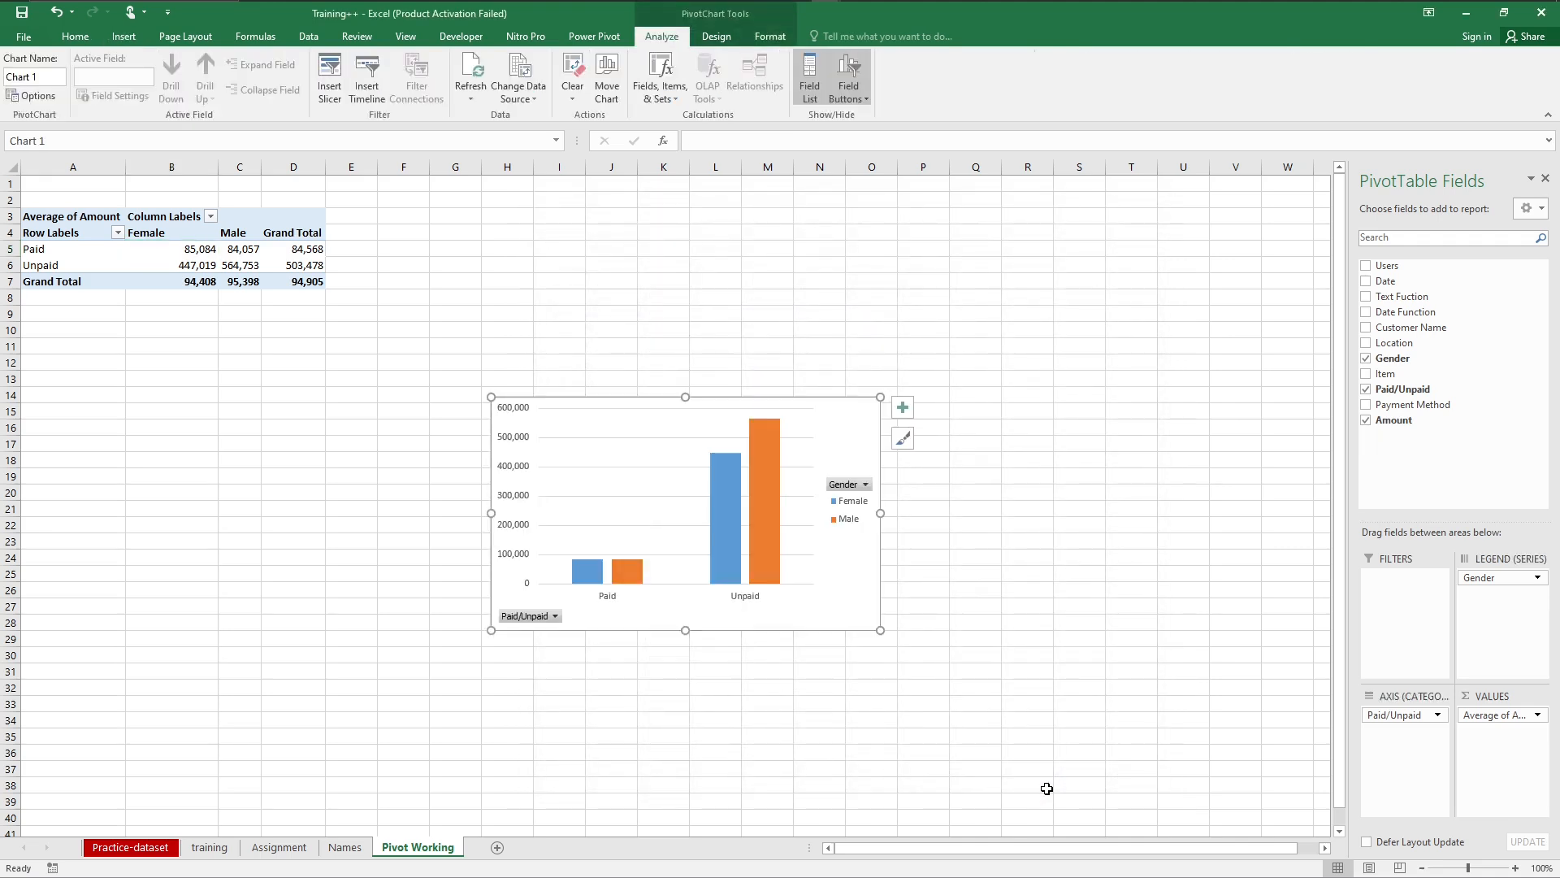
drag(850, 416, 707, 226)
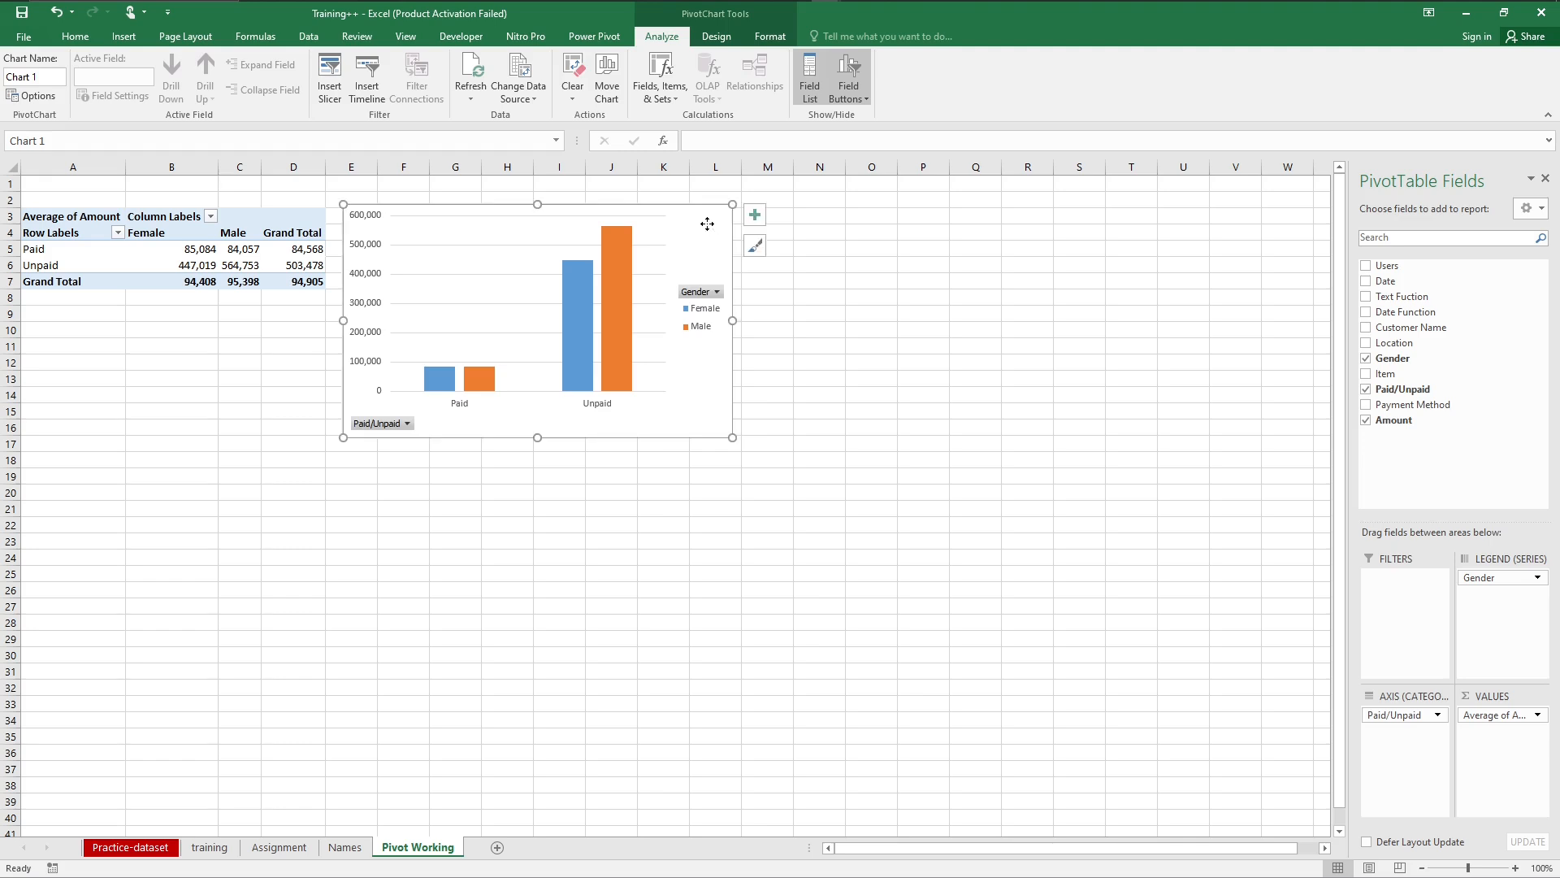
drag(707, 222, 707, 217)
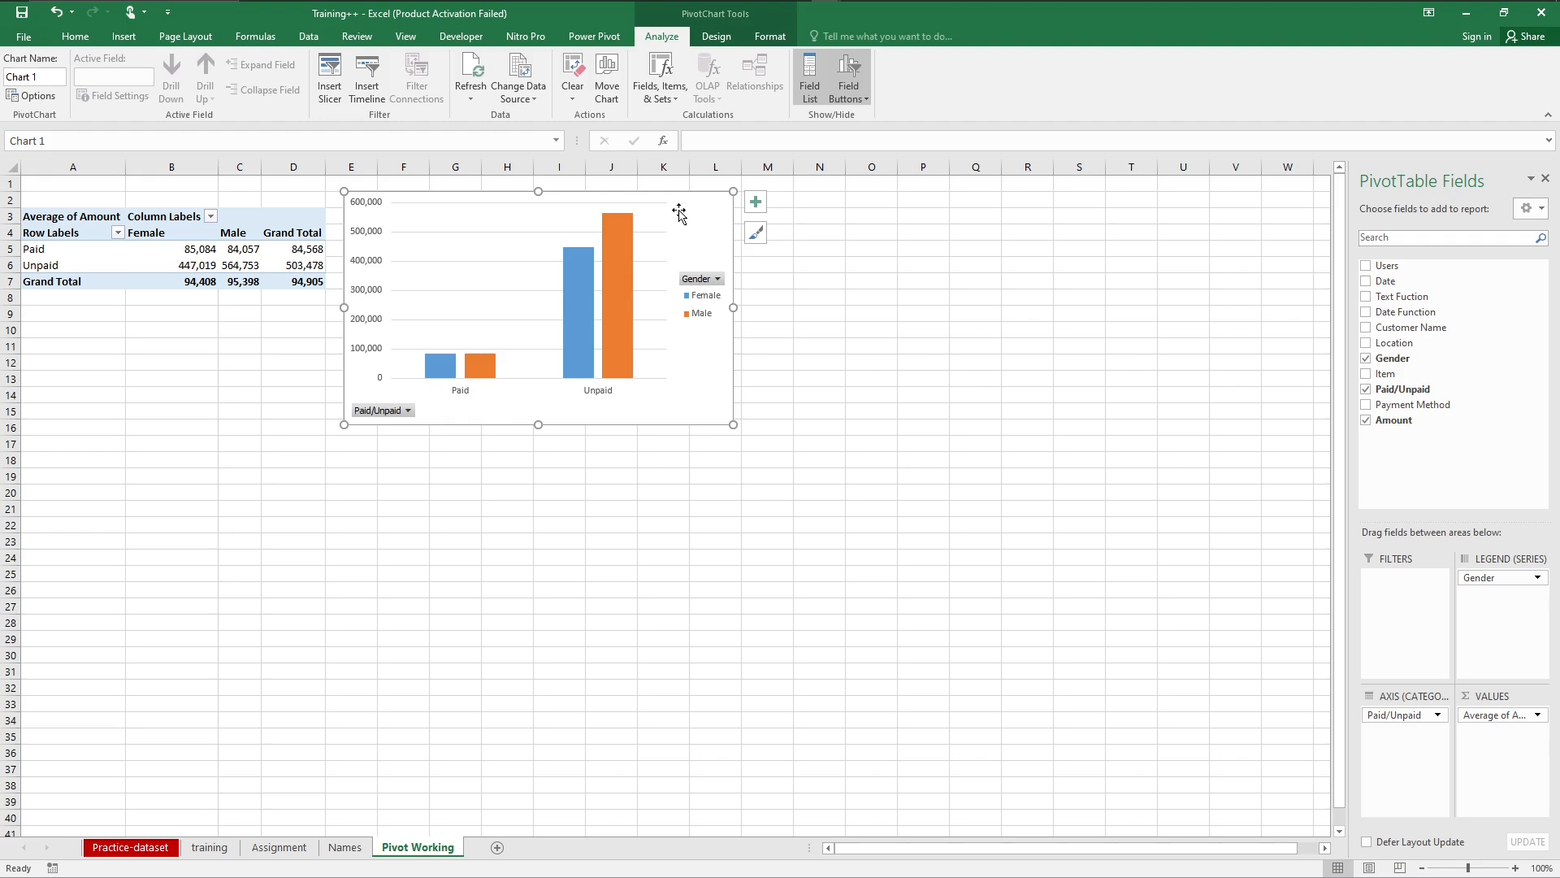
Step: Add a chart title and a data table to the PivotChart and remove its legend
click(763, 206)
click(763, 207)
click(795, 249)
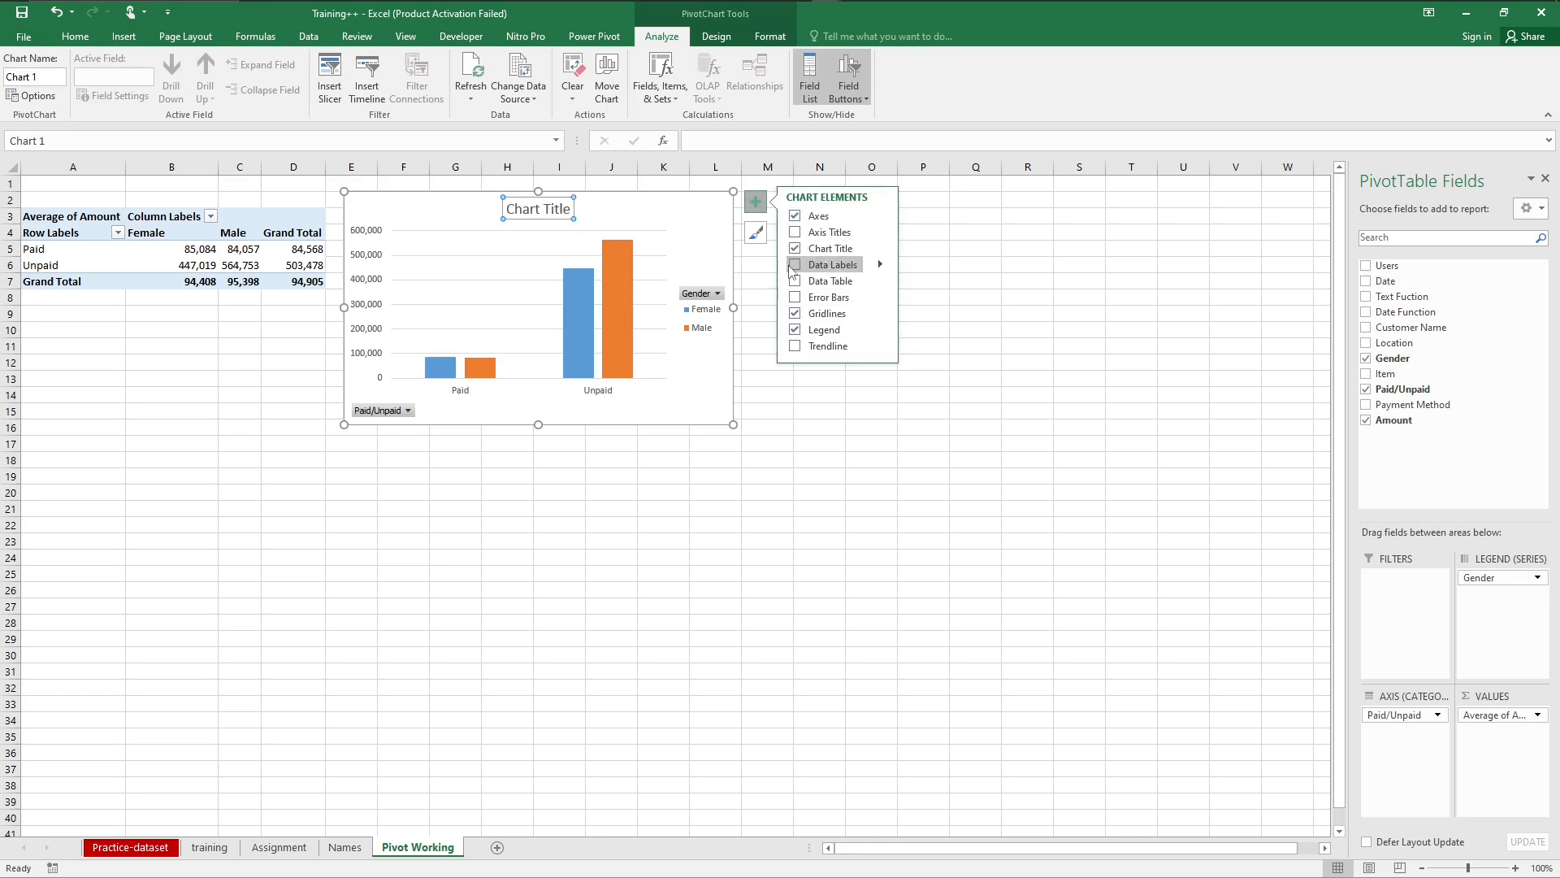
click(795, 265)
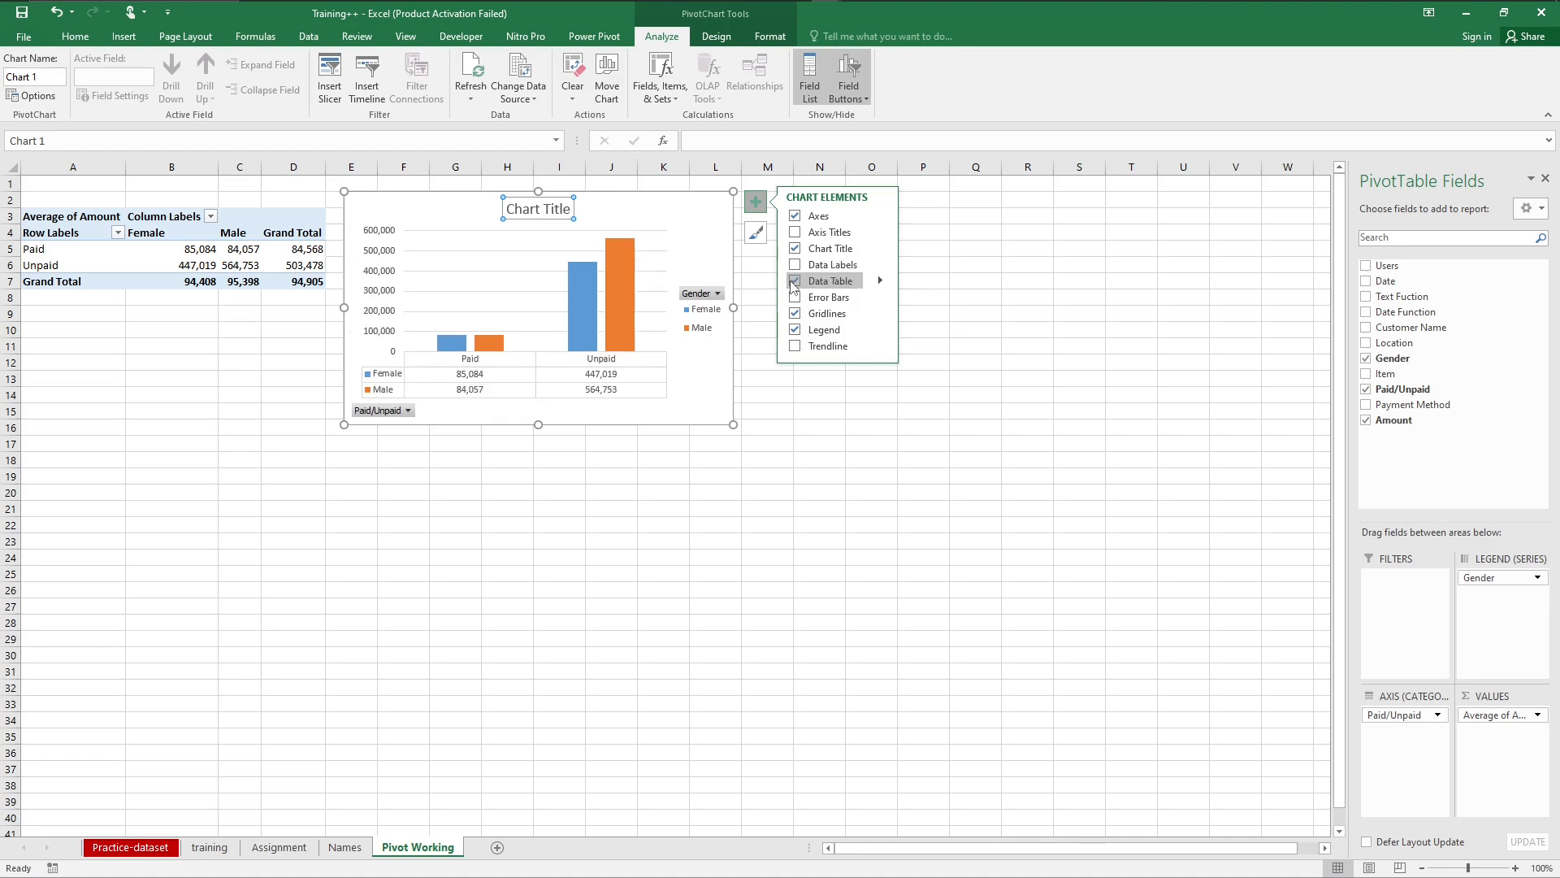
click(794, 281)
click(794, 332)
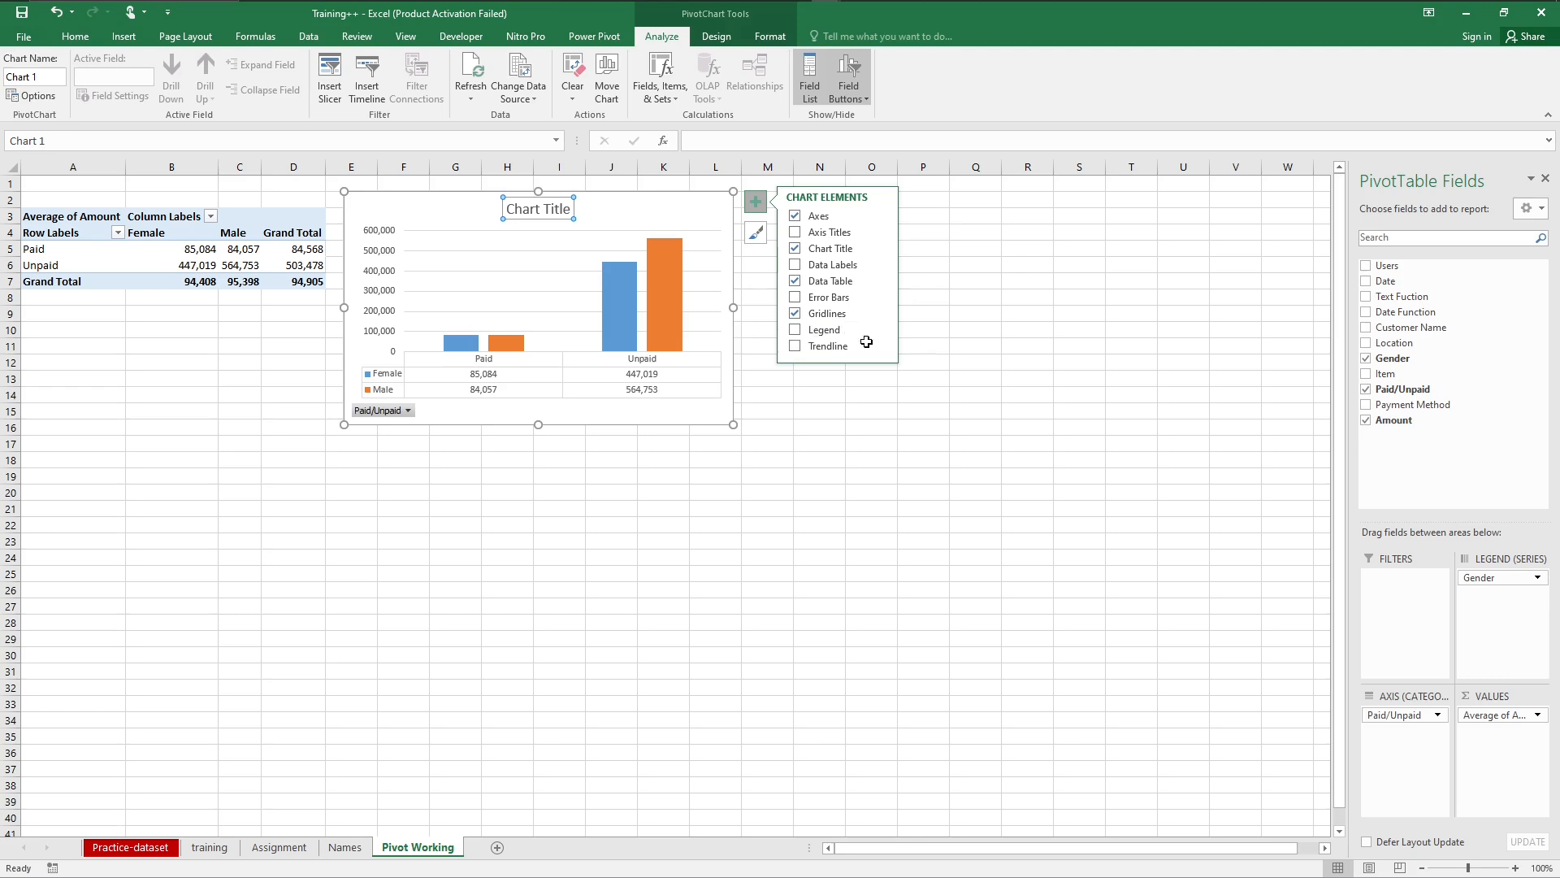
Step: Replace the PivotChart's title text with "Average Payment Per Gender"
click(557, 209)
double_click(557, 209)
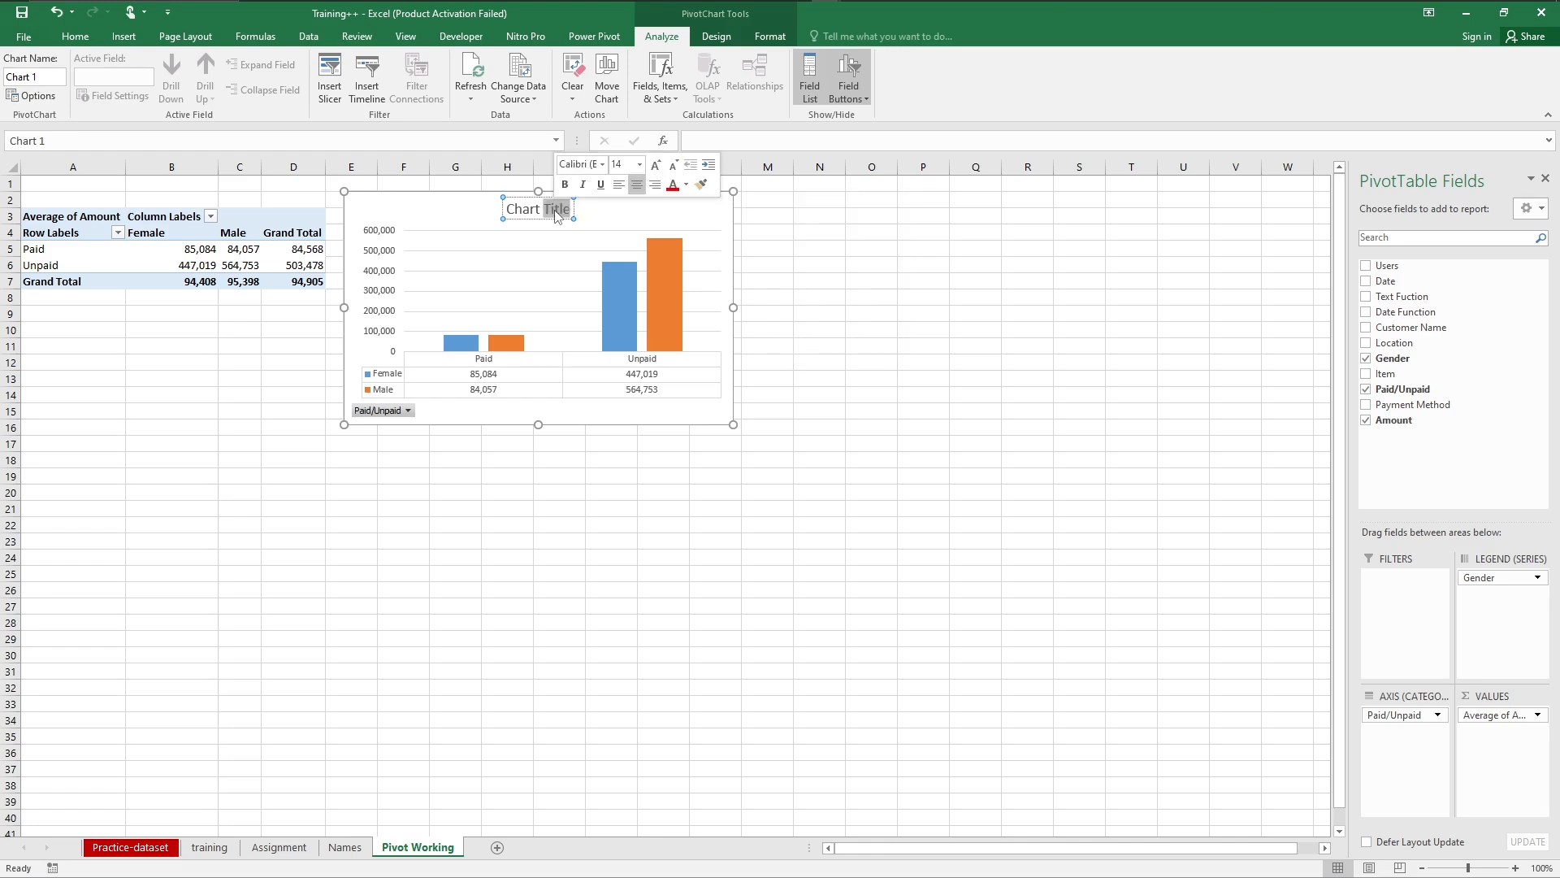
key(ctrl+a)
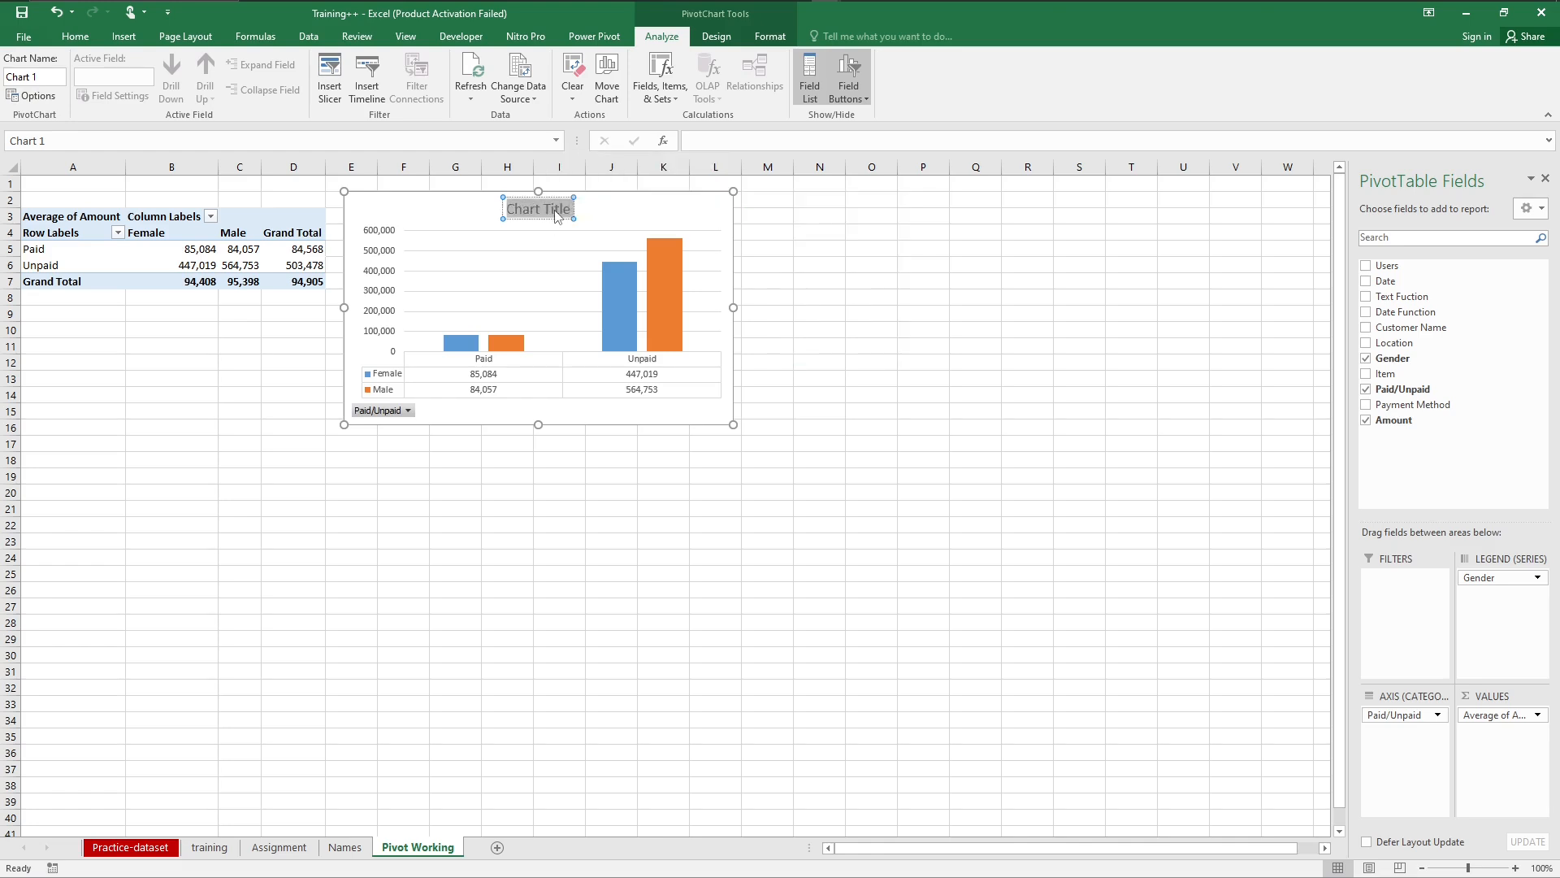
text(Average)
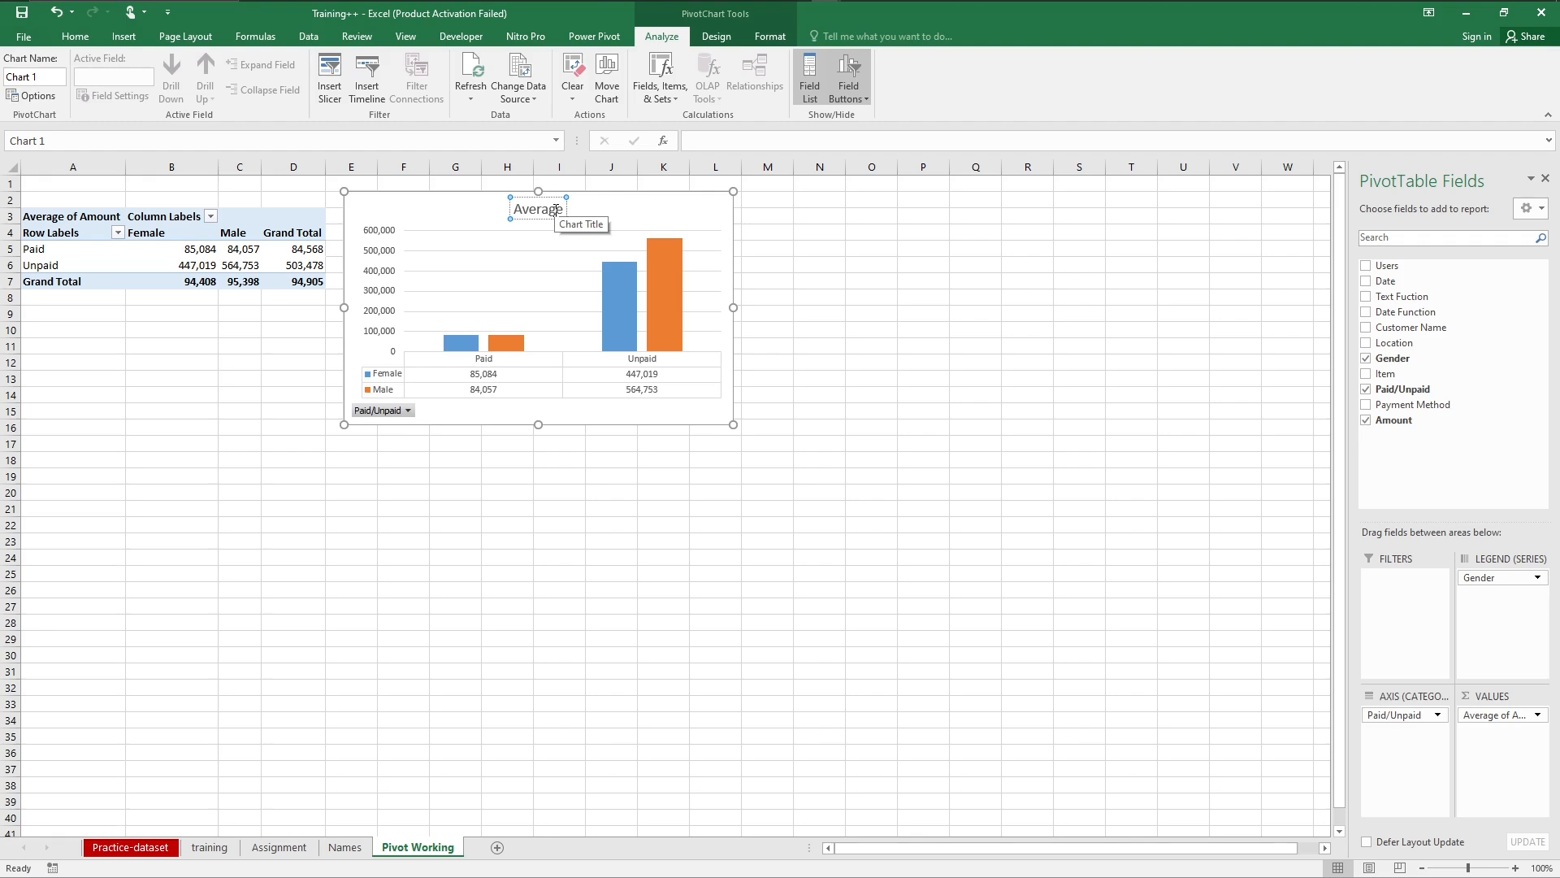
text(P)
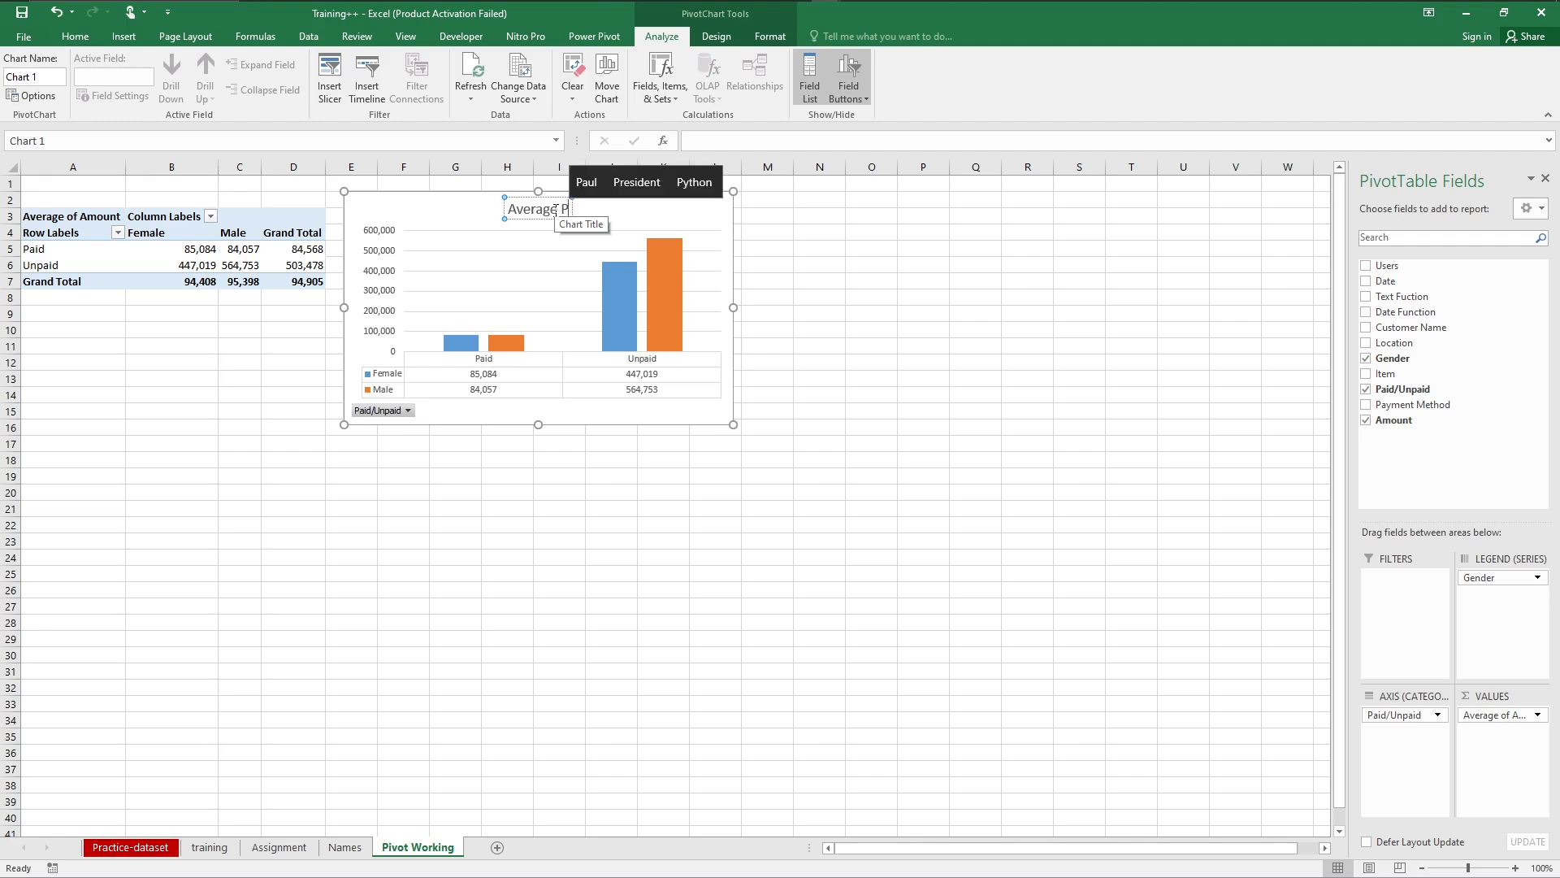
text(ayment)
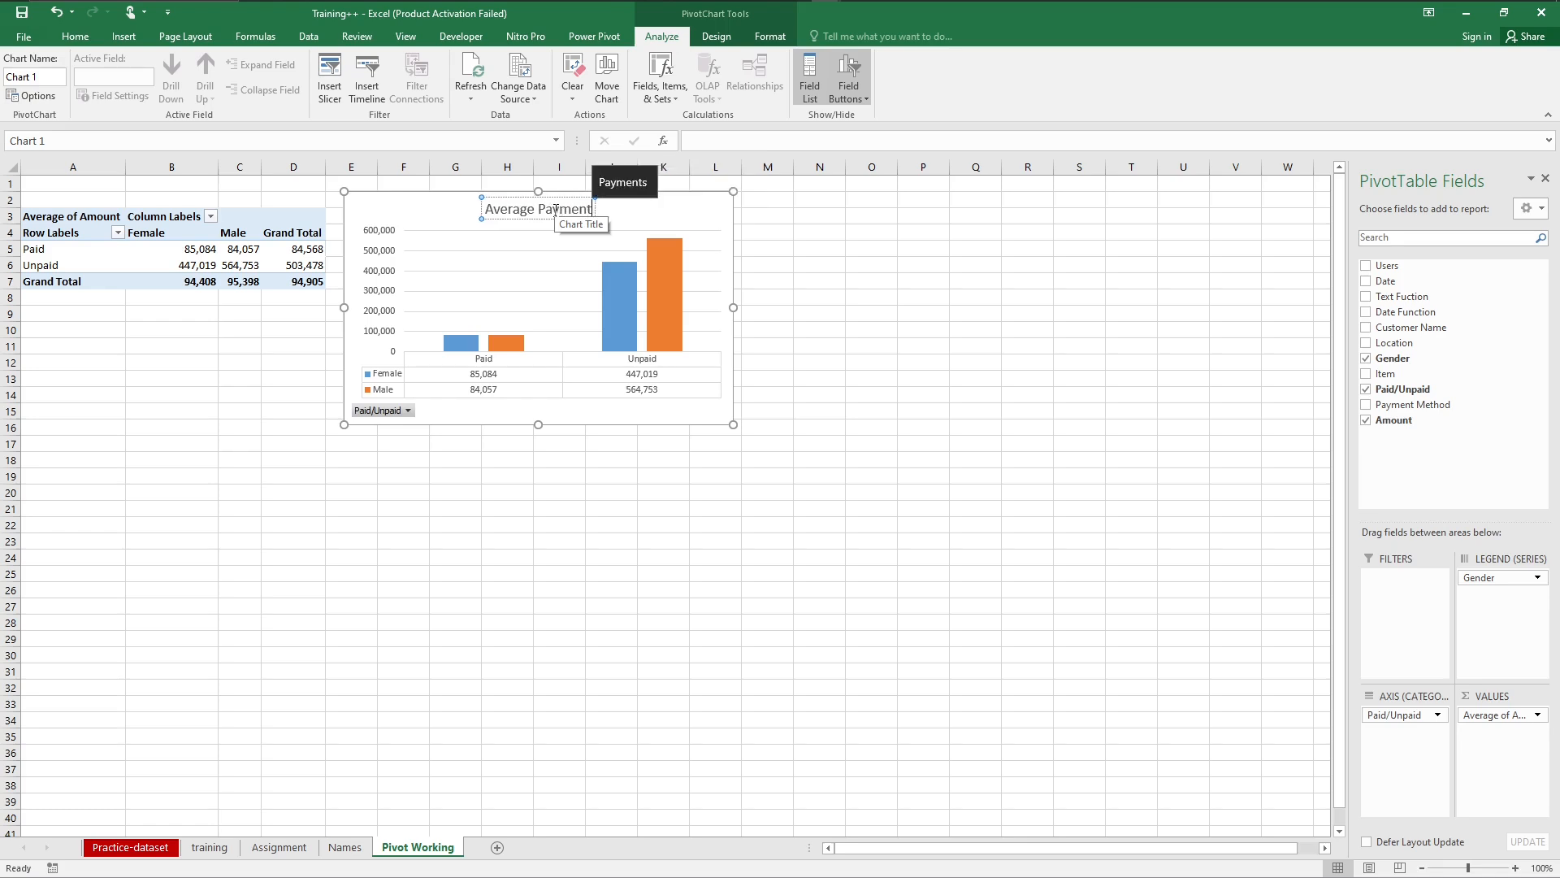
text( P)
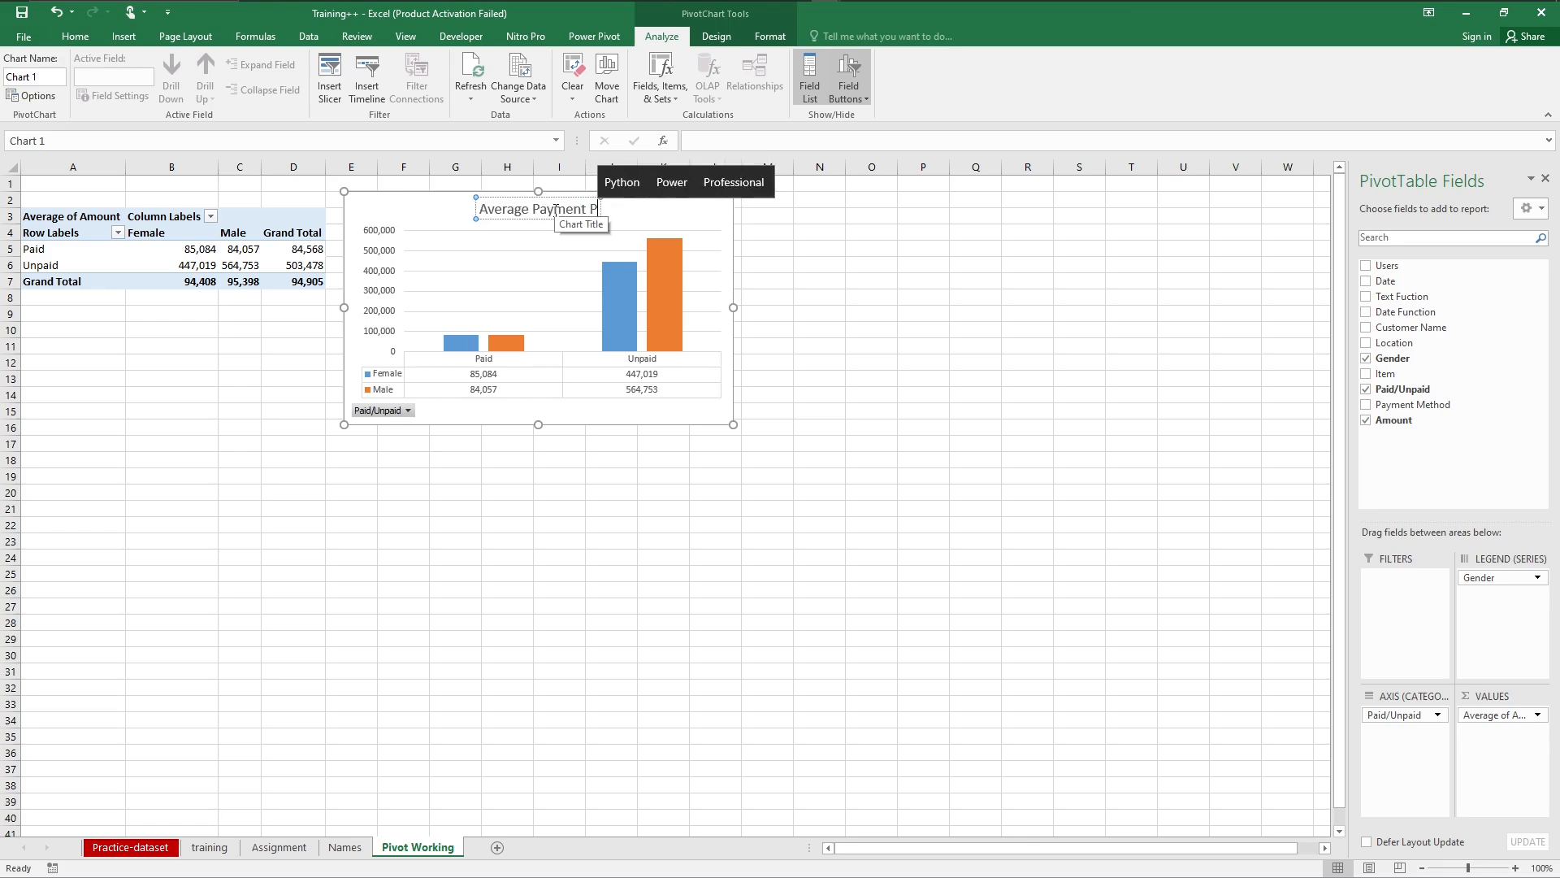
text(er Gender)
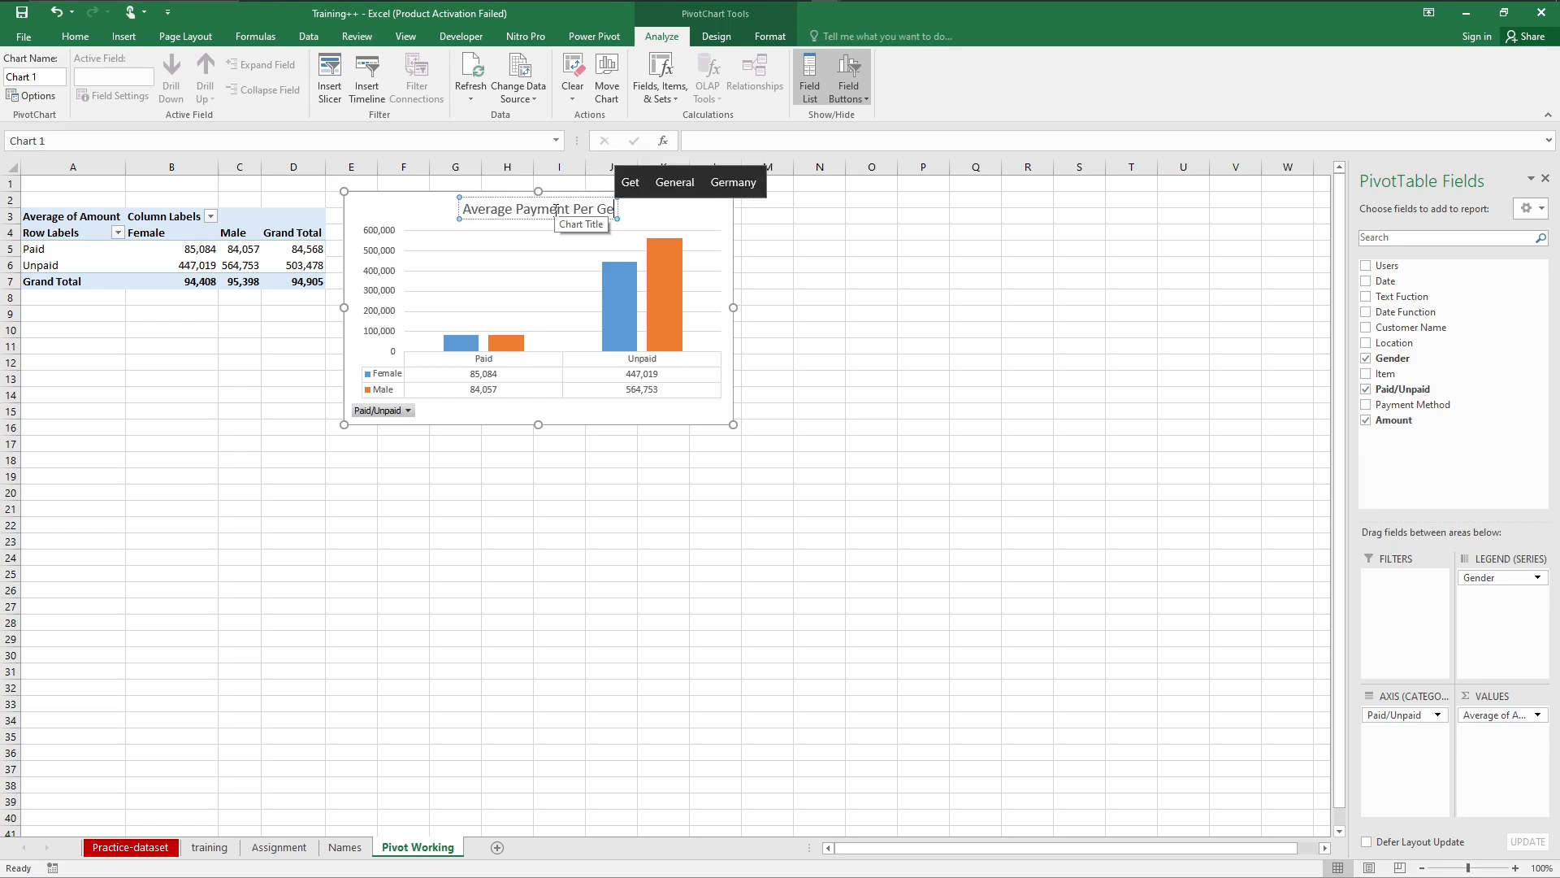
click(606, 526)
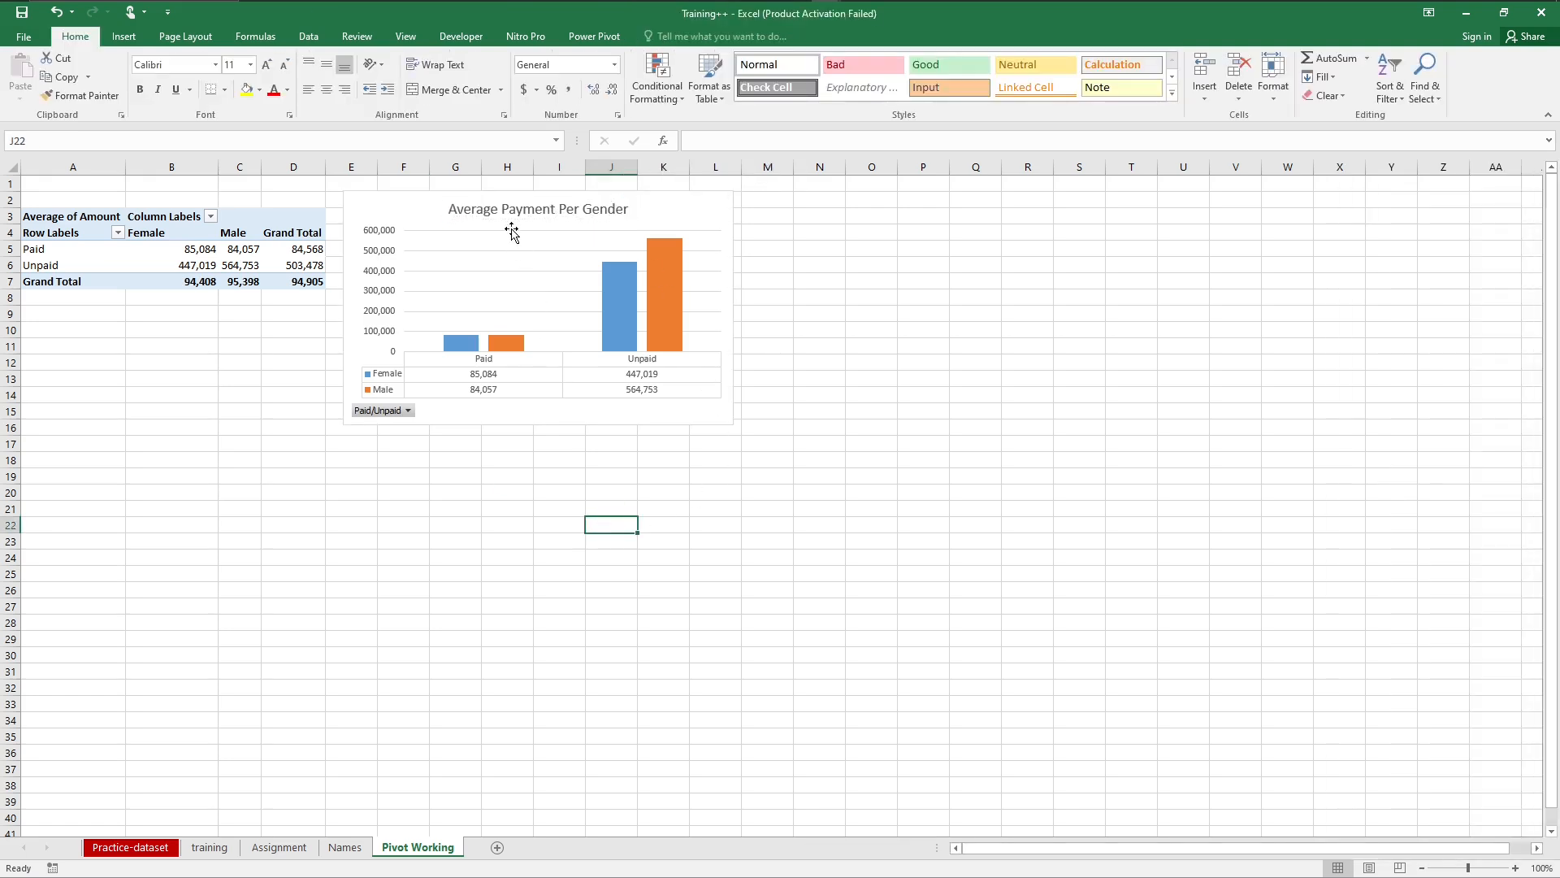
Step: Make the whole PivotChart title bold
click(502, 209)
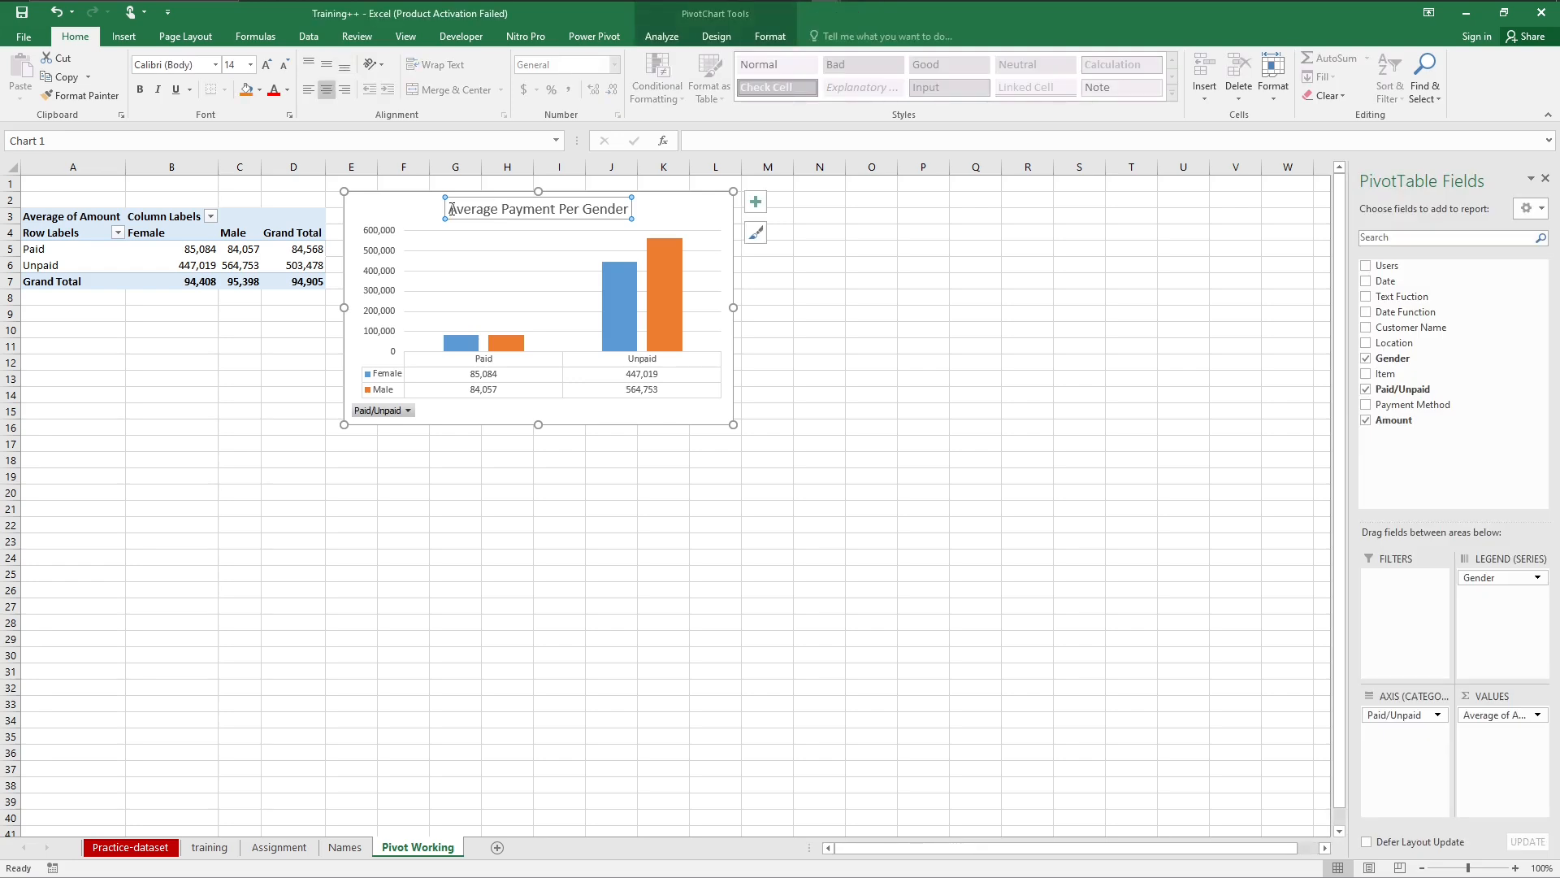
drag(448, 209, 632, 210)
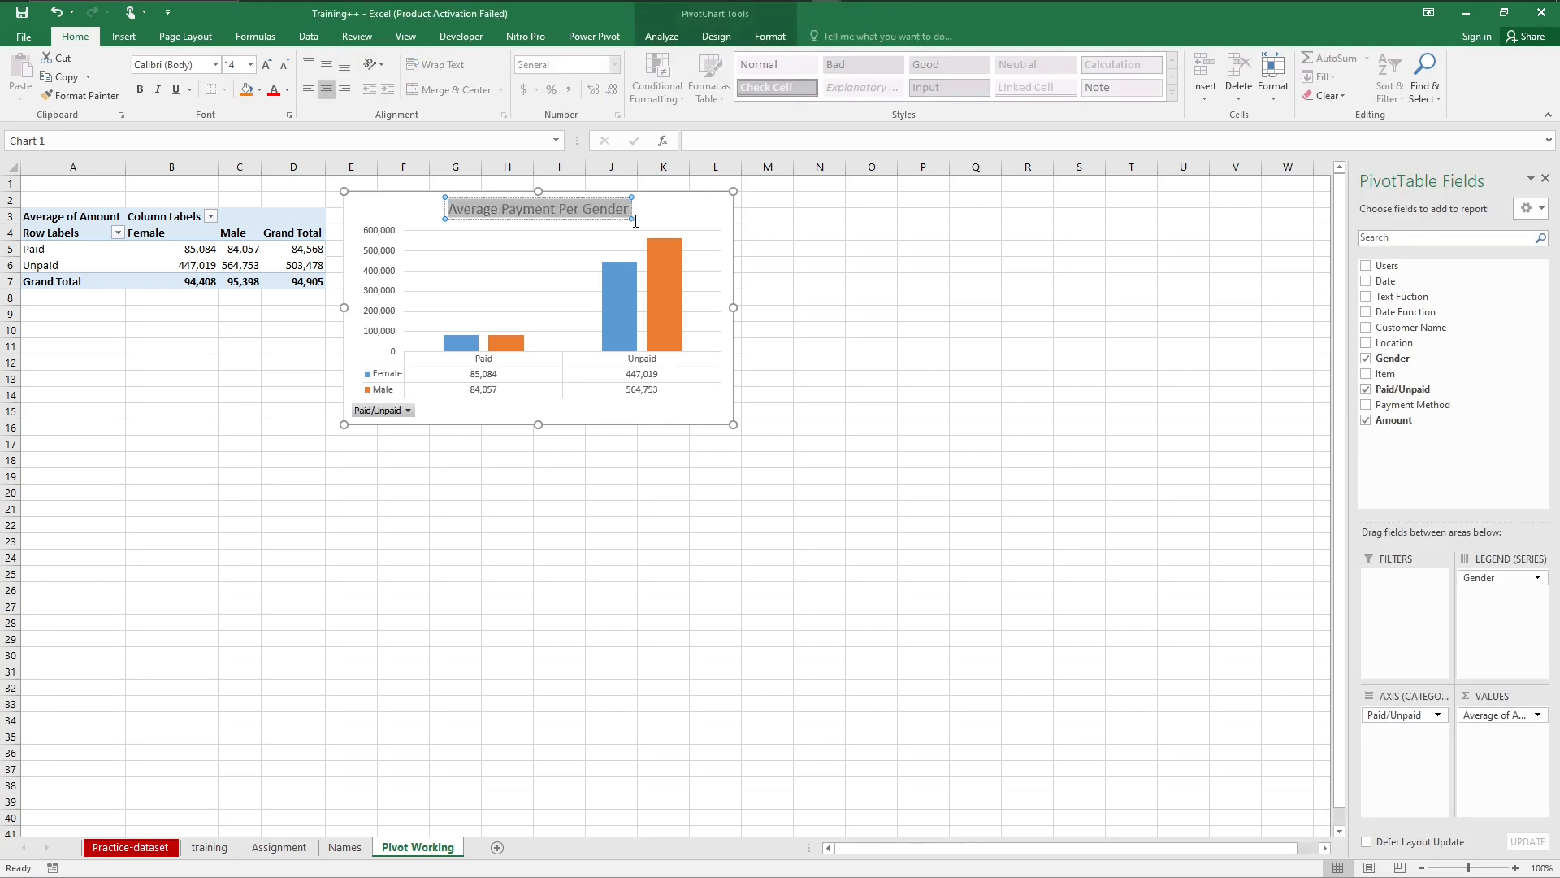
click(140, 91)
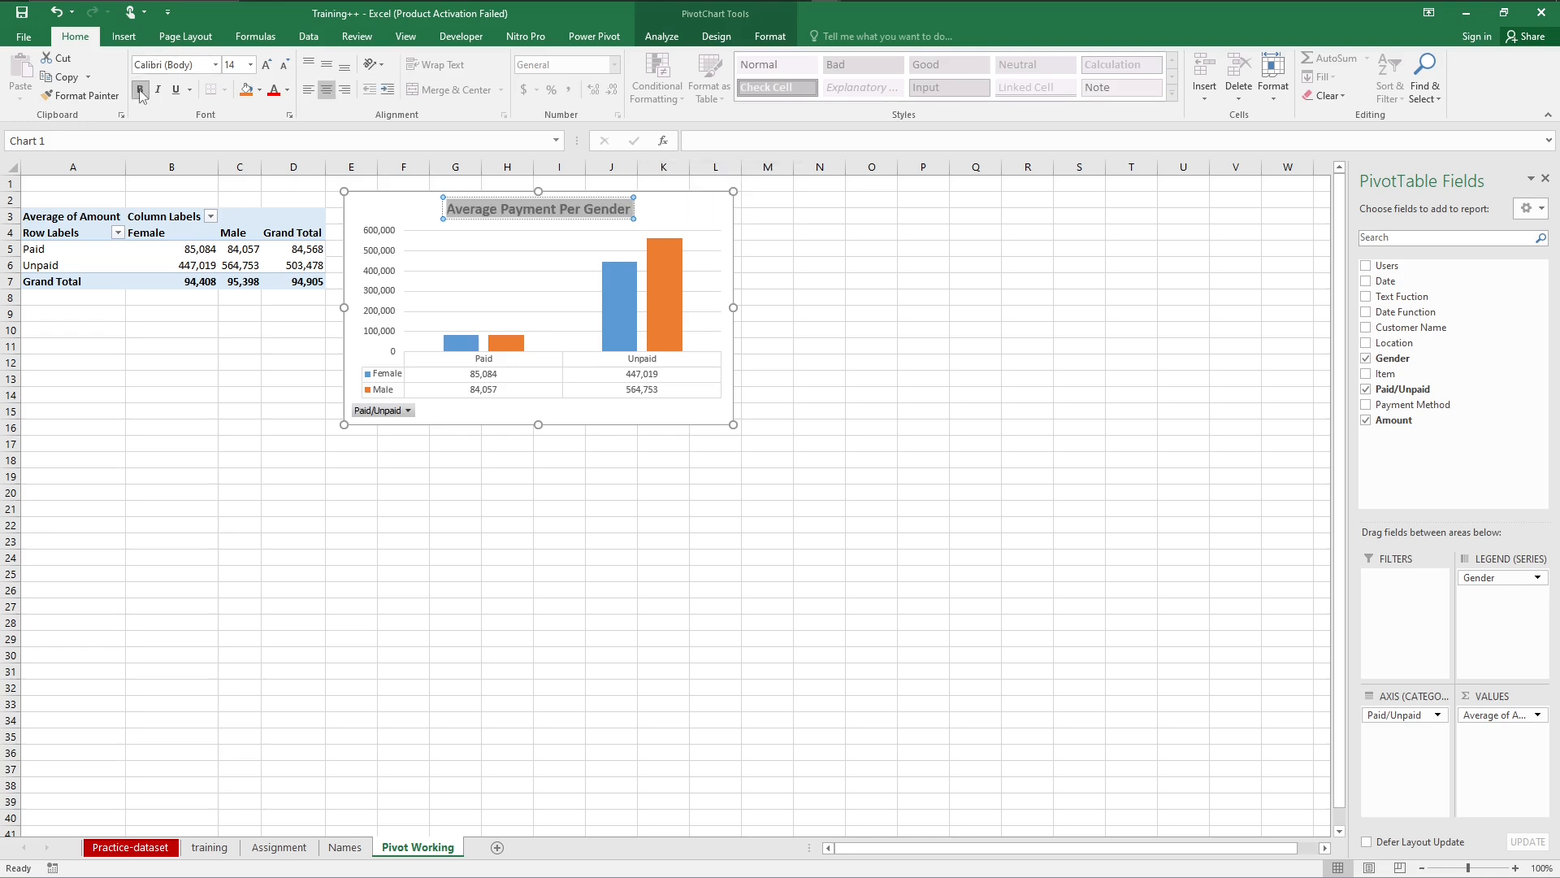
click(254, 446)
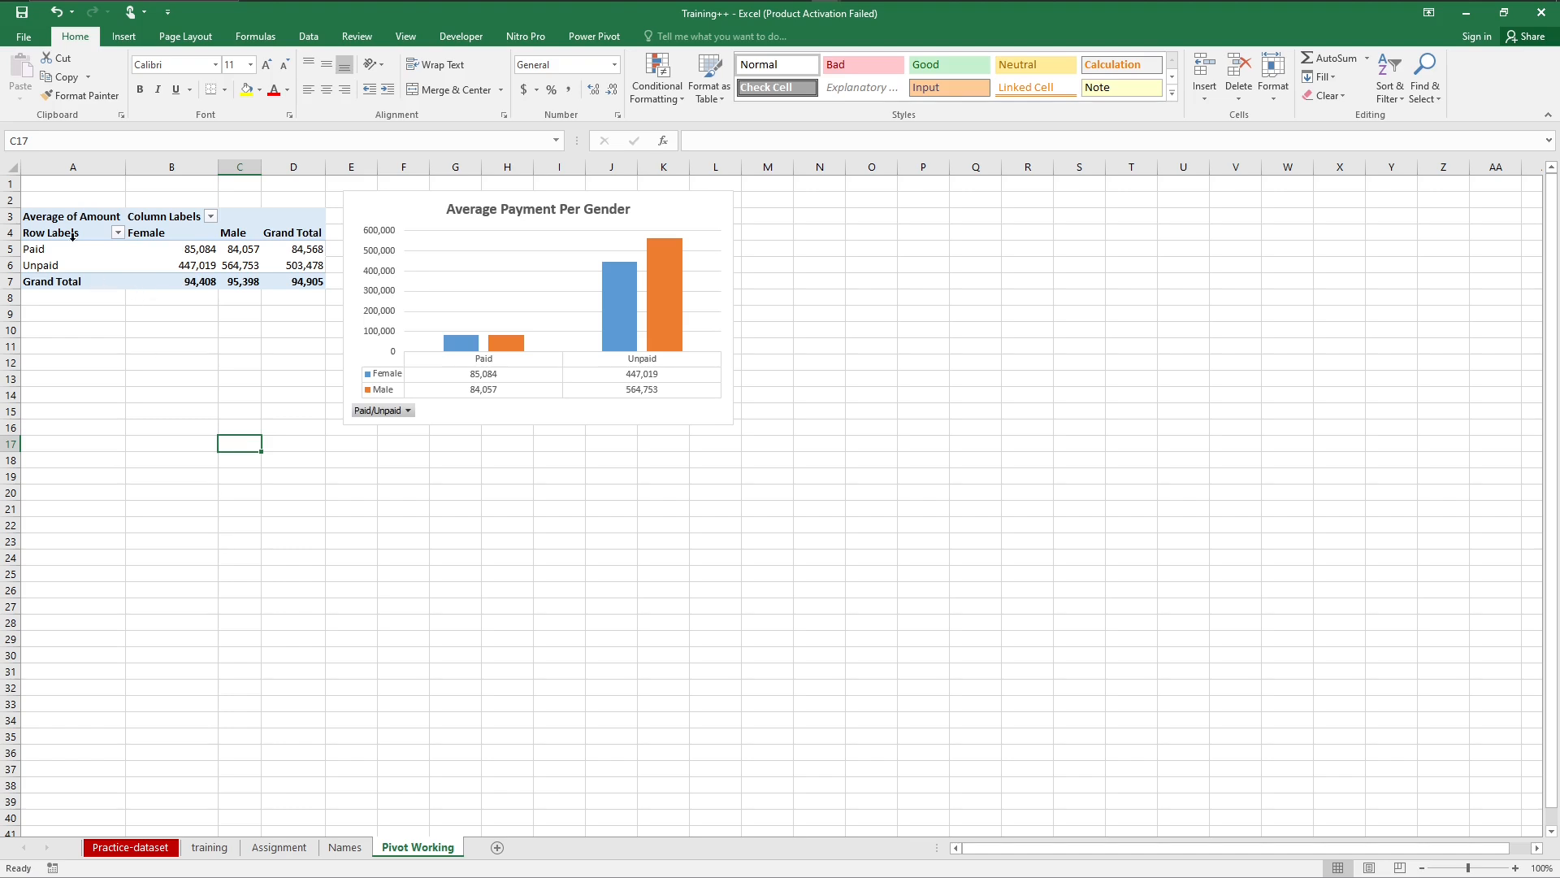
click(209, 847)
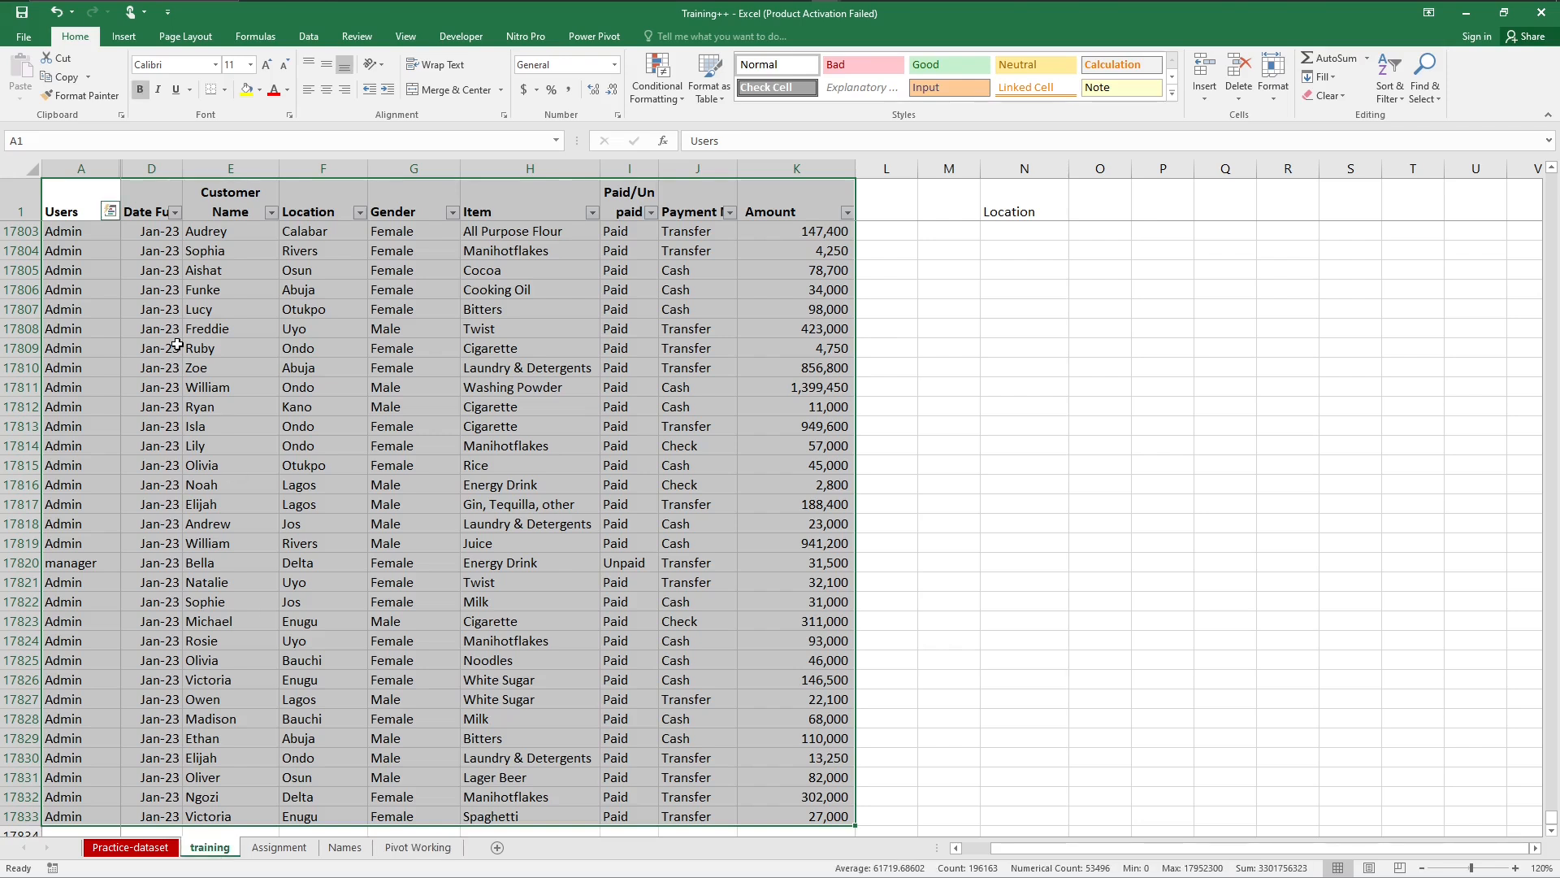
click(122, 38)
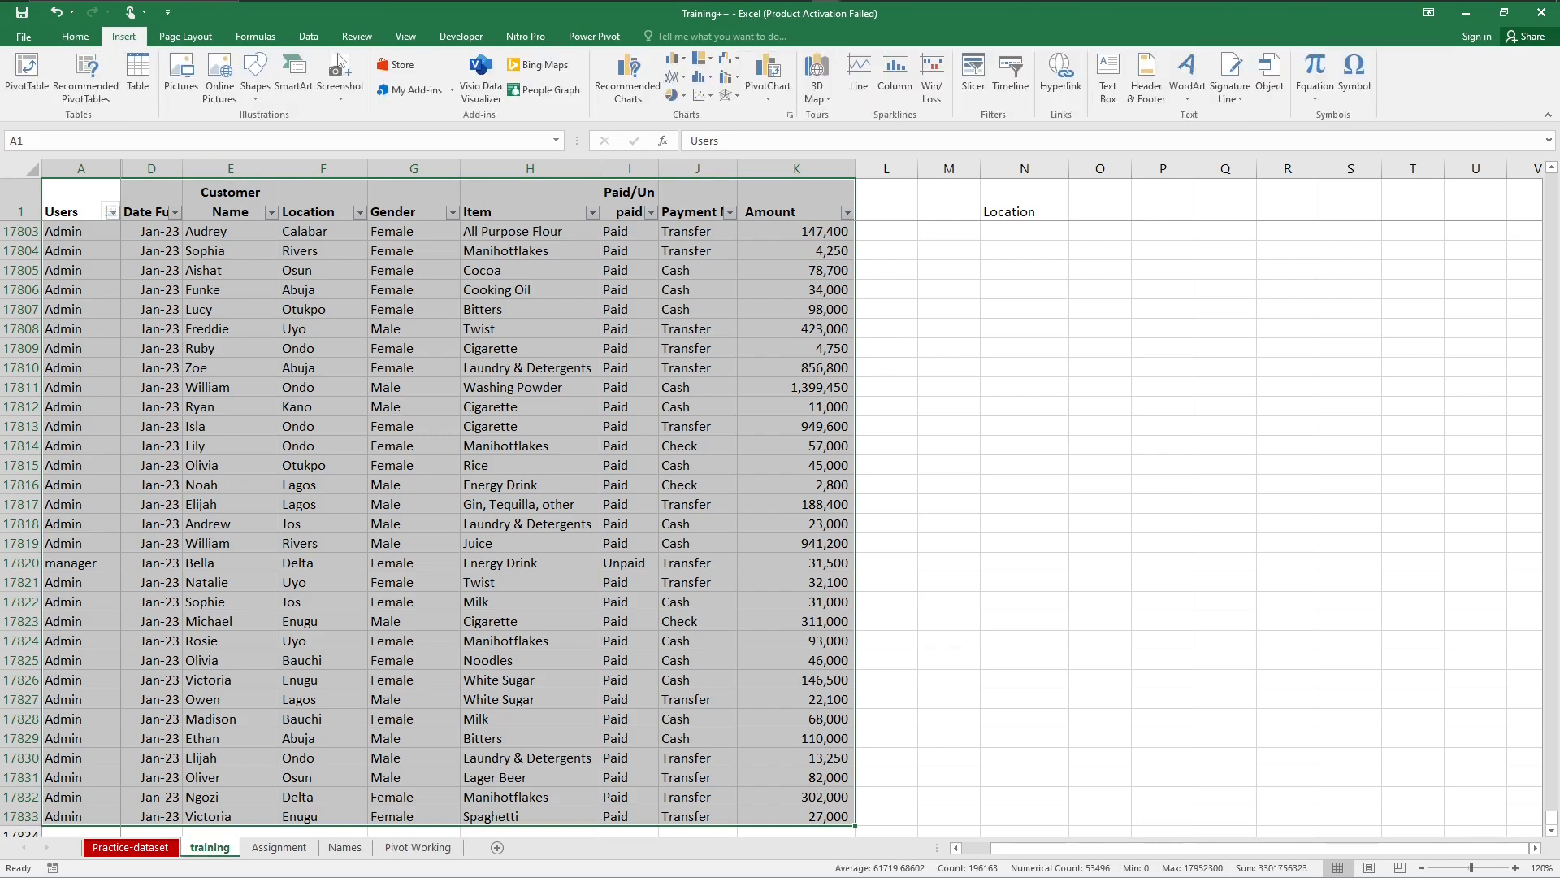
click(642, 77)
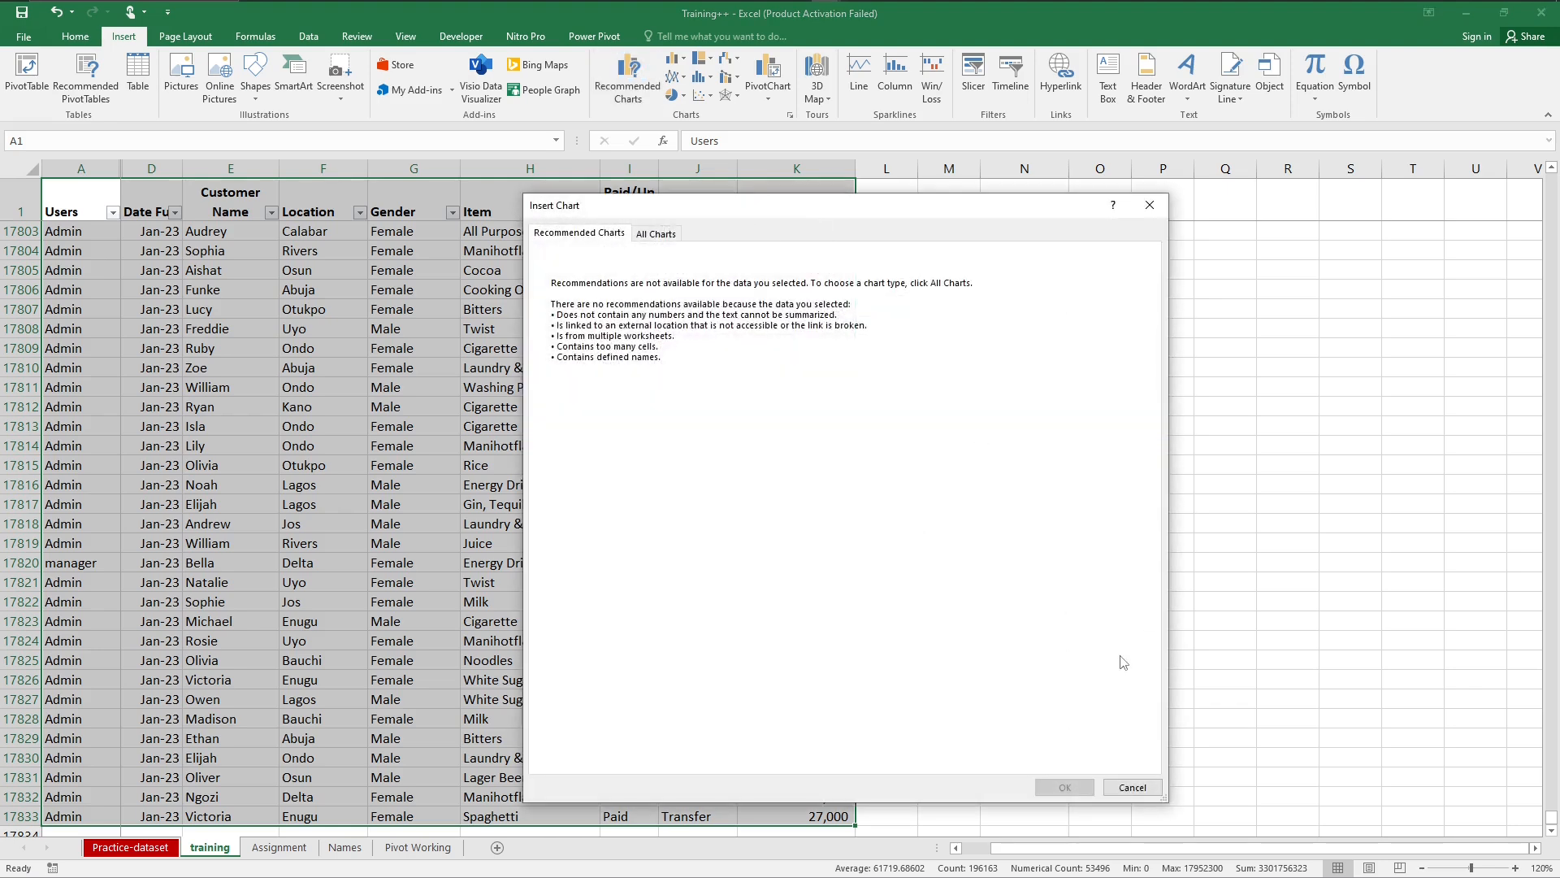
click(1132, 786)
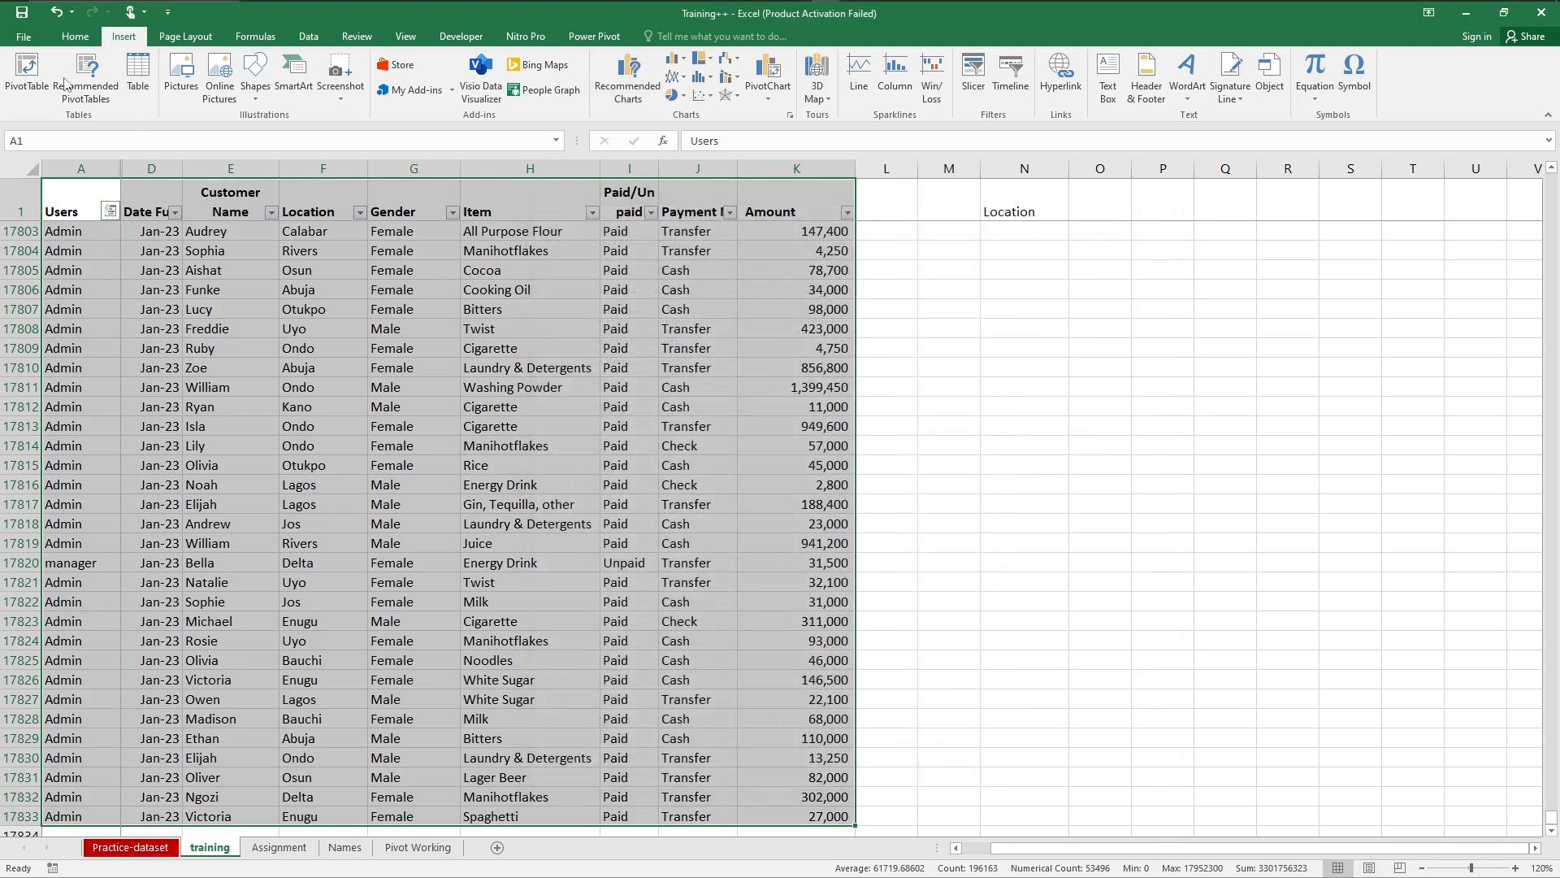
click(27, 71)
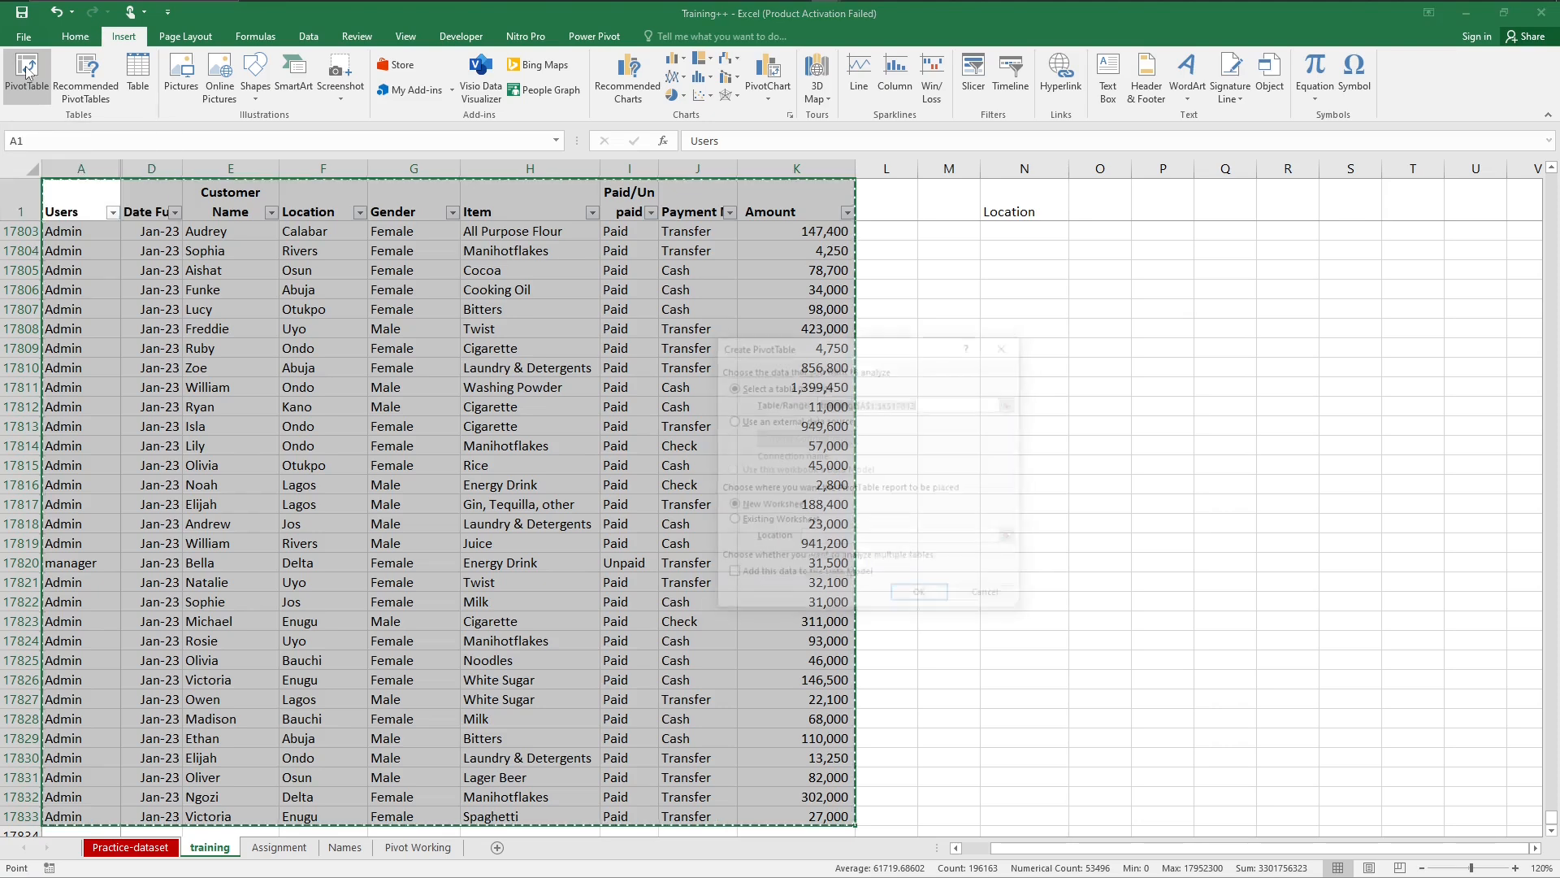
click(975, 596)
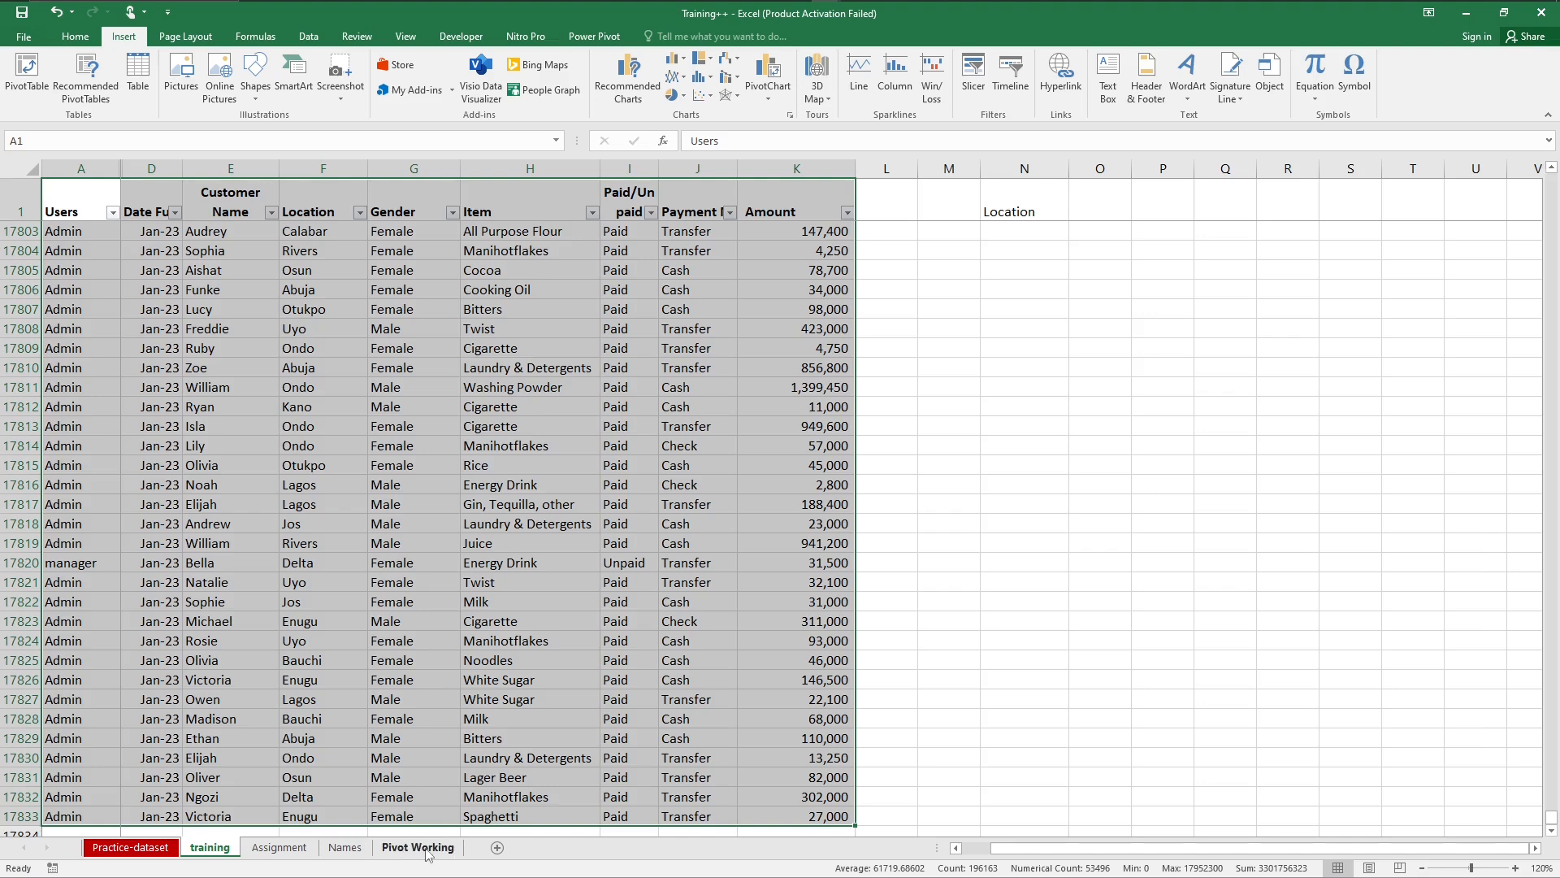
click(417, 847)
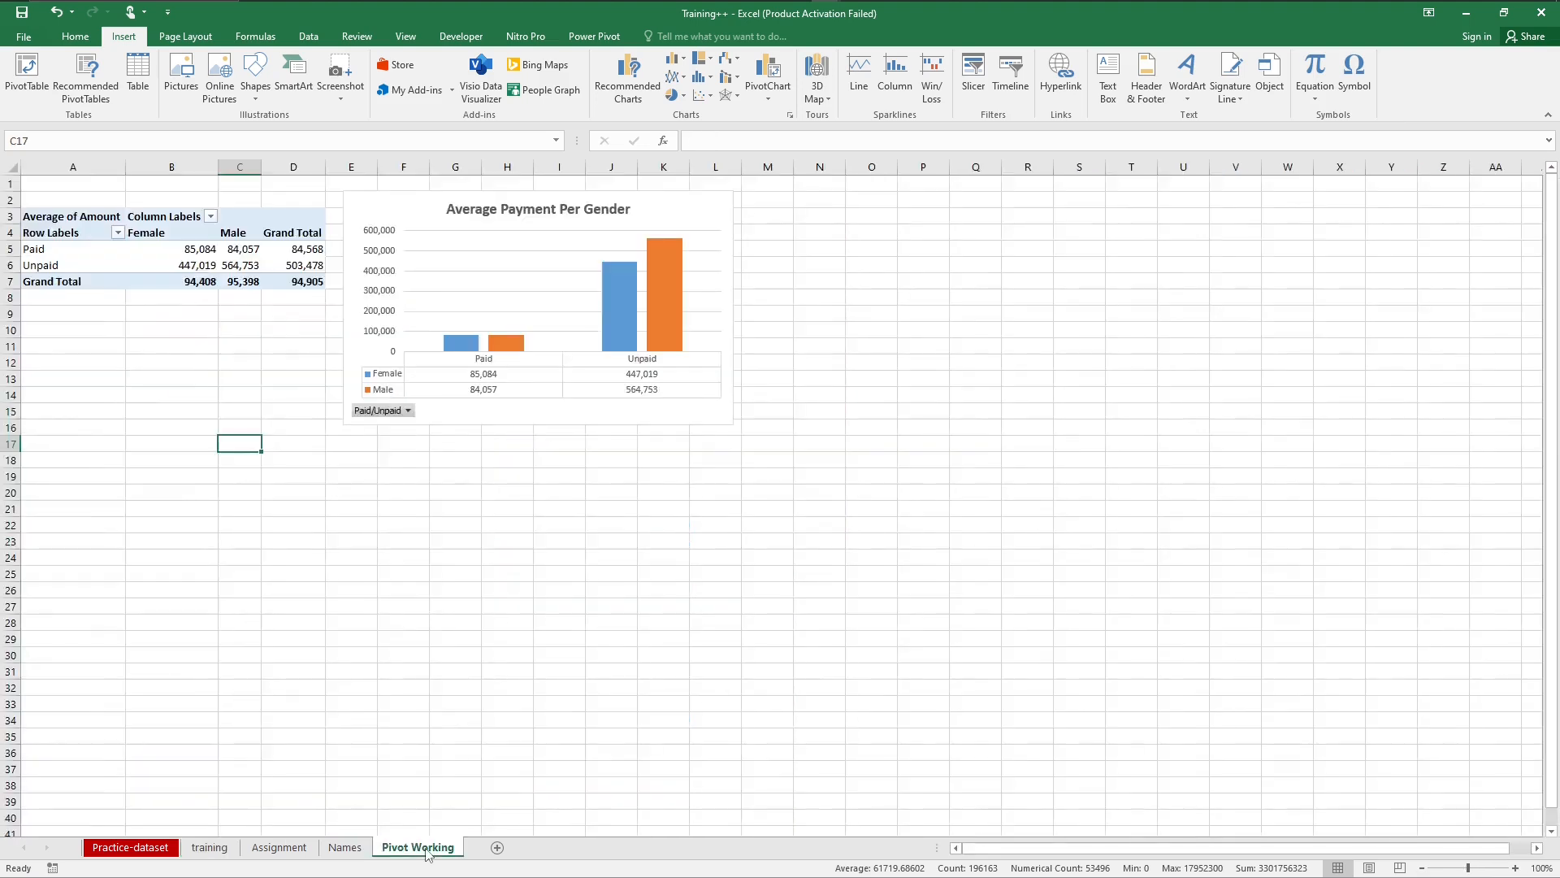
Step: Copy the whole PivotTable starting at A3 and paste the duplicate at cell A15 of the Pivot Working sheet
click(27, 215)
key(ctrl+c)
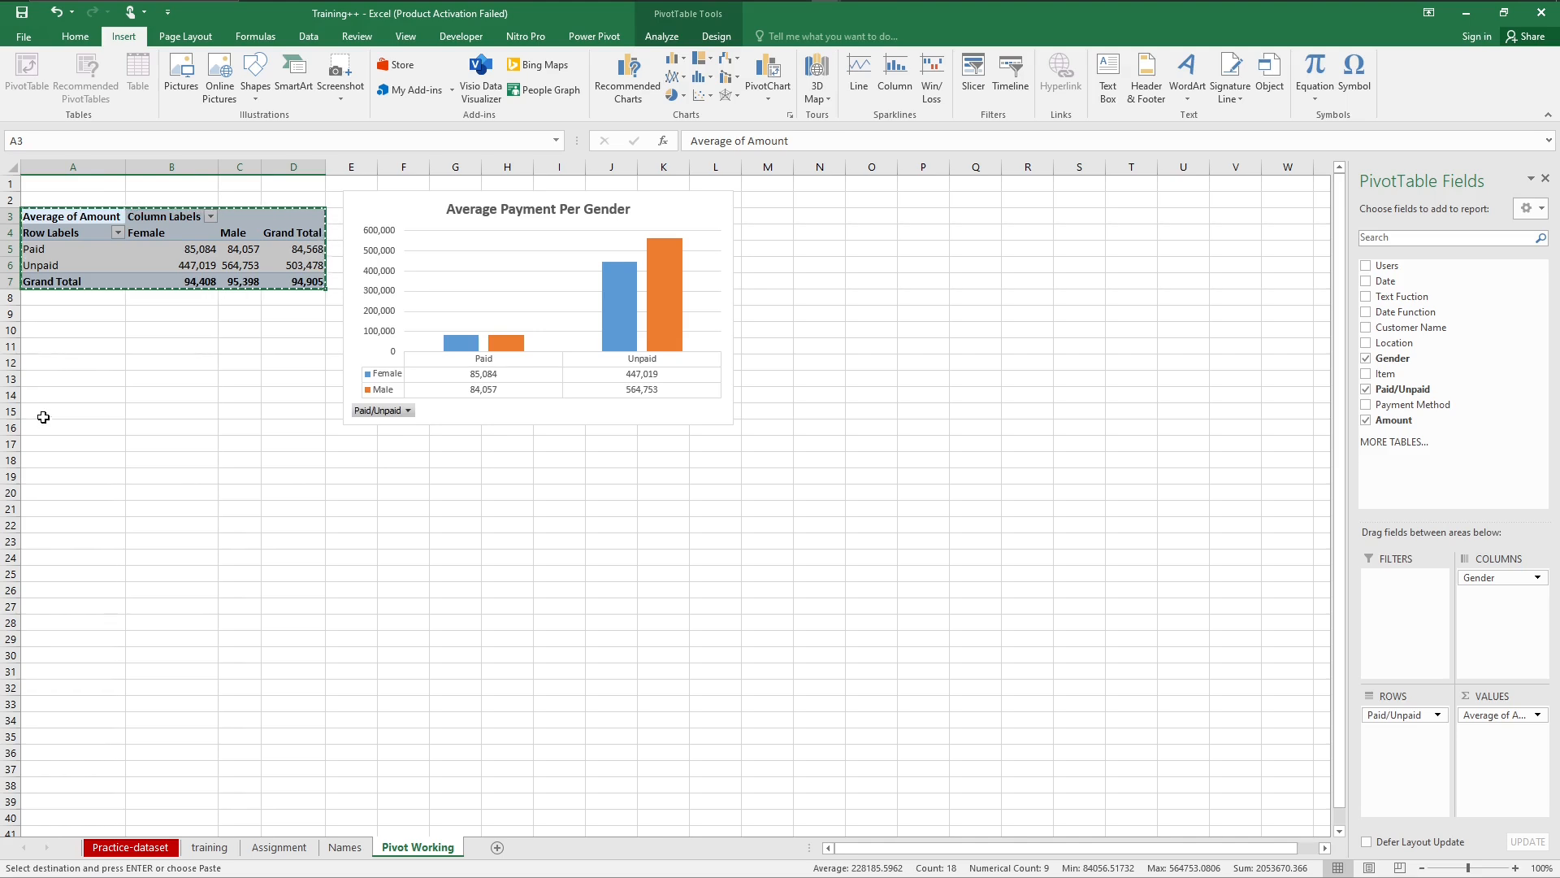
click(43, 413)
key(ctrl+v)
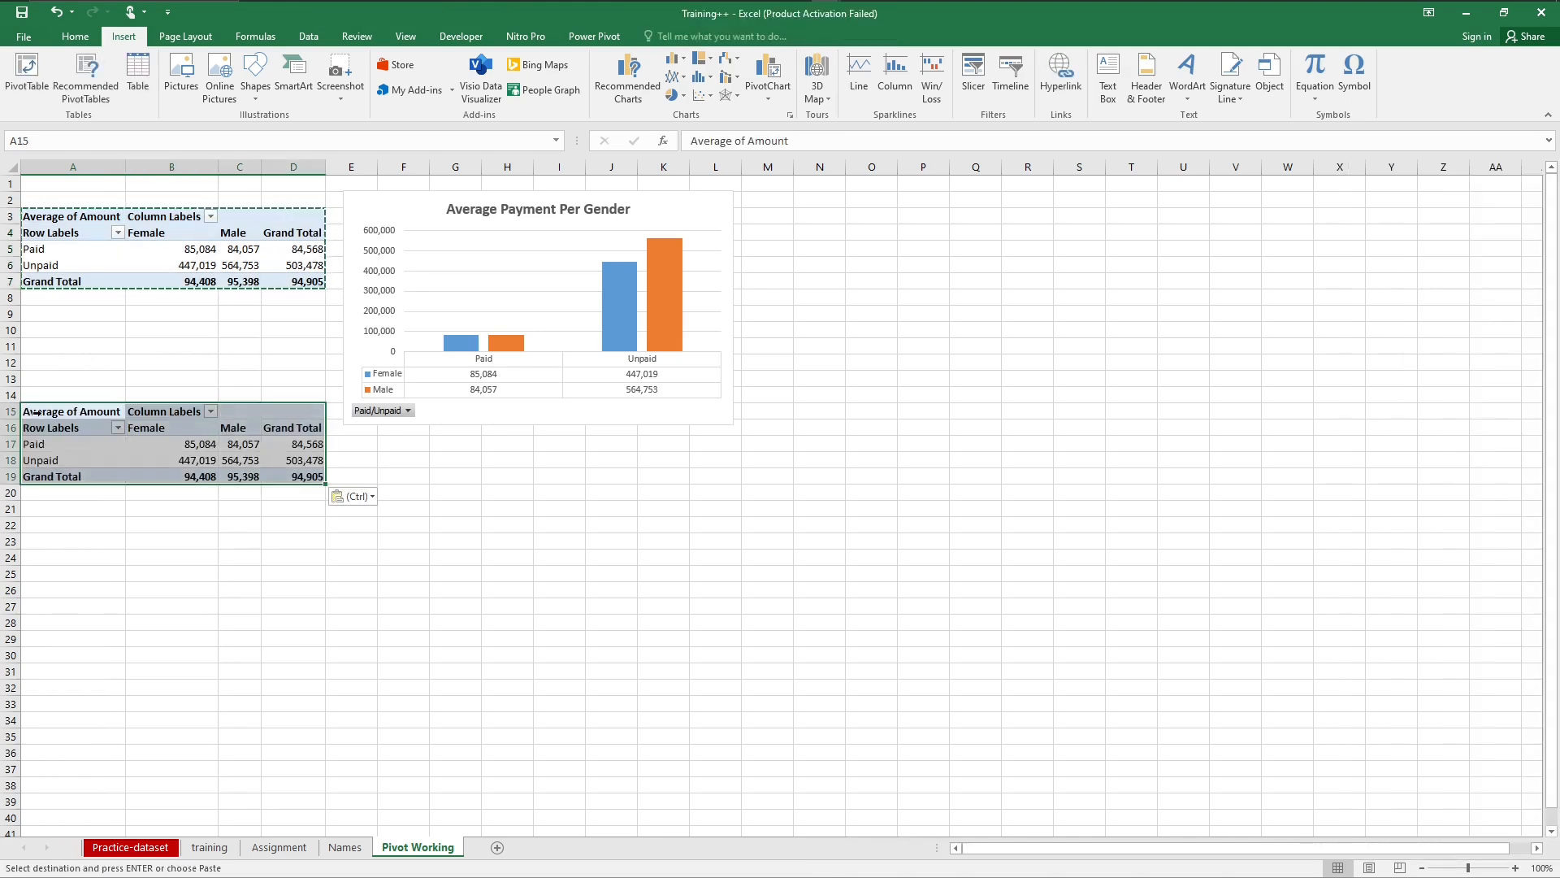
click(128, 460)
key(Escape)
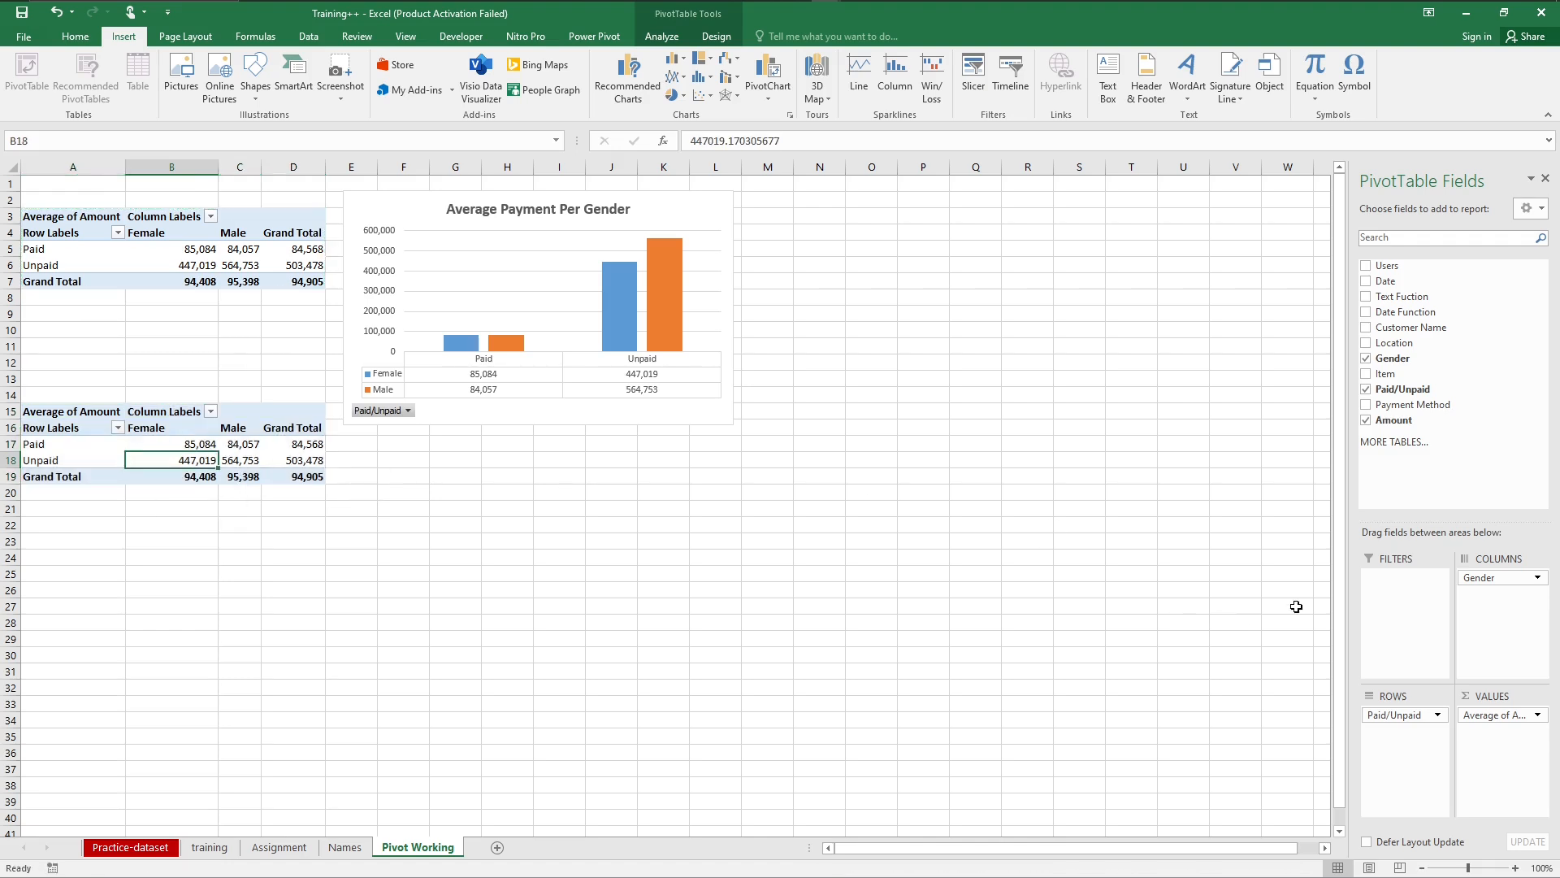
Step: Replace Paid/Unpaid with Payment Method as the row field of the duplicate PivotTable at A15
drag(1401, 721, 1465, 331)
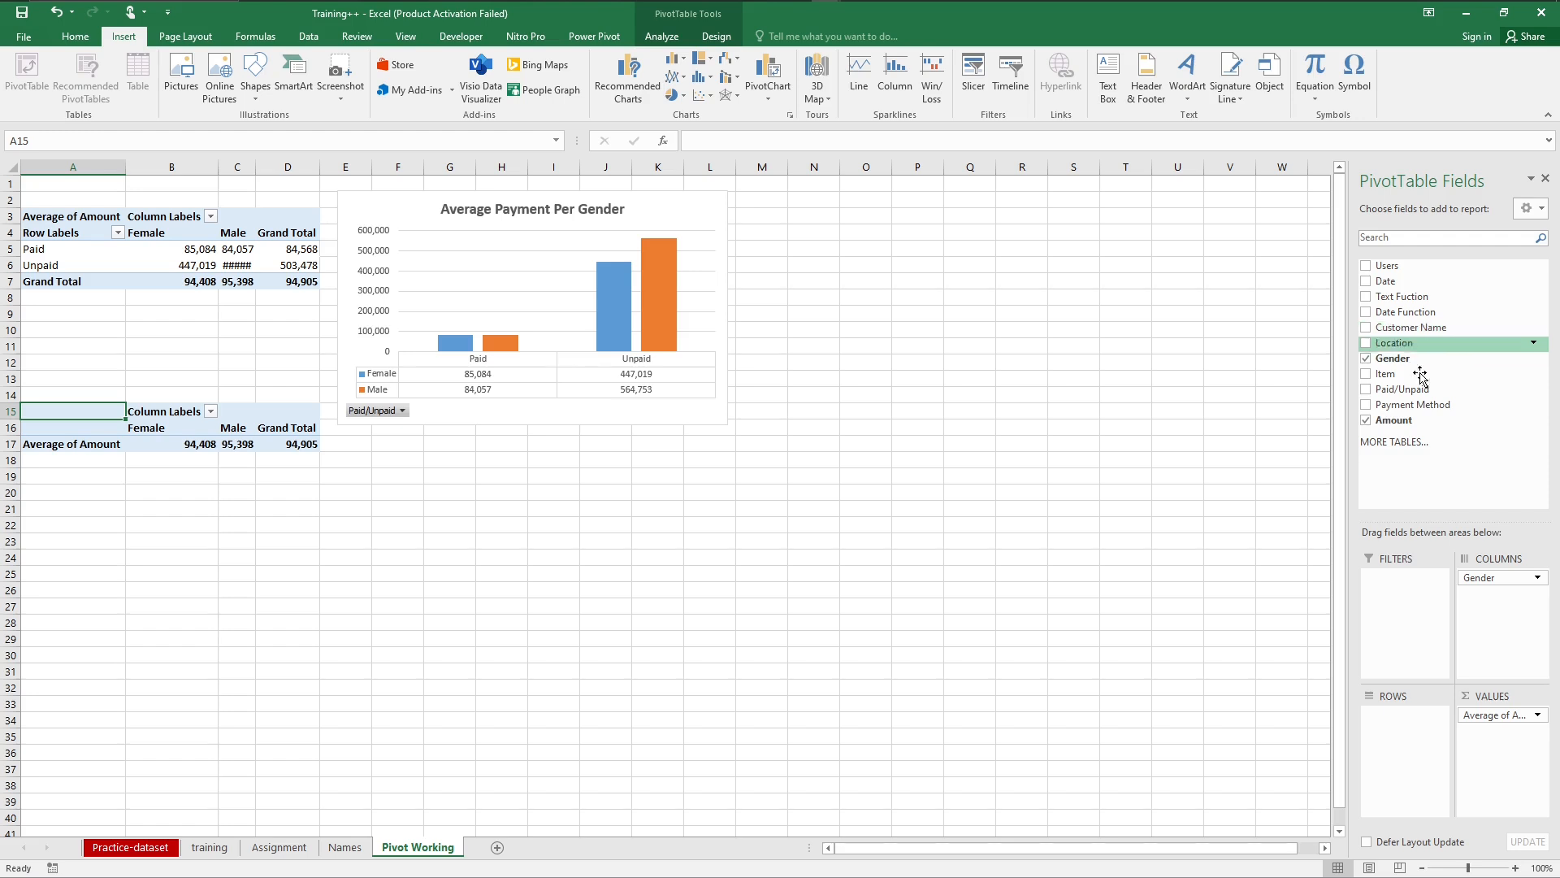
drag(1401, 406, 1401, 746)
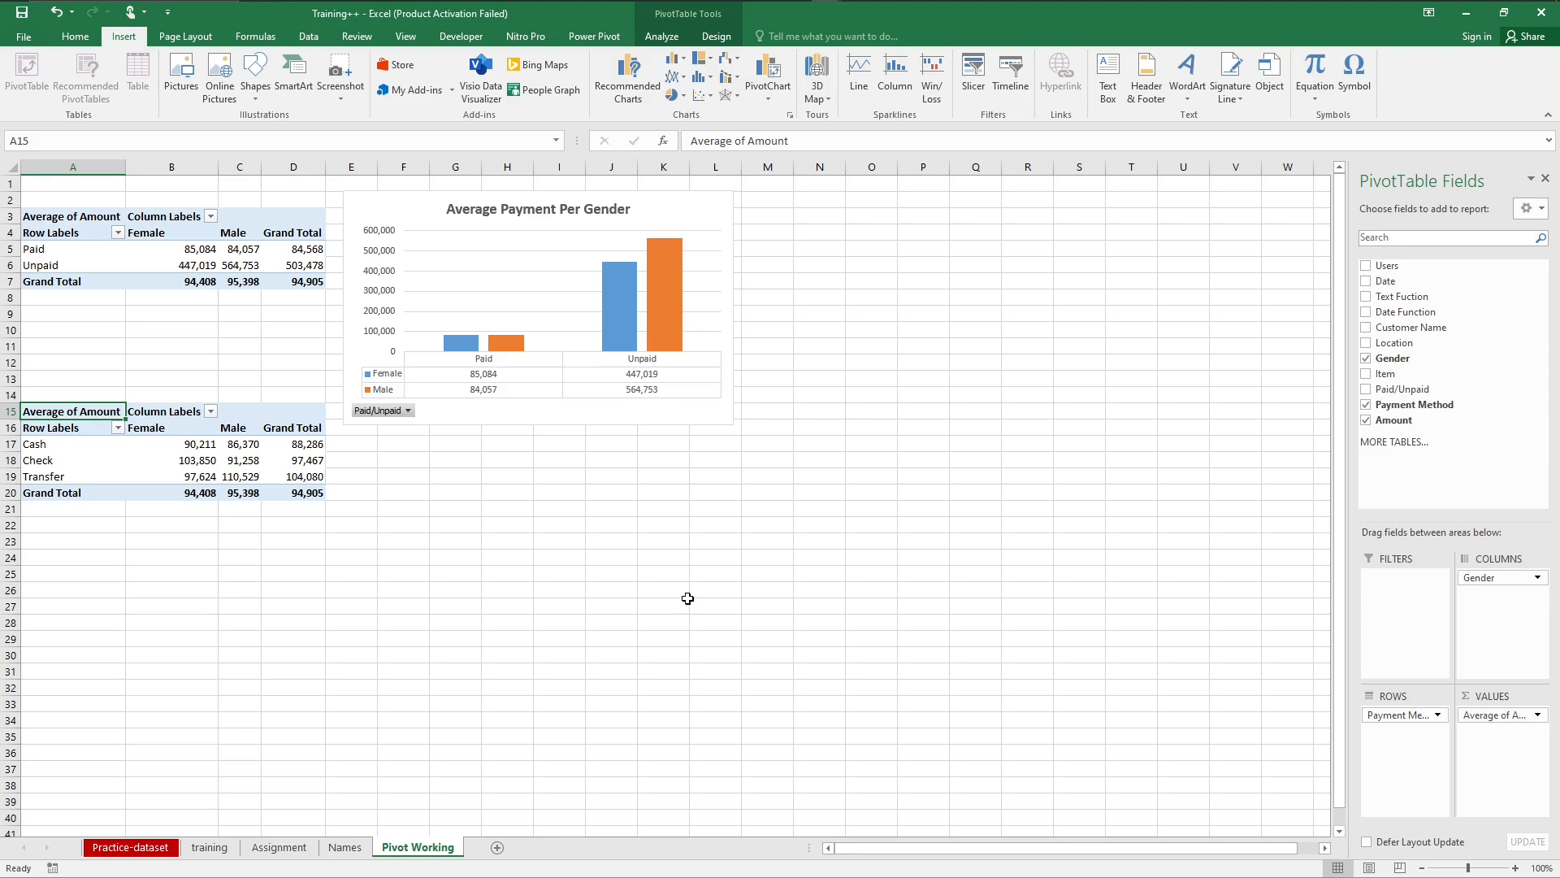
Step: Insert a Line with Markers PivotChart from the payment method PivotTable and place it below the Average Payment Per Gender chart
click(228, 460)
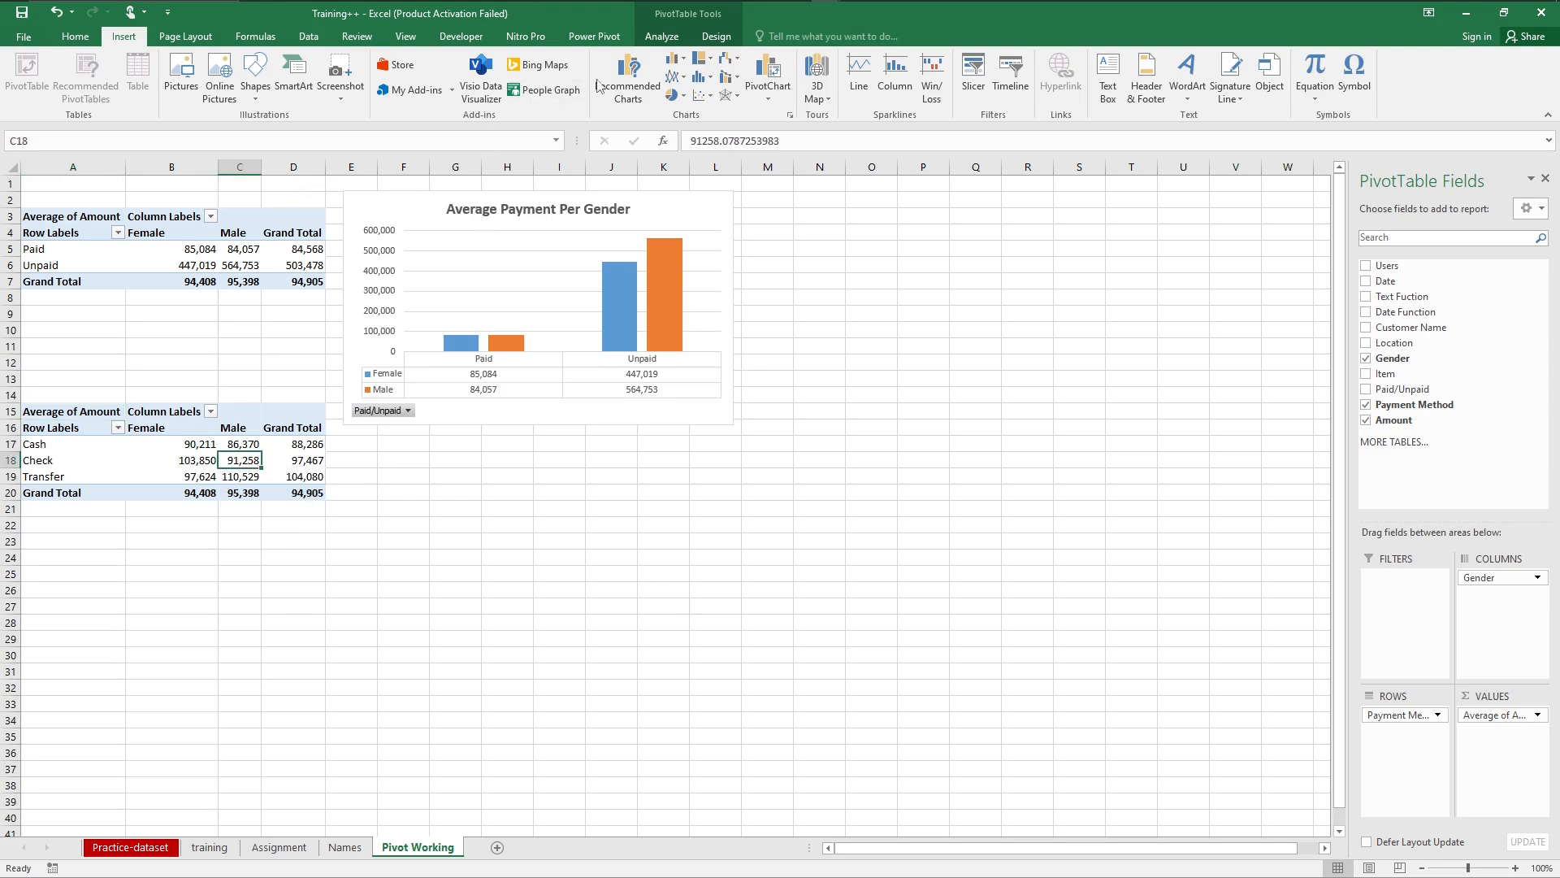
click(619, 72)
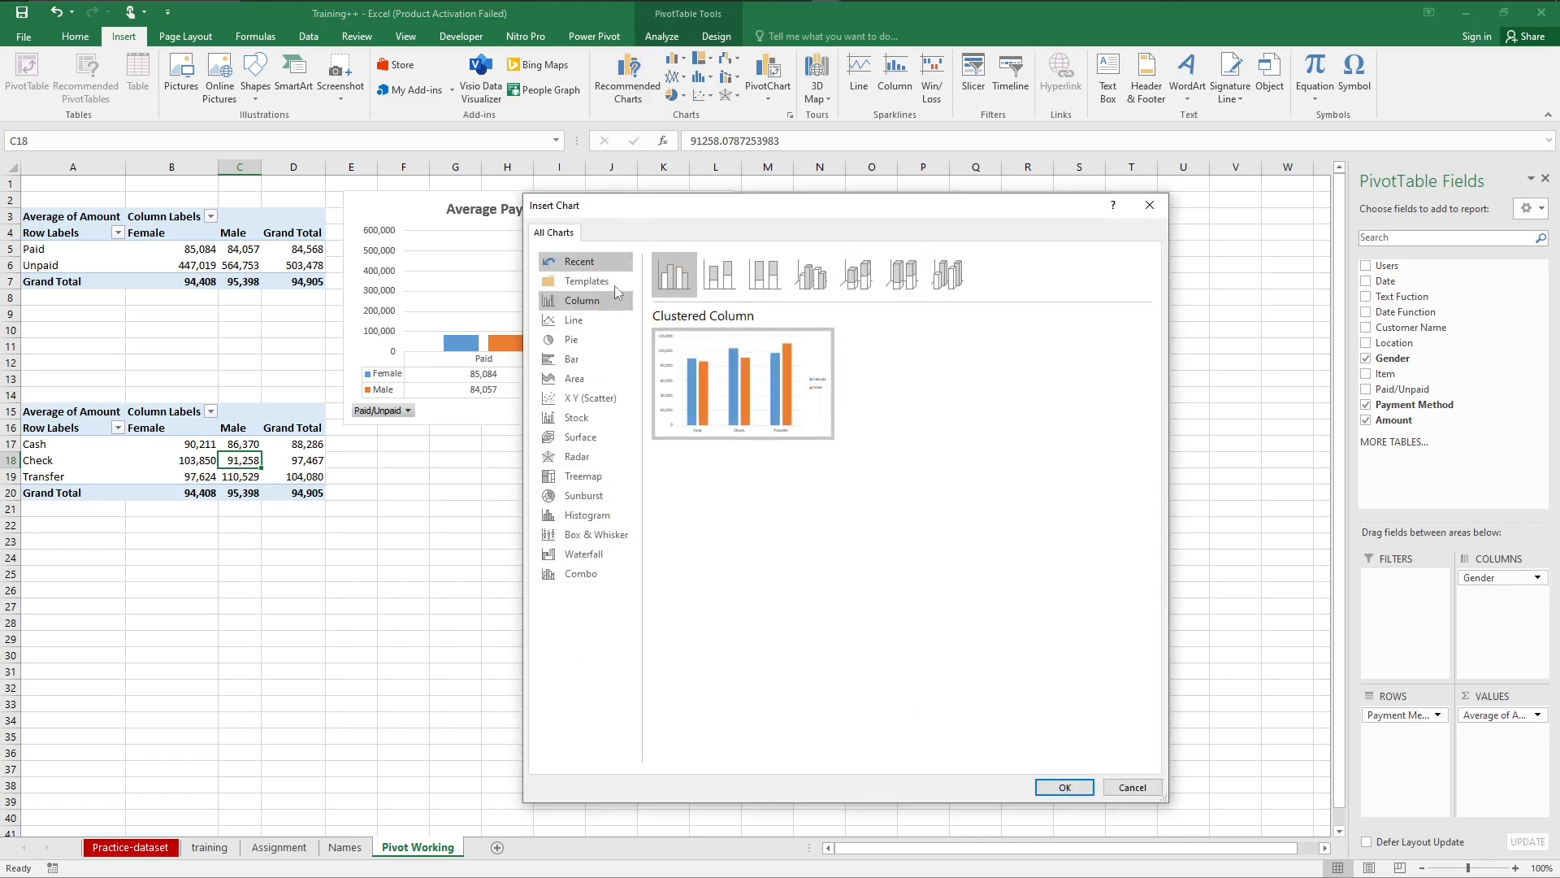
click(583, 325)
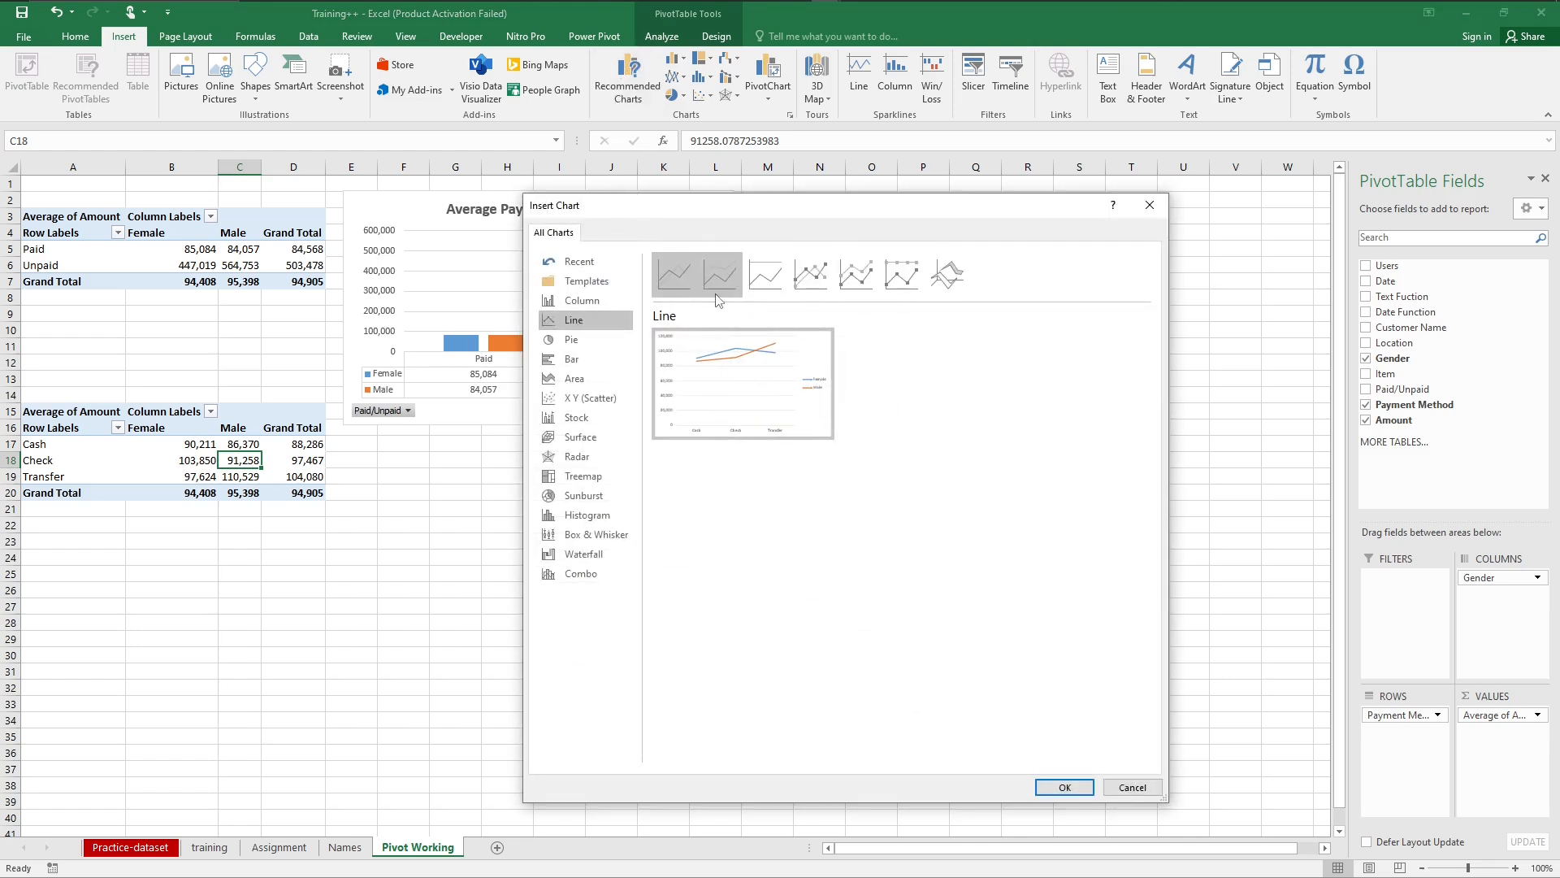
click(817, 277)
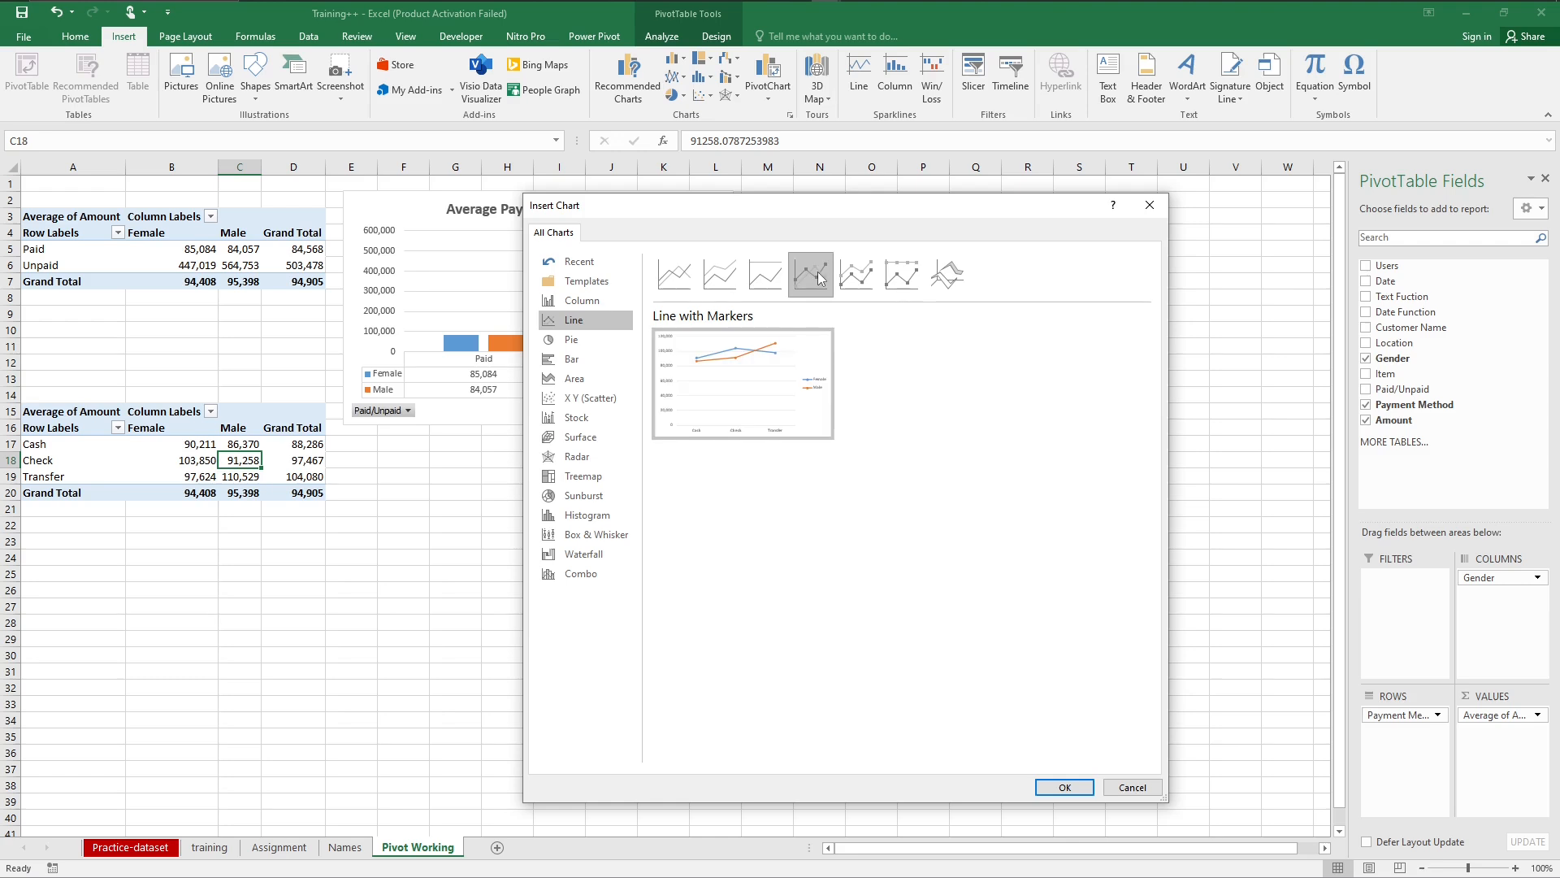
click(1045, 787)
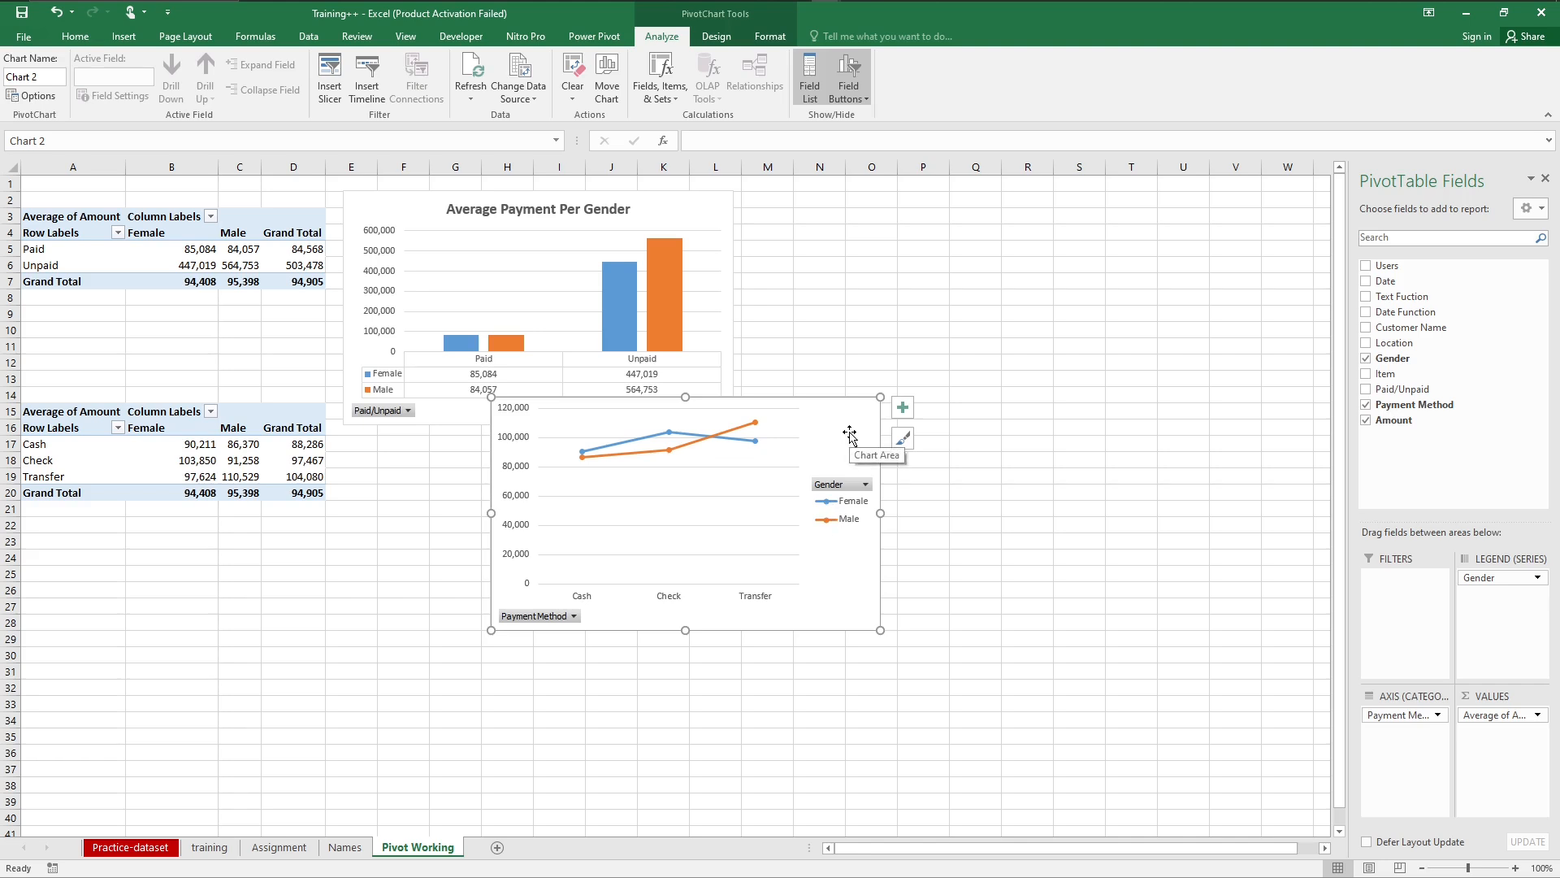
drag(850, 440, 736, 490)
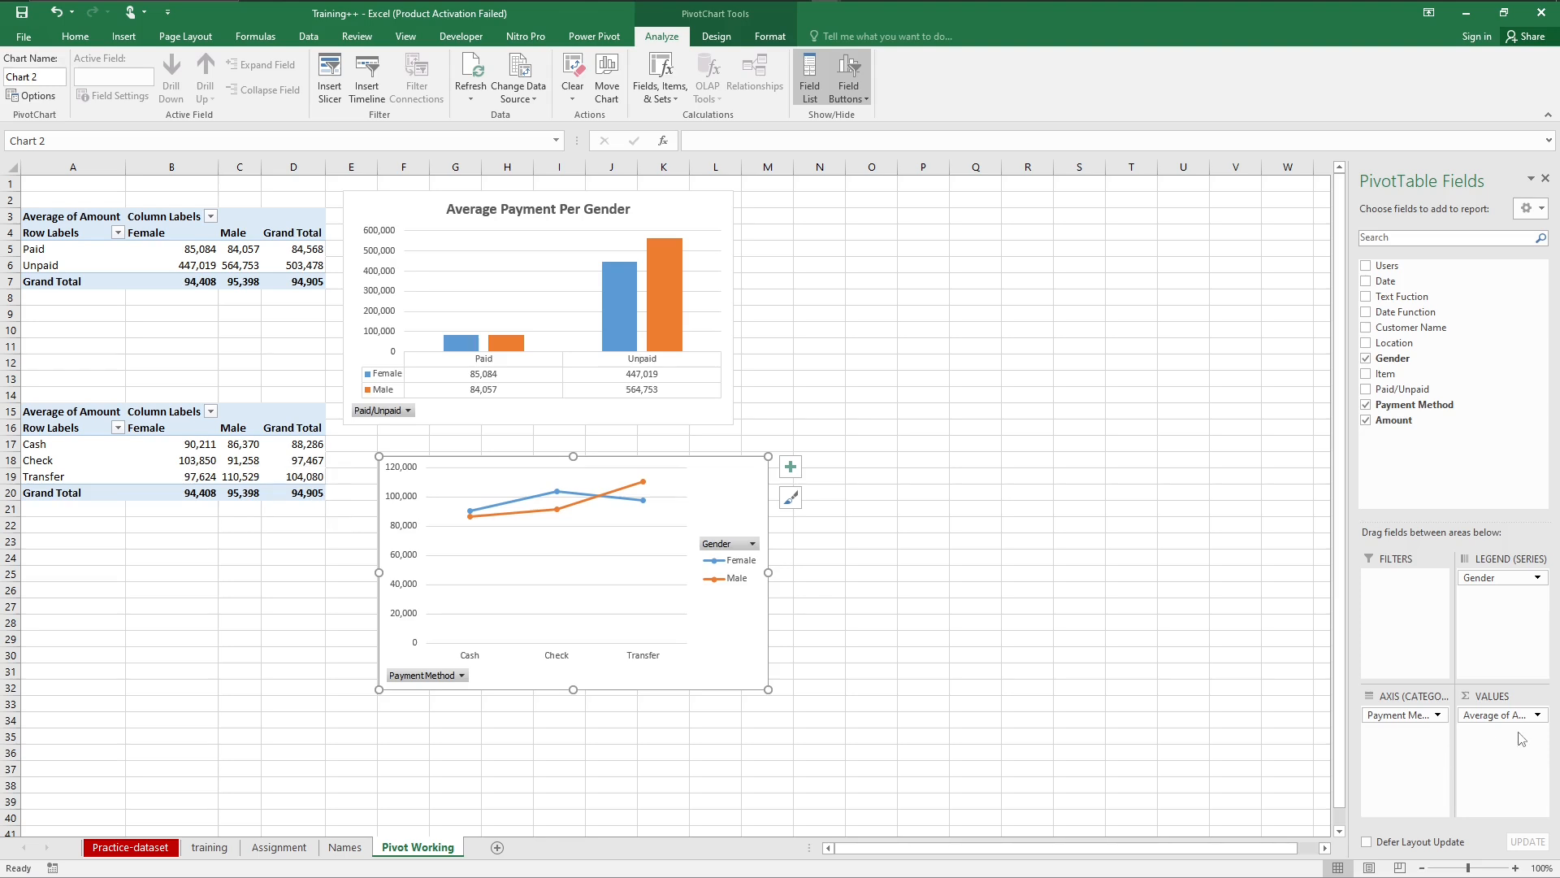
Step: Summarize the Amount values of the payment method PivotTable and its line chart by Sum
click(1538, 715)
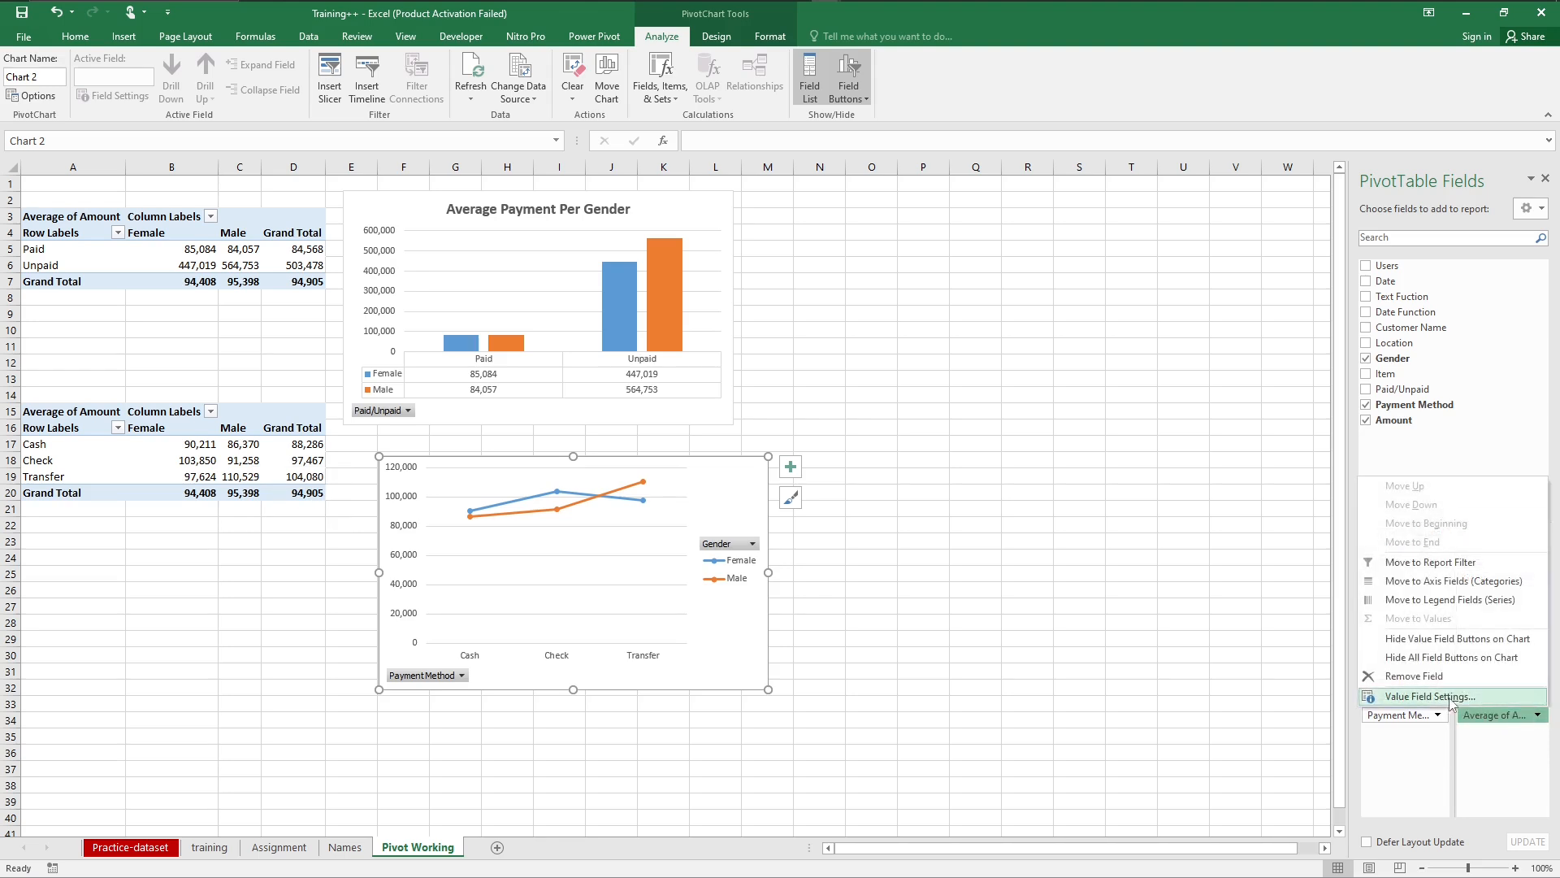
click(1430, 698)
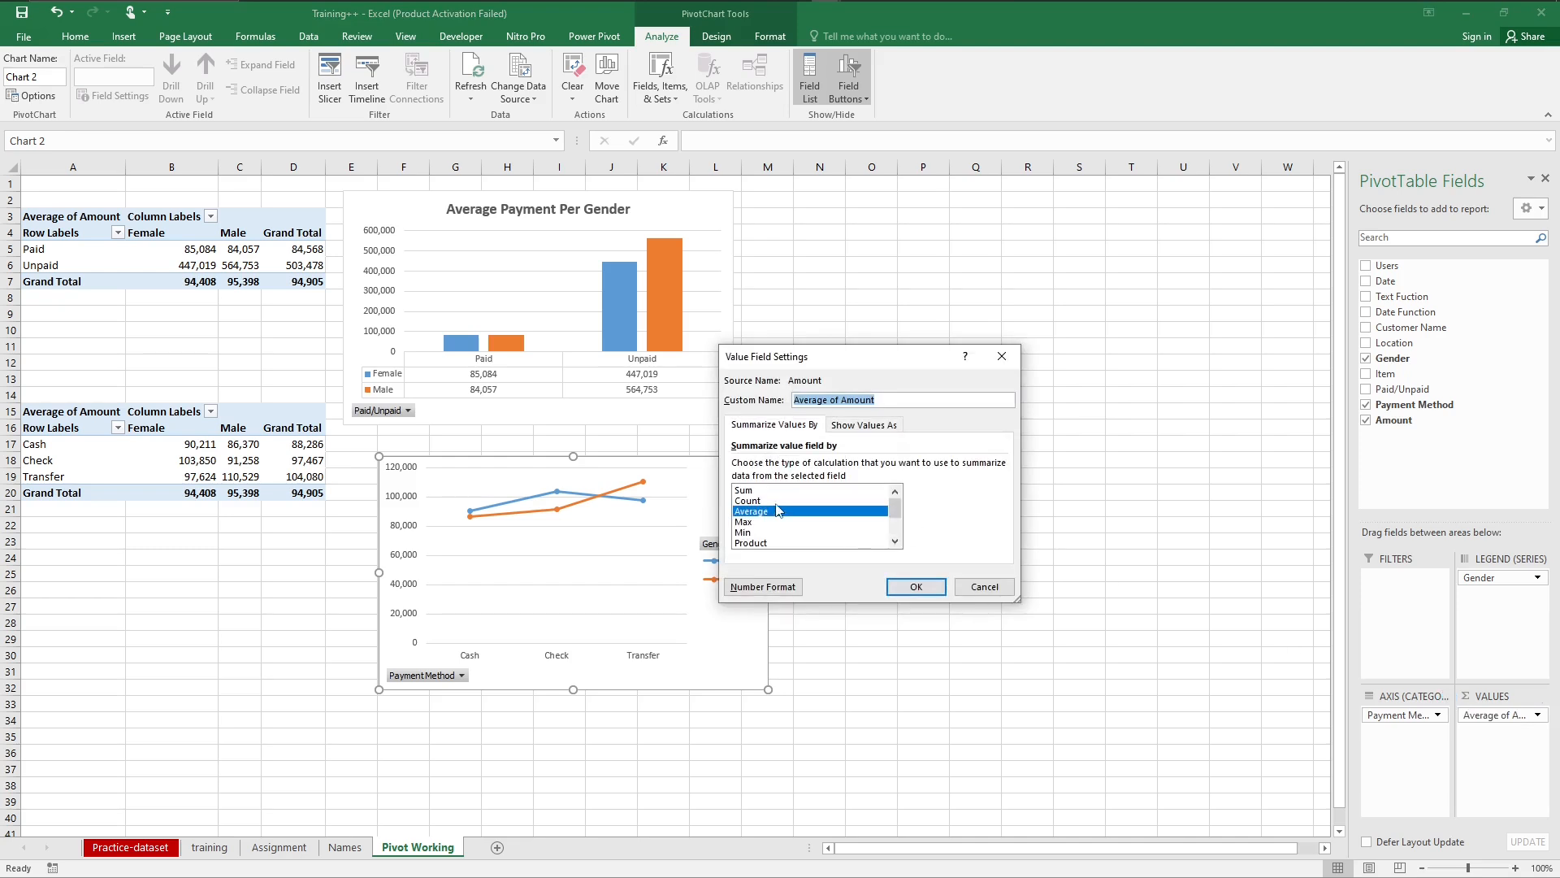
click(749, 501)
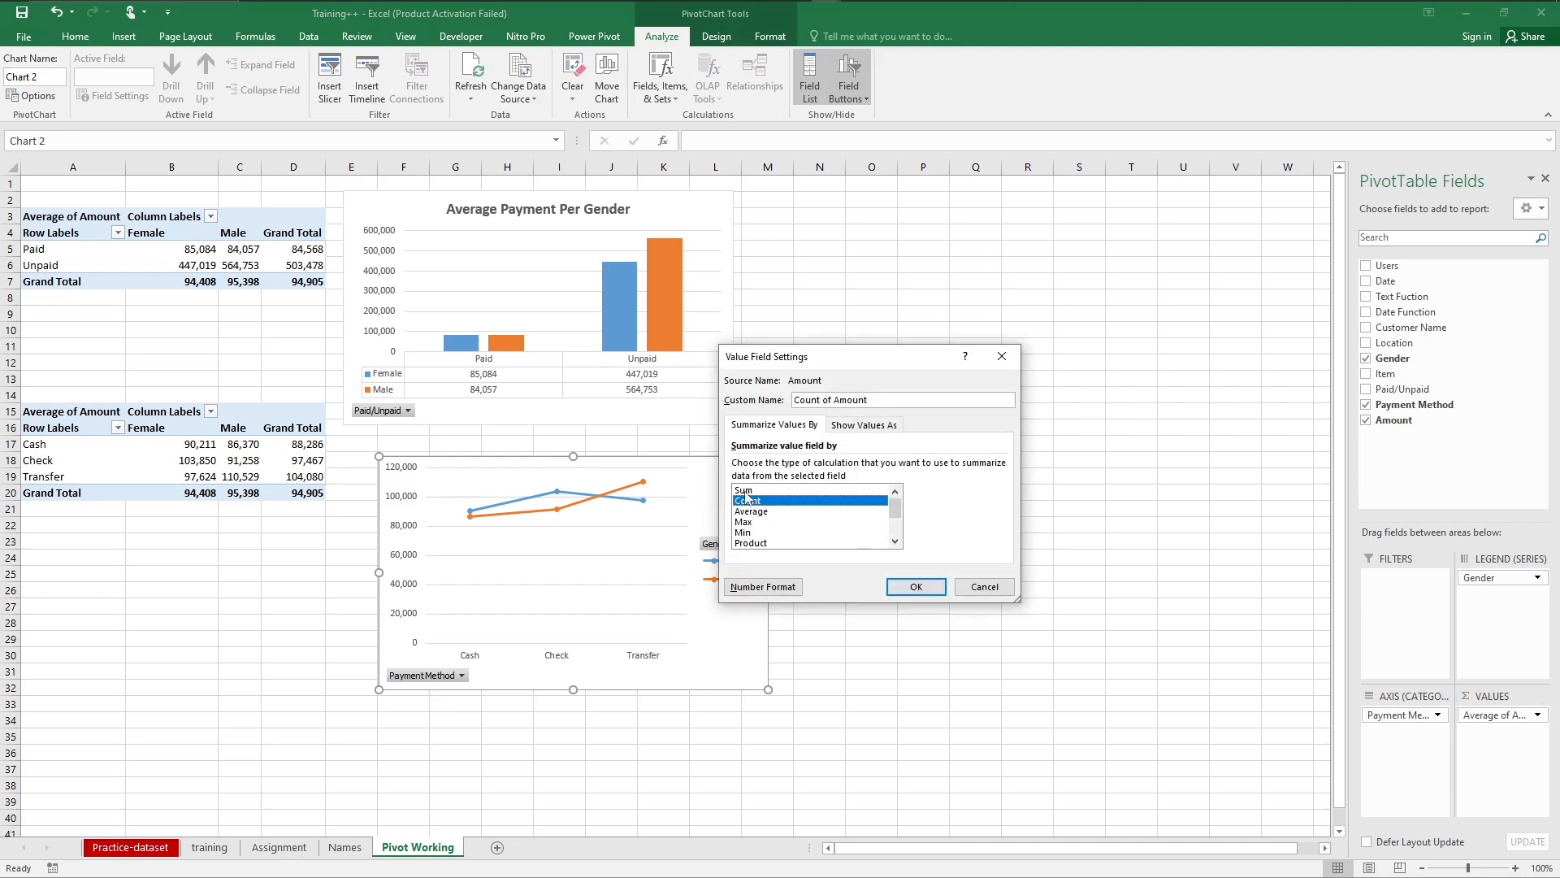
click(746, 491)
click(898, 594)
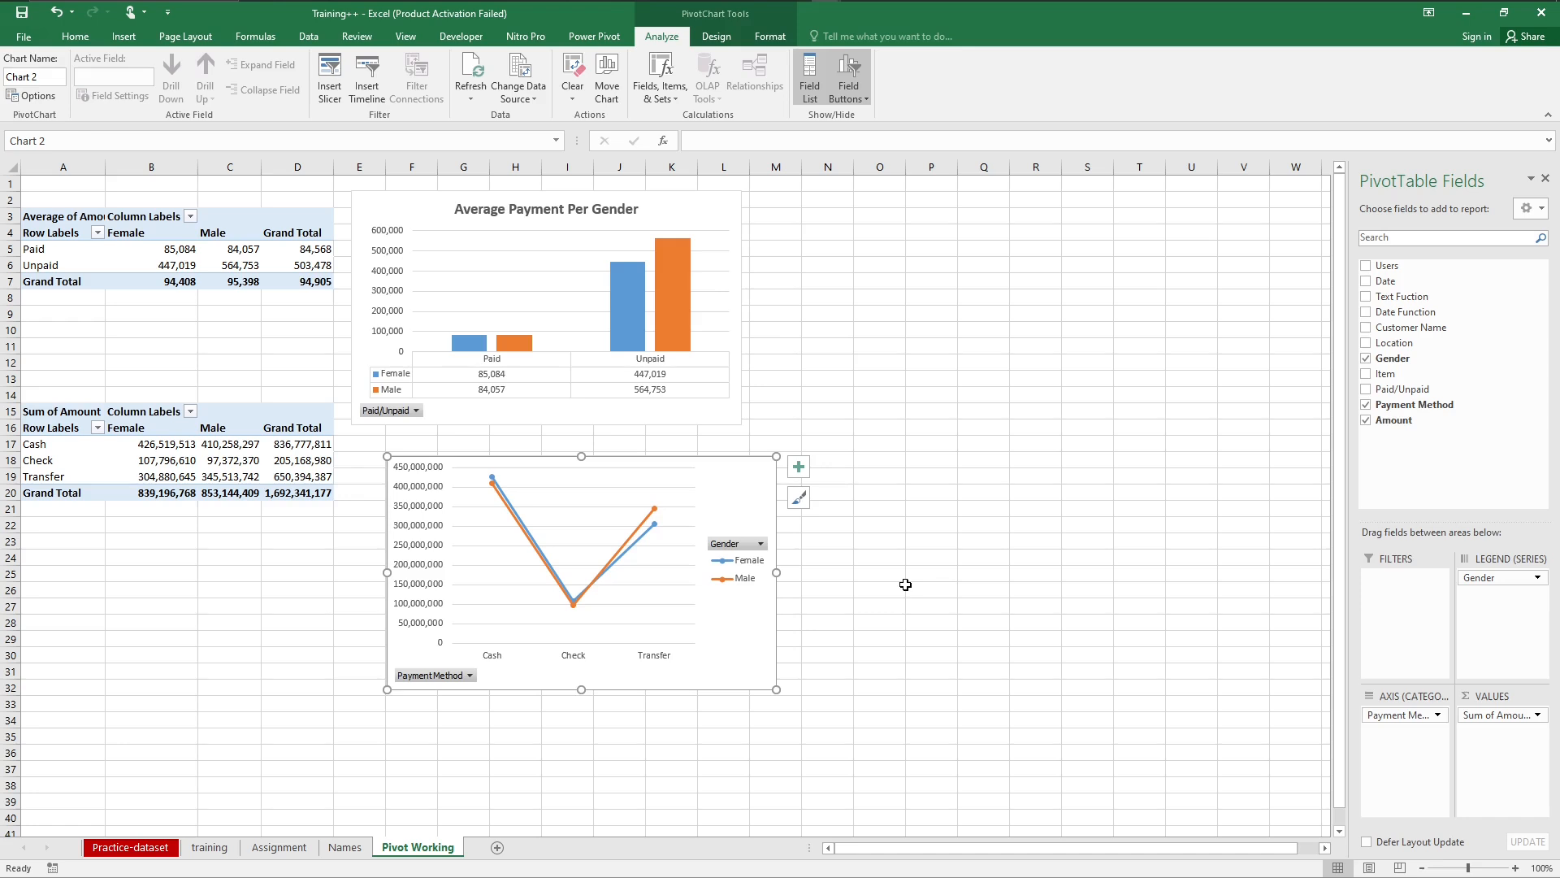
Step: Remove the legend from the payment method line PivotChart
click(799, 470)
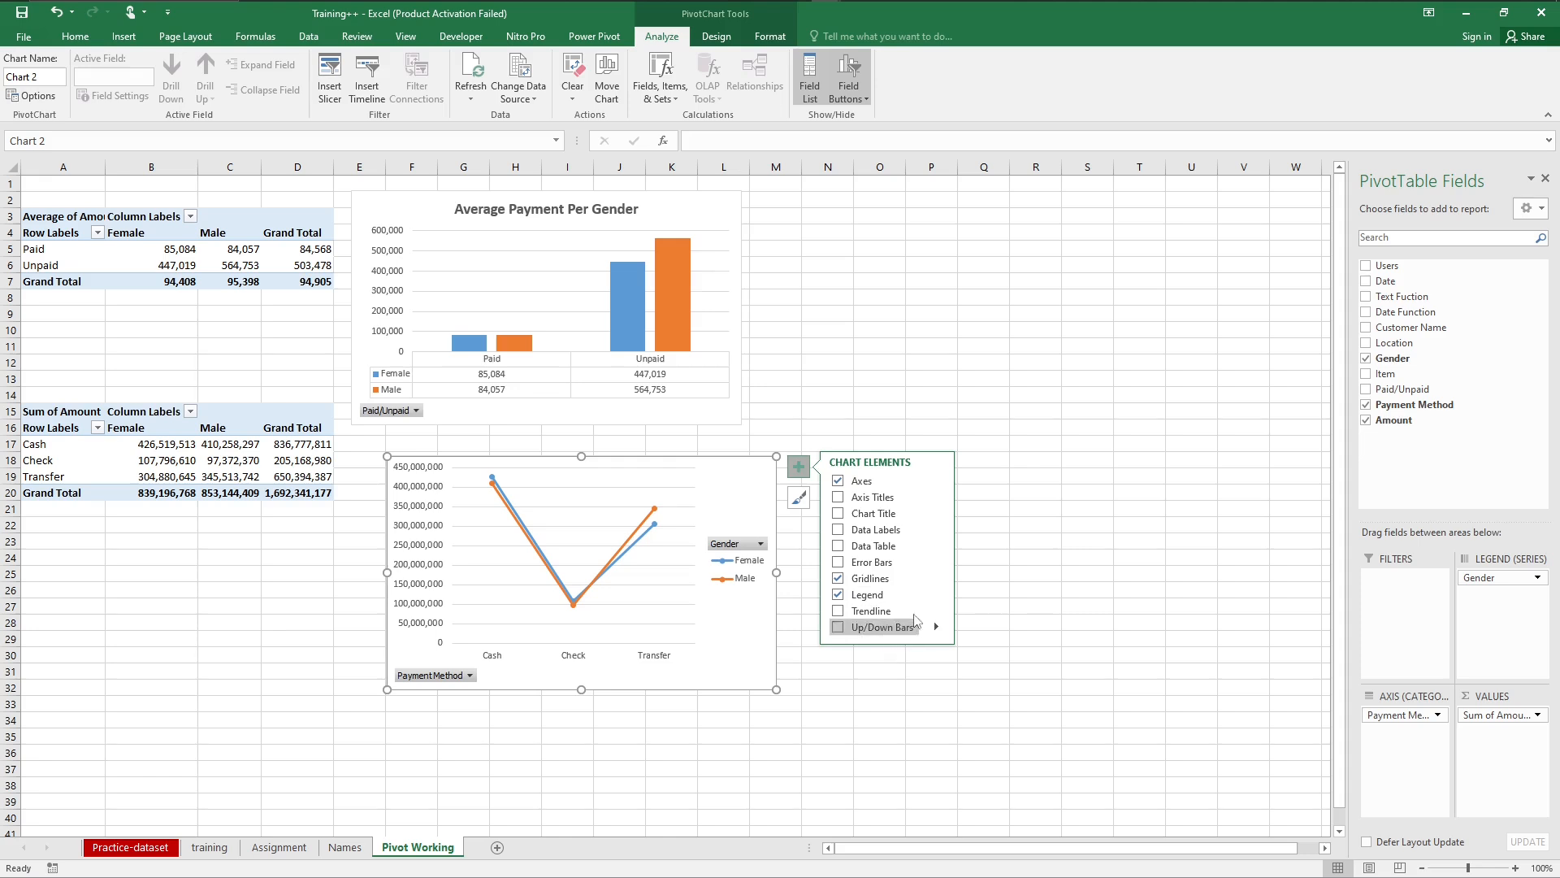
click(838, 596)
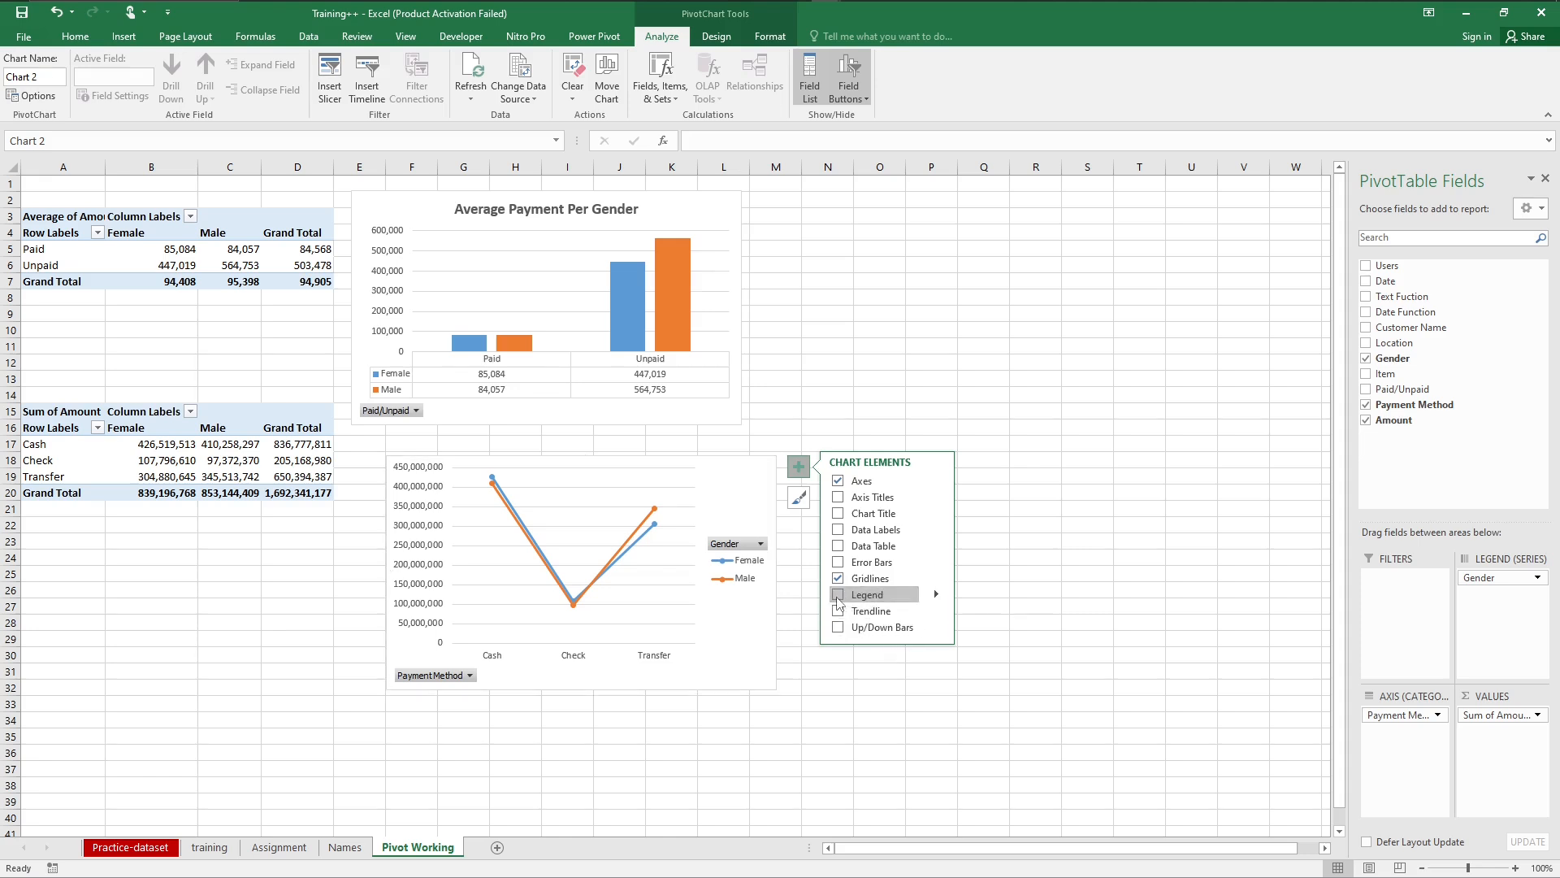
click(838, 595)
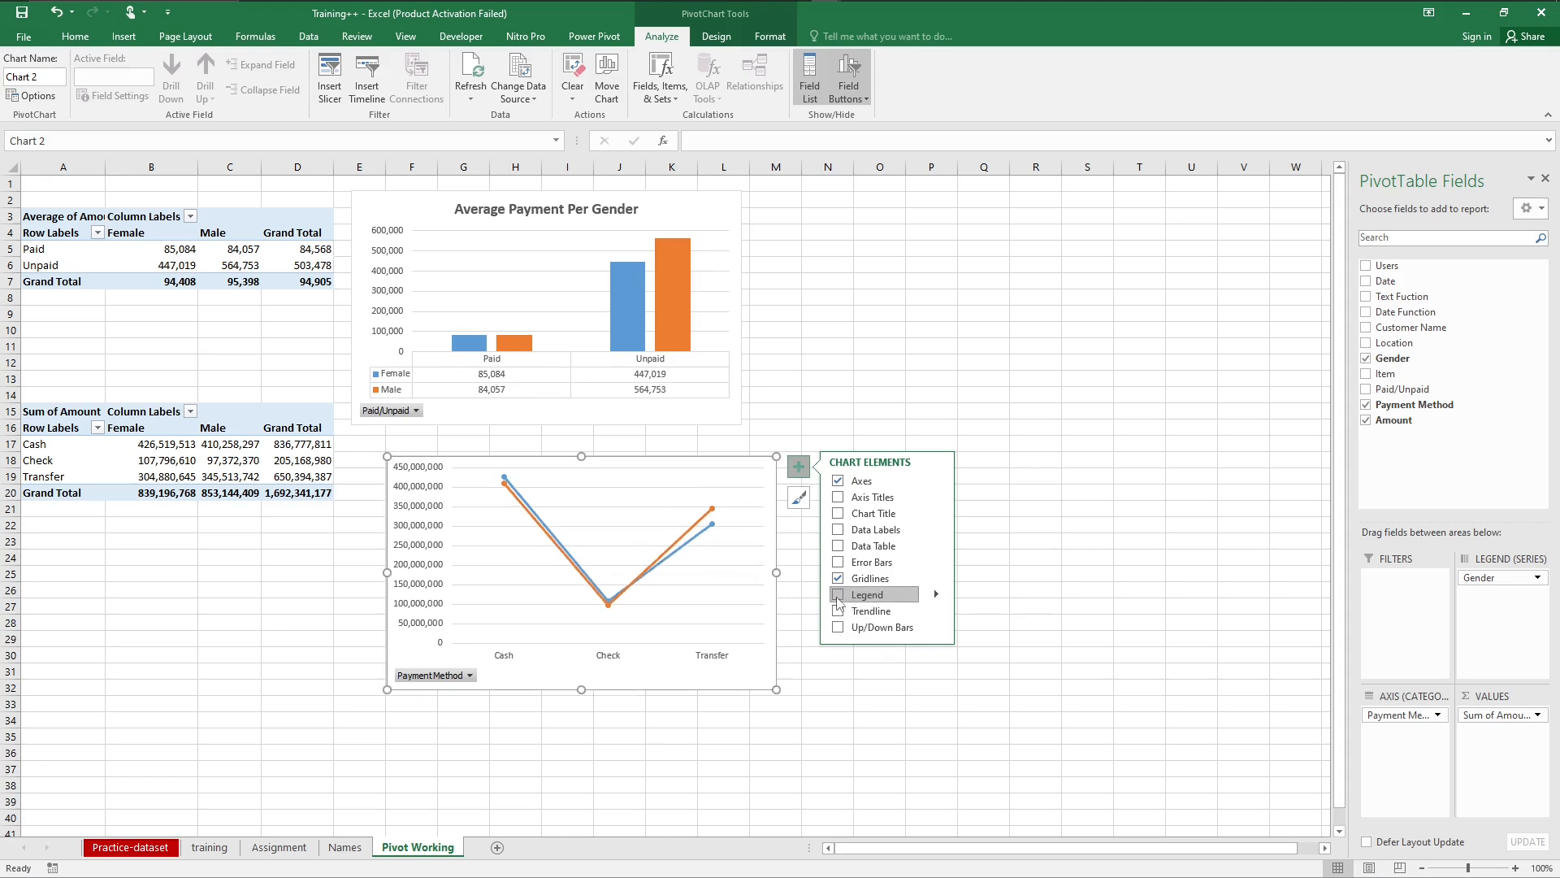
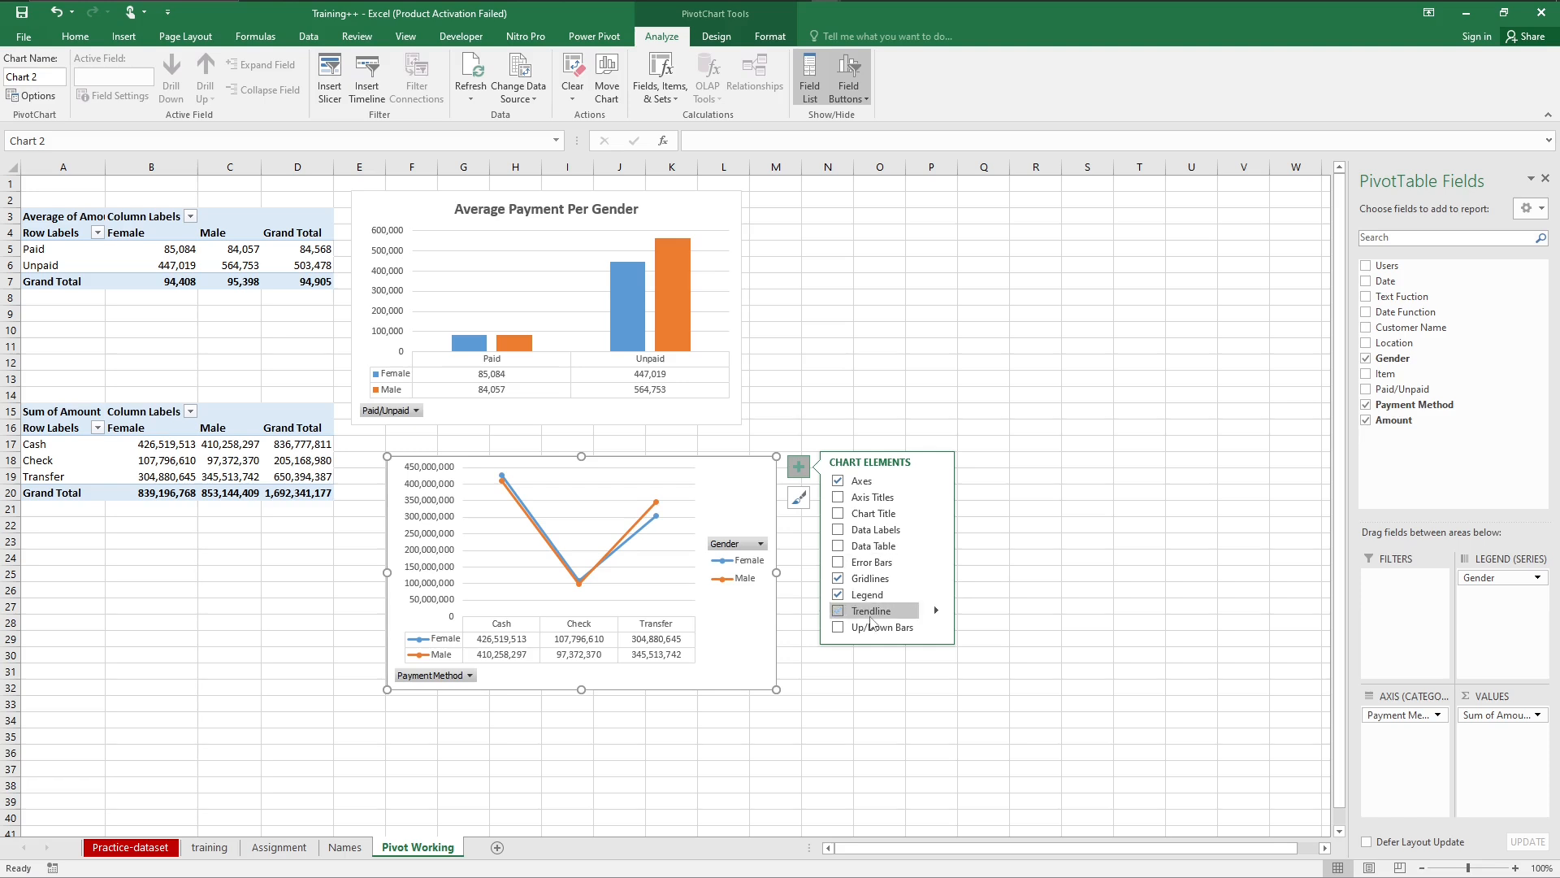
Step: Add a data table to the payment method line PivotChart and remove its legend
click(838, 548)
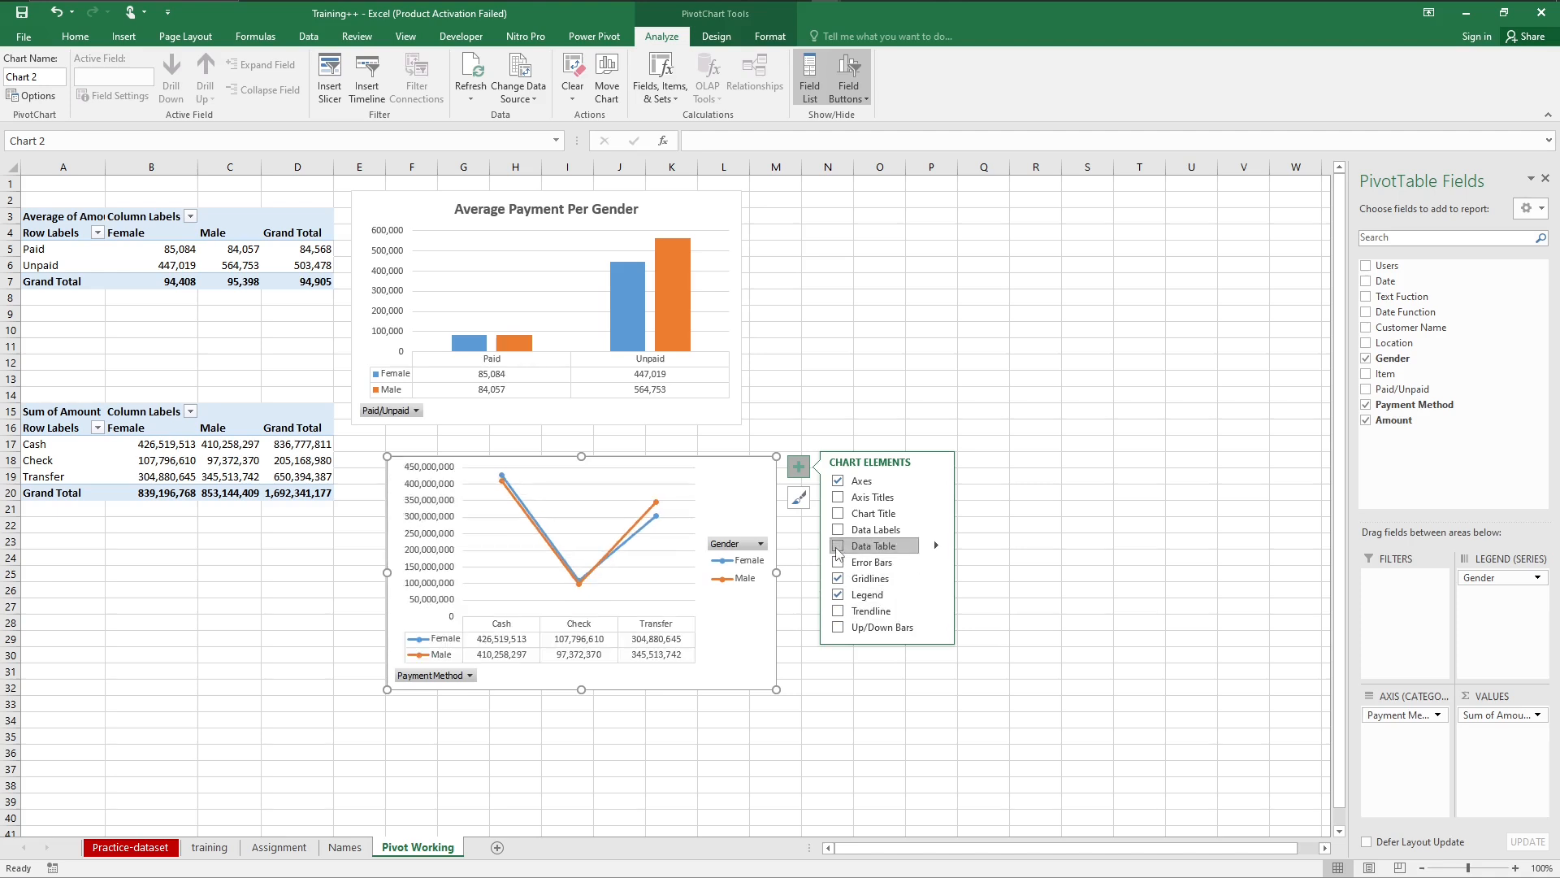
click(839, 596)
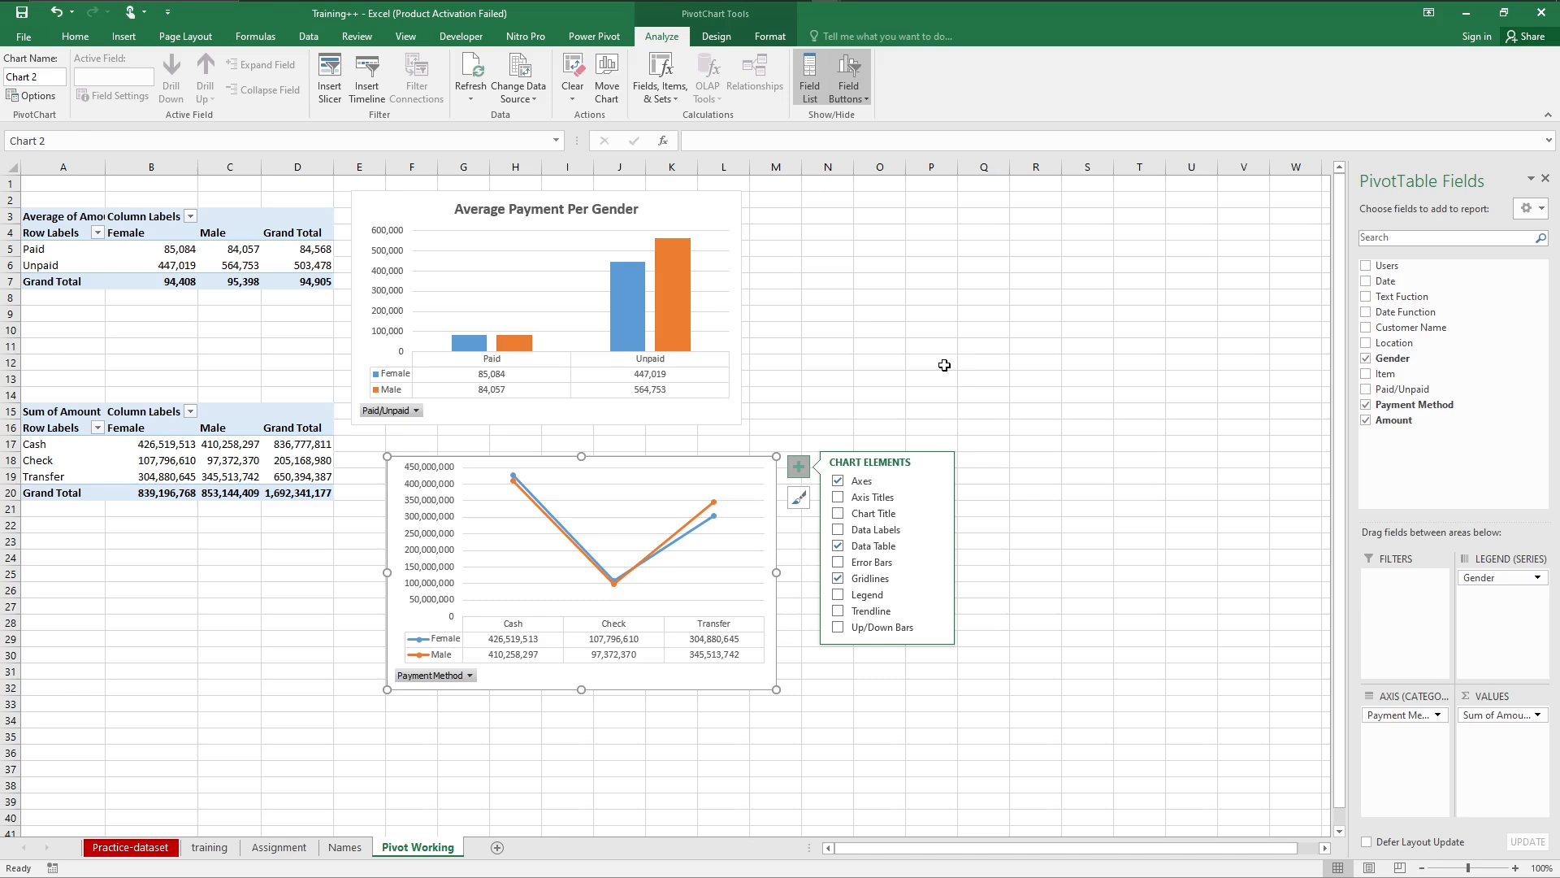
click(902, 515)
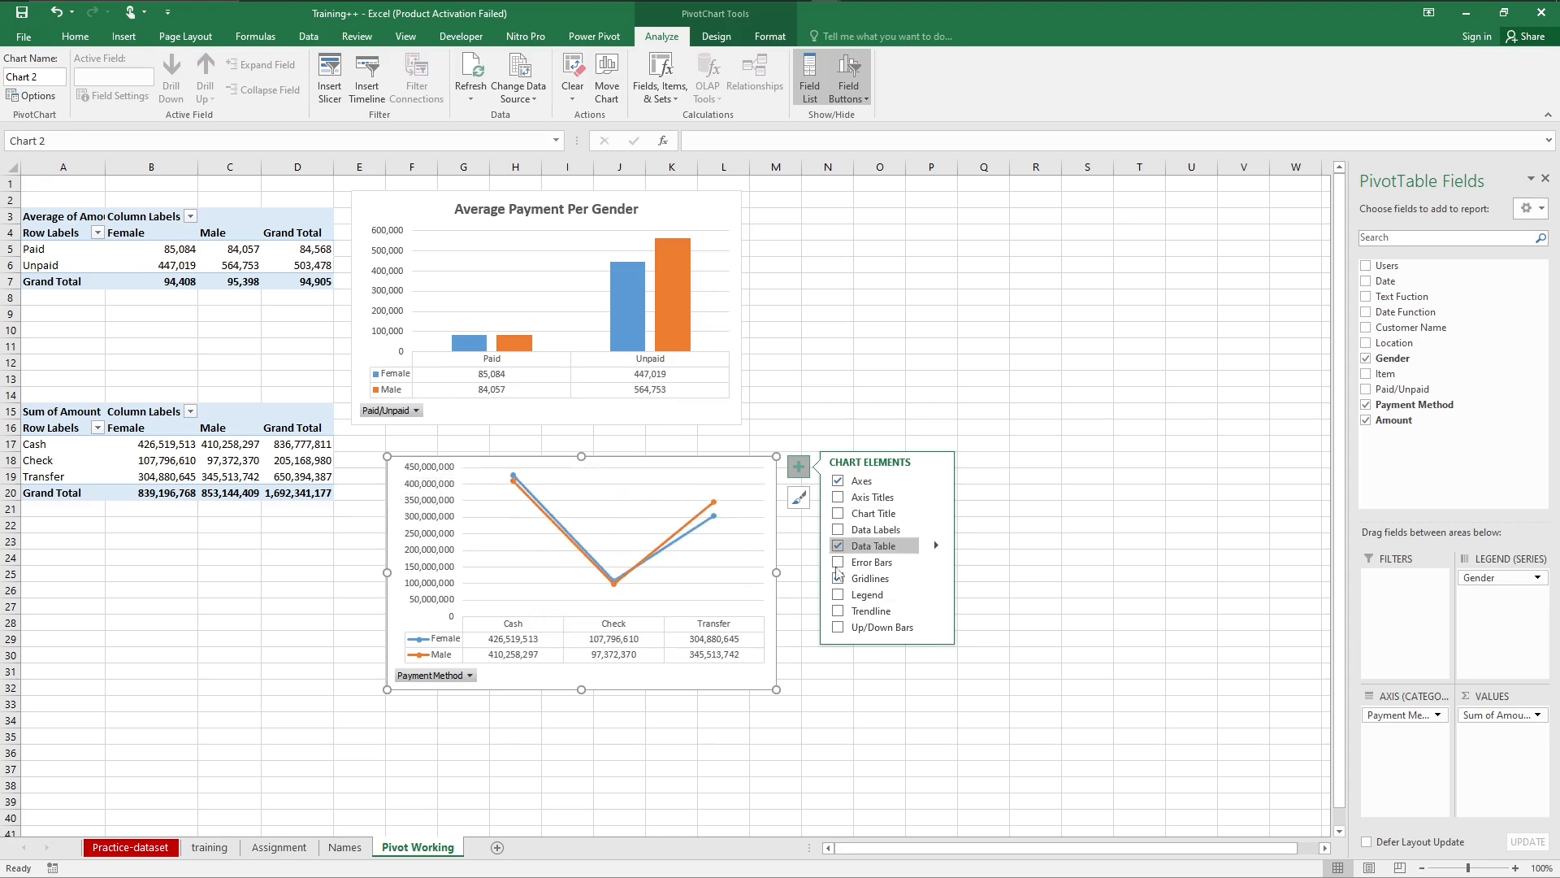
Step: Toggle the payment method line chart's primary horizontal and primary vertical axes off and back on
click(840, 482)
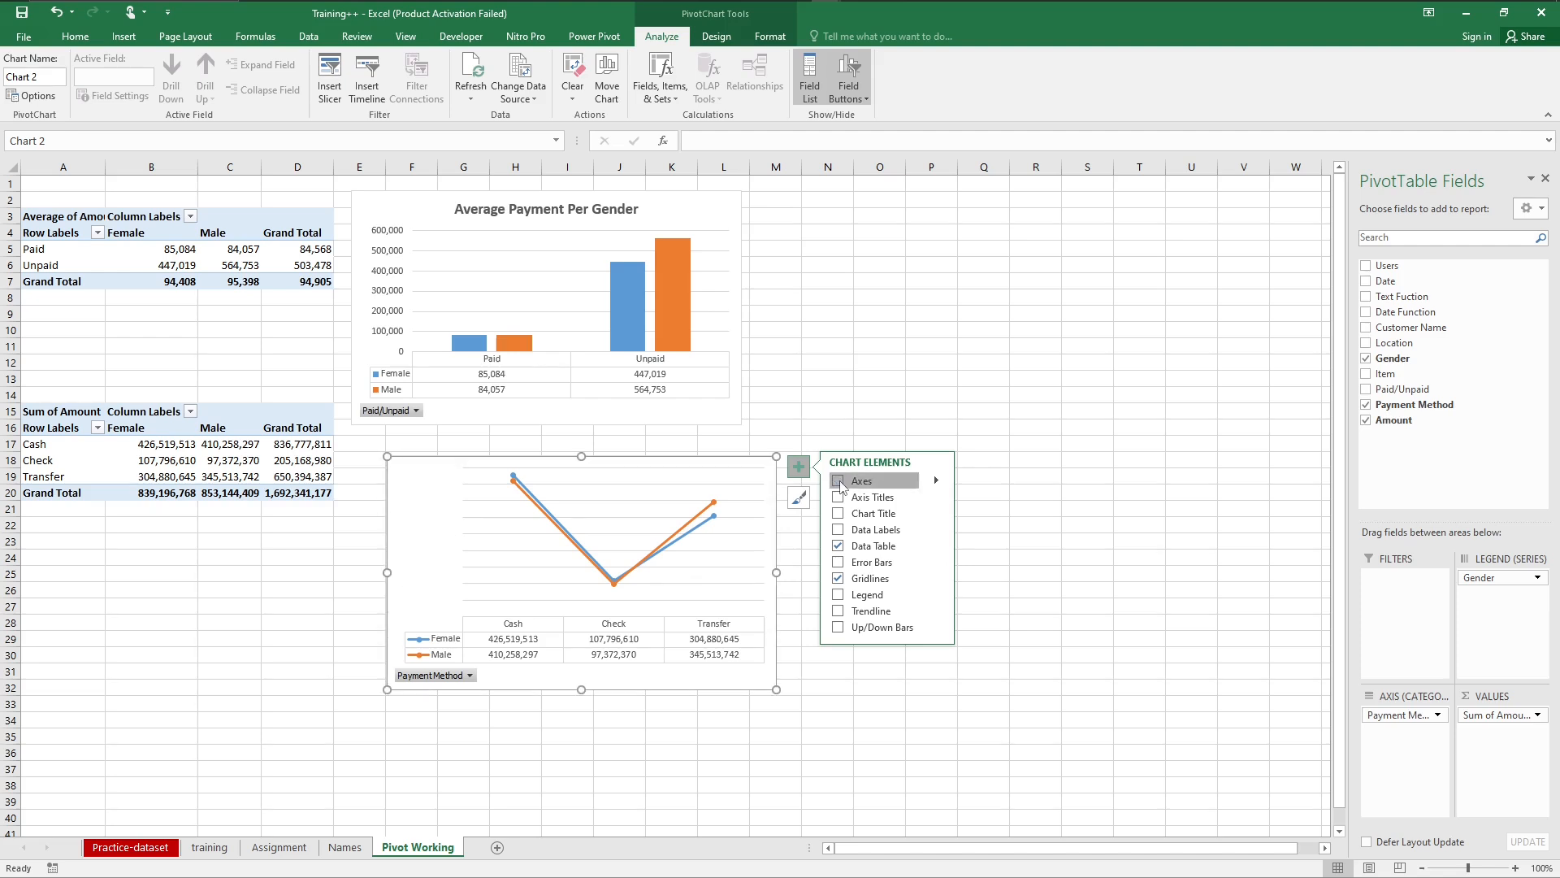
click(840, 482)
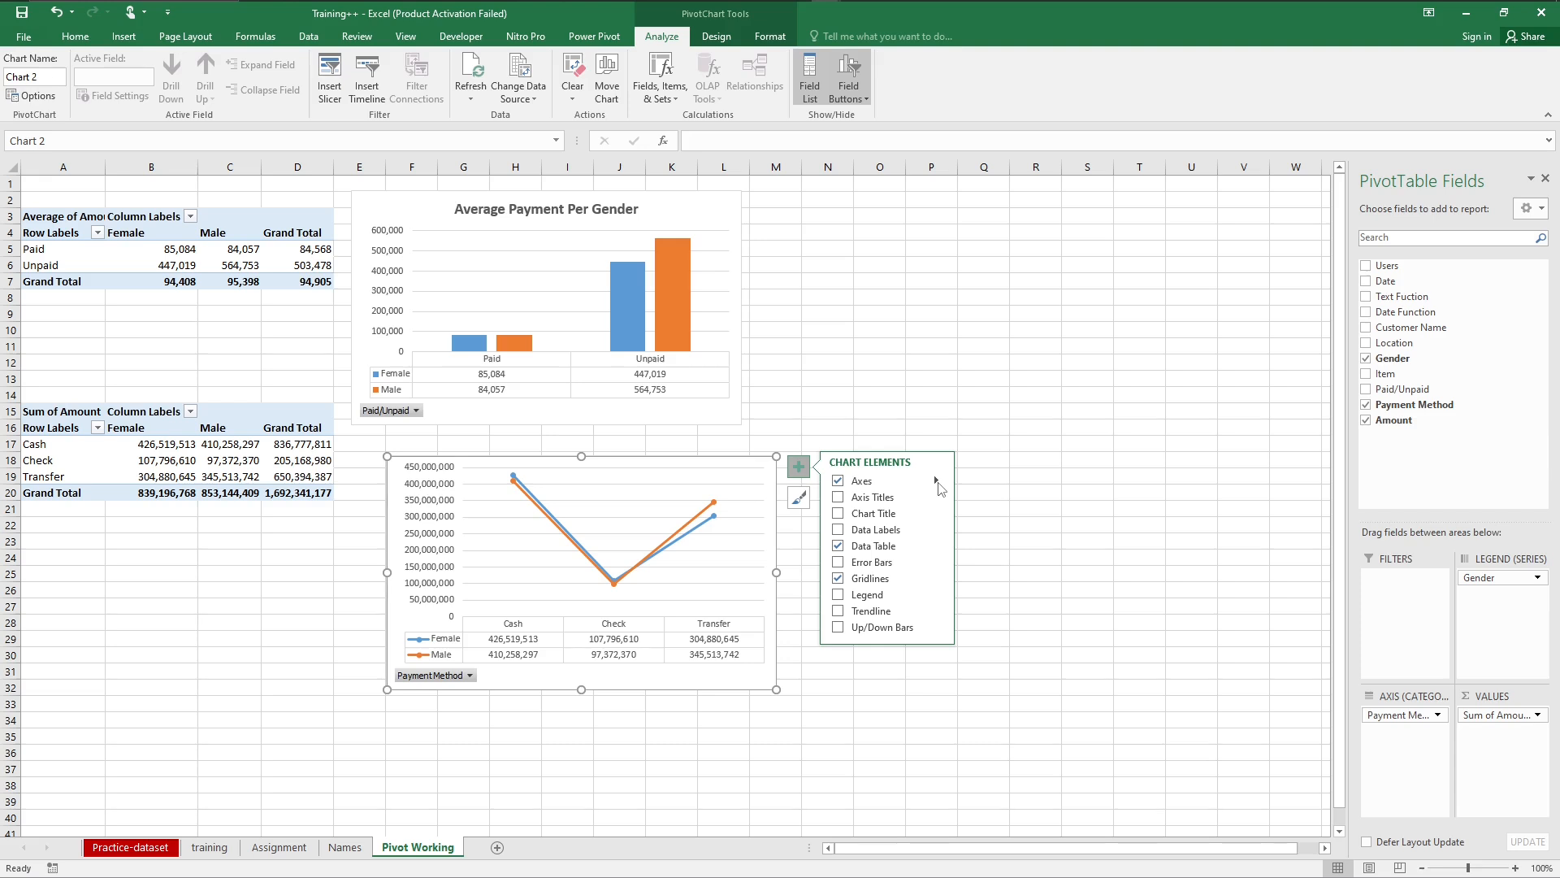
click(936, 482)
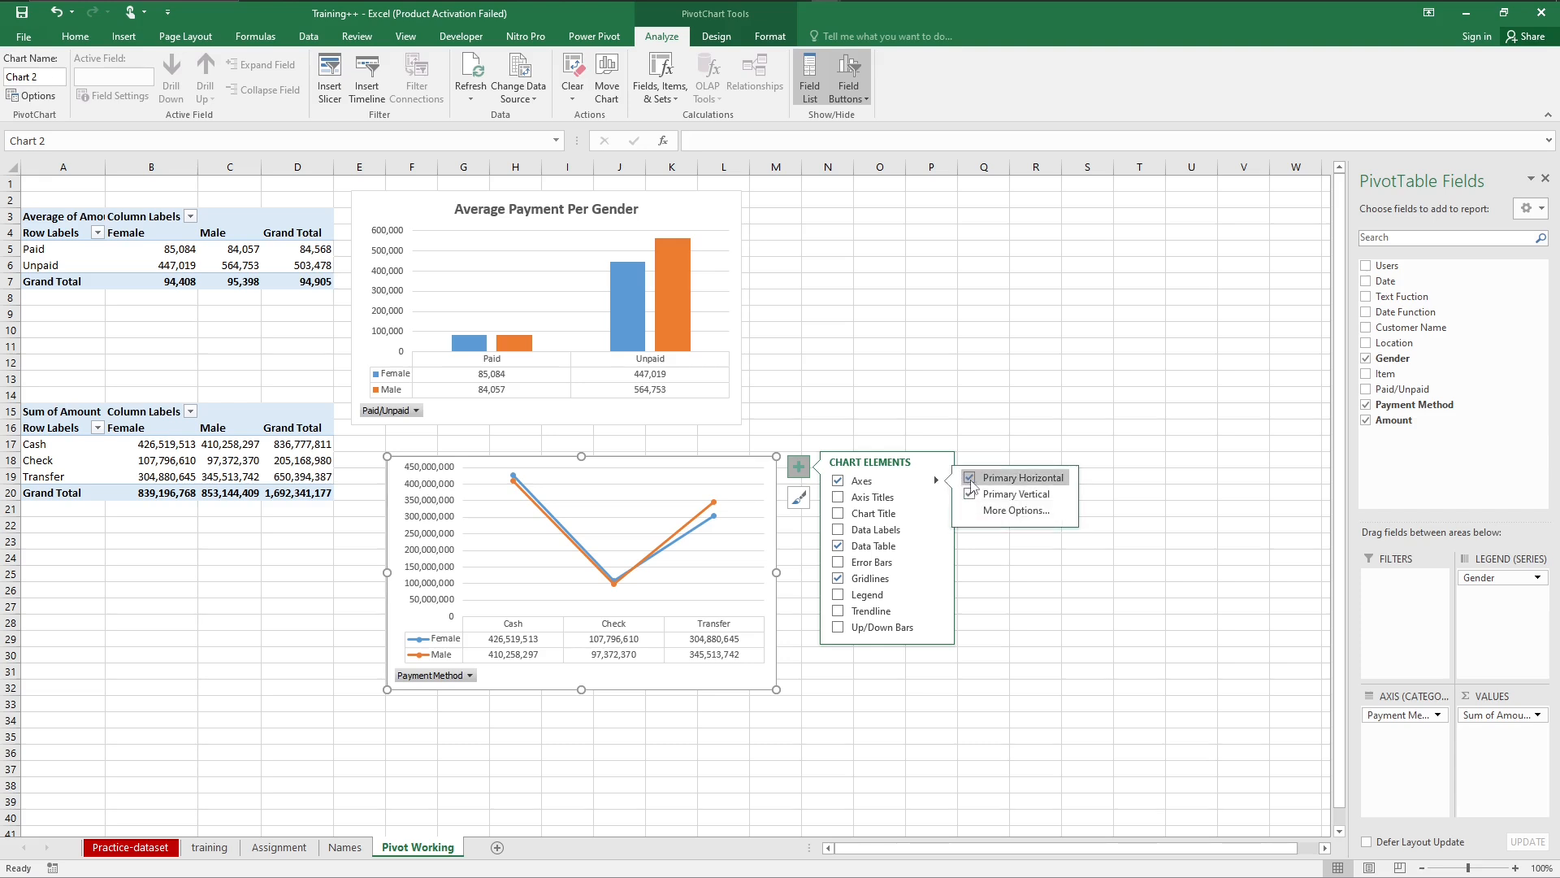
click(972, 483)
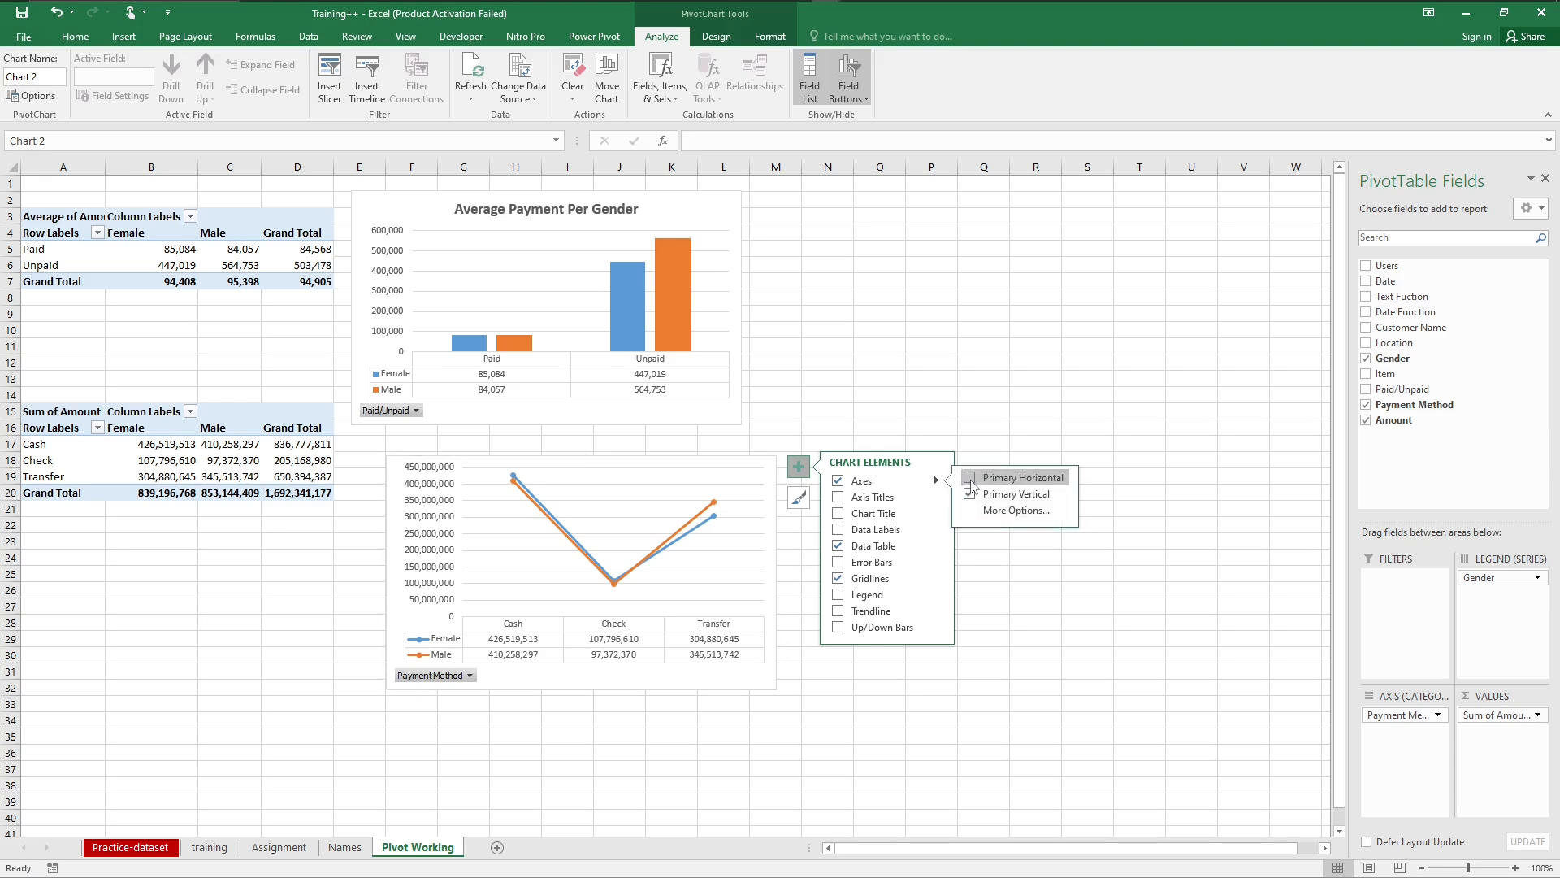
click(971, 481)
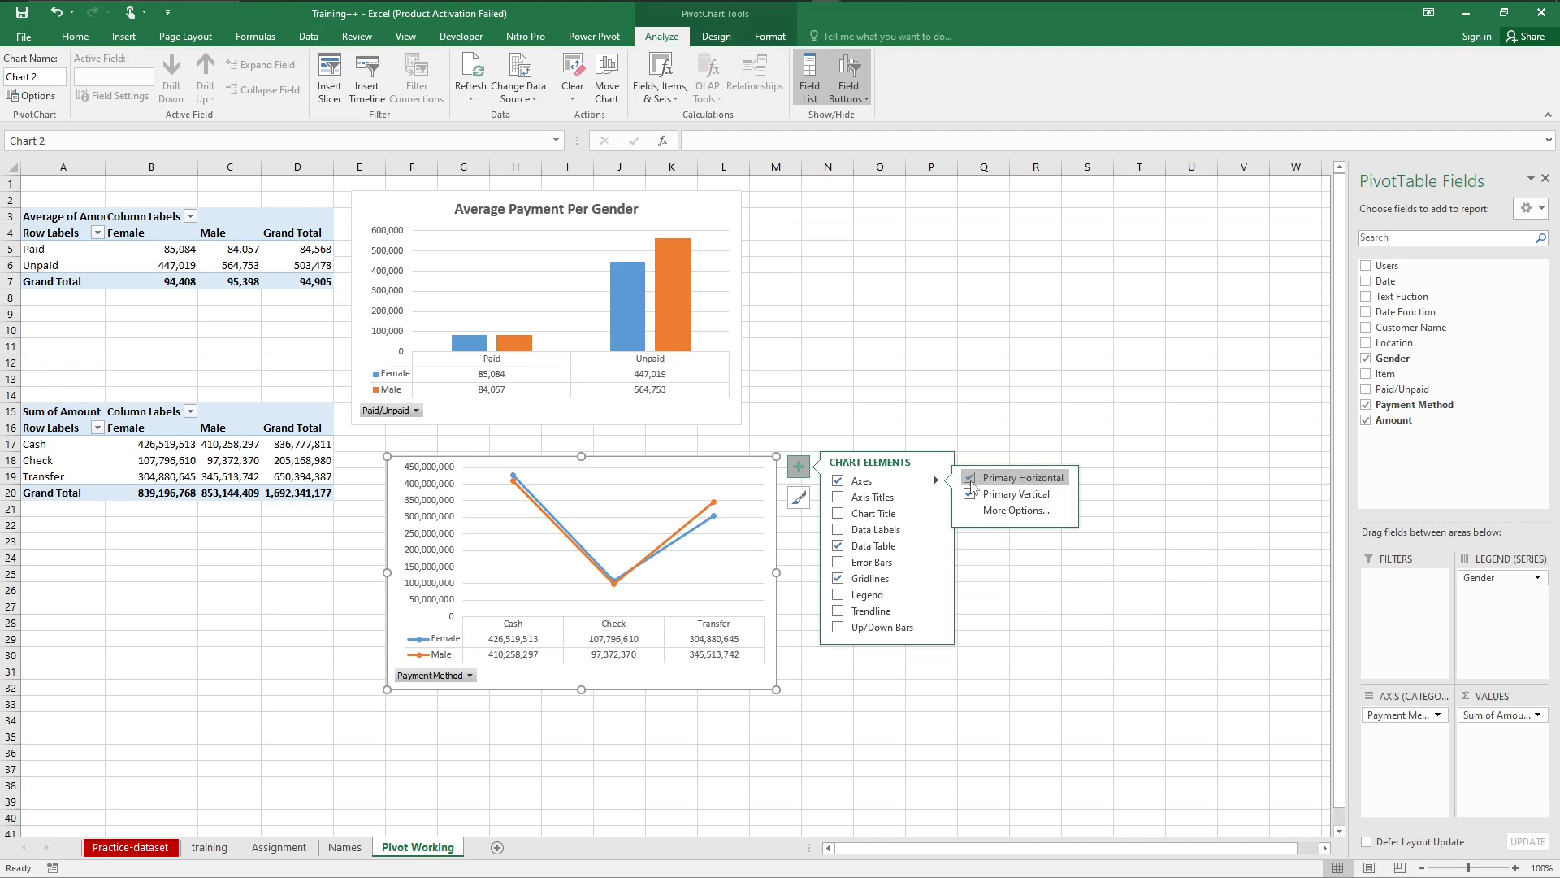
click(970, 492)
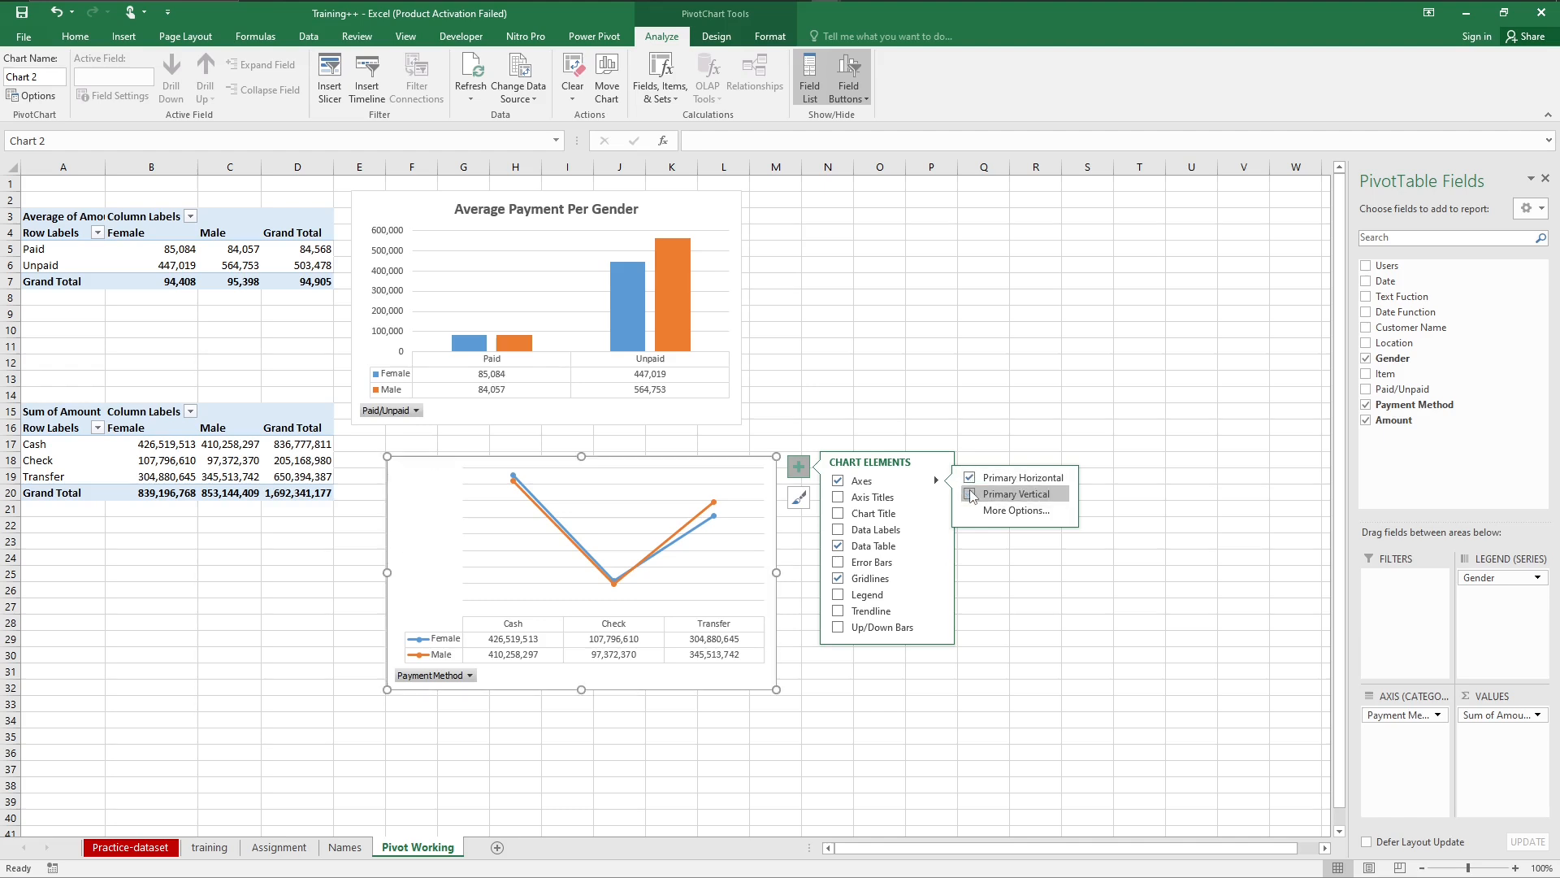
click(970, 492)
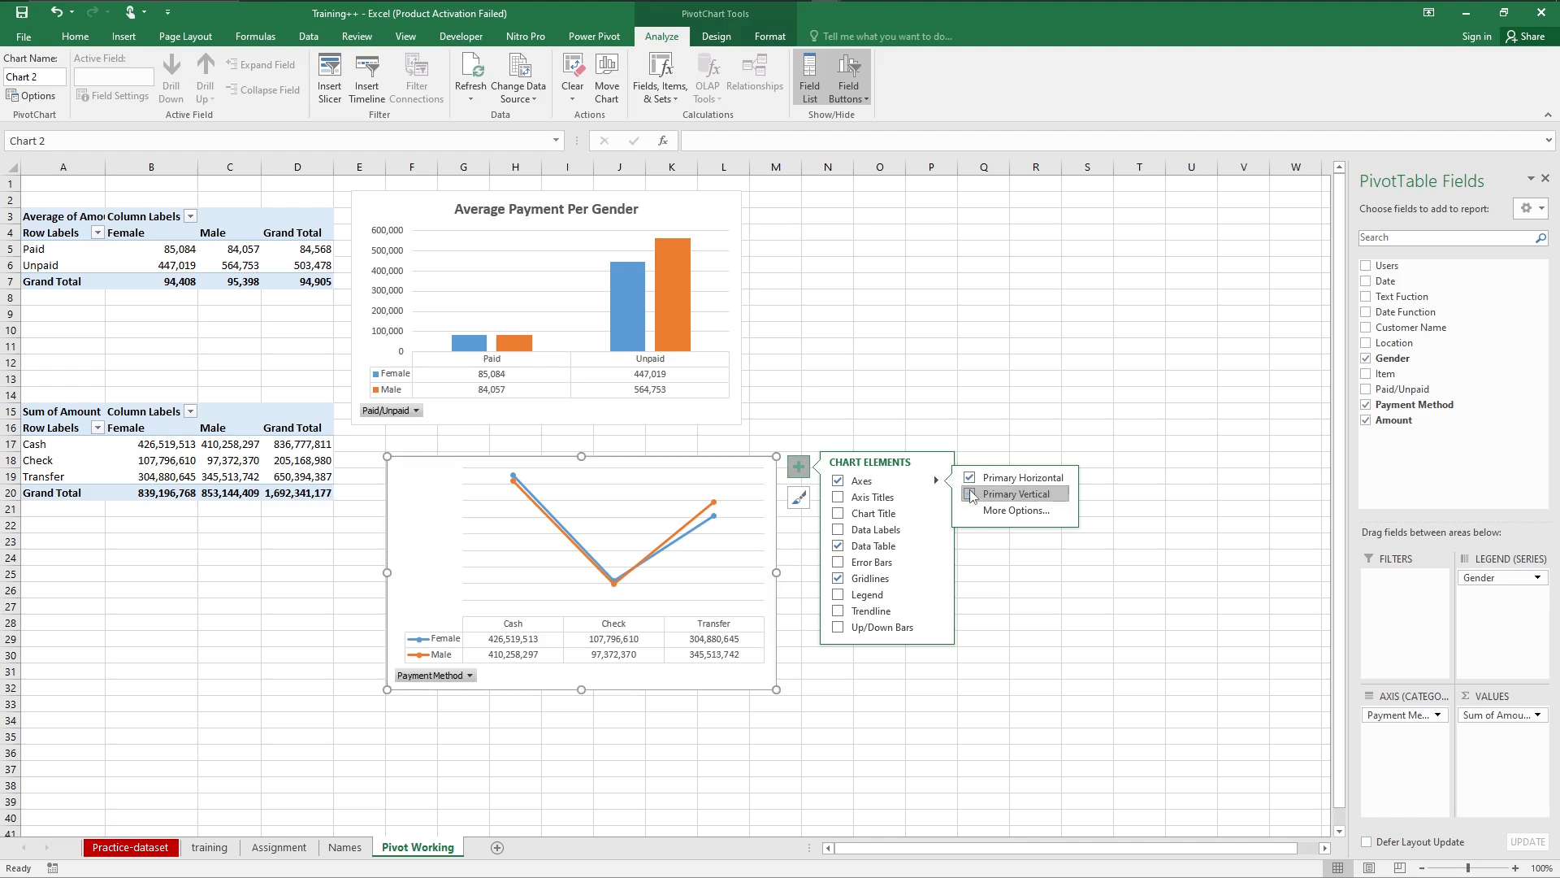
click(839, 482)
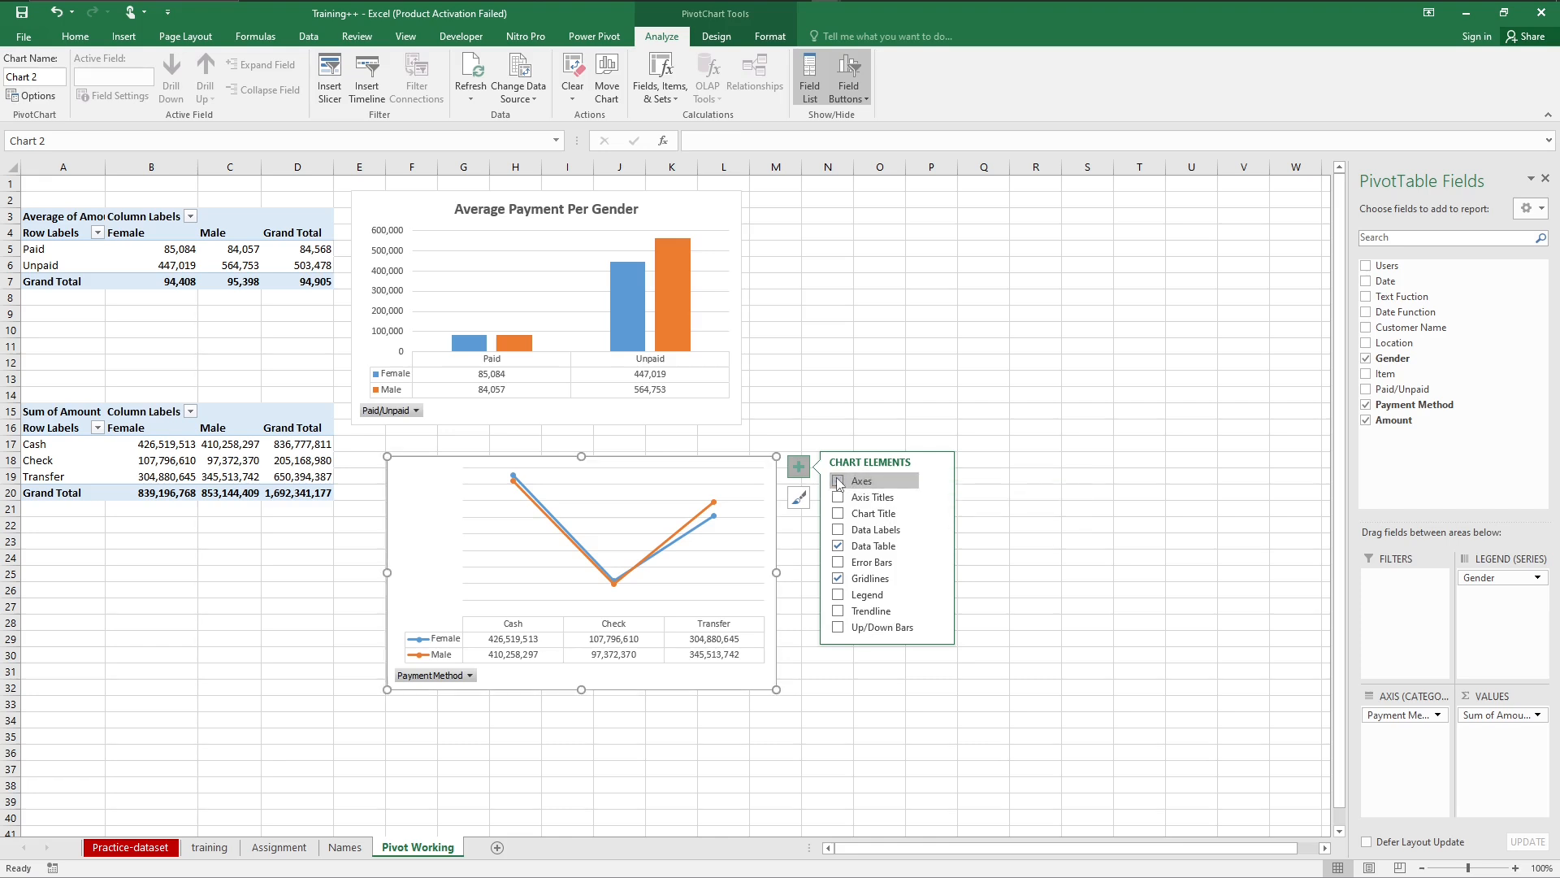
click(838, 483)
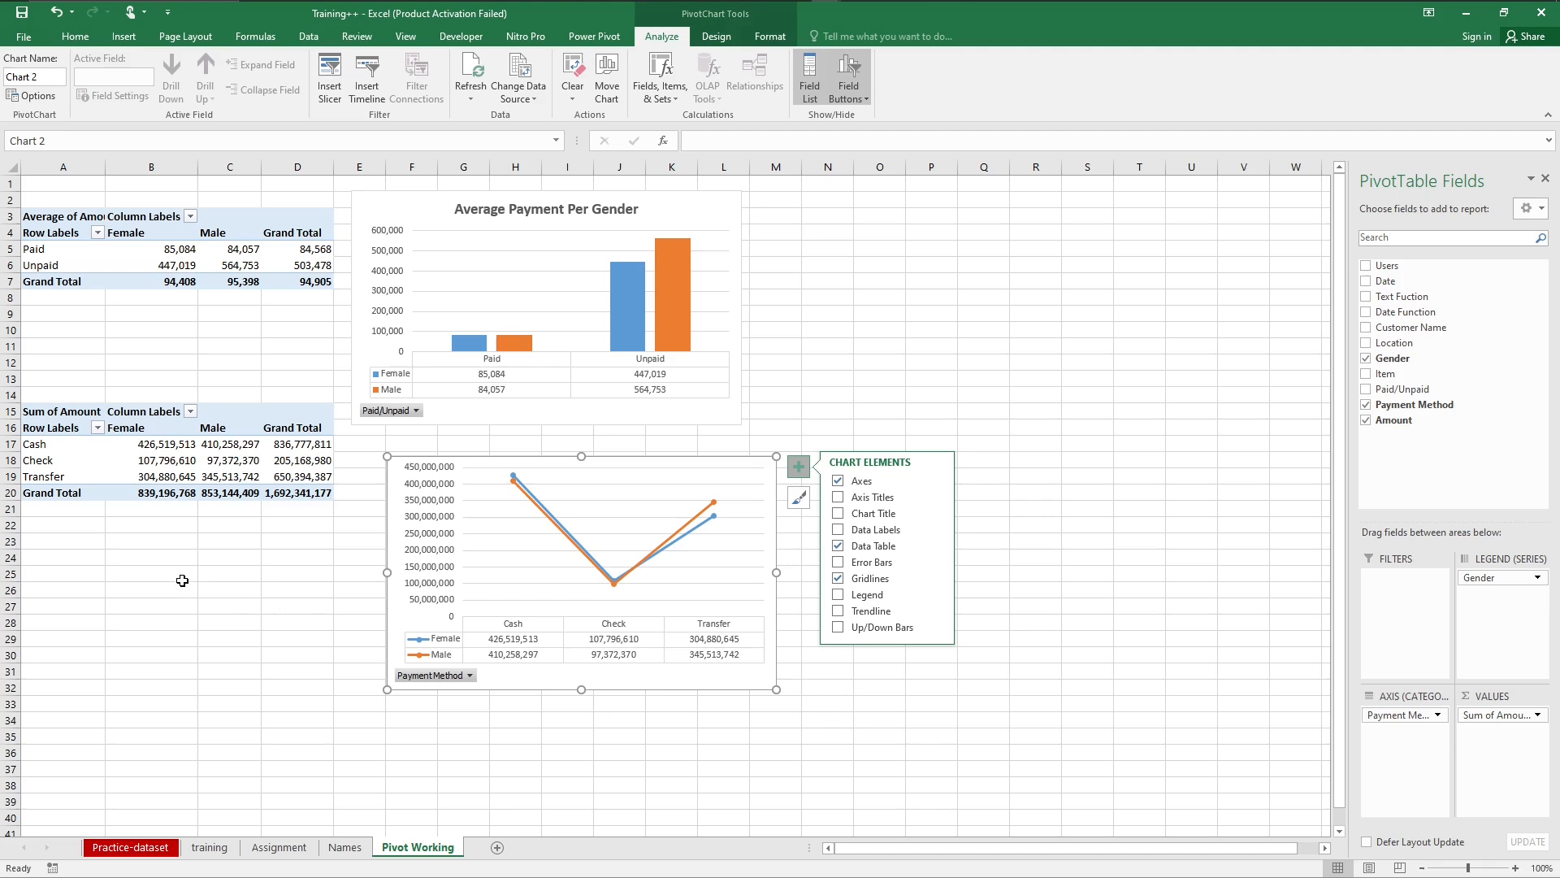
Step: Duplicate the payment method PivotTable from A15 to cell A31
click(134, 572)
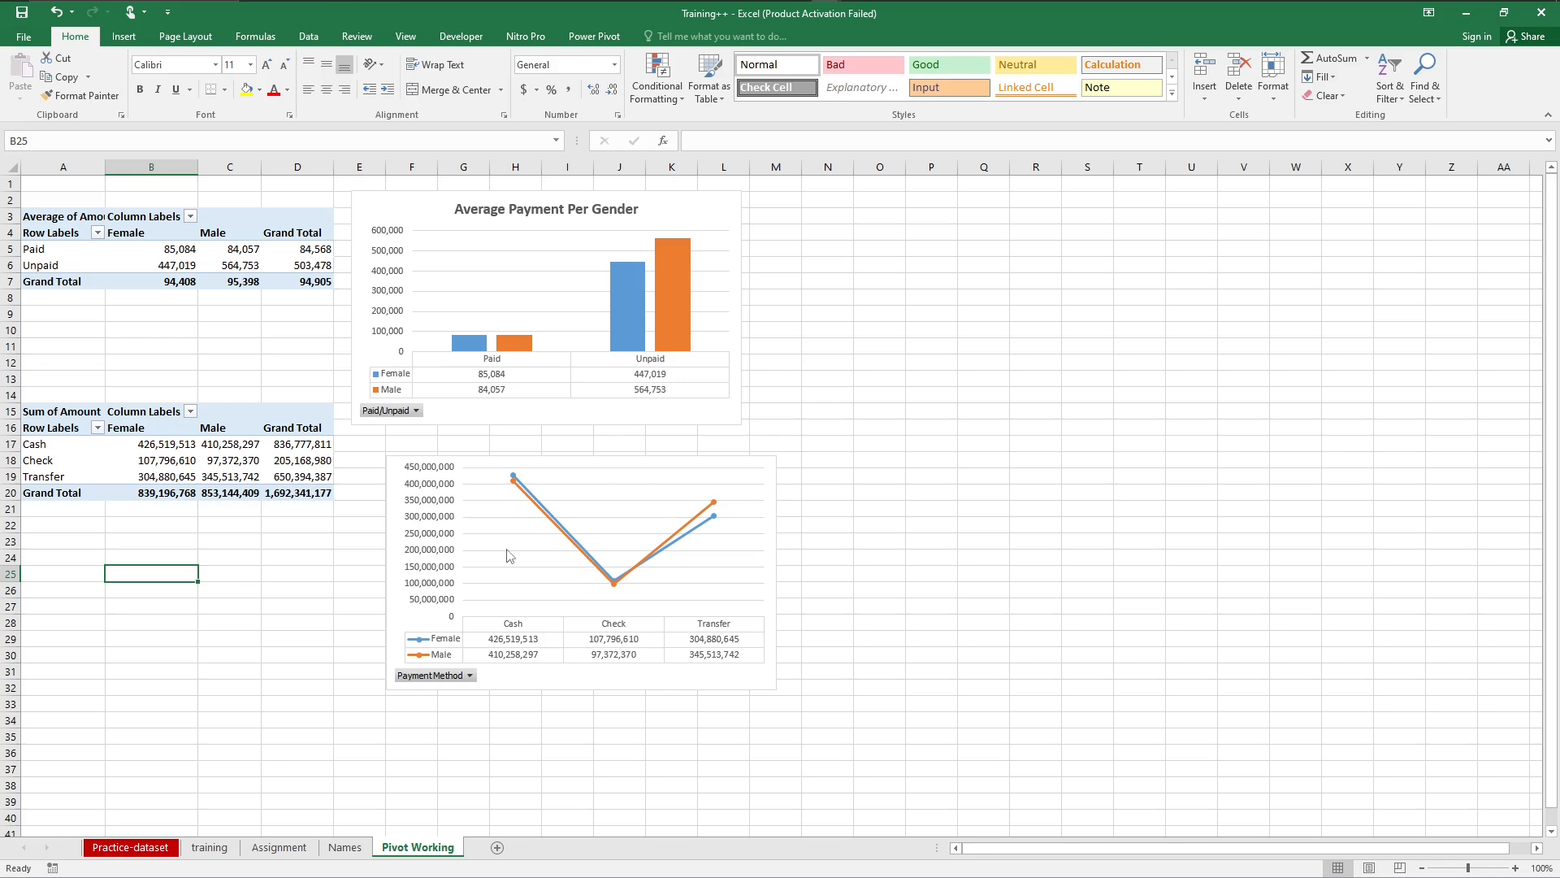
click(25, 412)
key(ctrl+c)
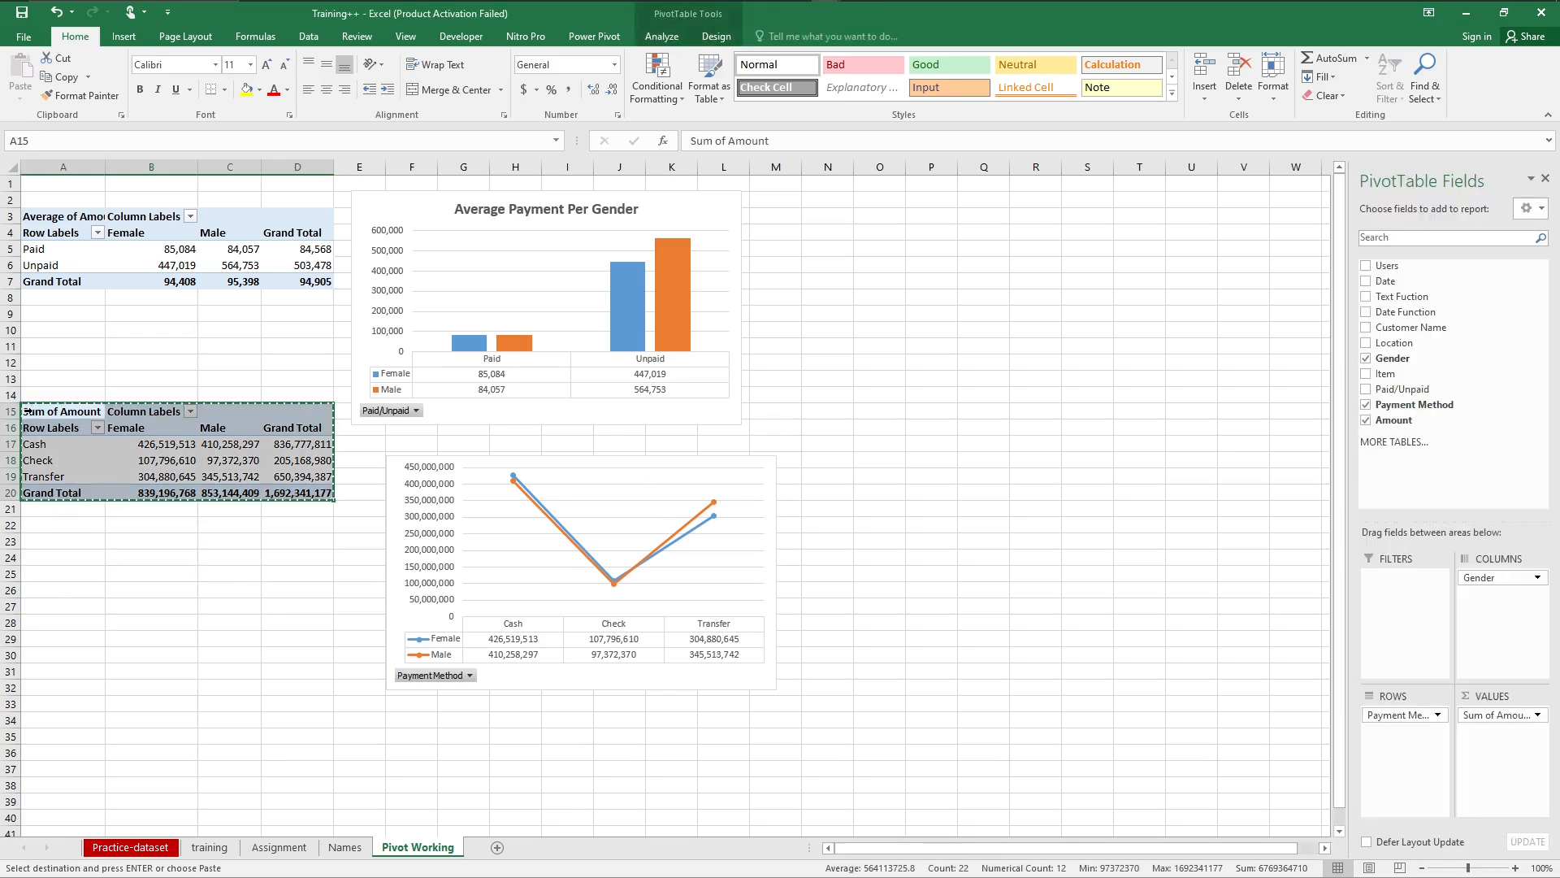
click(37, 670)
key(ctrl+v)
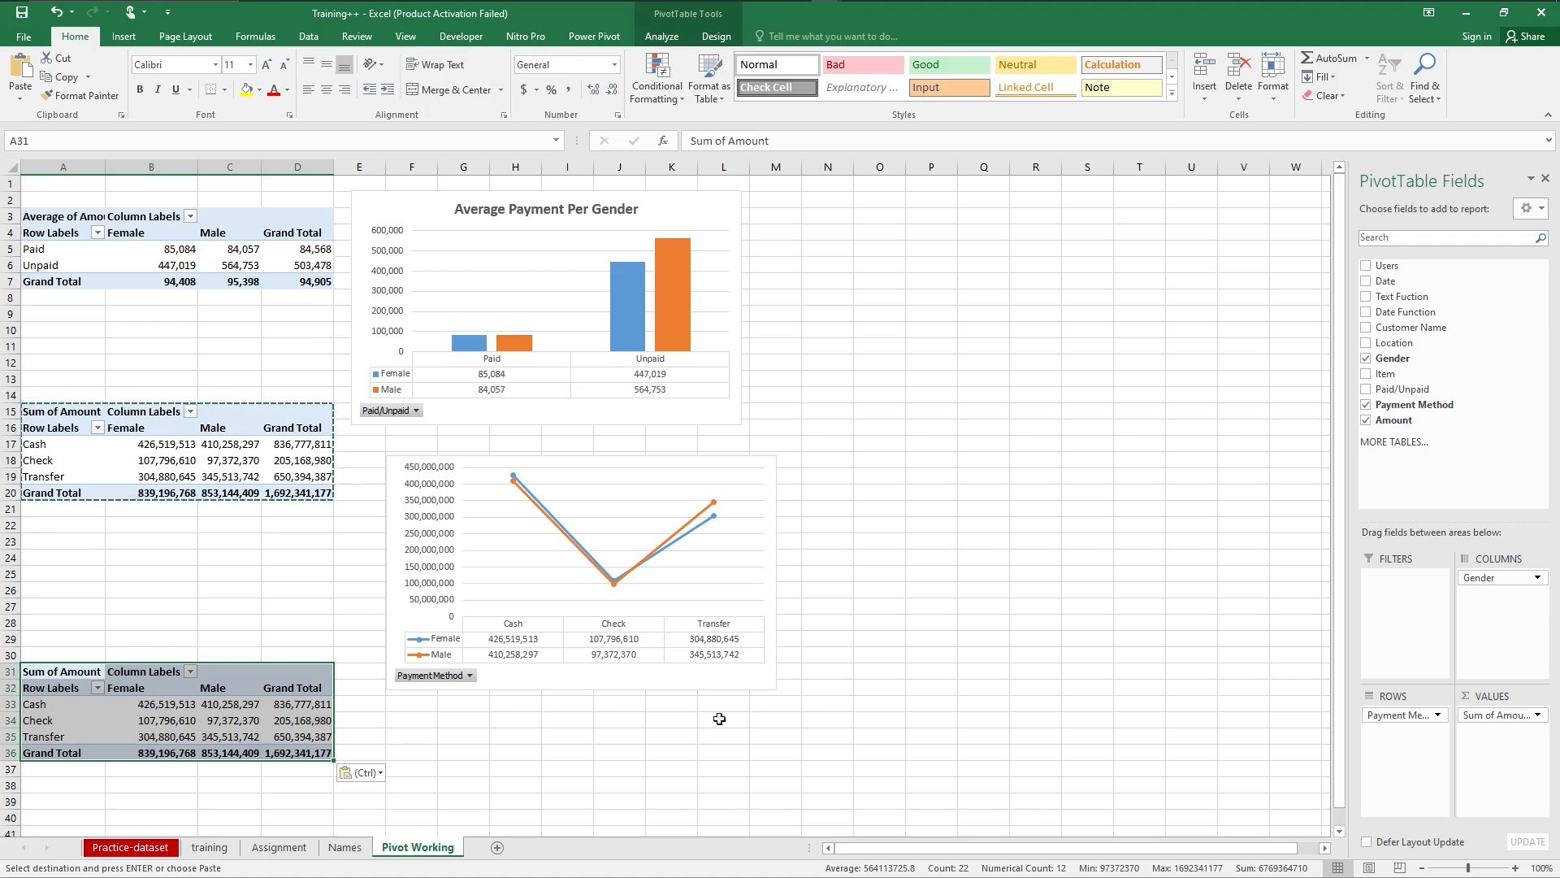
click(292, 723)
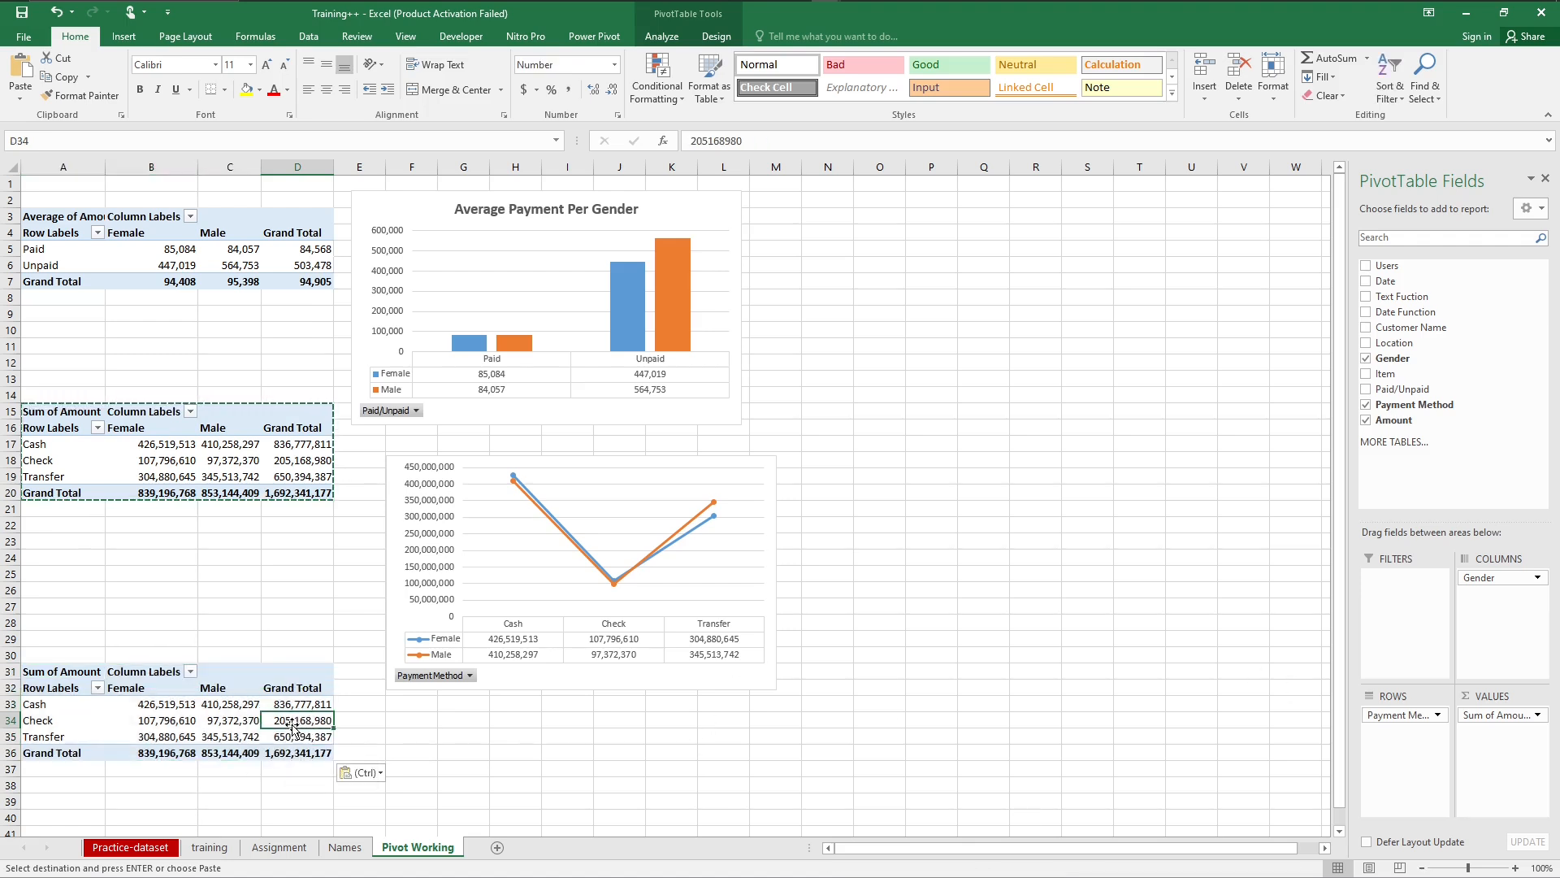
key(Escape)
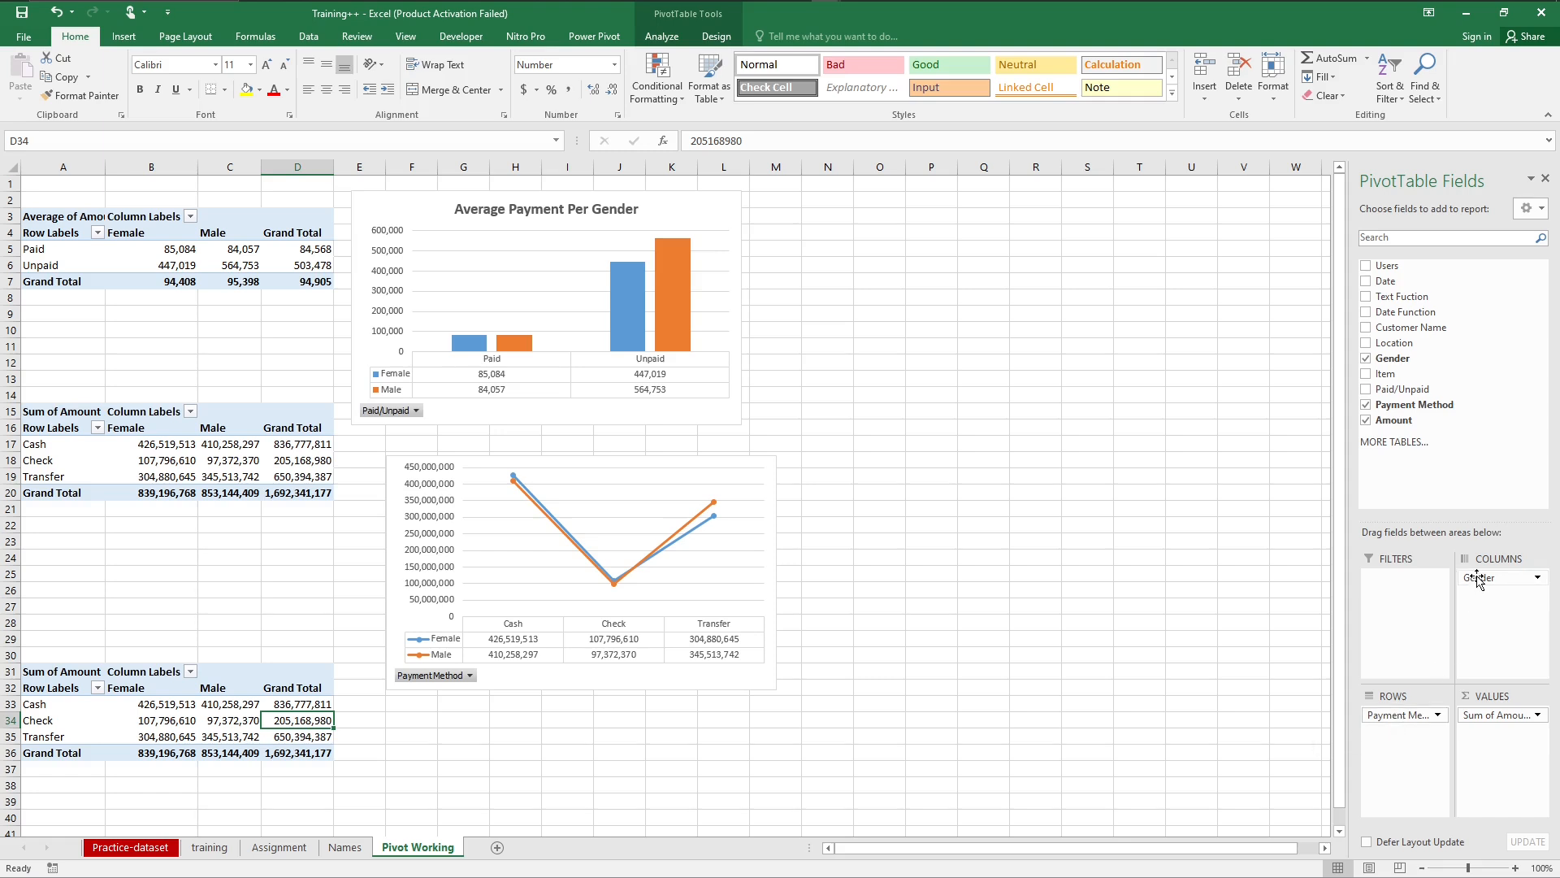
Step: Replace Gender with Customer Name as the column field of the PivotTable at A31 and remove its Payment Method row field
drag(1477, 579, 1511, 588)
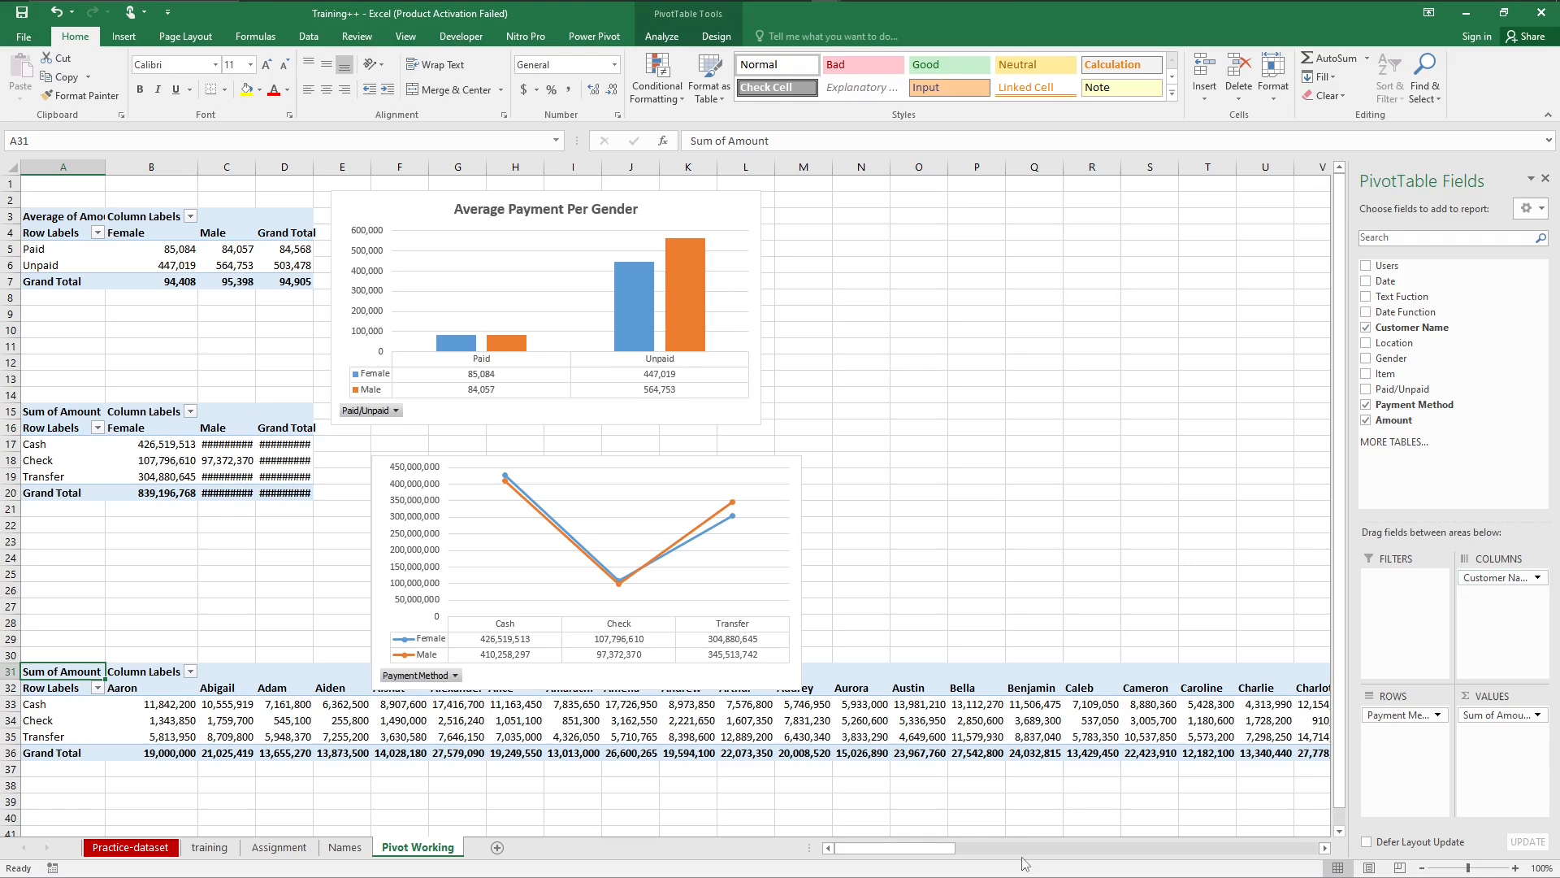
drag(915, 847, 863, 872)
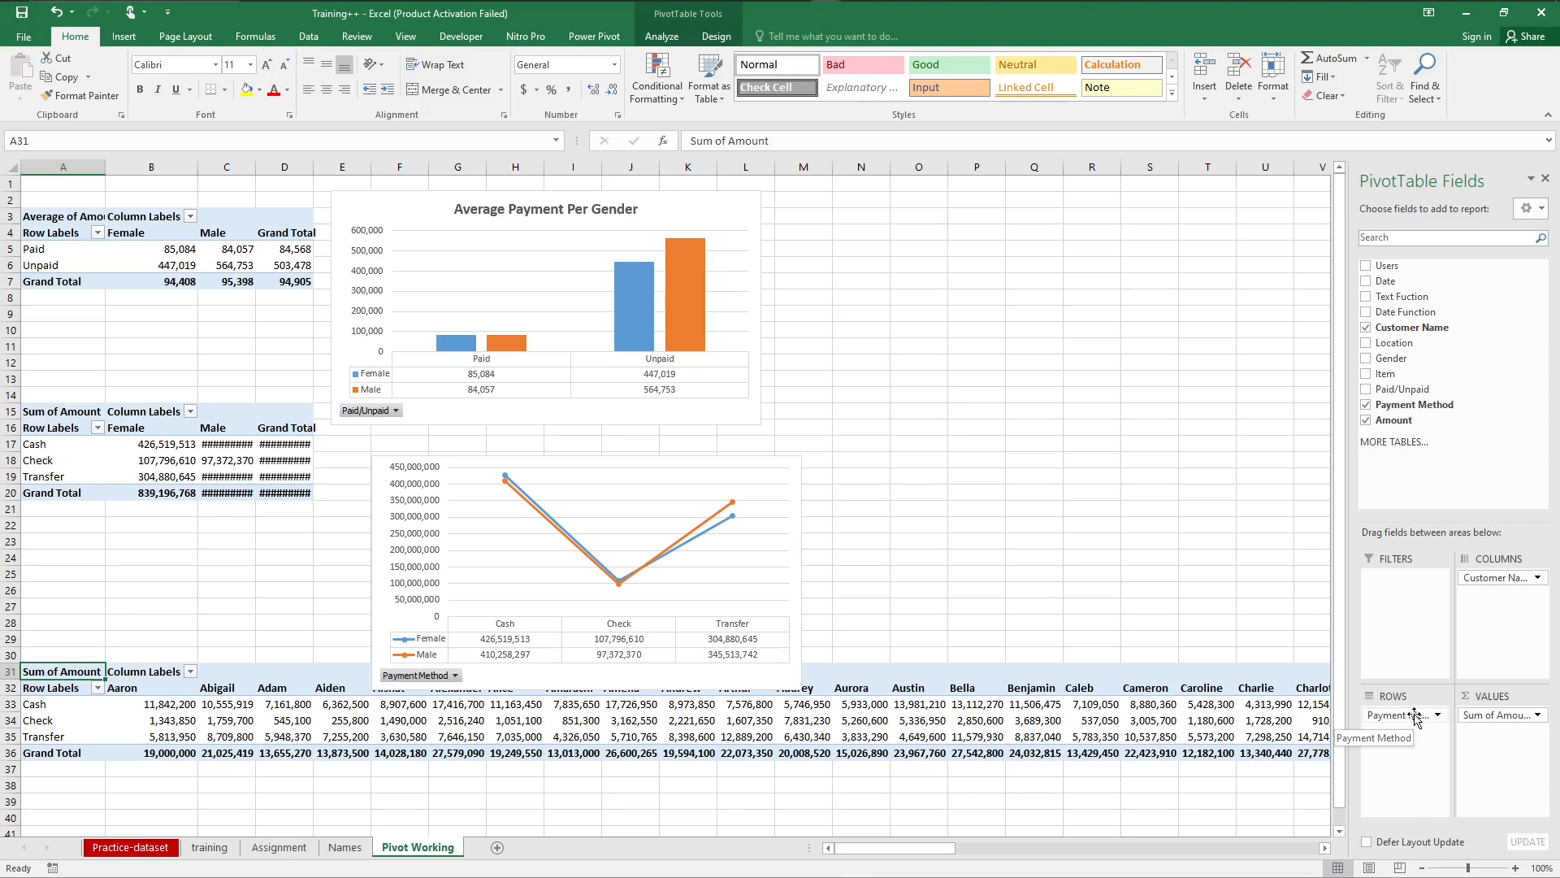
drag(1414, 715, 1447, 422)
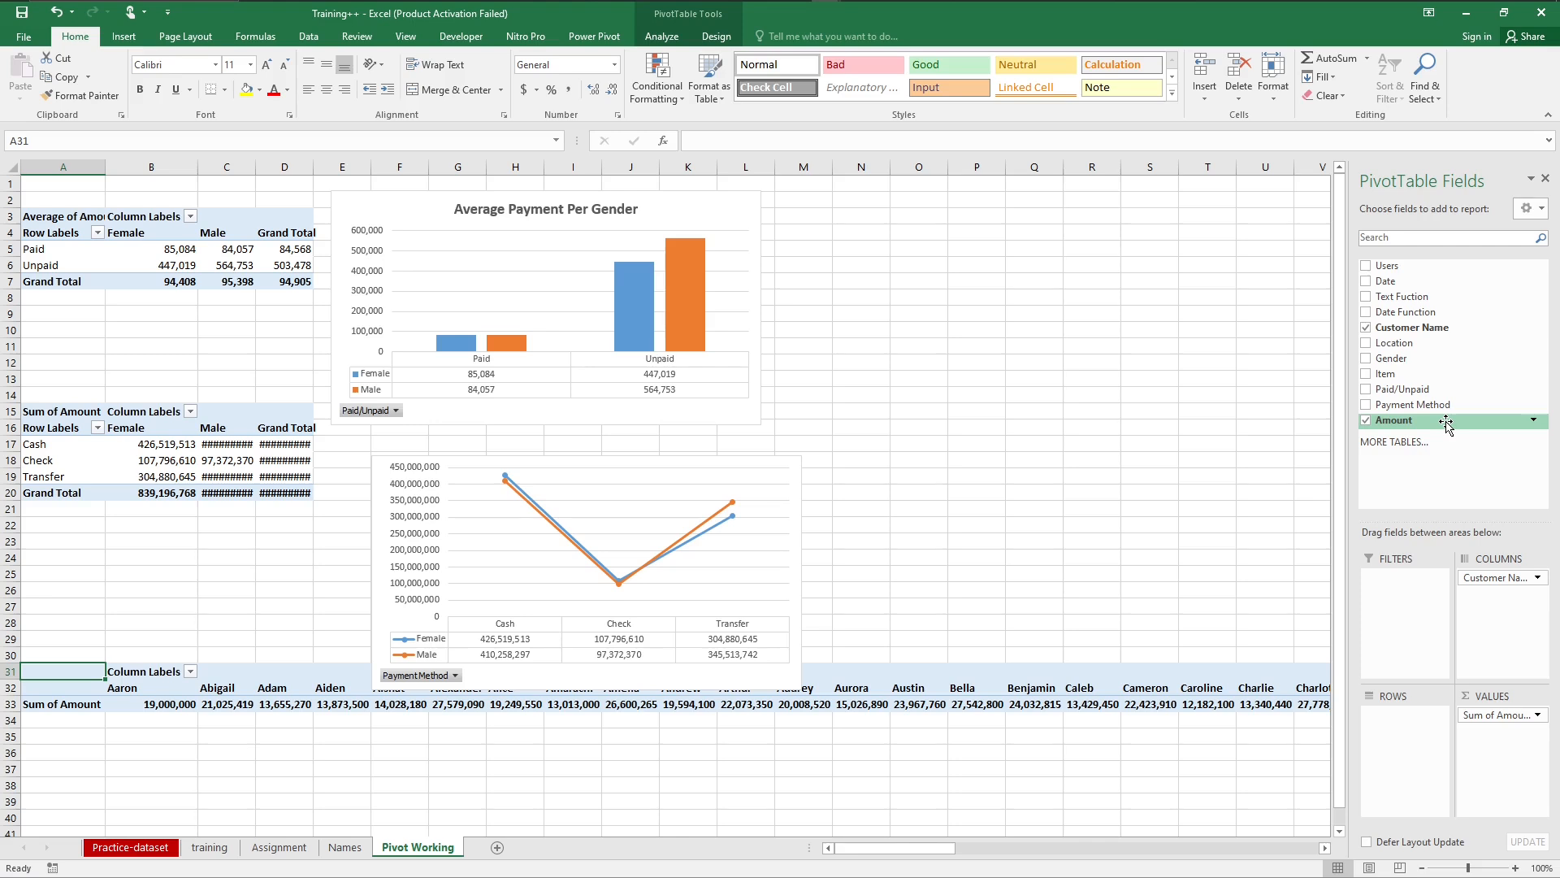
Step: Try summarizing the Amount values of the customer PivotTable by Average and return them to Sum
click(1537, 716)
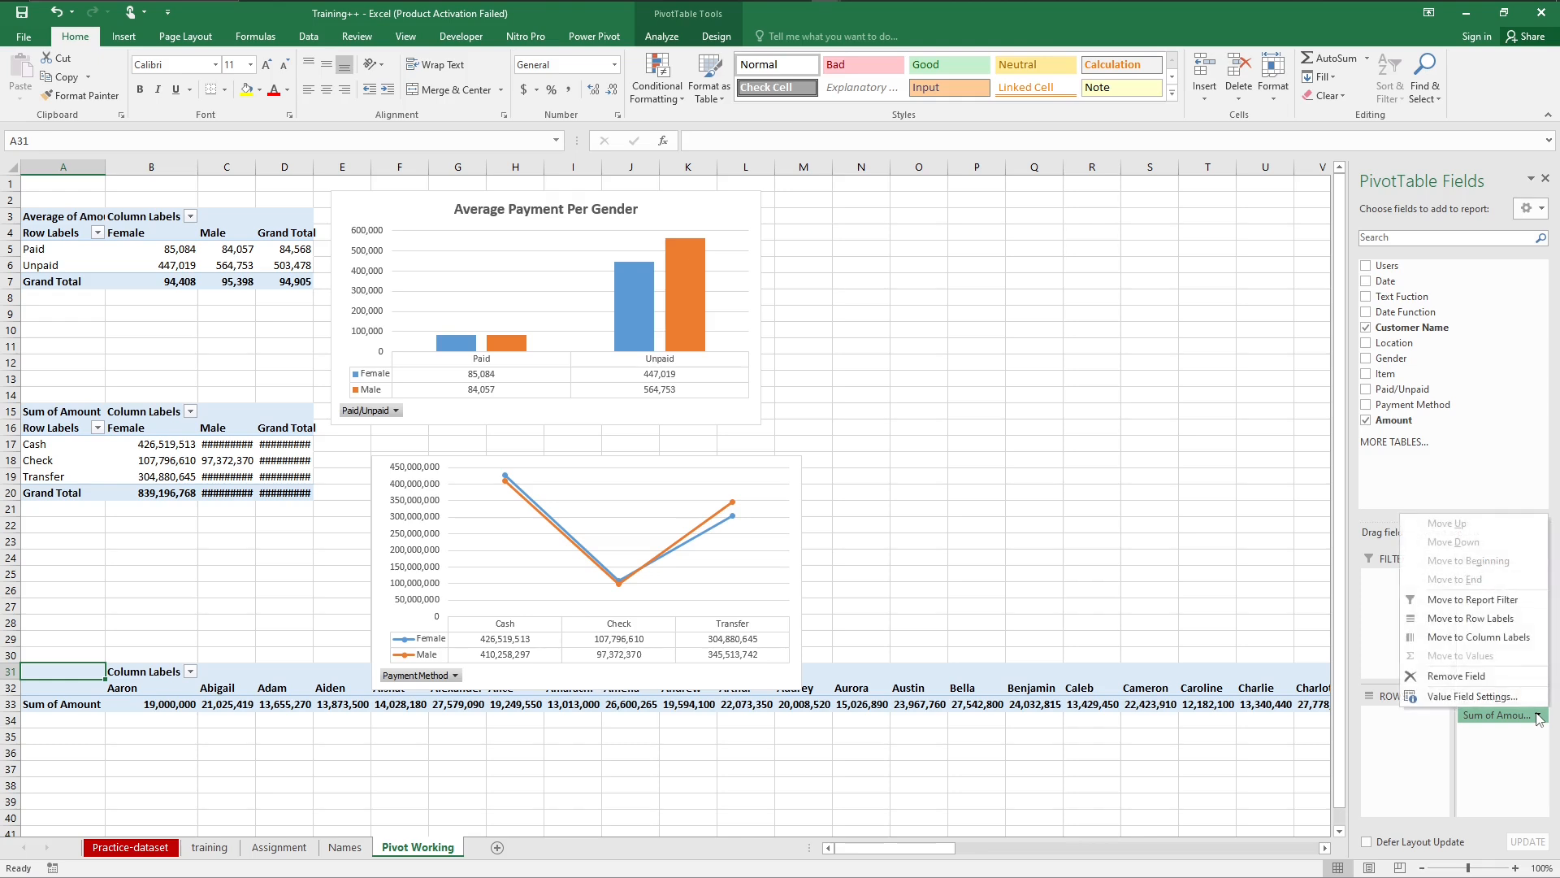
click(1472, 697)
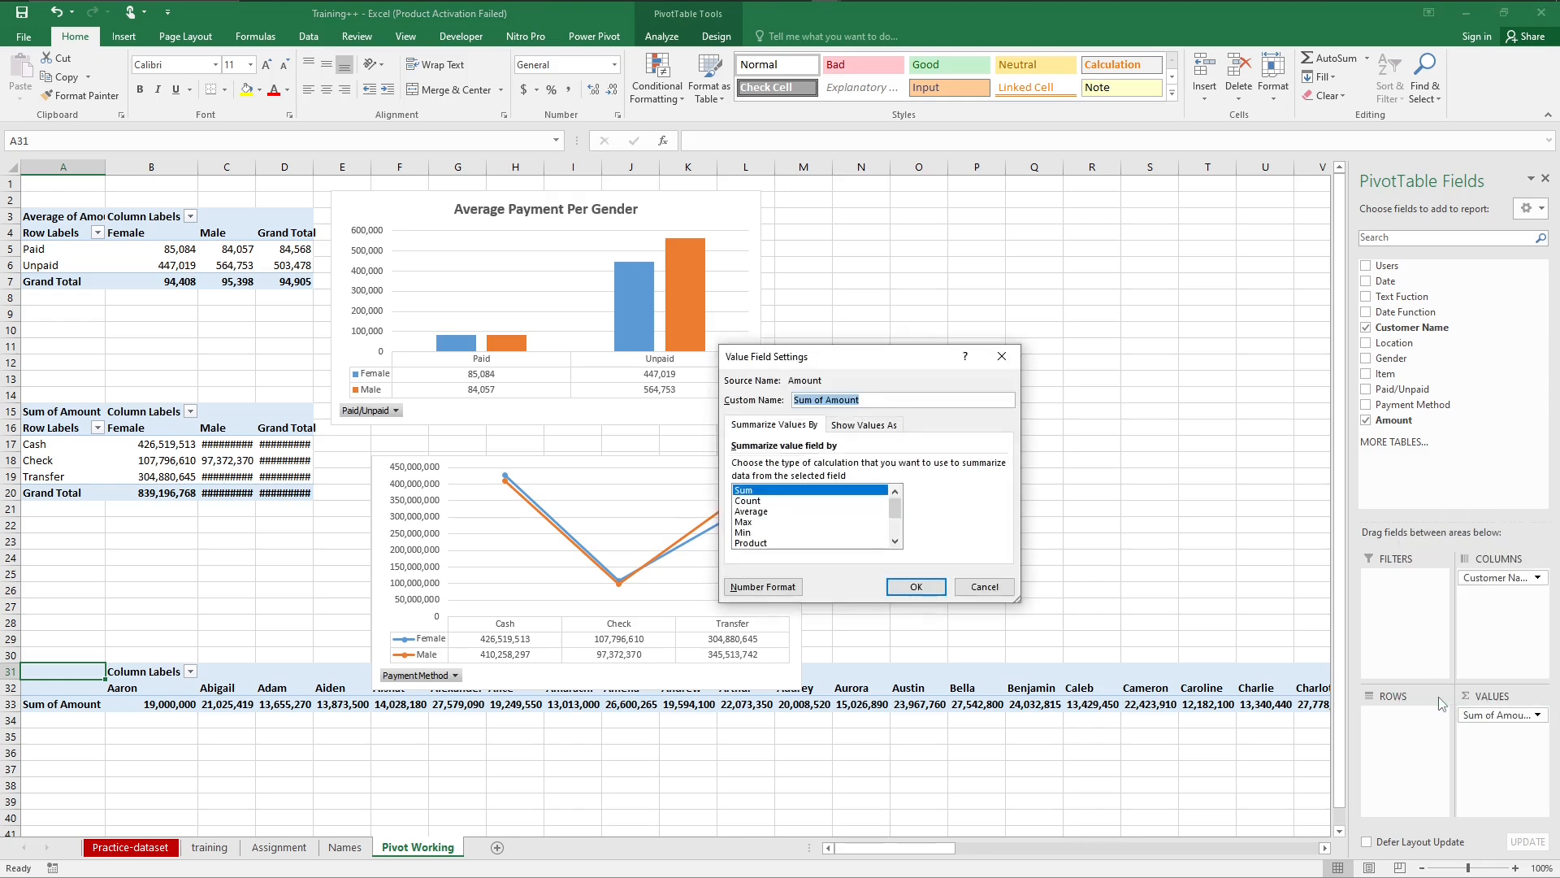
click(758, 512)
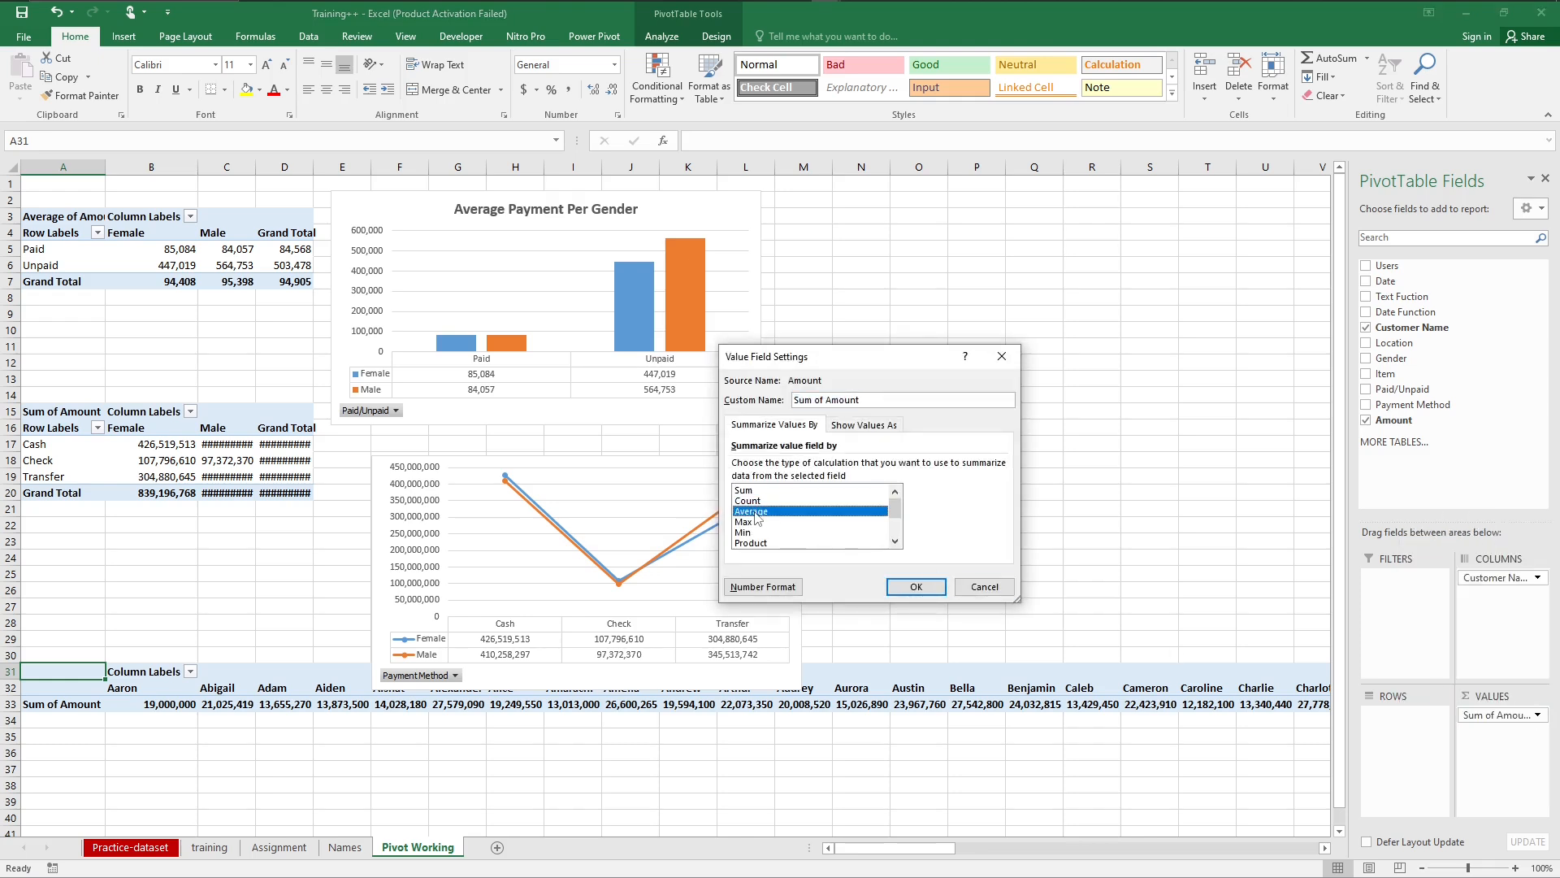
click(897, 588)
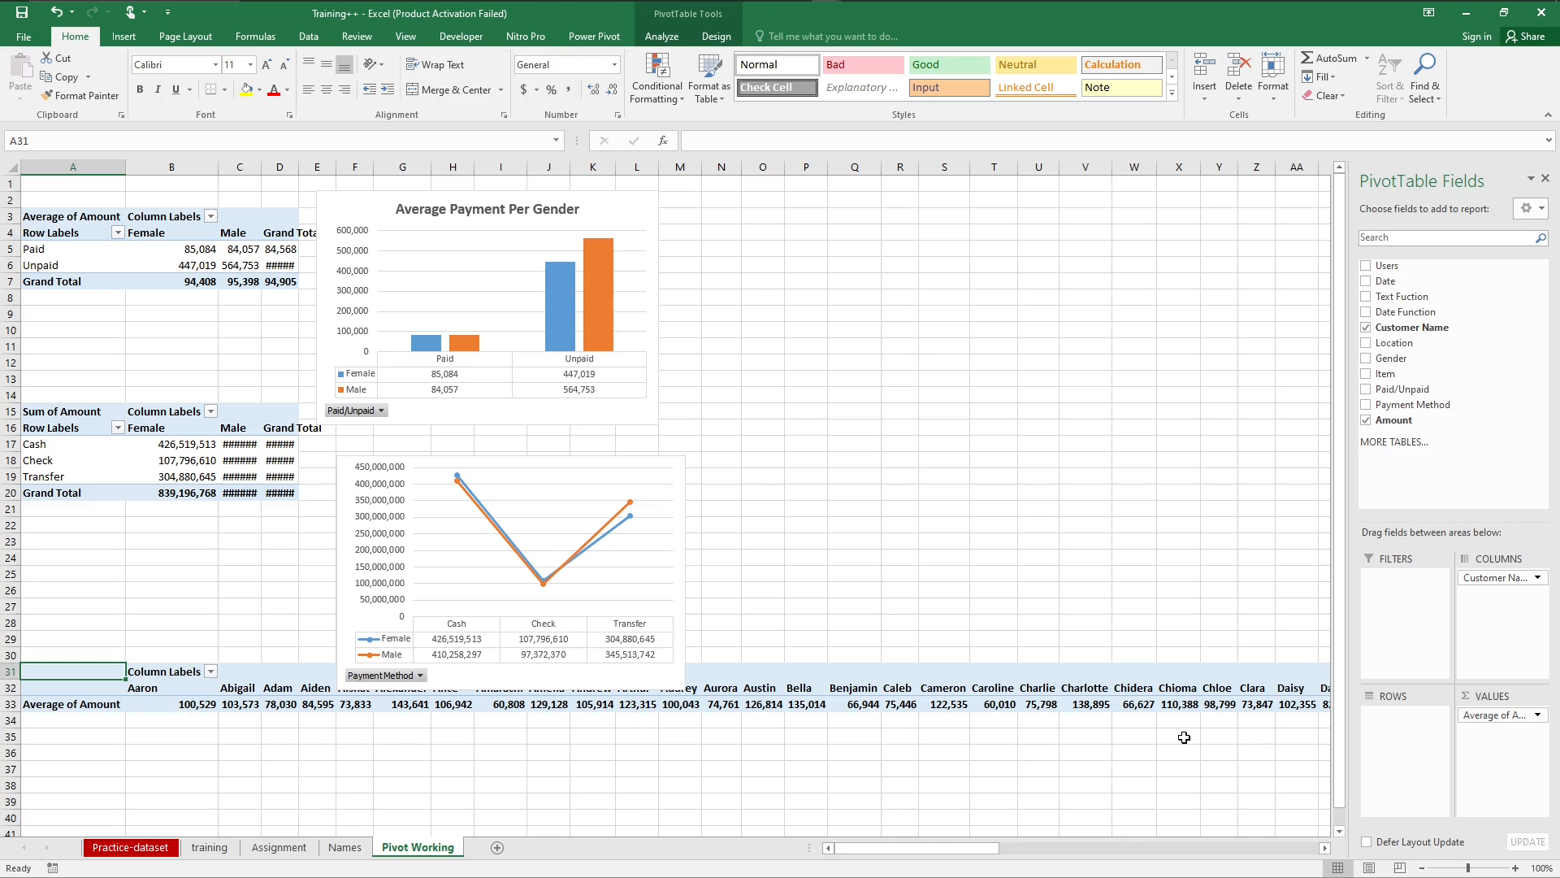
click(1510, 720)
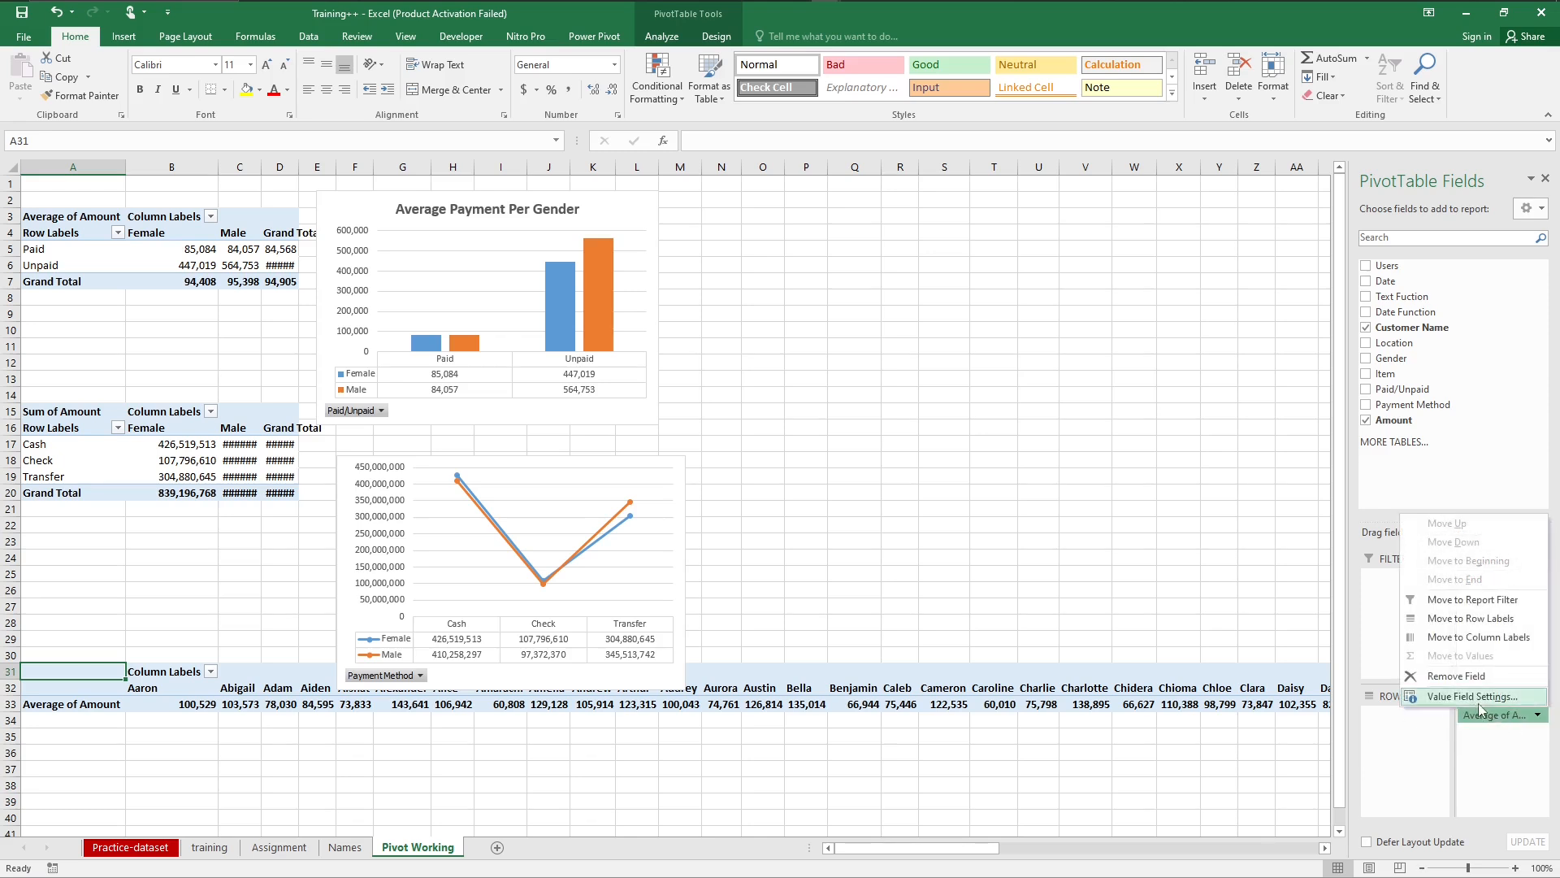
click(1477, 697)
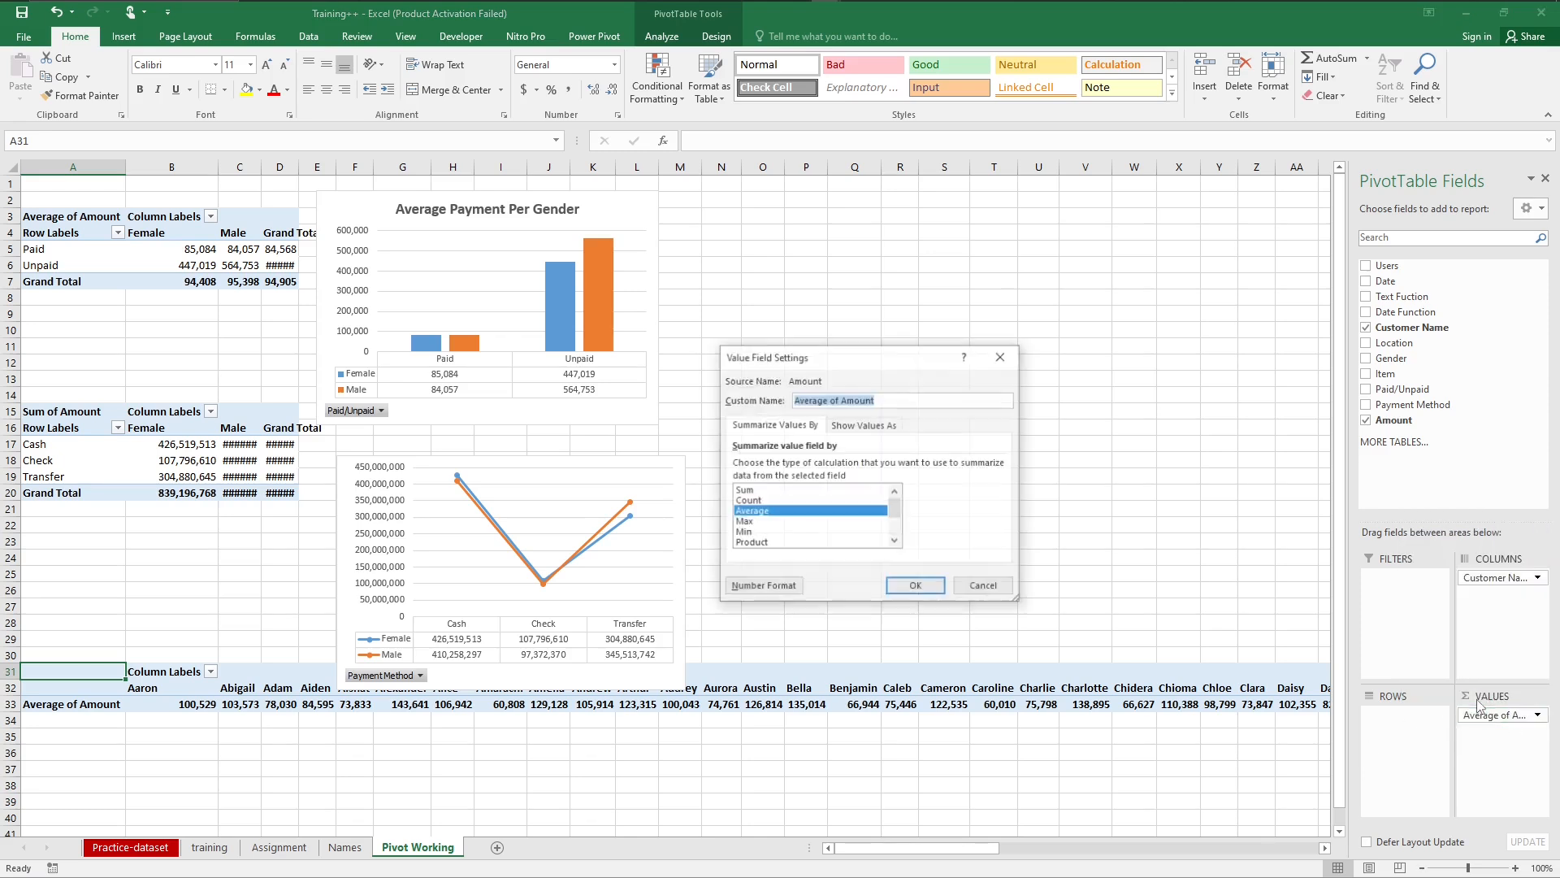
click(748, 491)
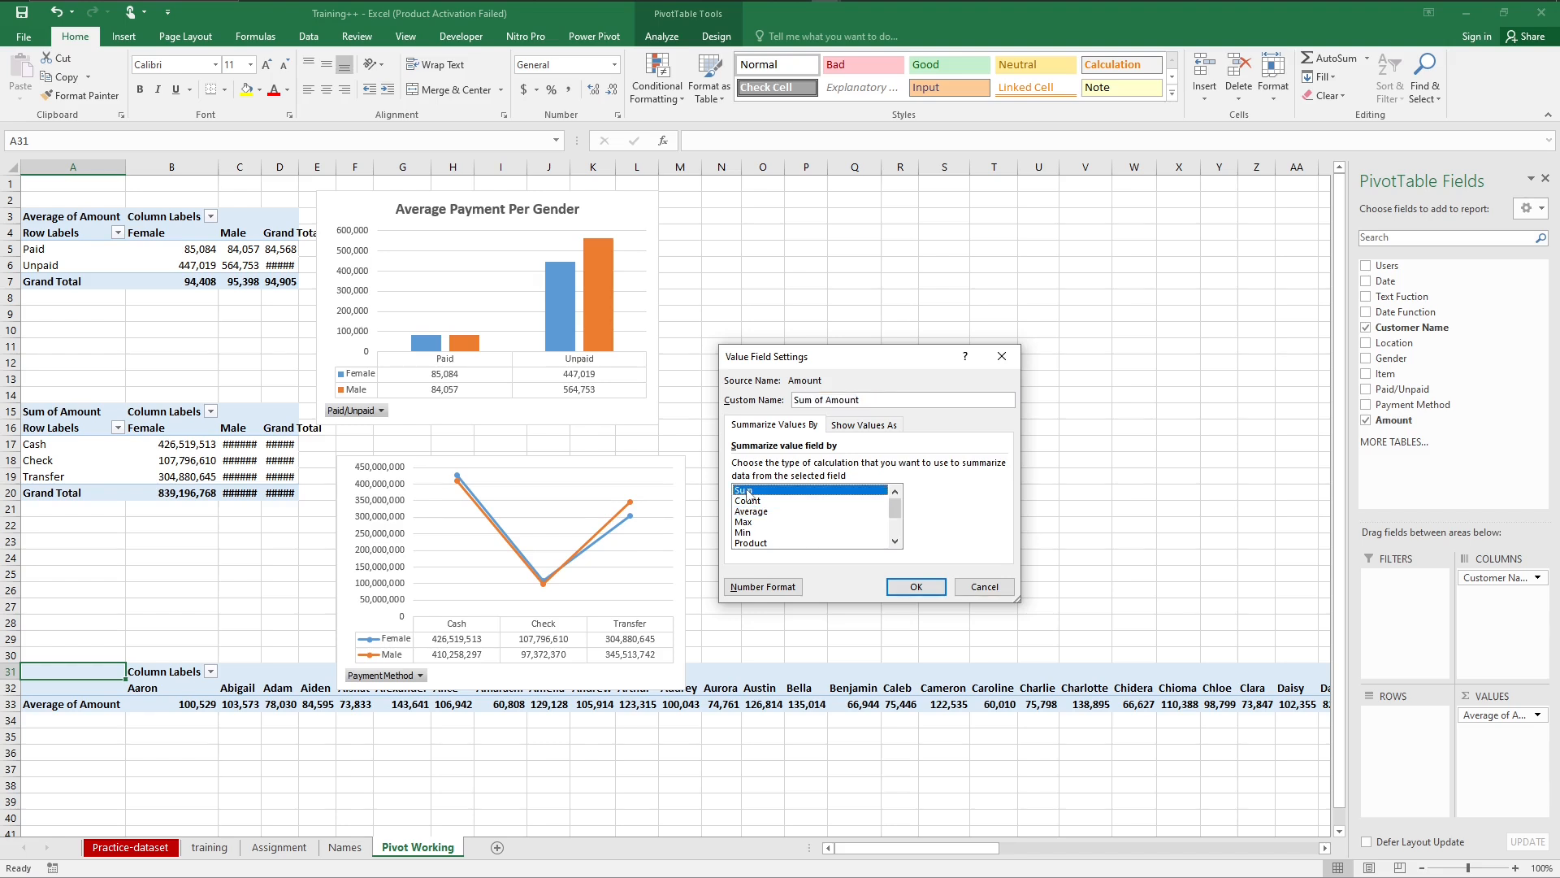
click(916, 587)
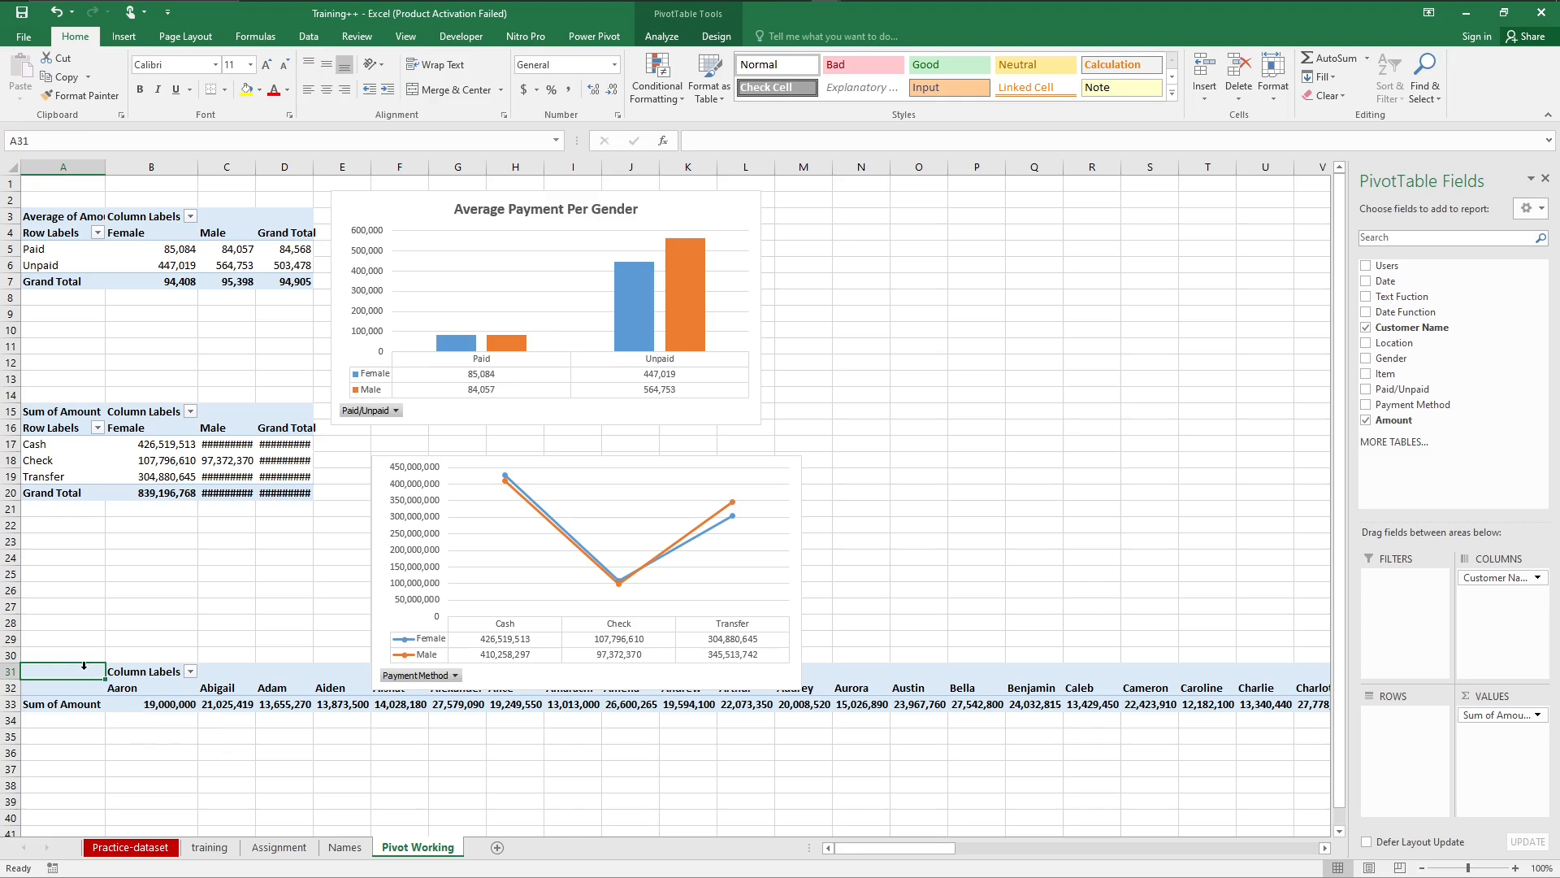
Step: Filter the Customer Name columns of the PivotTable at A31 to the top 5 items by Sum of Amount
click(190, 671)
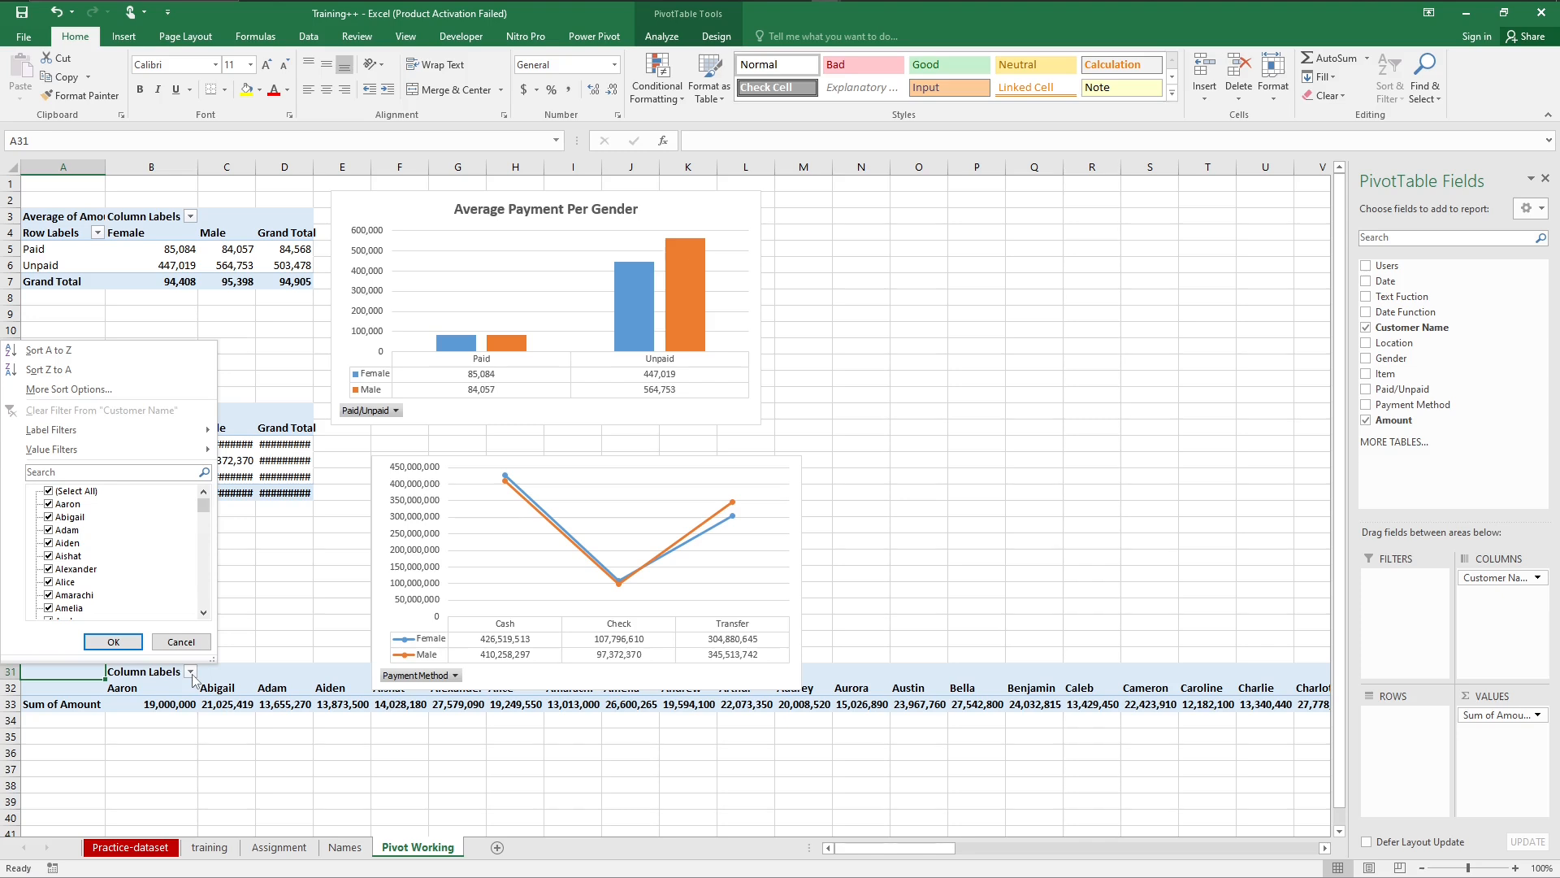
mouse_move(173, 440)
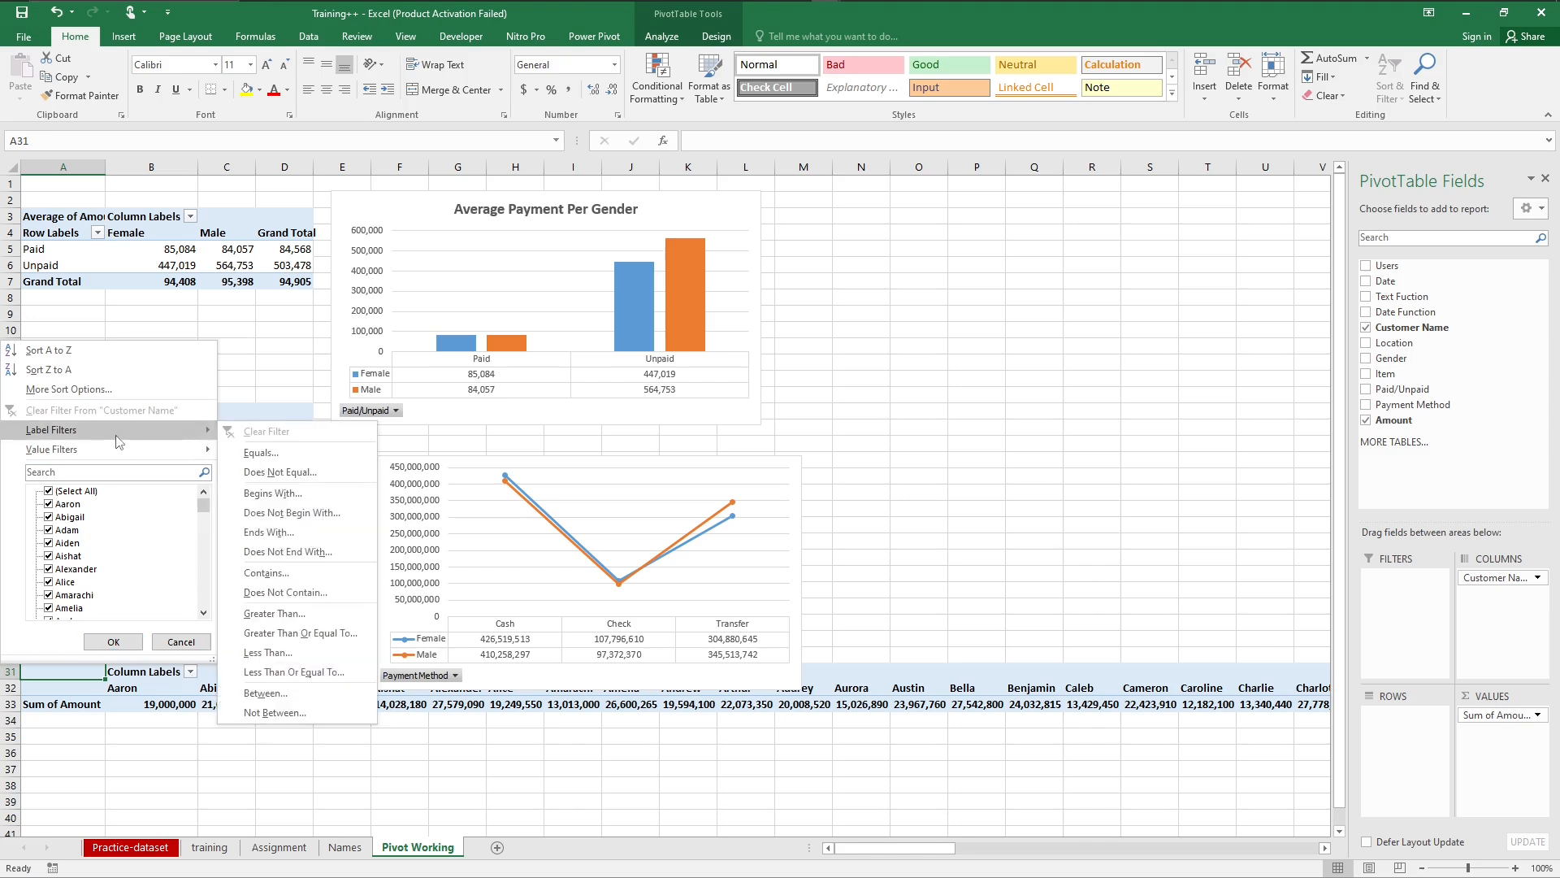
mouse_move(107, 457)
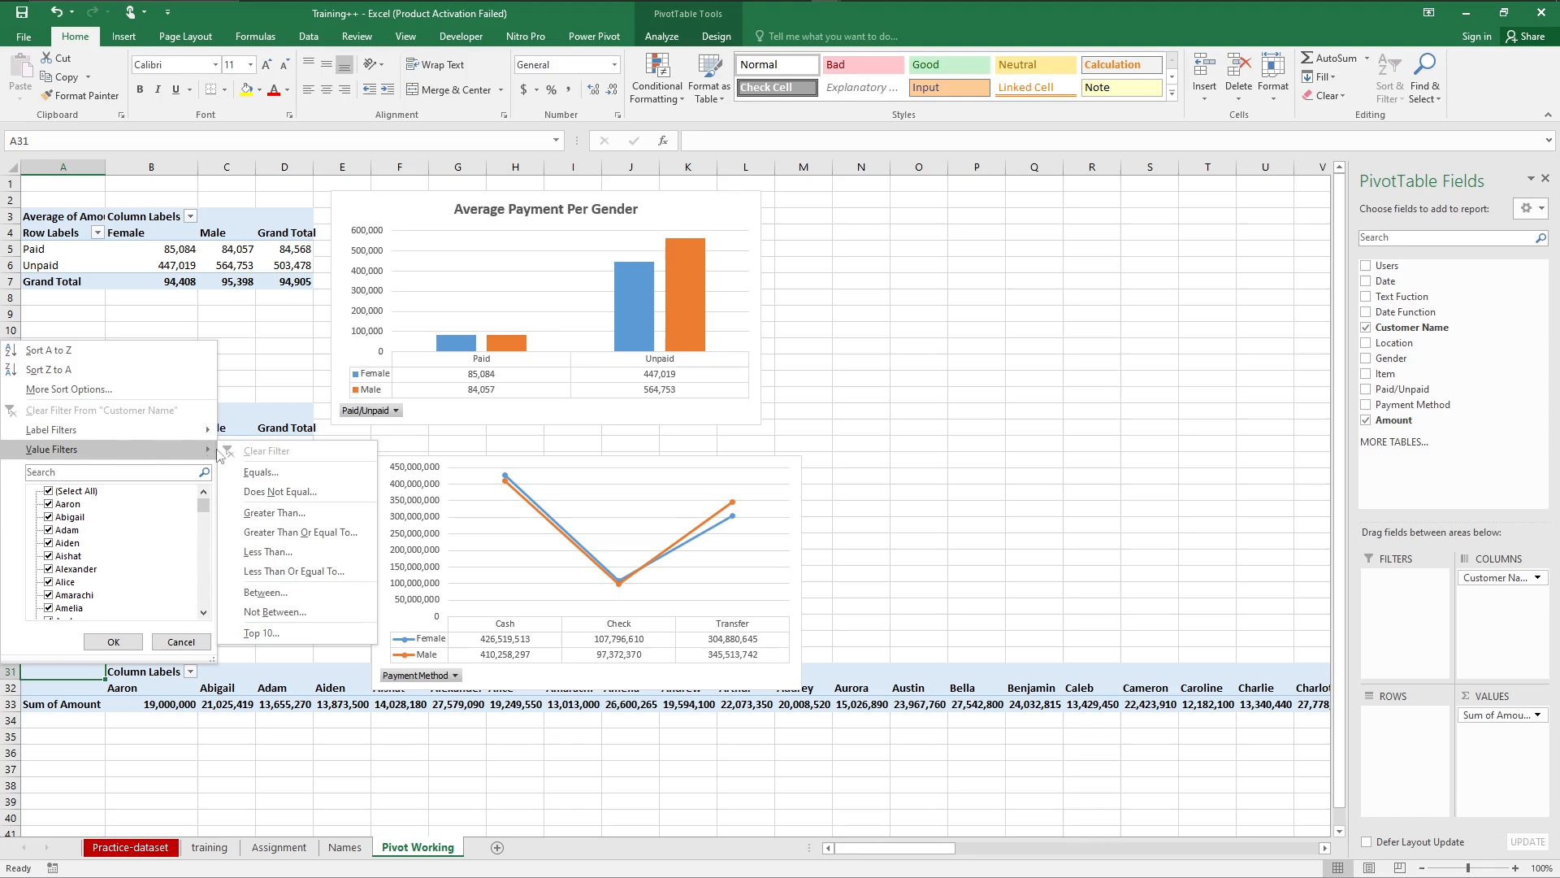
click(271, 635)
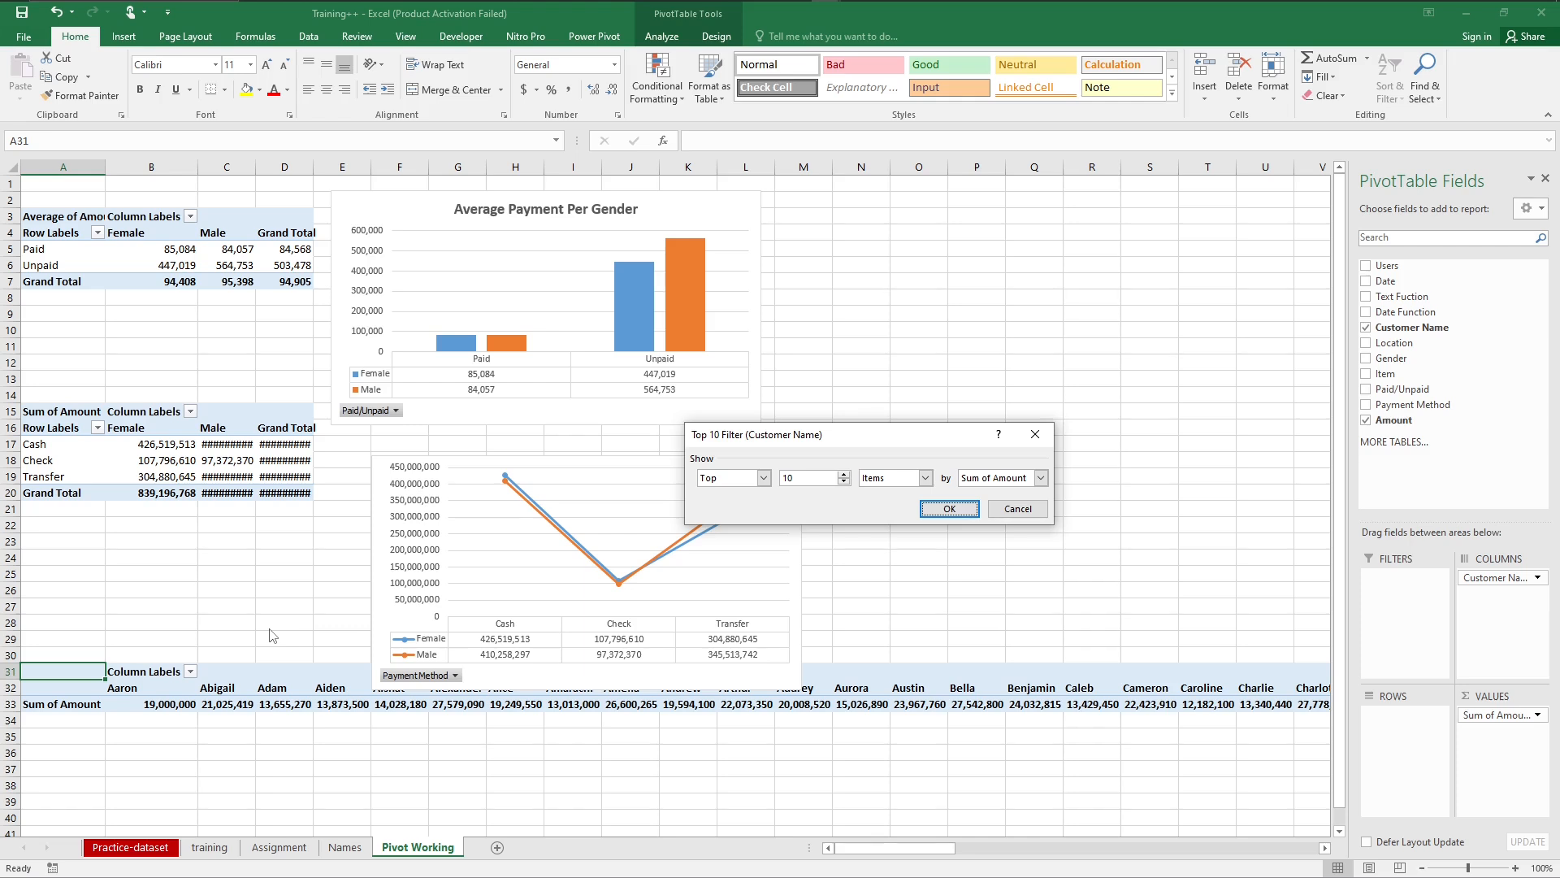
click(808, 478)
key(BackSpace)
key(BackSpace)
click(949, 509)
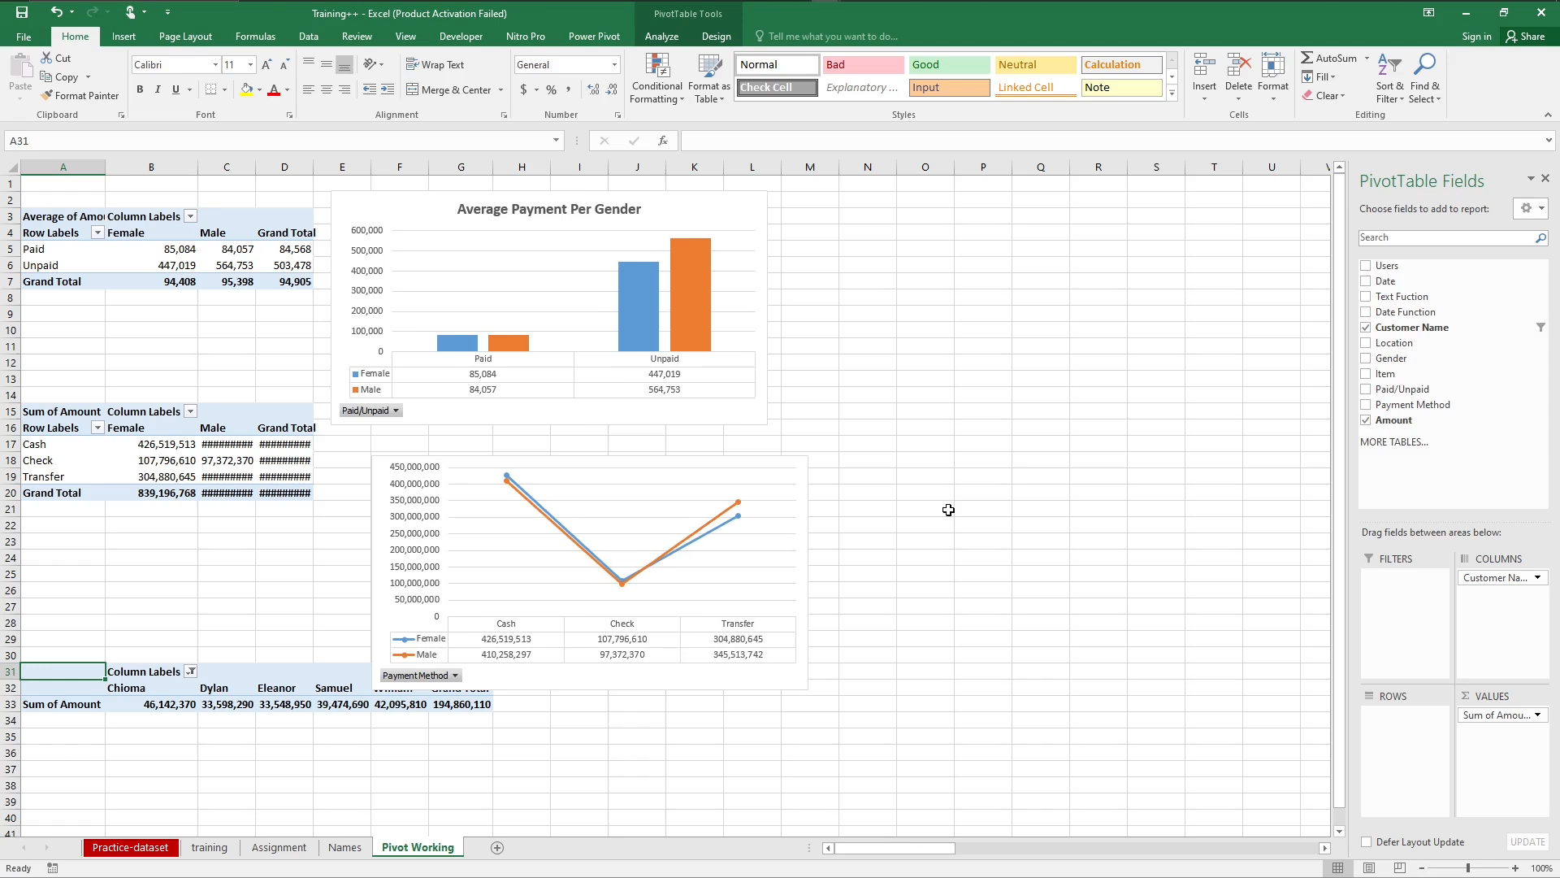
Step: Insert a Clustered Column PivotChart from the top 5 customers PivotTable at A31
click(109, 706)
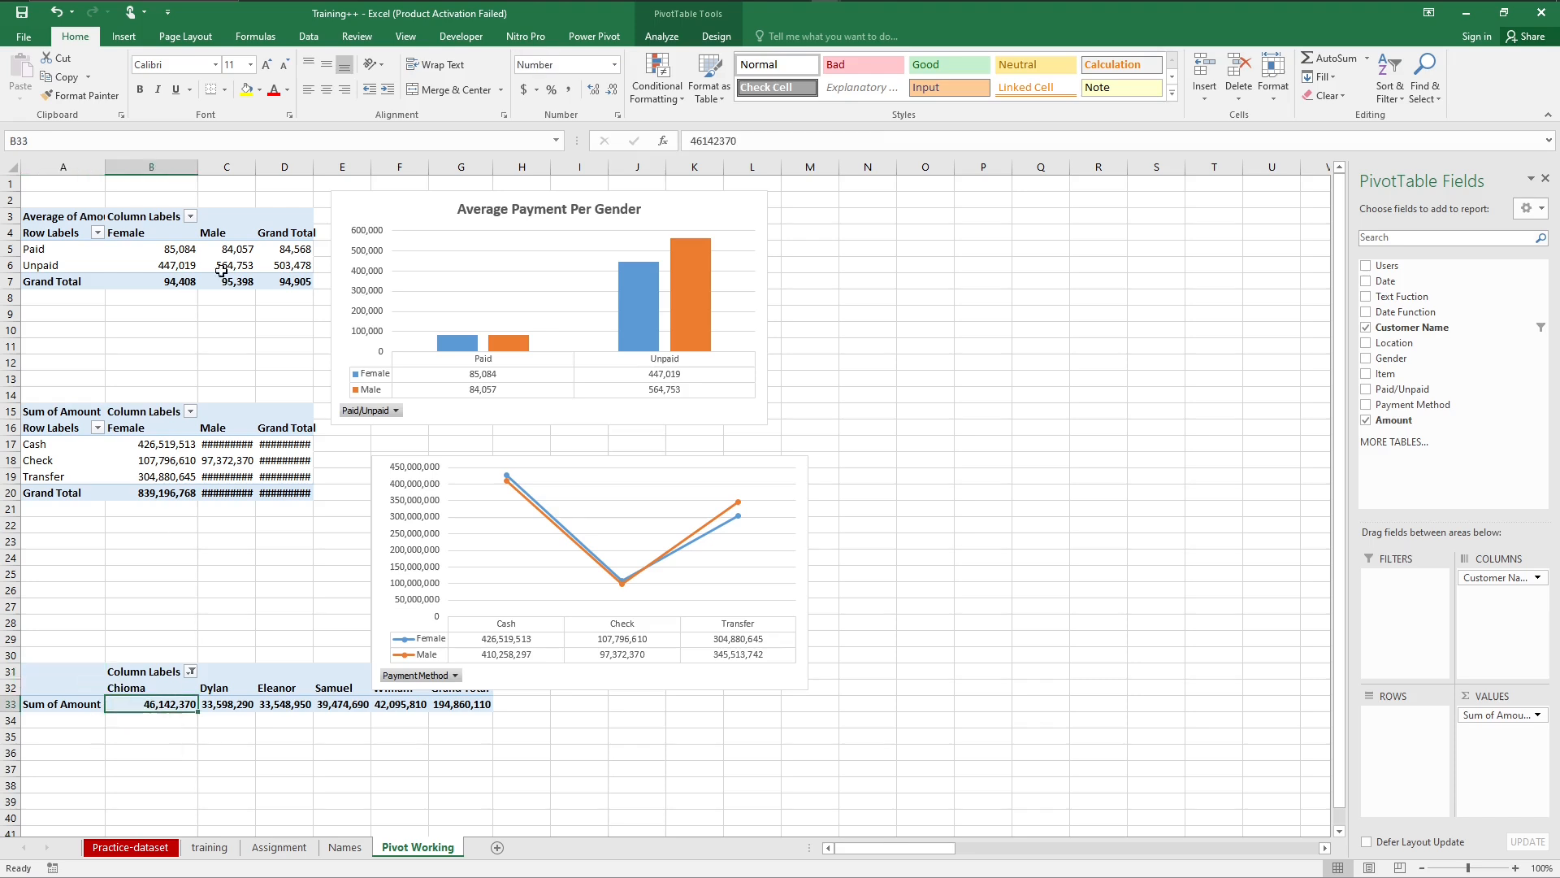
click(123, 37)
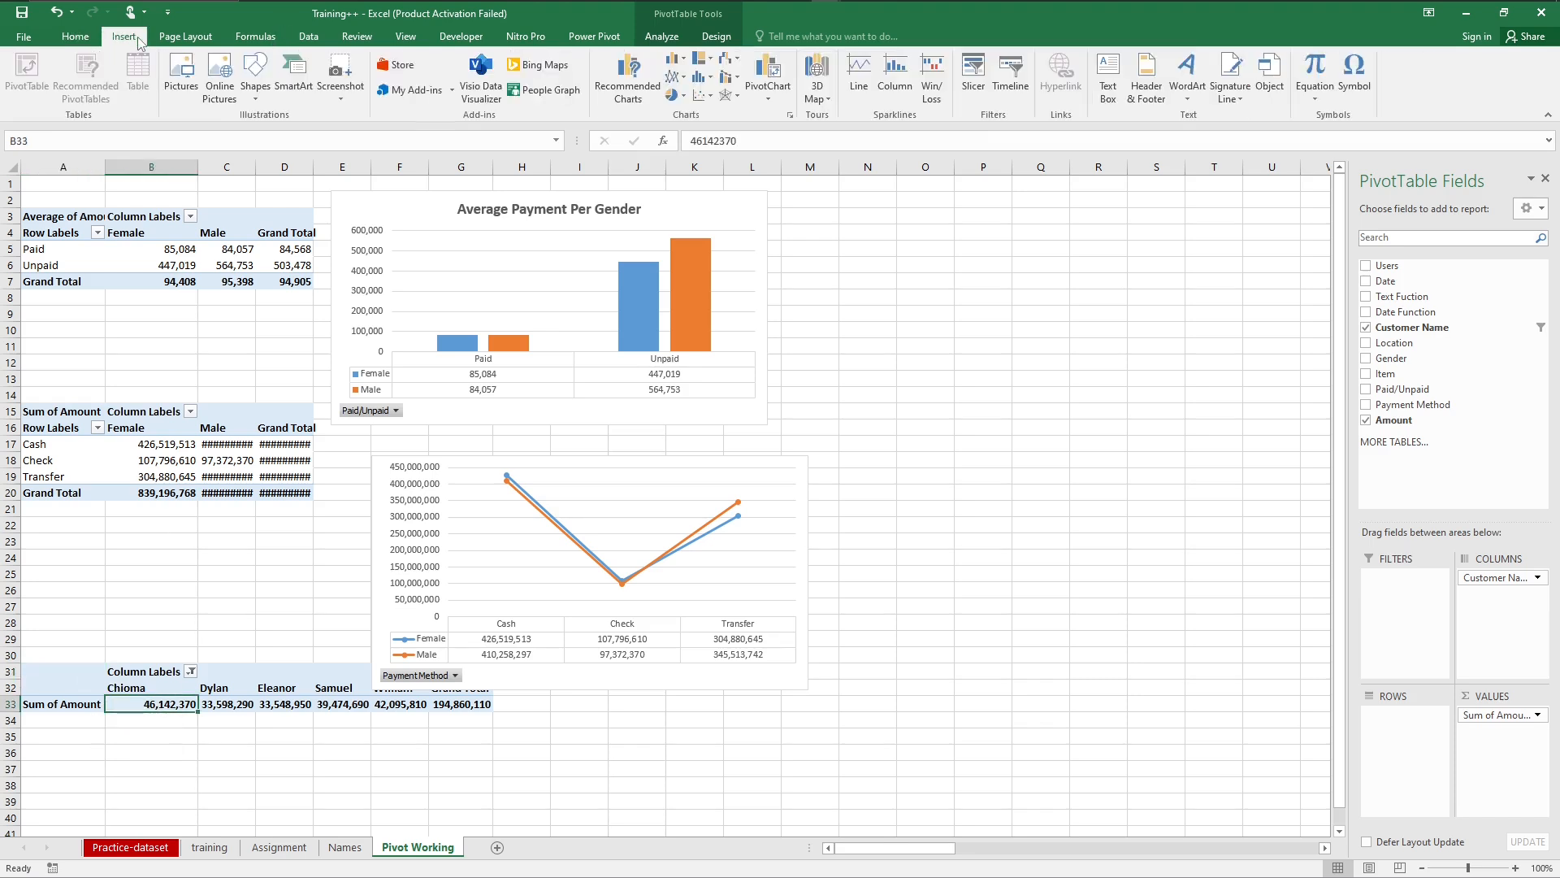
click(627, 81)
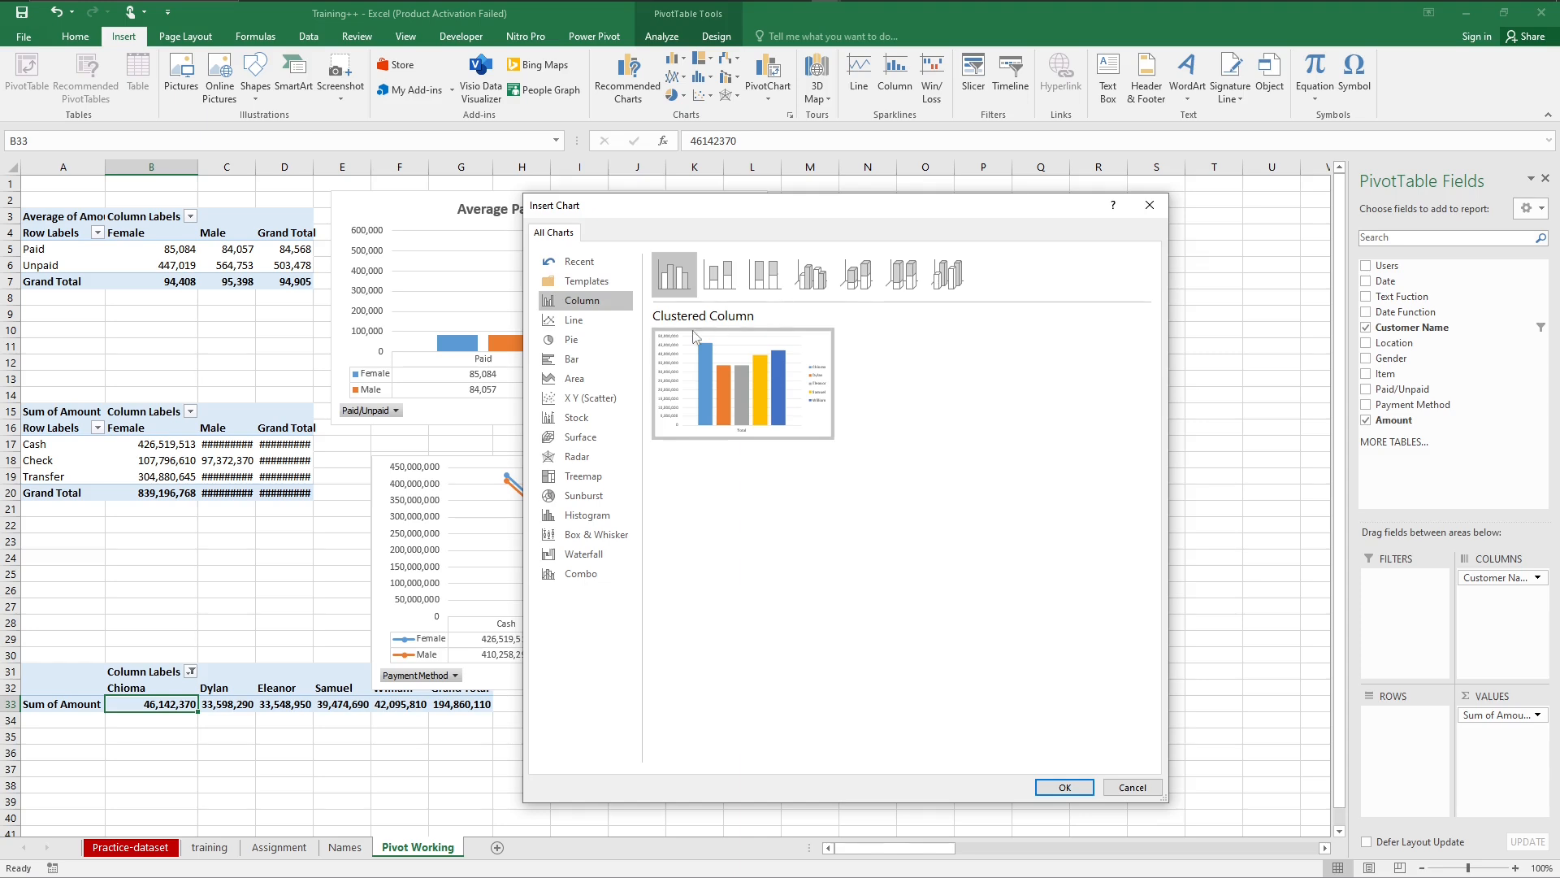
click(572, 343)
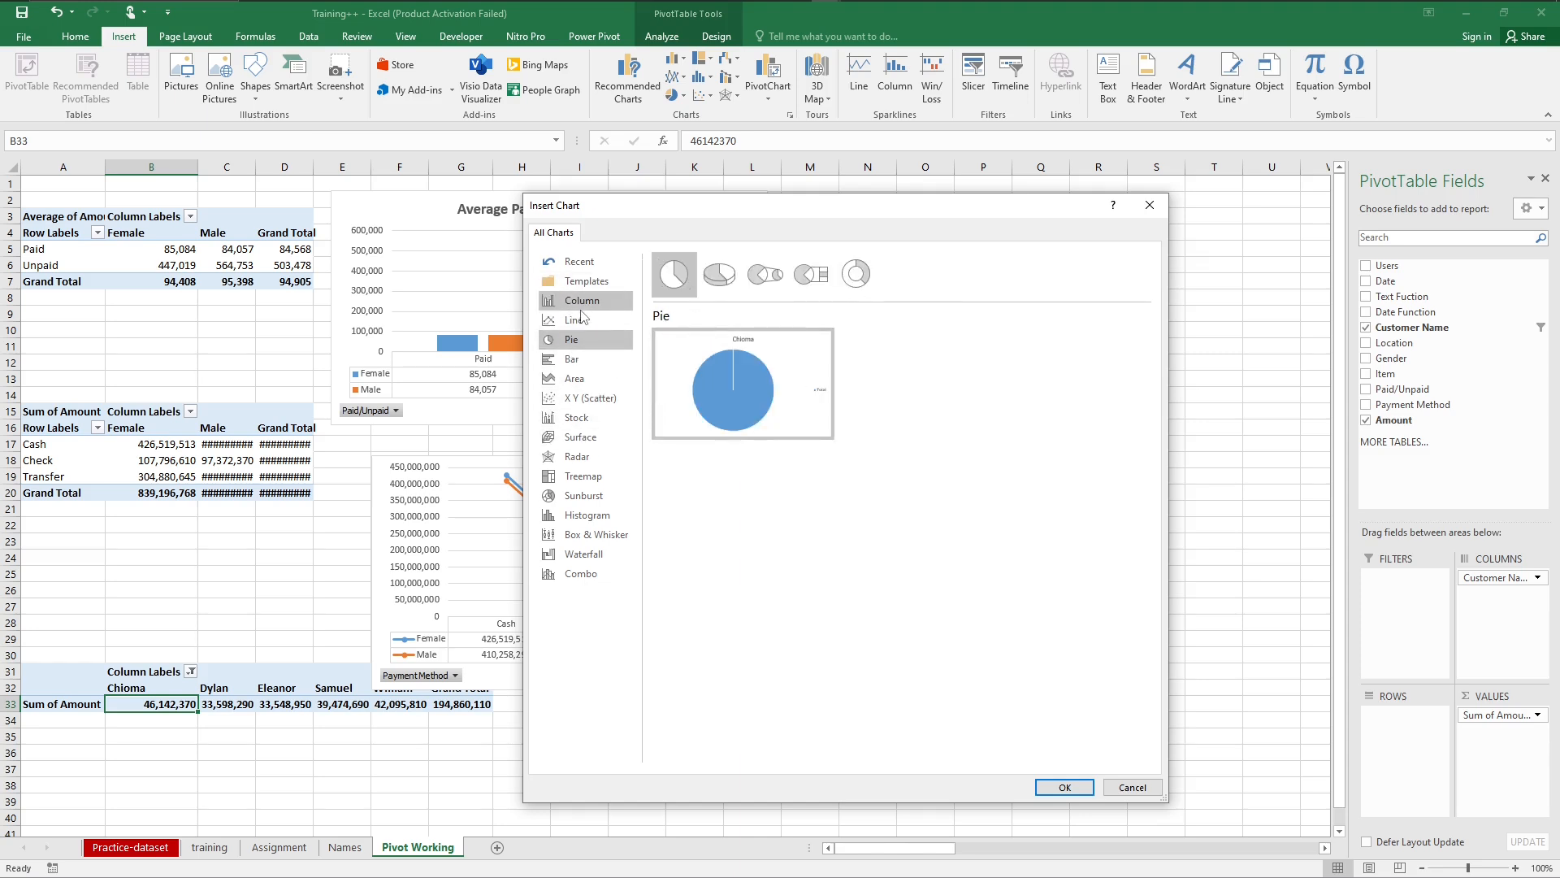
click(581, 300)
mouse_move(779, 382)
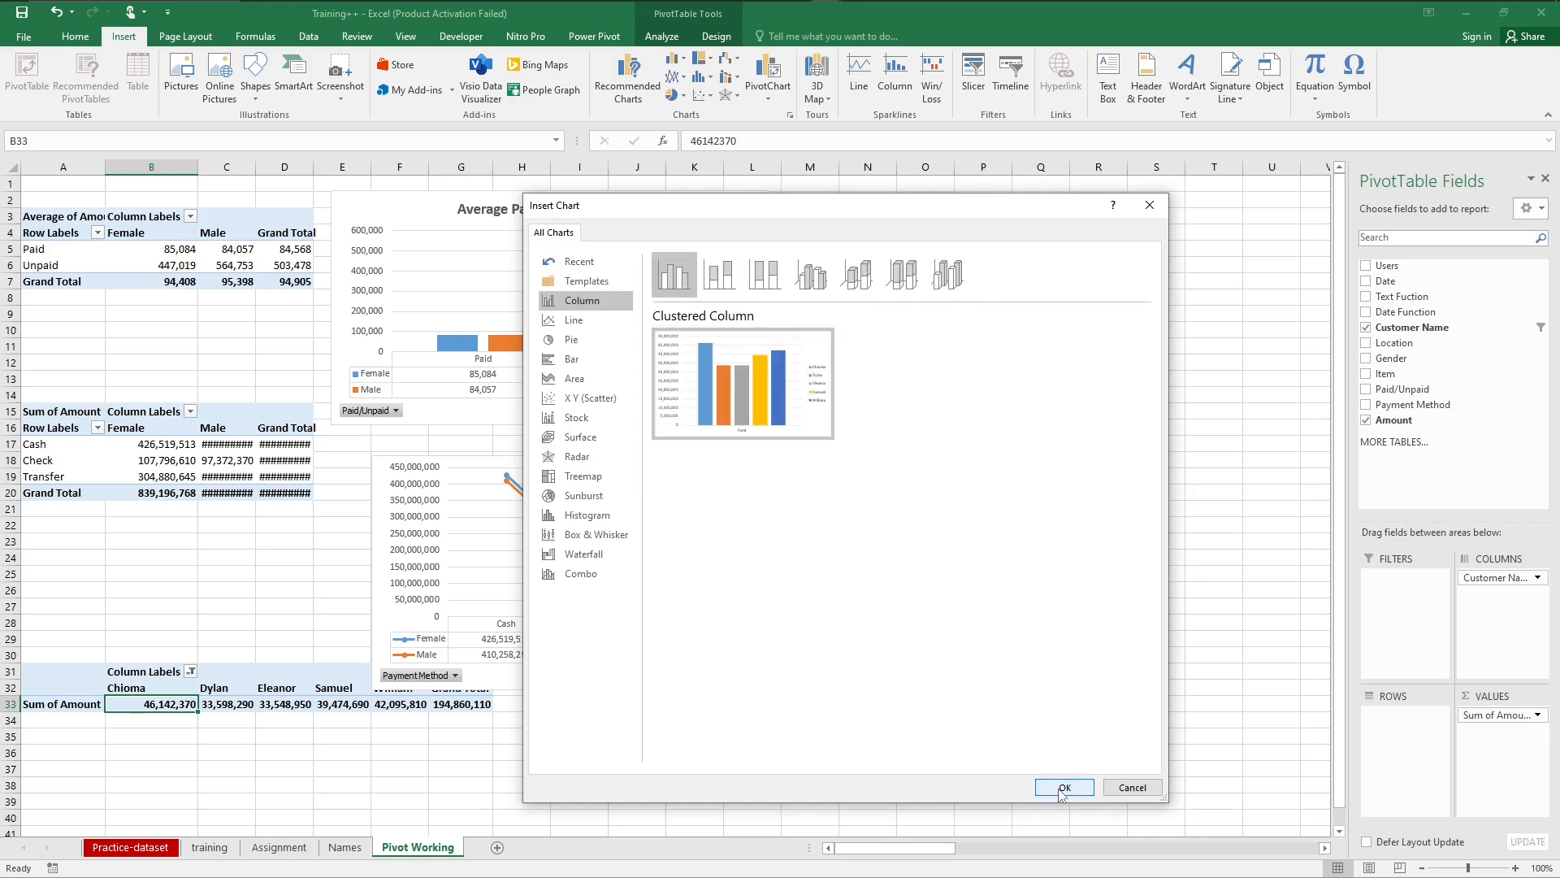
click(719, 274)
click(764, 275)
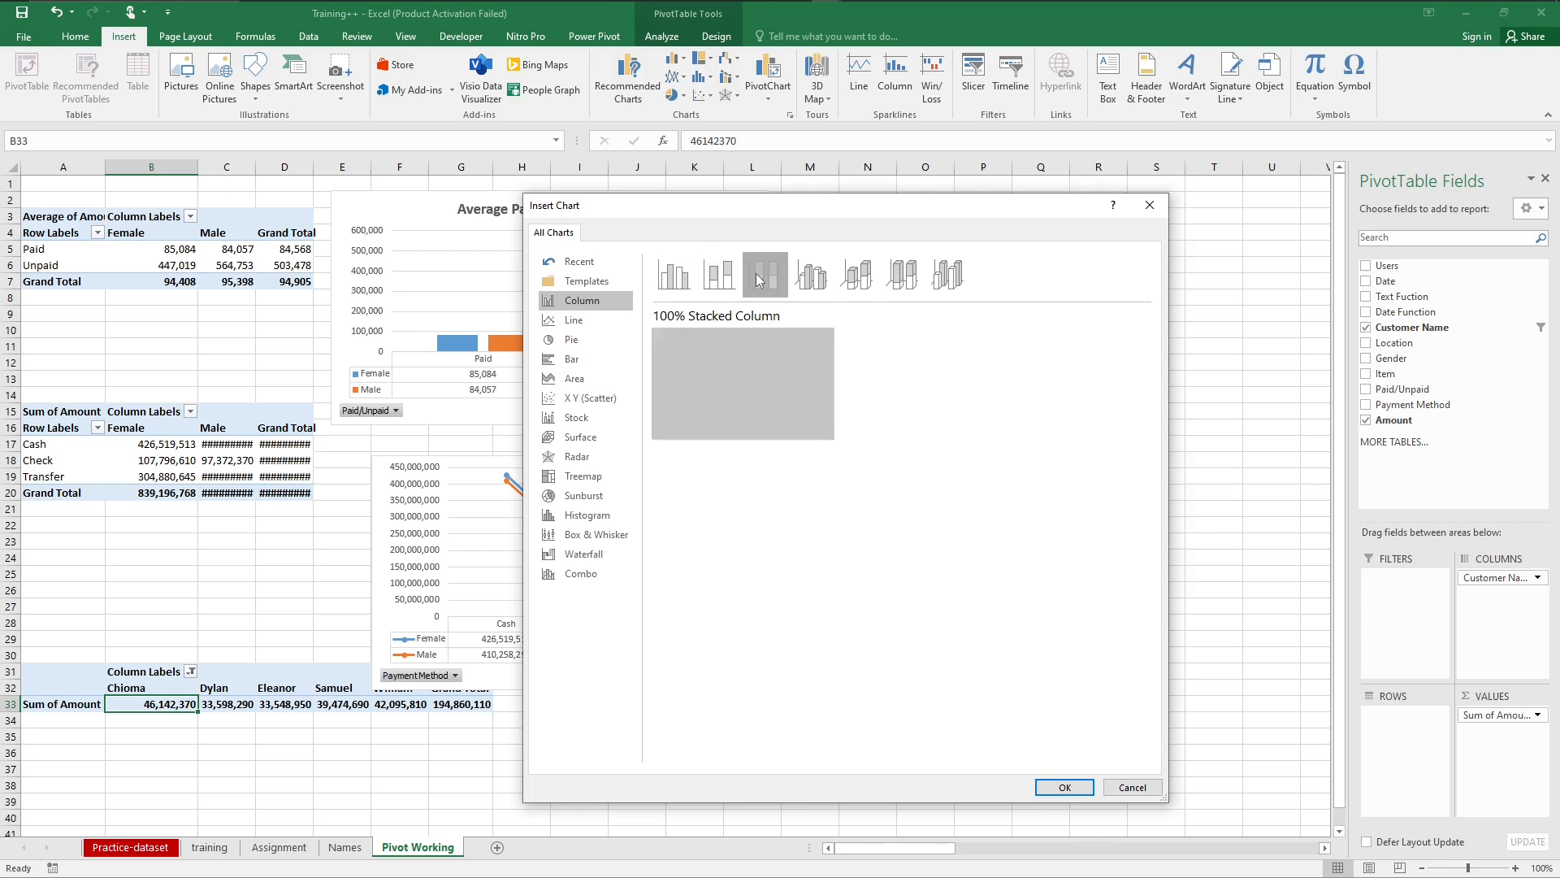
click(822, 290)
click(857, 276)
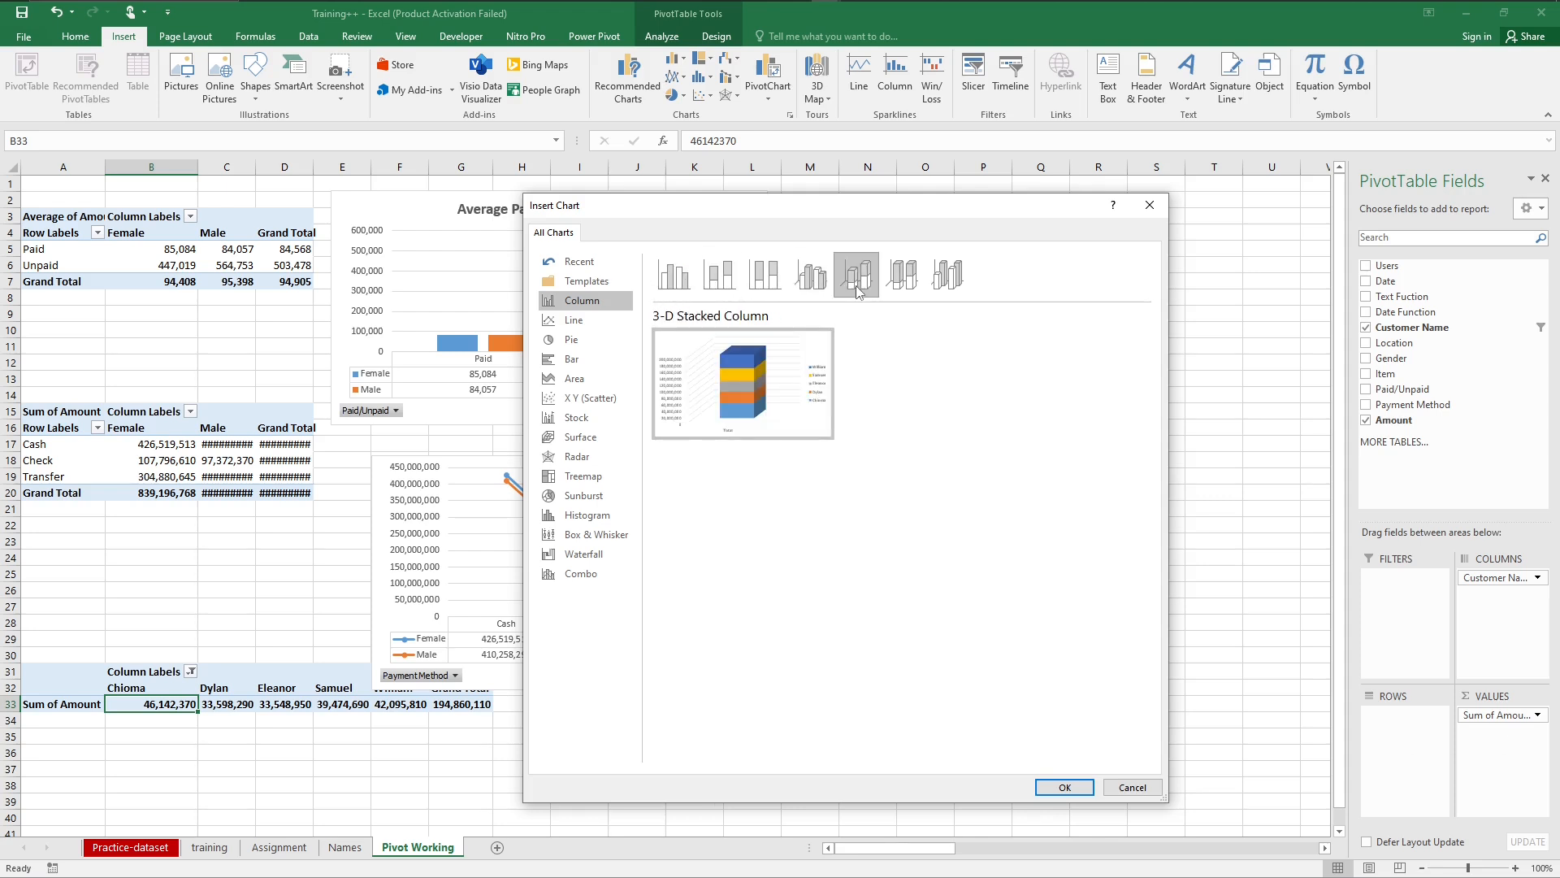
click(686, 289)
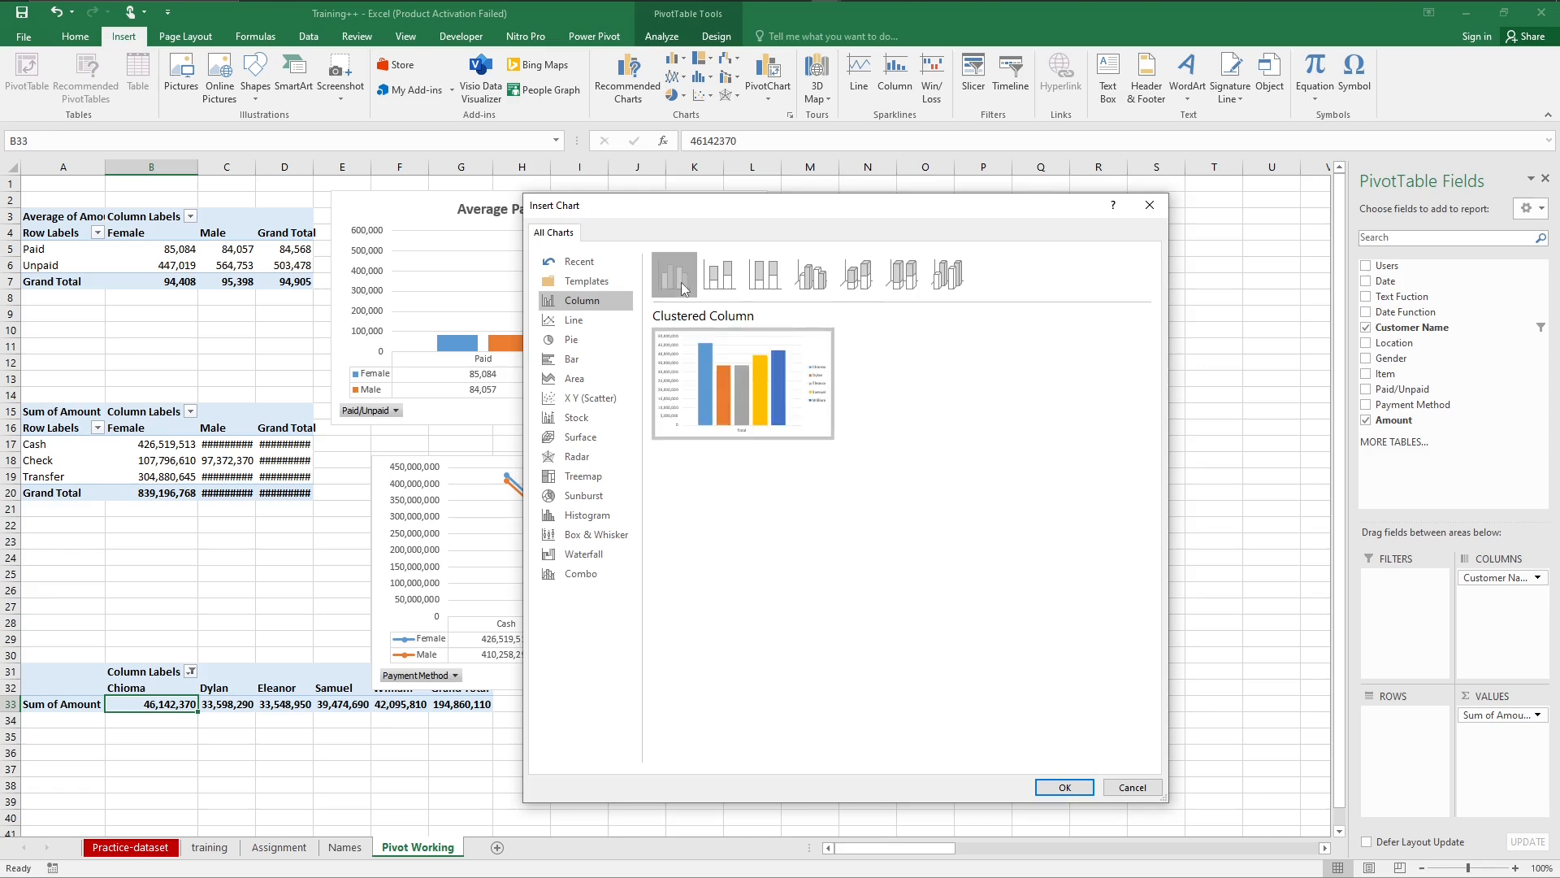
click(1071, 786)
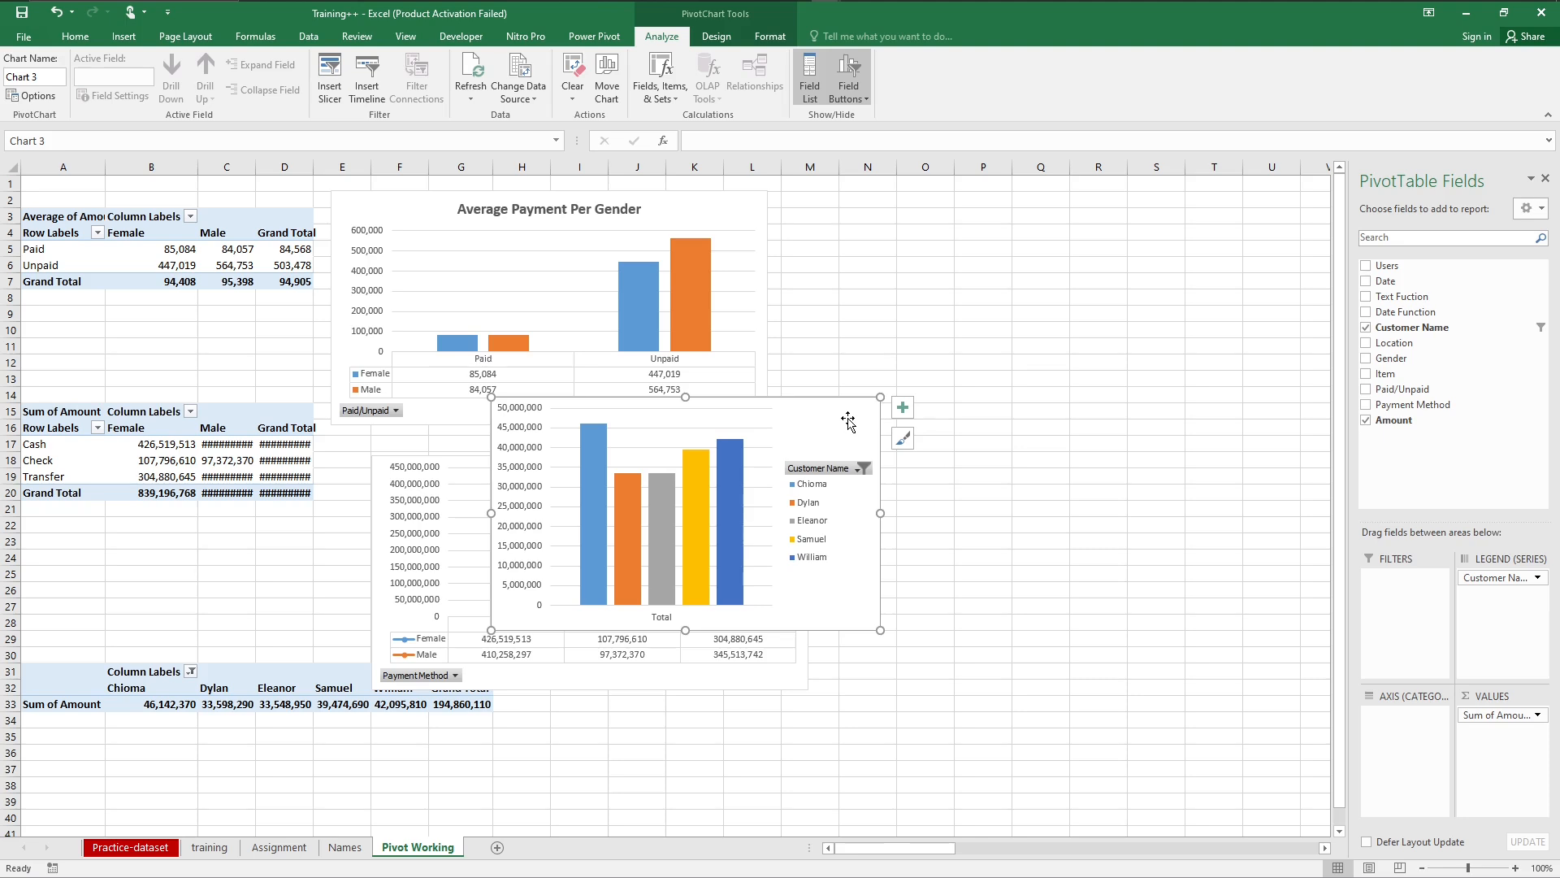
Step: Move the new customer PivotChart clear of the other charts, just below its PivotTable, starting around row 35
drag(846, 414, 384, 742)
drag(1339, 537, 1344, 641)
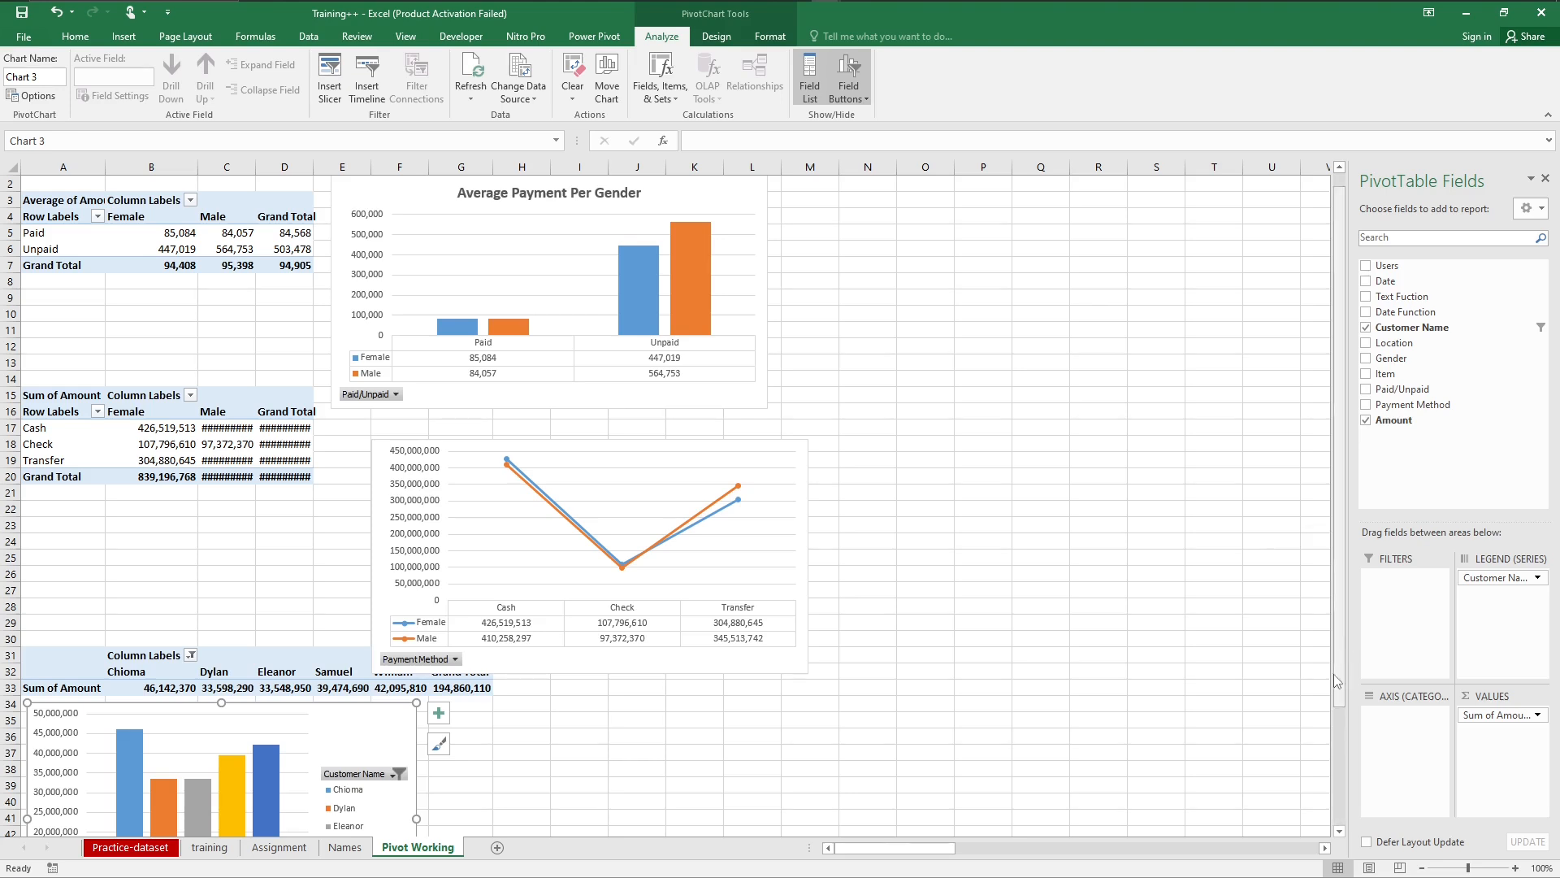
click(1339, 831)
click(1339, 831)
scroll(1342, 830, down, 5)
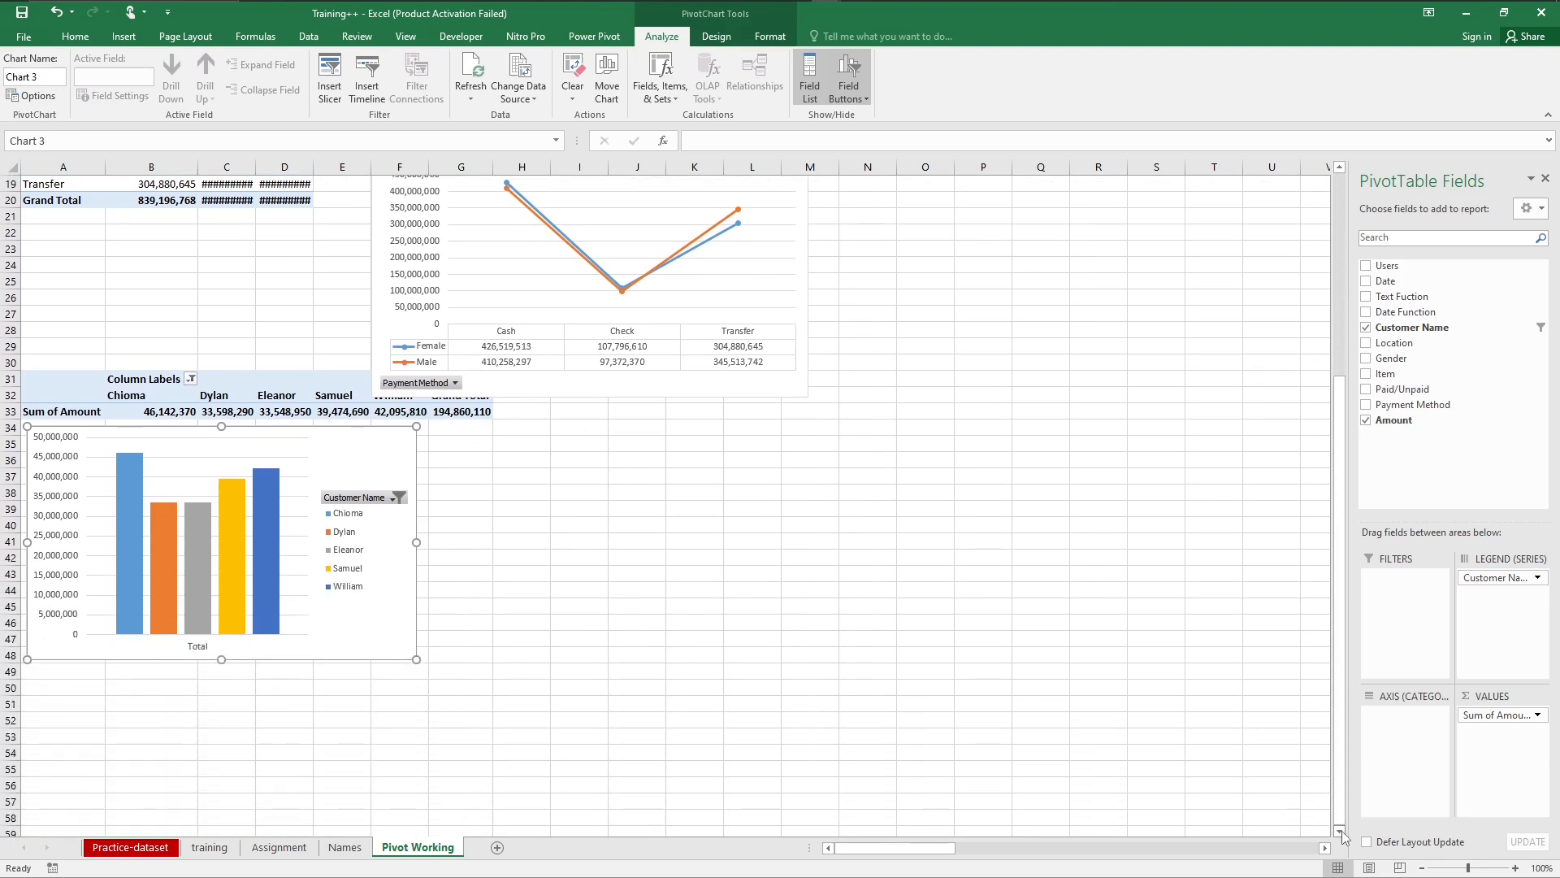
drag(372, 448, 424, 471)
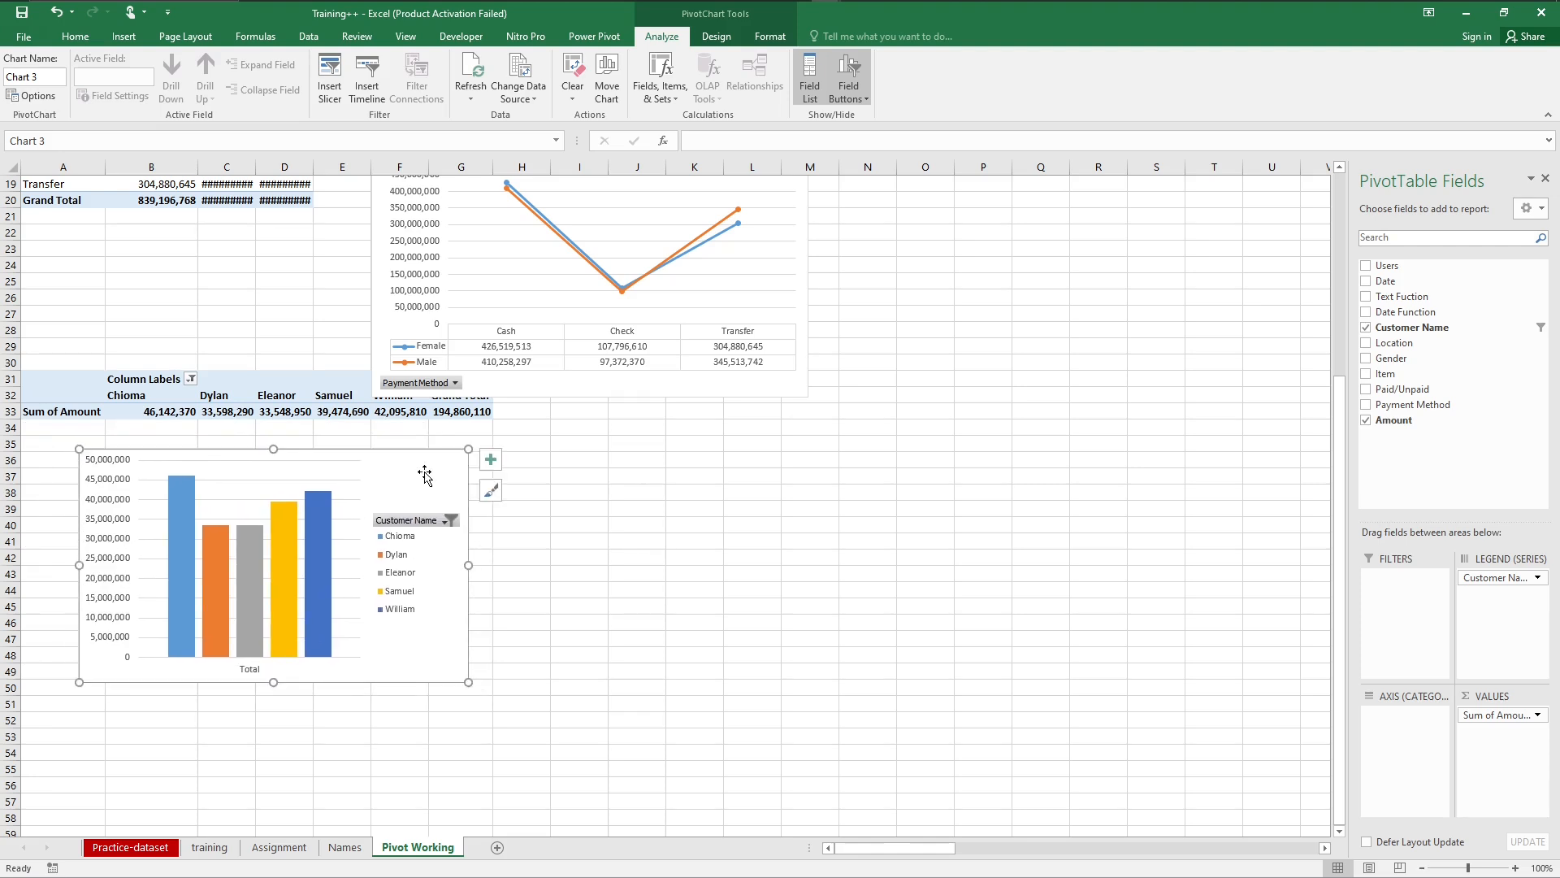
Step: Try the customer chart's legend in the Top position and set it to Bottom, keeping the axes shown
click(499, 469)
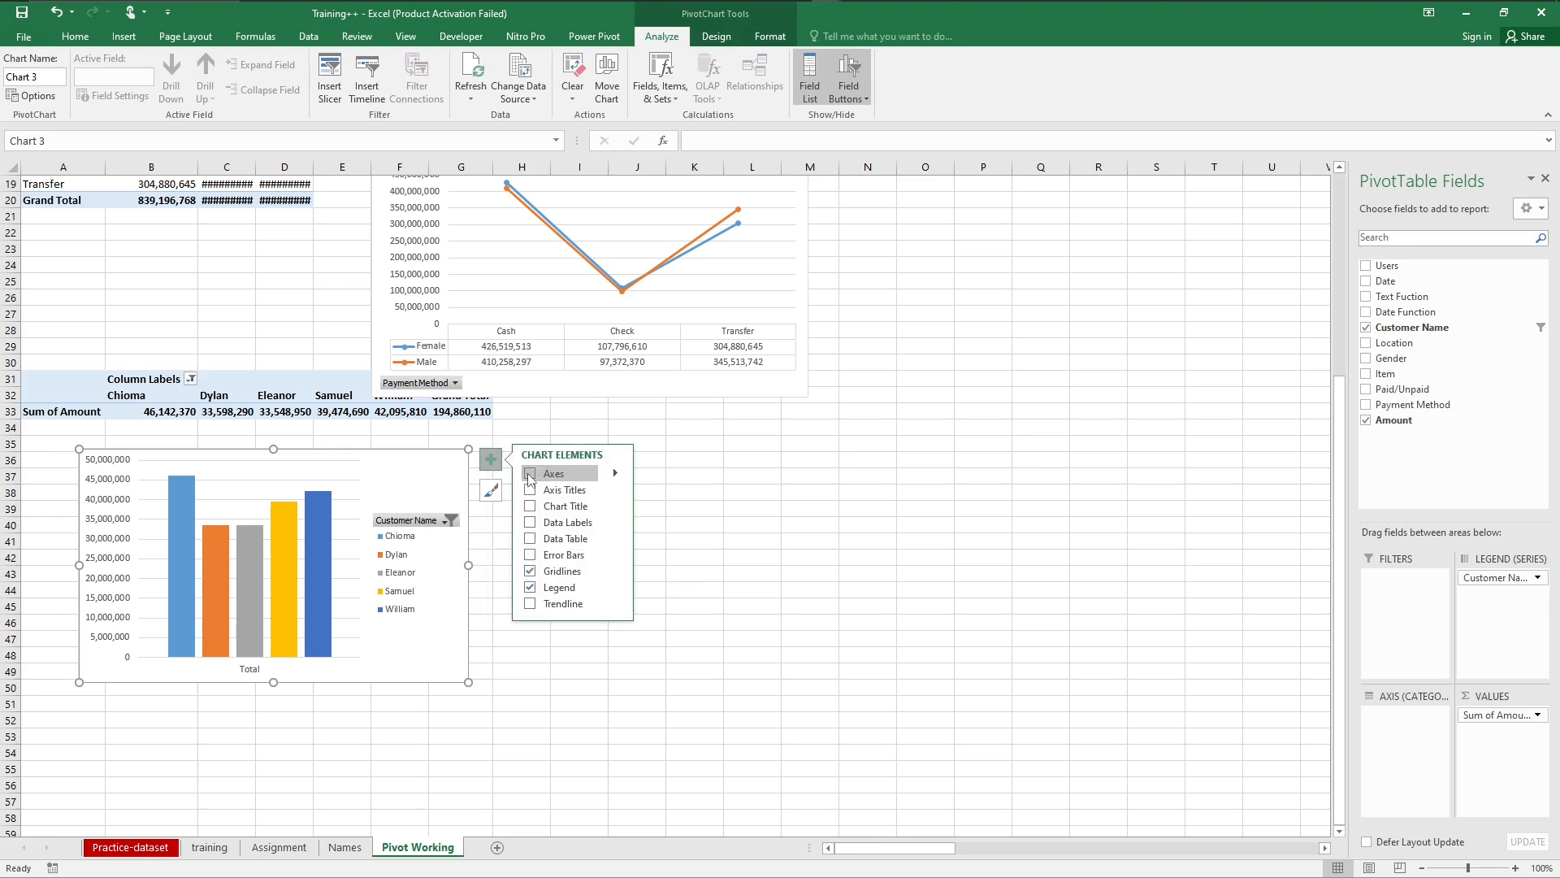
click(530, 474)
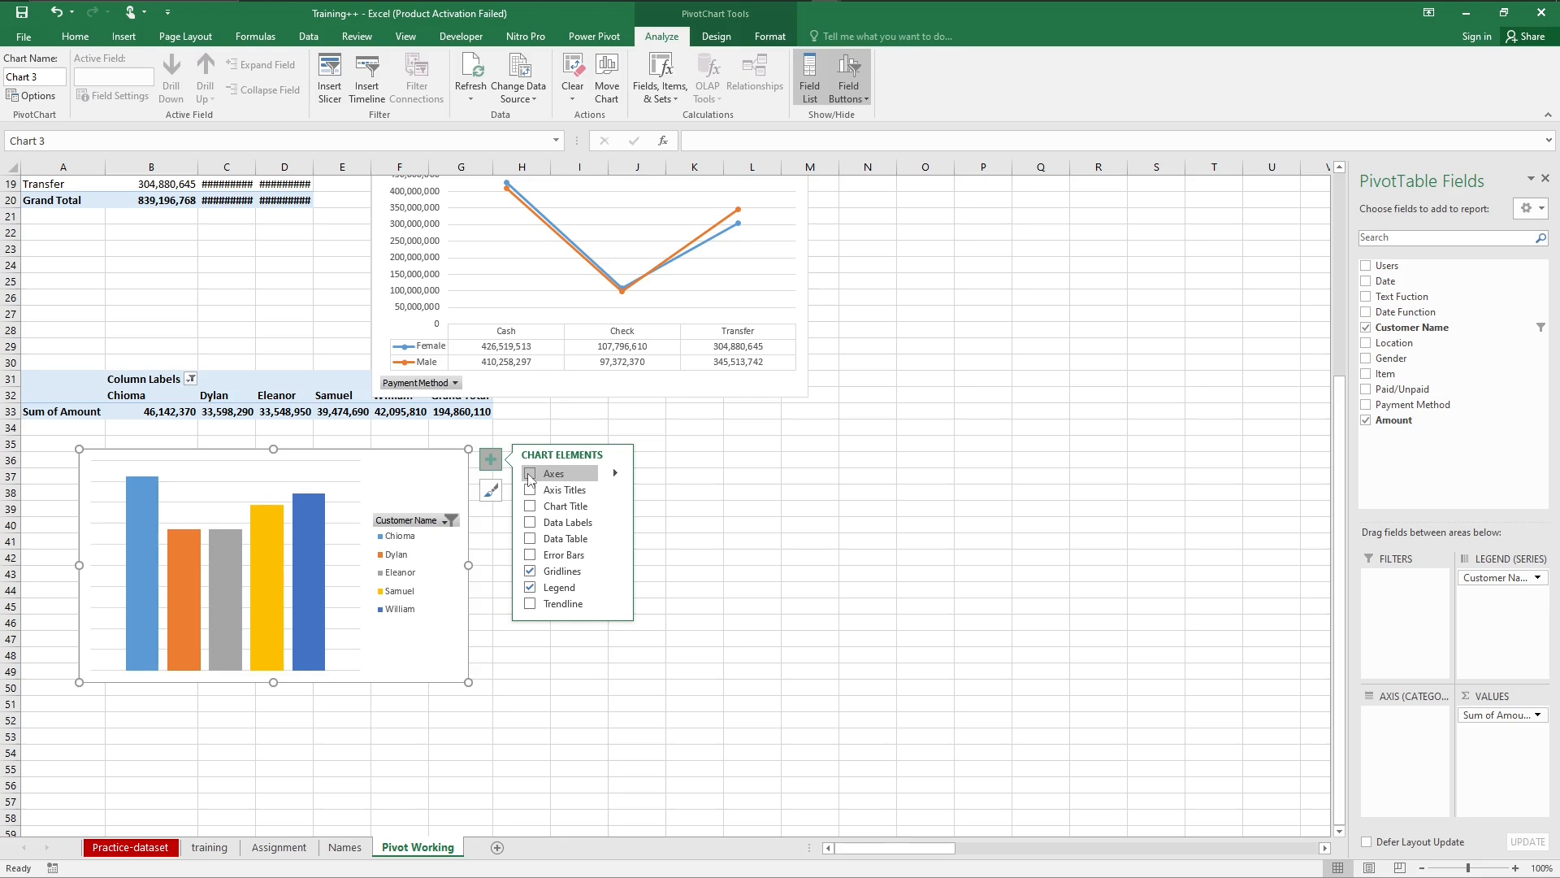
click(530, 475)
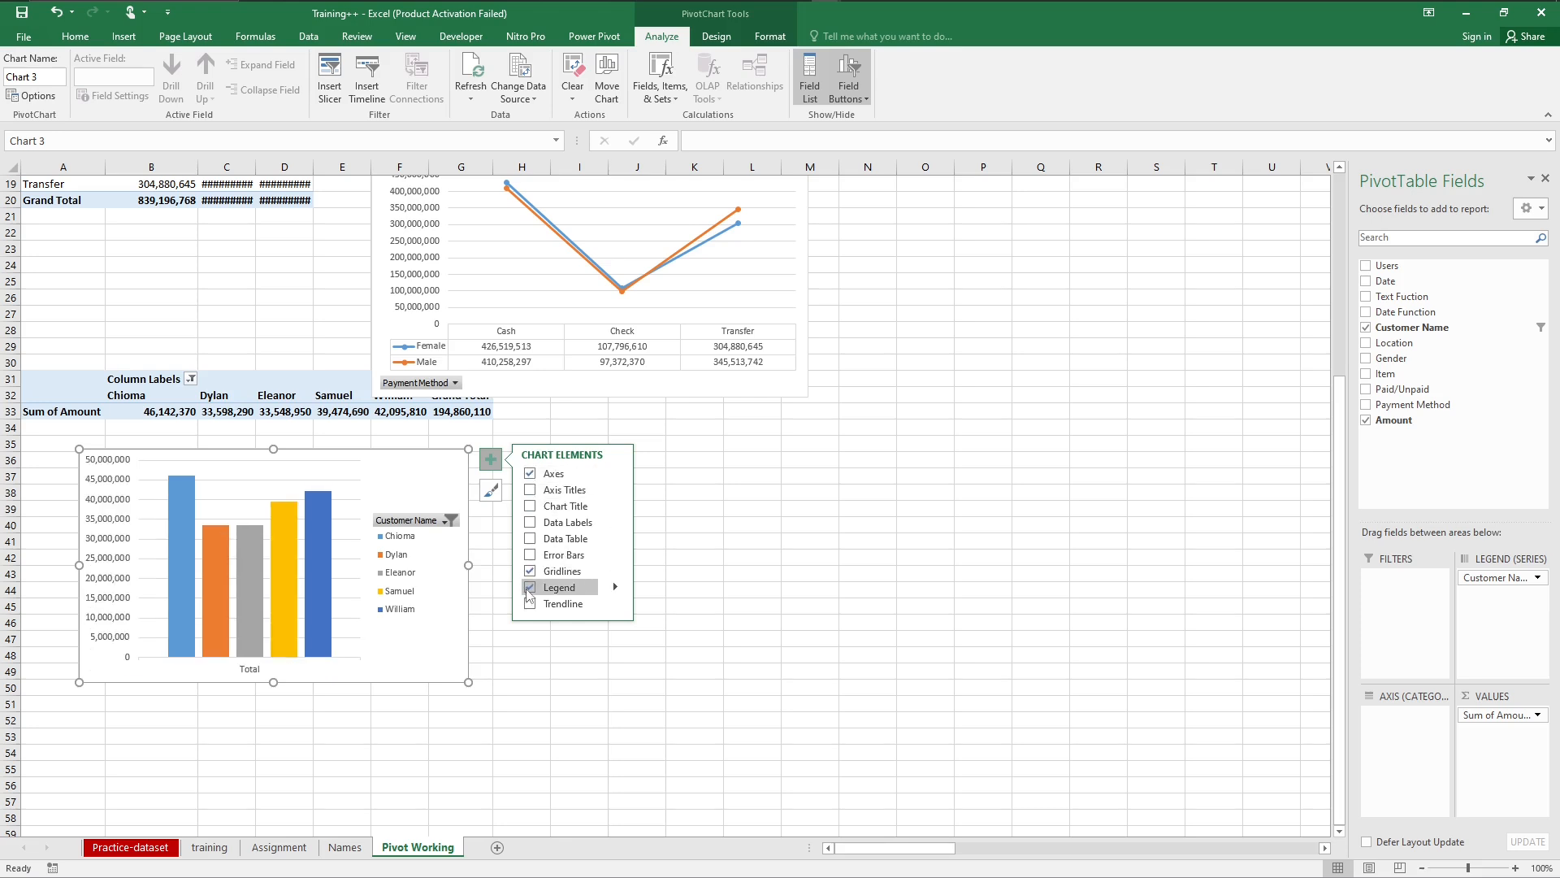
click(616, 588)
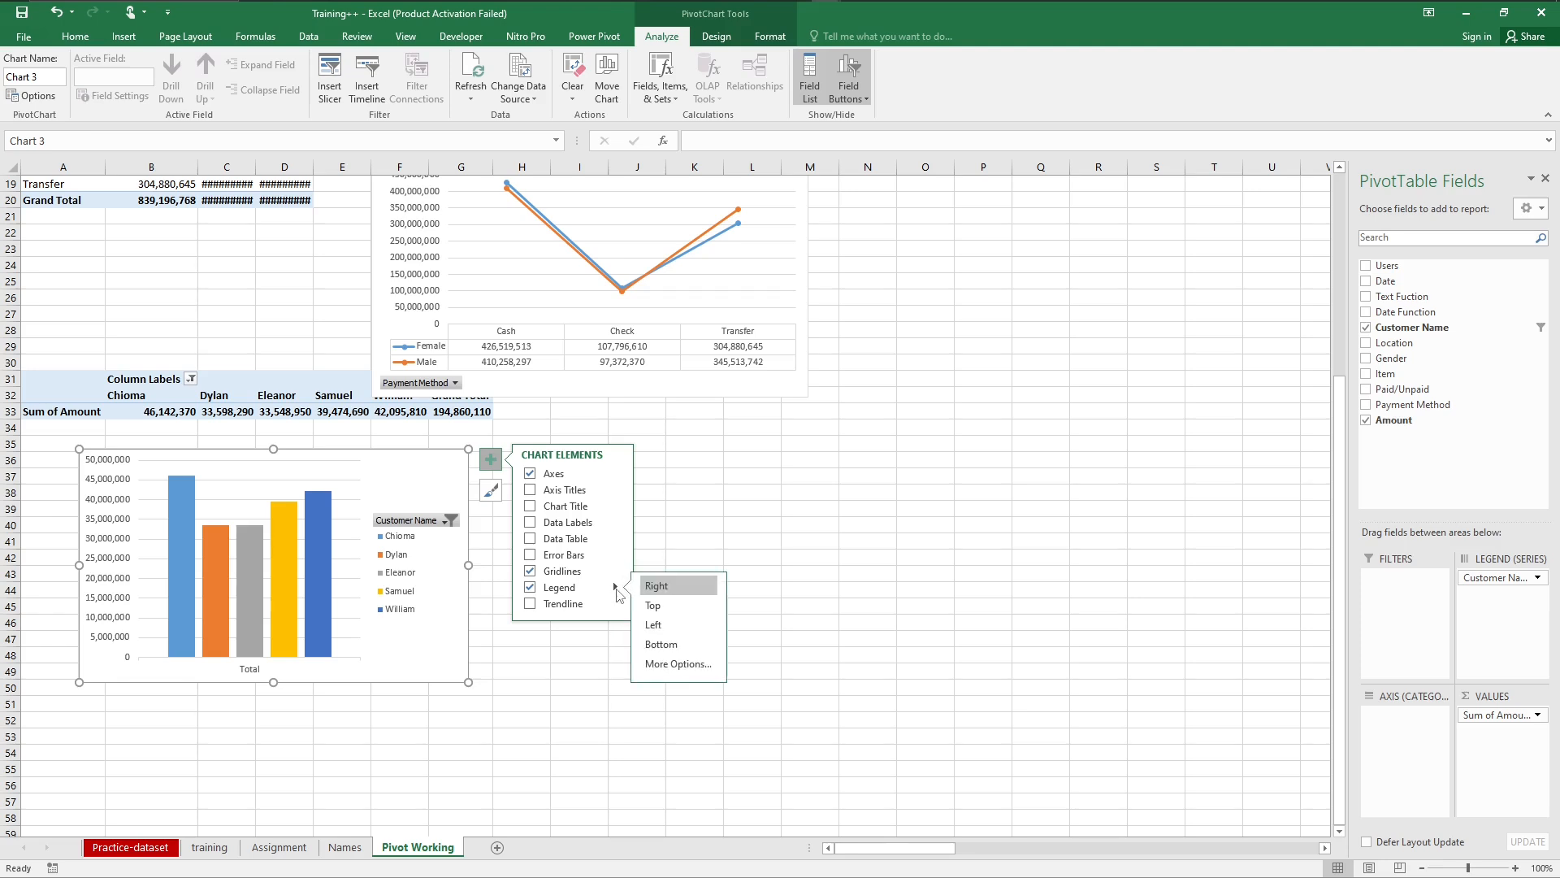
click(662, 645)
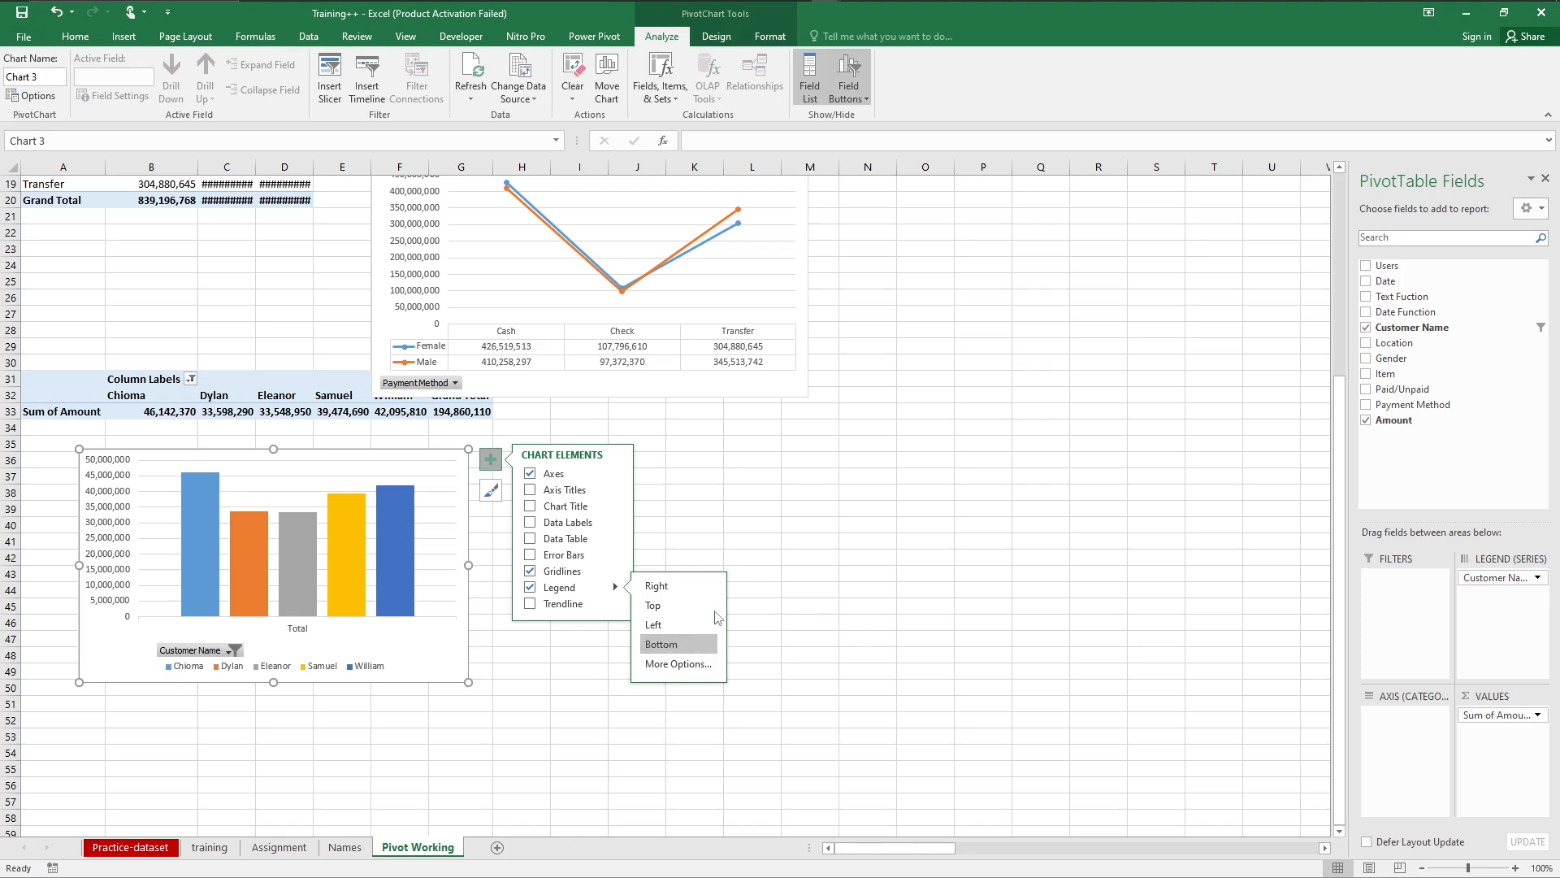
click(674, 611)
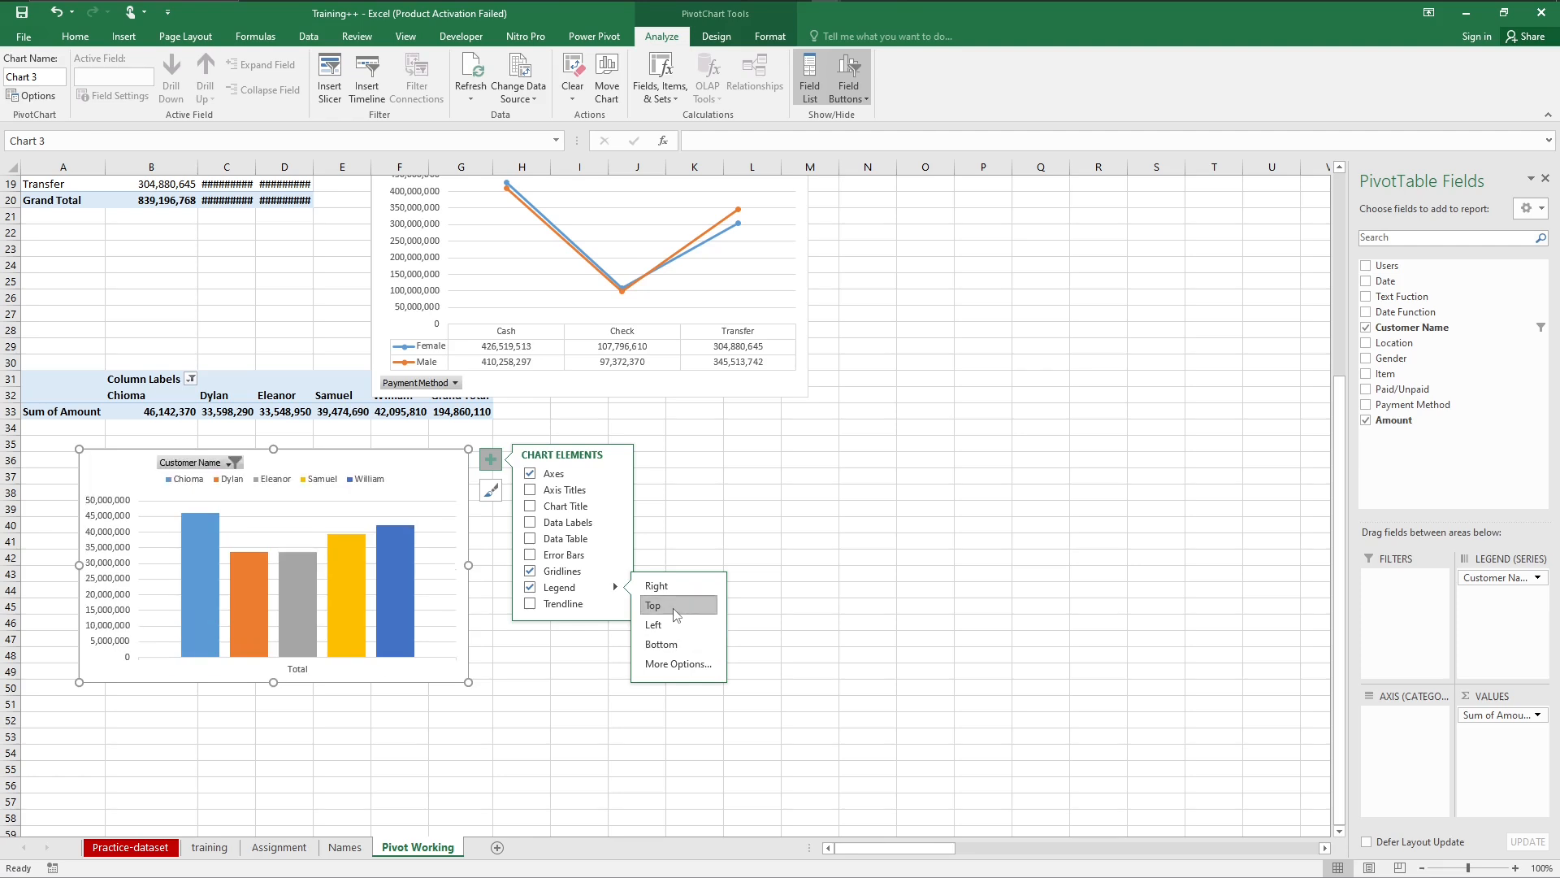
click(662, 646)
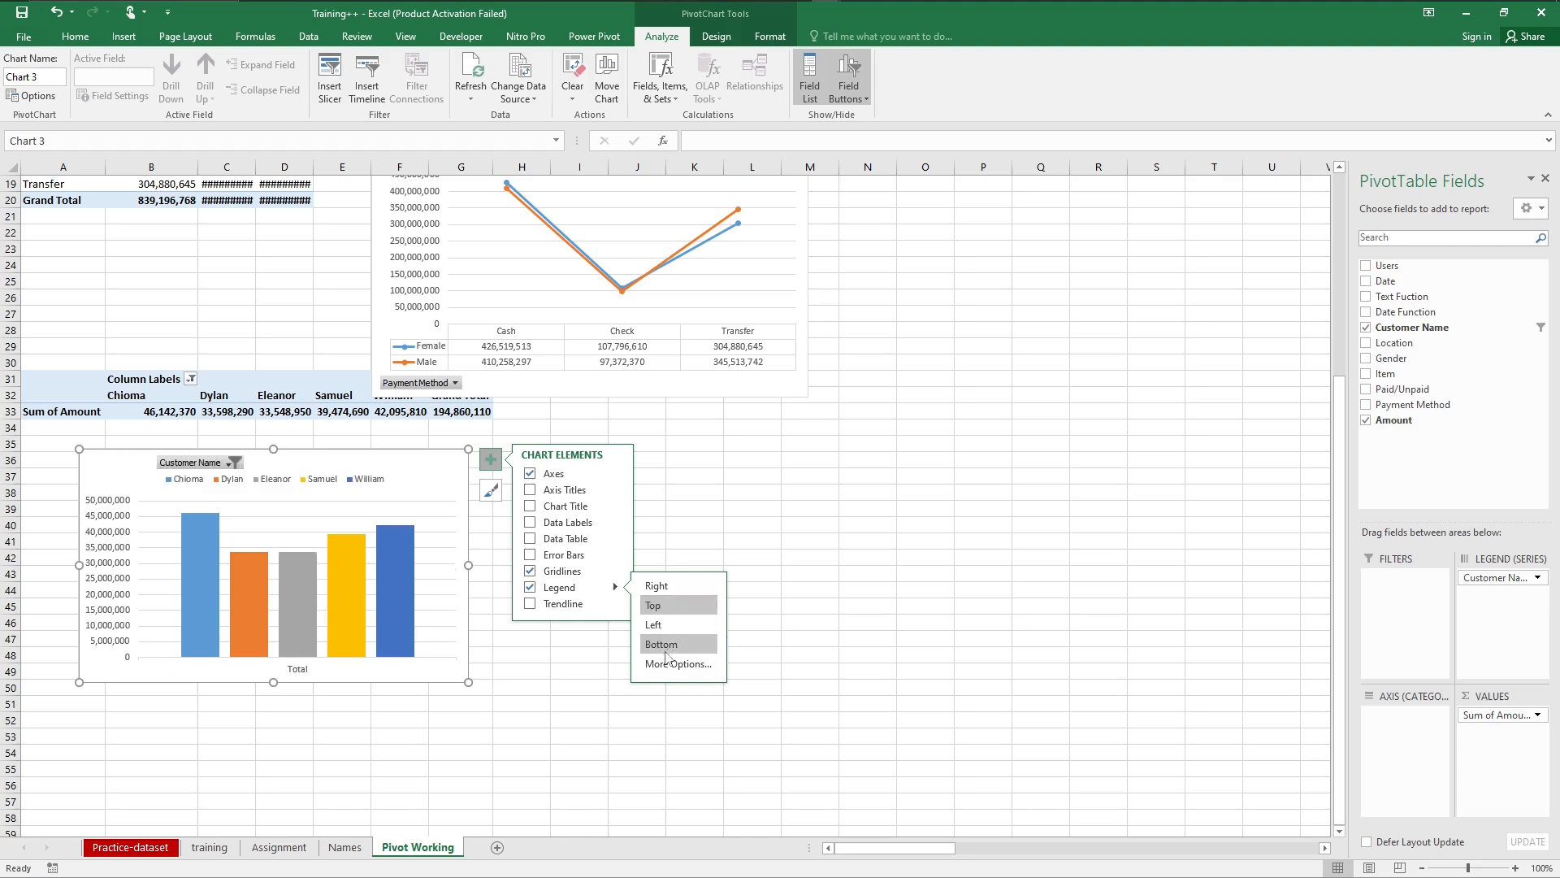
Step: Add the bold chart title "Top 5 Customers" to the customer chart, leaving axis titles off
click(529, 491)
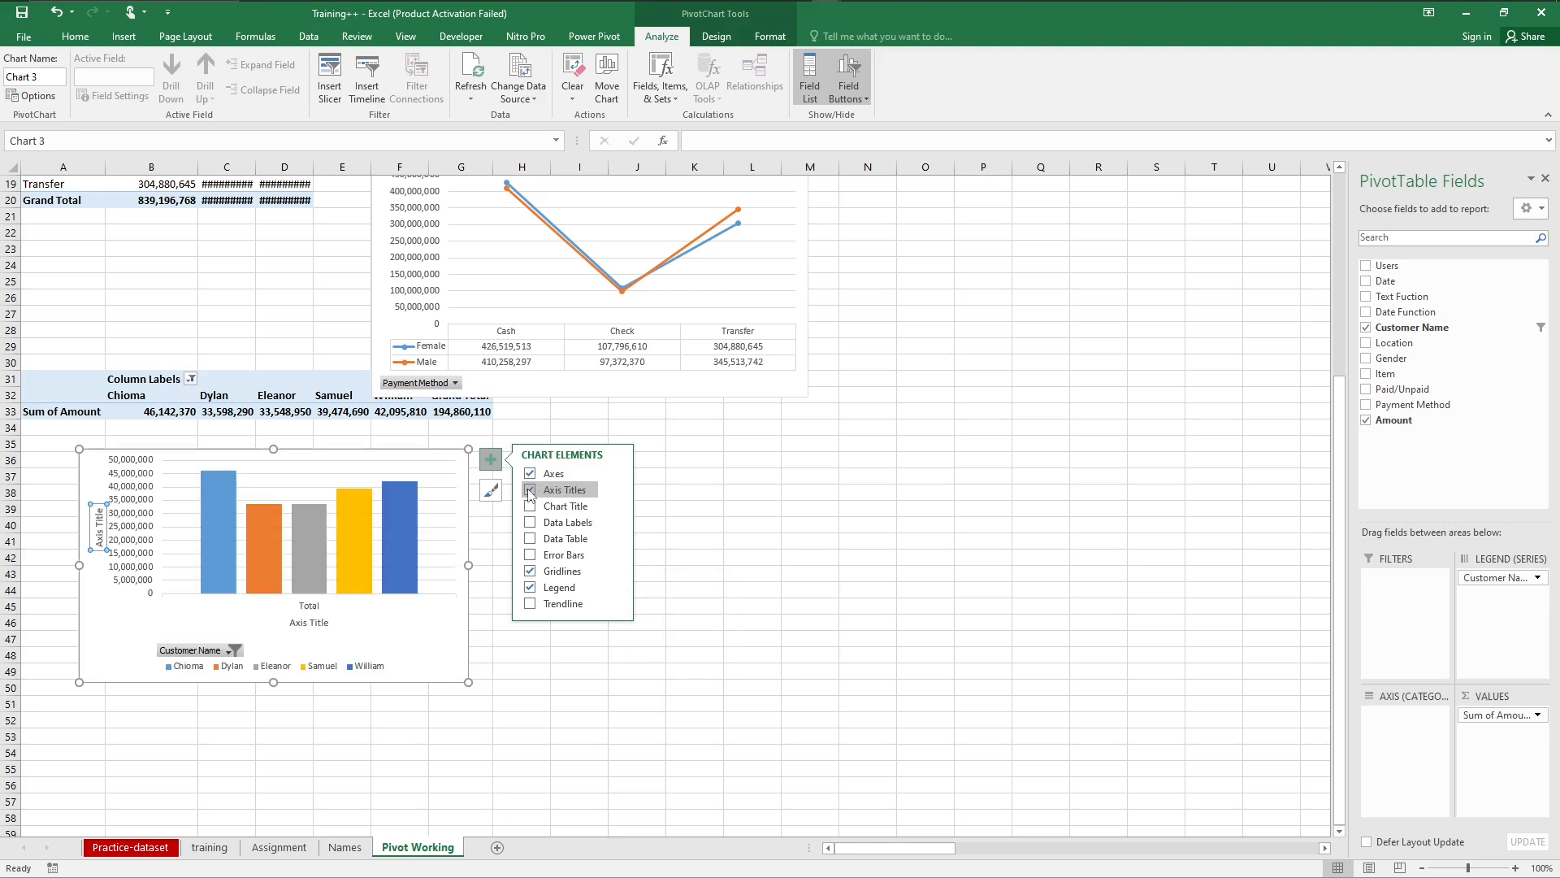
click(529, 491)
click(530, 507)
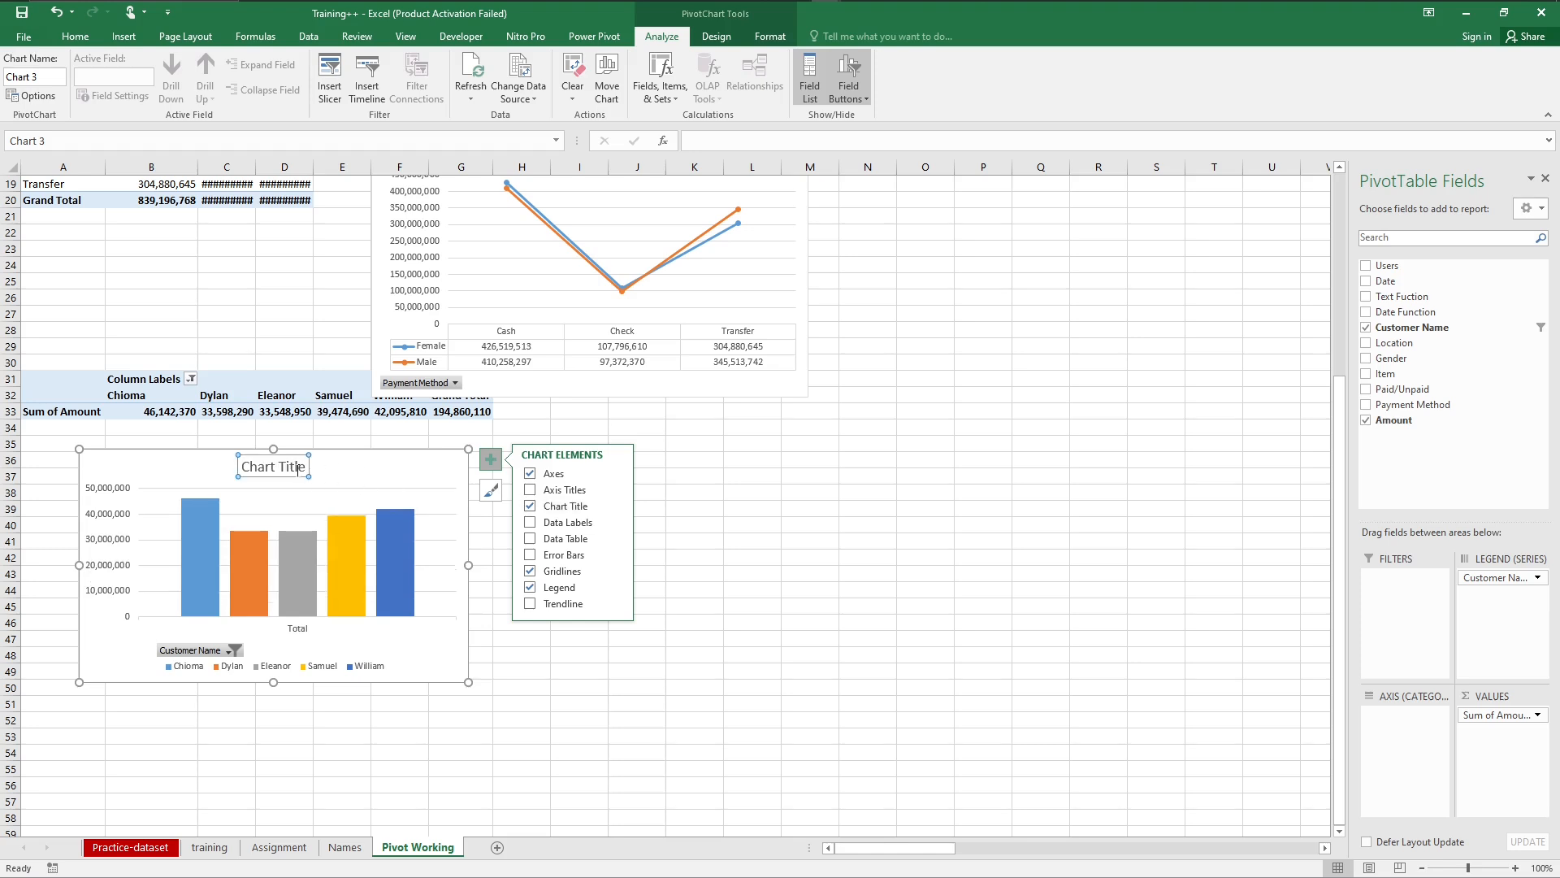
click(297, 467)
triple_click(297, 468)
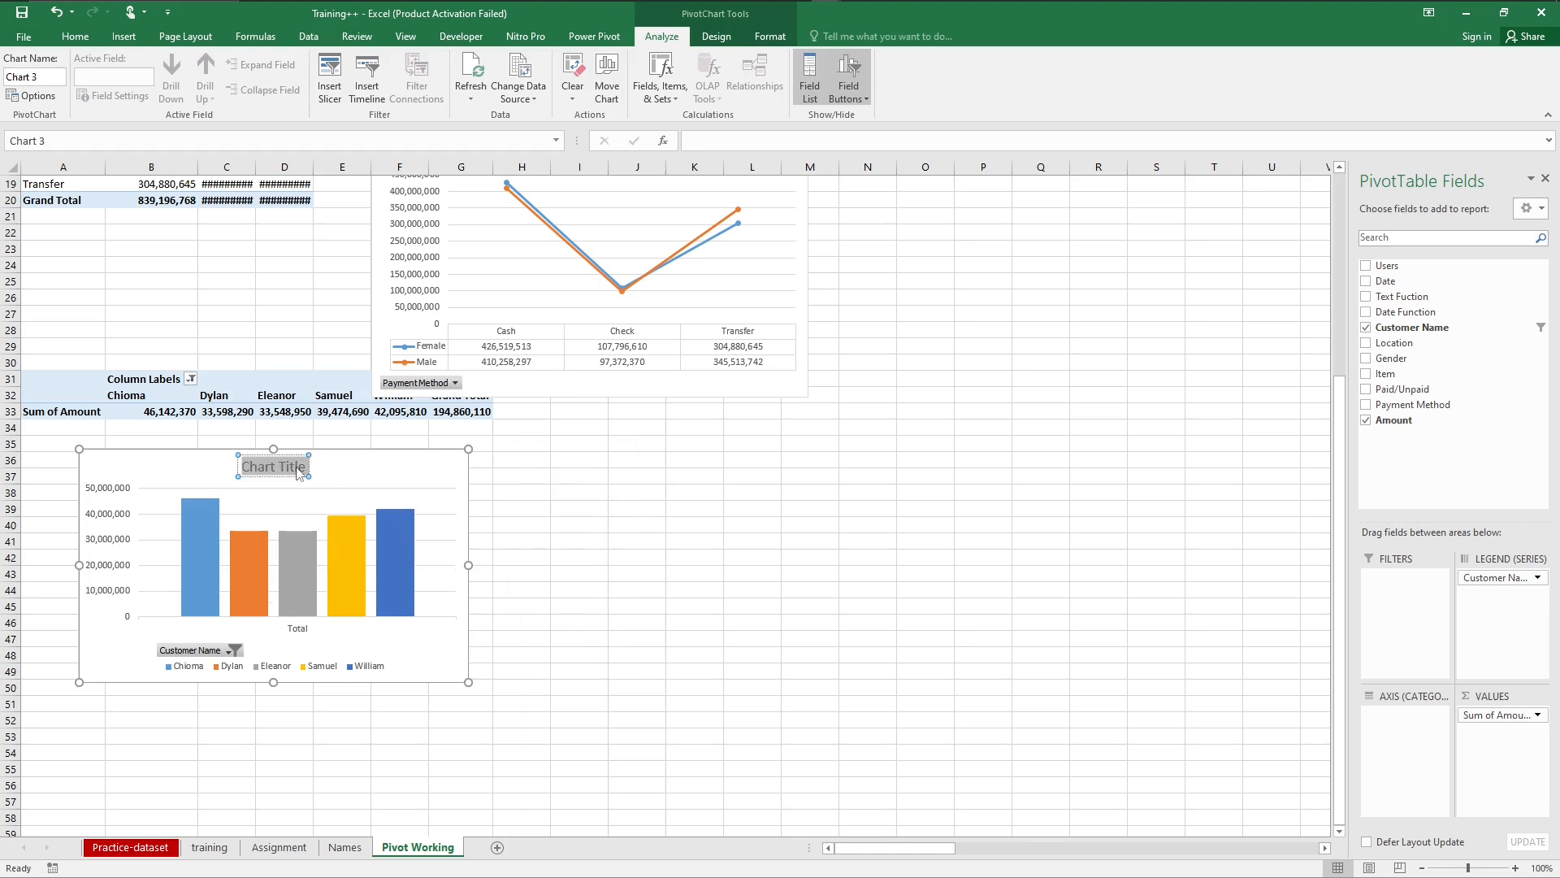
text(Top)
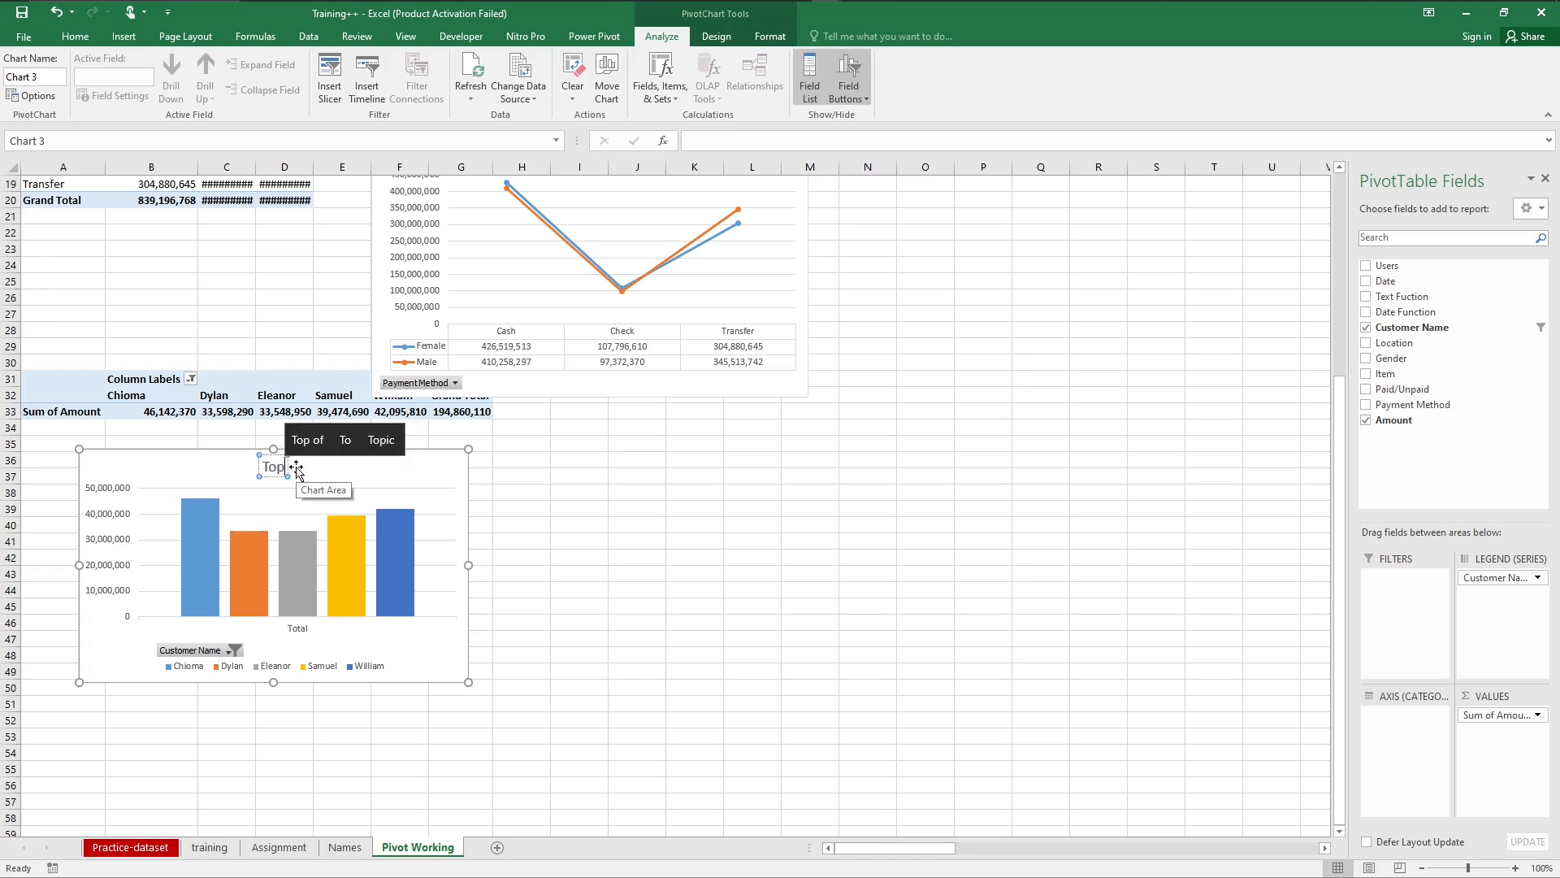
text( 5)
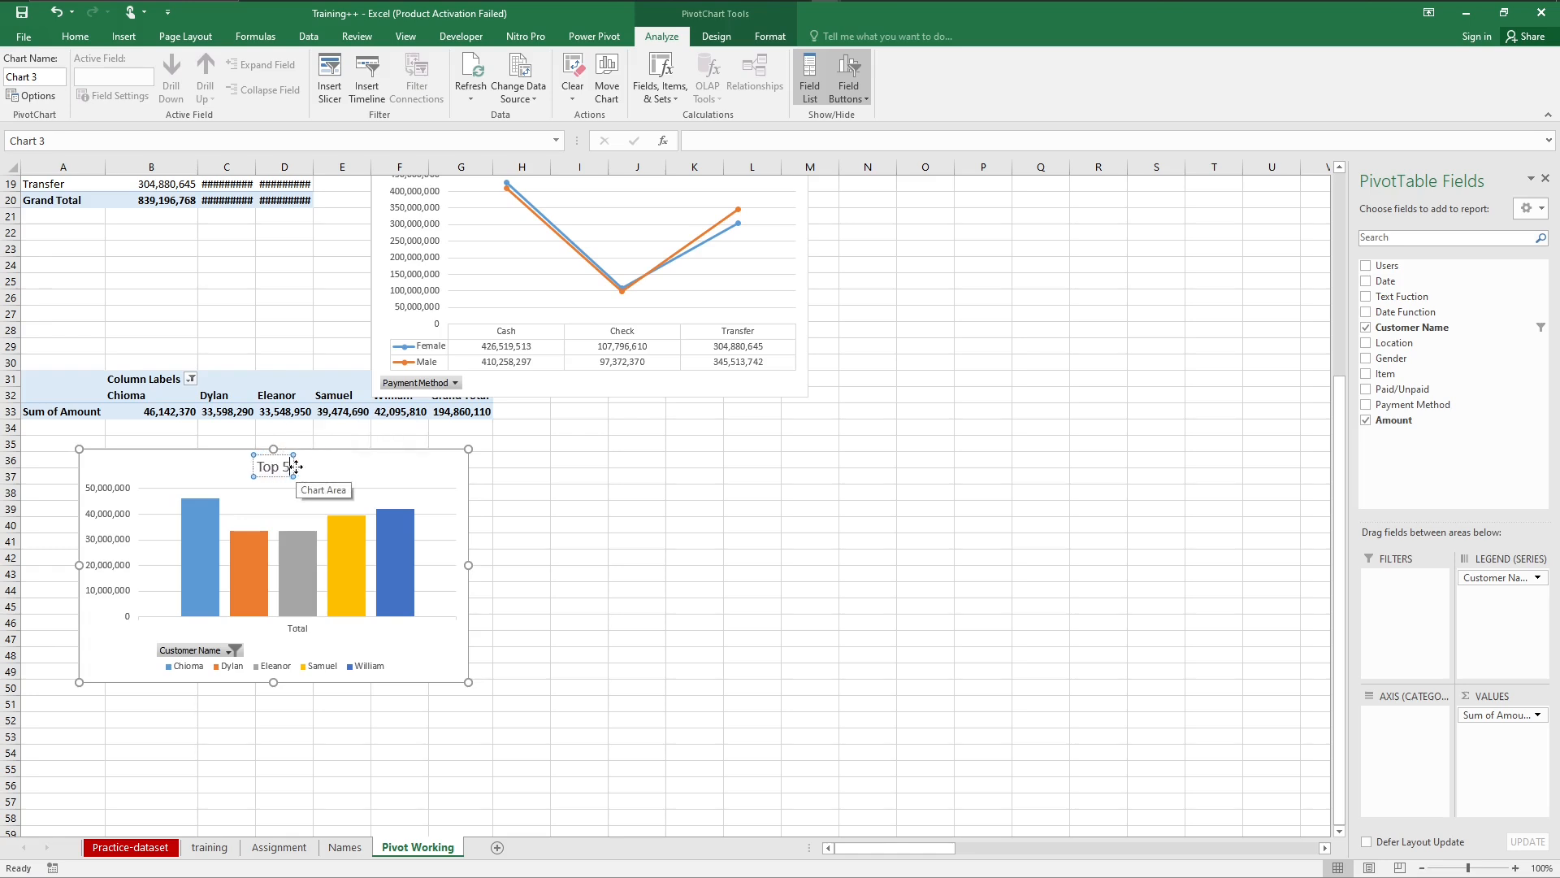
text( Cu)
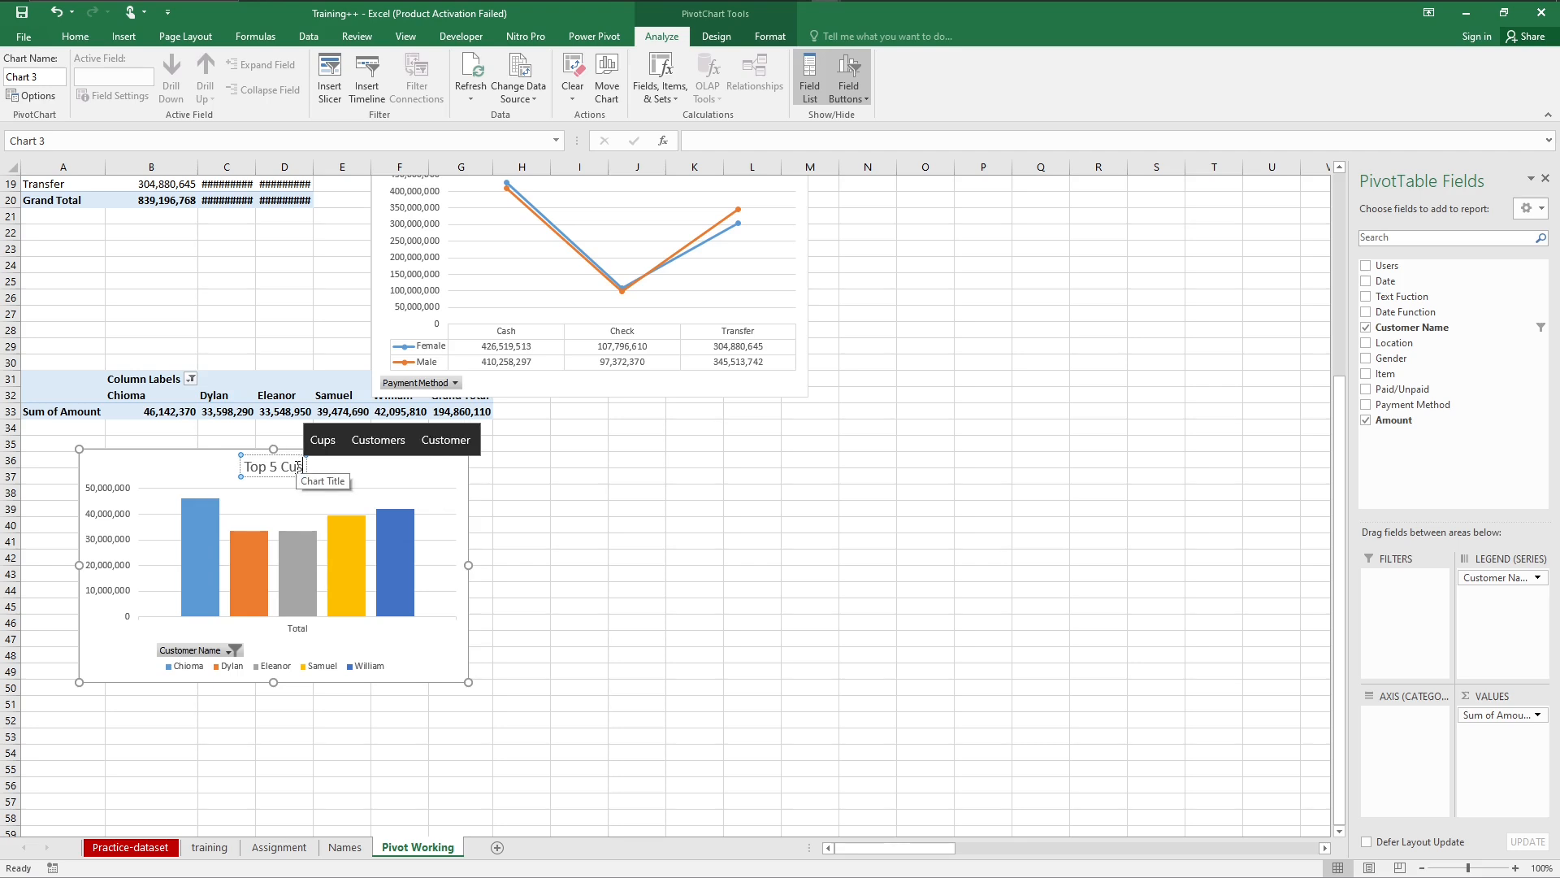
text(stomer)
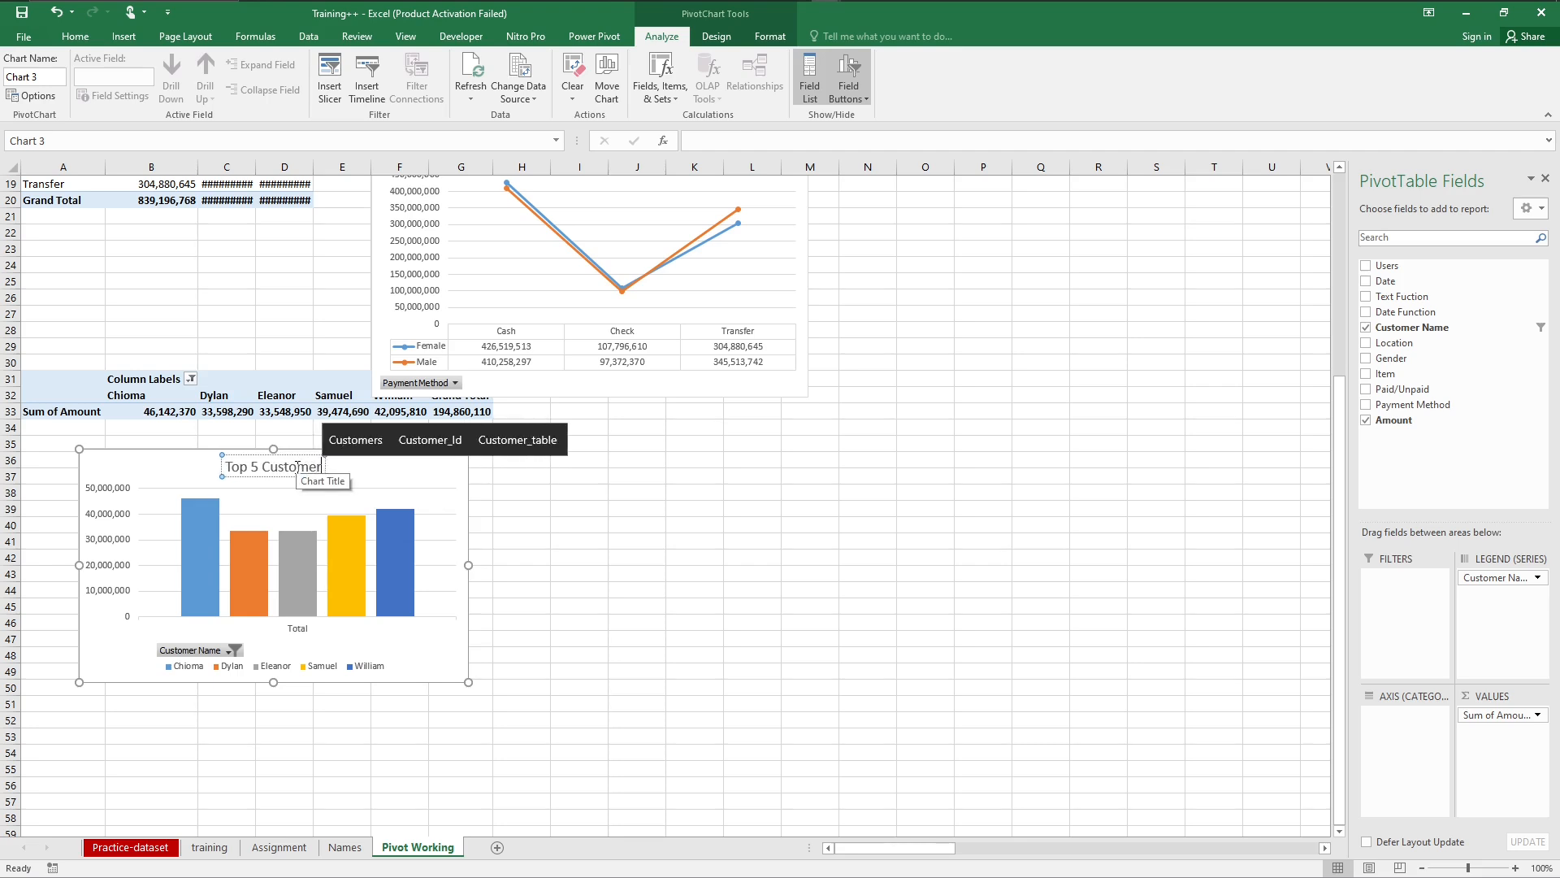
text(s)
key(ctrl+a)
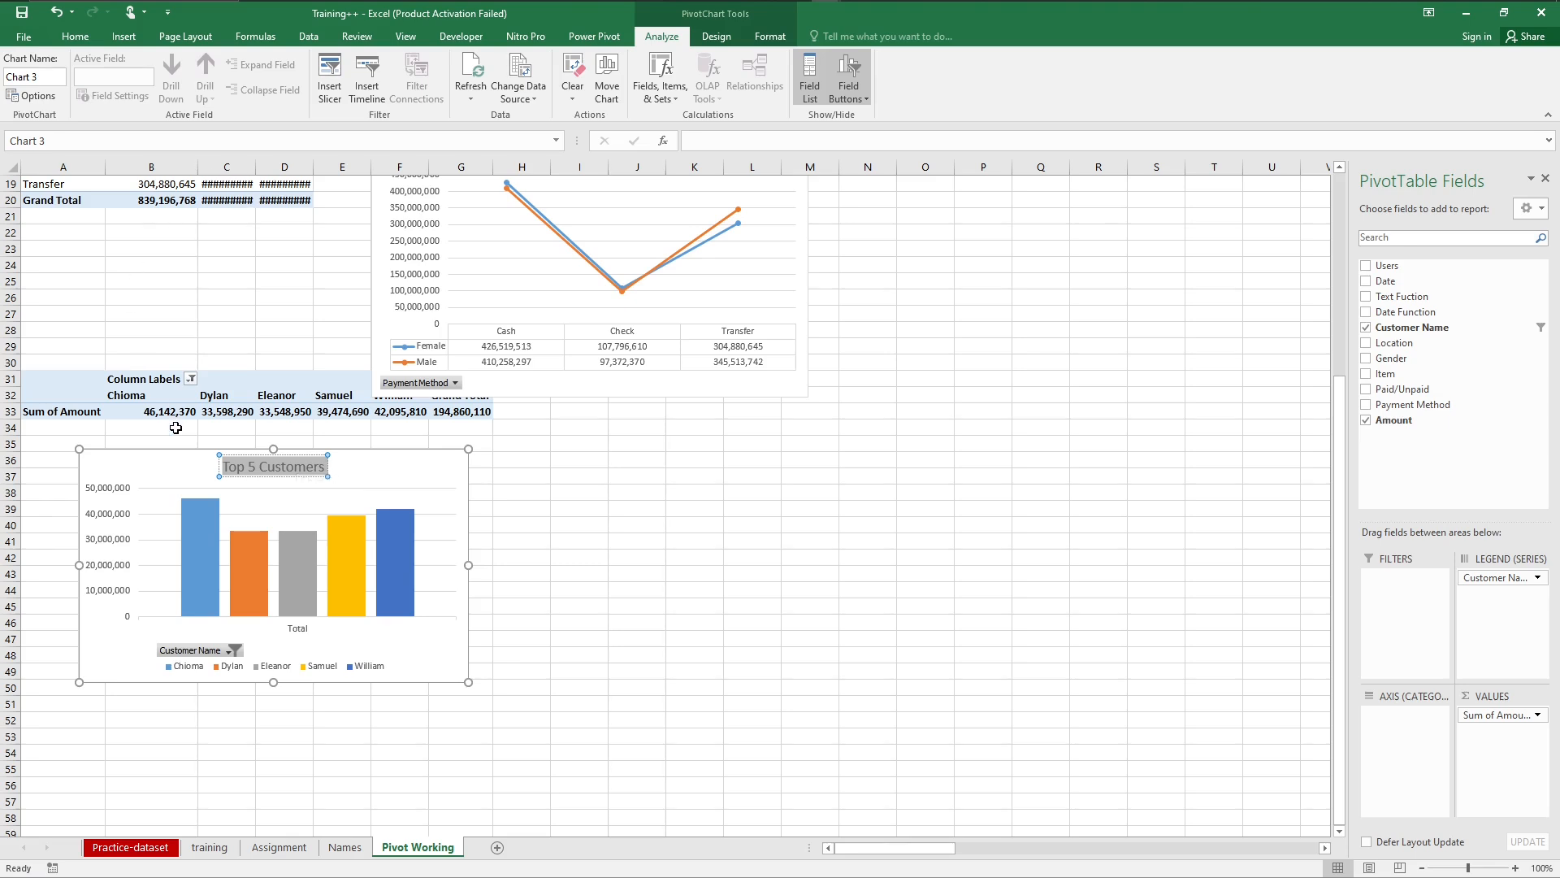
click(564, 634)
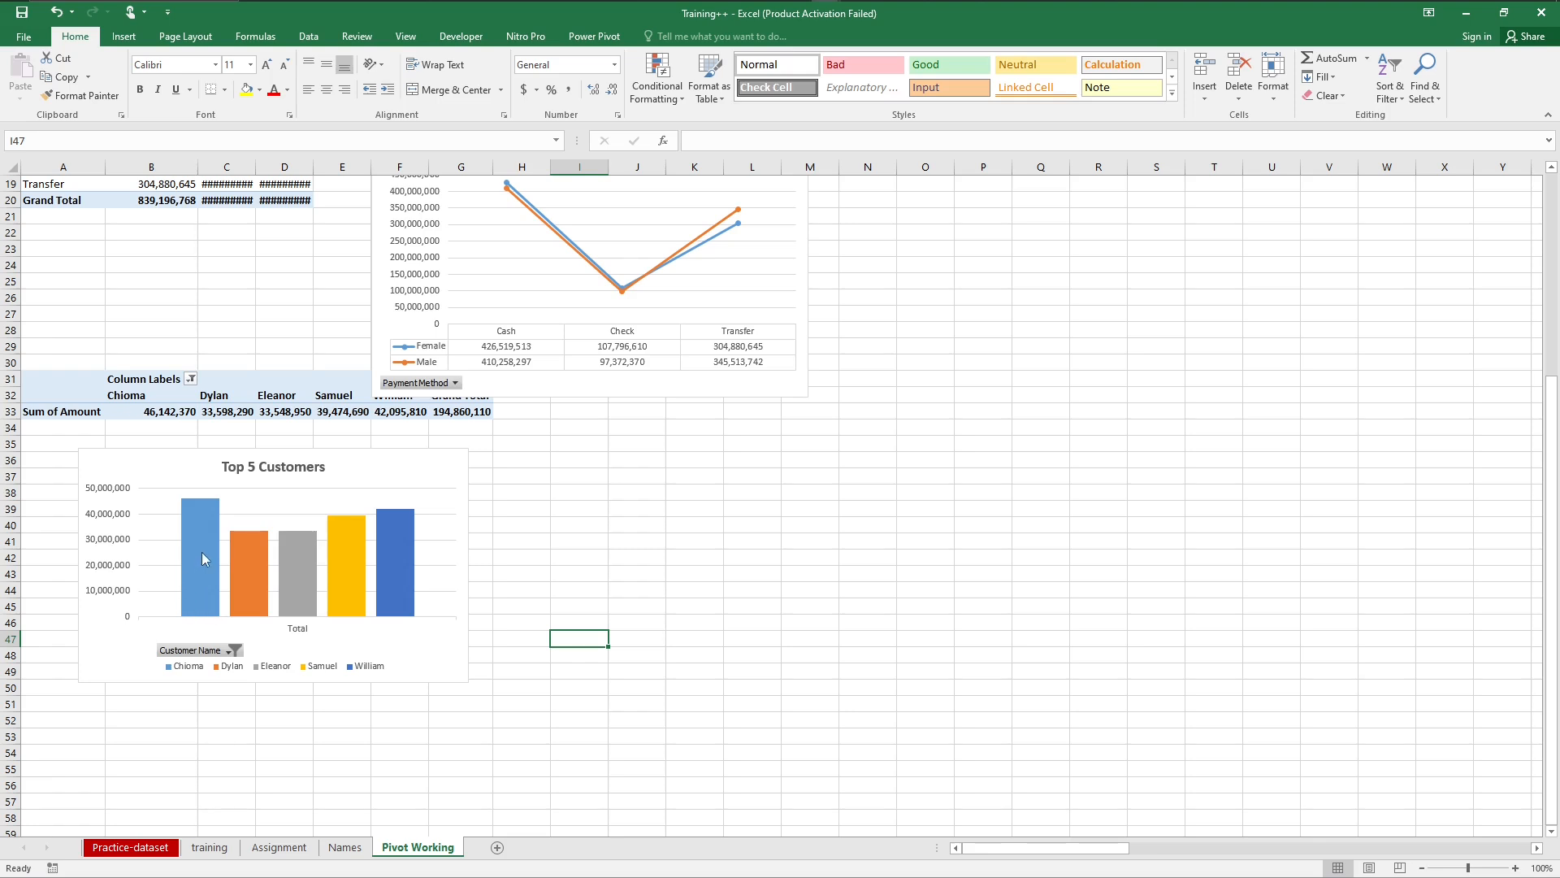
Step: Duplicate the customer PivotTable from A31 to cell A52
mouse_move(203, 557)
click(25, 379)
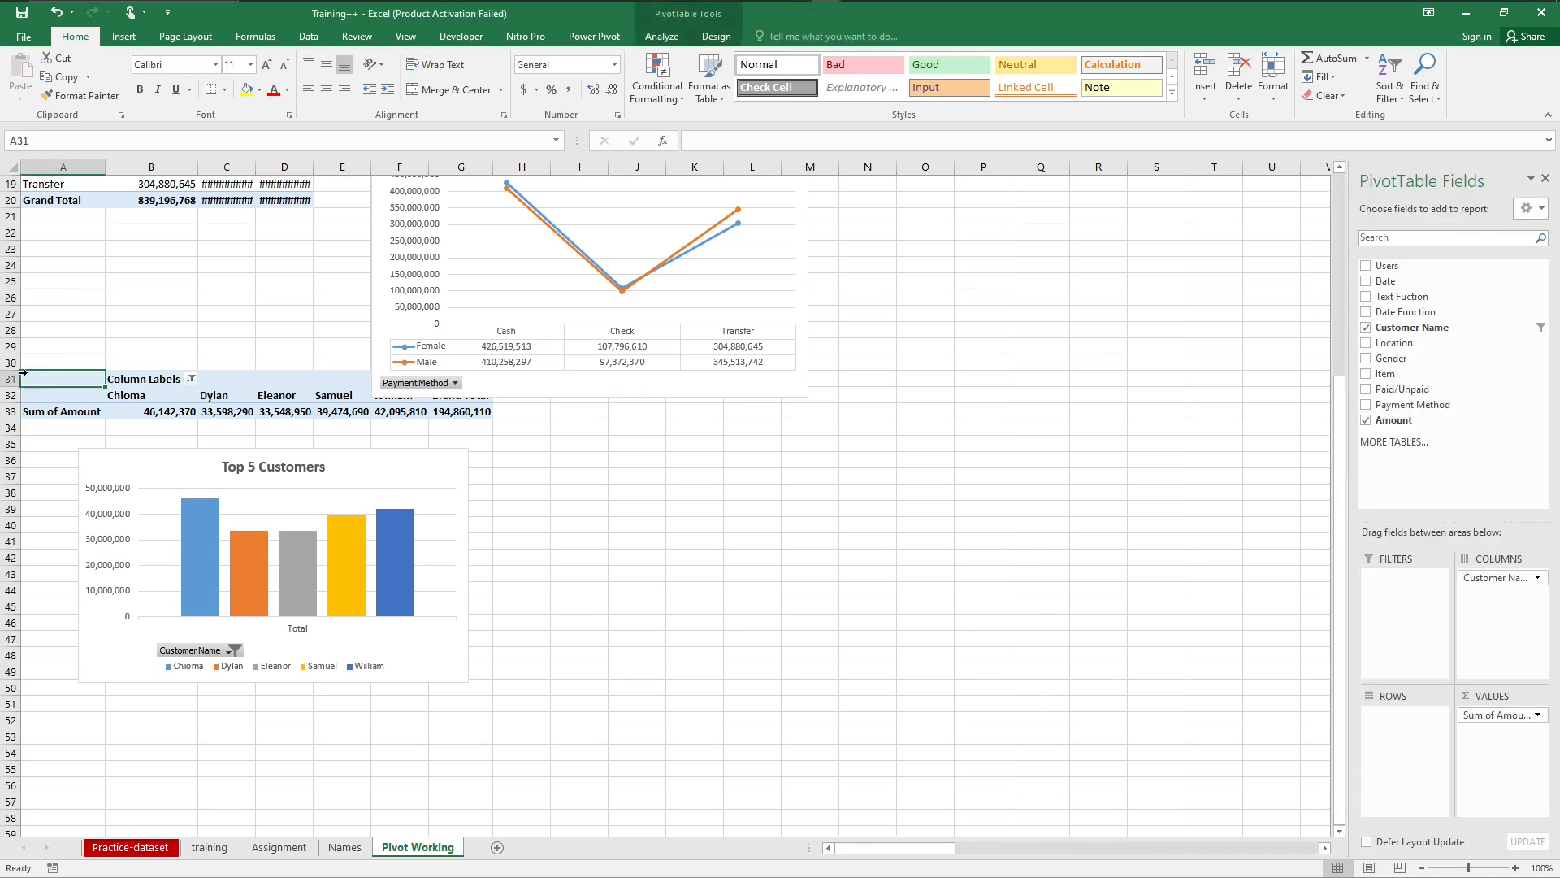
click(23, 372)
key(ctrl+c)
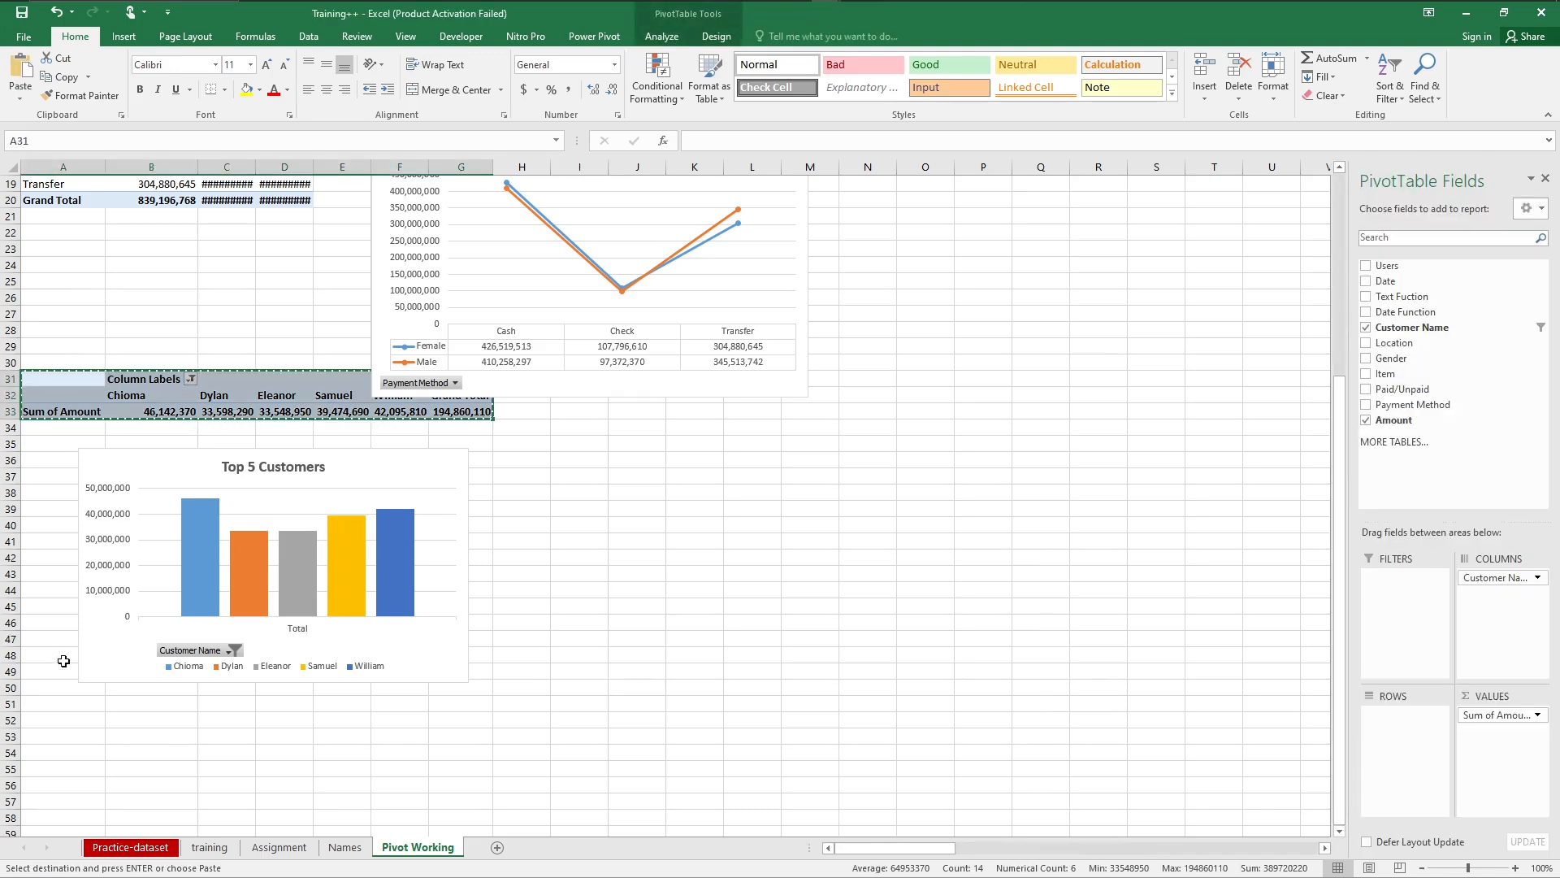
click(38, 719)
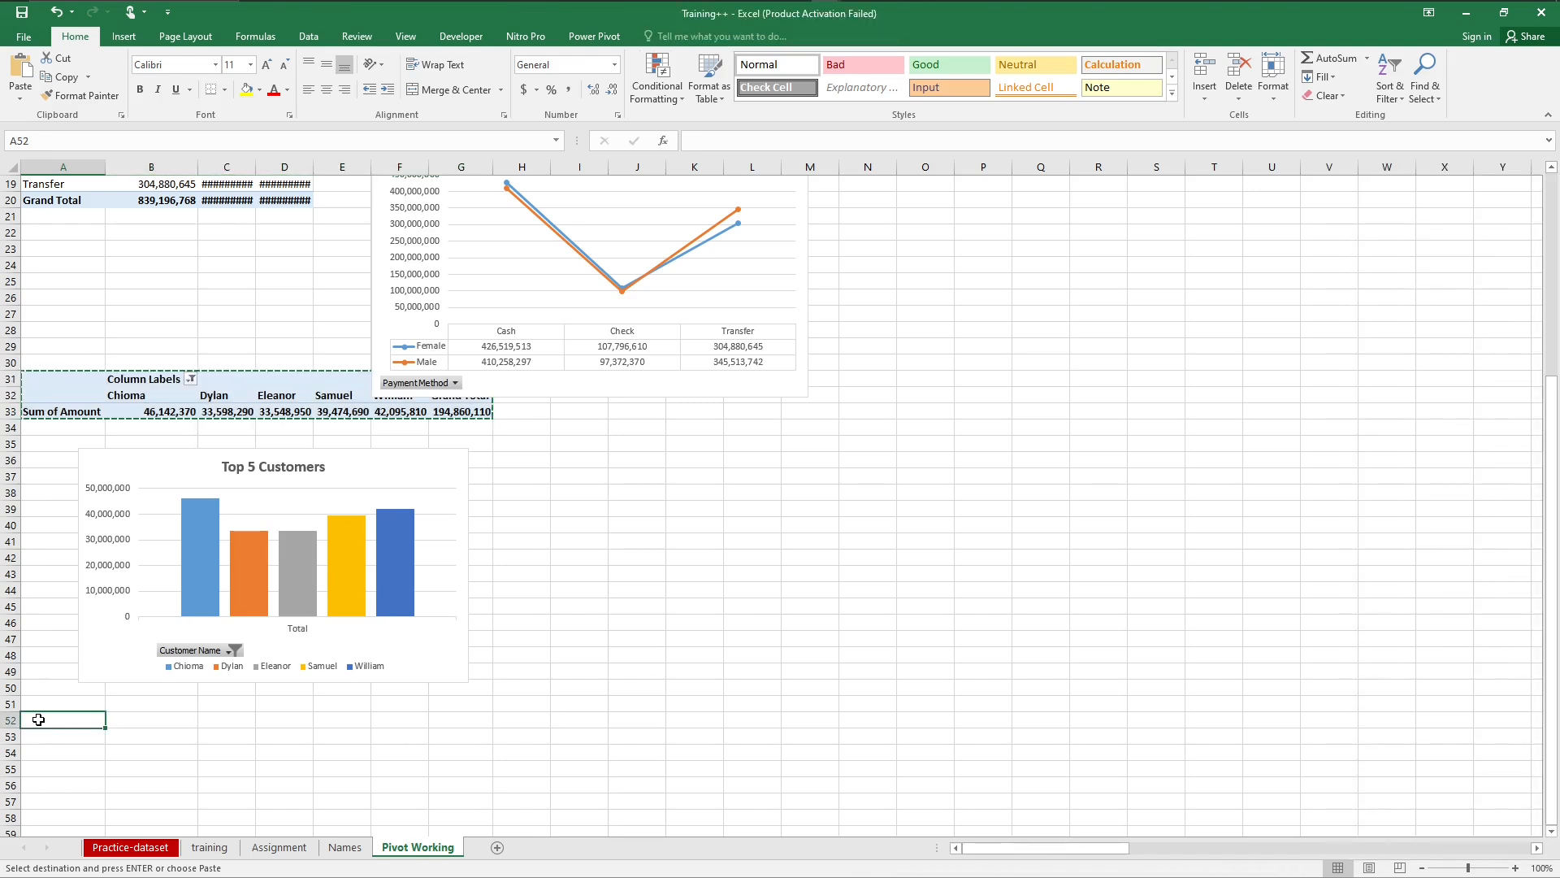
key(ctrl+v)
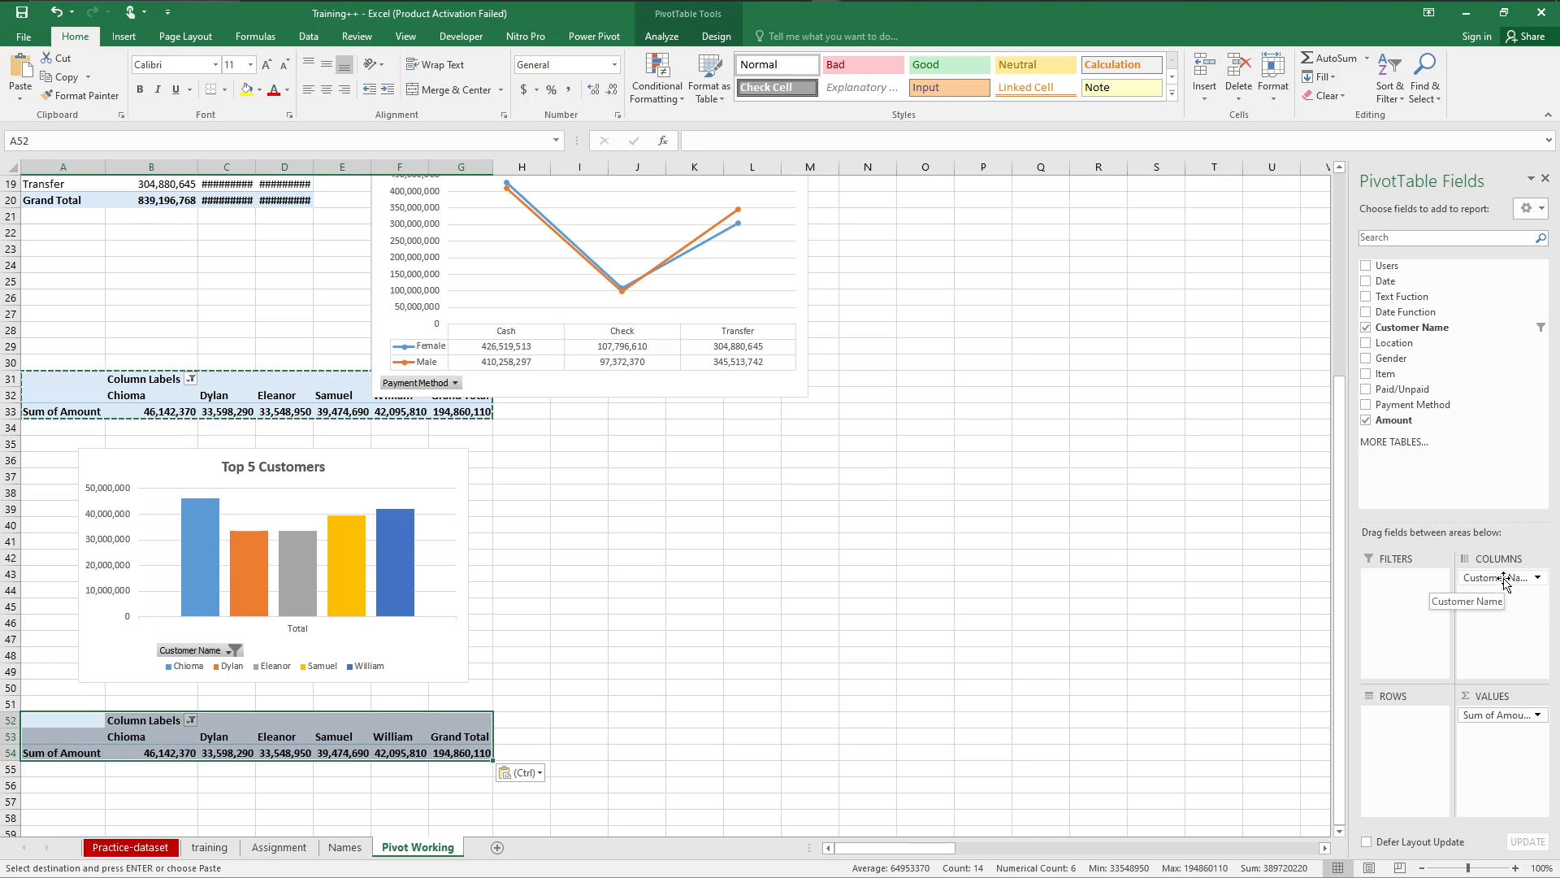
Step: Remove Customer Name from the columns of the PivotTable at A52 and add Item as its row field
drag(1505, 582, 1506, 393)
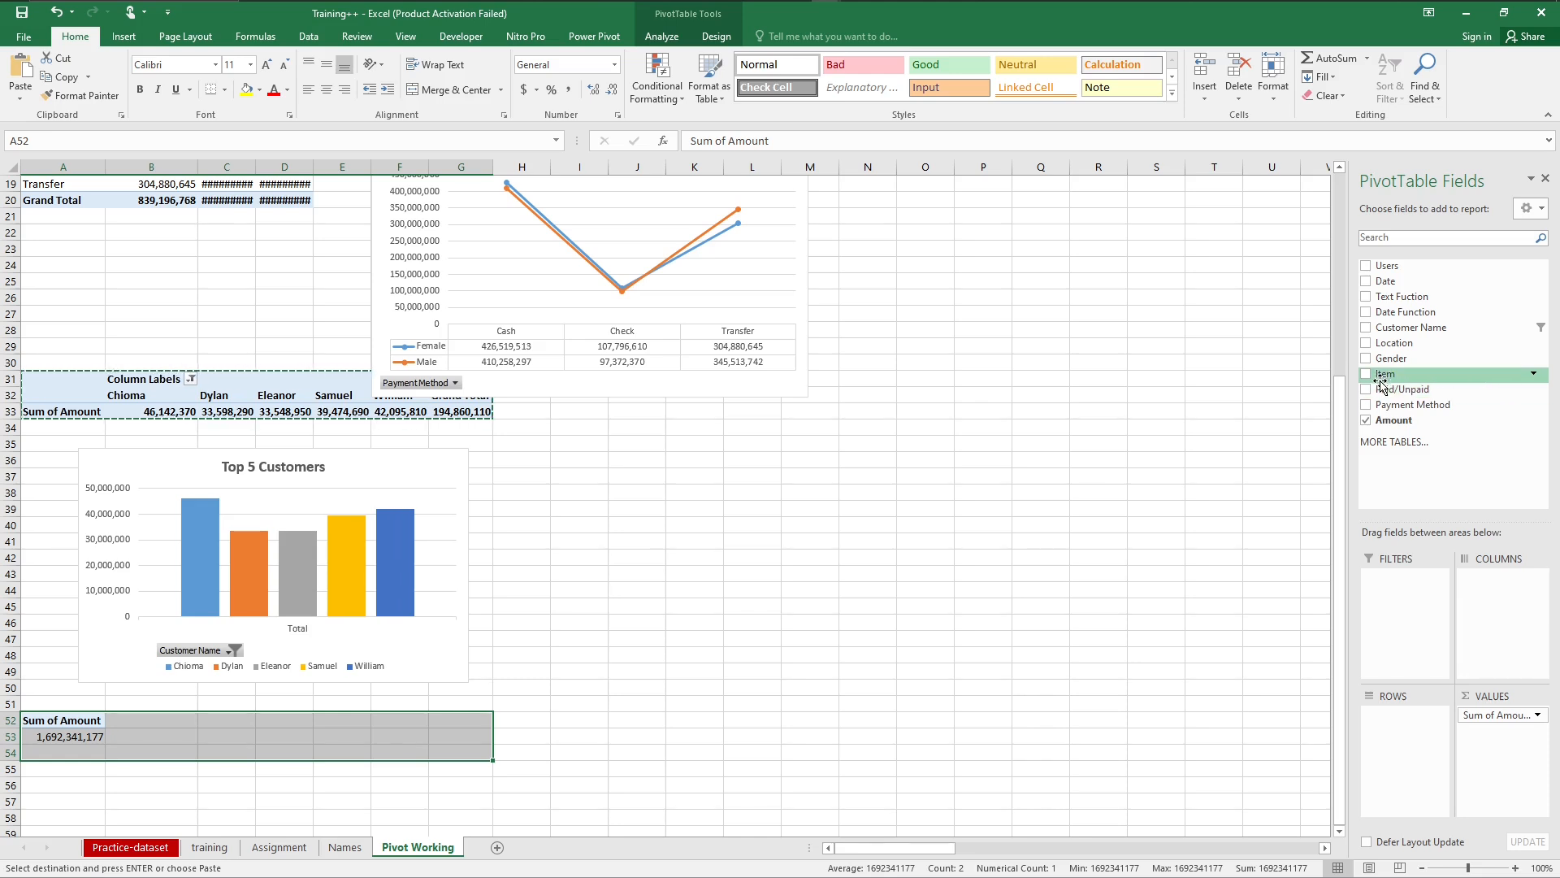
drag(1382, 378, 1365, 708)
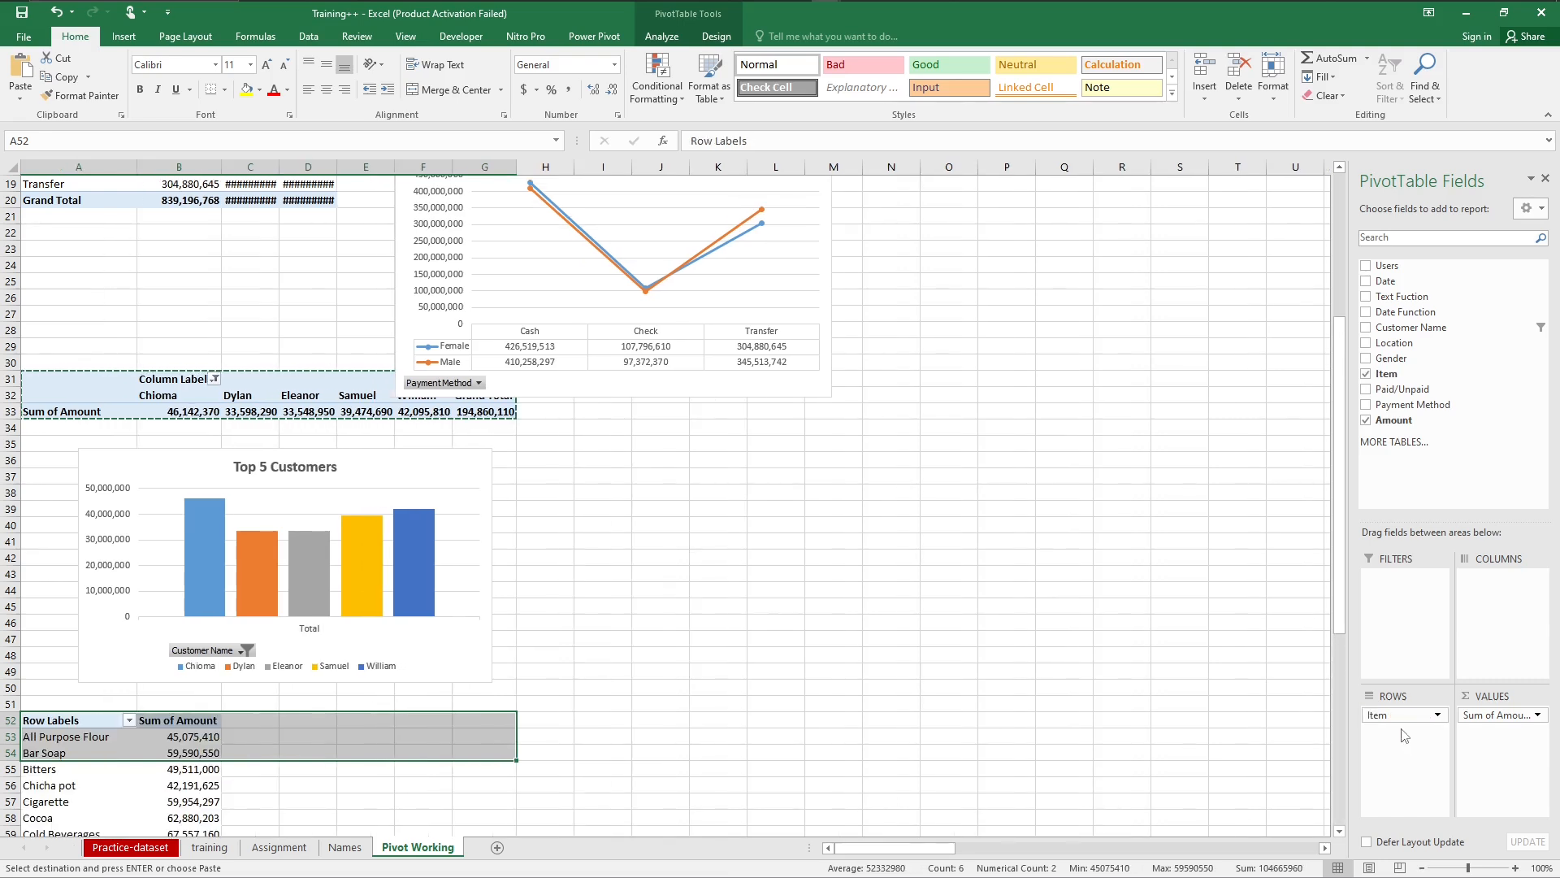
drag(1342, 603, 1341, 822)
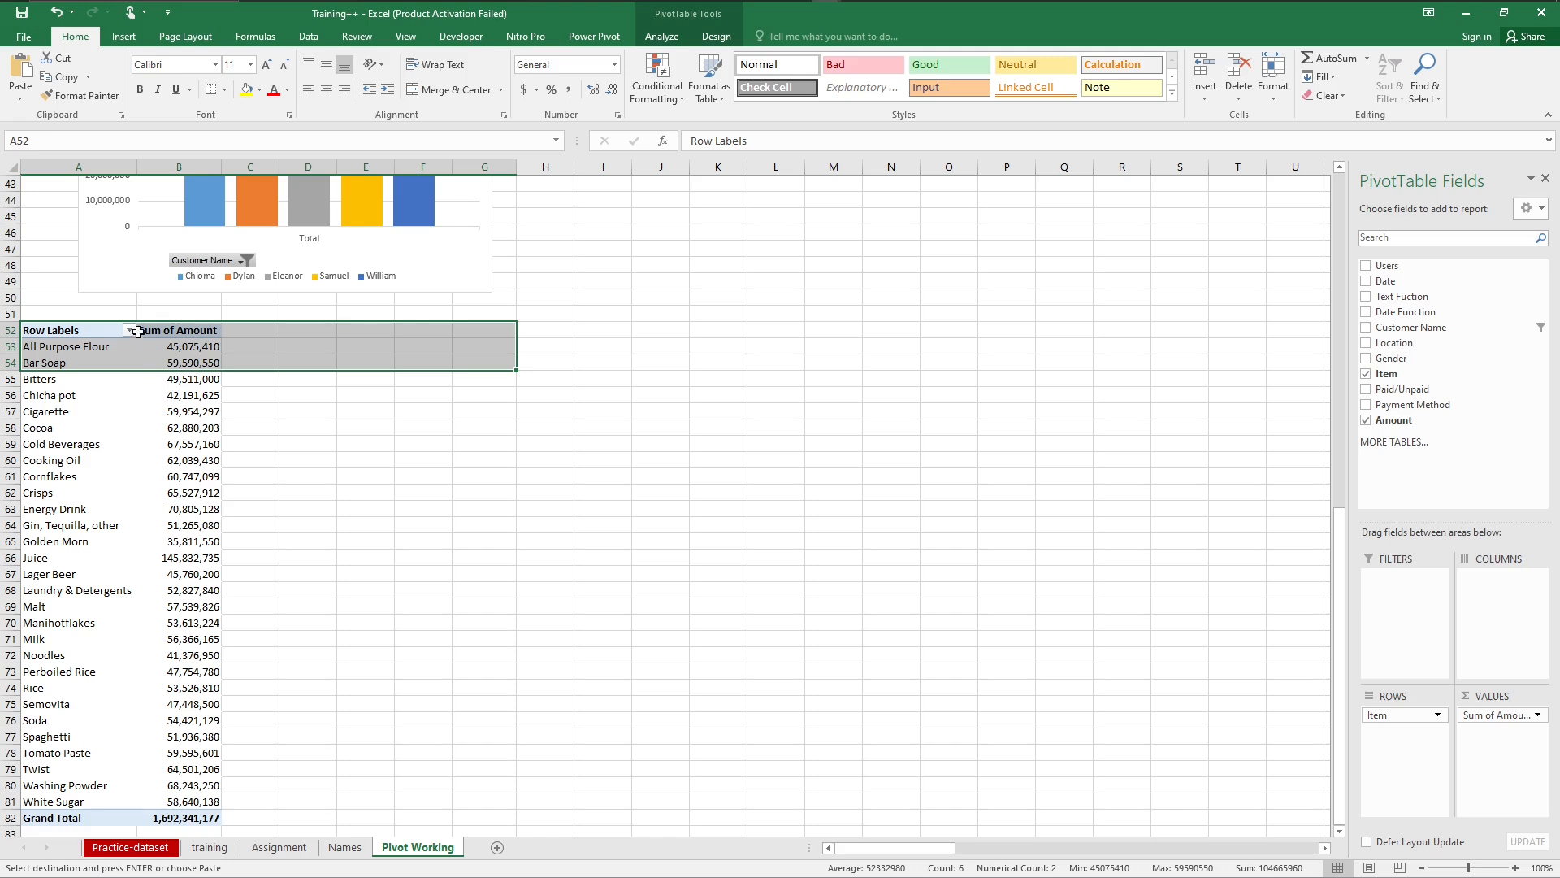
Step: Filter the item PivotTable at A52 to the top 5 items by Sum of Amount
click(122, 400)
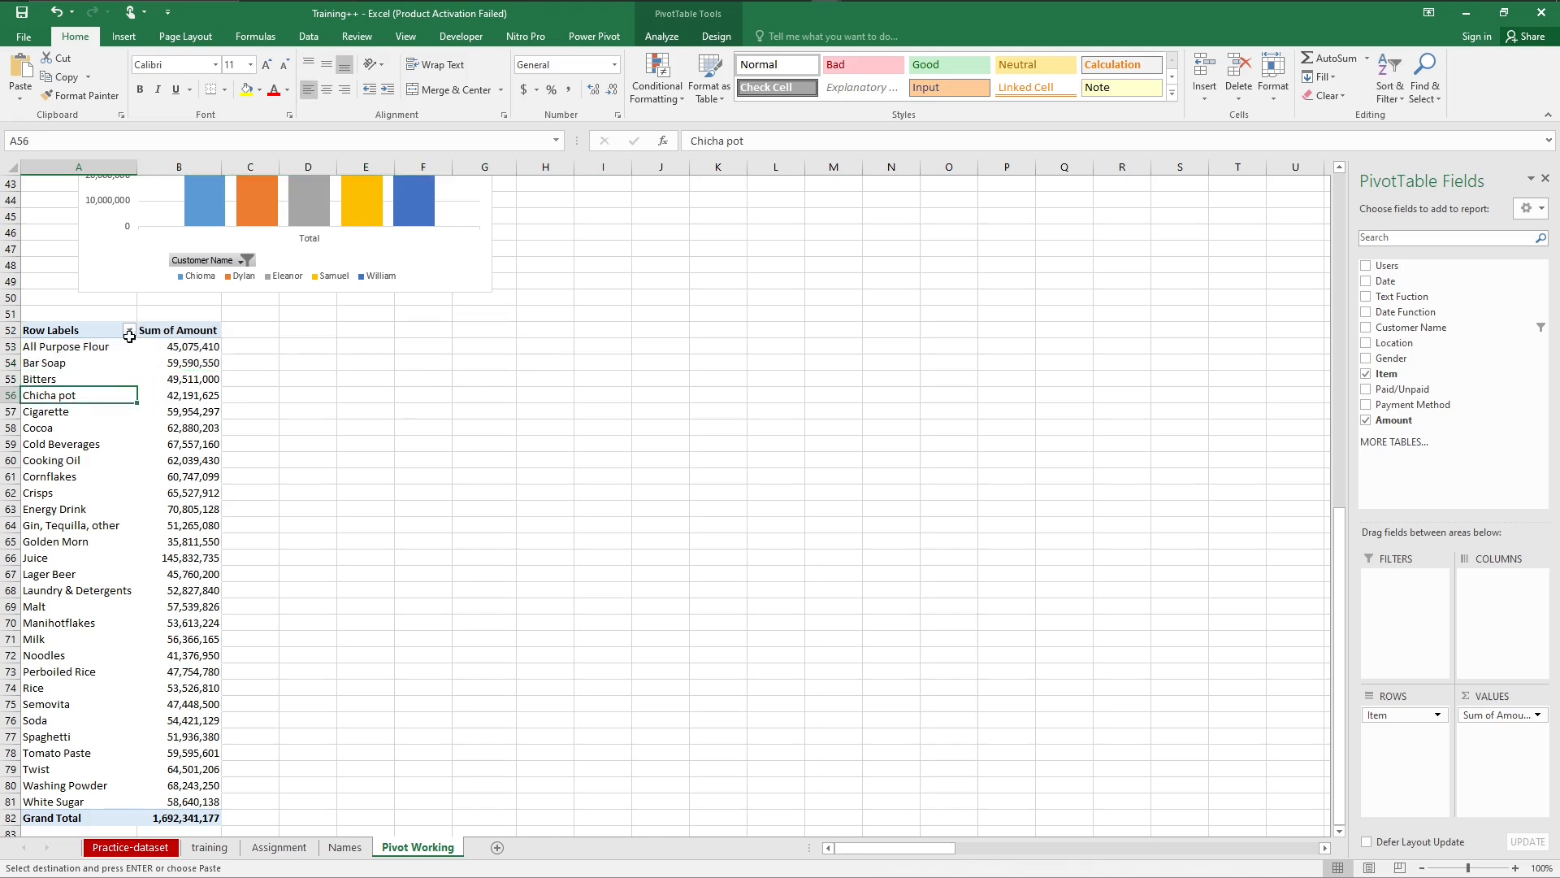
click(129, 330)
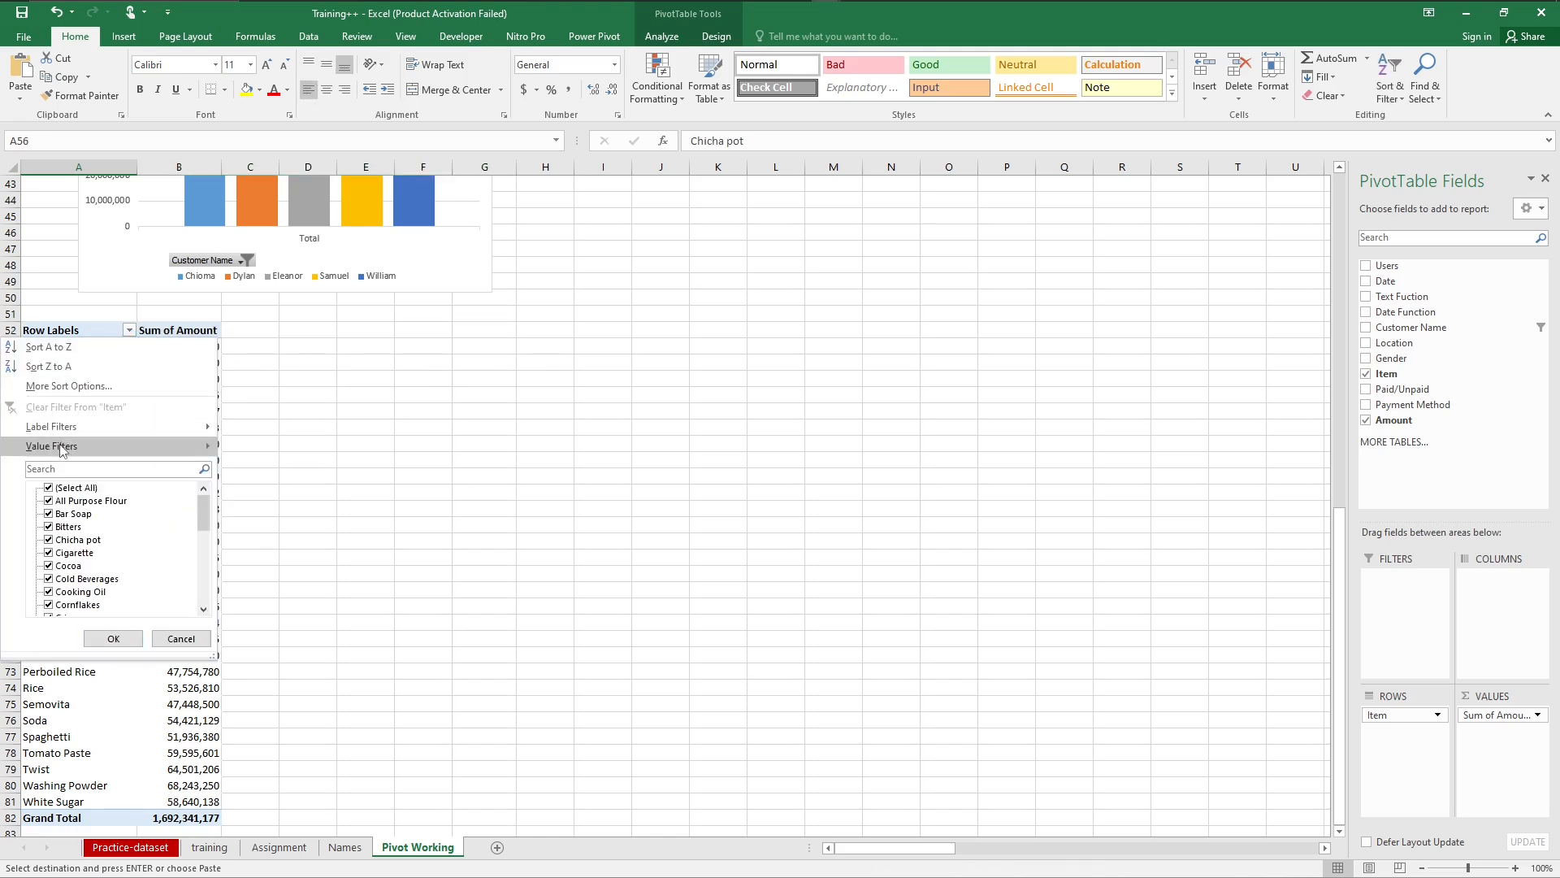
mouse_move(65, 446)
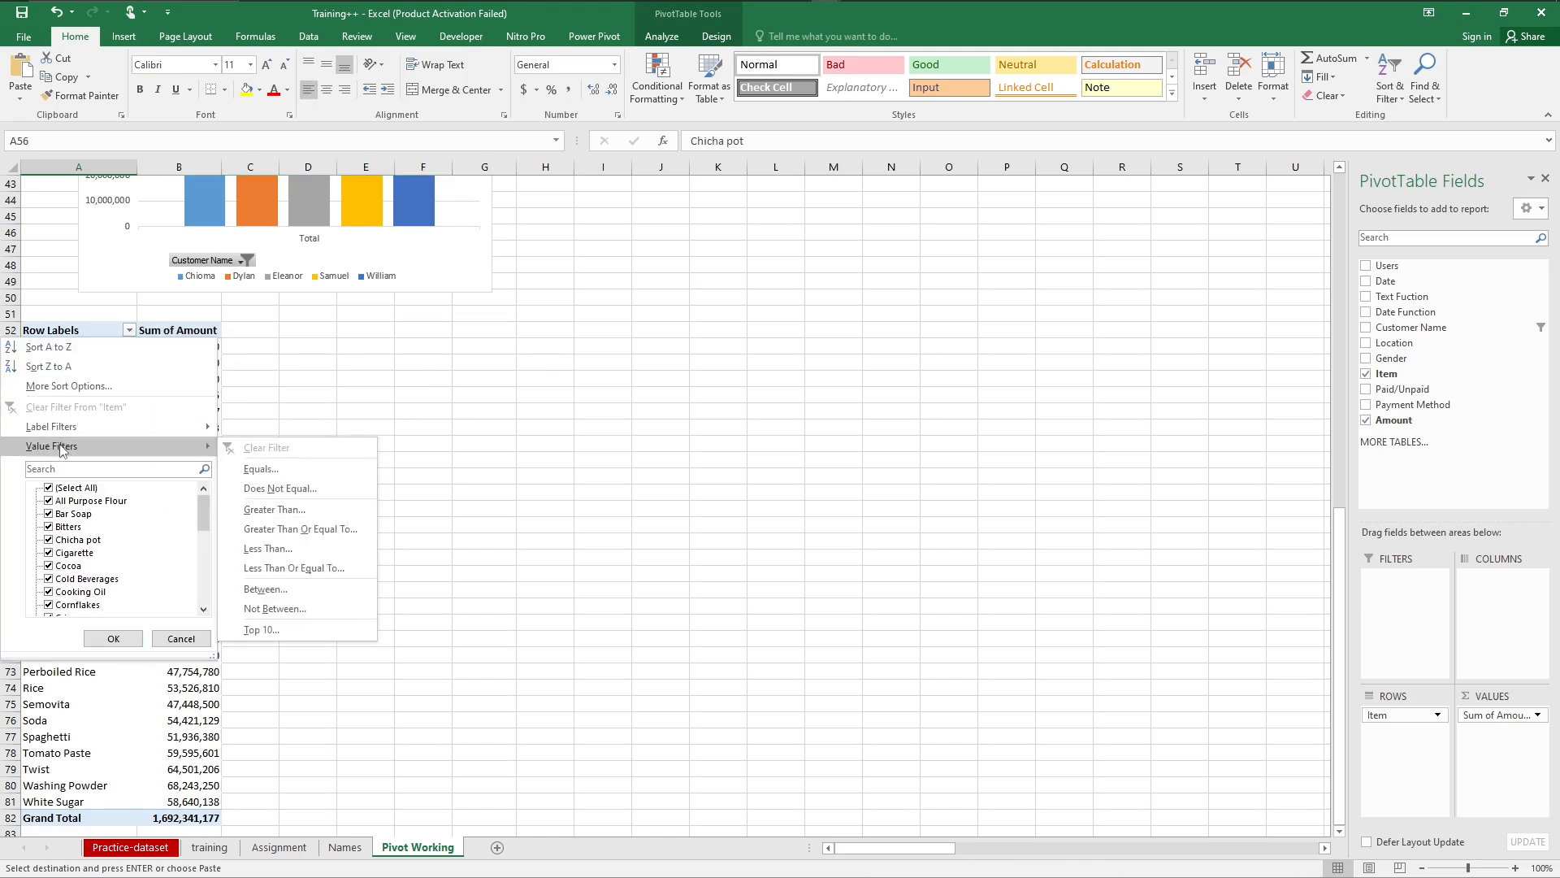
click(259, 631)
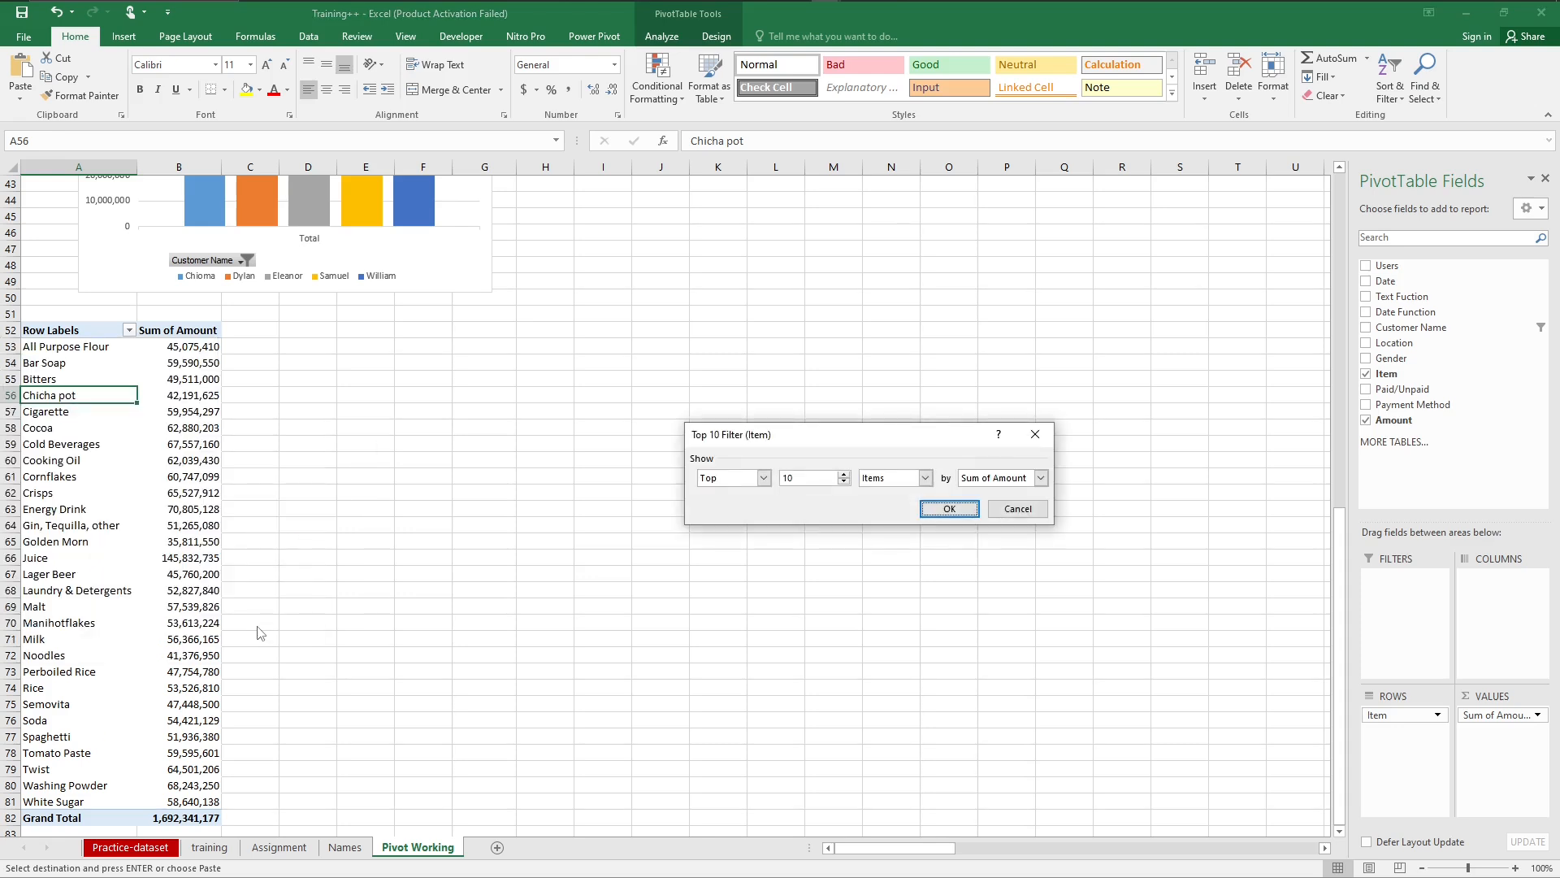
click(813, 478)
click(948, 509)
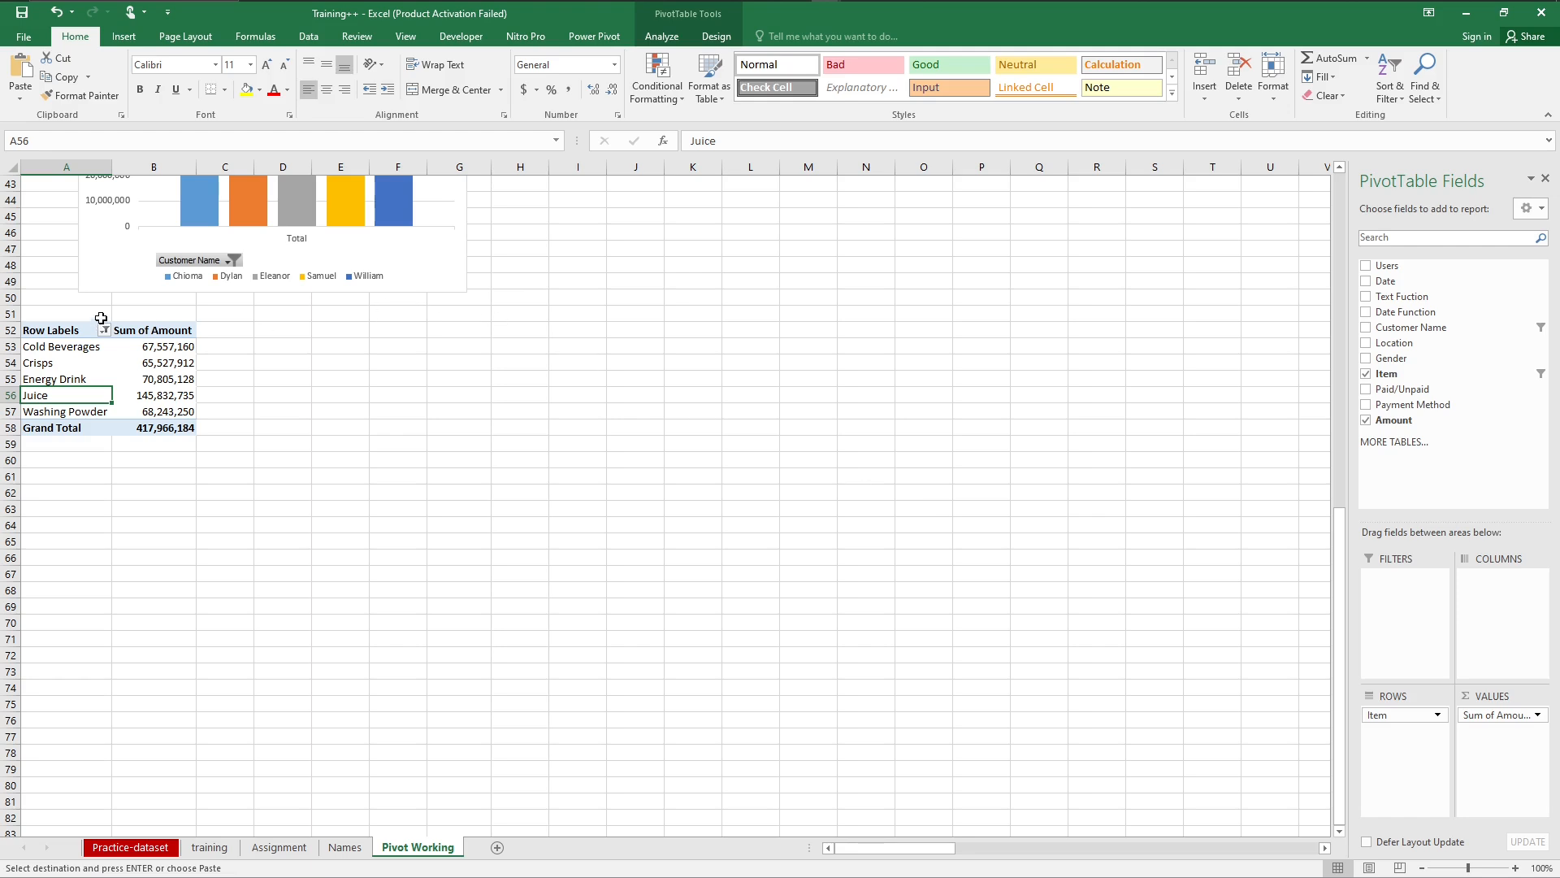
Step: Insert a 2-D Pie PivotChart for the filtered items, comparing it with Bar and 3-D Pie, and place it beside the PivotTable at row 52
click(123, 35)
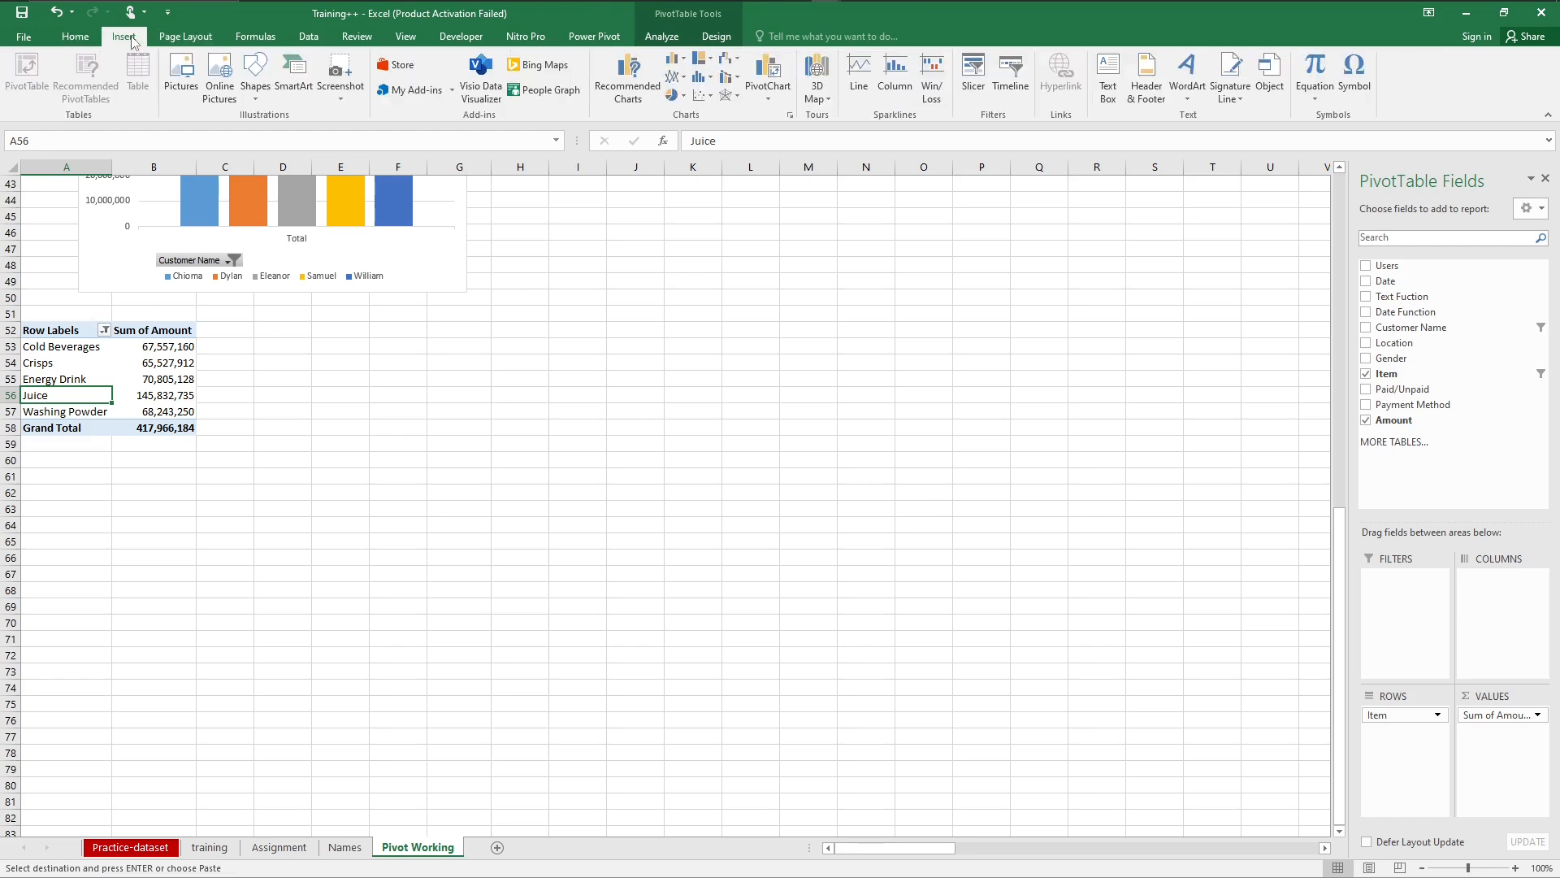
click(628, 75)
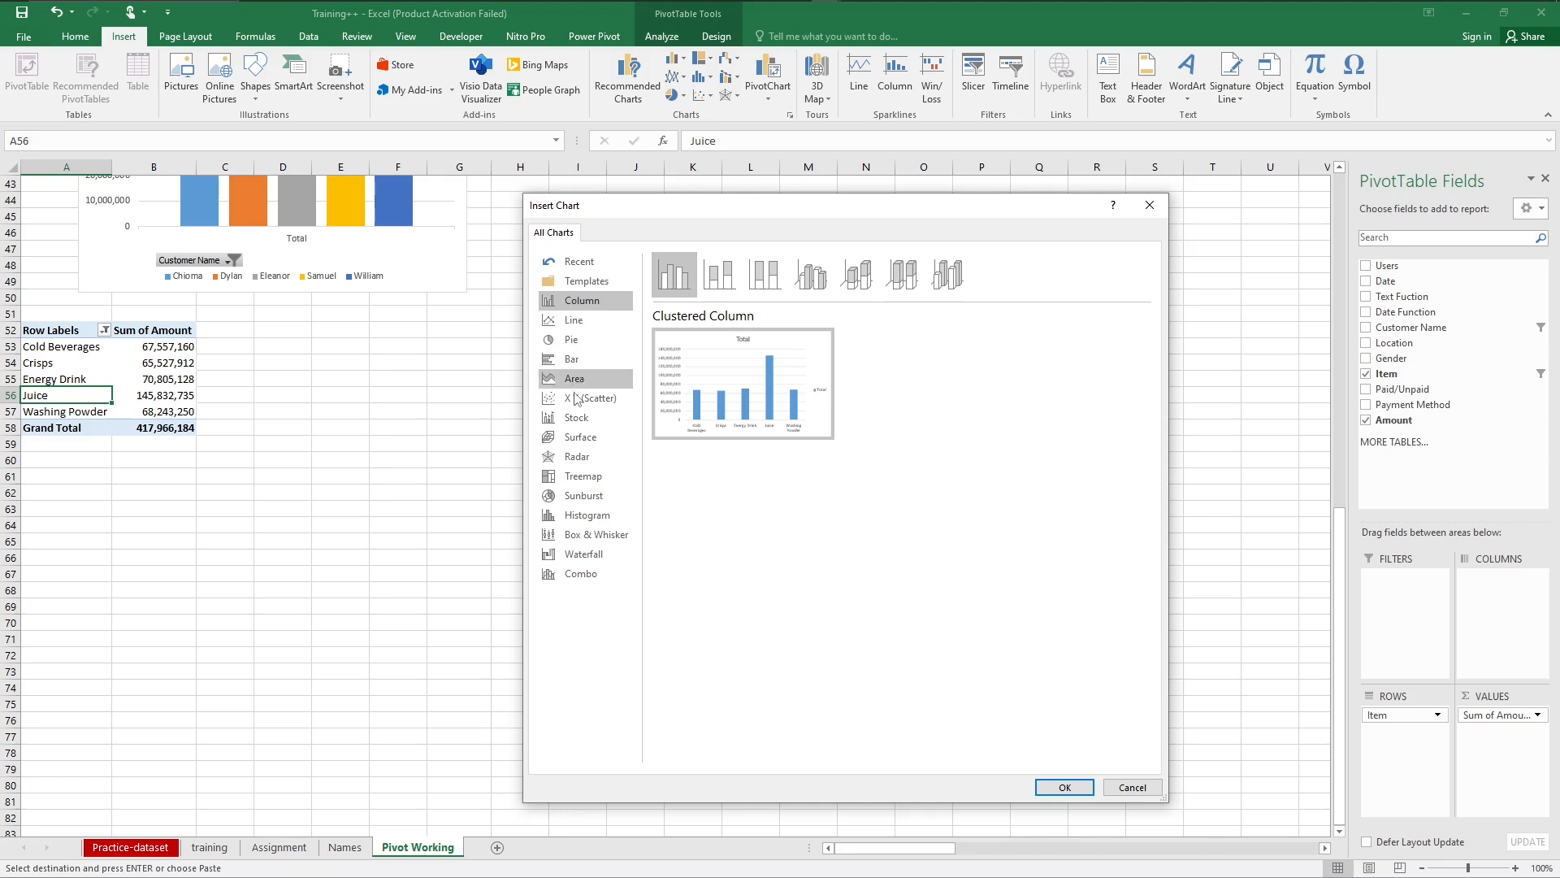
click(572, 362)
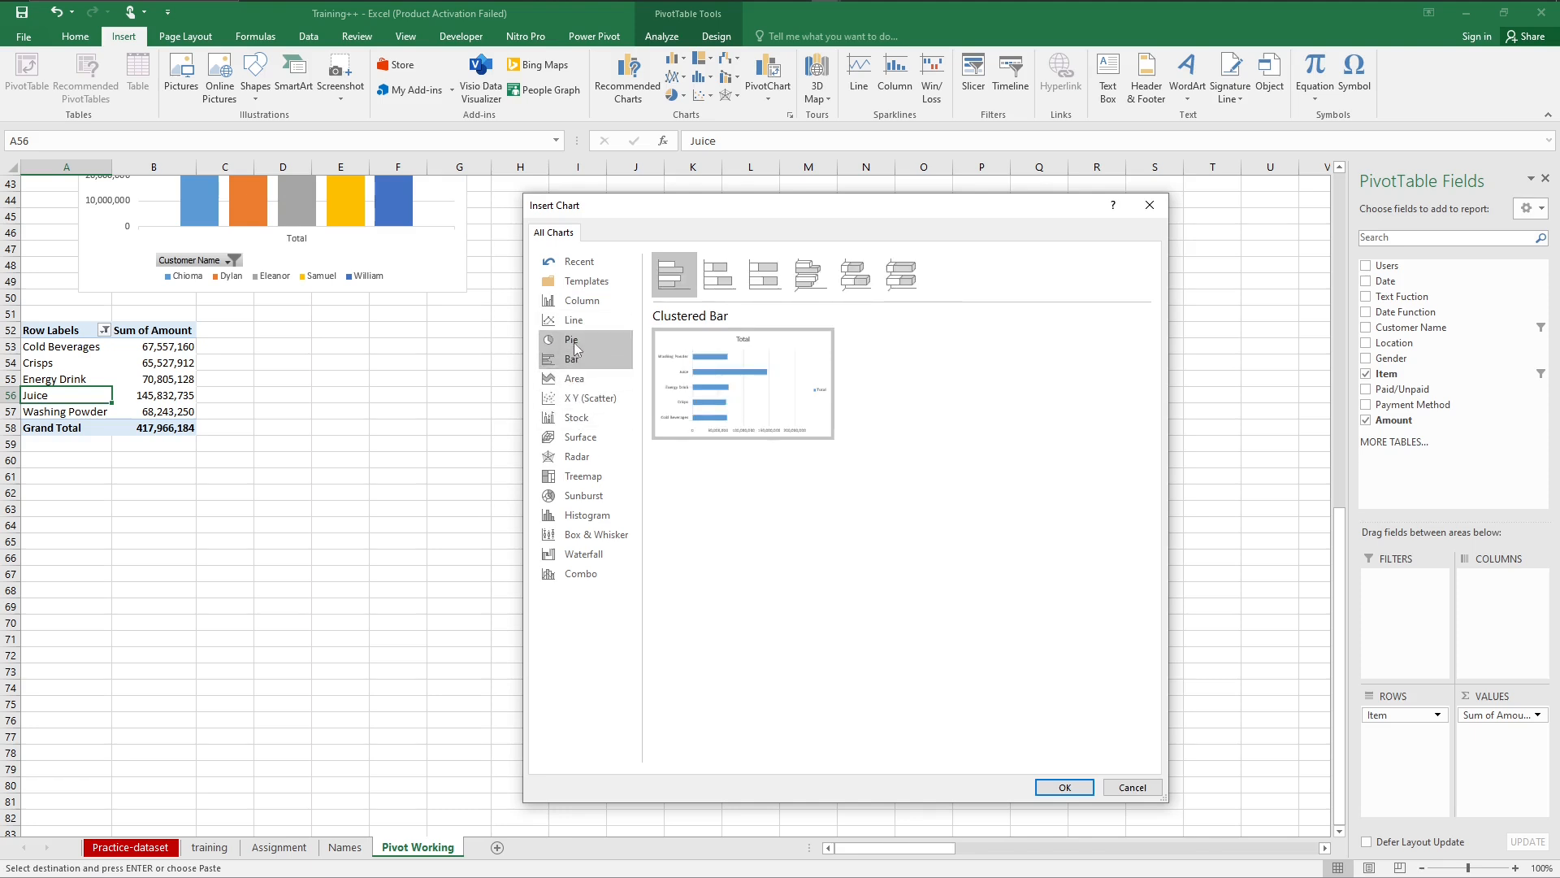
click(571, 340)
mouse_move(726, 384)
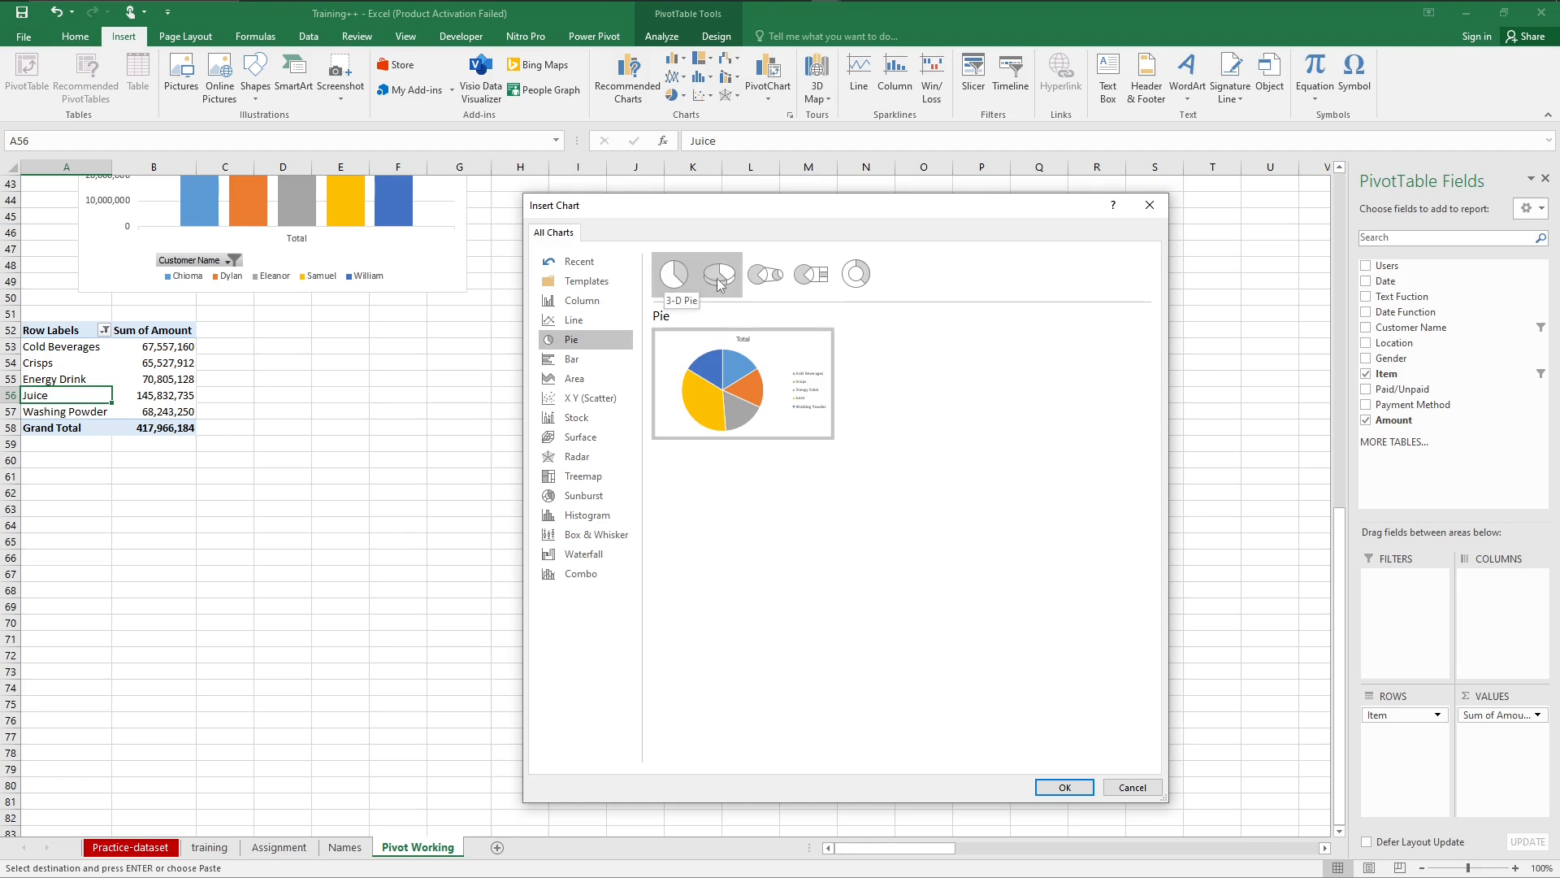
click(720, 279)
mouse_move(721, 379)
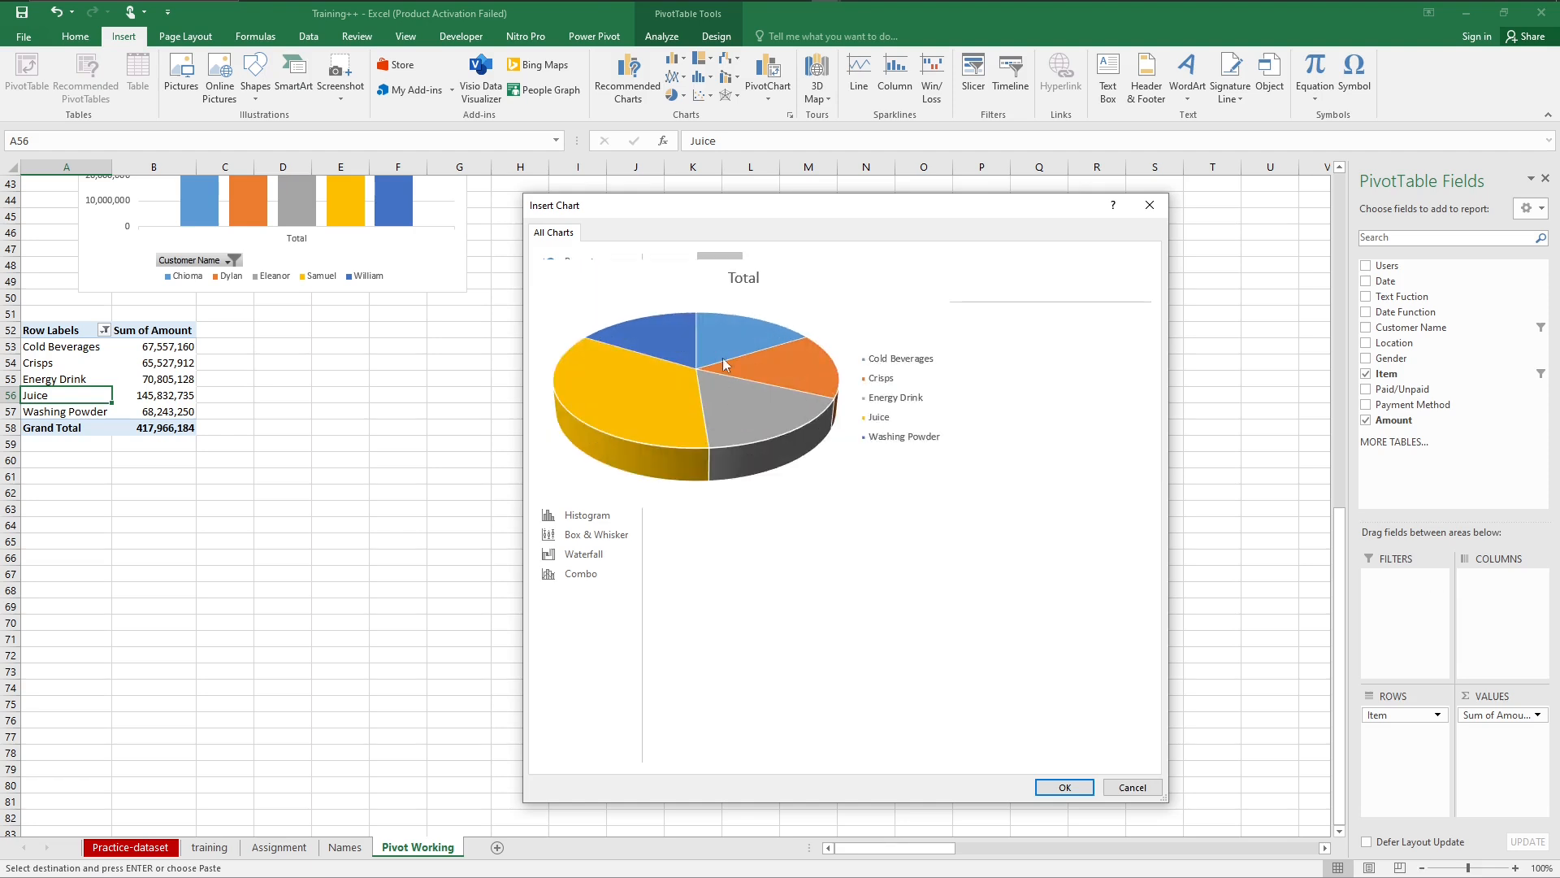
click(679, 280)
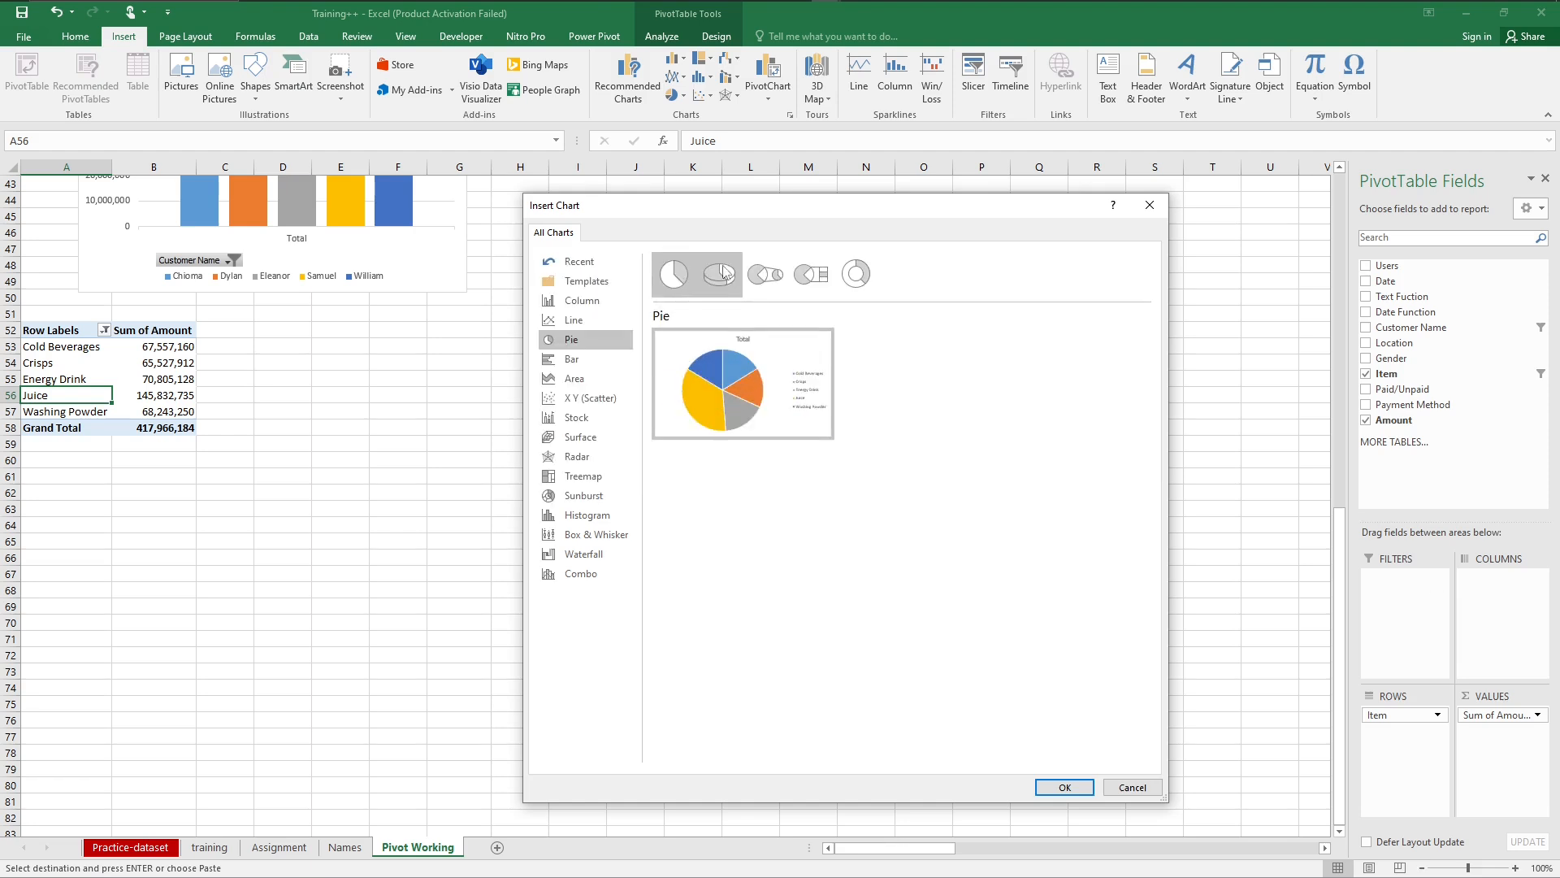
click(719, 277)
click(689, 276)
click(720, 278)
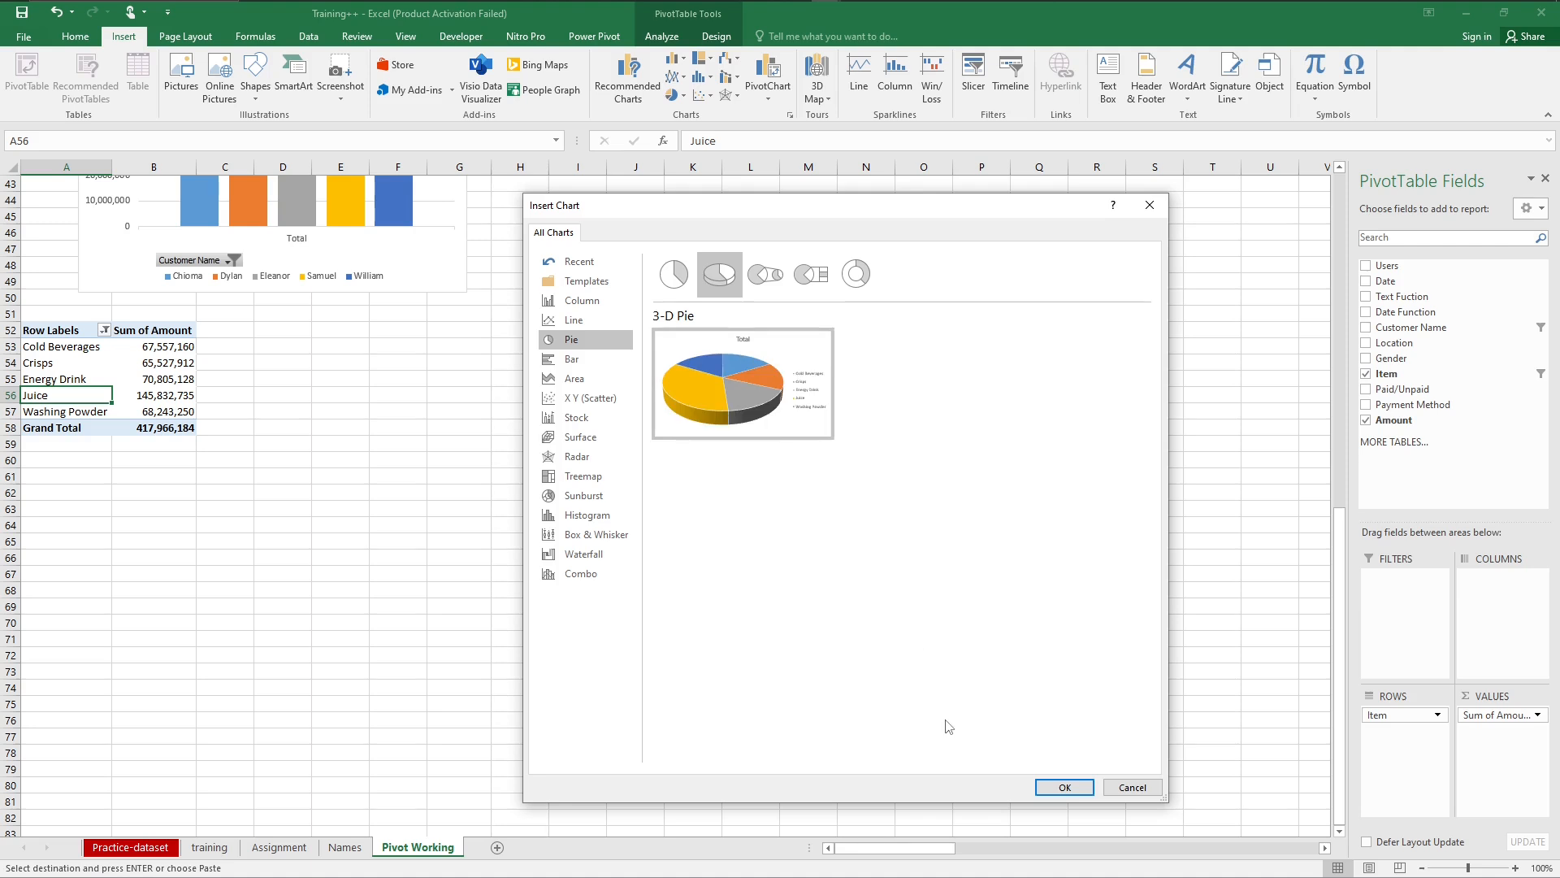
click(687, 287)
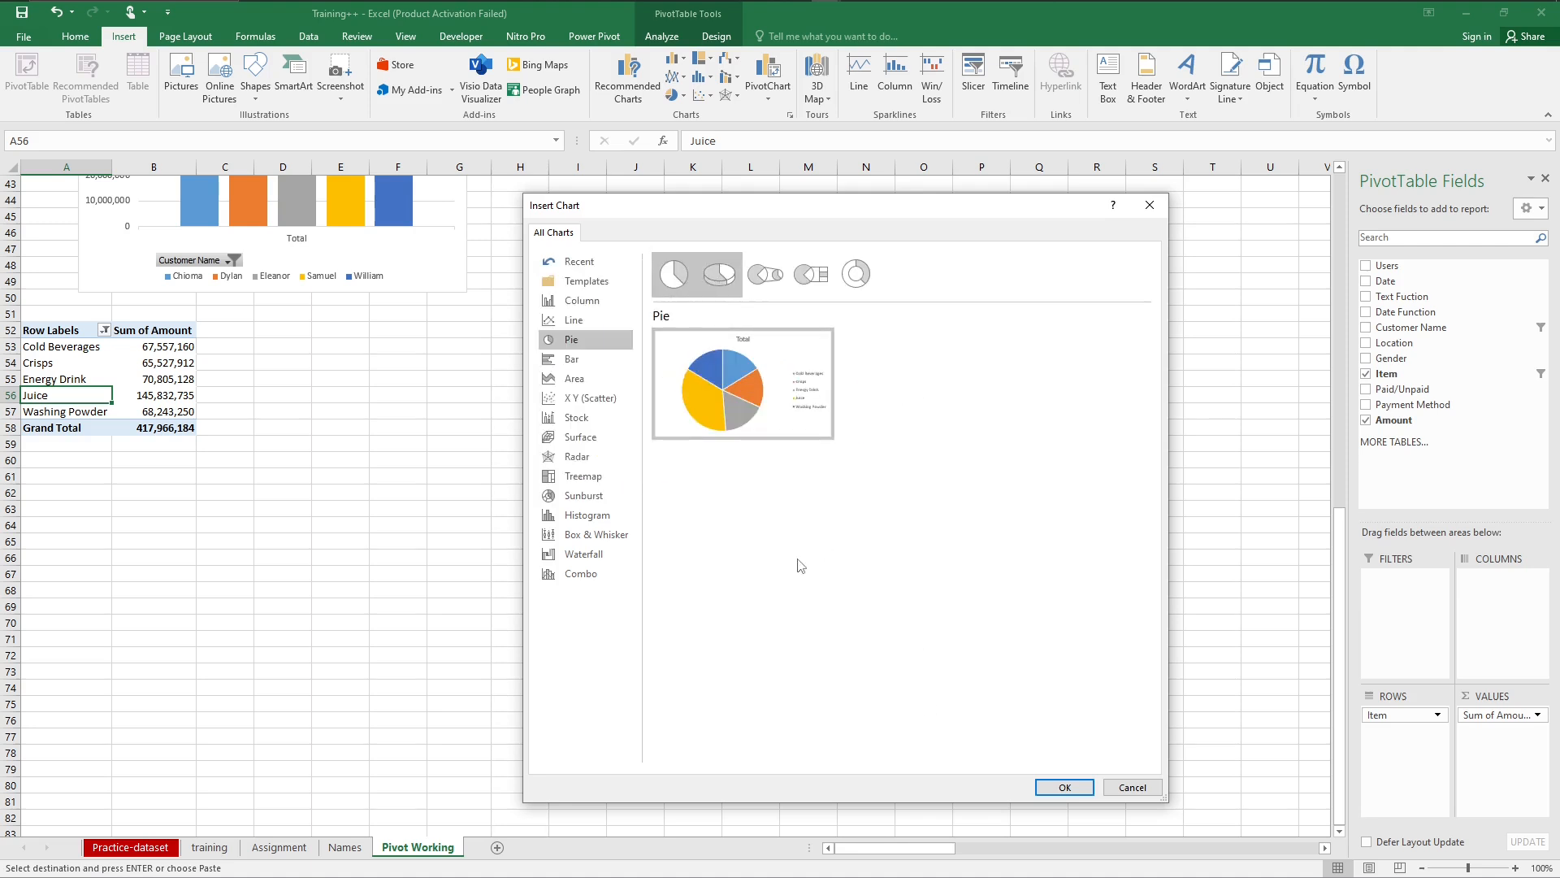
click(1060, 793)
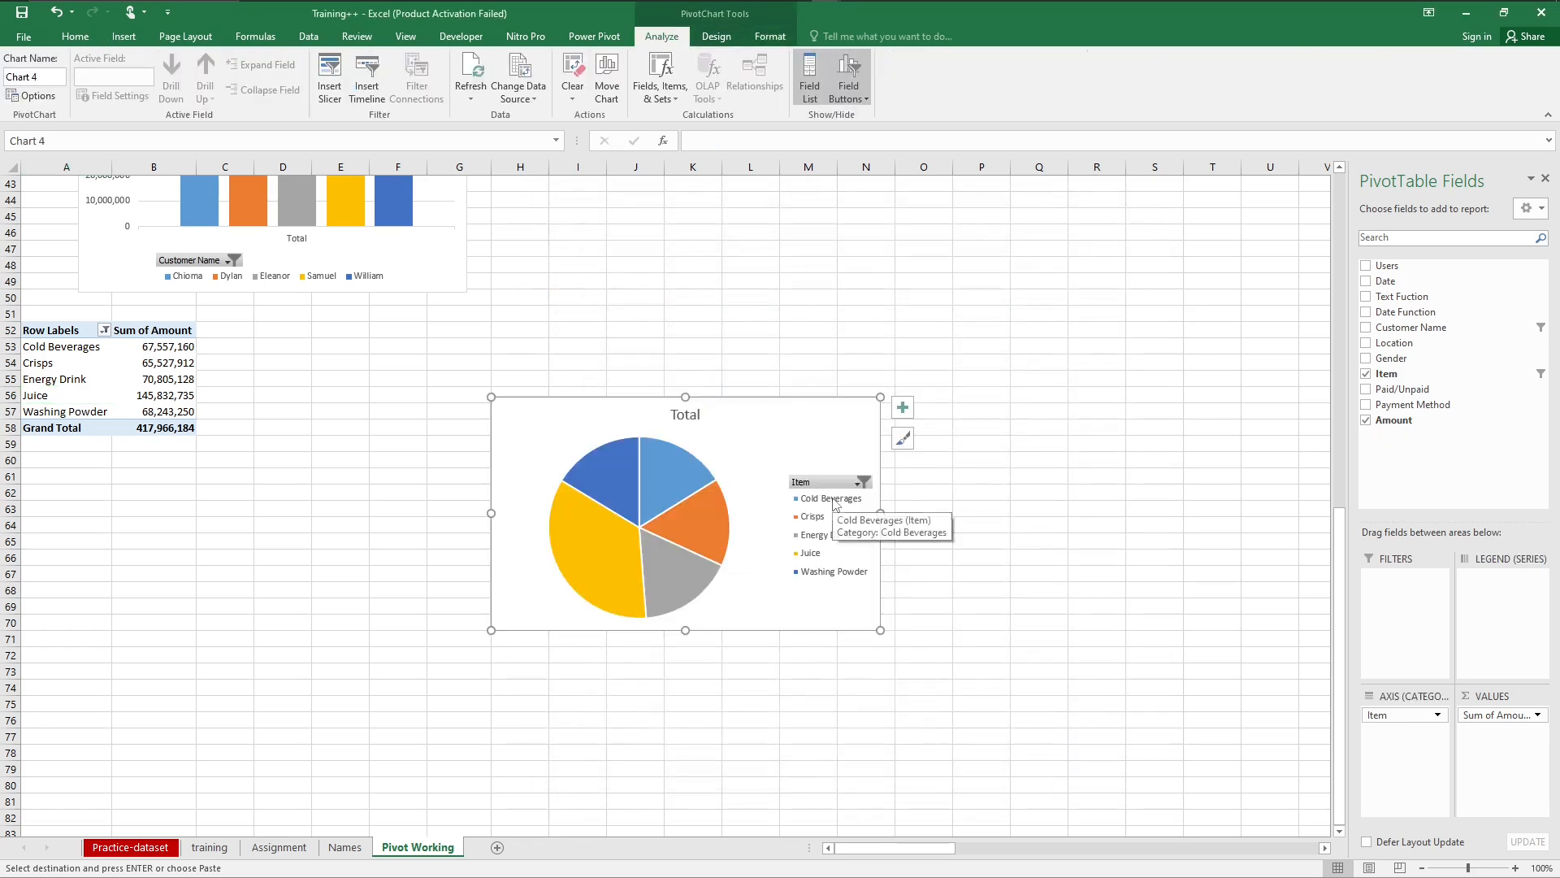
drag(825, 417, 553, 350)
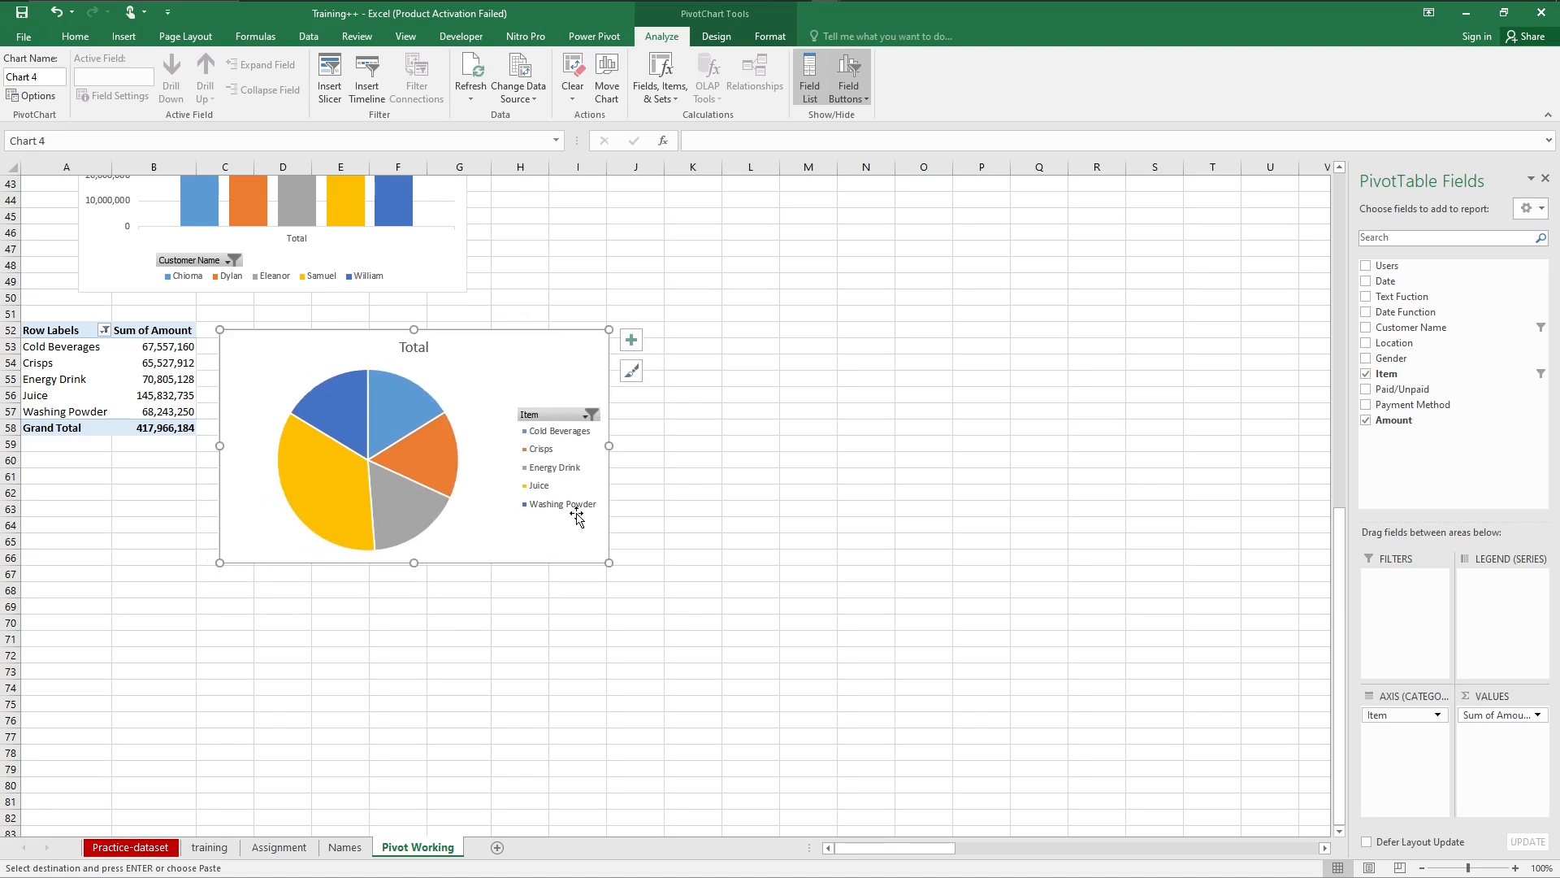
click(416, 348)
key(Delete)
key(Delete)
key(ctrl+z)
key(ctrl+z)
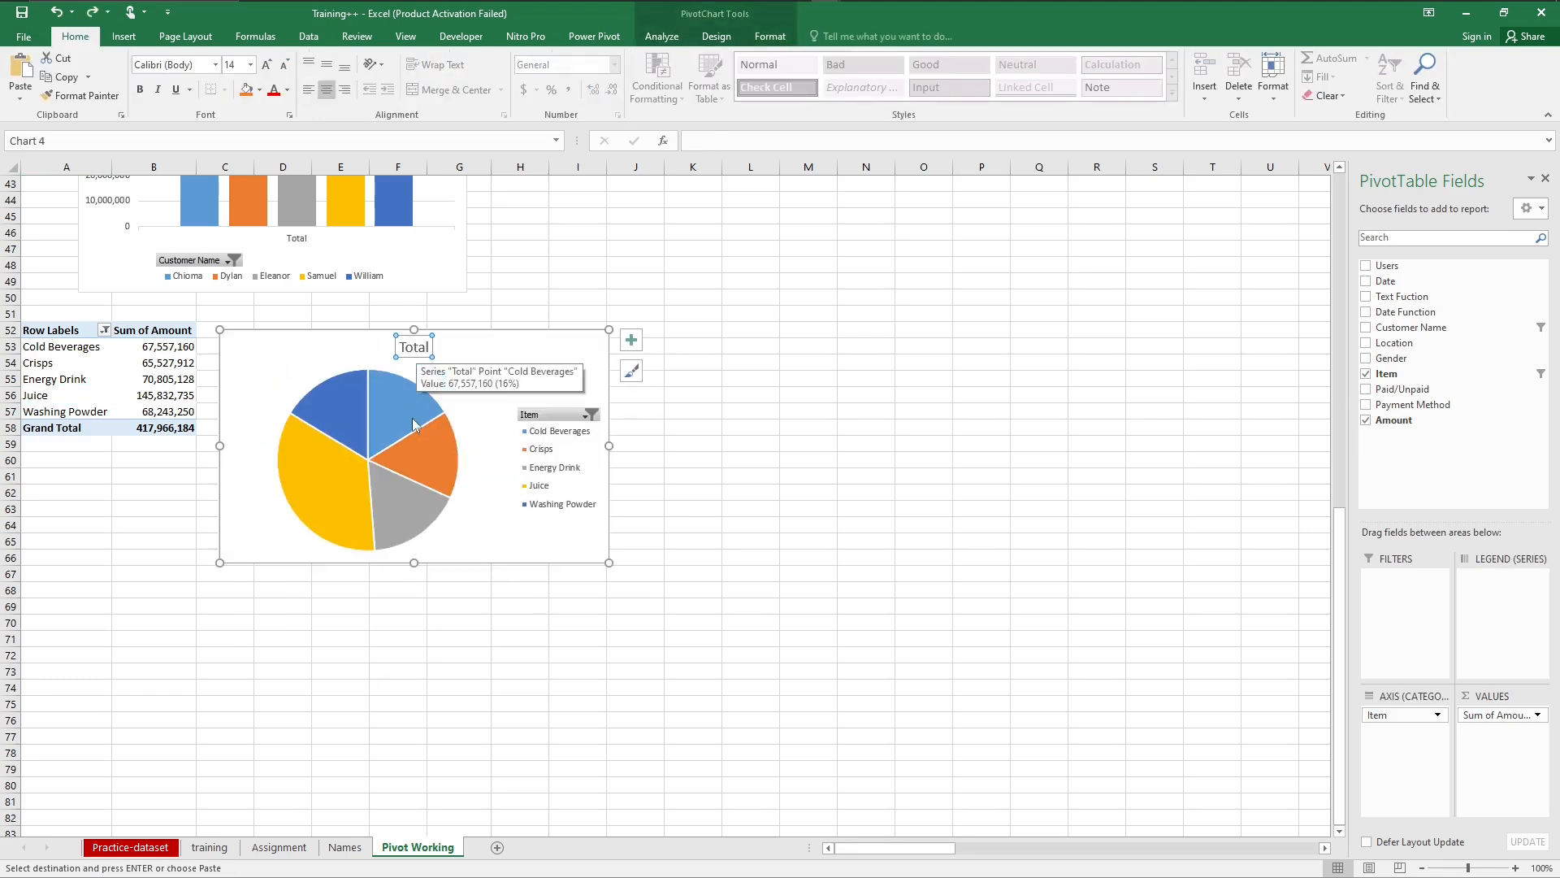
Step: Change the pie chart's title to "Top 5 Products" and make it bold
double_click(423, 348)
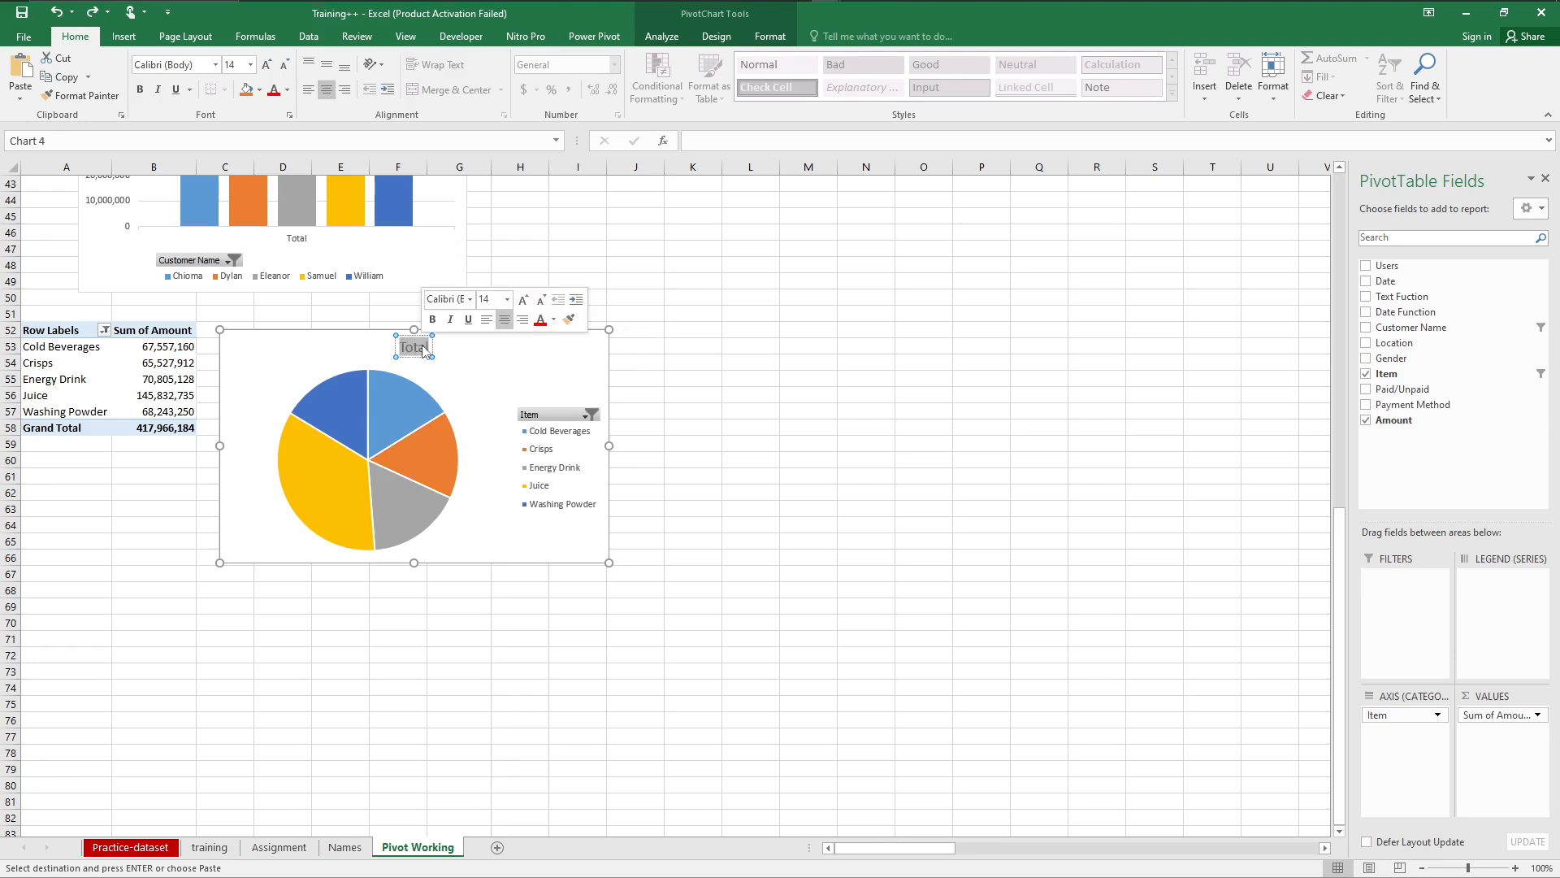
text(Top)
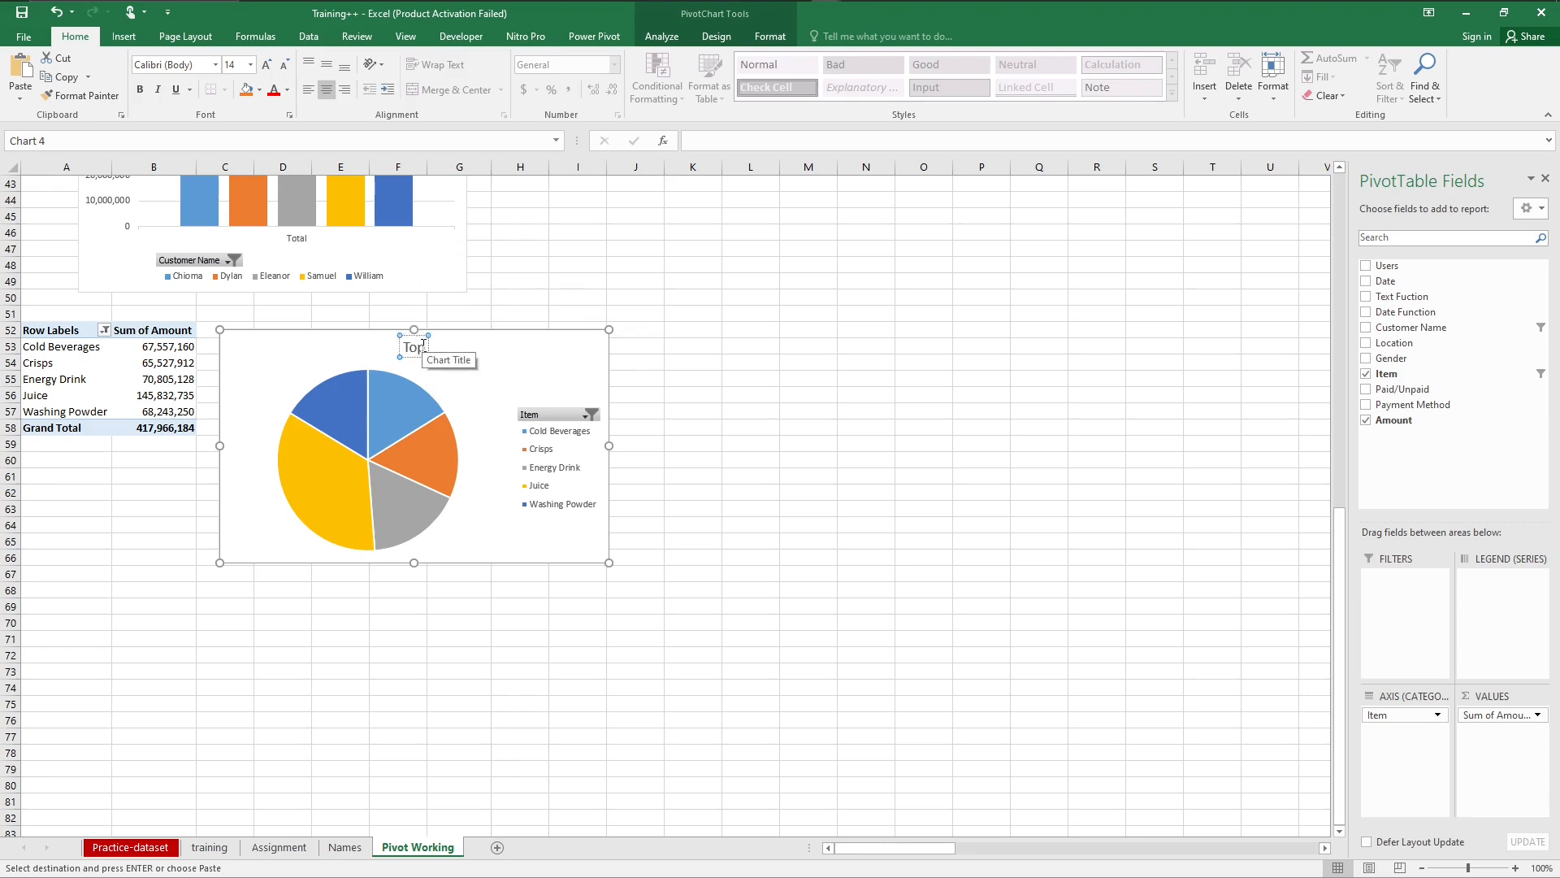
text( 5)
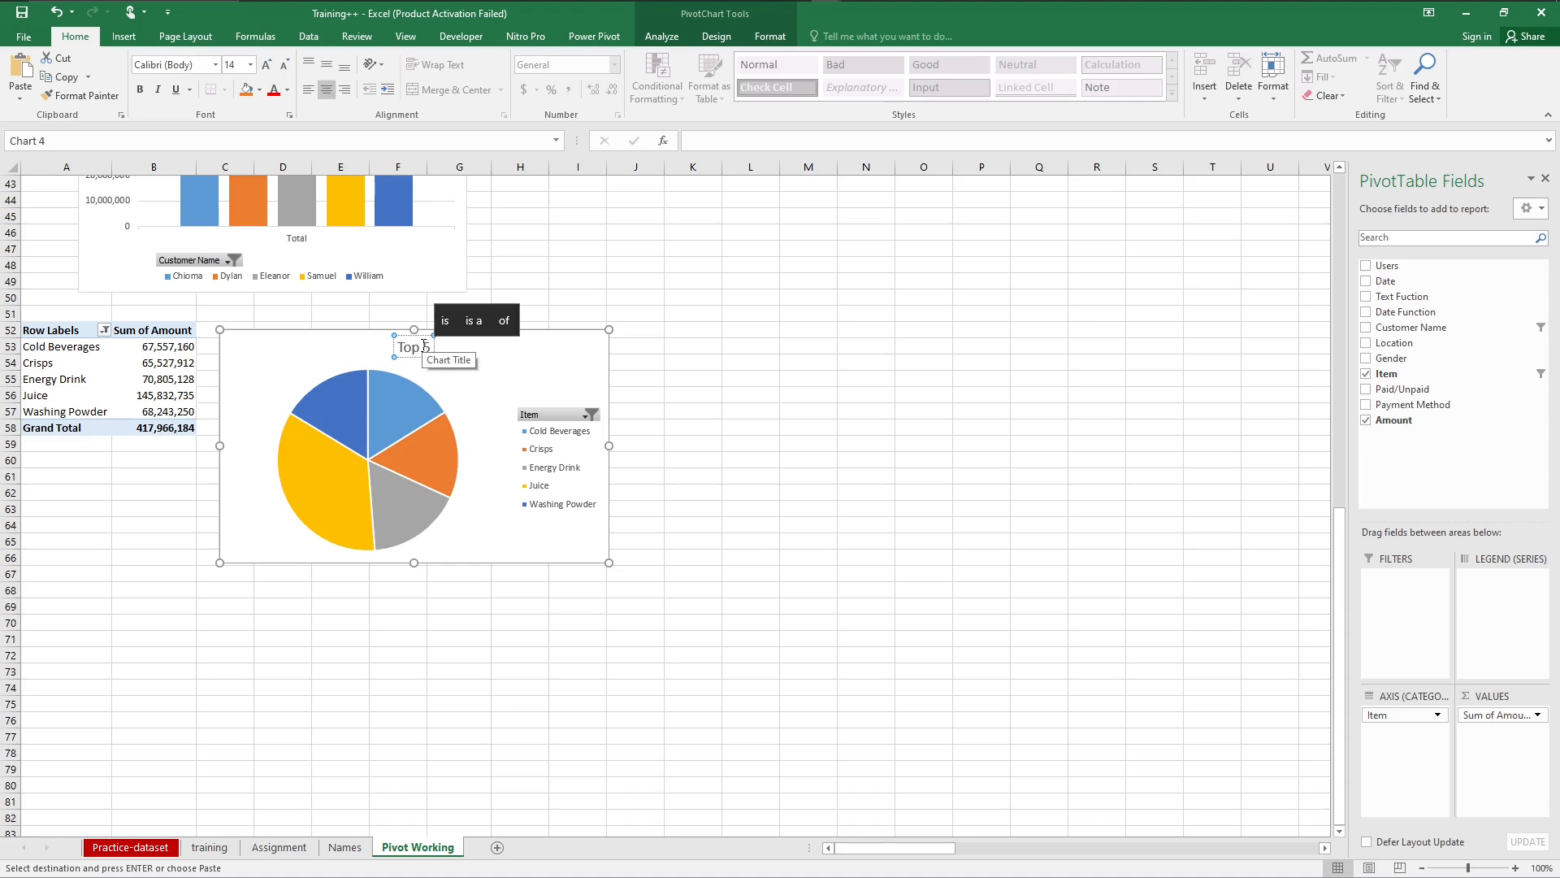
text( Pro)
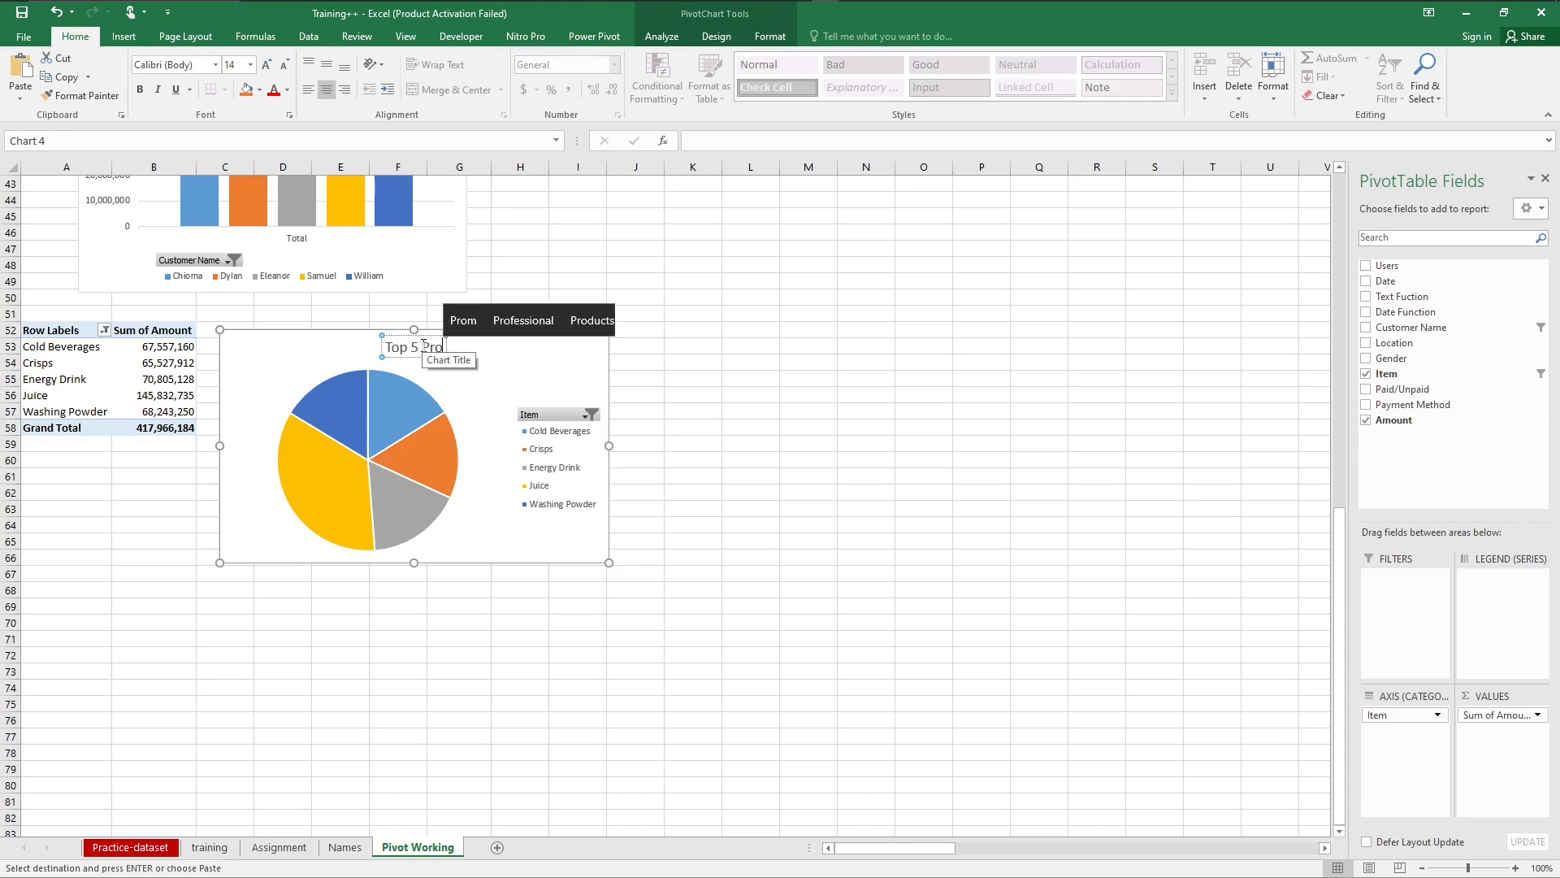
text(ducts)
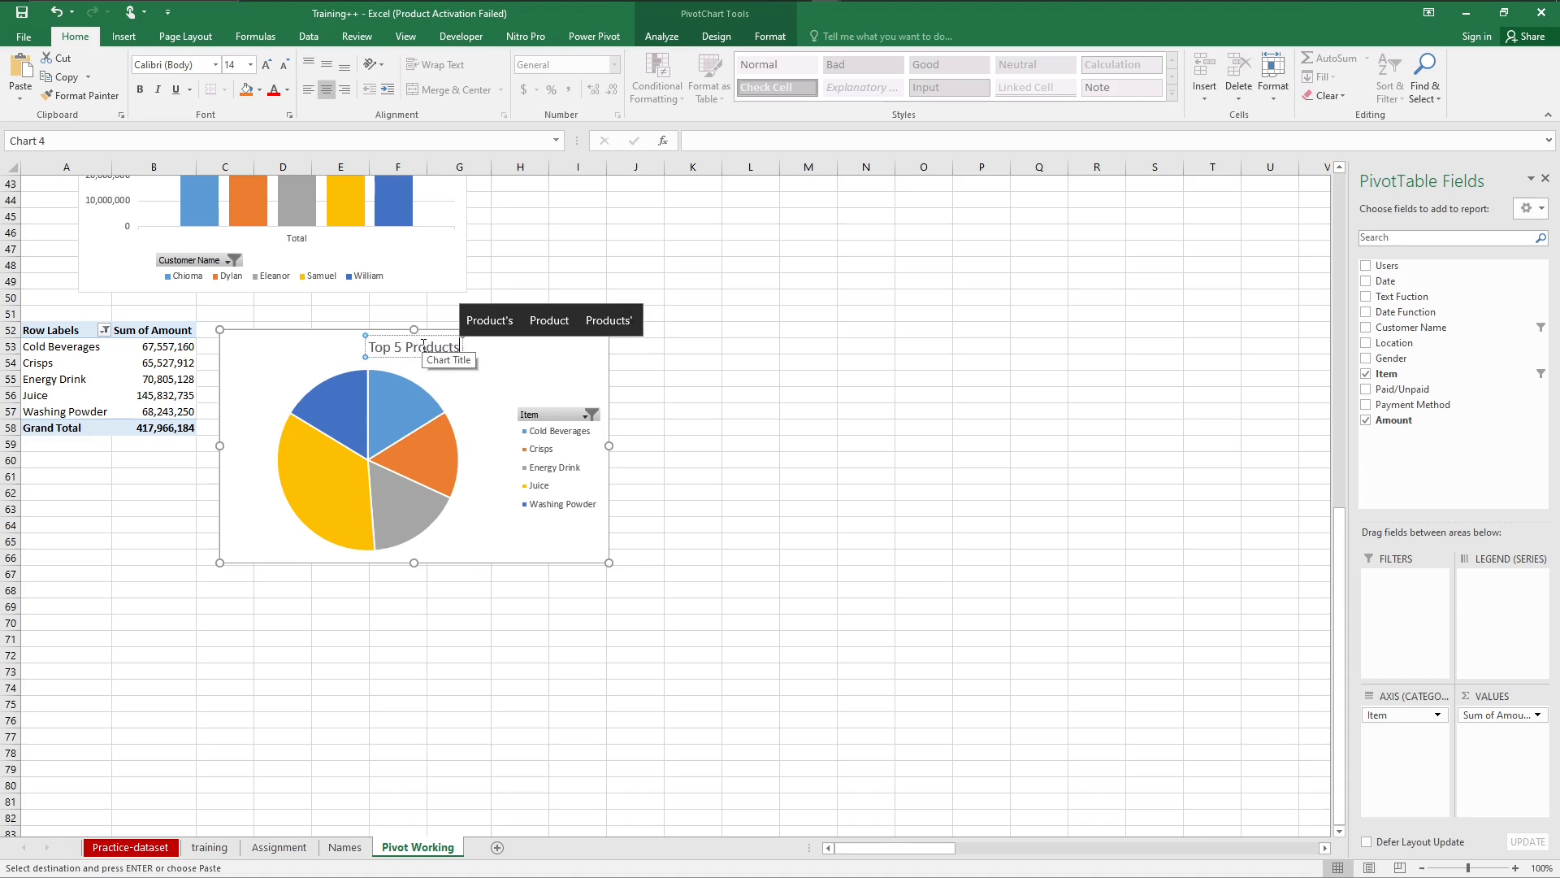
key(ctrl+a)
key(ctrl+b)
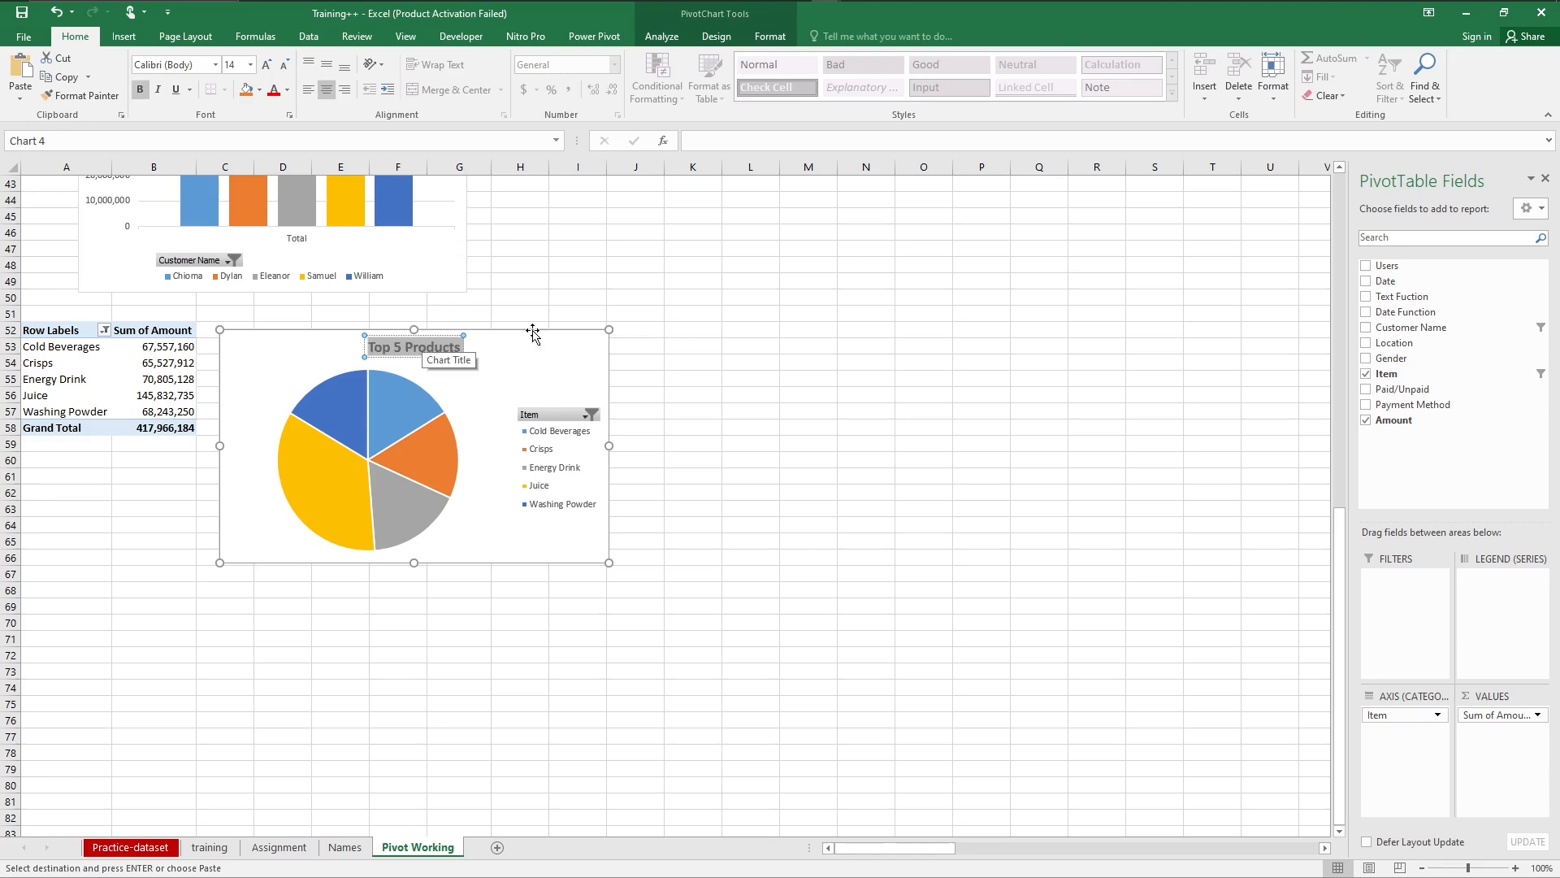
click(579, 354)
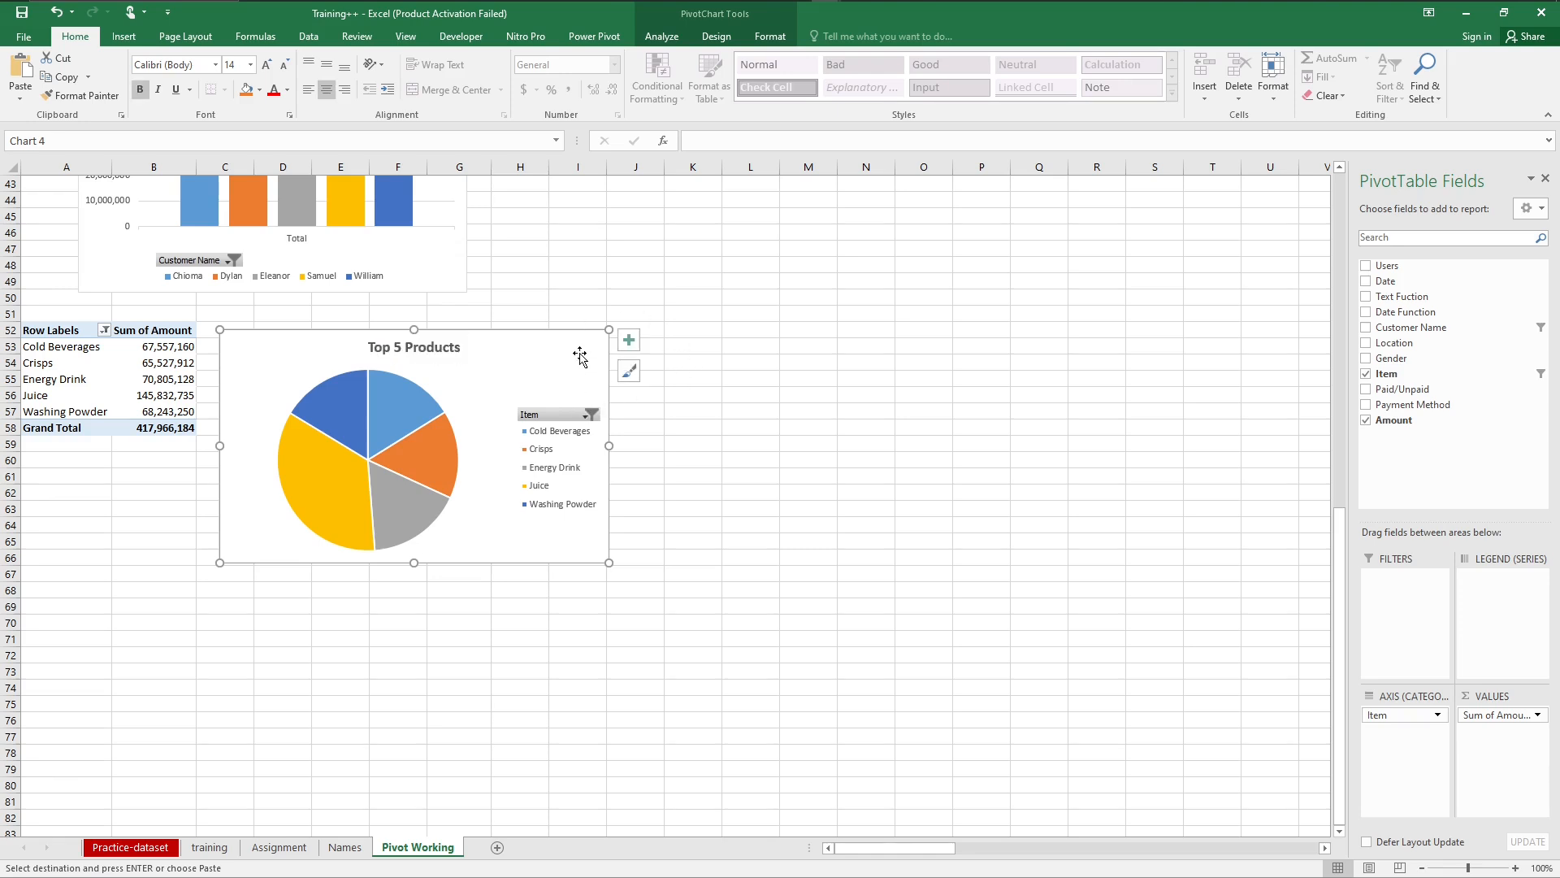
Step: Try the pie chart's legend in the Left and Right positions and set it to Top Right
click(632, 346)
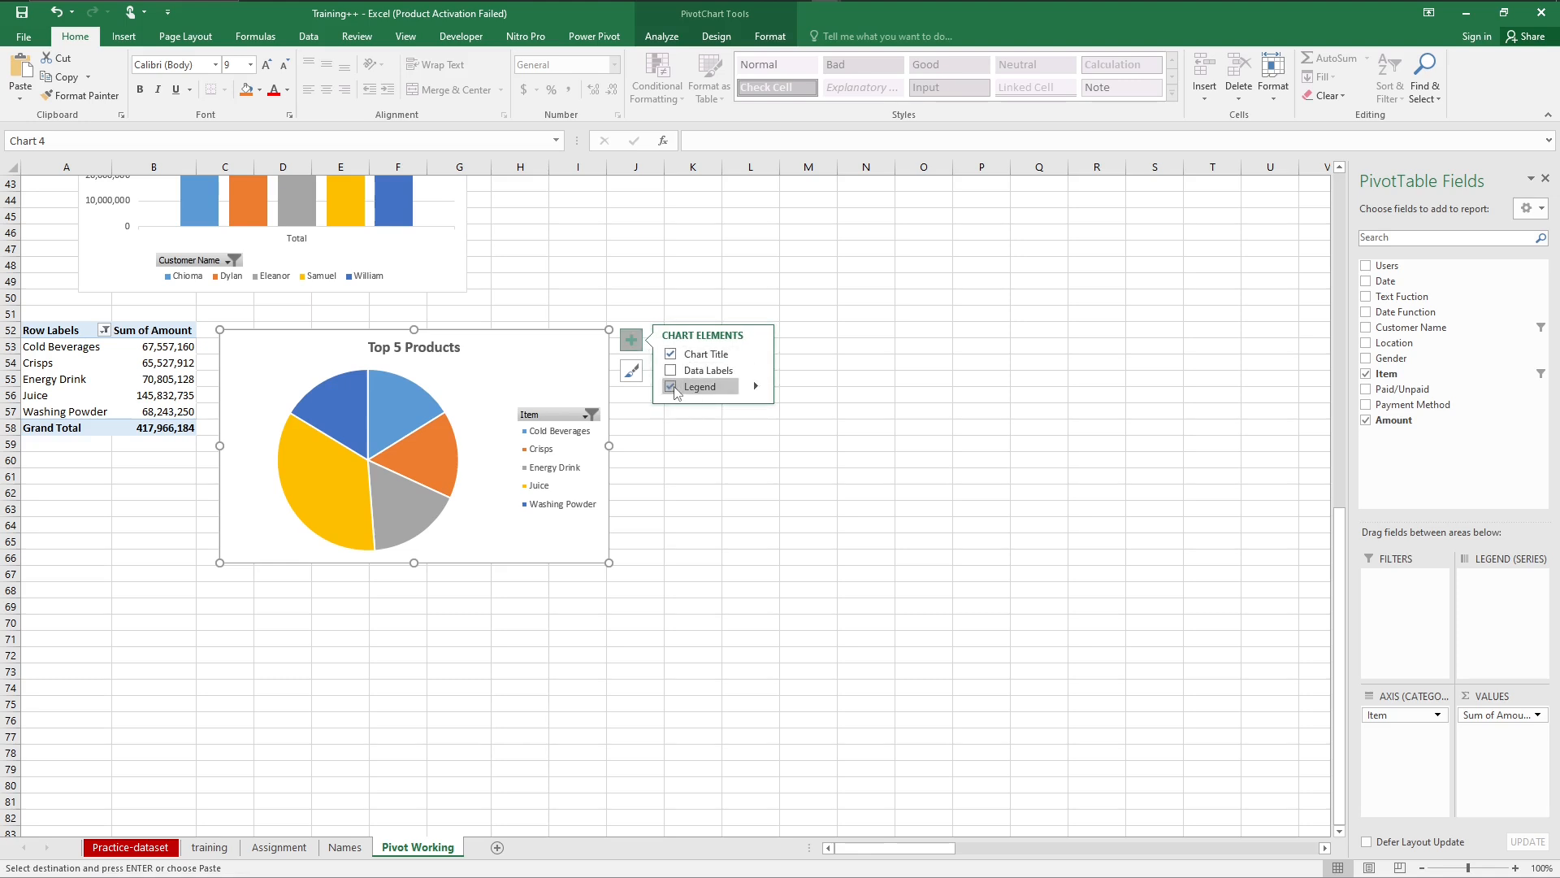
click(756, 389)
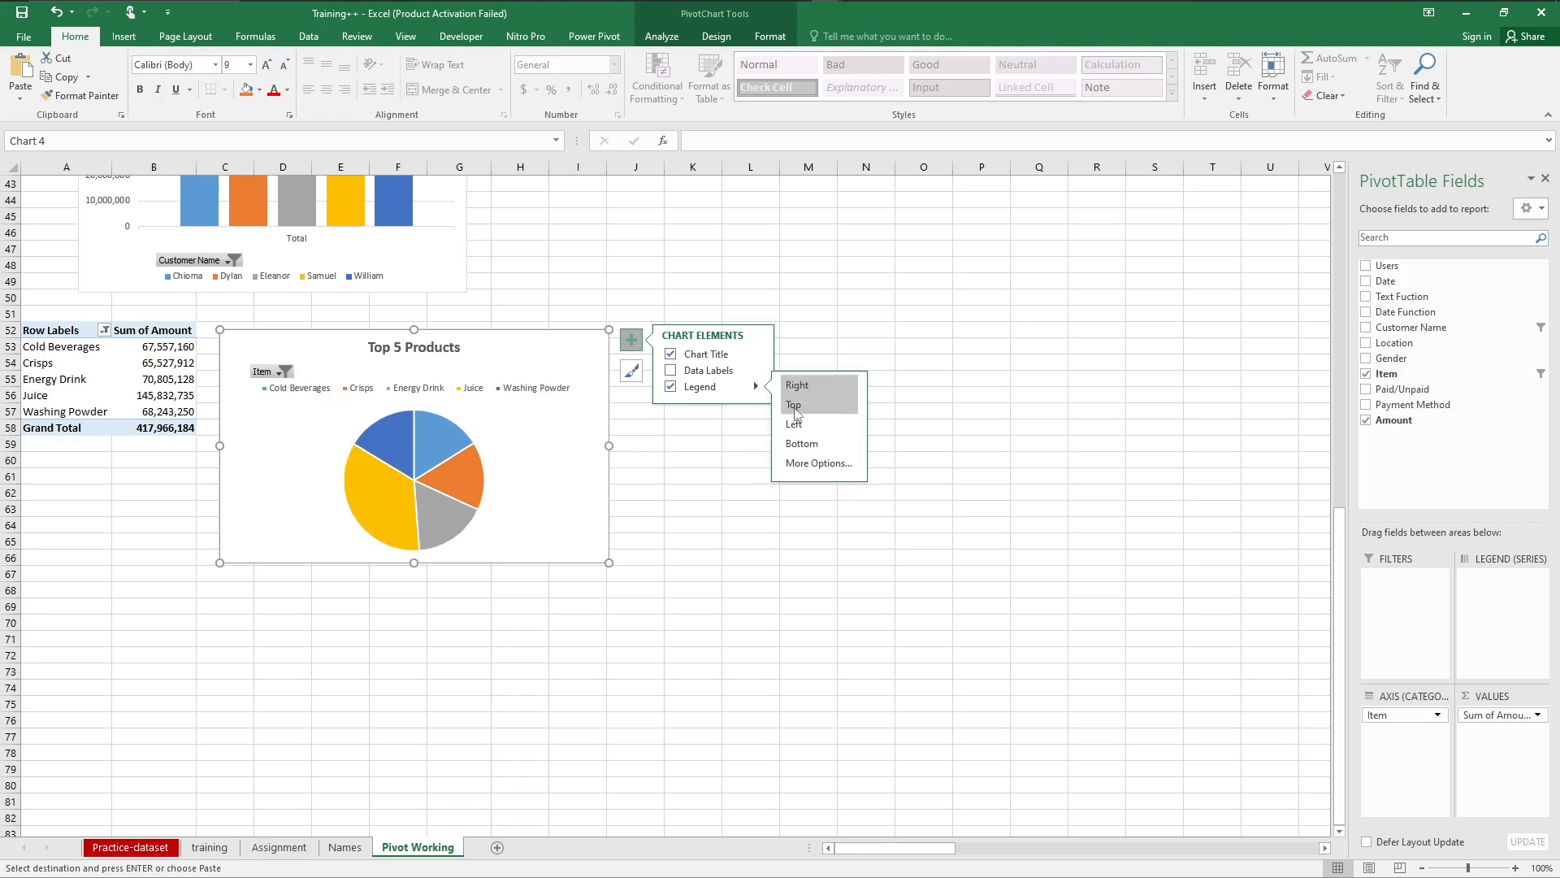
click(795, 463)
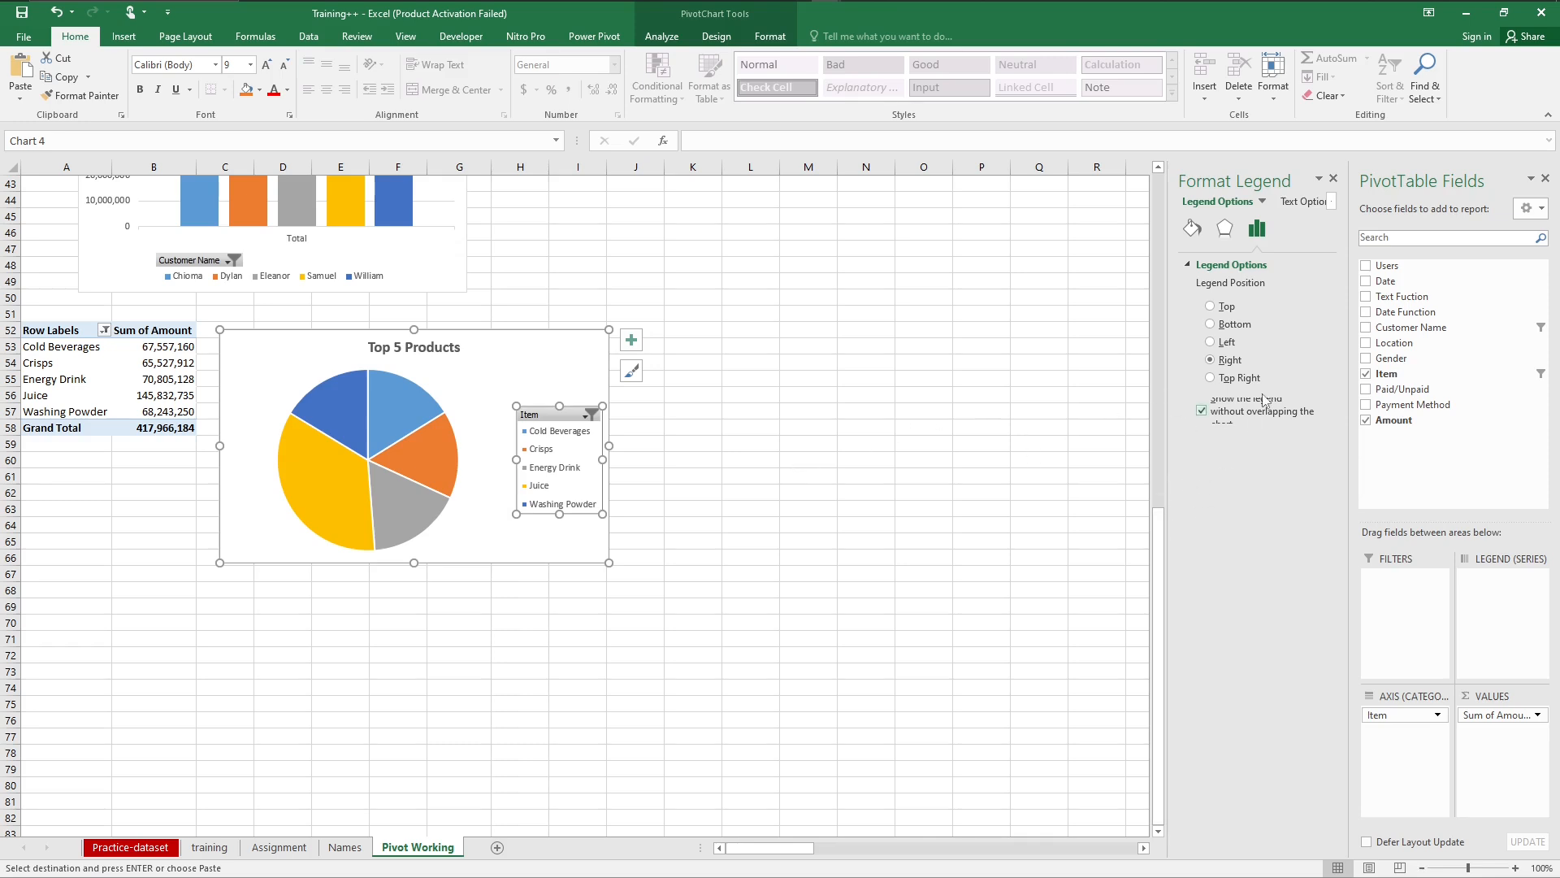
click(1211, 342)
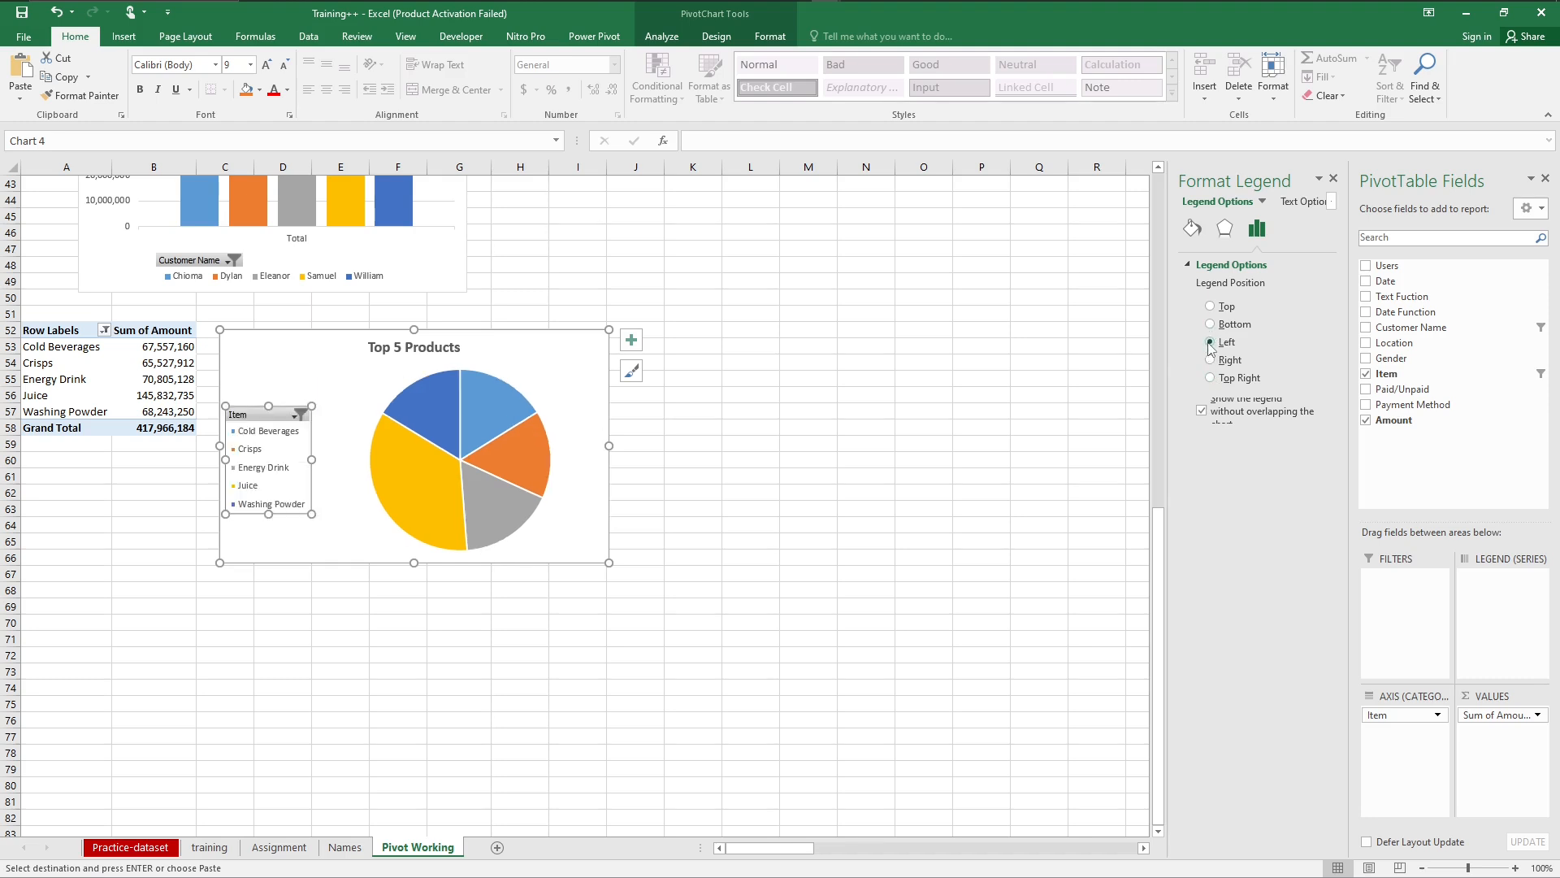
click(1210, 360)
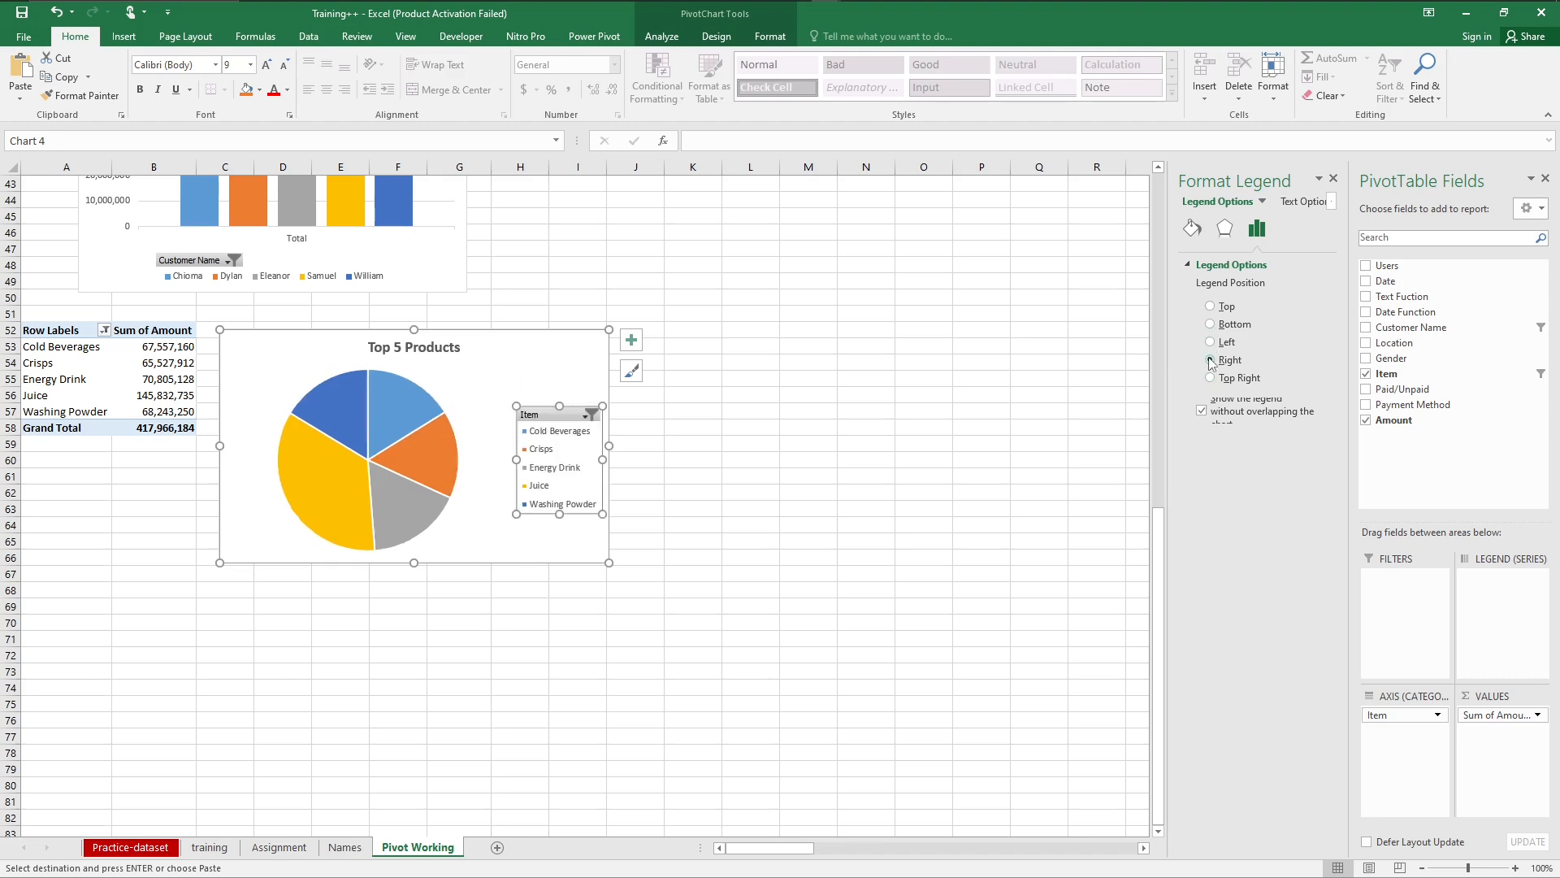
click(1211, 378)
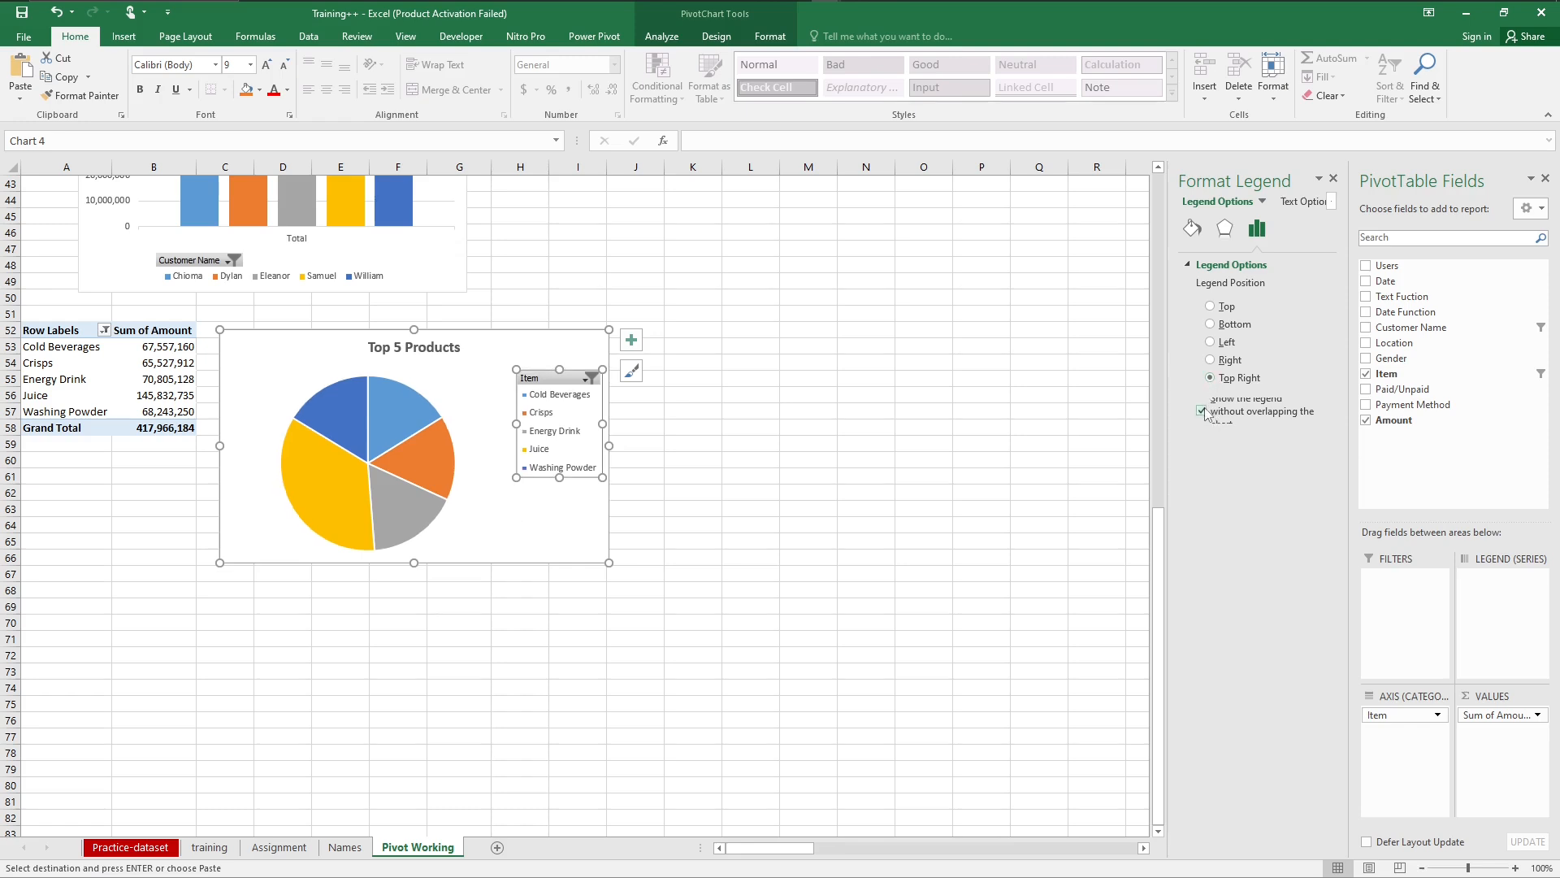
Step: Allow the pie chart's legend to overlap the chart and look at the legend's text formatting options
click(1203, 411)
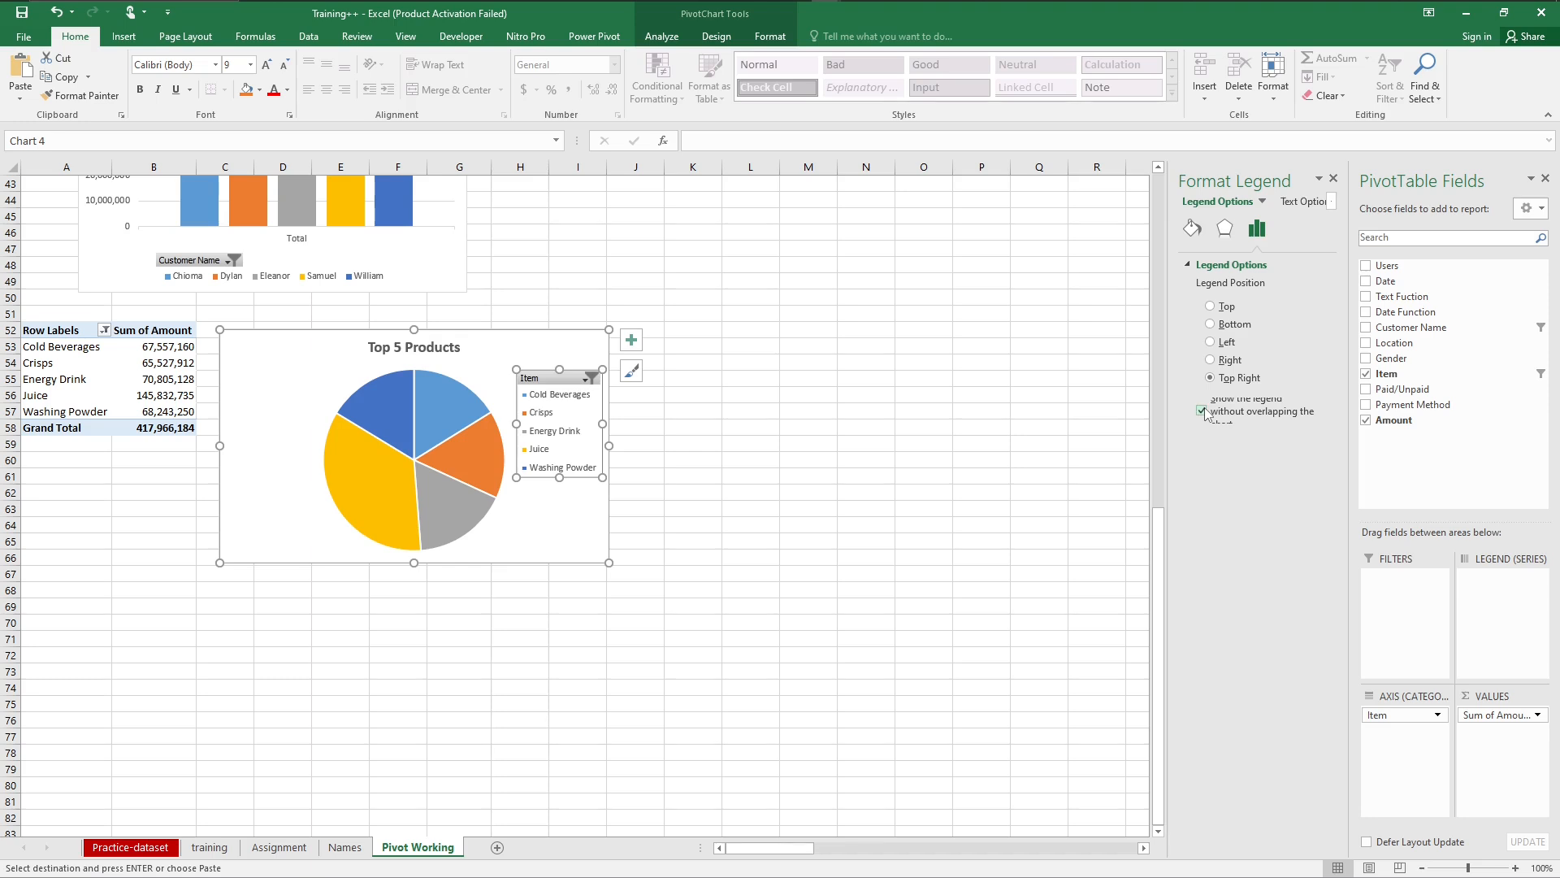
click(1202, 412)
click(1188, 264)
click(1188, 265)
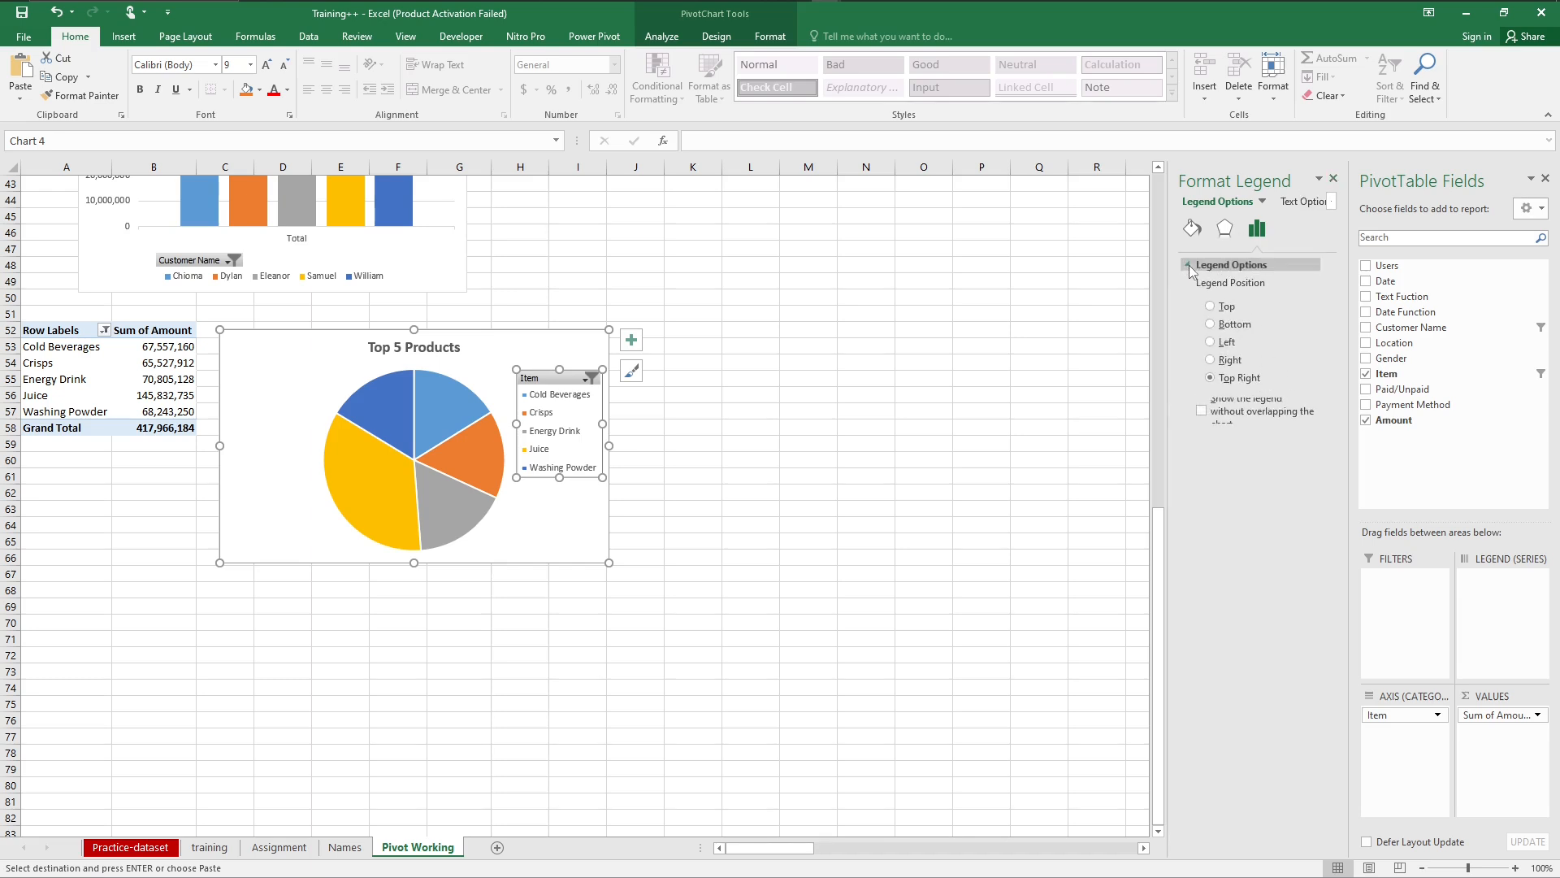
click(1298, 204)
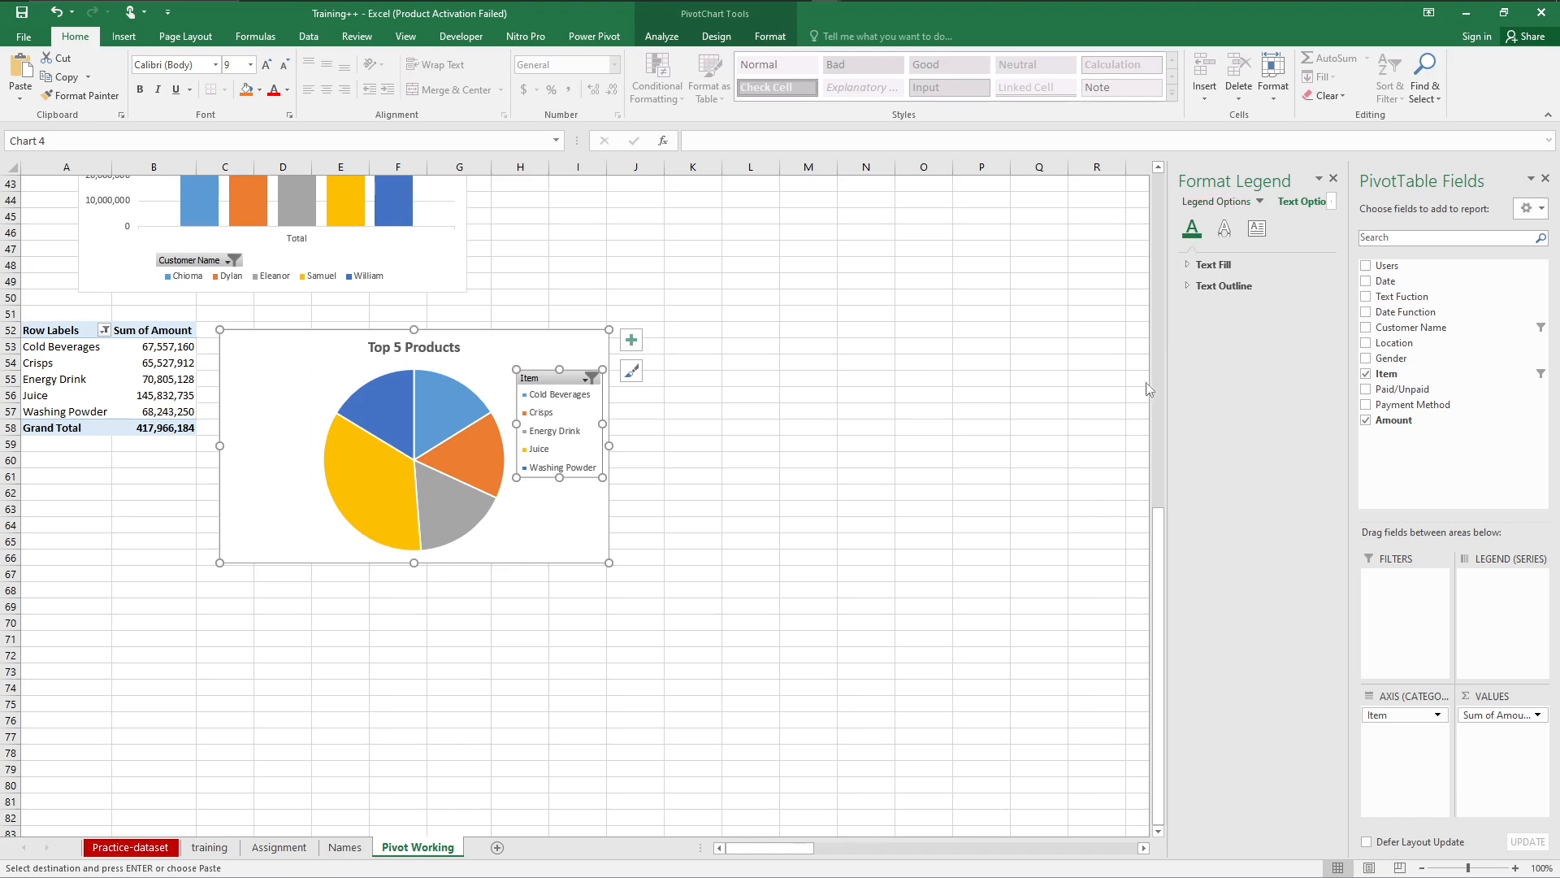
click(951, 403)
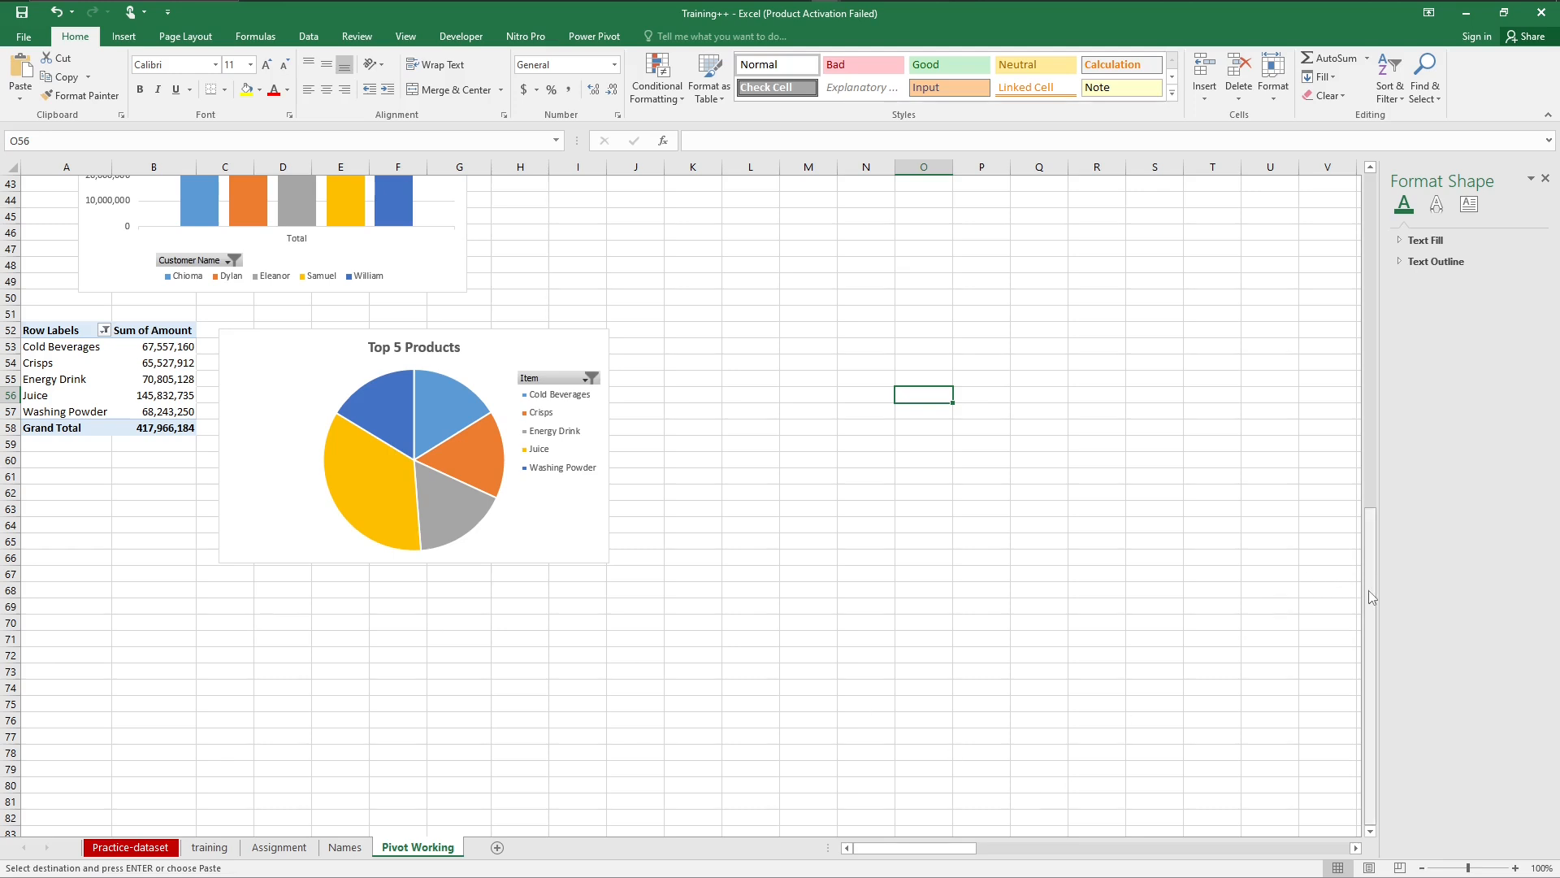
Step: Add a chart title to the payment method line chart
drag(1368, 590, 1377, 149)
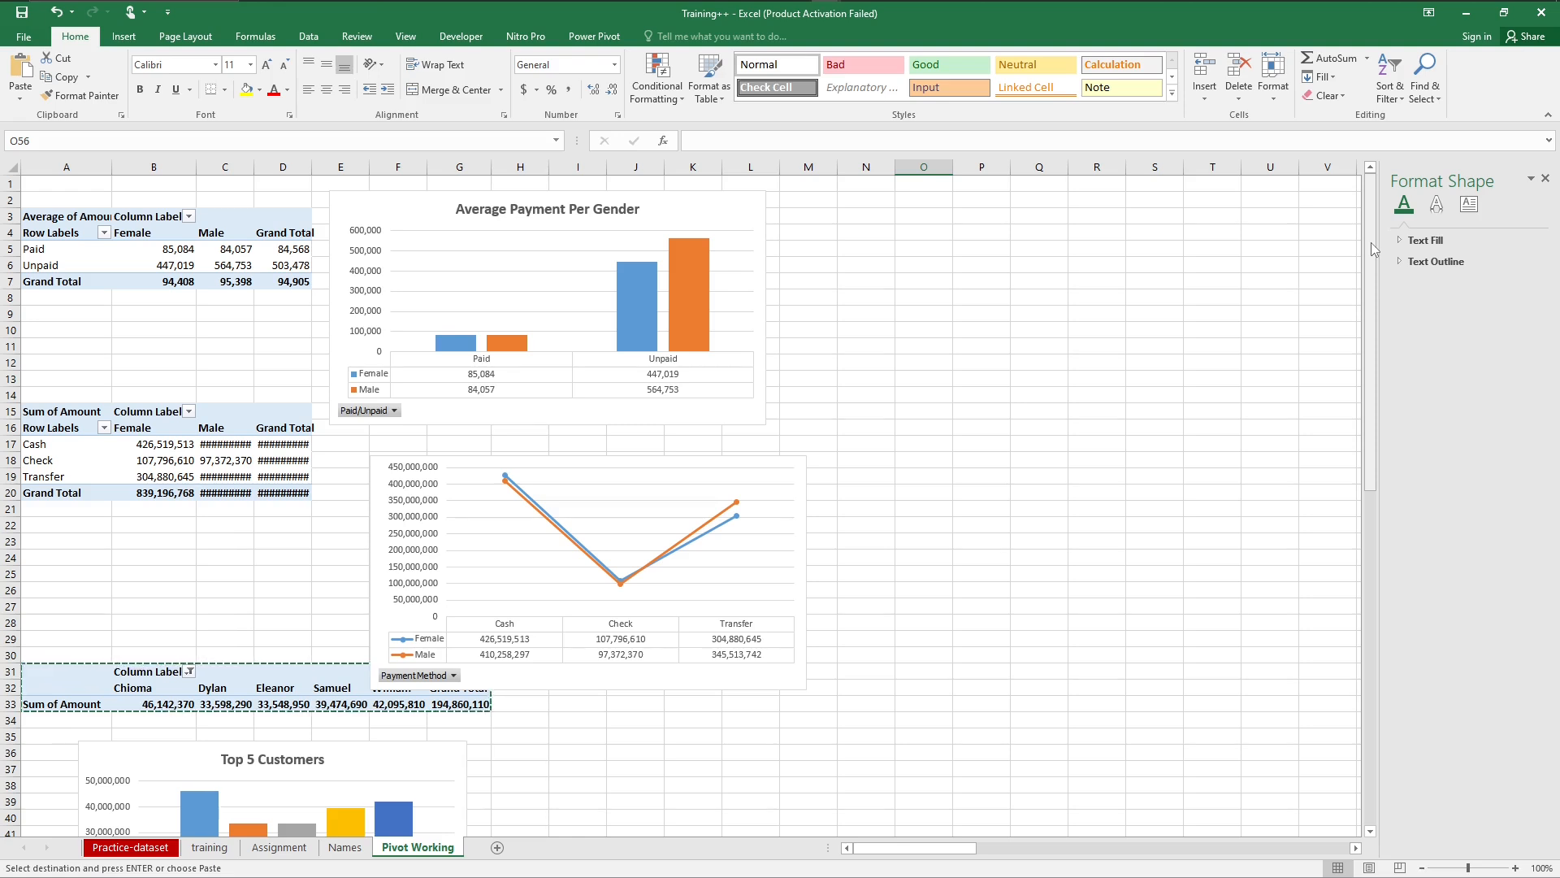
click(798, 481)
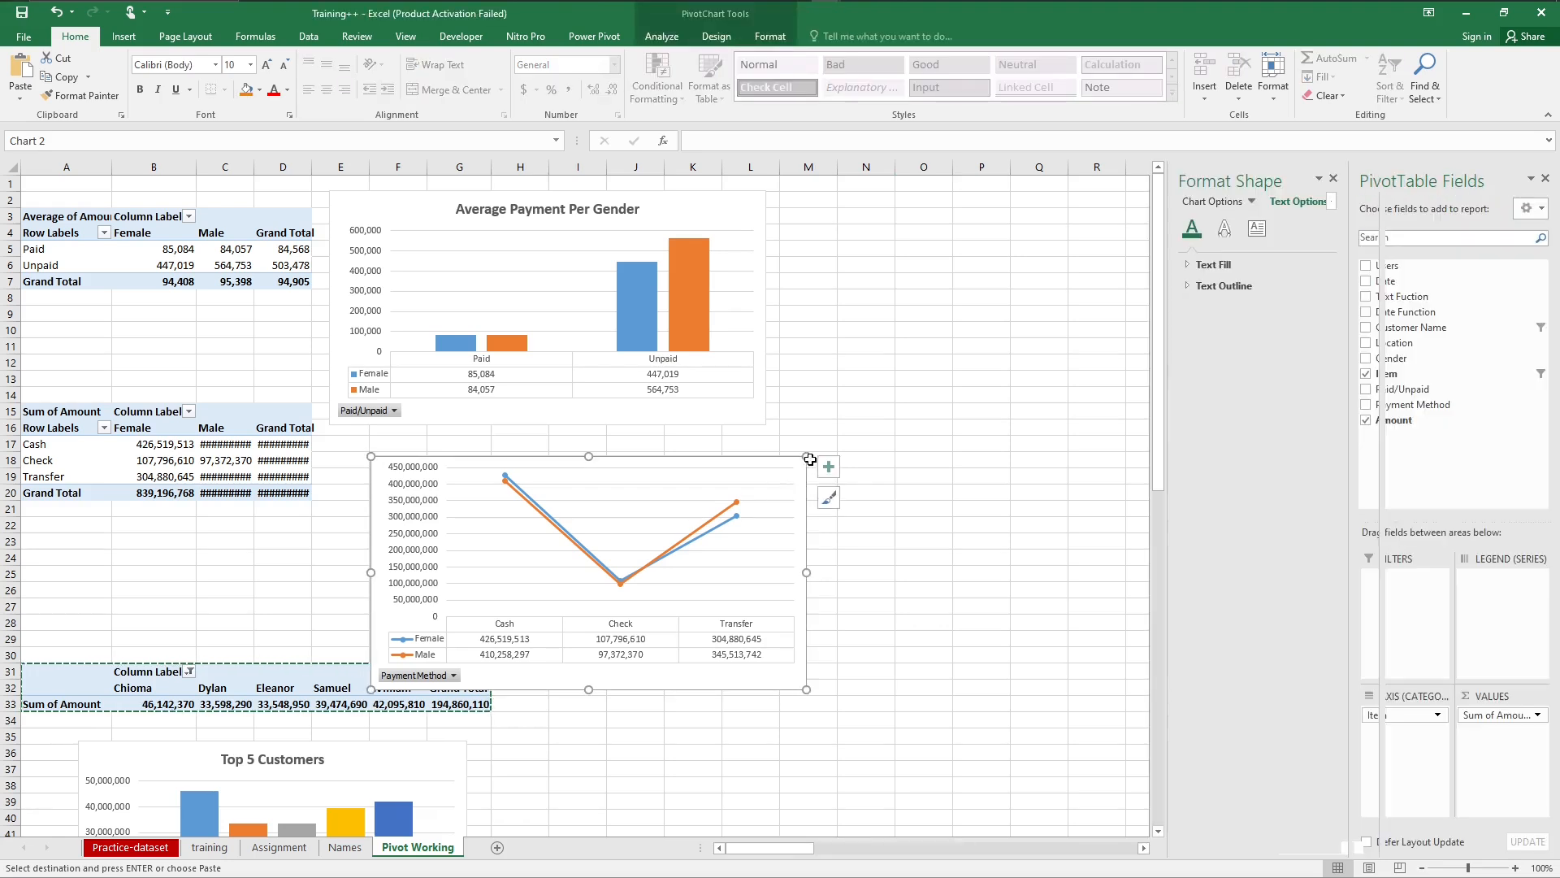
click(828, 466)
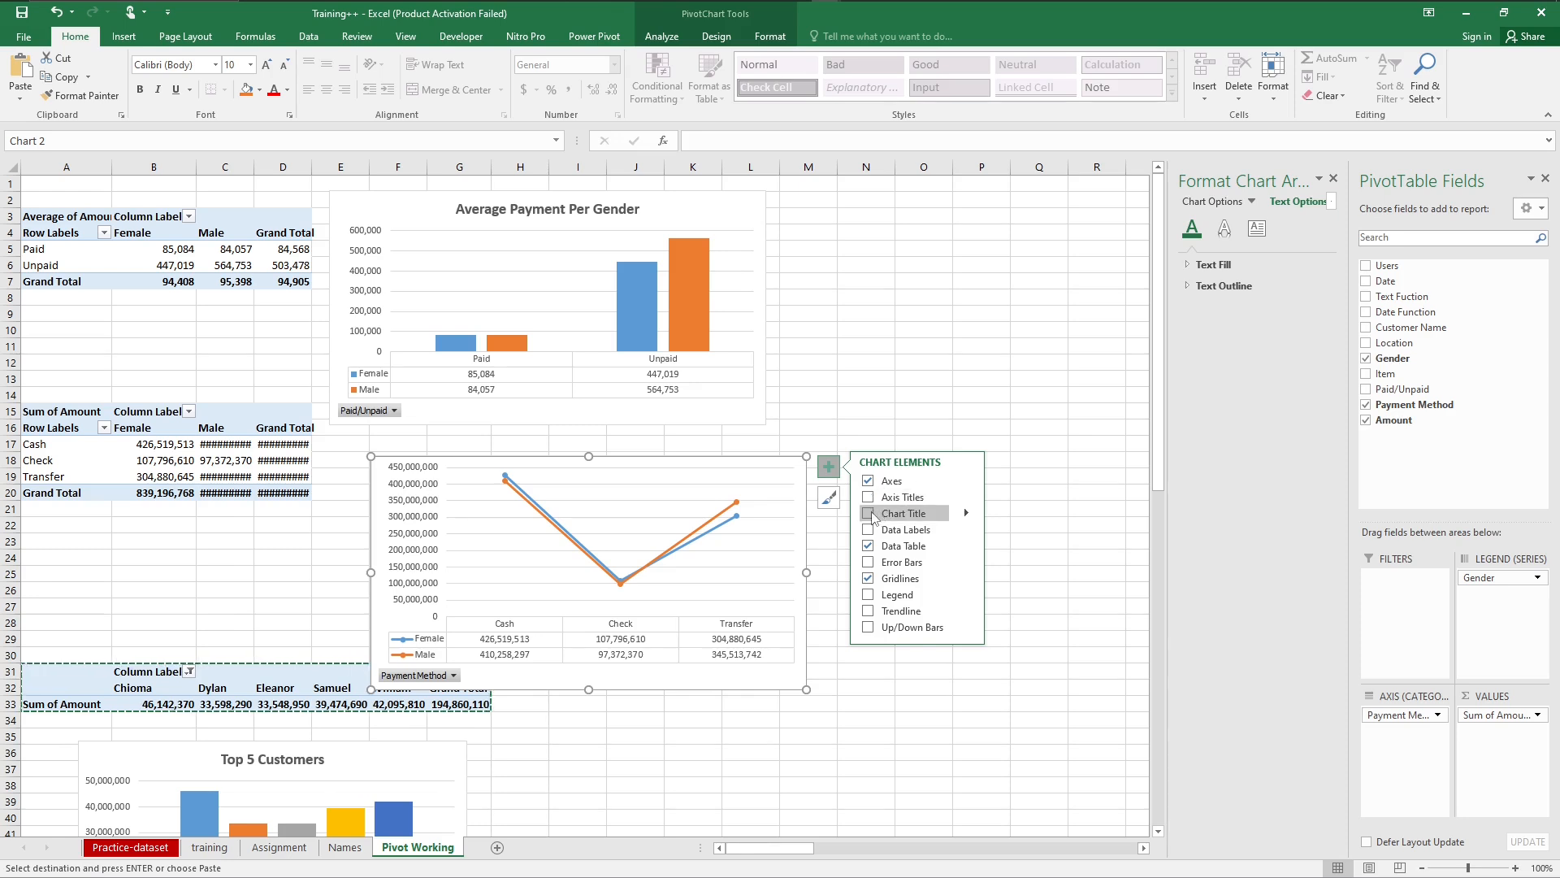
click(869, 513)
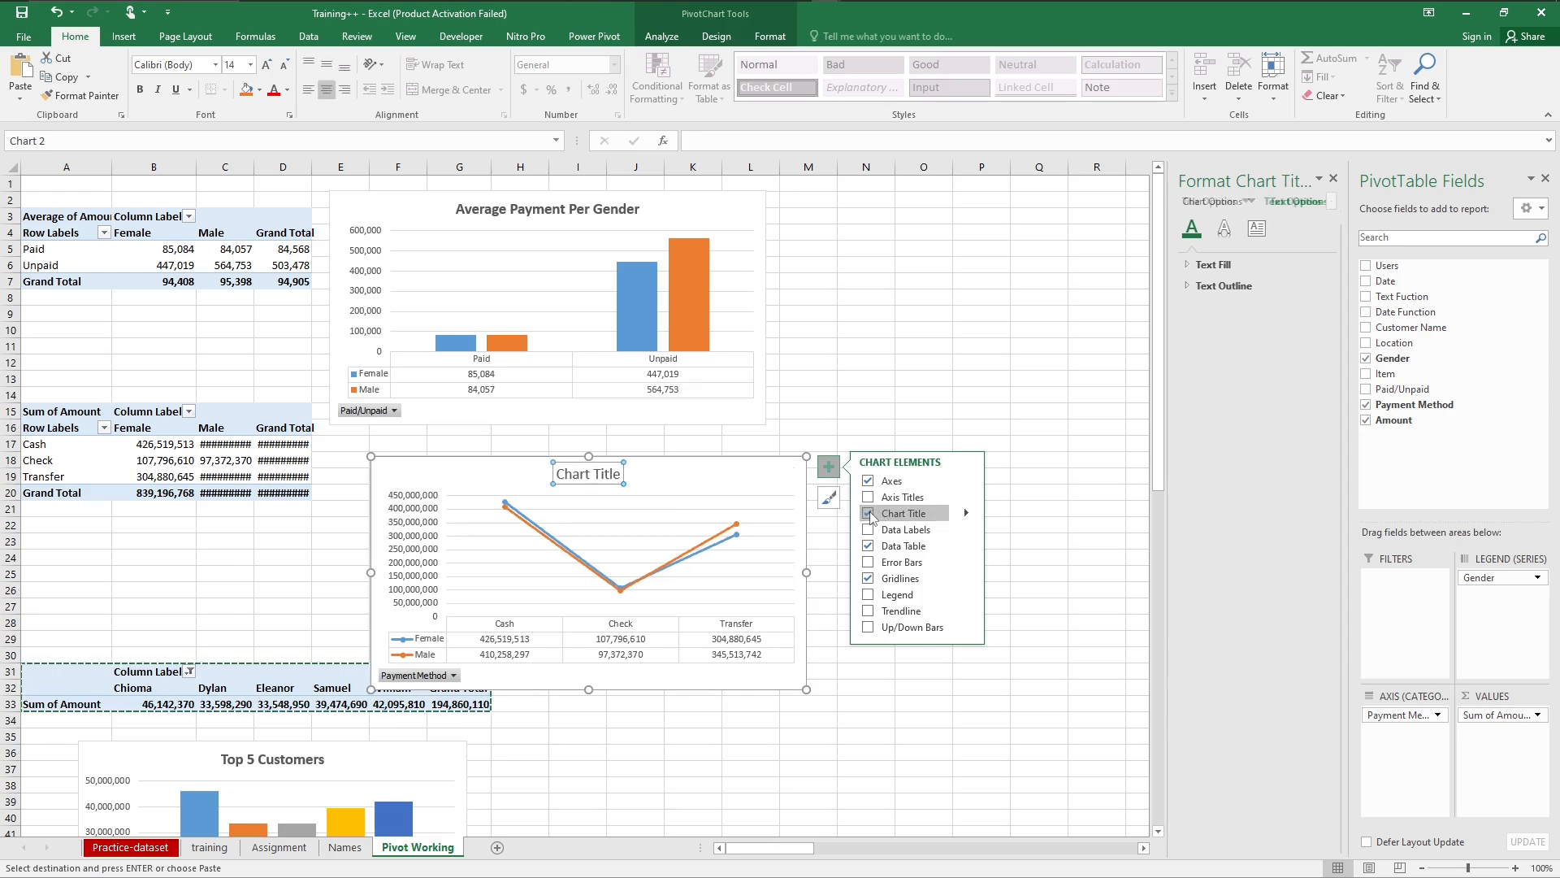
Step: Change the payment method line chart's title to "Sum of Payment Method"
click(612, 471)
triple_click(612, 473)
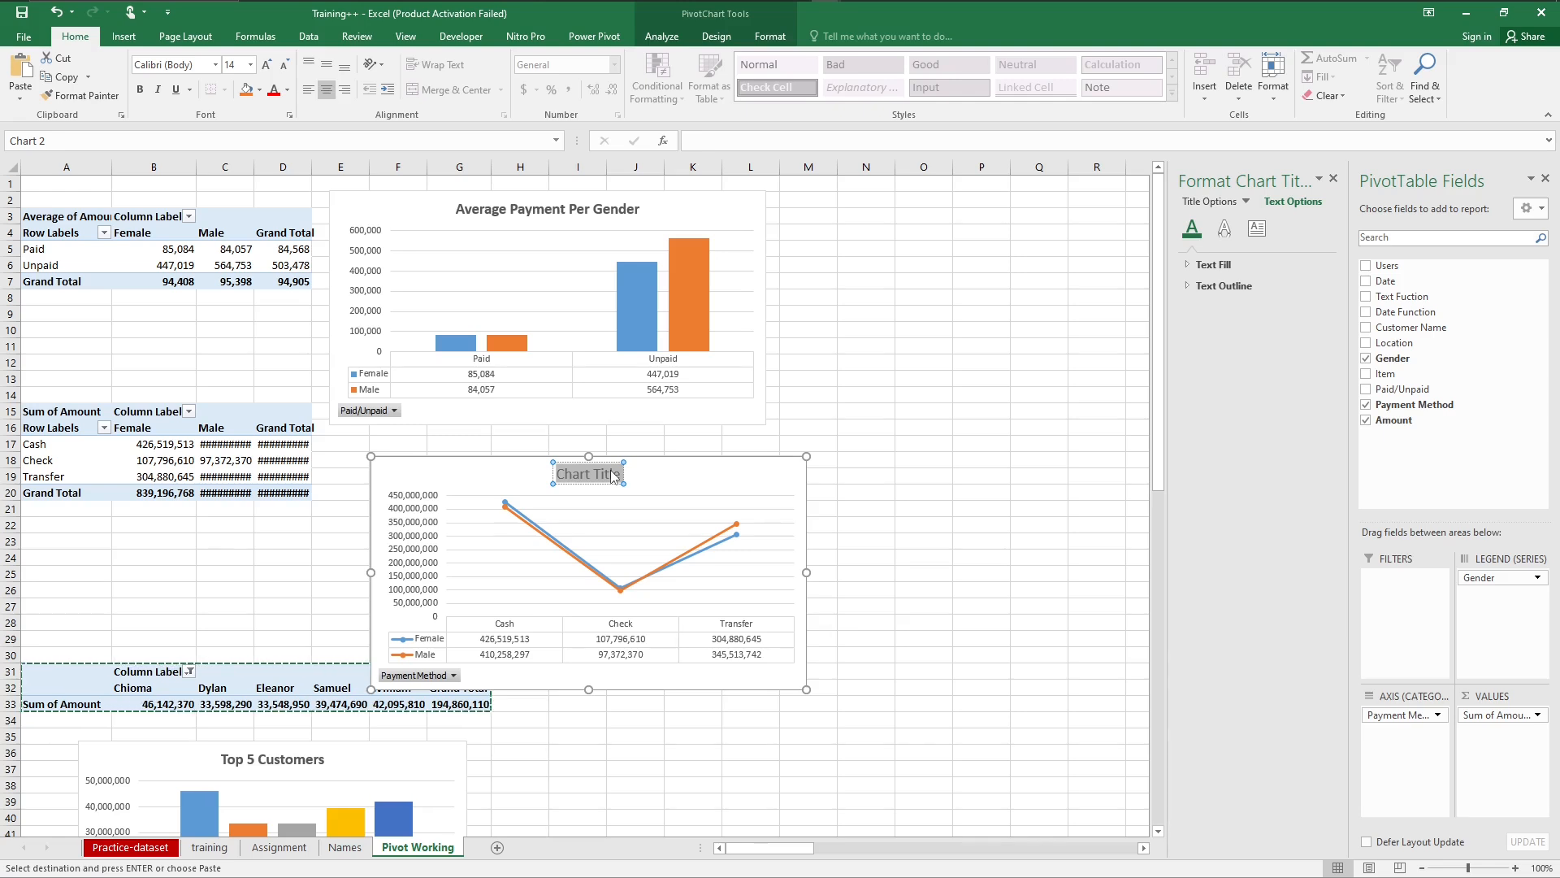
text(Av)
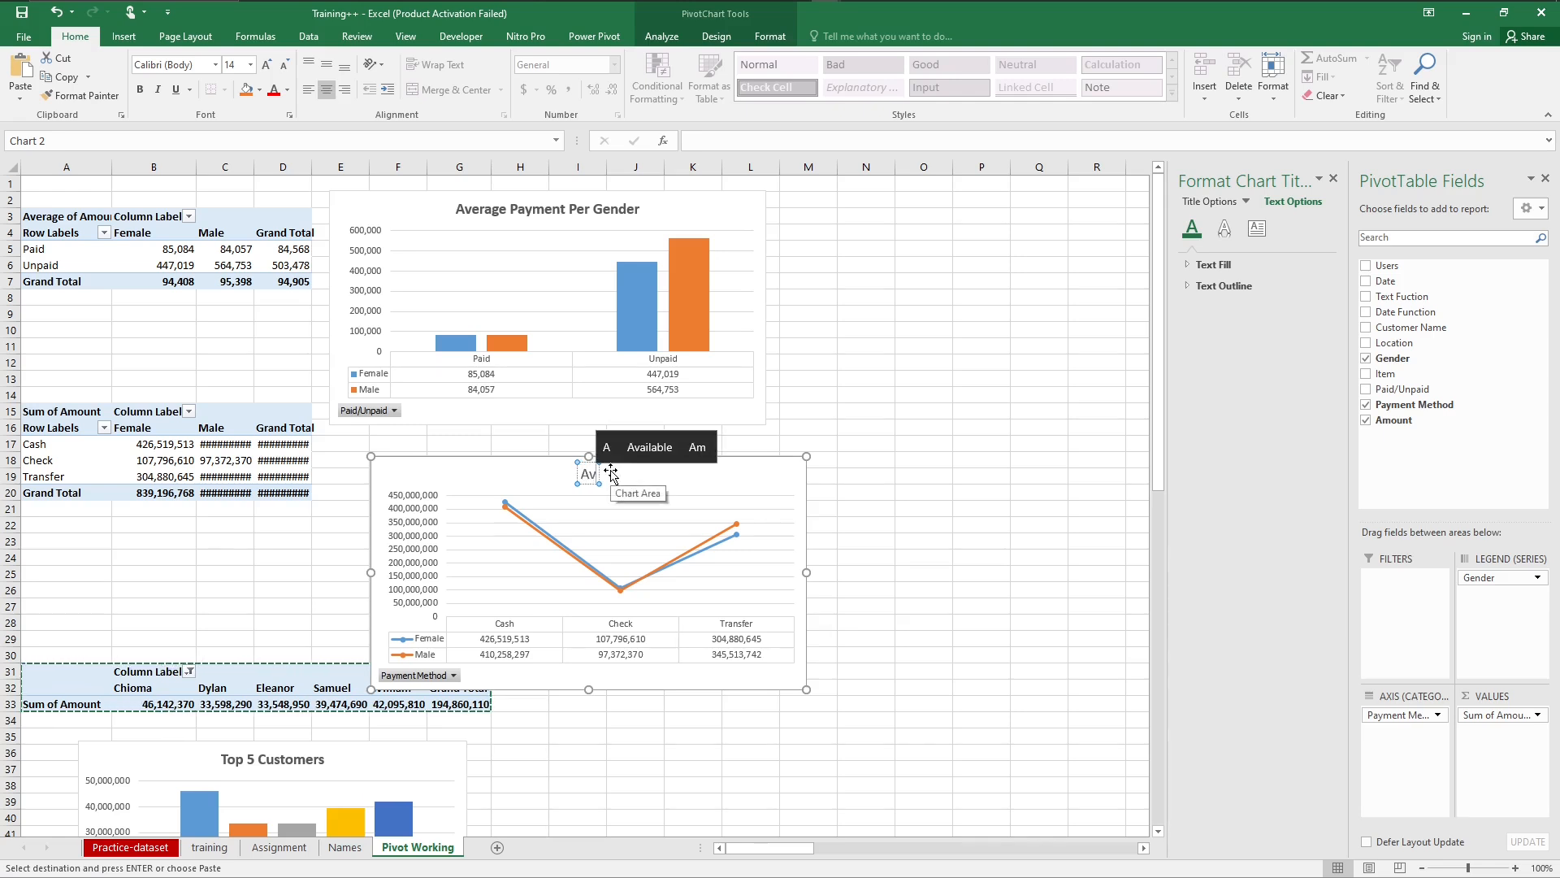
text(e)
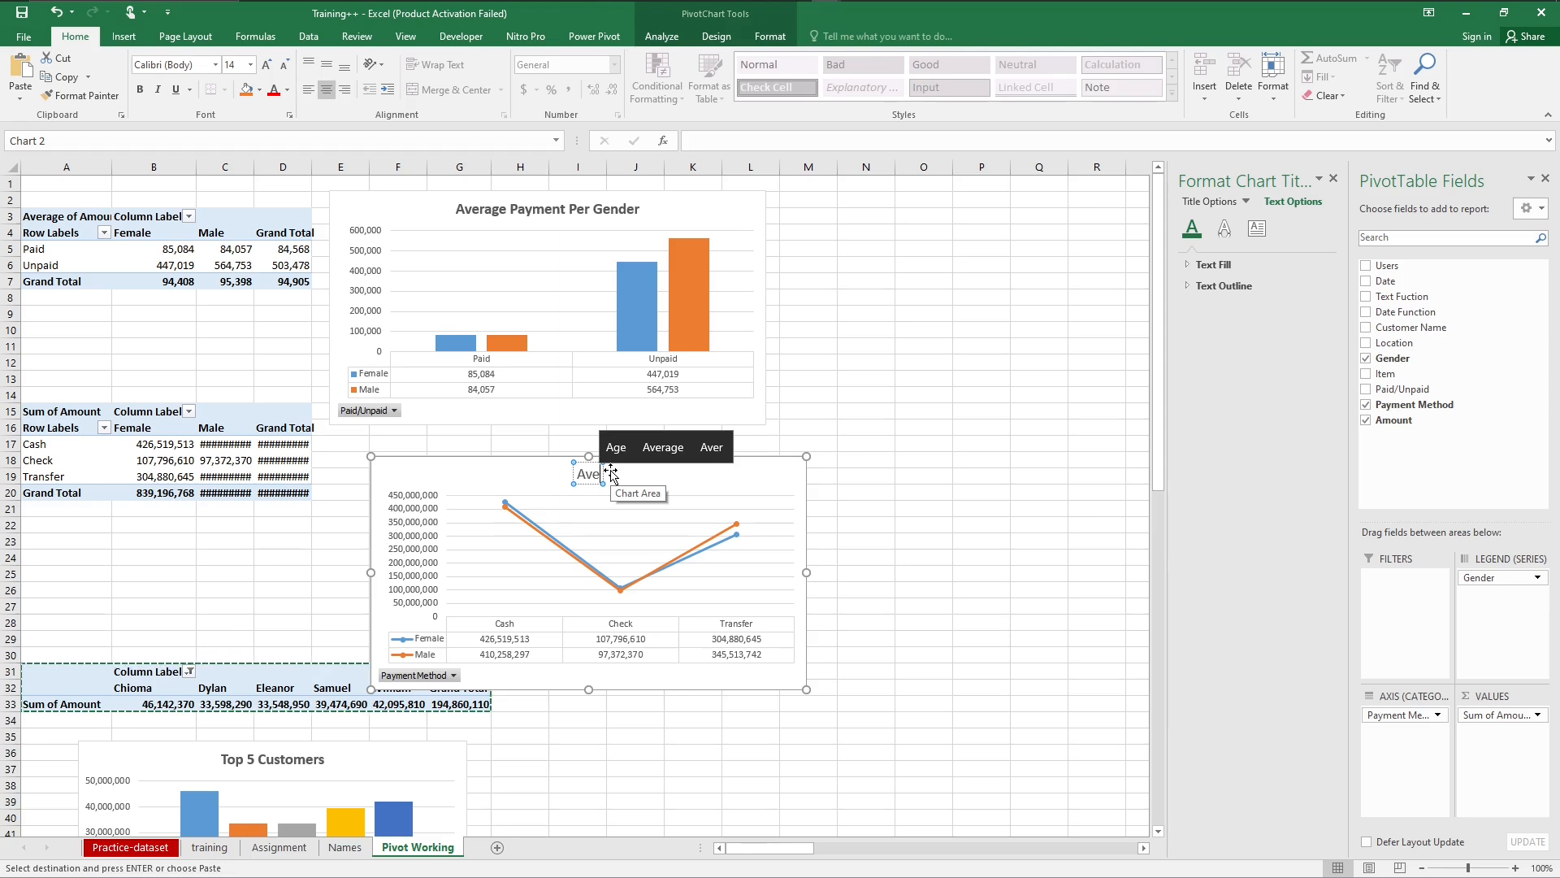
text(ra)
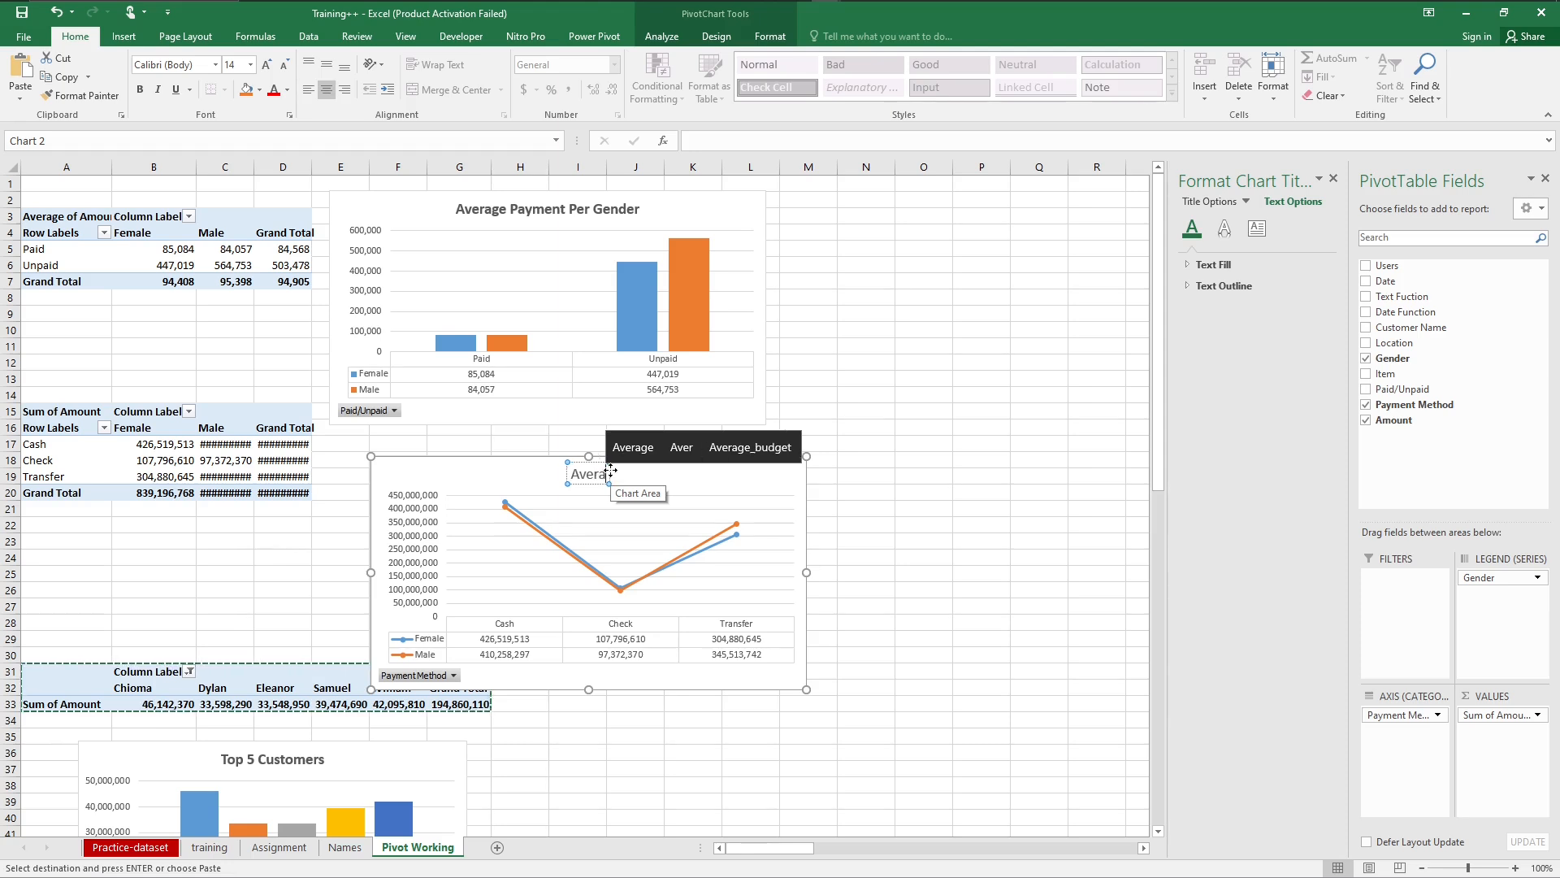
key(BackSpace)
key(BackSpace)
key(BackSpace)
key(BackSpace)
key(BackSpace)
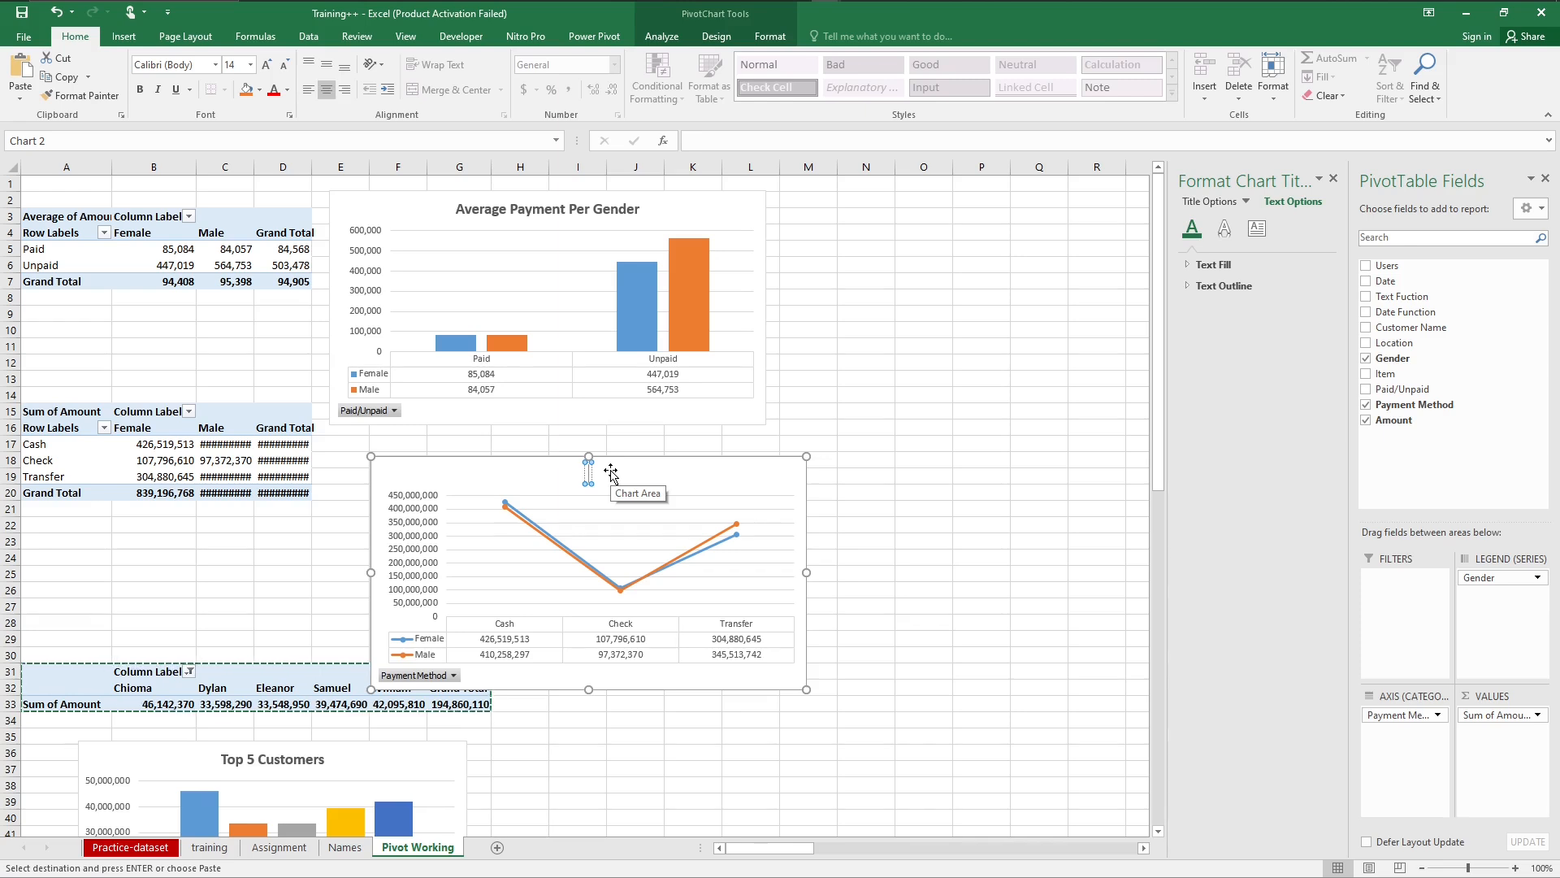
text(Sum of)
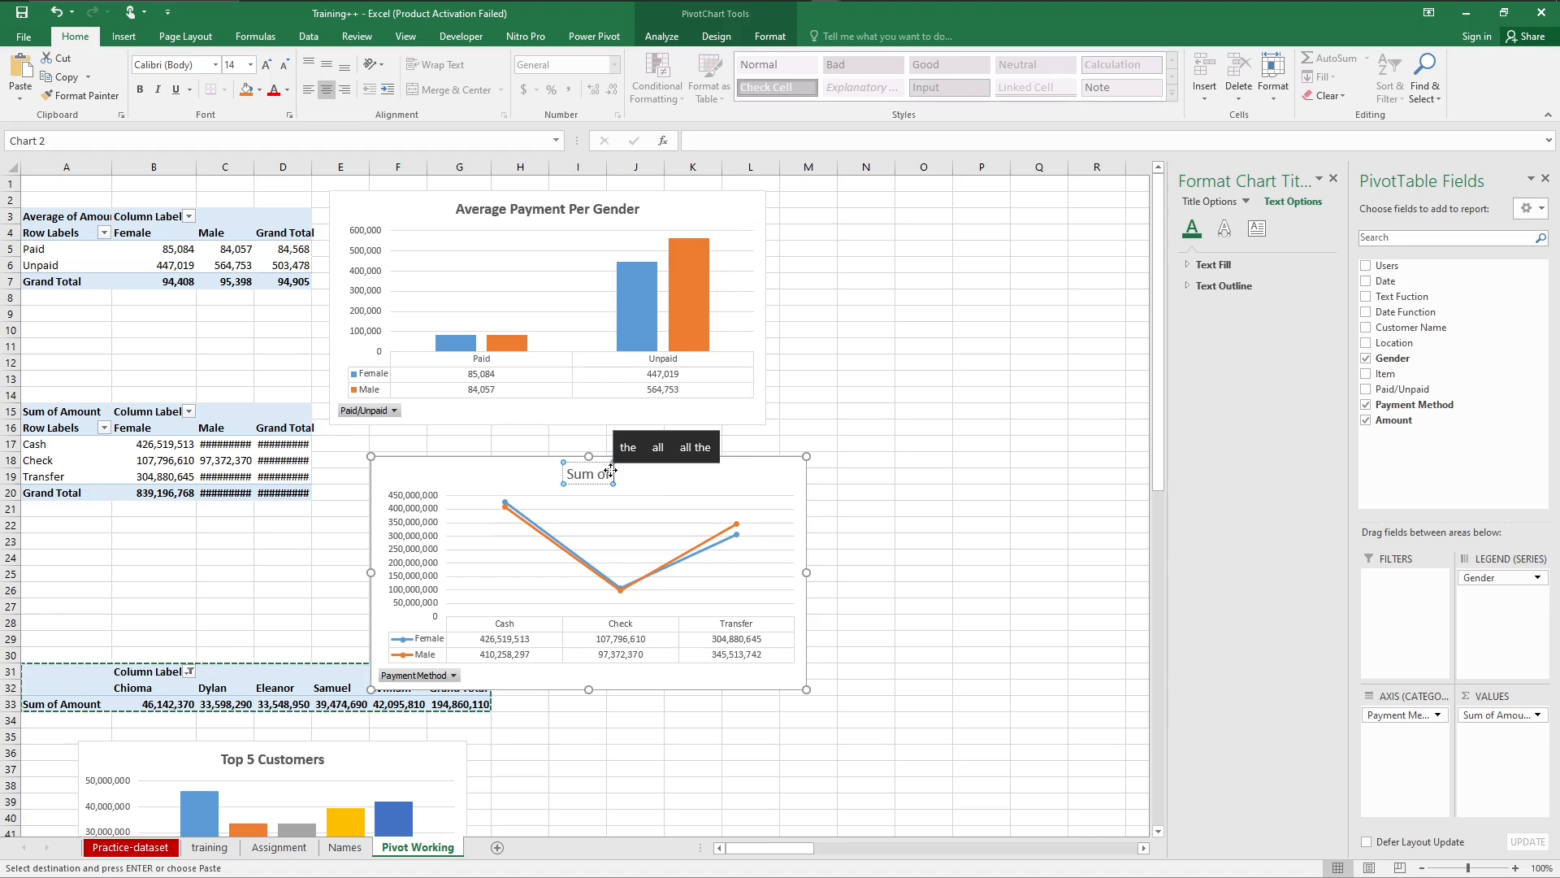
text( Paymen)
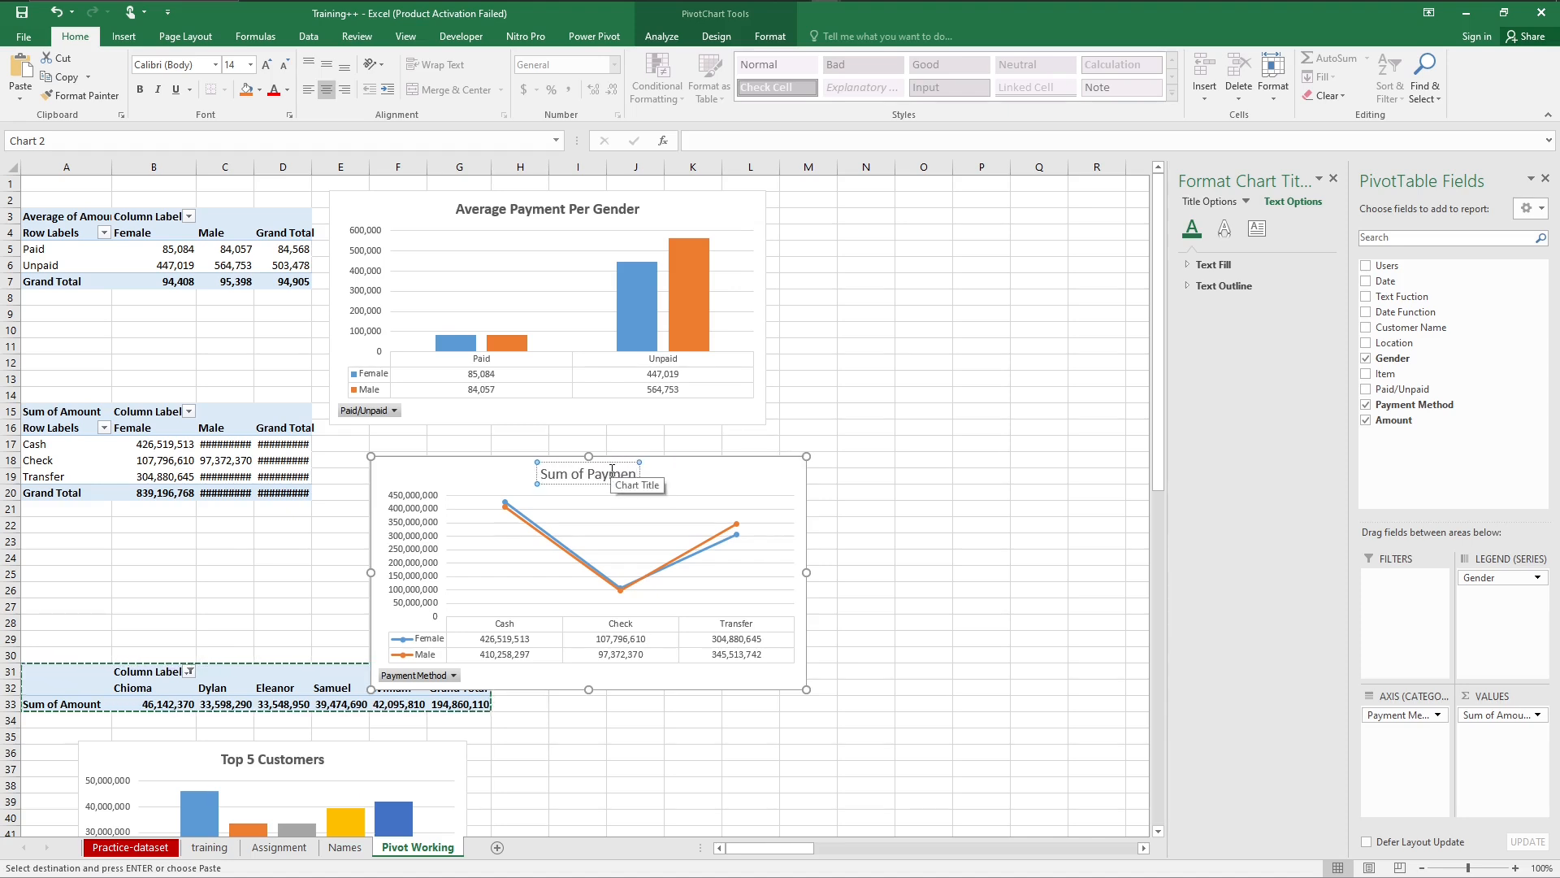
text(t)
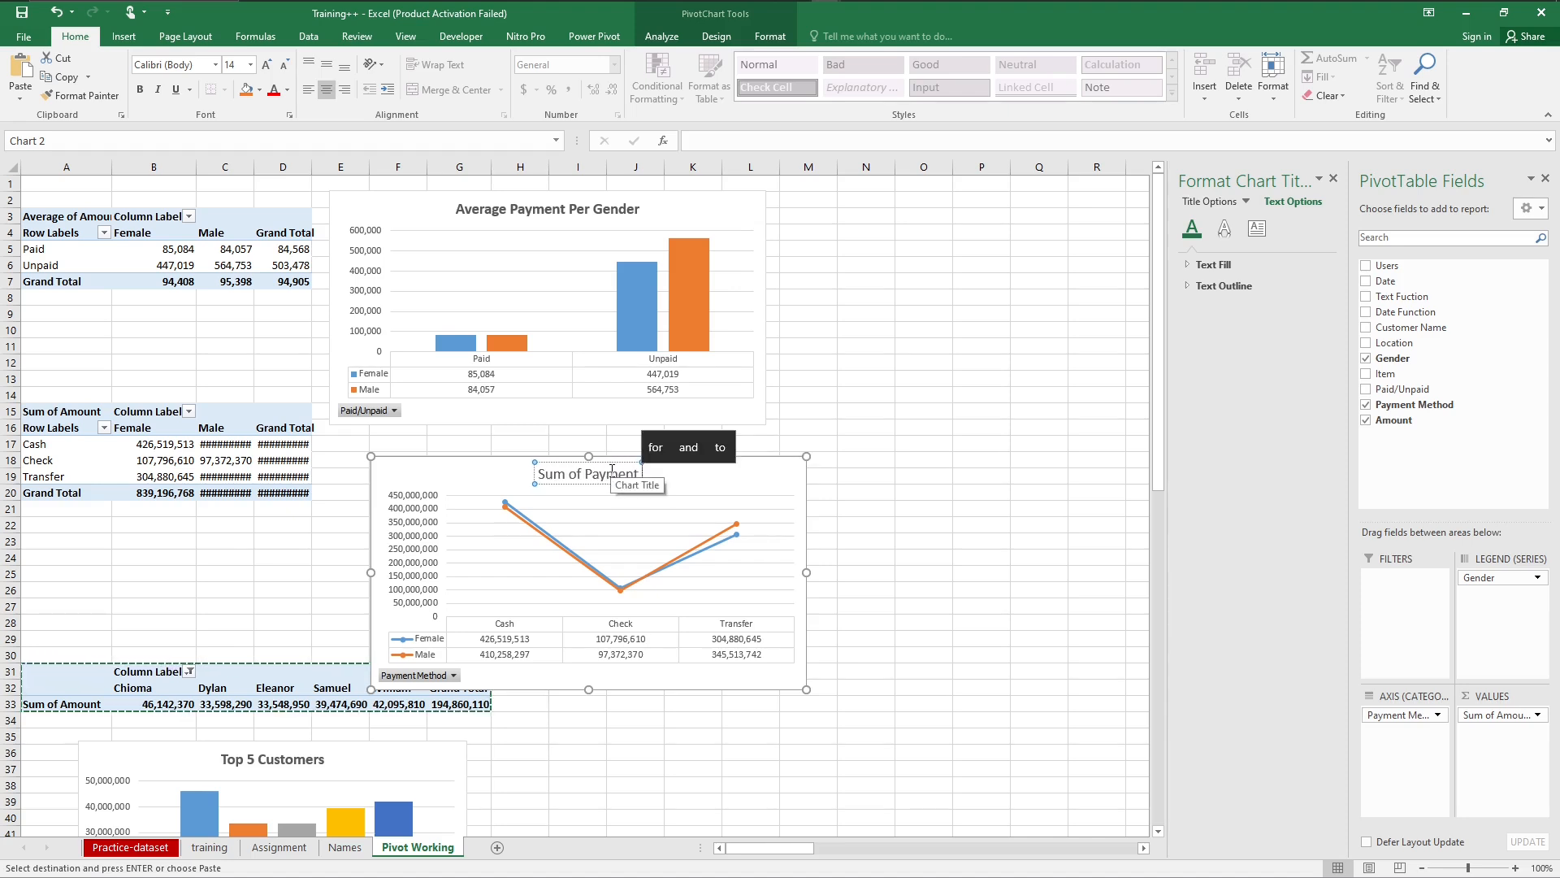
text( Method)
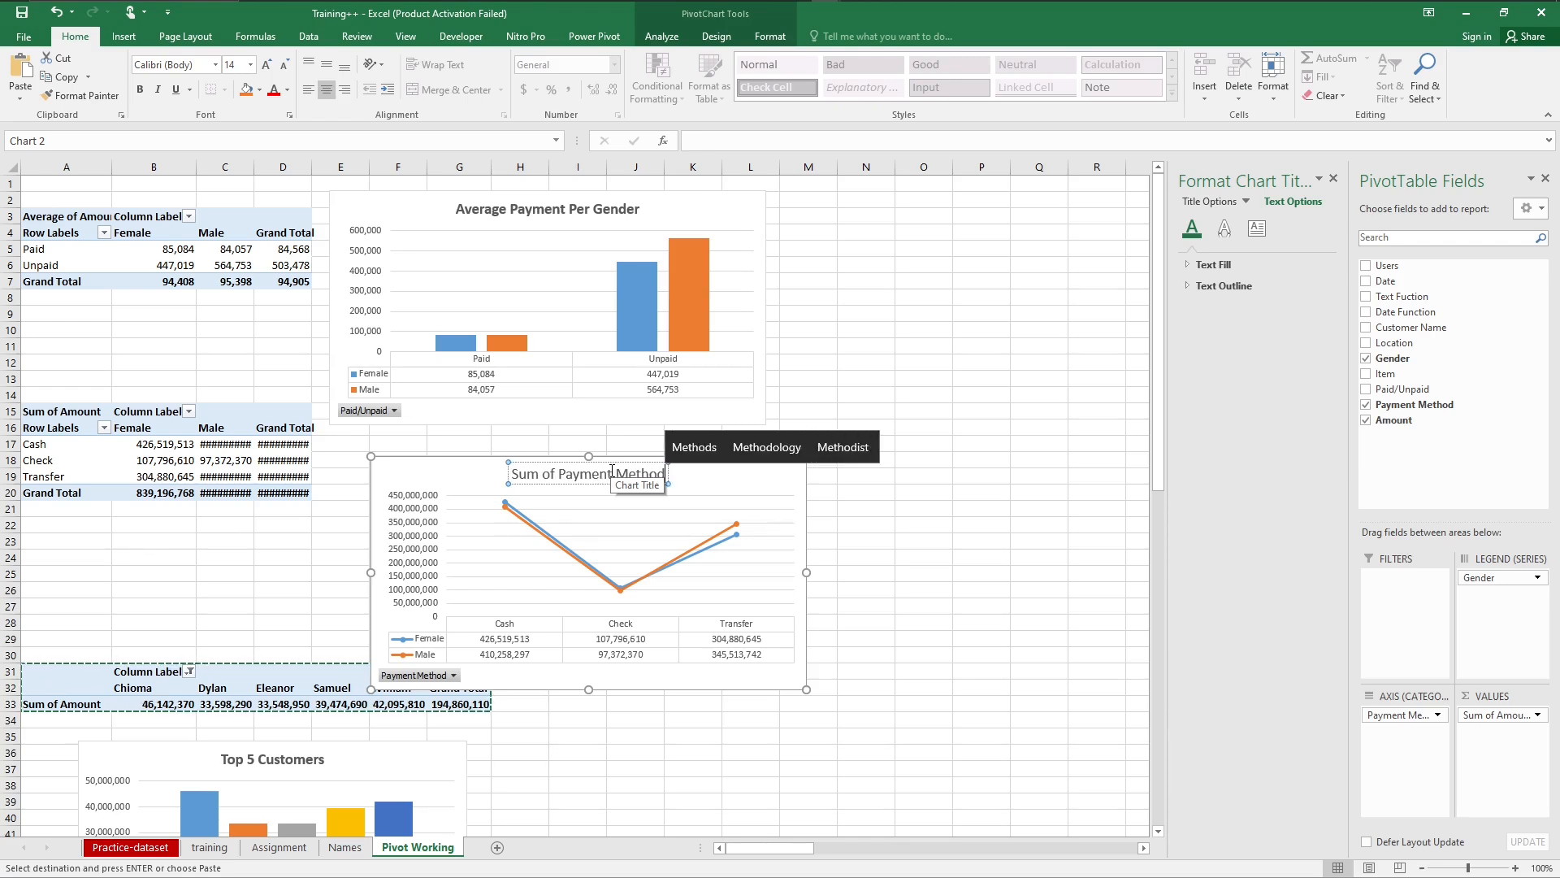
text( Used)
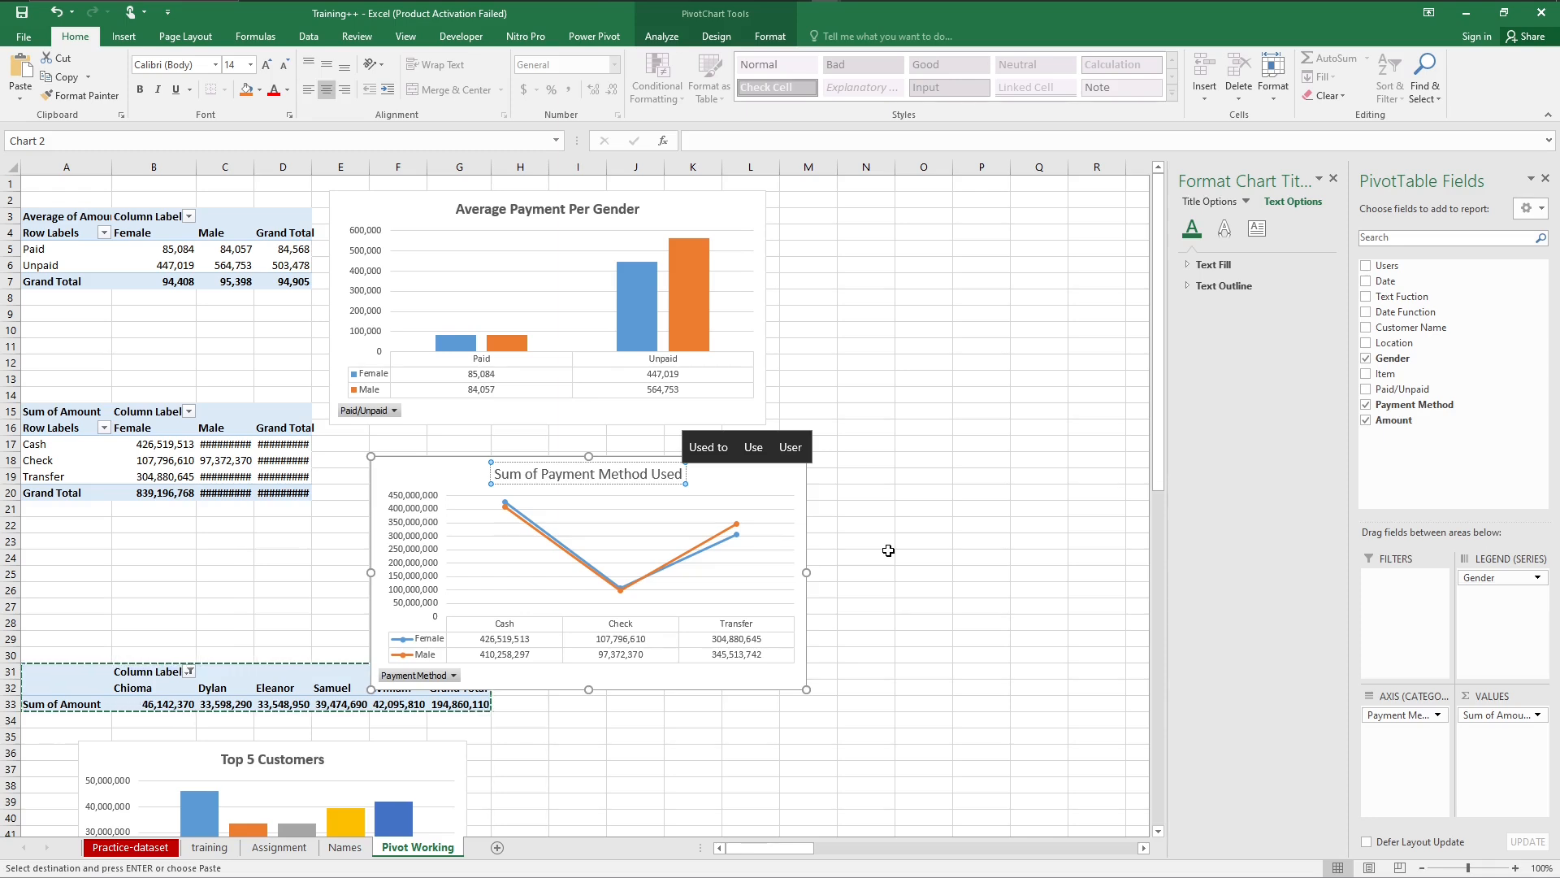
key(BackSpace)
key(BackSpace)
key(BackSpace)
key(BackSpace)
key(BackSpace)
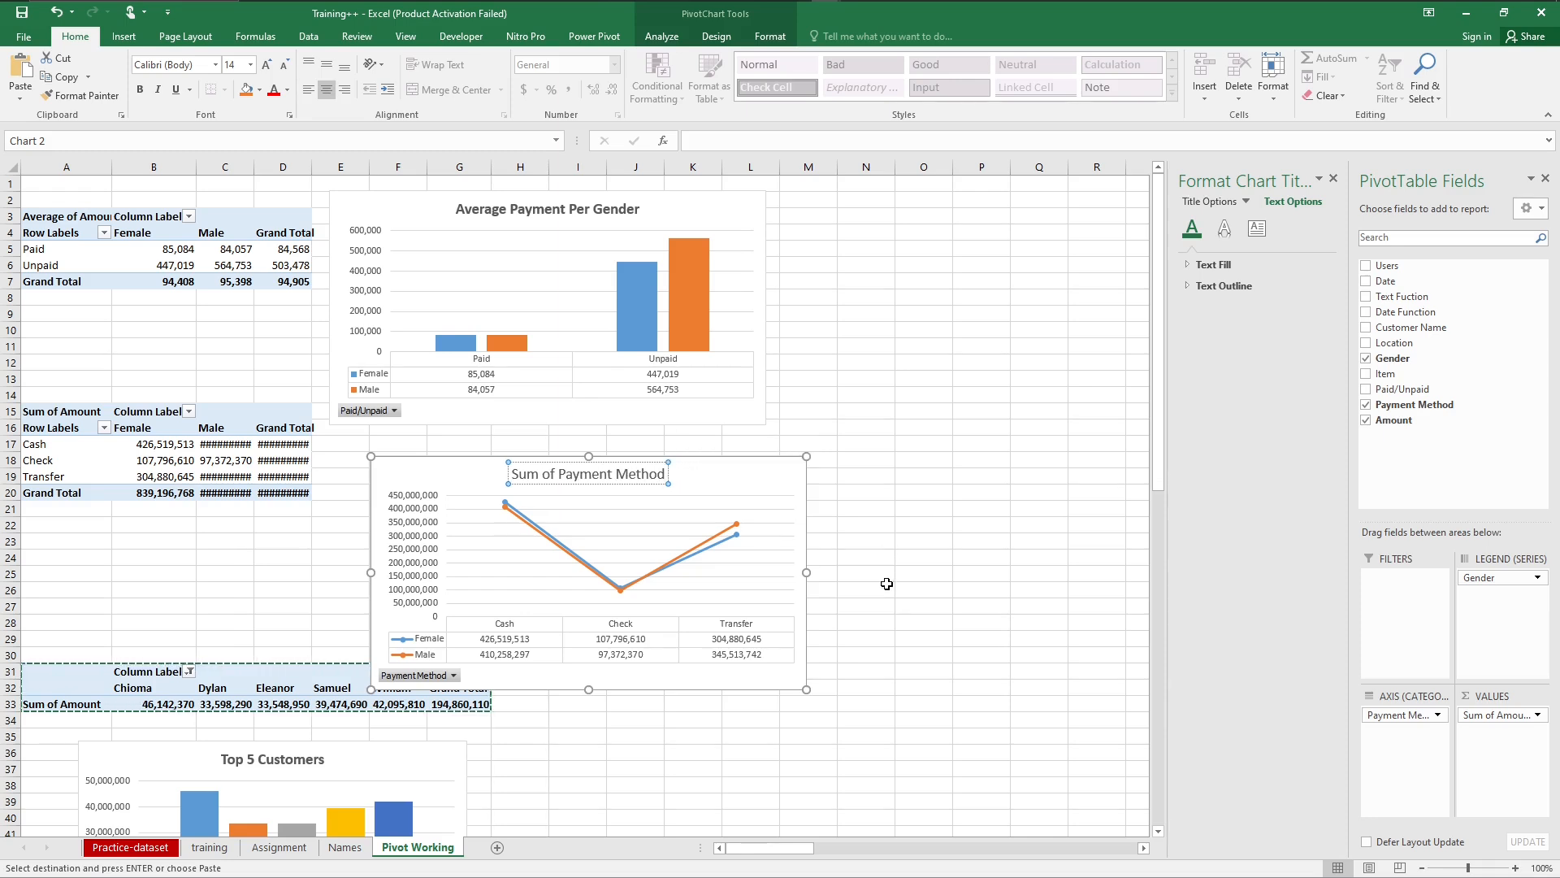
click(879, 640)
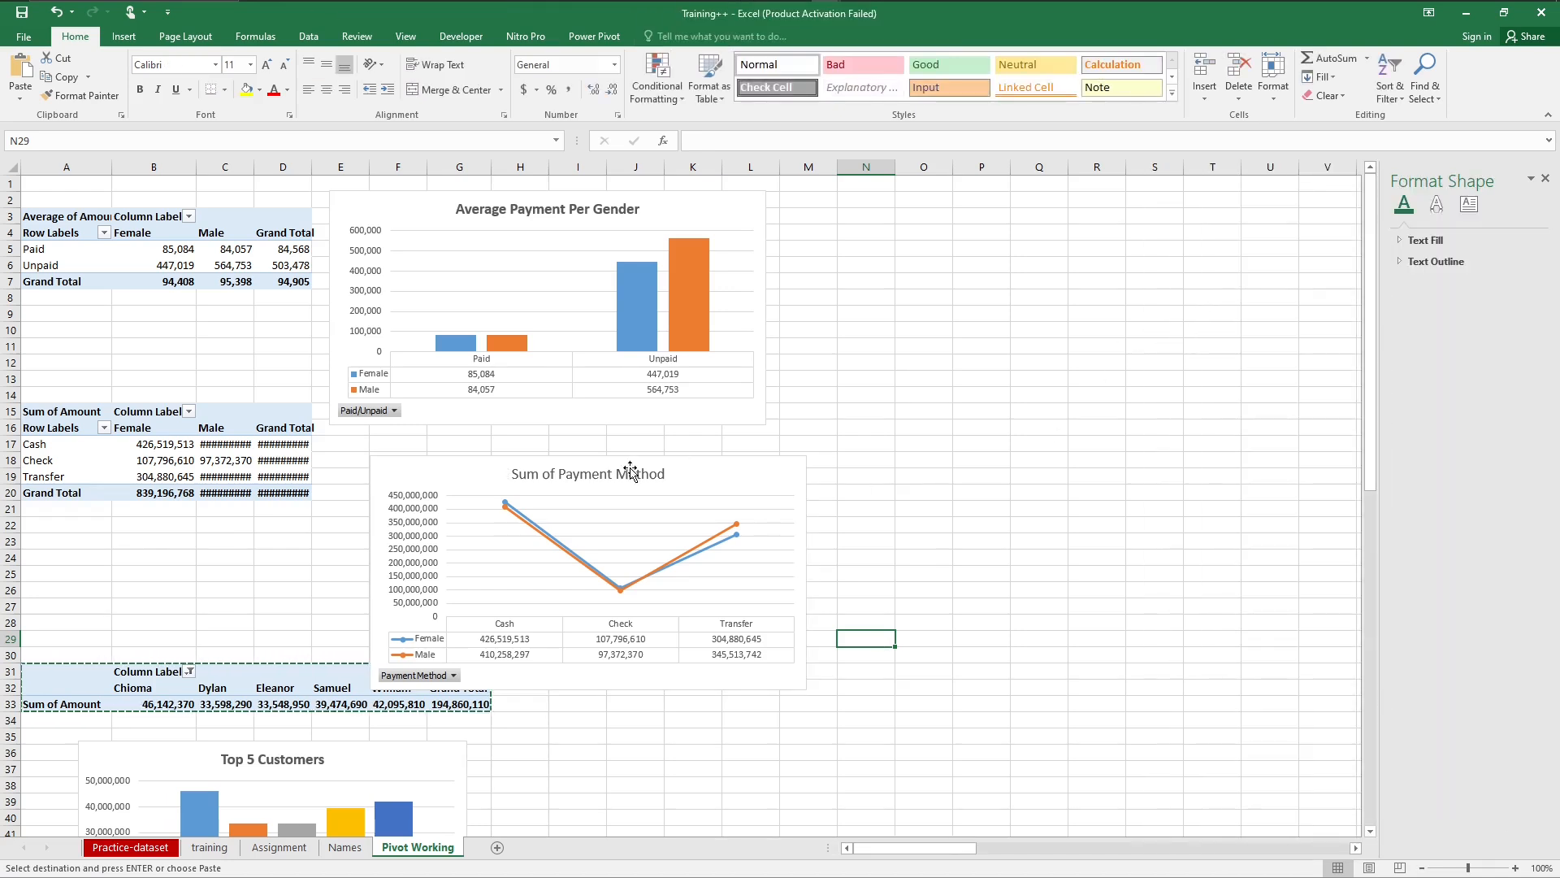
Step: Make the whole "Sum of Payment Method" title on the line chart bold
click(574, 474)
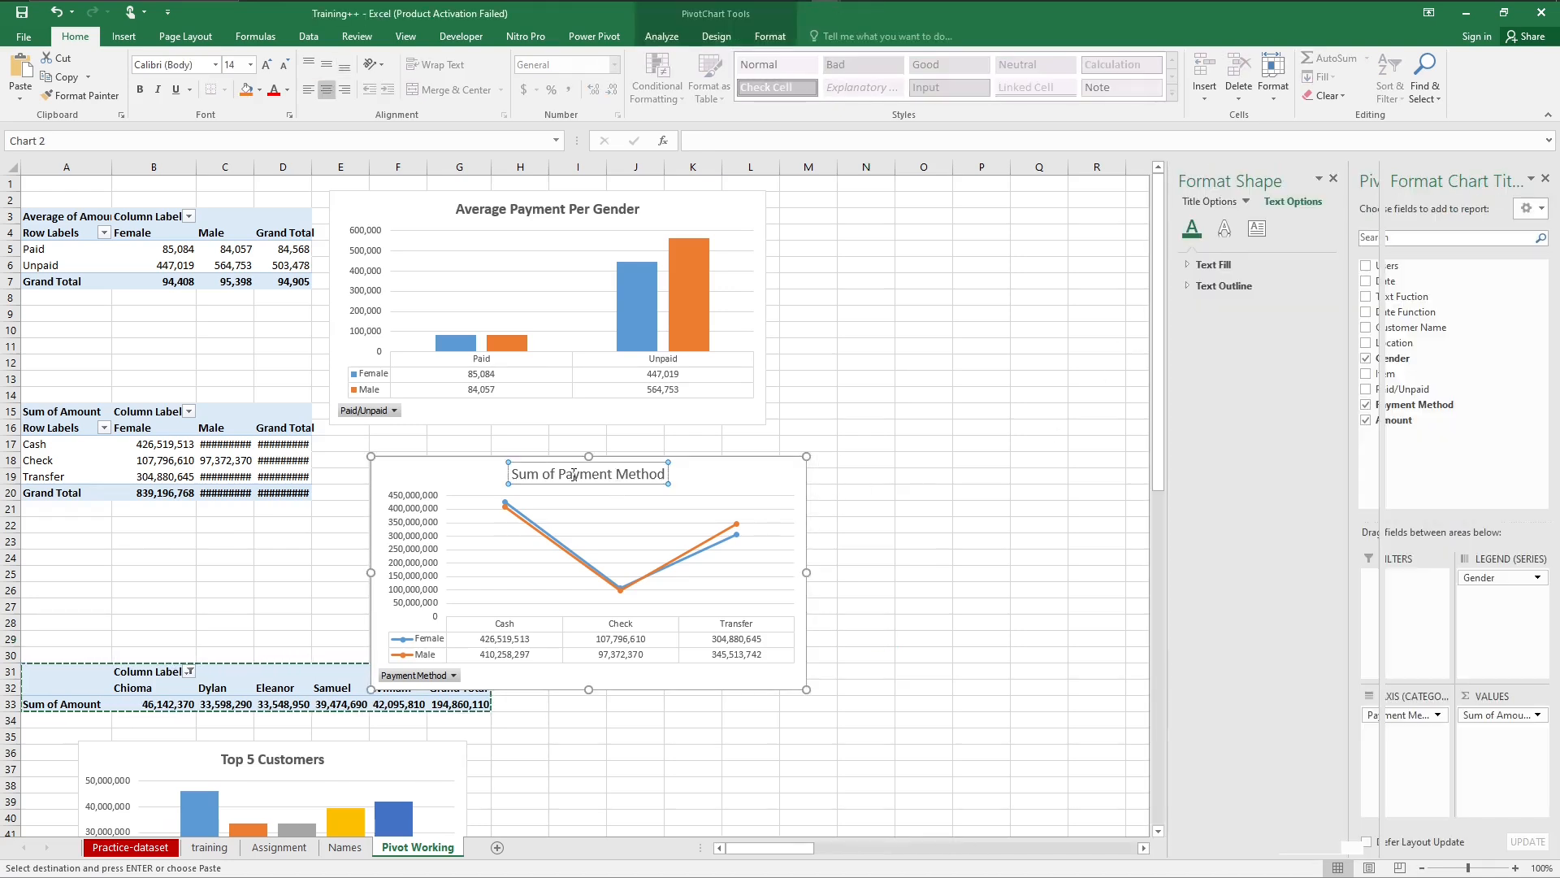
double_click(574, 475)
key(ctrl+a)
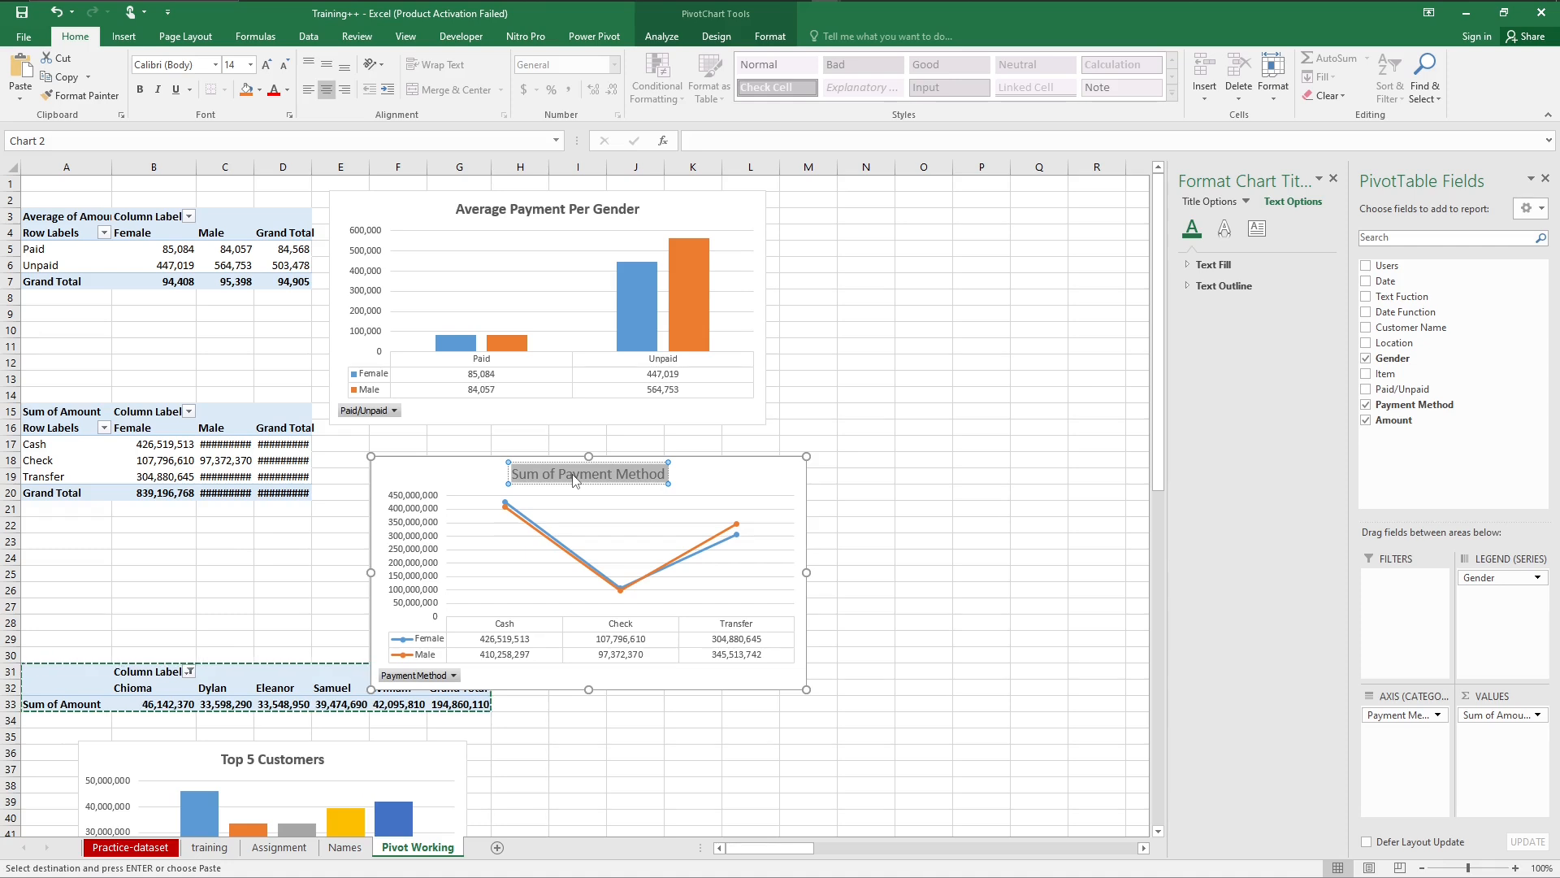
key(ctrl+b)
click(923, 524)
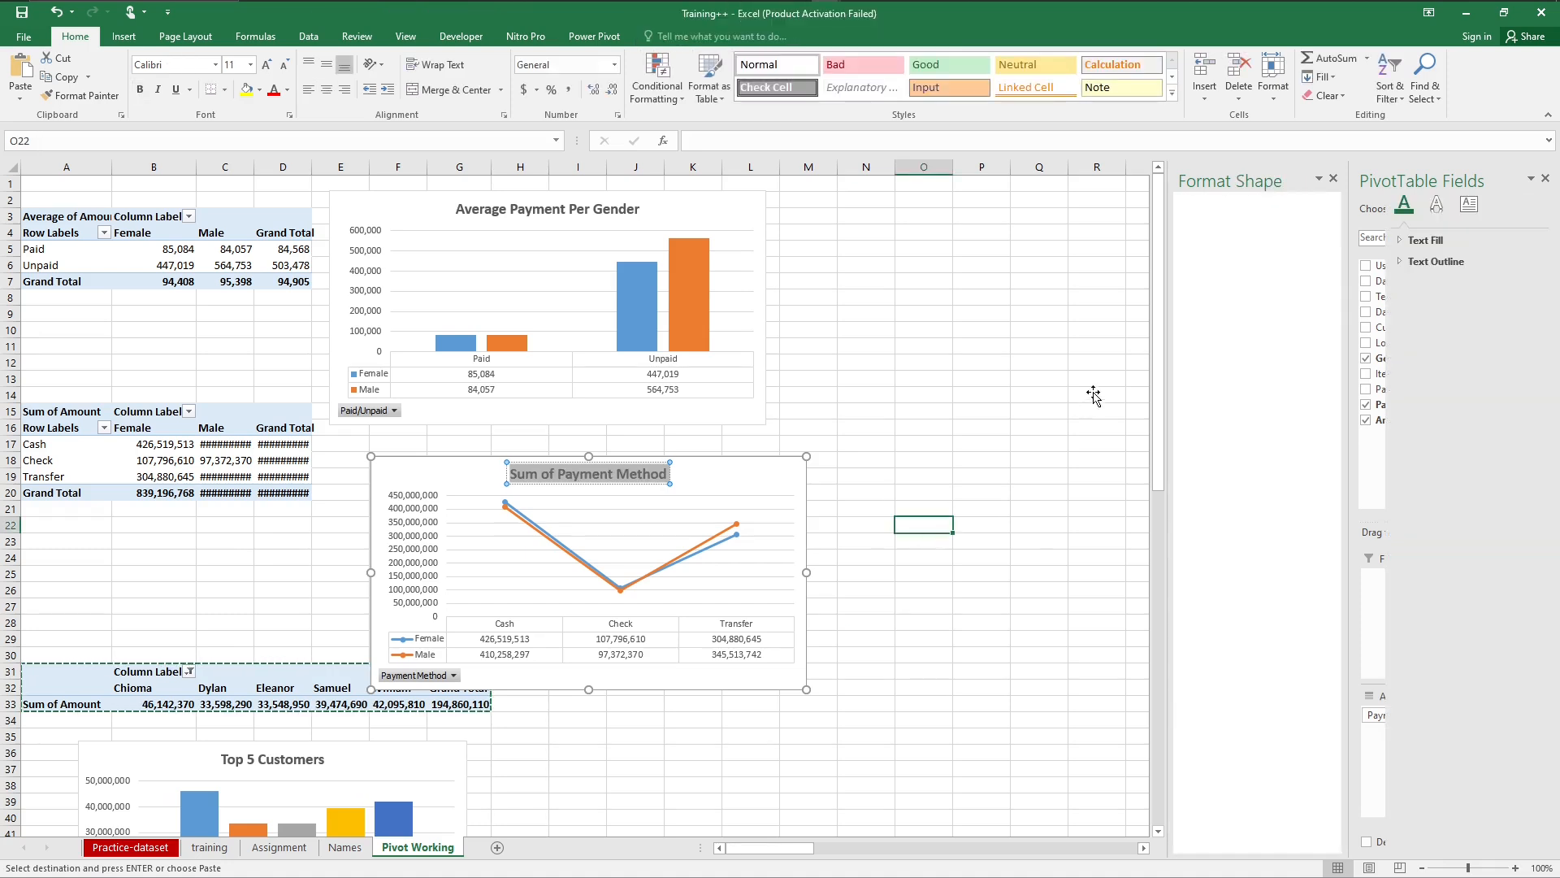
Step: Copy the top products PivotTable in A52:B58 and paste the copy at cell A69
drag(1368, 463, 1346, 769)
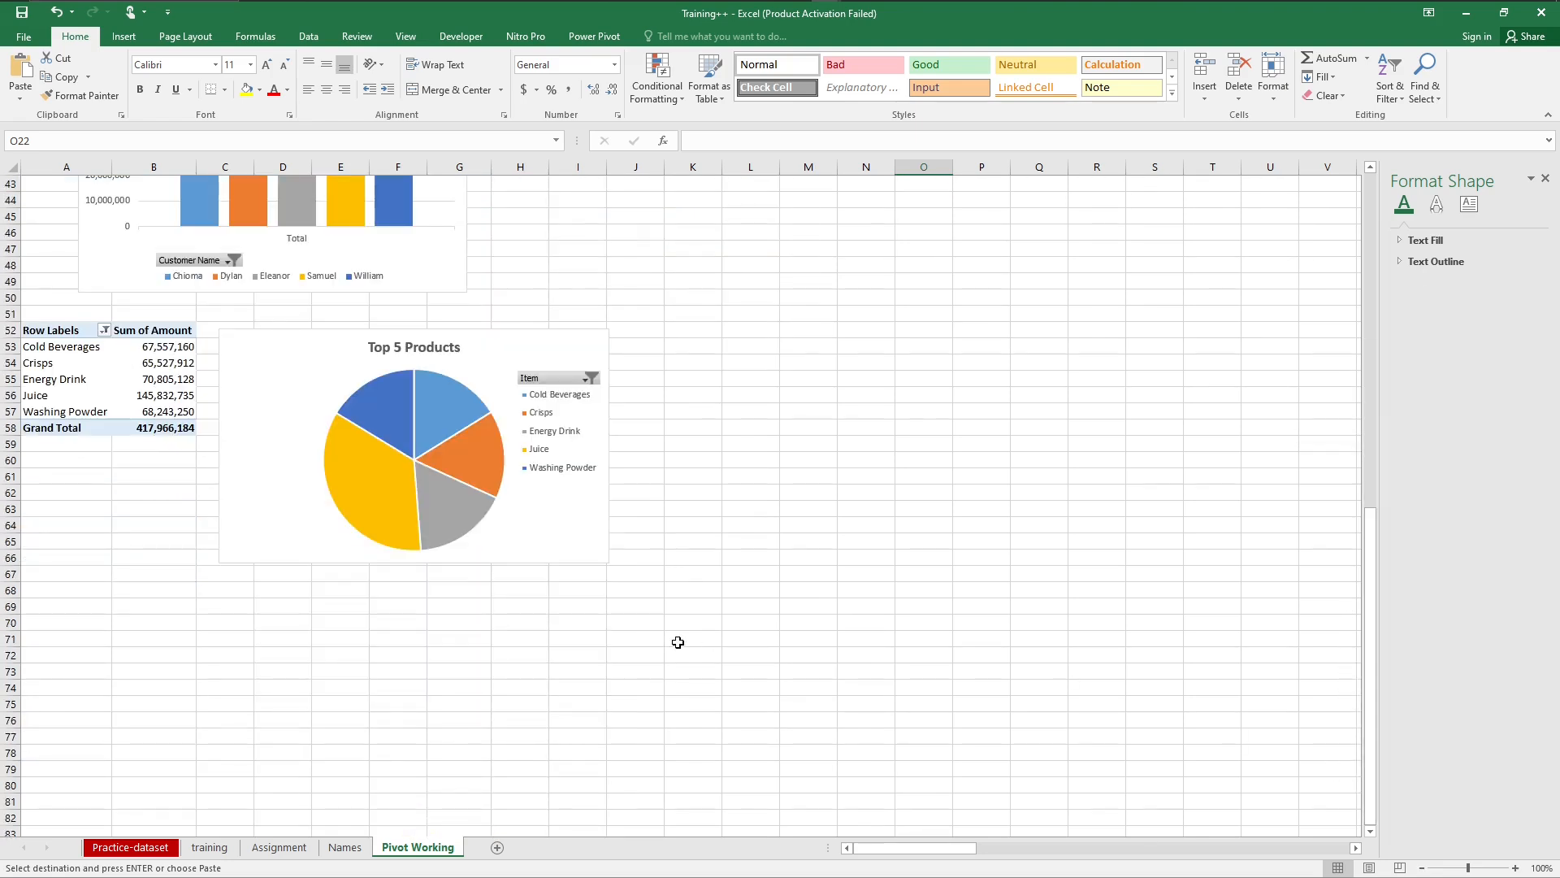
click(34, 330)
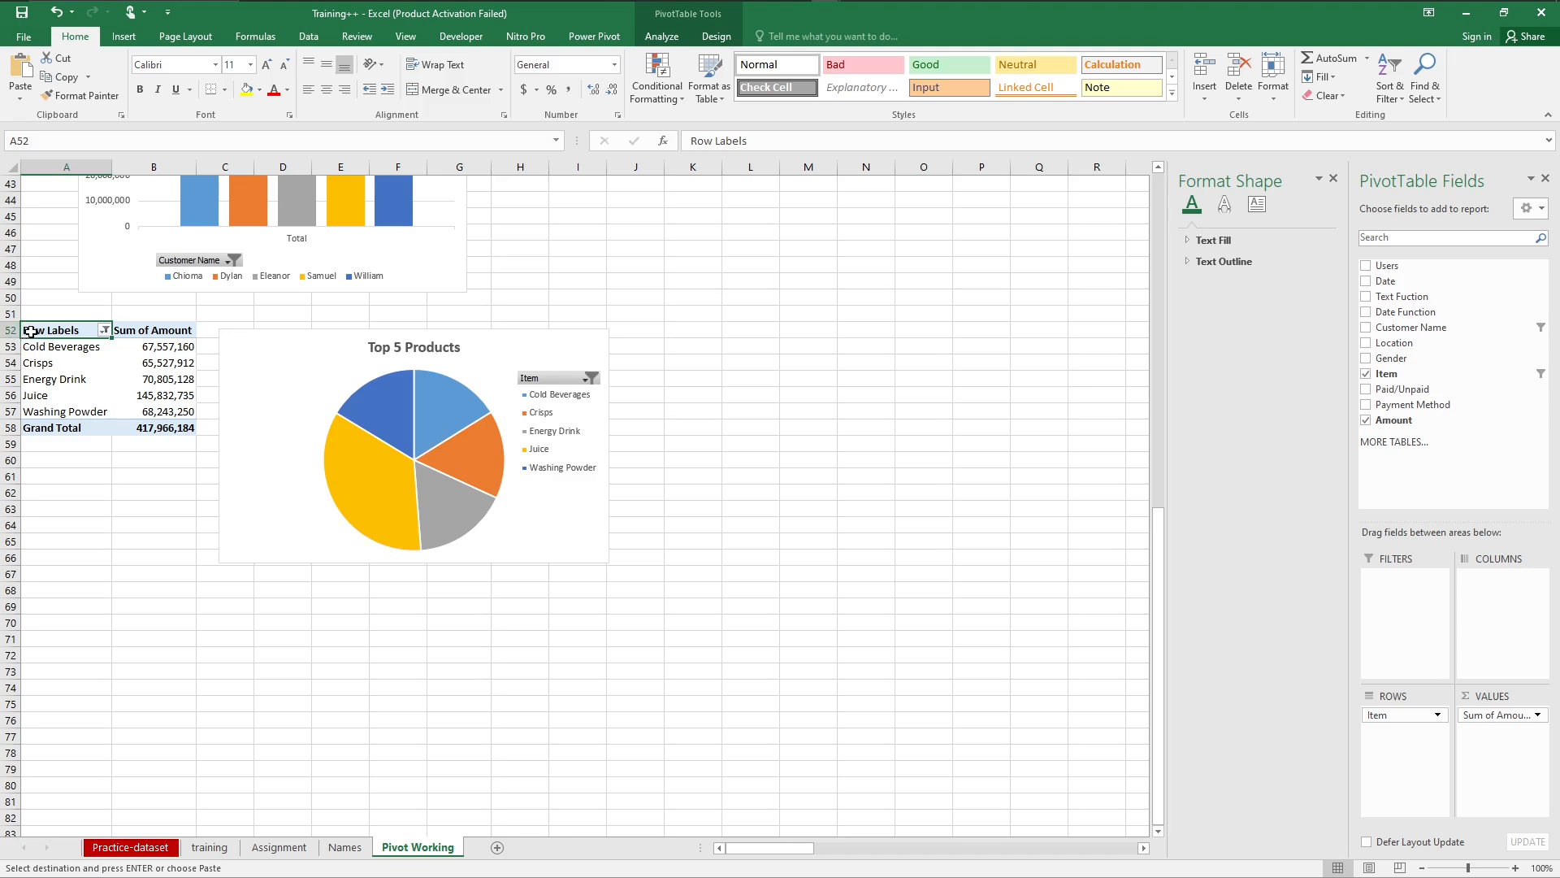
drag(35, 330, 134, 426)
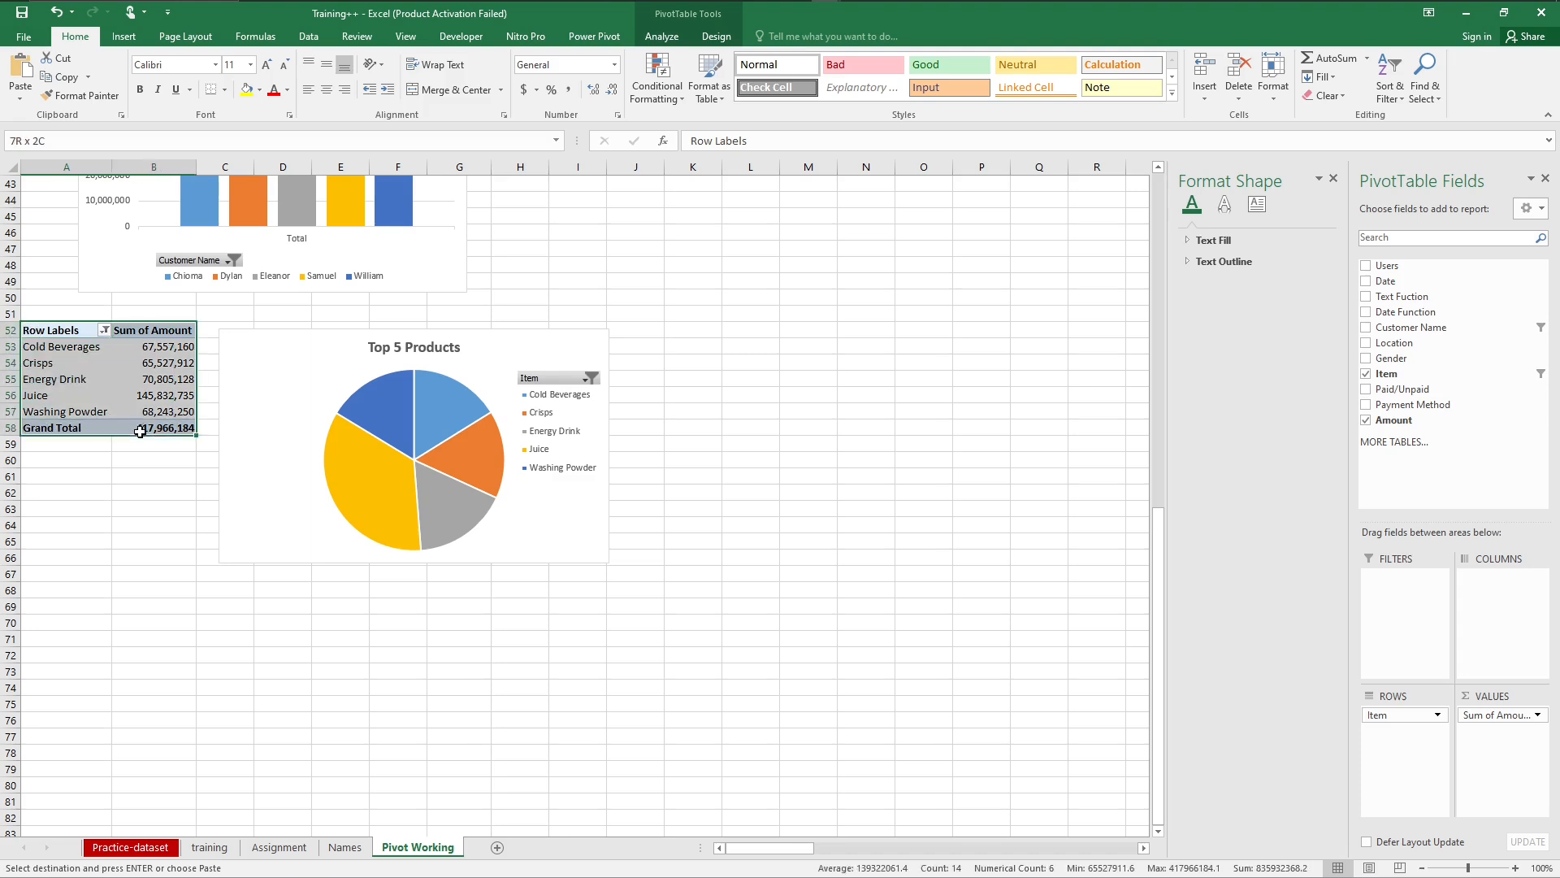
key(ctrl+c)
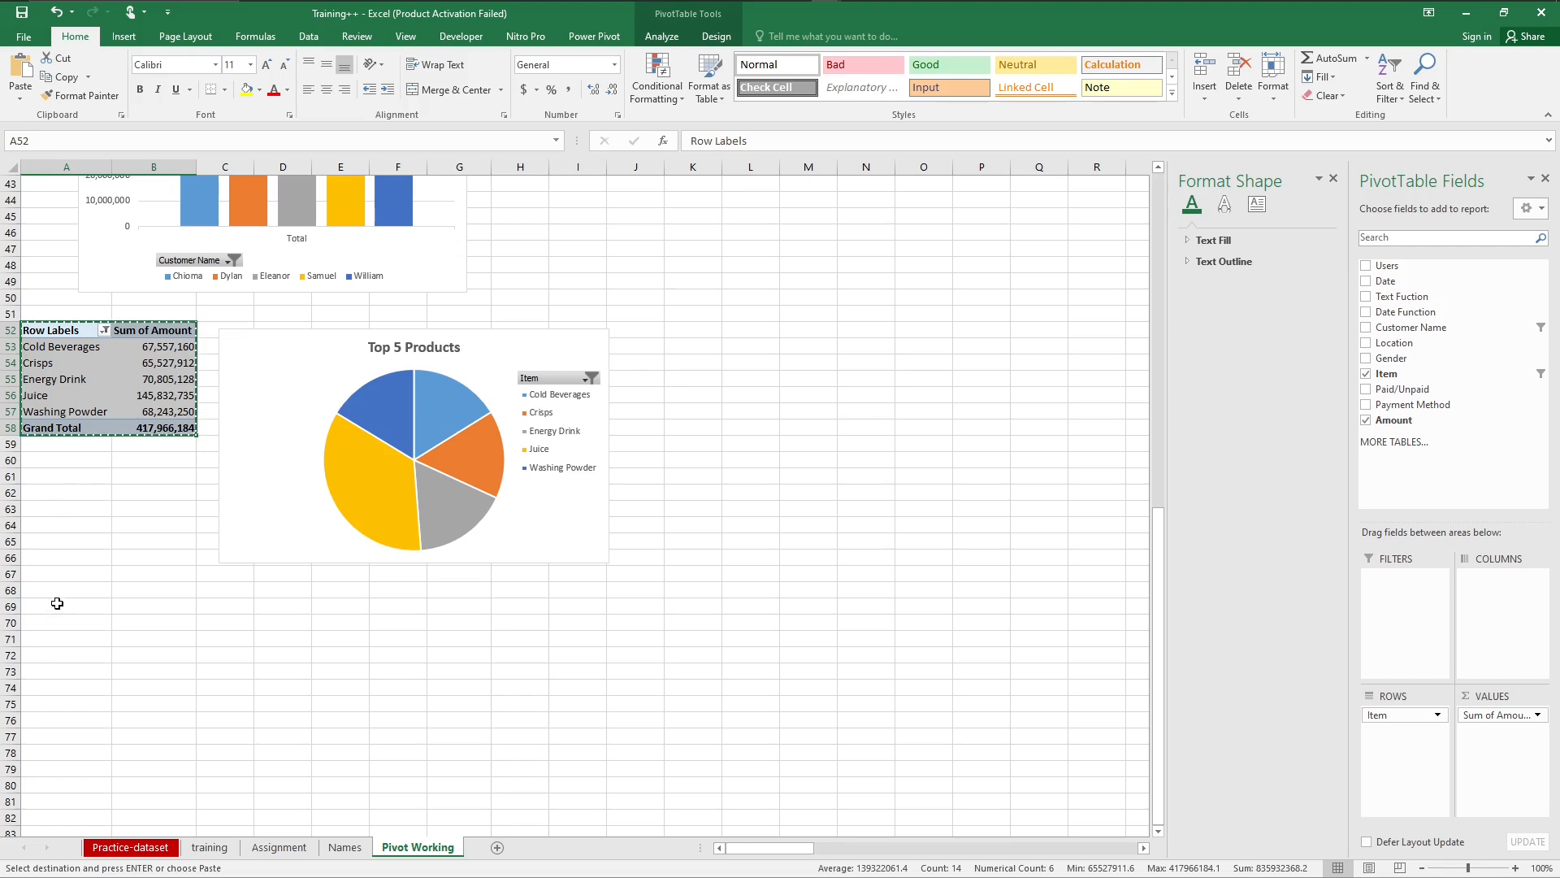
click(53, 606)
key(ctrl+v)
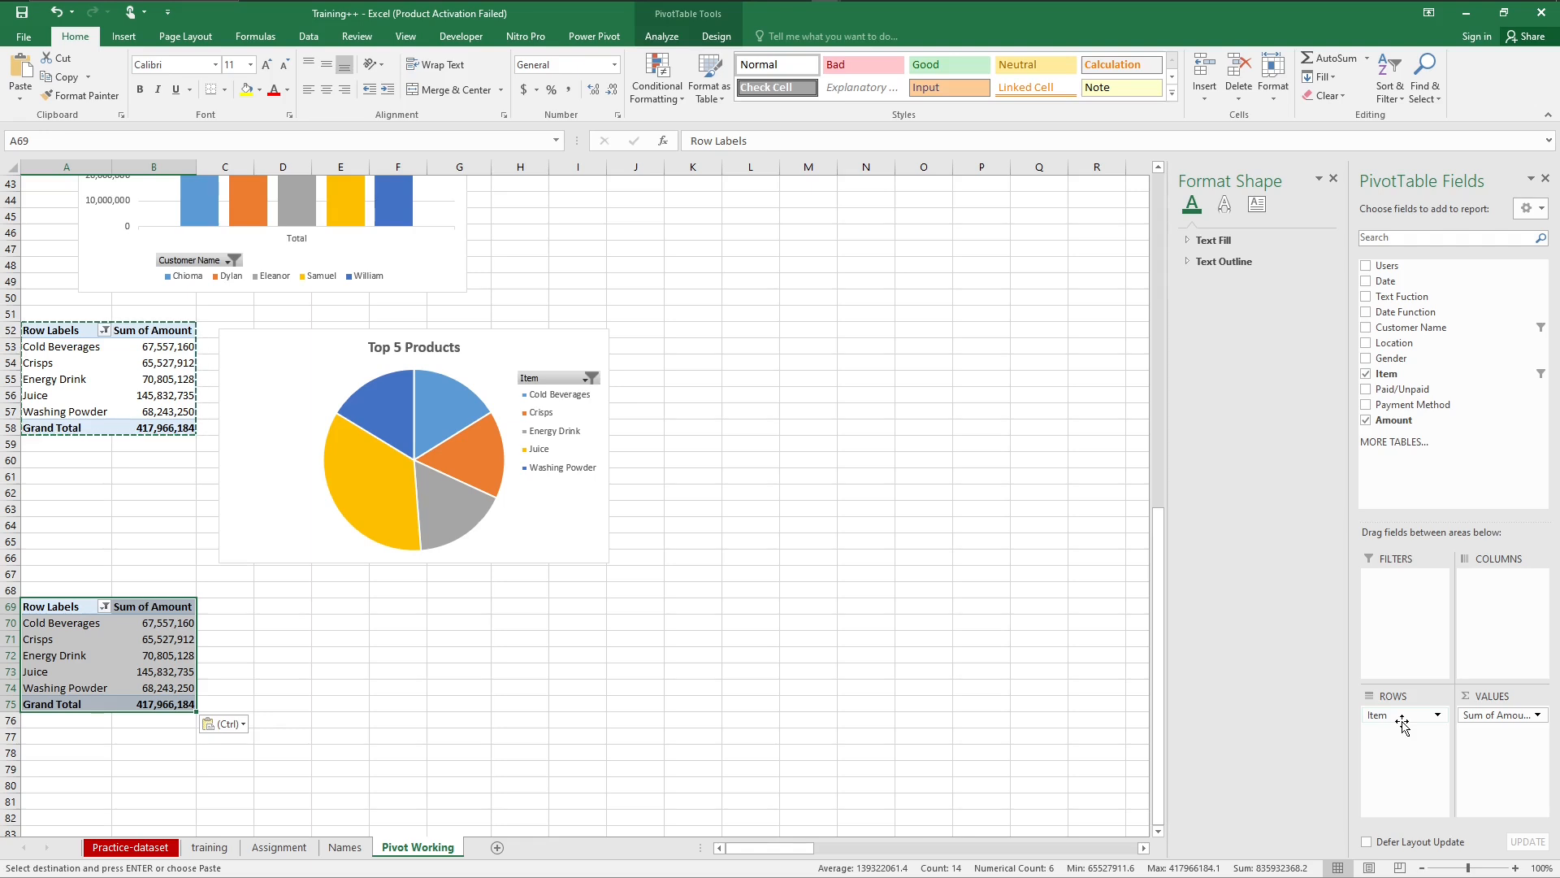
Step: Replace Item with Date Function in the copied PivotTable's rows and remove the Quarters field, keeping Years
drag(1386, 721, 1504, 325)
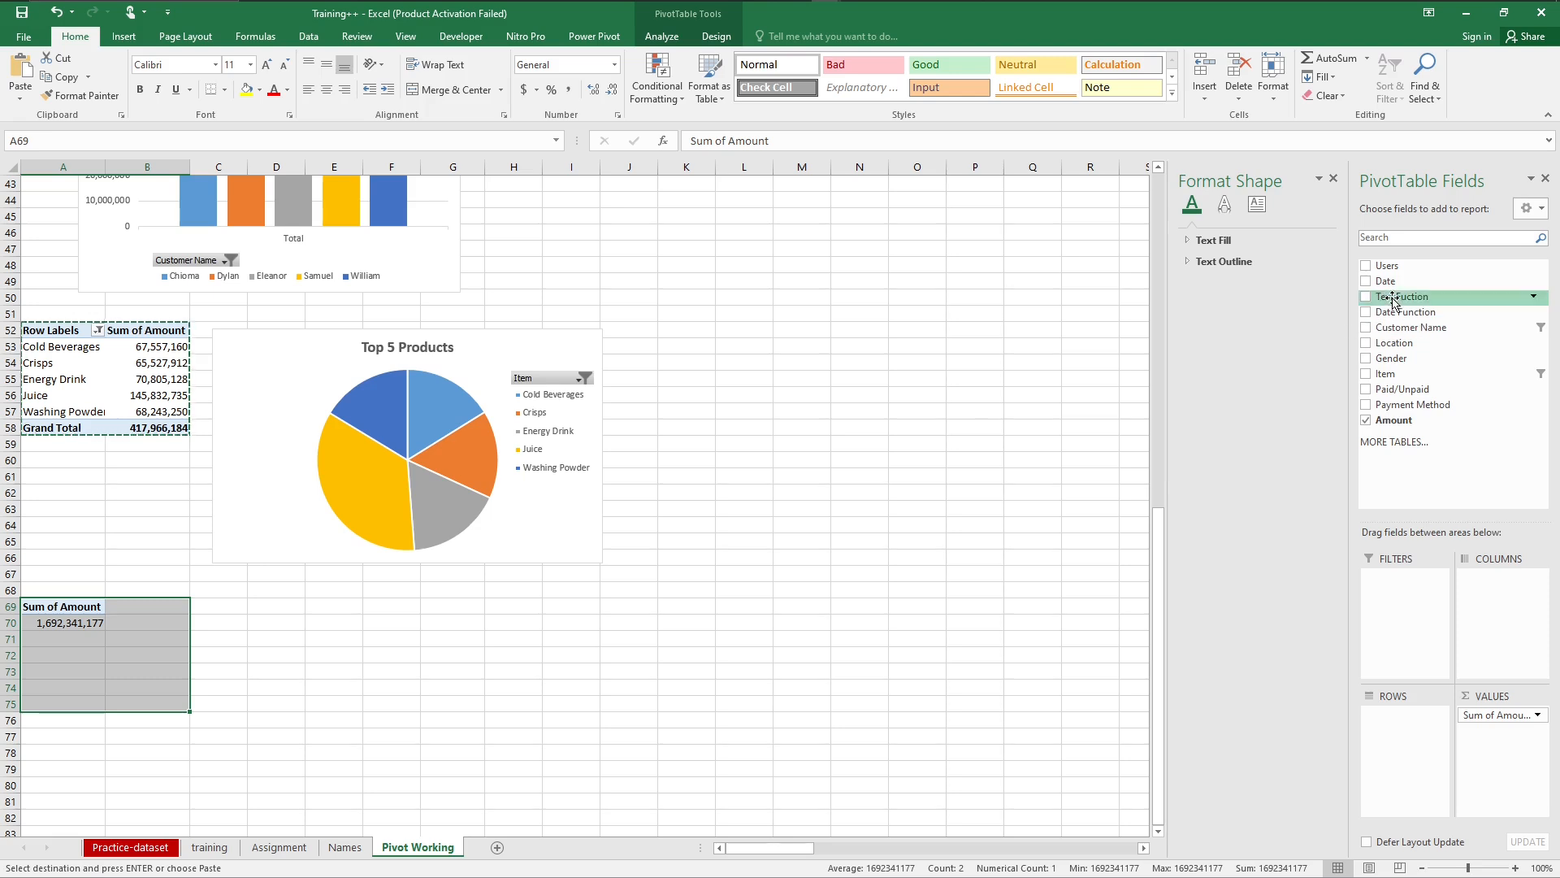
drag(1393, 312, 1408, 749)
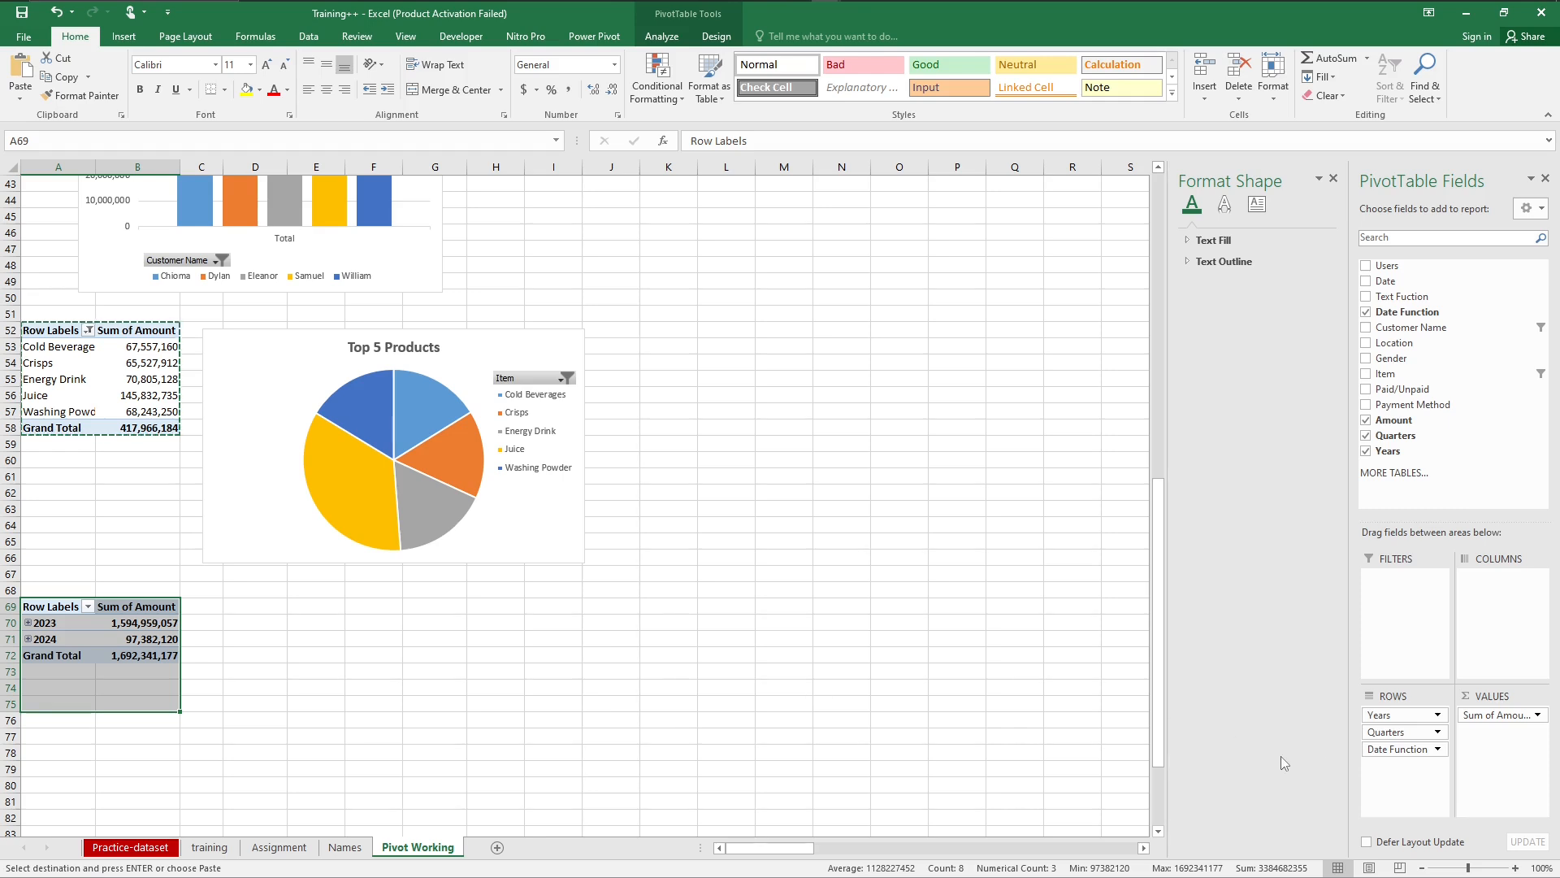
click(1437, 734)
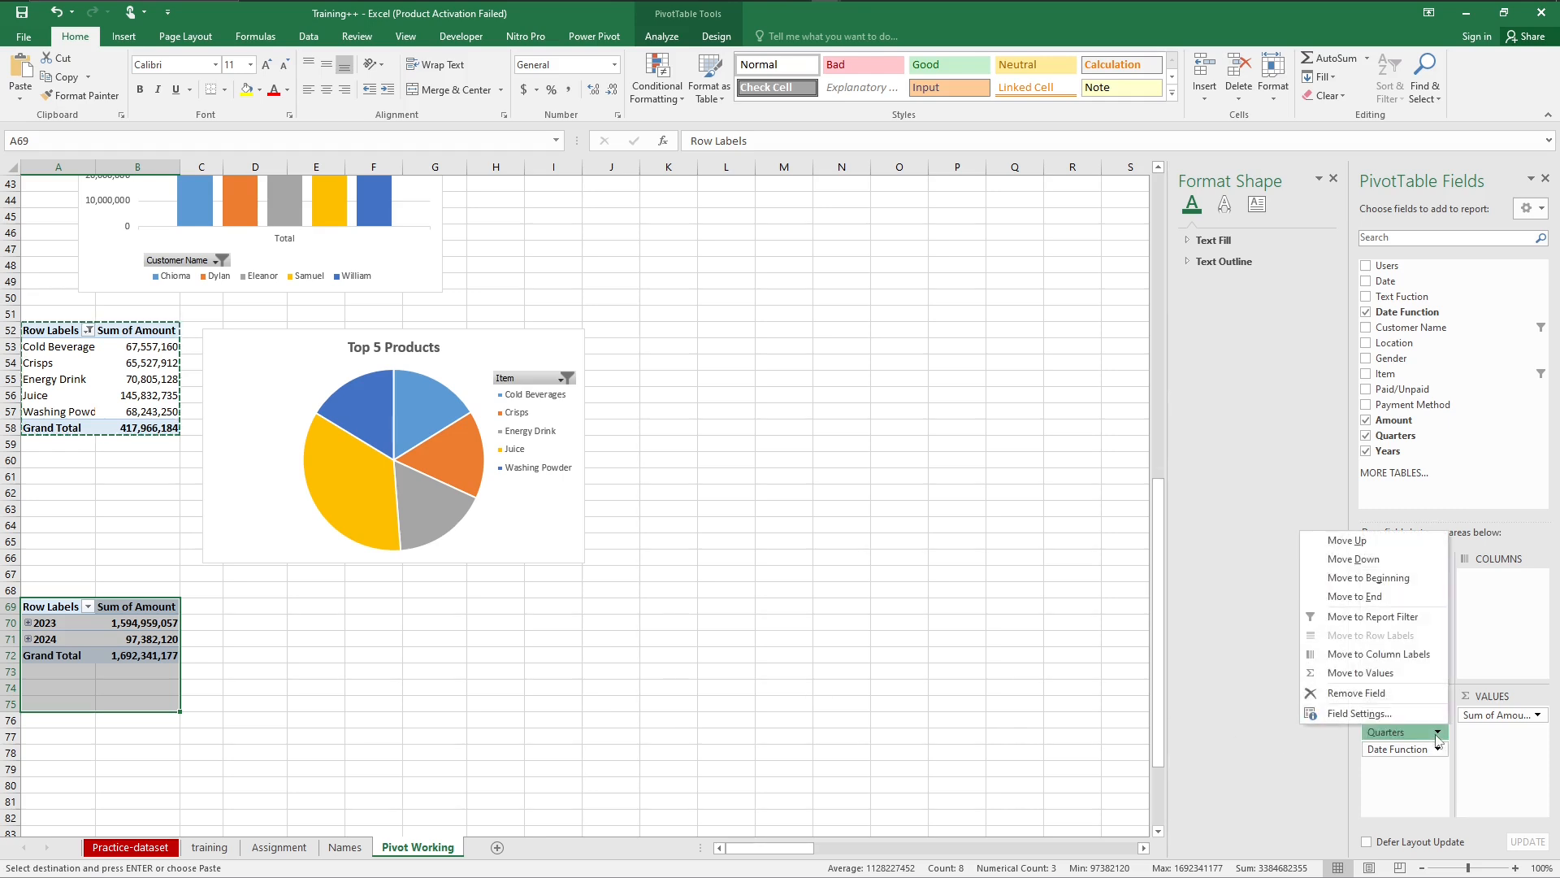
click(1353, 695)
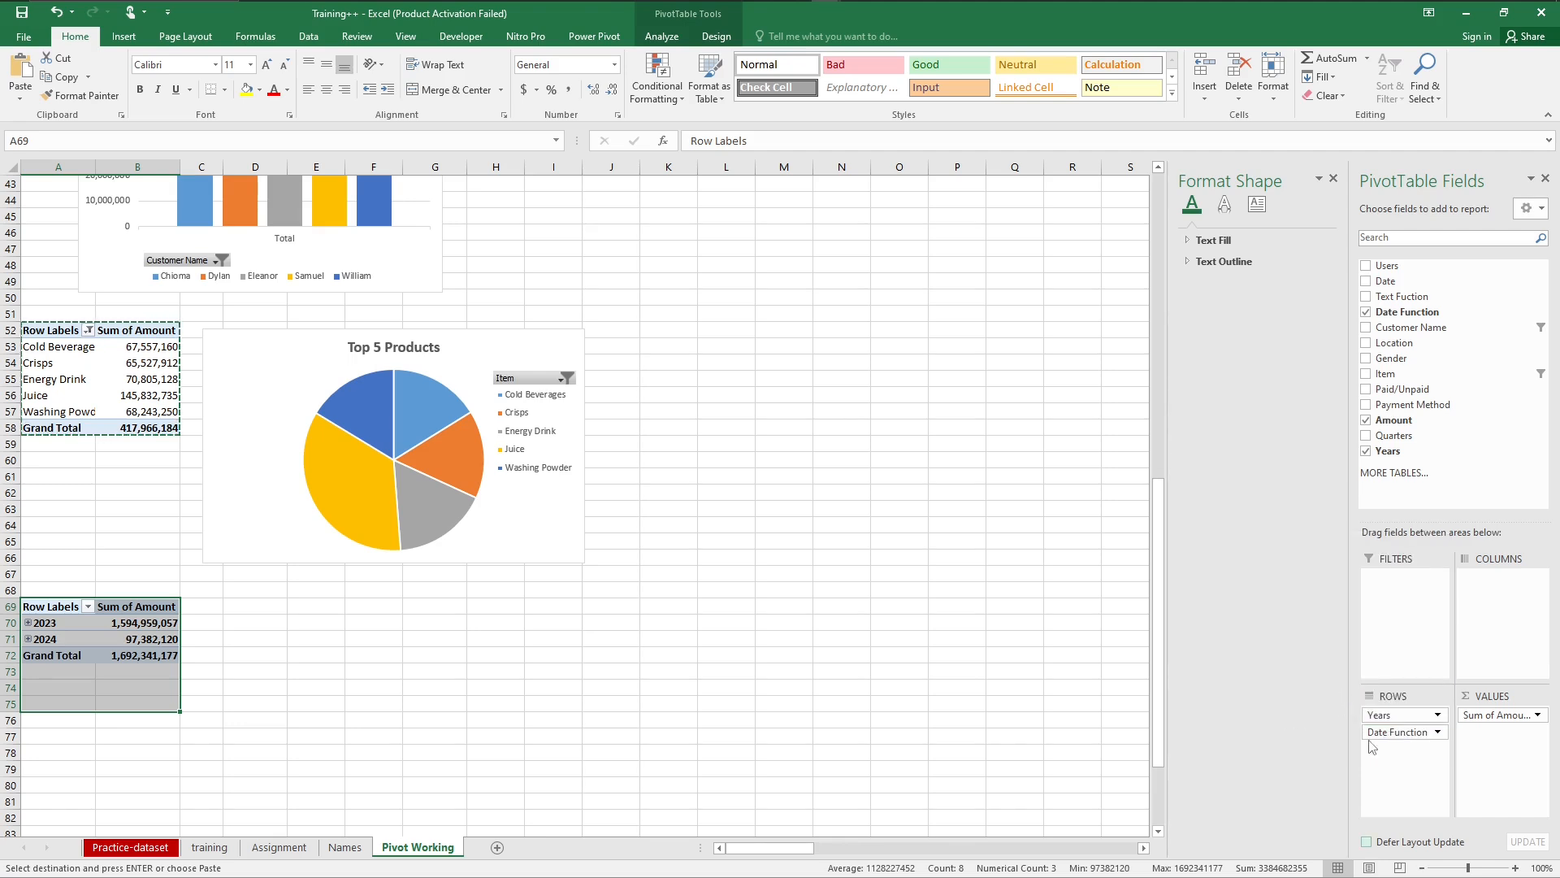
Step: Expand the 2023 and 2024 groups in the date PivotTable to list their months
click(29, 622)
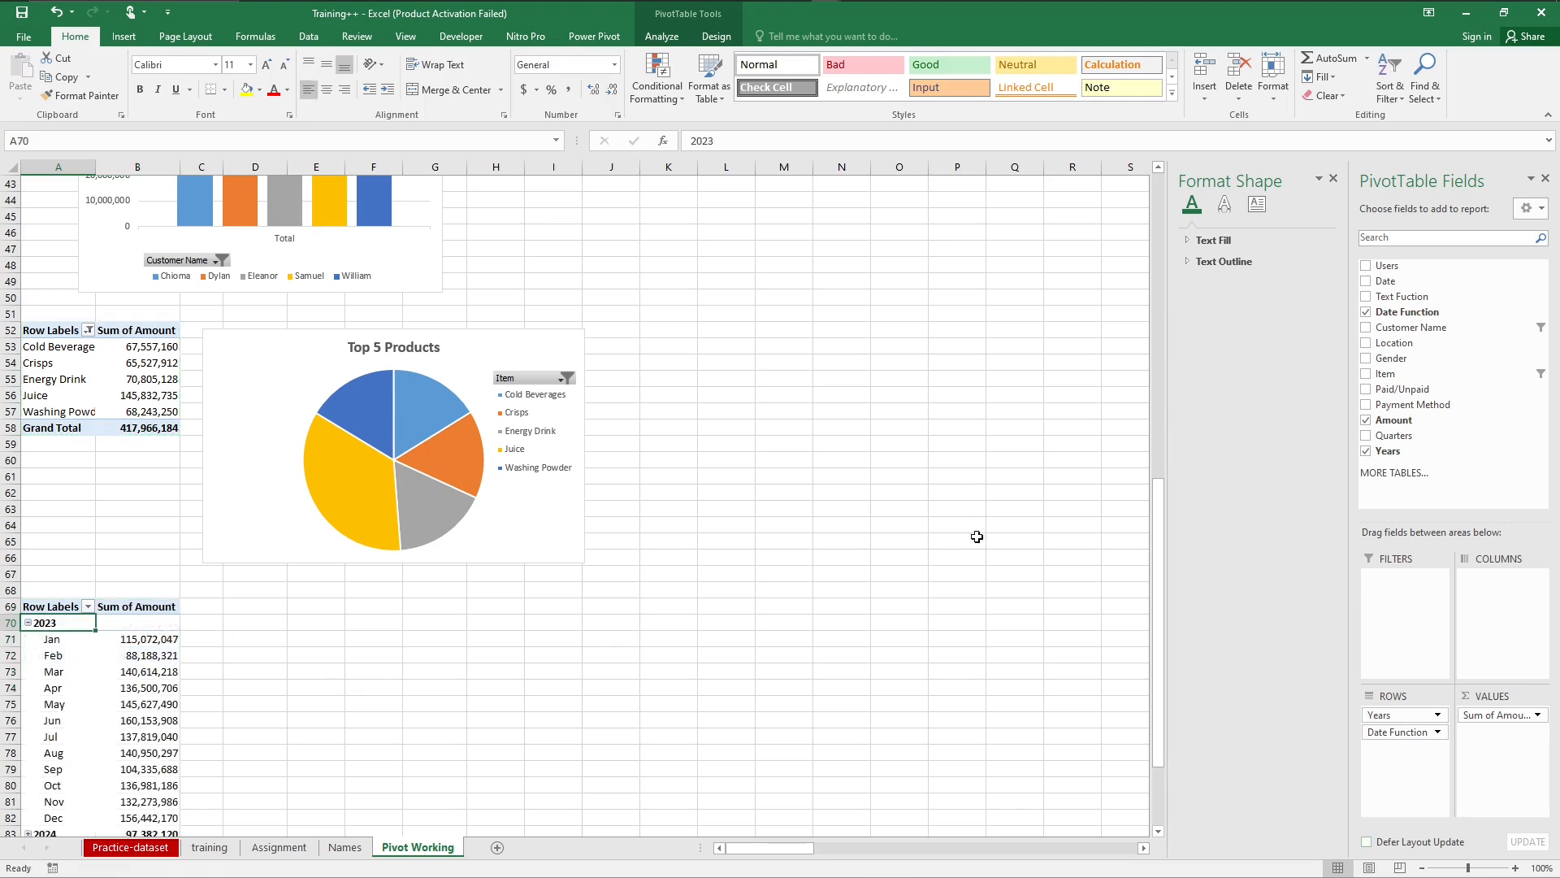
drag(1162, 650, 1167, 735)
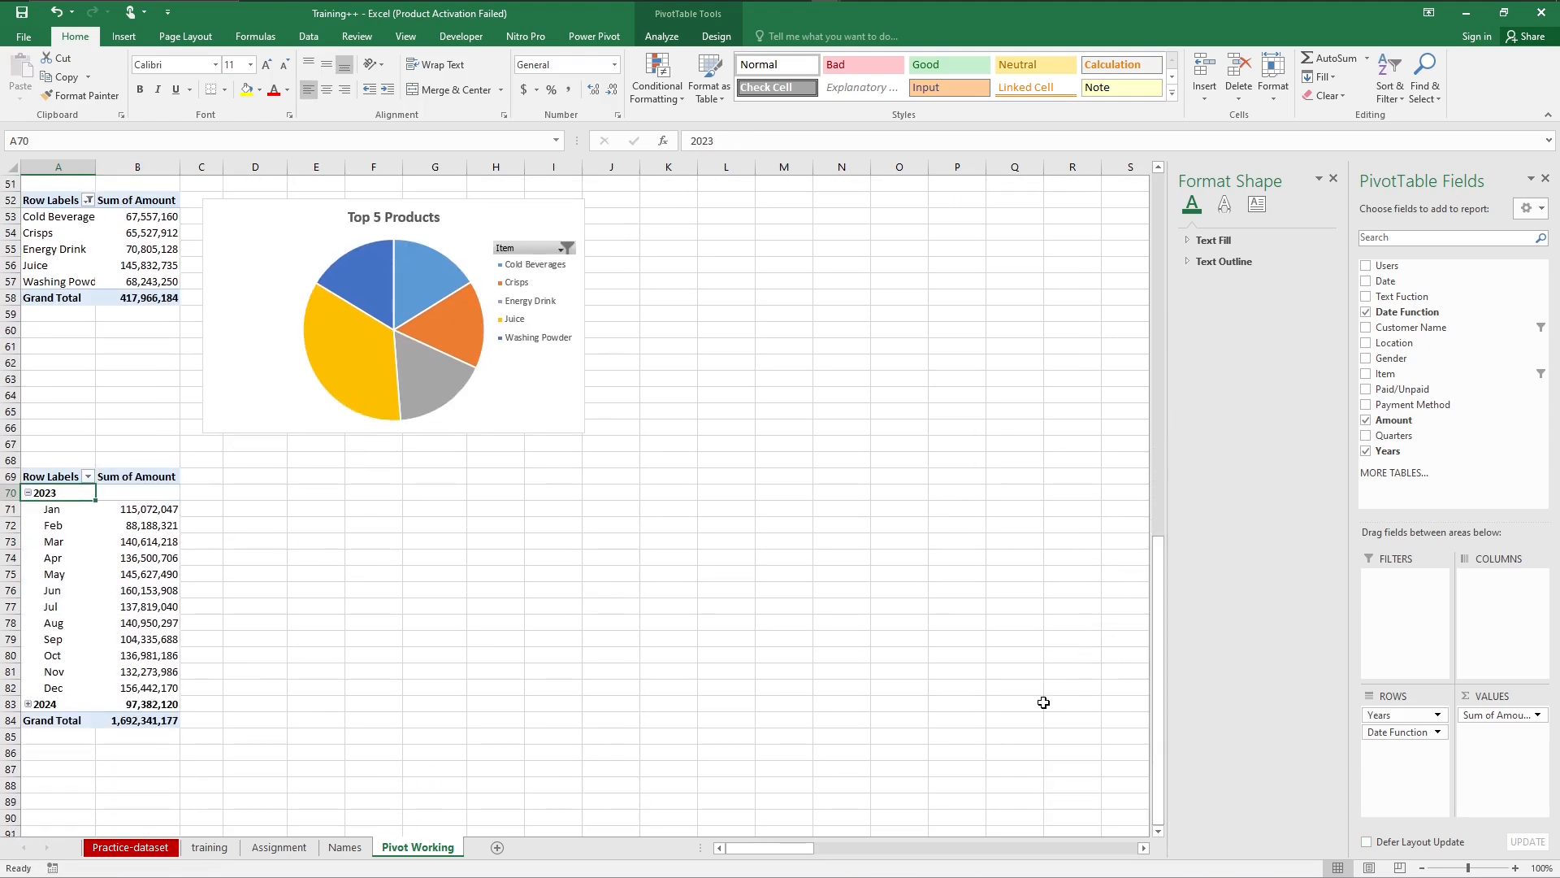
click(29, 704)
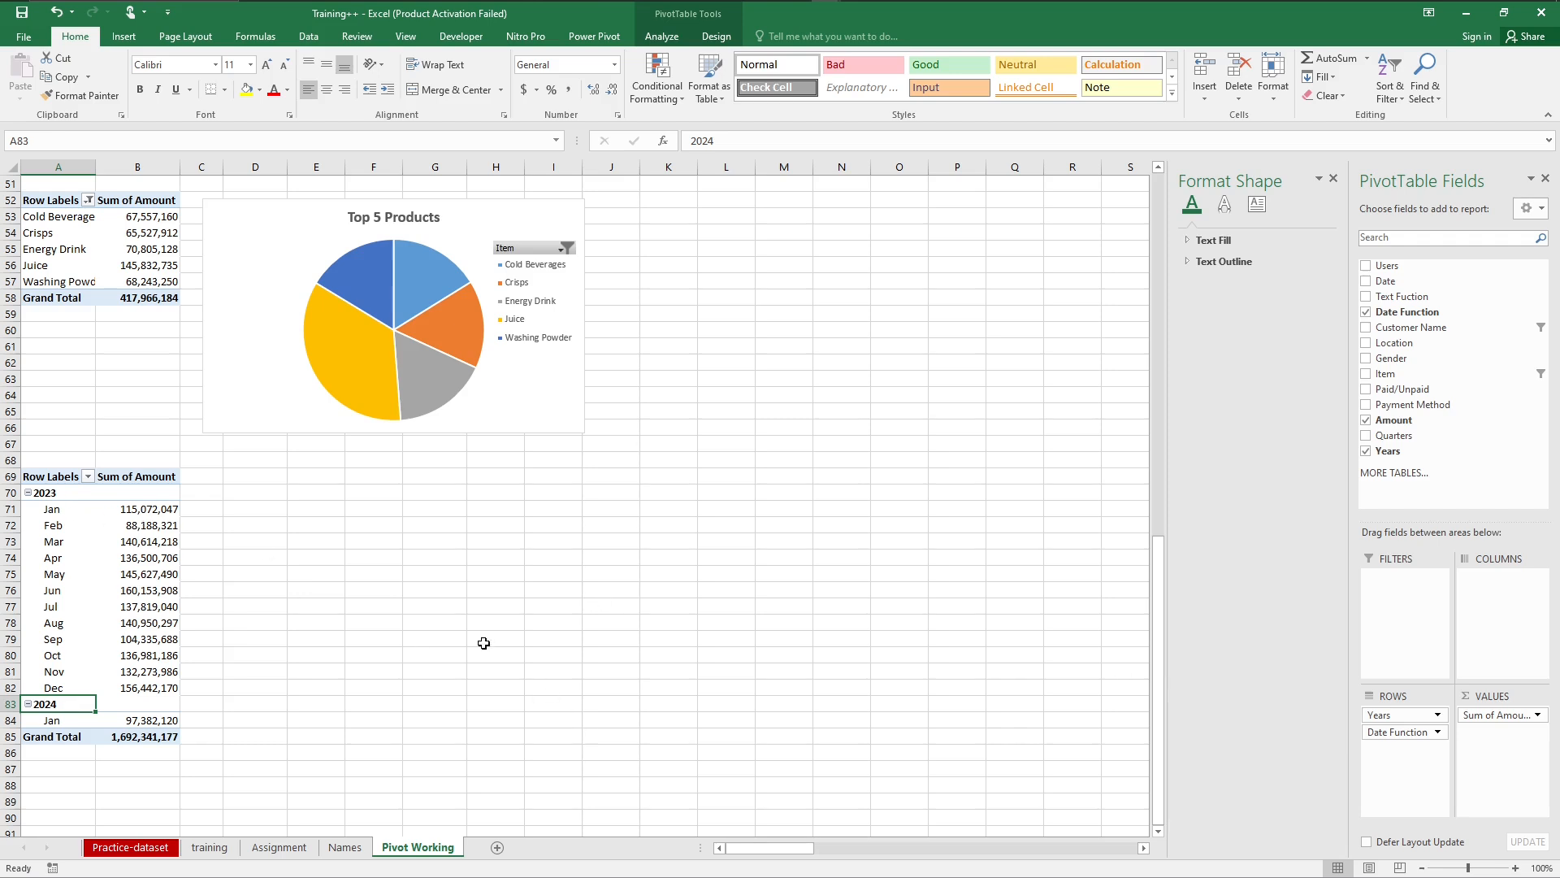
click(51, 518)
click(116, 542)
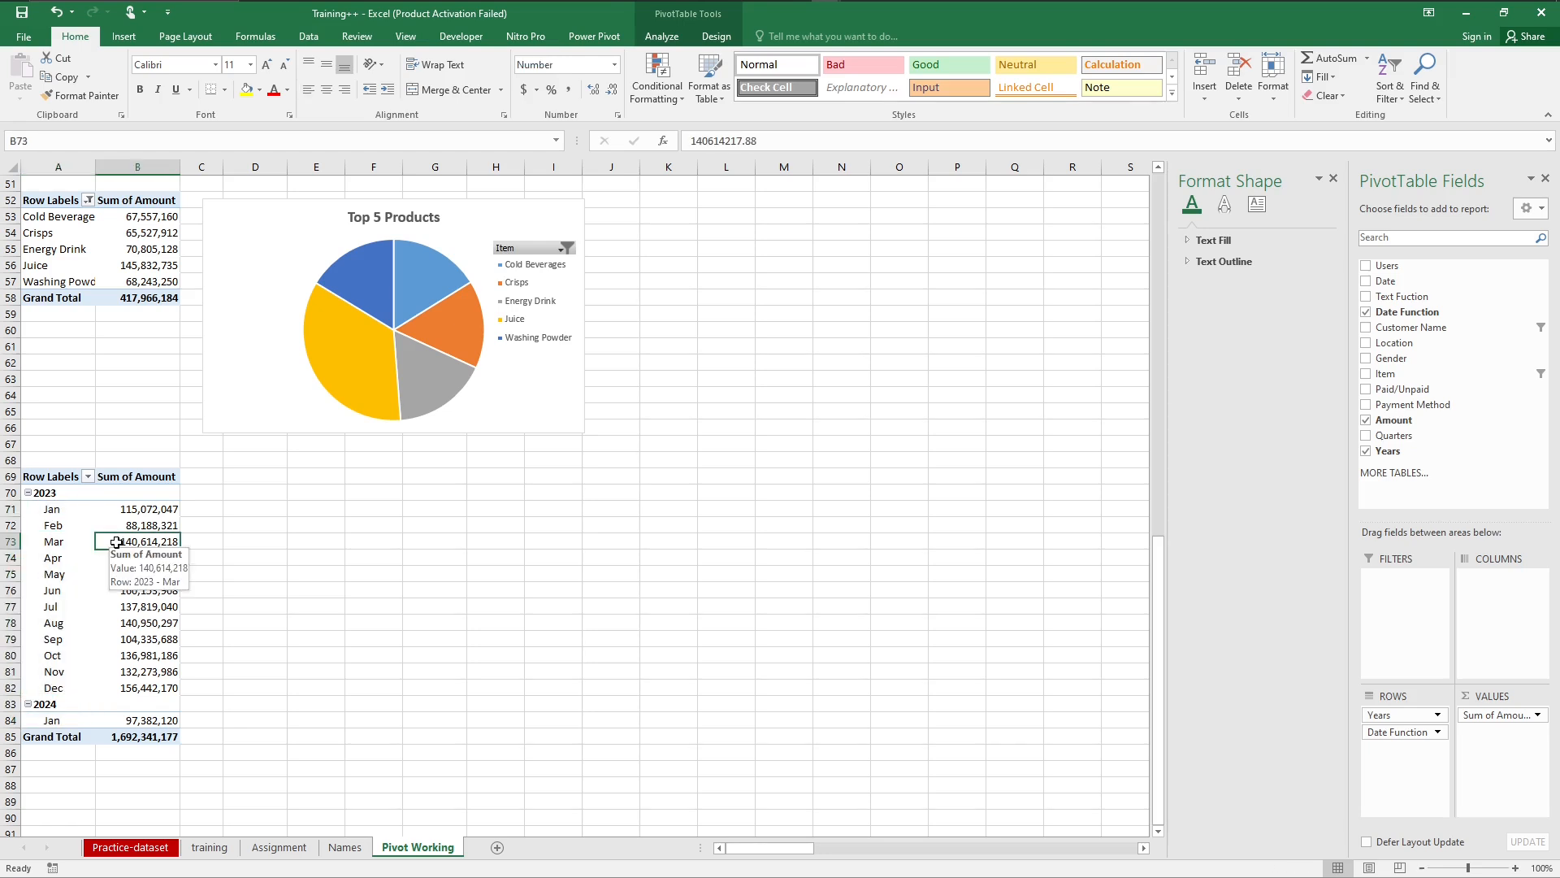
click(124, 38)
click(632, 78)
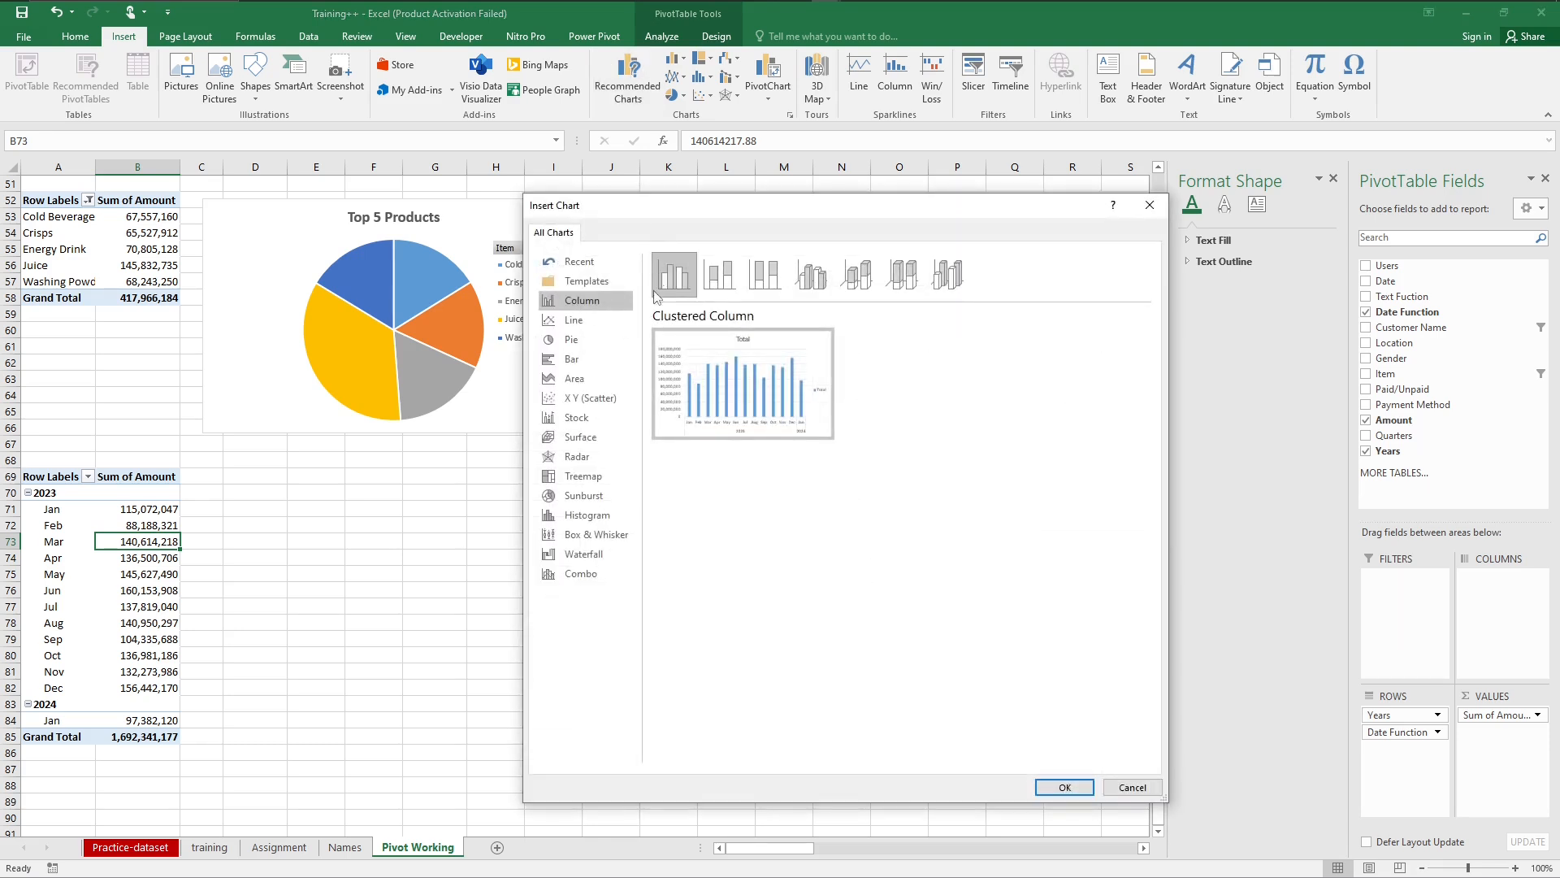
click(576, 321)
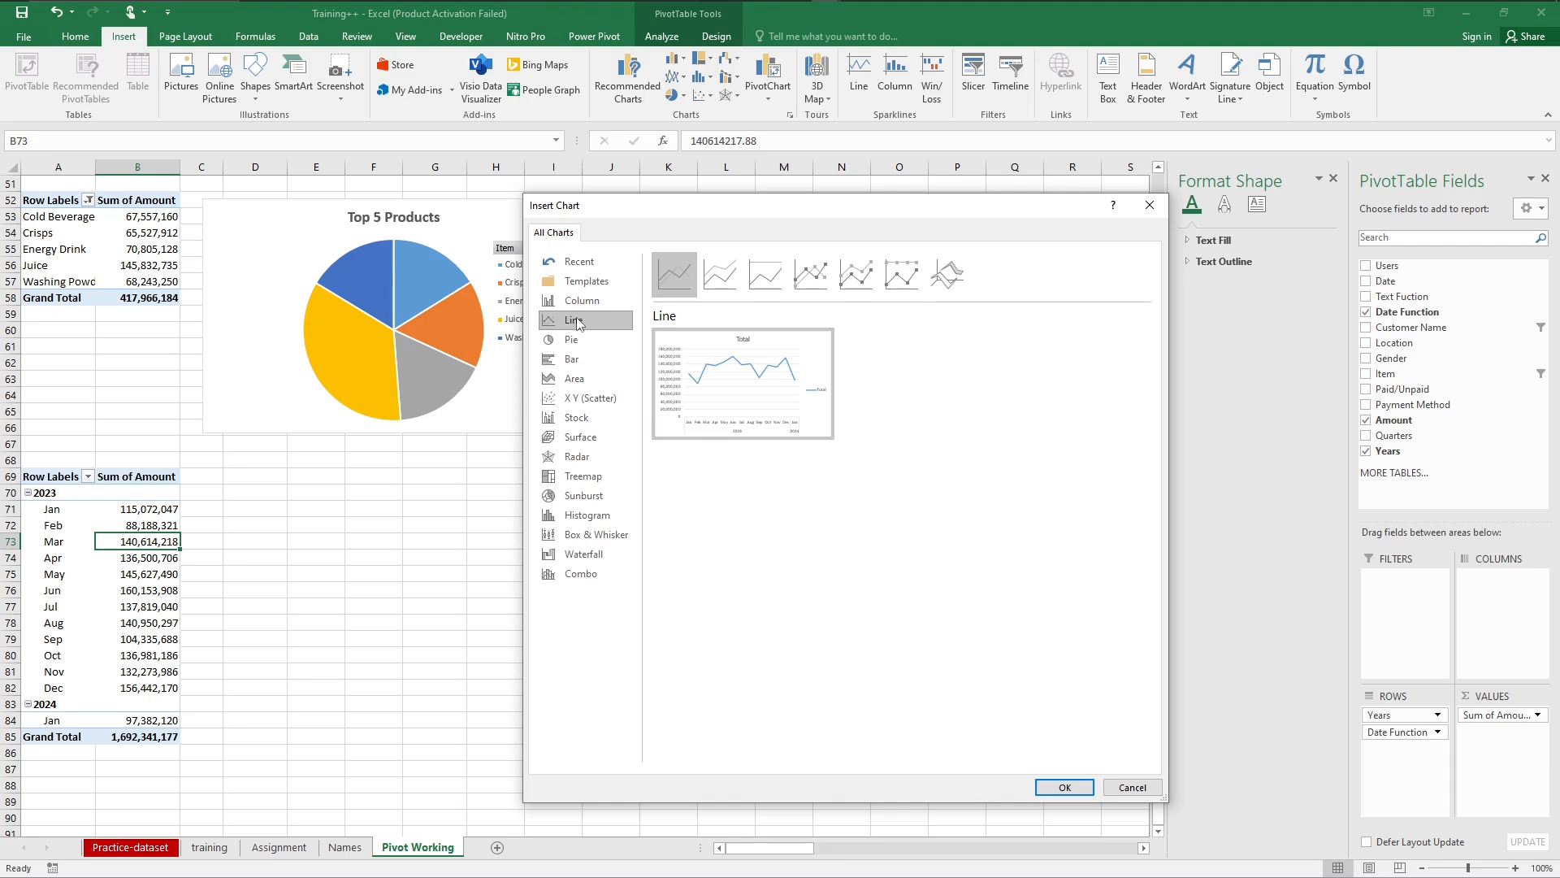
click(1127, 792)
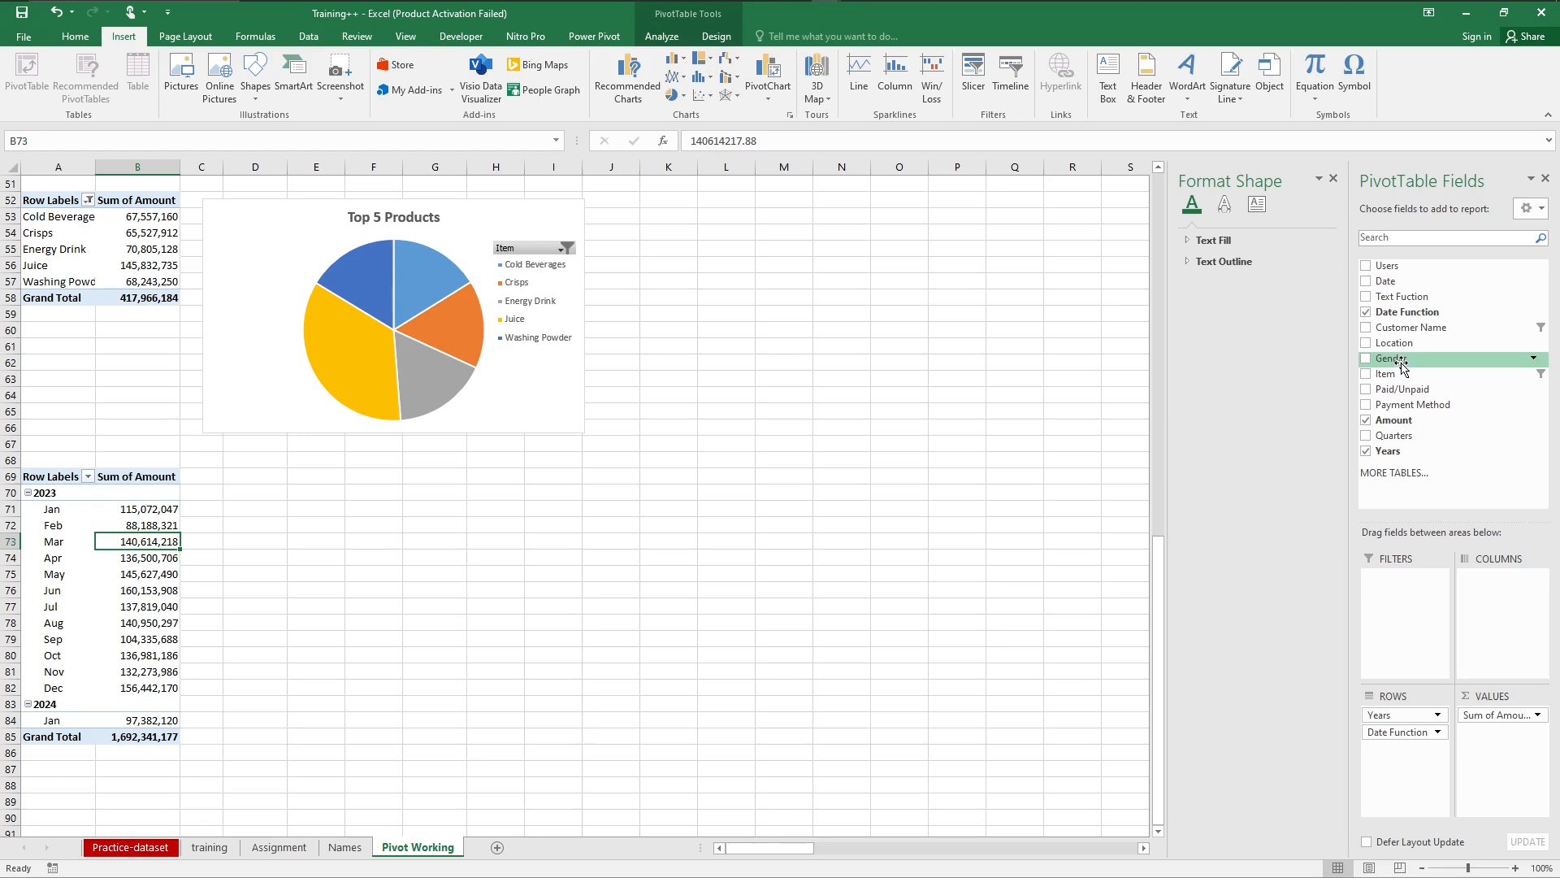
Step: Add Gender to the columns of the monthly PivotTable and insert a plain Line PivotChart of it
drag(1401, 367, 1501, 603)
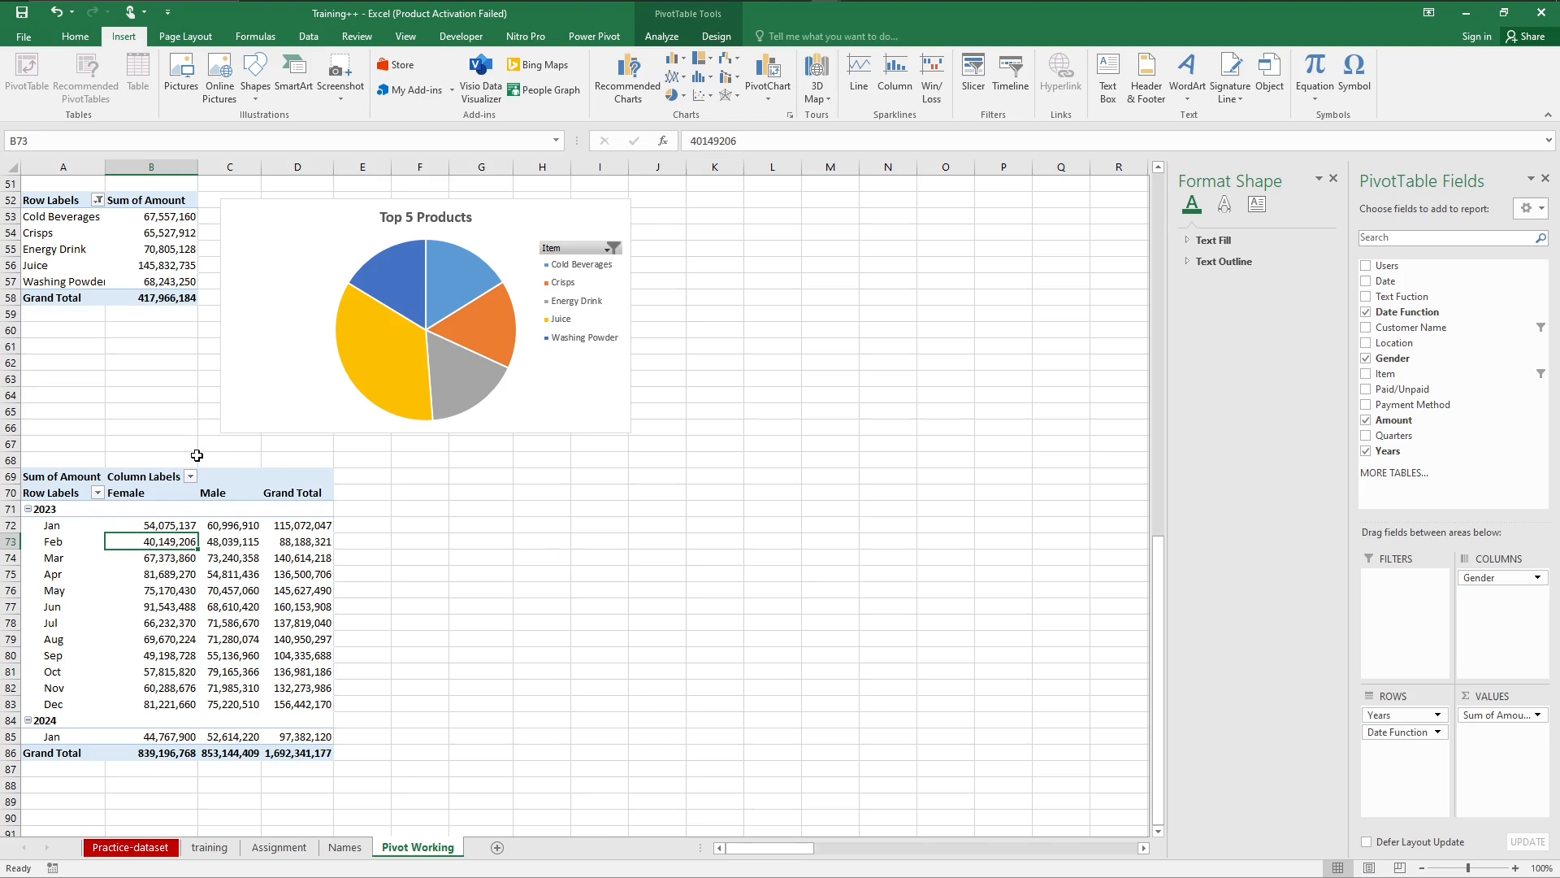
click(631, 60)
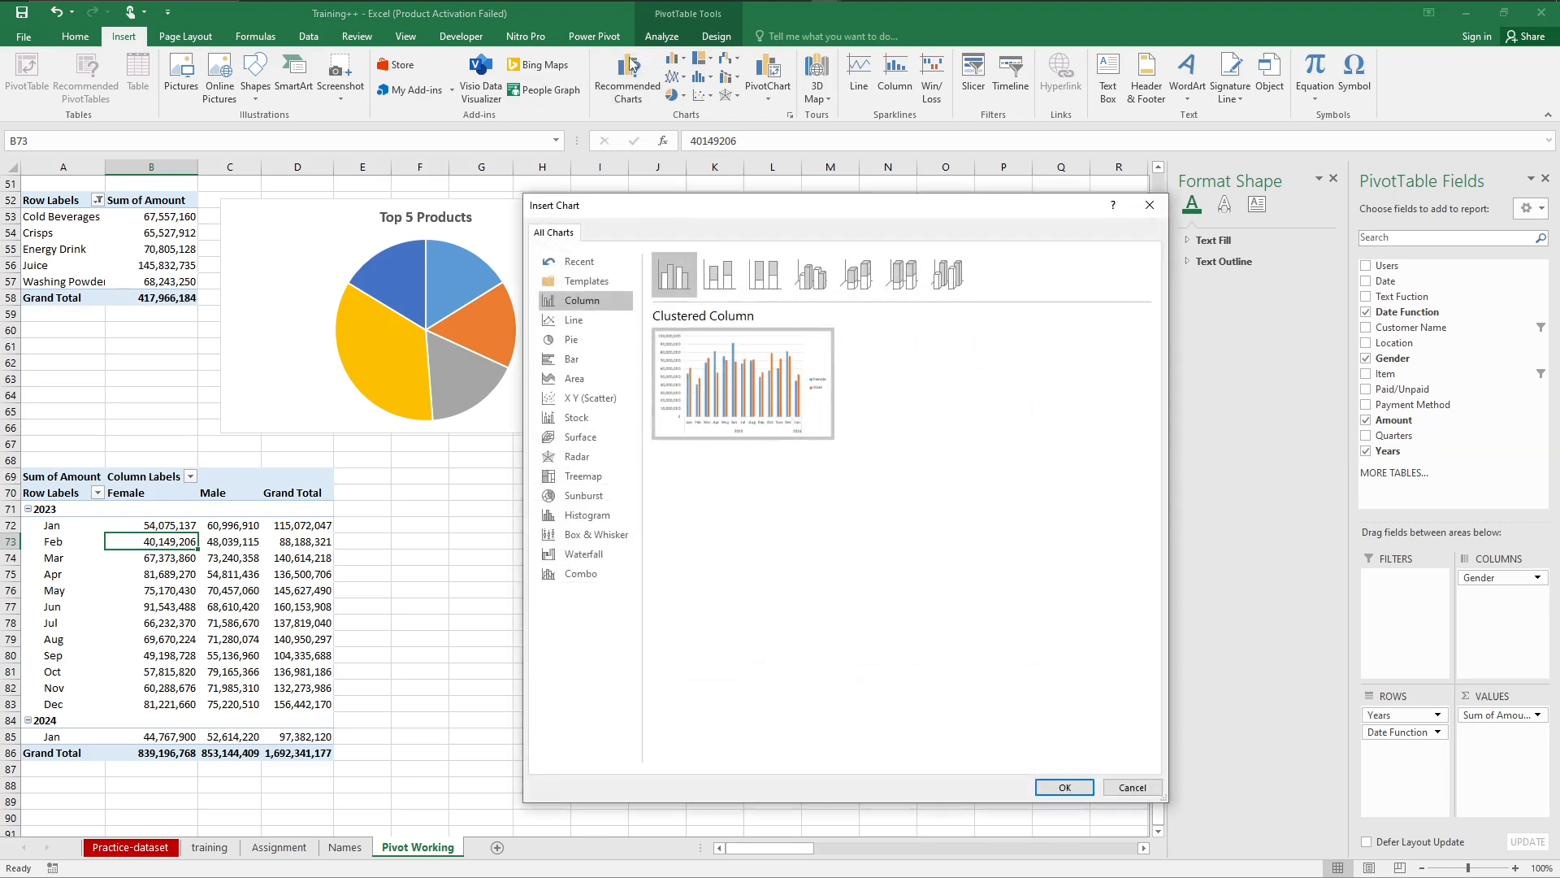
click(598, 320)
mouse_move(715, 376)
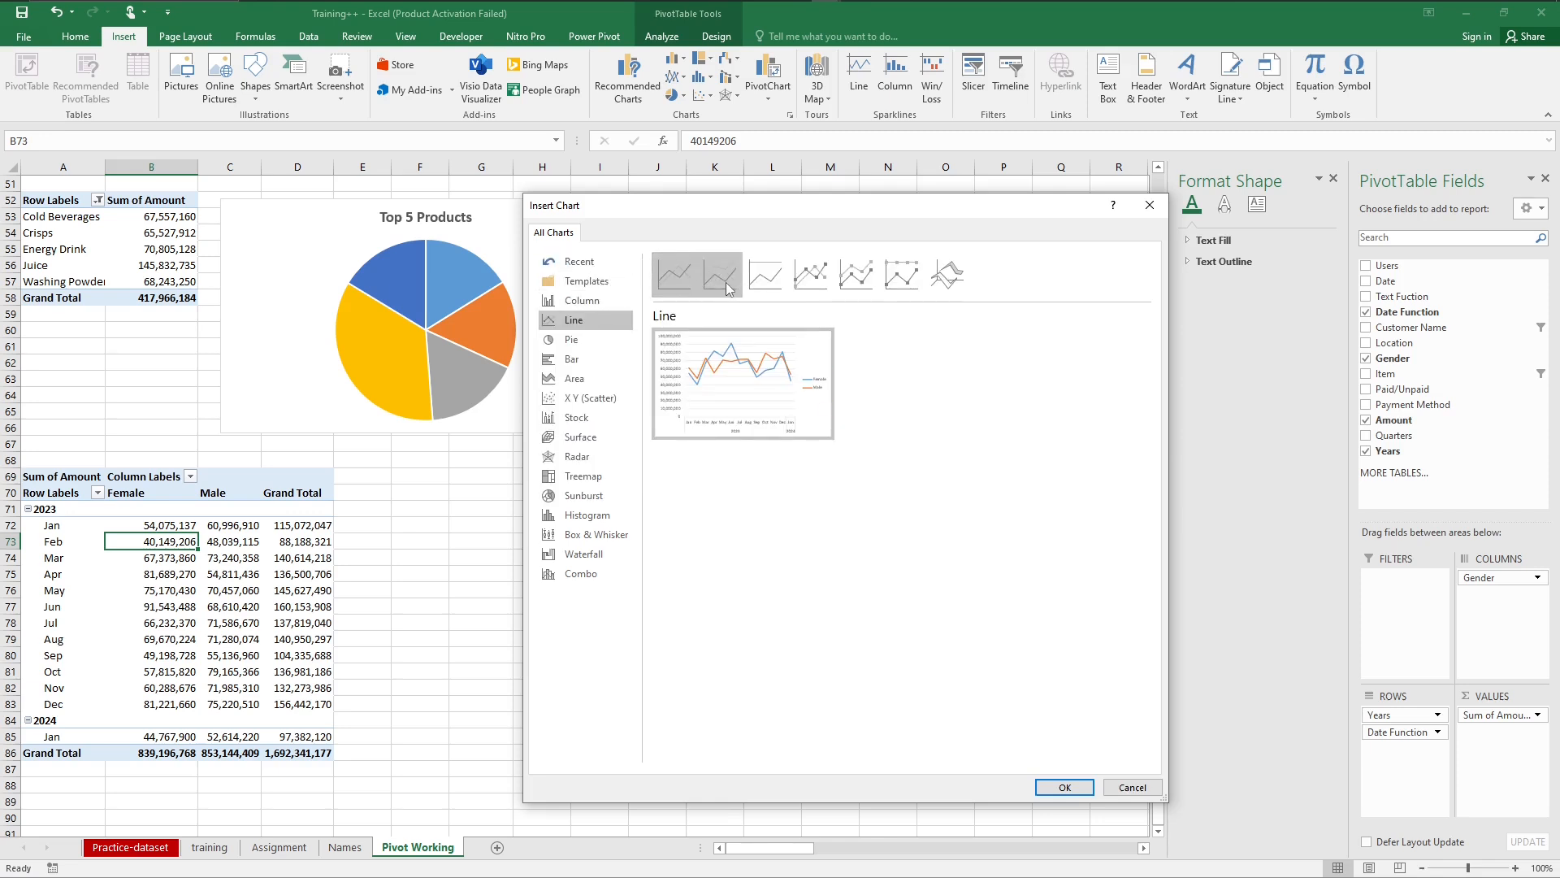
click(726, 286)
click(770, 288)
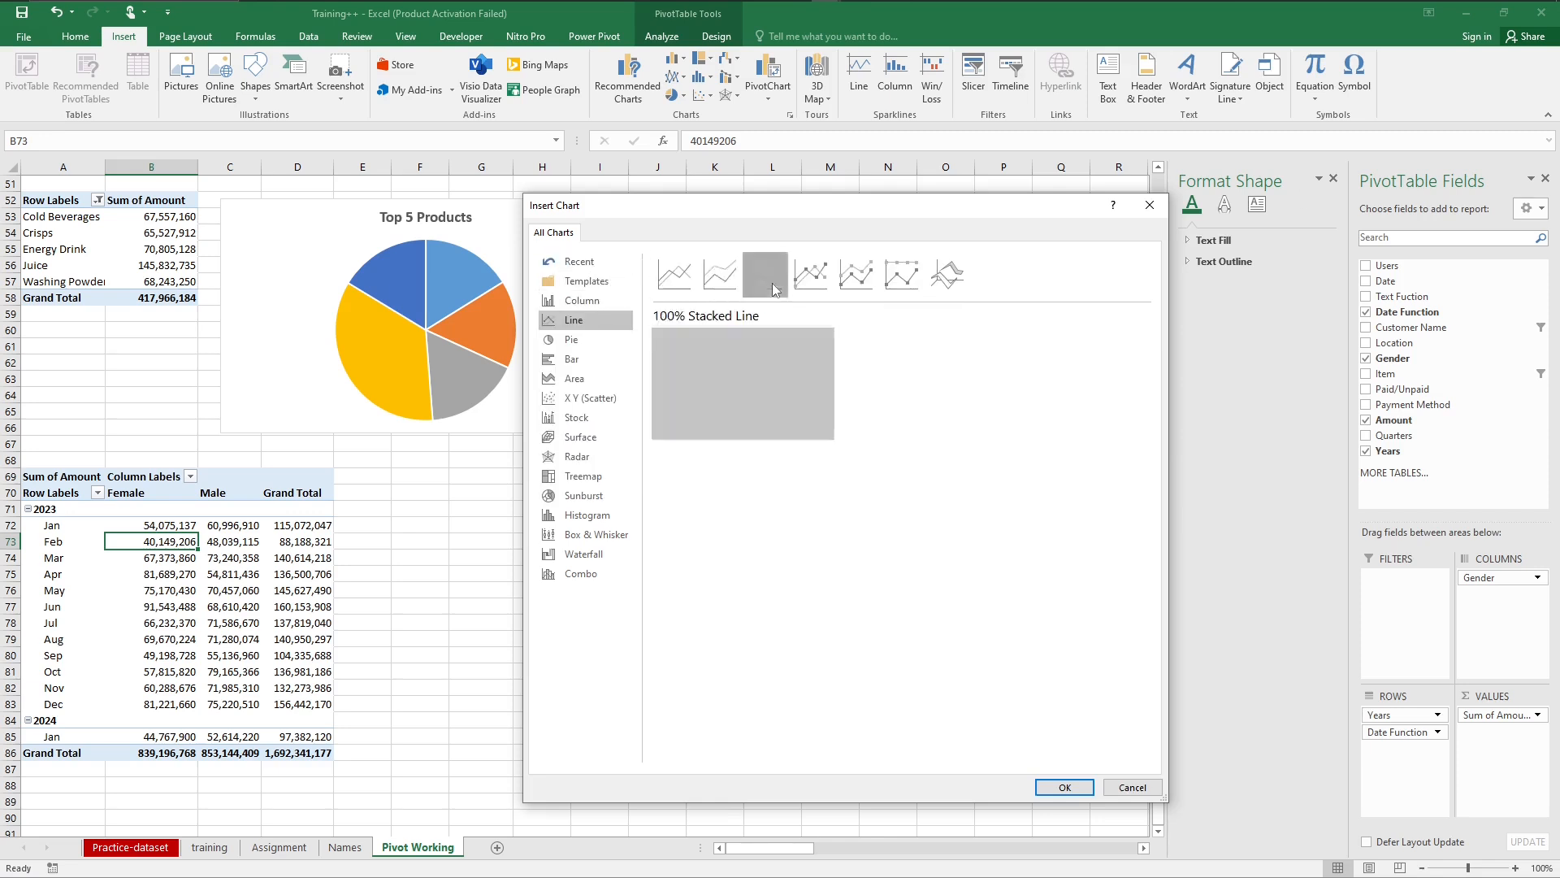
click(814, 288)
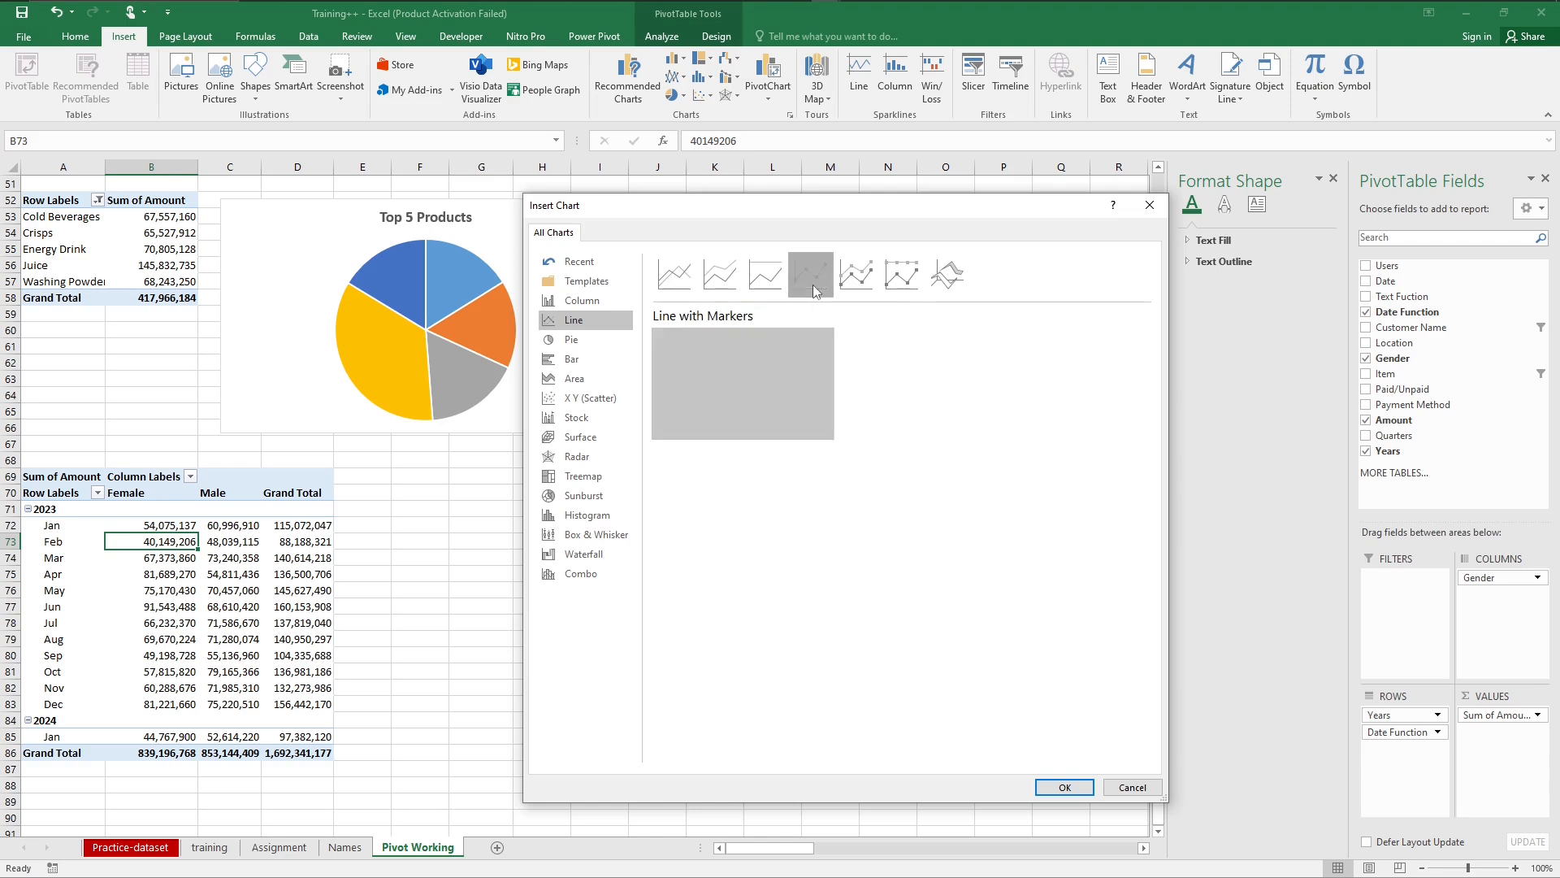
click(676, 282)
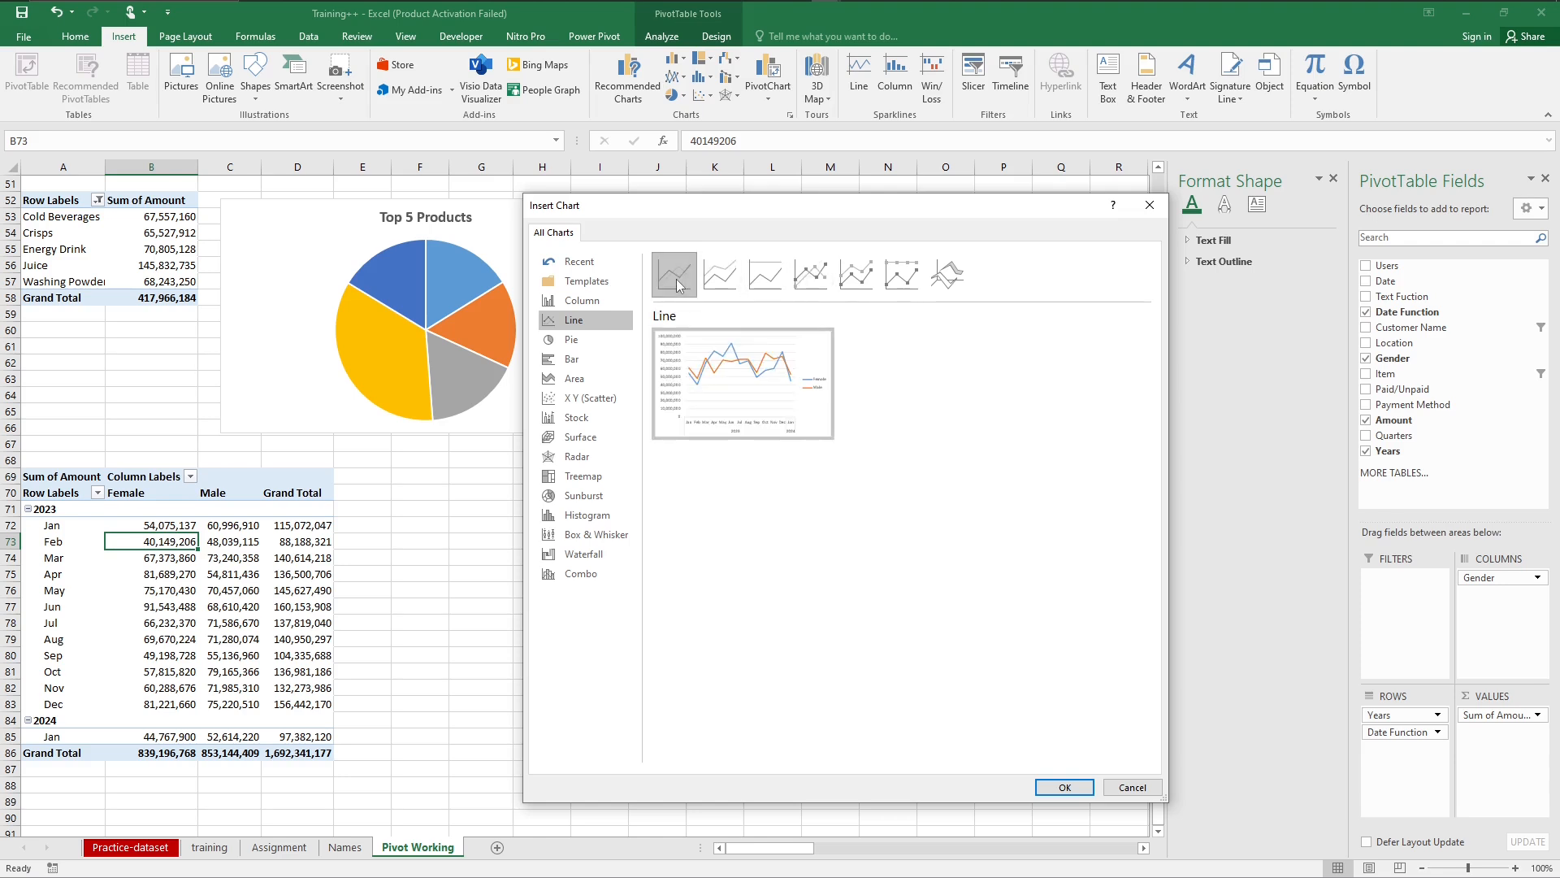
click(1060, 786)
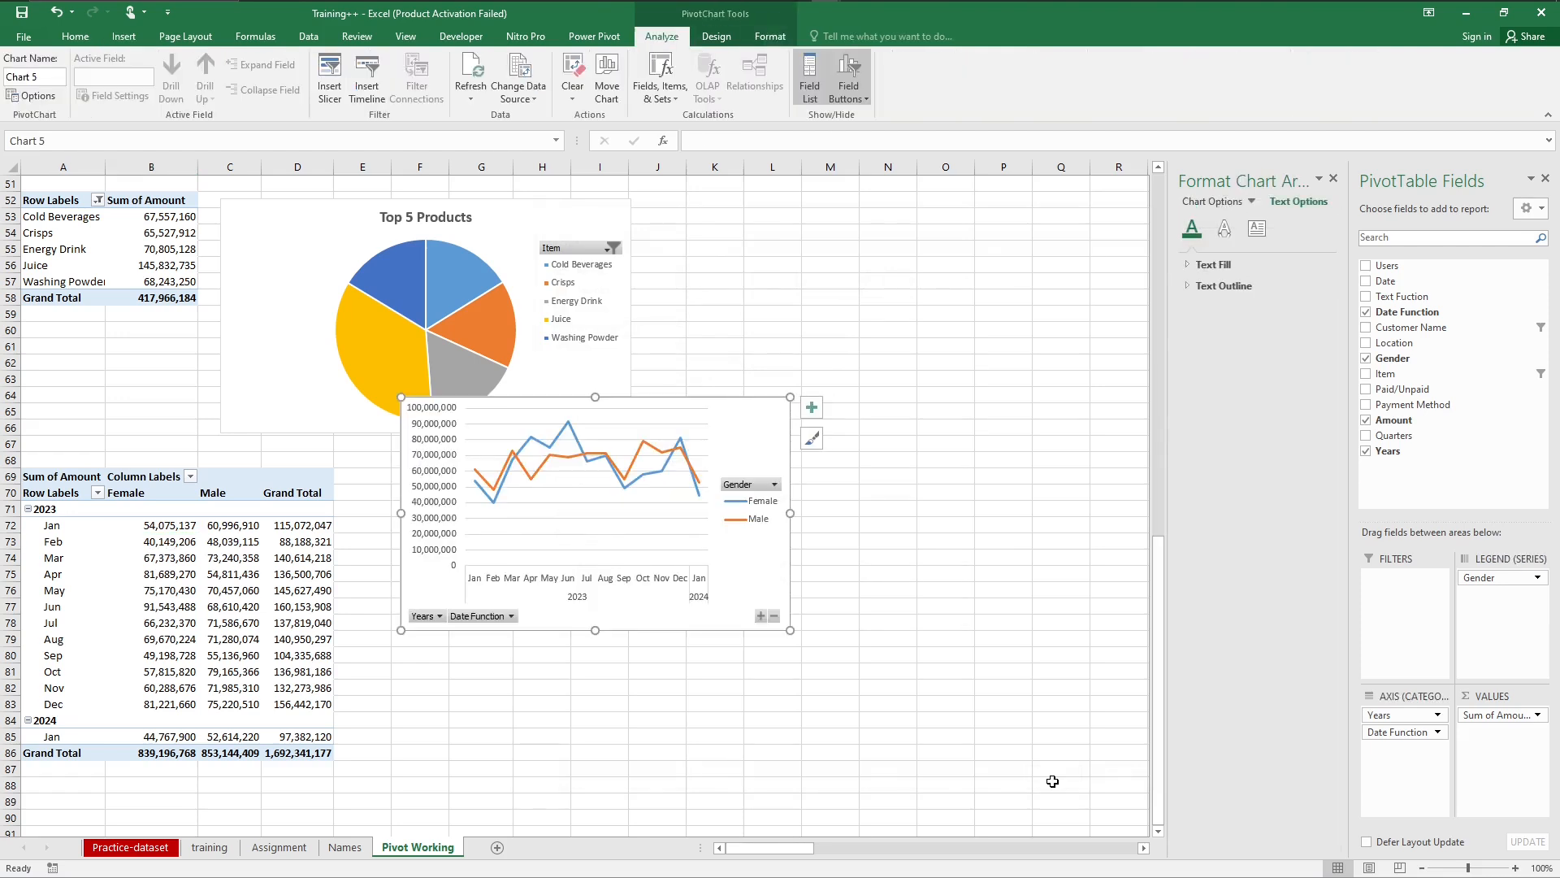
Step: Move the monthly line chart below the Top 5 Products pie chart, beside its PivotTable
drag(762, 429, 738, 555)
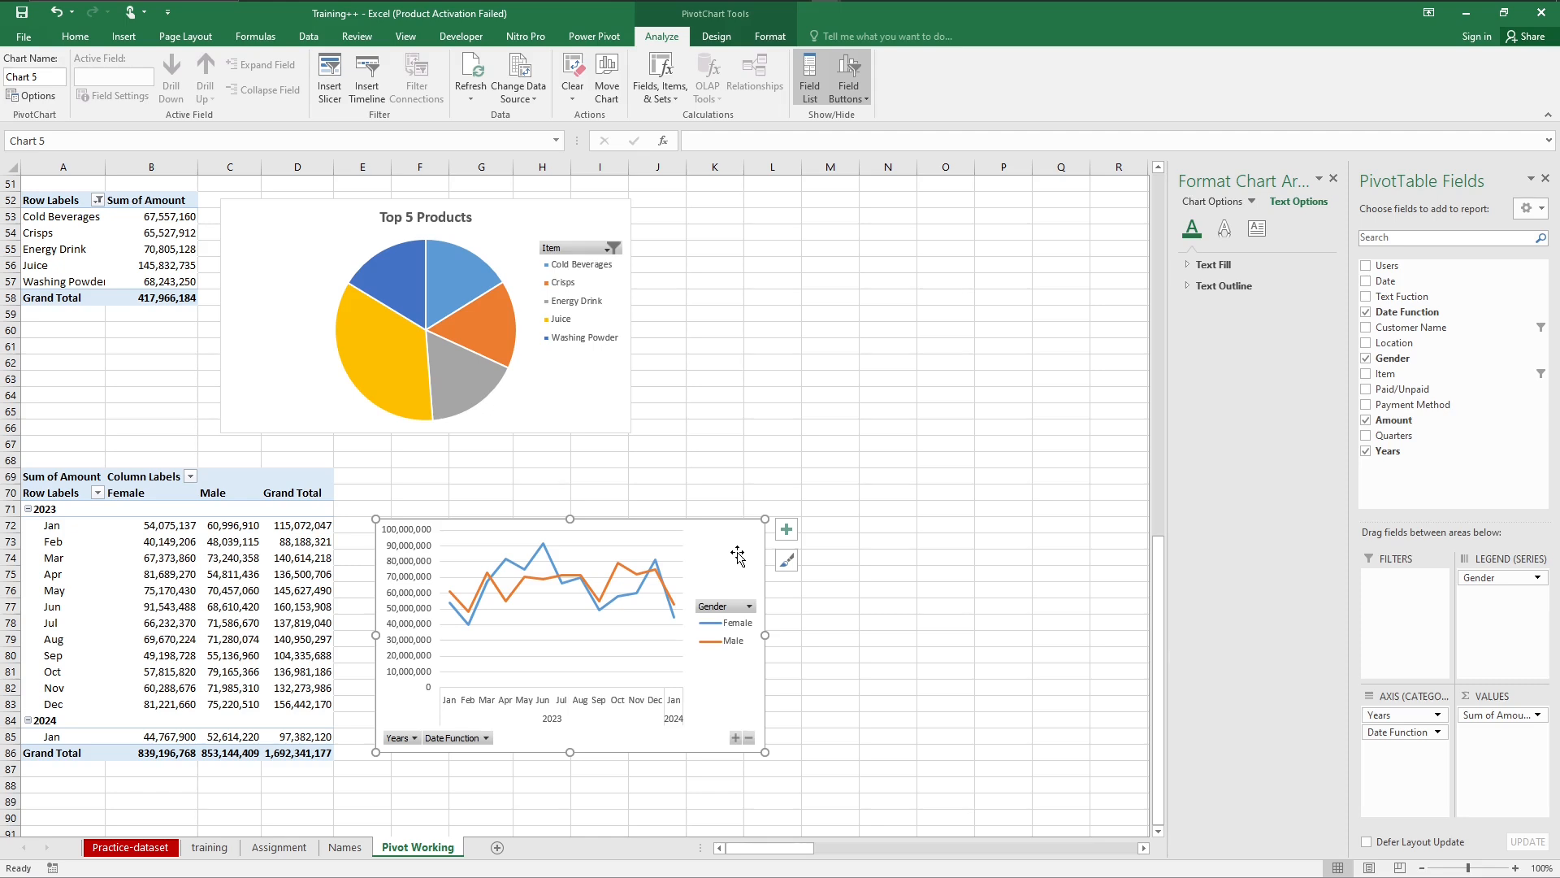
click(885, 590)
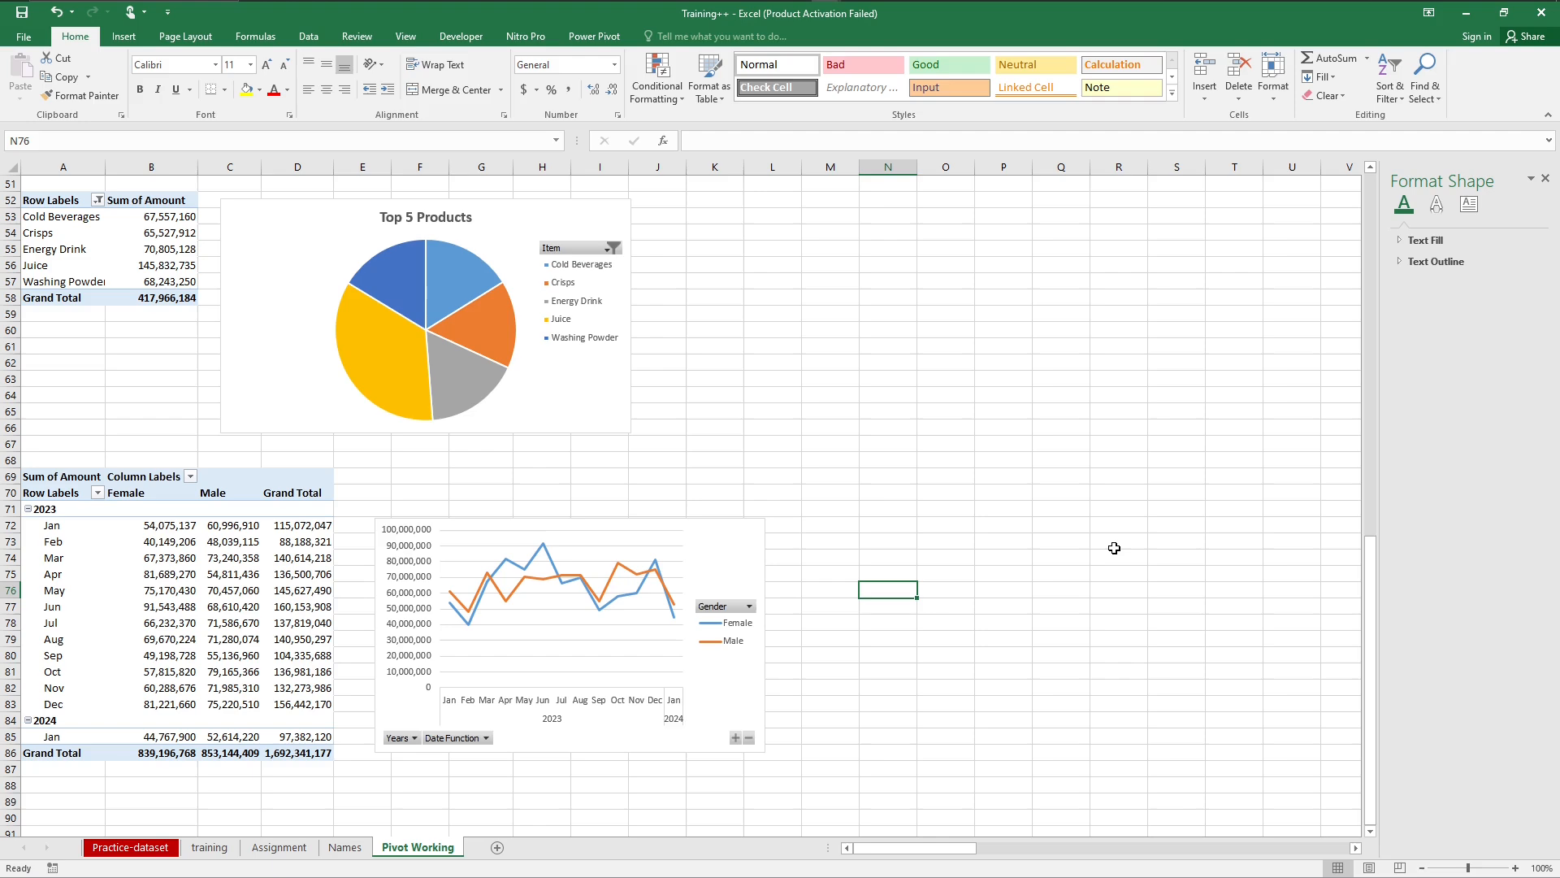
mouse_move(1372, 656)
mouse_down()
mouse_move(1370, 277)
mouse_move(1371, 637)
mouse_up()
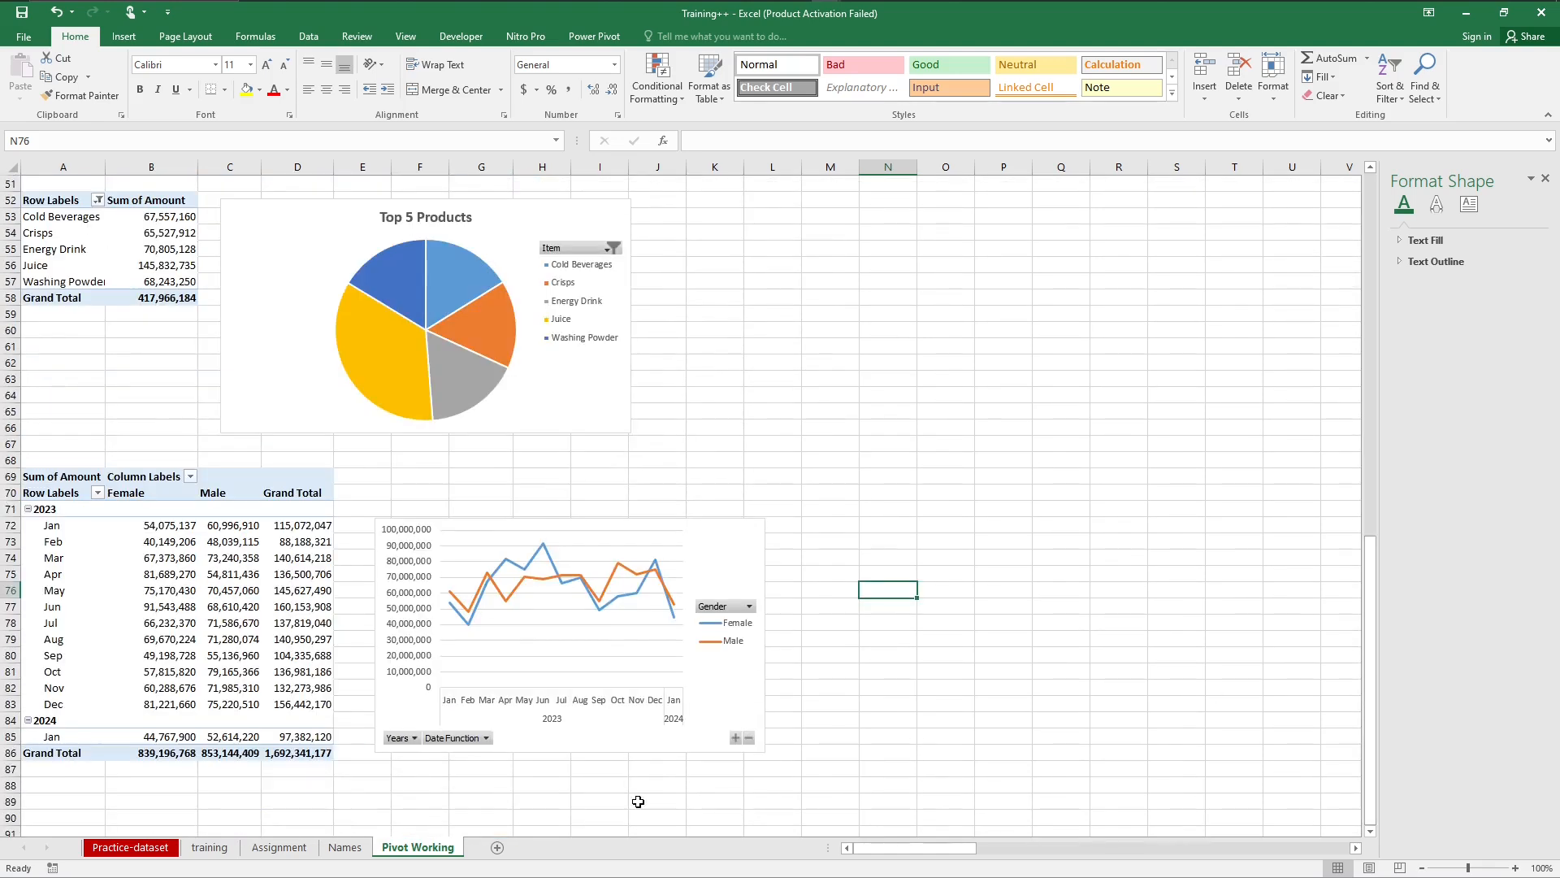
Step: Add a new worksheet after Pivot Working and name it Dashboard
click(498, 849)
double_click(490, 847)
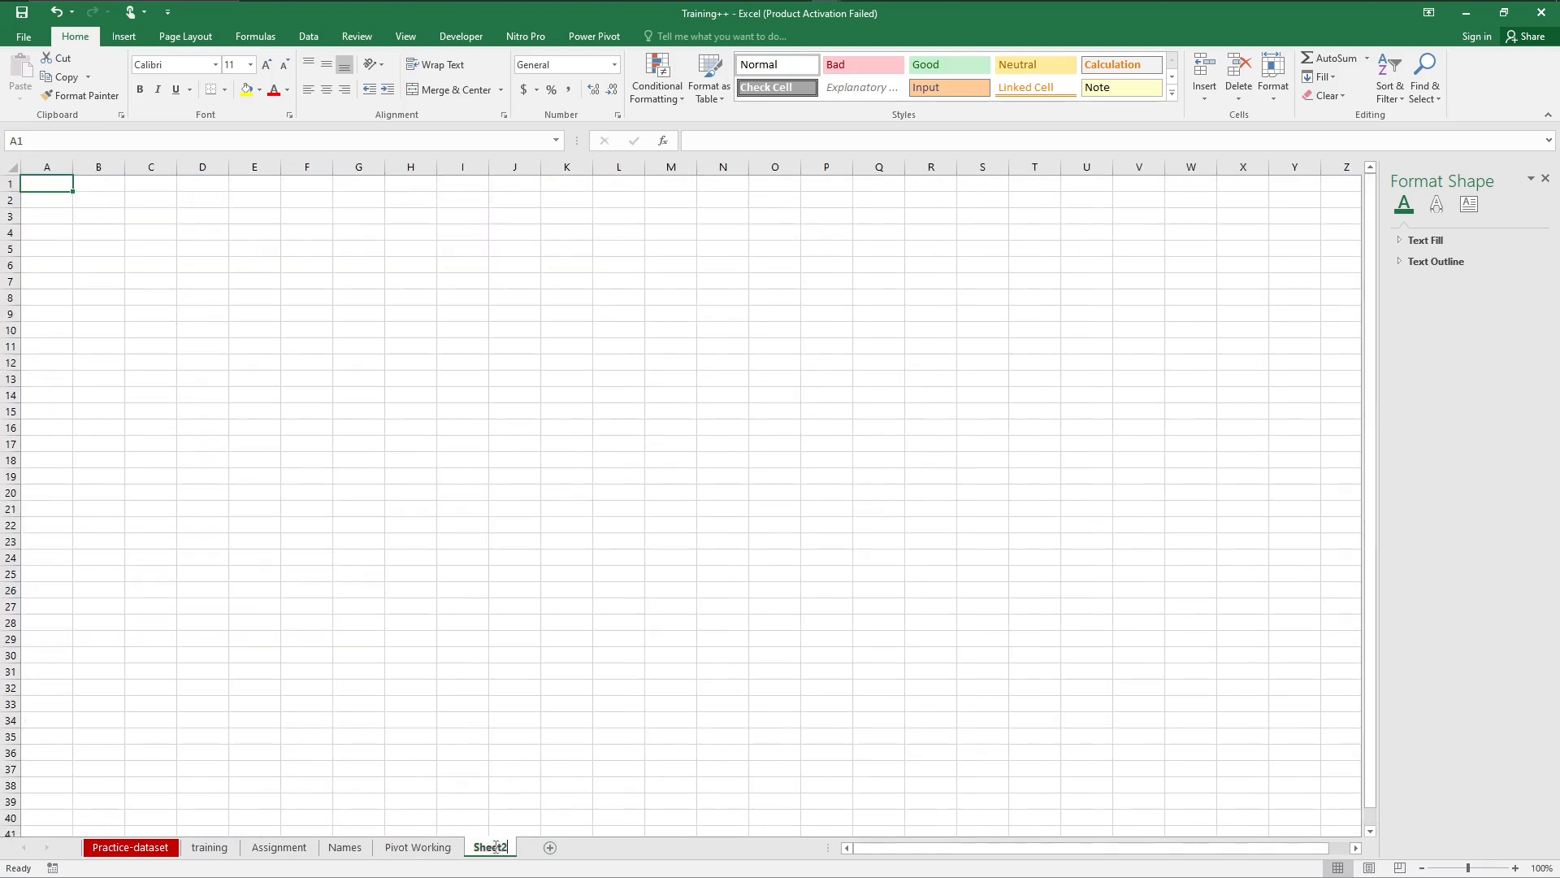
text(Da)
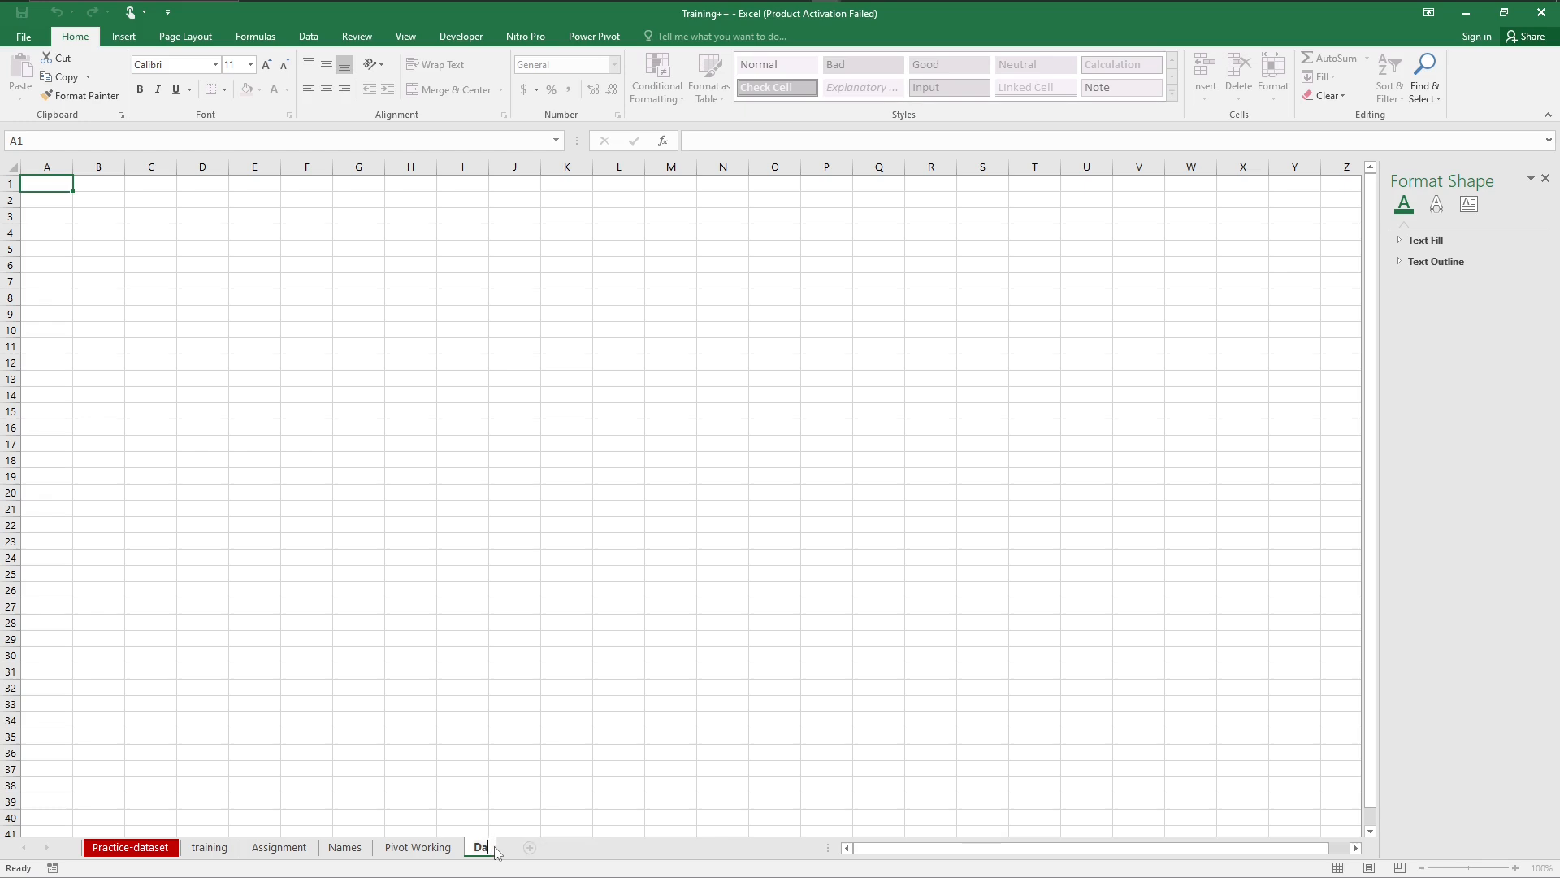
text(shboard)
key(Return)
click(563, 704)
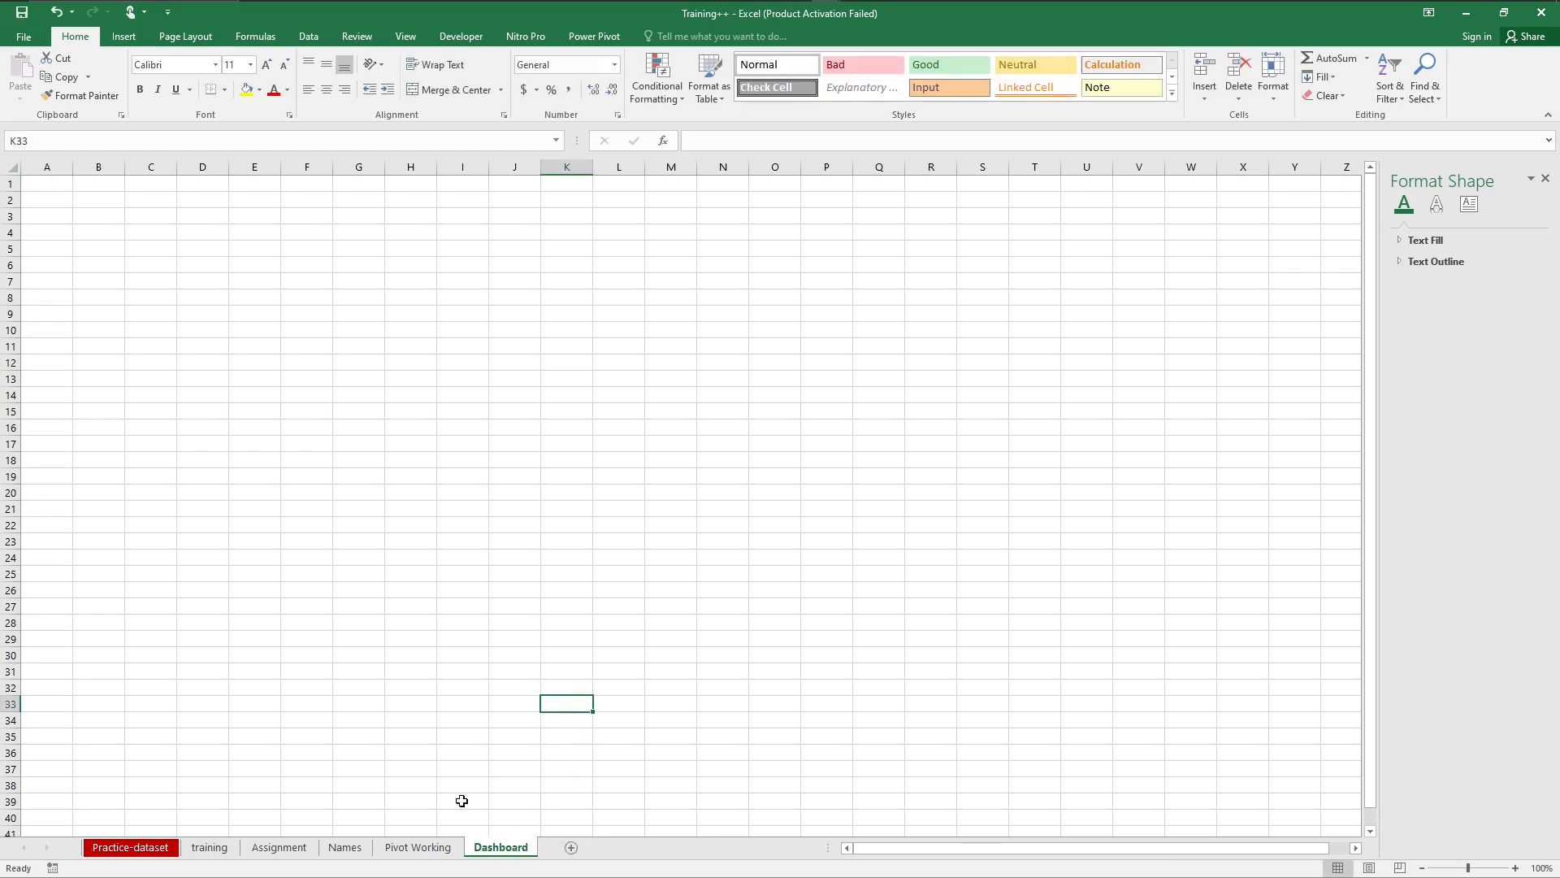
Step: Return to the first charts at the start of the Pivot Working sheet
click(431, 846)
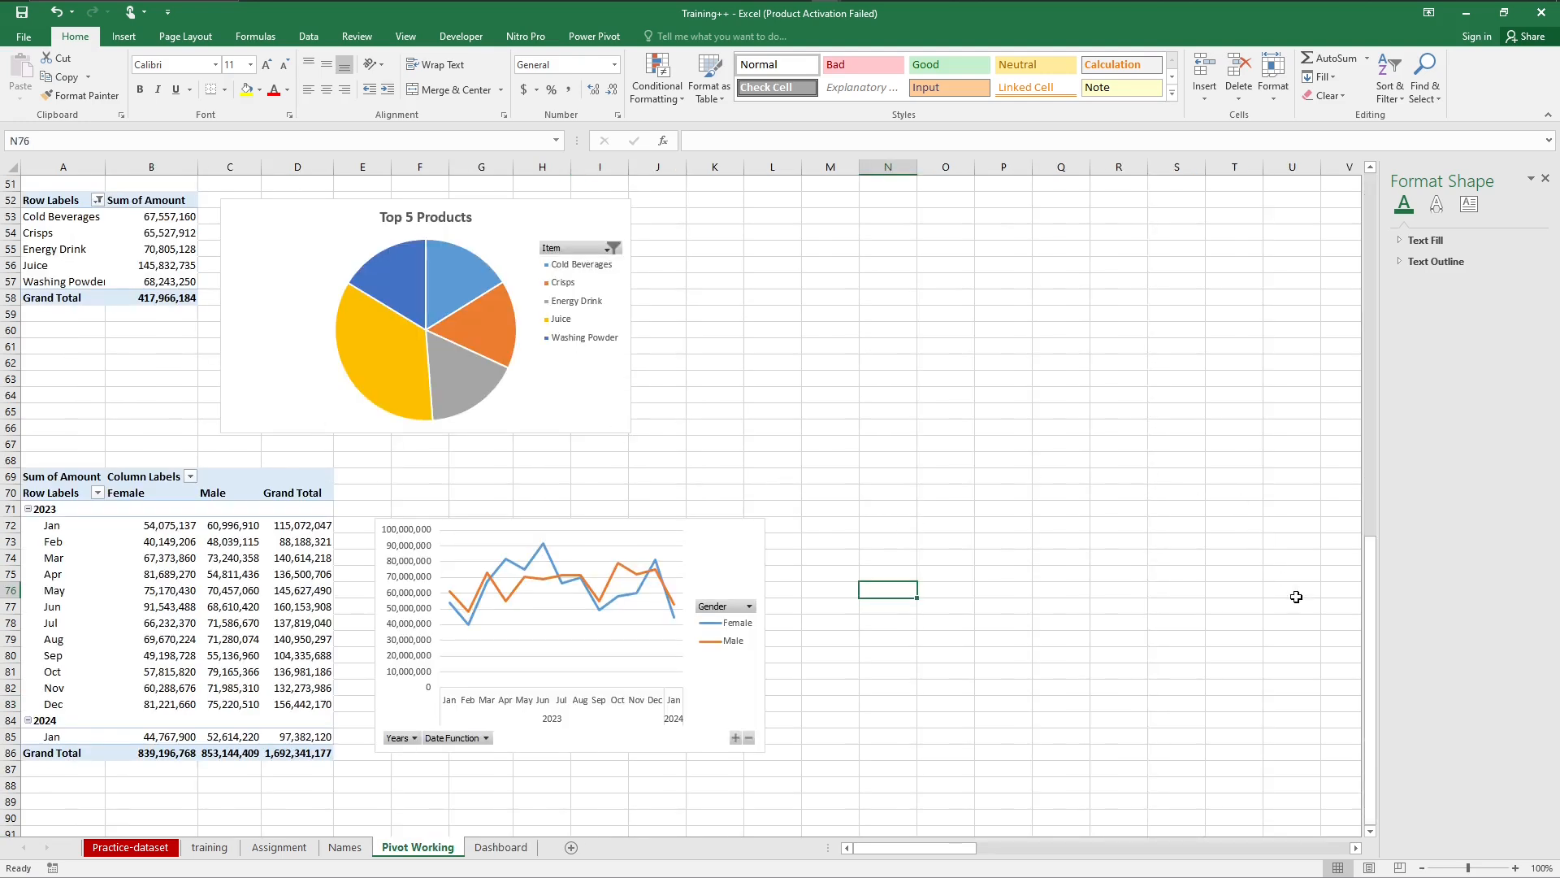
drag(1376, 600, 1370, 218)
click(759, 211)
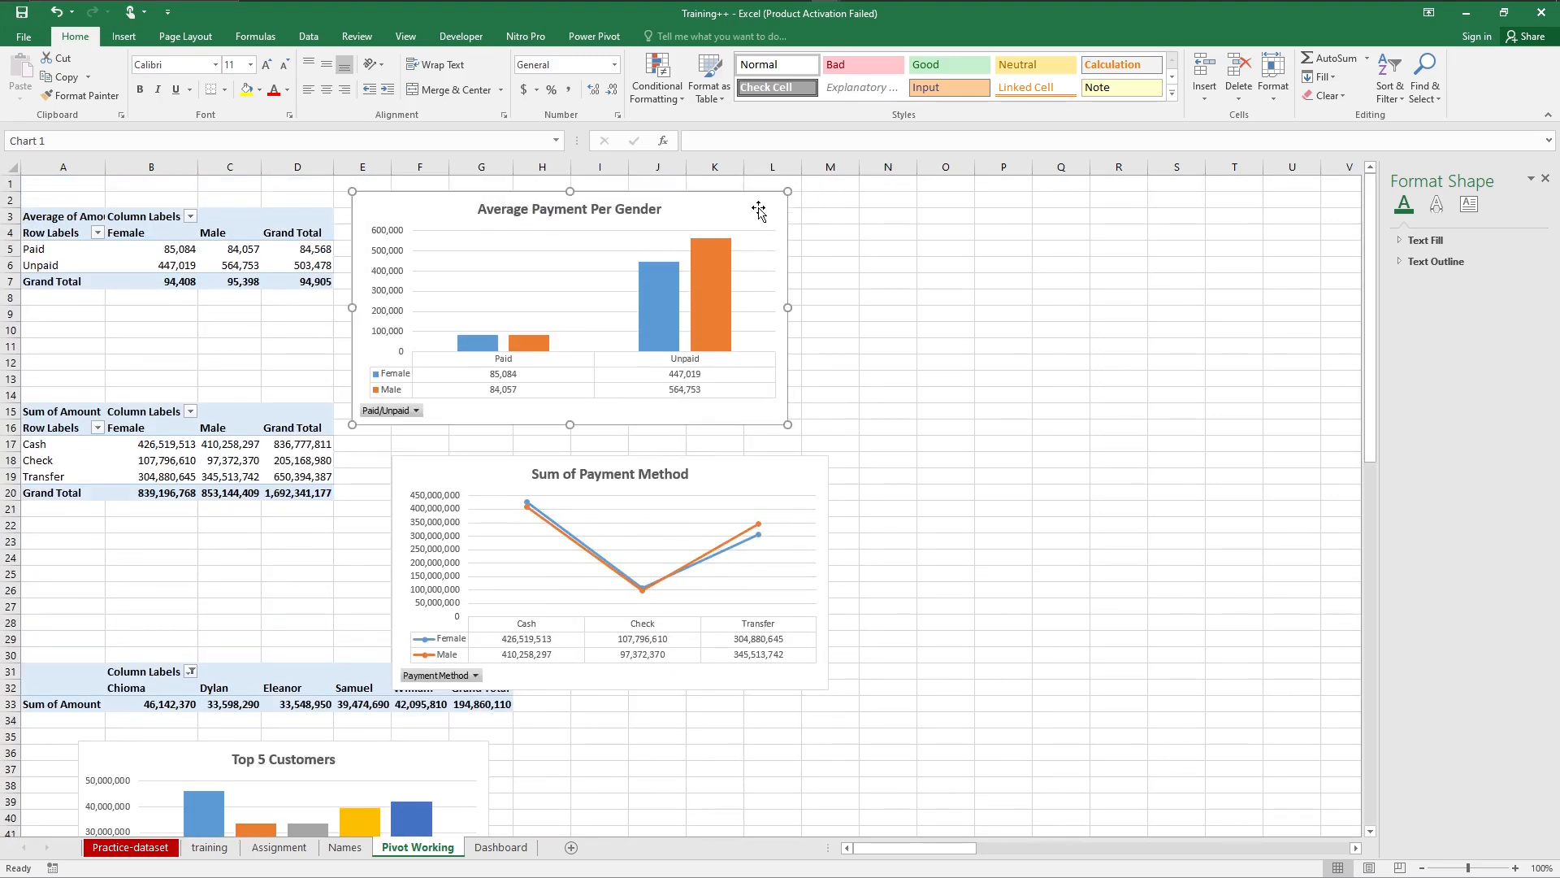
click(813, 466)
click(1160, 406)
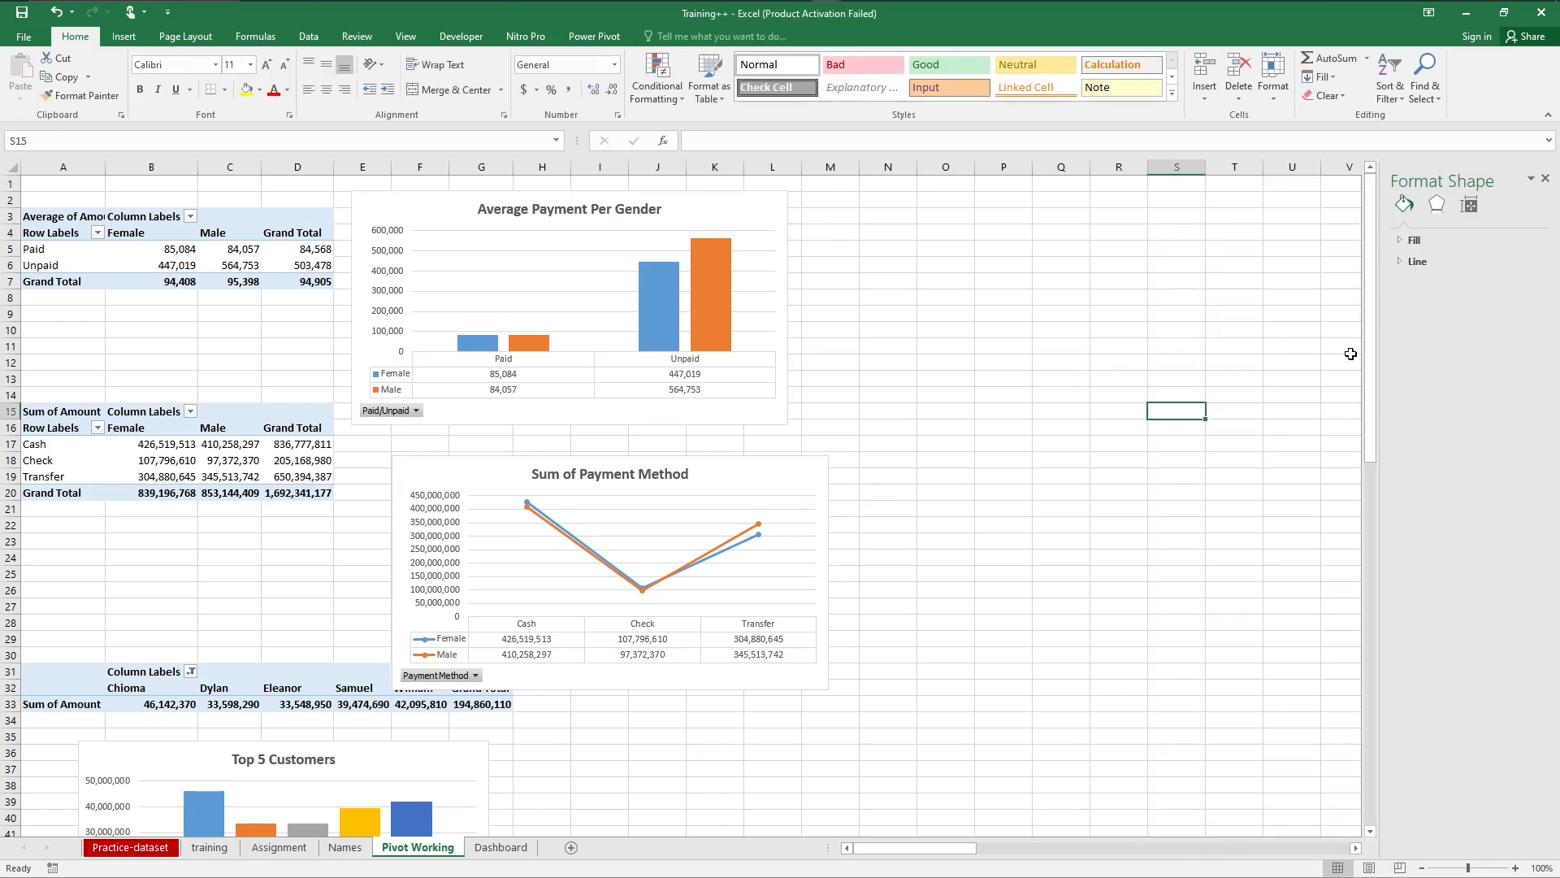
Step: Select all five PivotCharts on Pivot Working together, from Average Payment Per Gender to the monthly line chart, and copy them
click(774, 207)
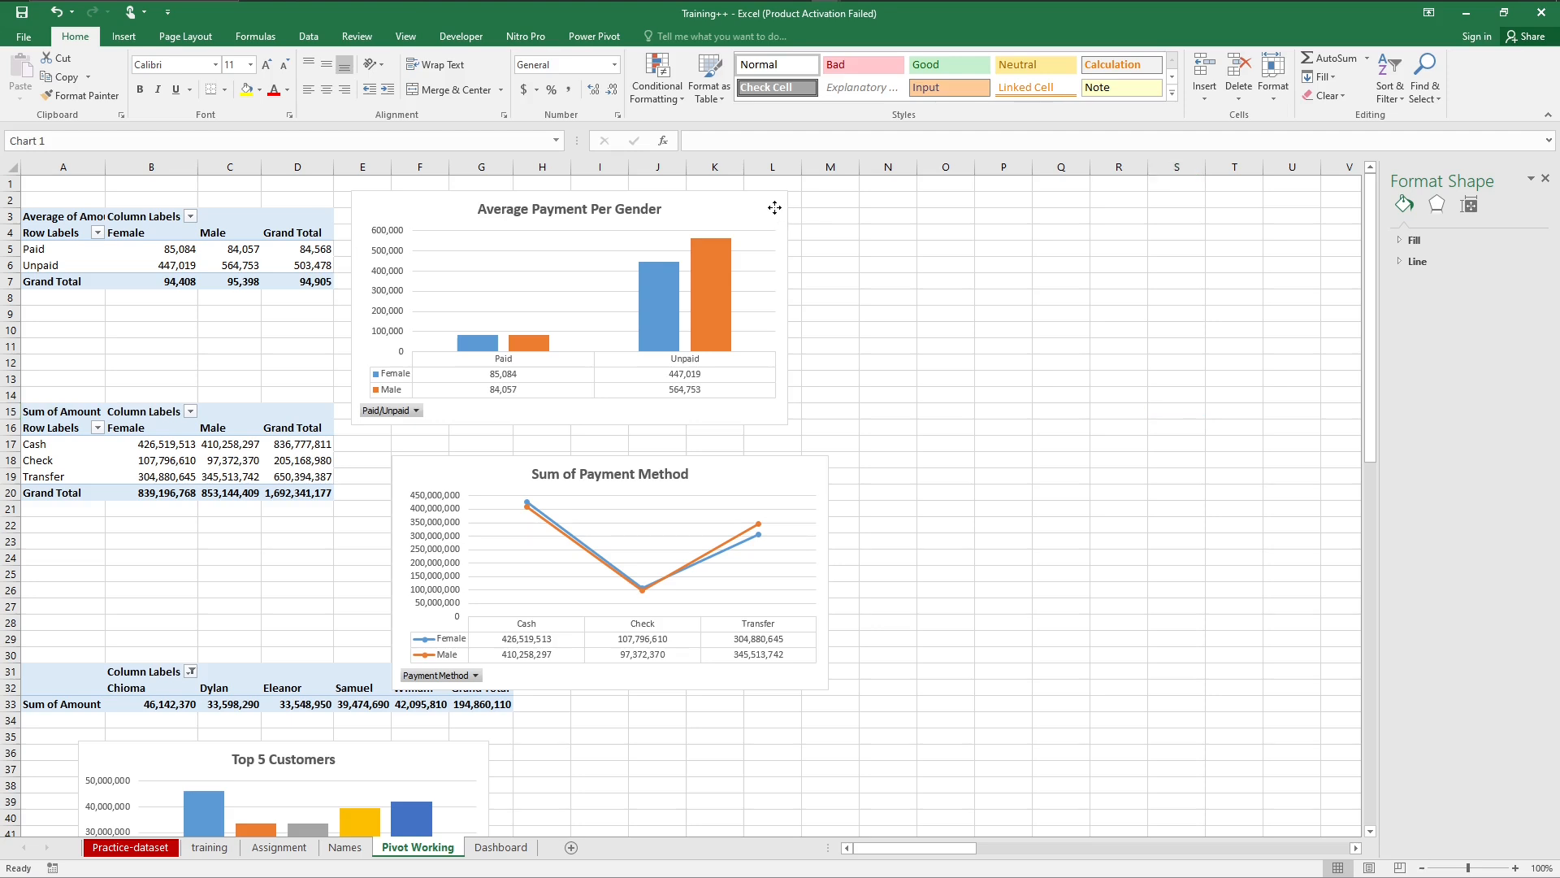
ctrl+click(819, 474)
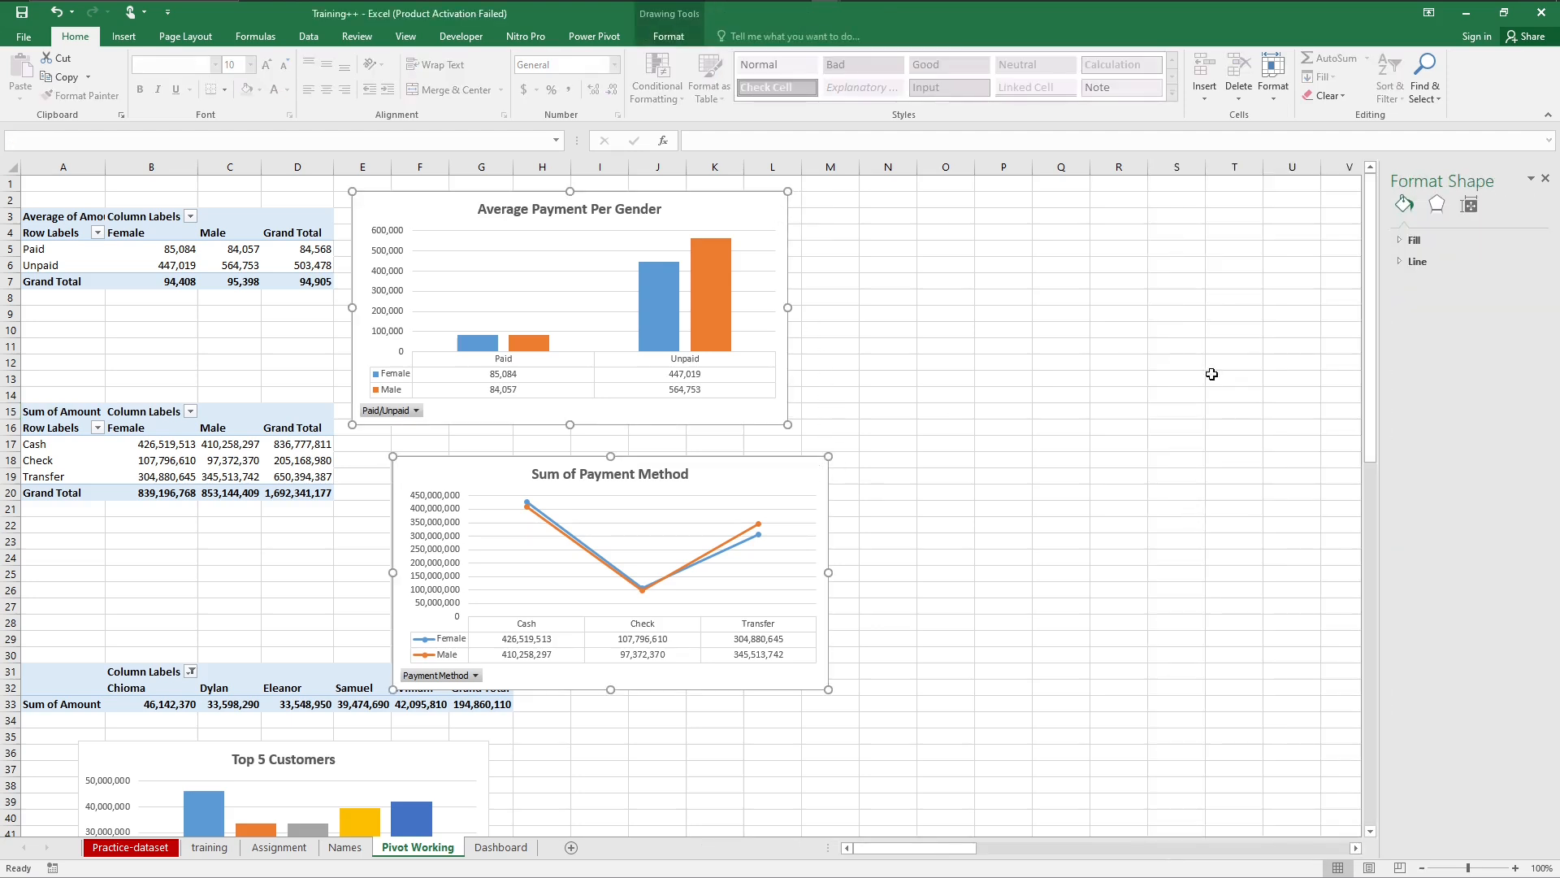
drag(1372, 361, 1367, 505)
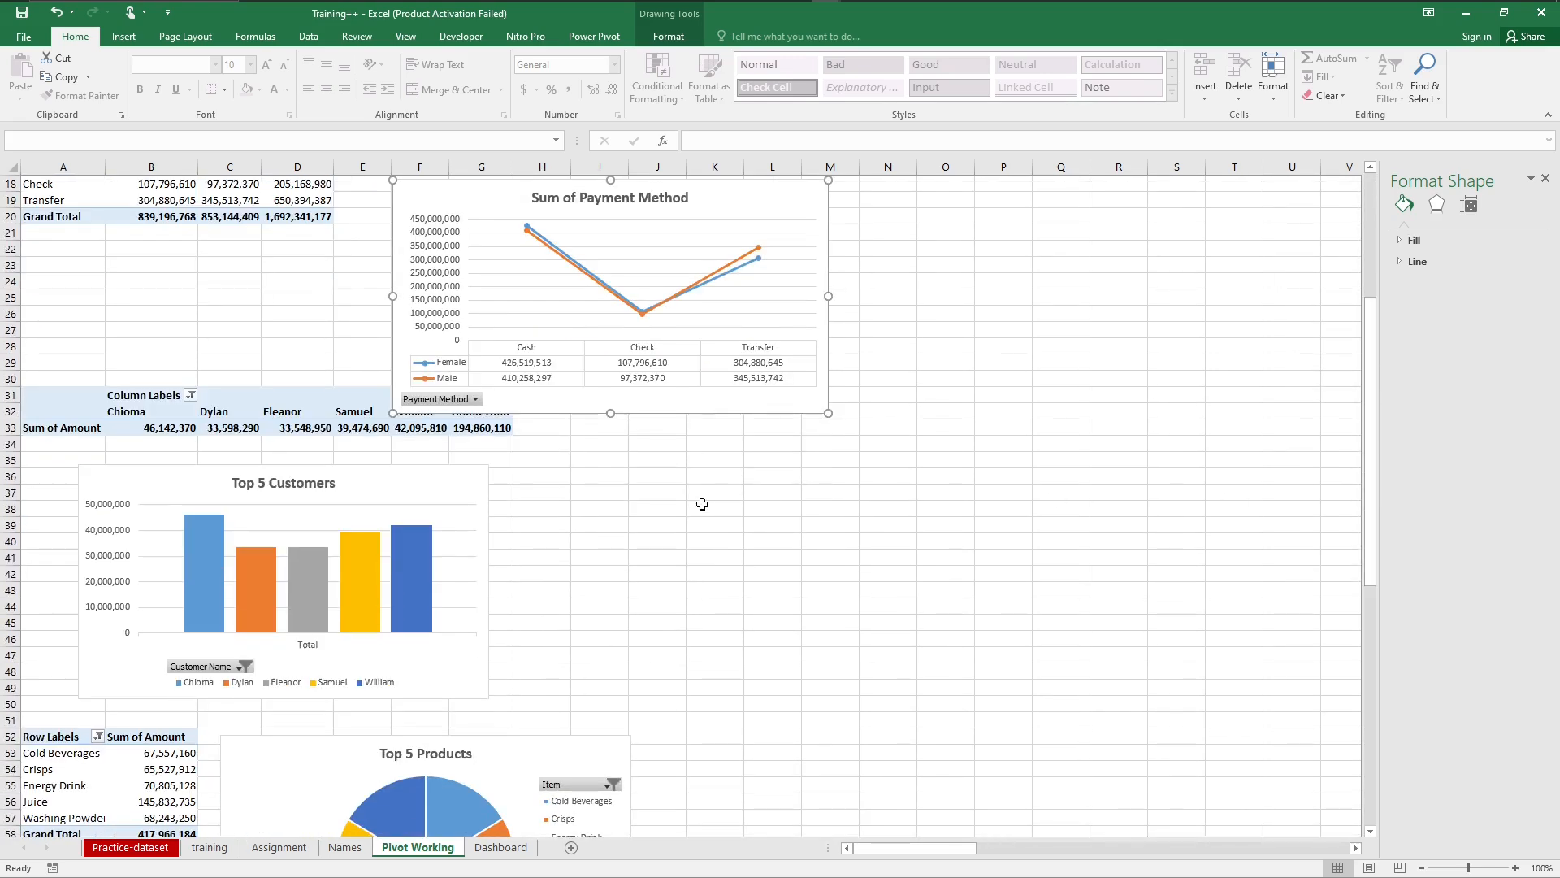
ctrl+click(479, 481)
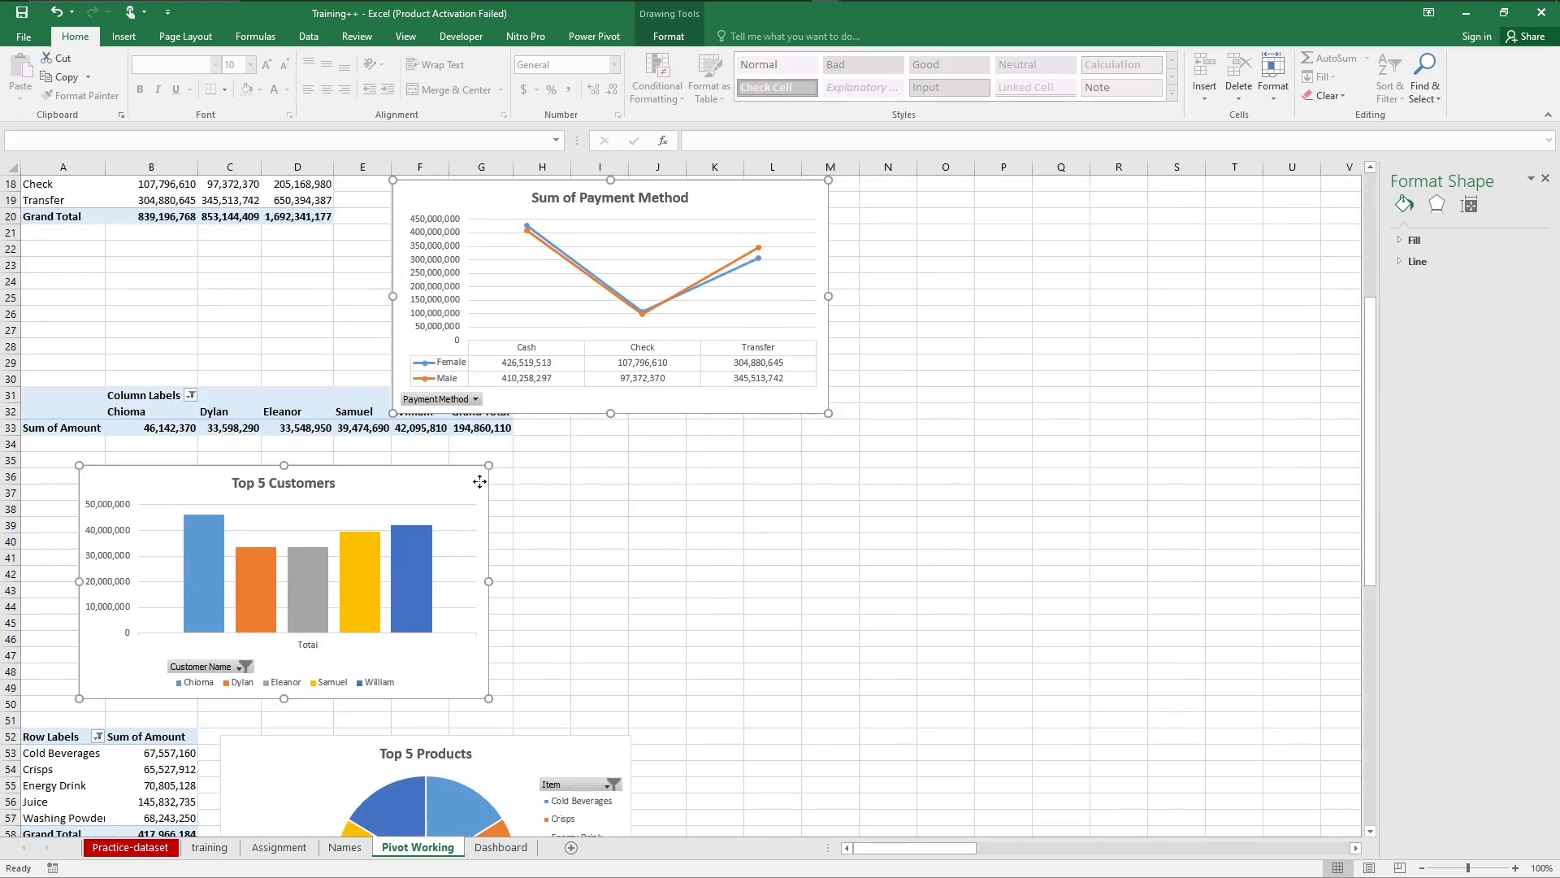
ctrl+click(618, 750)
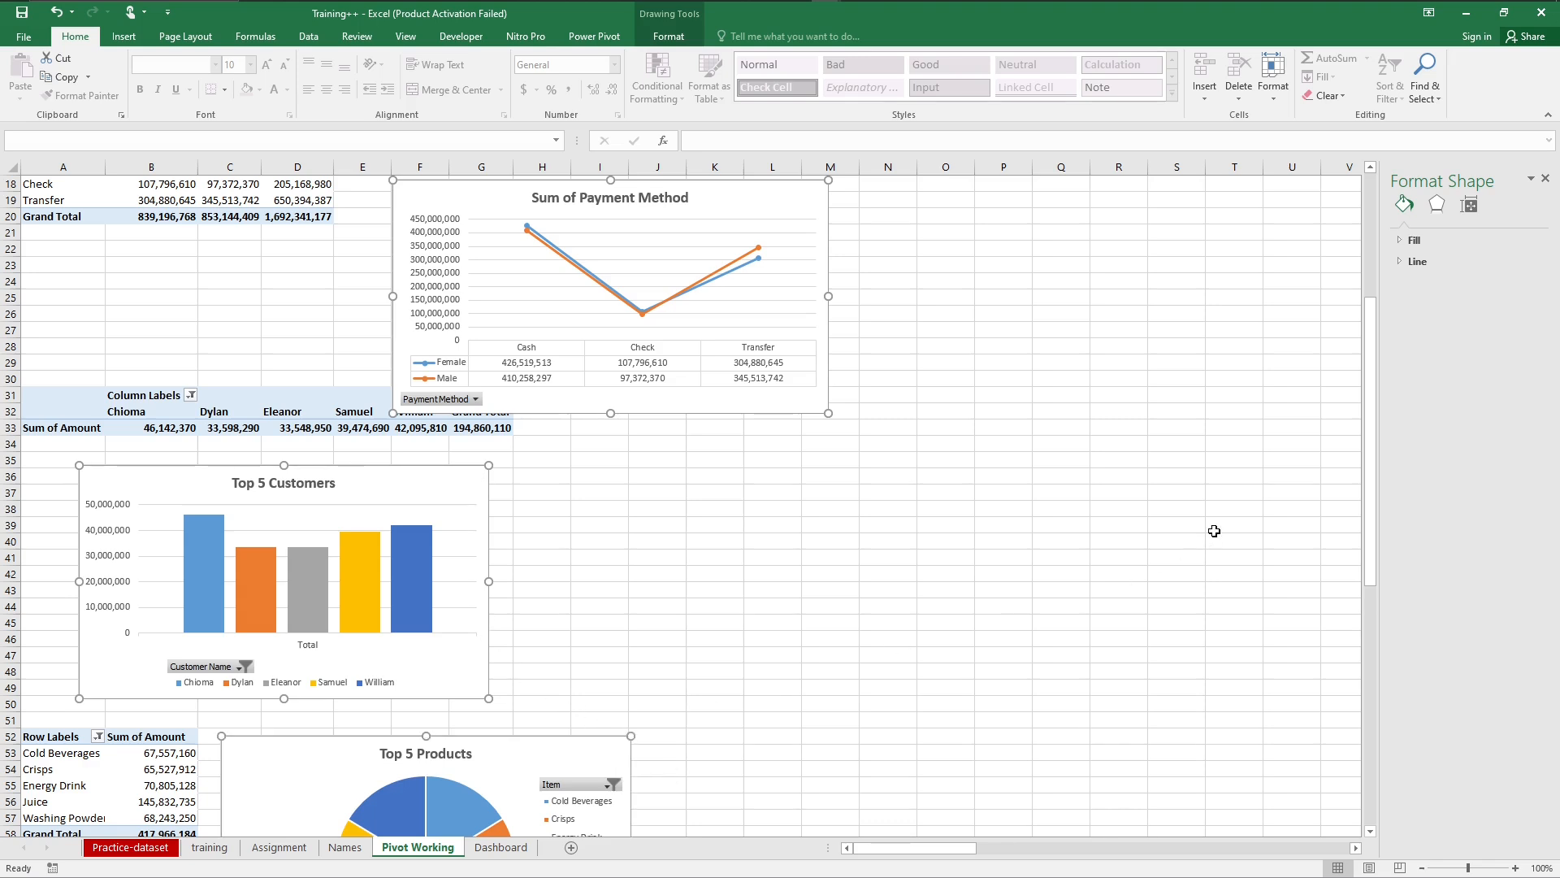
drag(1371, 512, 1378, 780)
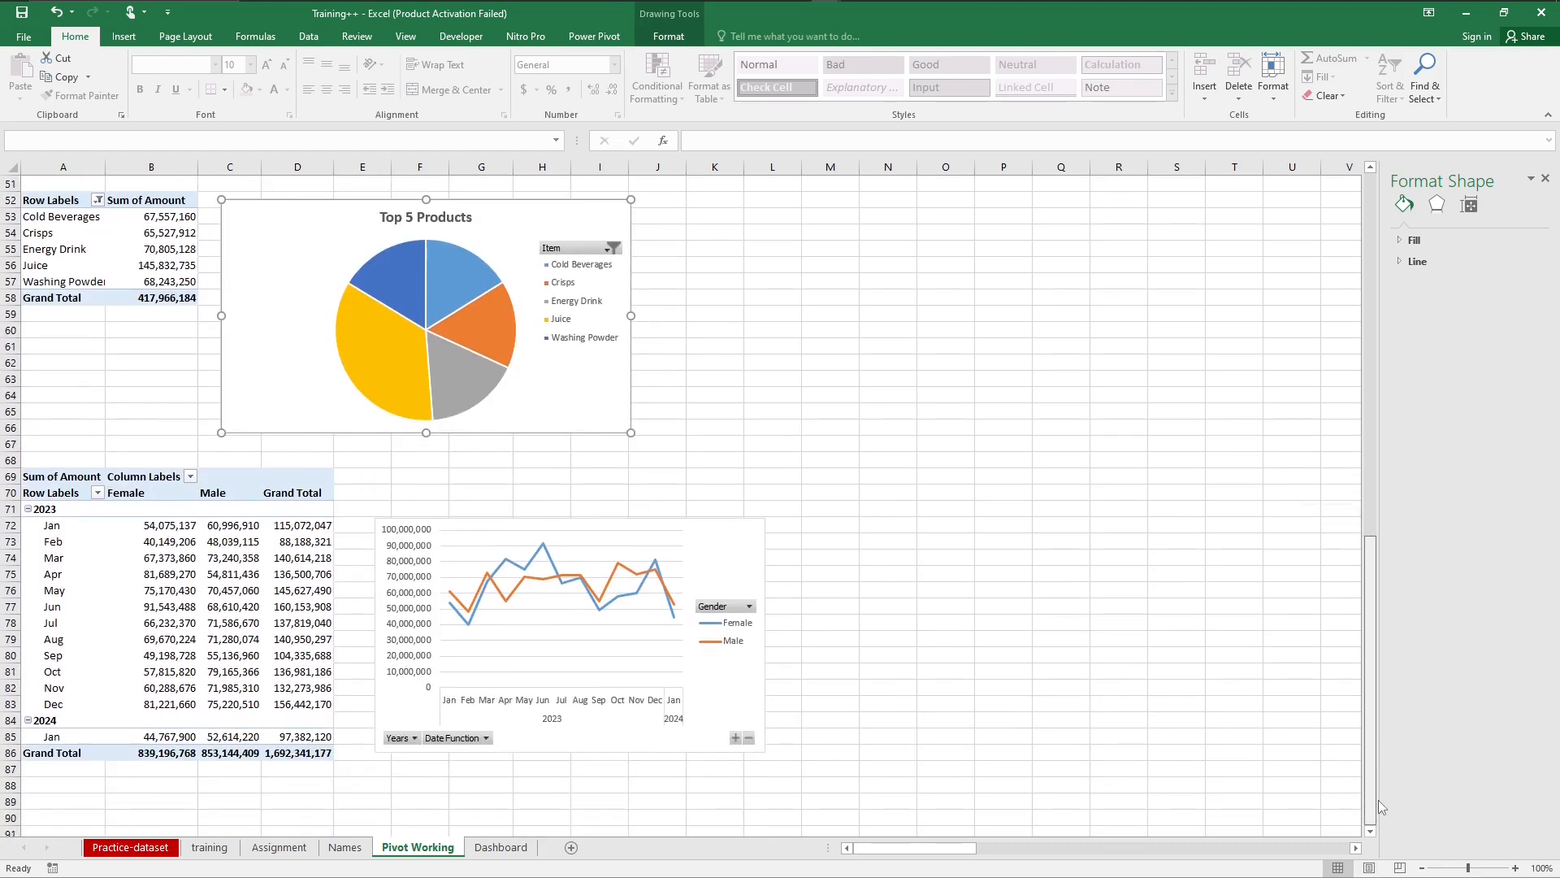
ctrl+click(758, 532)
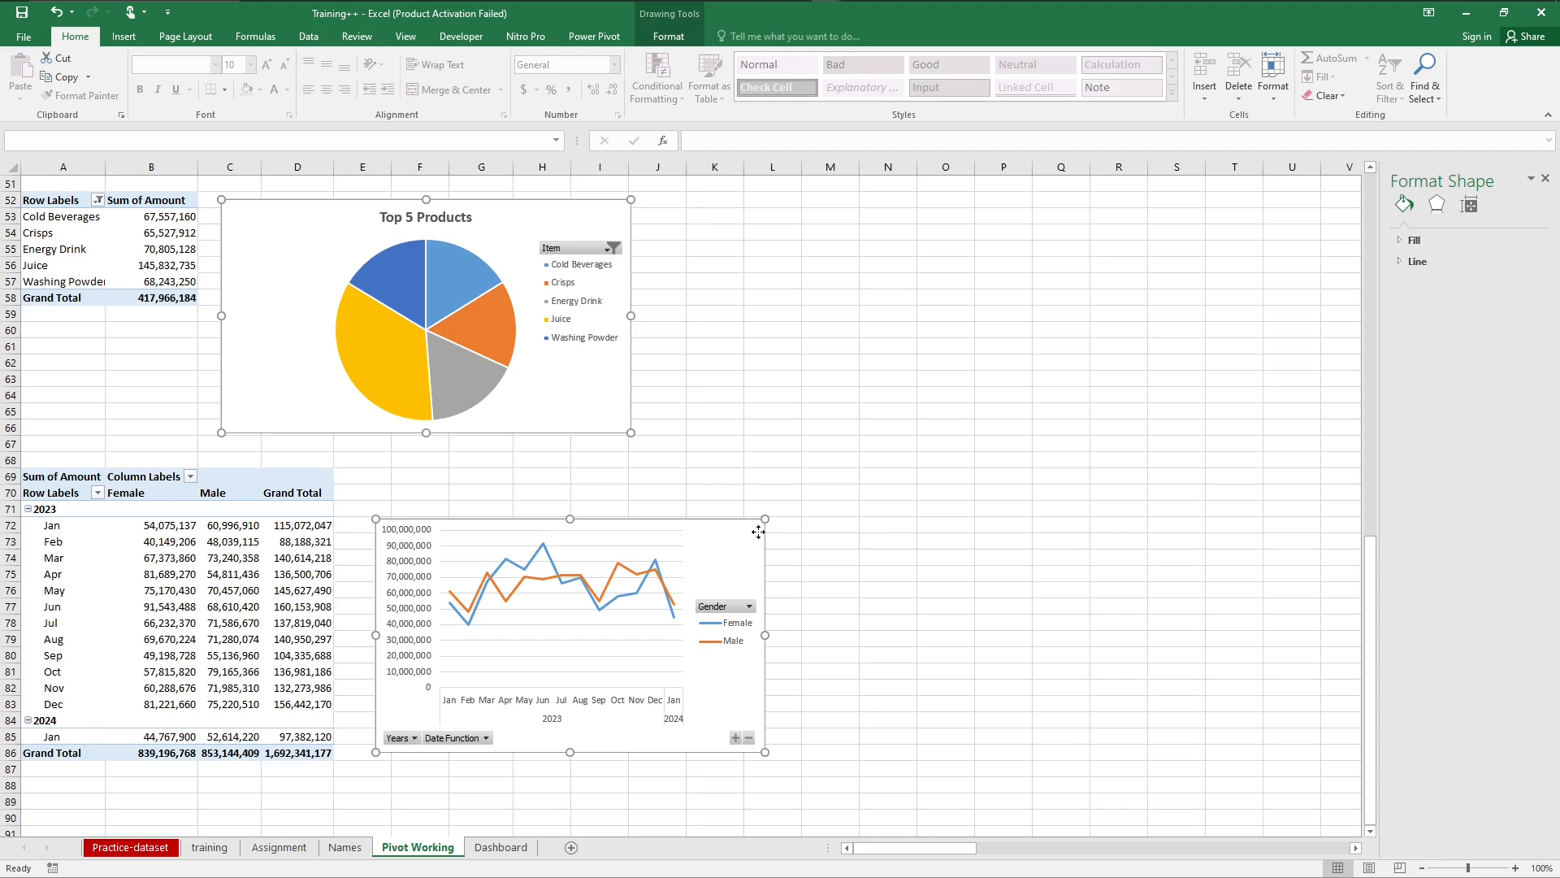
key(ctrl+c)
Step: Paste the five copied charts at cell E5 of the Dashboard sheet and deselect them
click(499, 848)
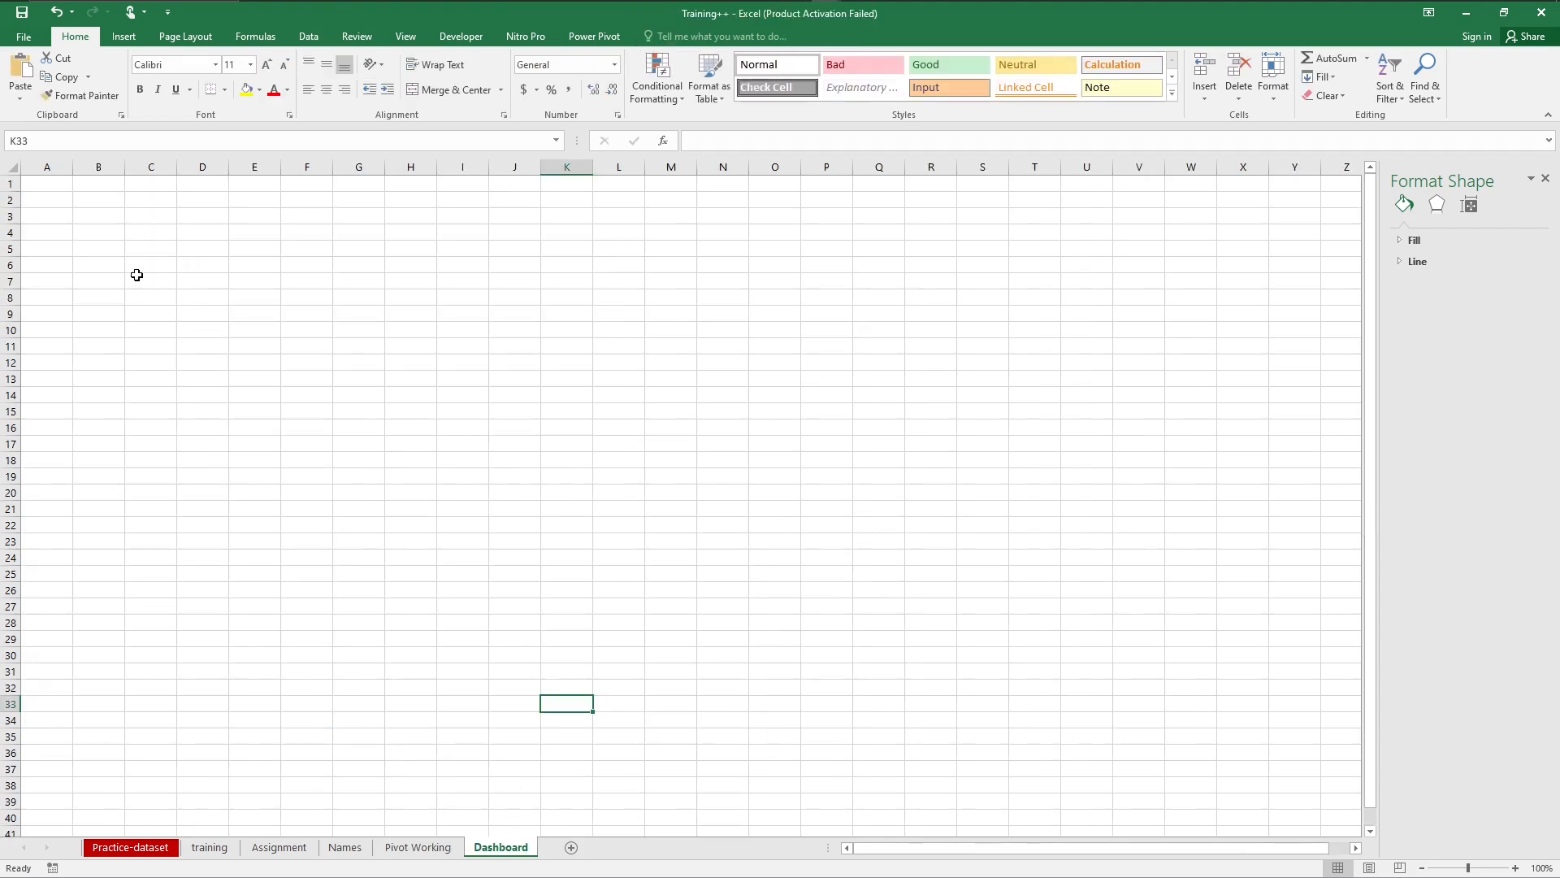
click(278, 252)
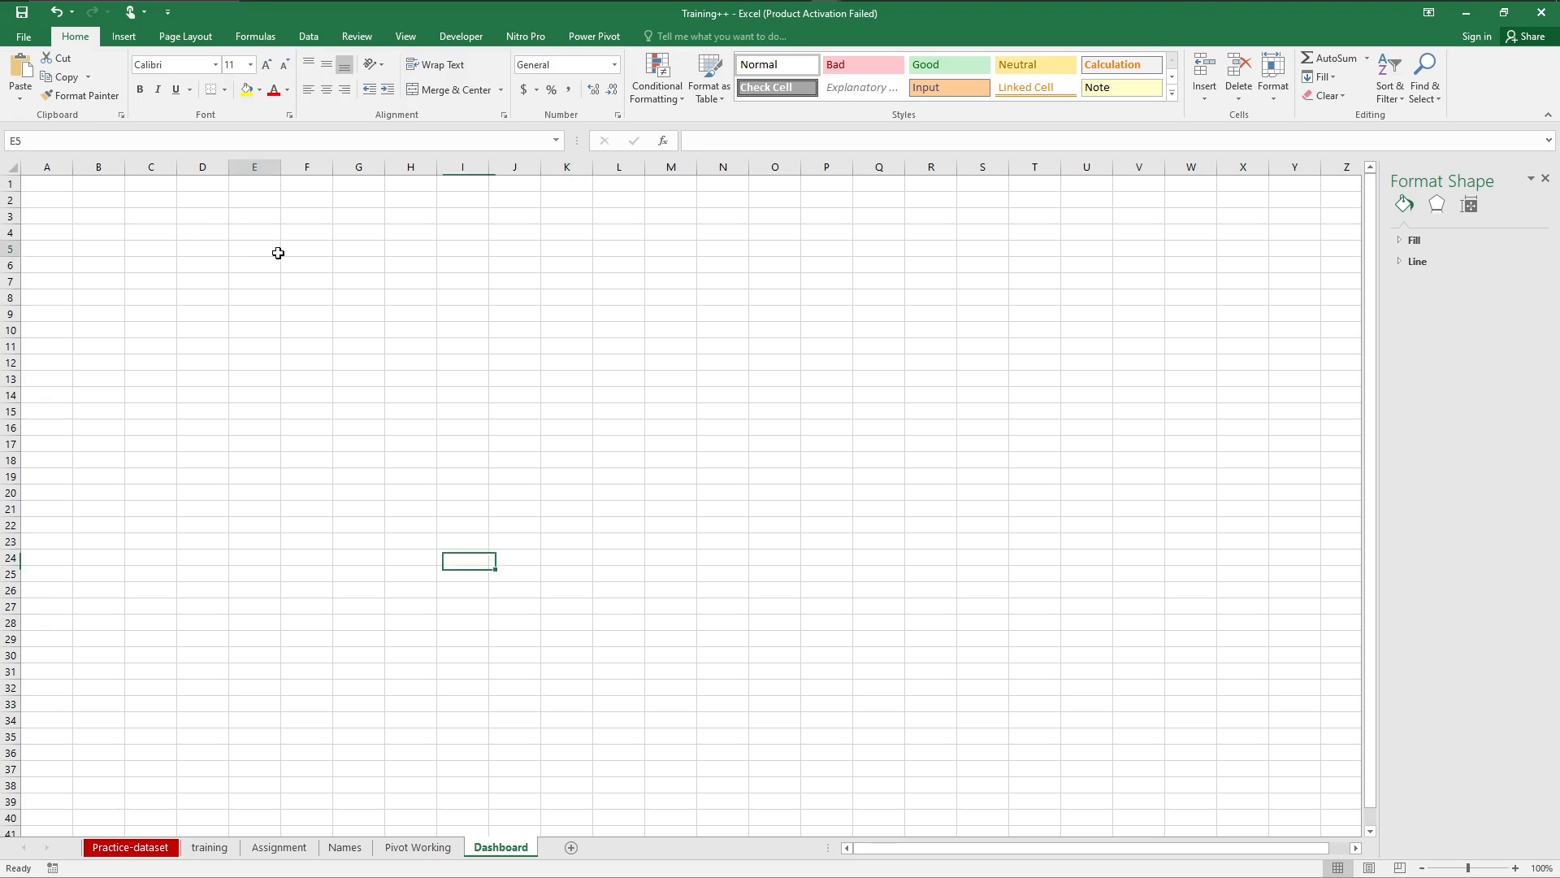
key(ctrl+v)
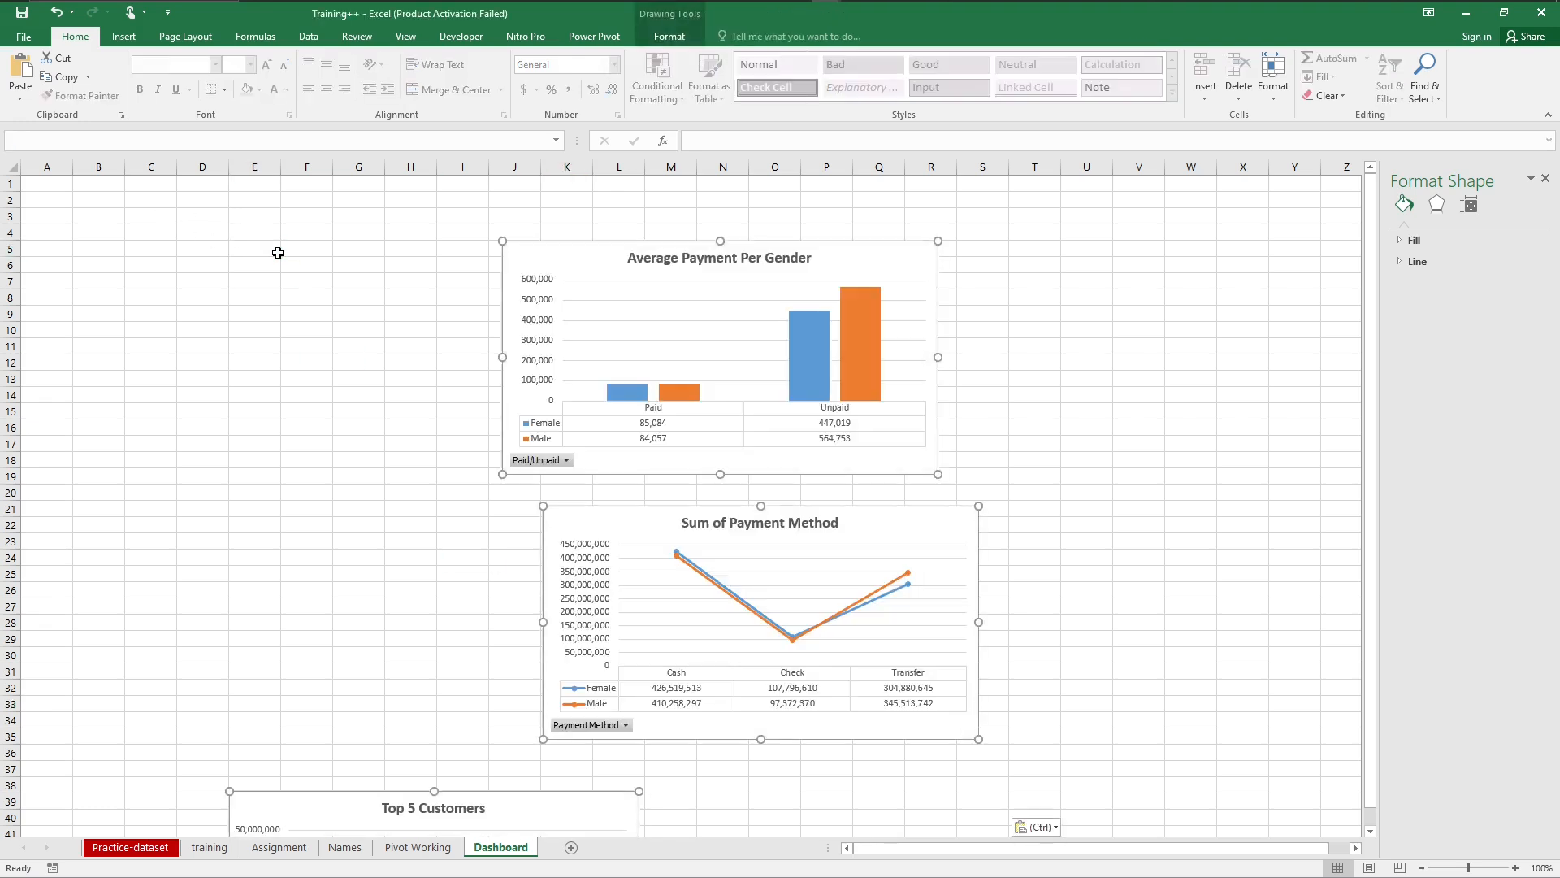
click(278, 252)
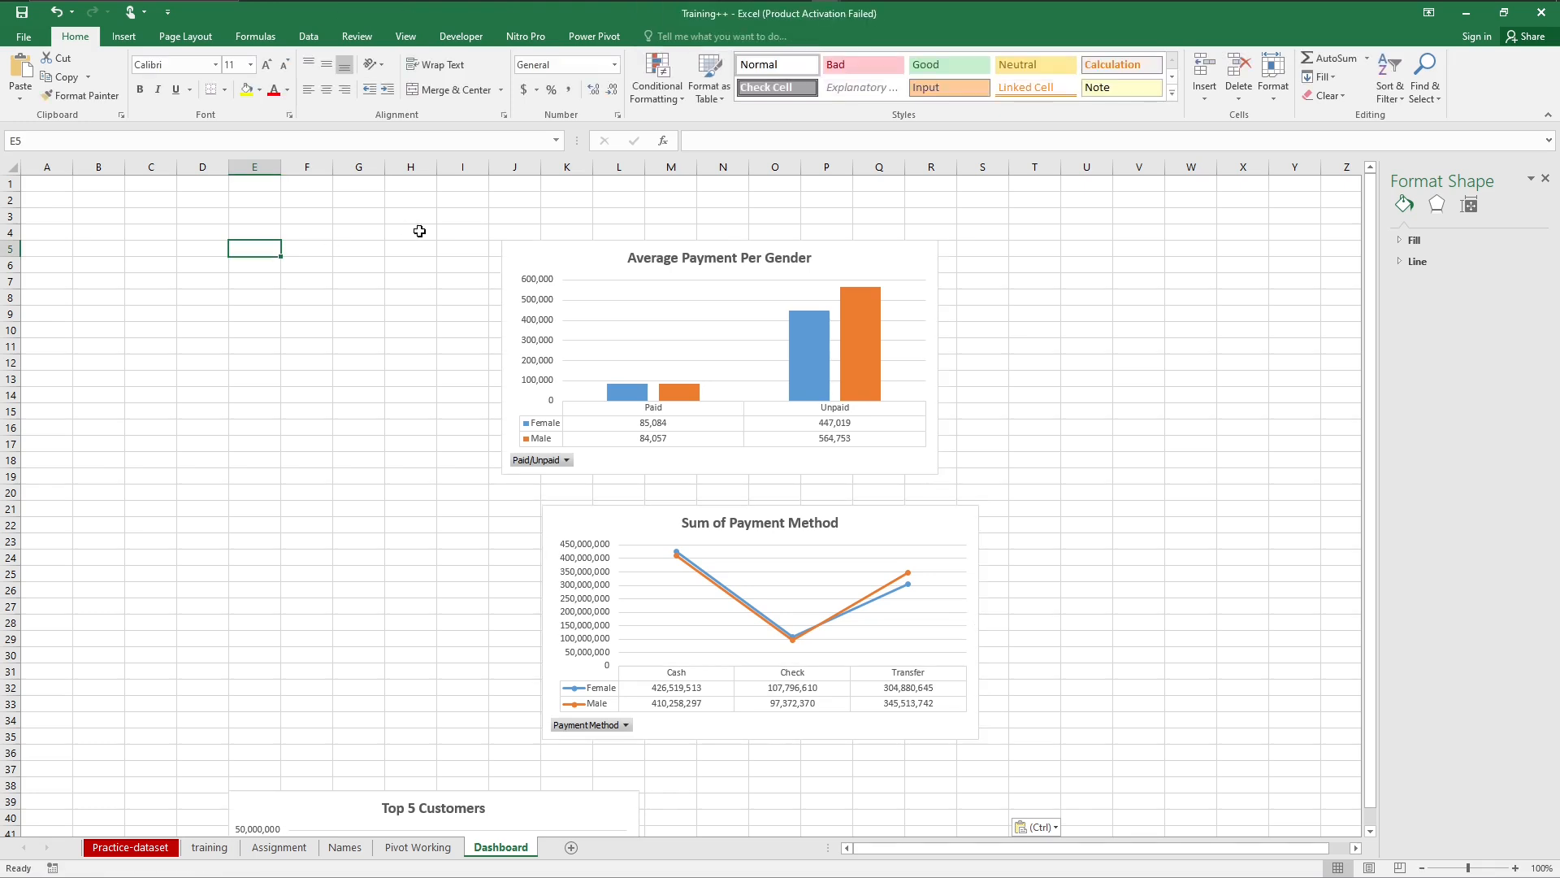
Step: Move the Average Payment Per Gender chart to around F6 and the Sum of Payment Method chart up beside it
click(515, 250)
drag(394, 277, 396, 279)
drag(911, 524, 1013, 350)
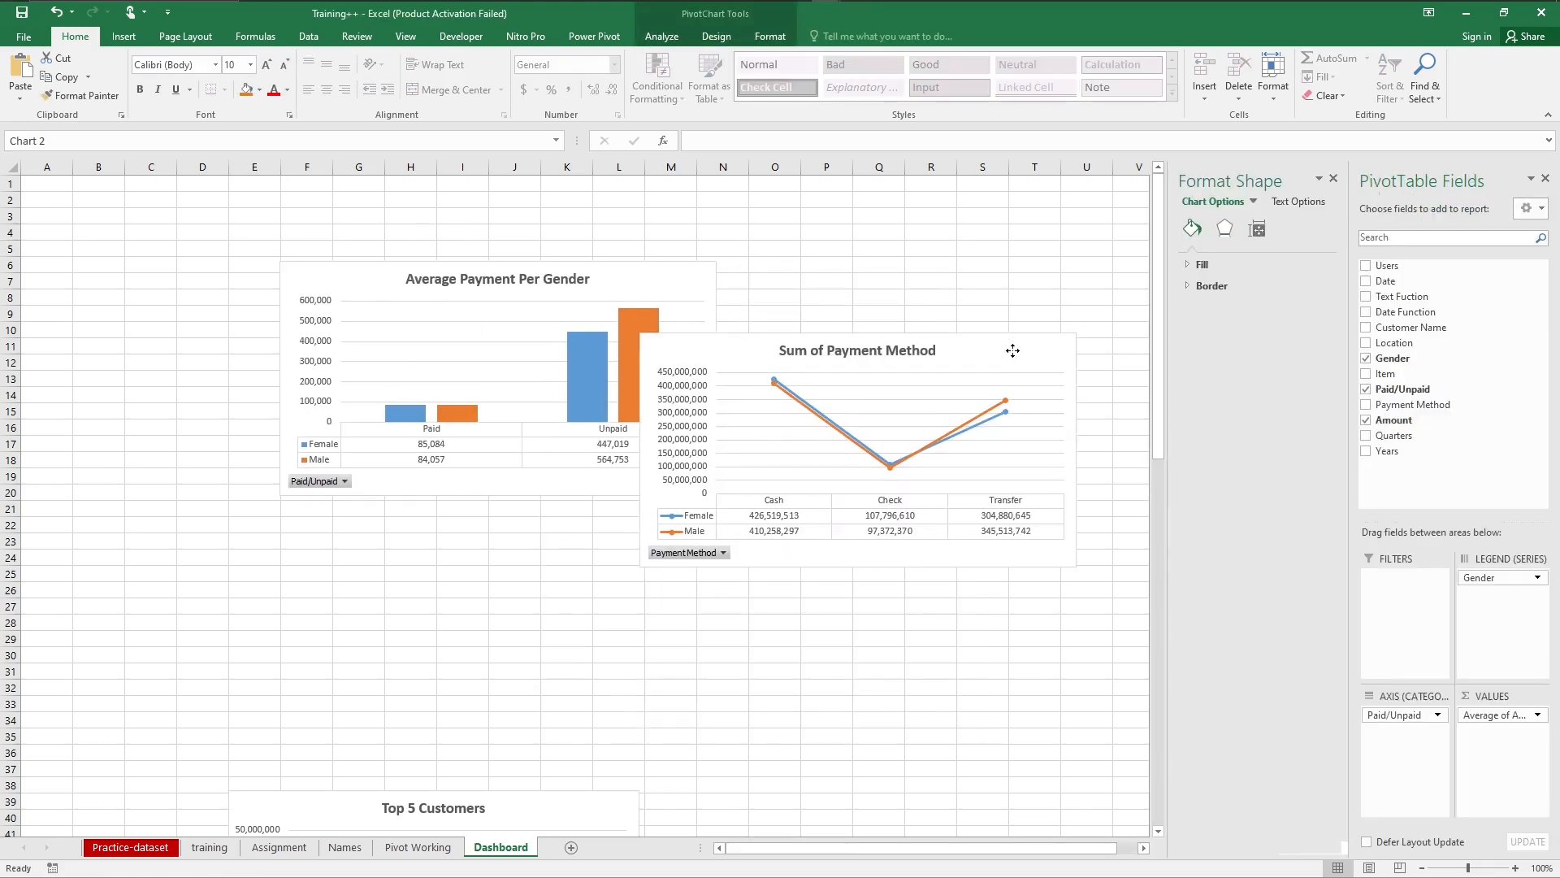
click(626, 611)
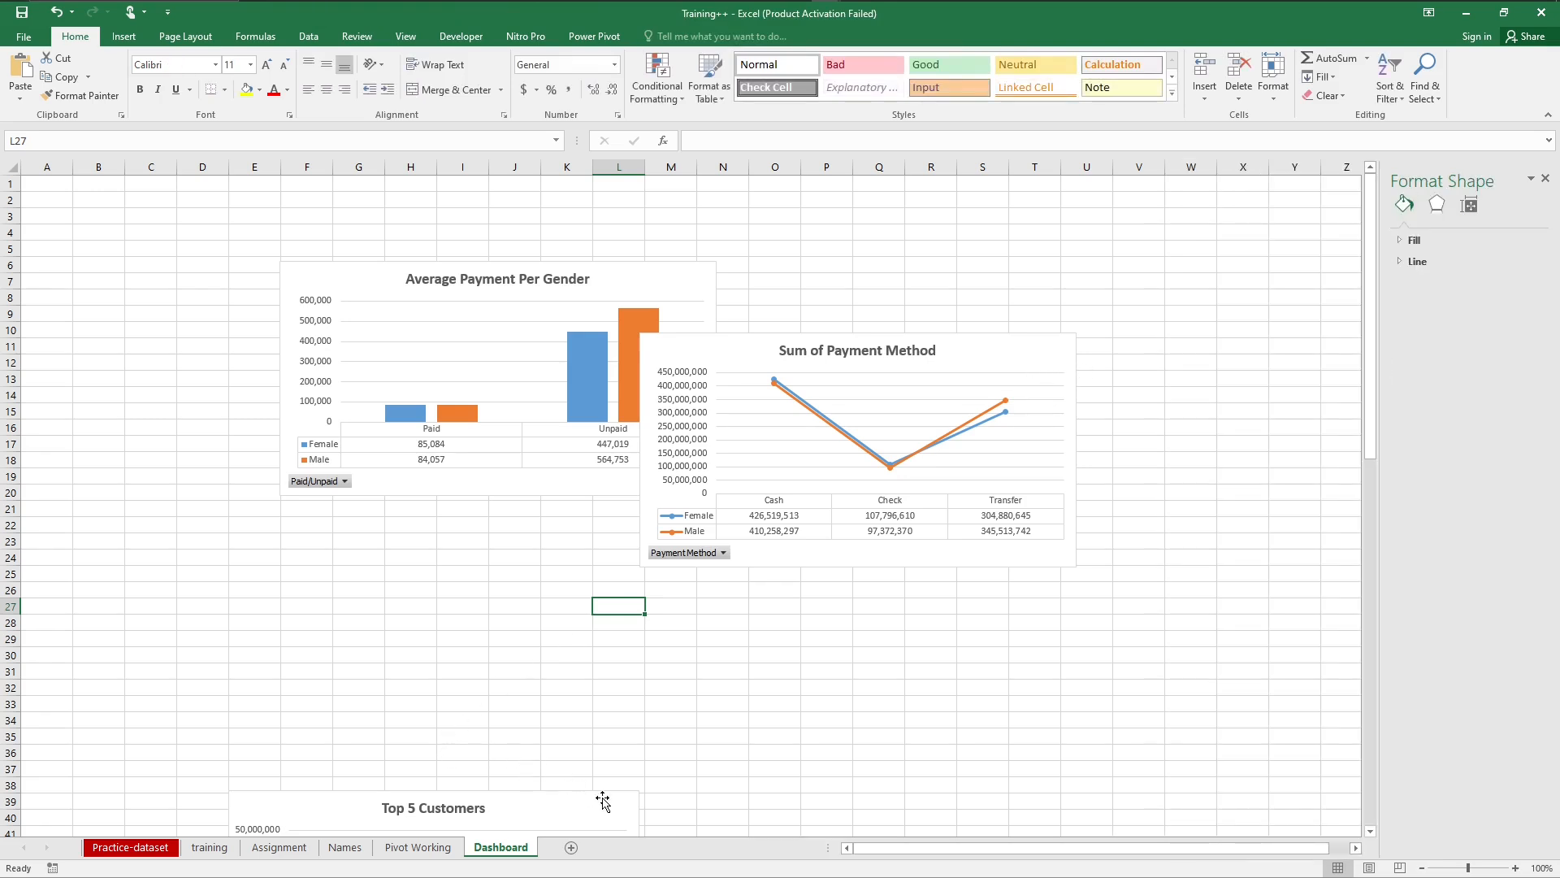
Step: Move the Top 5 Customers chart up beneath Average Payment Per Gender and the Top 5 Products pie to its lower right
click(604, 802)
drag(604, 802, 581, 534)
drag(1164, 369, 1135, 651)
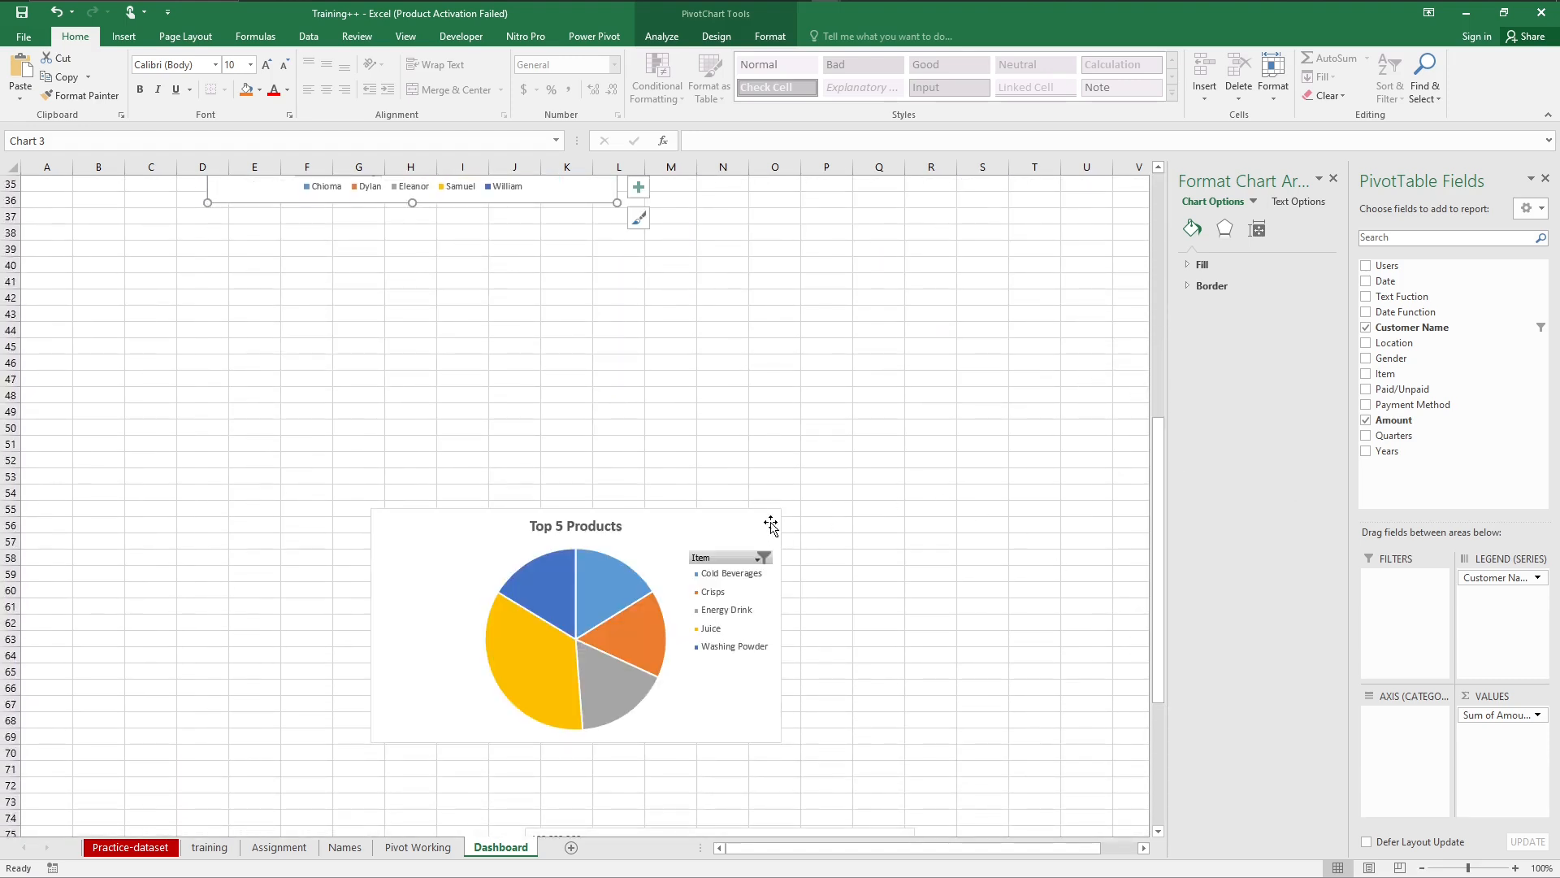
drag(762, 519, 995, 182)
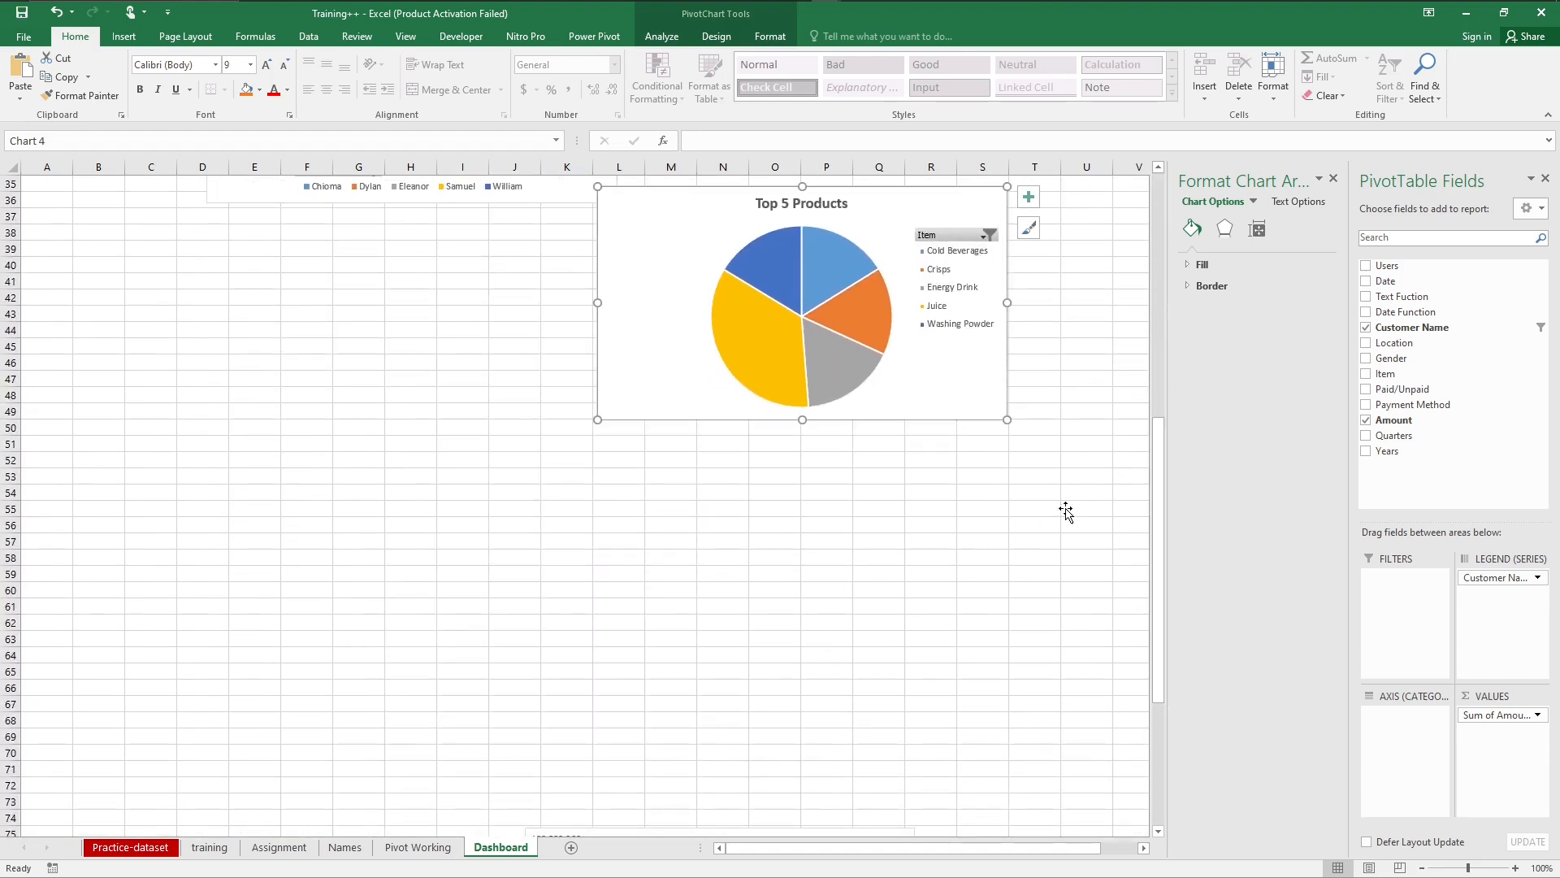
Step: Move the monthly line chart up to sit just beneath the Top 5 Customers chart
drag(1158, 529, 1168, 659)
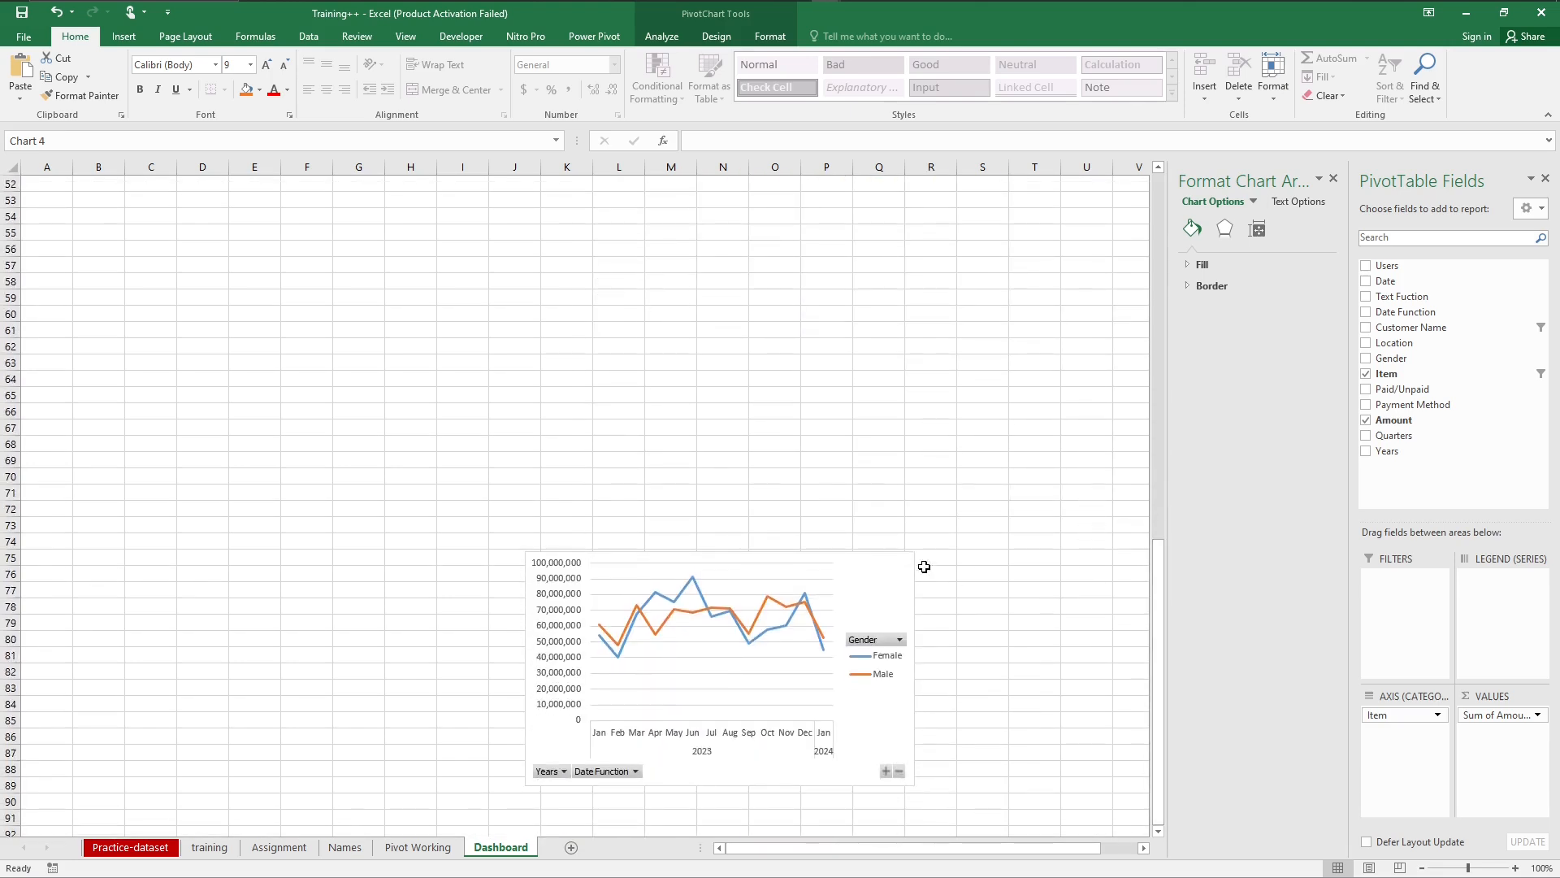
drag(888, 582, 572, 221)
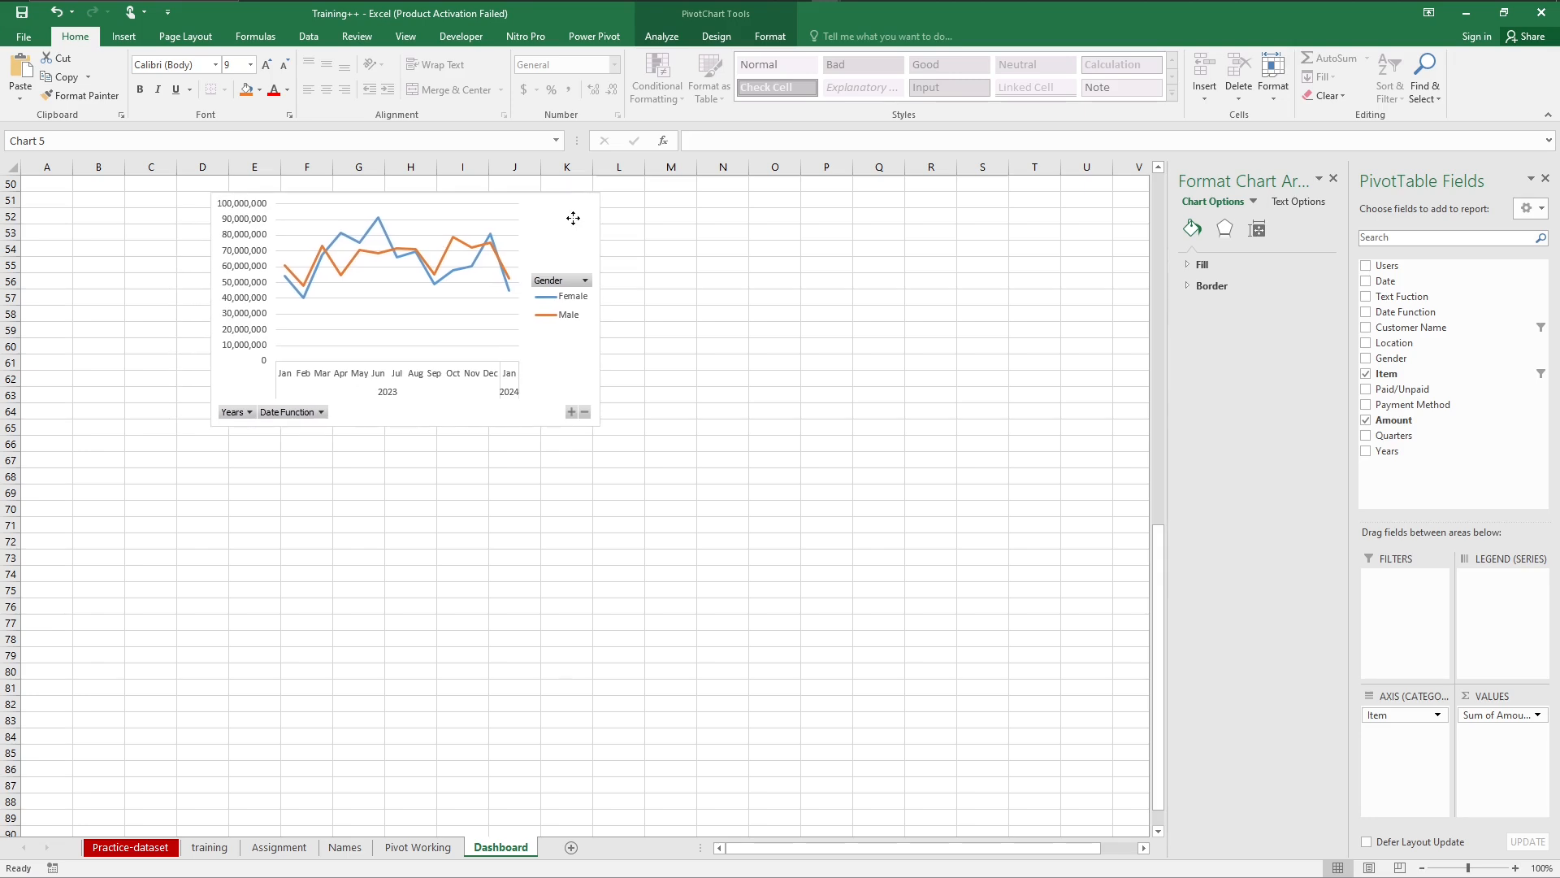
drag(1159, 605, 1159, 429)
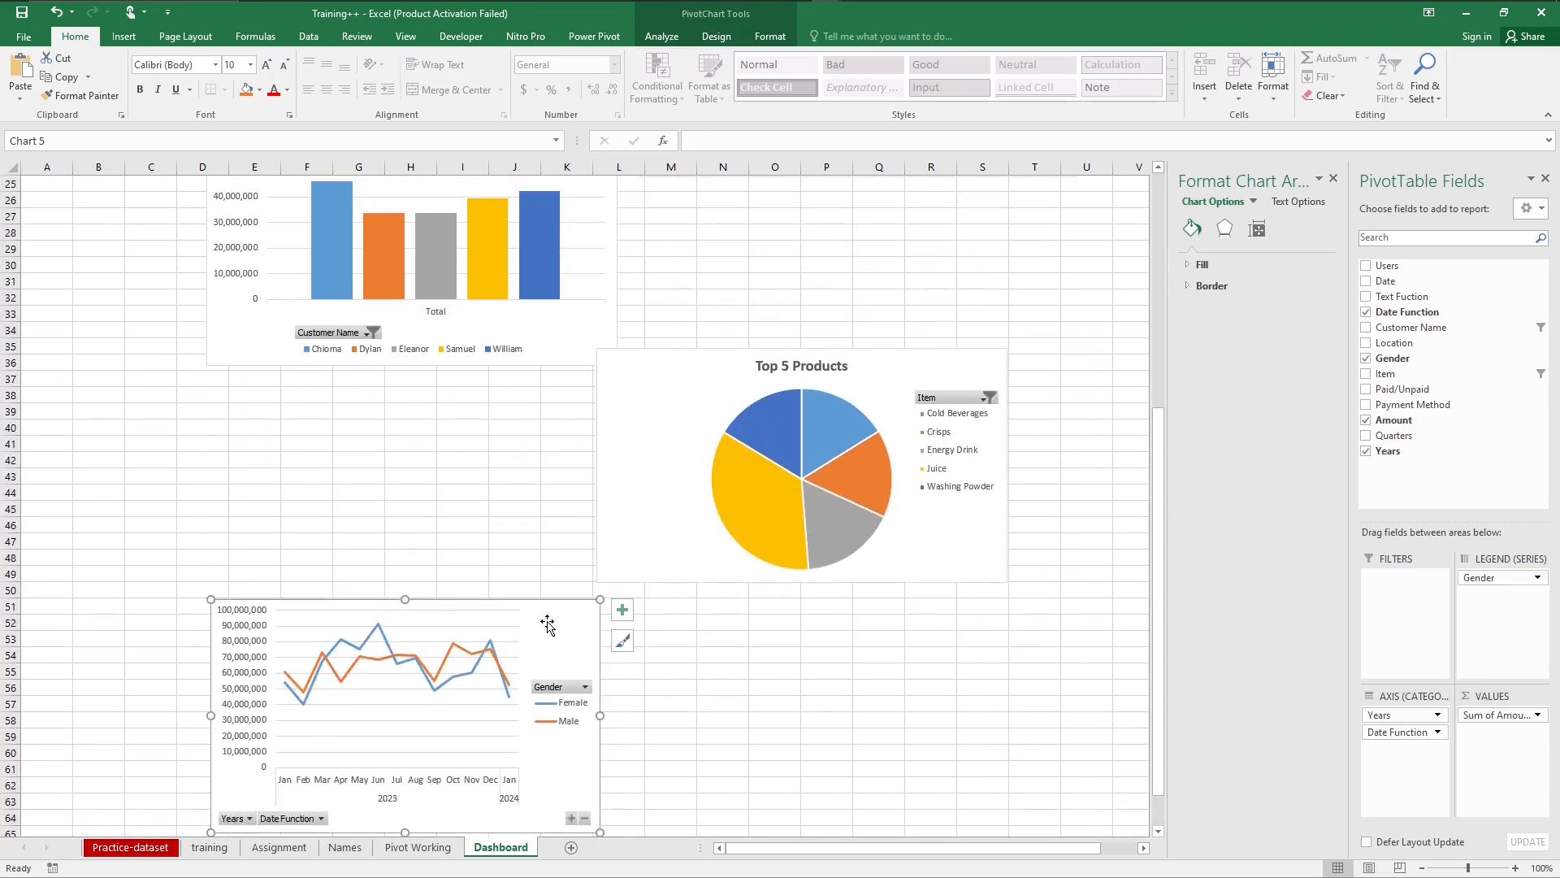
drag(547, 624, 527, 420)
Step: Move the Top 5 Products pie up beneath Sum of Payment Method and the monthly line chart up between the two Top 5 charts
drag(1159, 455, 1159, 238)
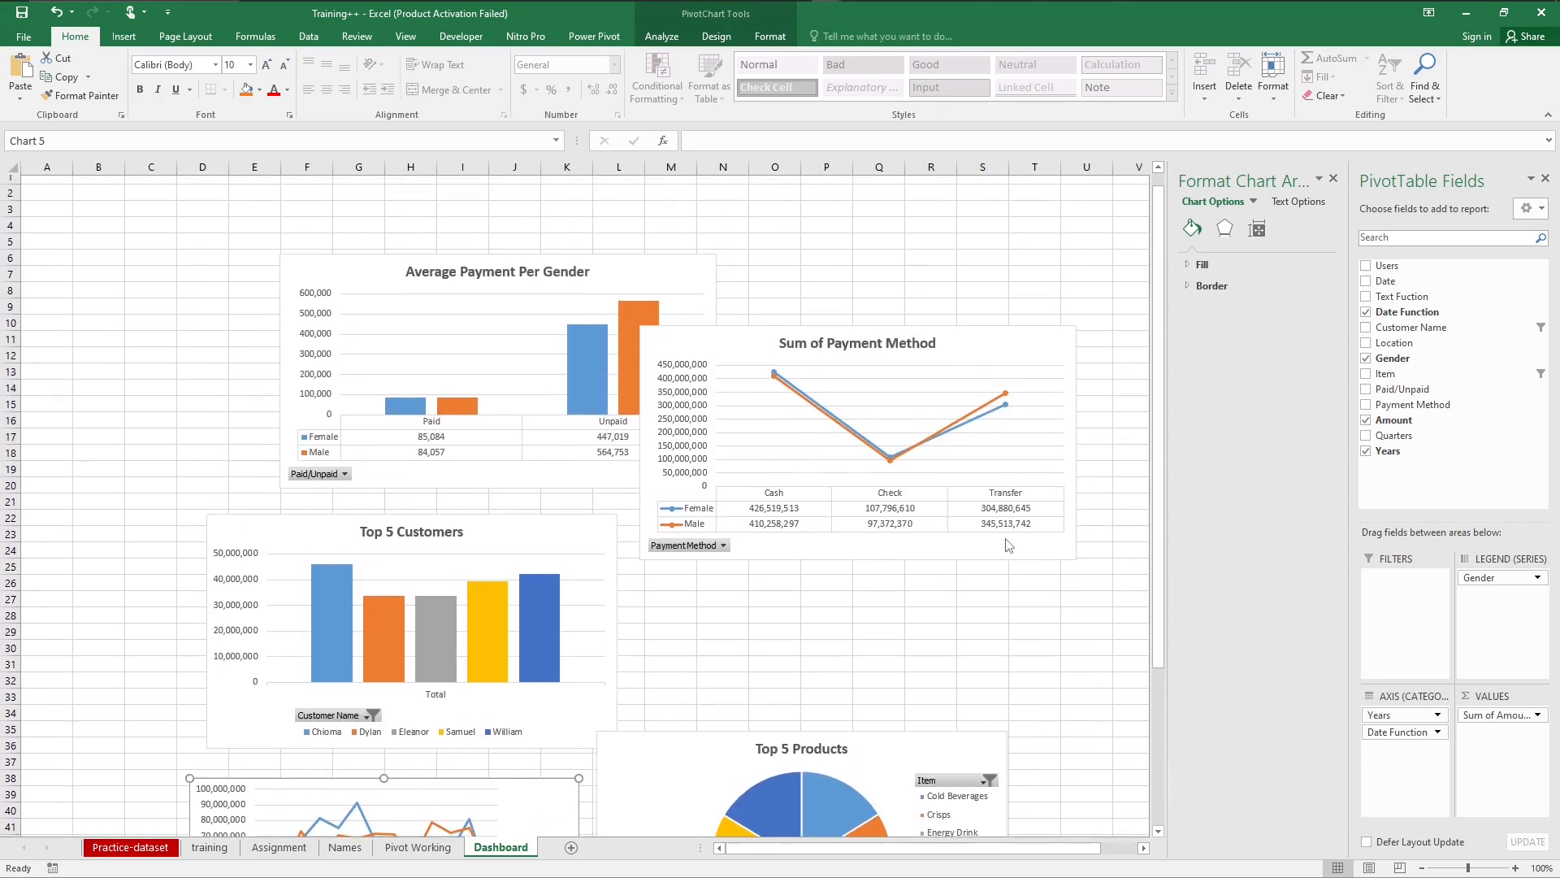
click(957, 735)
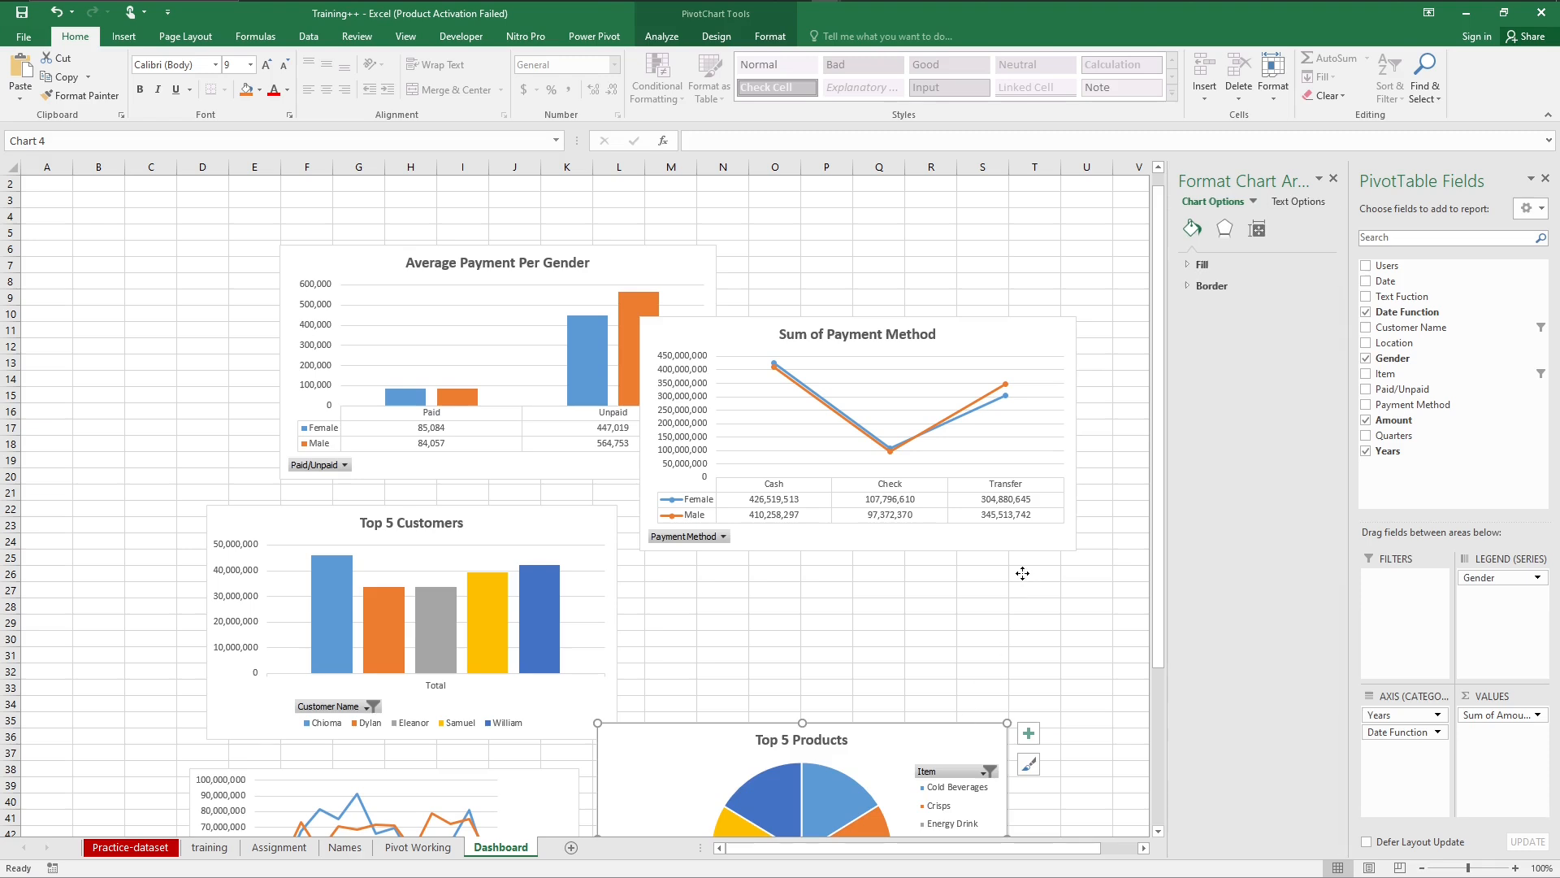
drag(1022, 574, 1022, 574)
drag(551, 791, 804, 614)
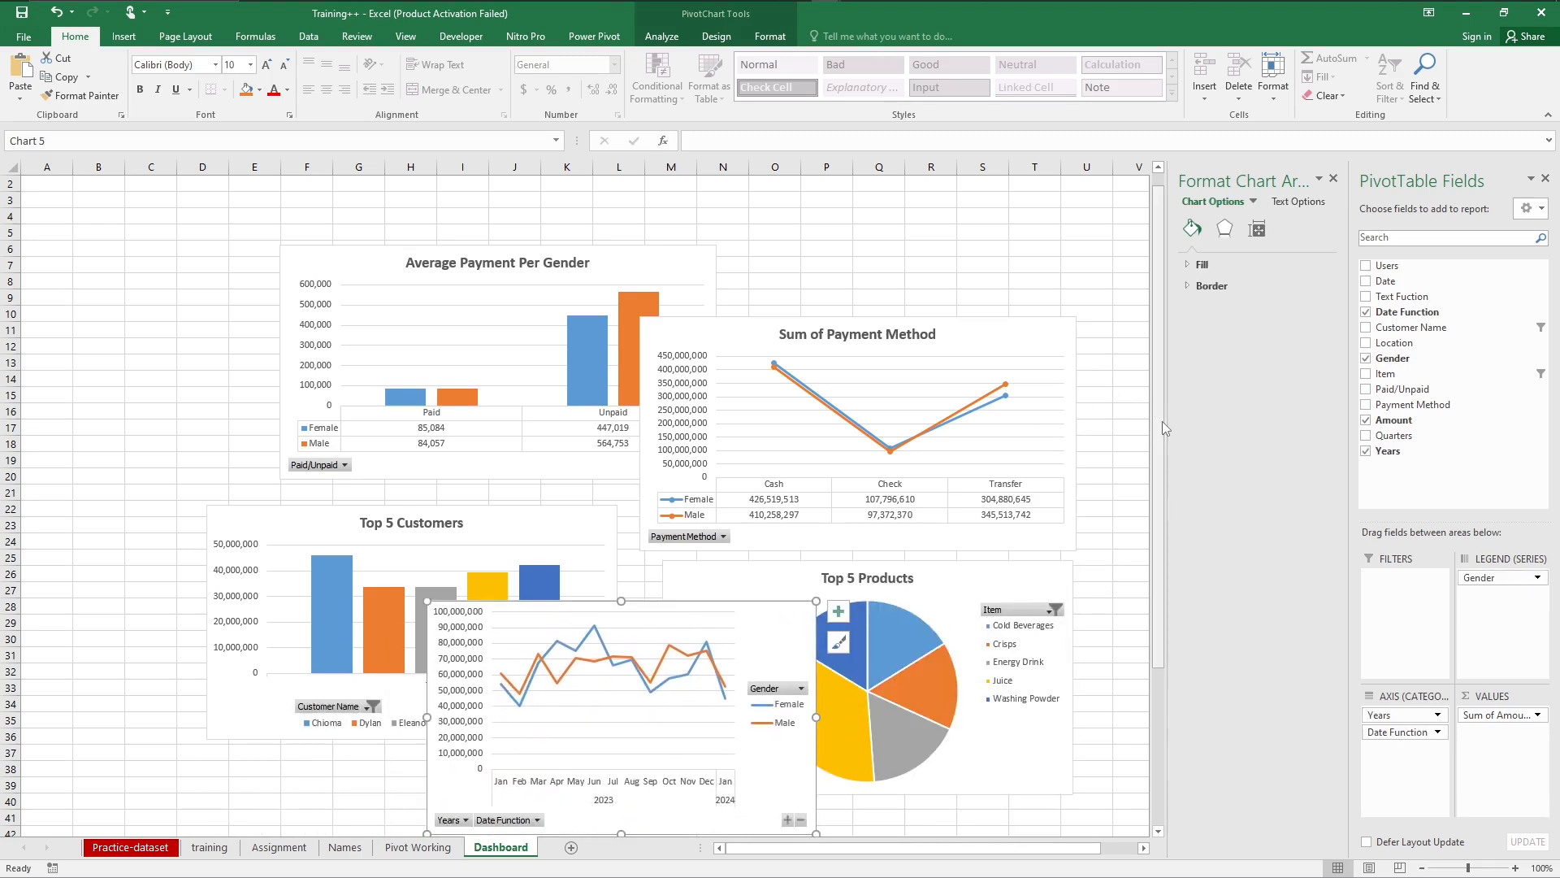
drag(1162, 421, 1172, 304)
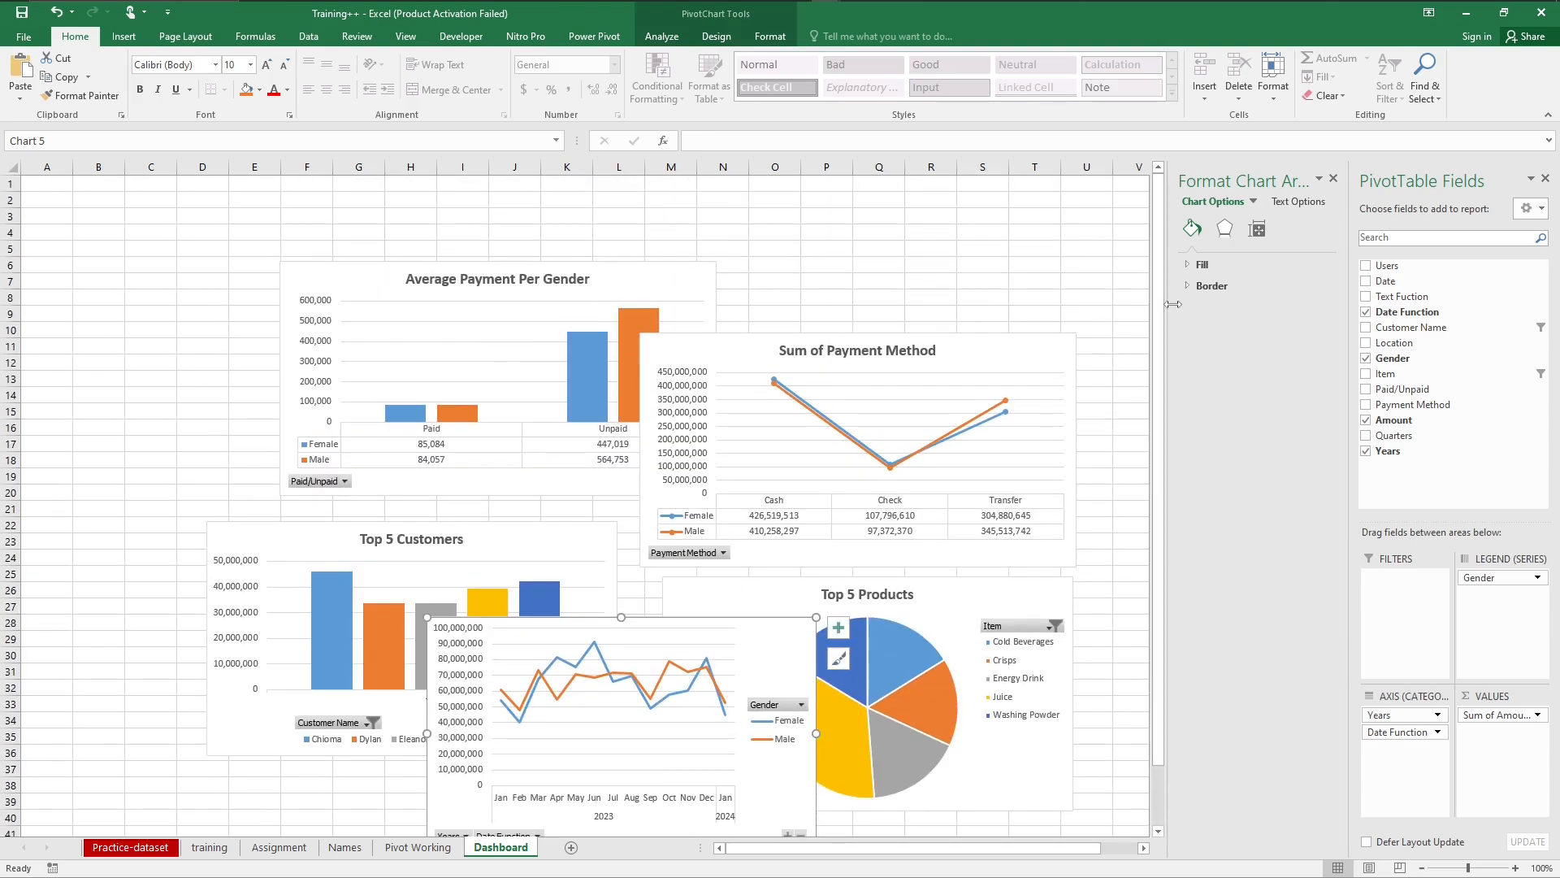
click(930, 259)
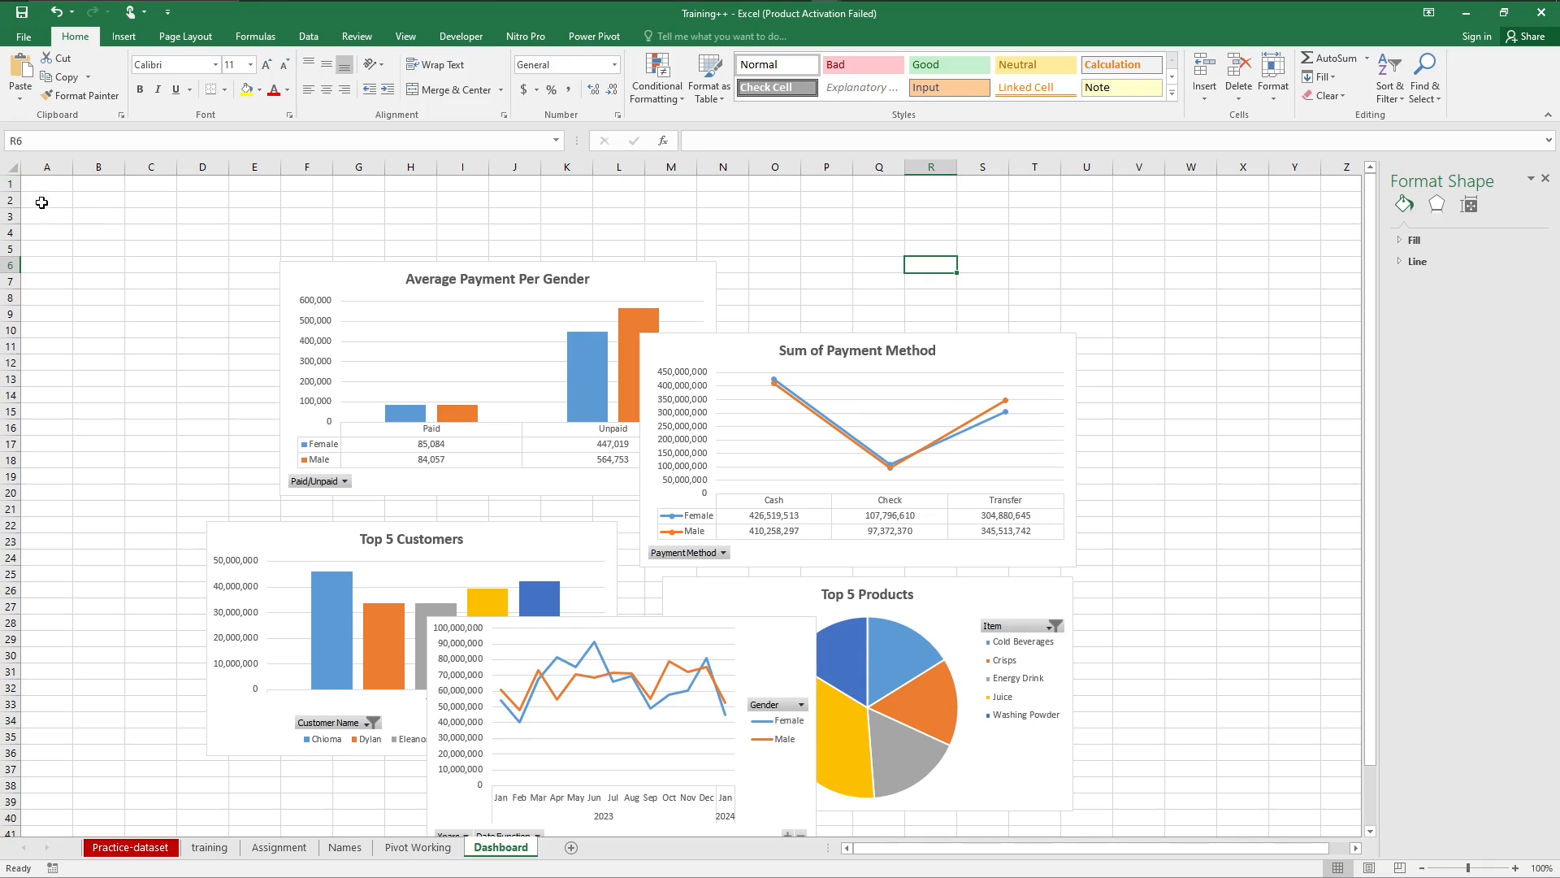
Step: Hide the gridlines on the whole Dashboard sheet
click(10, 165)
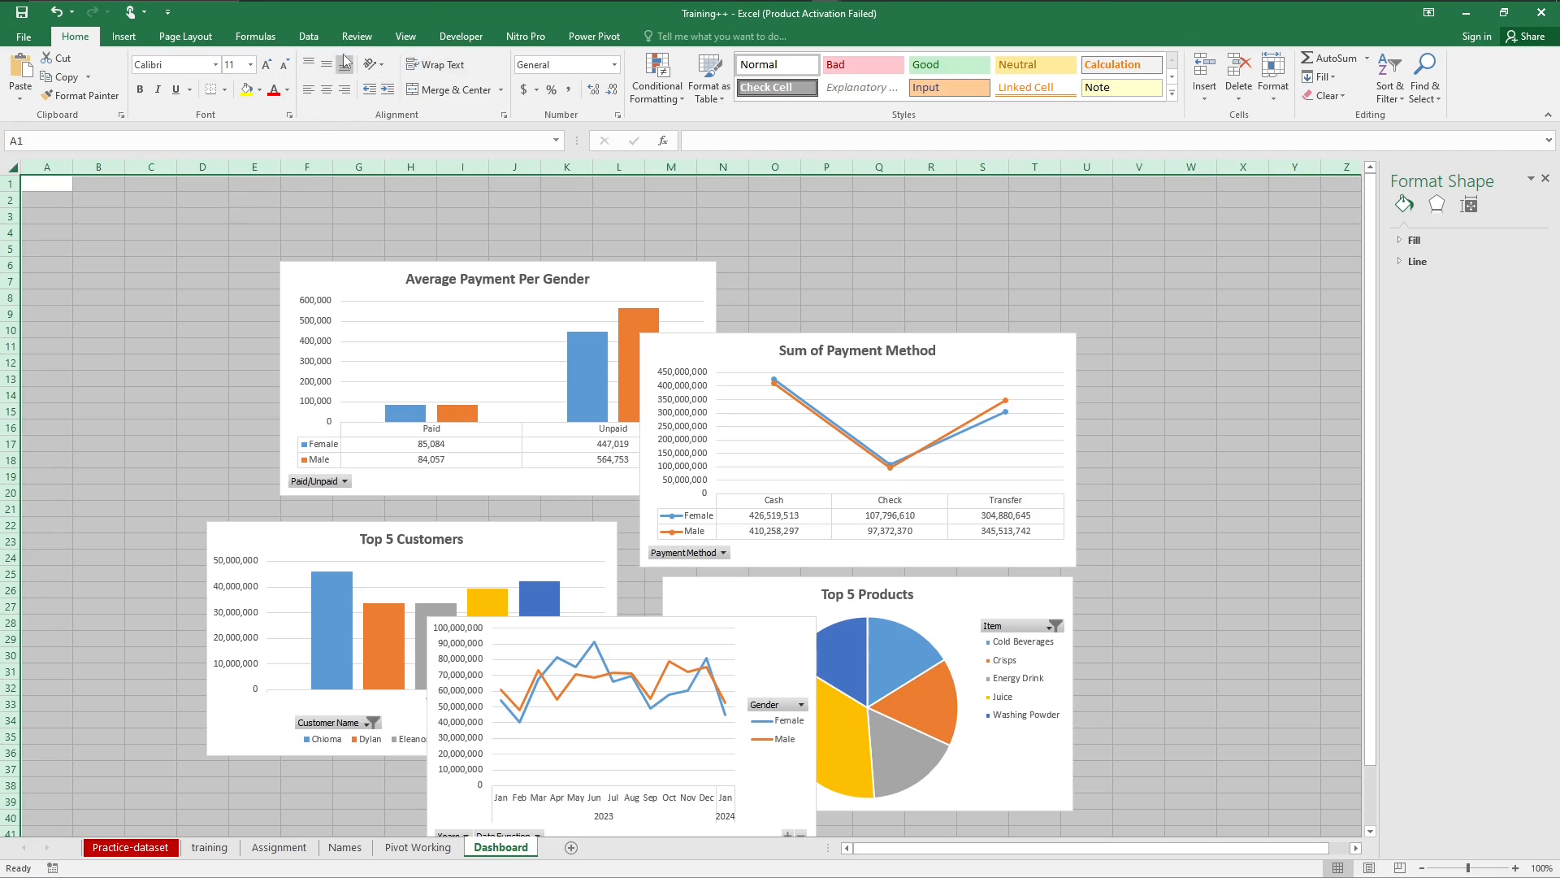
click(405, 36)
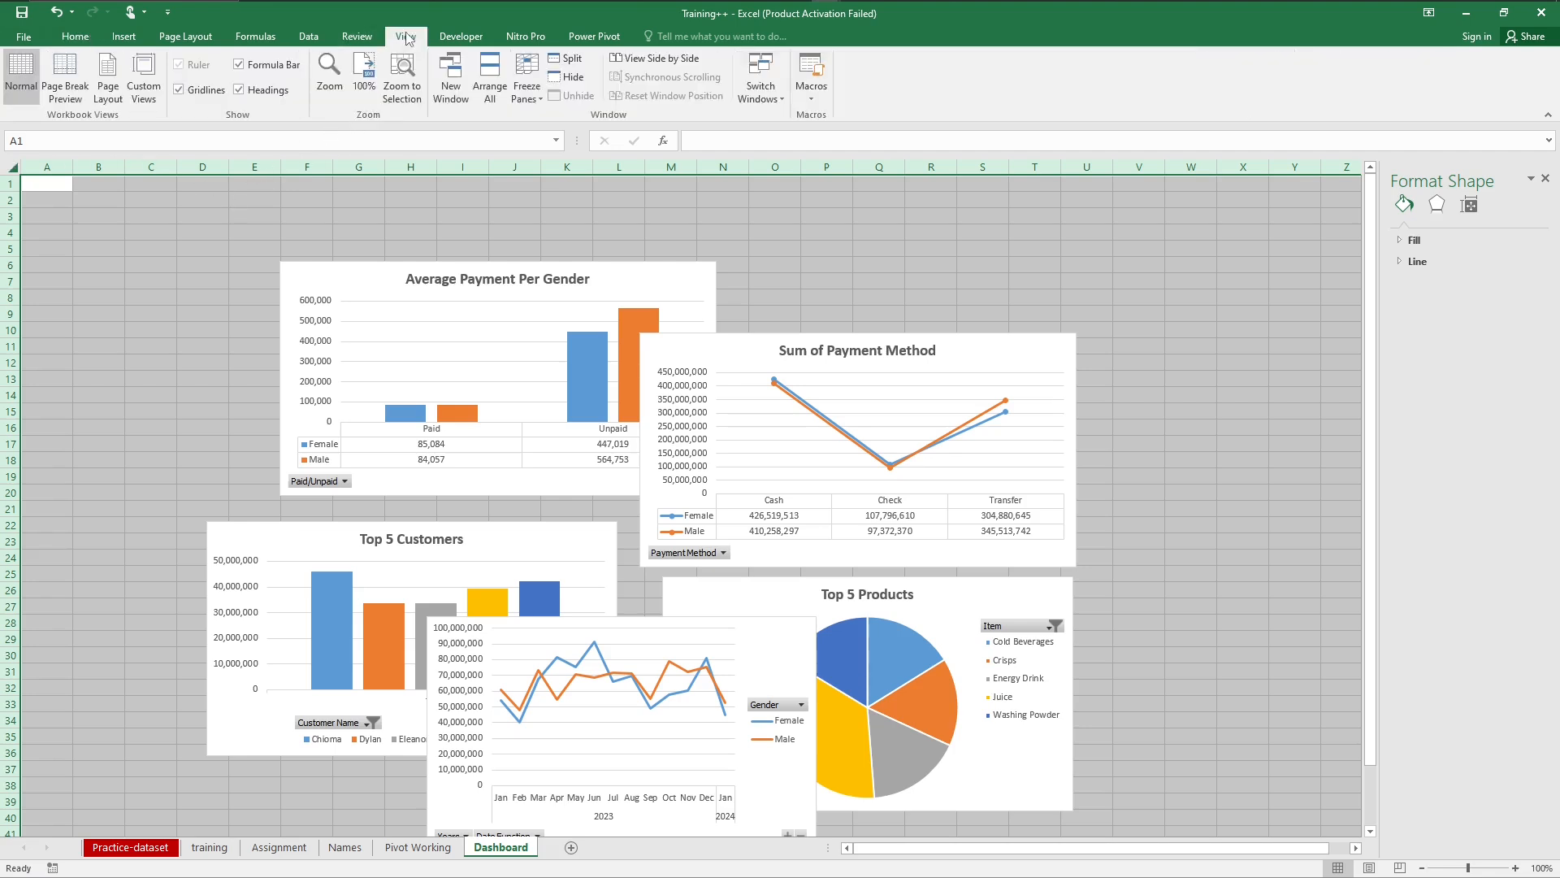
click(180, 90)
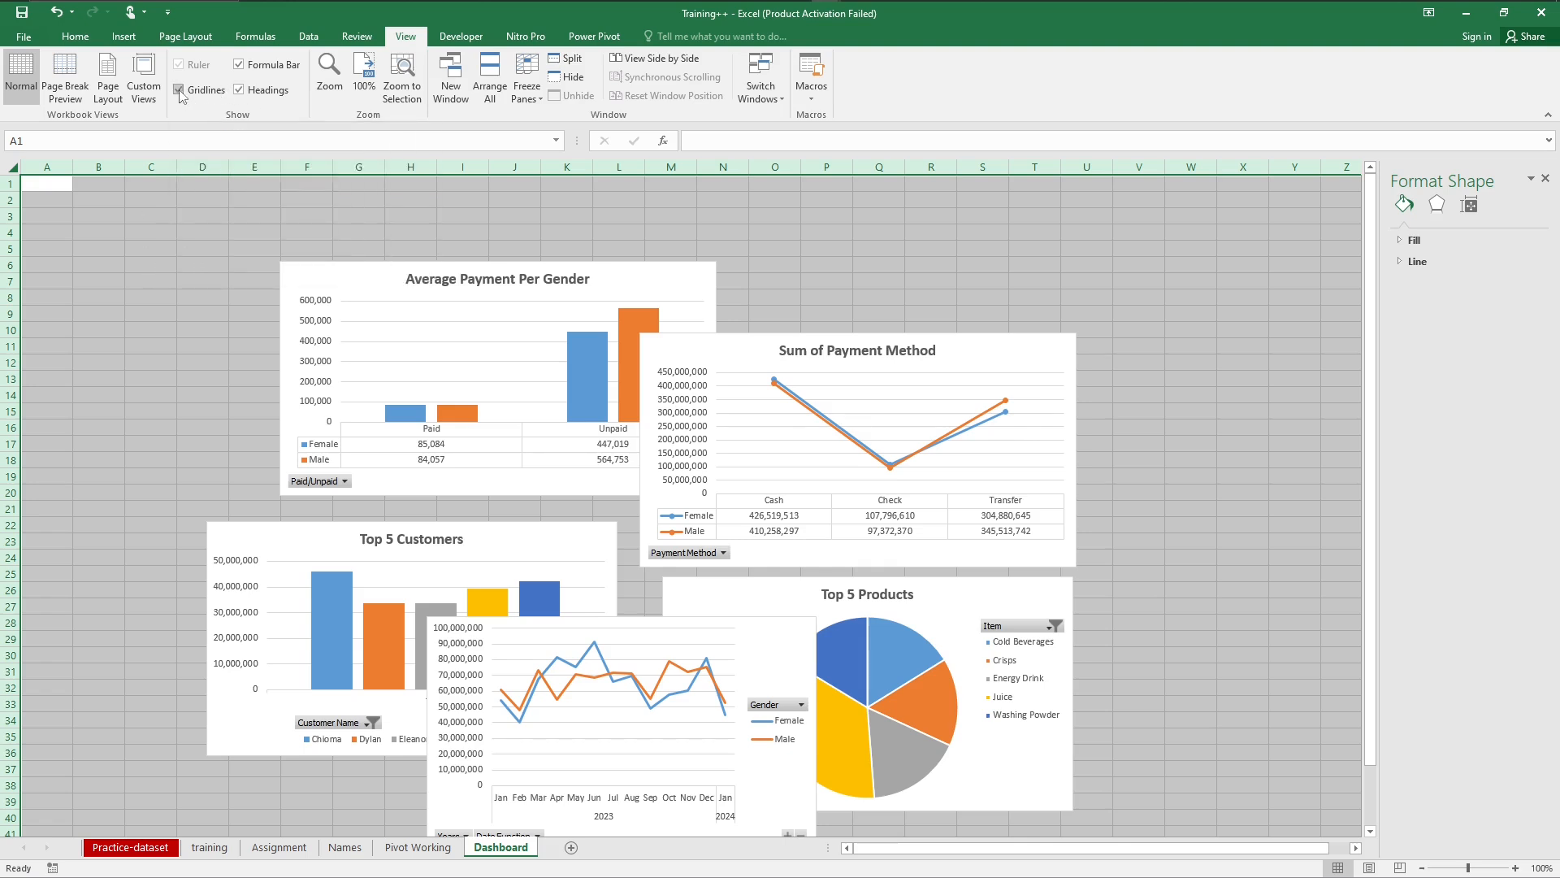
click(74, 206)
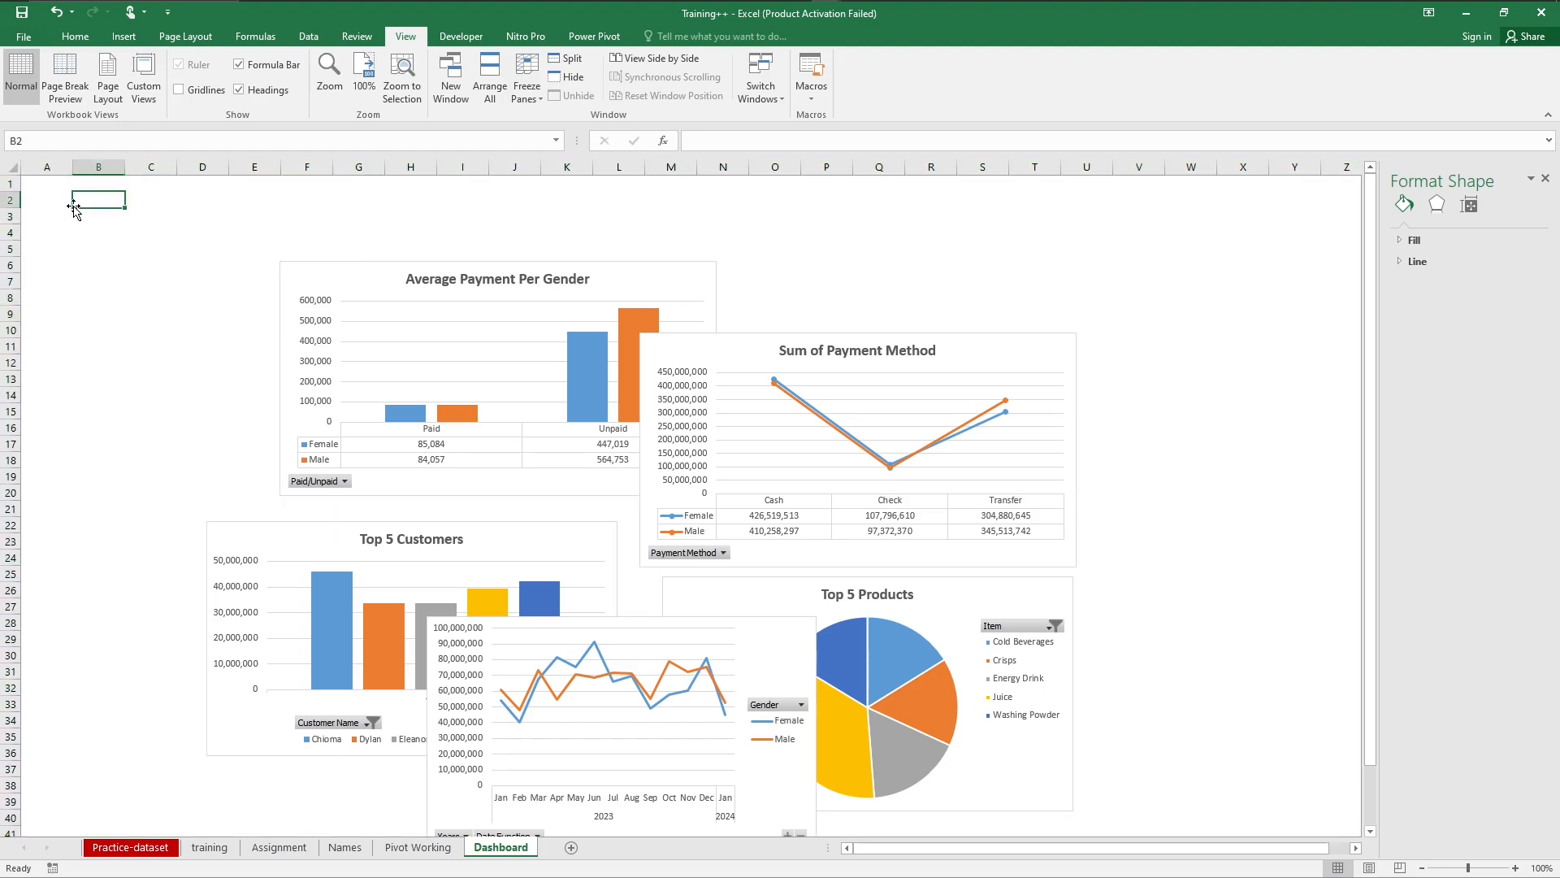
Step: Merge and center cells A1:Z4 as a header banner across the Dashboard sheet
drag(36, 186, 1322, 239)
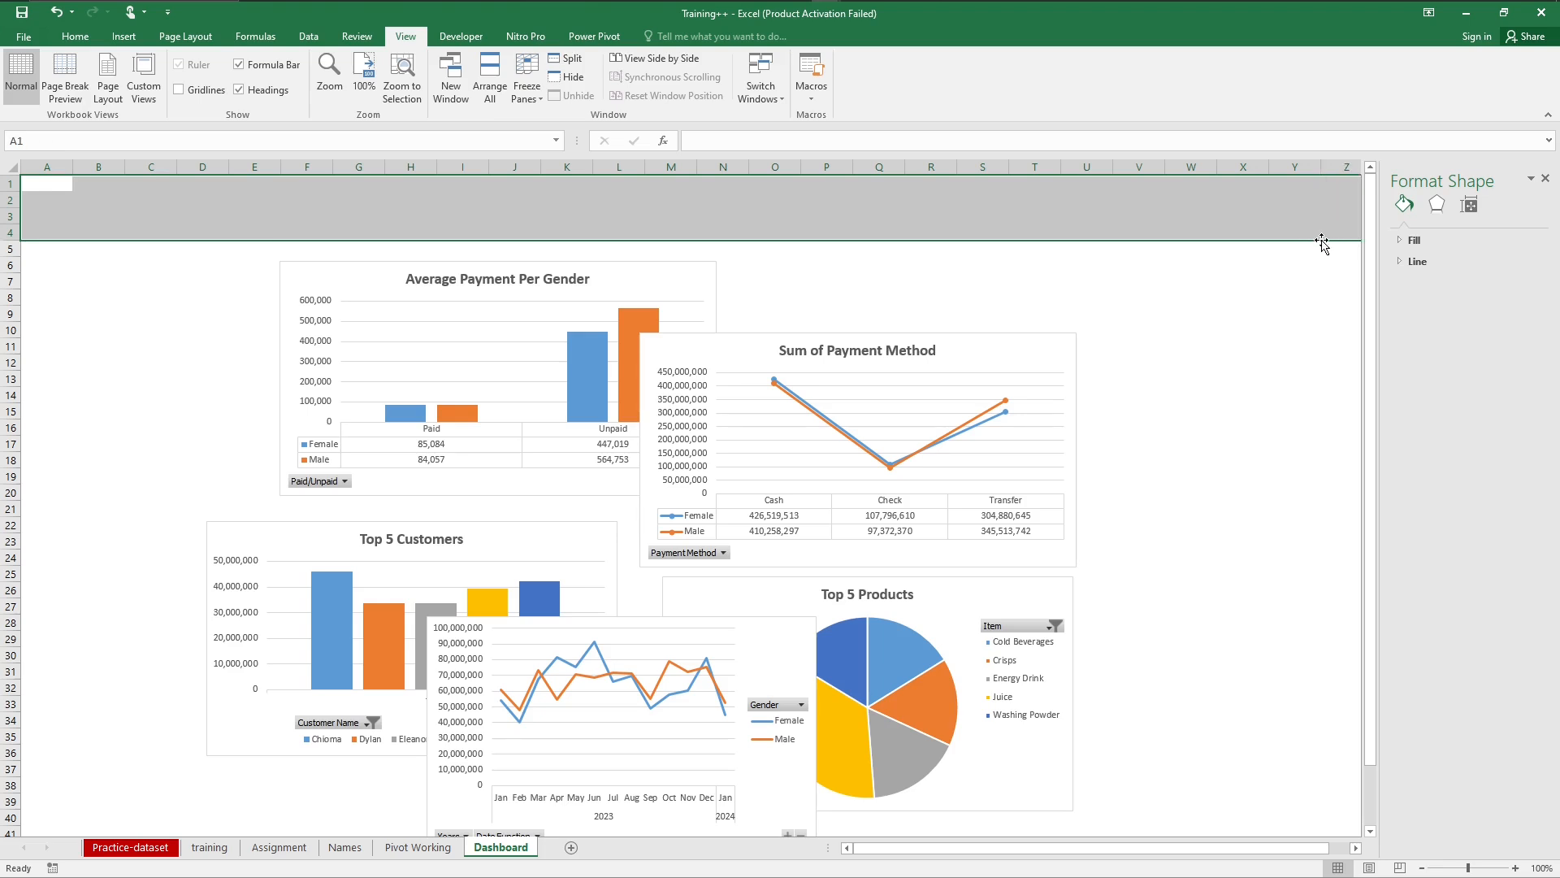
click(75, 36)
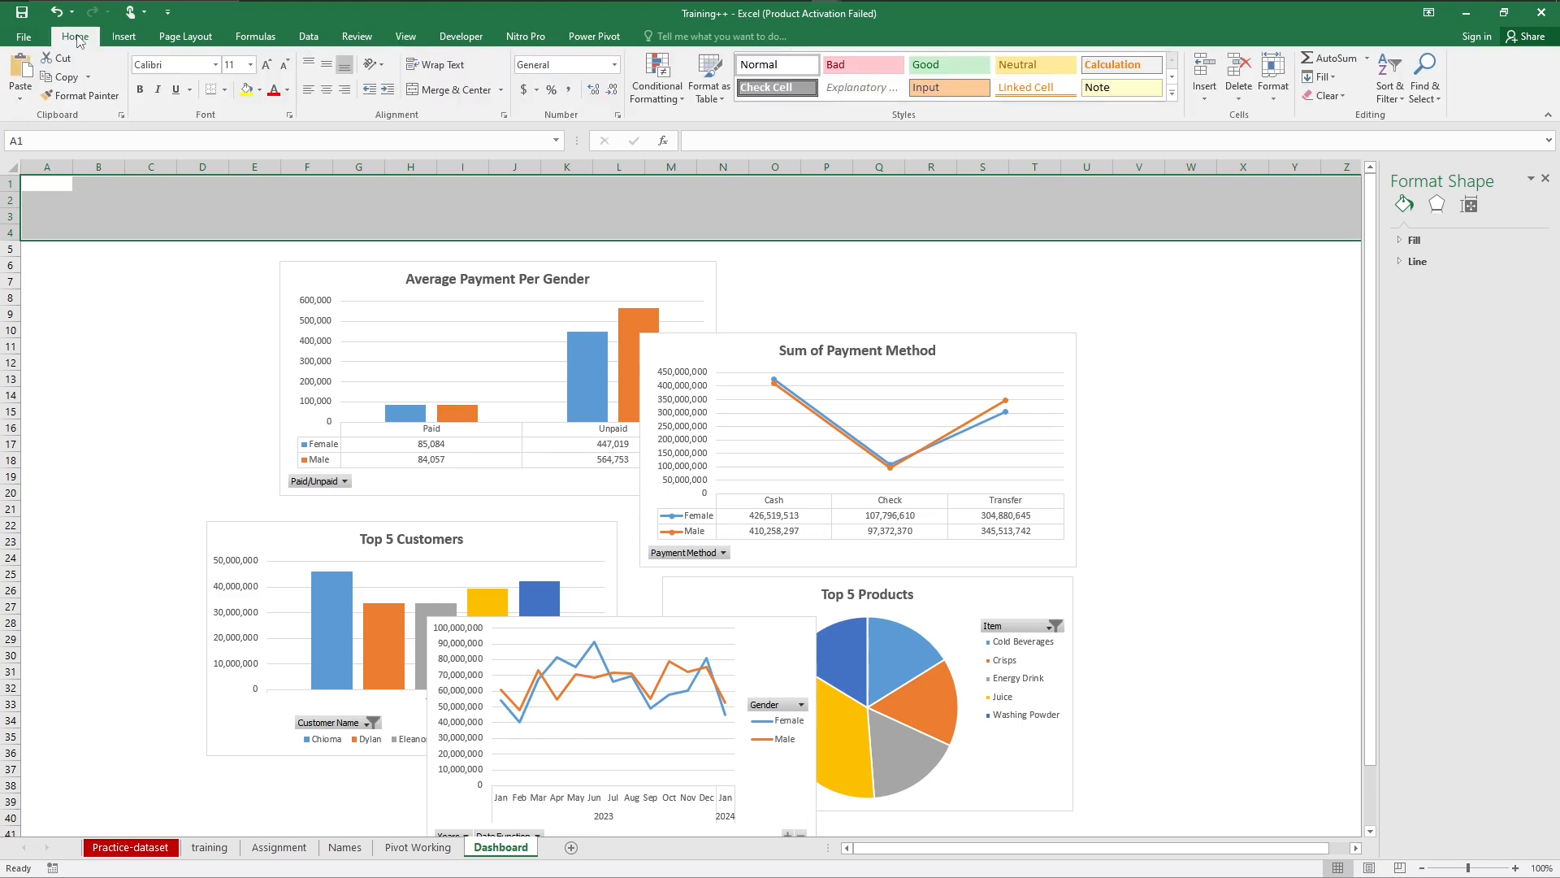
click(451, 89)
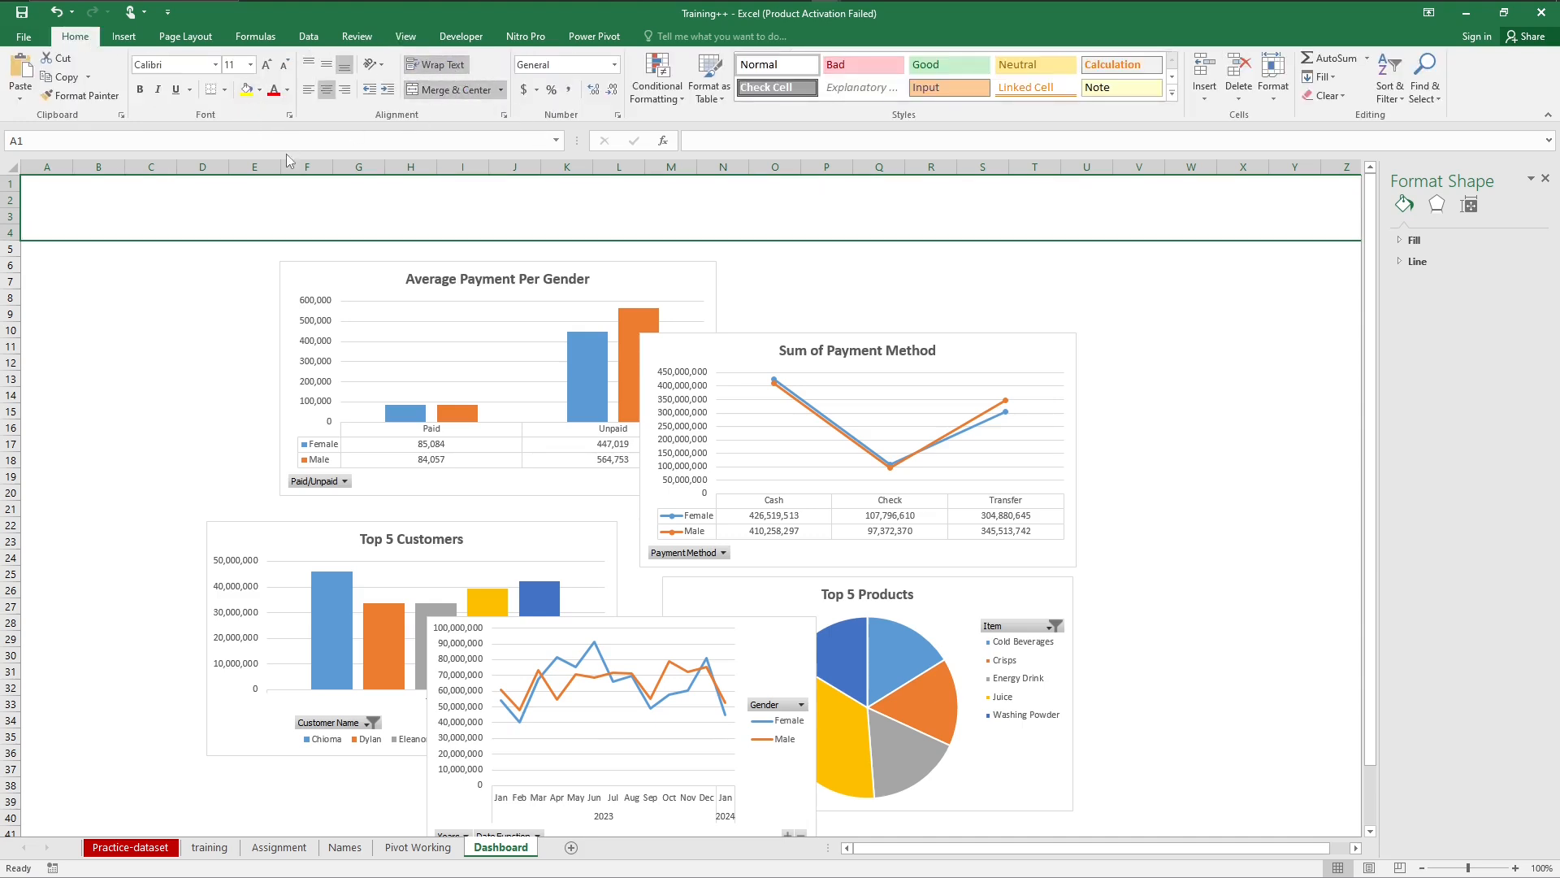
Step: Fill the merged header banner with the medium blue theme color that matches the charts' blue series
click(260, 90)
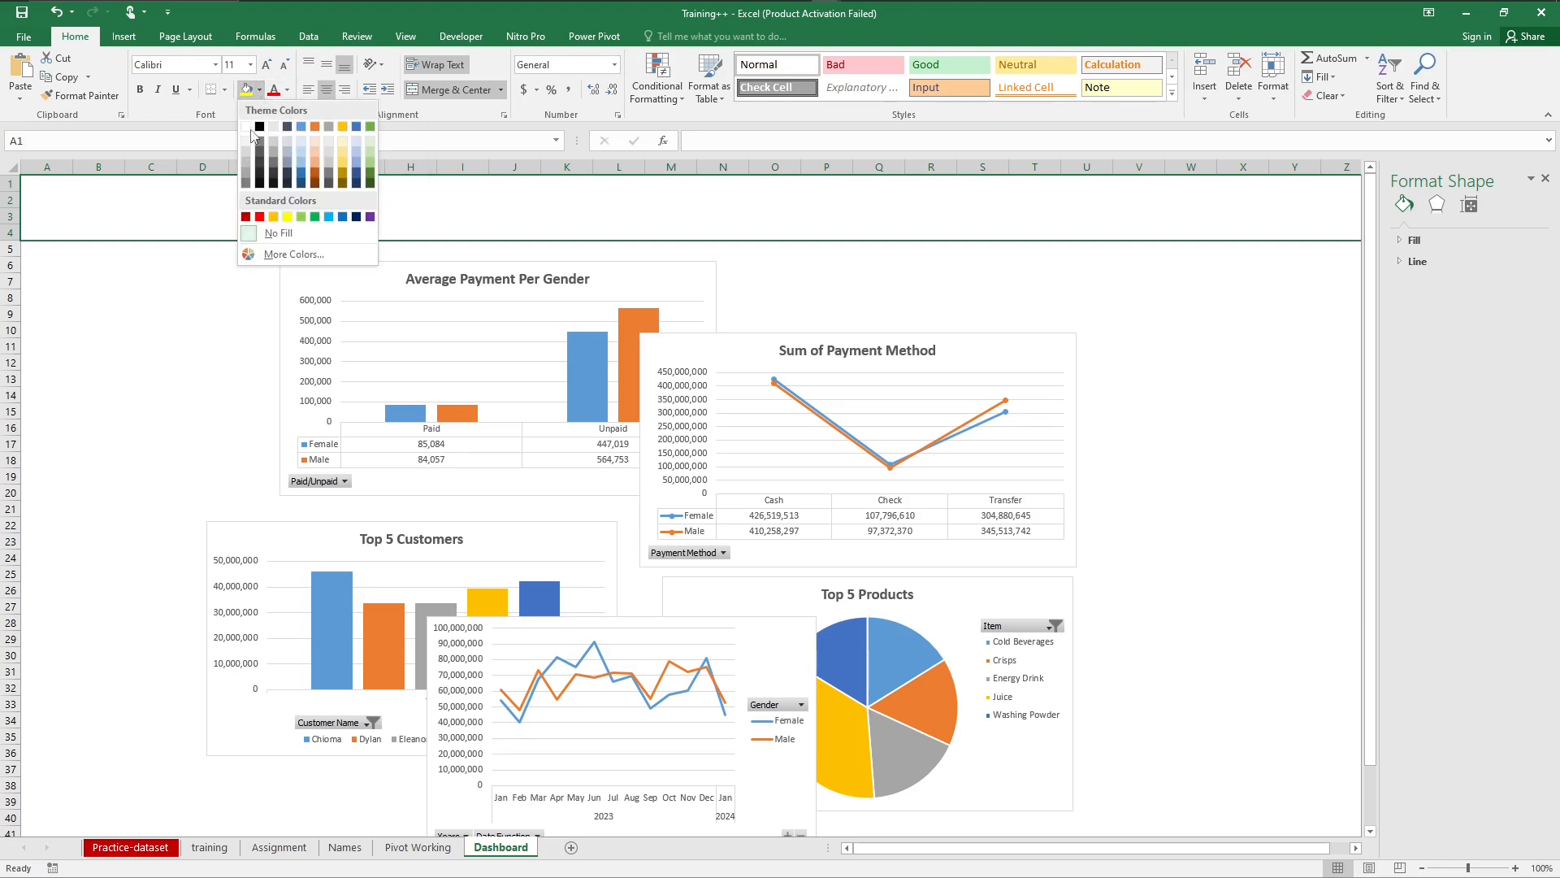
click(329, 217)
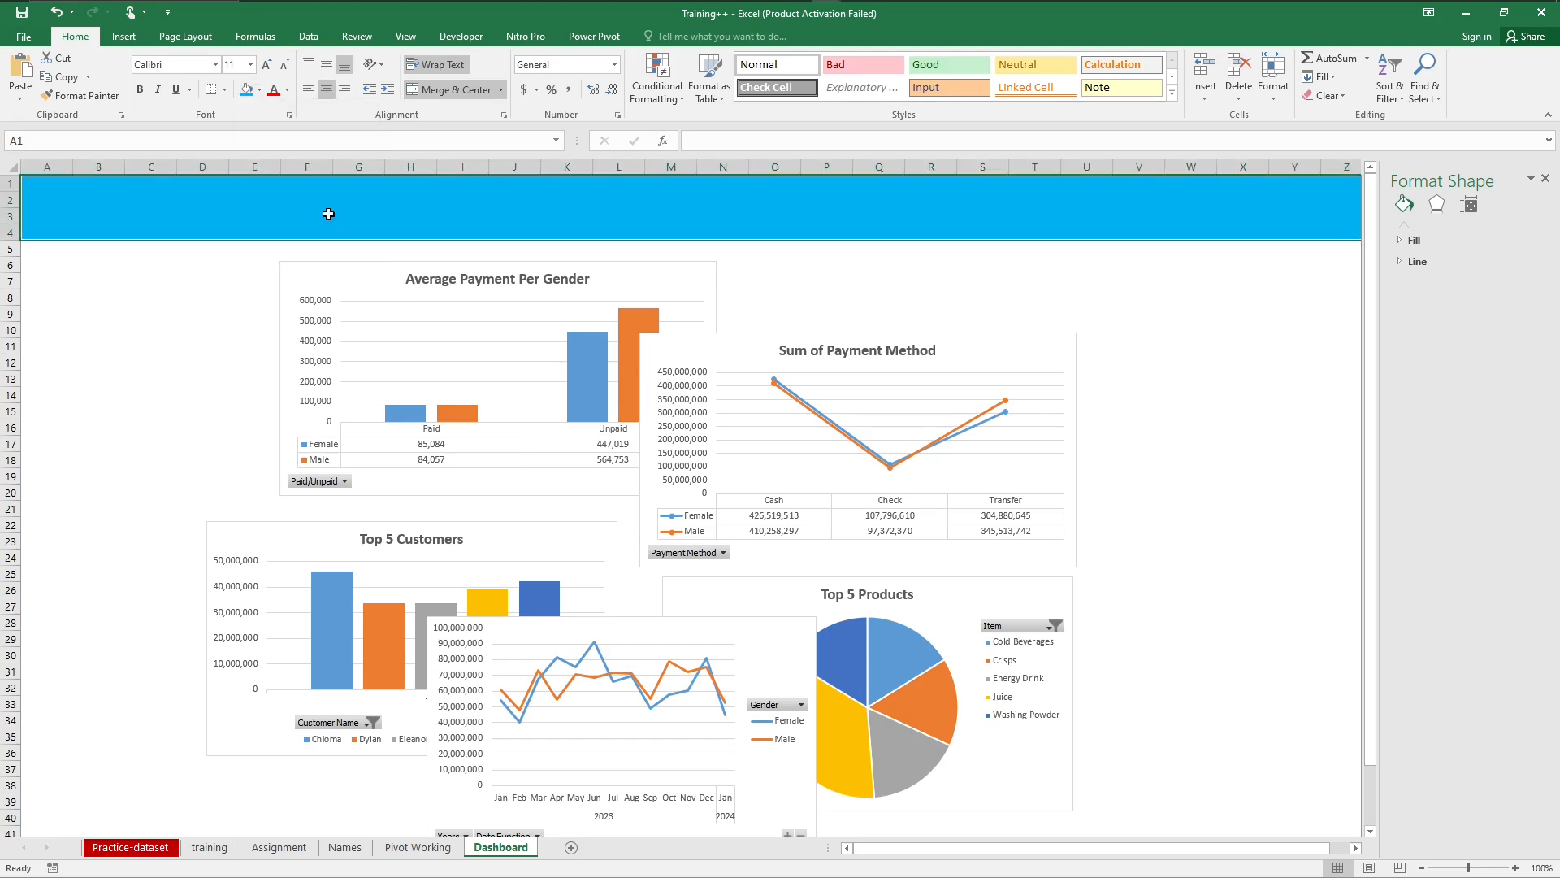
click(261, 91)
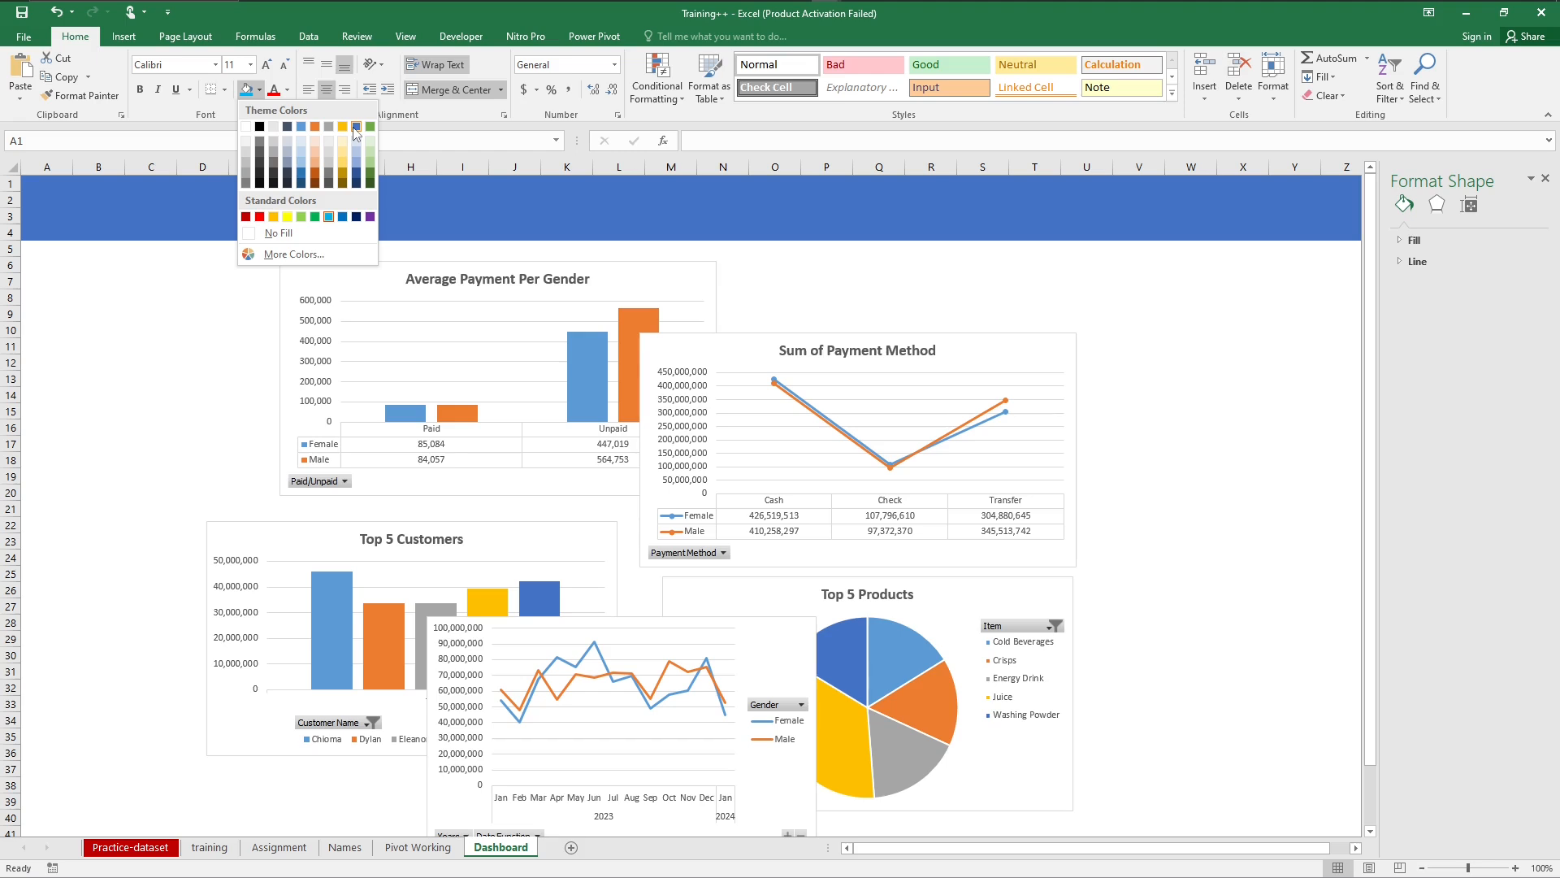
click(302, 127)
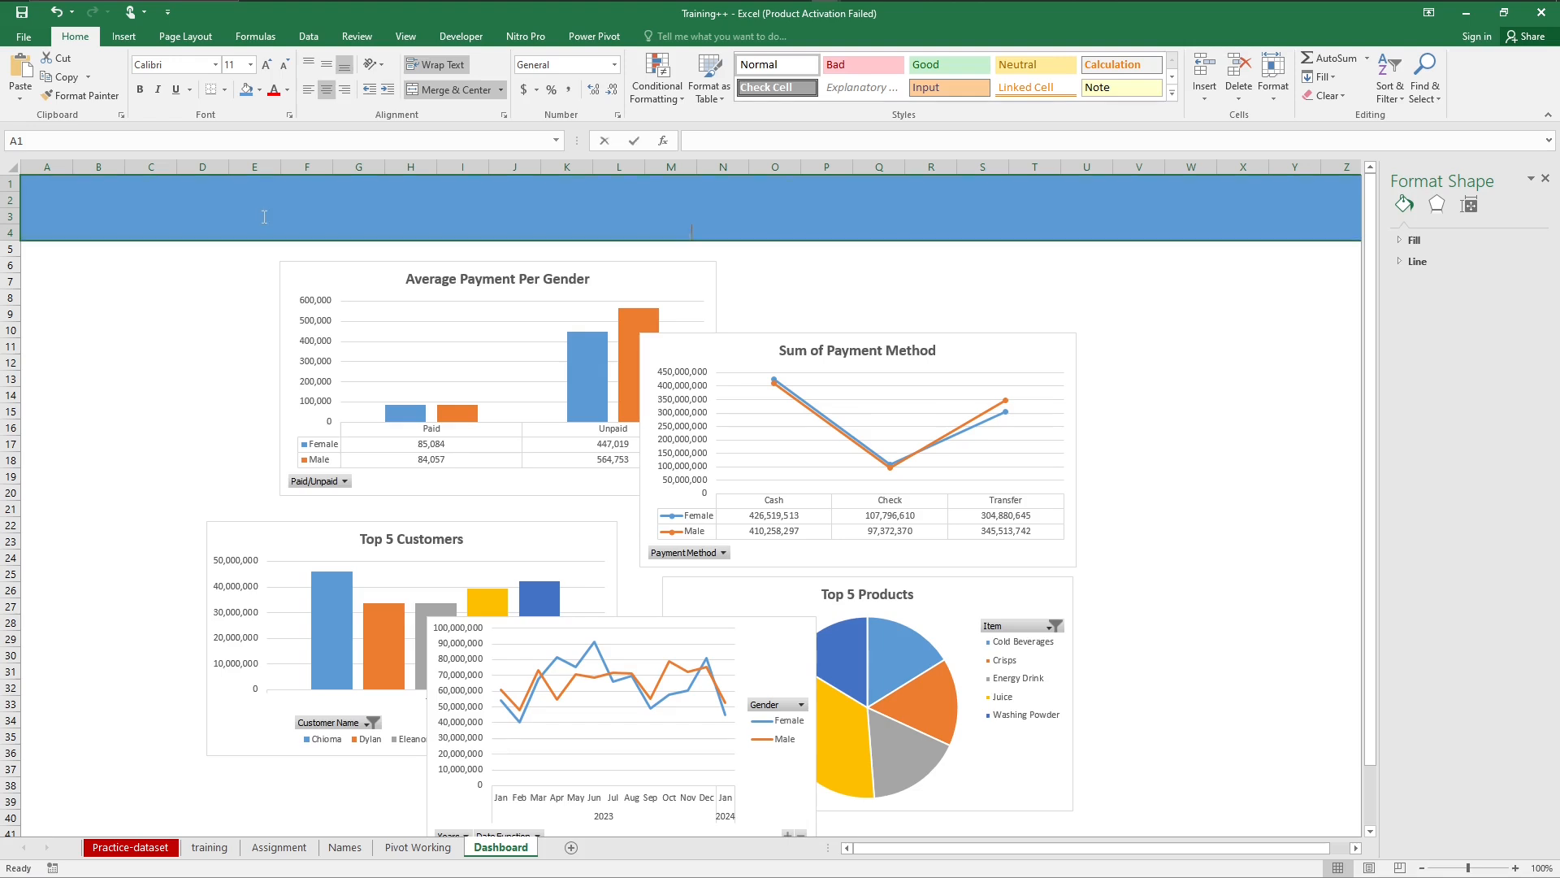
Step: Enter the title "Training Sales DashBoard" in the merged header banner
text(Trai)
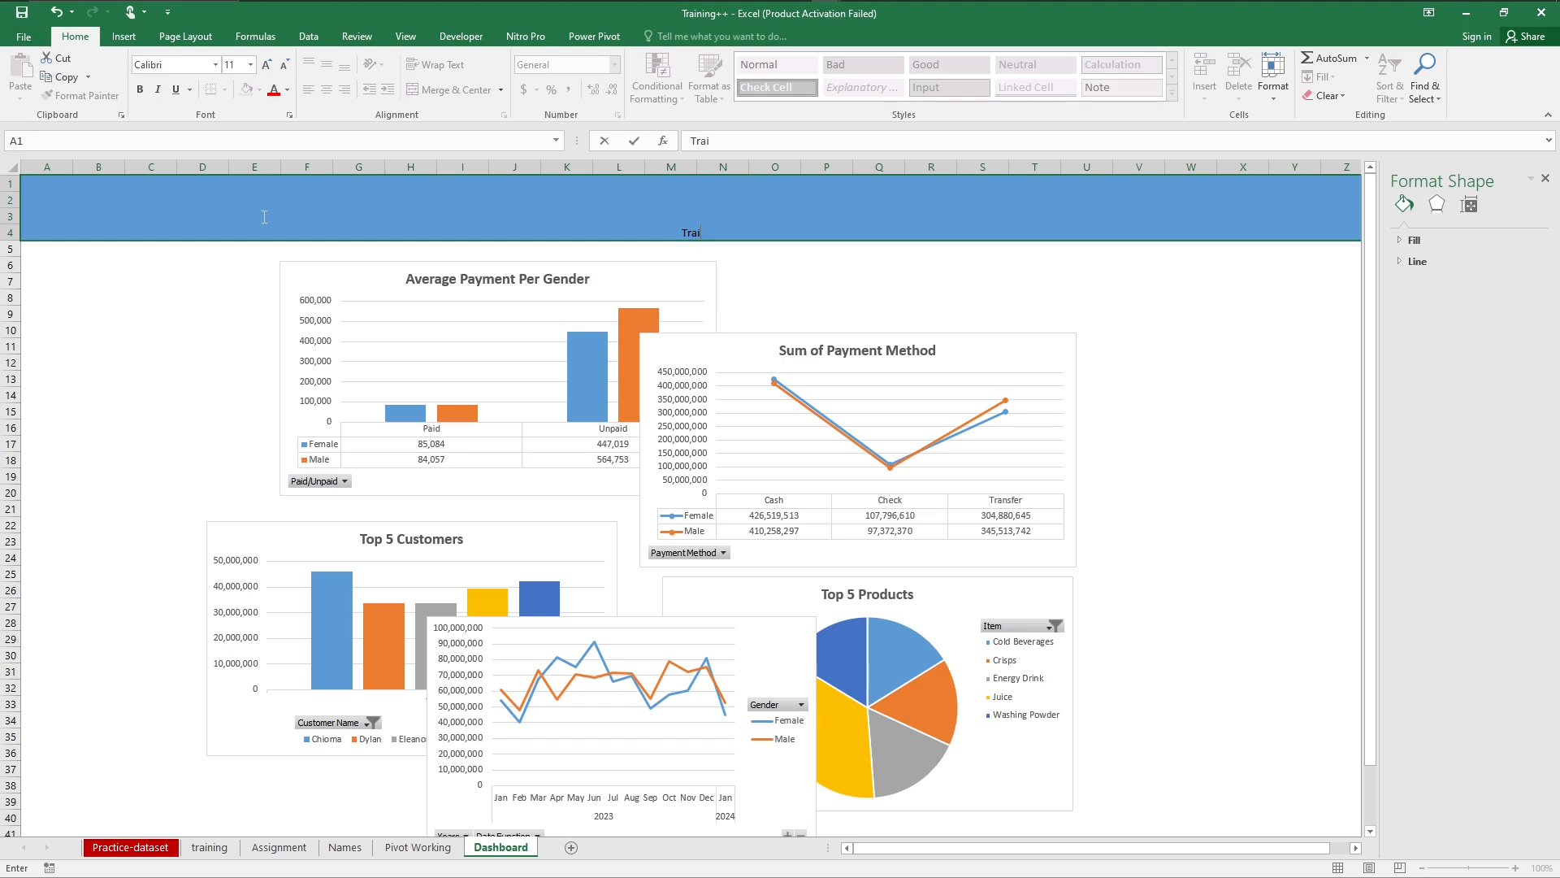
text(ning Sales DashBoard)
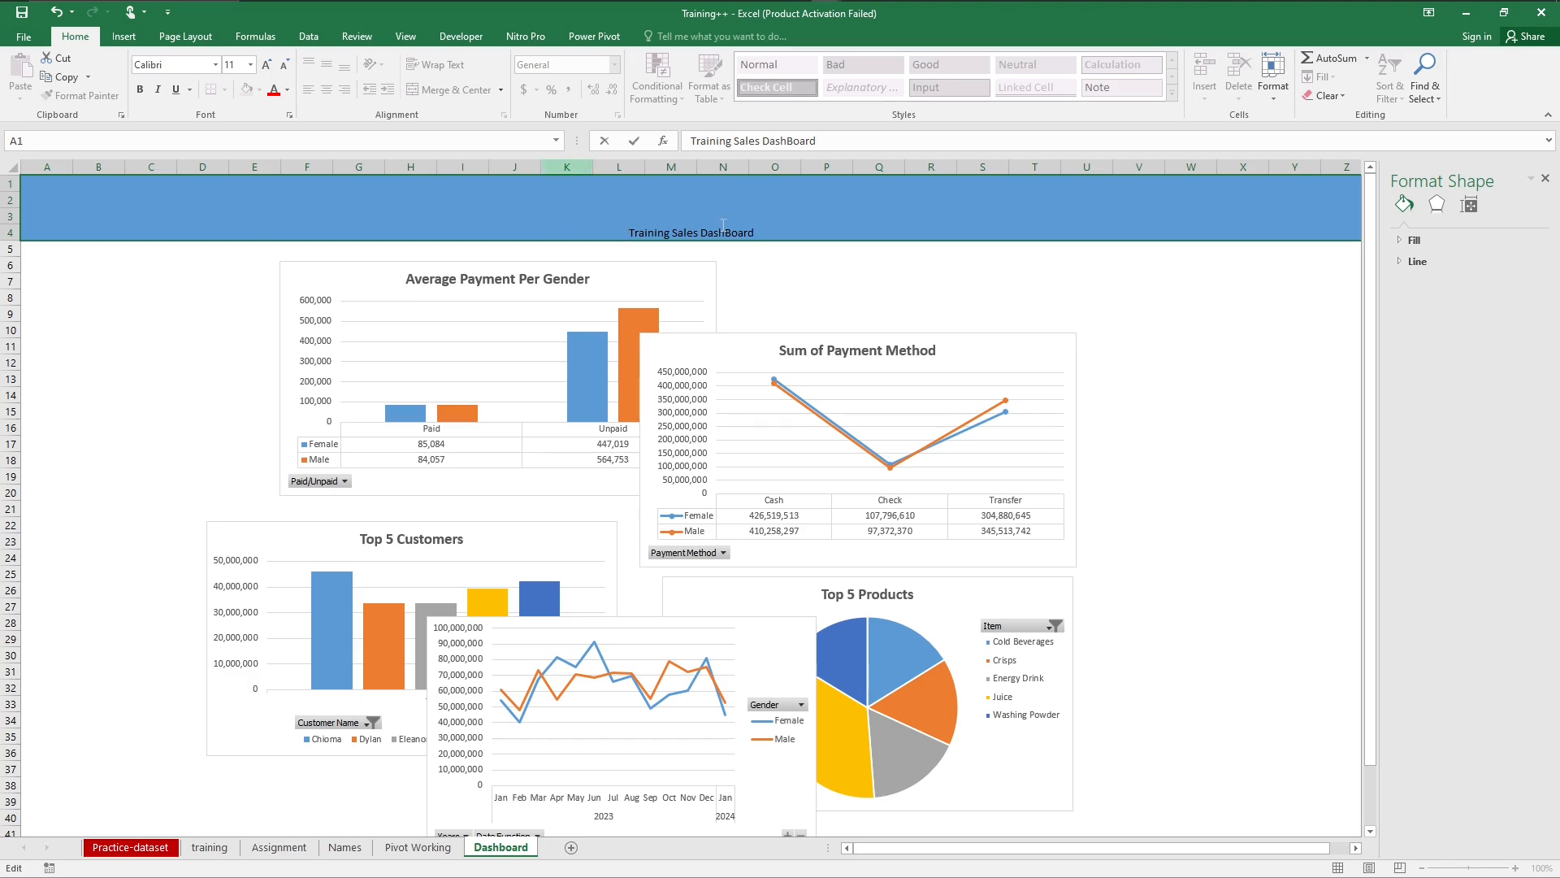
Step: Make the banner title bold and set its font to Arial Black
triple_click(723, 225)
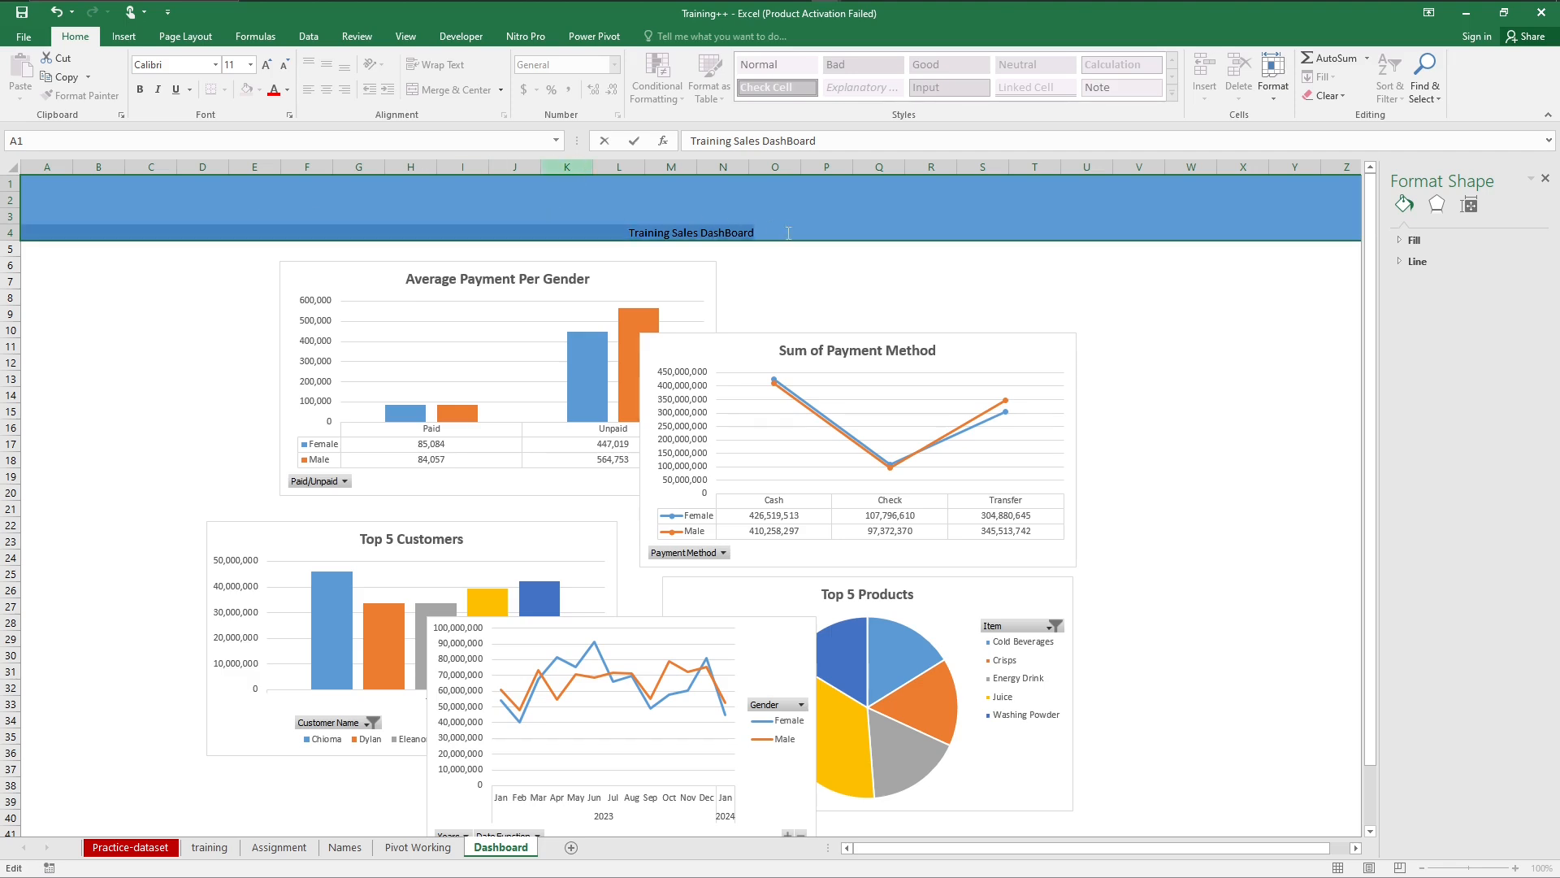
click(145, 92)
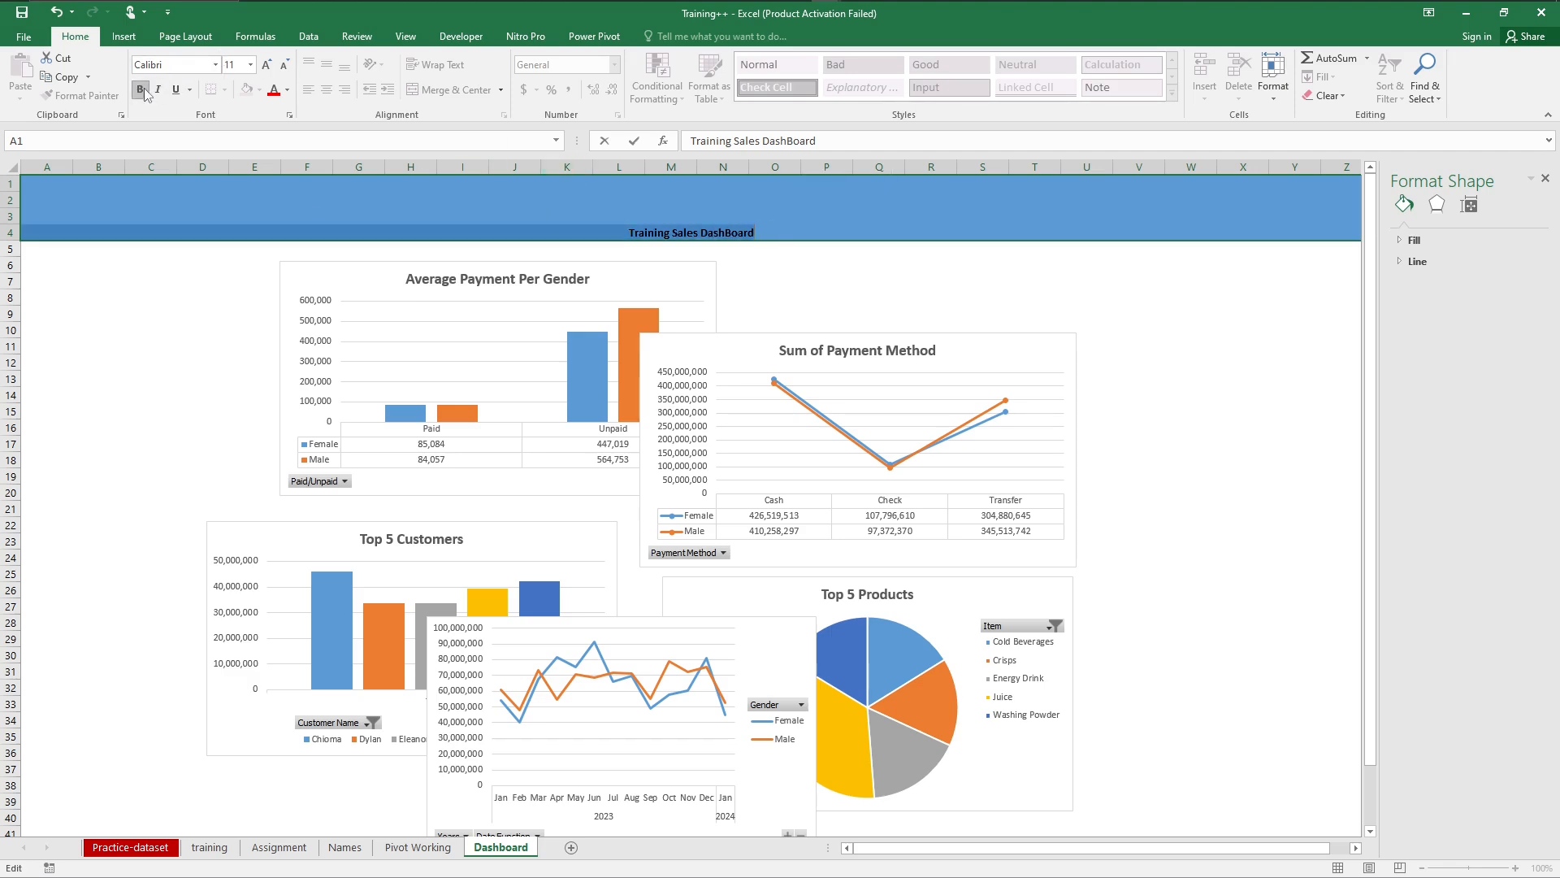
click(216, 64)
click(203, 224)
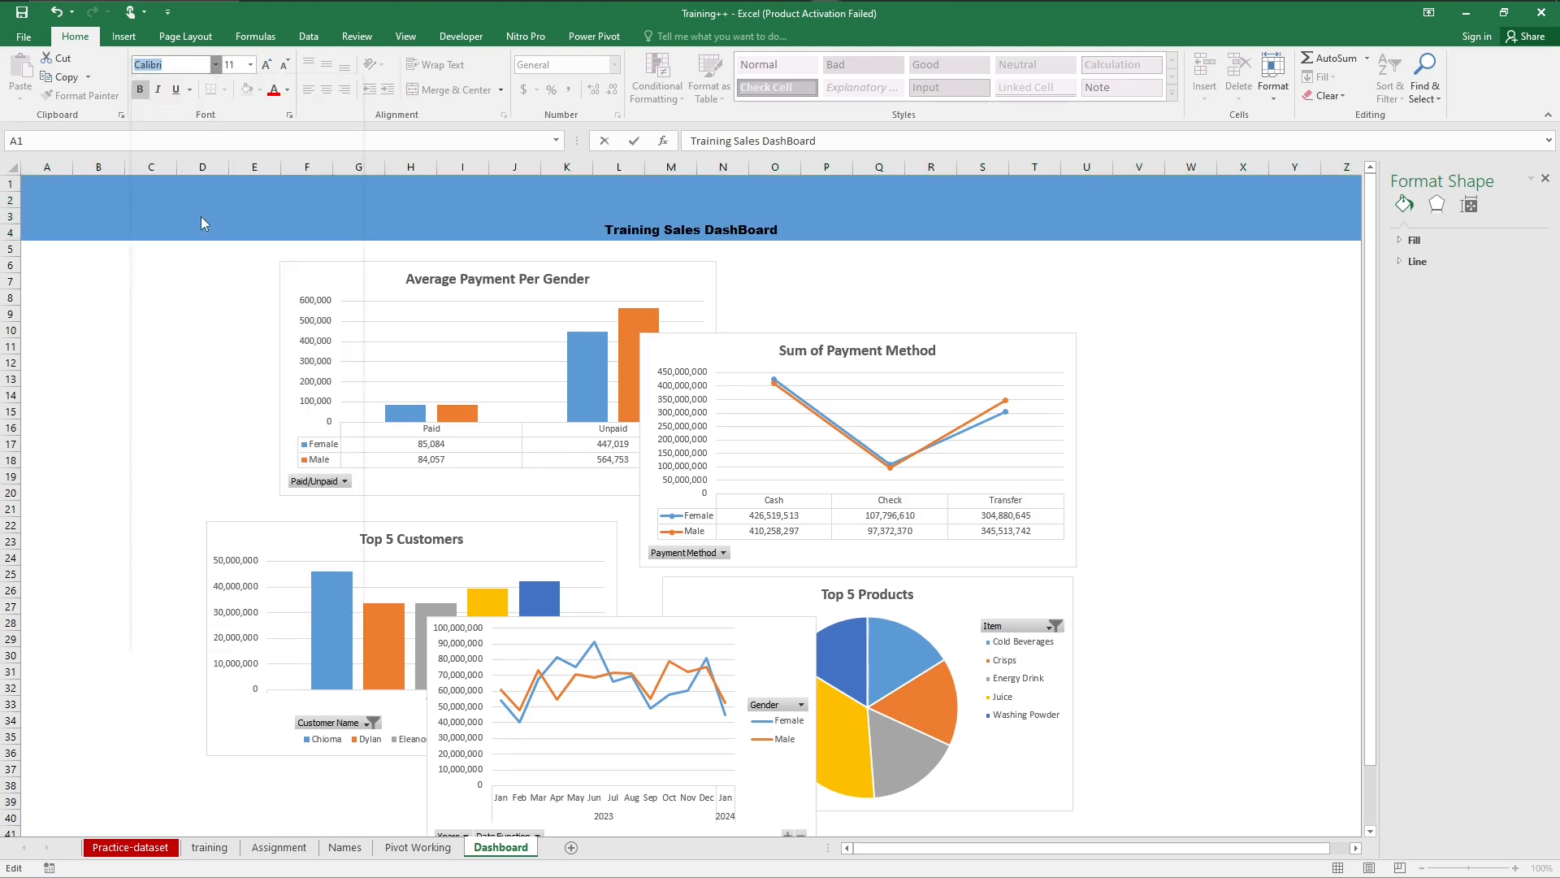
Step: Enlarge the banner title to 36 pt and deselect the banner
click(266, 65)
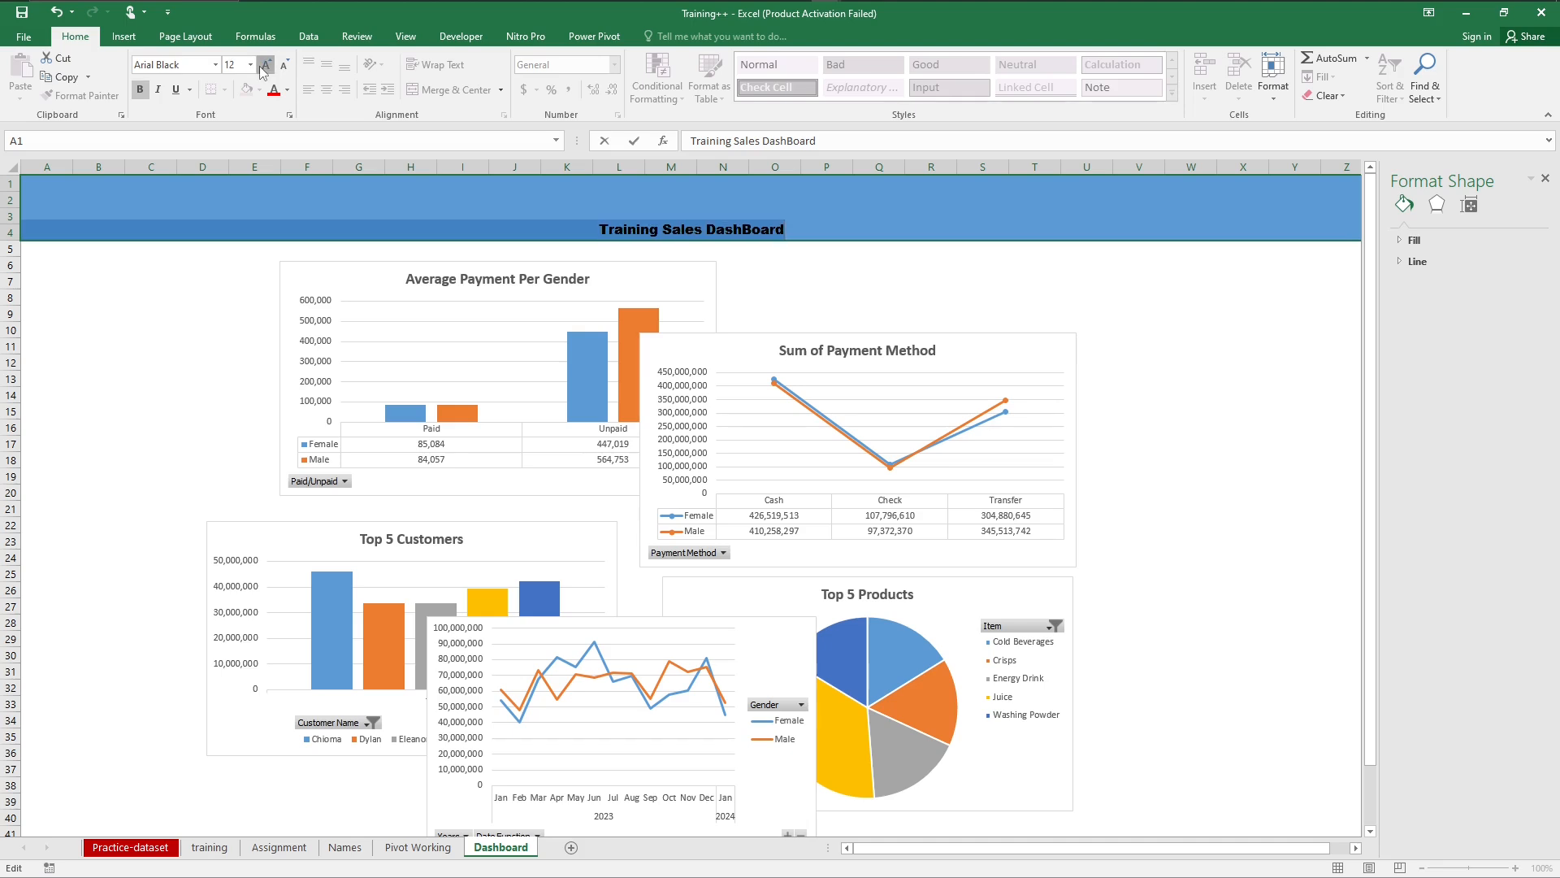
click(265, 65)
click(266, 65)
click(266, 65)
click(263, 66)
click(264, 66)
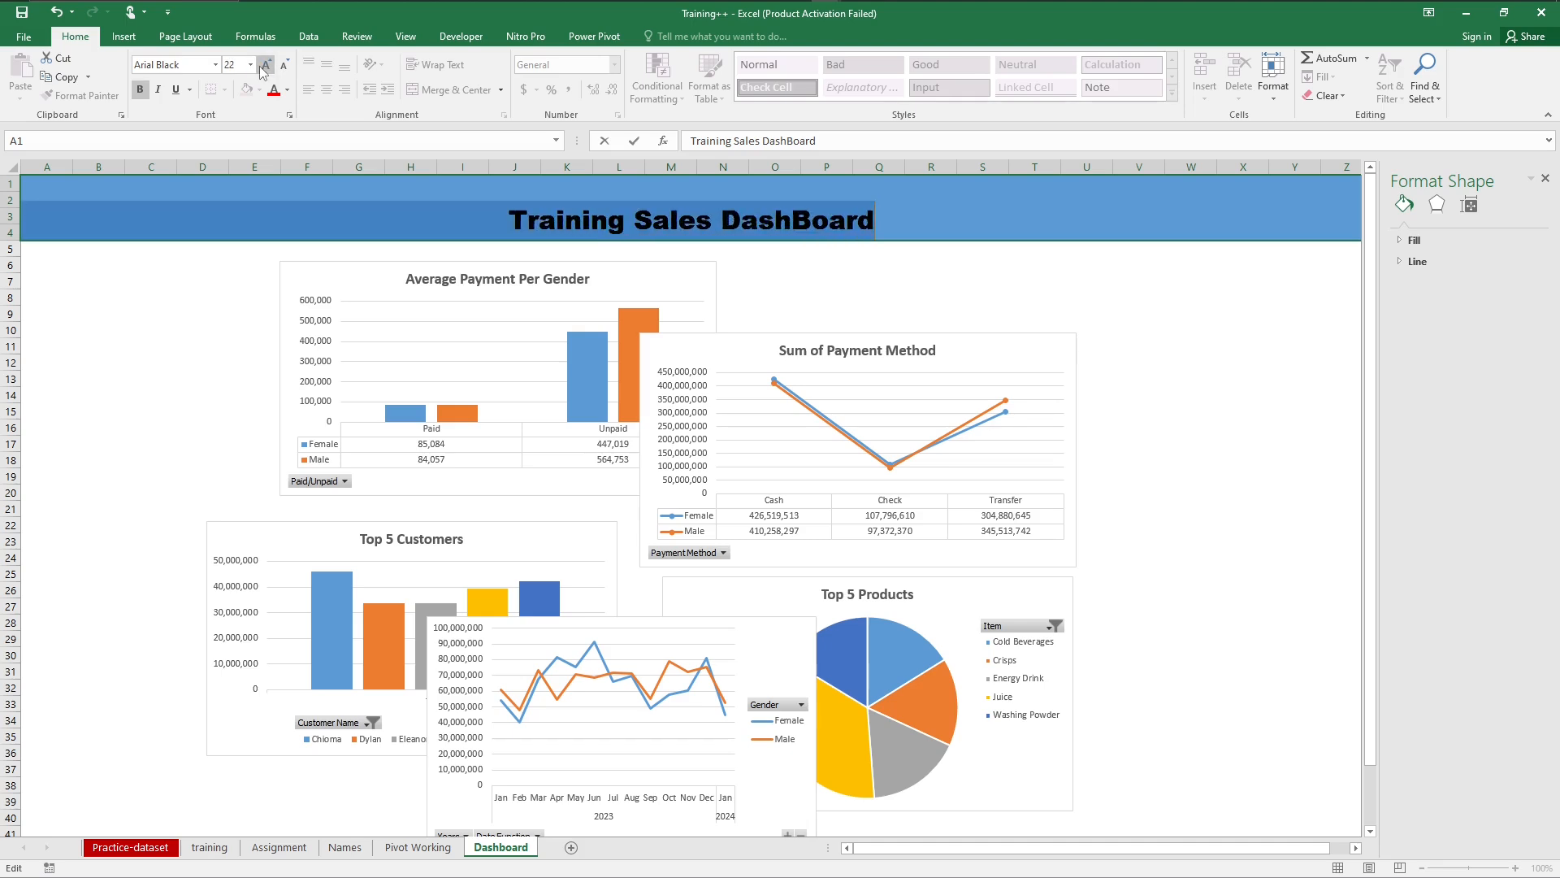
click(263, 67)
click(263, 68)
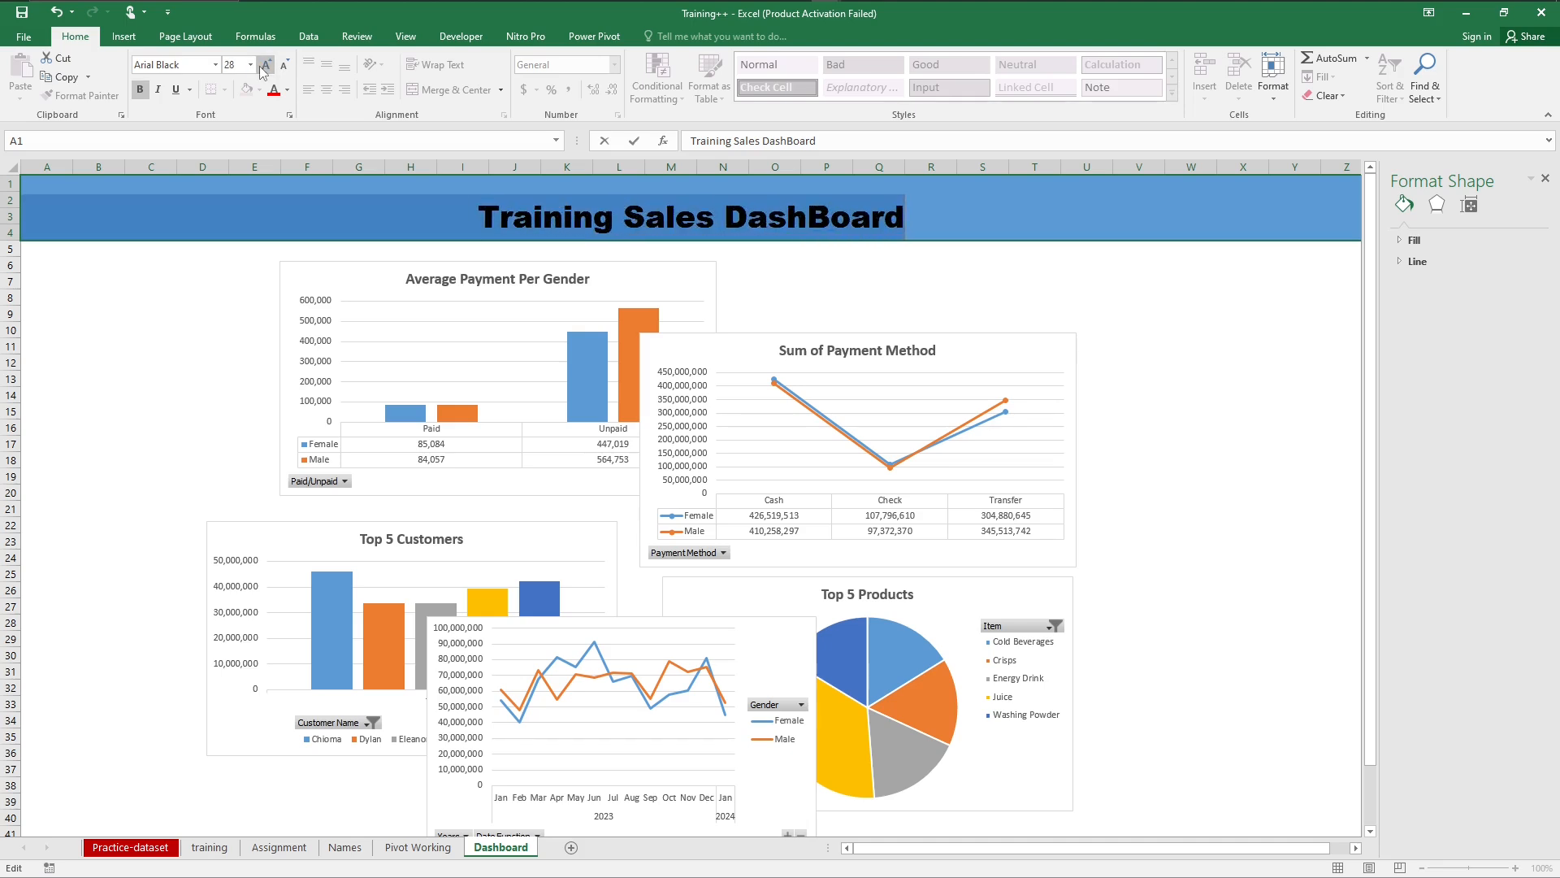
click(202, 346)
click(512, 213)
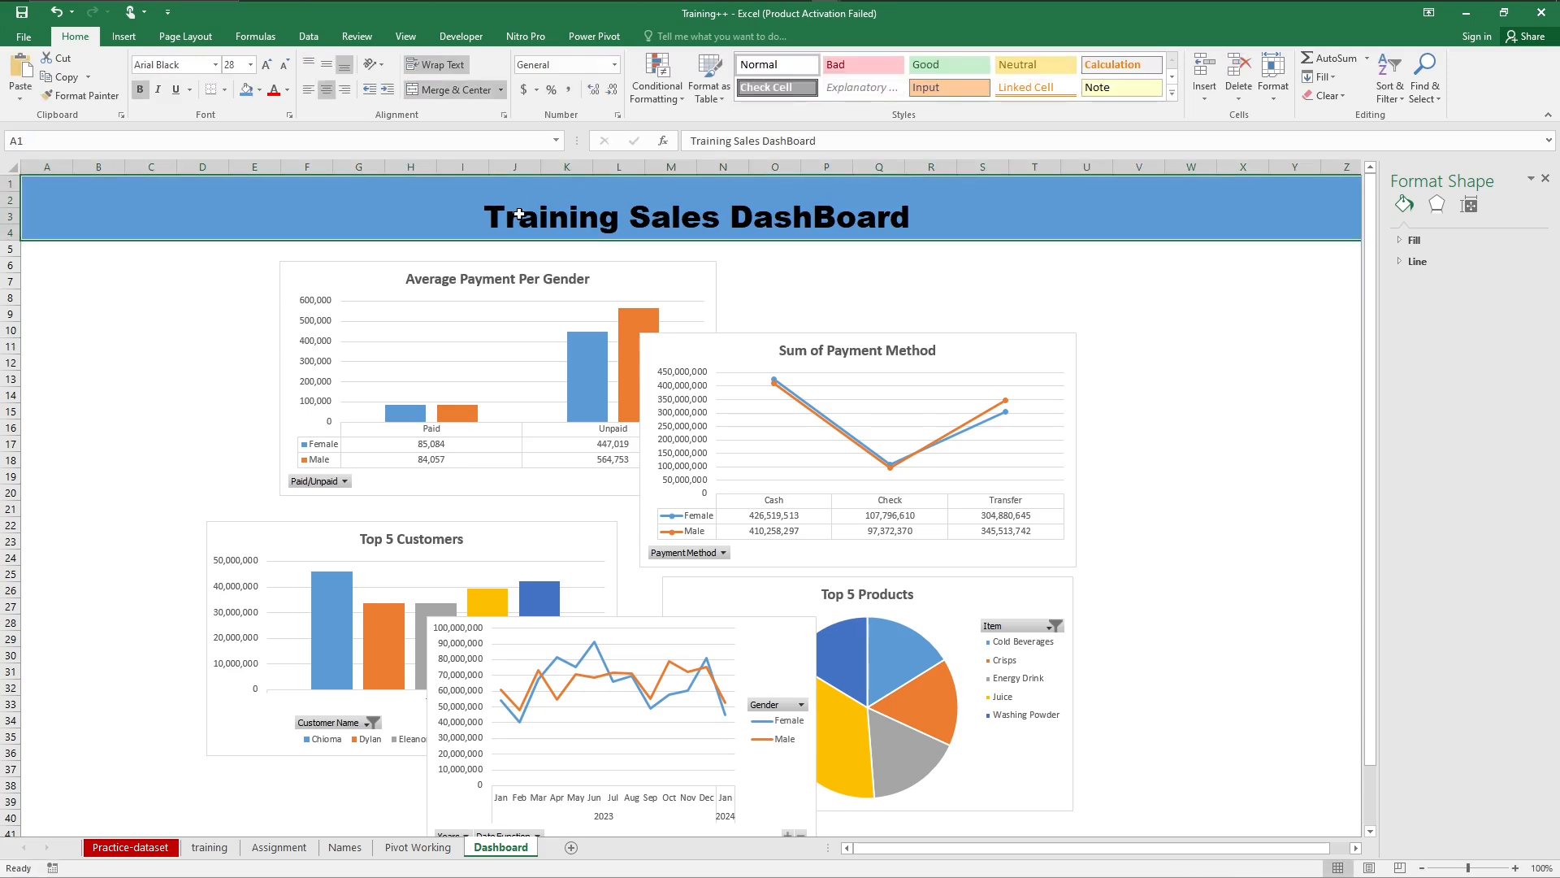
click(264, 73)
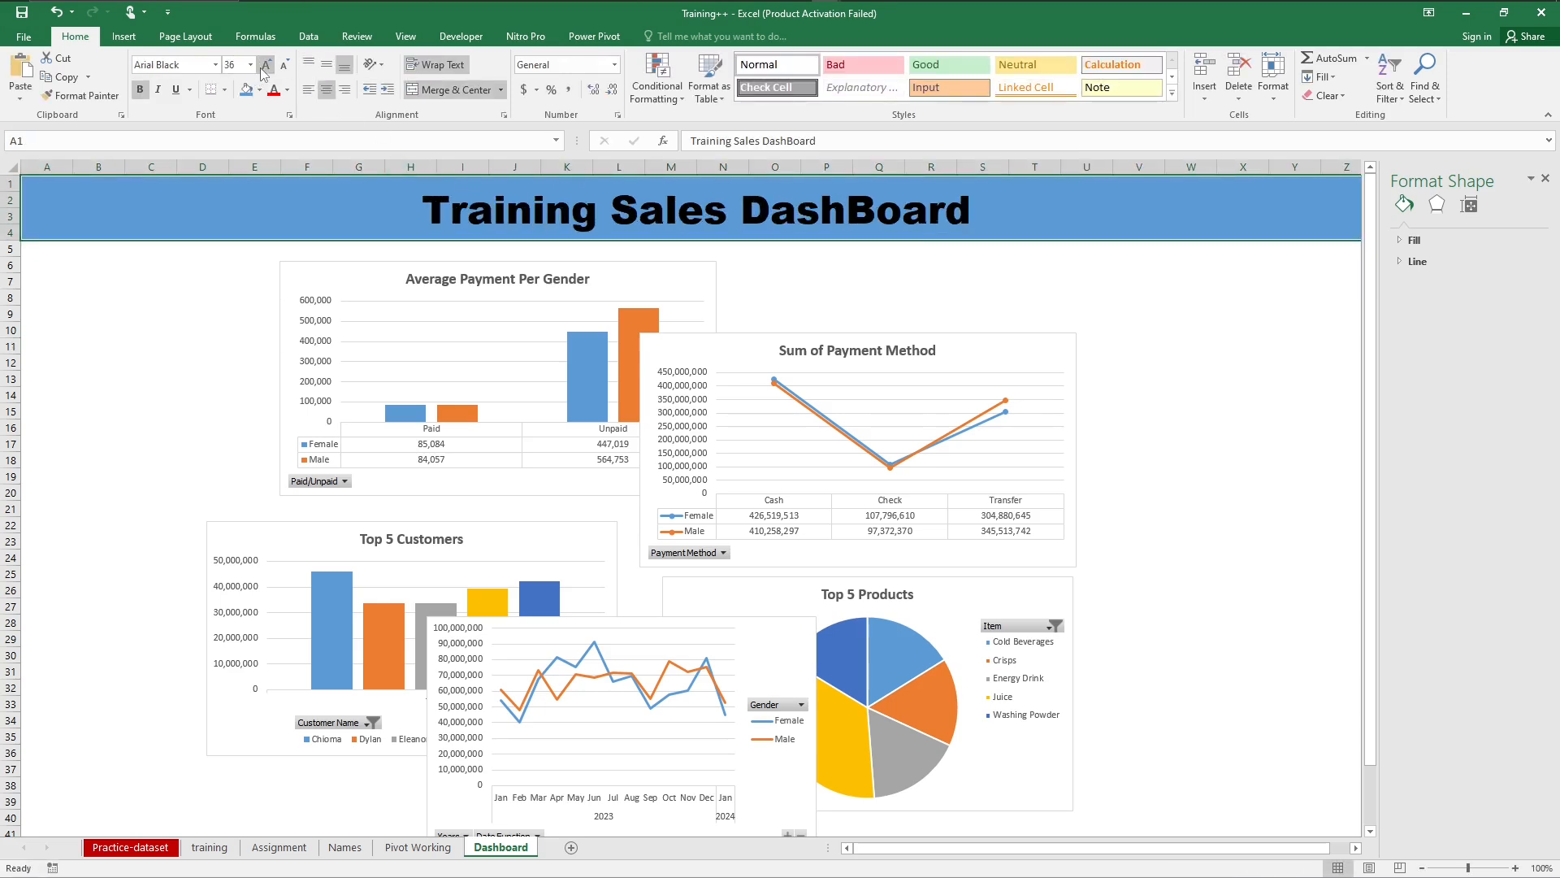
click(119, 359)
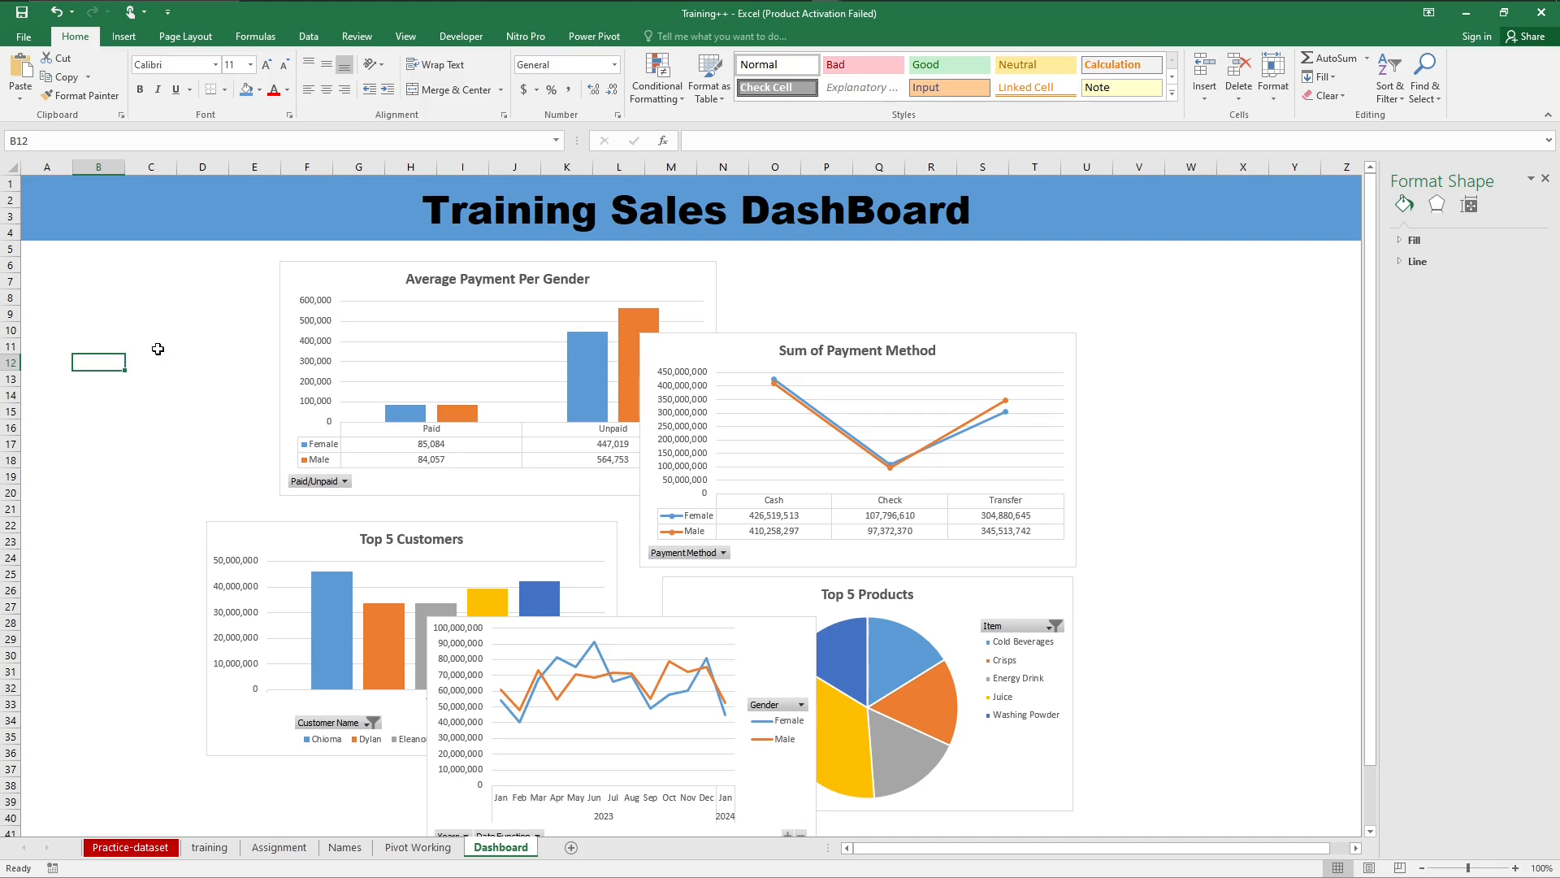
Step: Move the Sum of Payment Method chart away from Average Payment Per Gender and shrink it to about columns N to T
click(1049, 378)
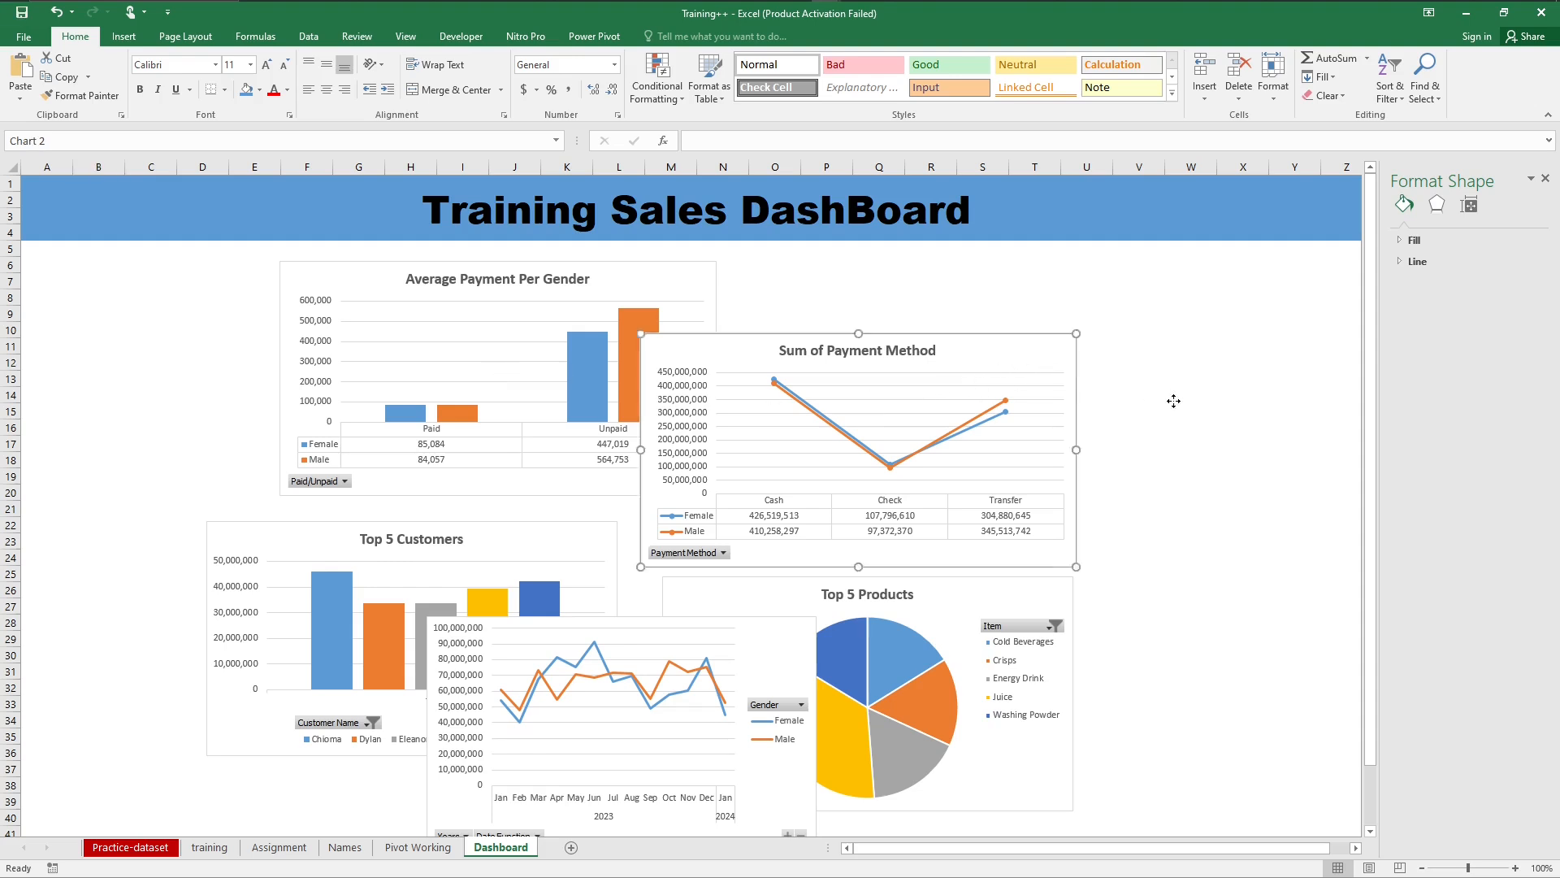
drag(1174, 401, 1177, 403)
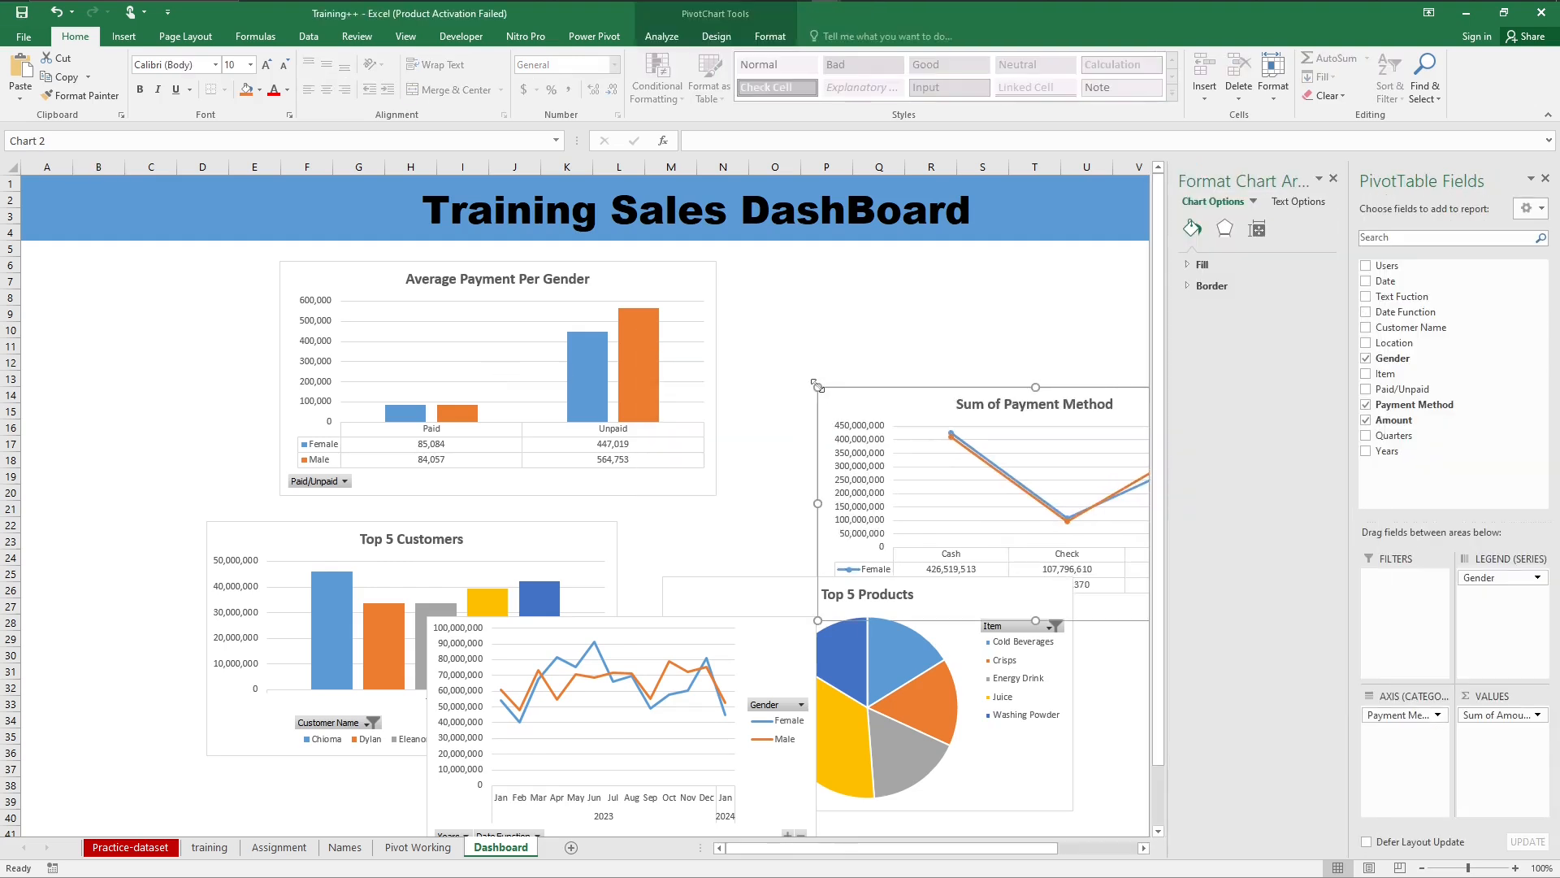
drag(817, 387, 719, 451)
Step: Move the Average Payment Per Gender chart to about C5 and the monthly line chart up beside it at about K5
click(652, 282)
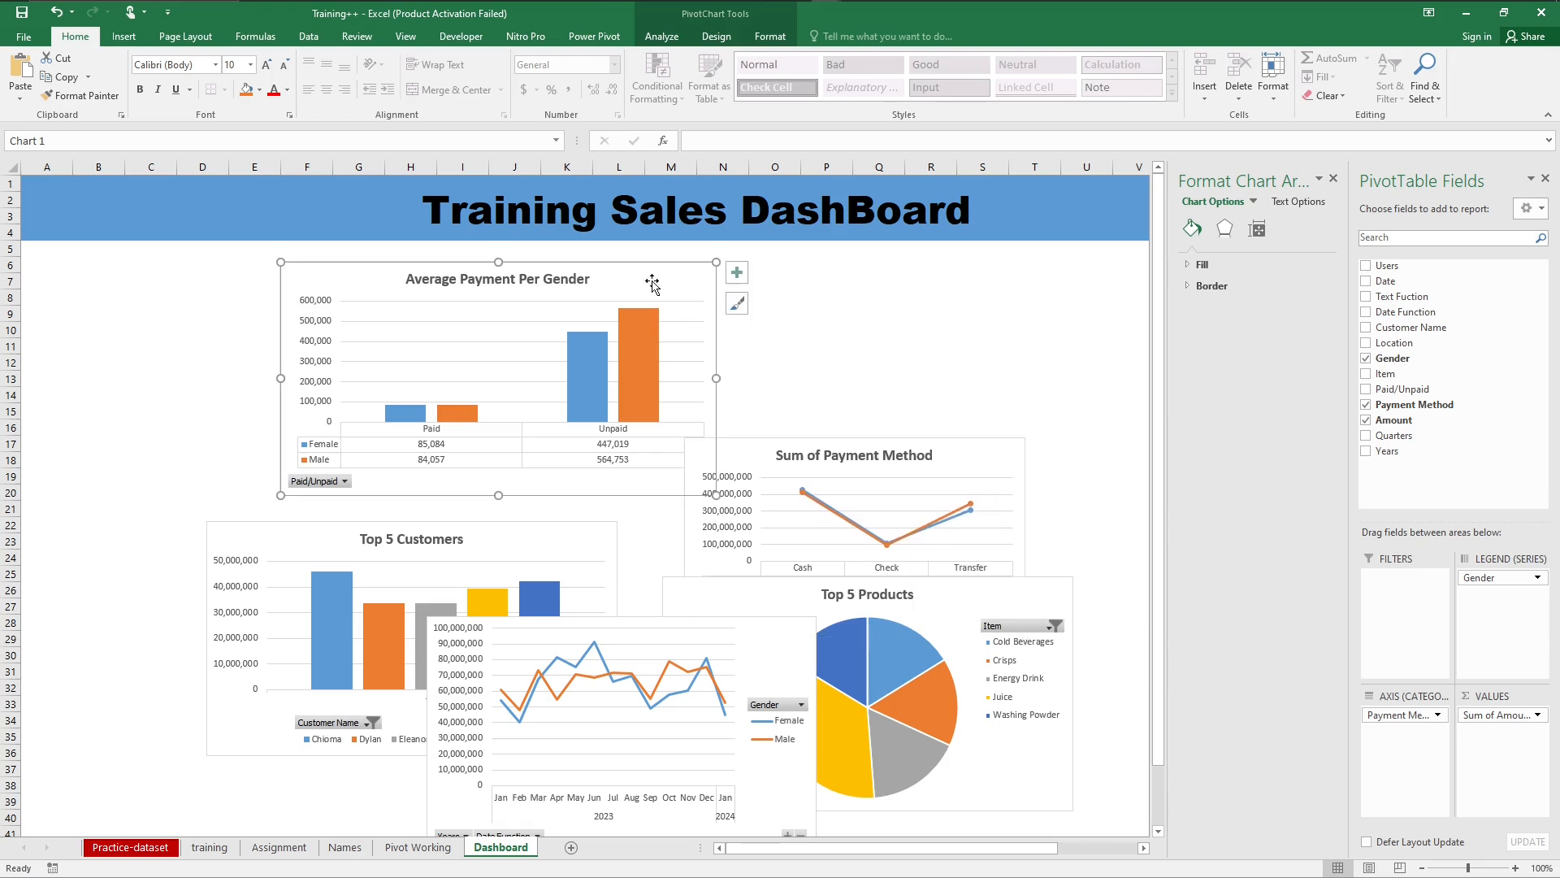
drag(640, 278, 478, 260)
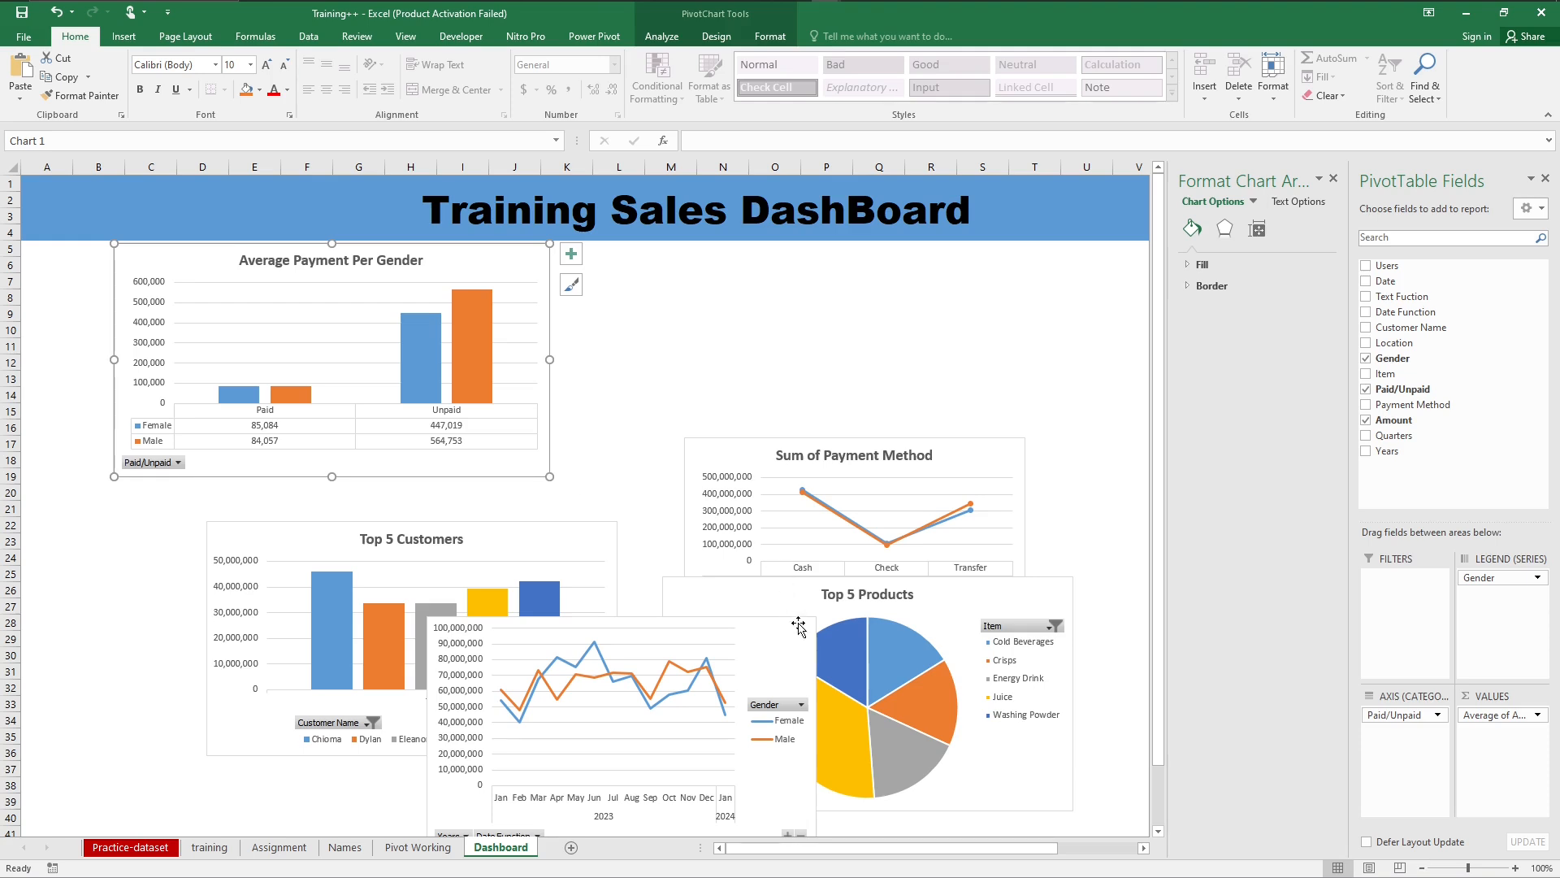
drag(806, 637, 936, 267)
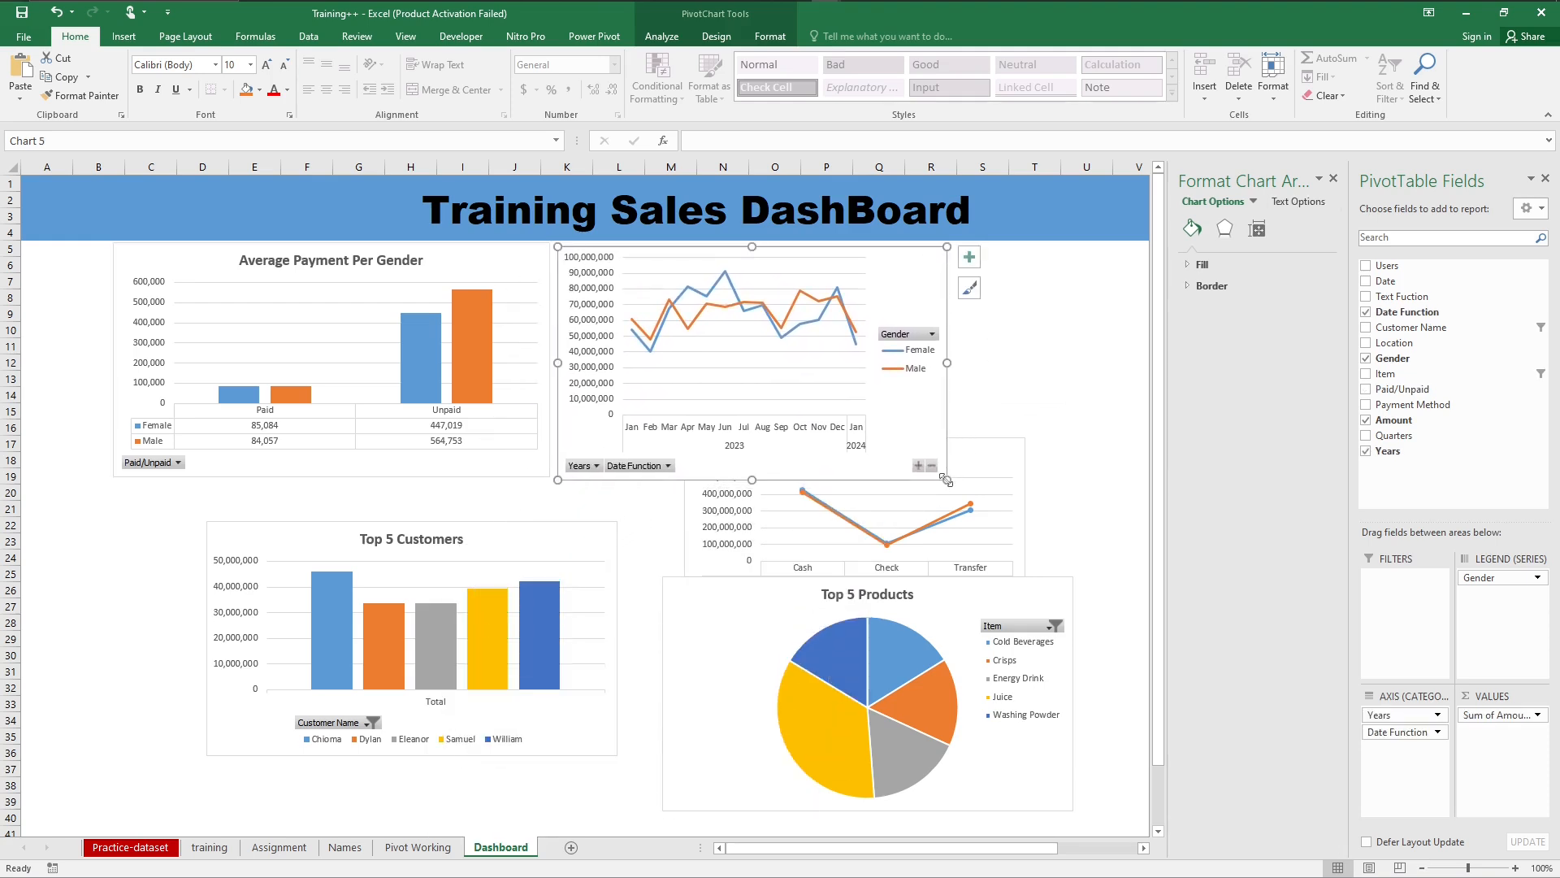
Step: Widen the monthly line chart to reach about column Z and place its legend at the bottom of the chart
drag(946, 480, 1075, 473)
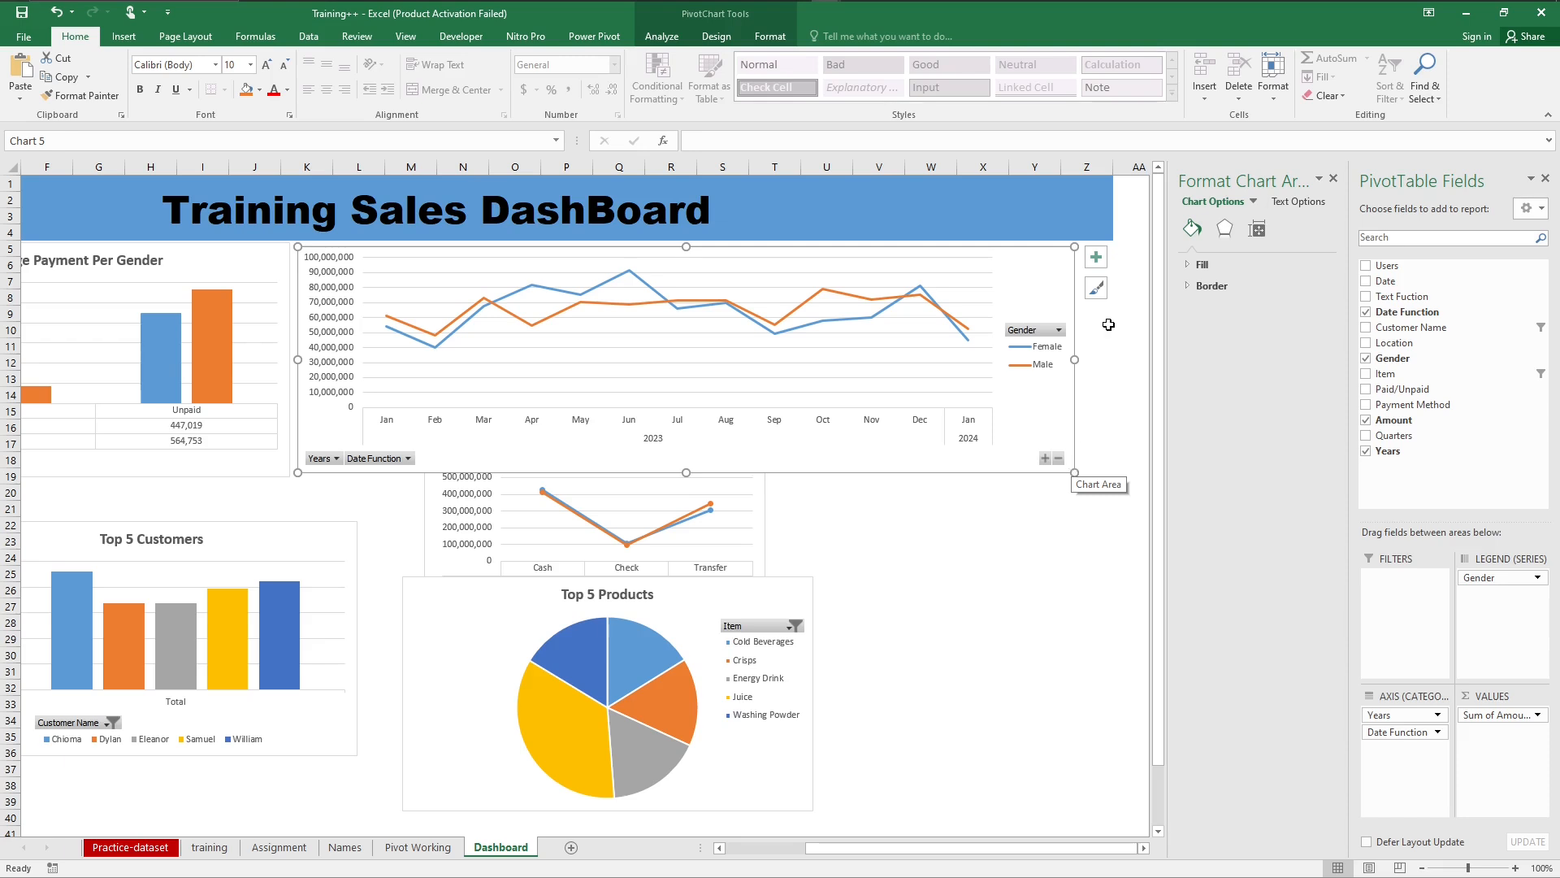
click(1095, 257)
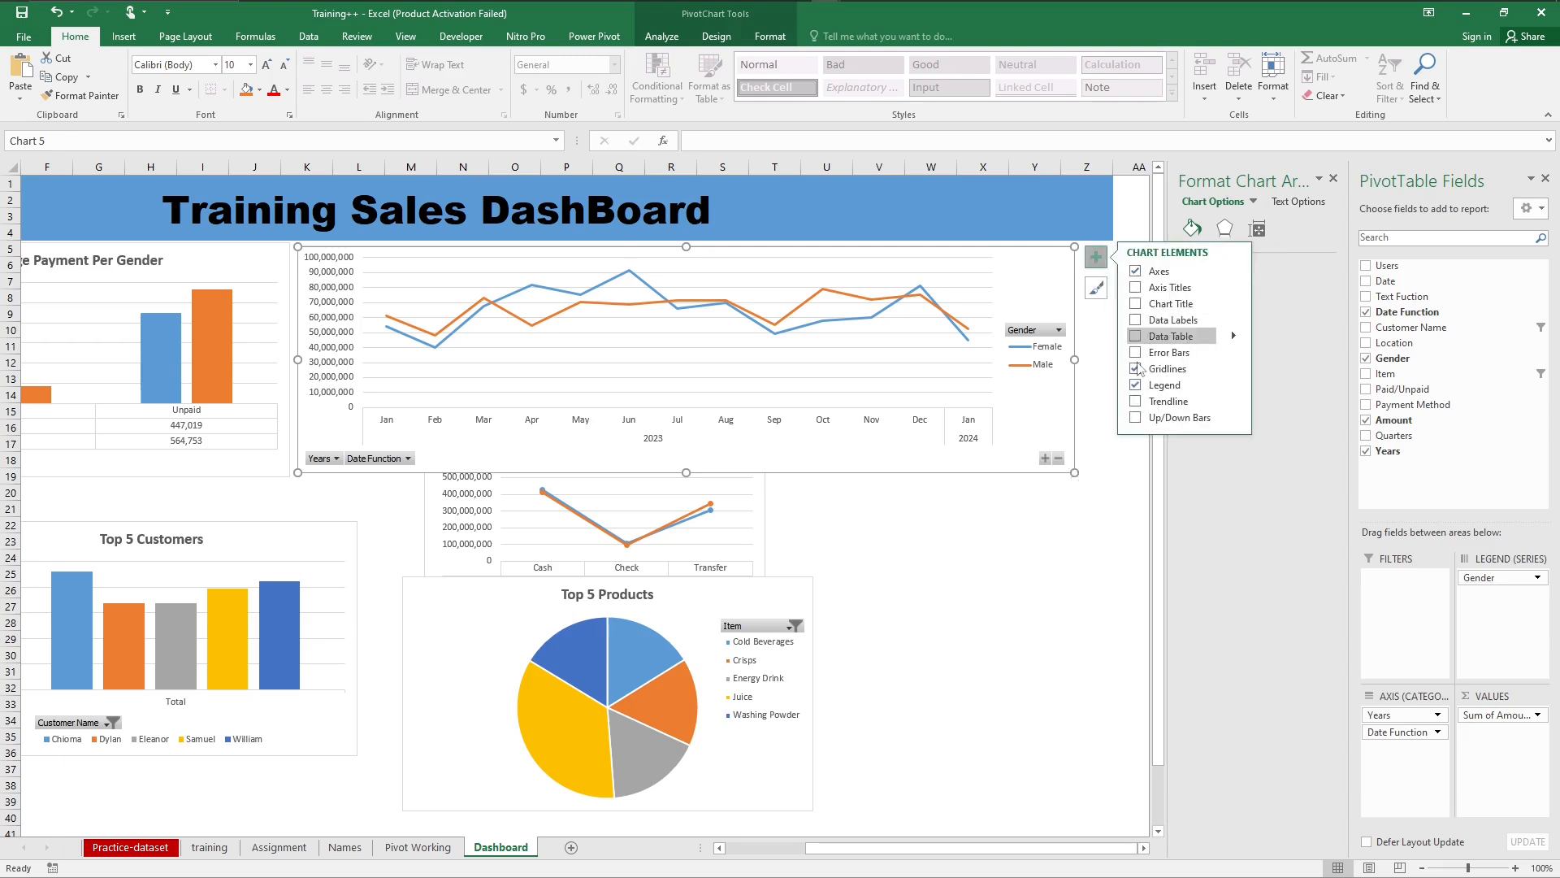
click(1233, 386)
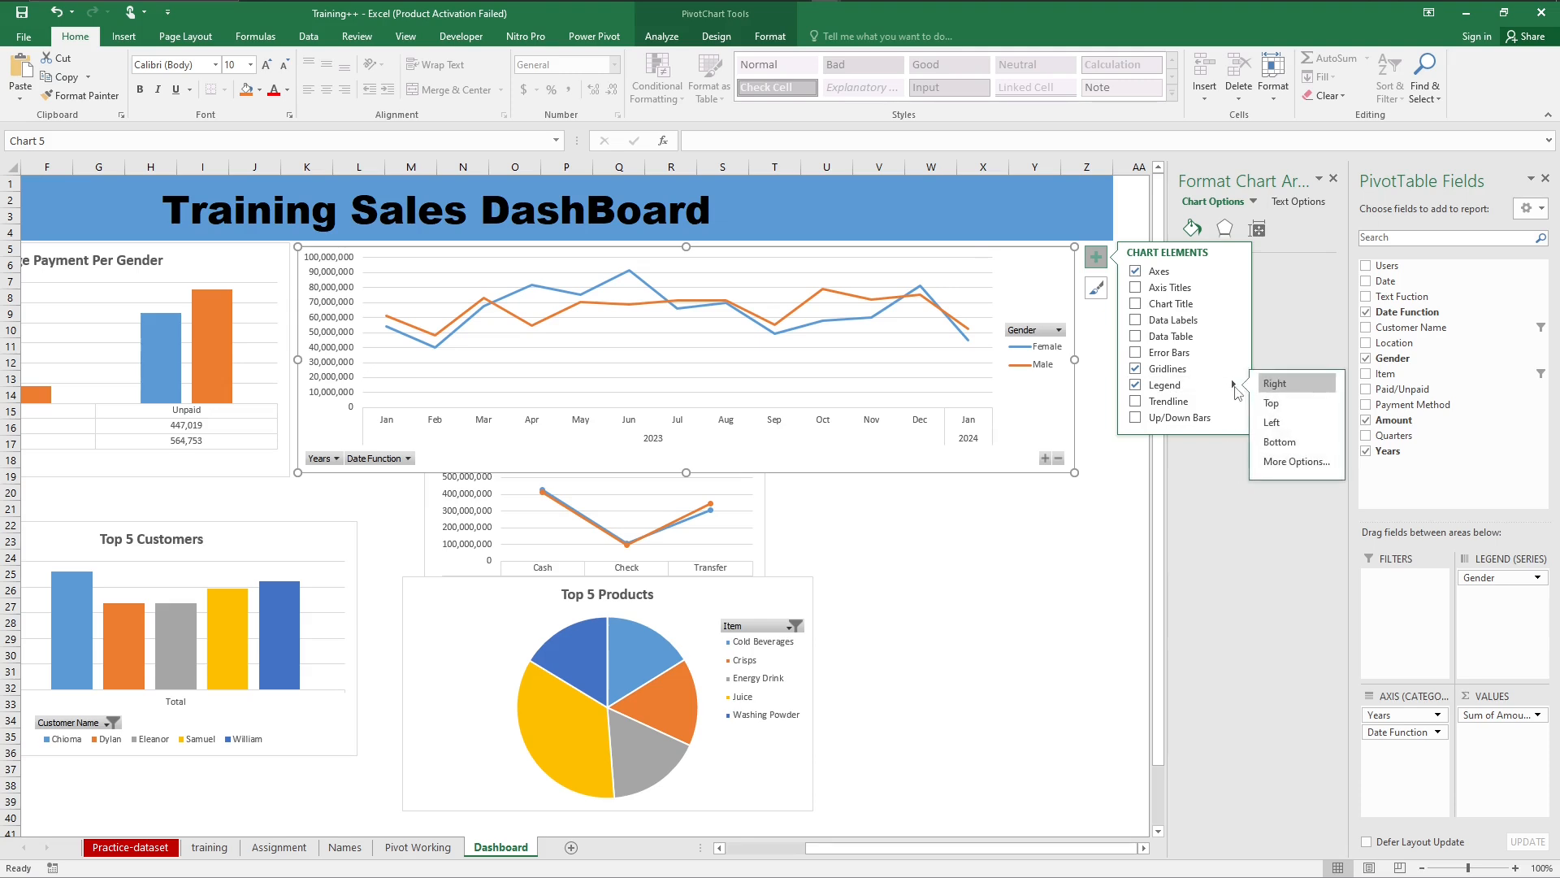
click(1281, 444)
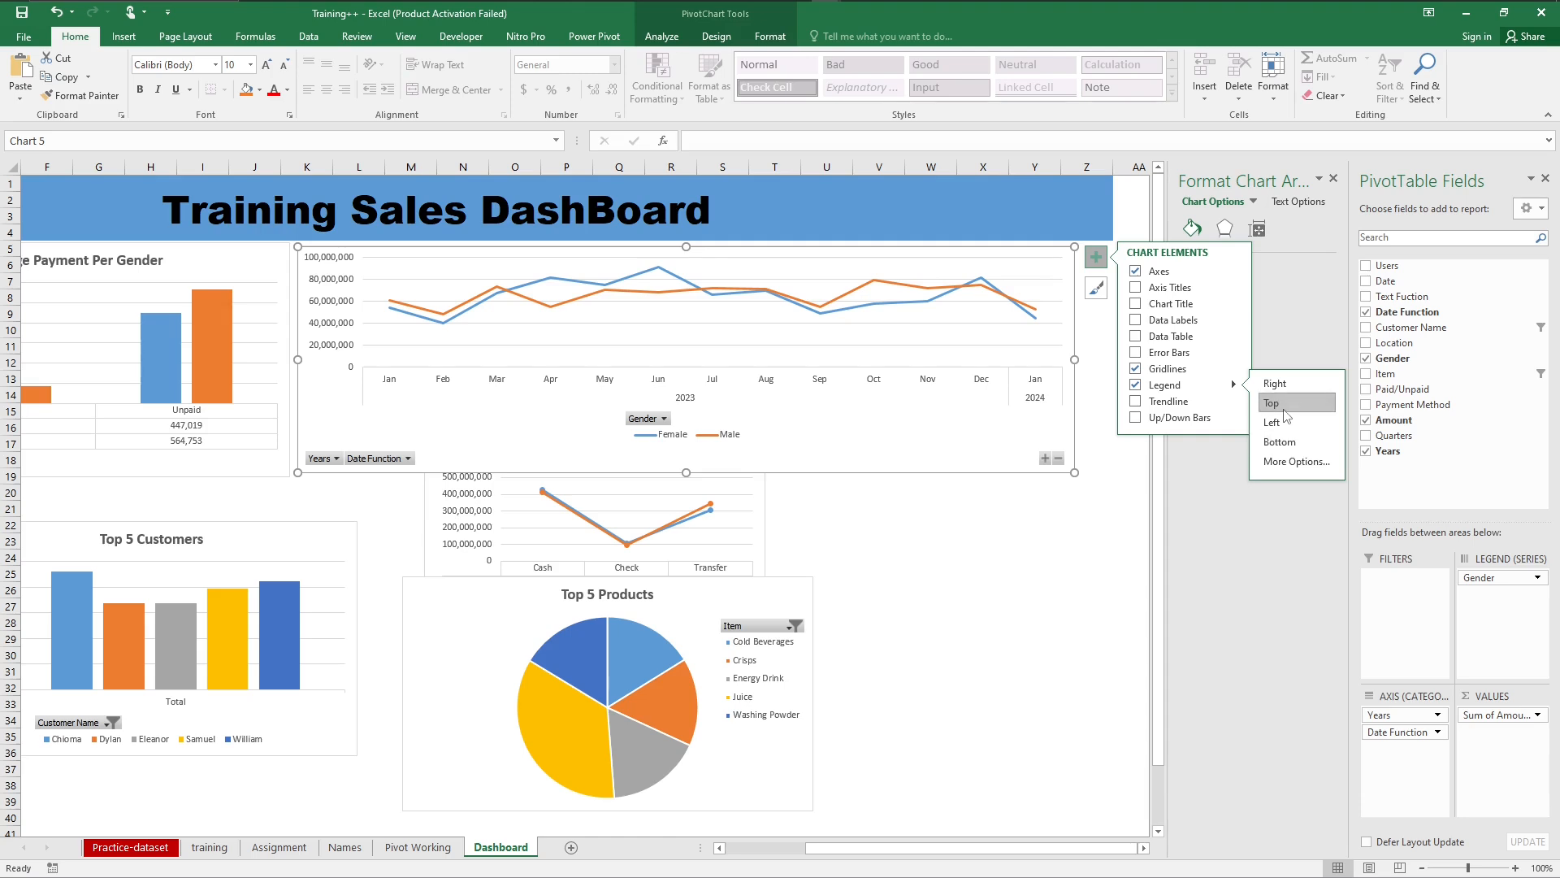
Step: Place the monthly line chart's legend on the right of the chart and hide its primary vertical axis
click(1282, 404)
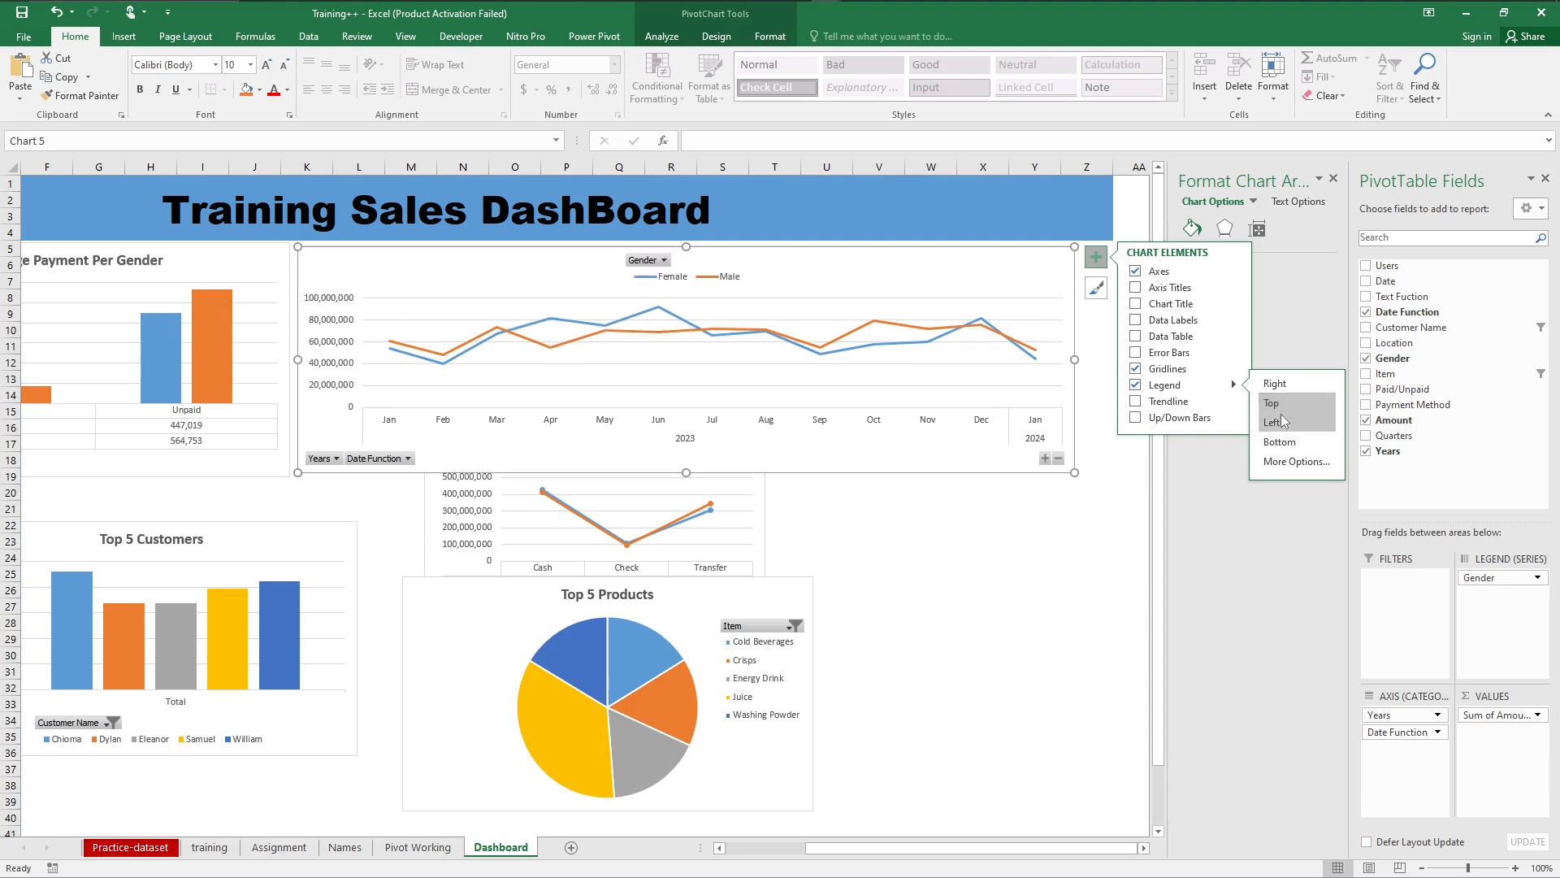
click(1276, 384)
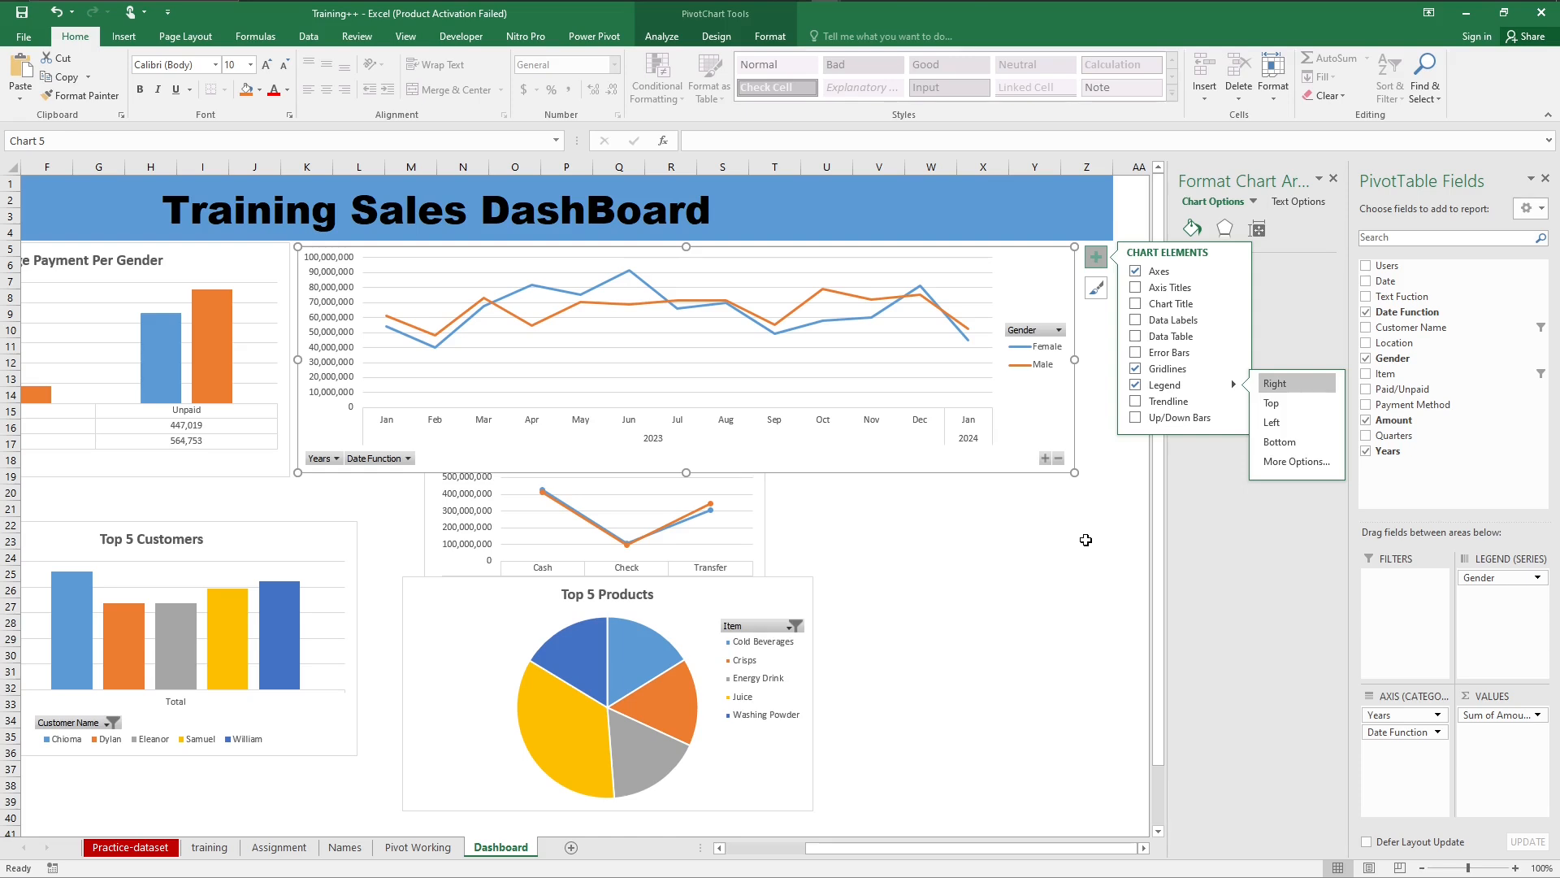
click(1135, 272)
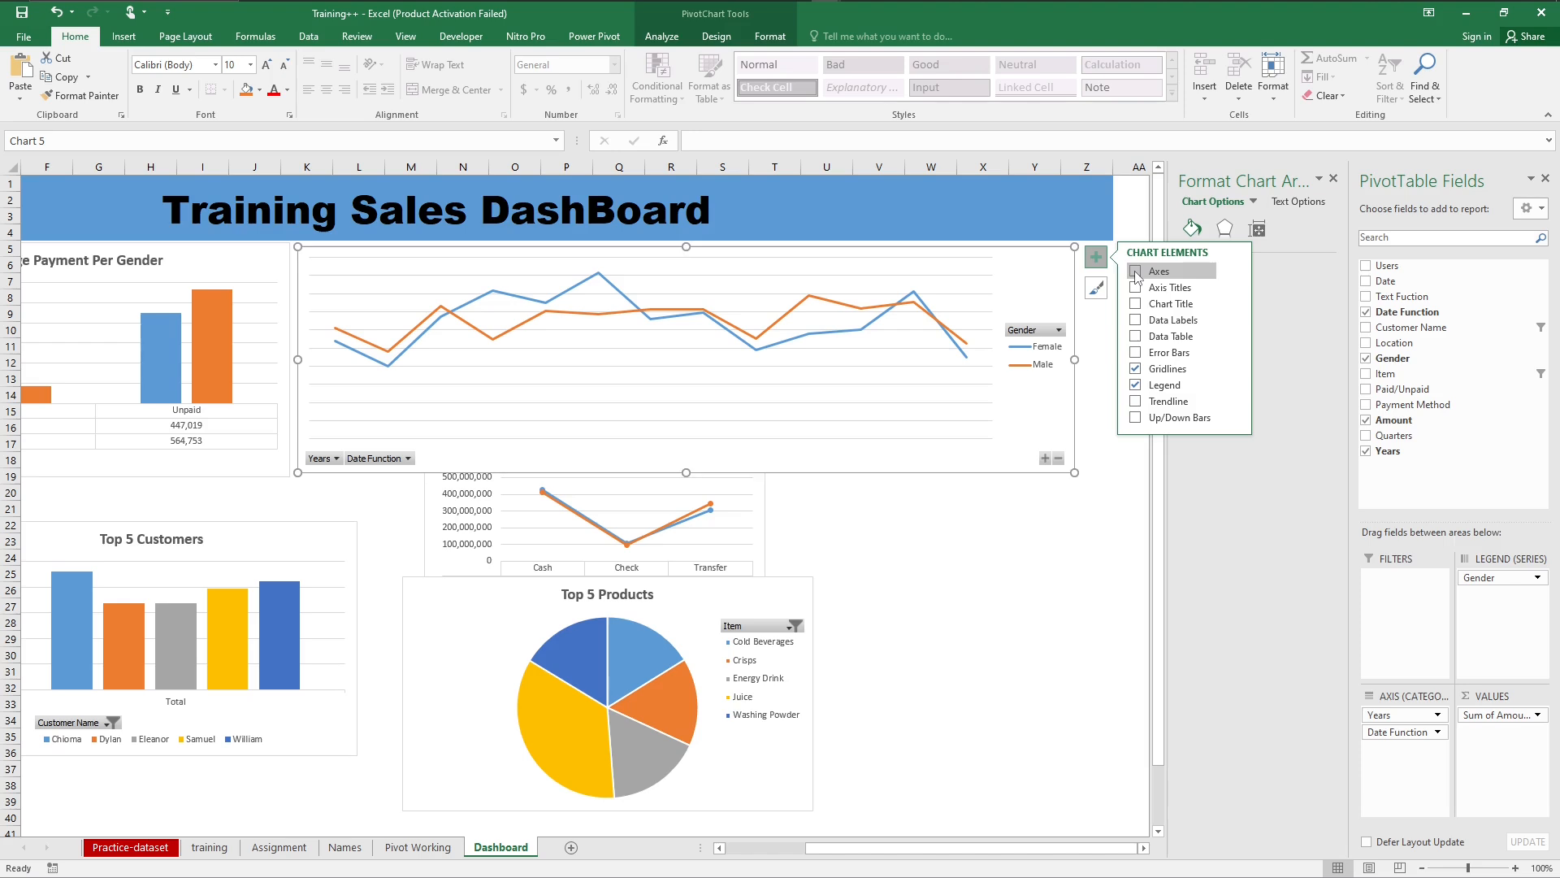
click(1135, 272)
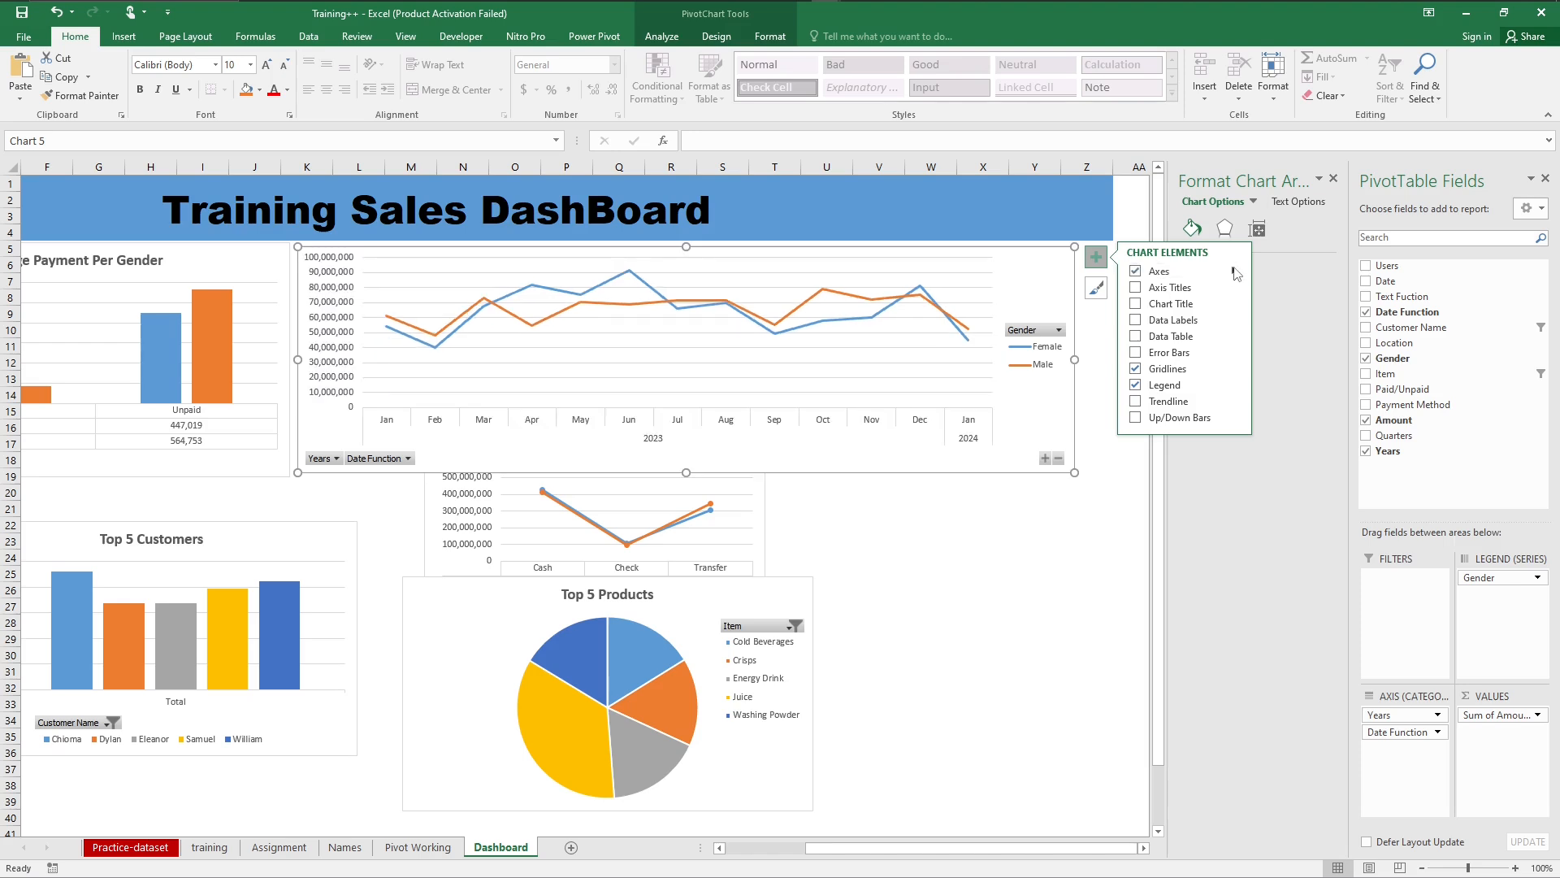
click(1234, 272)
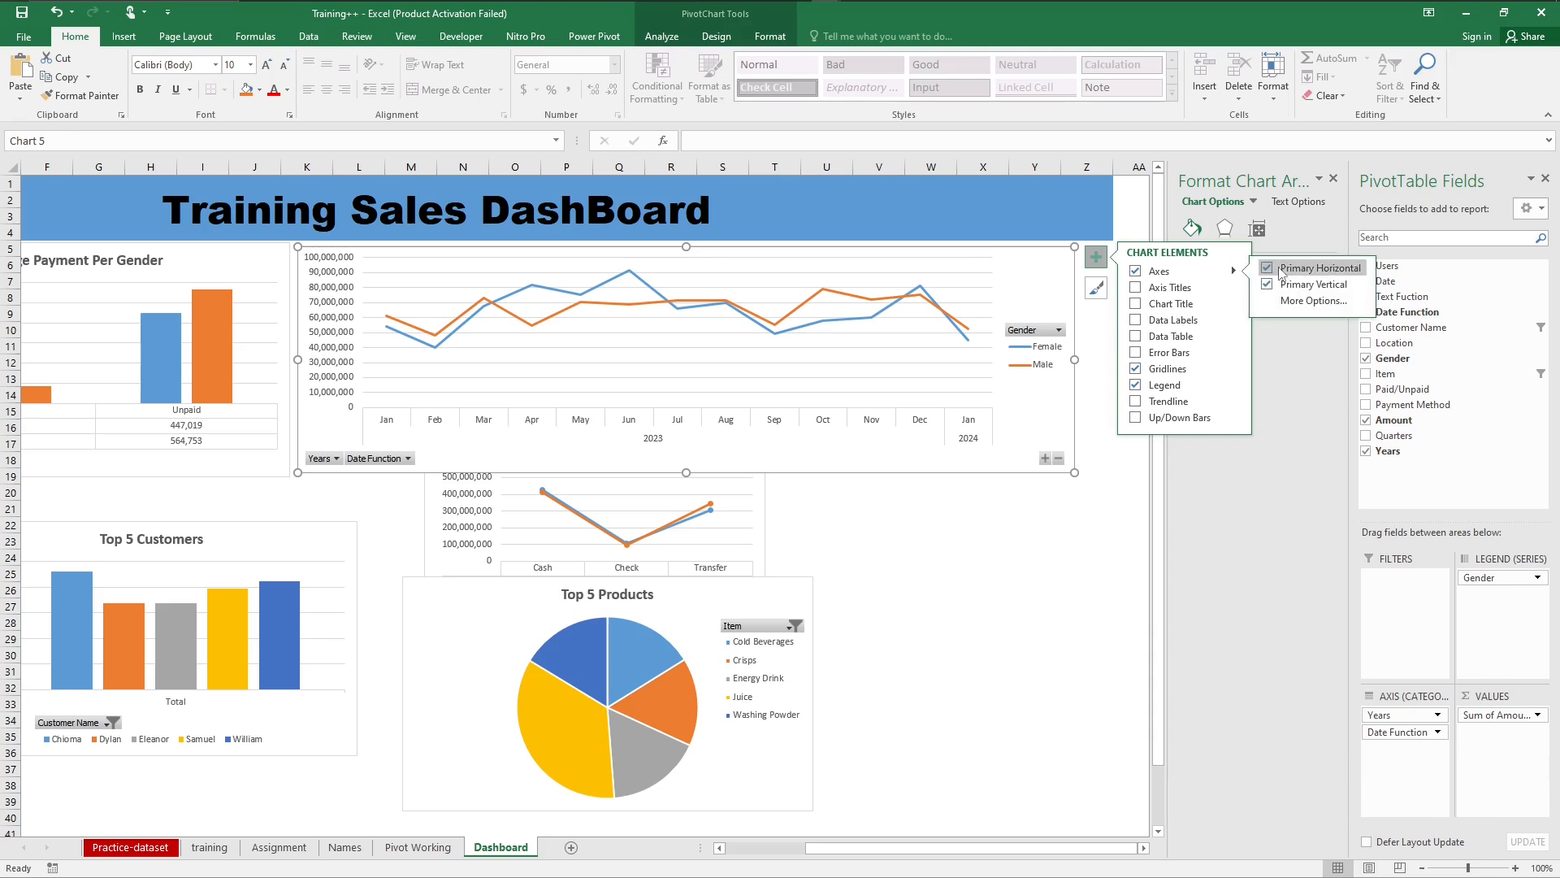
click(1267, 268)
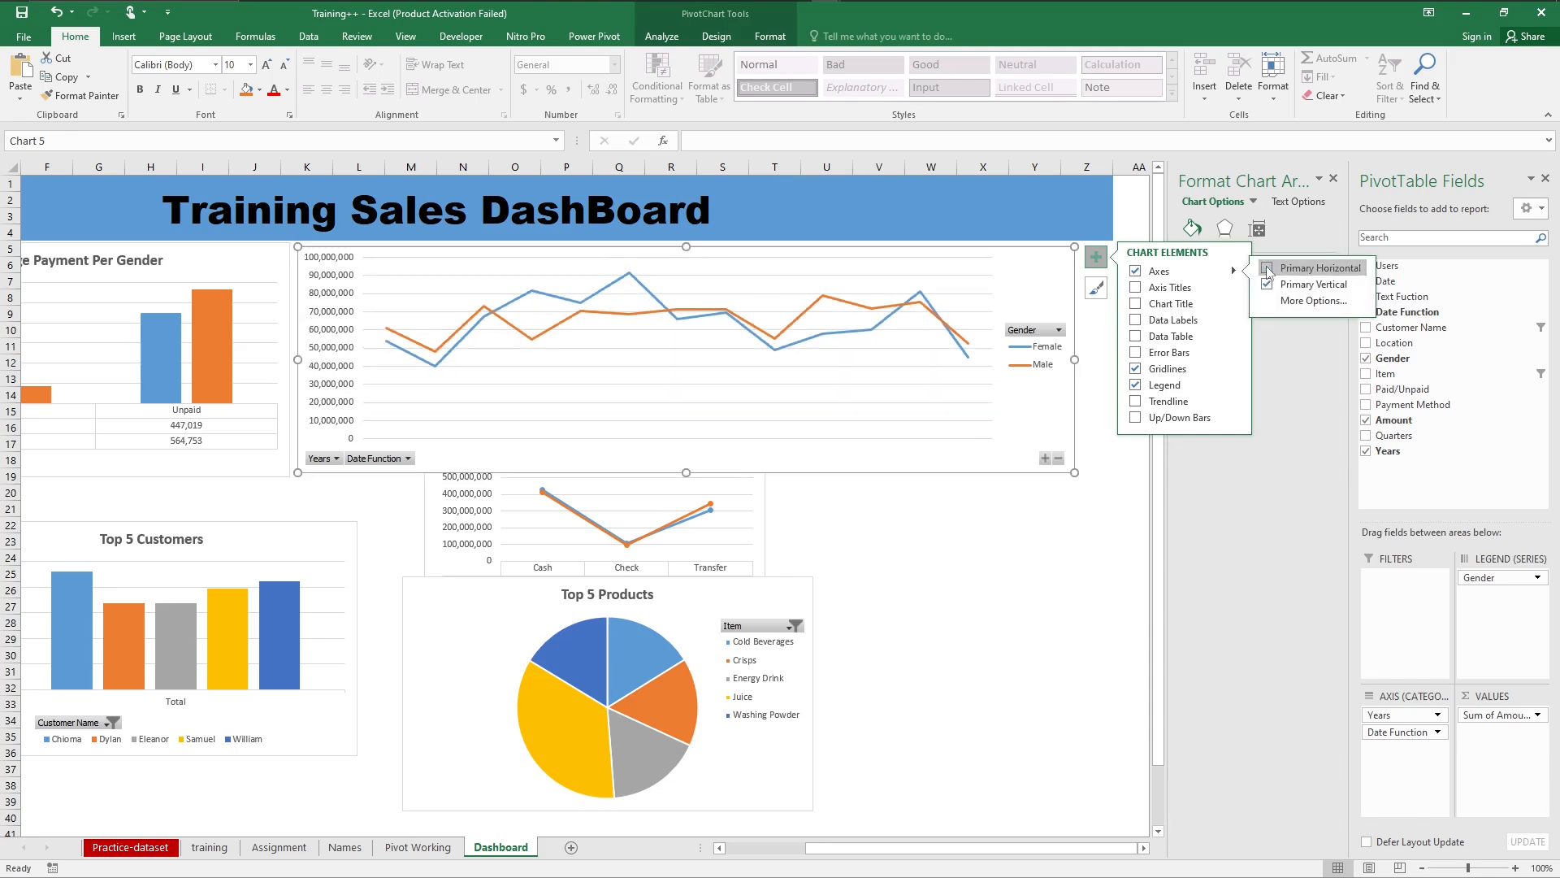
click(1266, 268)
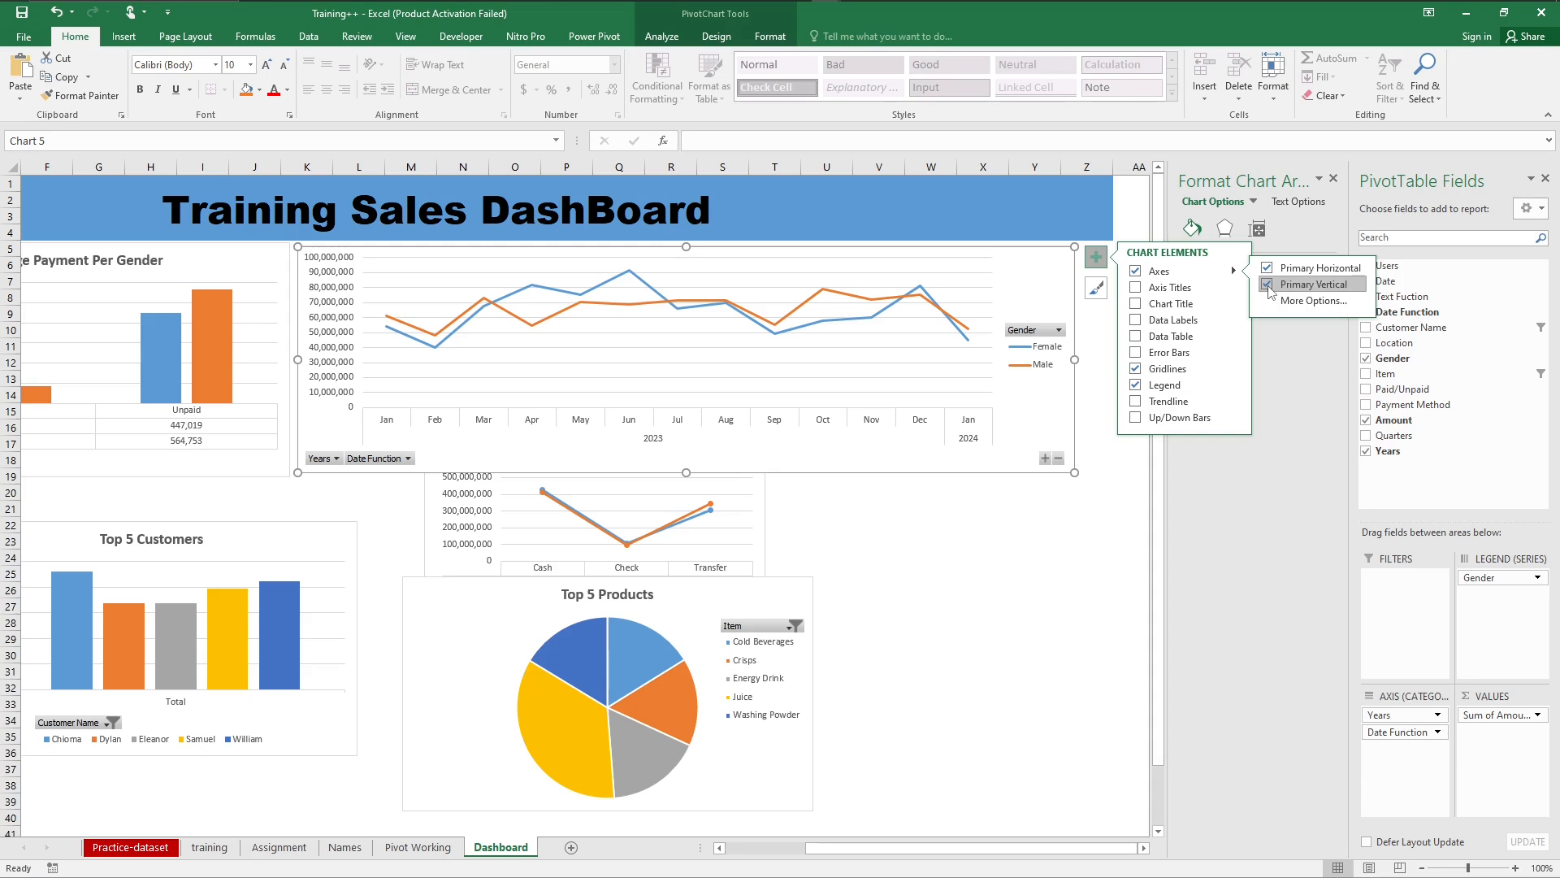
click(1268, 285)
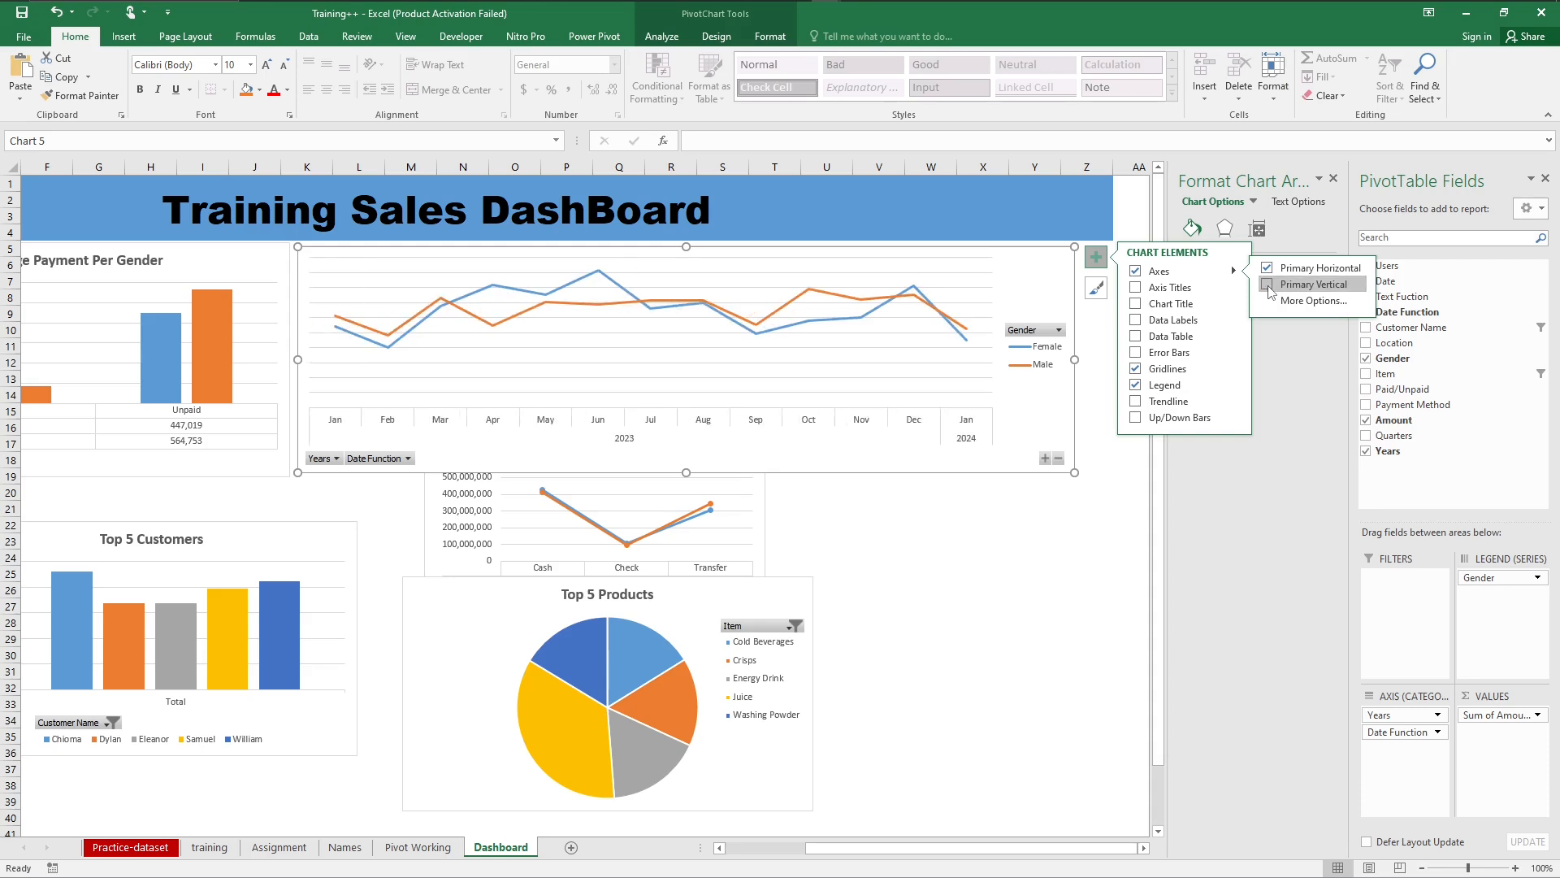
click(1046, 543)
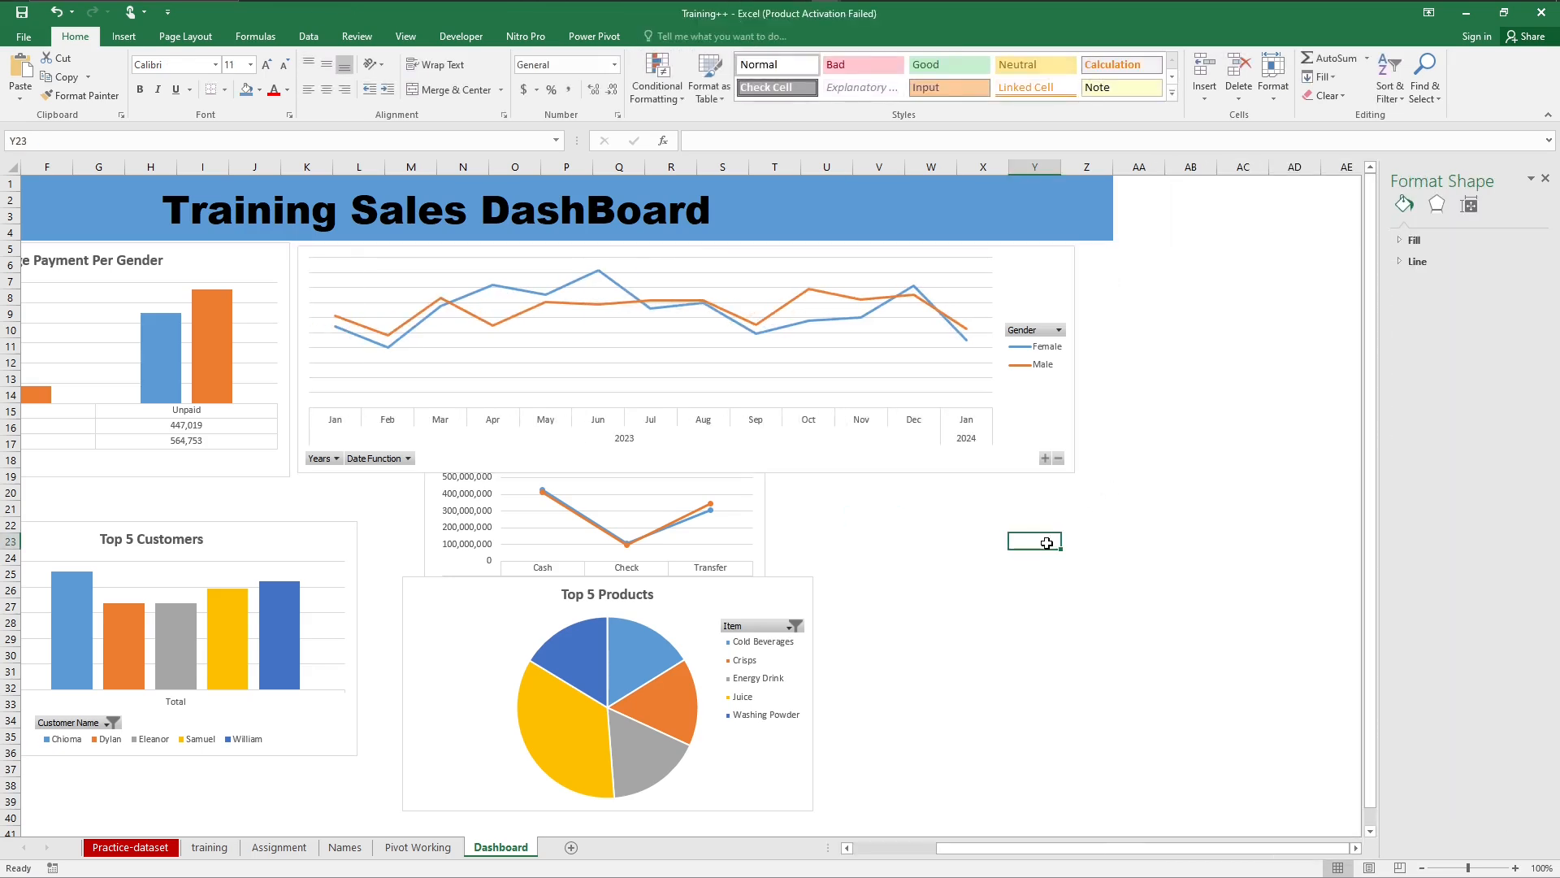
Step: Narrow the monthly line chart to end at about column W, keeping it below the banner, and shift it right to start at about column N
click(1053, 289)
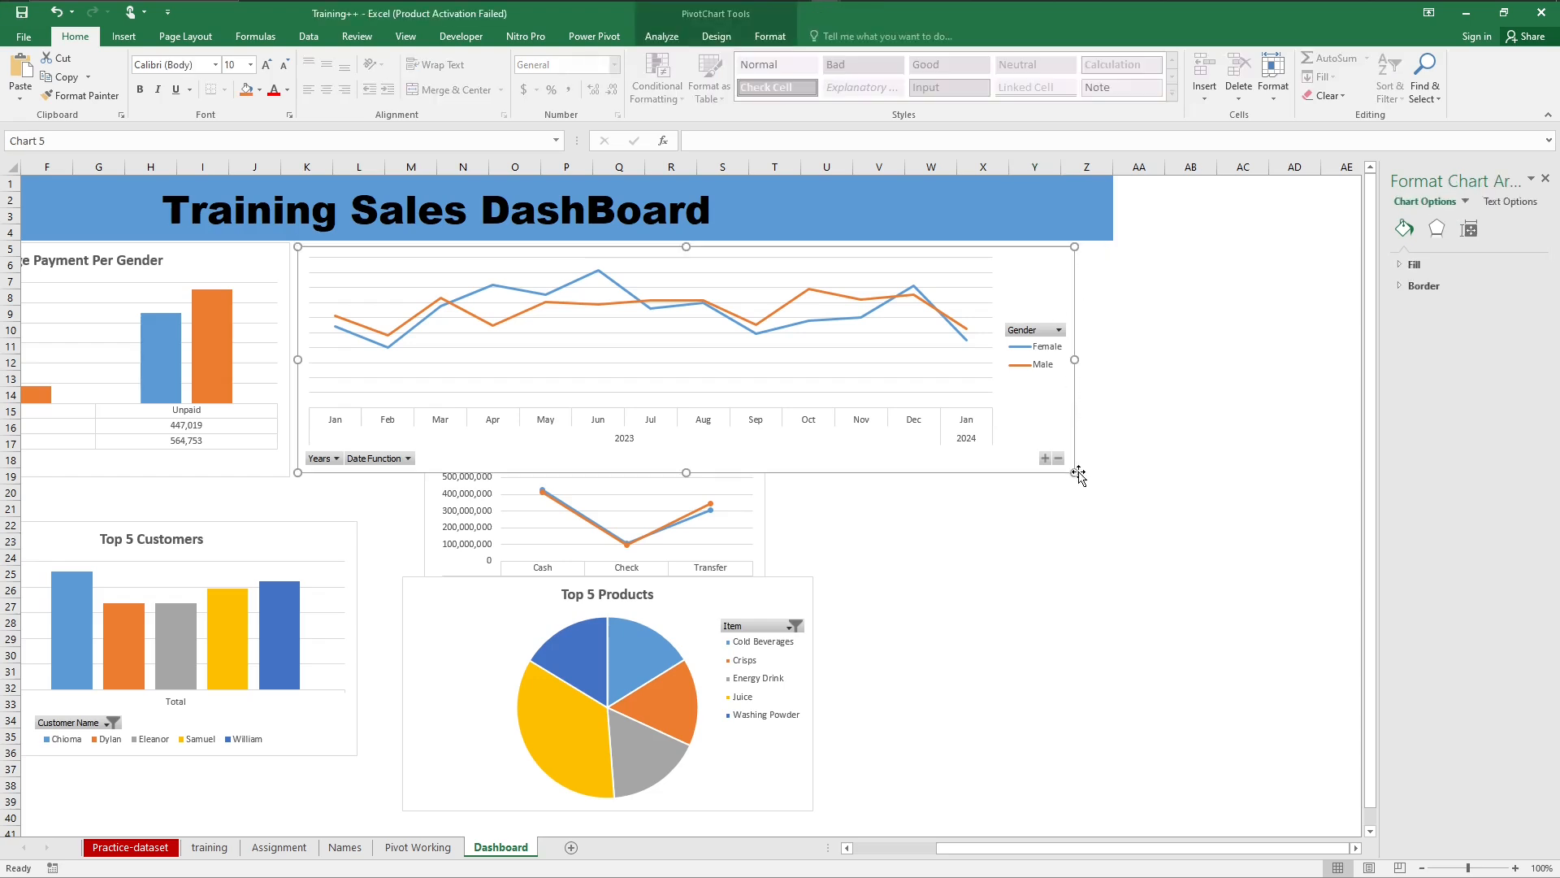
drag(1074, 472, 960, 481)
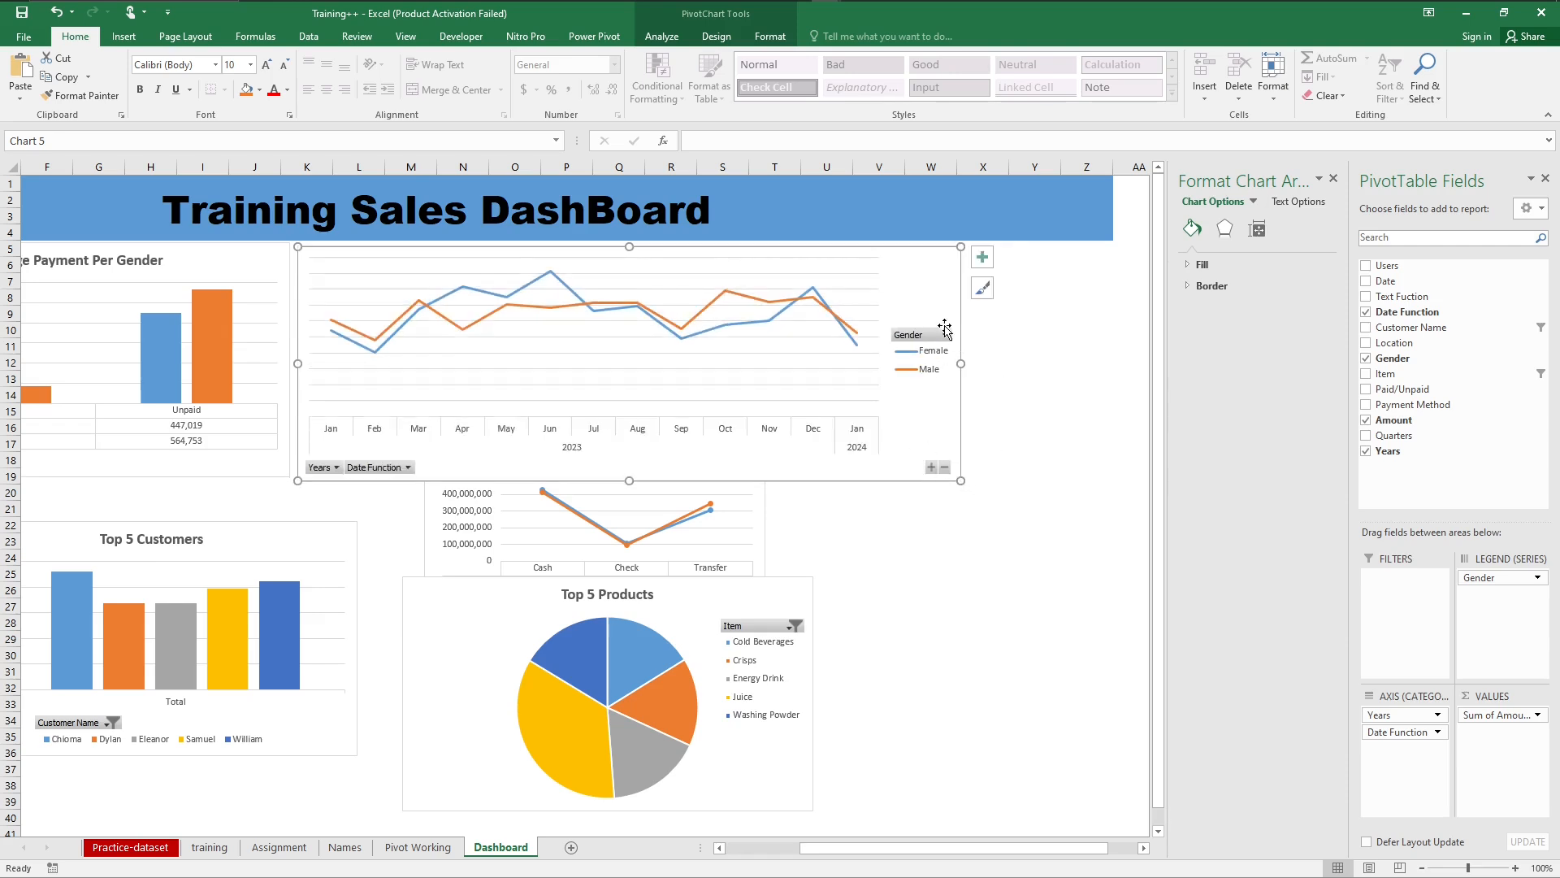
drag(927, 262, 1077, 259)
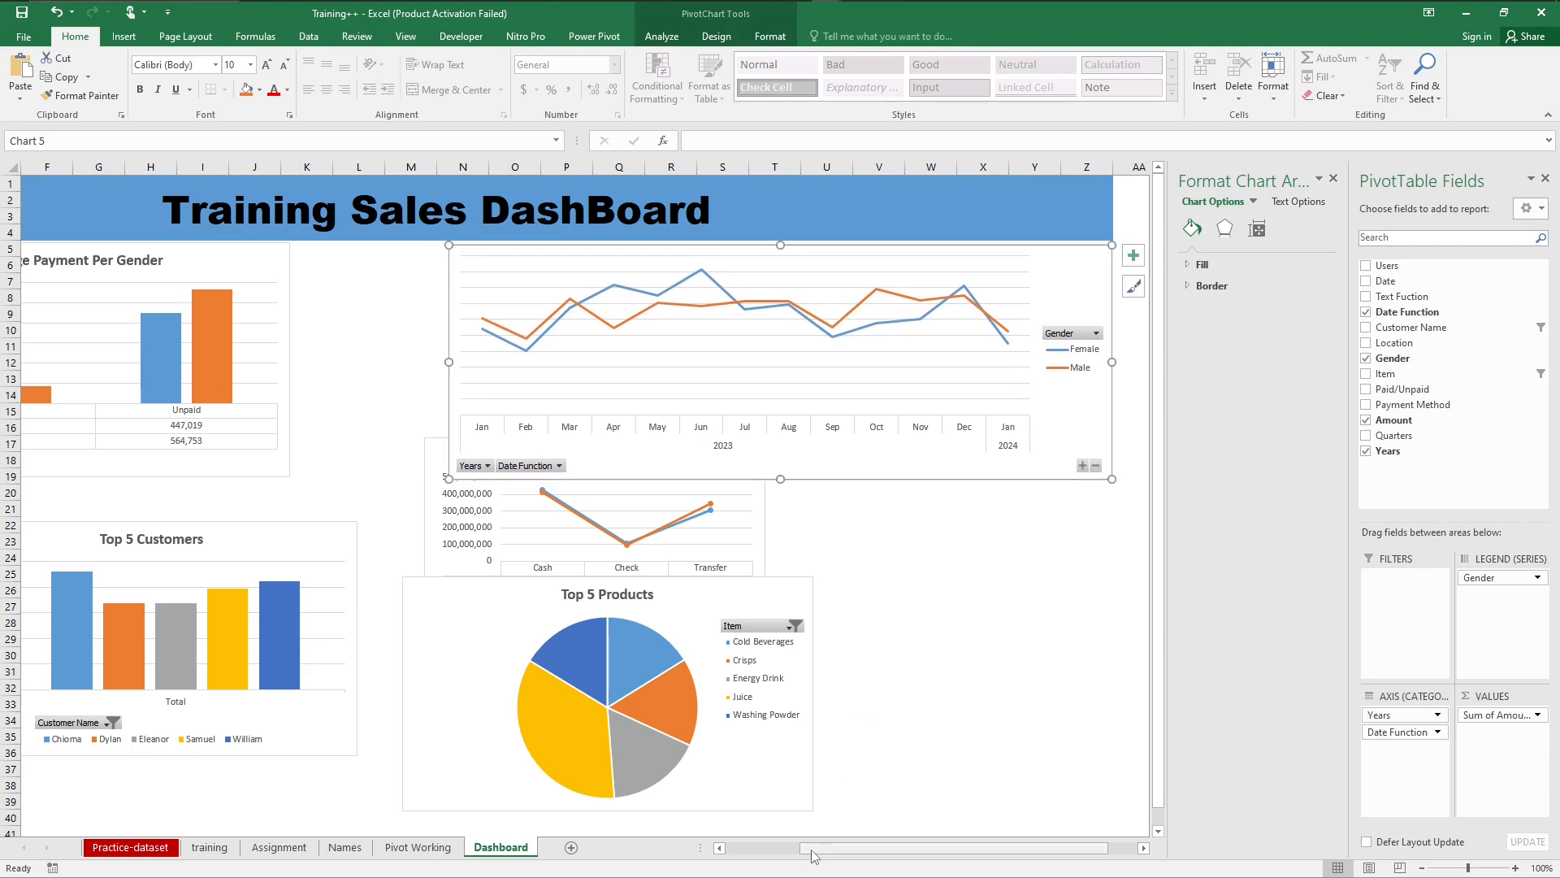
Step: Widen the Average Payment Per Gender chart slightly so it reaches about column K and row 18
drag(818, 853, 743, 852)
click(529, 270)
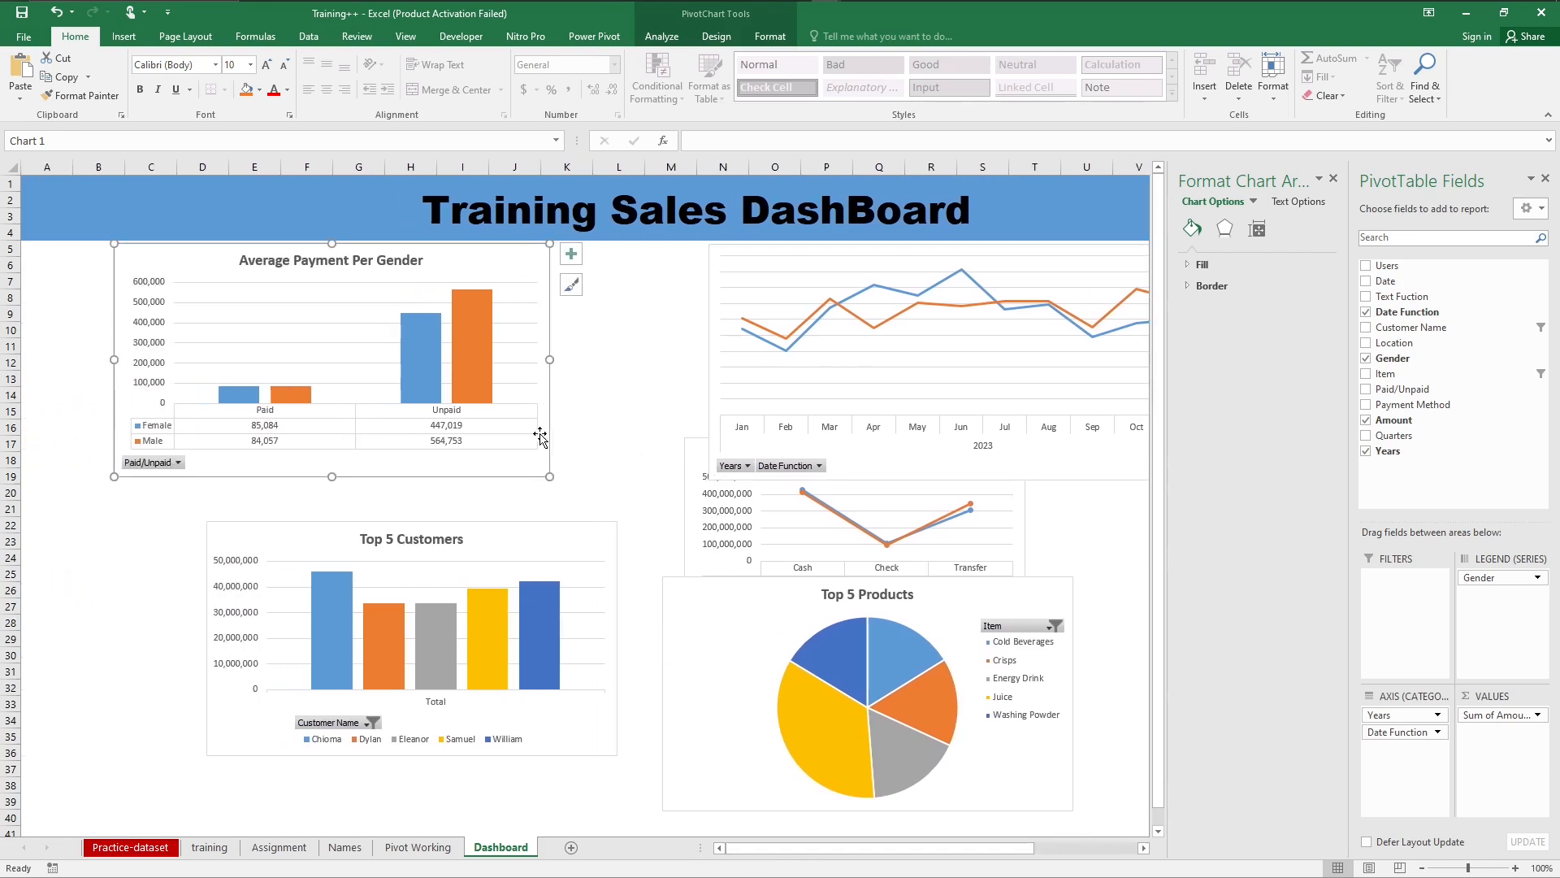
drag(549, 476, 707, 476)
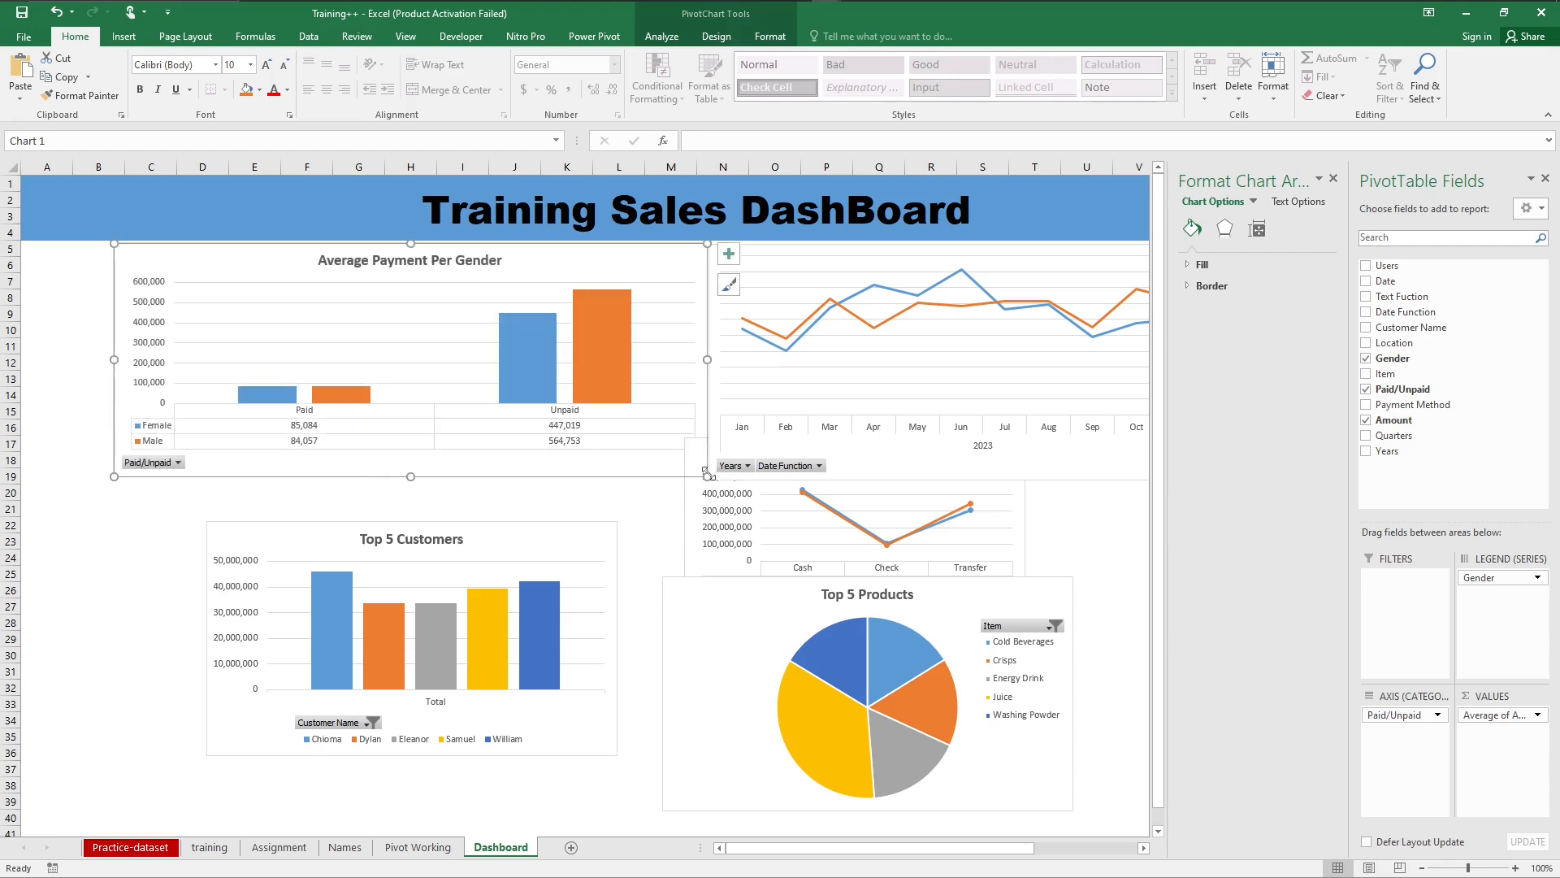
drag(707, 476, 567, 473)
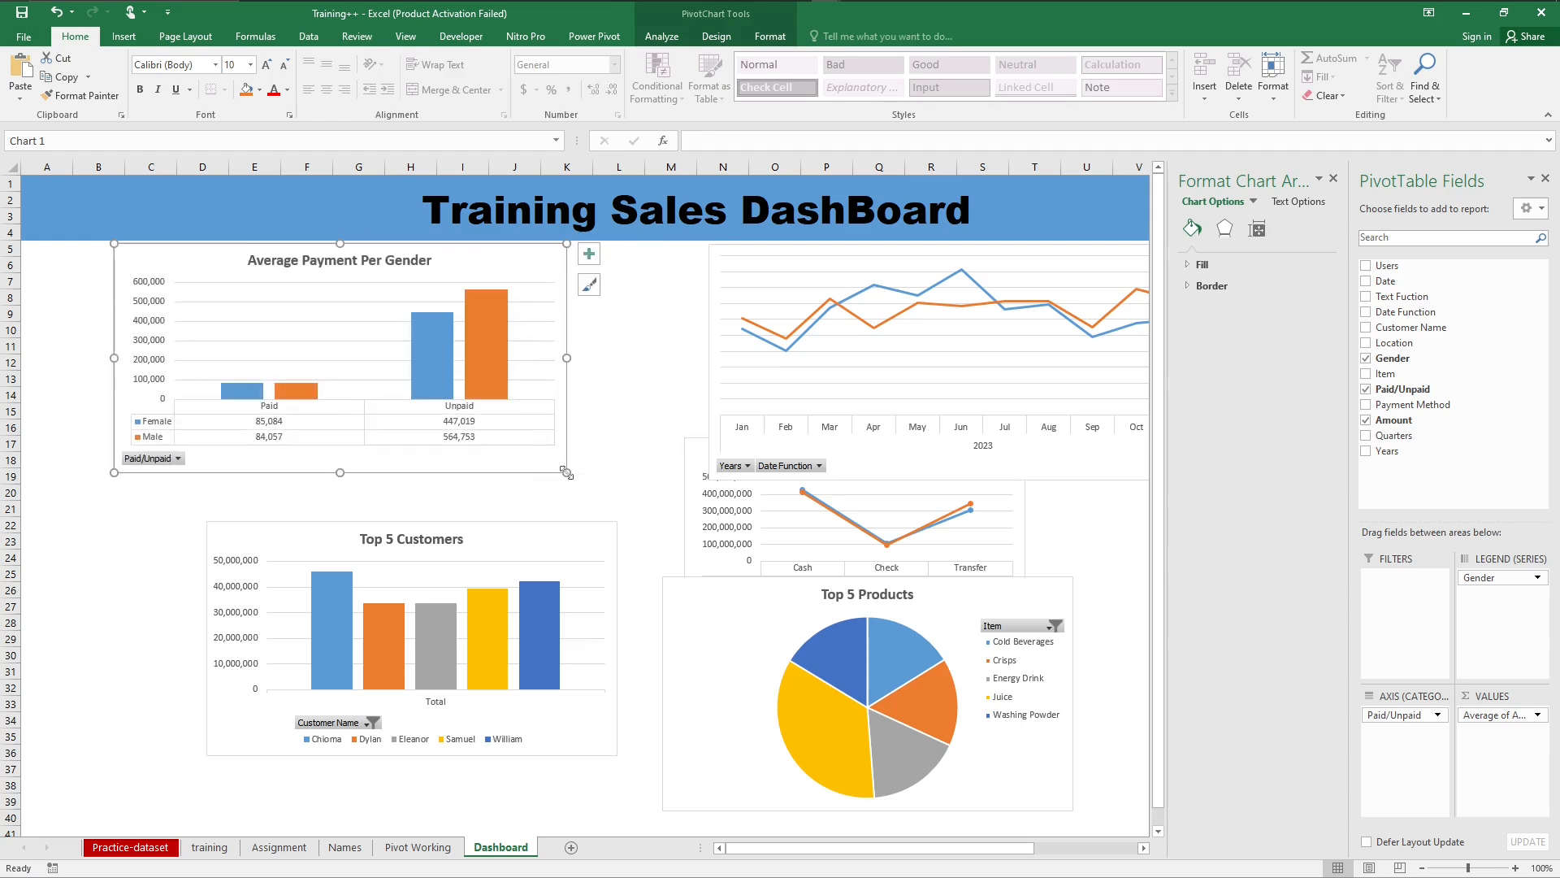
Step: Move the monthly line chart to about K5, directly beside the Average Payment Per Gender chart, and deselect it
click(725, 334)
click(1099, 469)
drag(1099, 469, 962, 461)
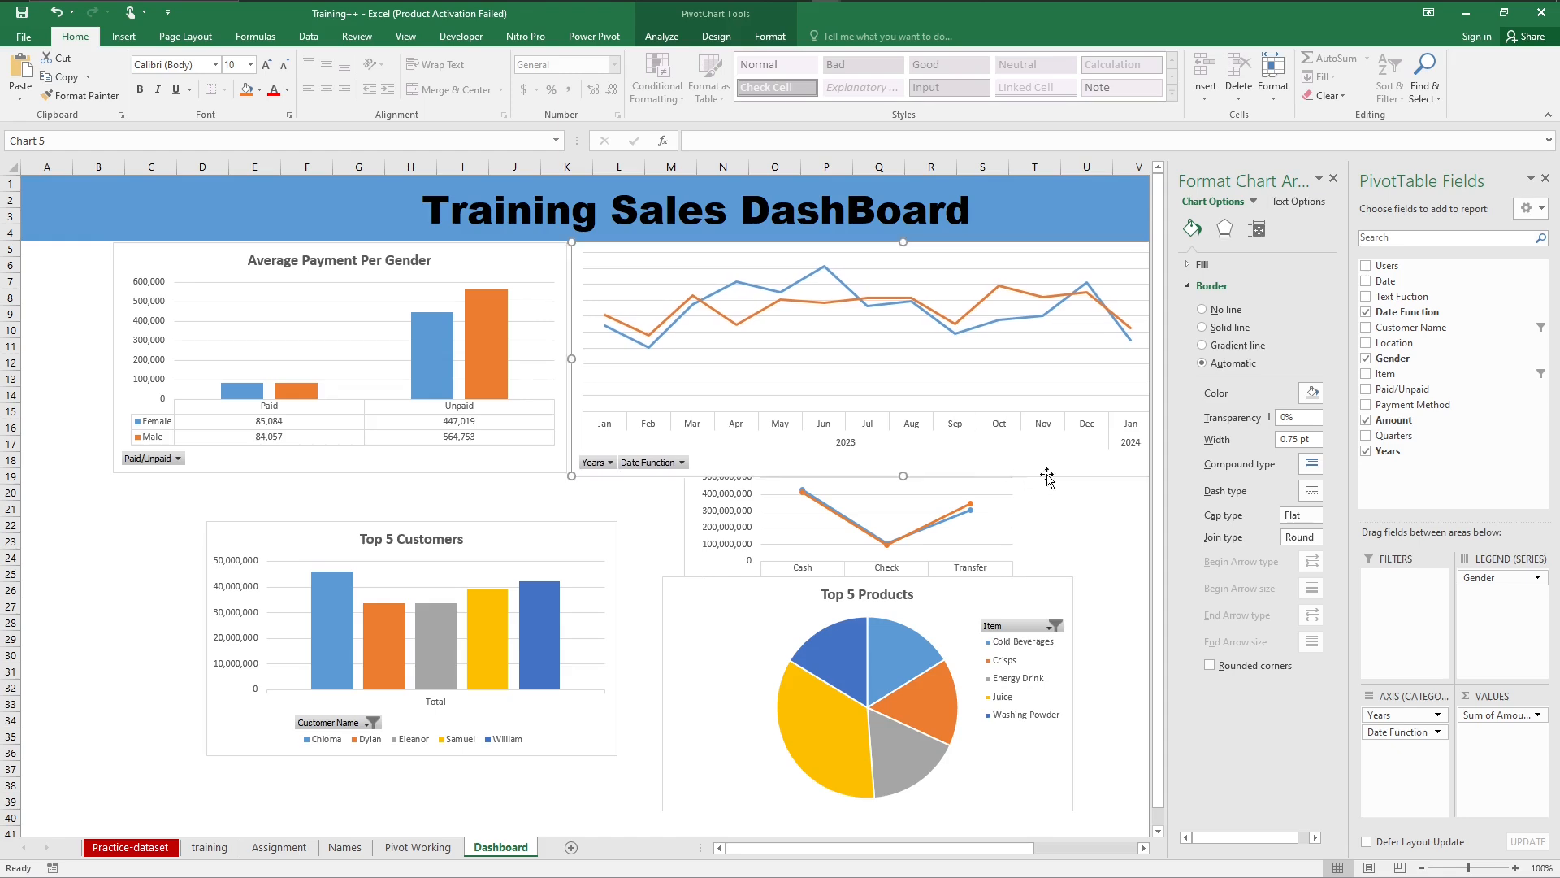
click(1089, 525)
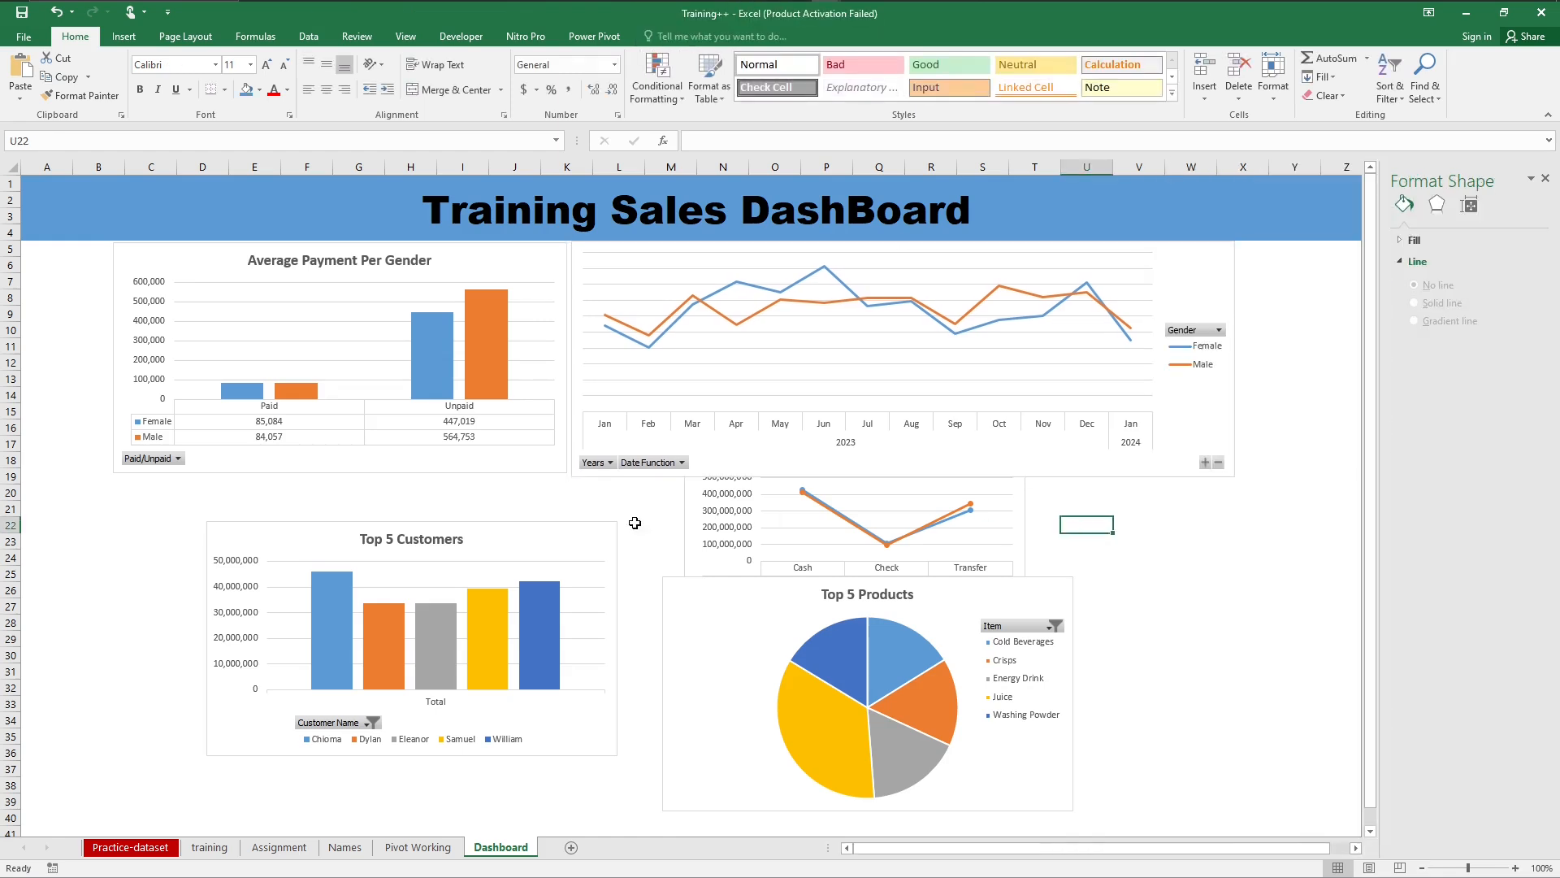
Step: Extend the Average Payment Per Gender chart's height down to about row 21 and deselect the charts
click(549, 469)
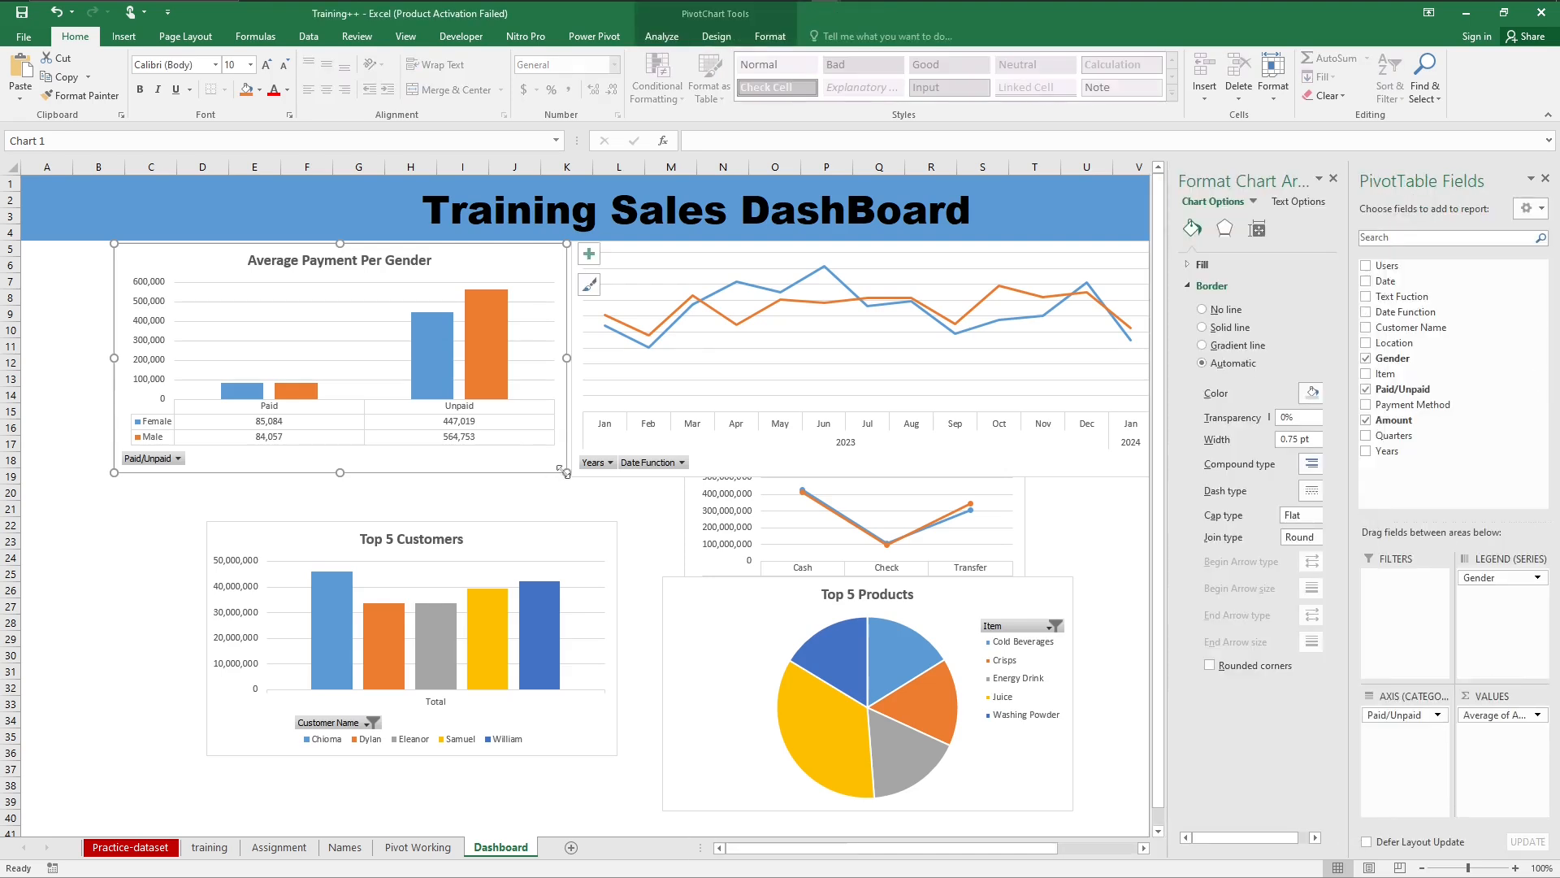
drag(565, 473, 564, 505)
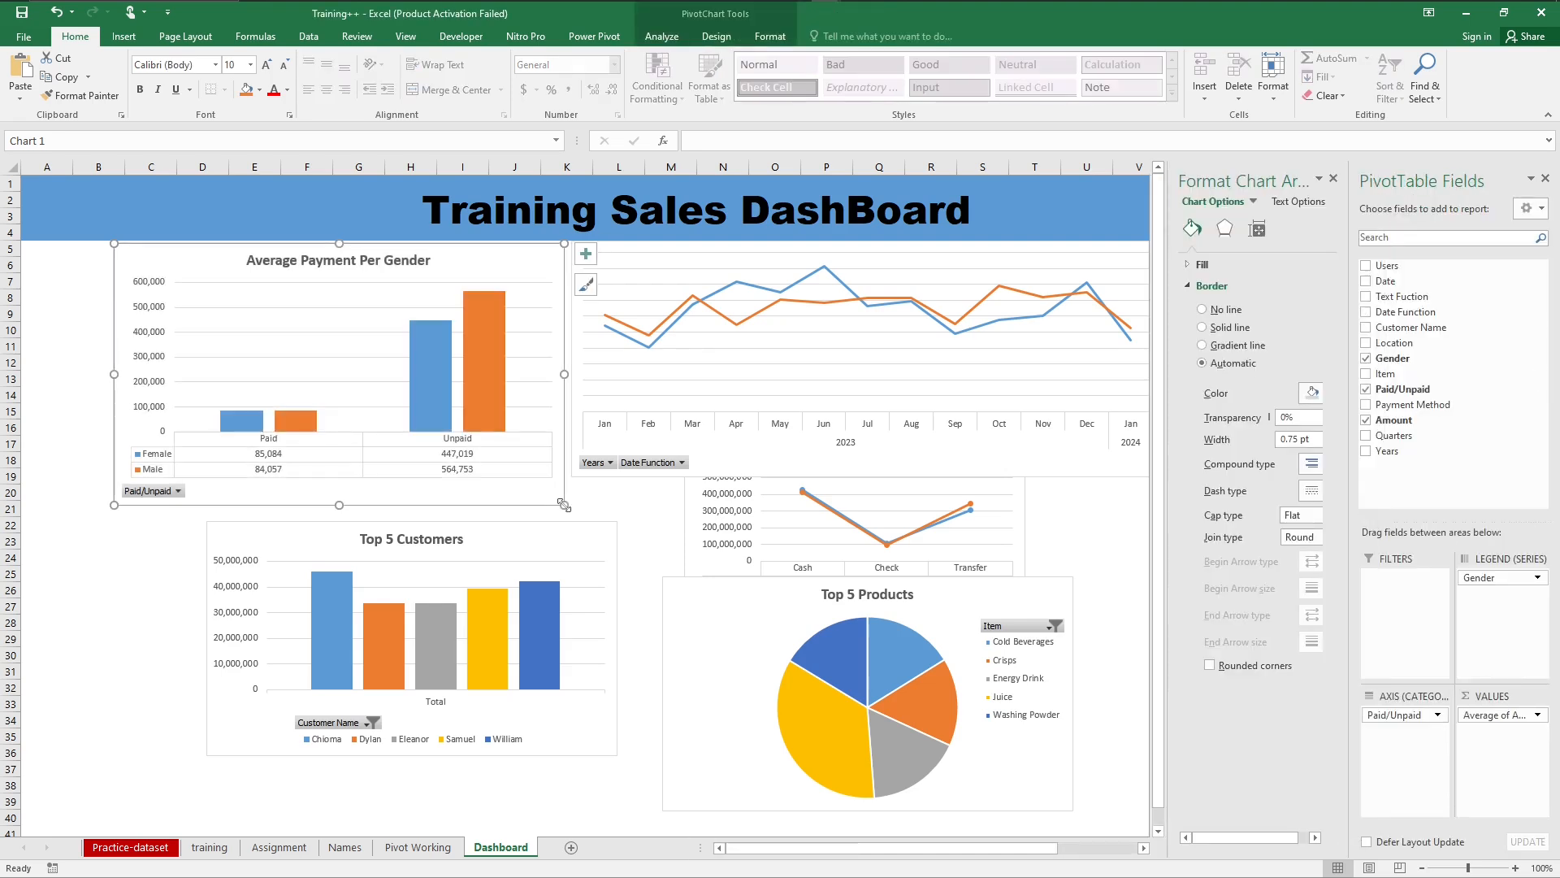
click(772, 463)
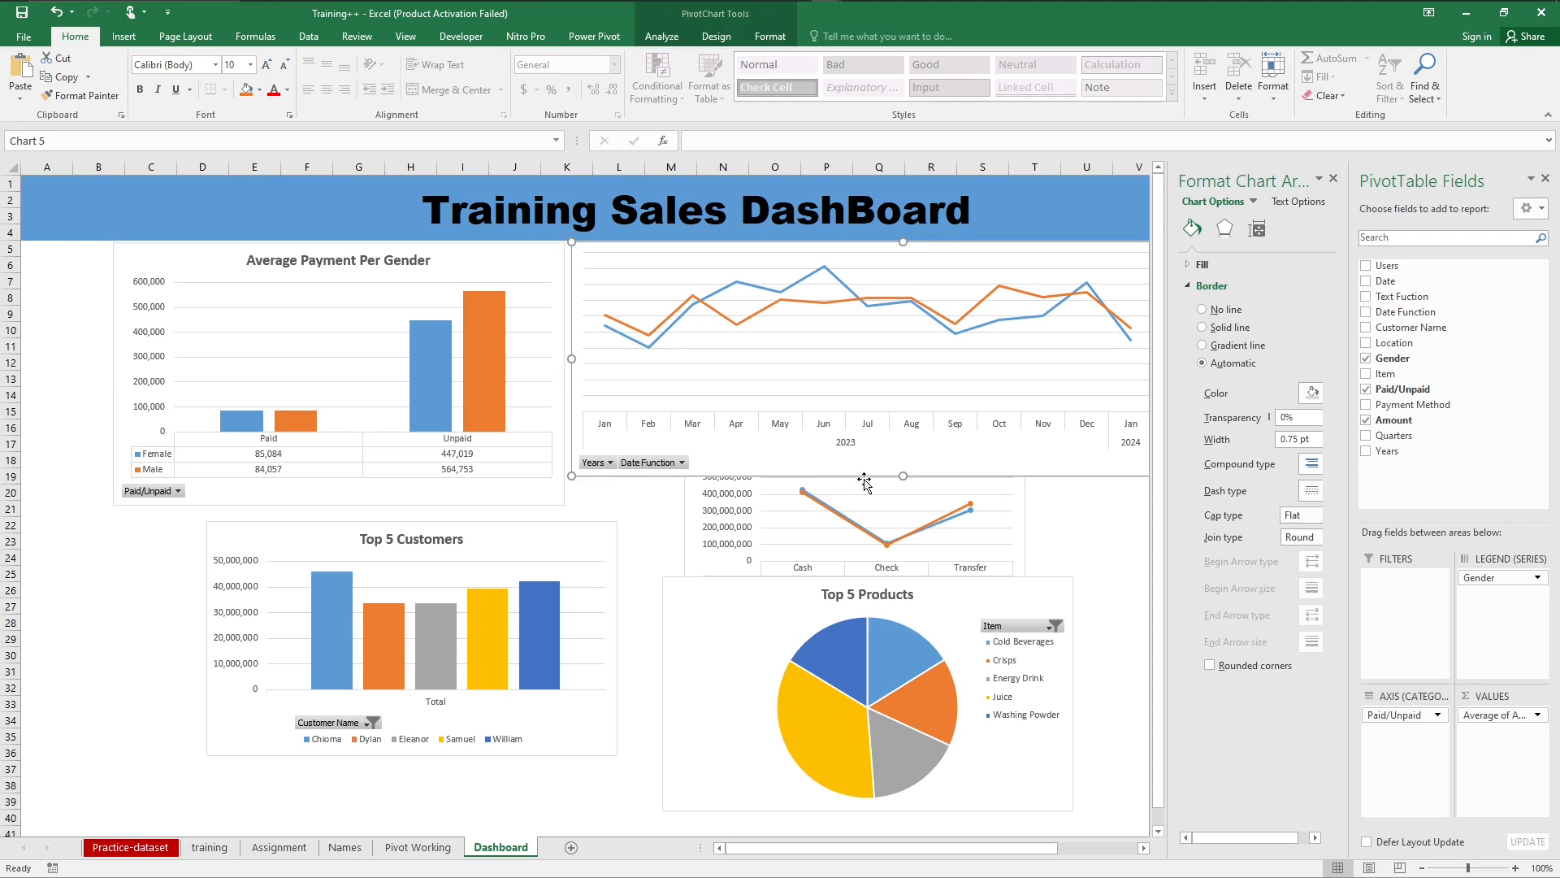
click(1078, 505)
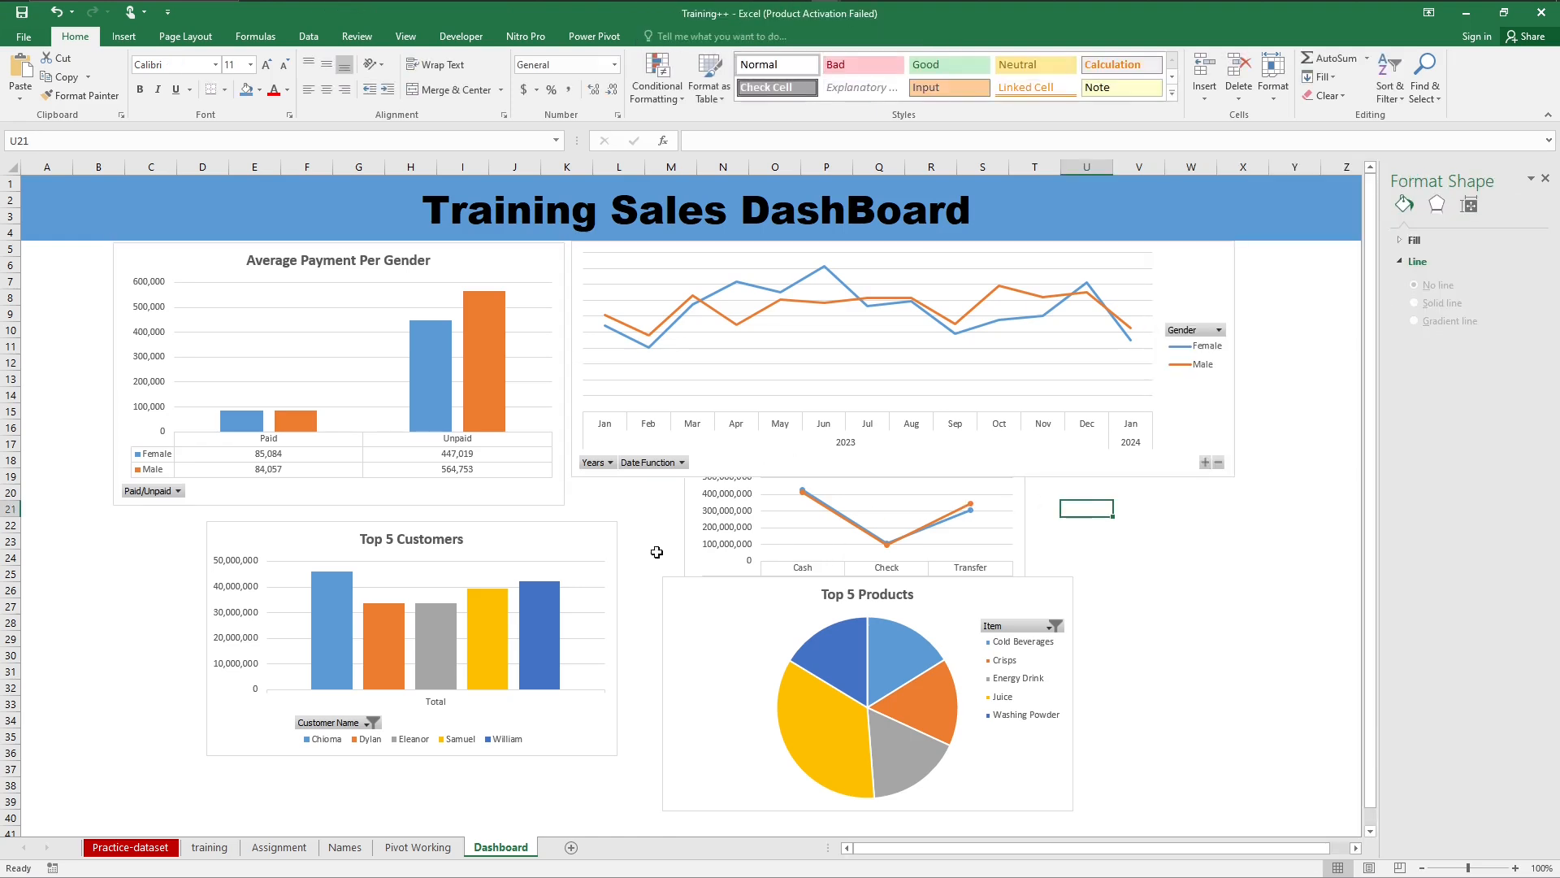
Step: Move the Top 5 Customers chart directly below Average Payment Per Gender and the Top 5 Products chart beside it
click(602, 532)
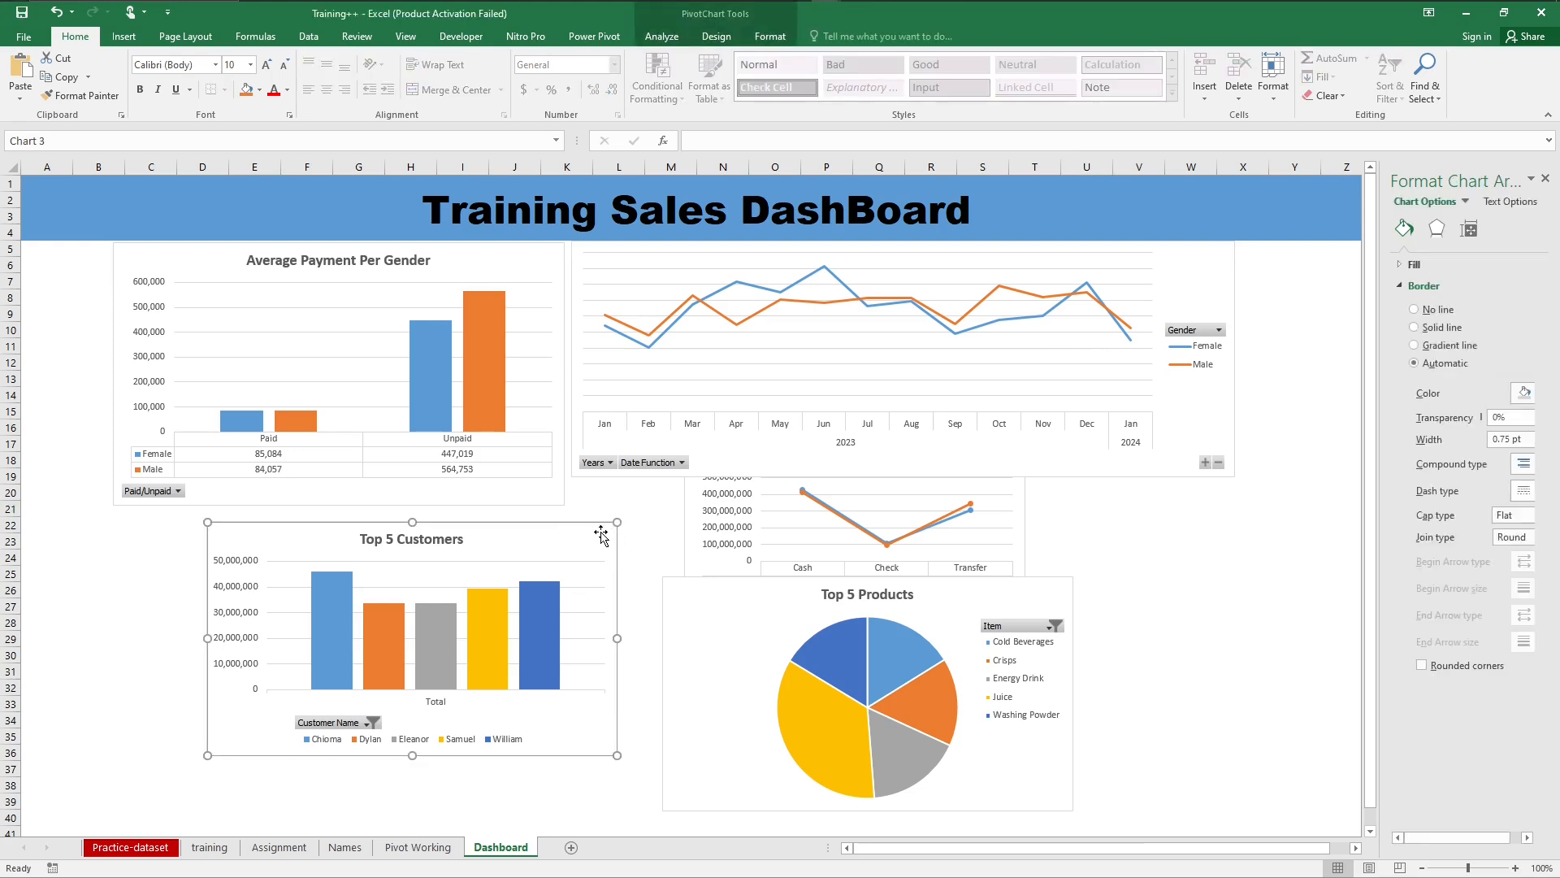
mouse_move(601, 532)
mouse_down()
mouse_move(471, 522)
mouse_move(509, 522)
mouse_up()
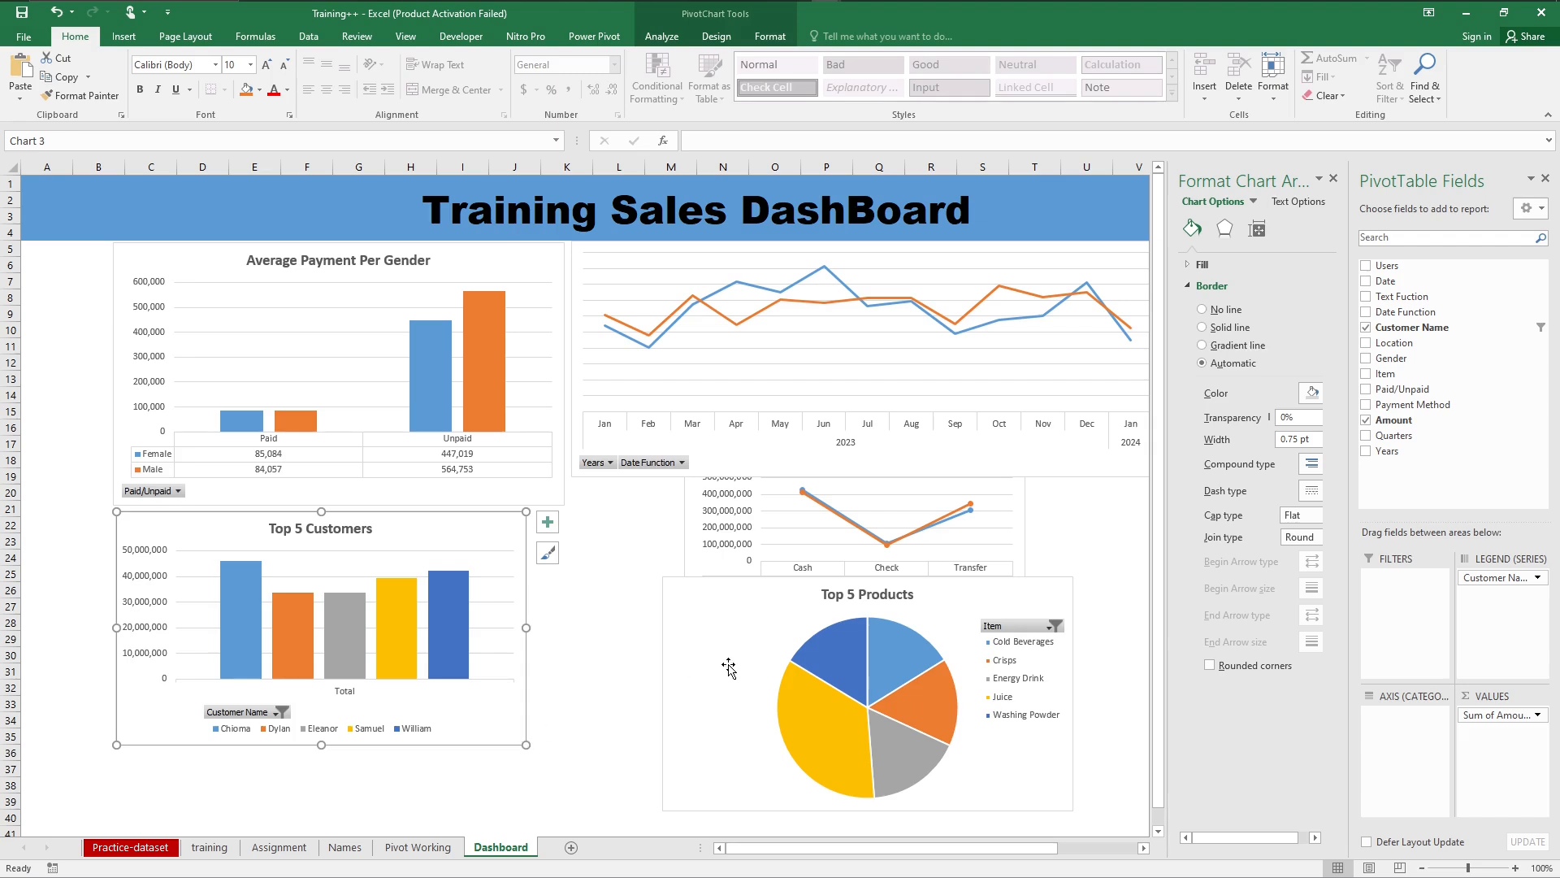
drag(703, 638, 569, 568)
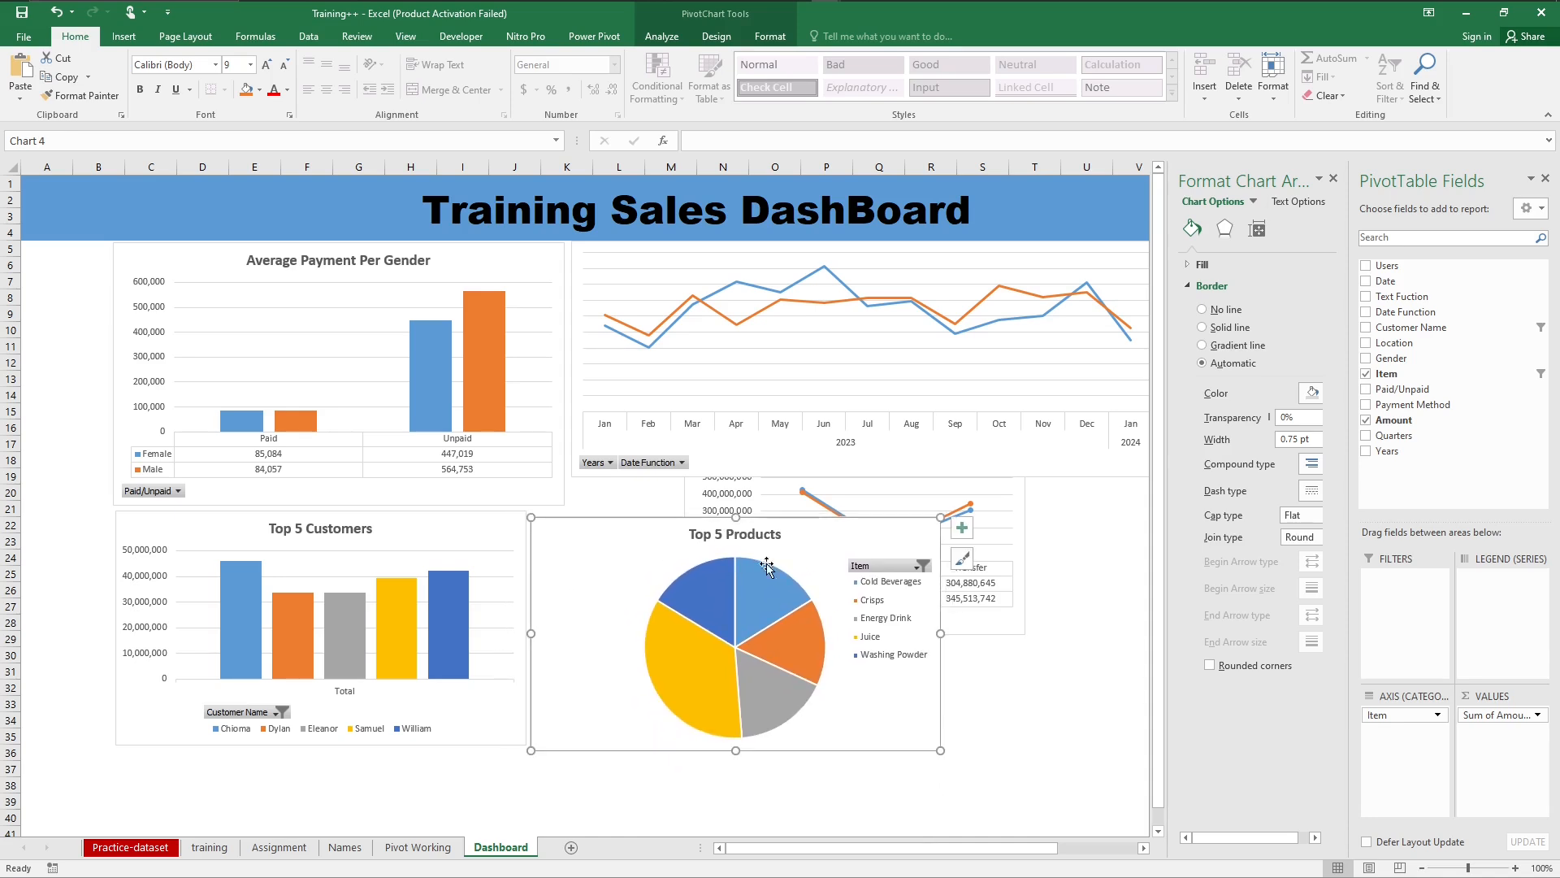
Step: Move the Sum of Payment Method chart to about columns Q to X below the monthly line chart and shift Top 5 Products right, away from Top 5 Customers
click(1018, 628)
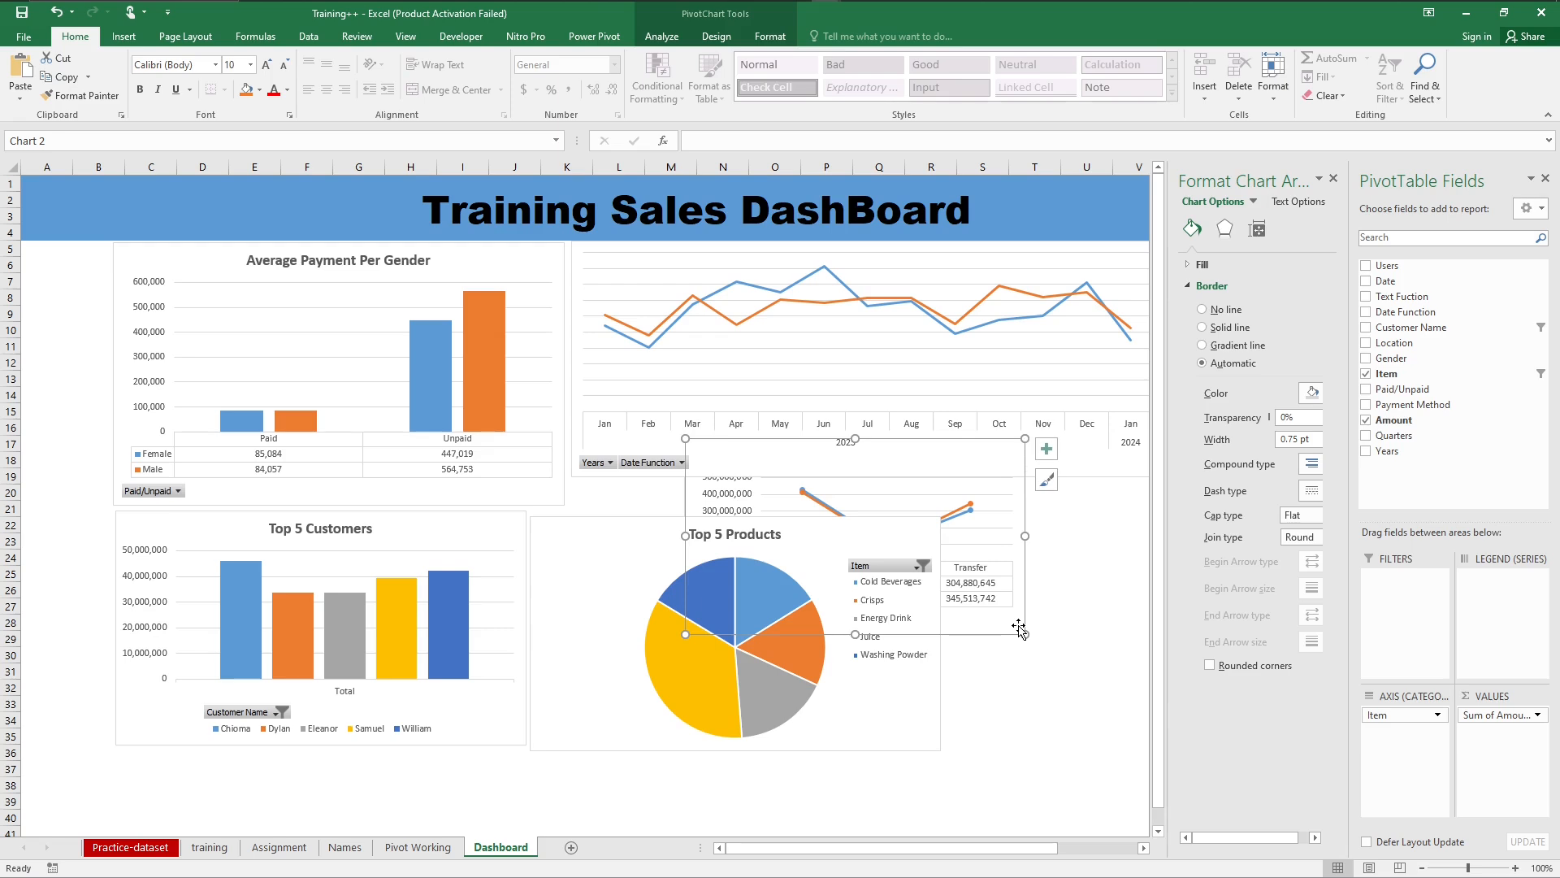
drag(1018, 628, 1123, 680)
click(498, 542)
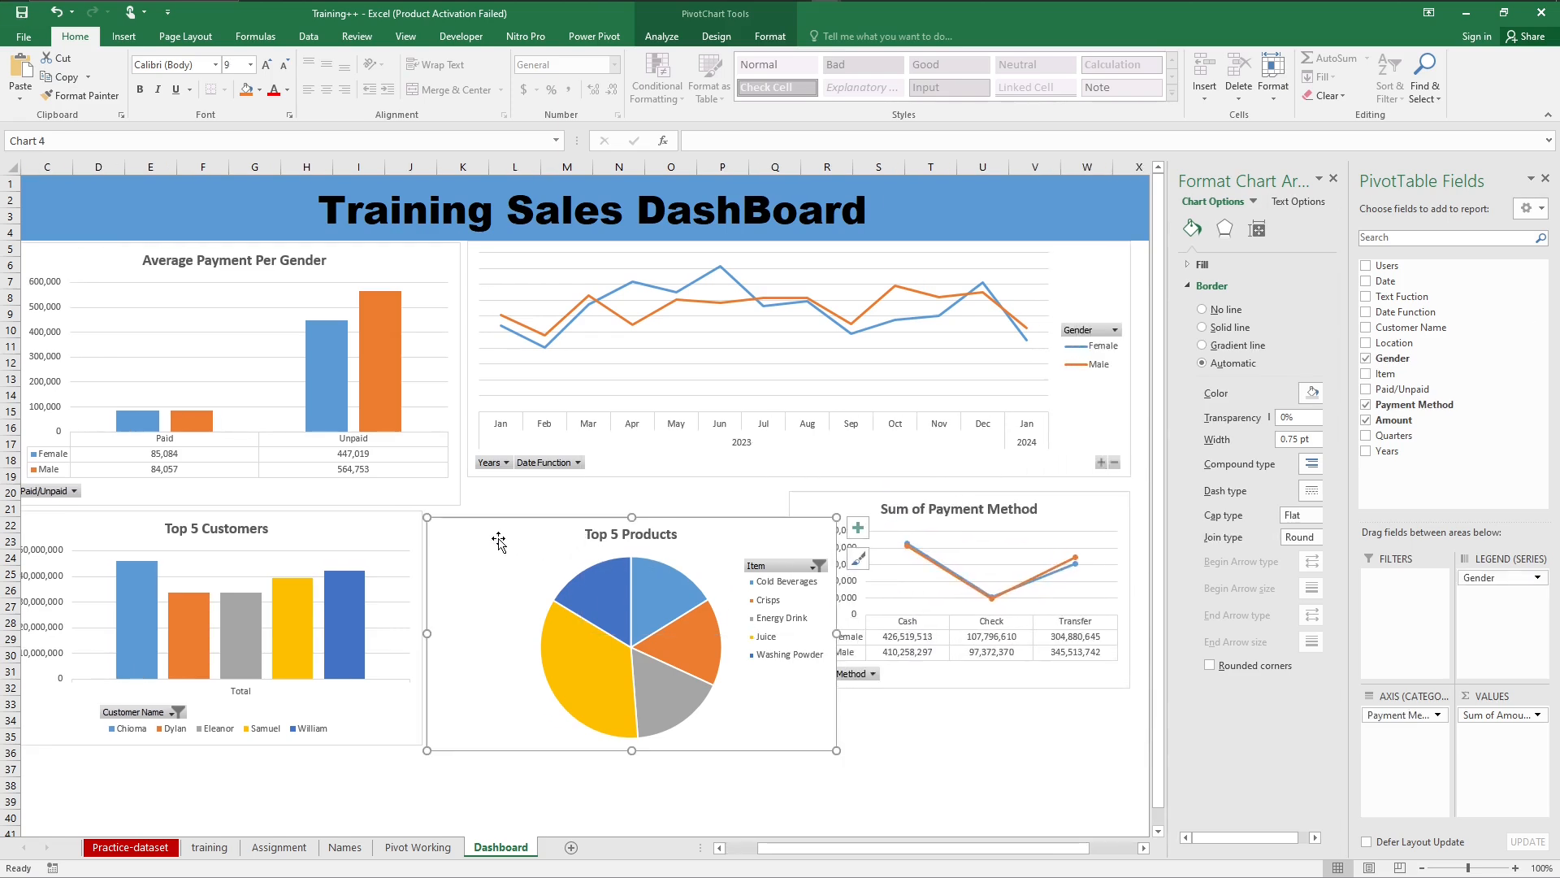
click(360, 537)
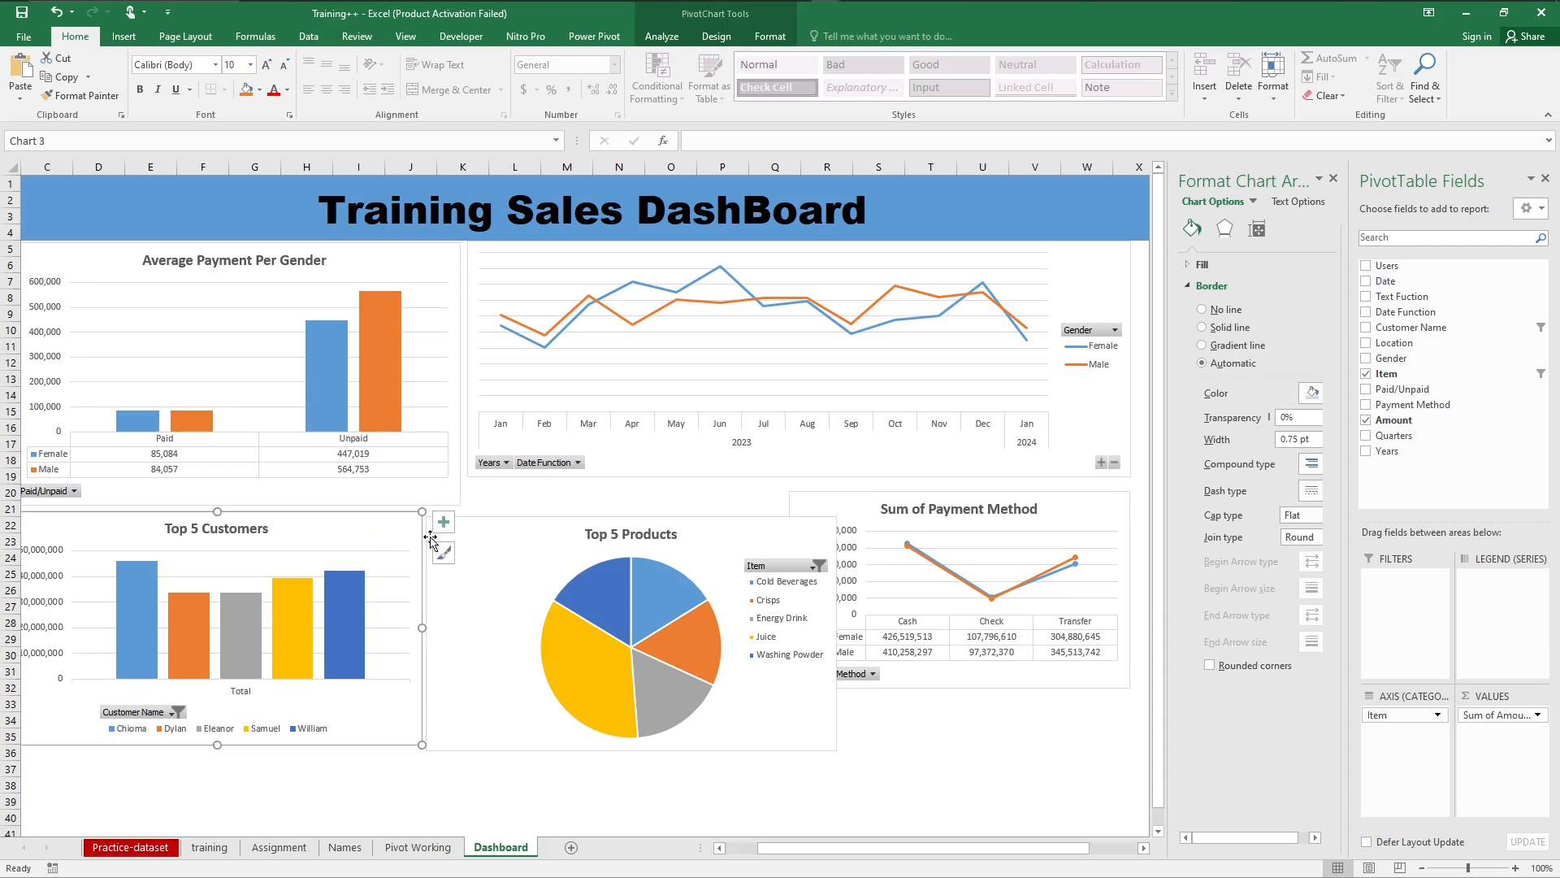
click(514, 541)
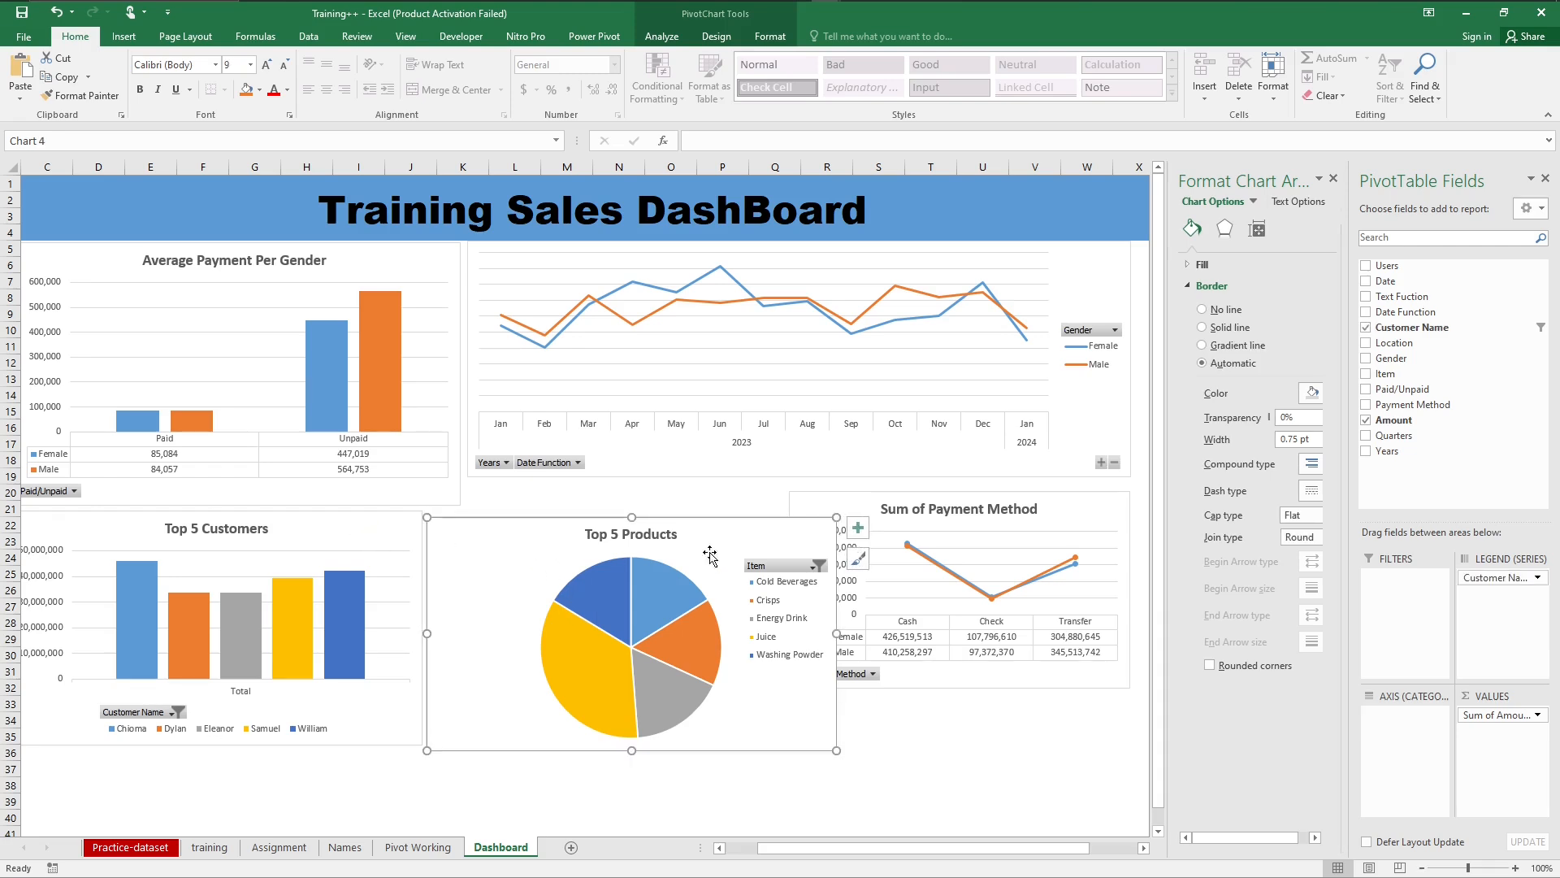
drag(710, 555, 979, 595)
click(485, 509)
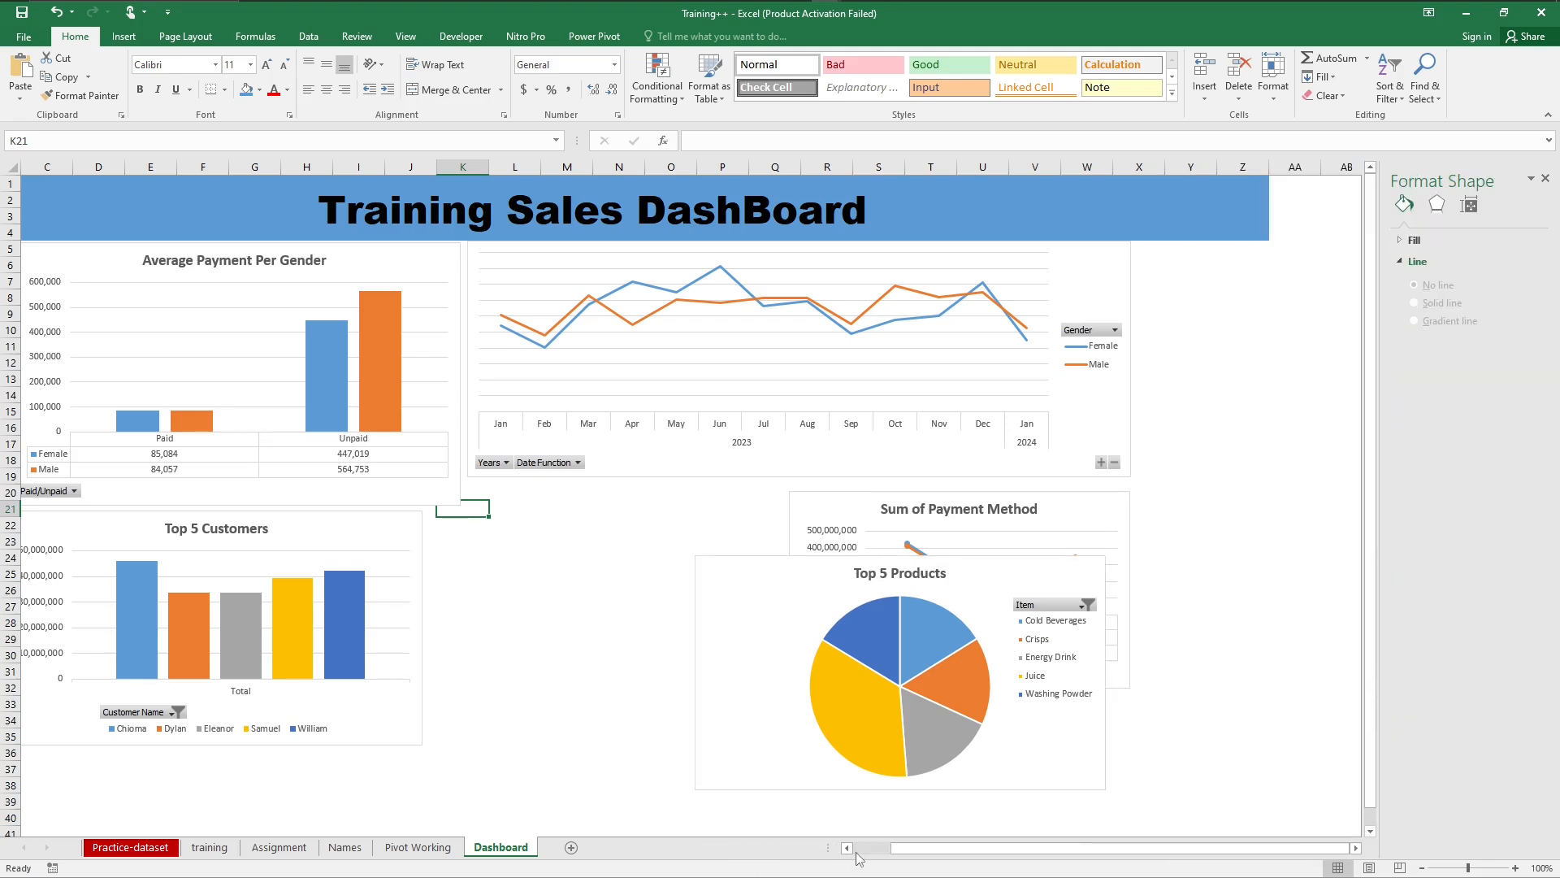
Step: Enlarge the Top 5 Customers chart to about column K and row 36 and align it under the Average Payment Per Gender chart
click(847, 848)
click(846, 848)
click(507, 533)
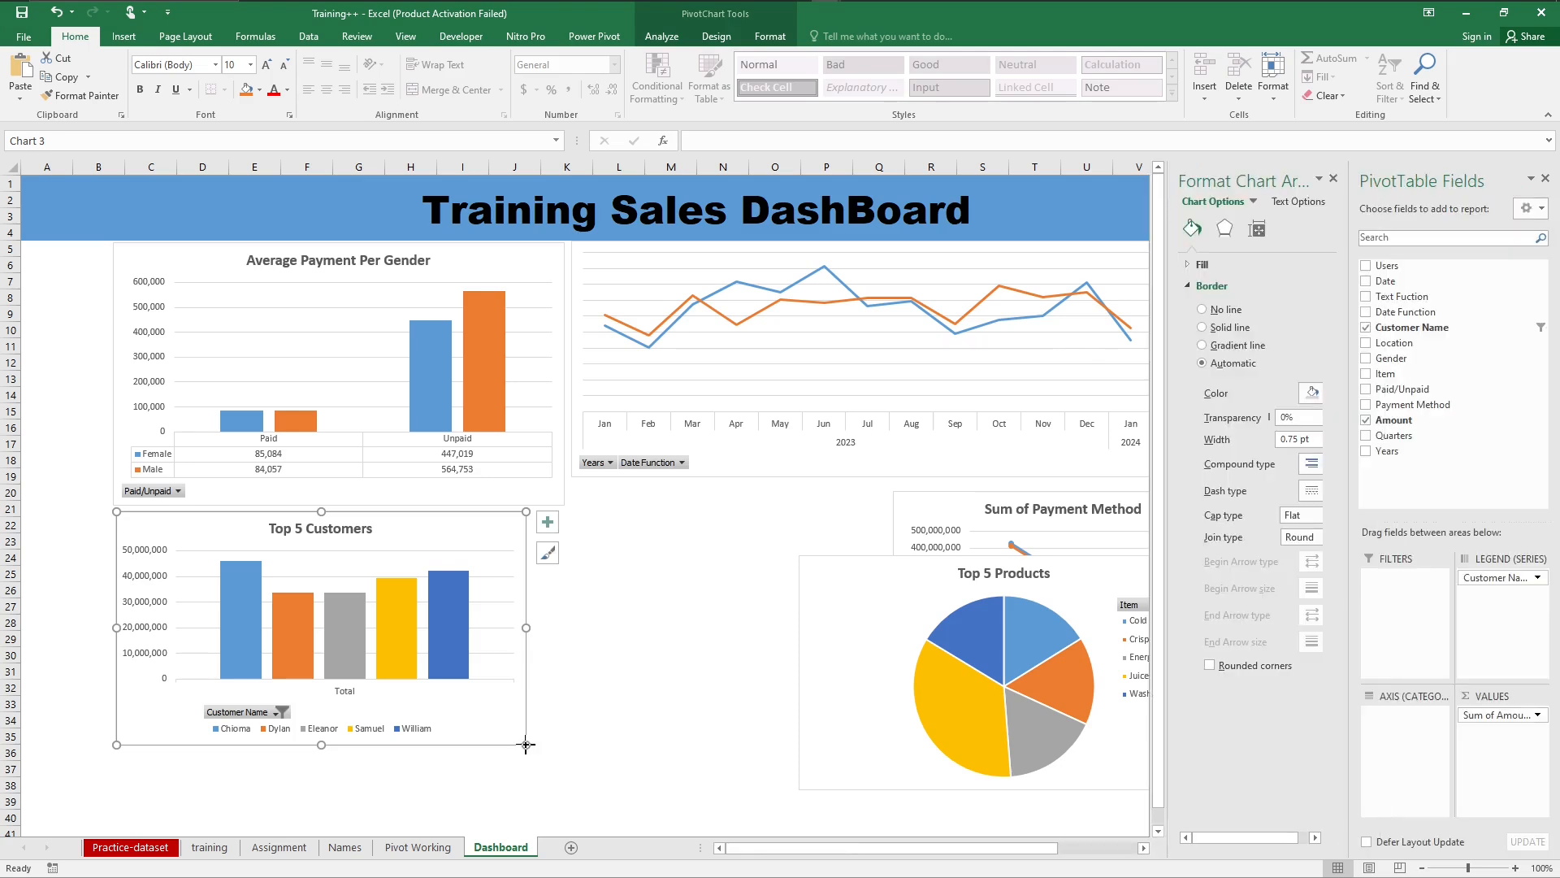
drag(526, 744, 566, 764)
mouse_move(488, 533)
mouse_down()
mouse_move(458, 533)
mouse_move(481, 530)
mouse_up()
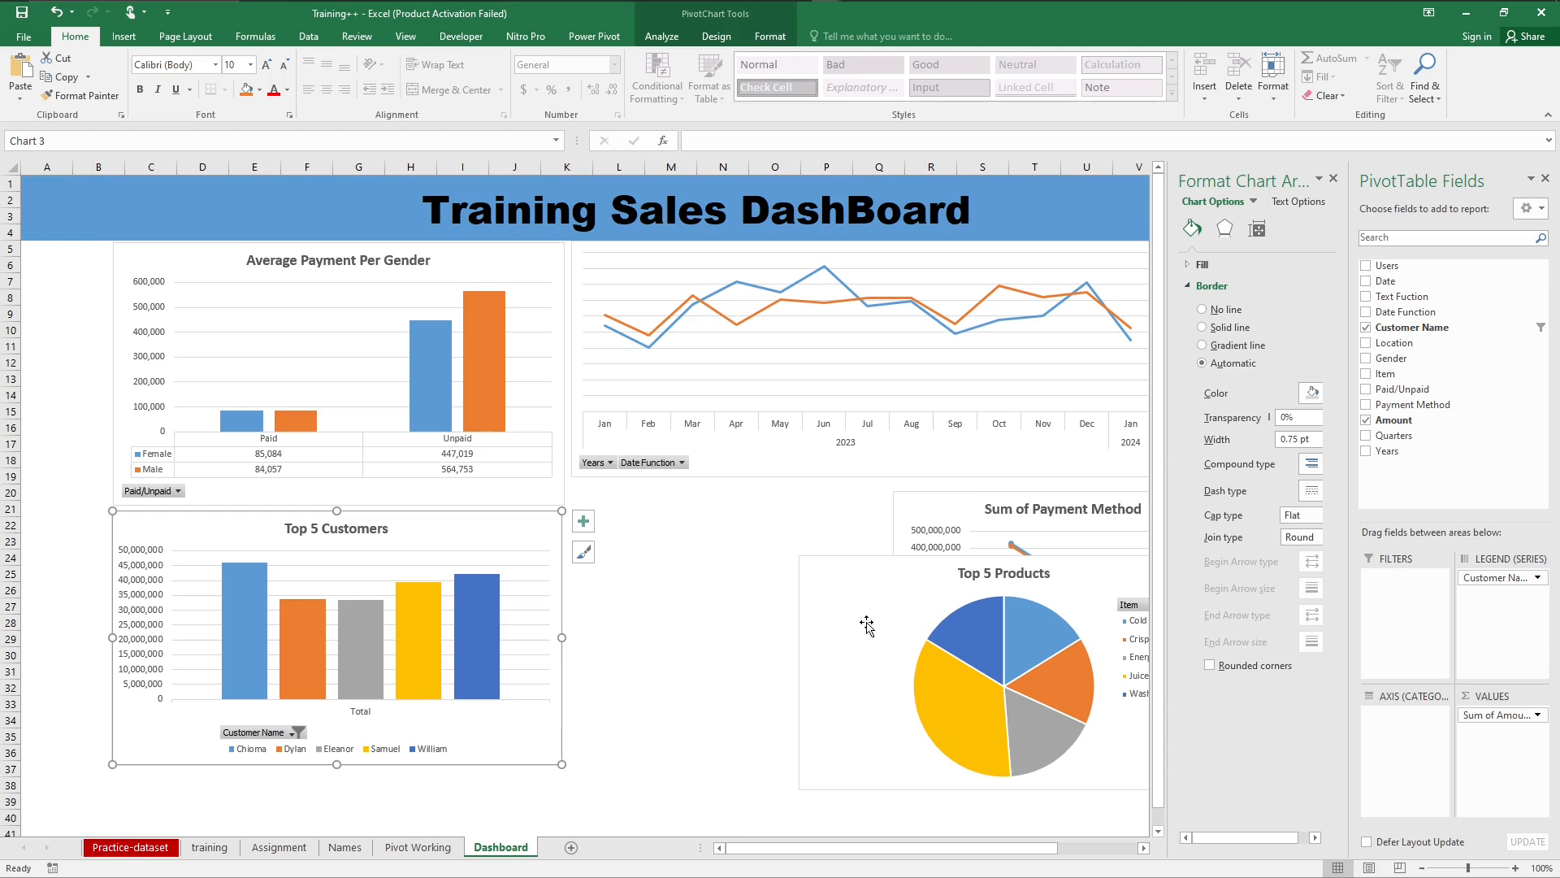
Step: Move the Top 5 Products chart to about K21 beside Top 5 Customers and bring up the PivotChart analysis options
drag(844, 587, 631, 547)
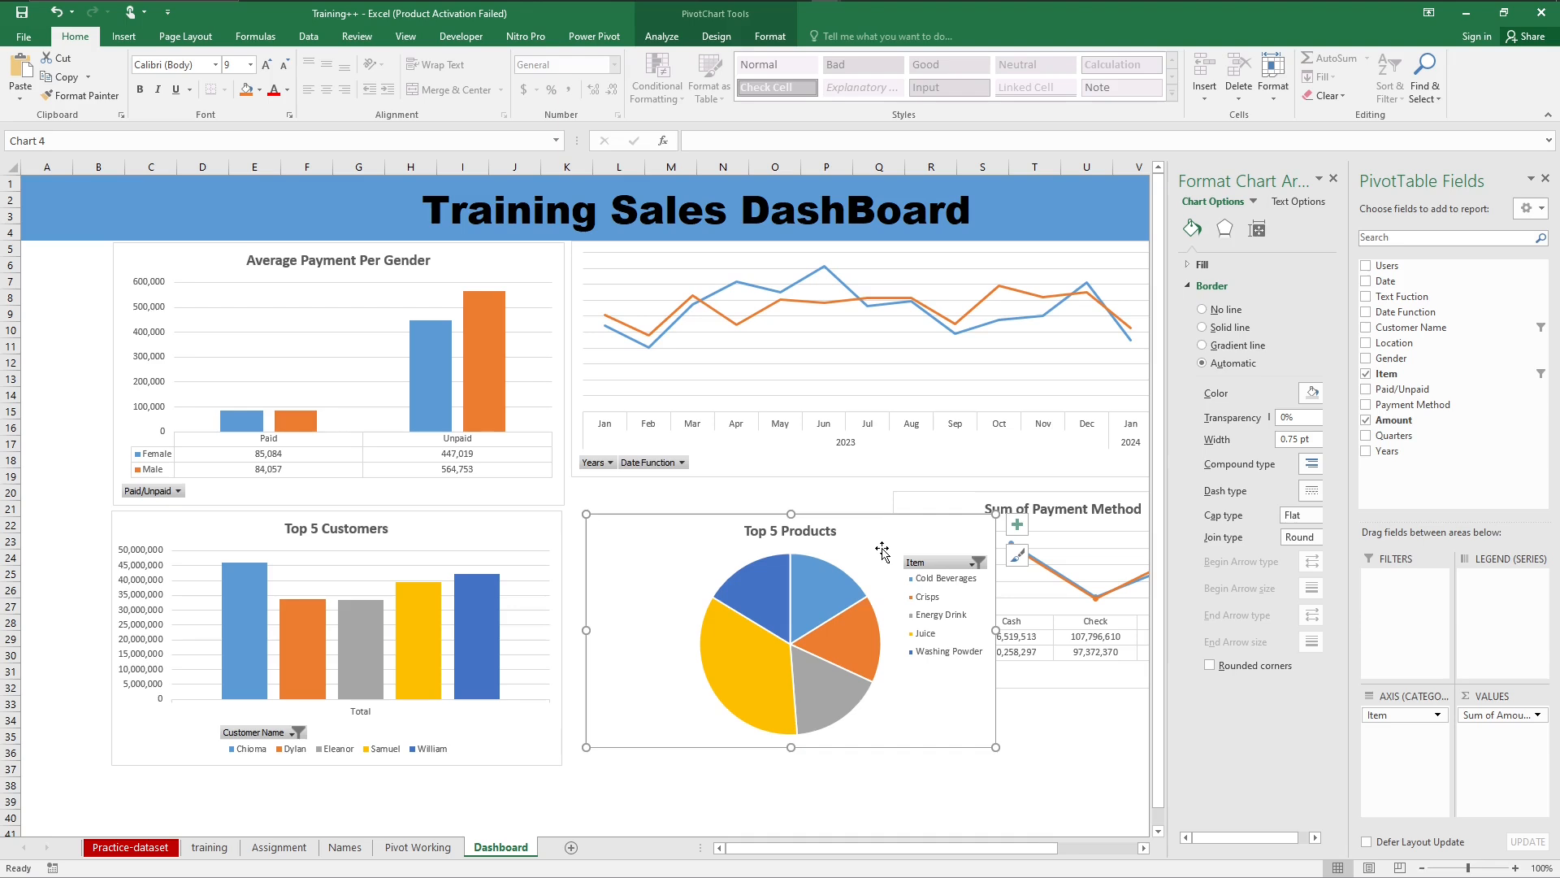
click(764, 41)
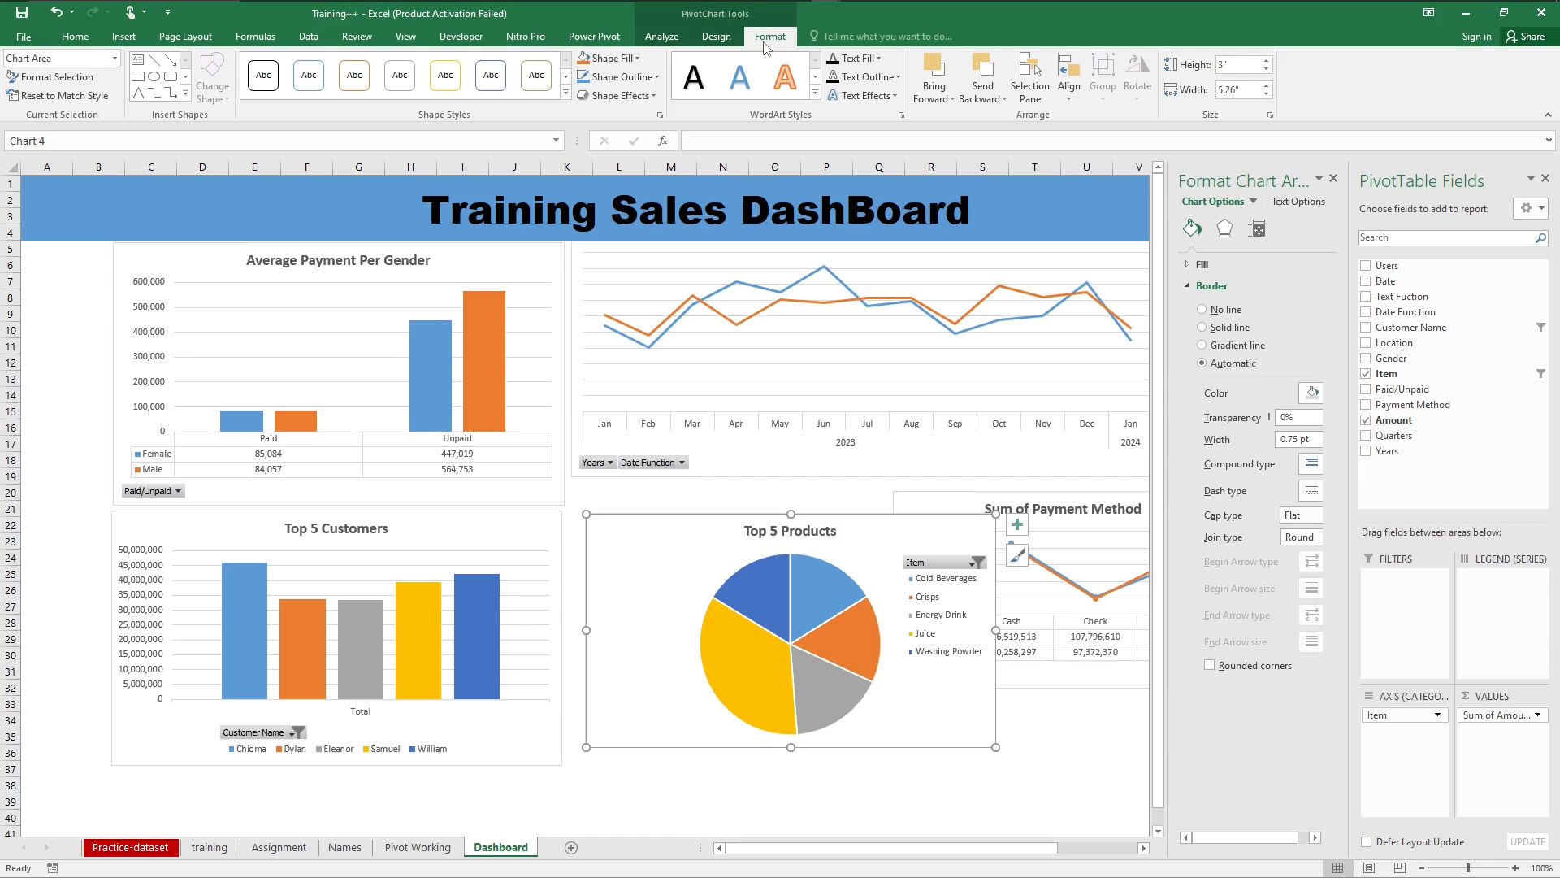
click(665, 38)
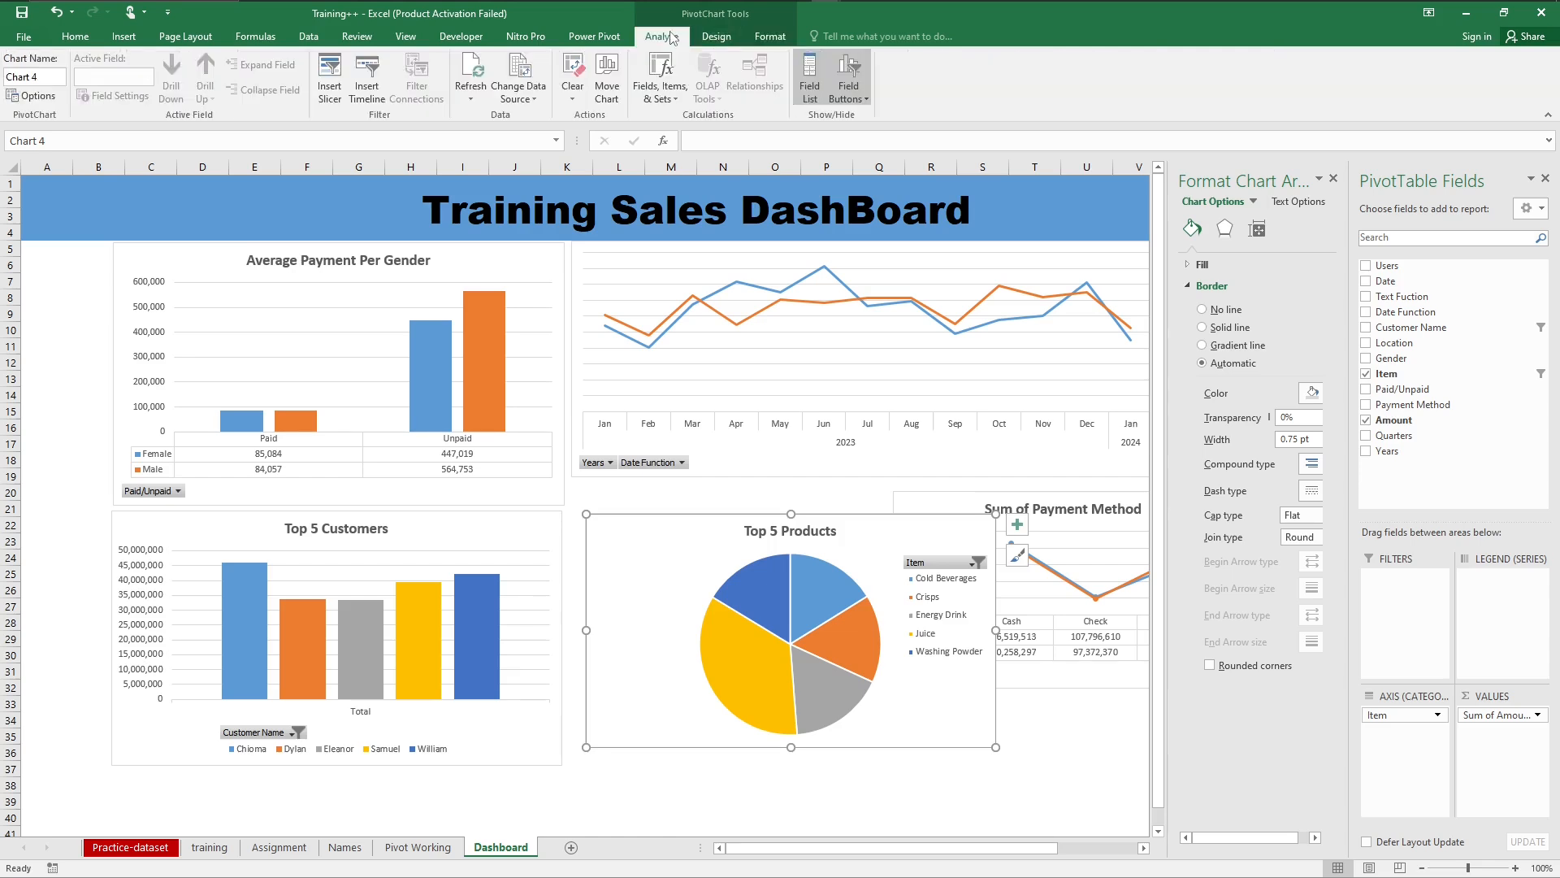
Step: Add data labels to the Top 5 Products pie chart through the additional data label options
click(717, 38)
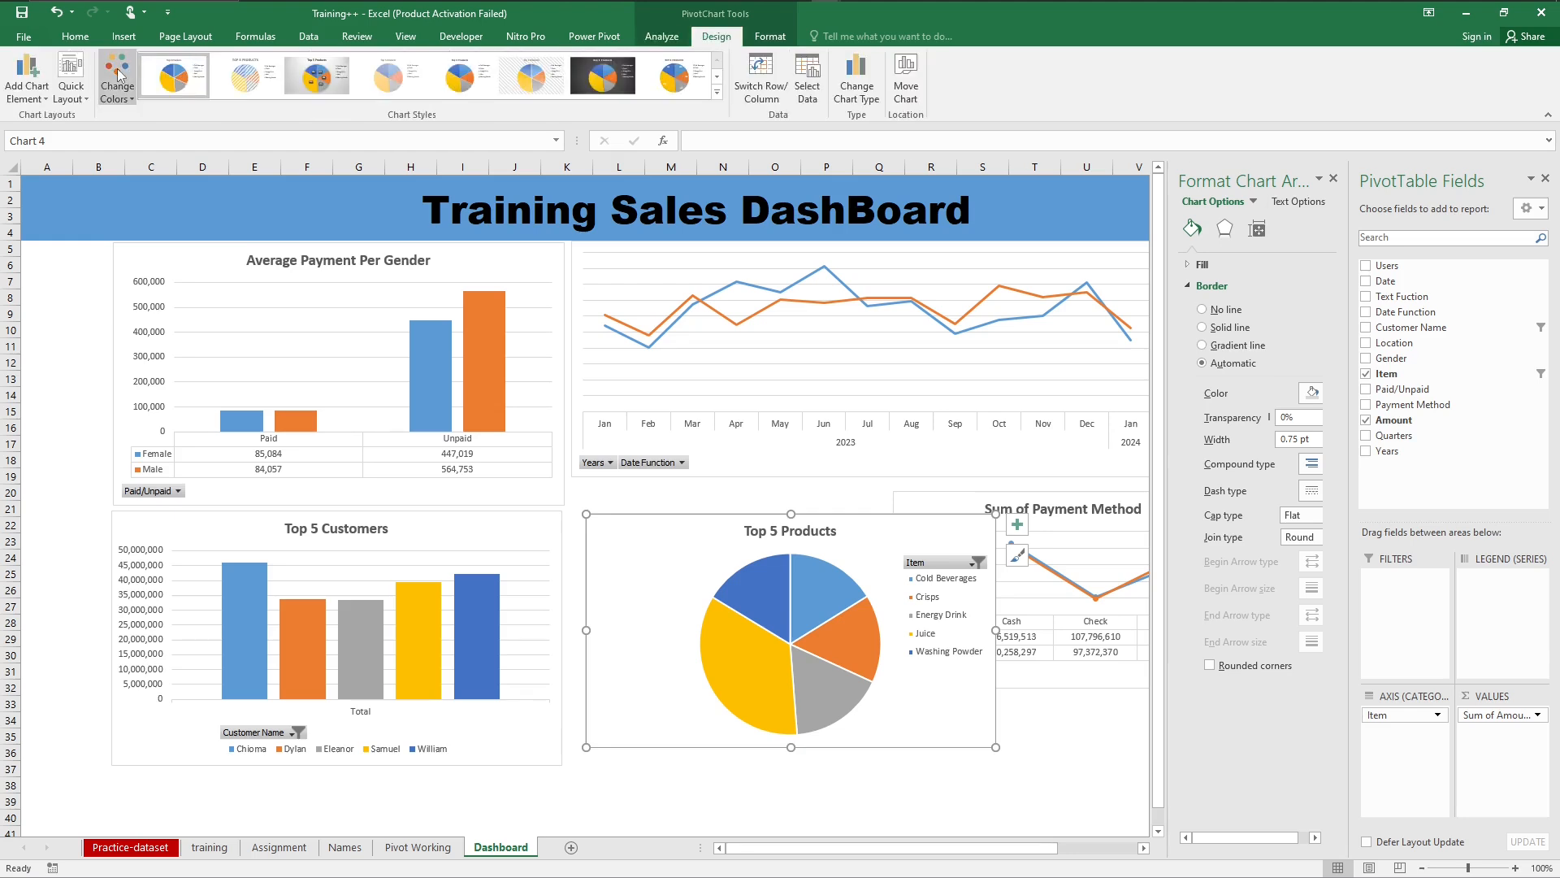
click(40, 99)
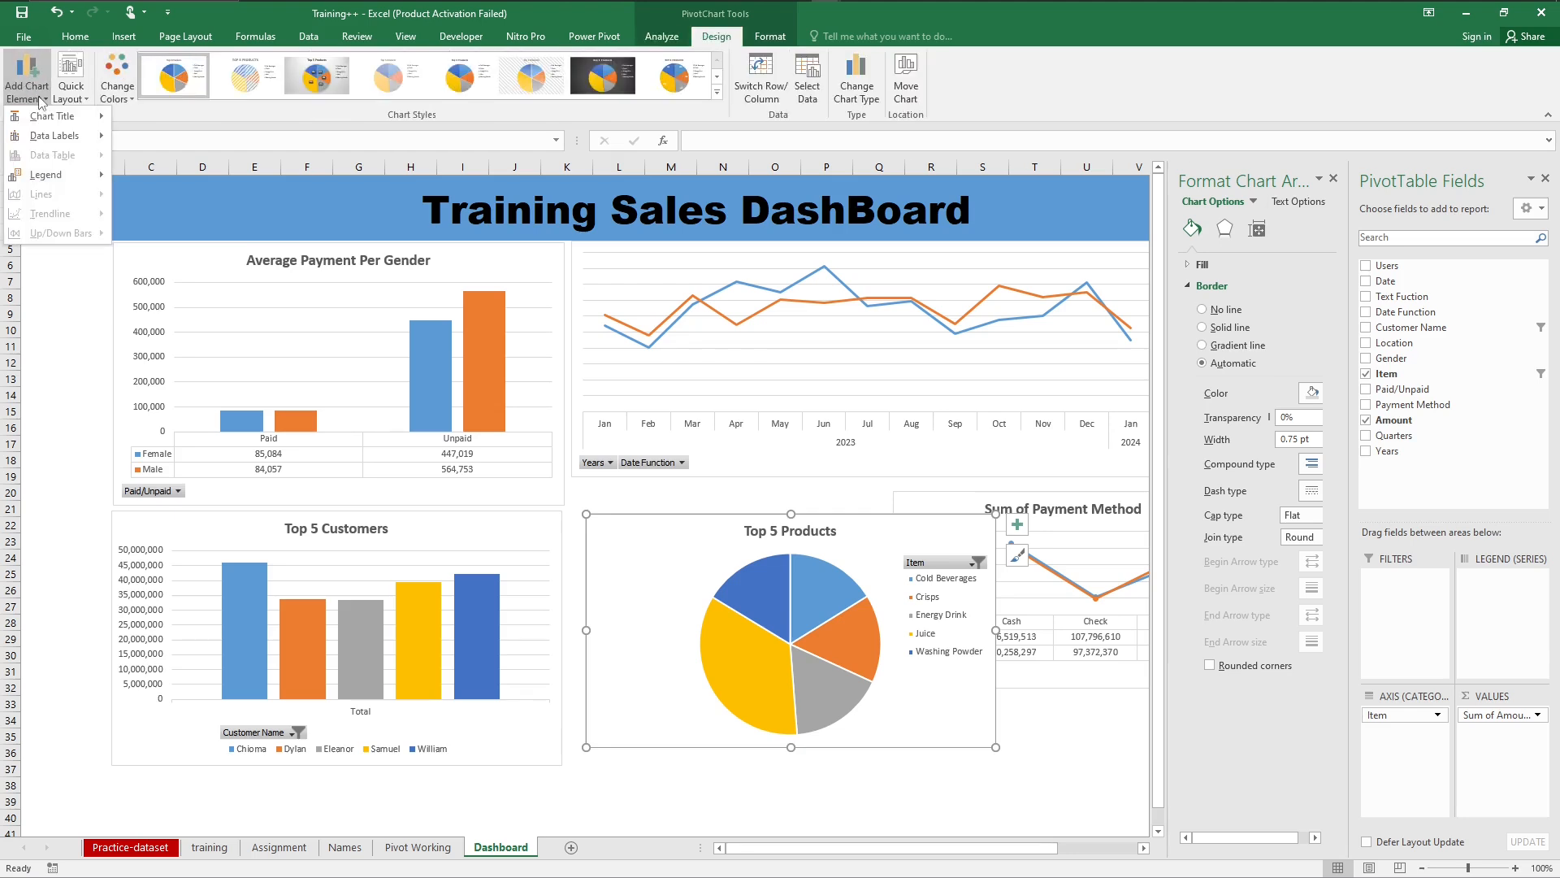
mouse_move(39, 120)
key(Escape)
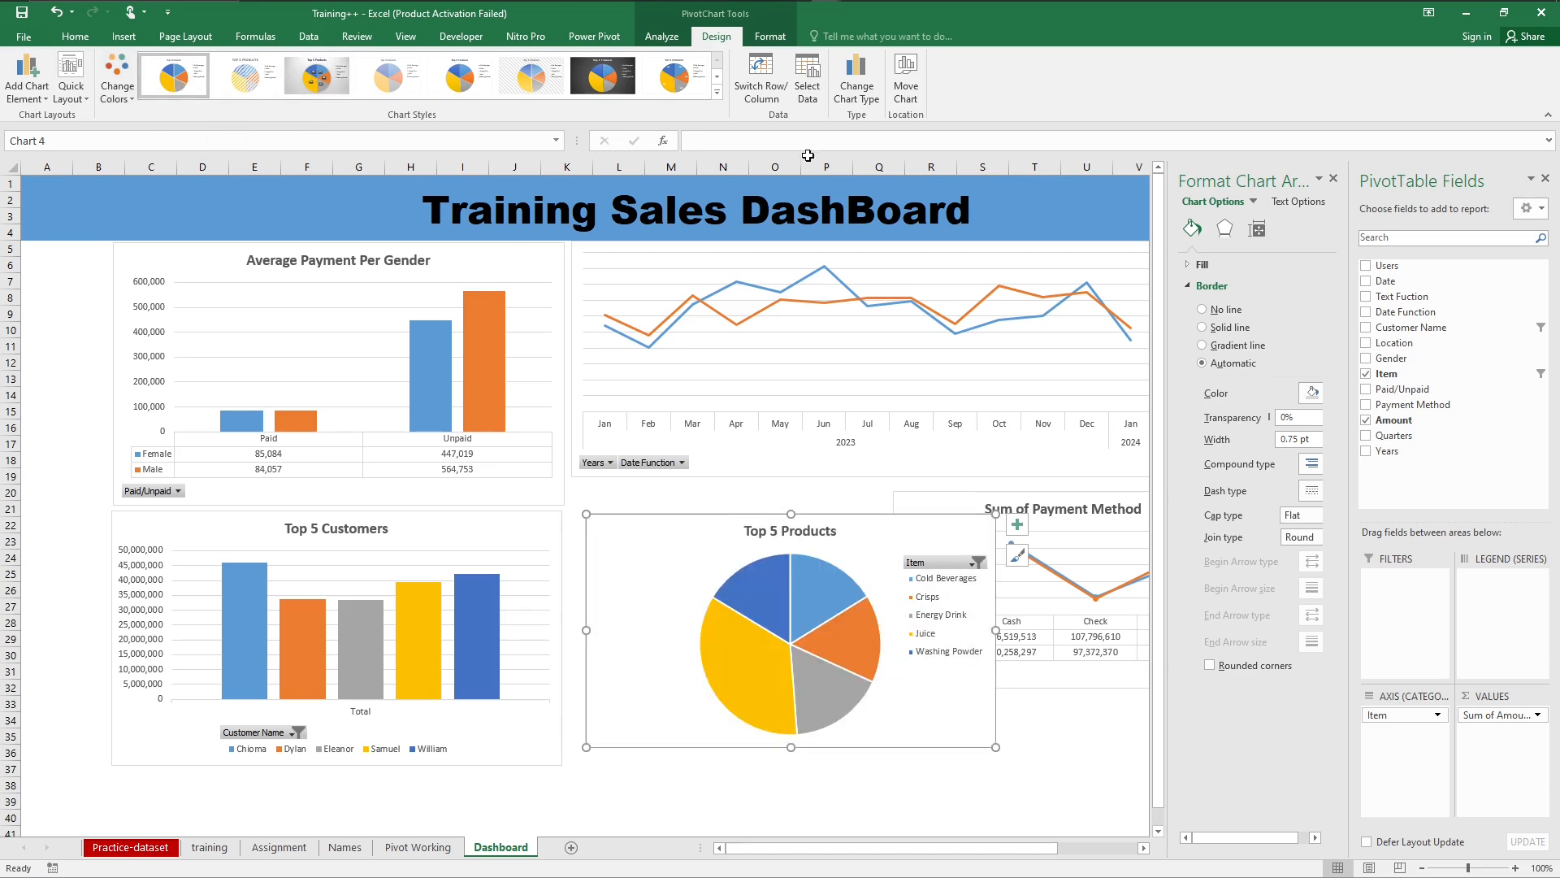
click(42, 98)
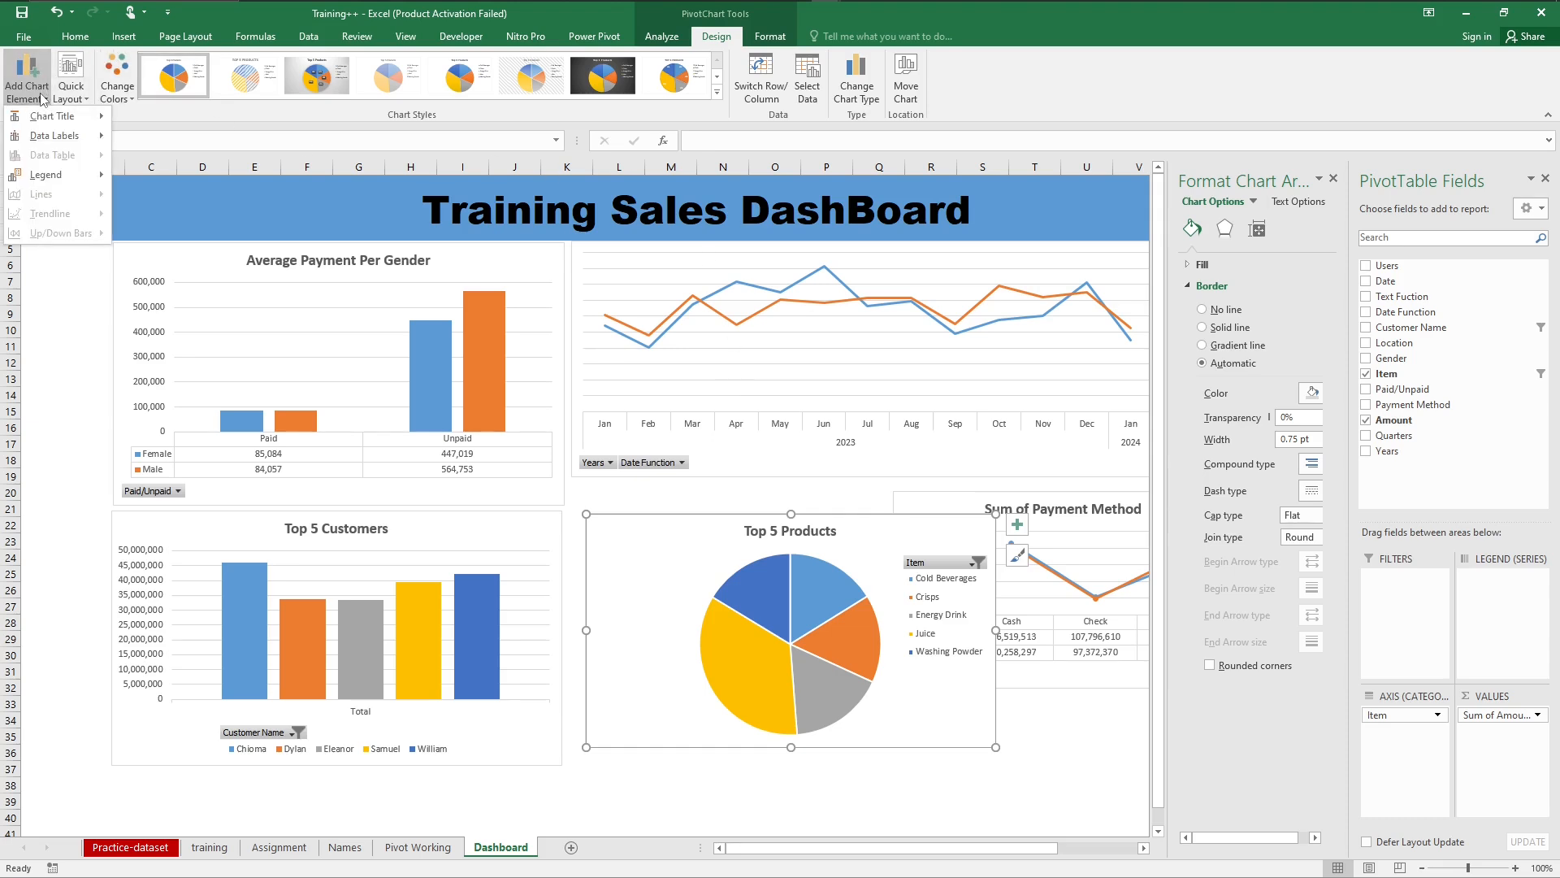
mouse_move(68, 118)
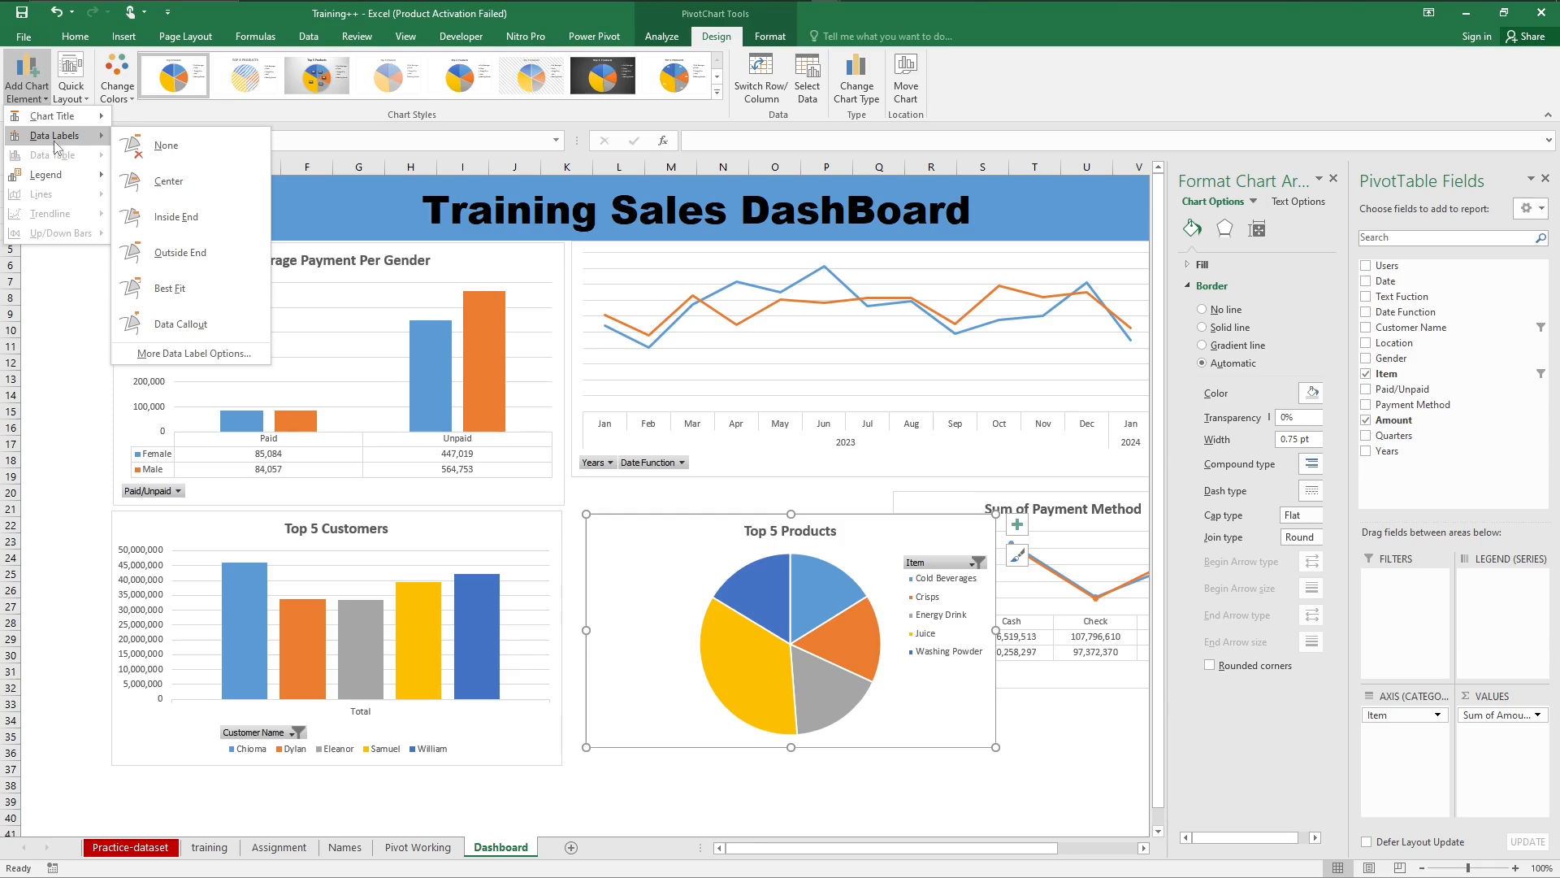
mouse_move(50, 180)
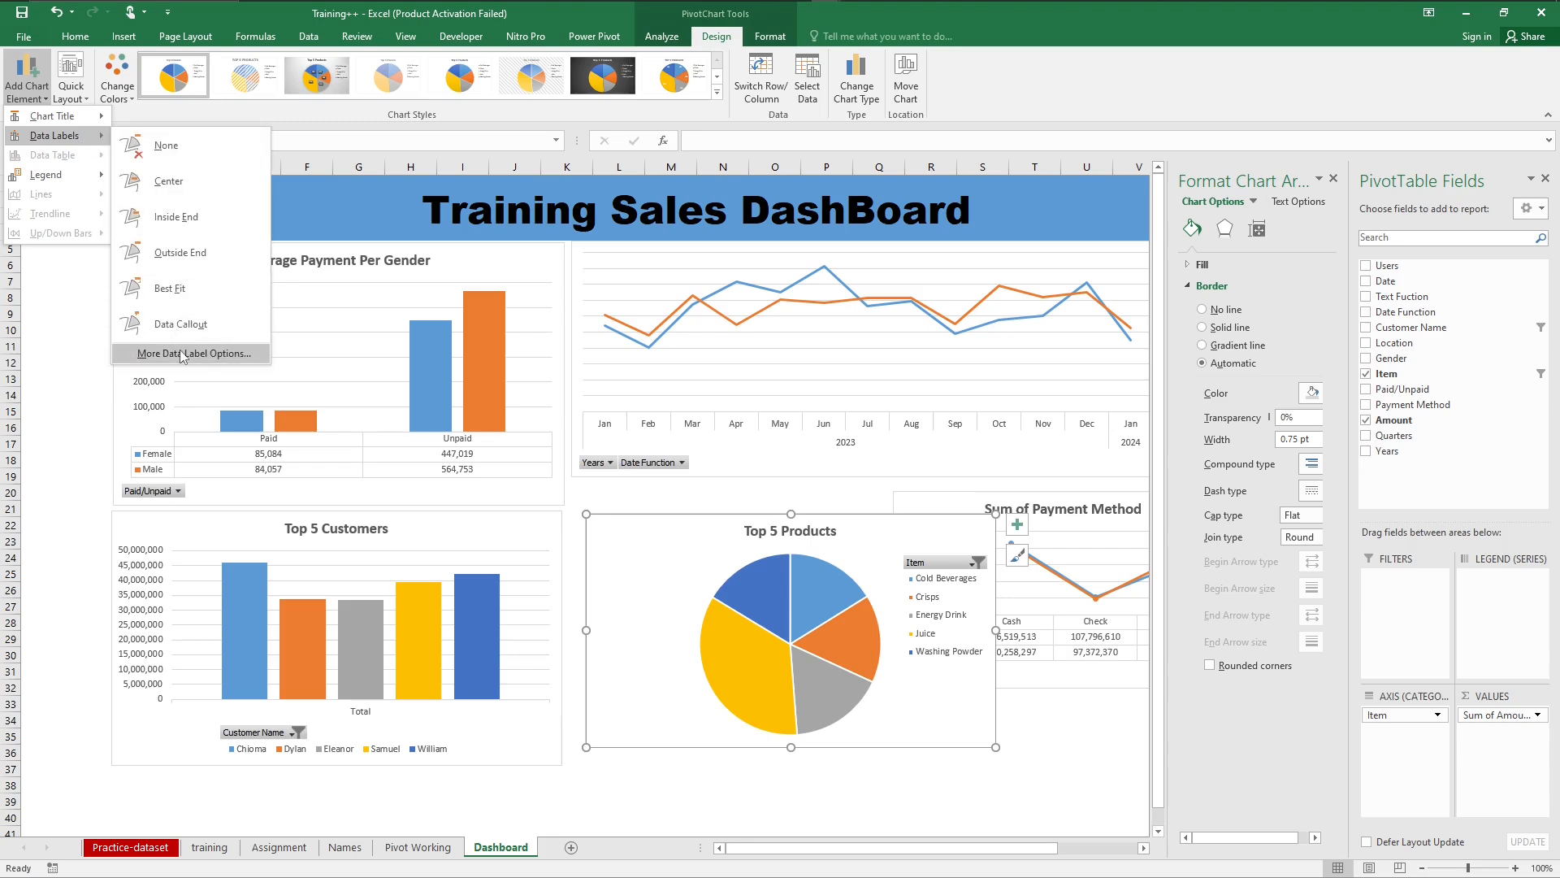
click(182, 354)
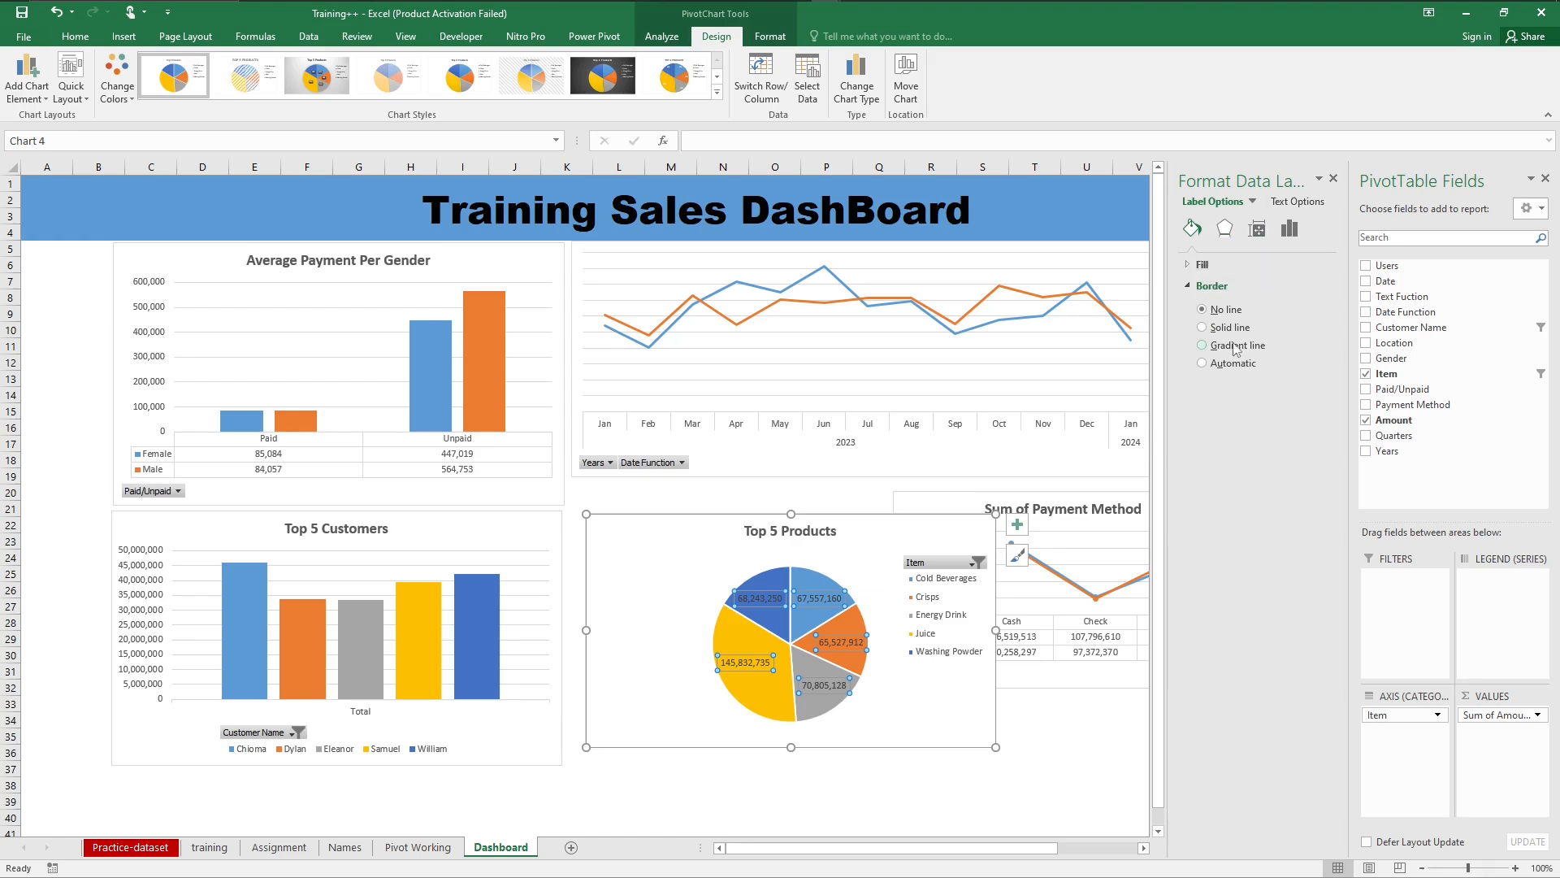
Step: Set the Top 5 Products pie chart's data labels to contain Percentage instead of Value
click(1288, 233)
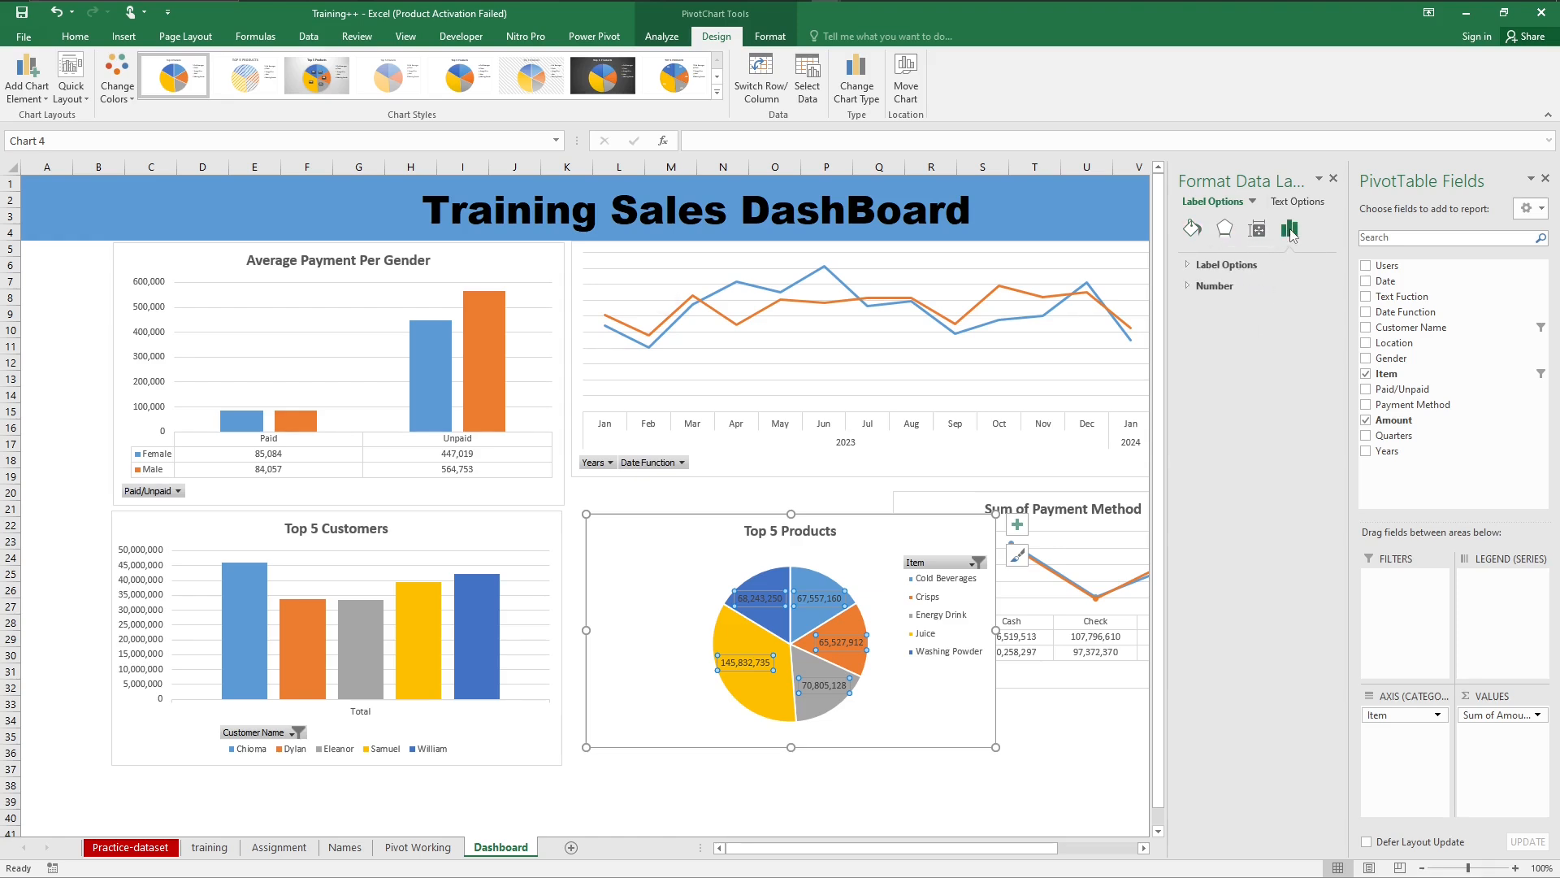
click(1187, 285)
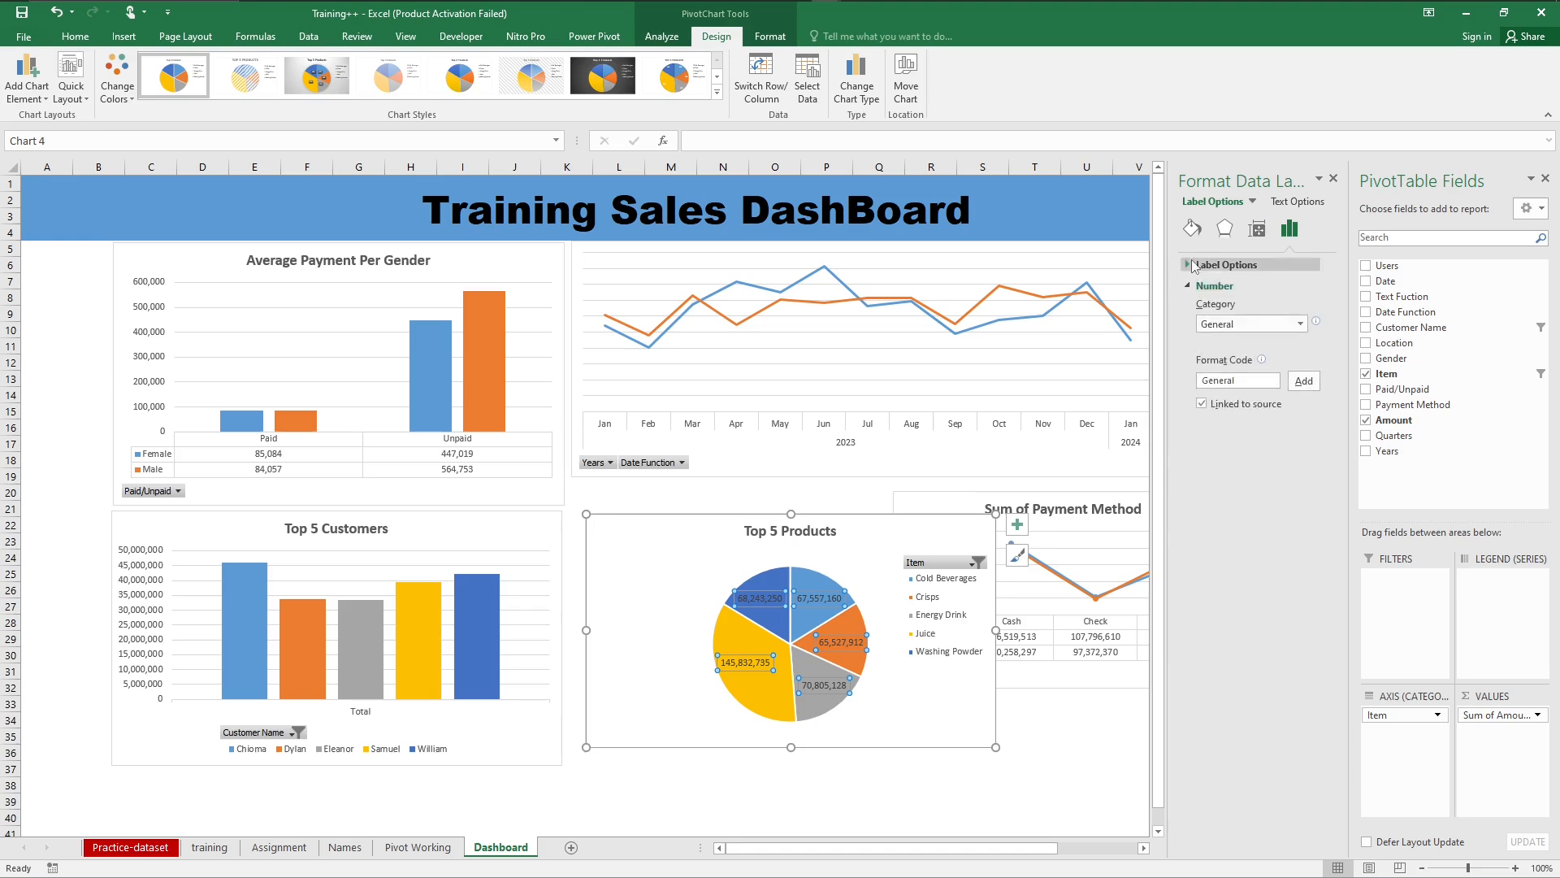
click(1187, 266)
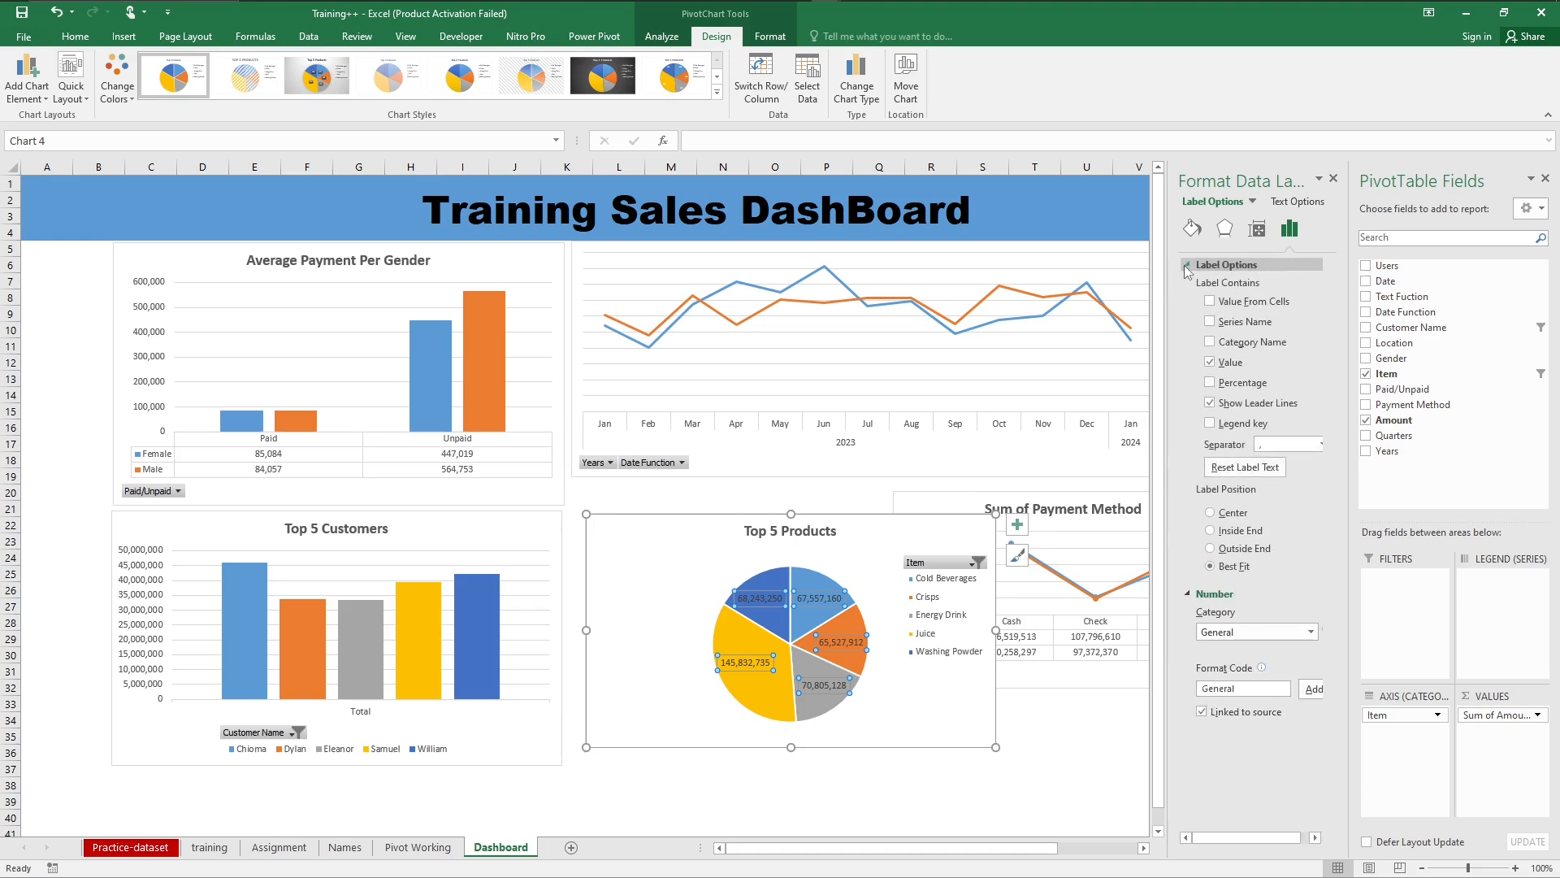
click(1210, 362)
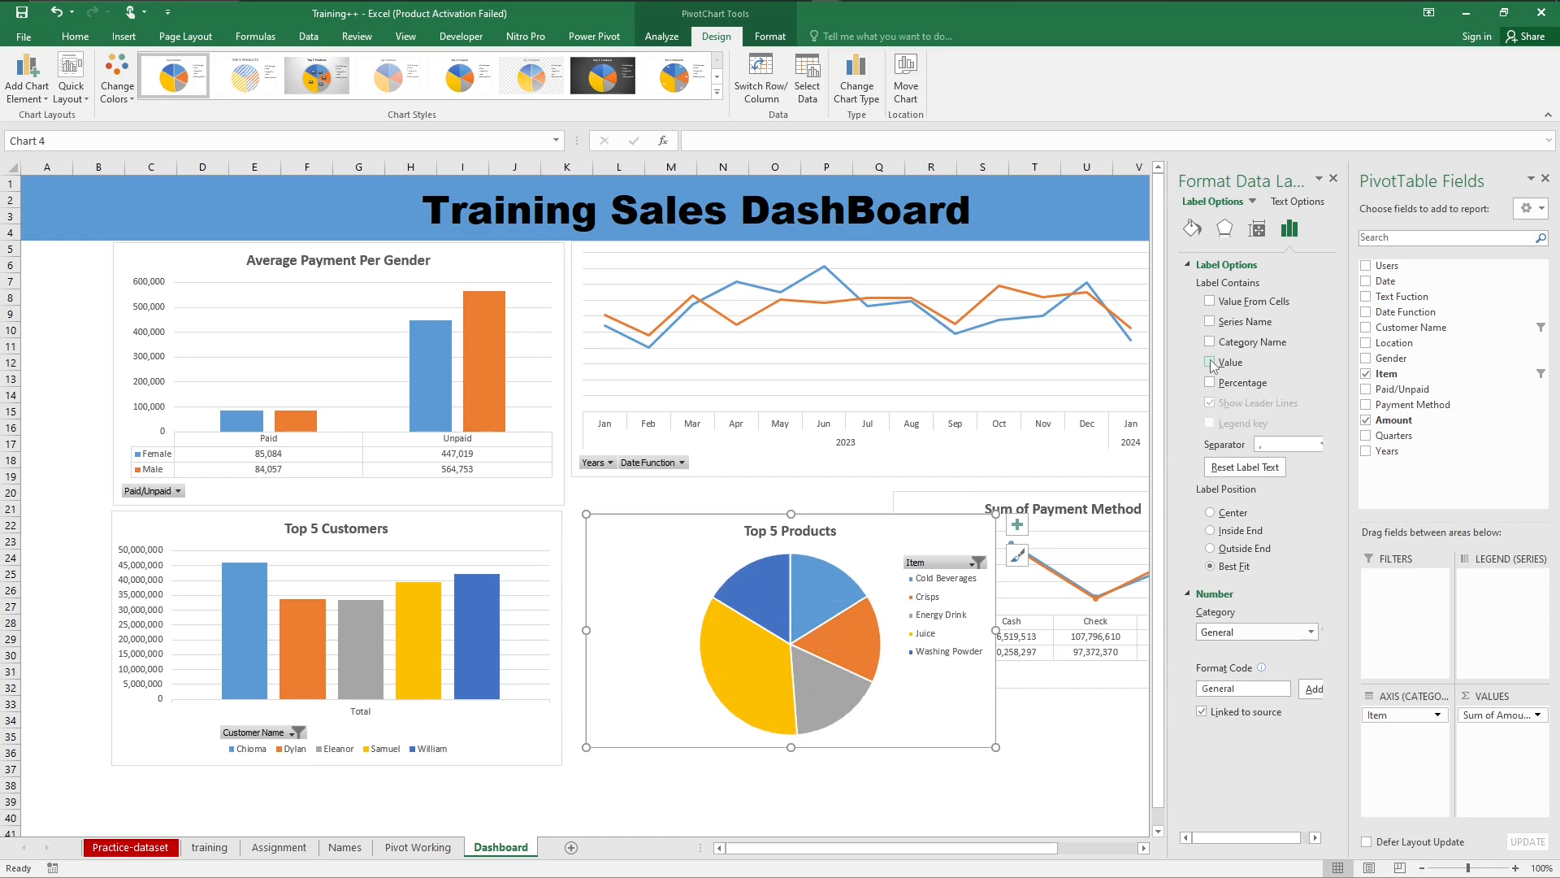
click(1210, 383)
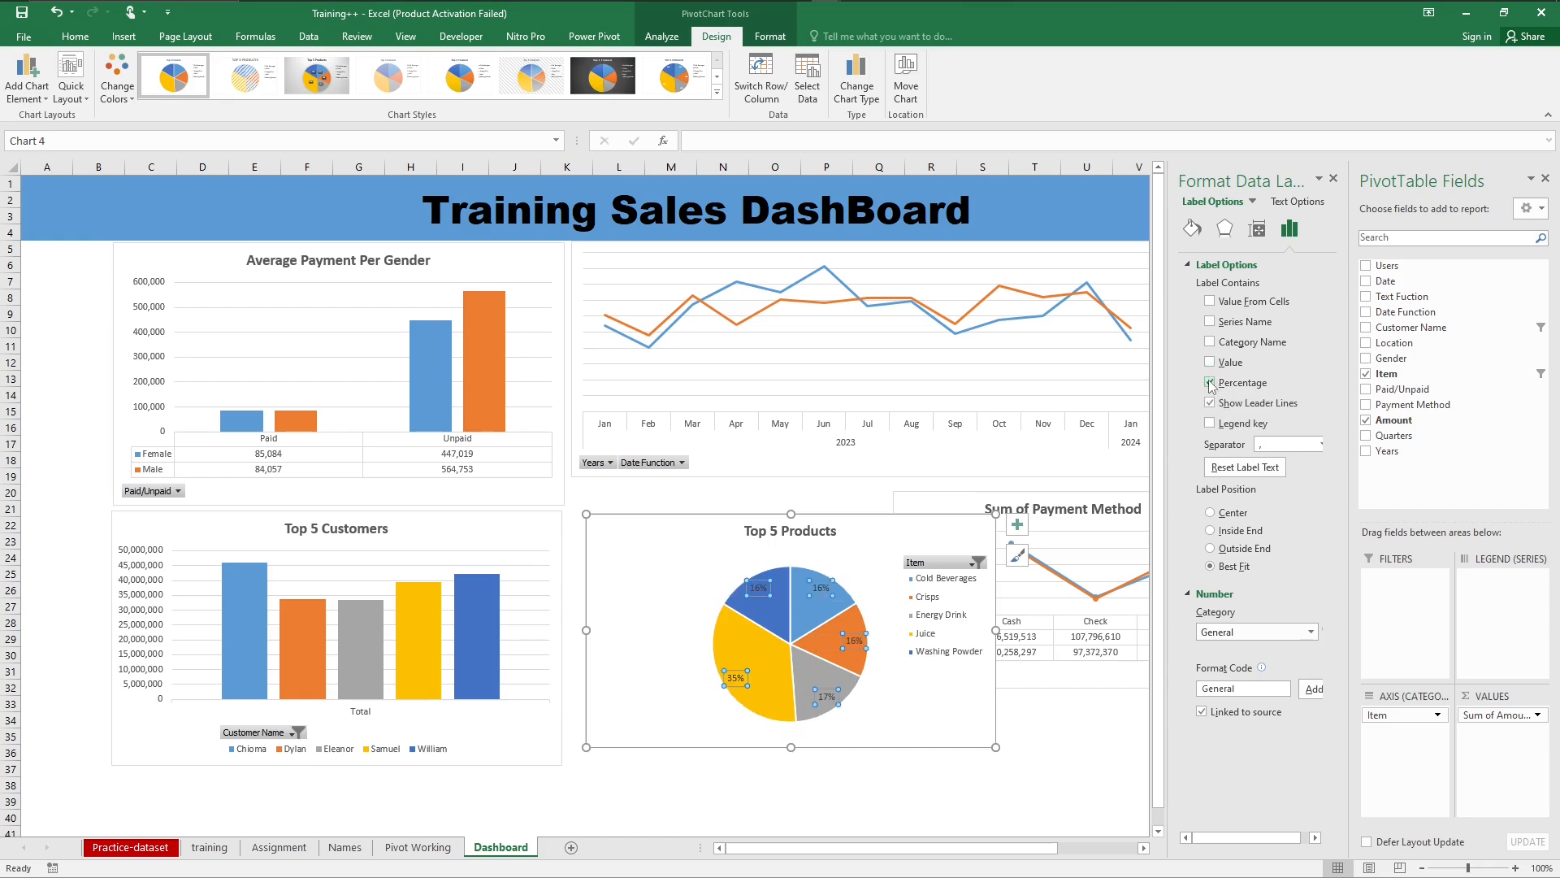
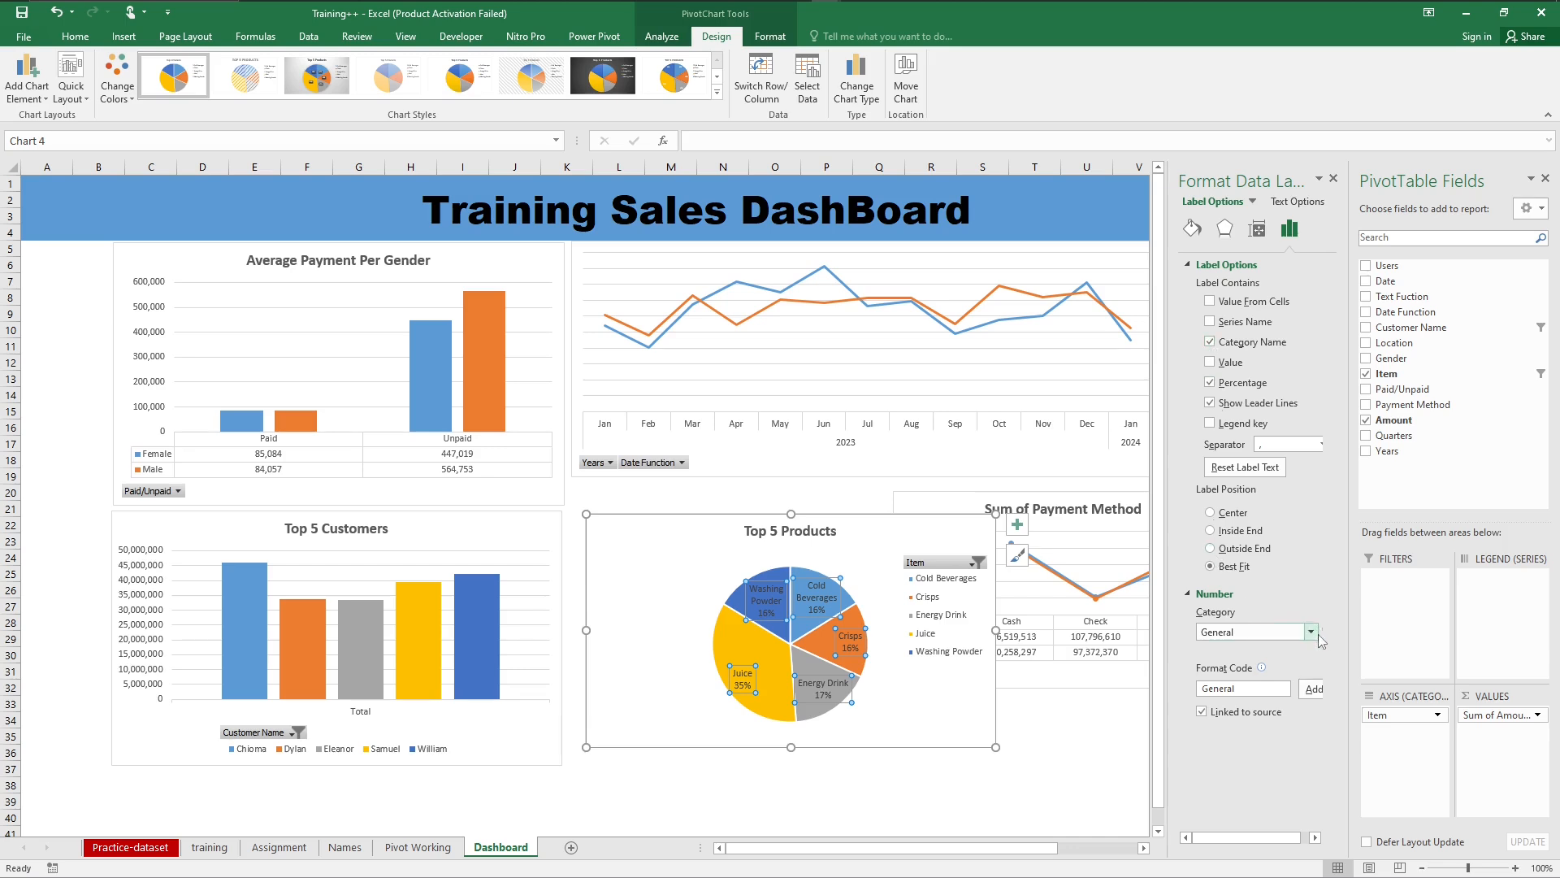
Step: Remove the legend from the Top 5 Products pie chart while keeping its data labels
click(1018, 526)
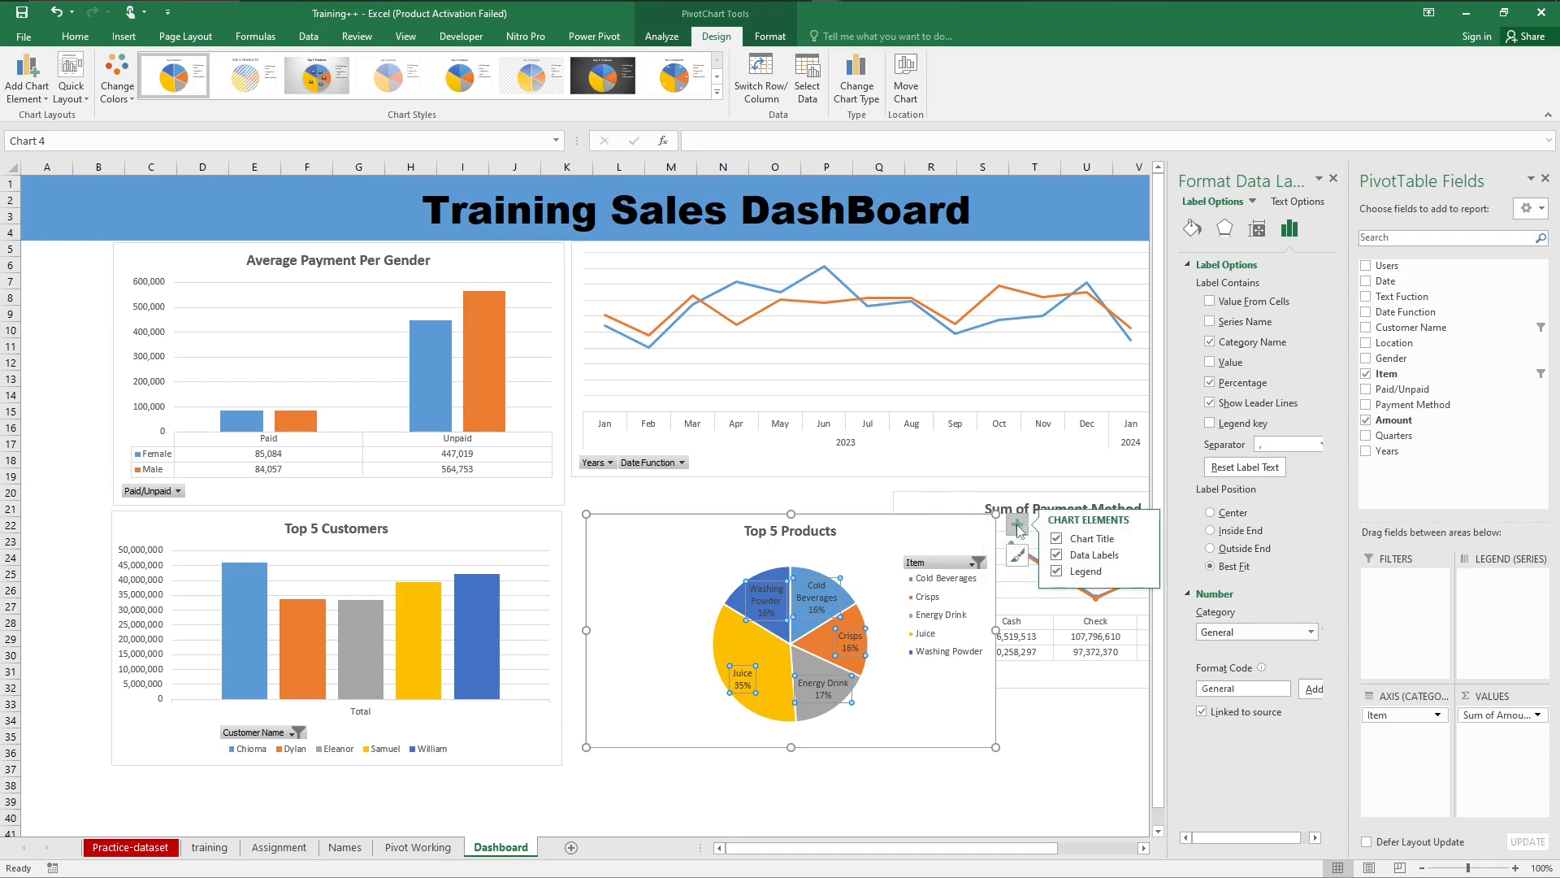
click(1057, 572)
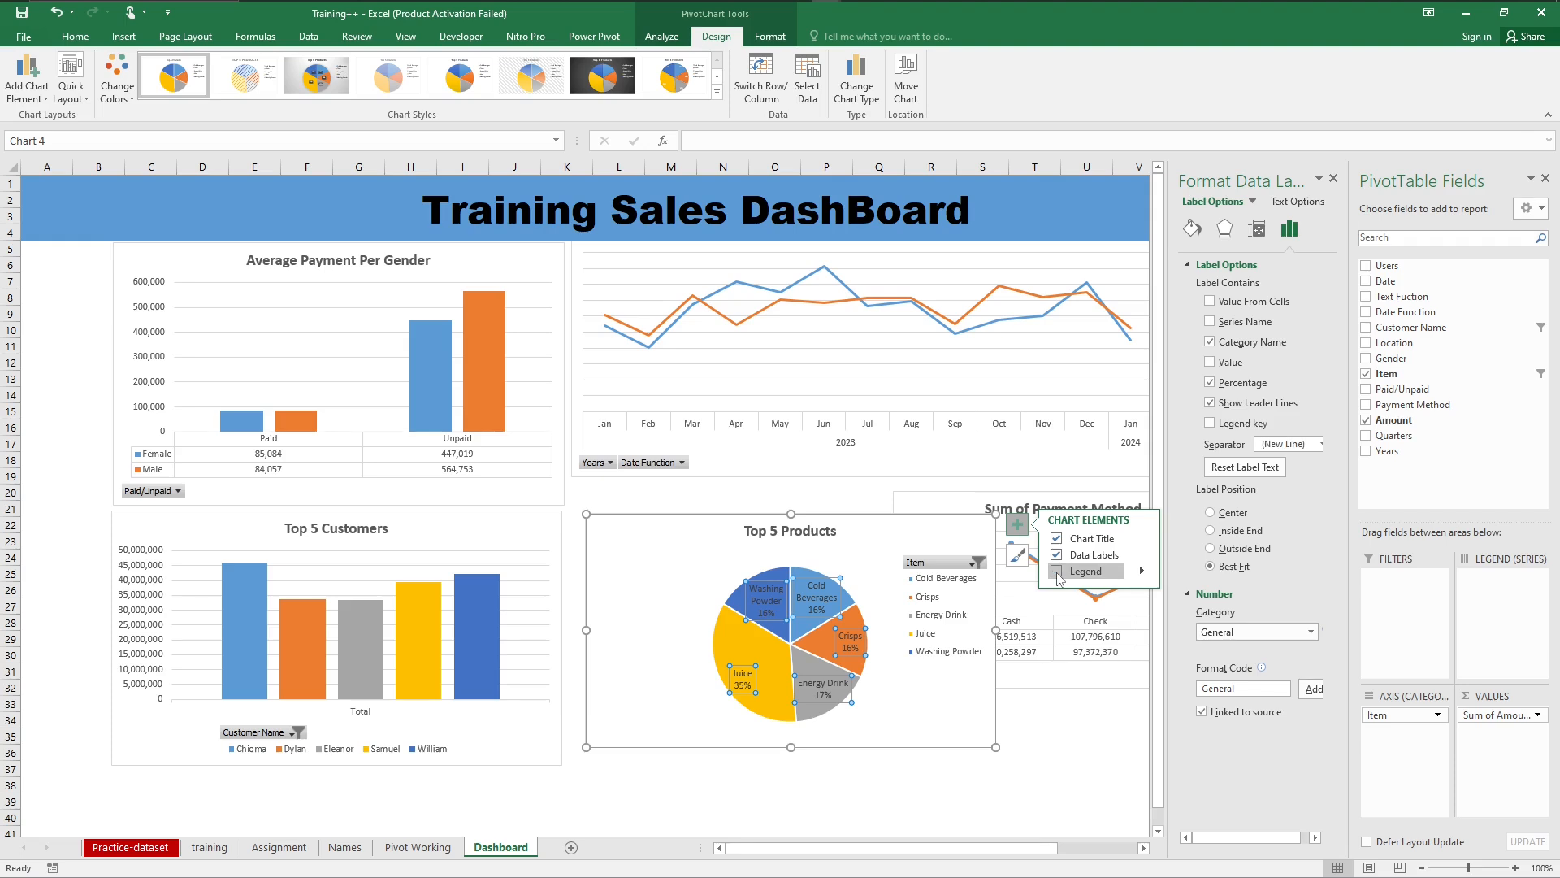
click(1056, 555)
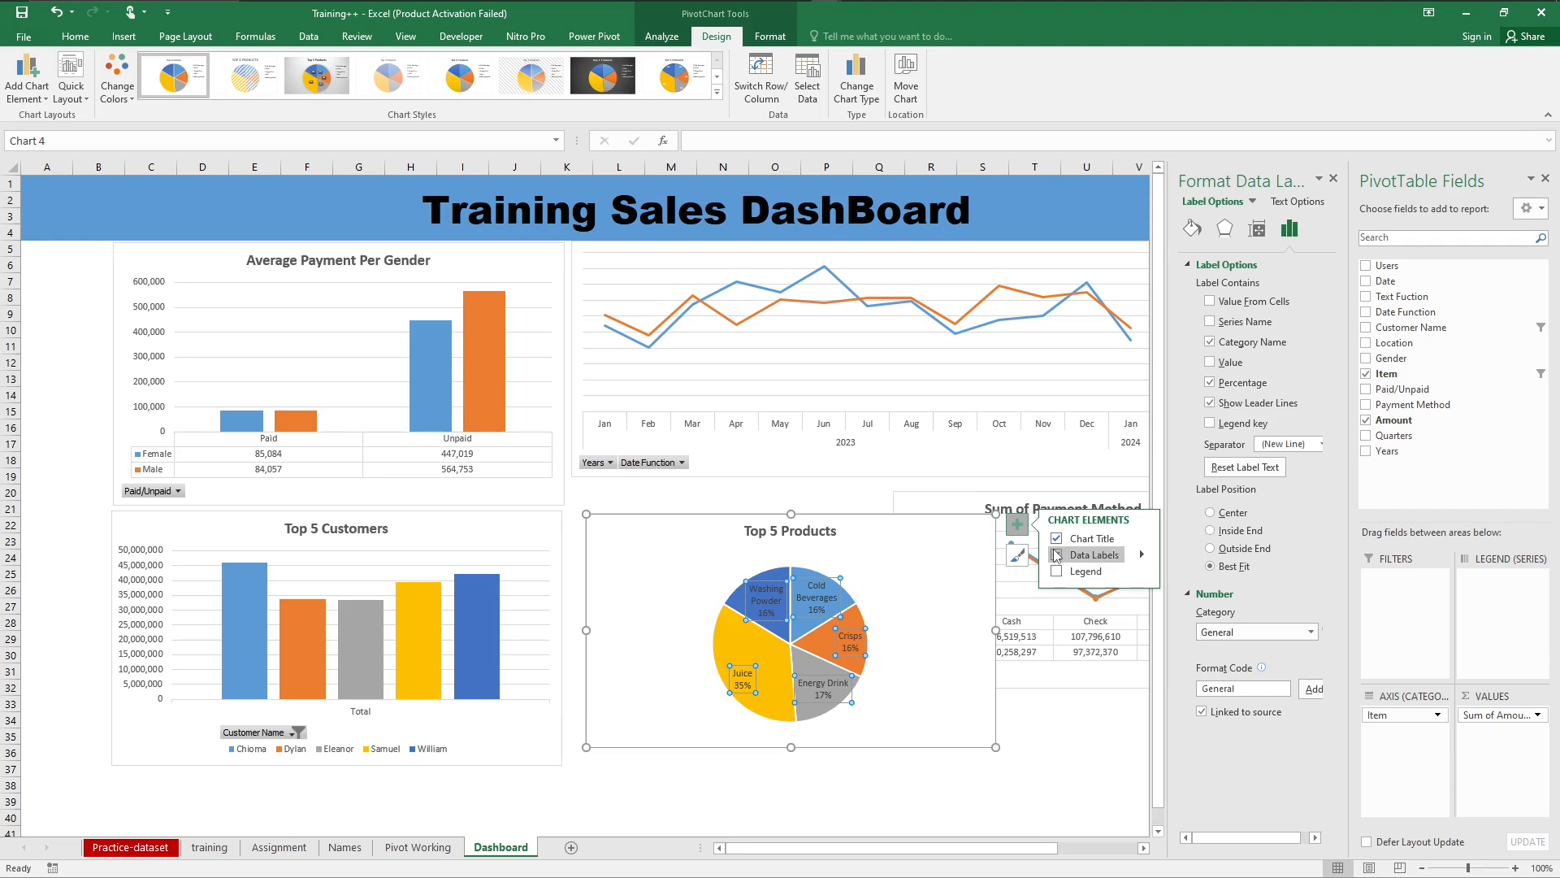
click(1056, 555)
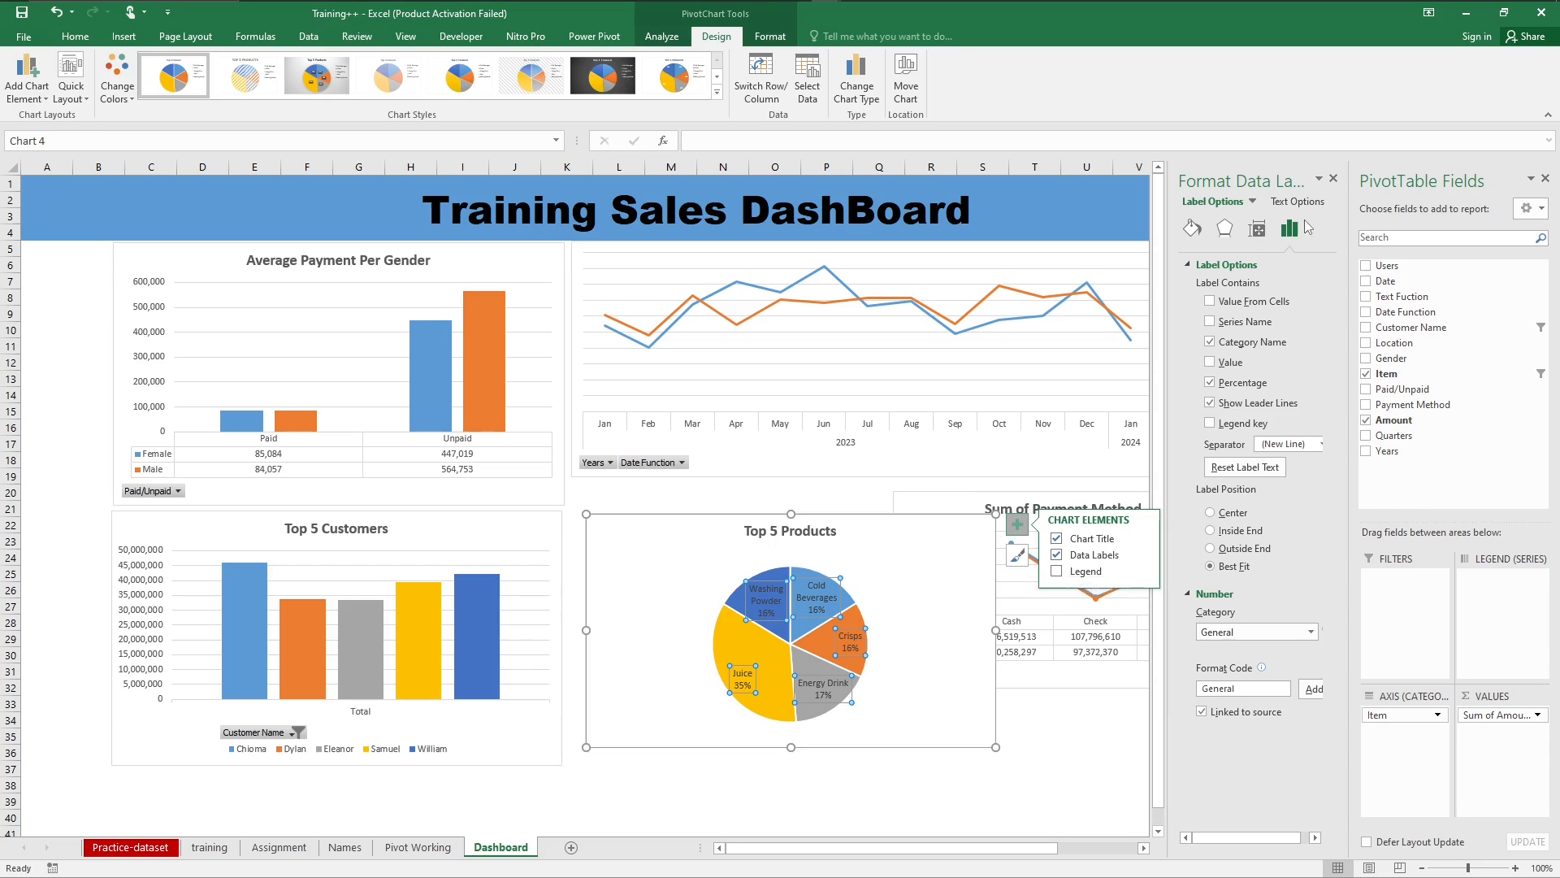
Step: Examine the formatting options for the Top 5 Products chart's data labels, chart area and plot area
click(1192, 270)
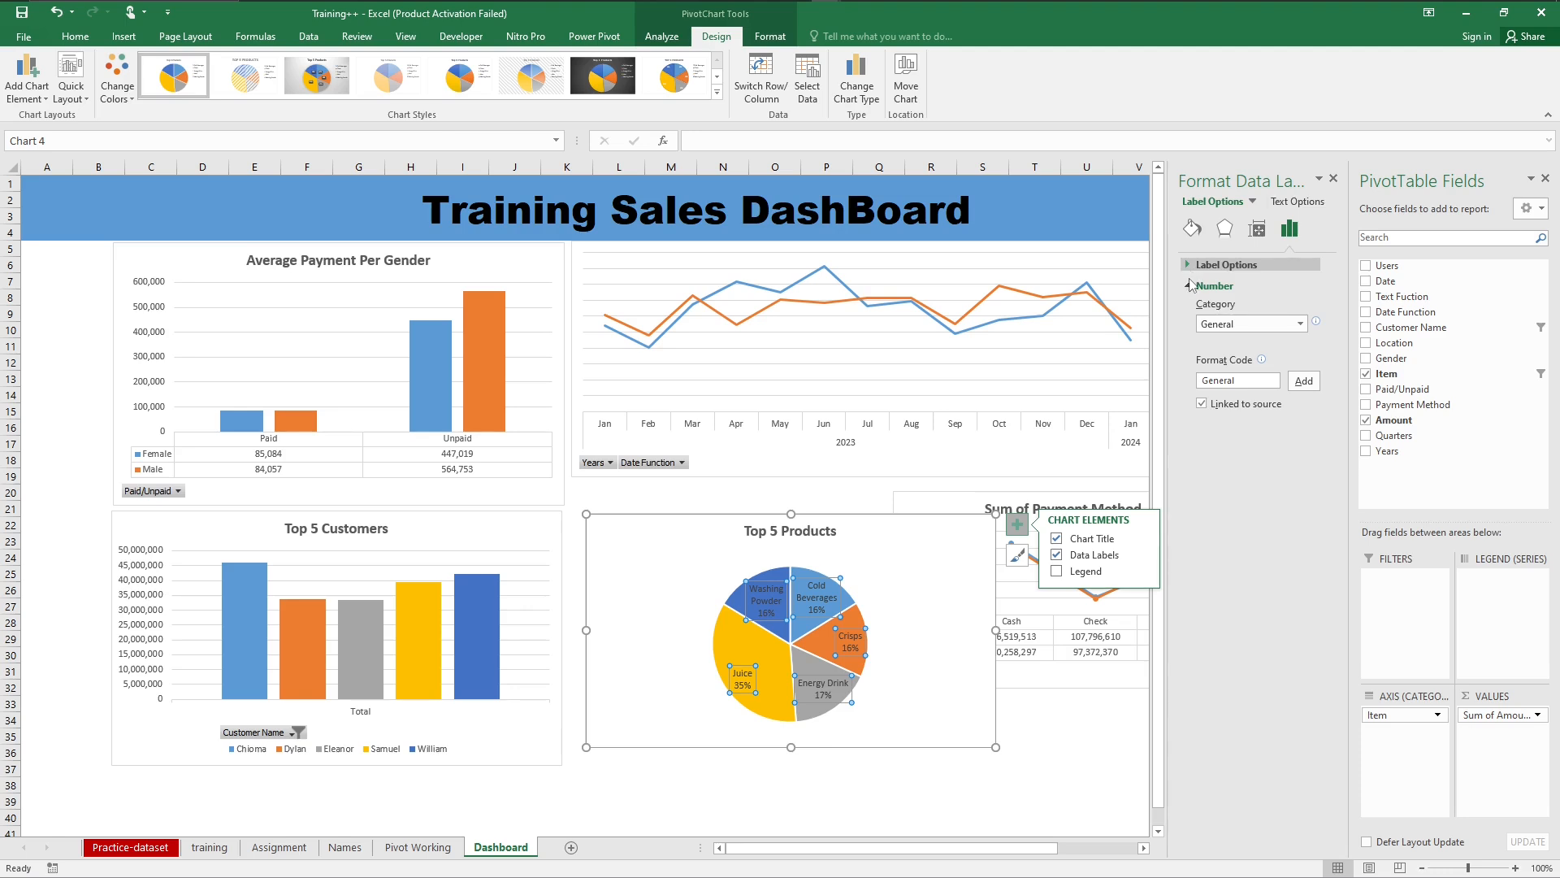
click(1253, 204)
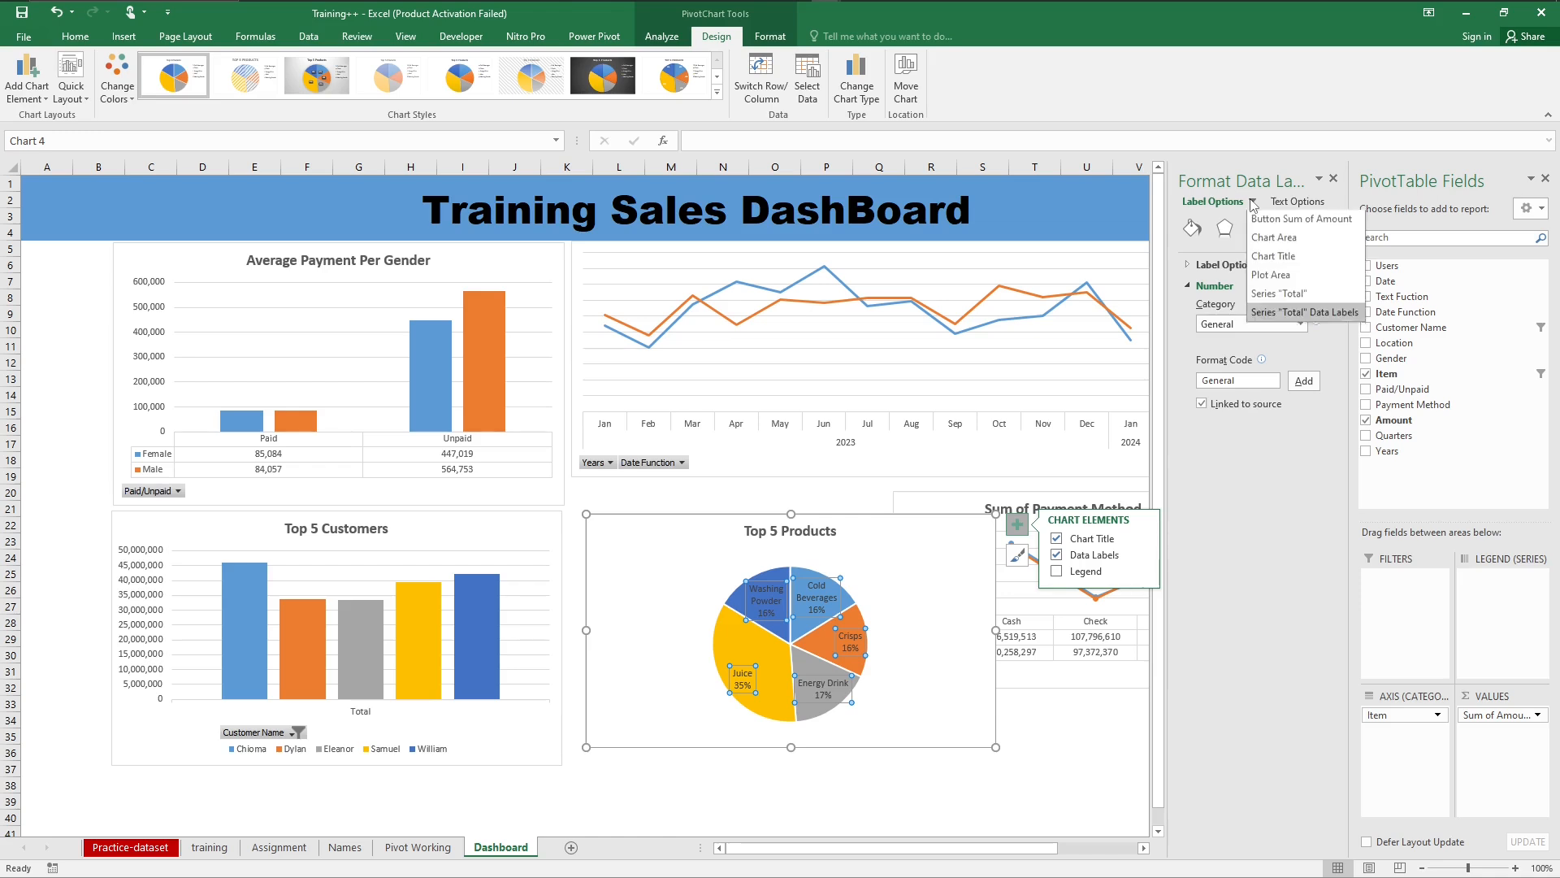
click(1277, 238)
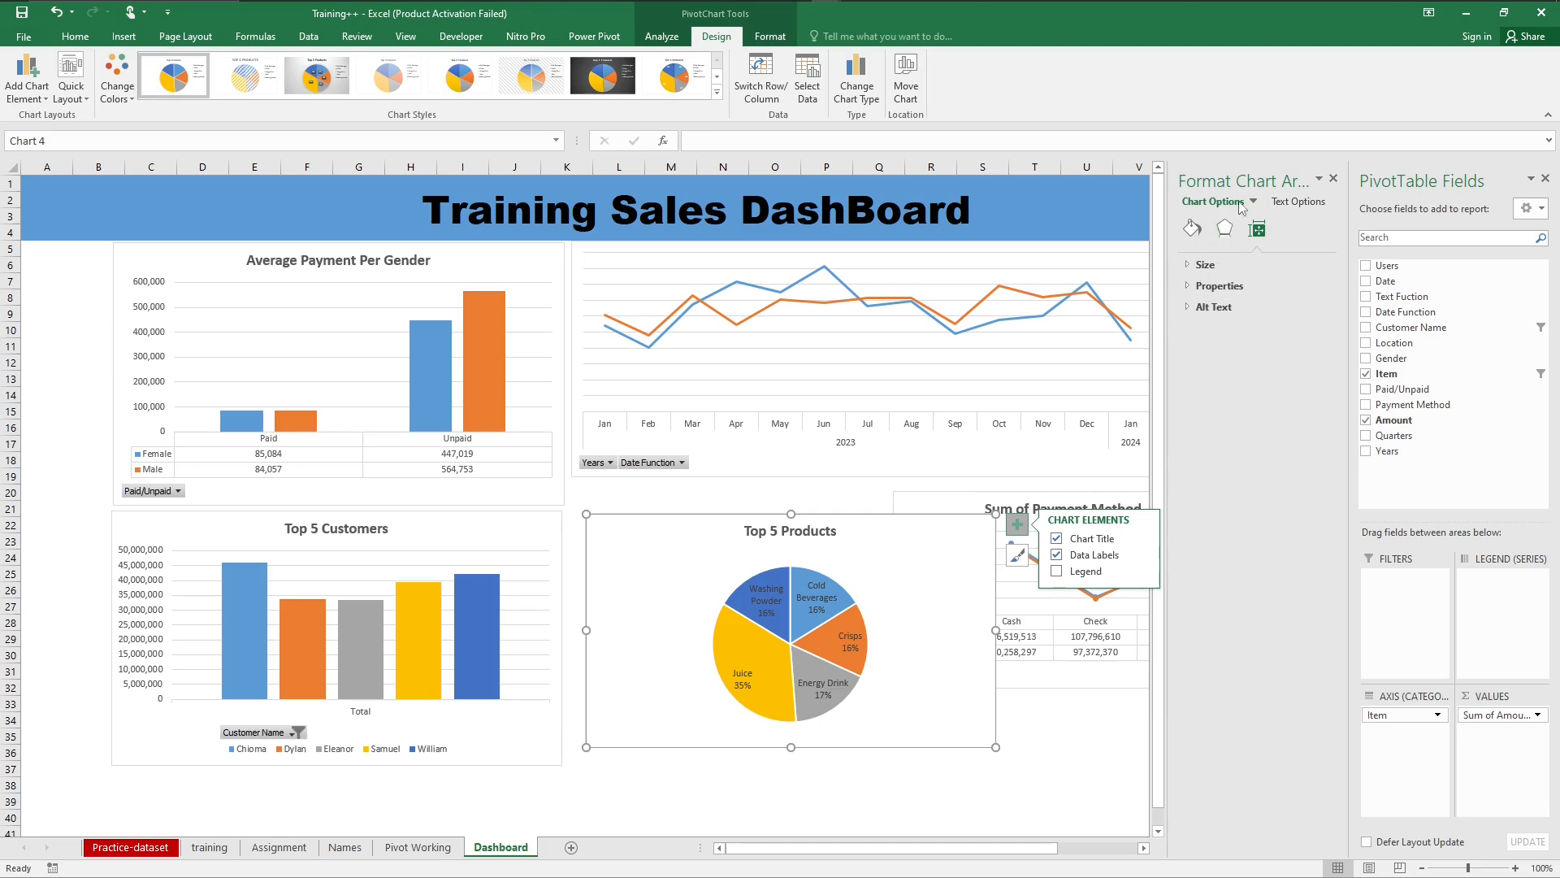
click(1255, 203)
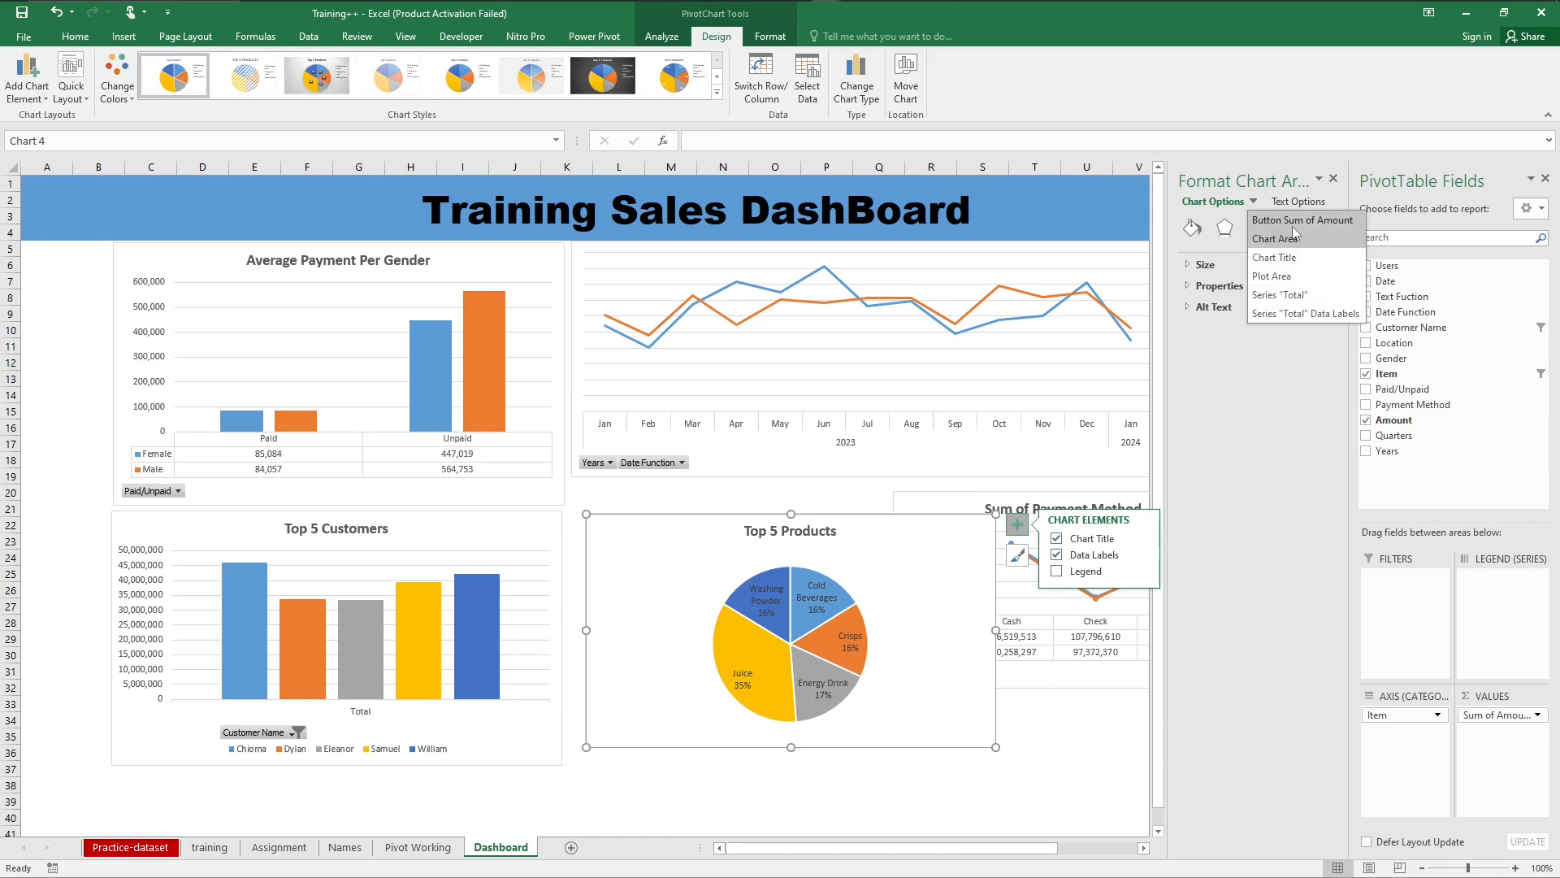
click(1272, 276)
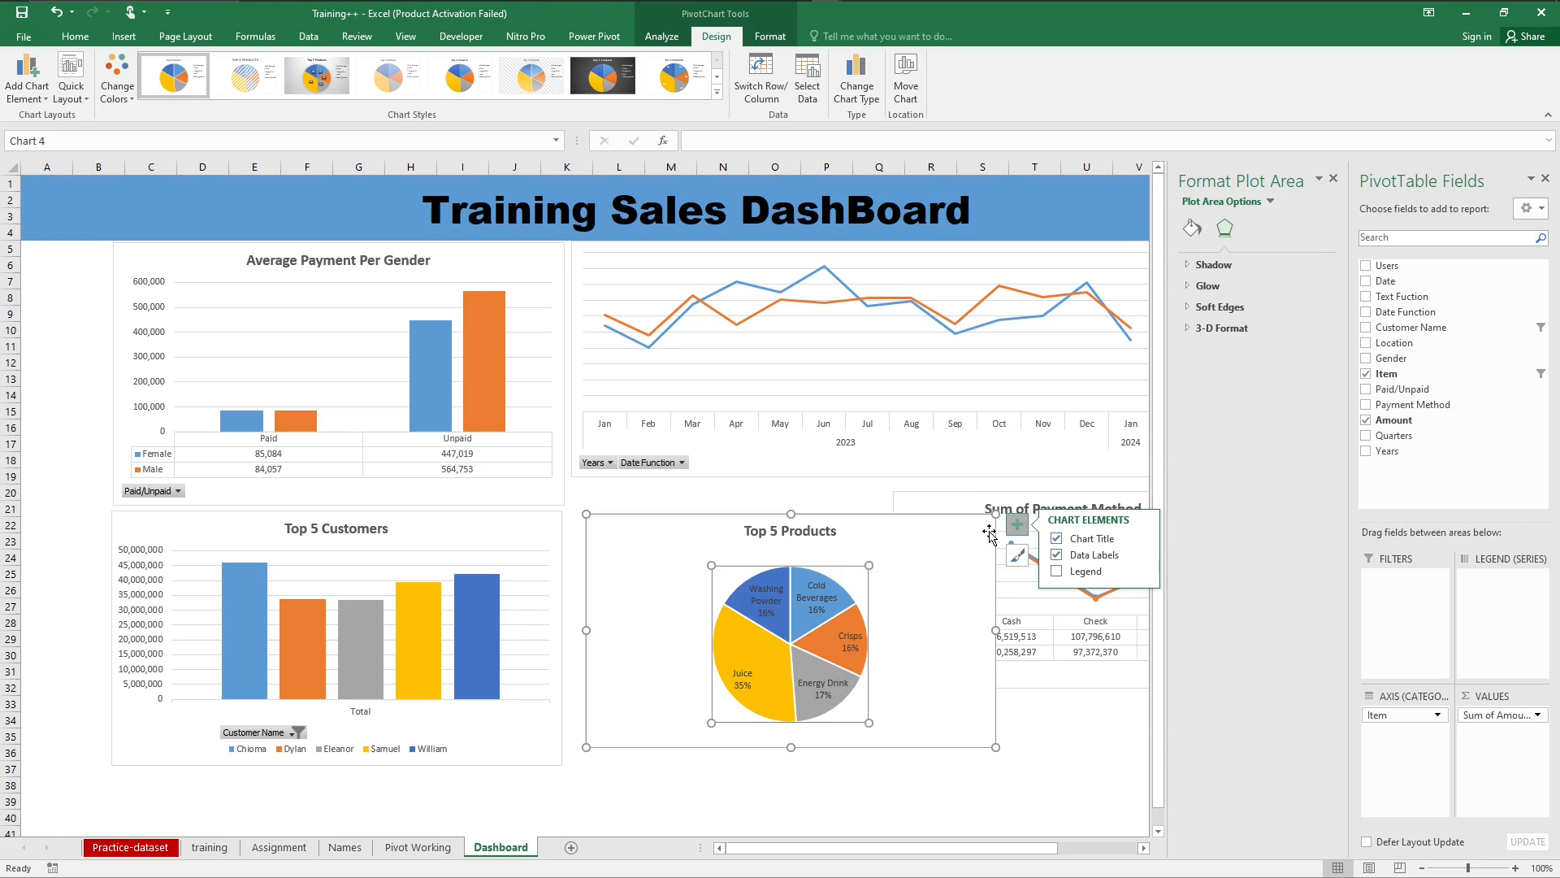
click(940, 586)
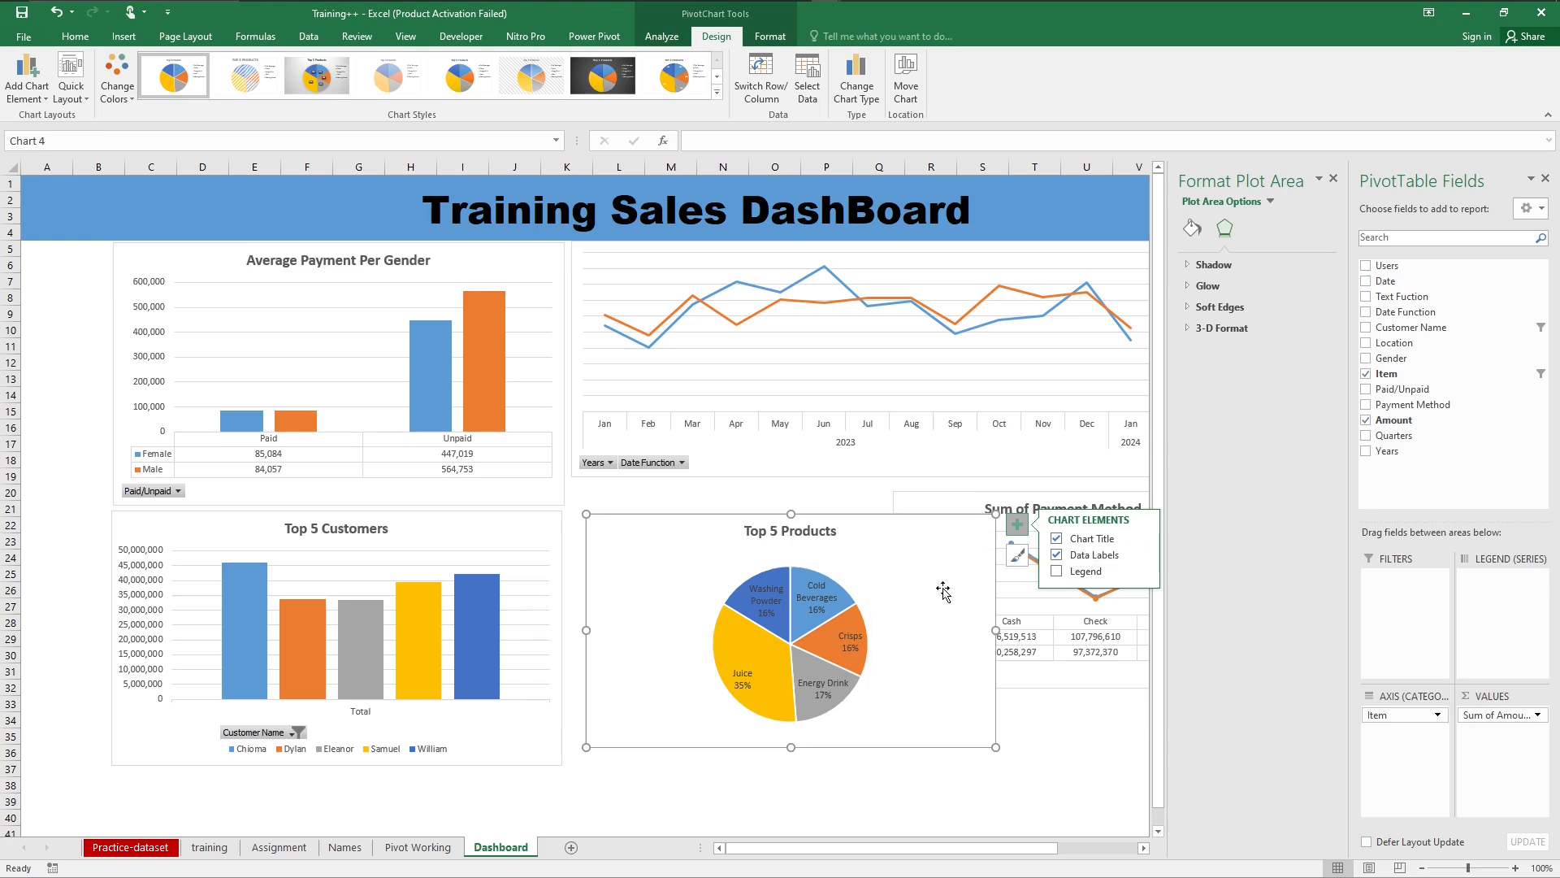
click(848, 641)
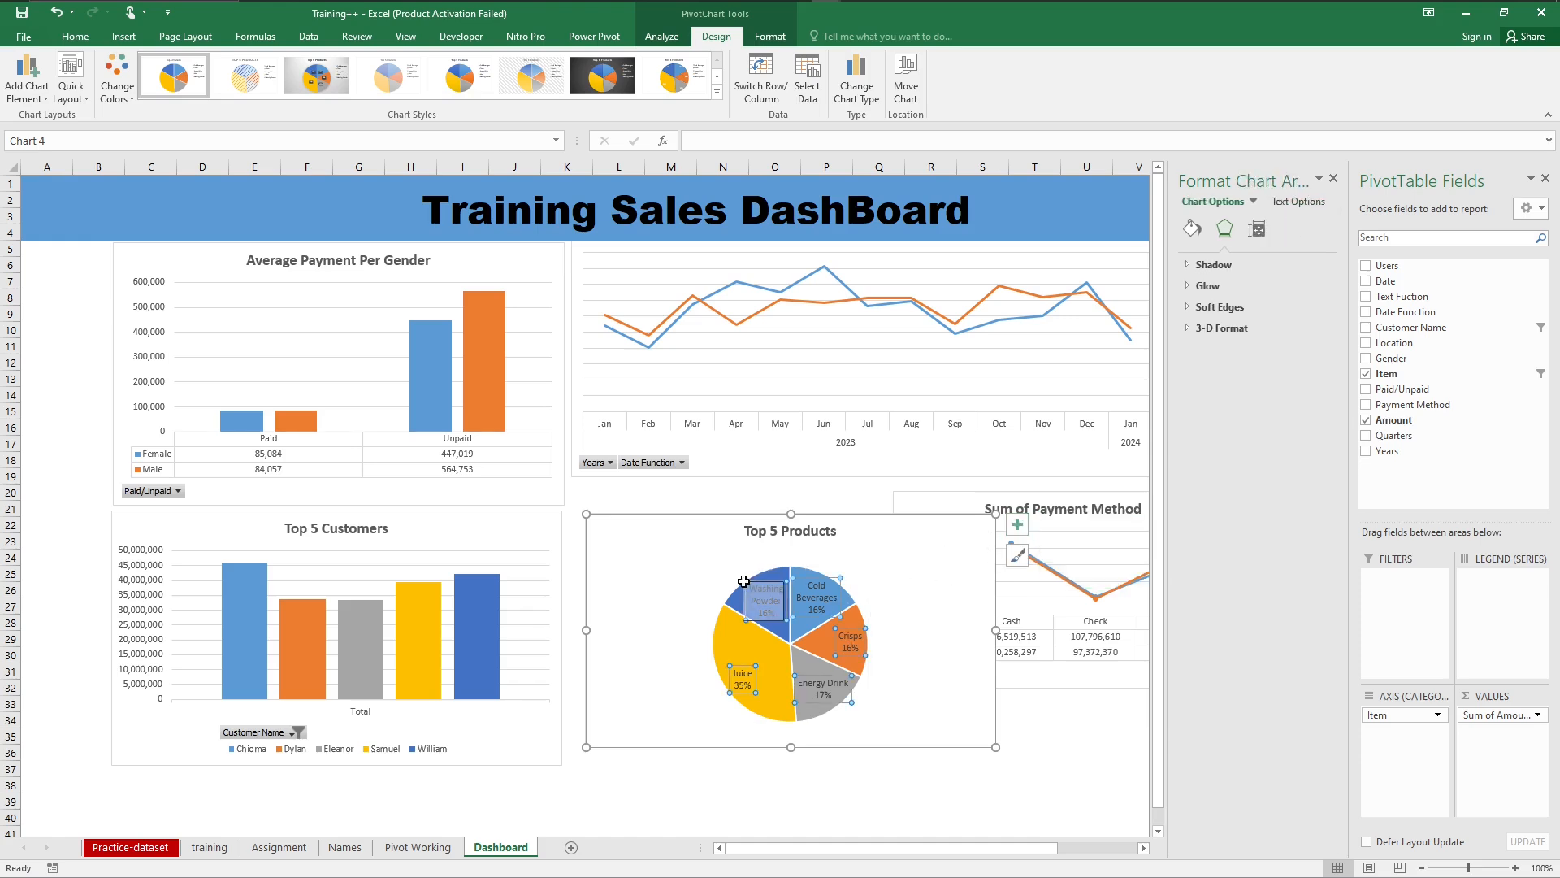
click(709, 591)
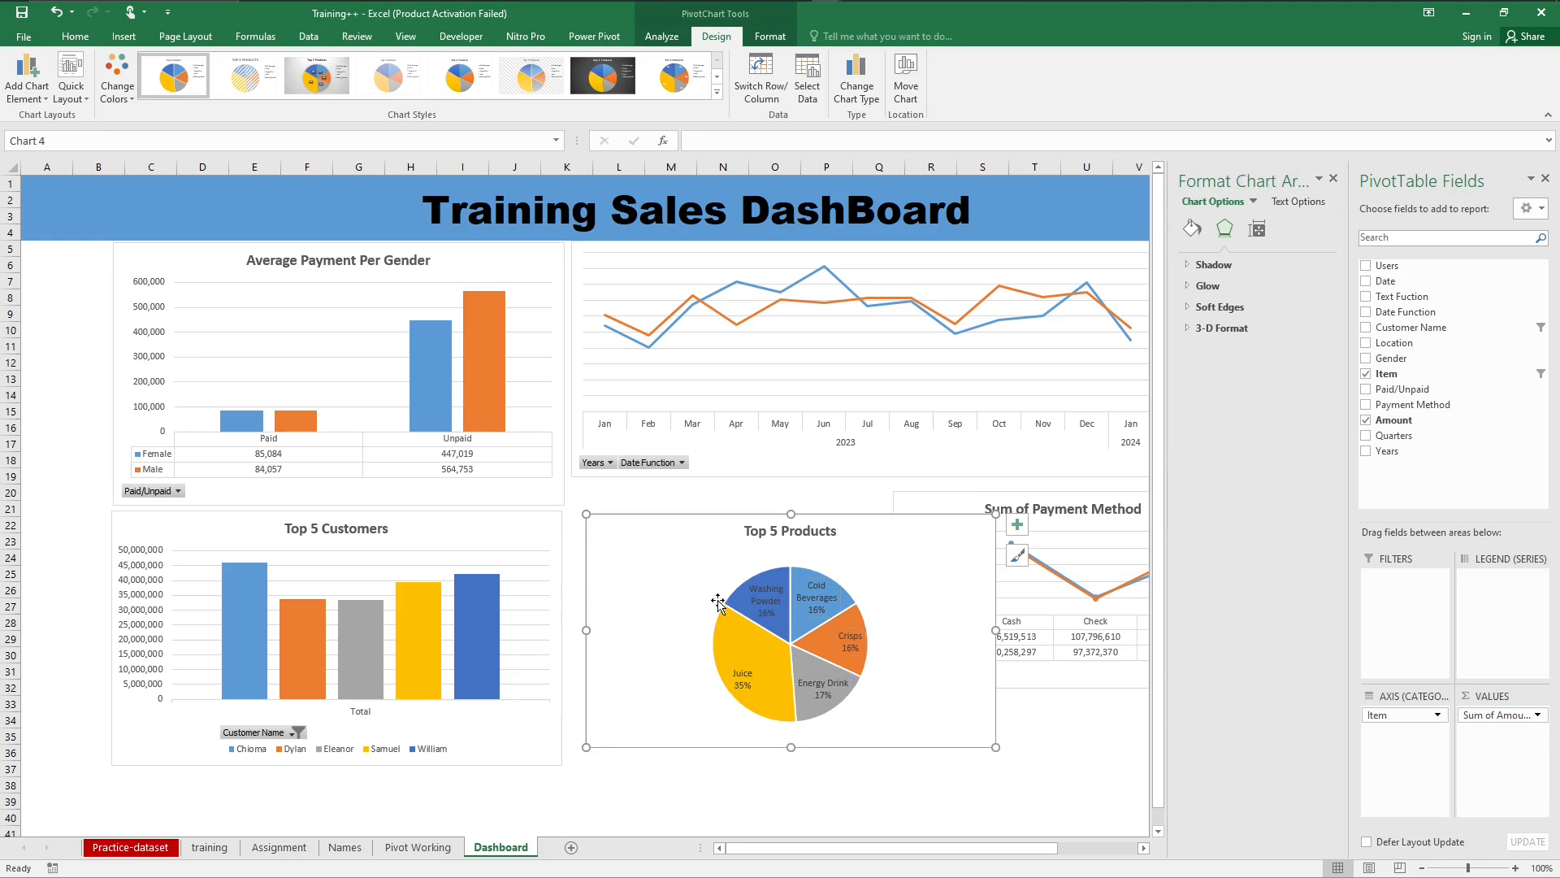
Step: Enlarge the pie's plot area within the Top 5 Products chart so it fills the space just below the chart title
click(718, 601)
drag(710, 567, 666, 563)
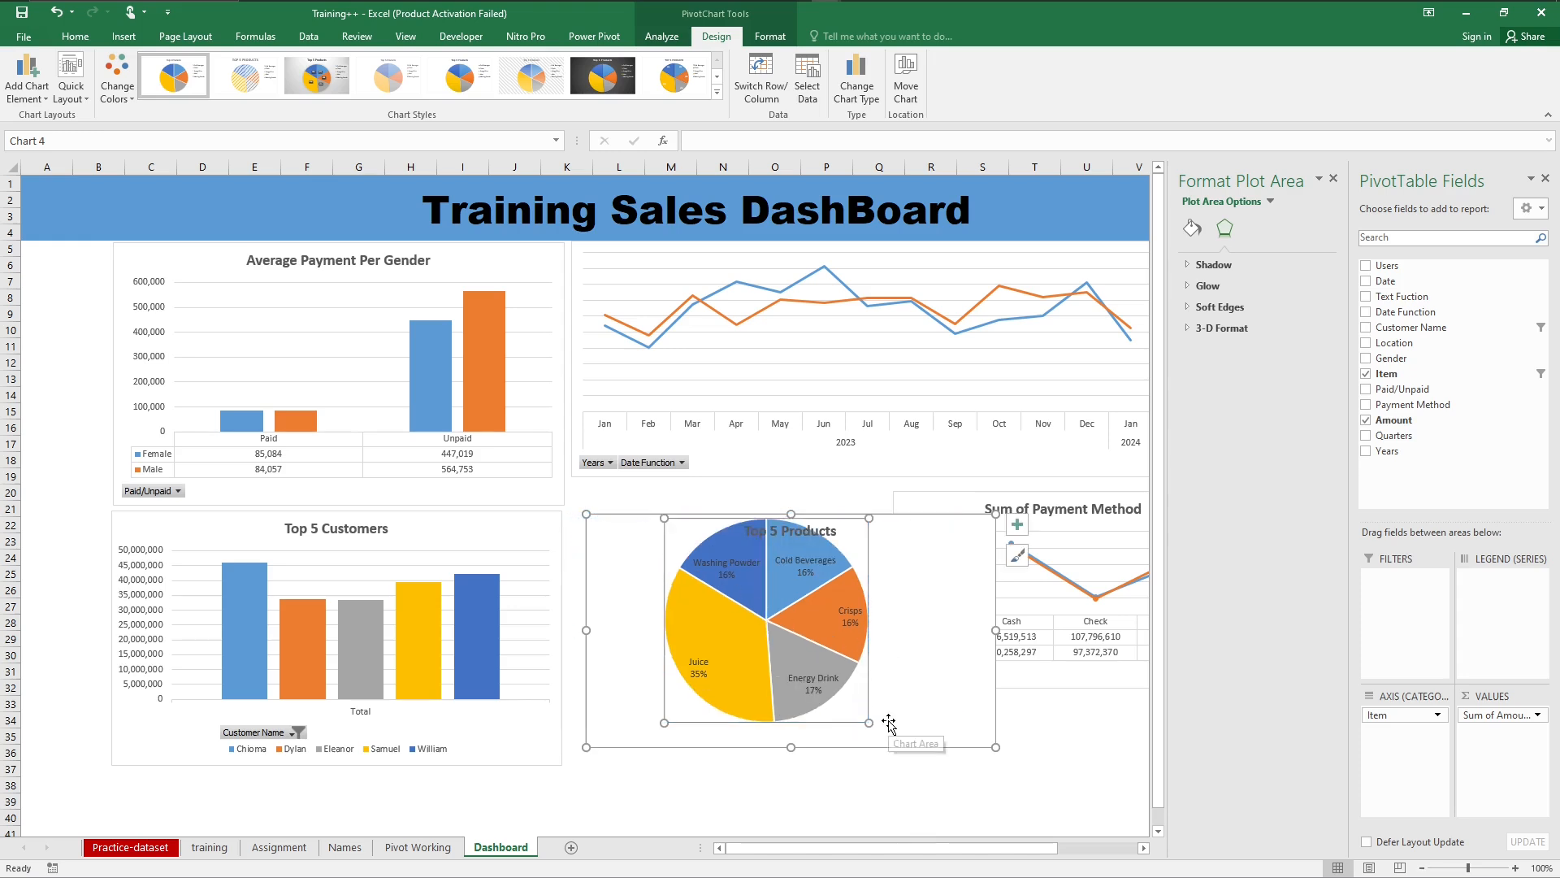
key(ctrl+z)
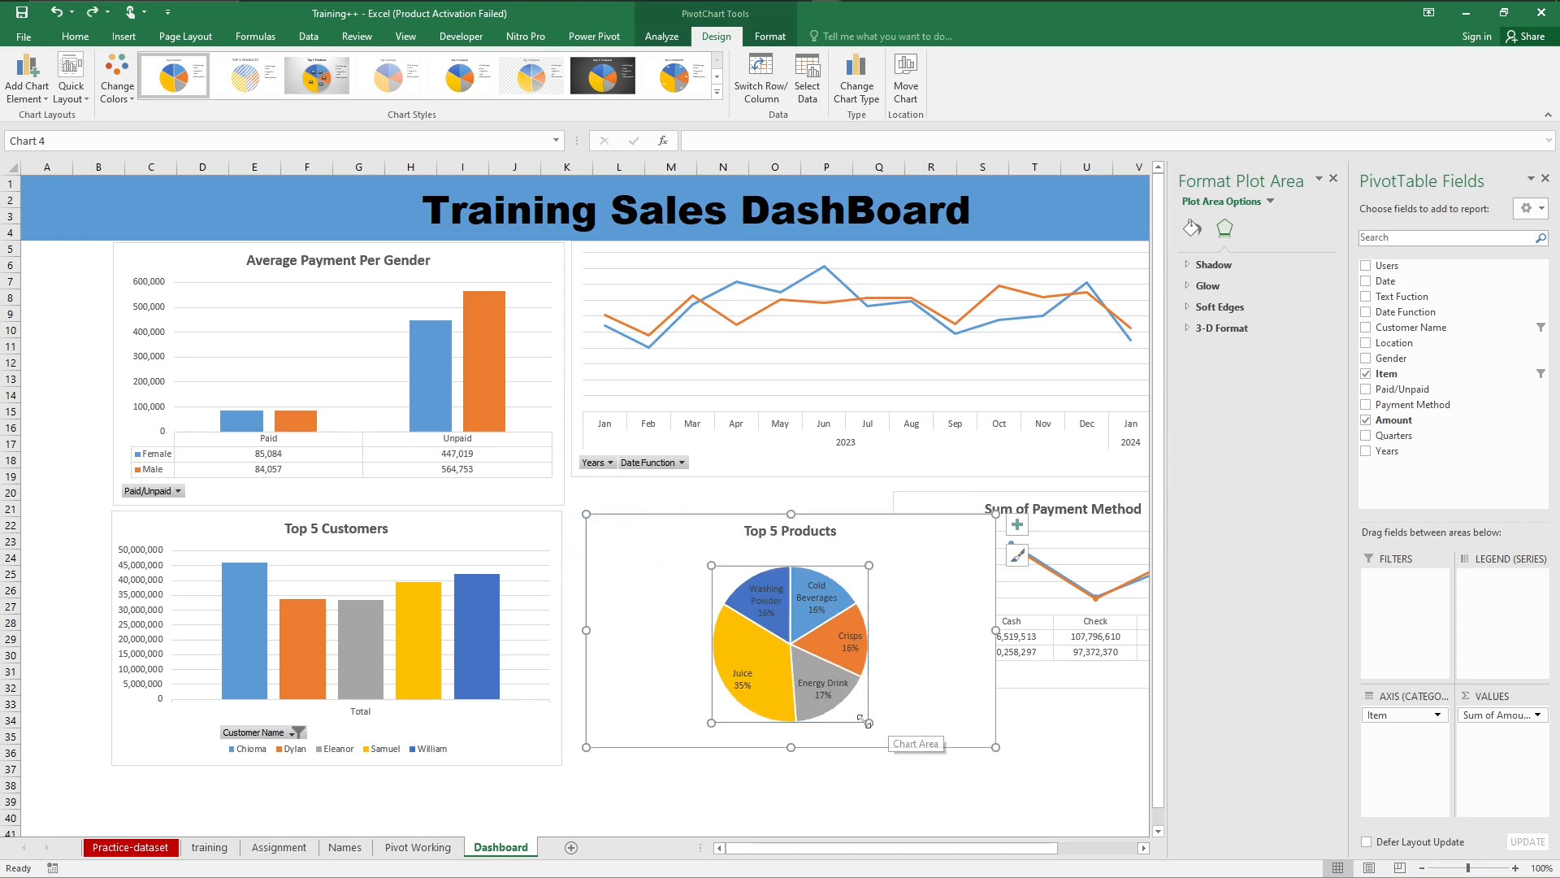
drag(870, 724, 886, 731)
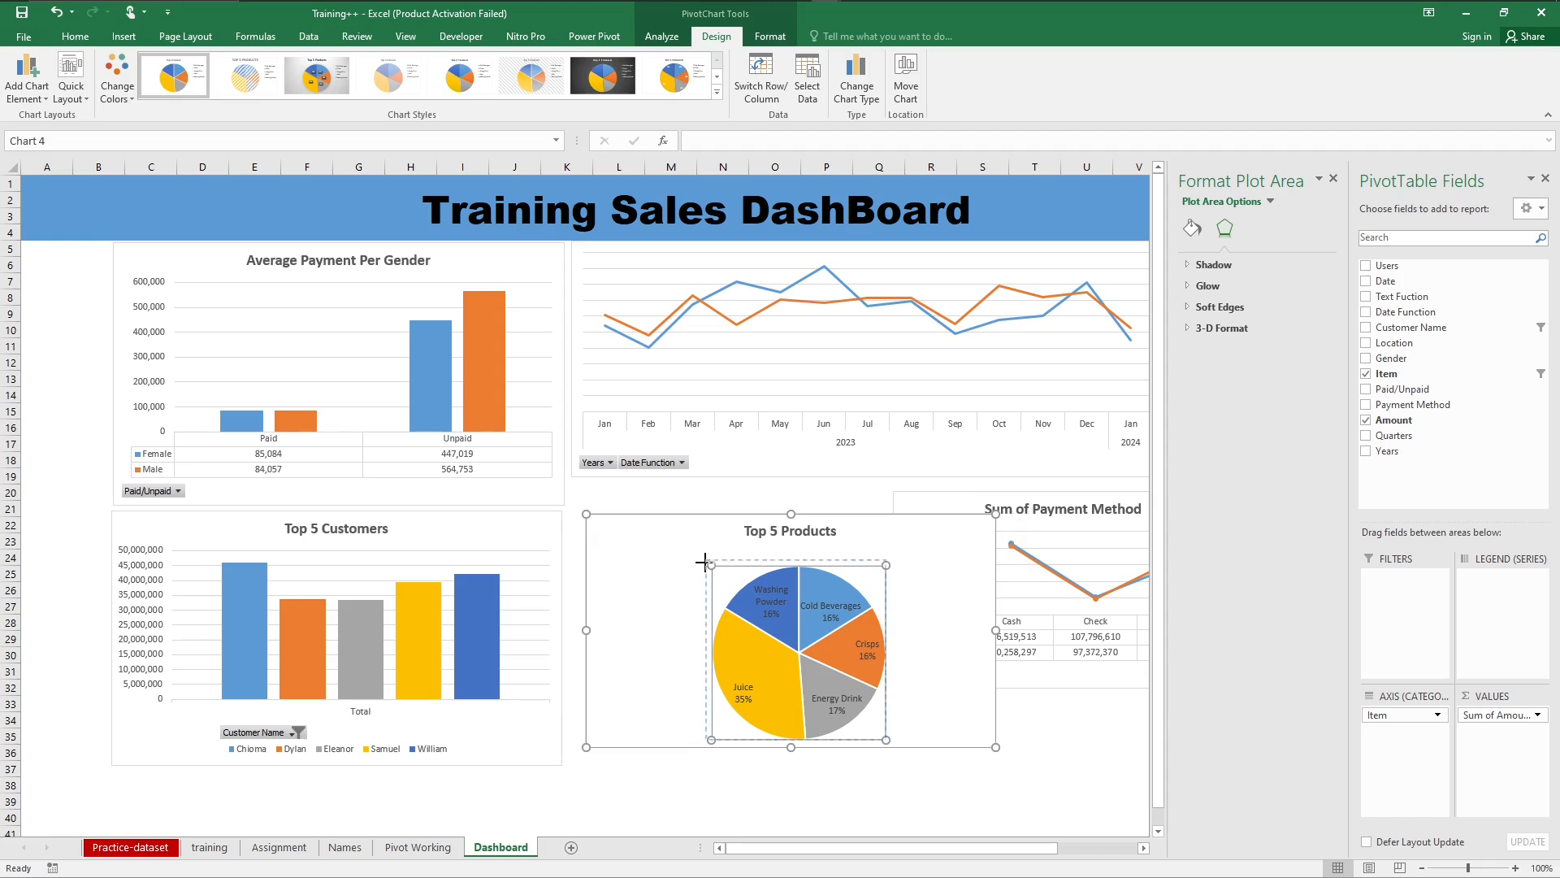
drag(711, 565, 690, 544)
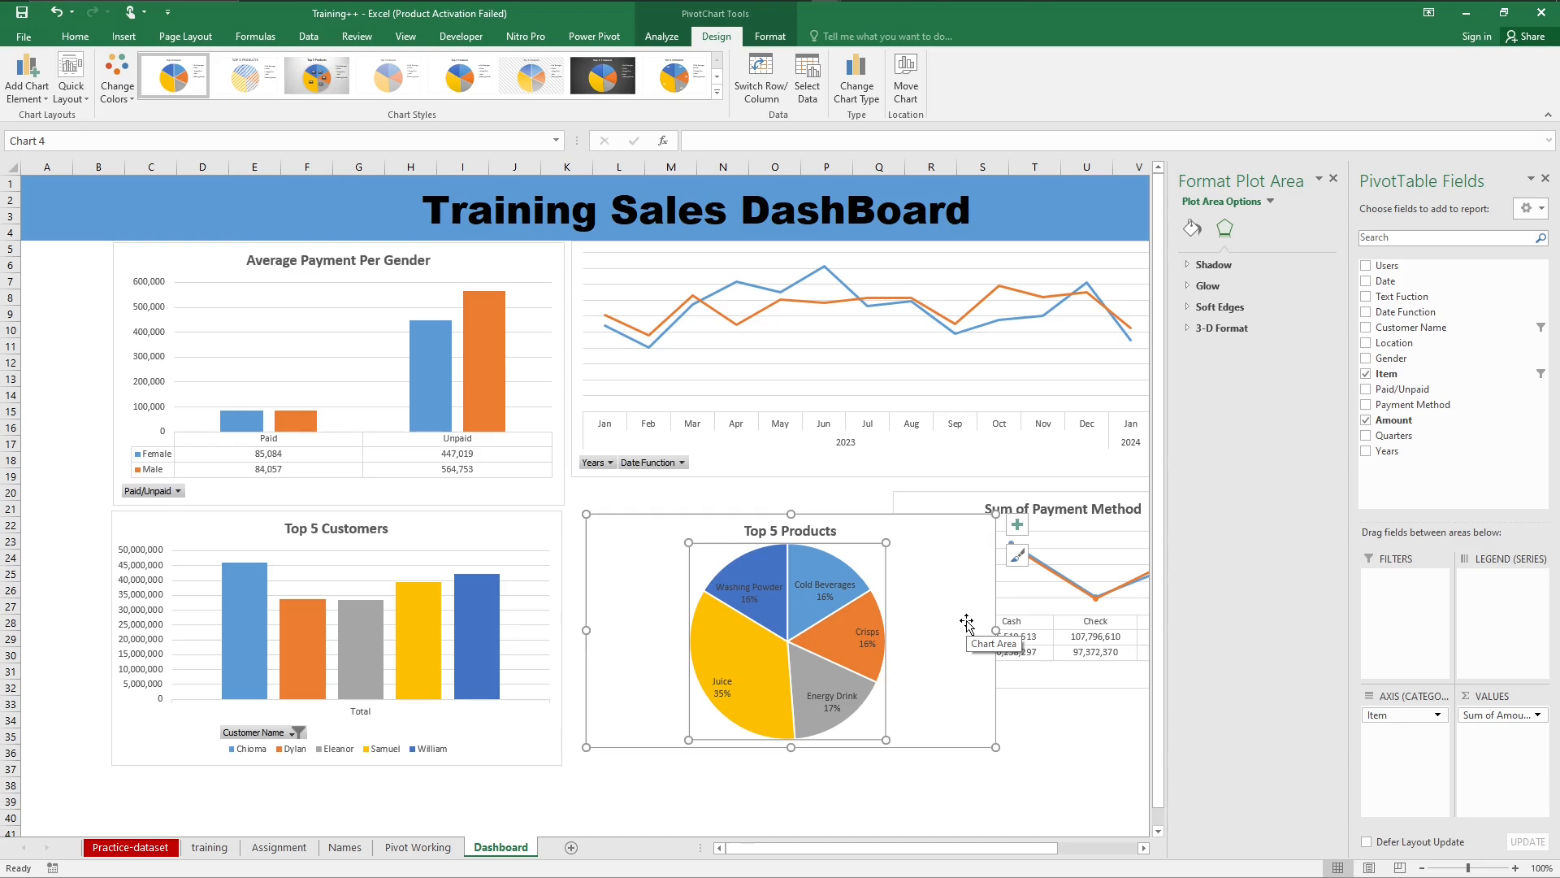
click(1064, 771)
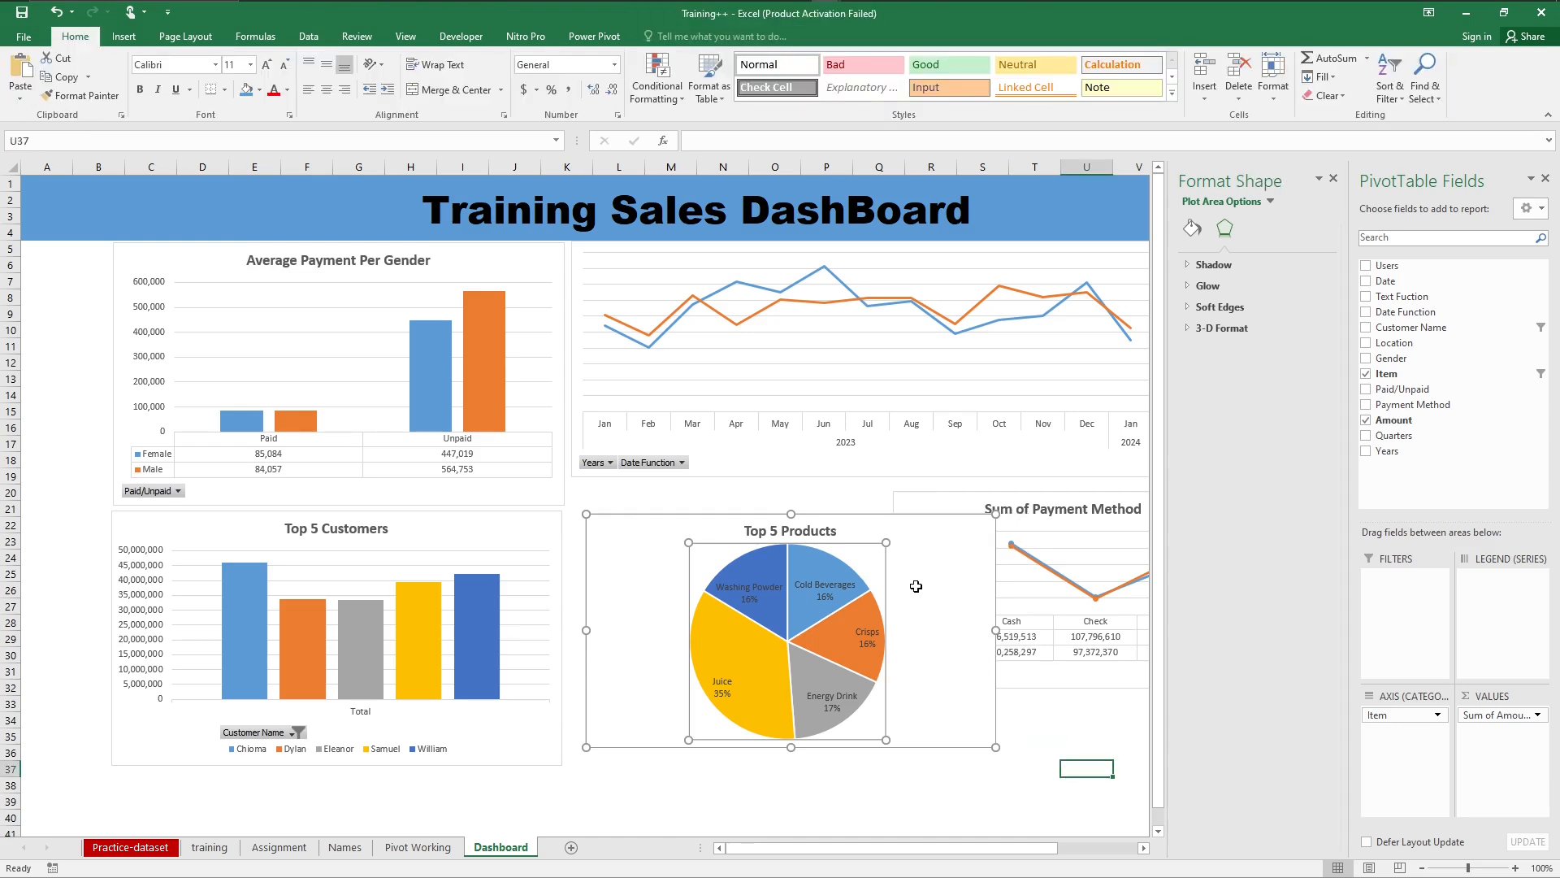
Step: Make the Top 5 Products pie chart's data labels bold
click(916, 586)
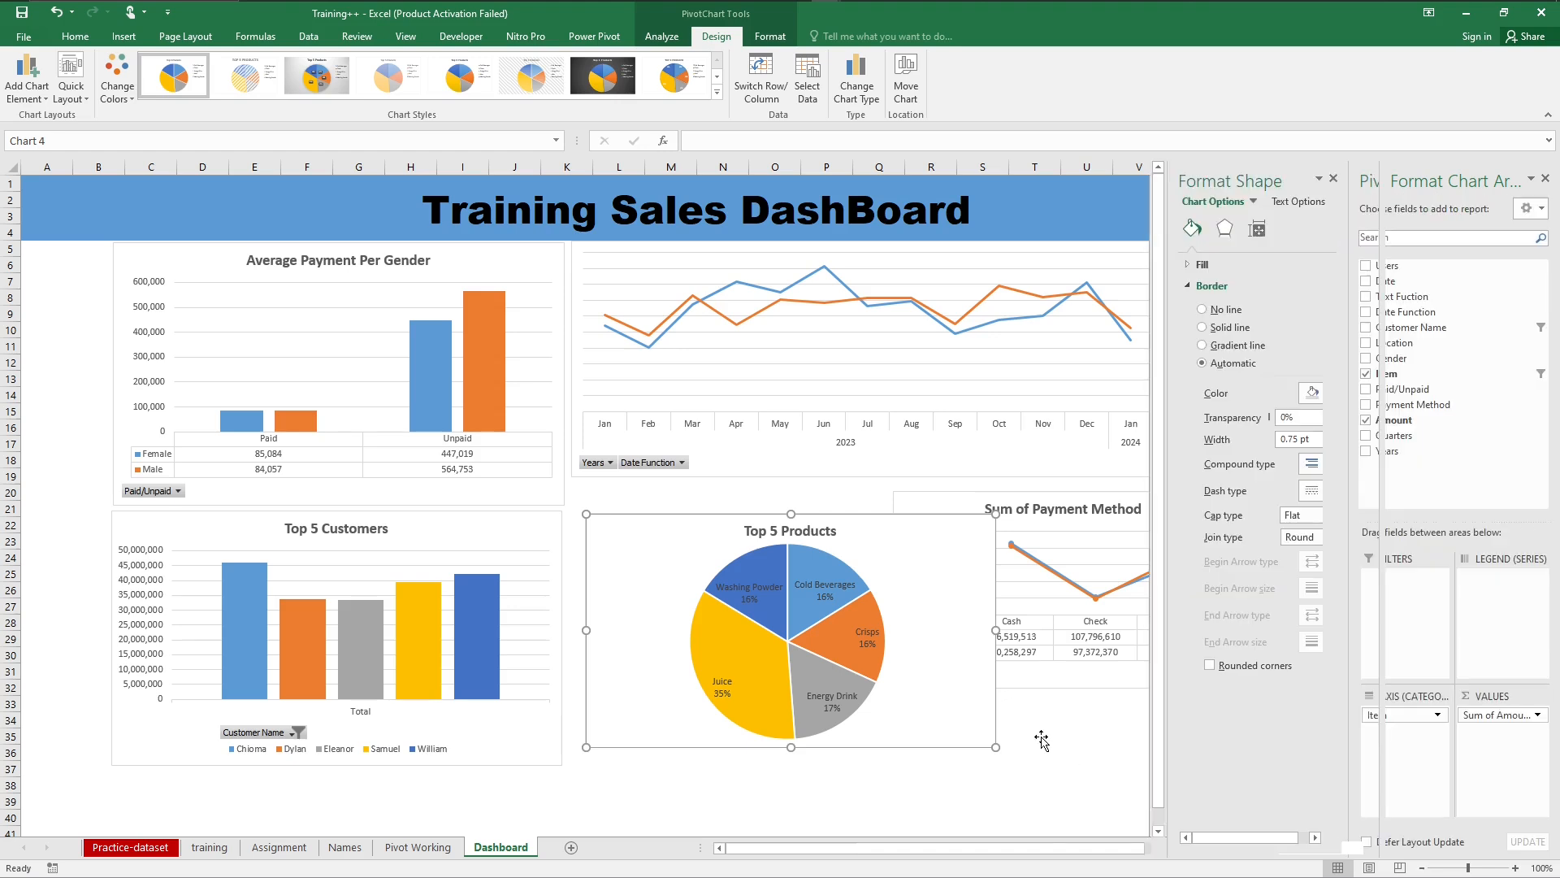
click(825, 581)
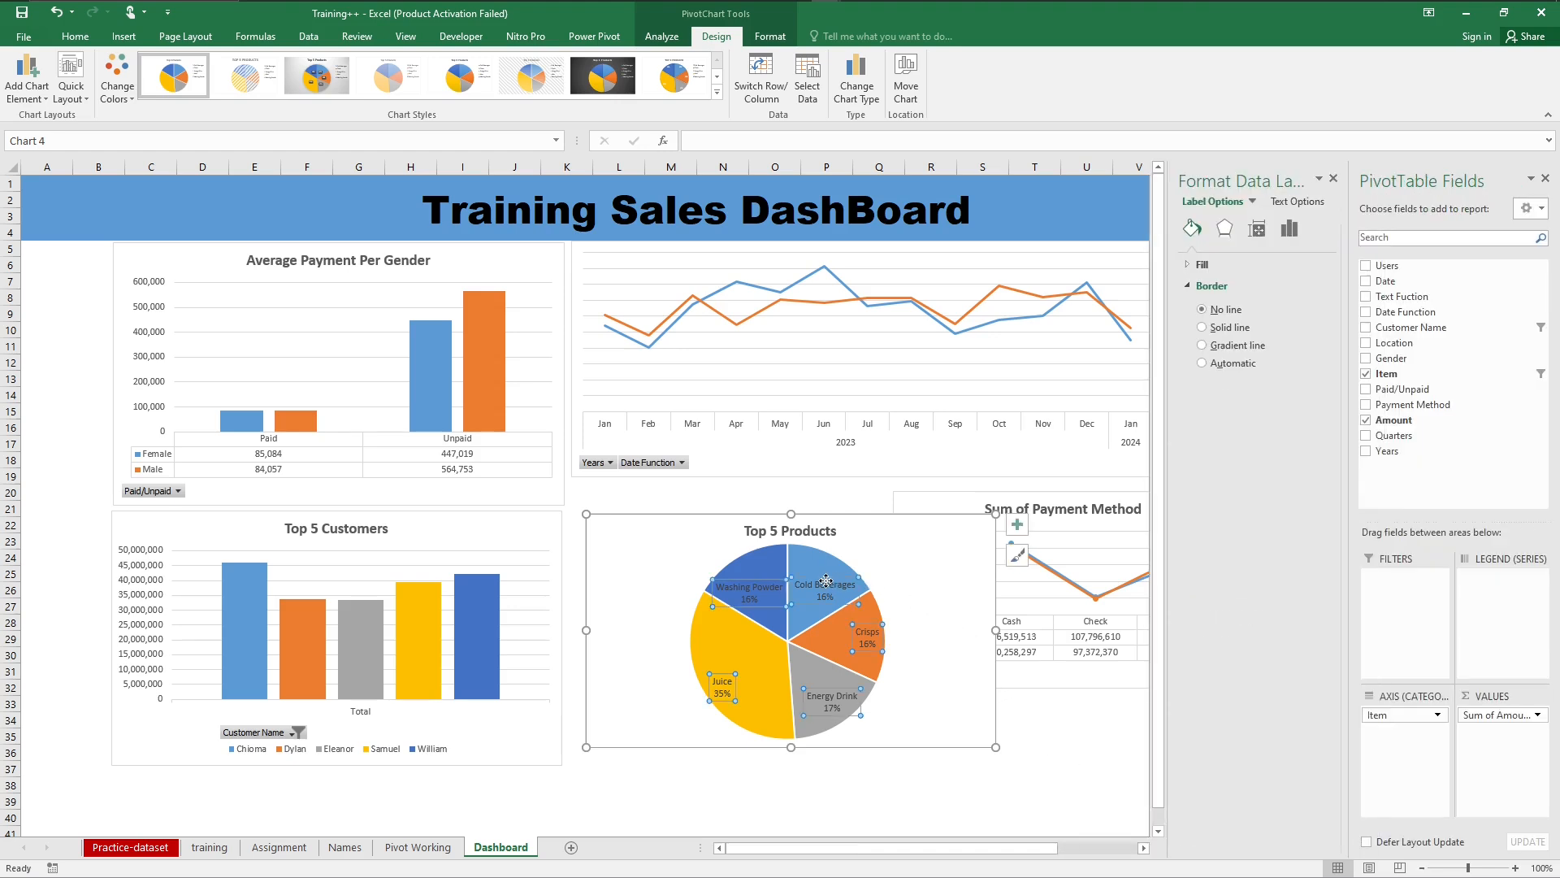
click(75, 37)
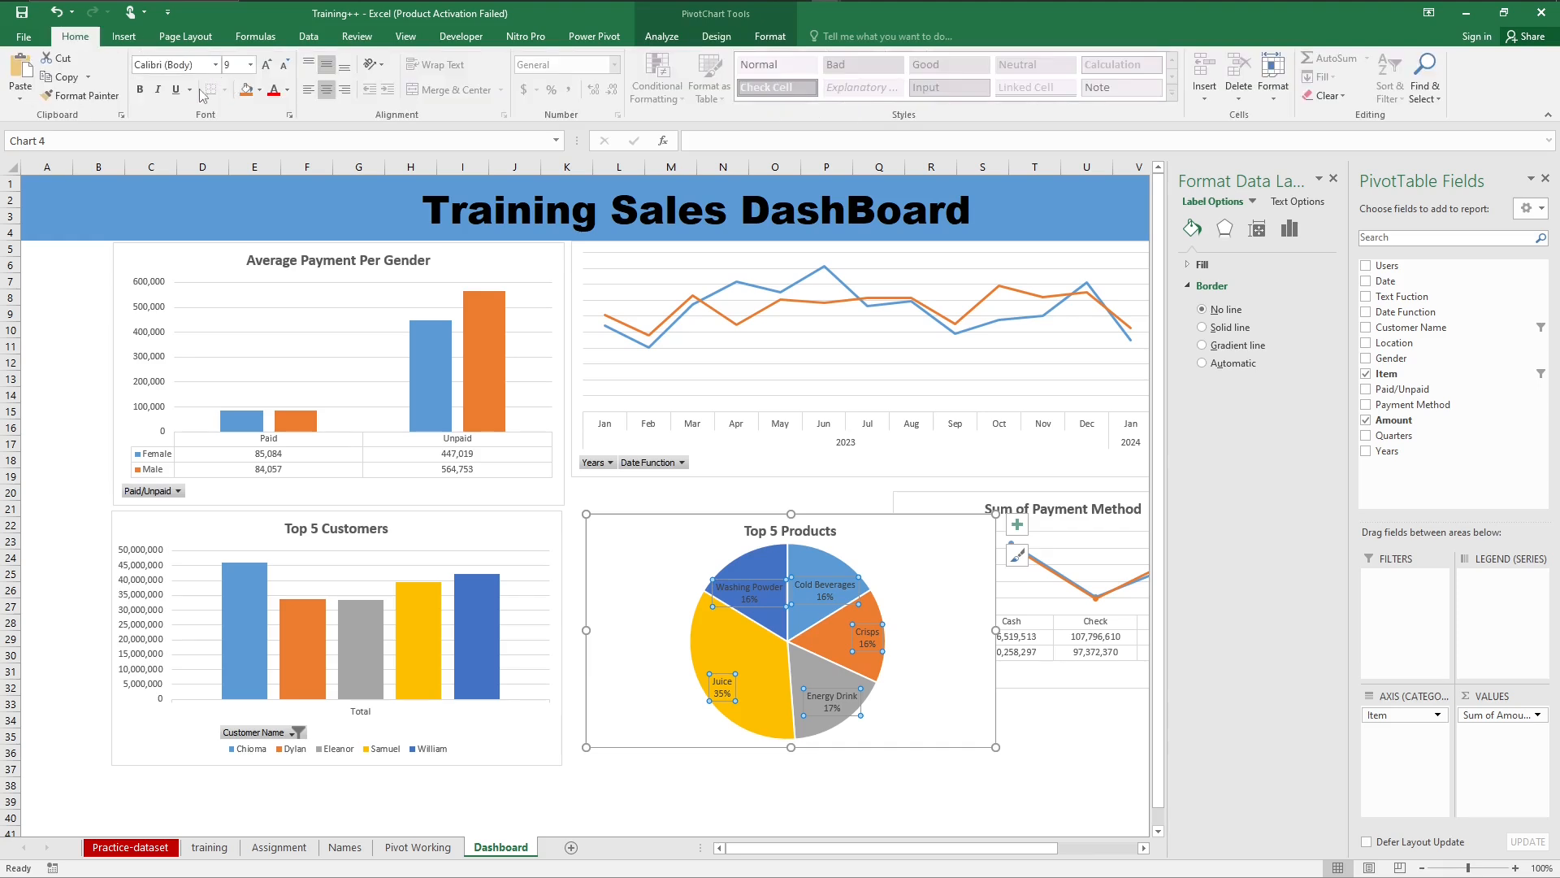
click(140, 91)
click(260, 92)
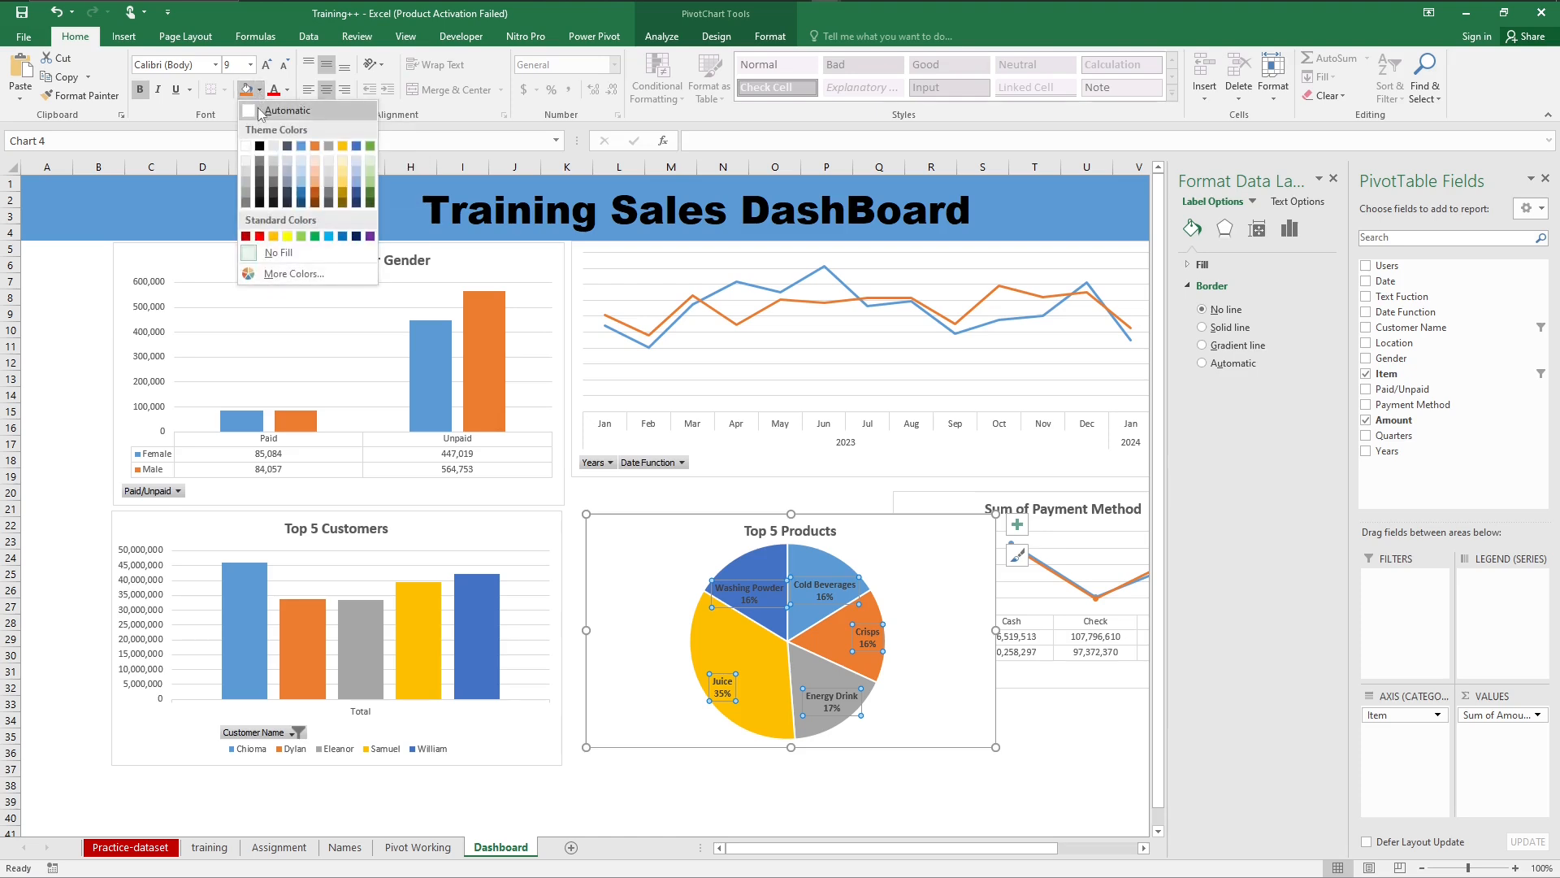
click(260, 111)
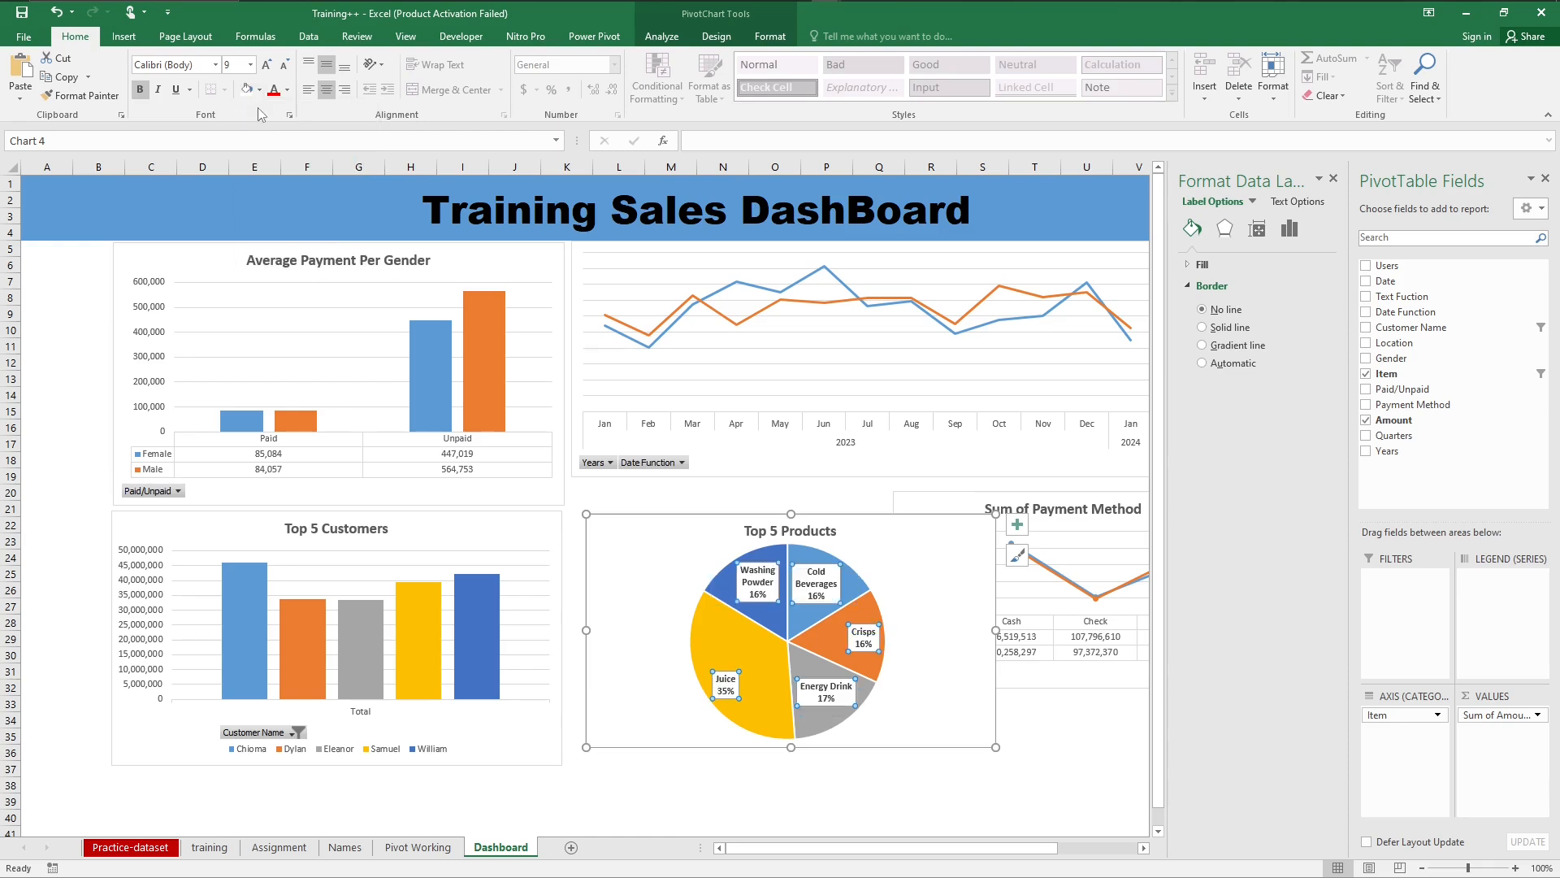
click(260, 92)
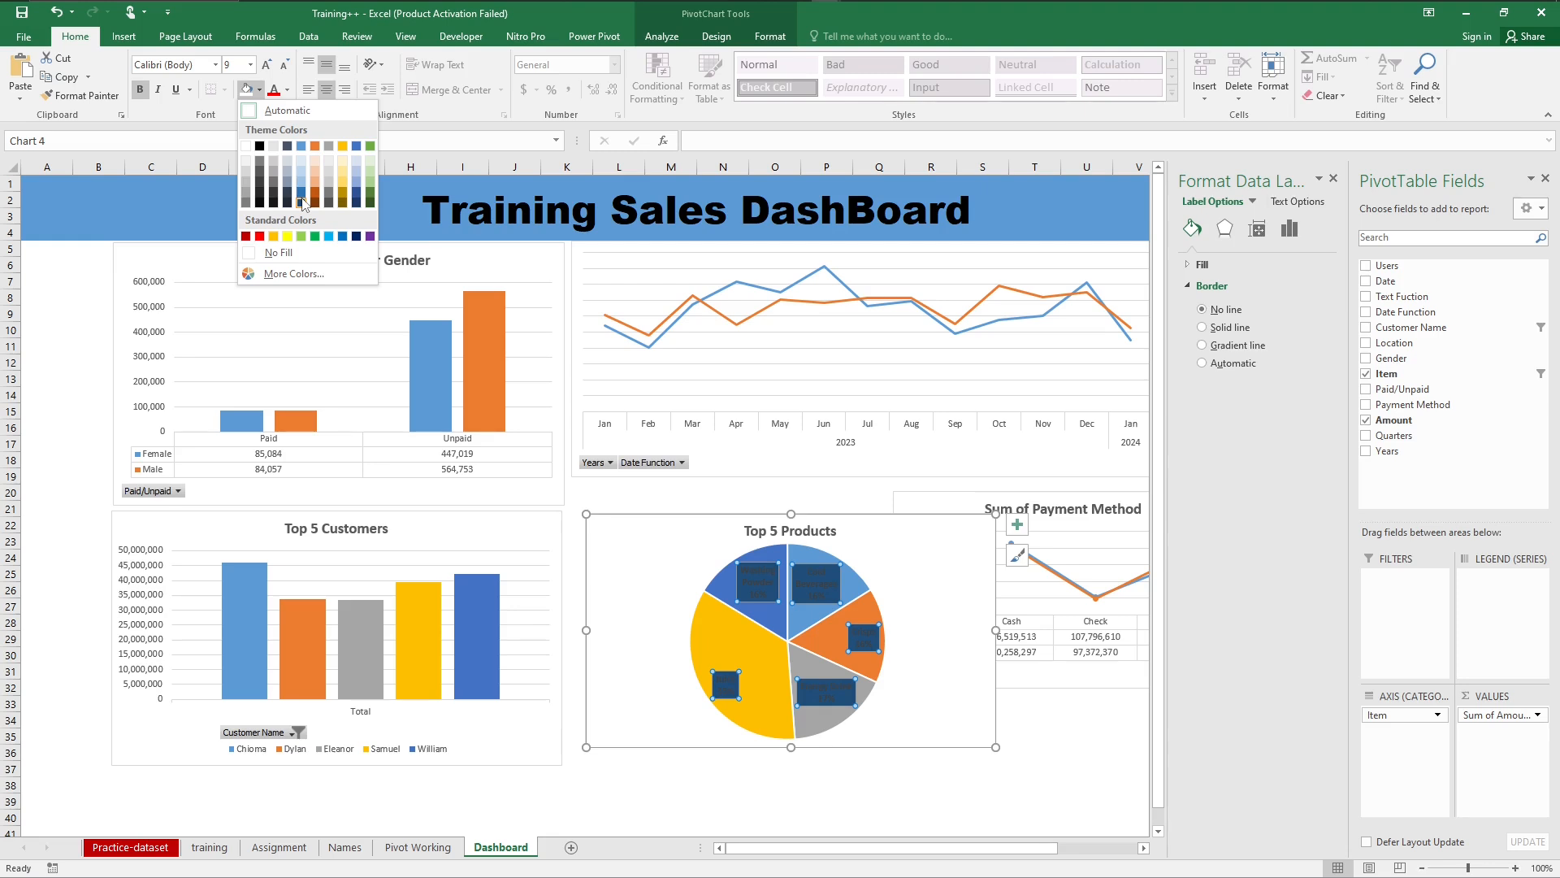
click(633, 569)
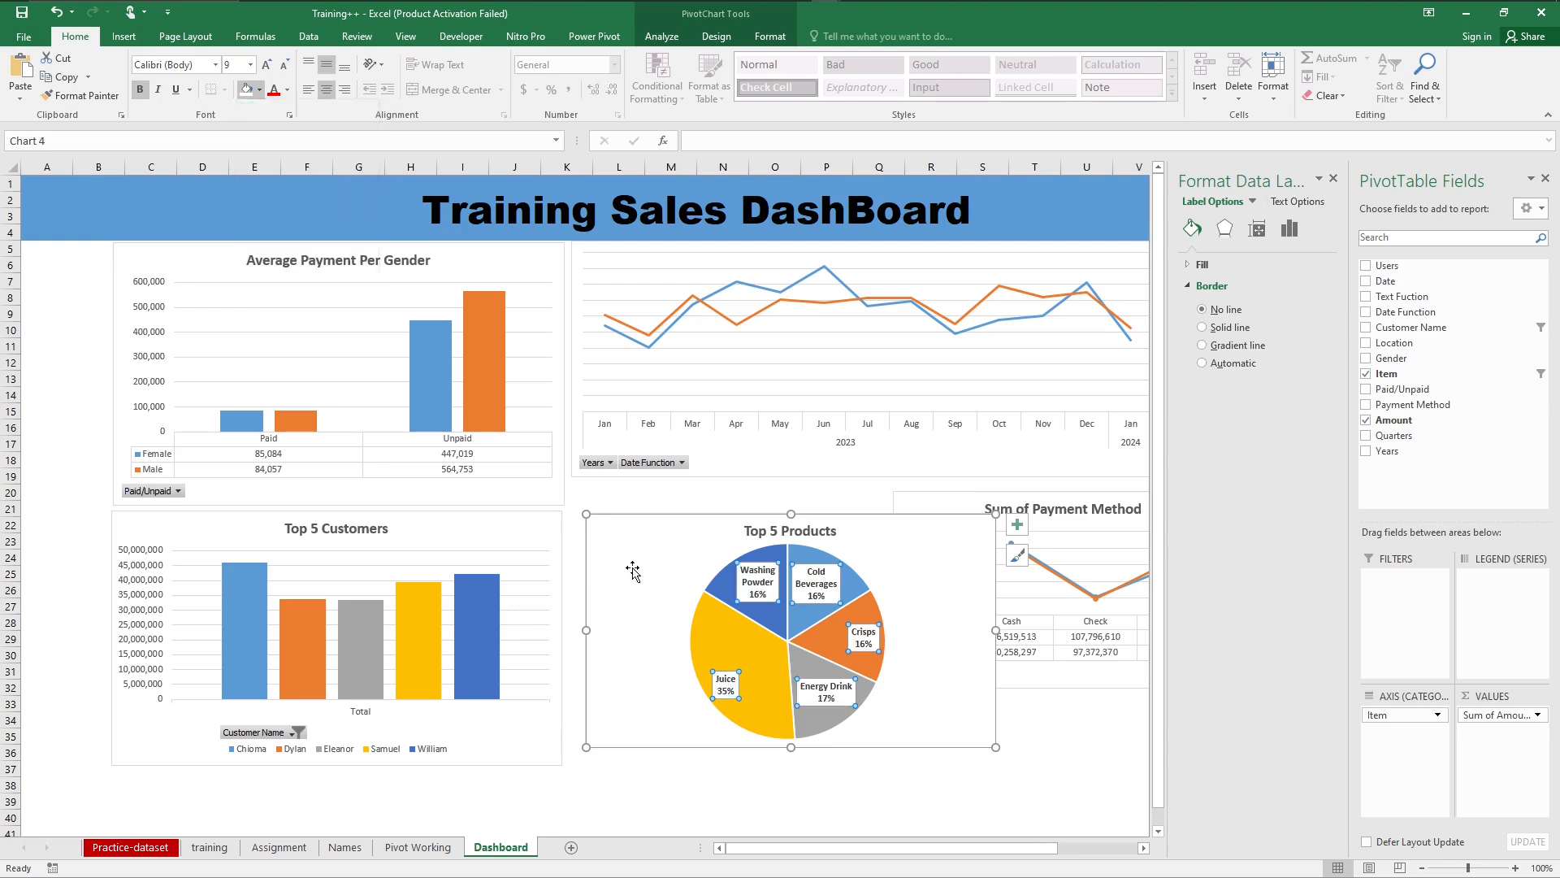
key(ctrl+z)
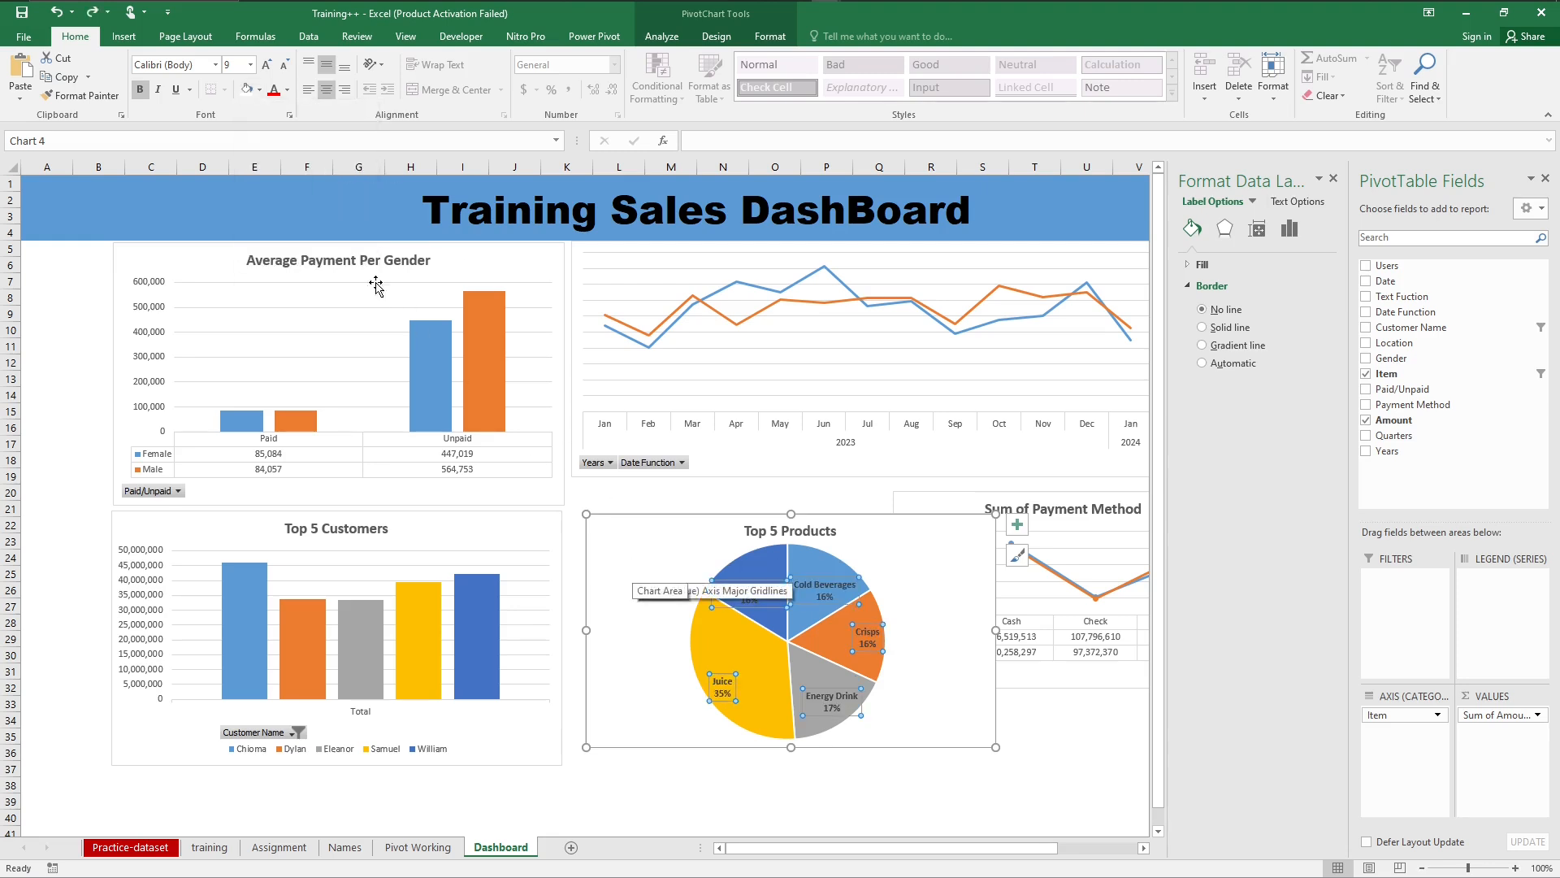
Step: Set the Top 5 Products pie chart's data labels to black text at font size 11
click(287, 95)
click(279, 115)
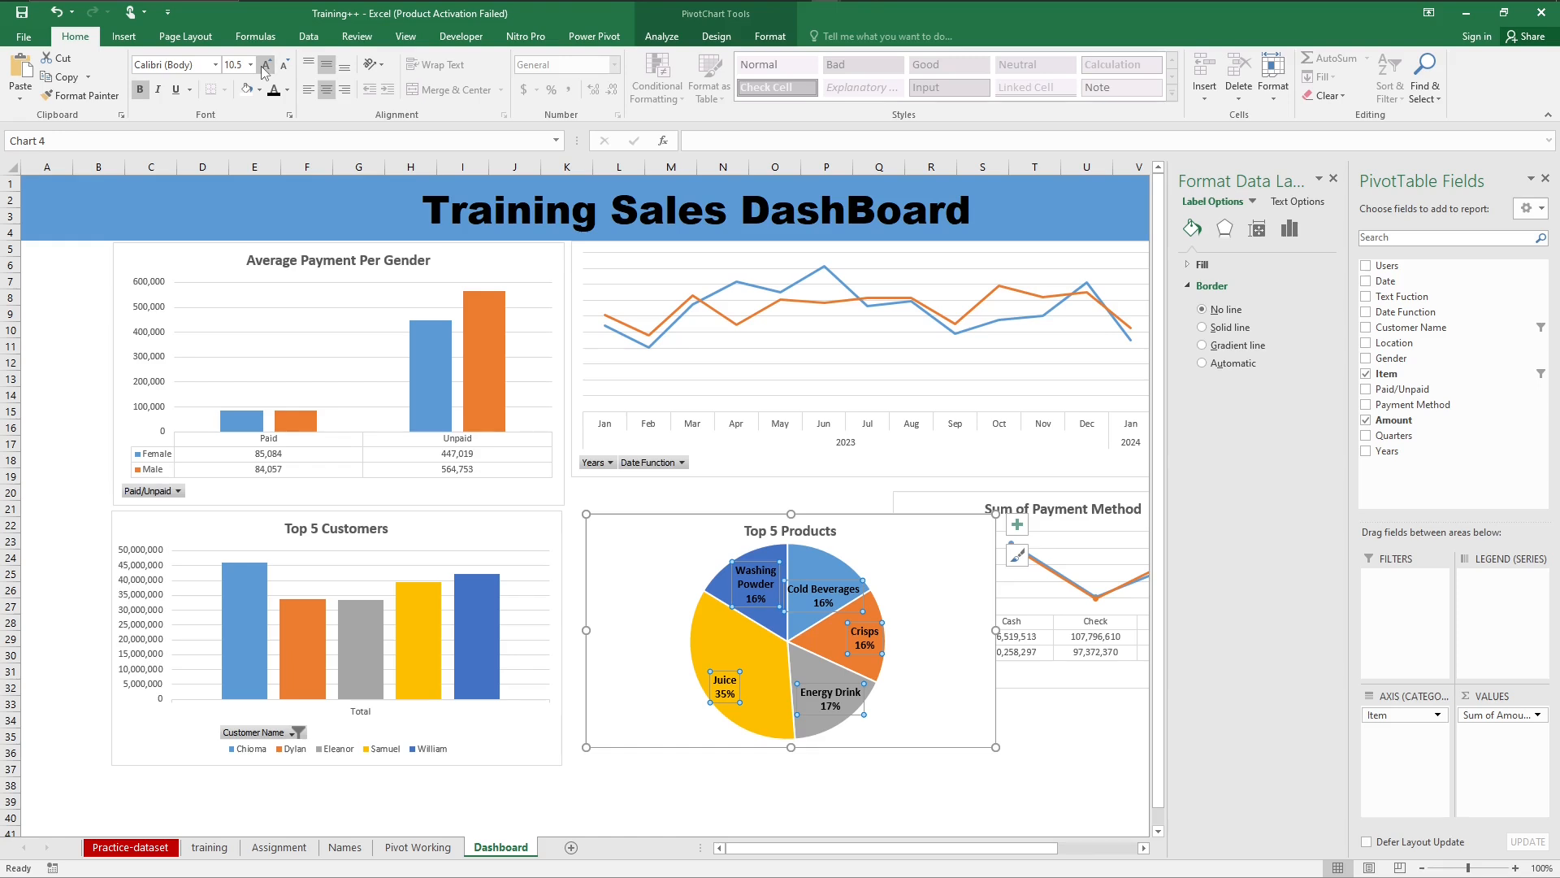
click(260, 66)
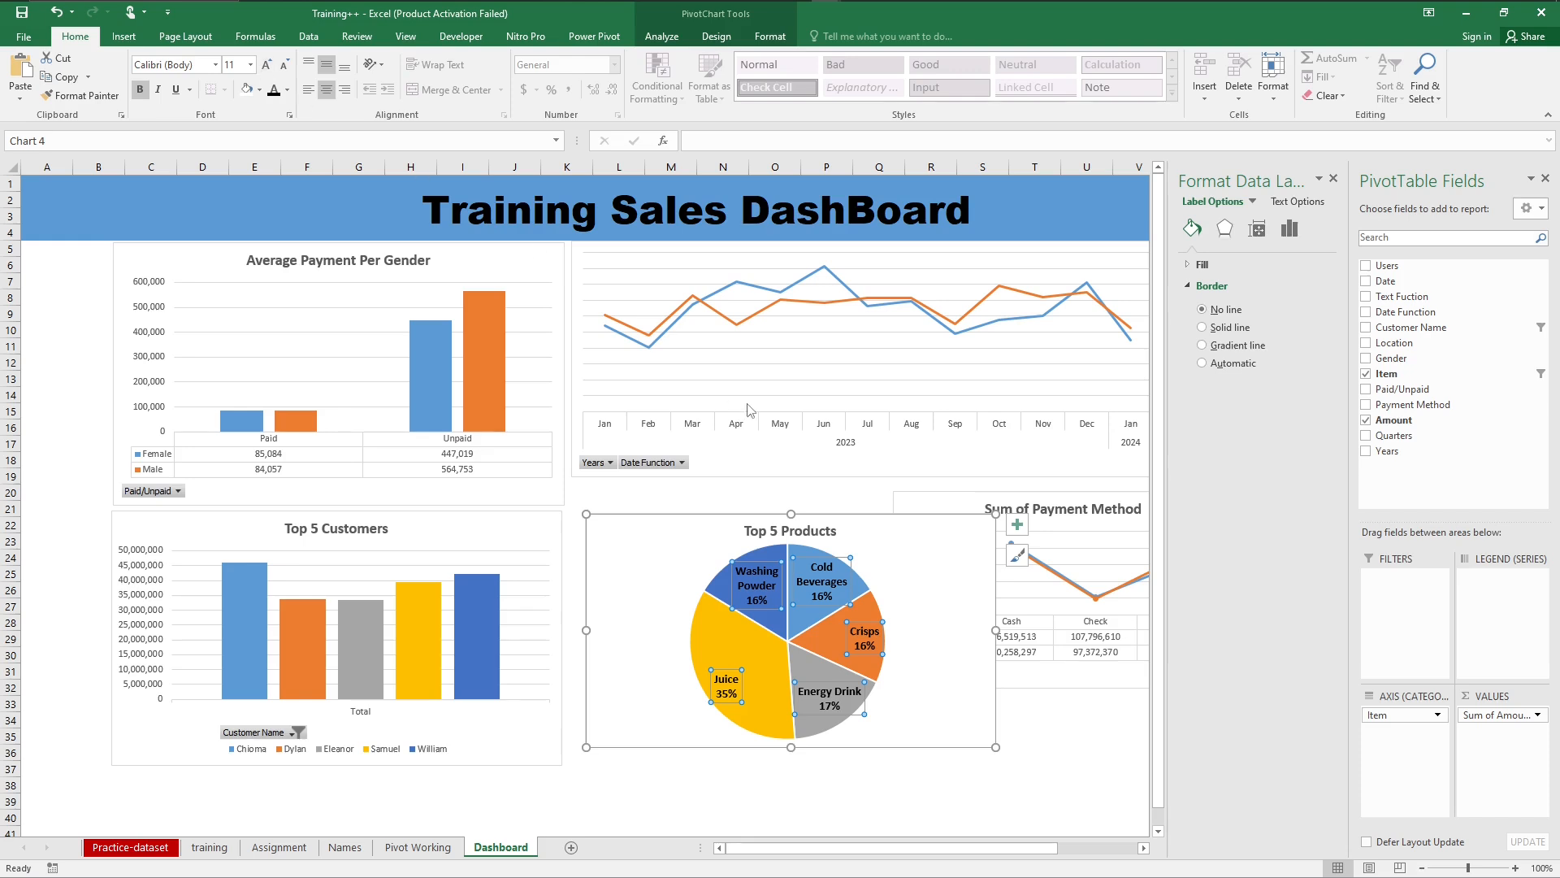
click(1069, 748)
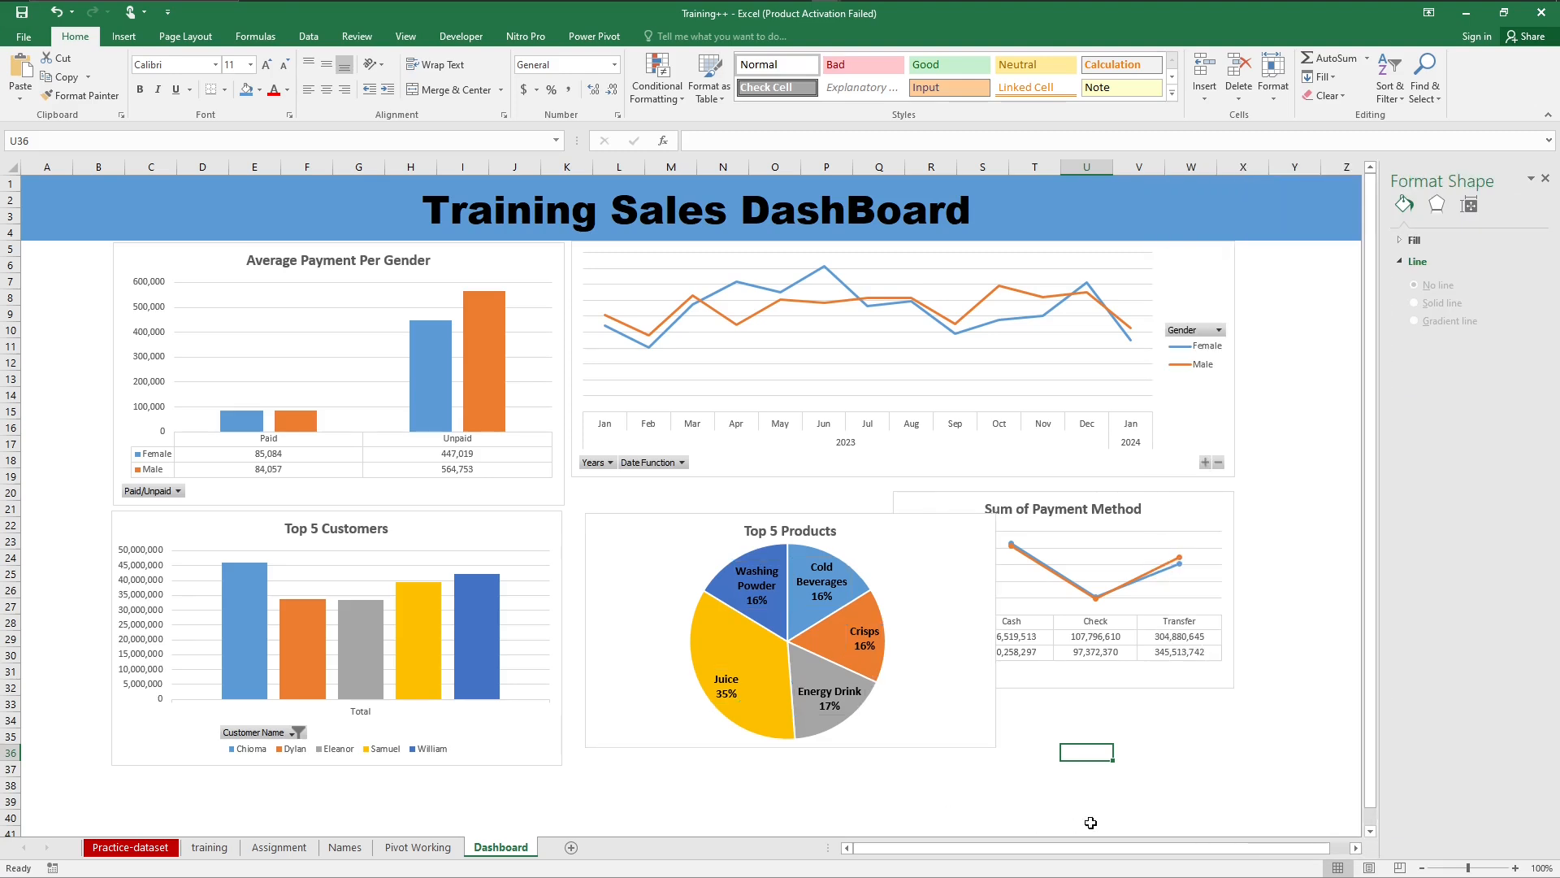
Step: Close the chart formatting and PivotTable field panes to free up room for the dashboard
click(1201, 520)
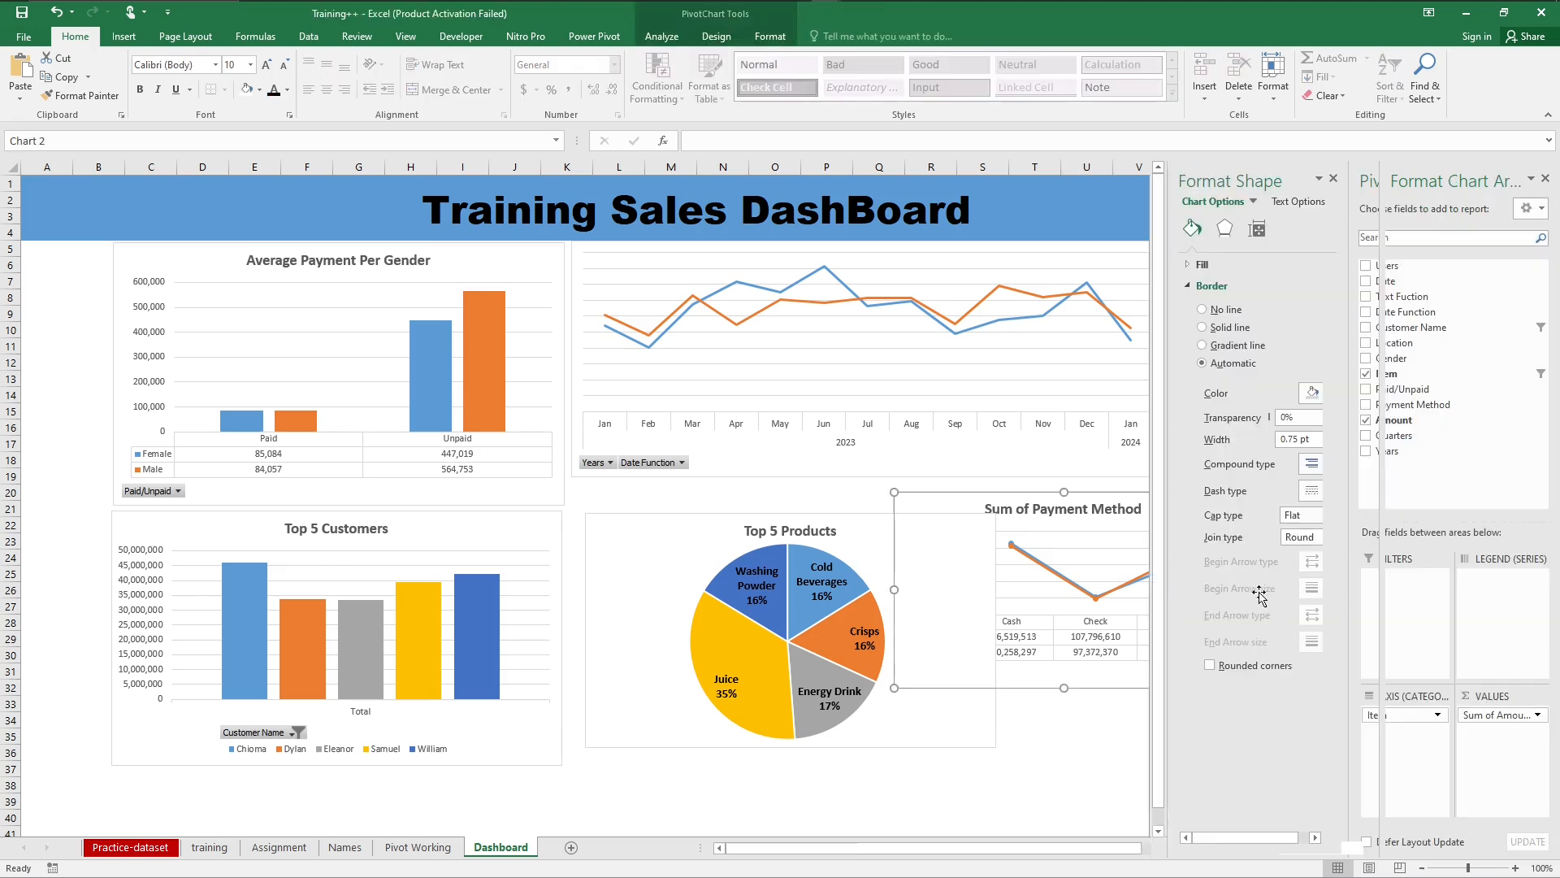
click(1333, 179)
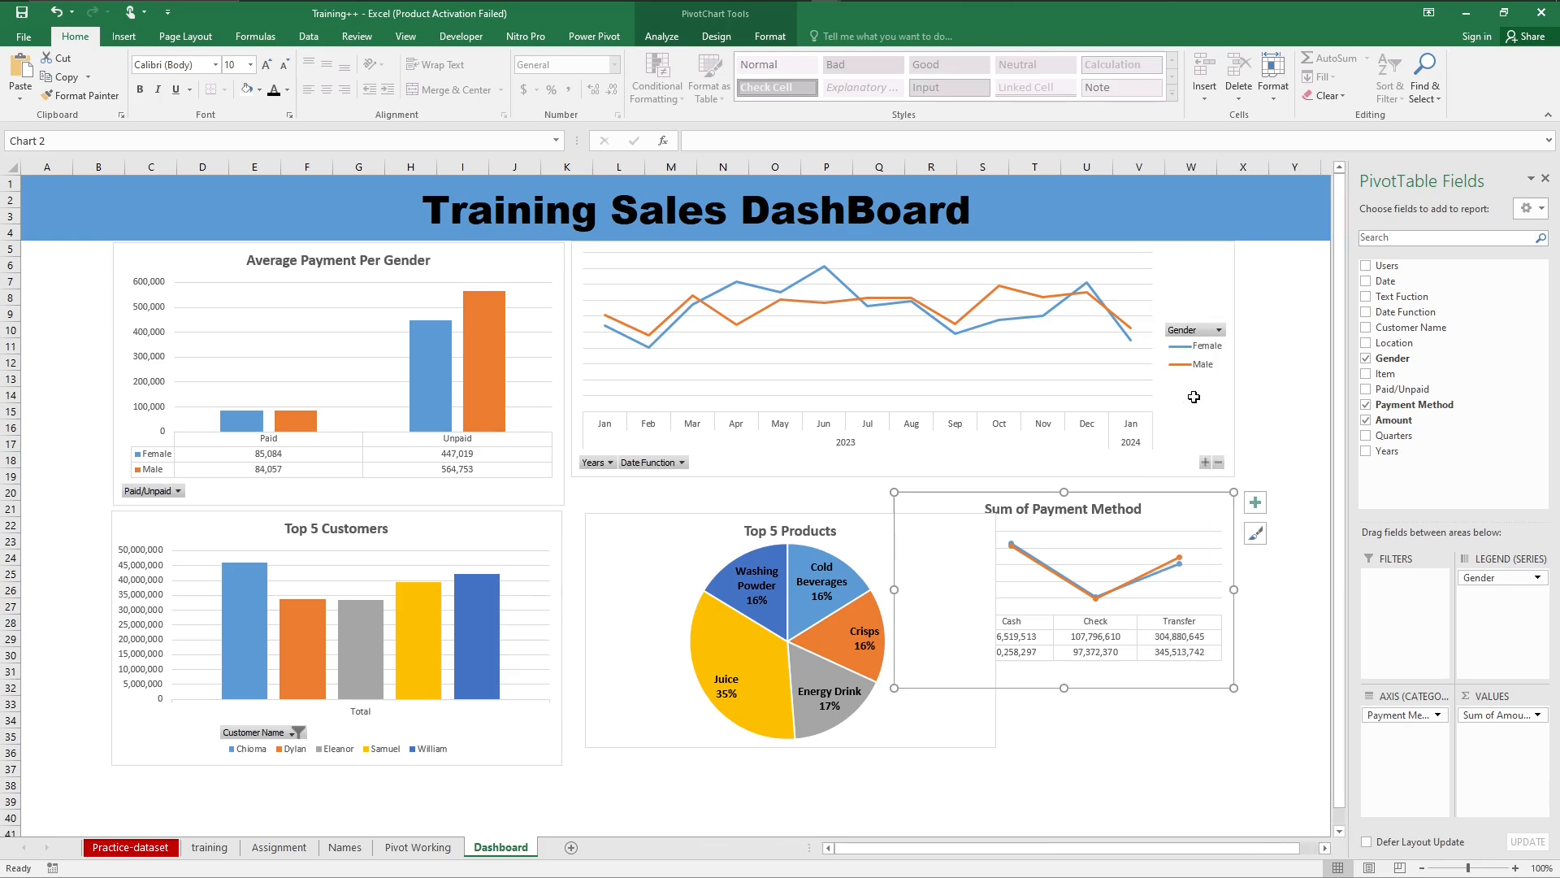
click(1547, 179)
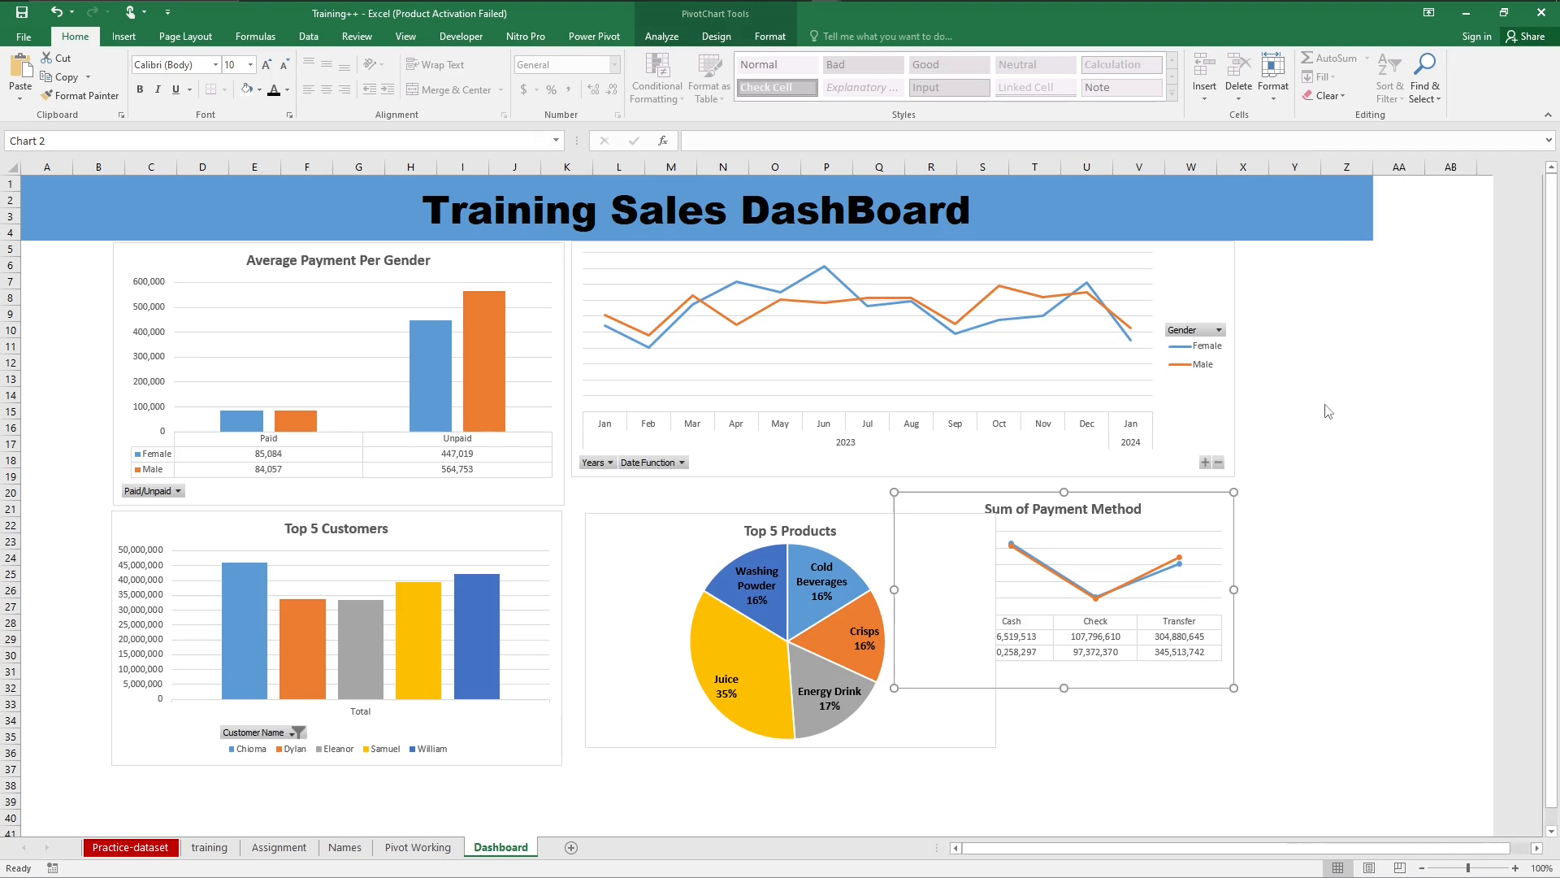
Step: Move the Sum of Payment Method chart clear of Top 5 Products, with its upper-left corner at about U24
click(1357, 439)
drag(1198, 512, 1303, 550)
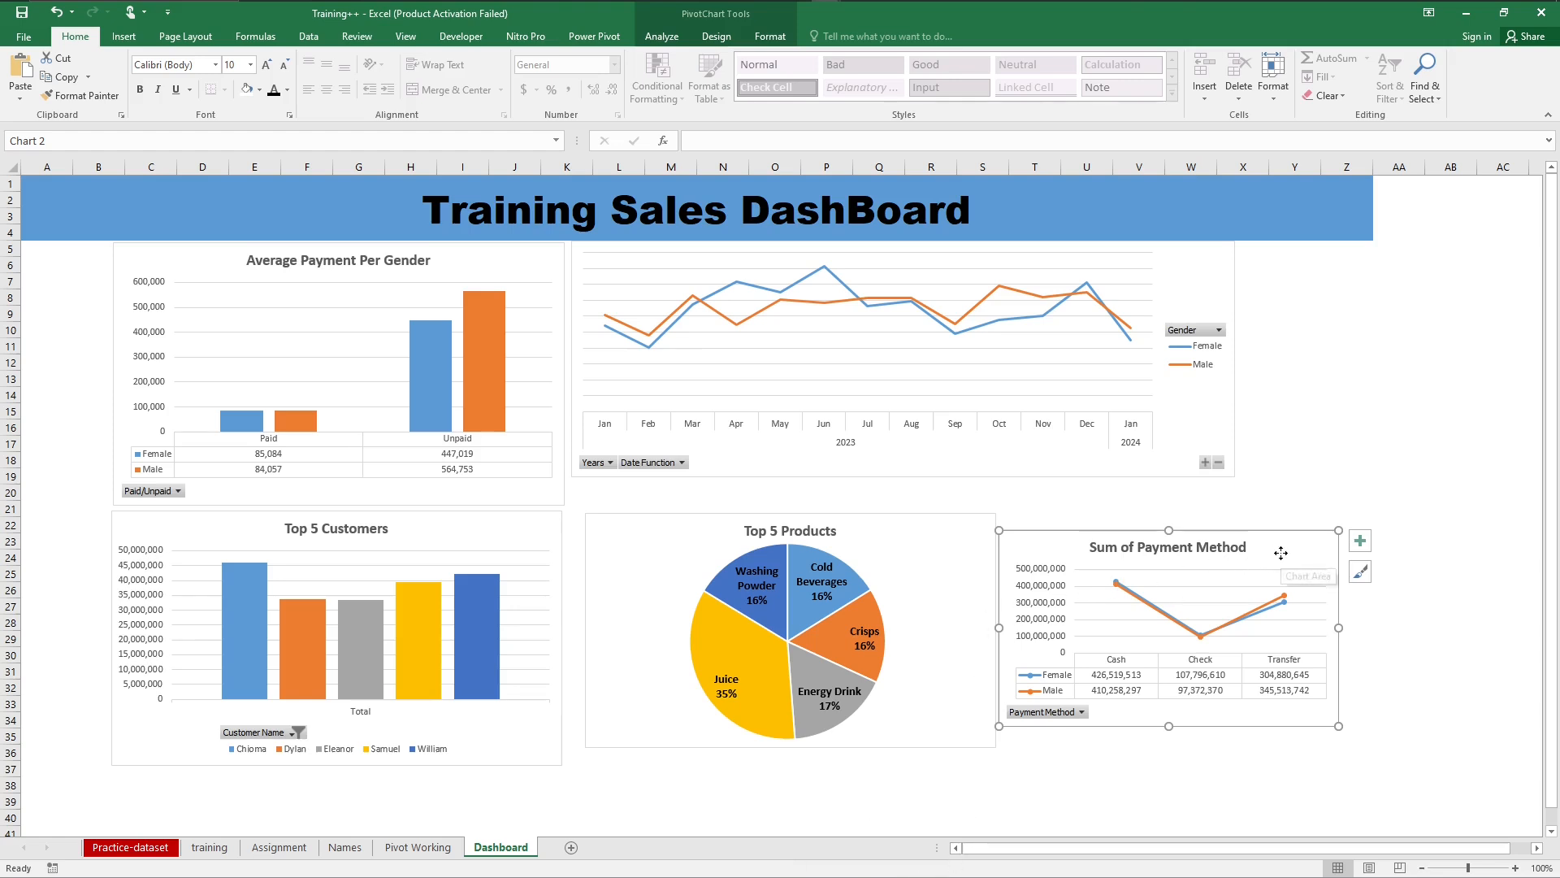
drag(1282, 554, 1342, 586)
Step: Enlarge the Top 5 Customers chart so its lower-right corner reaches about cell K40
click(1211, 422)
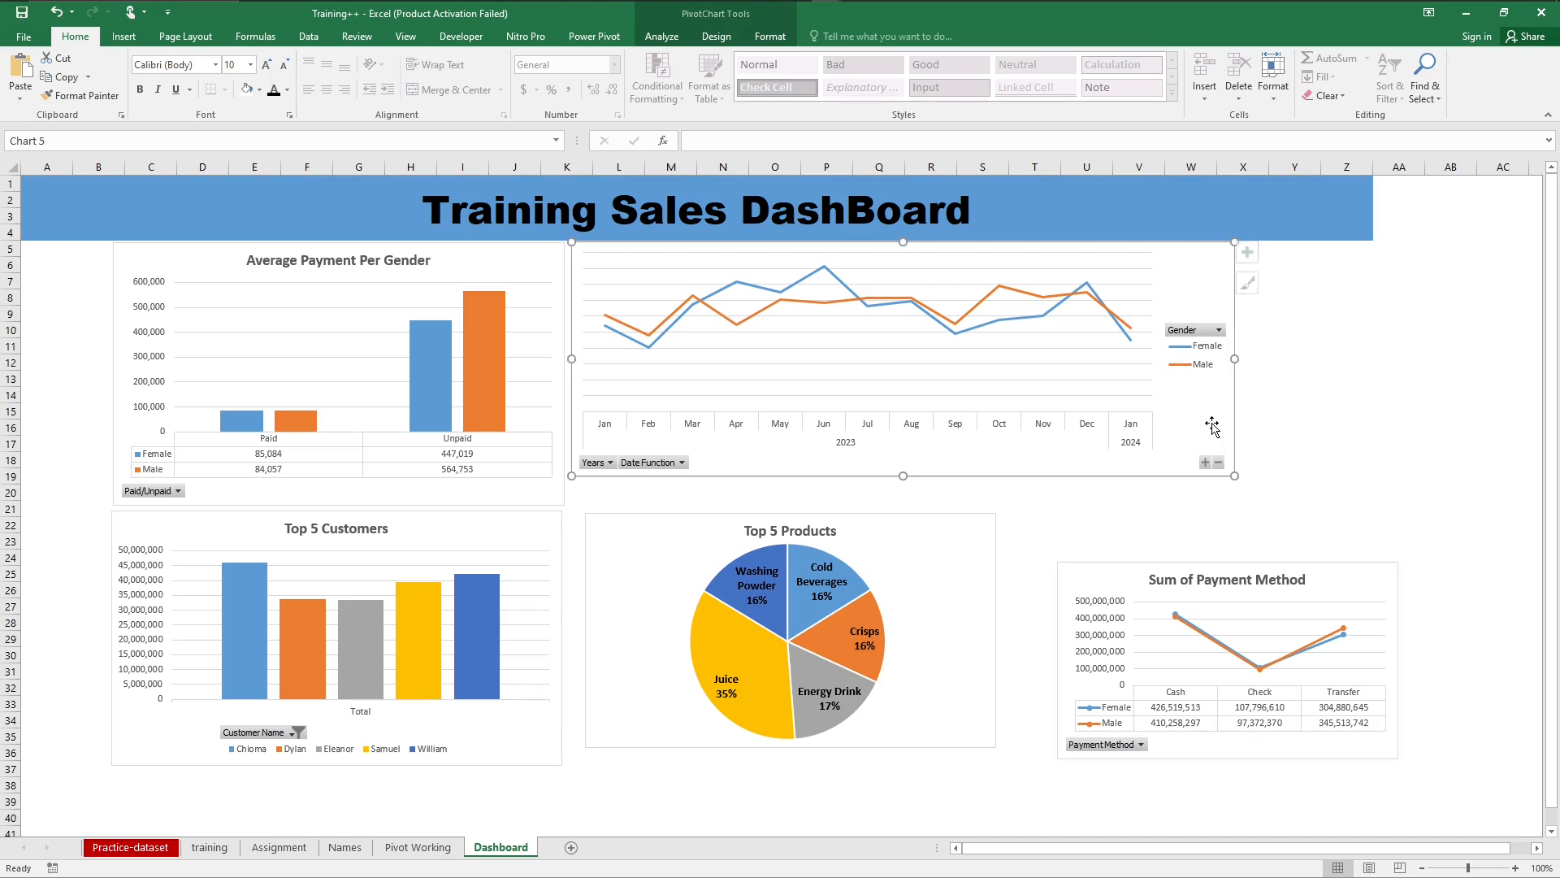
click(964, 544)
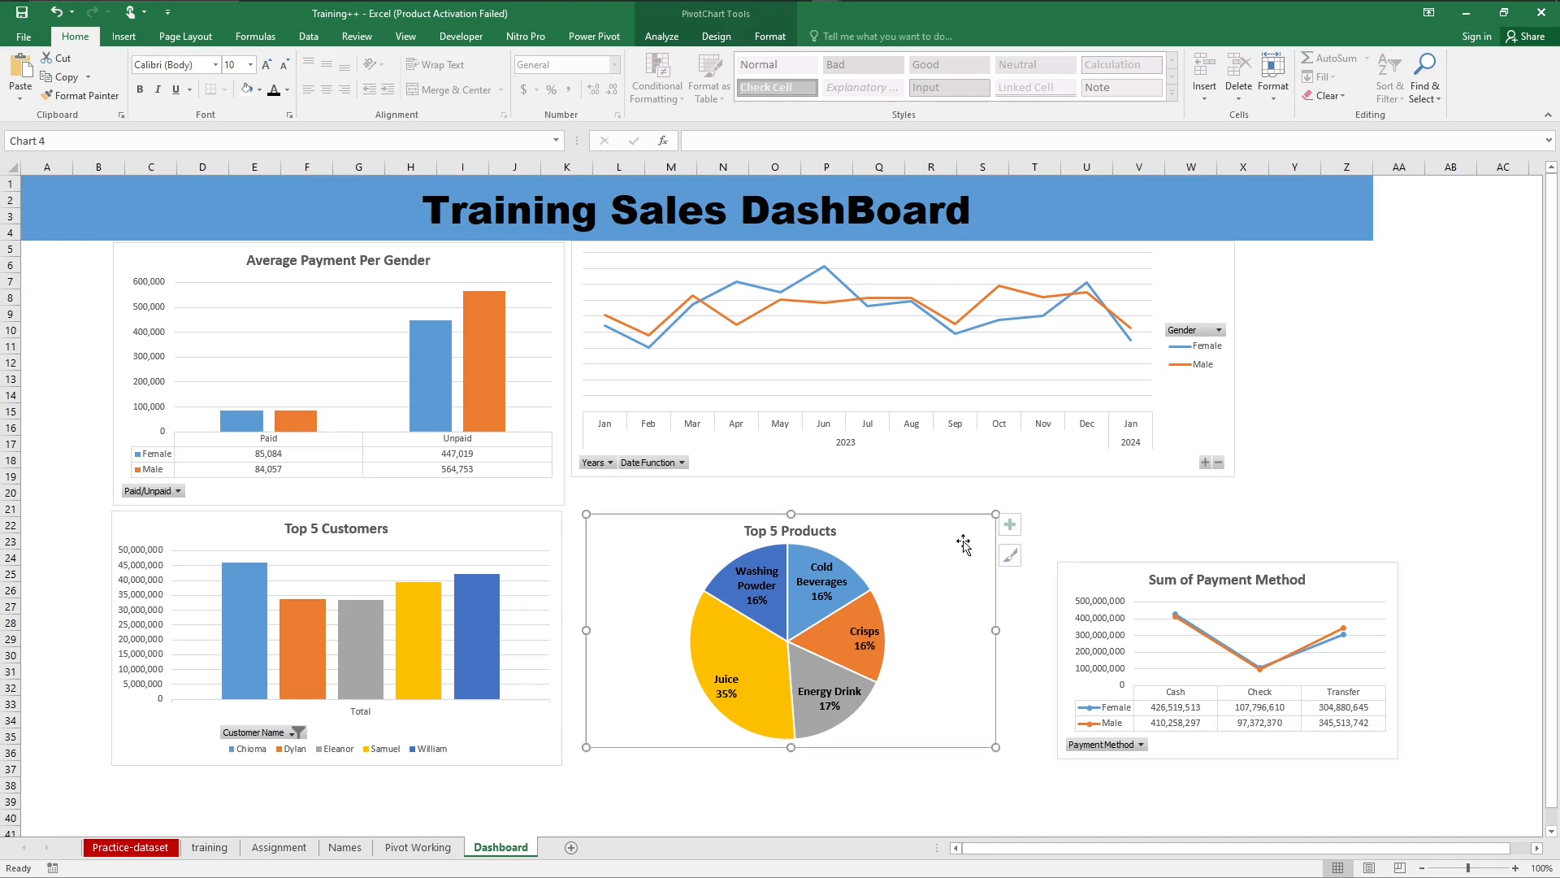
click(520, 736)
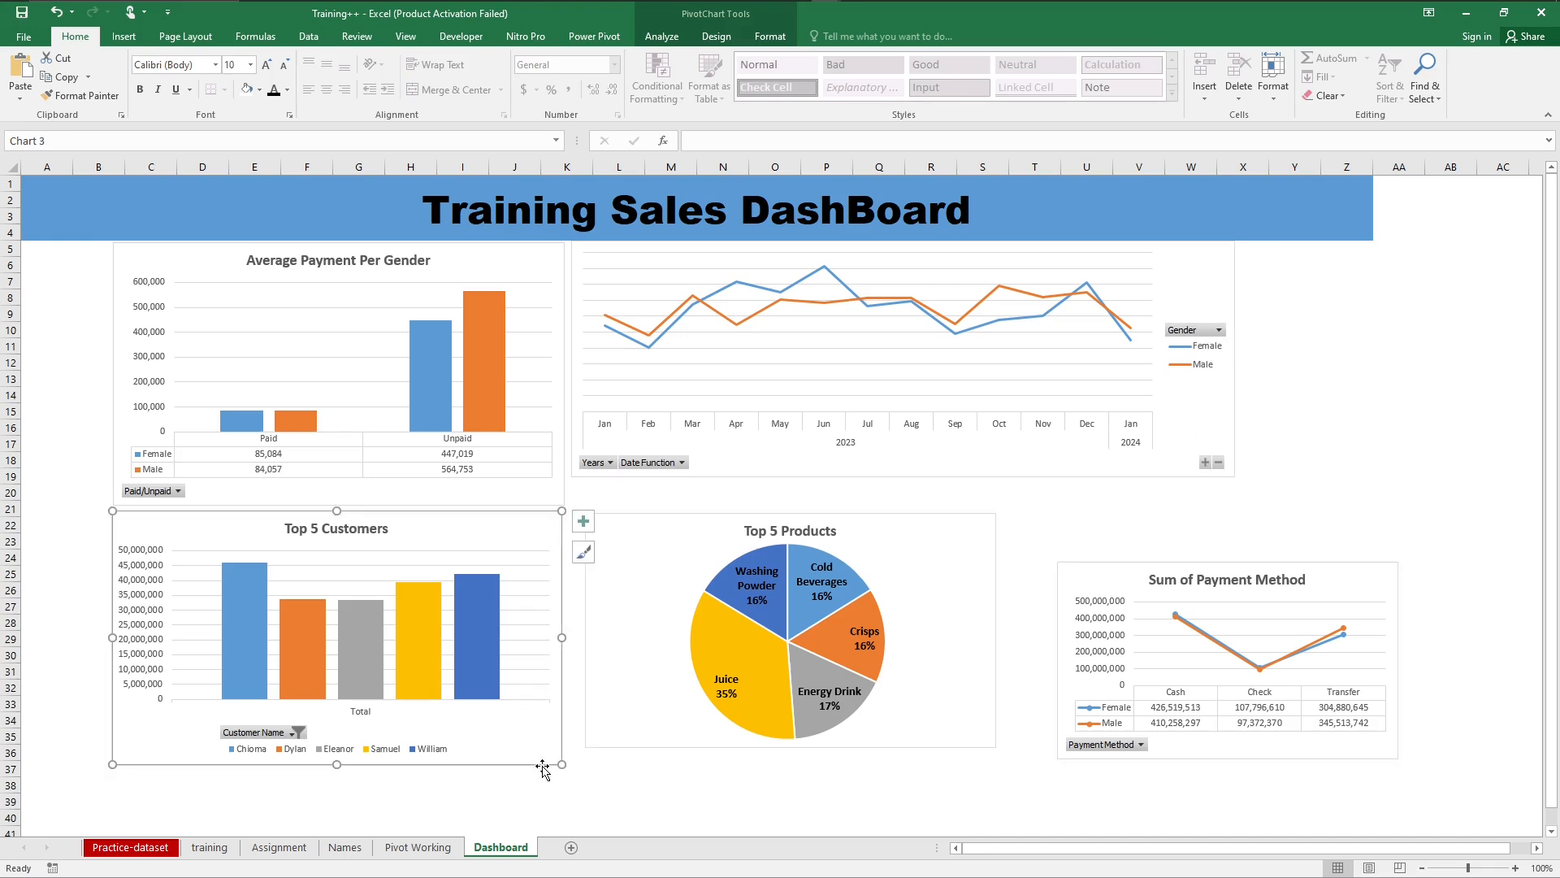
drag(573, 785, 575, 814)
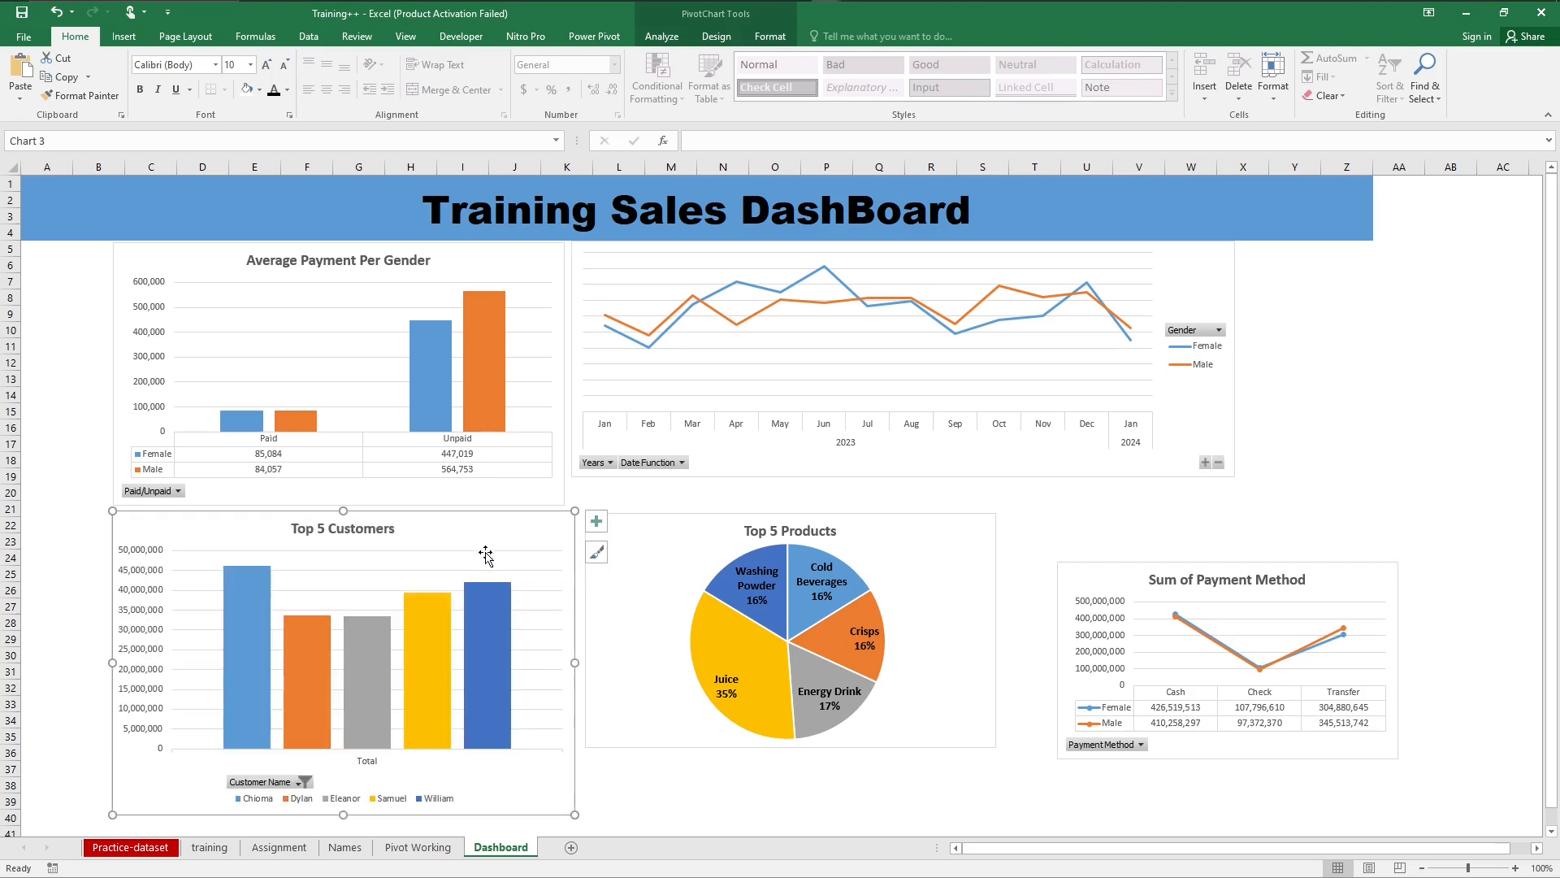
Step: Make the Top 5 Products chart taller, stretching it to cover about K20 to S40
click(654, 545)
drag(585, 514, 578, 492)
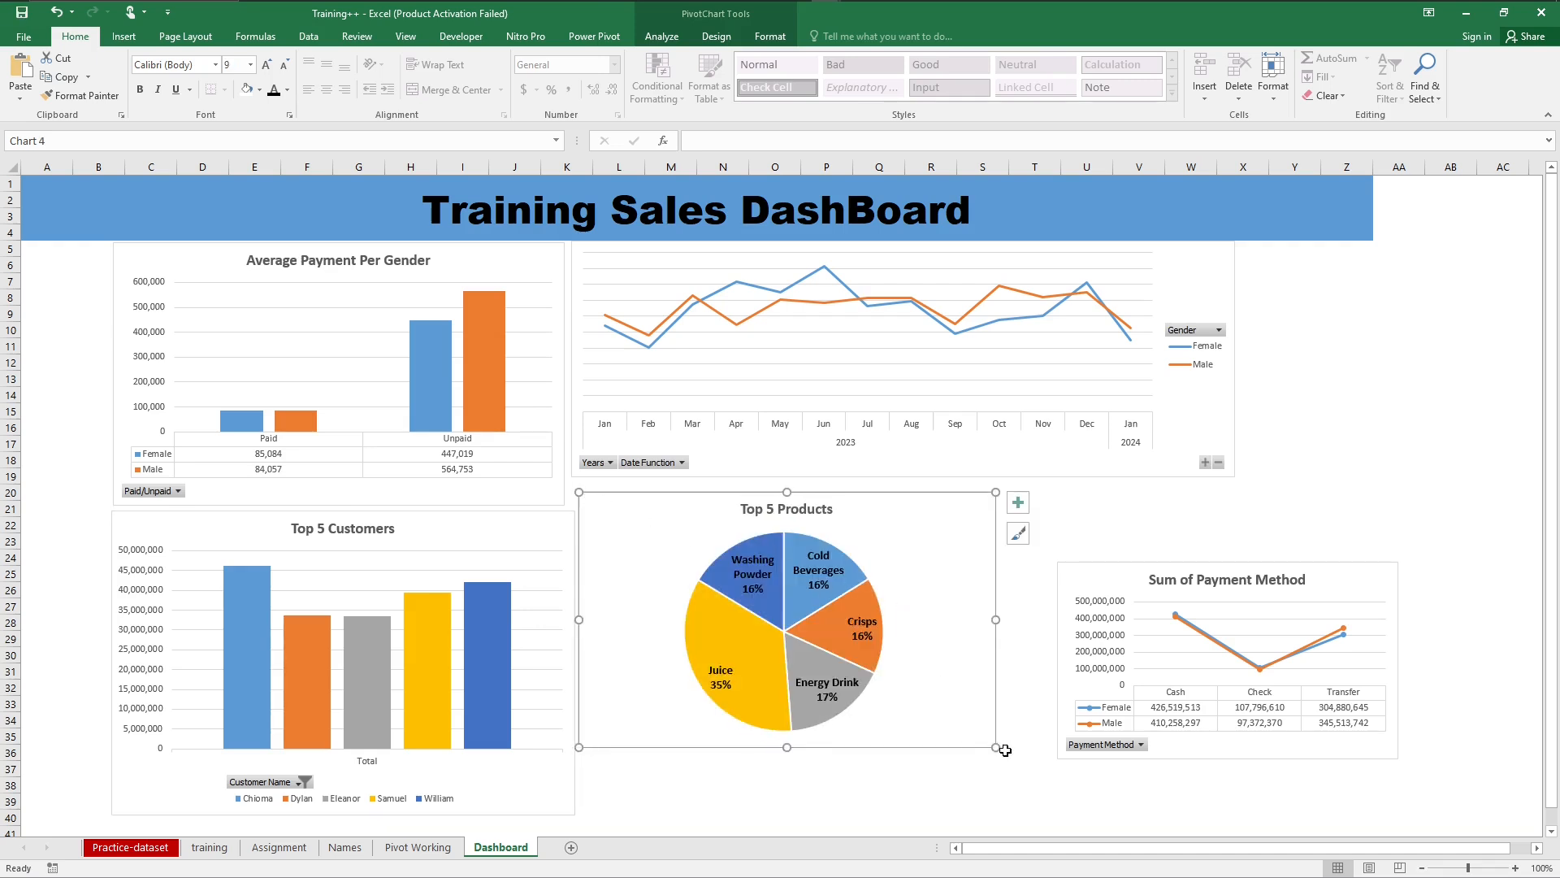
drag(995, 745, 969, 811)
click(1056, 553)
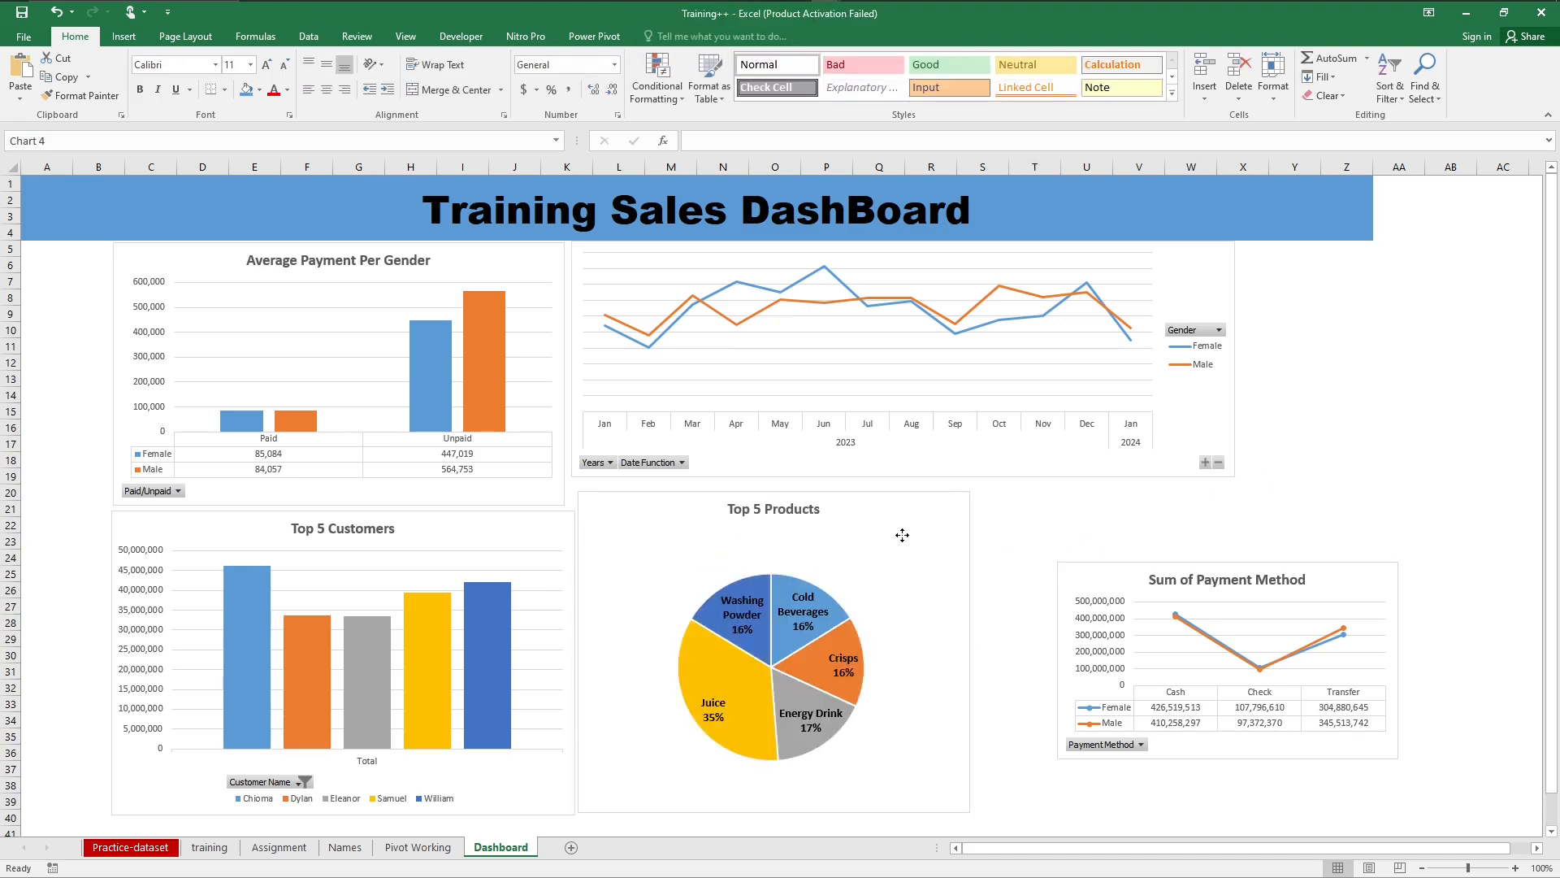
Step: Reposition the Top 5 Products chart beside Top 5 Customers and shrink it to cover about K21 to S38
drag(901, 533, 867, 535)
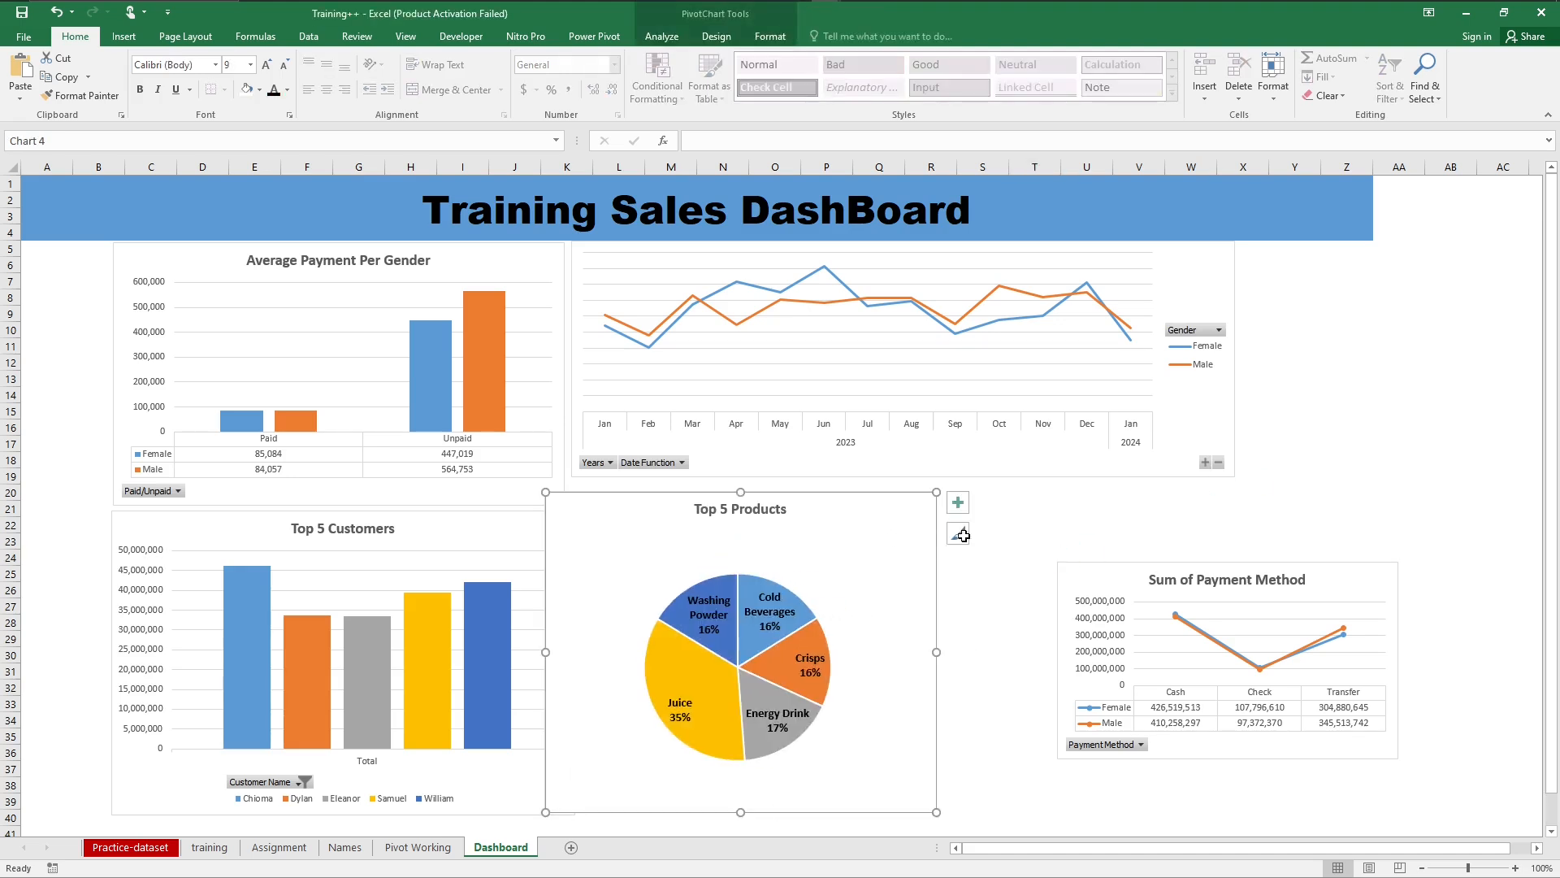
click(1001, 576)
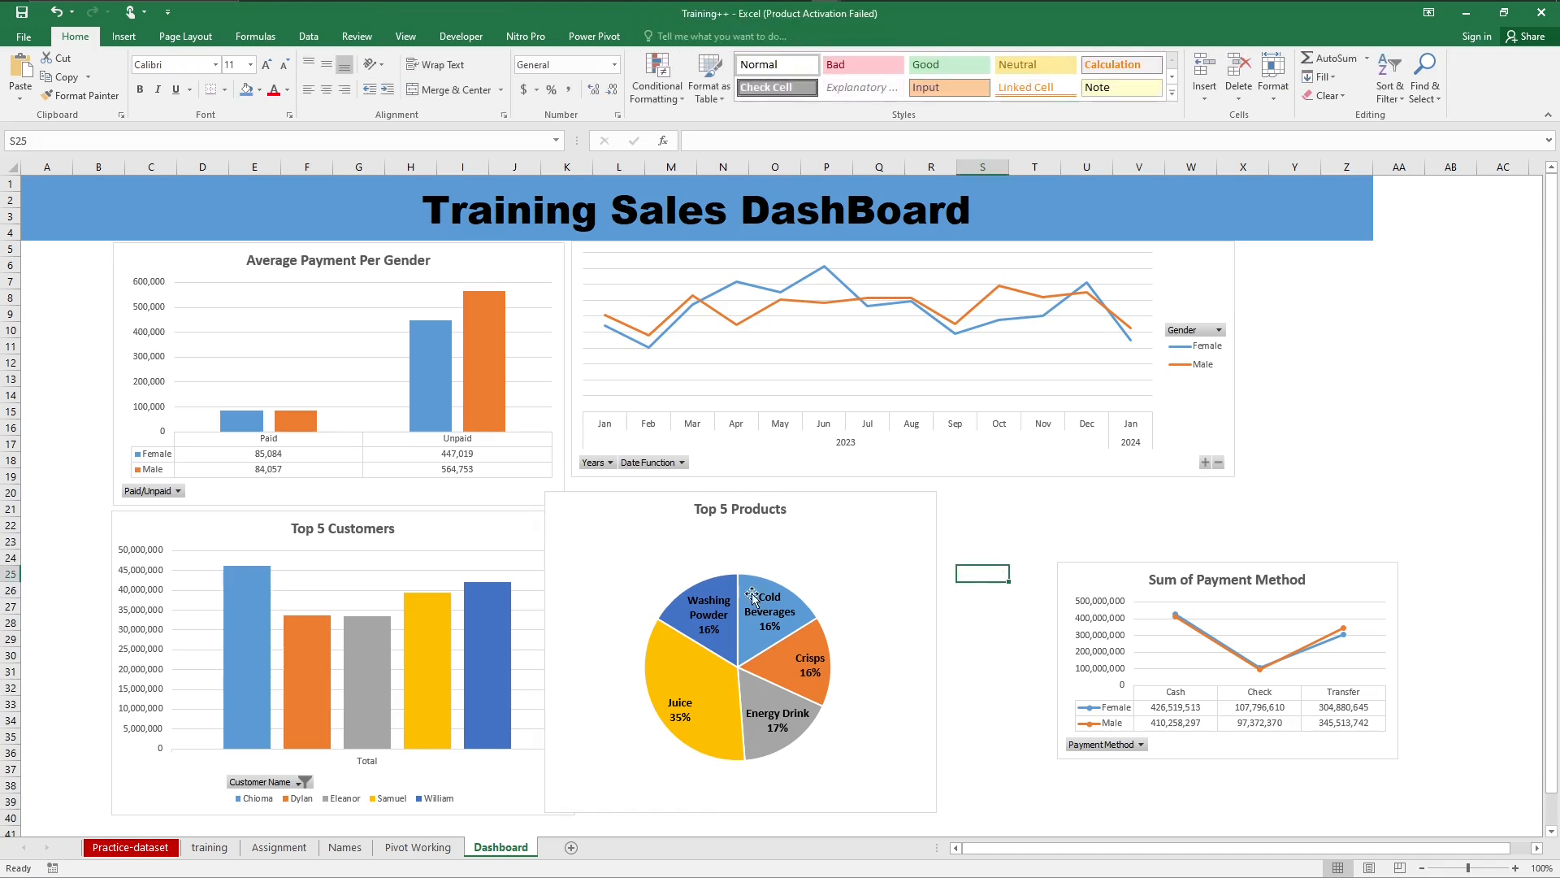
click(517, 526)
click(976, 542)
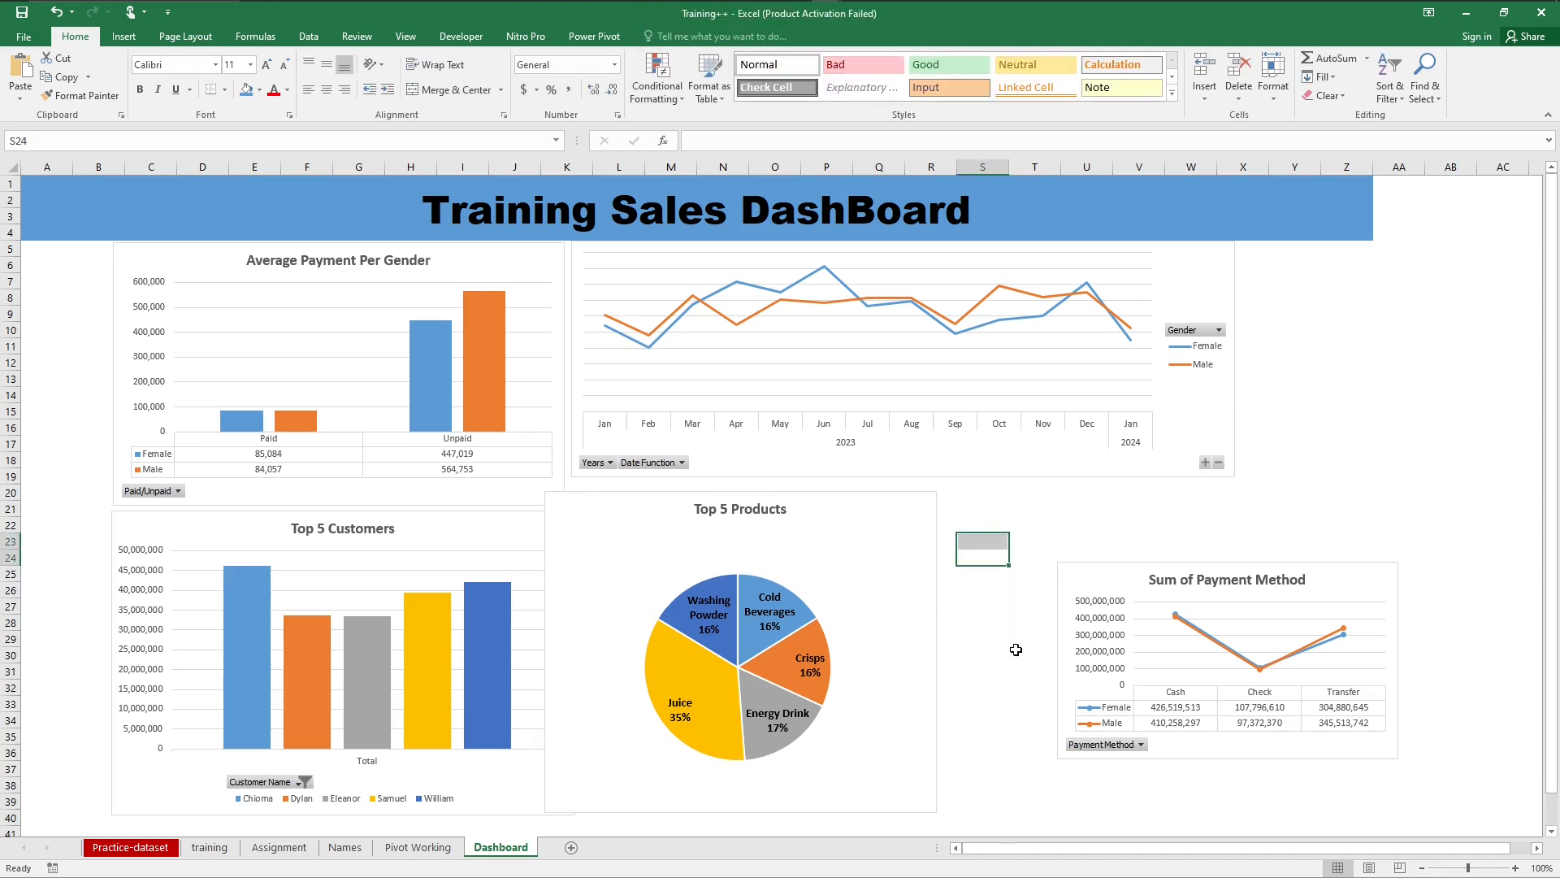
click(916, 533)
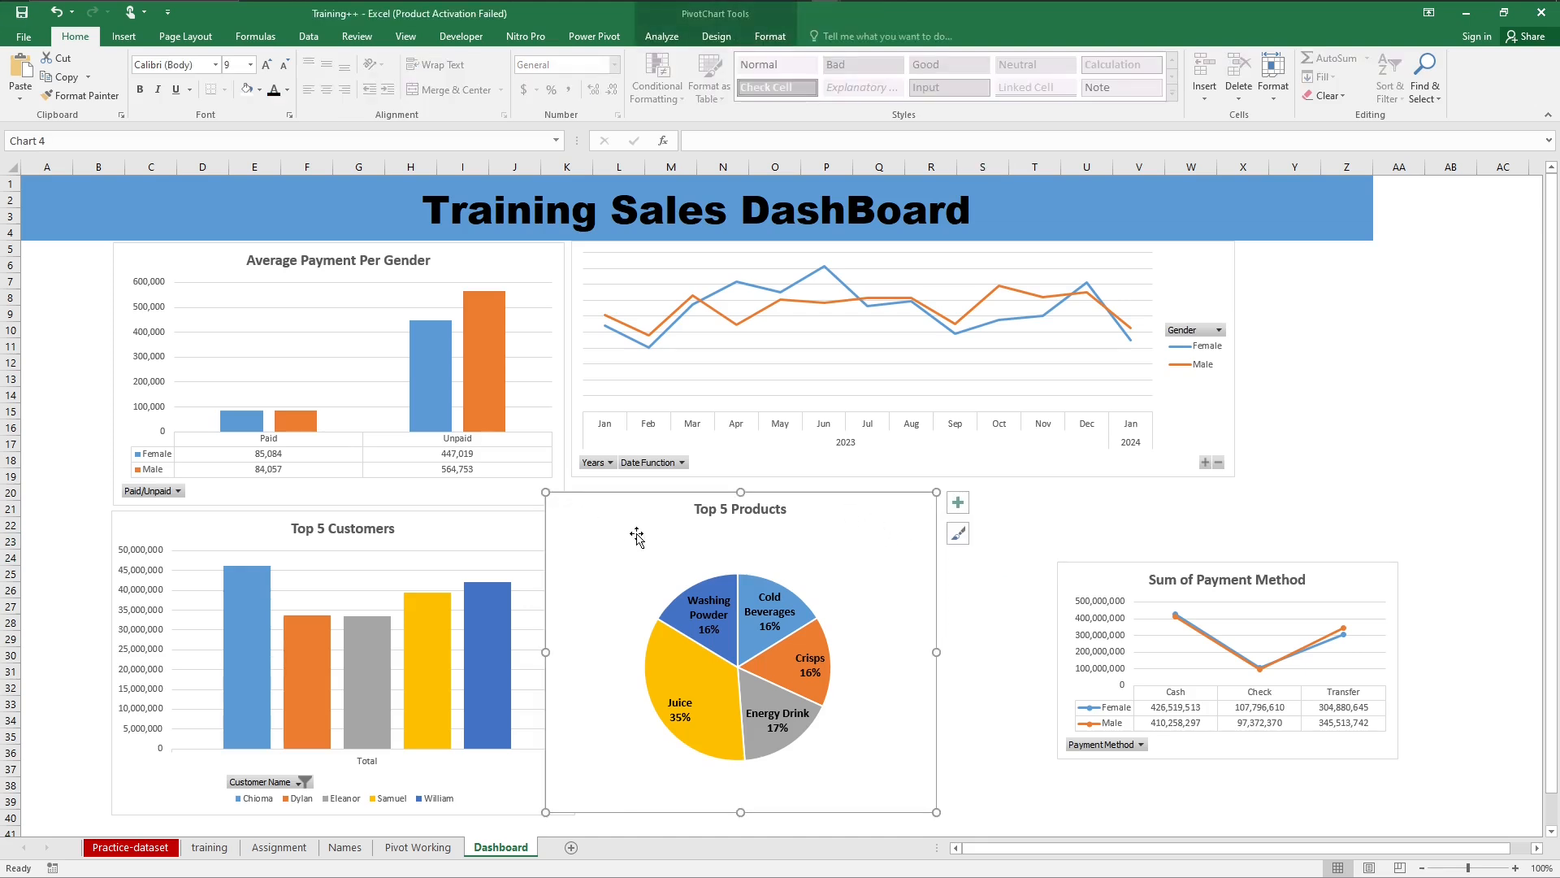
drag(636, 537, 676, 537)
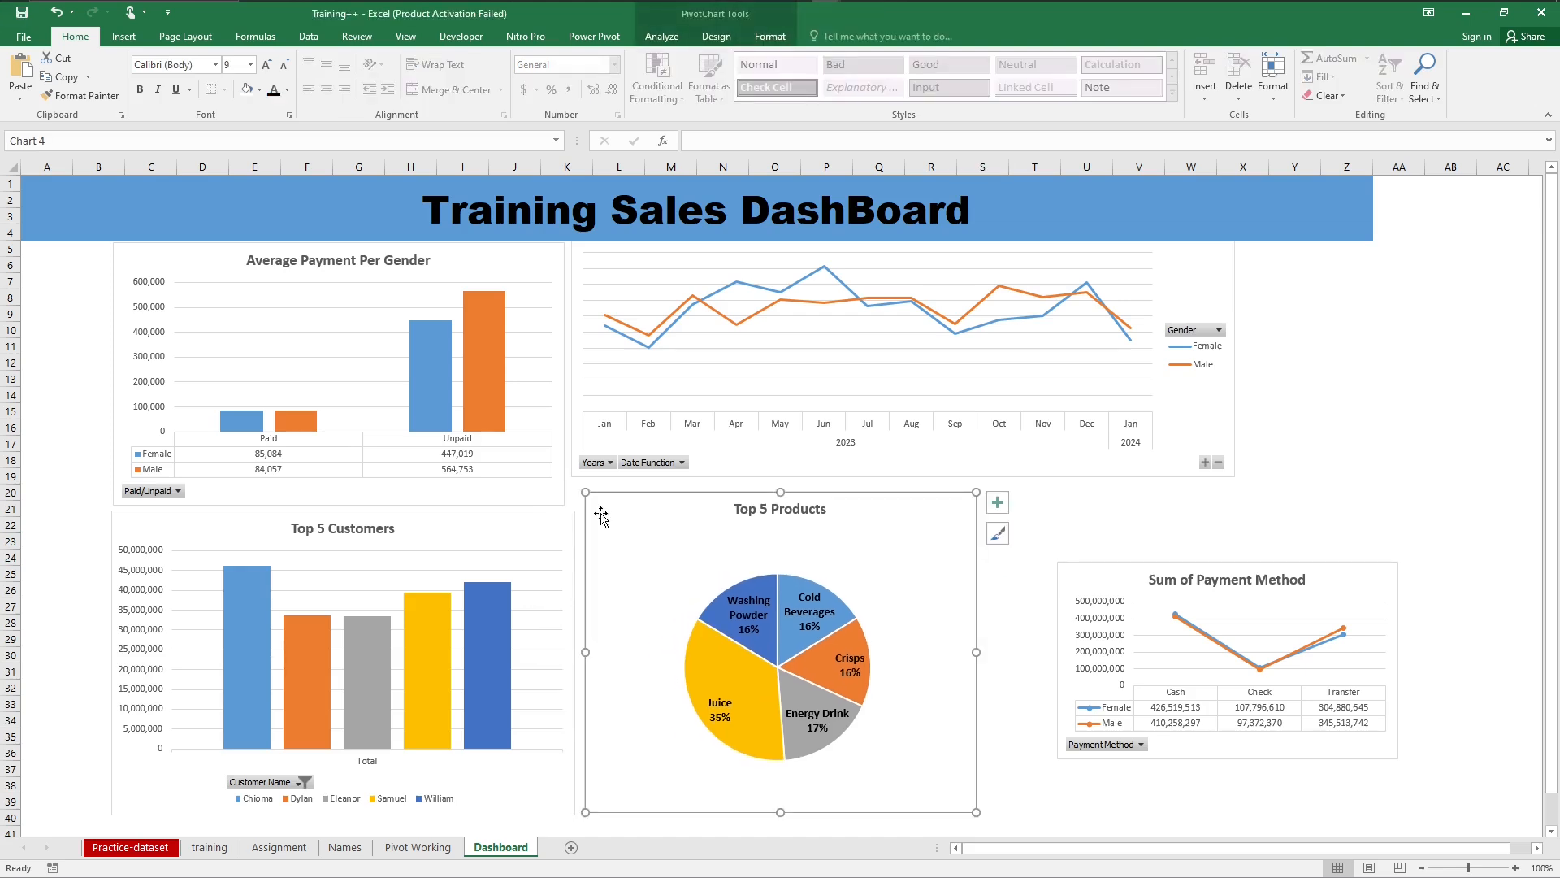
drag(586, 493, 620, 553)
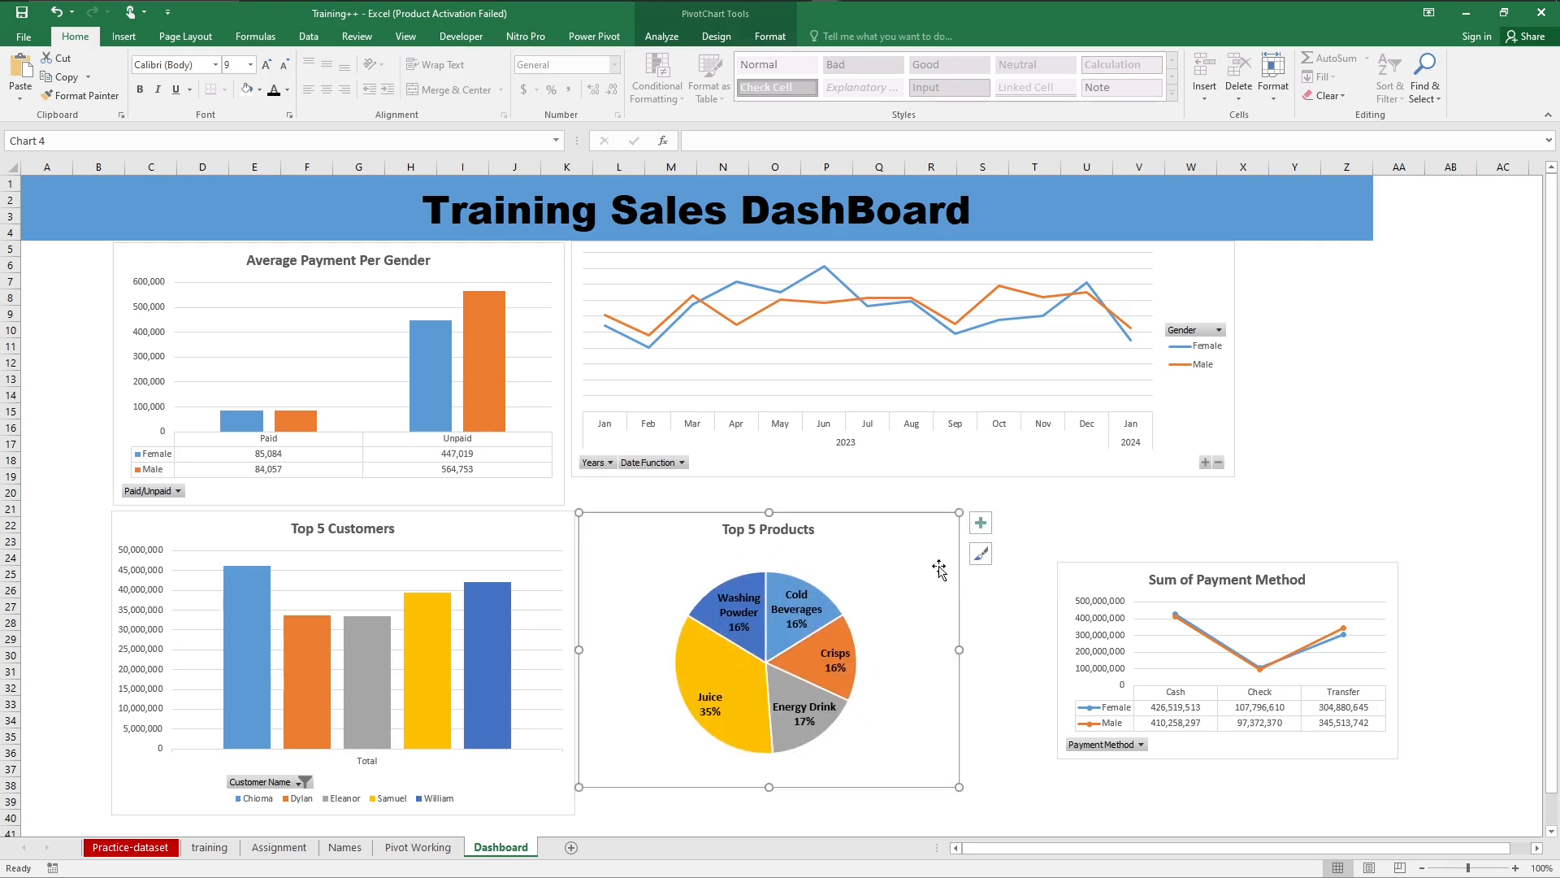
Step: Move the Sum of Payment Method chart beside Top 5 Products and enlarge it to cover about S21 to Y37
click(1131, 543)
drag(1384, 575, 1309, 512)
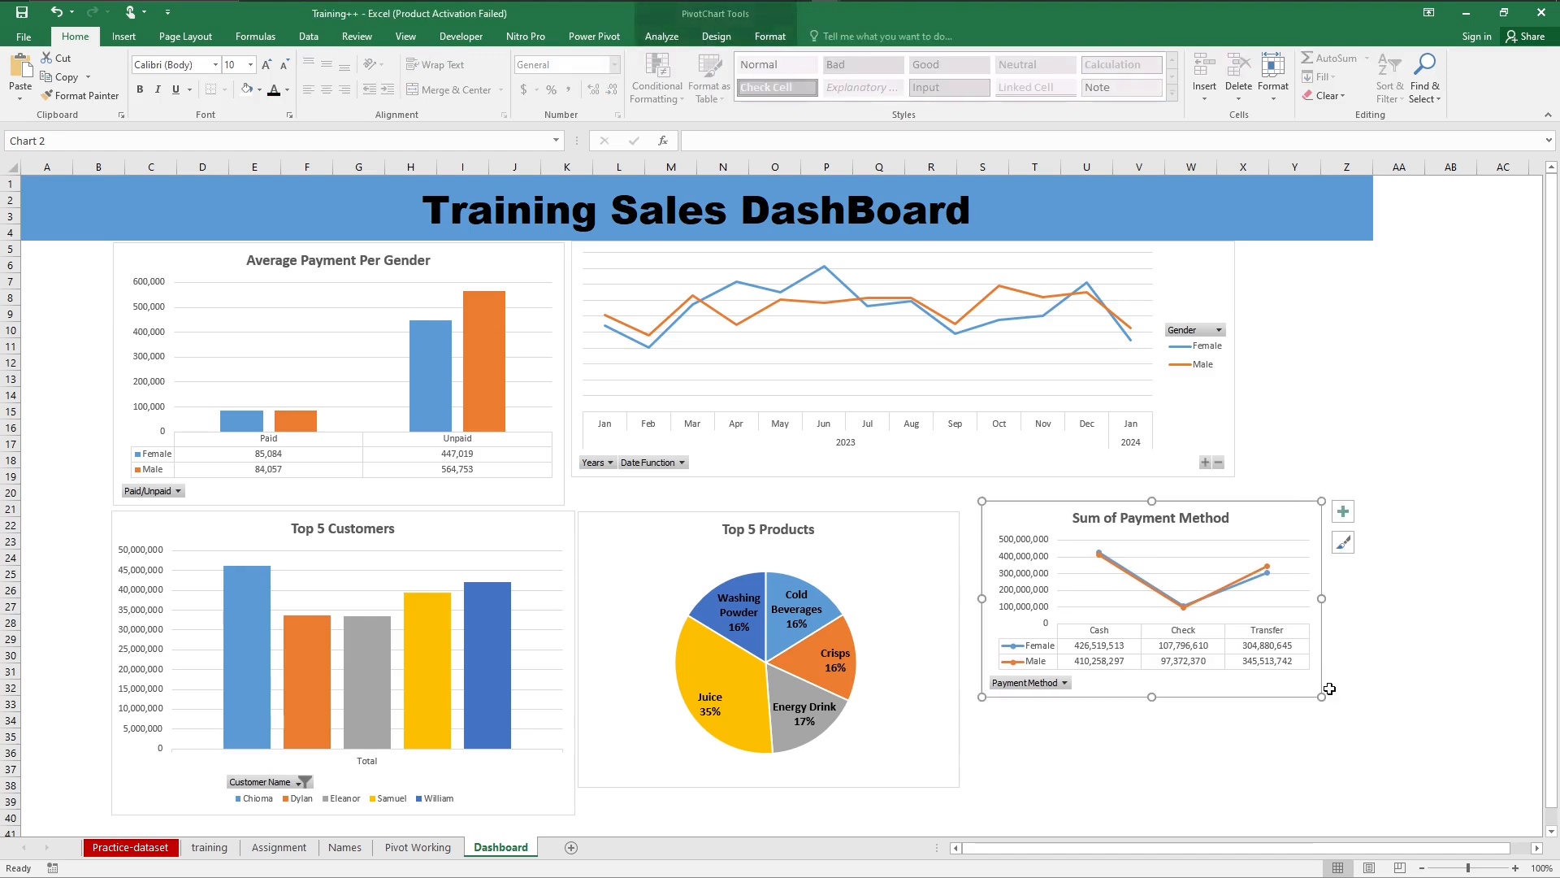
drag(1321, 697, 1334, 770)
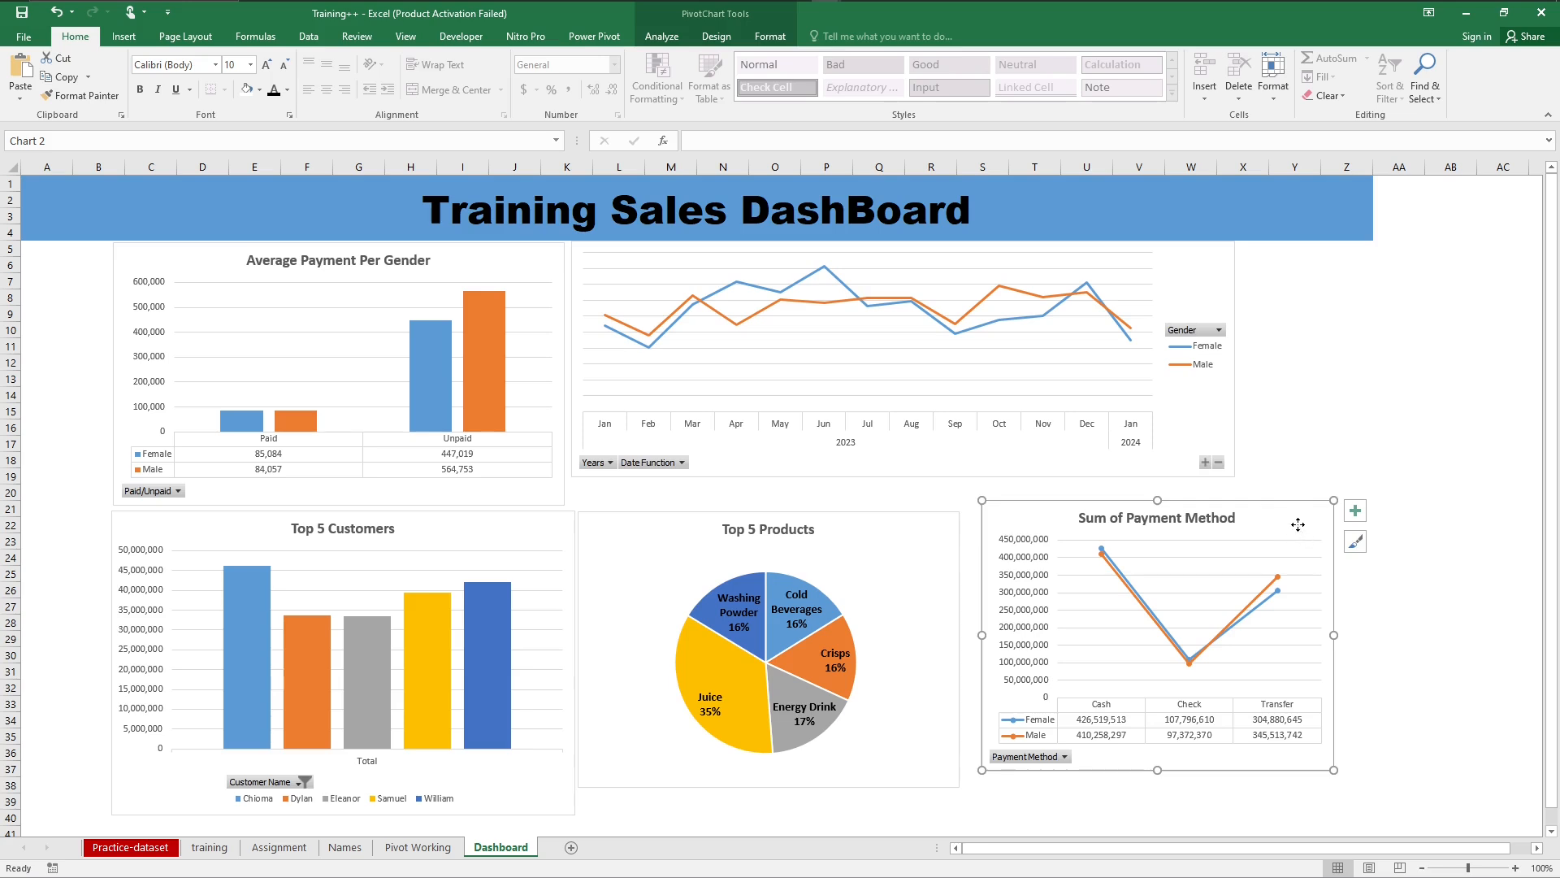
drag(1300, 524, 1286, 529)
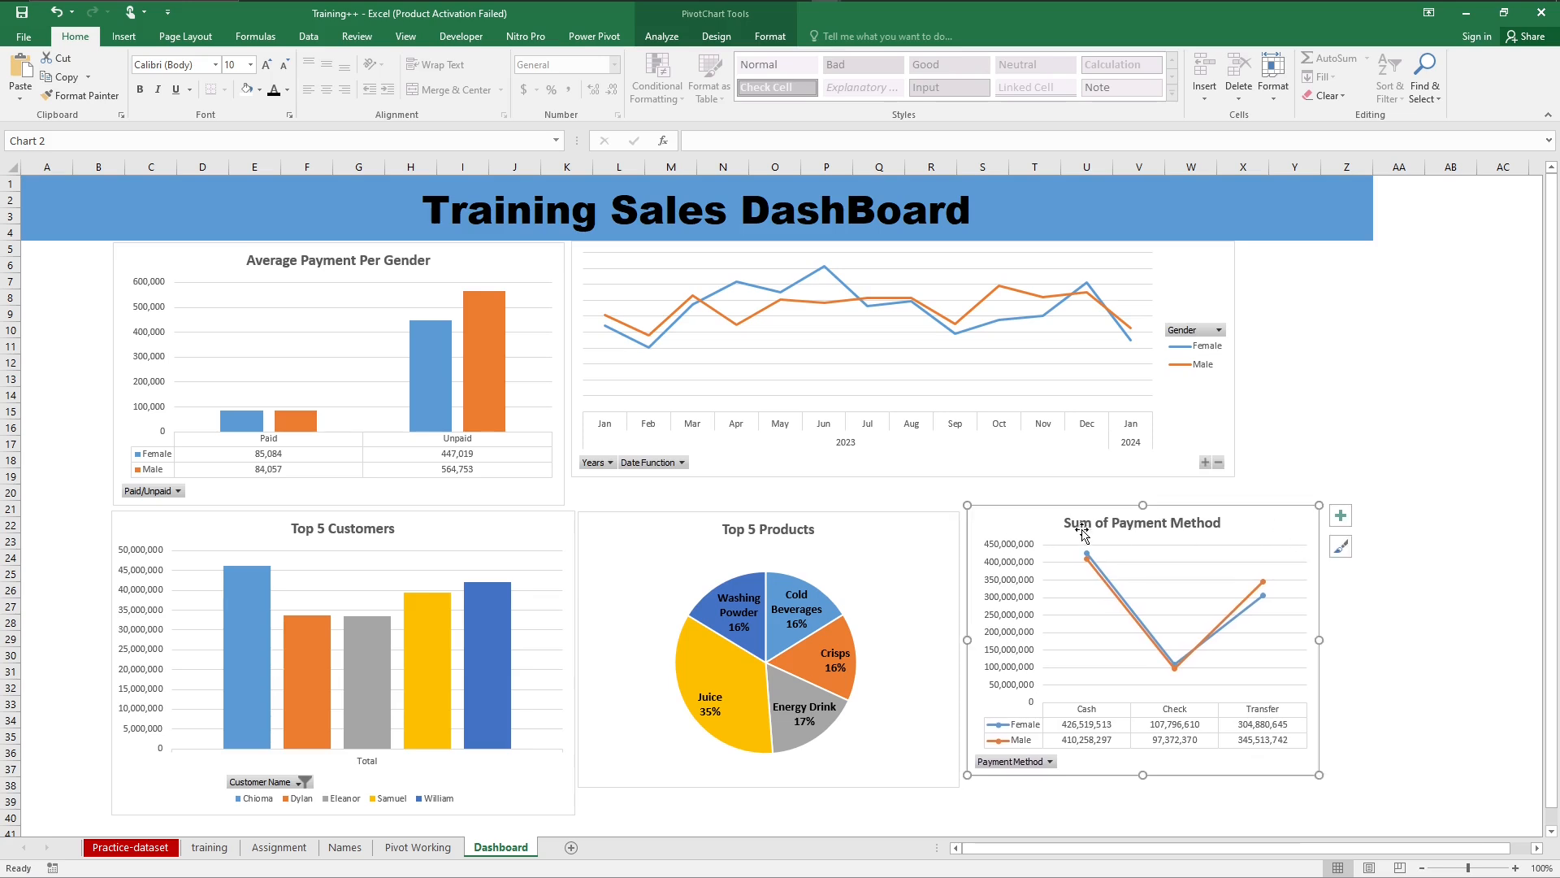
Step: Shift and enlarge Top 5 Products to about L20 to T38 and Sum of Payment Method to about T20 to AA38
drag(930, 529, 932, 501)
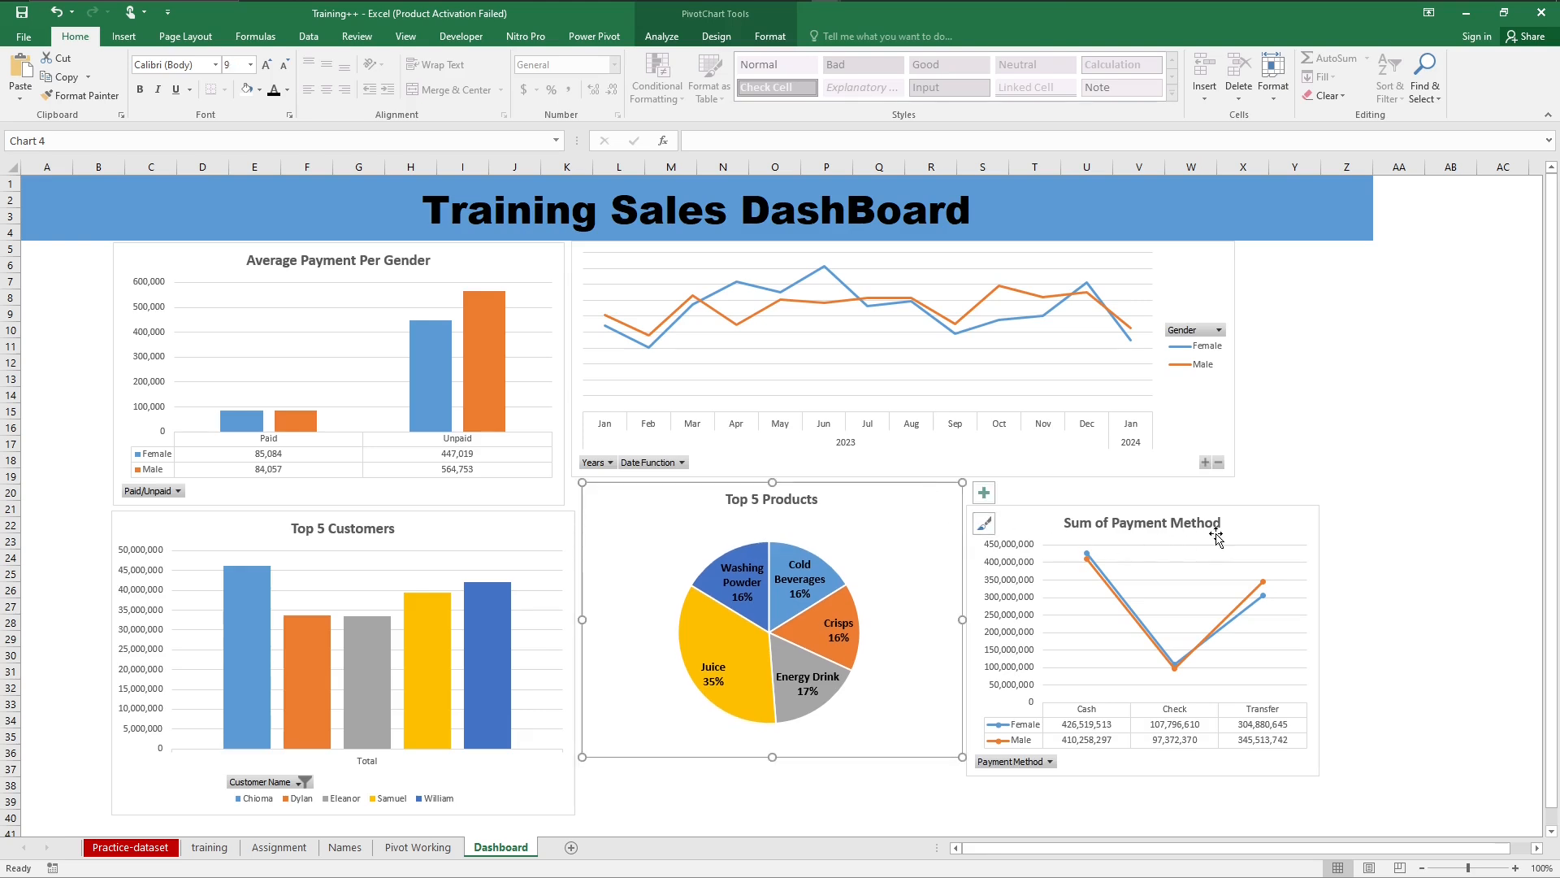
drag(1262, 530, 1312, 519)
drag(1371, 764, 1386, 790)
drag(939, 497, 992, 511)
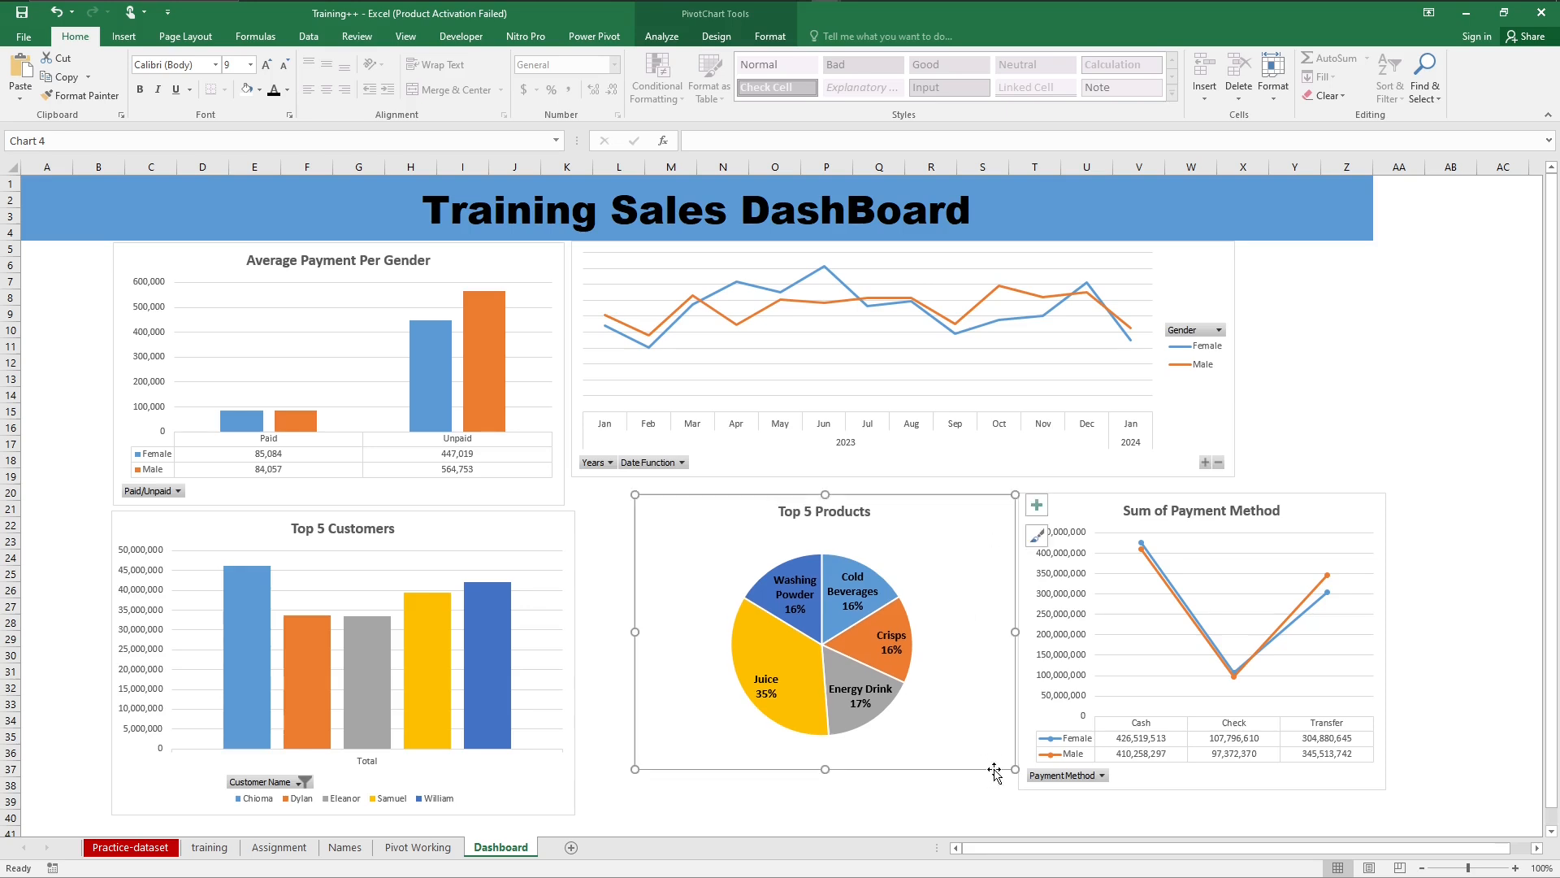
drag(1013, 768, 1015, 785)
click(1427, 591)
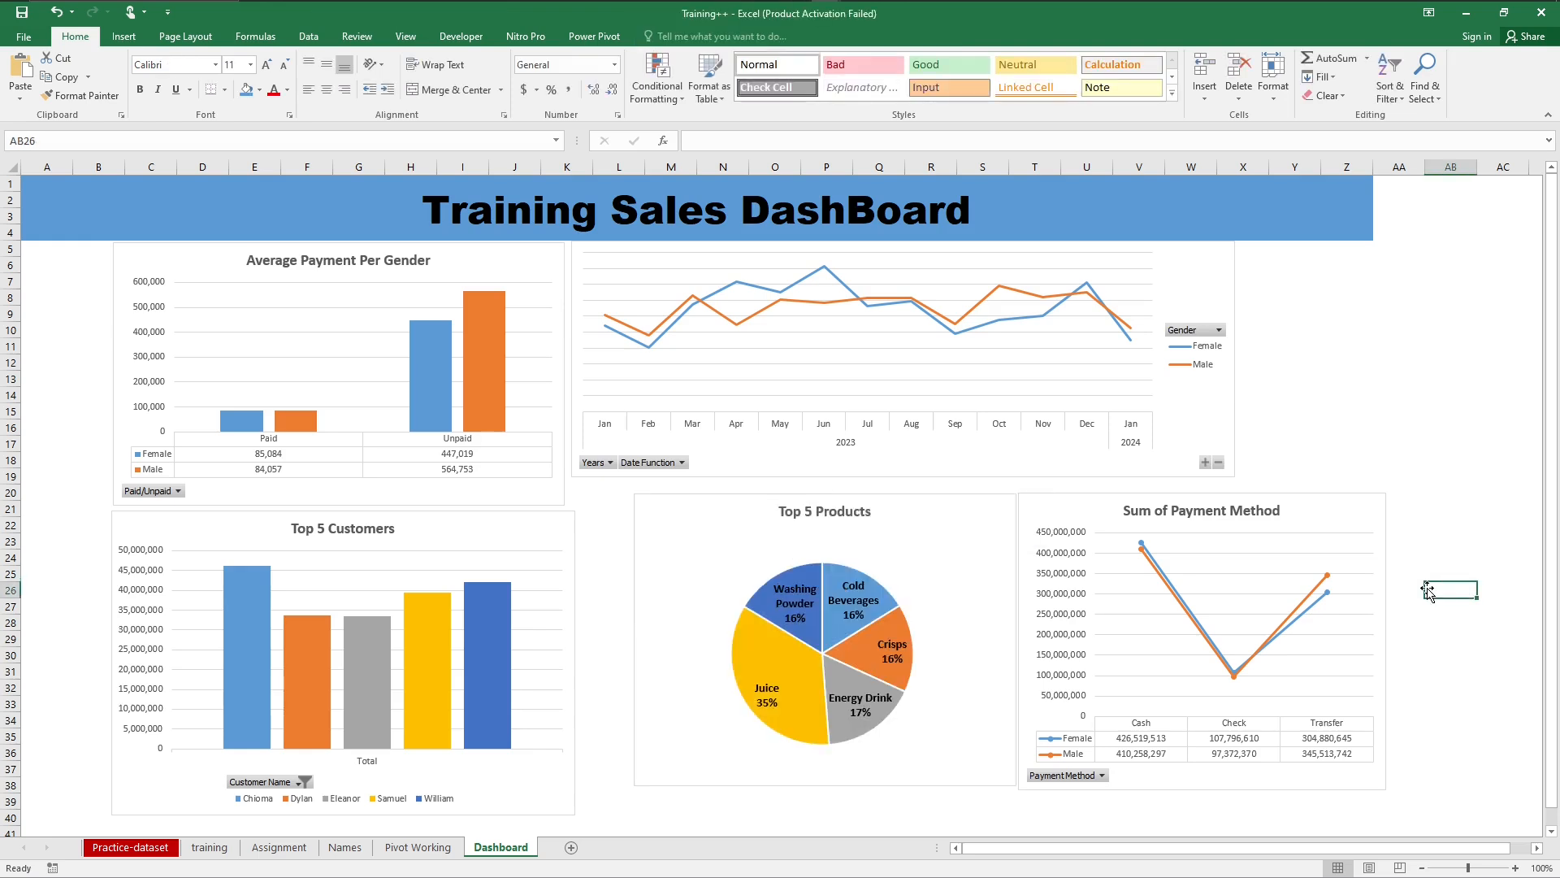
Step: Enlarge the monthly gender line chart so its lower-right corner reaches about cell Z20
click(1200, 280)
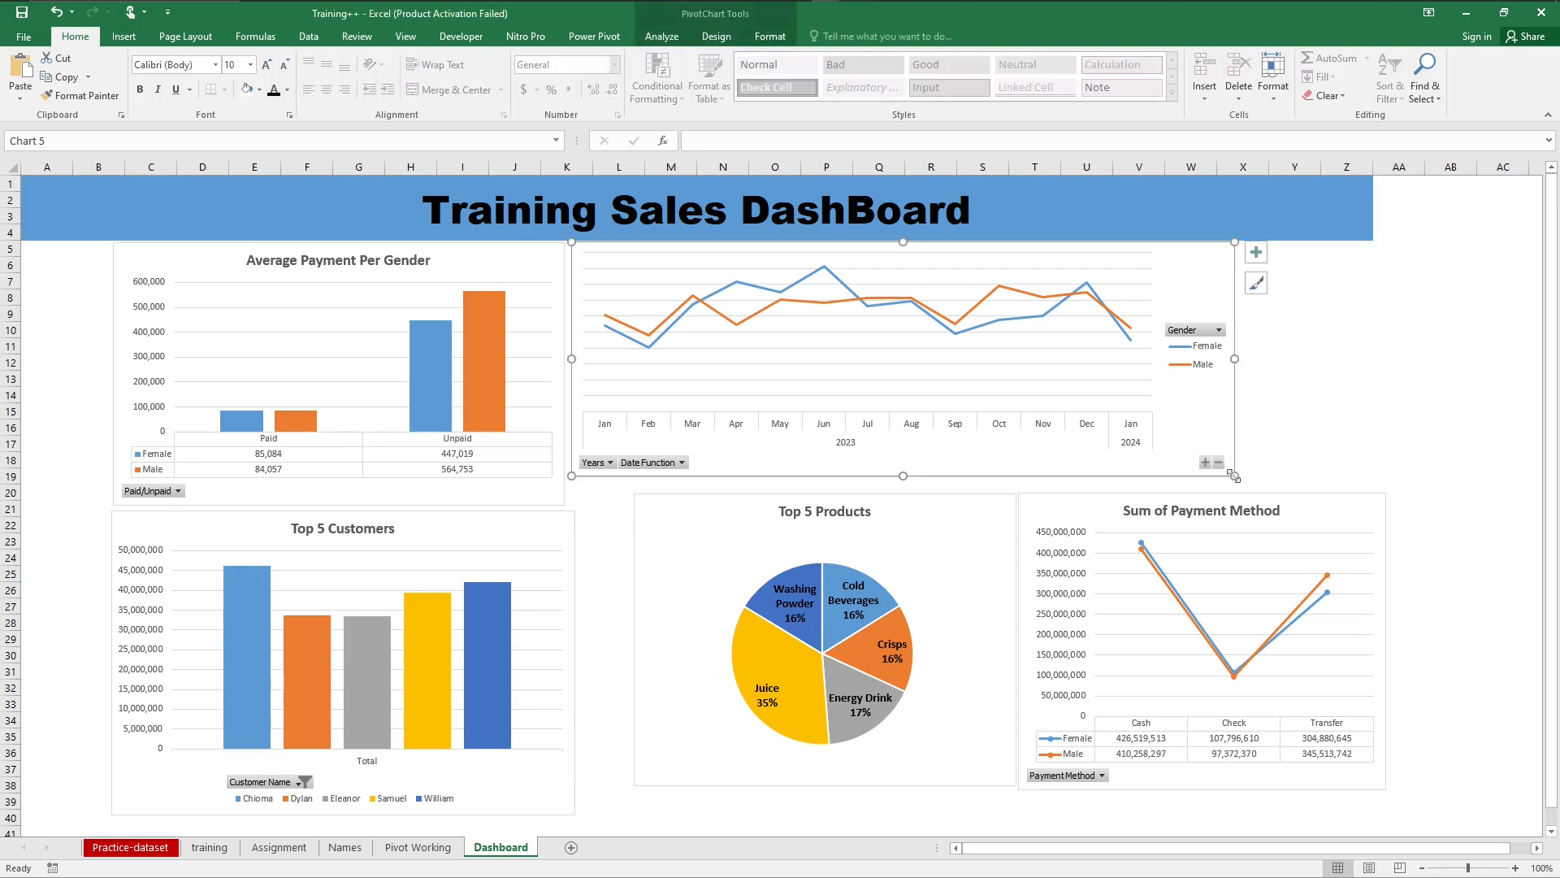
drag(1234, 477, 1366, 497)
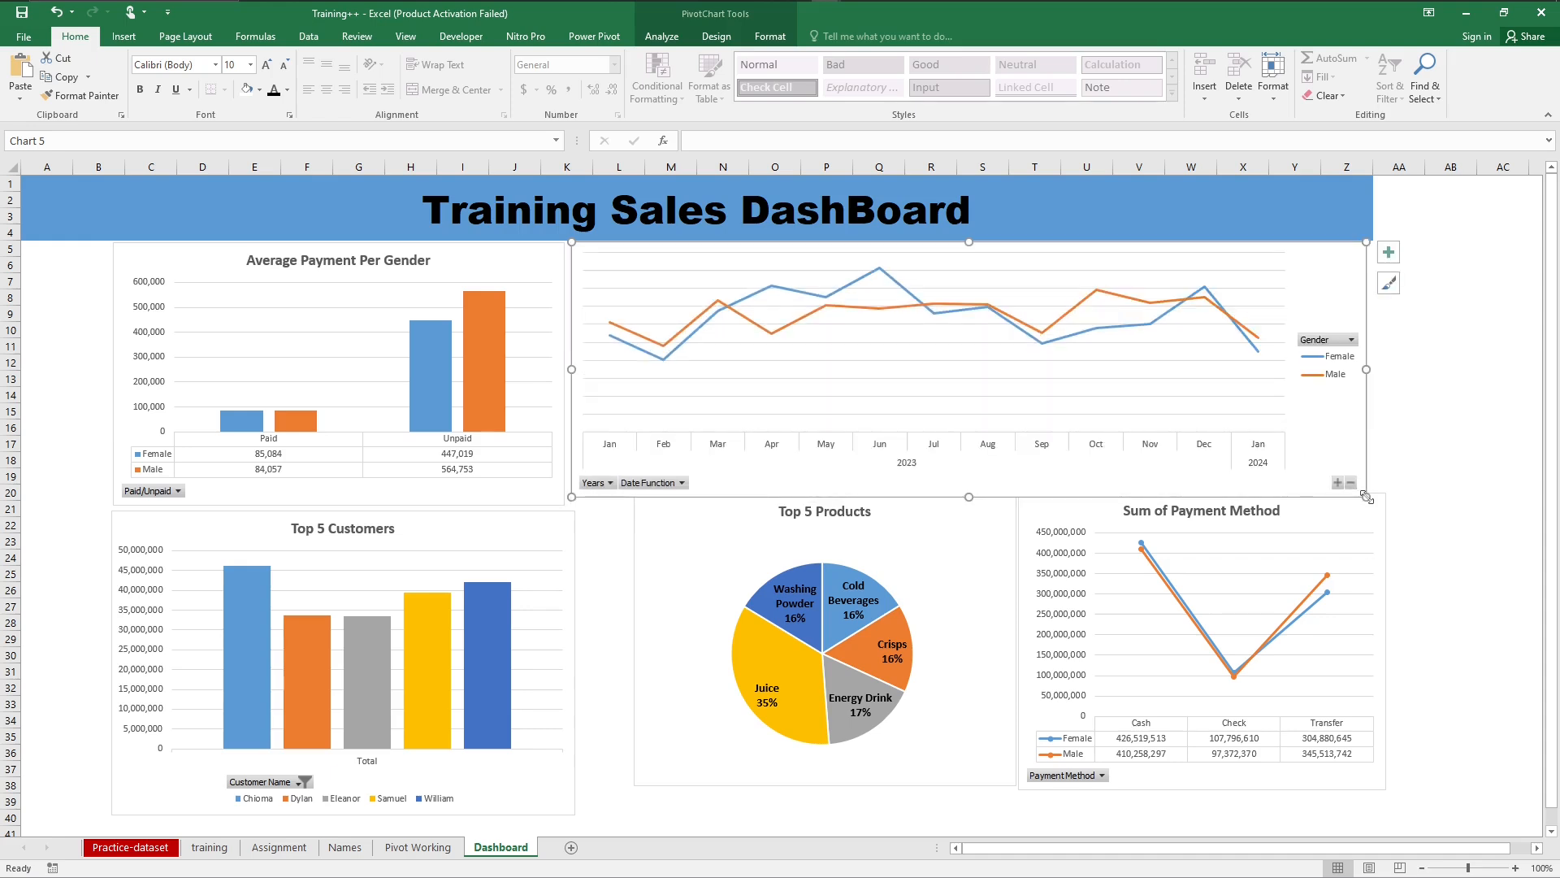
click(1422, 440)
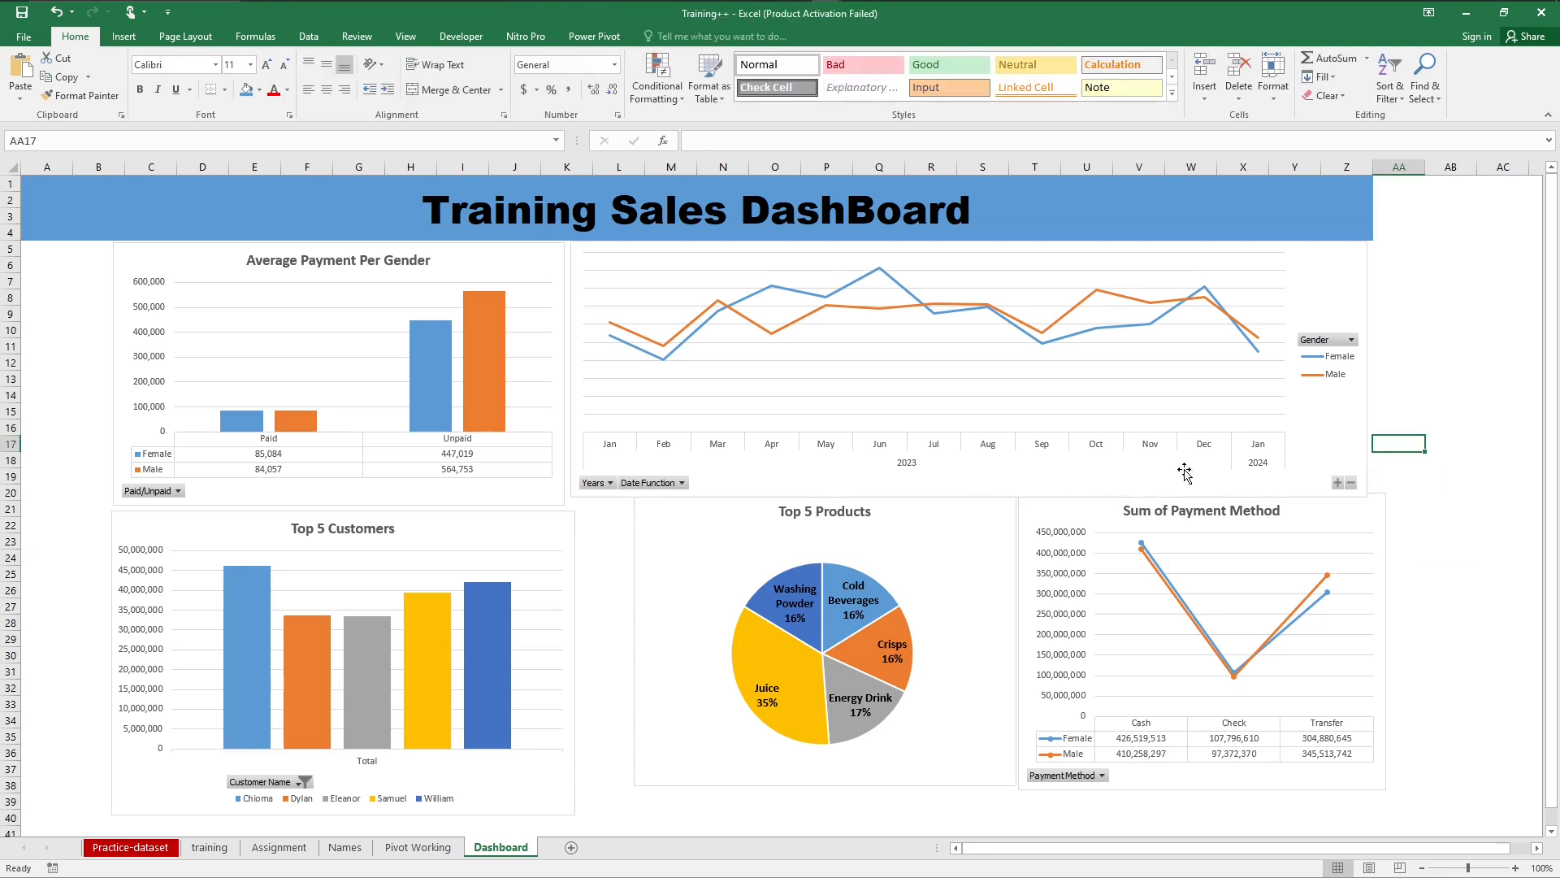
Step: Place Top 5 Products and Sum of Payment Method below the line chart, enlarged to about K21 to S40 and S21 to Z40
drag(942, 520, 901, 538)
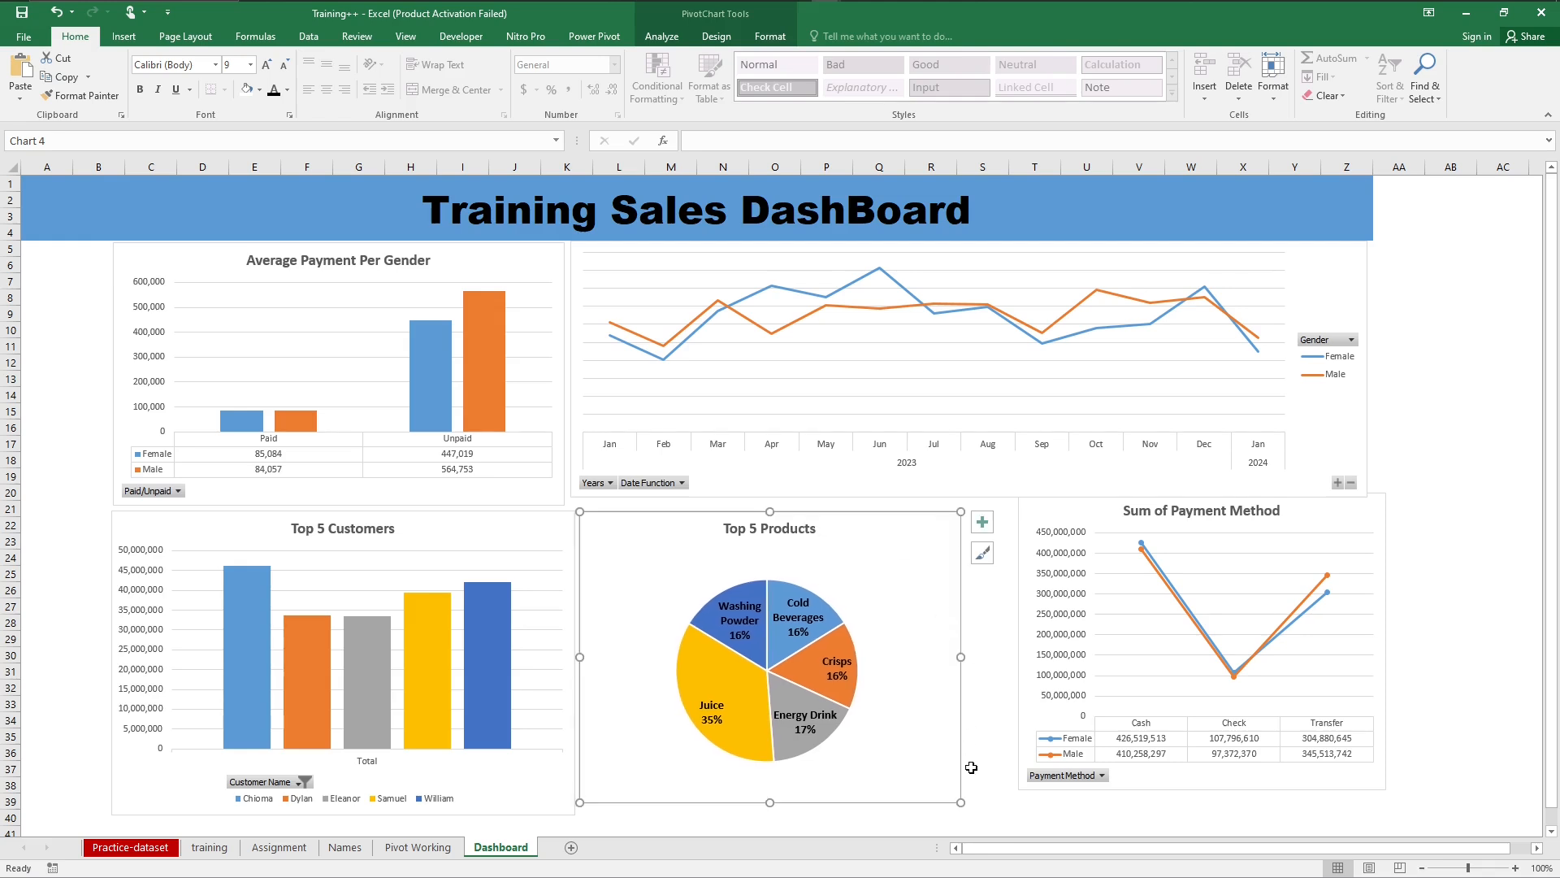
drag(961, 803, 967, 817)
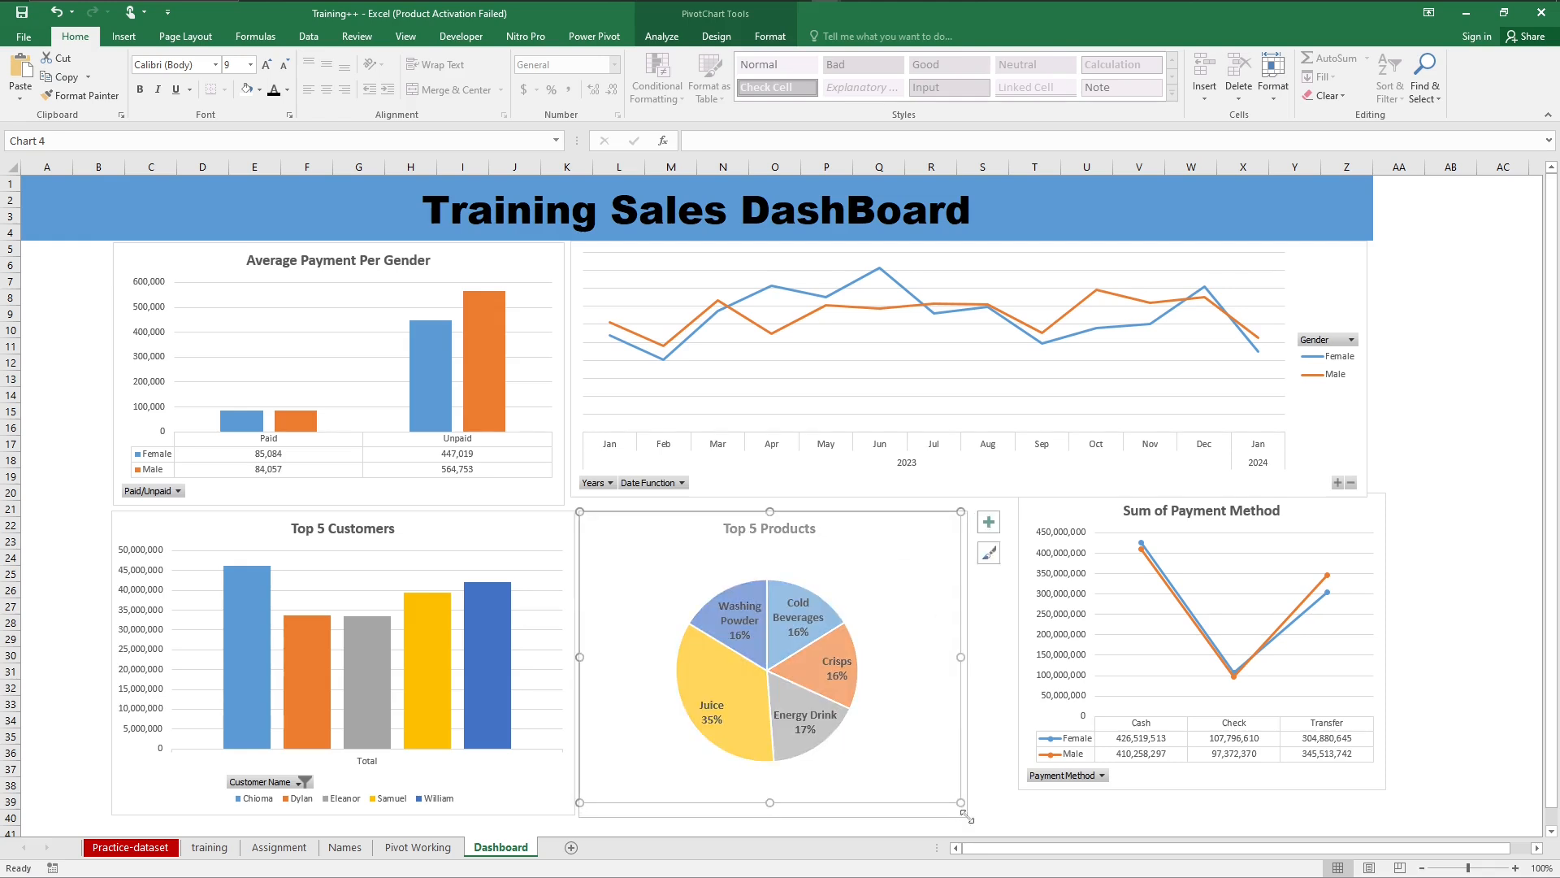
click(1349, 517)
drag(1349, 517, 1303, 529)
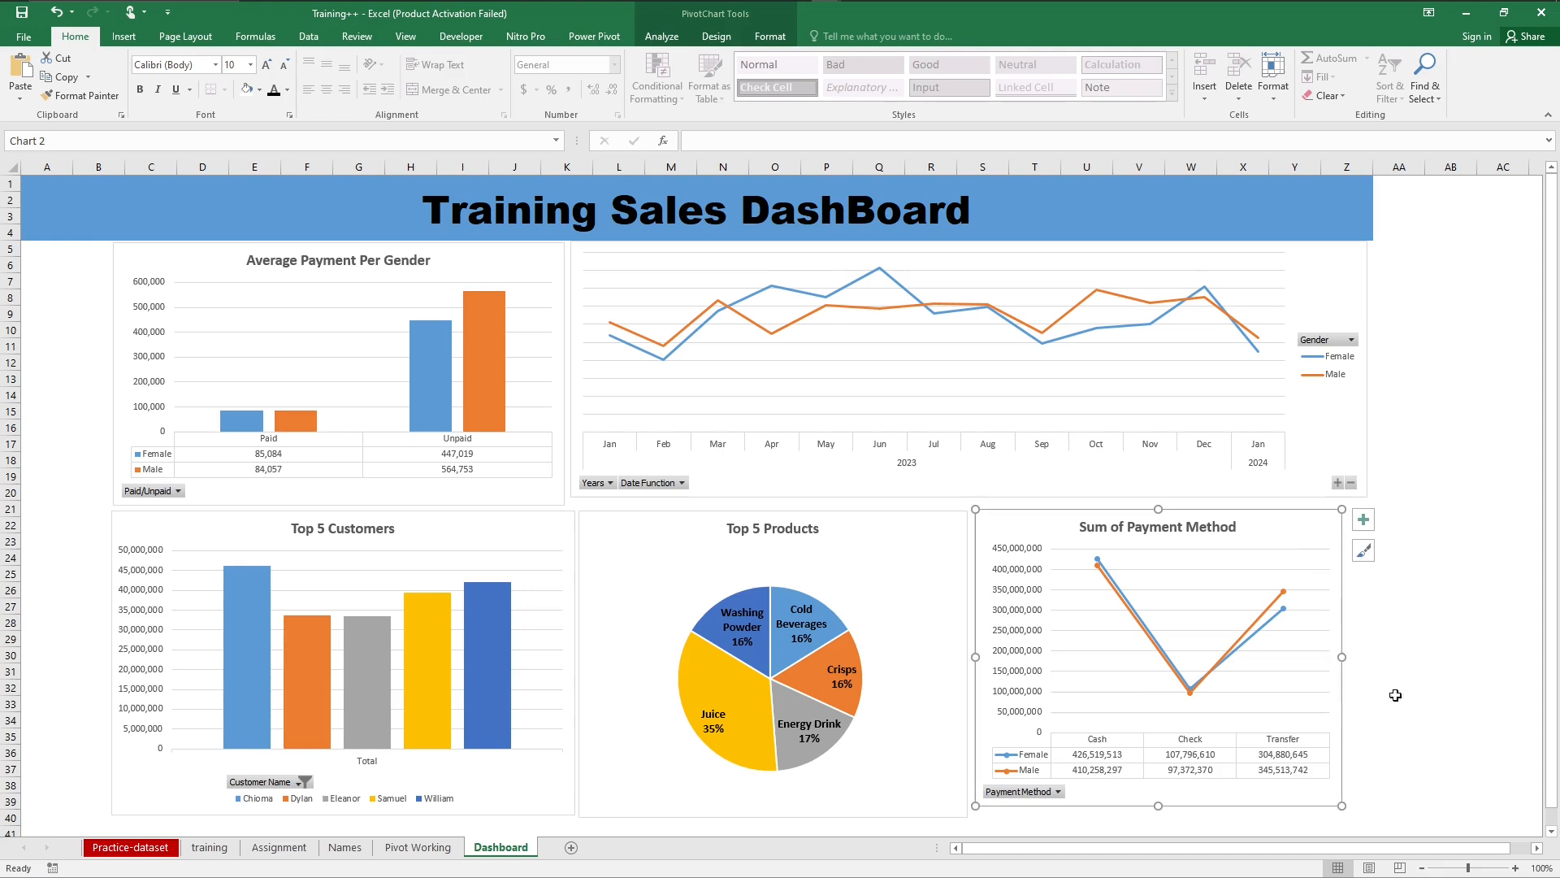
drag(1341, 806, 1373, 811)
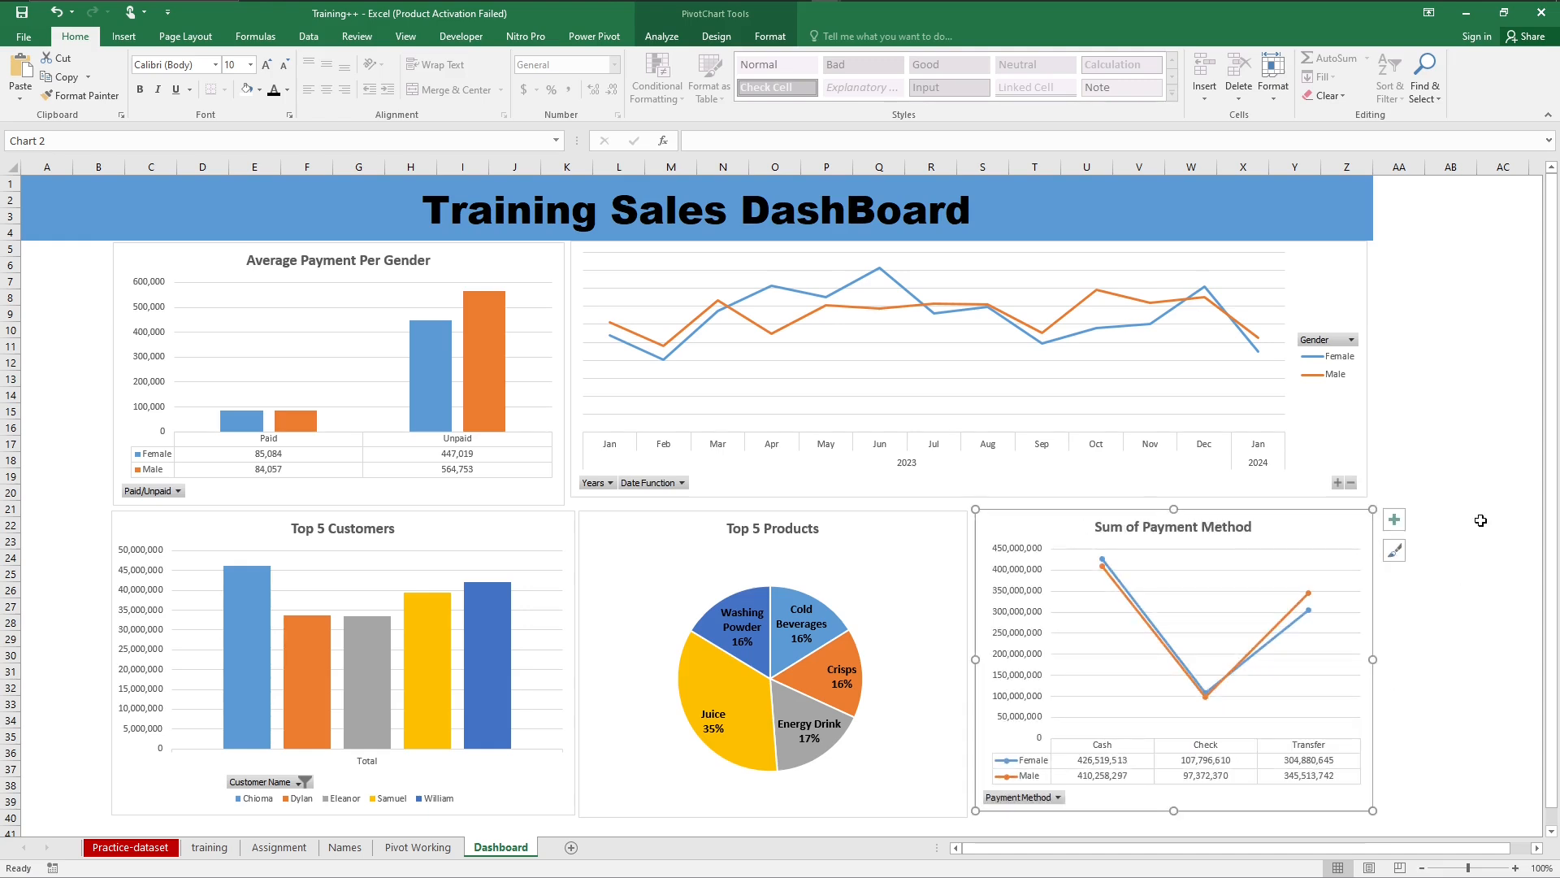
click(1451, 460)
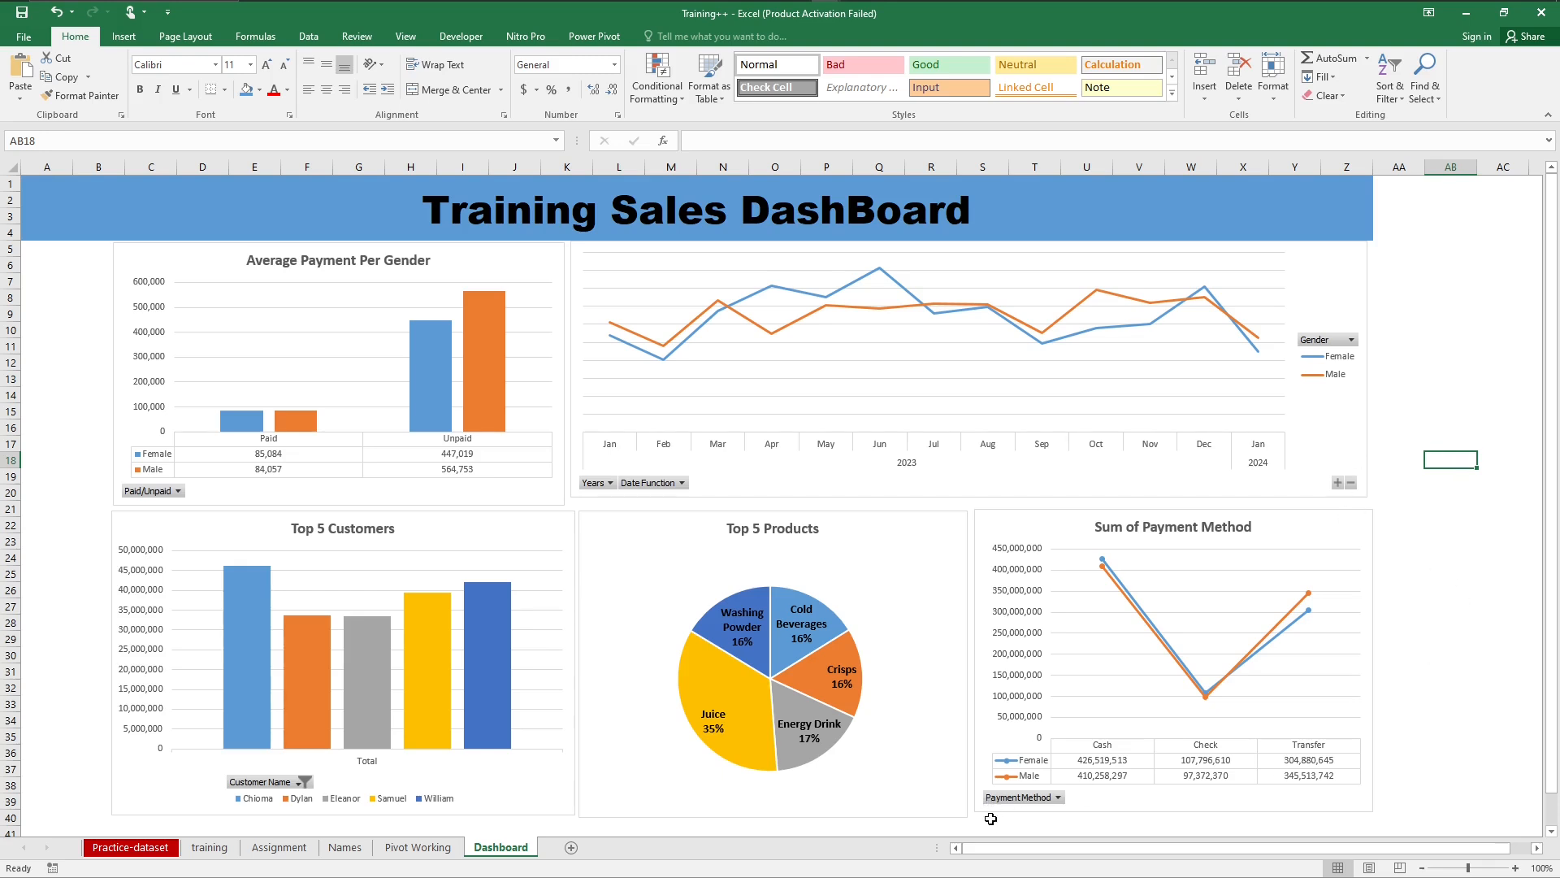
click(61, 279)
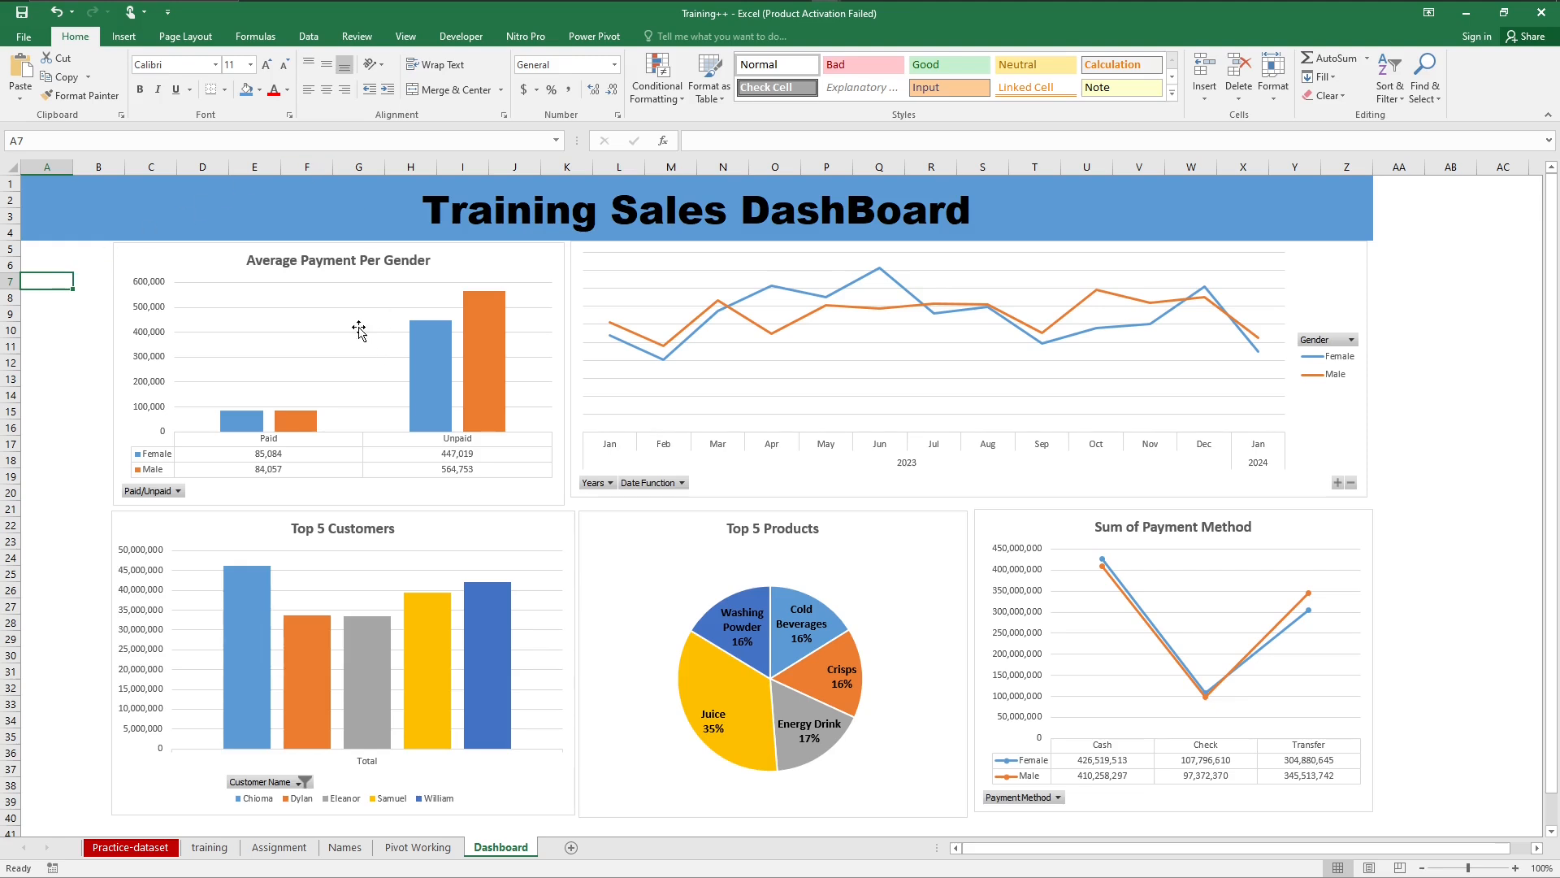
Step: Insert slicers for Text Fuction, Date Function, Location, Gender, Paid/Unpaid and Payment Method from the Average Payment Per Gender chart
click(512, 297)
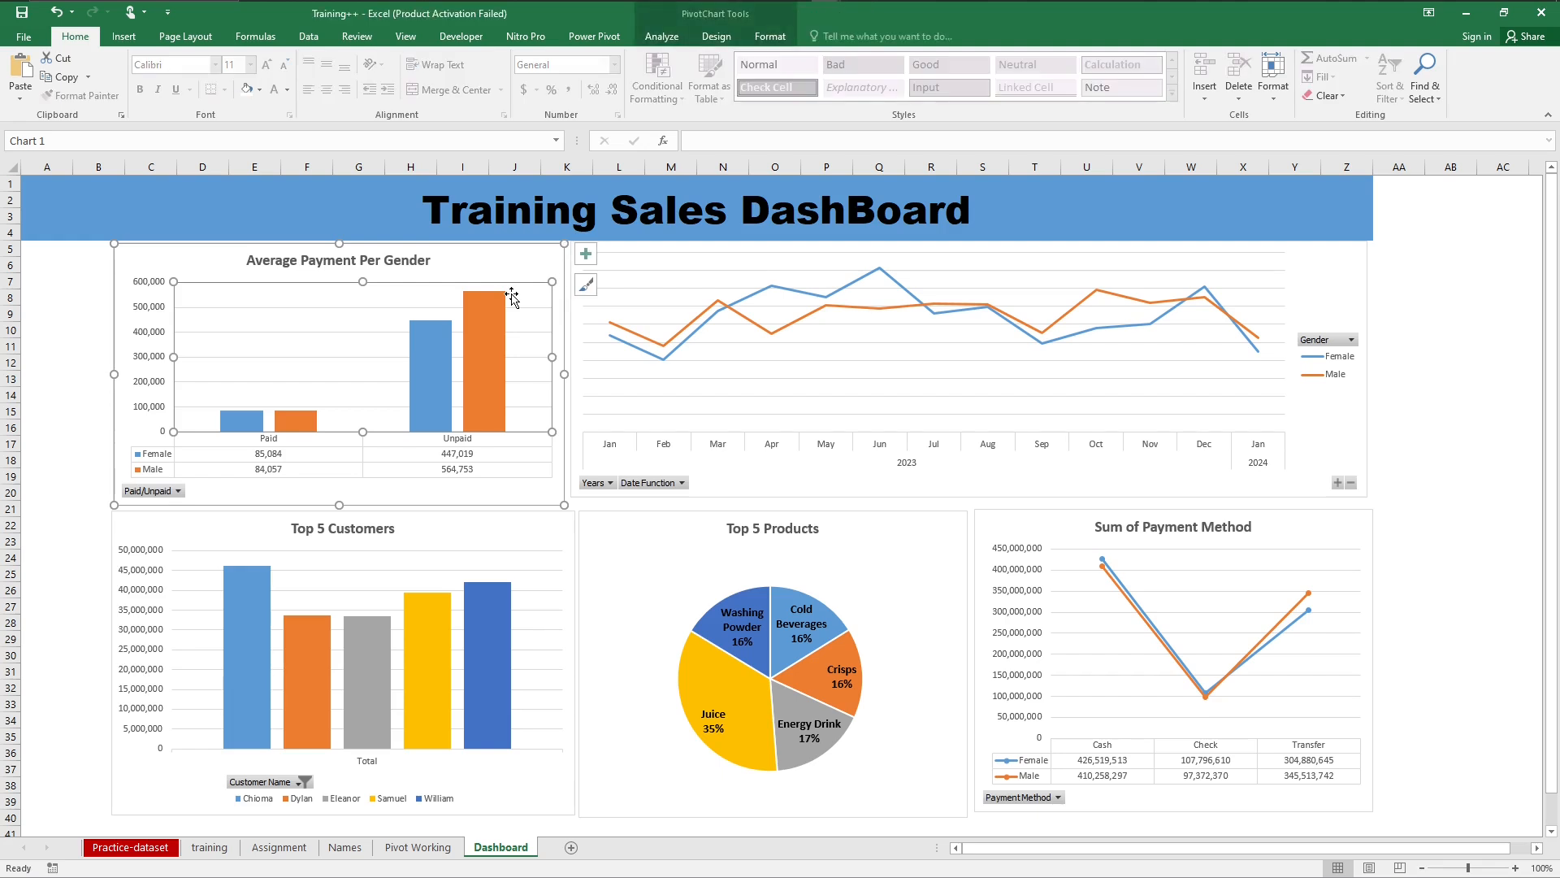
click(477, 264)
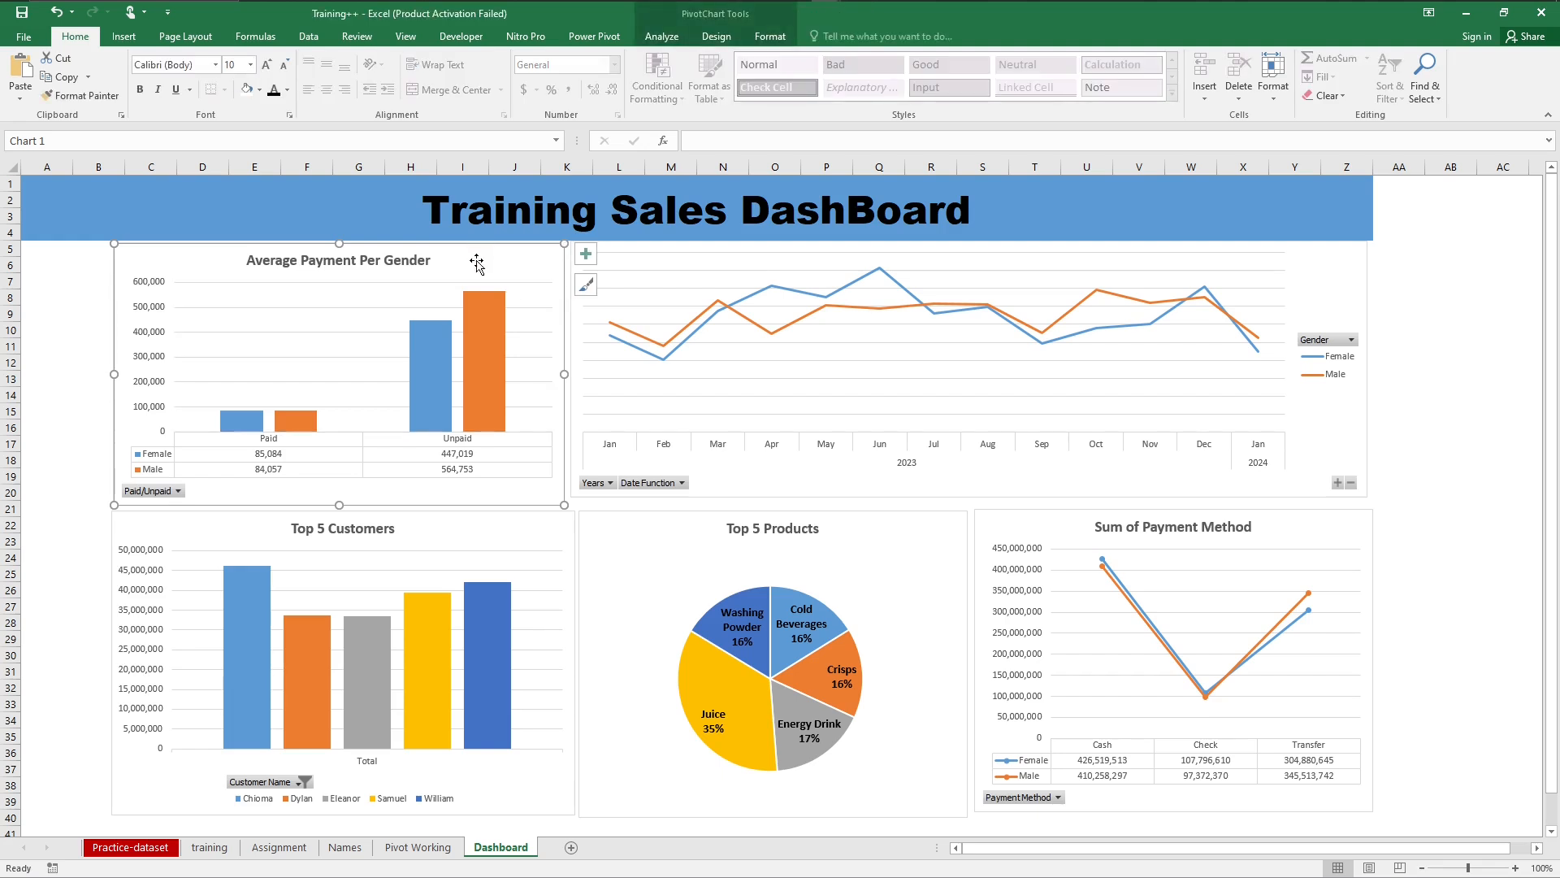
click(763, 39)
click(719, 38)
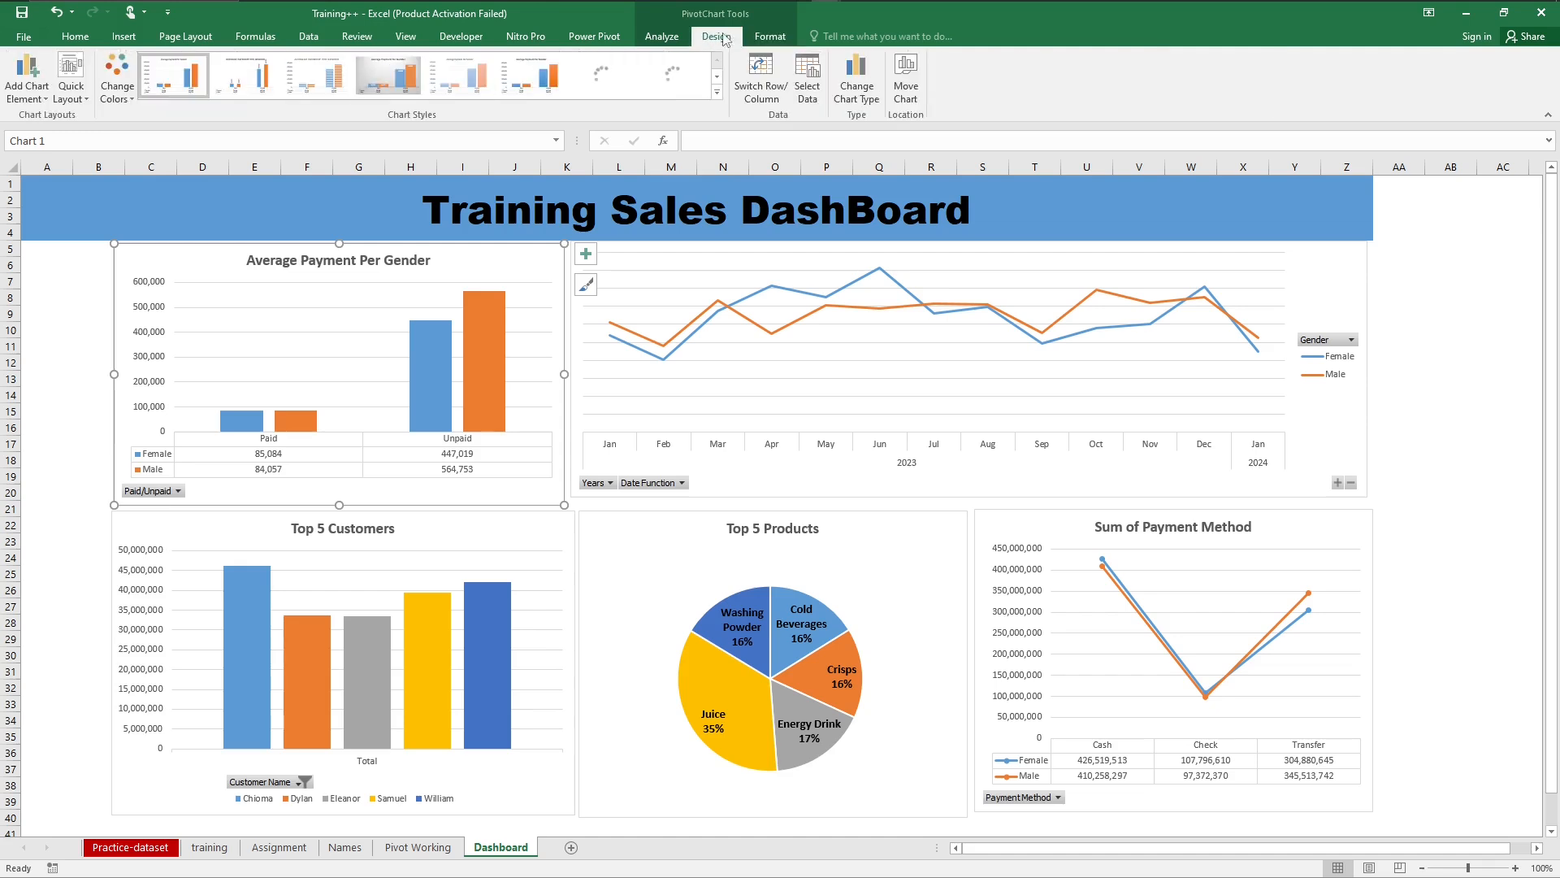
click(678, 38)
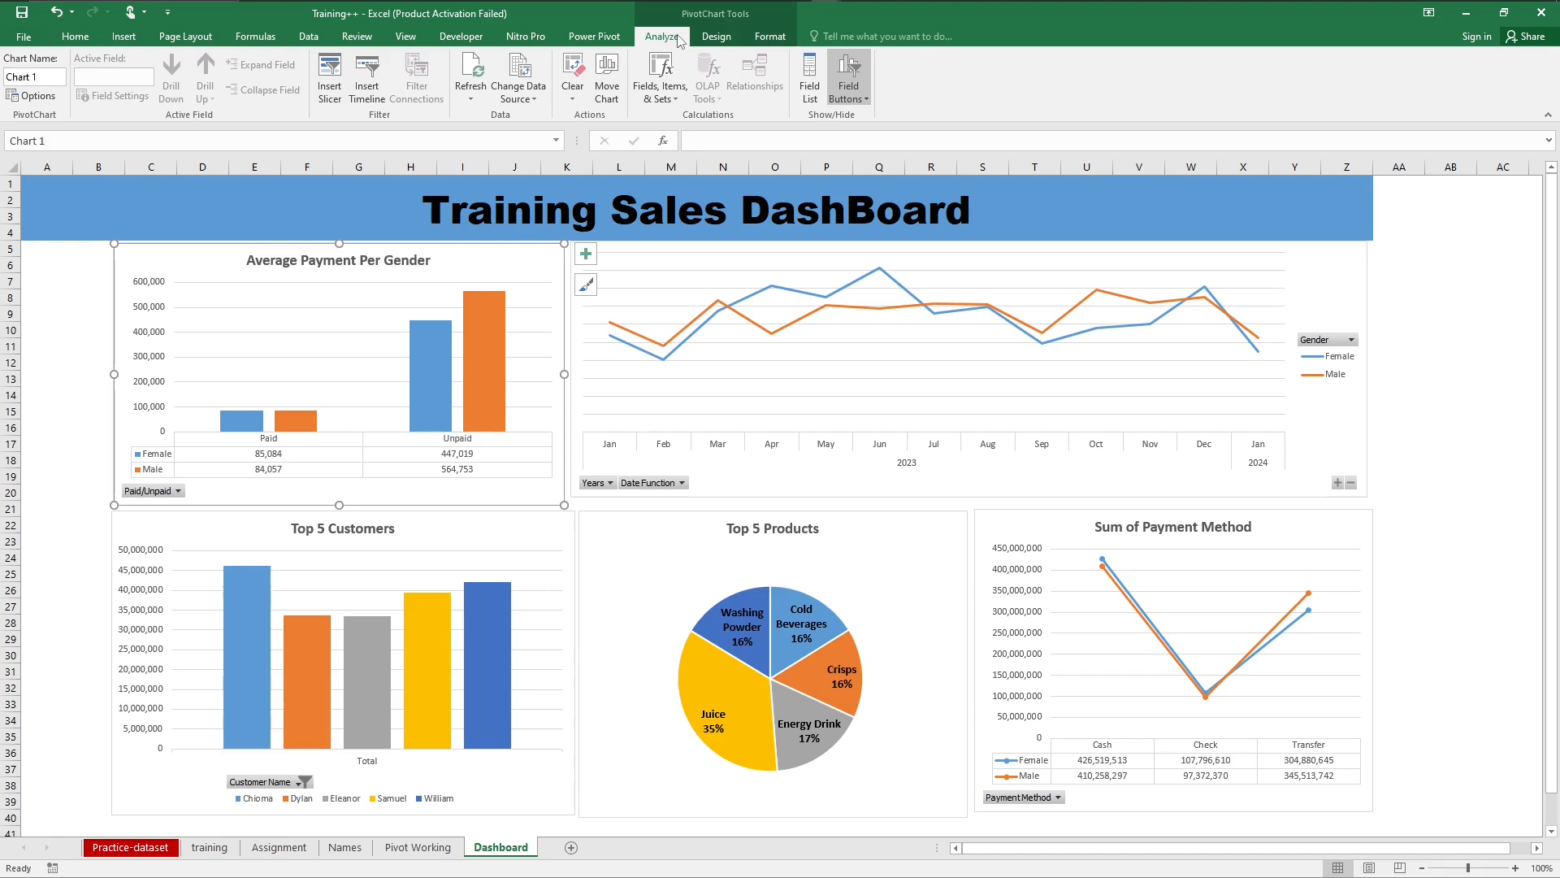
click(329, 78)
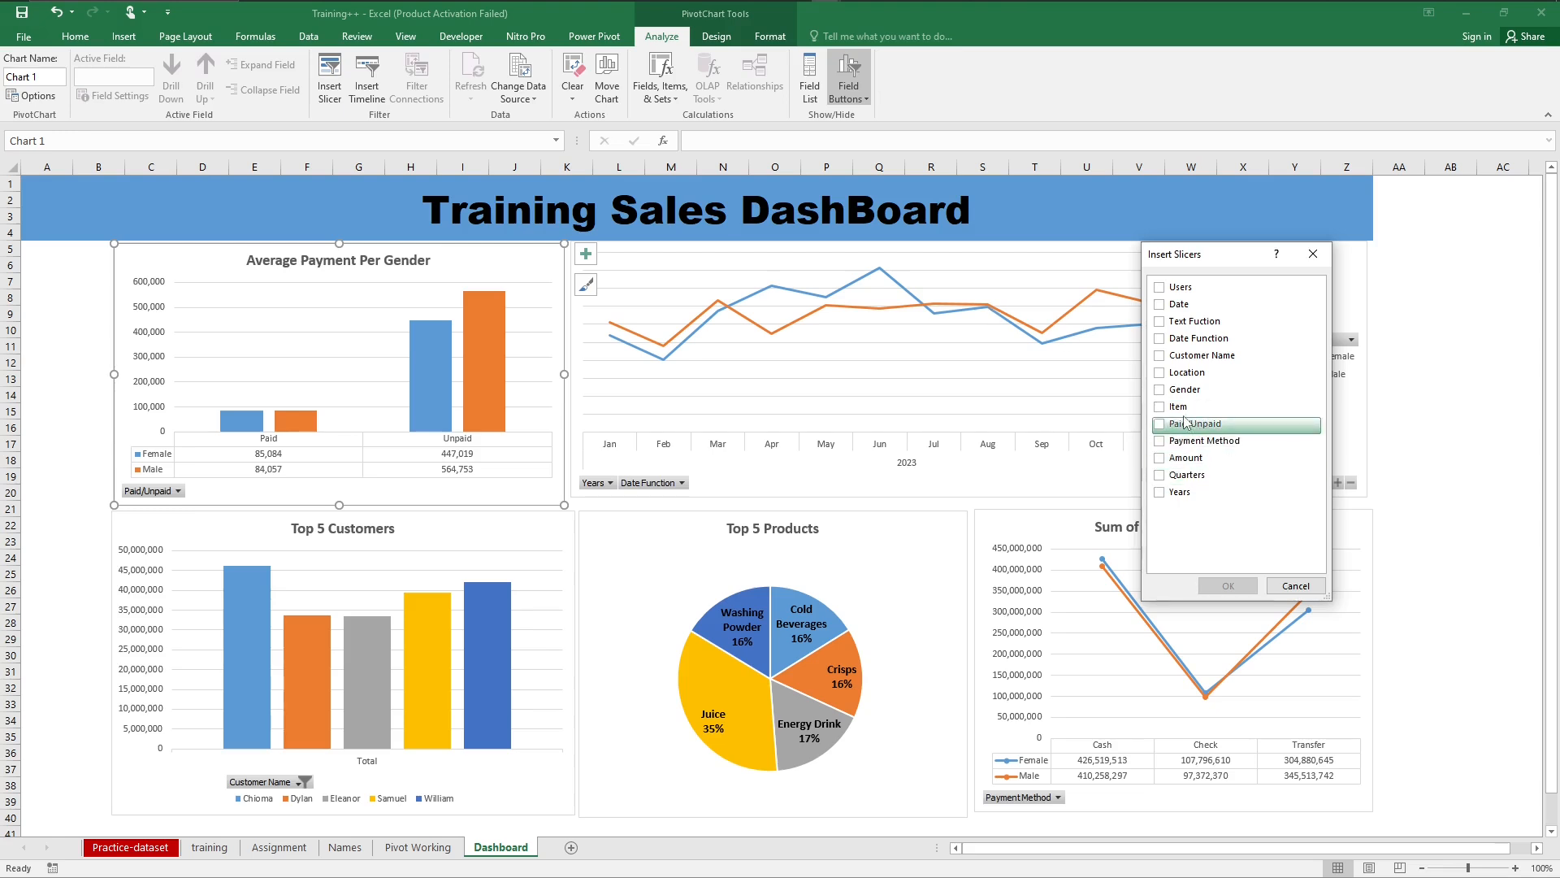
click(1158, 390)
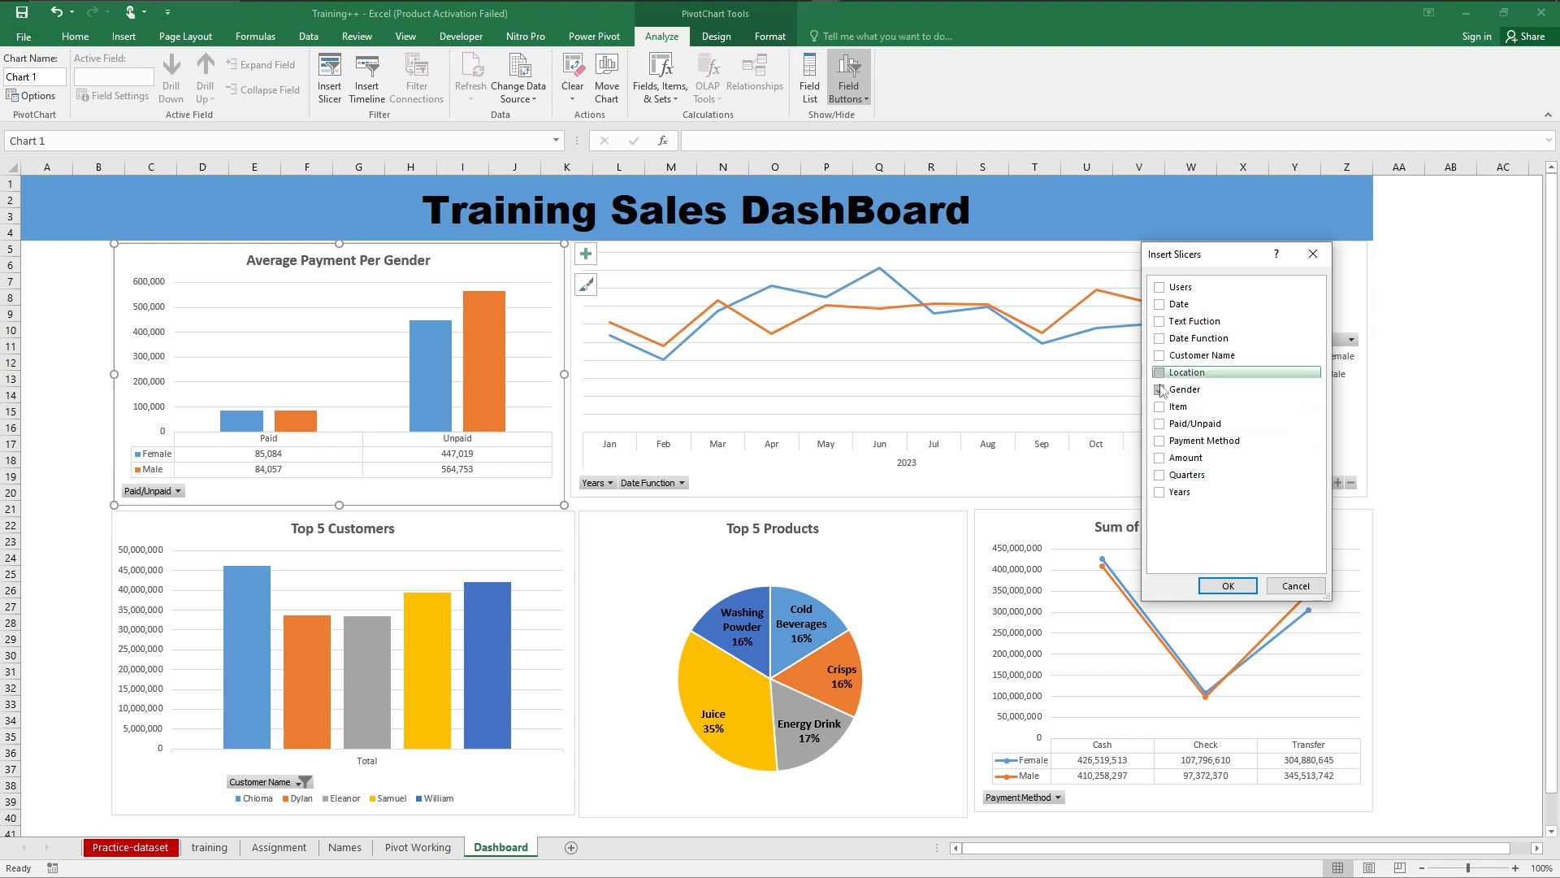
click(1157, 424)
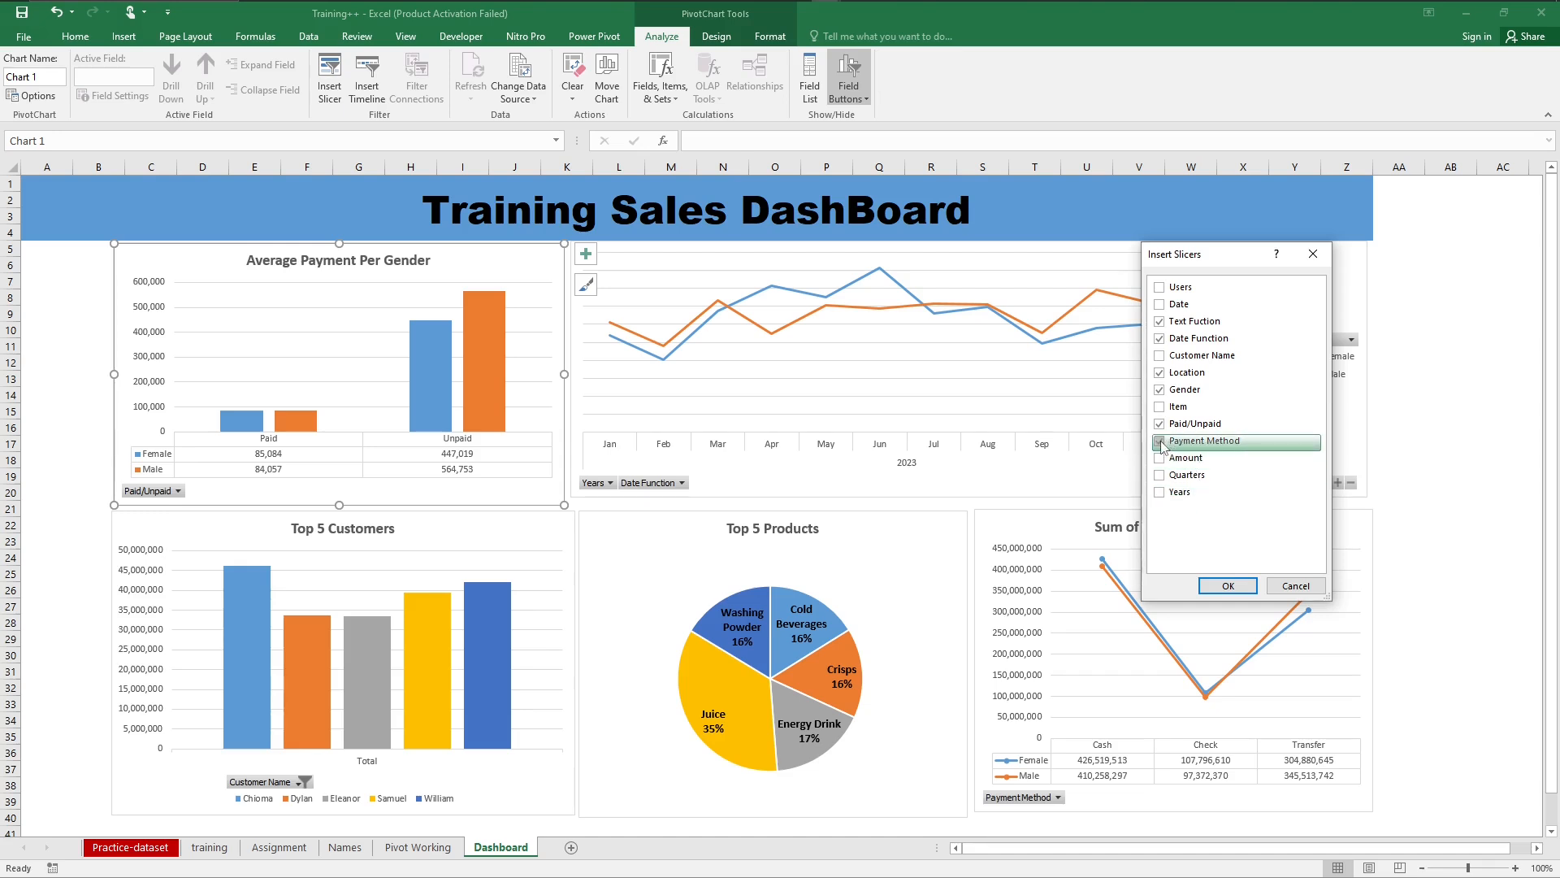
click(1161, 443)
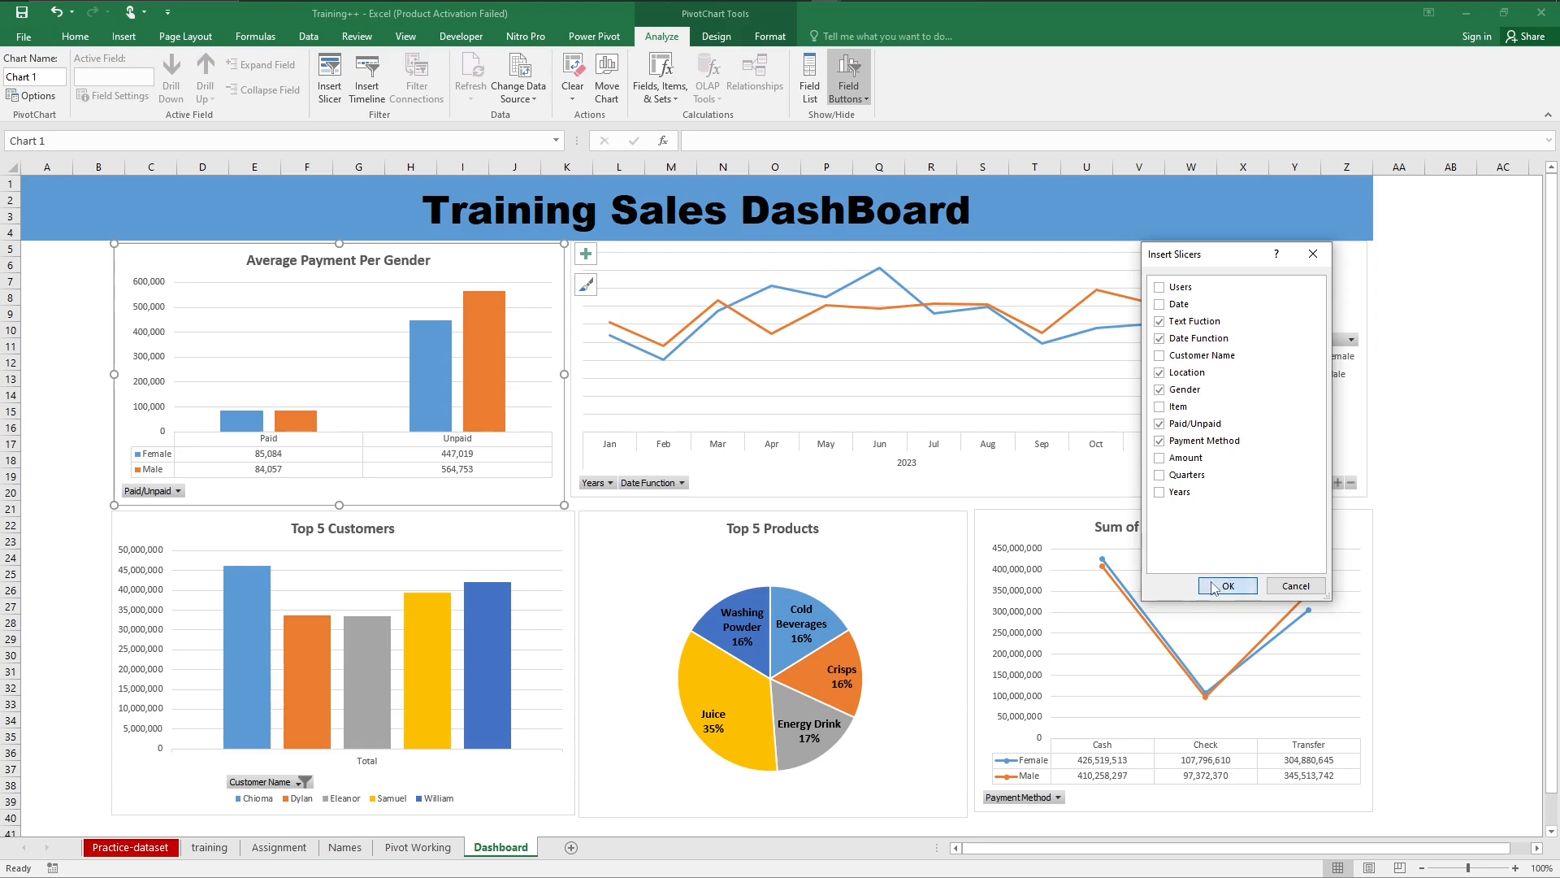
click(1228, 586)
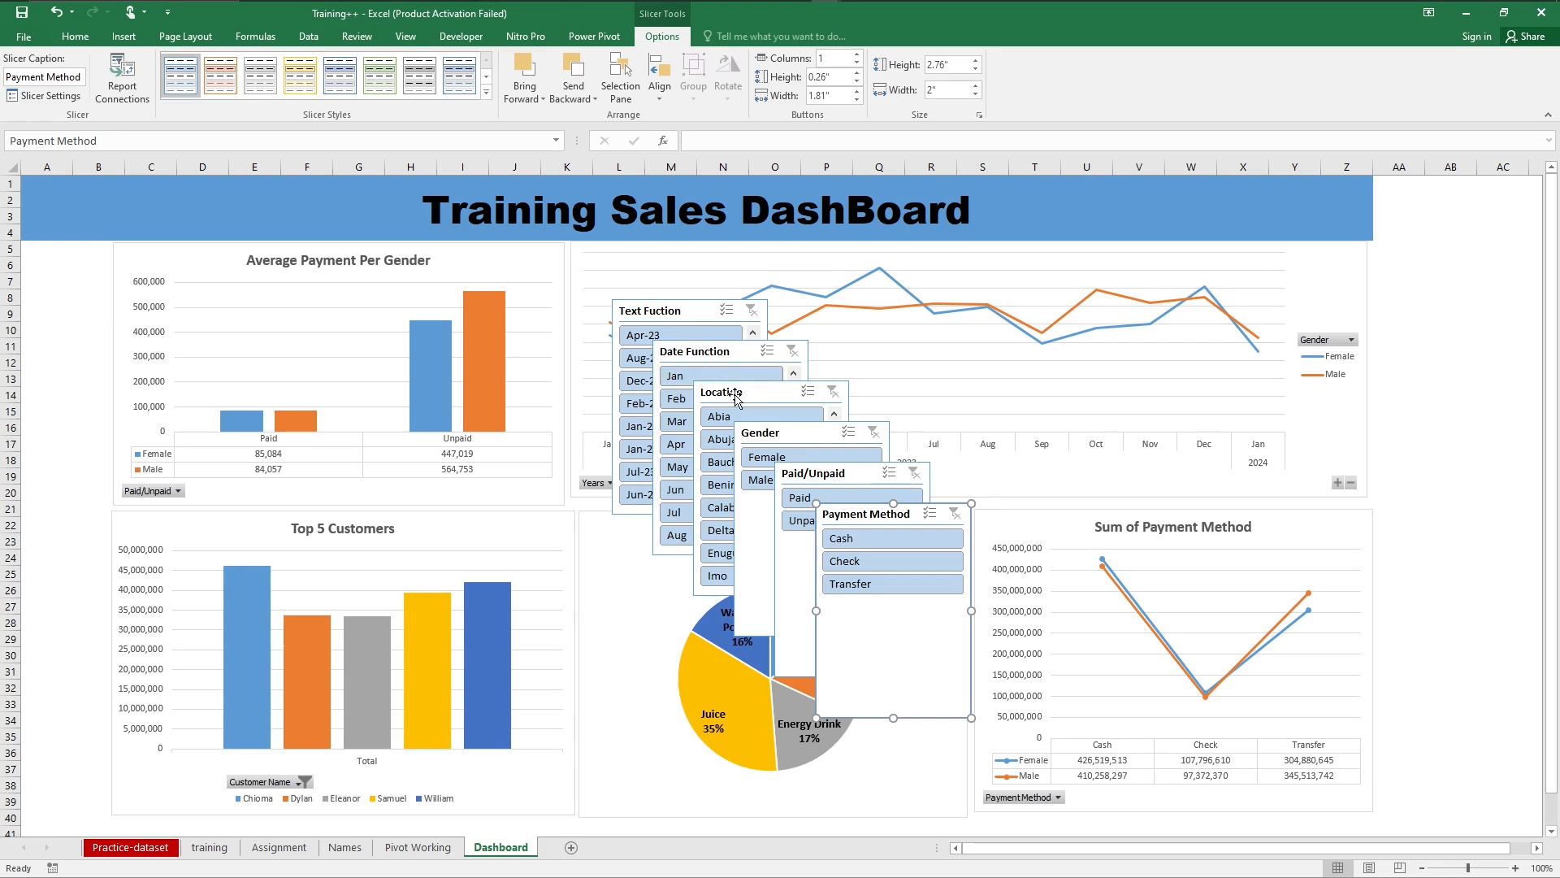
Step: Resize the Location slicer to about 5.45" high by 1.29" wide and place it below the title over about A5 to B30
drag(727, 393, 103, 300)
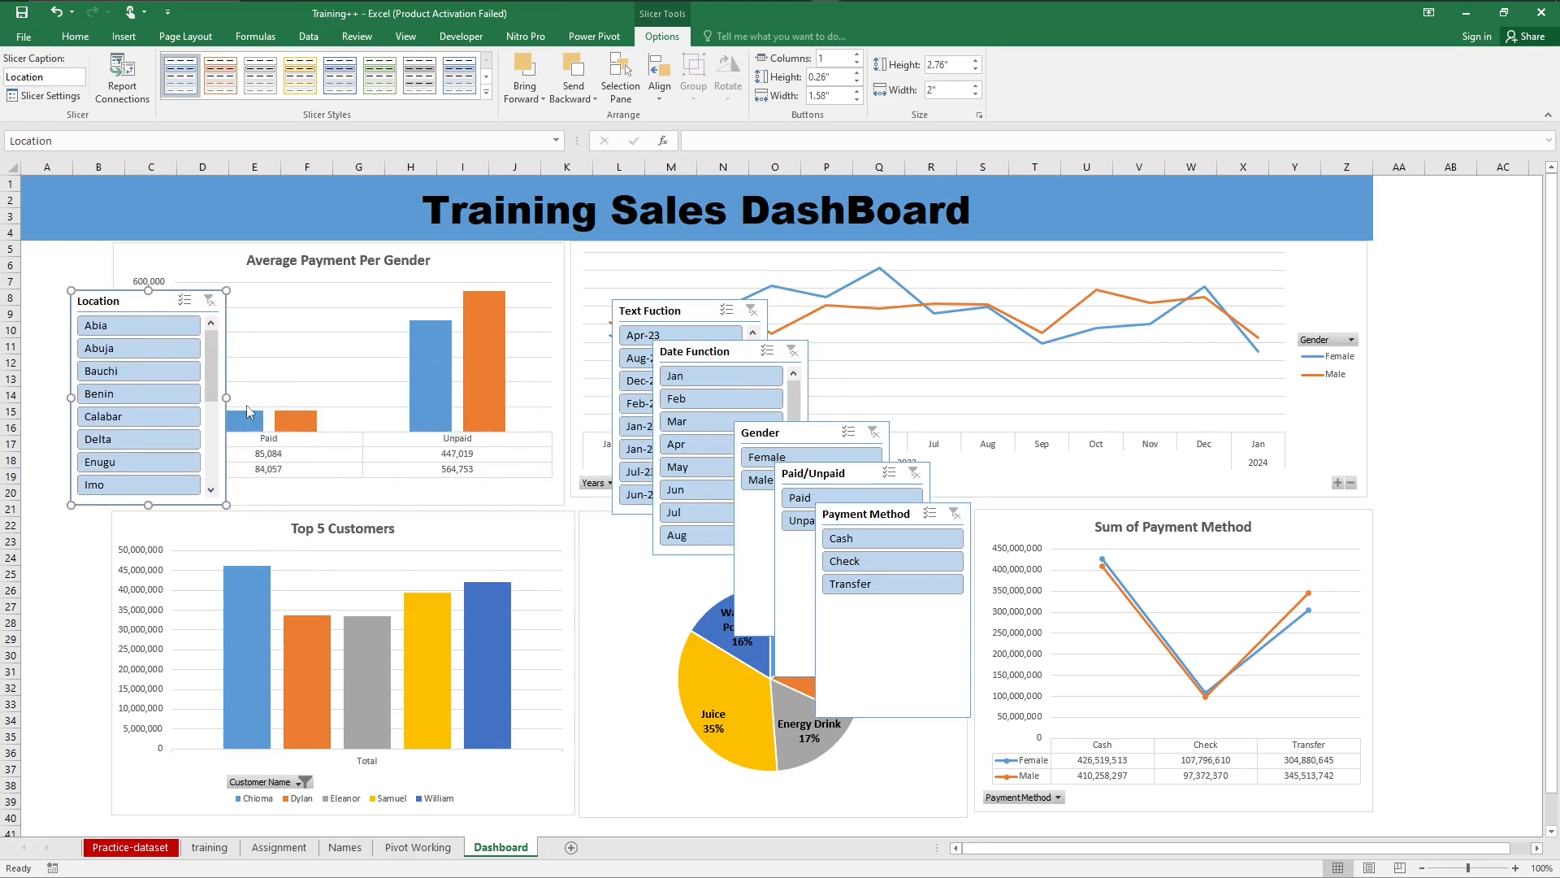
drag(226, 396, 175, 396)
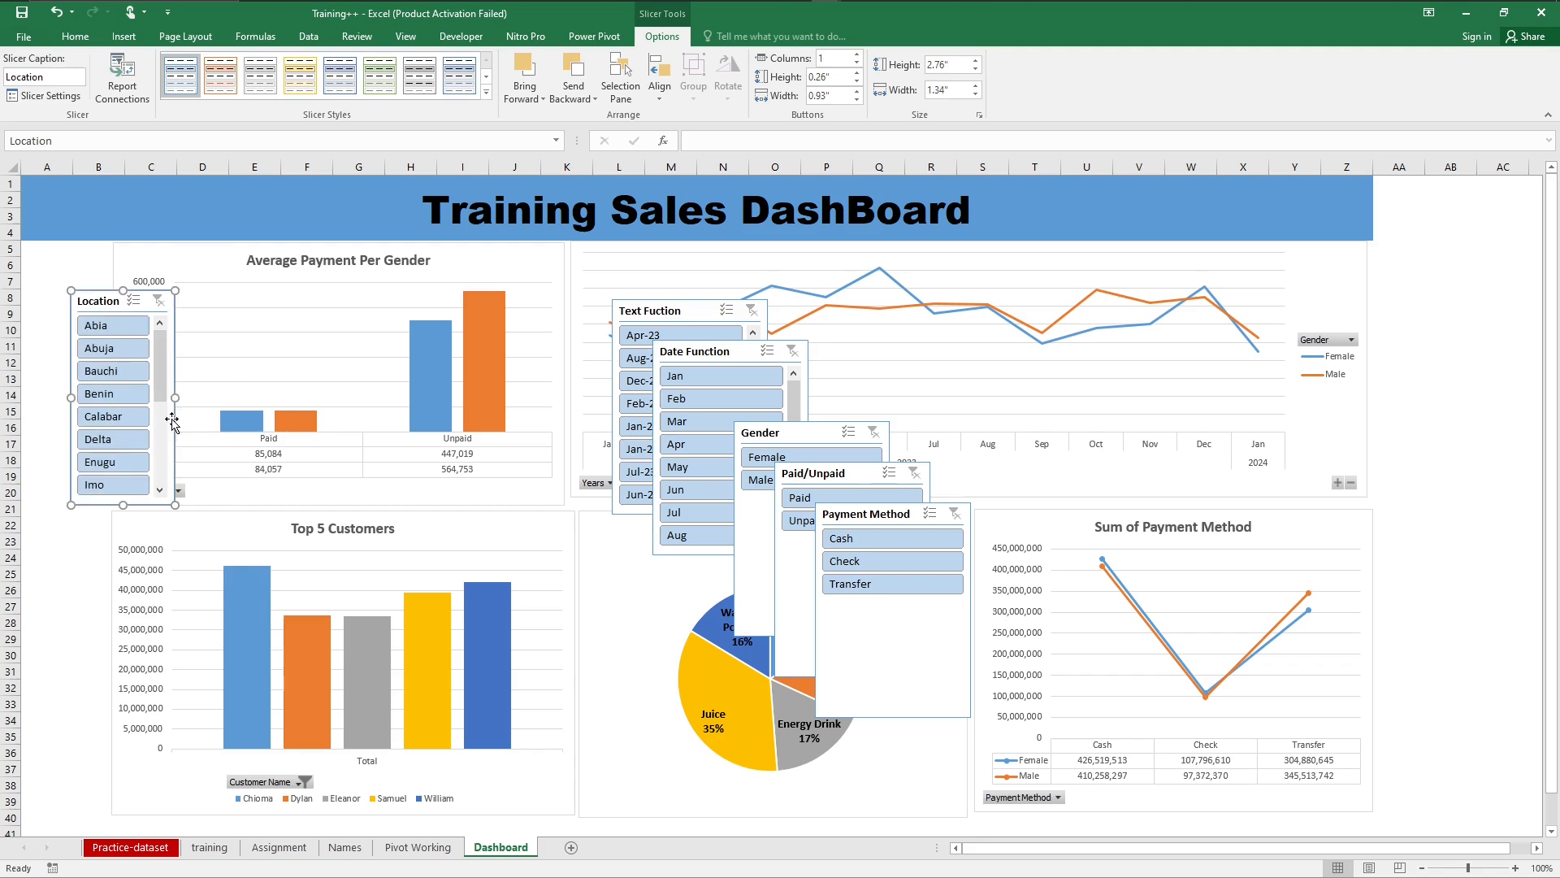
drag(124, 502, 124, 712)
drag(124, 706, 124, 714)
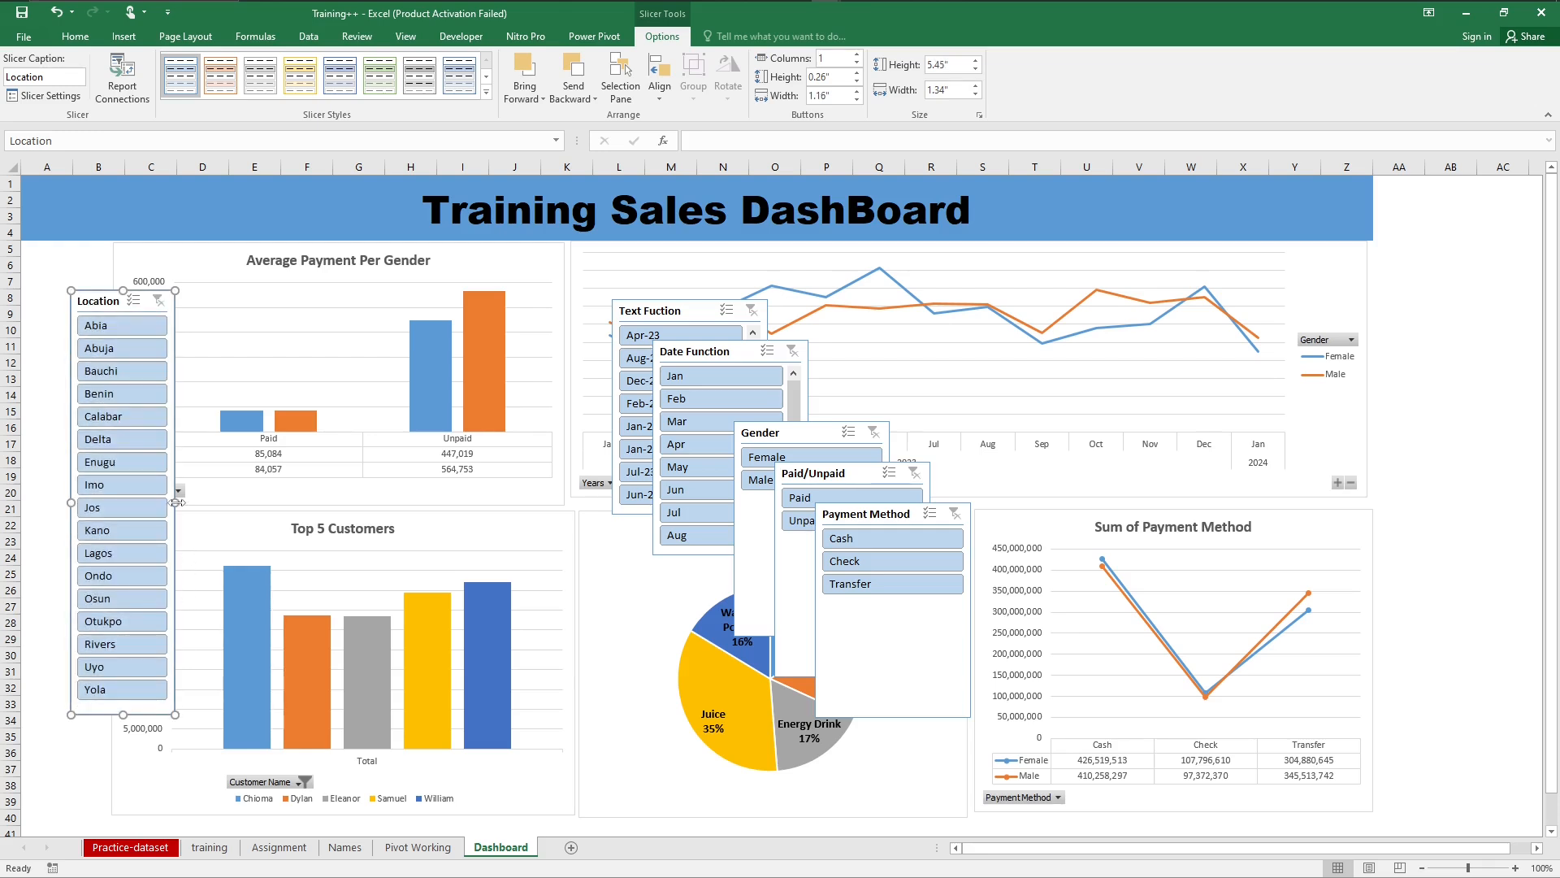
drag(176, 503, 144, 503)
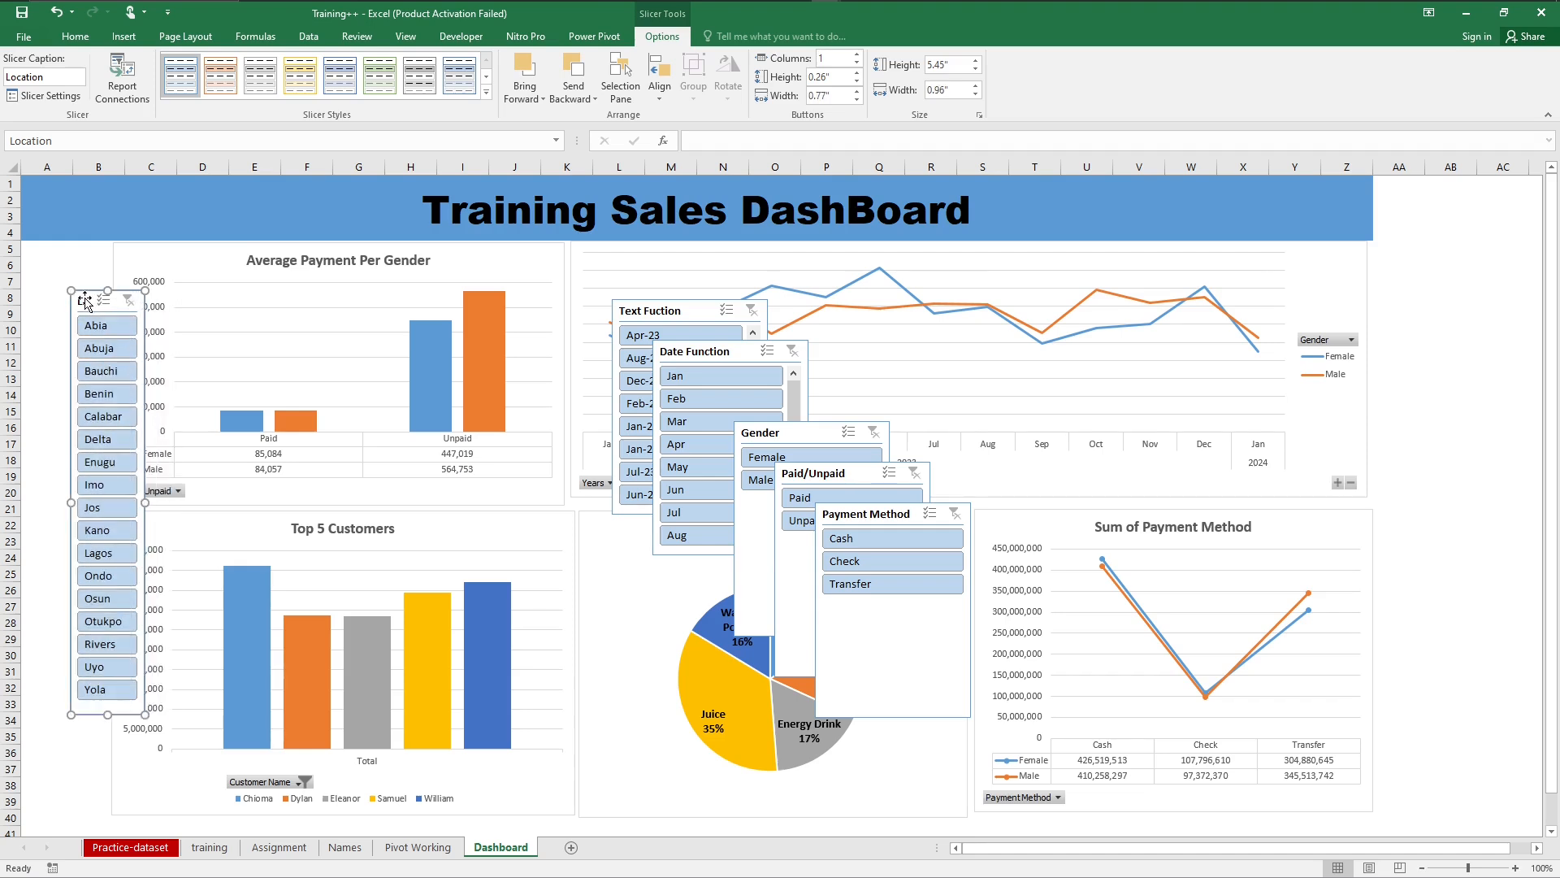
drag(144, 503, 170, 501)
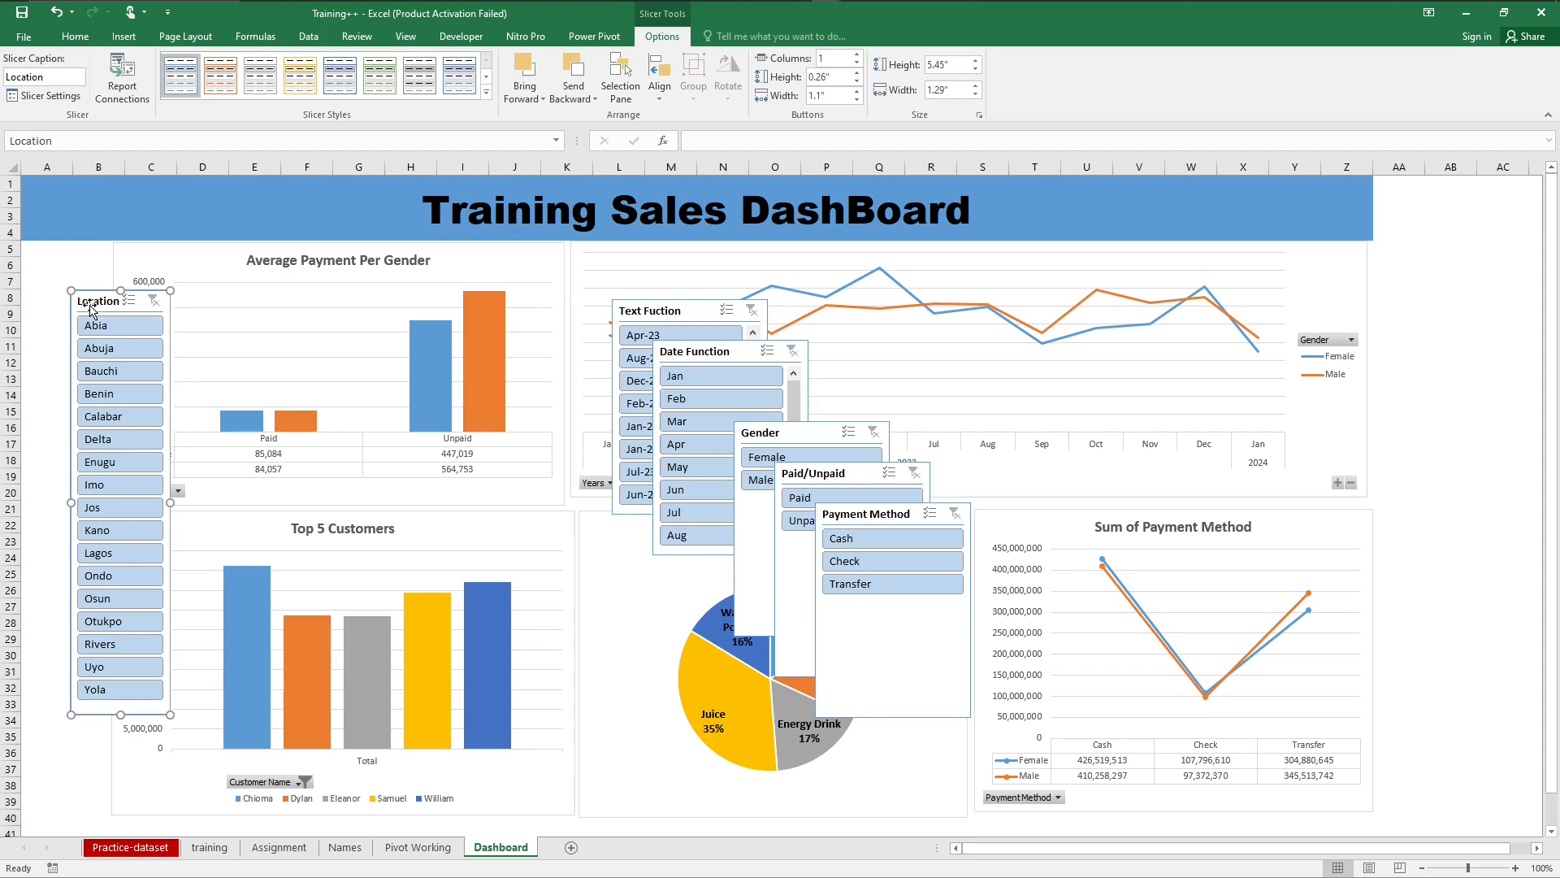
drag(91, 303, 36, 254)
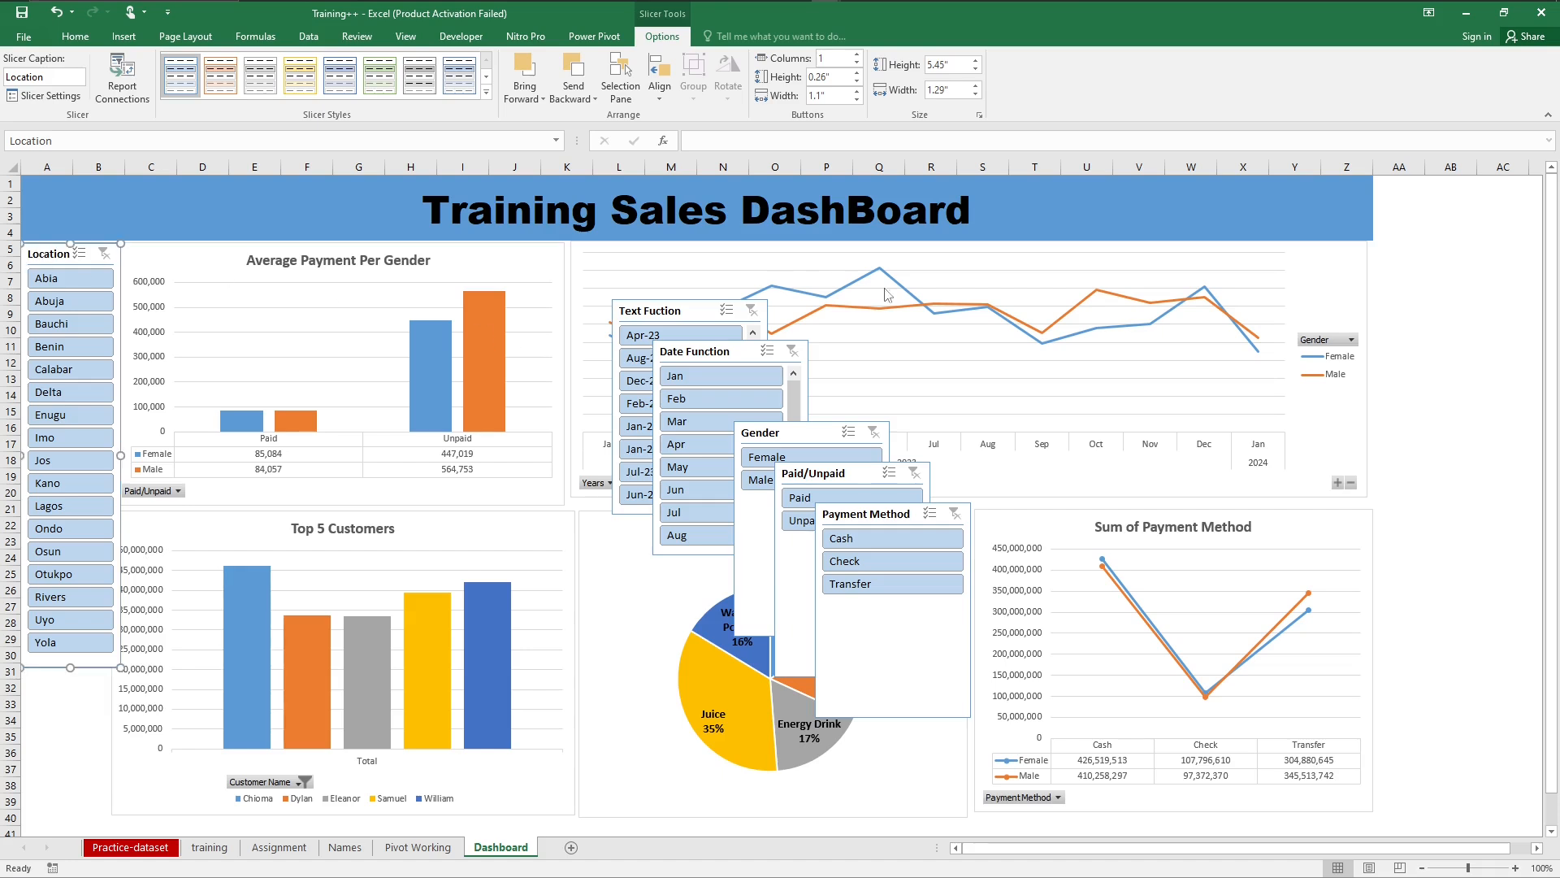
Step: Shift the Average Payment Per Gender and Top 5 Customers charts slightly away from the Location slicer to clear the overlap
click(537, 258)
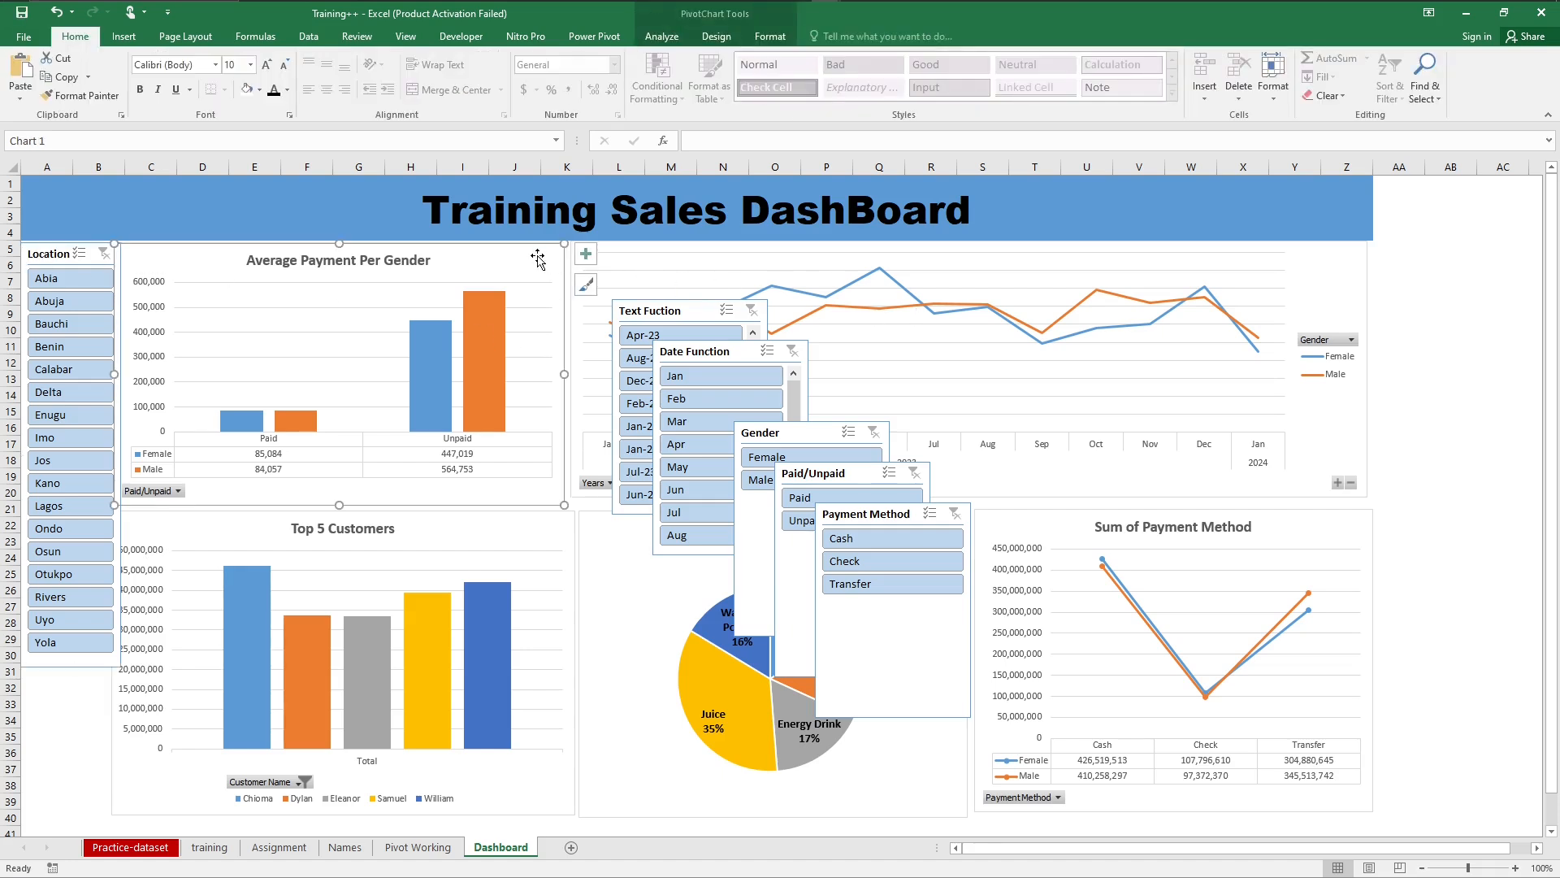
drag(537, 259, 542, 255)
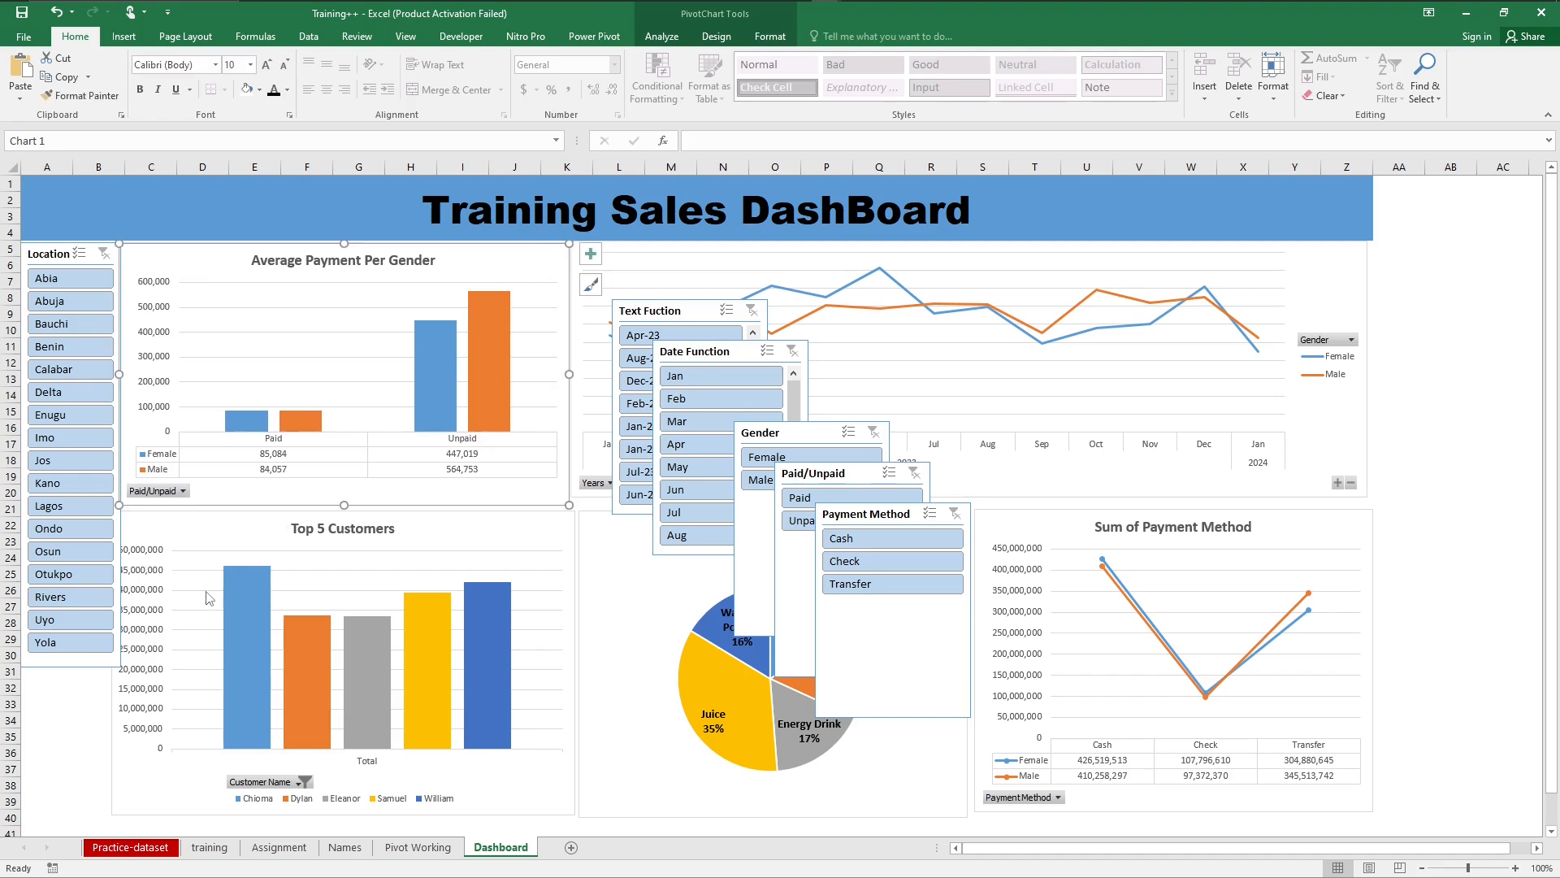
click(80, 704)
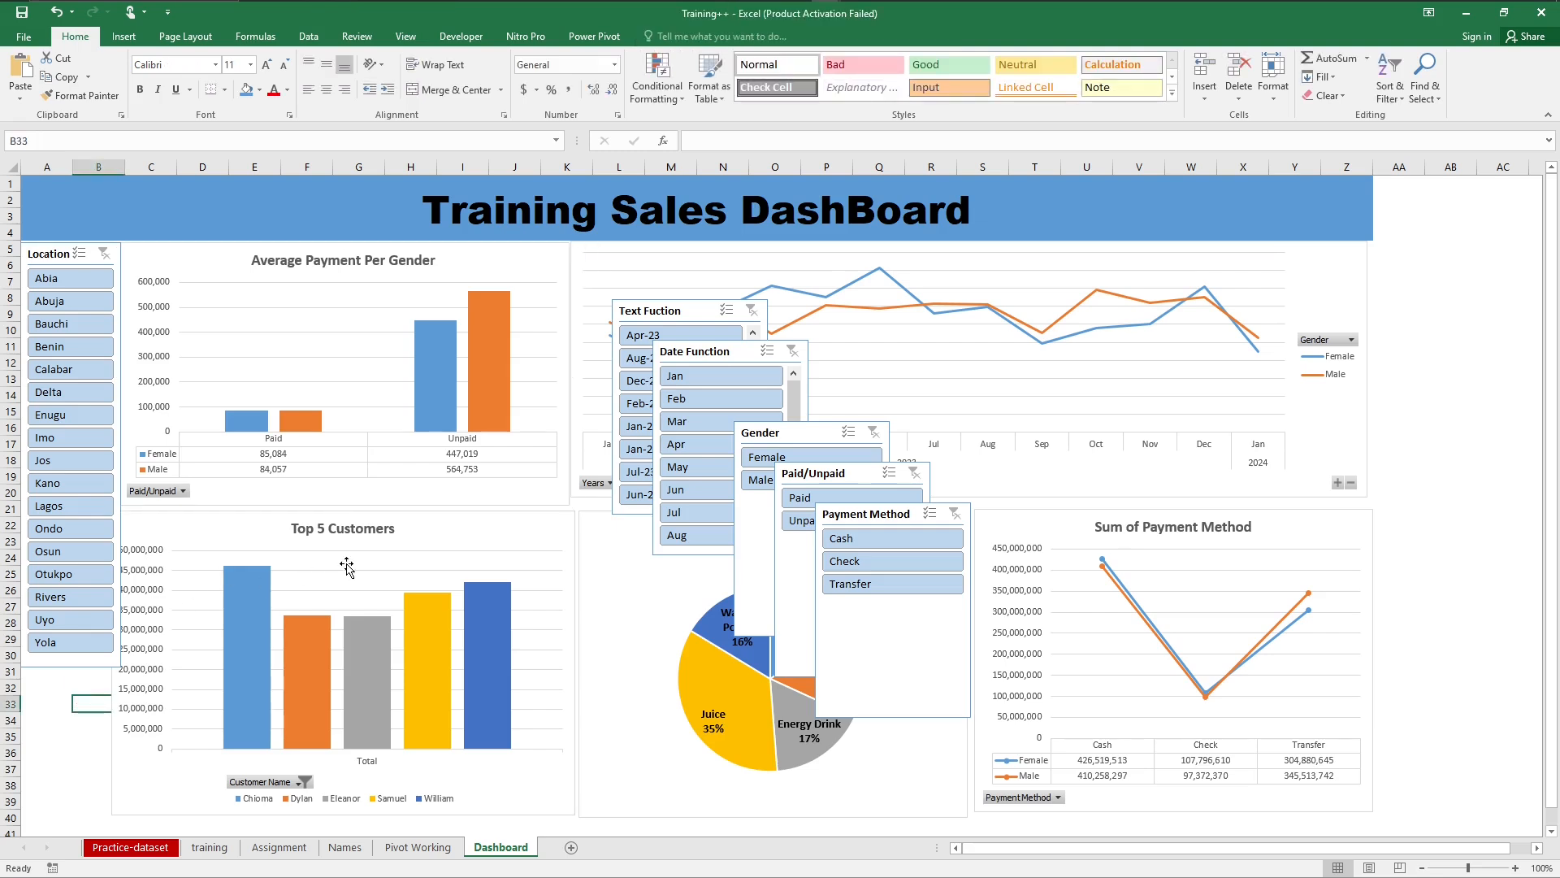
click(562, 530)
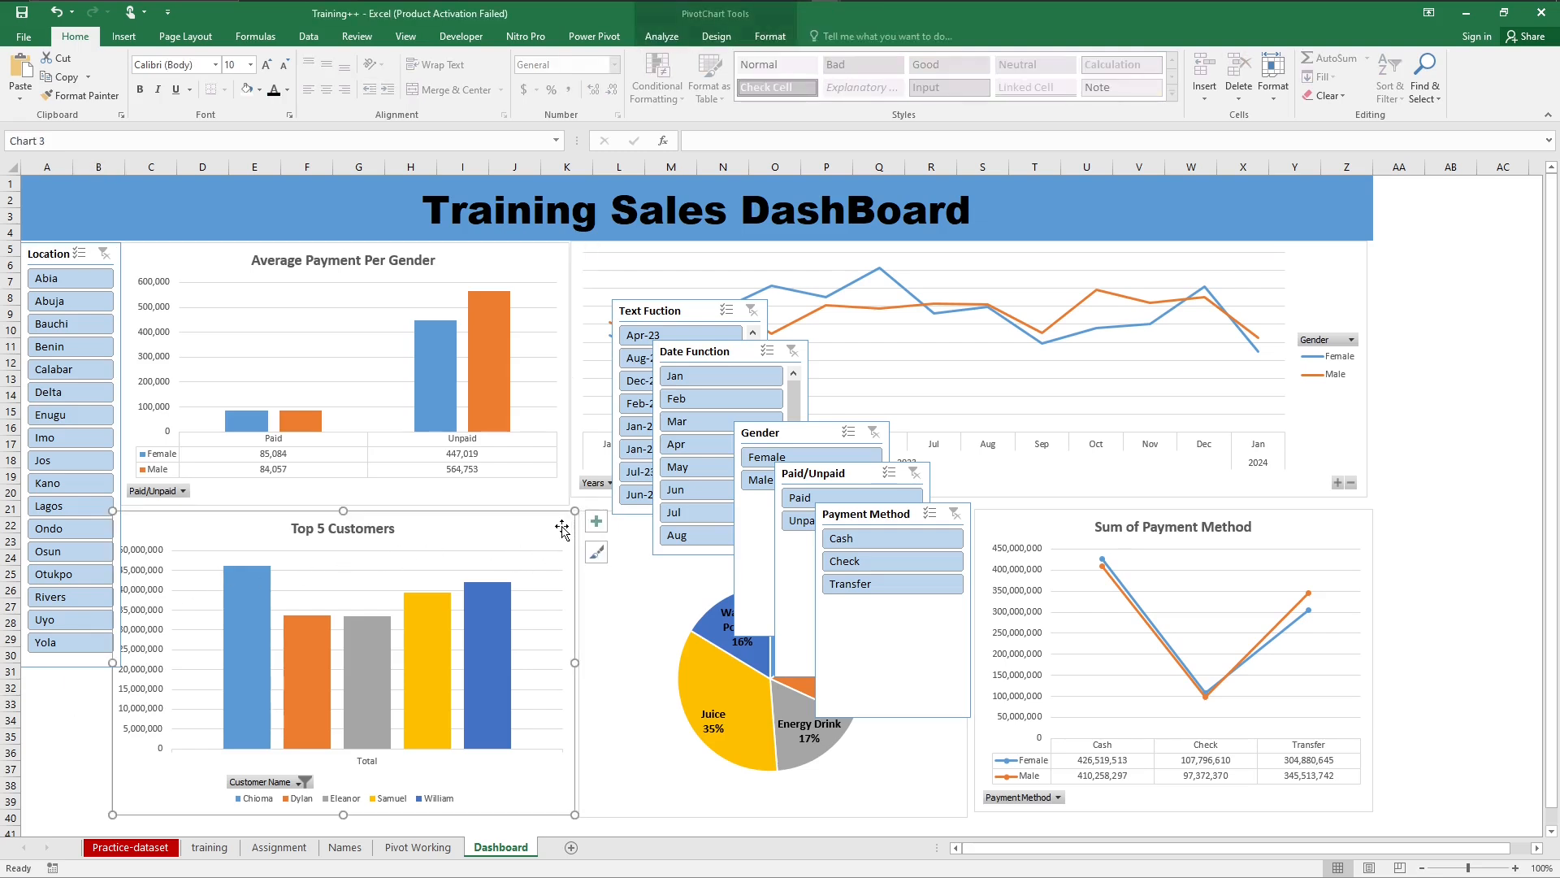
drag(561, 527, 574, 526)
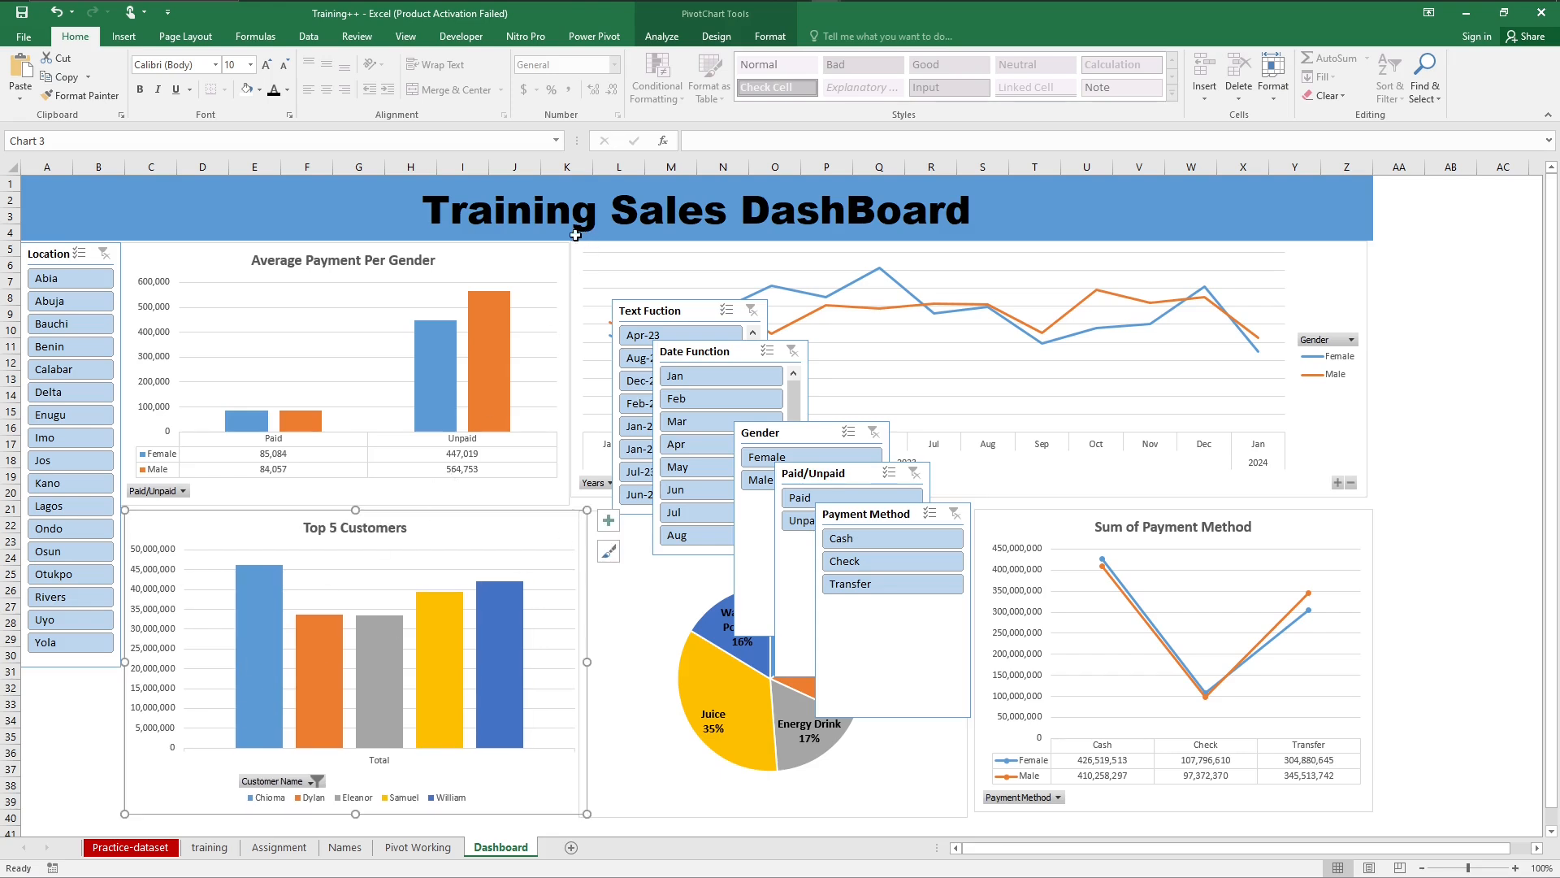
click(545, 264)
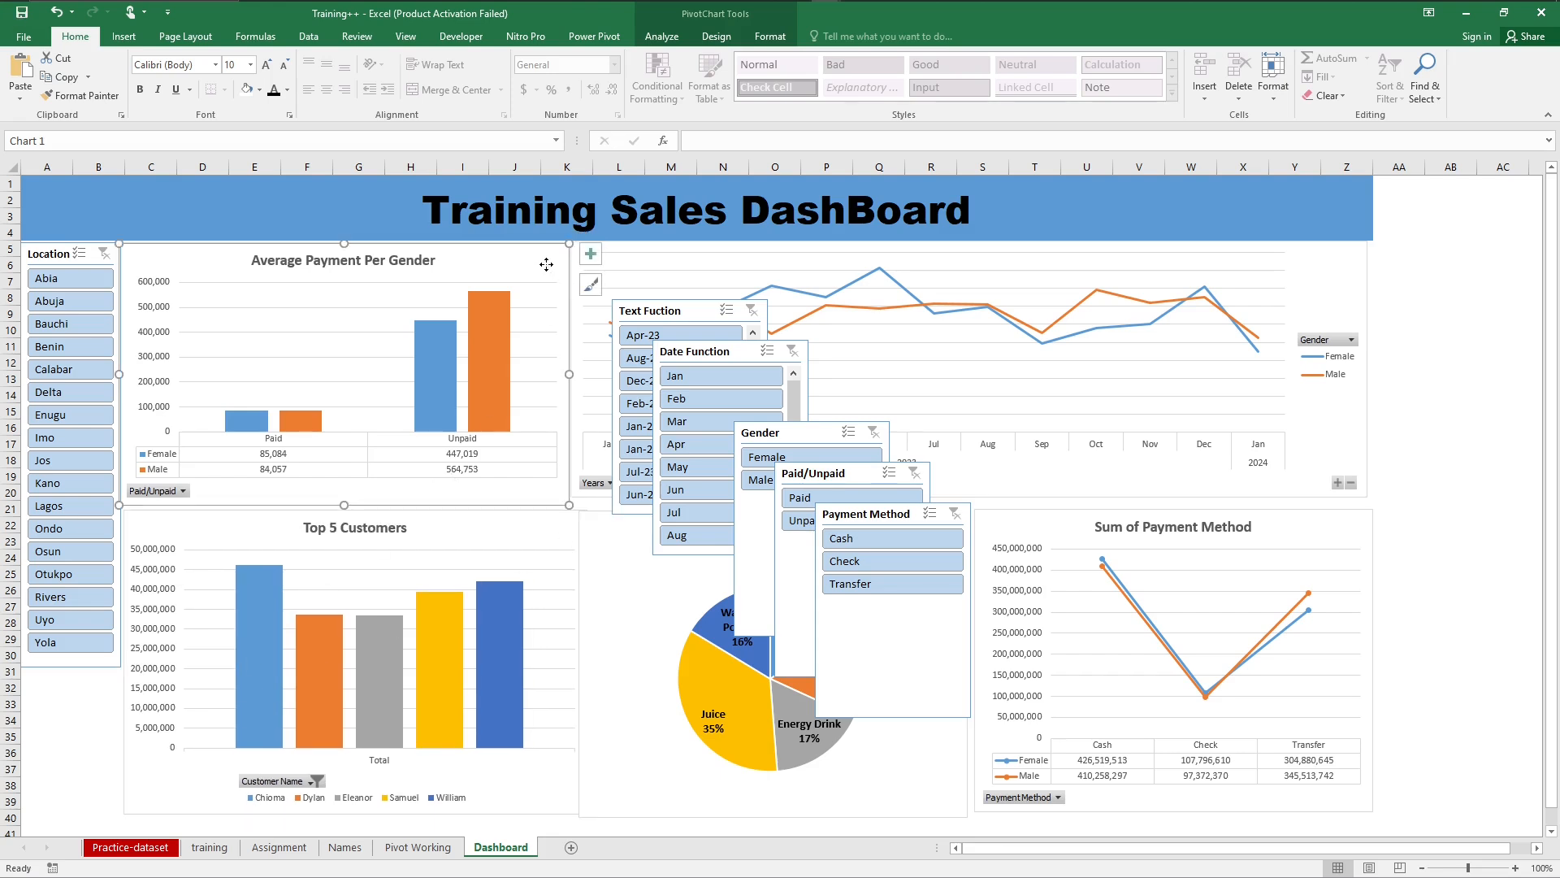
drag(545, 264, 547, 265)
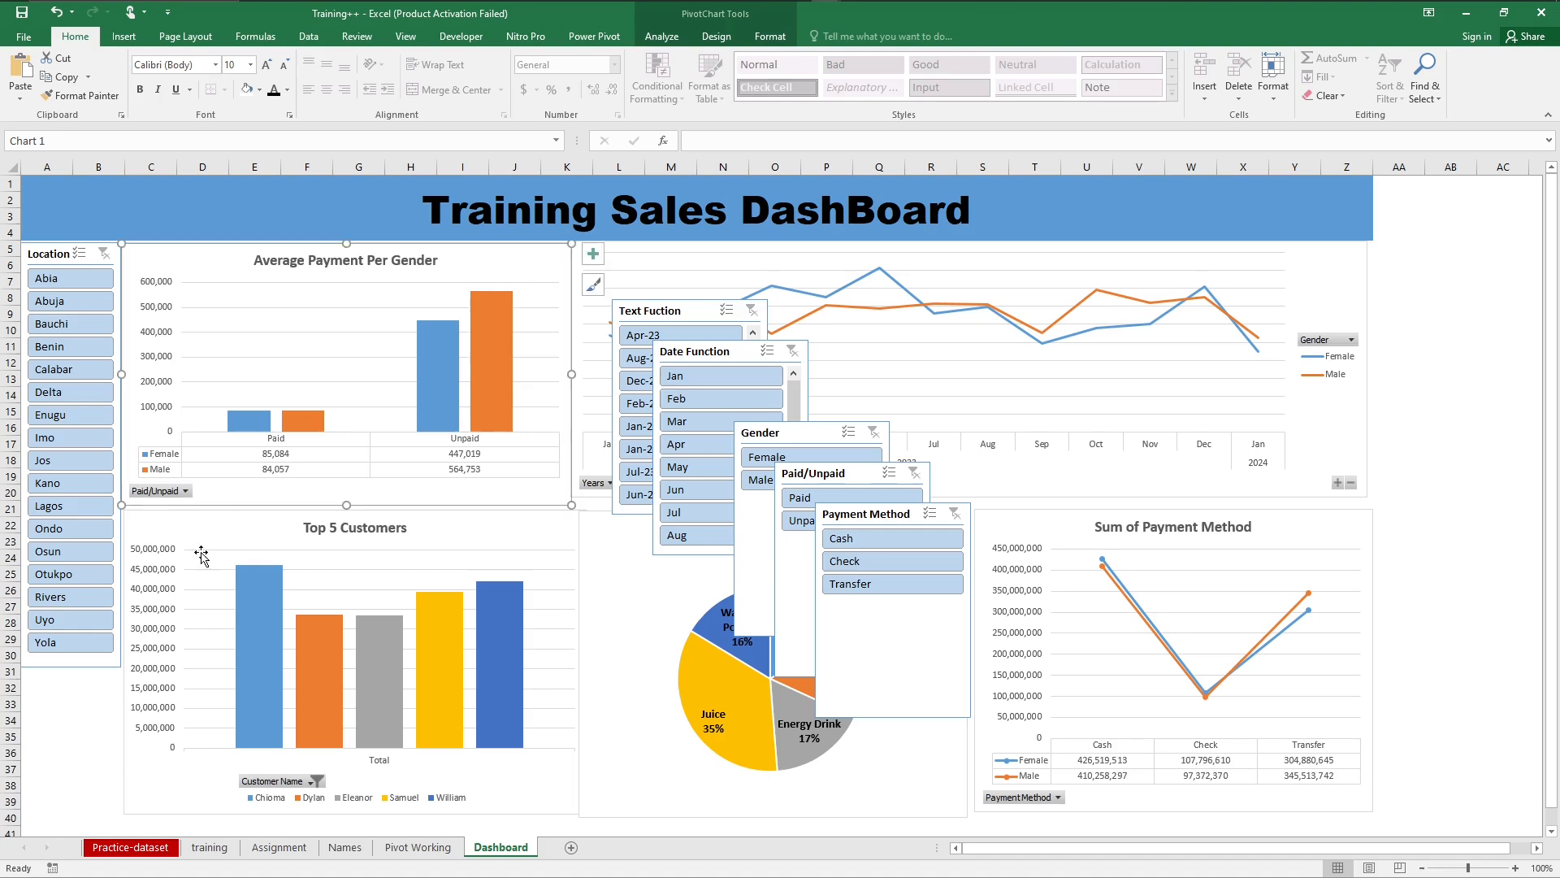
click(81, 665)
click(26, 752)
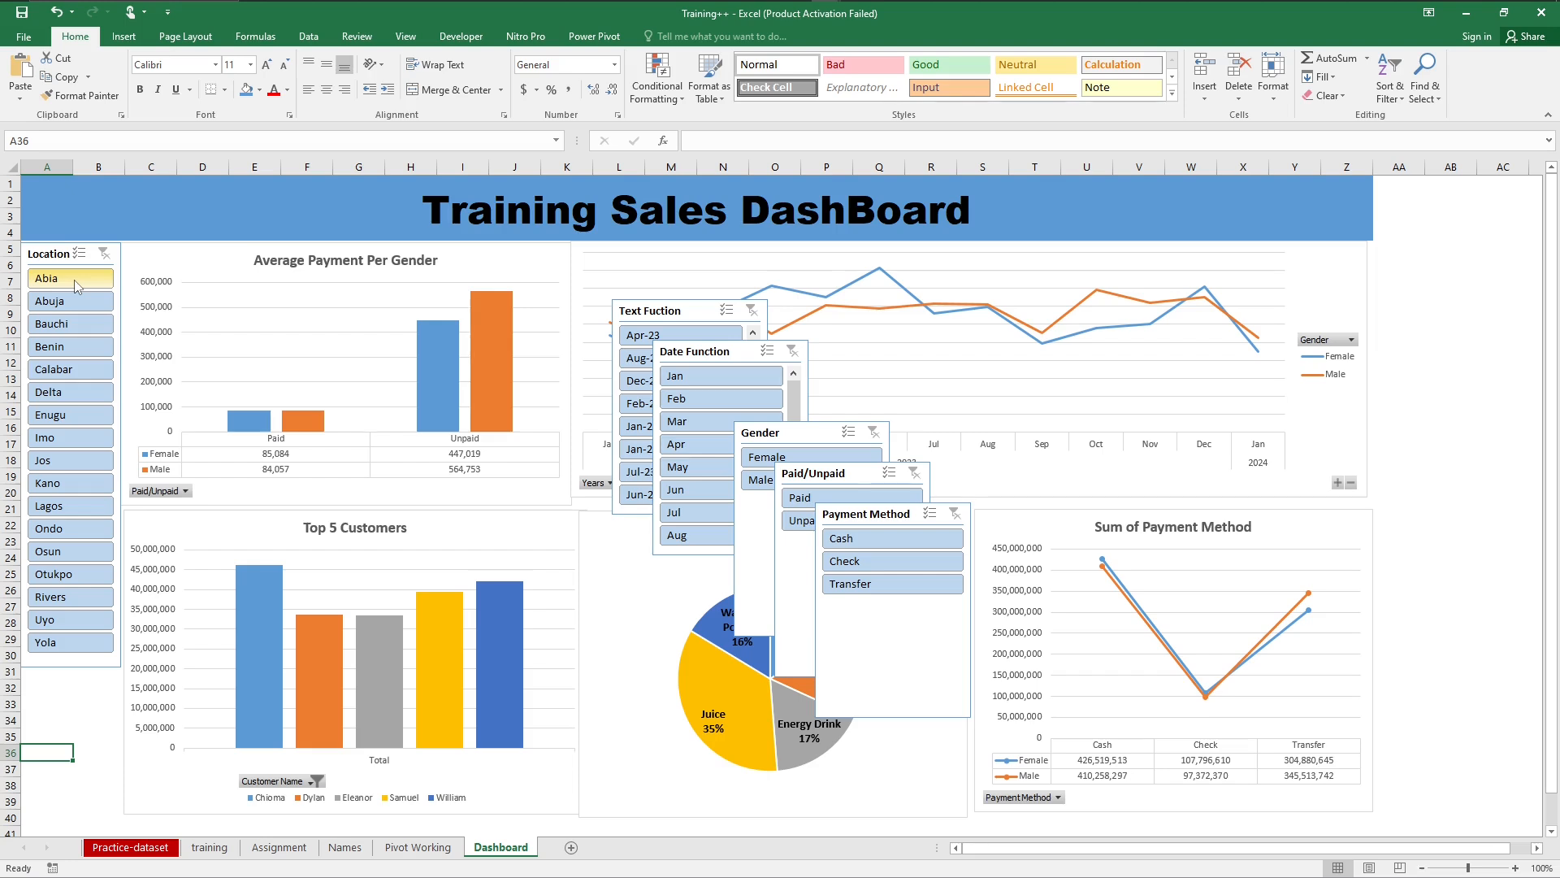
Step: Delete the Text Fuction, Date Function, Gender, Paid/Unpaid and Payment Method slicers
click(673, 315)
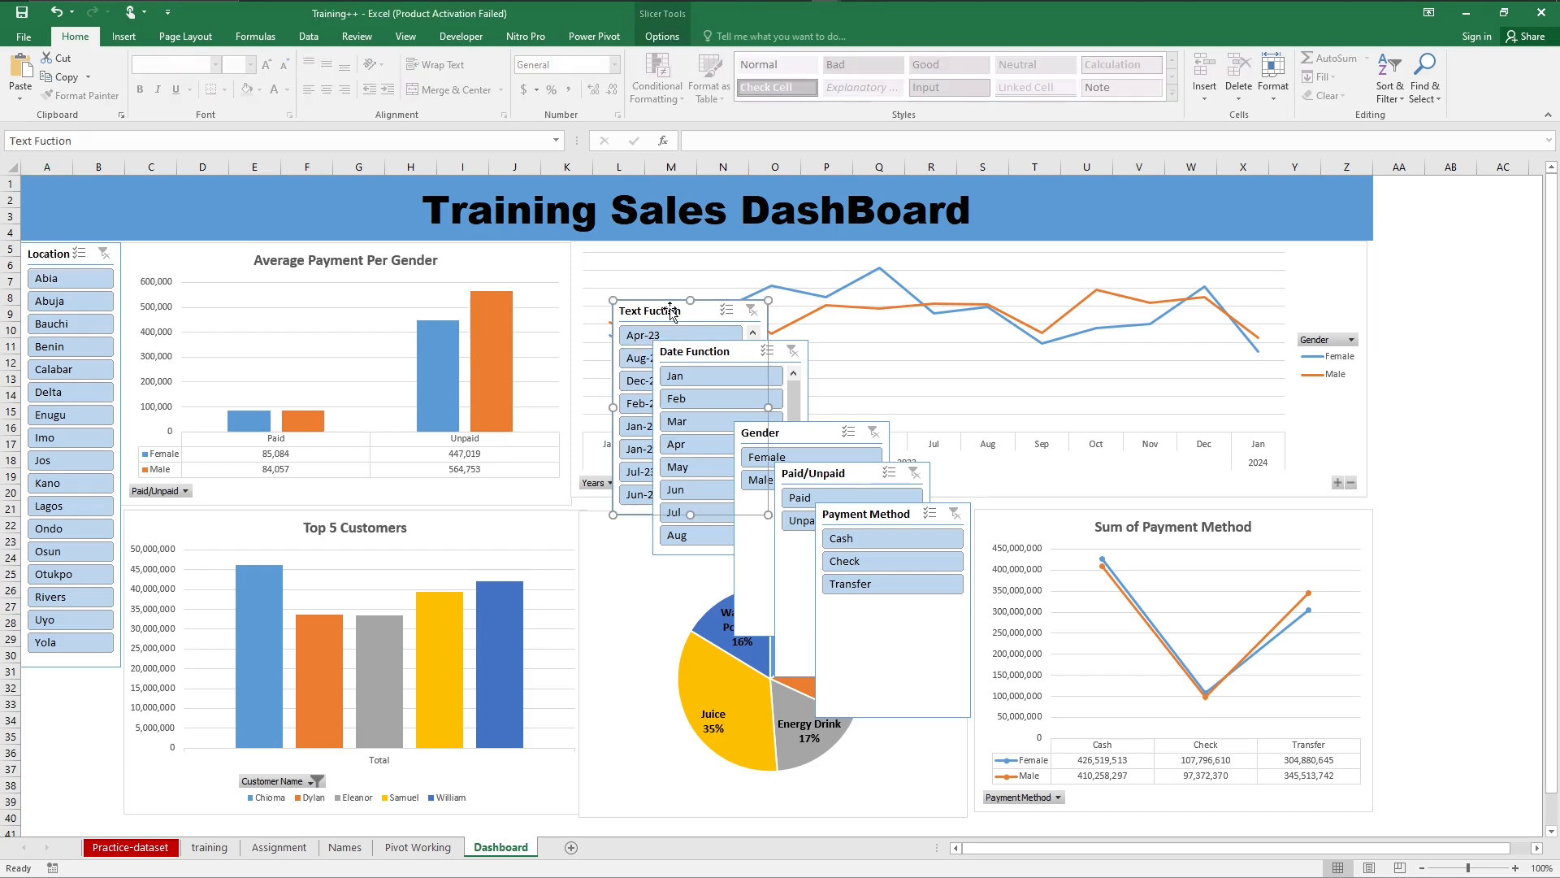
key(Delete)
click(721, 355)
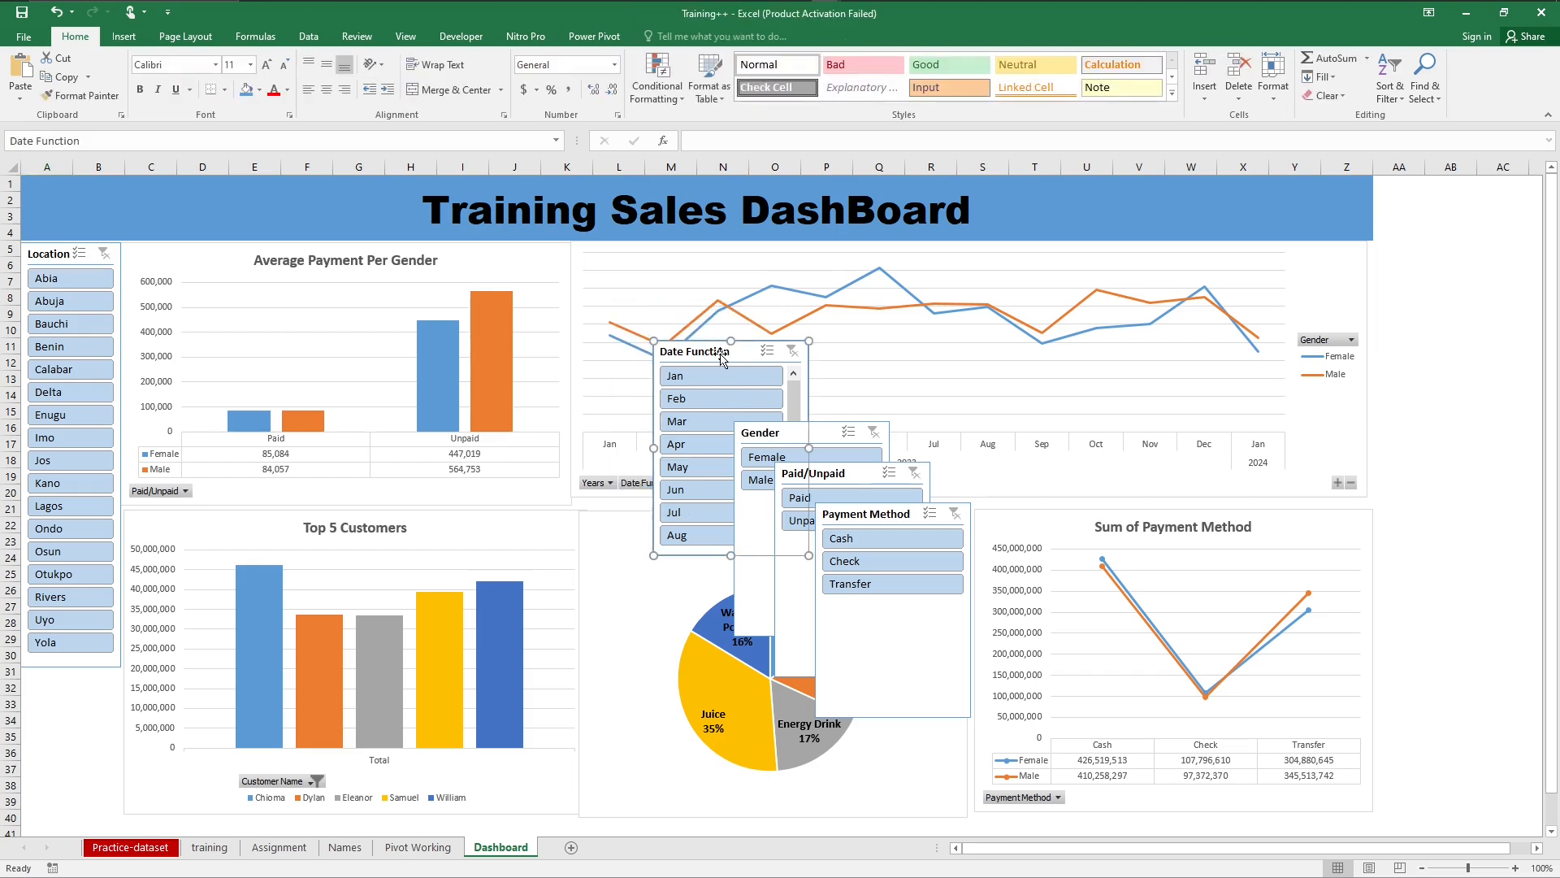
key(Delete)
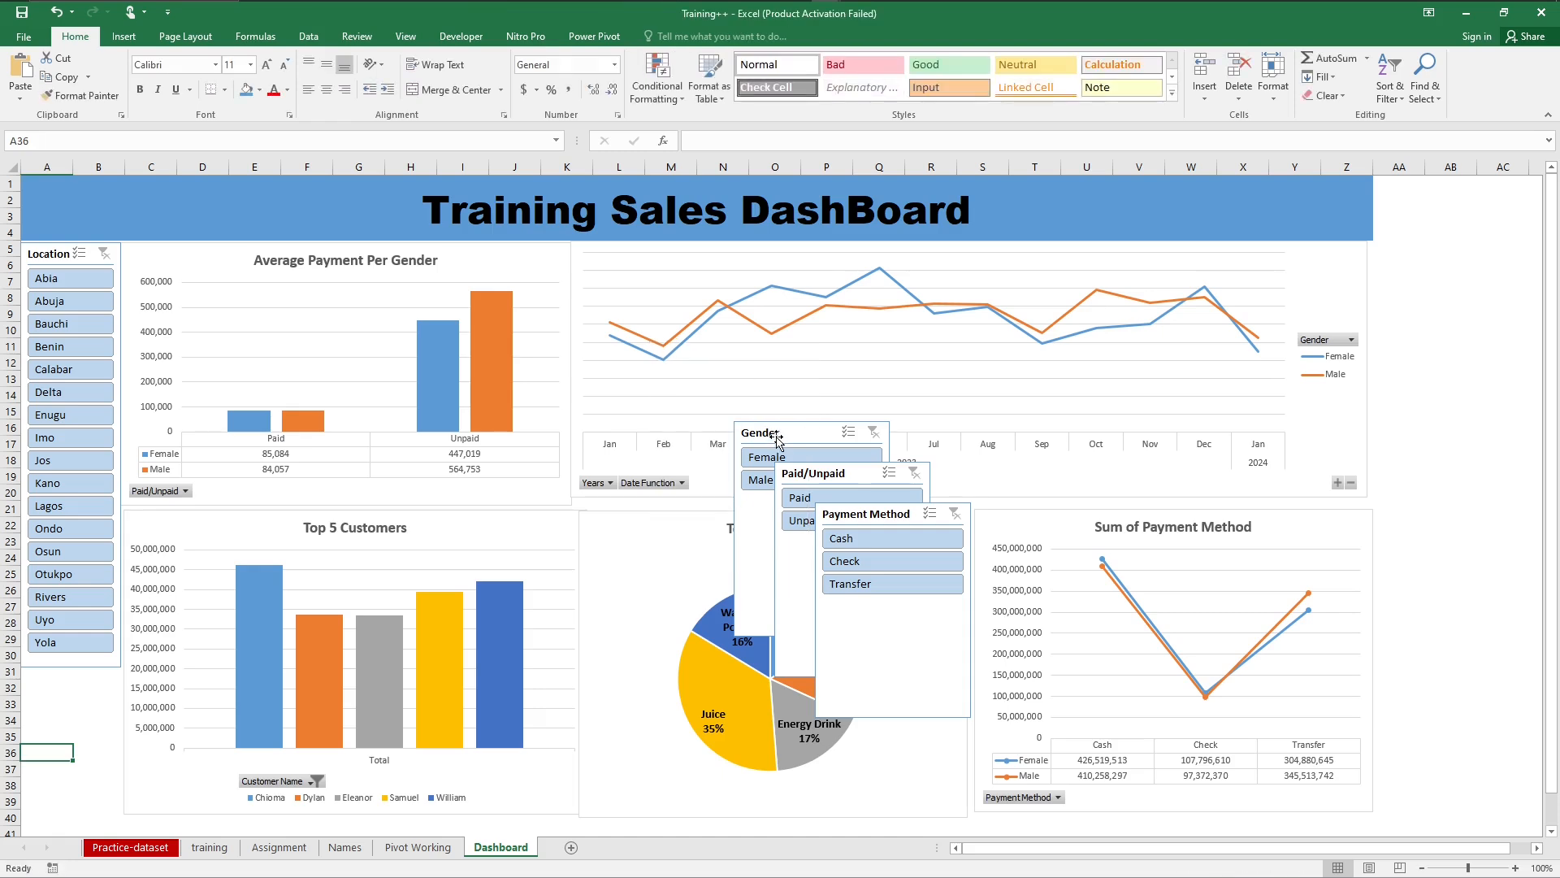
click(778, 438)
ctrl+click(868, 479)
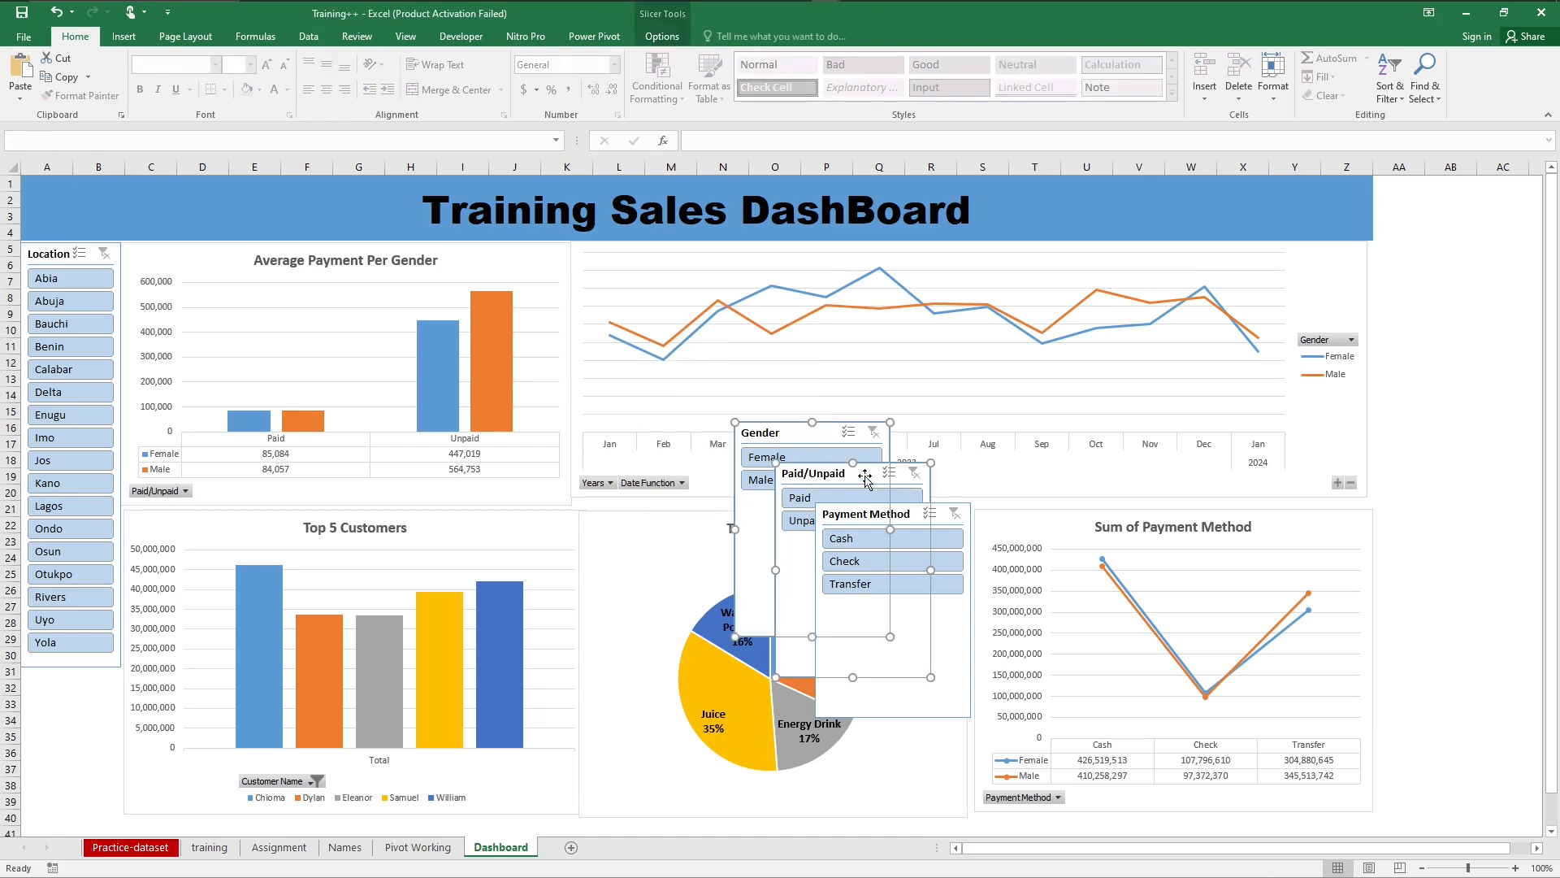
ctrl+click(840, 692)
key(Delete)
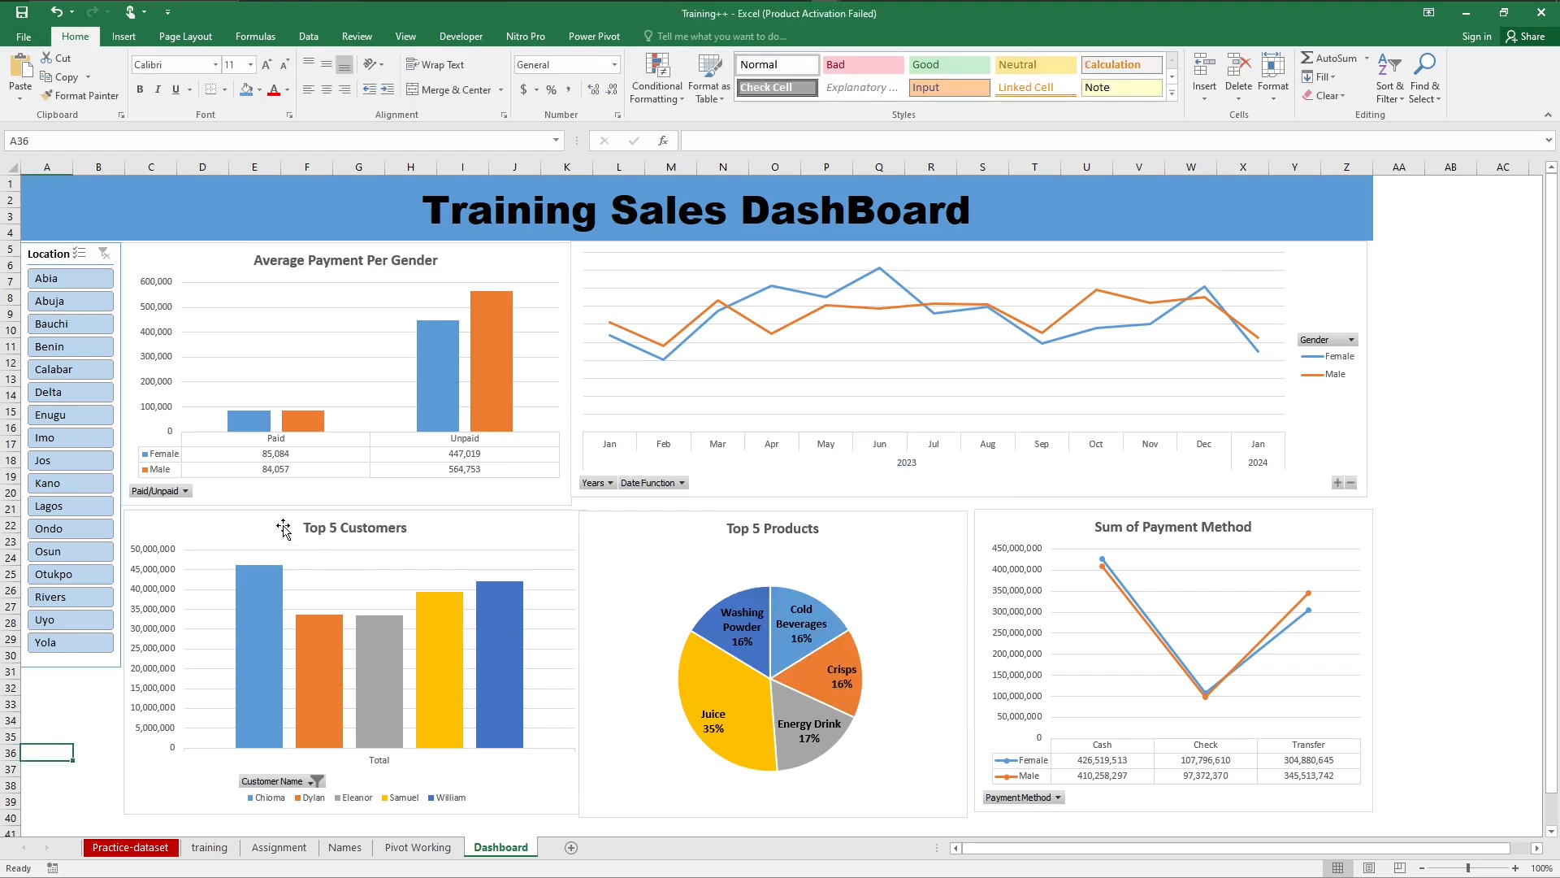
Step: Test the Location slicer with Abia, Abuja, Delta, Imo and Jos one at a time, and clear its filter
click(71, 281)
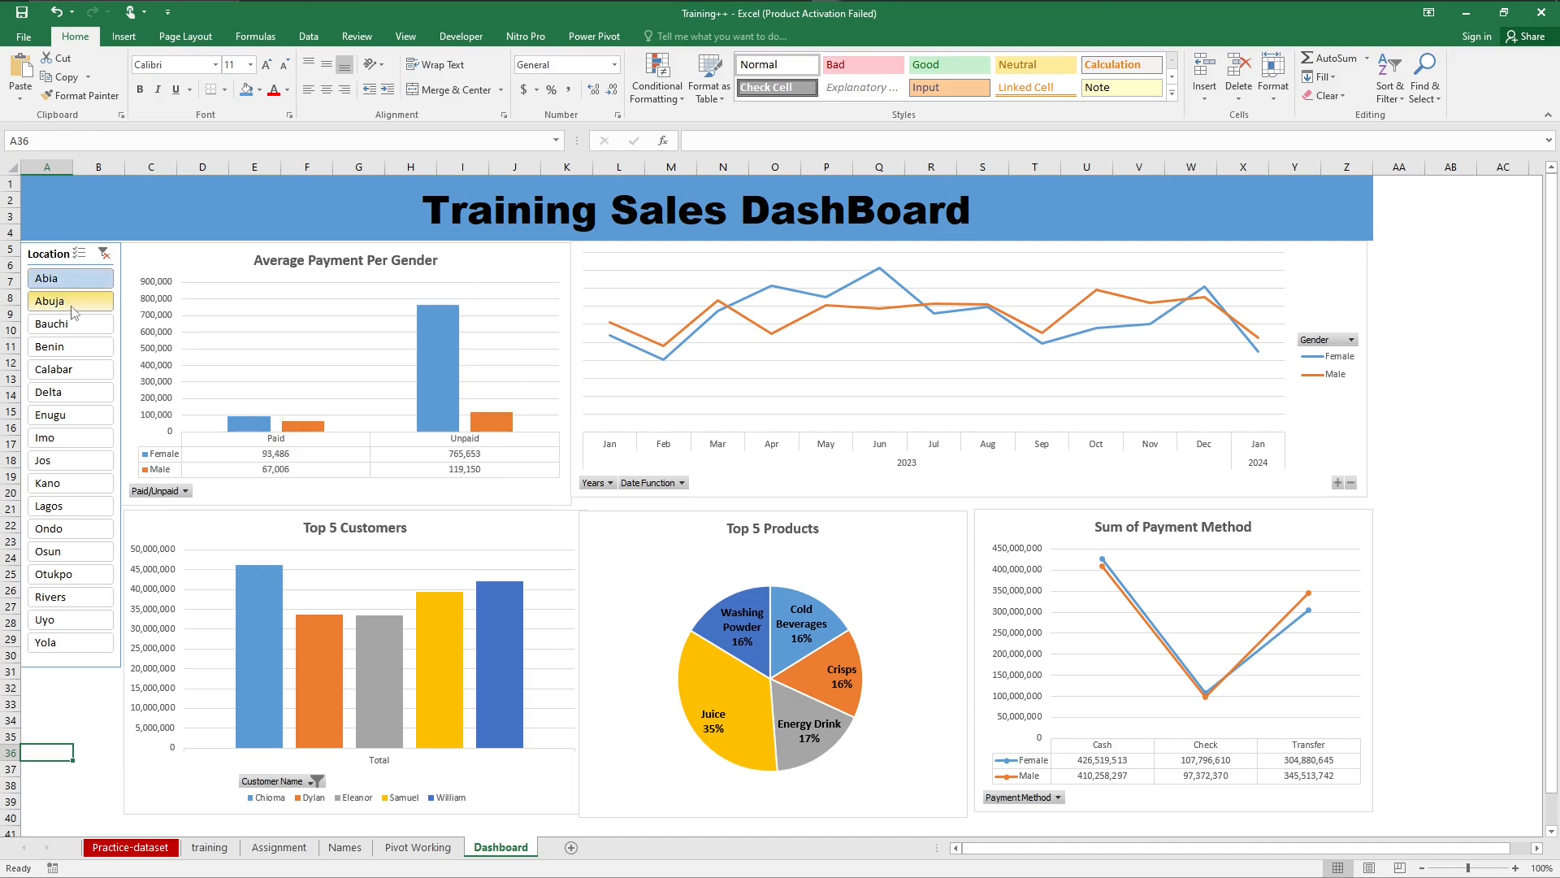
click(73, 309)
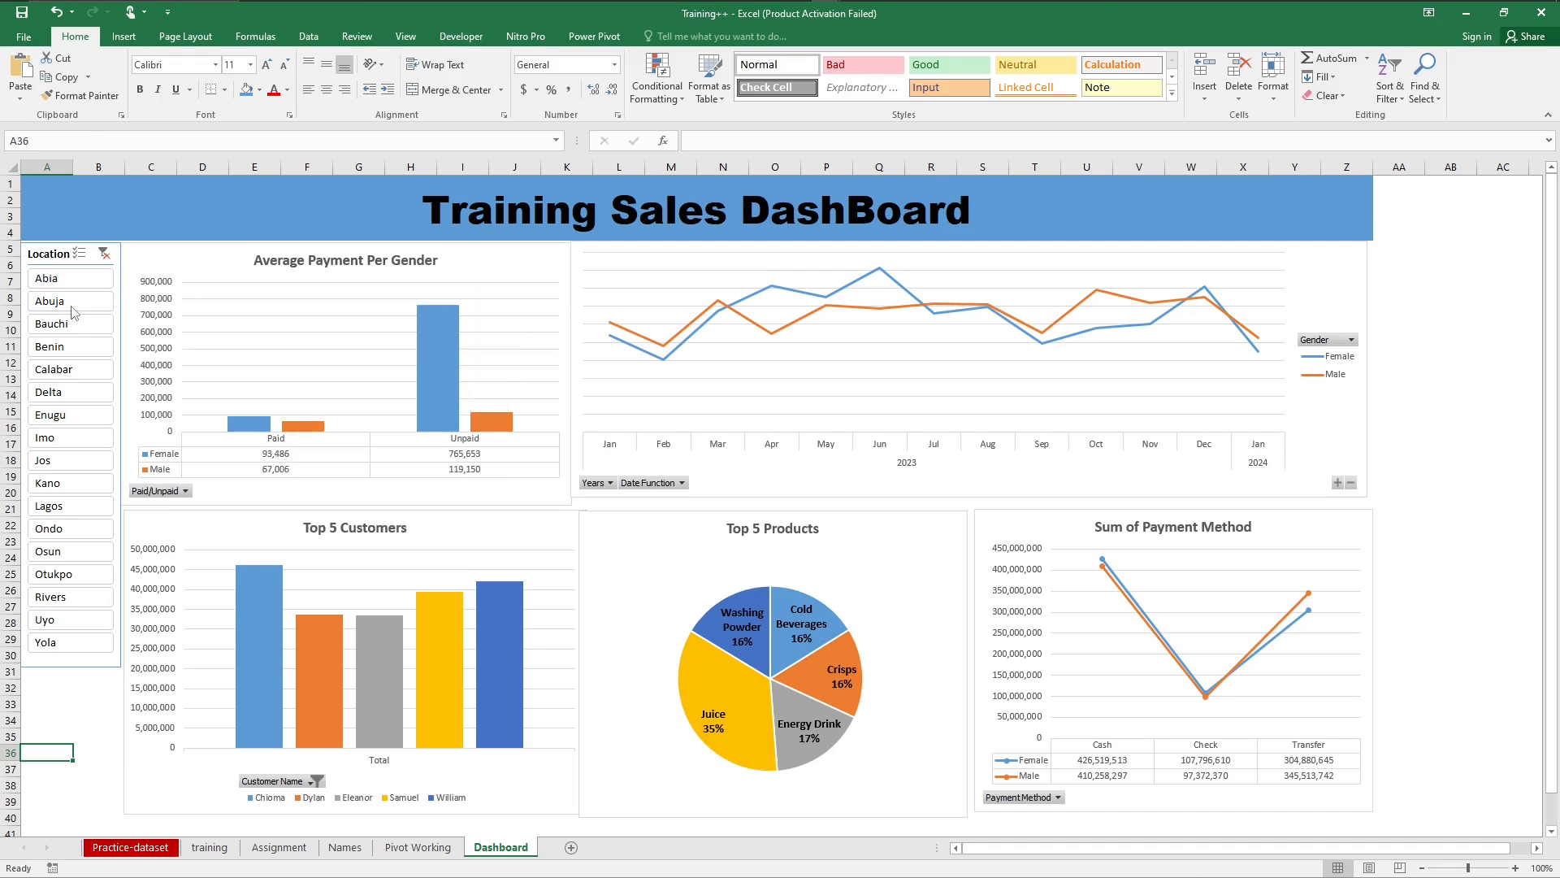
click(68, 395)
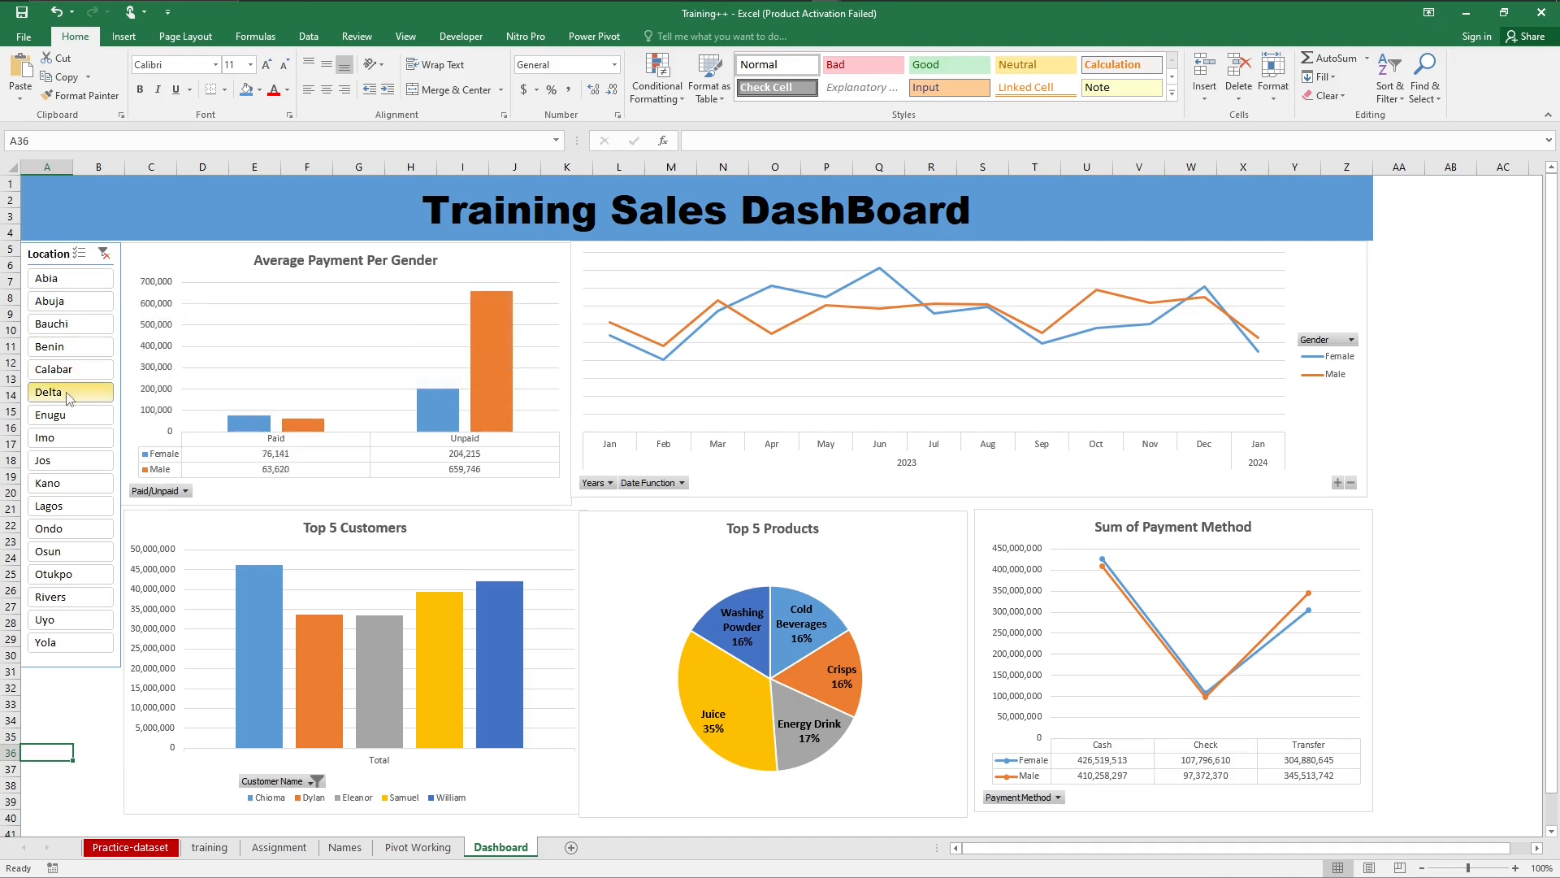
click(62, 443)
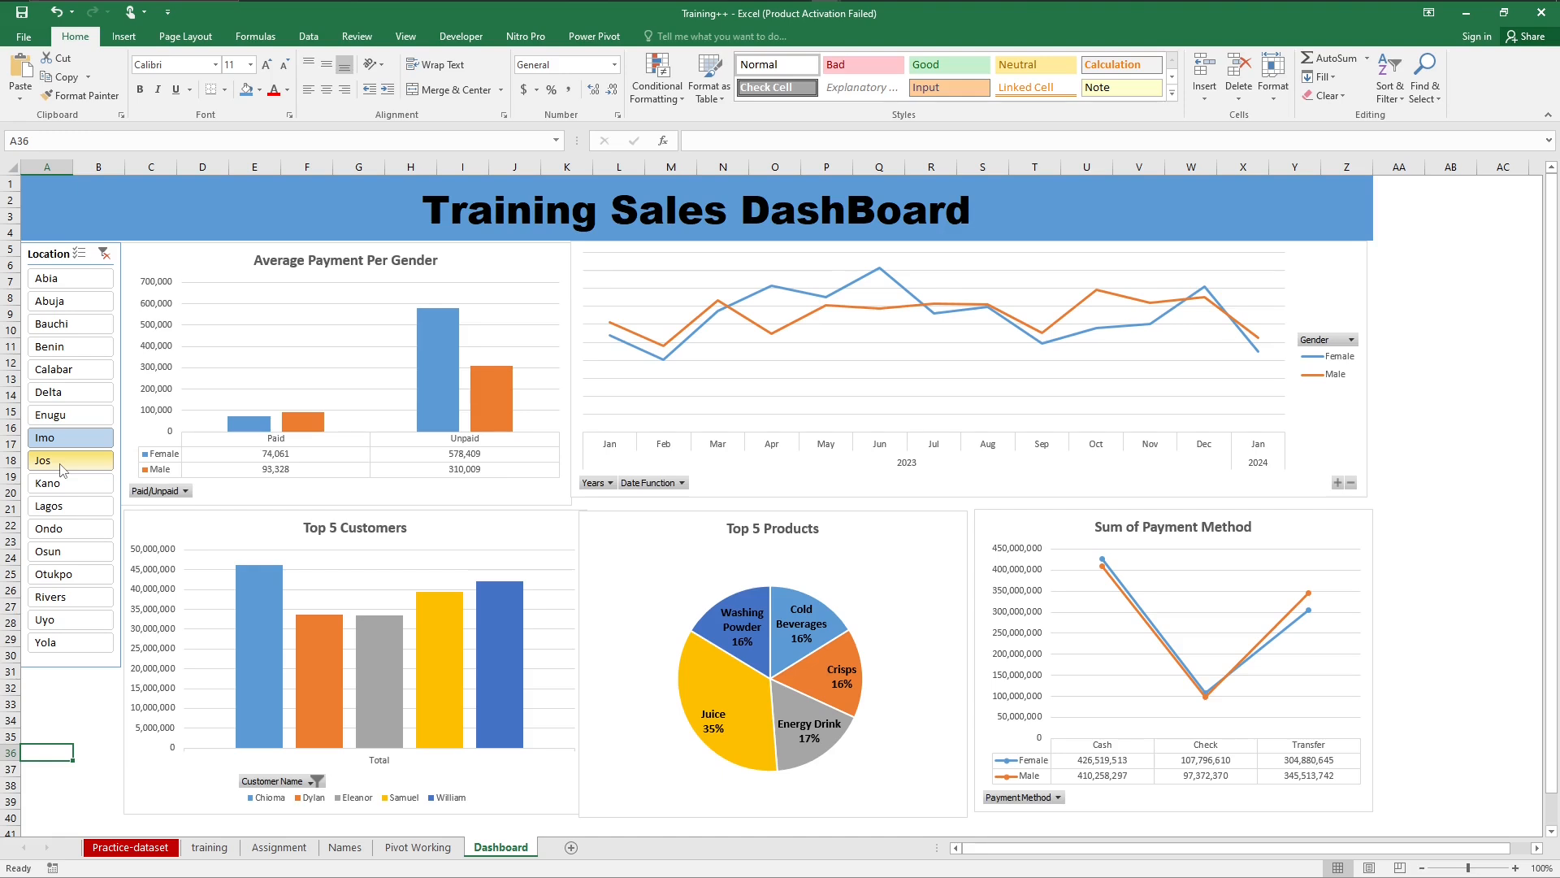
click(61, 463)
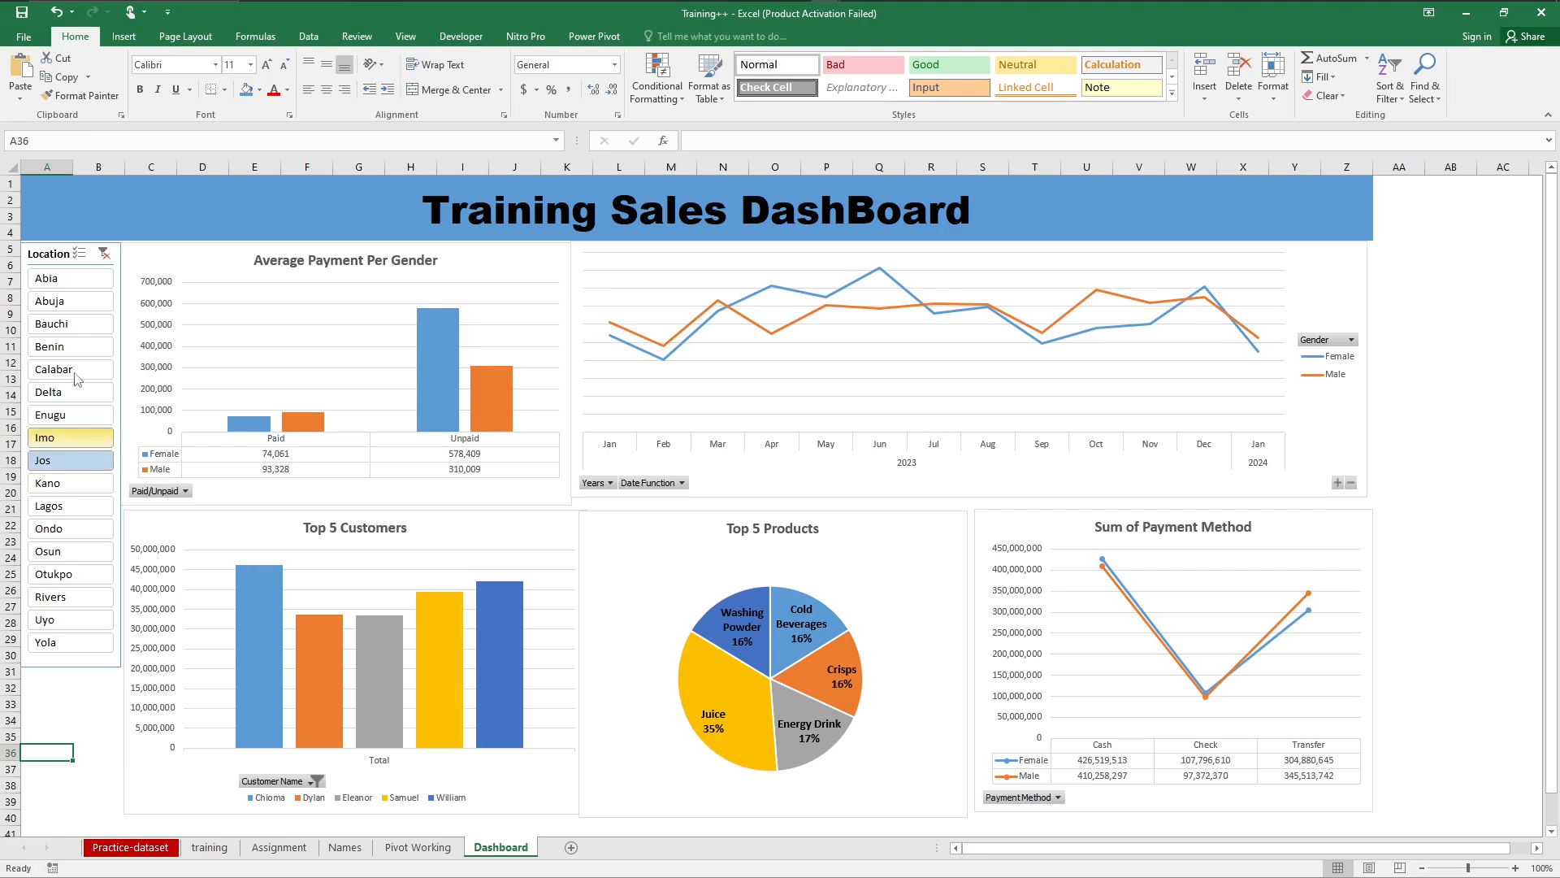
click(104, 253)
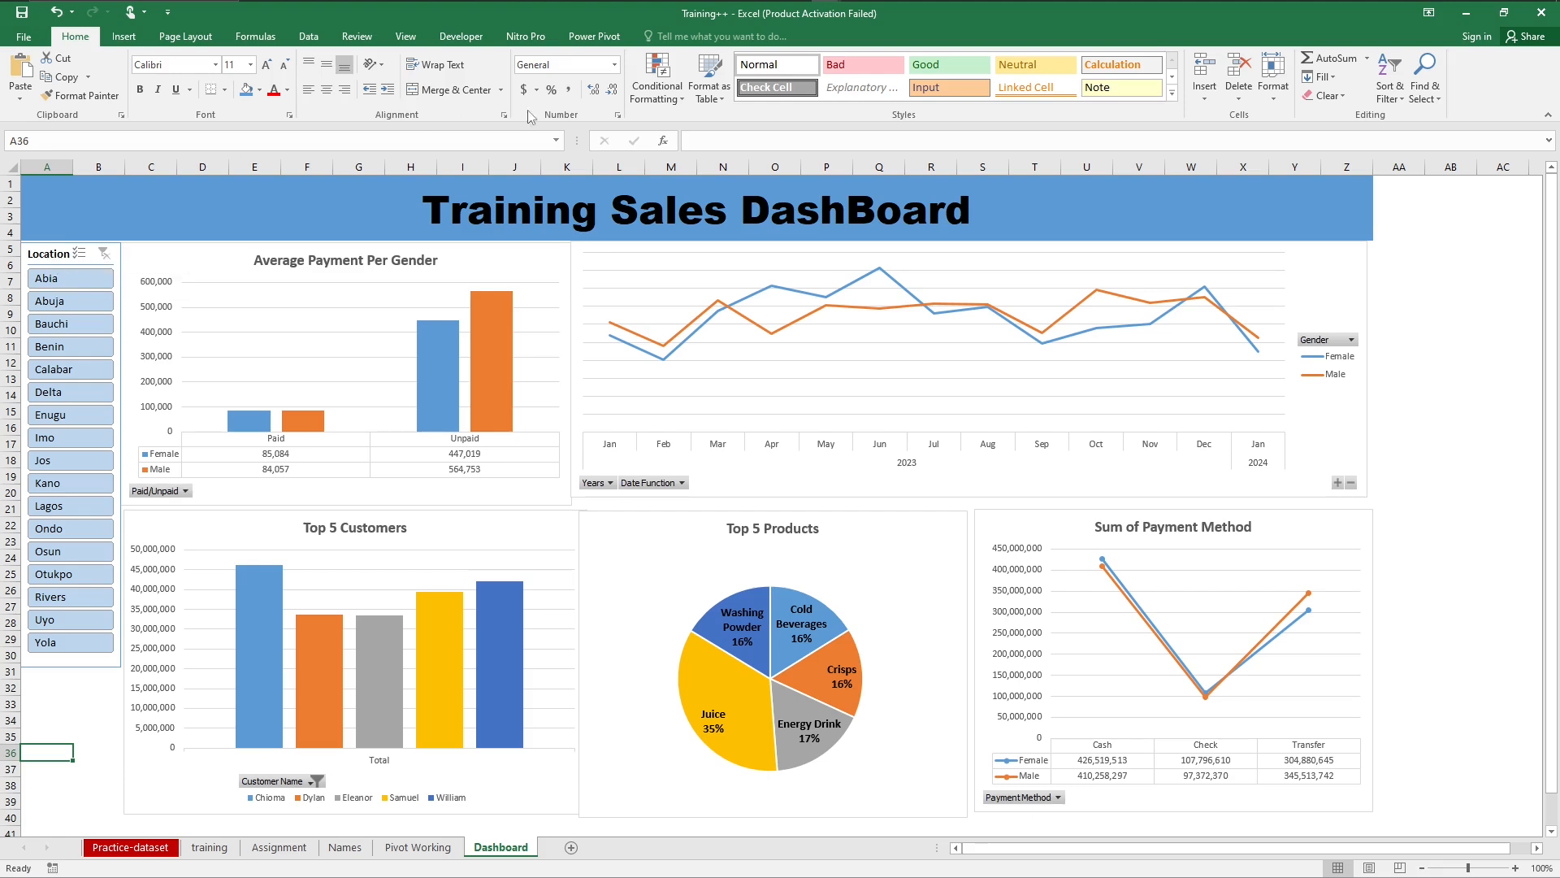
Step: Connect the Location slicer to PivotTable2, PivotTable3, PivotTable4 and PivotTable5 in addition to PivotTable1
click(152, 269)
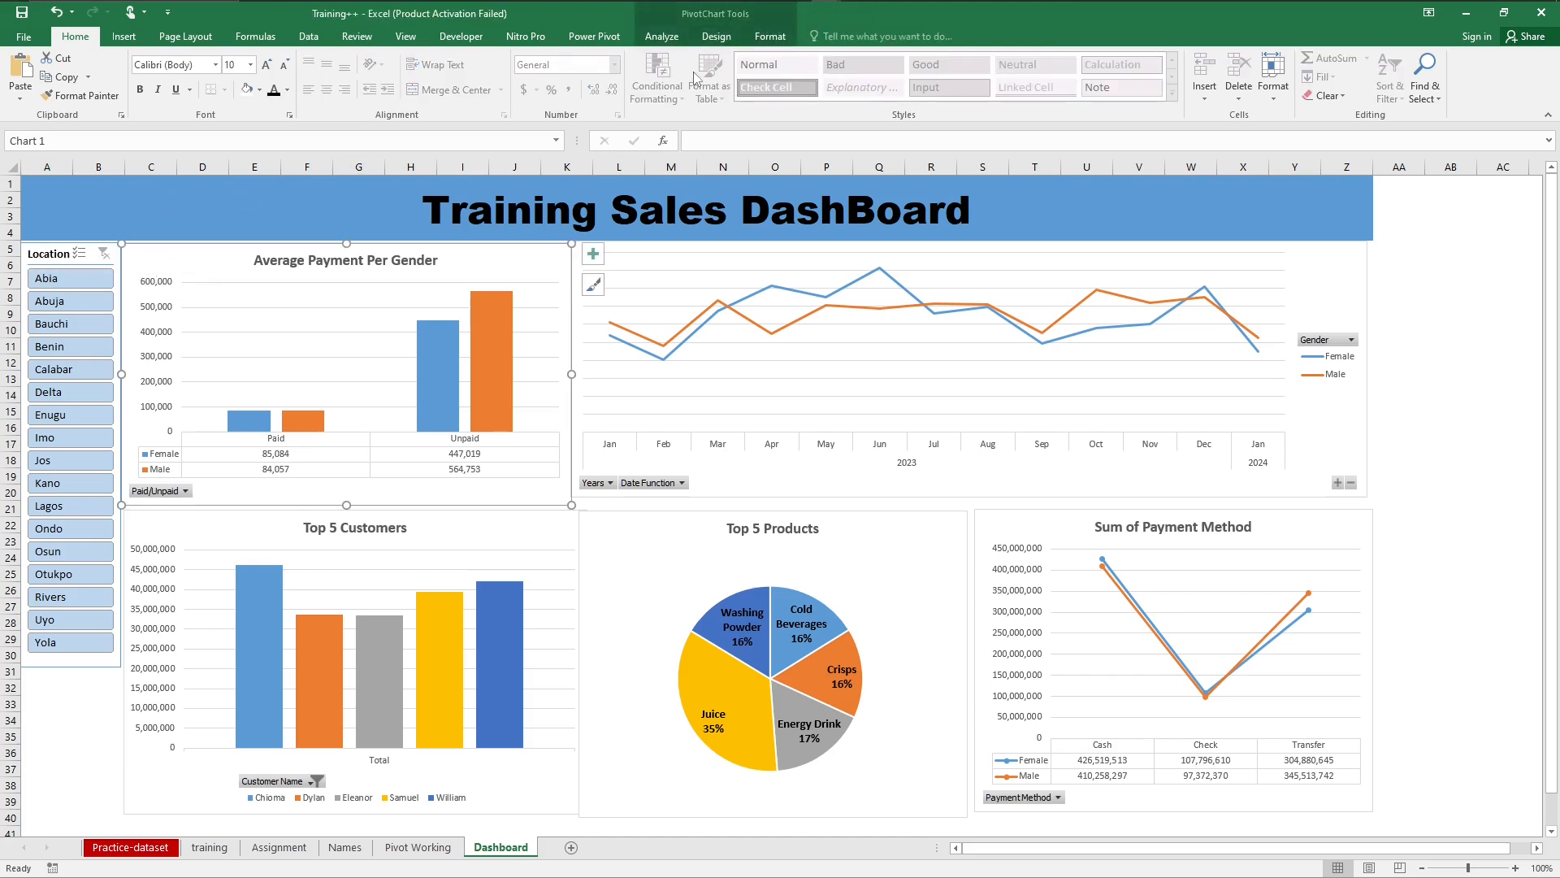
click(681, 38)
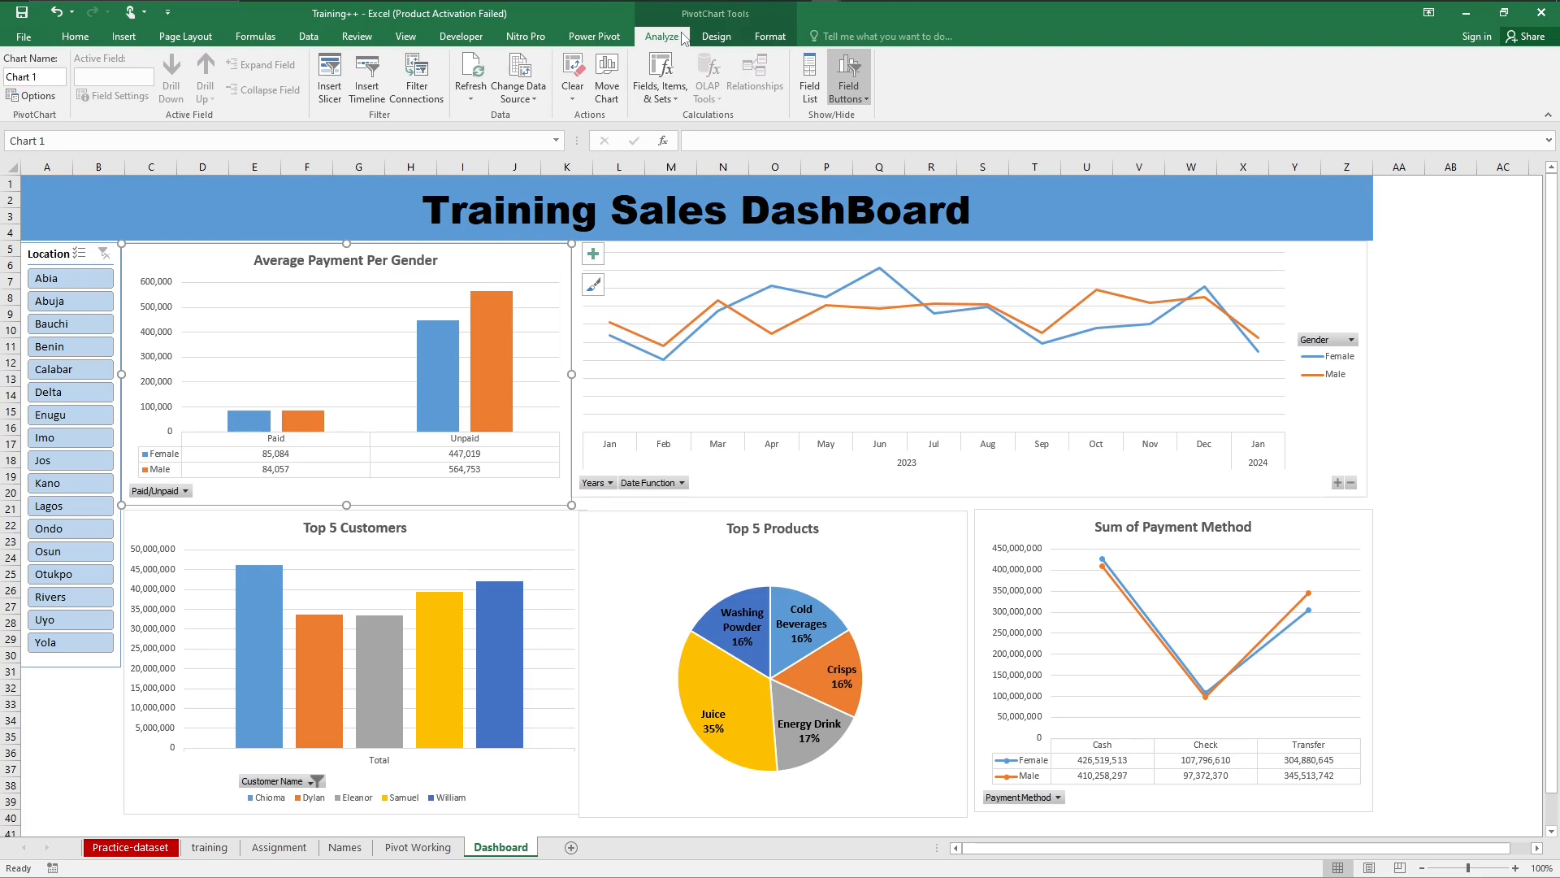
click(50, 261)
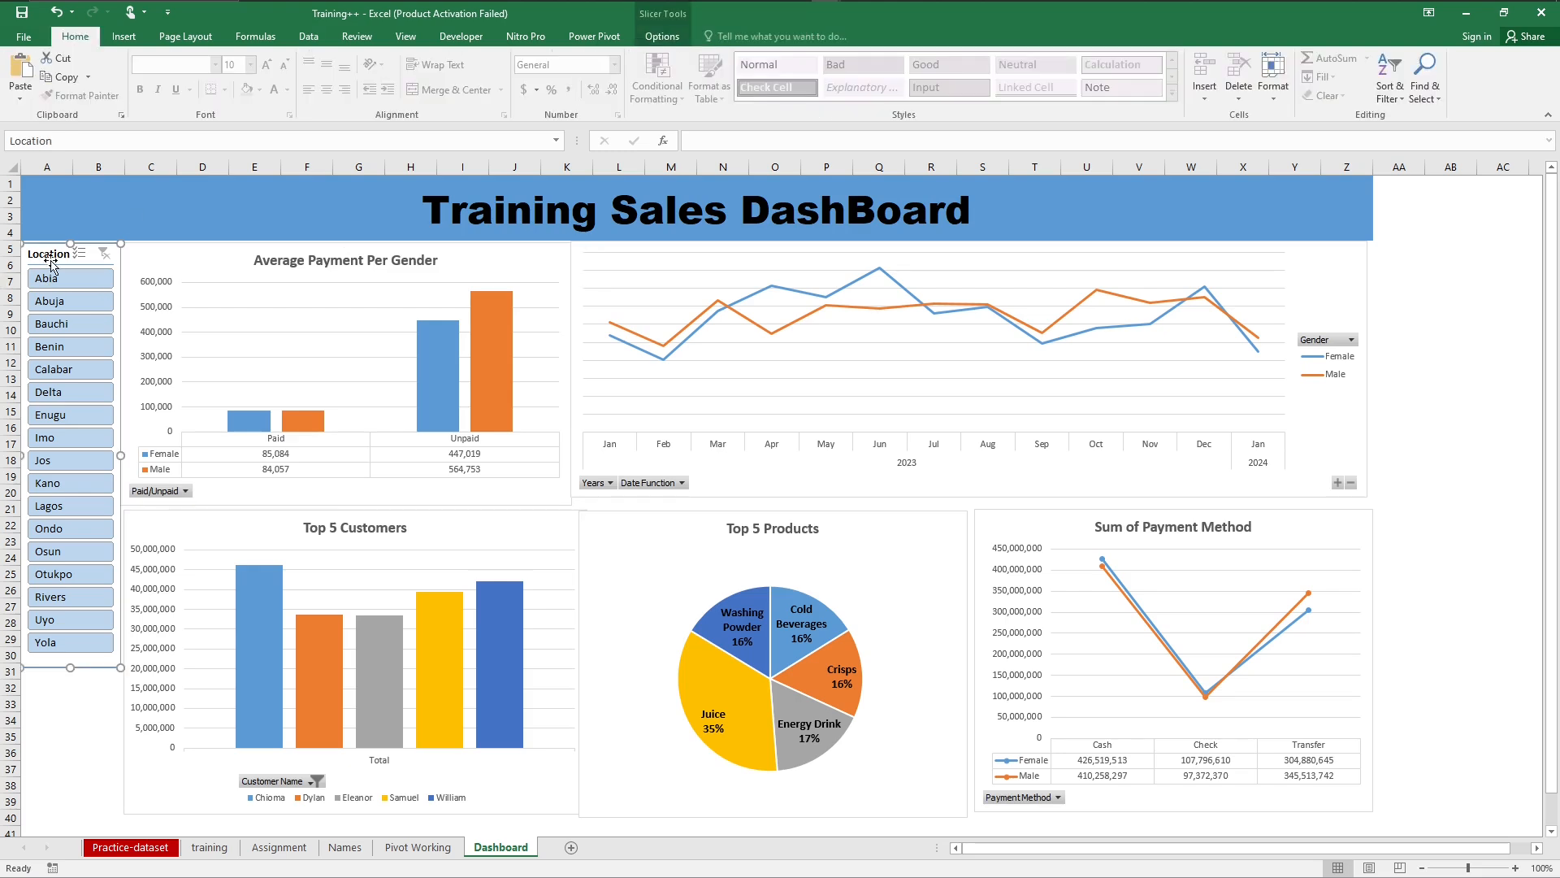
right_click(50, 260)
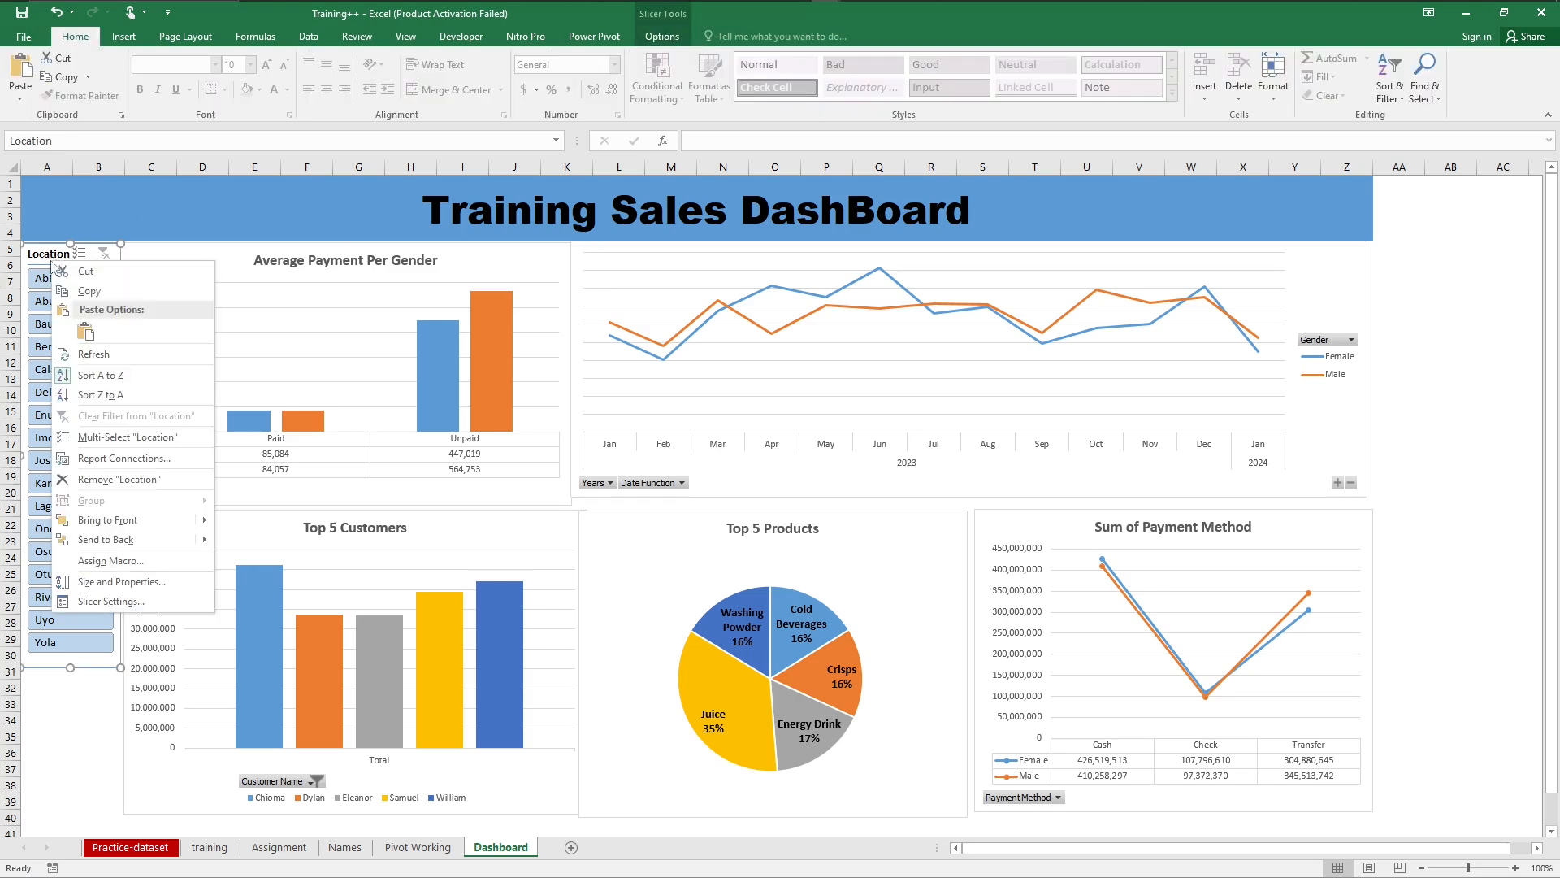
click(45, 262)
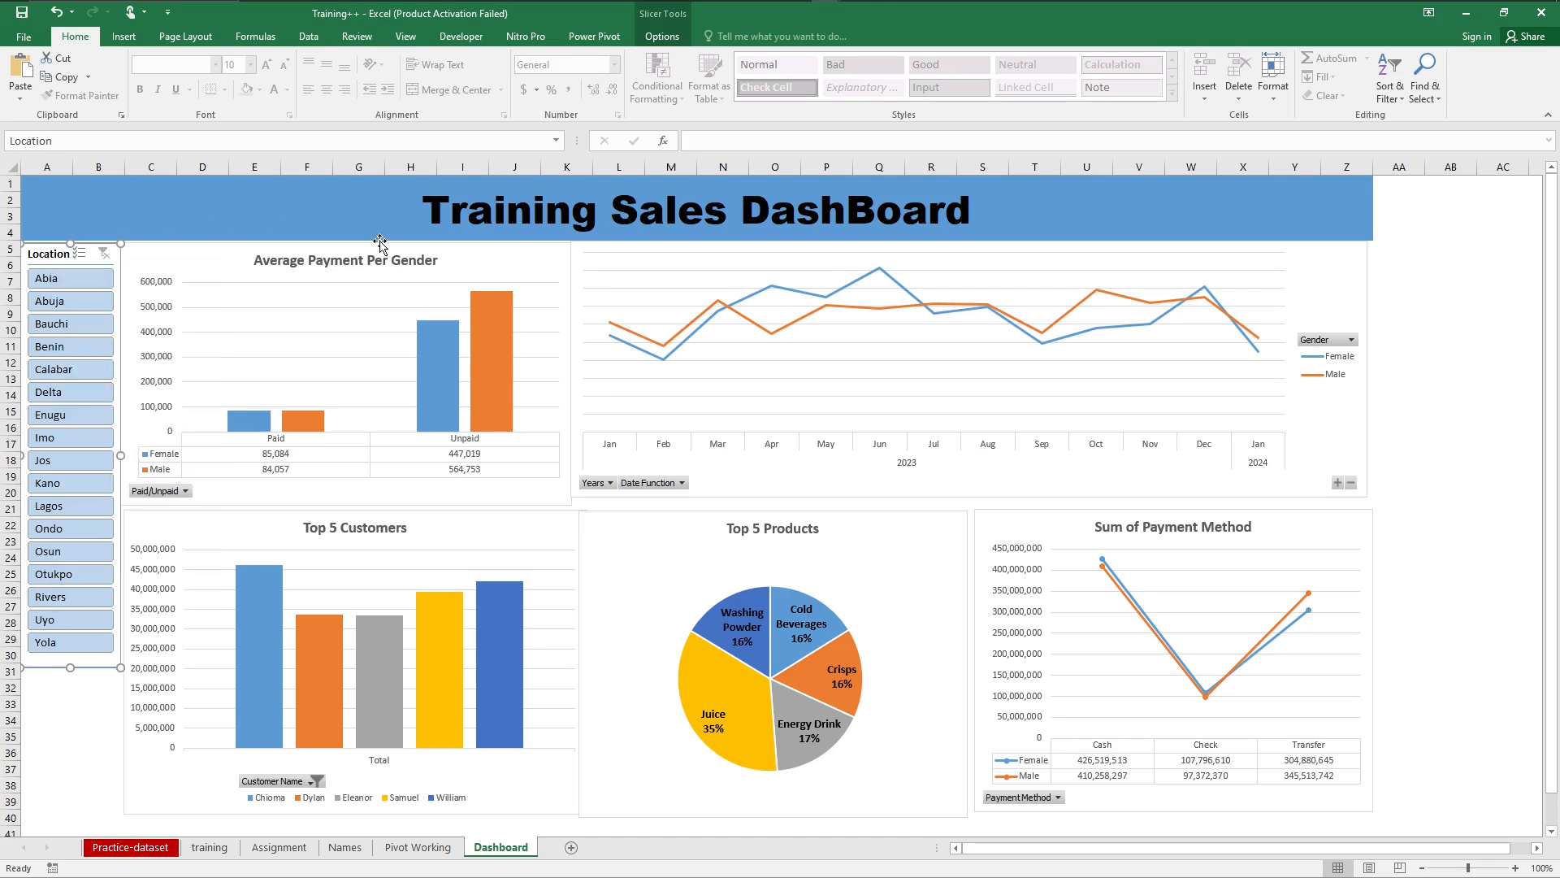
click(663, 38)
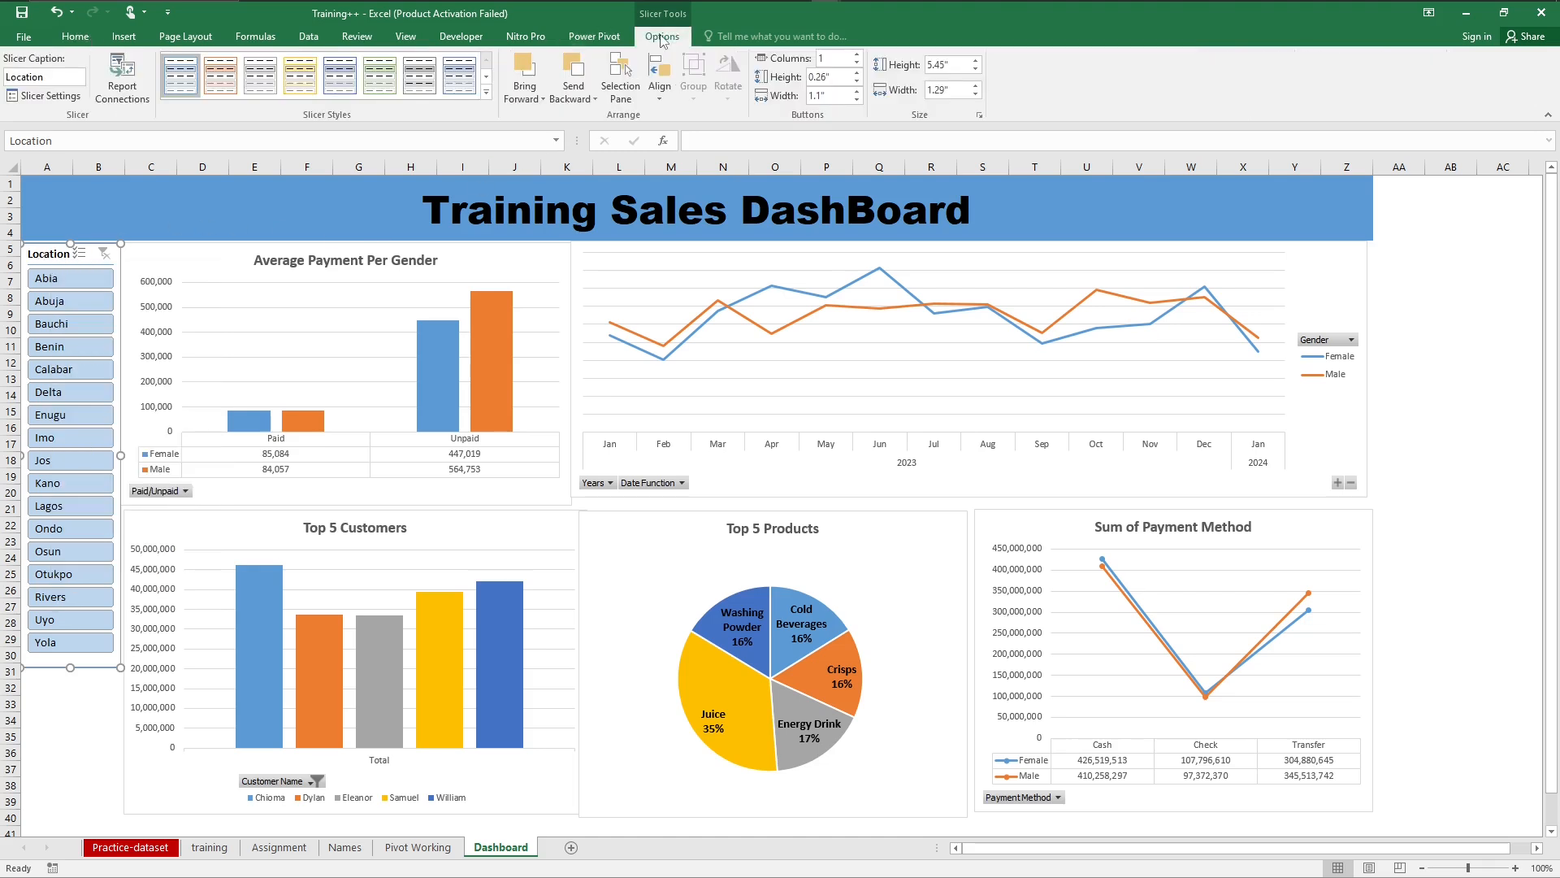
click(124, 90)
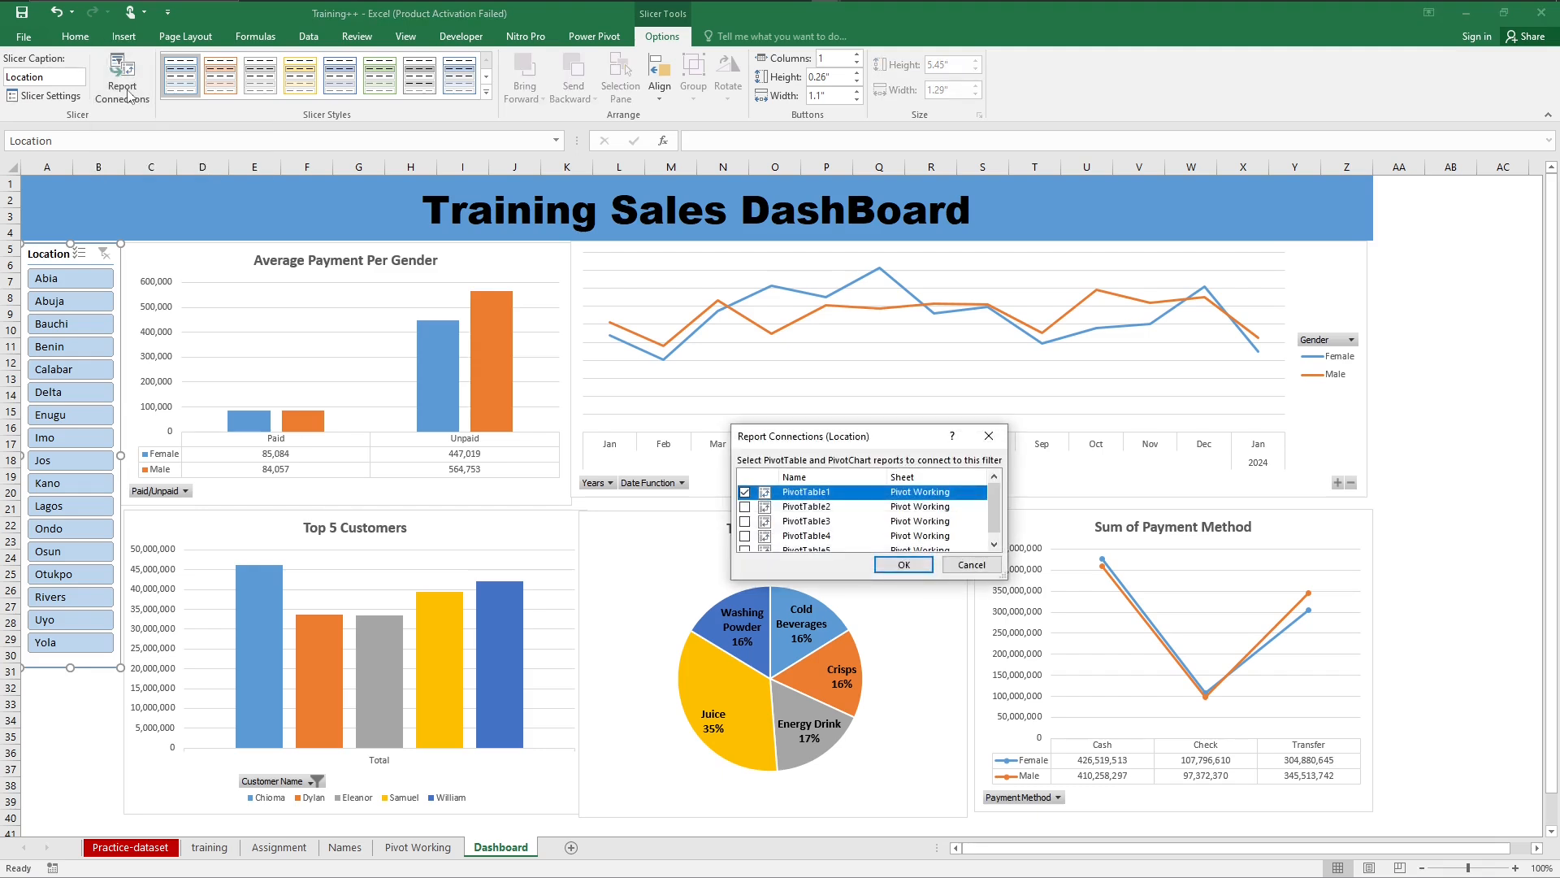
click(745, 506)
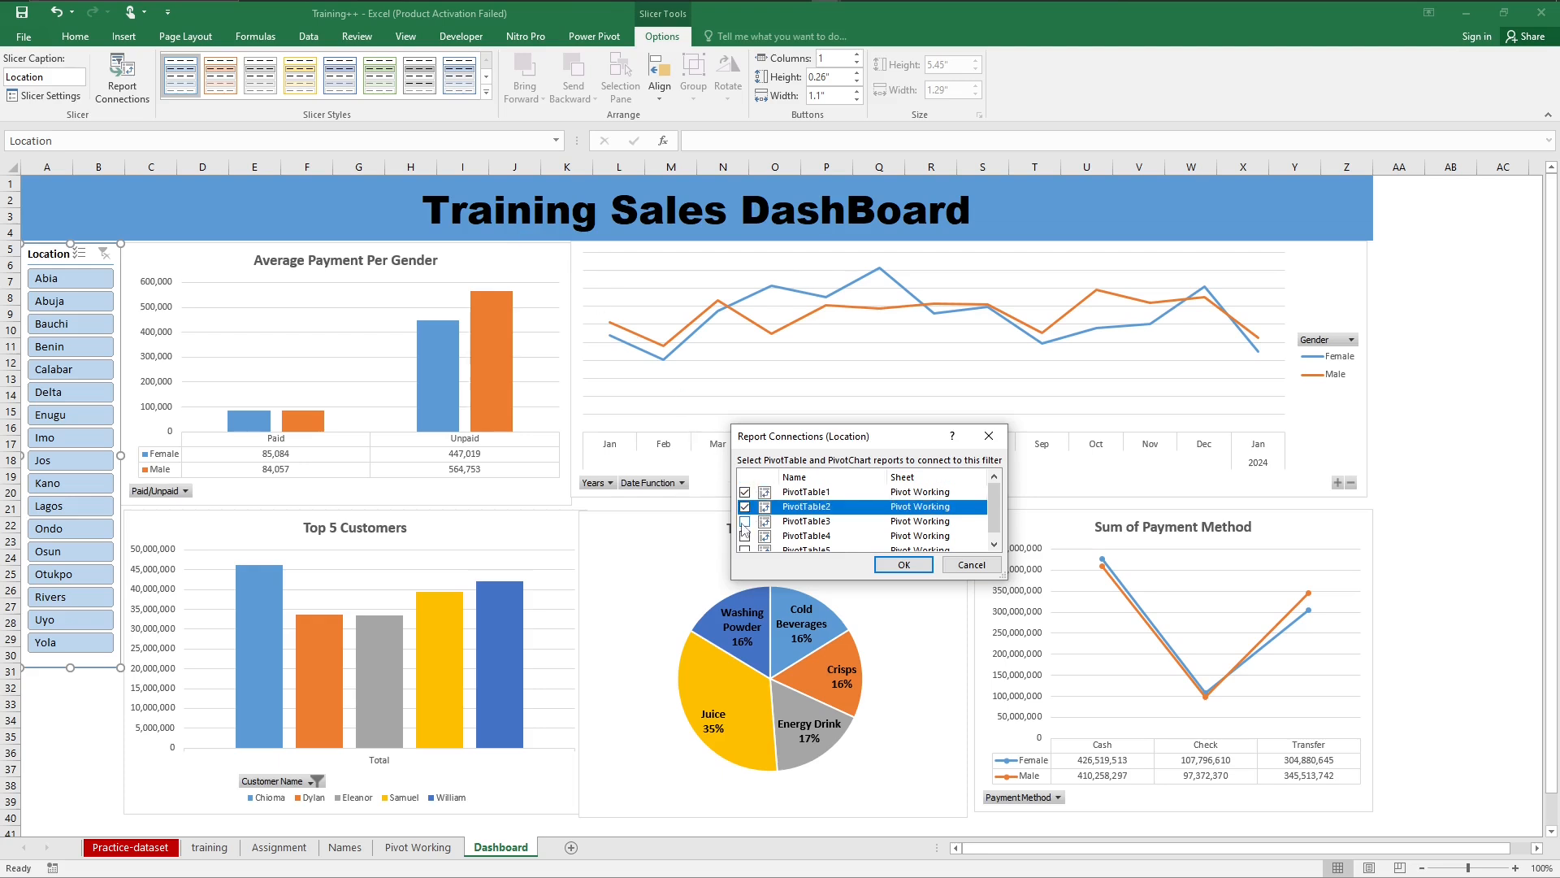
click(744, 521)
click(745, 536)
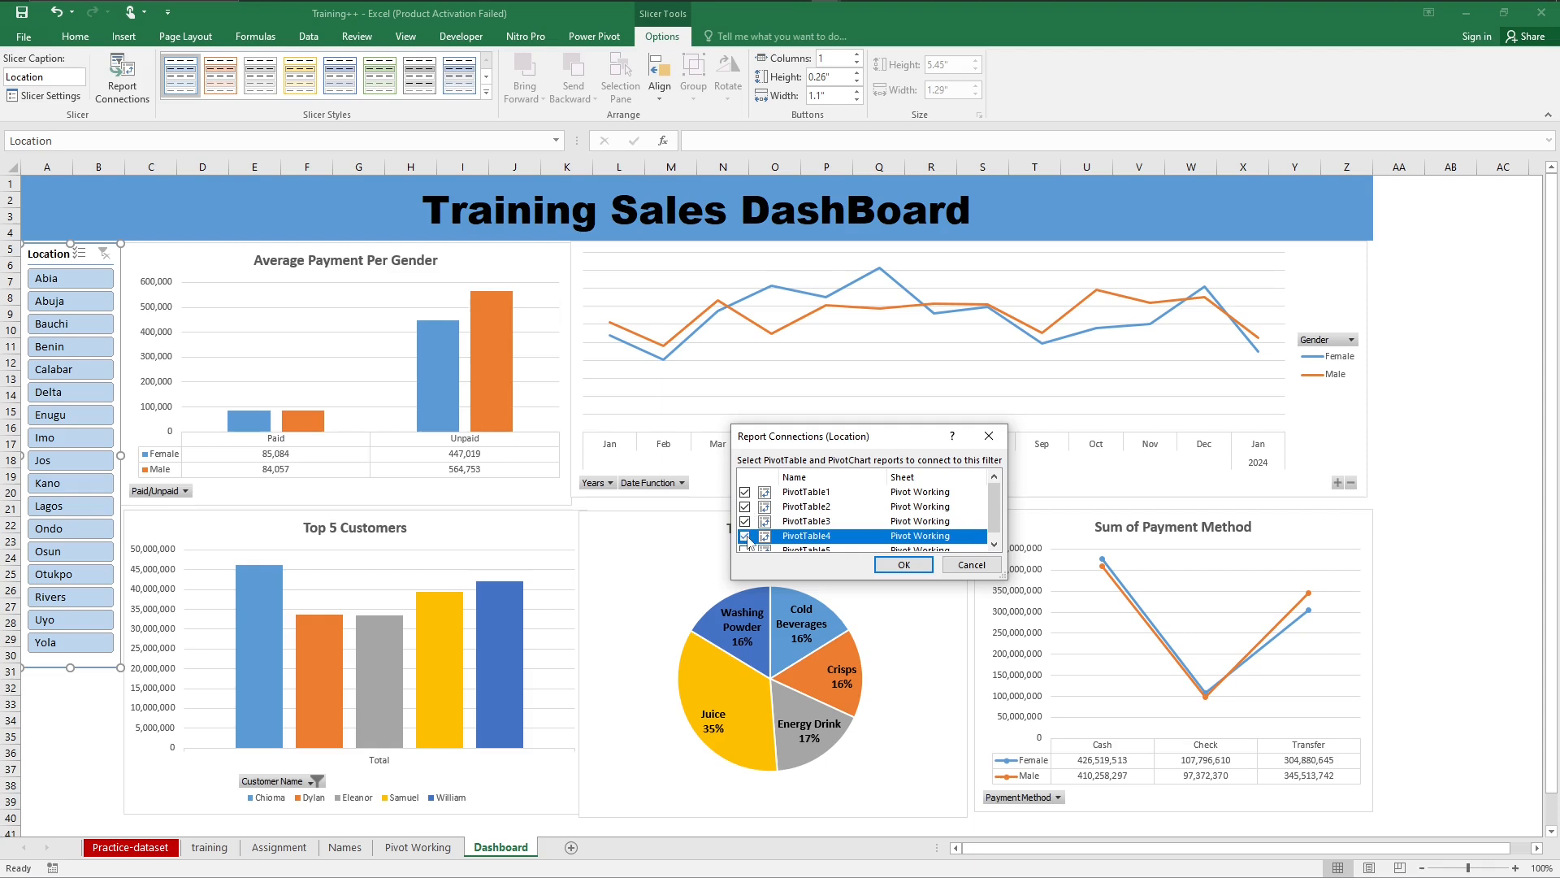
drag(993, 512, 993, 520)
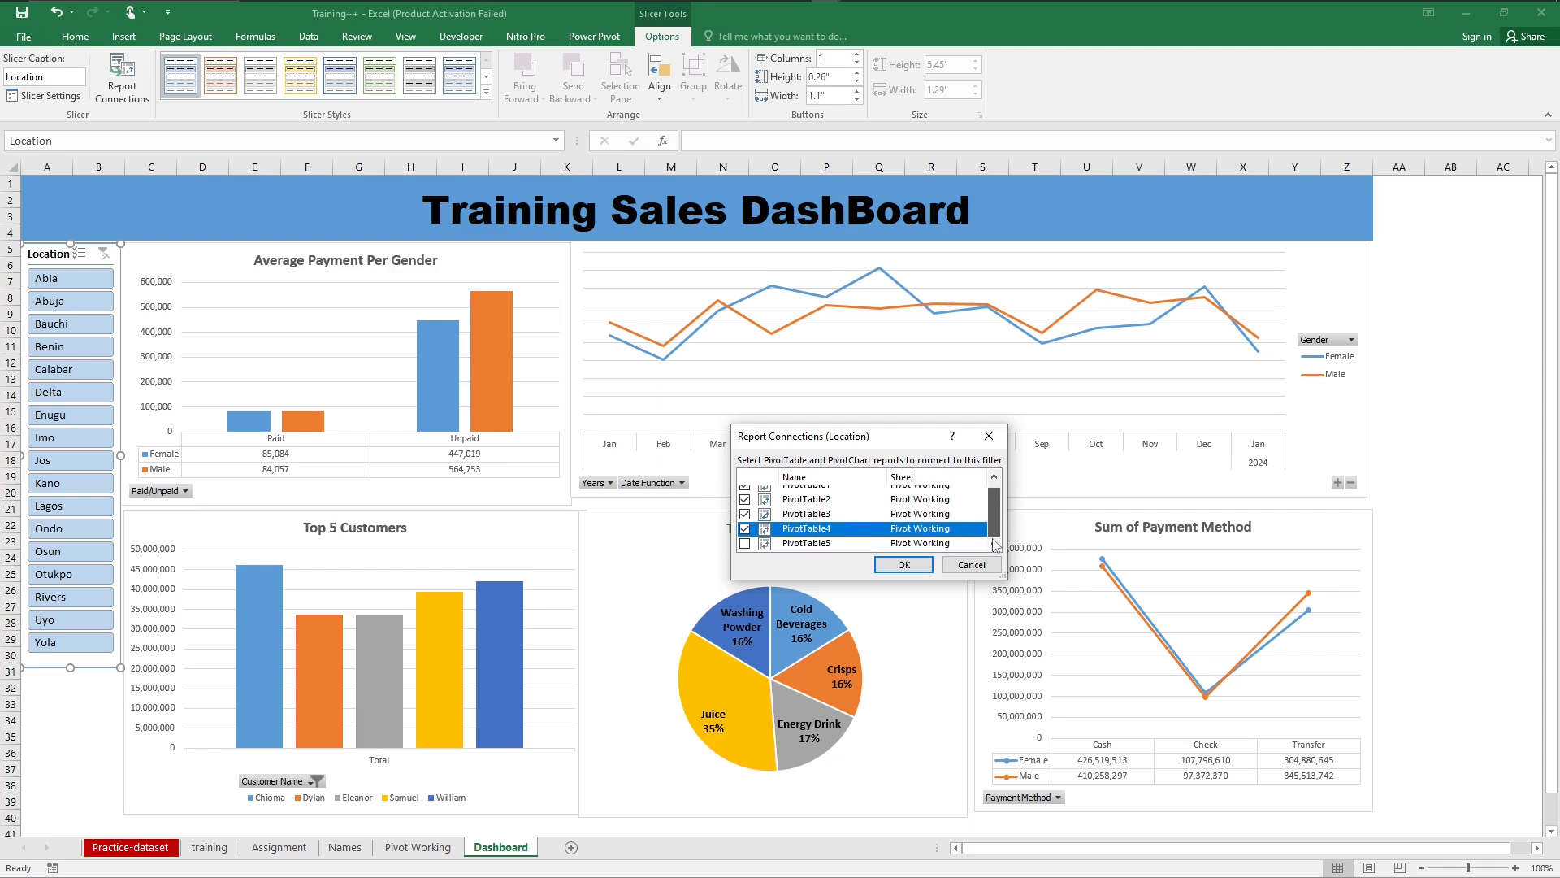
click(744, 543)
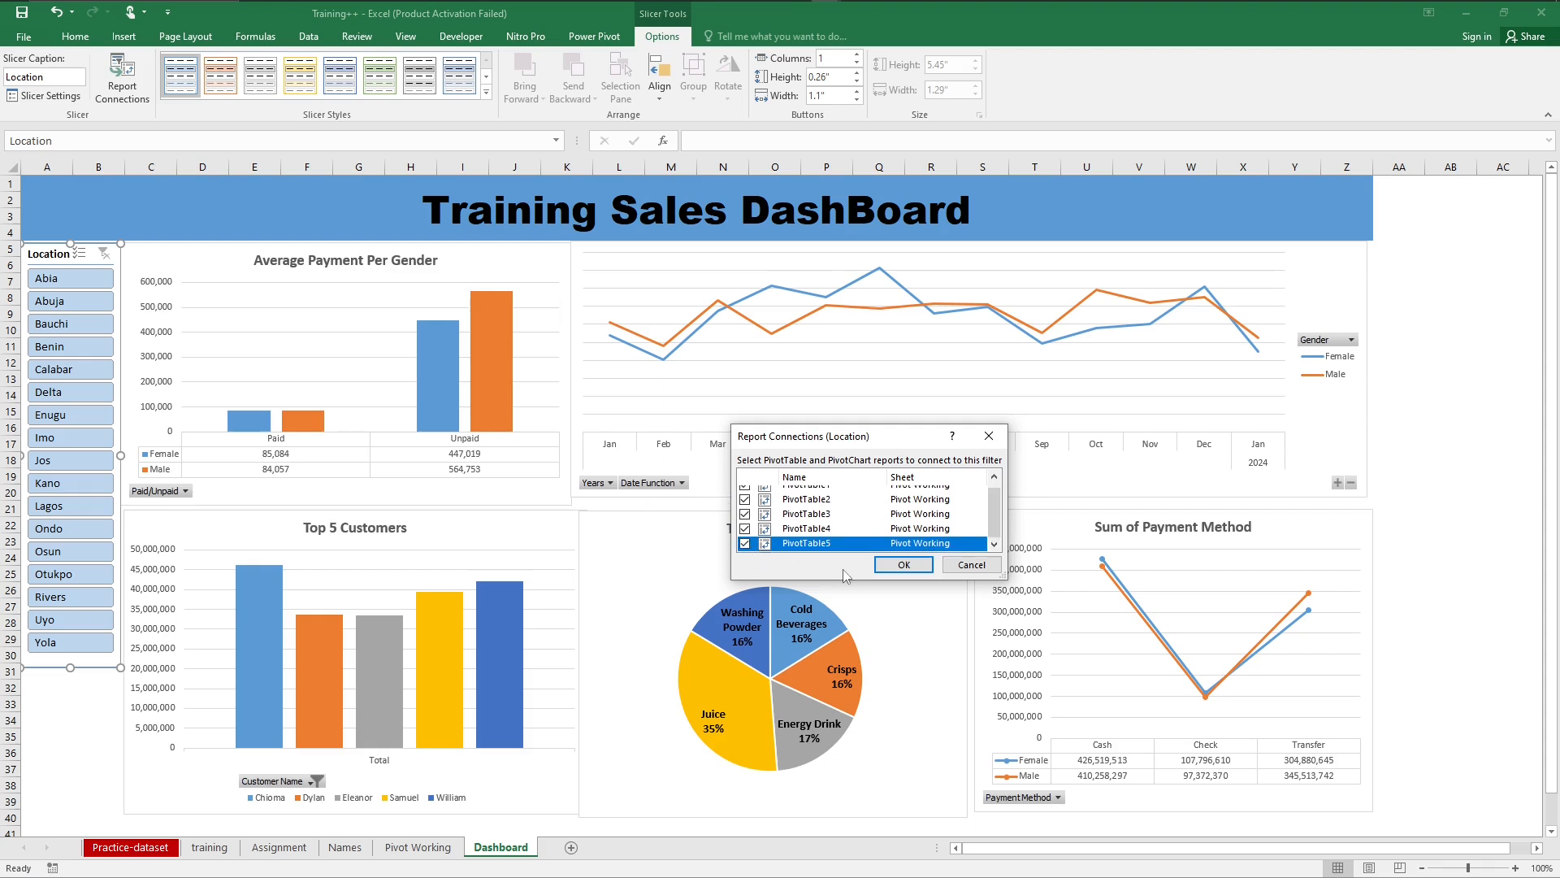
click(902, 565)
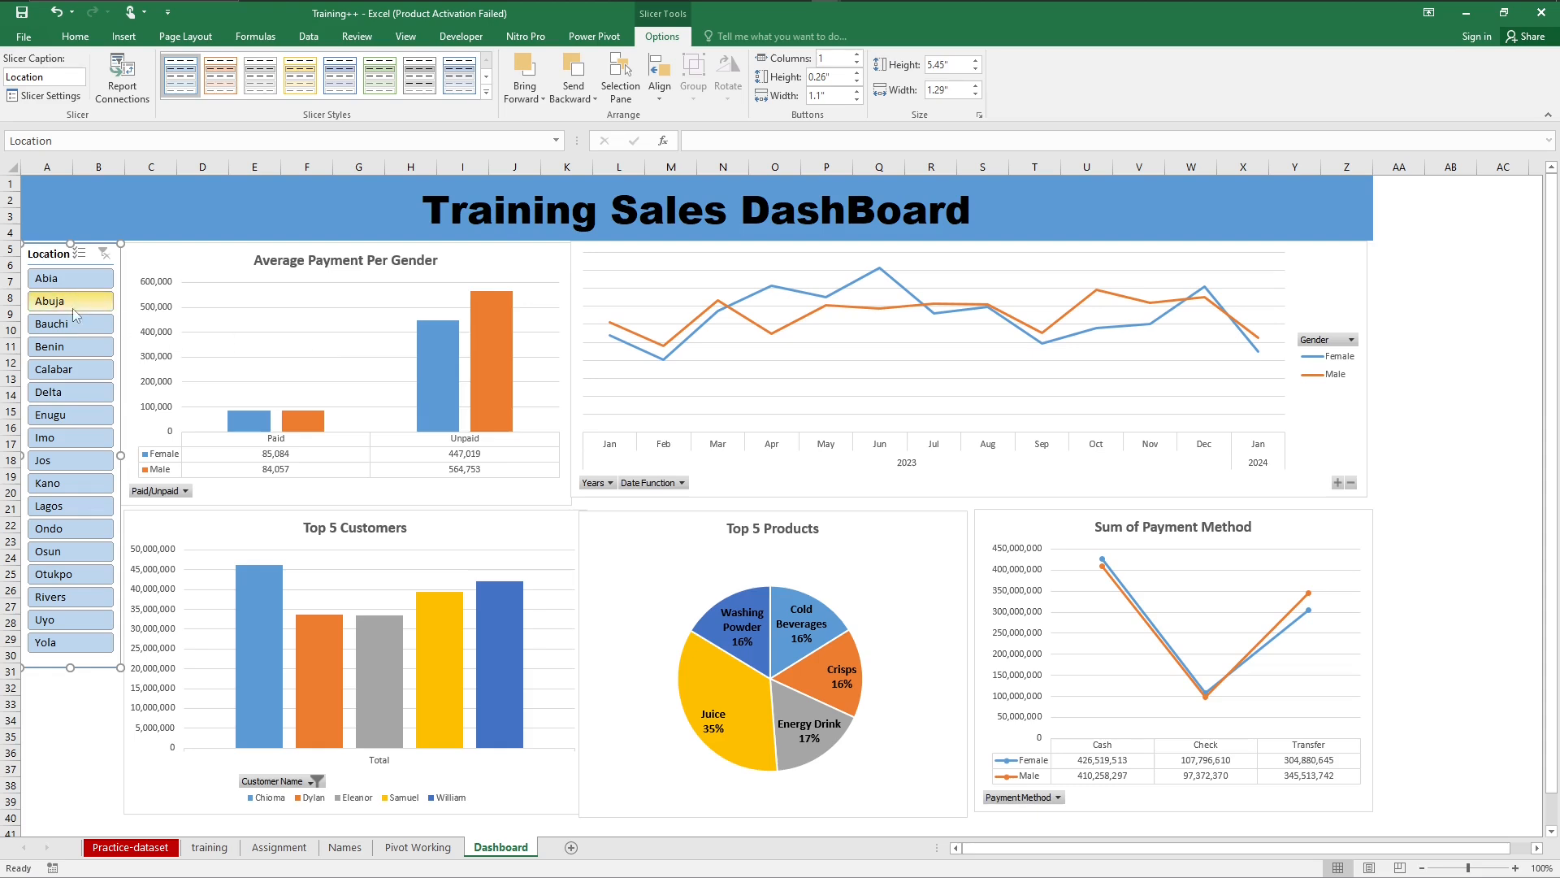
Step: Test the connected Location slicer with Abia, Abuja, Bauchi and Enugu one at a time, and clear its filter
click(63, 284)
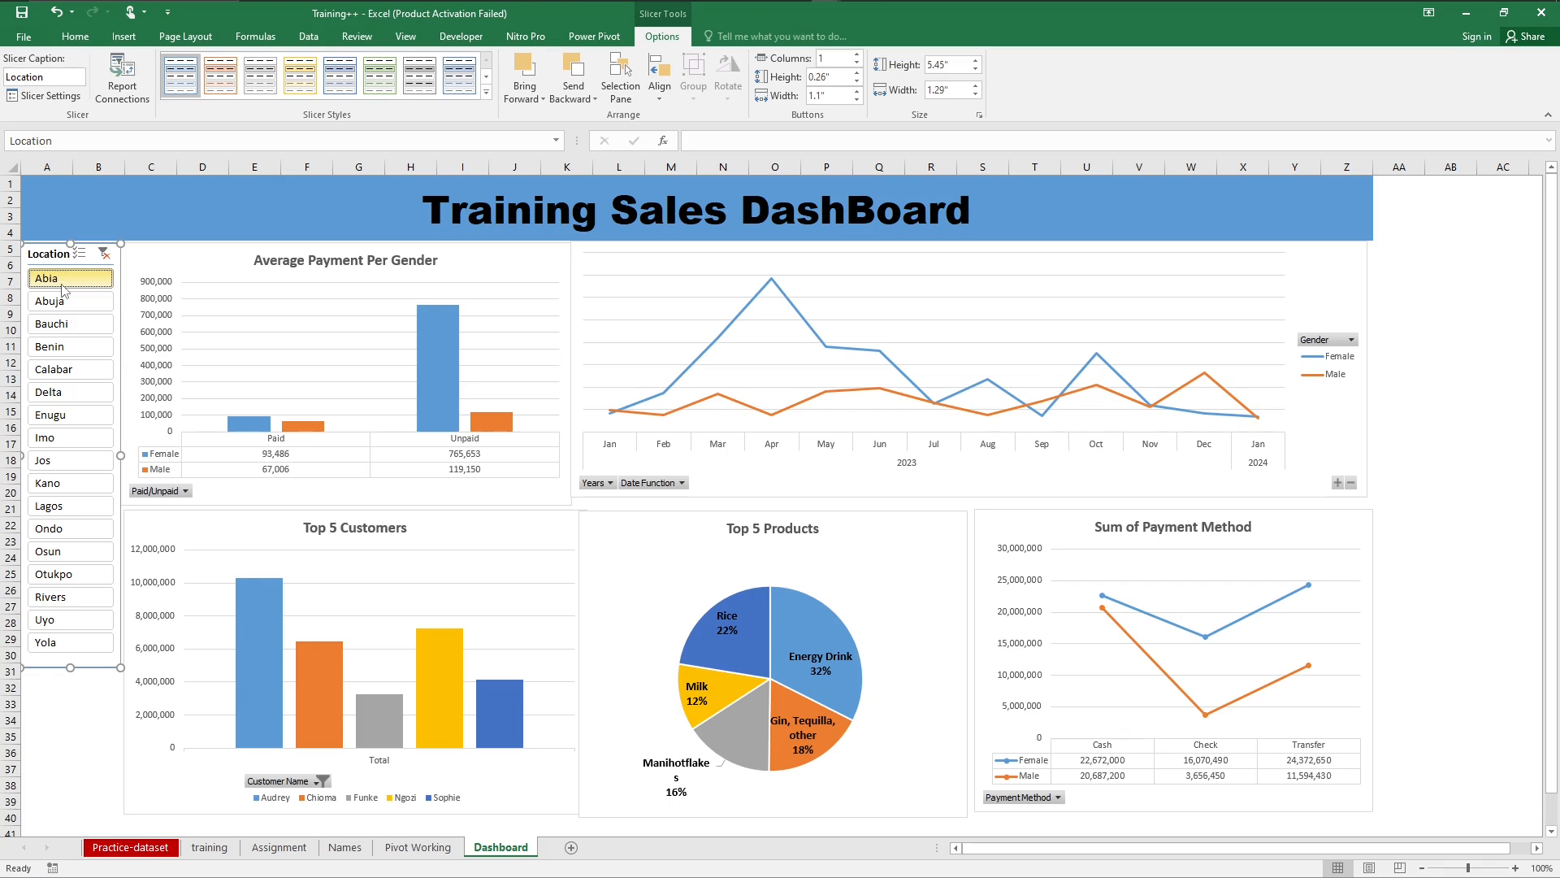
click(60, 276)
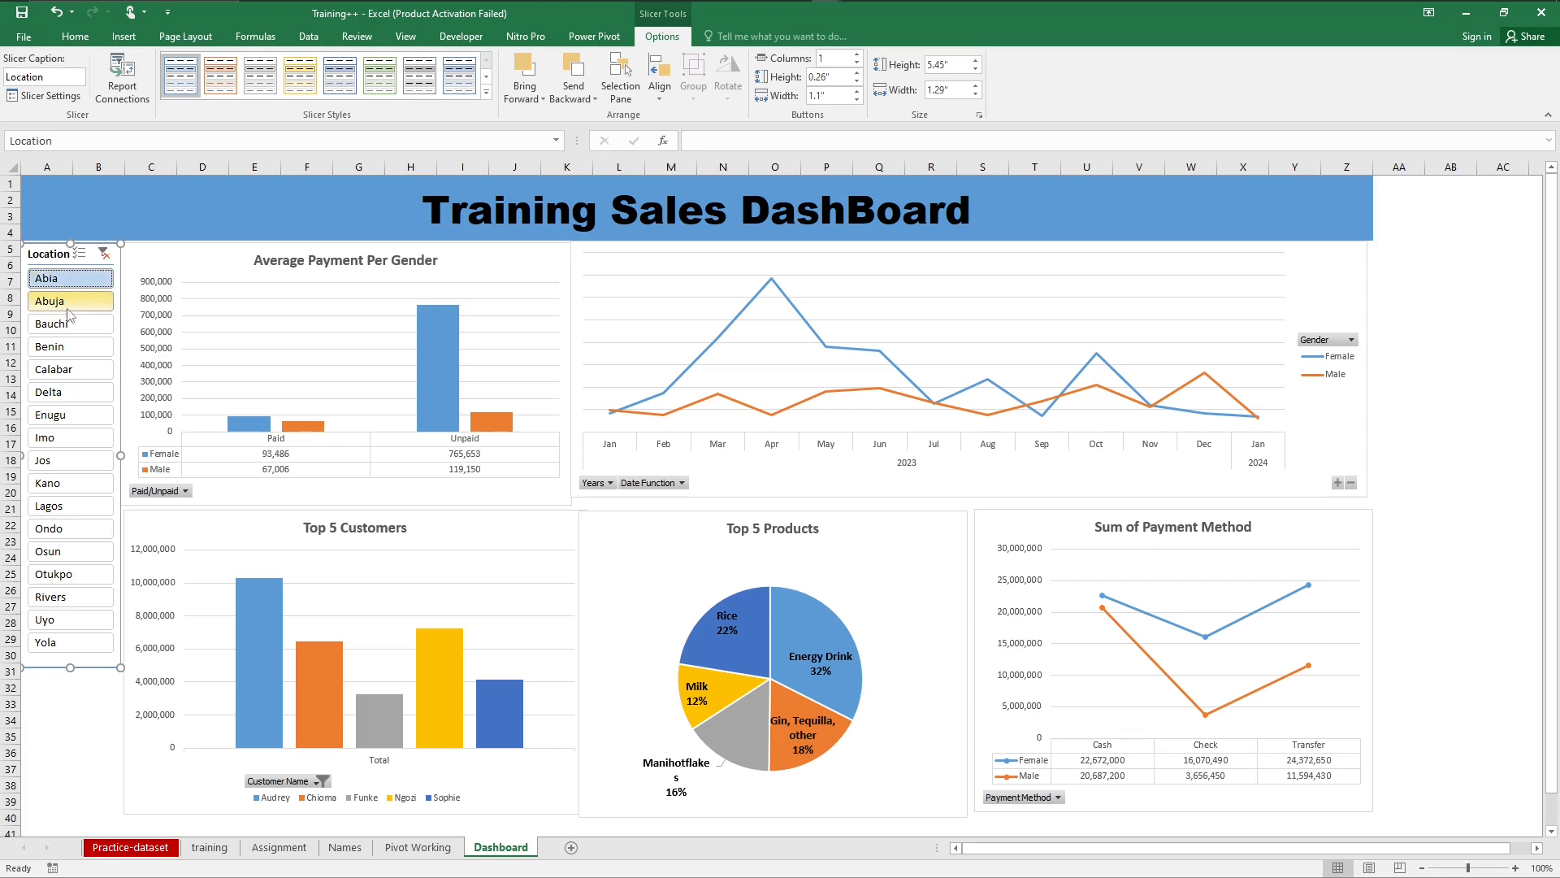
click(68, 308)
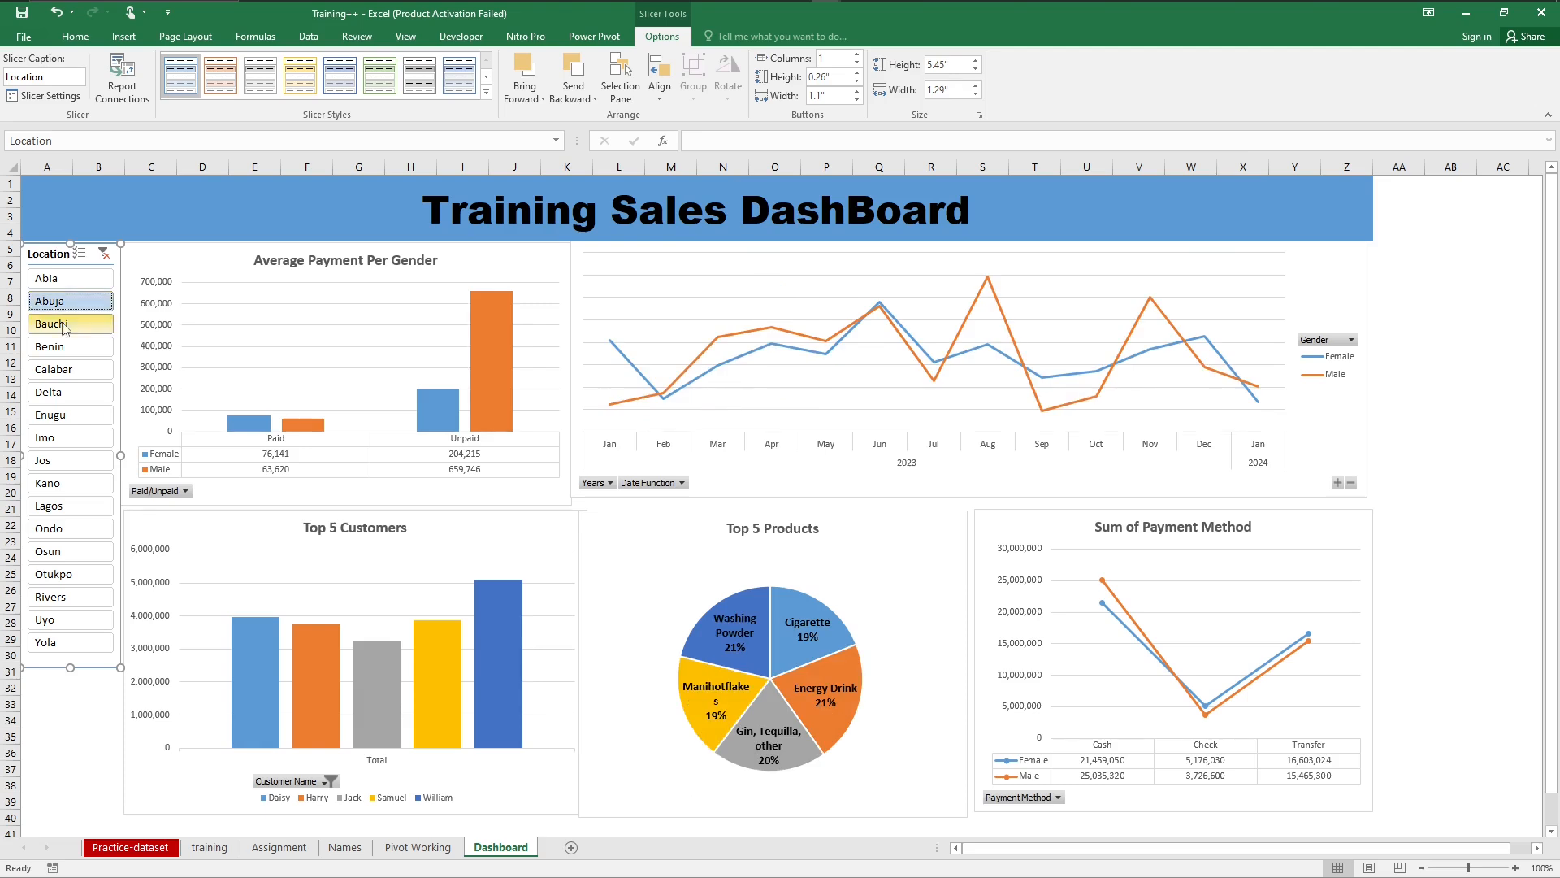
click(65, 325)
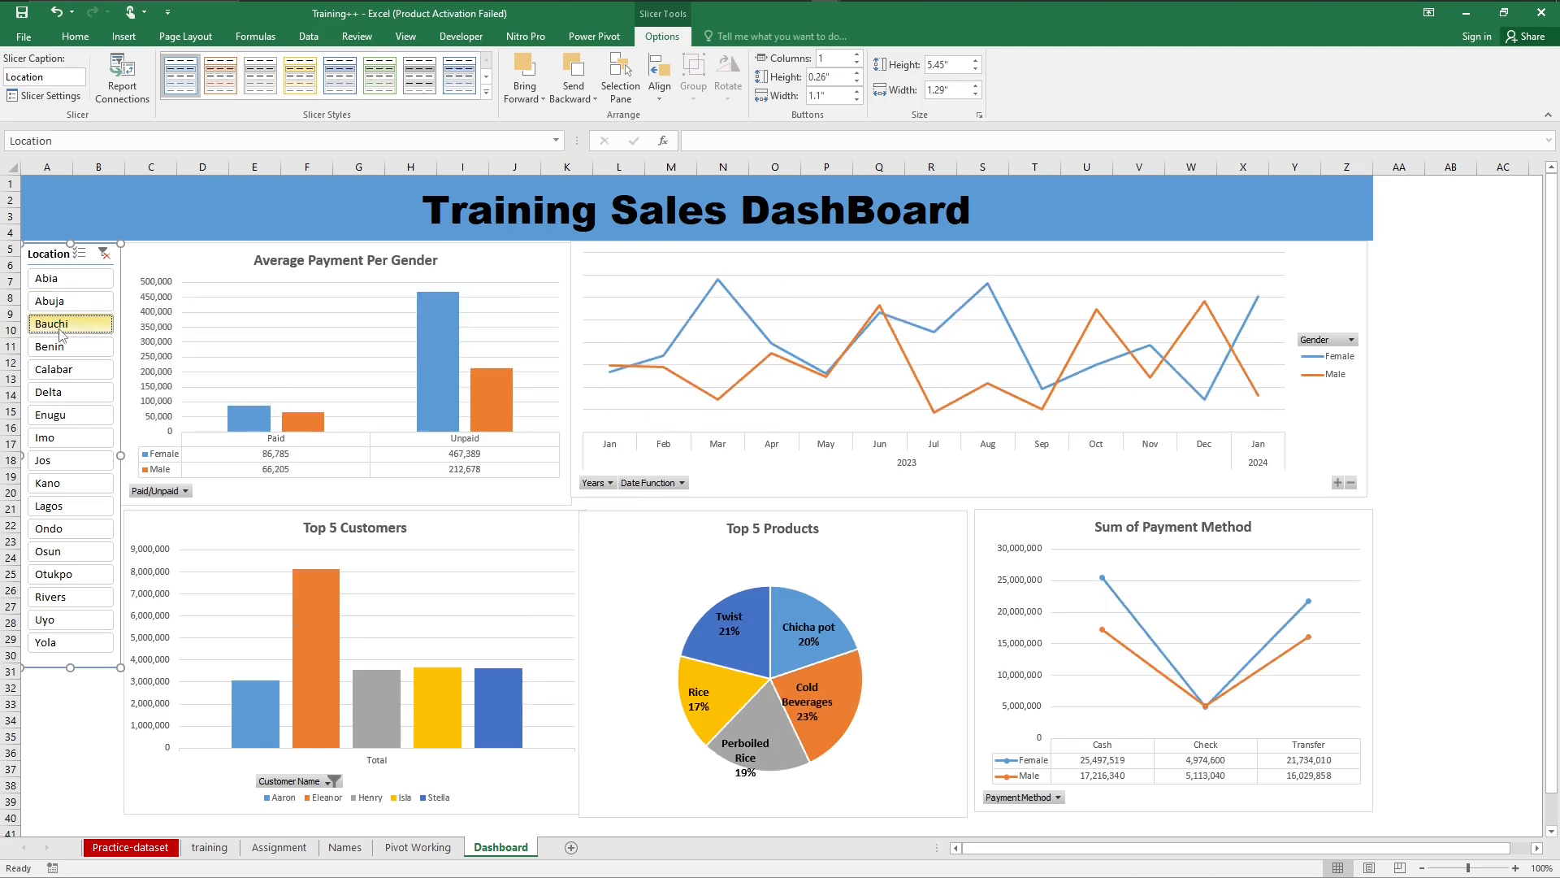
click(65, 415)
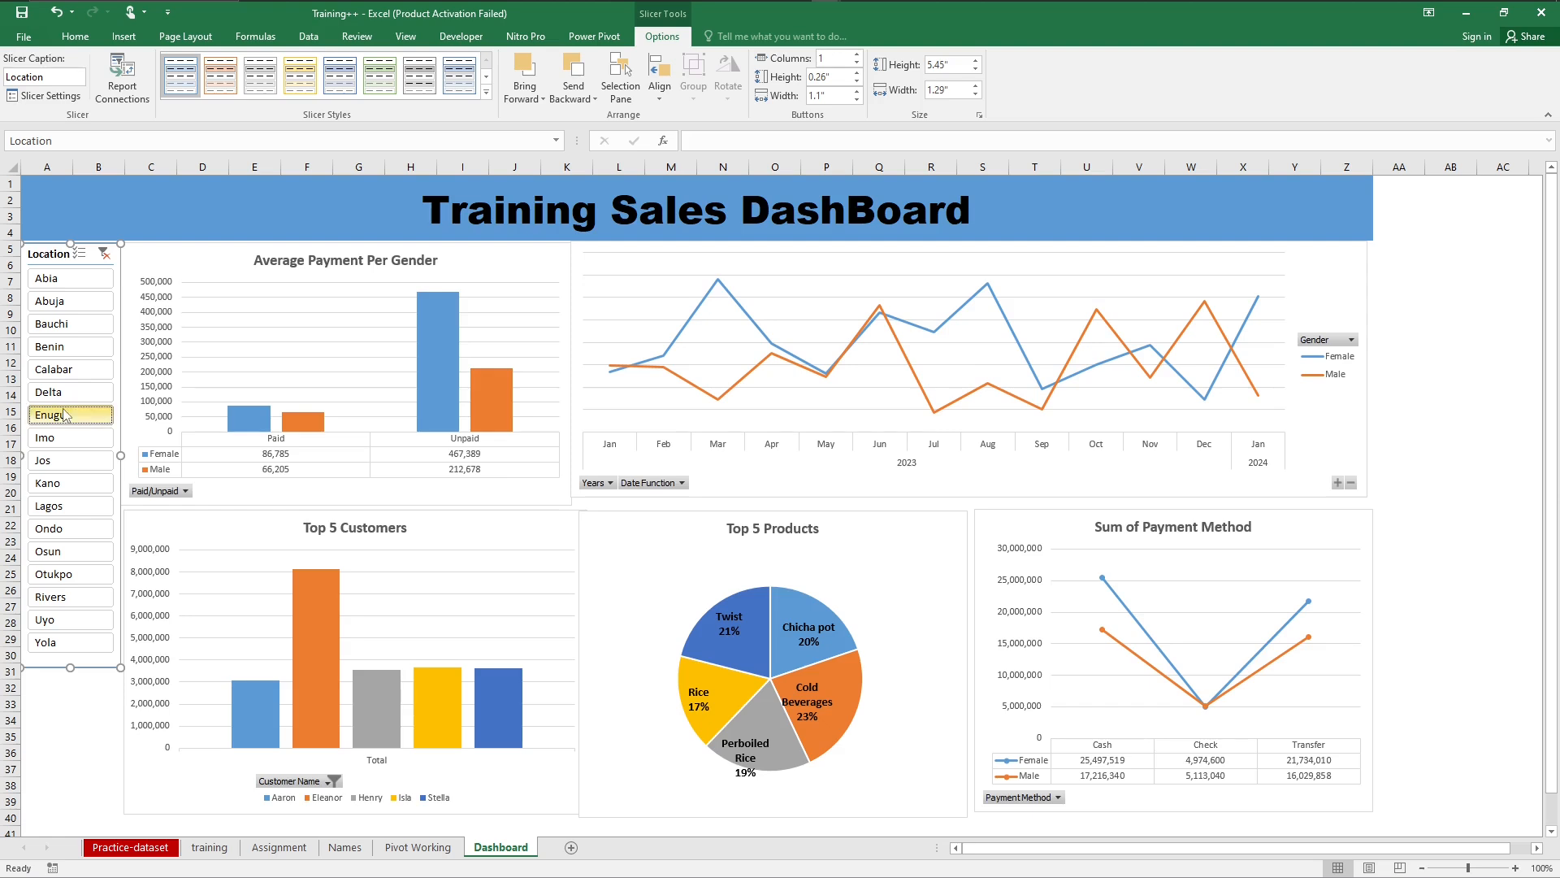
click(102, 254)
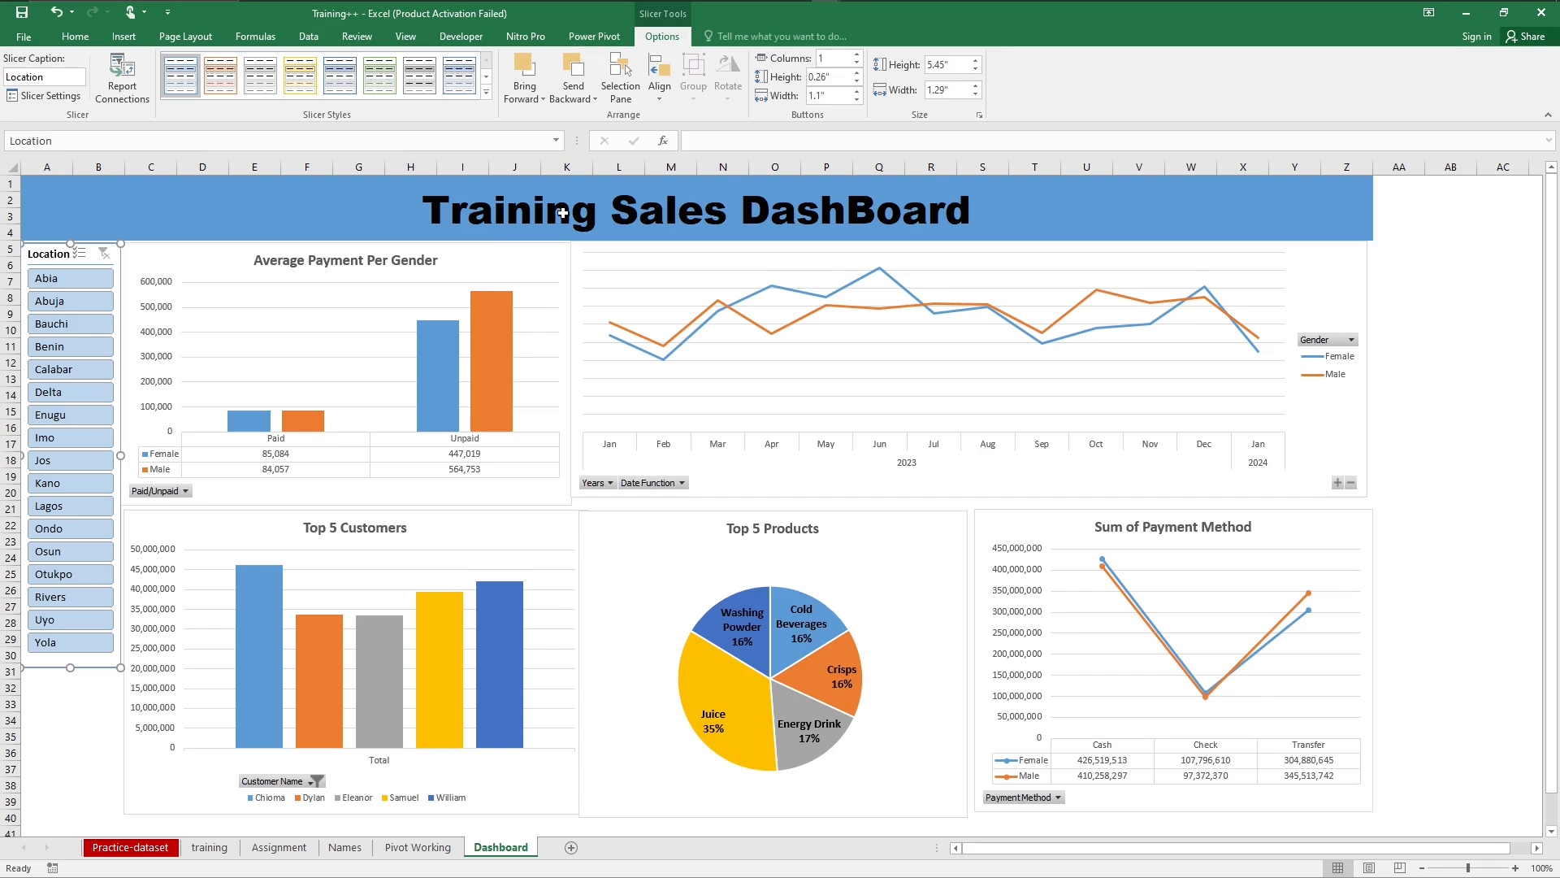
Step: Insert a Gender slicer from the Average Payment Per Gender chart
click(550, 261)
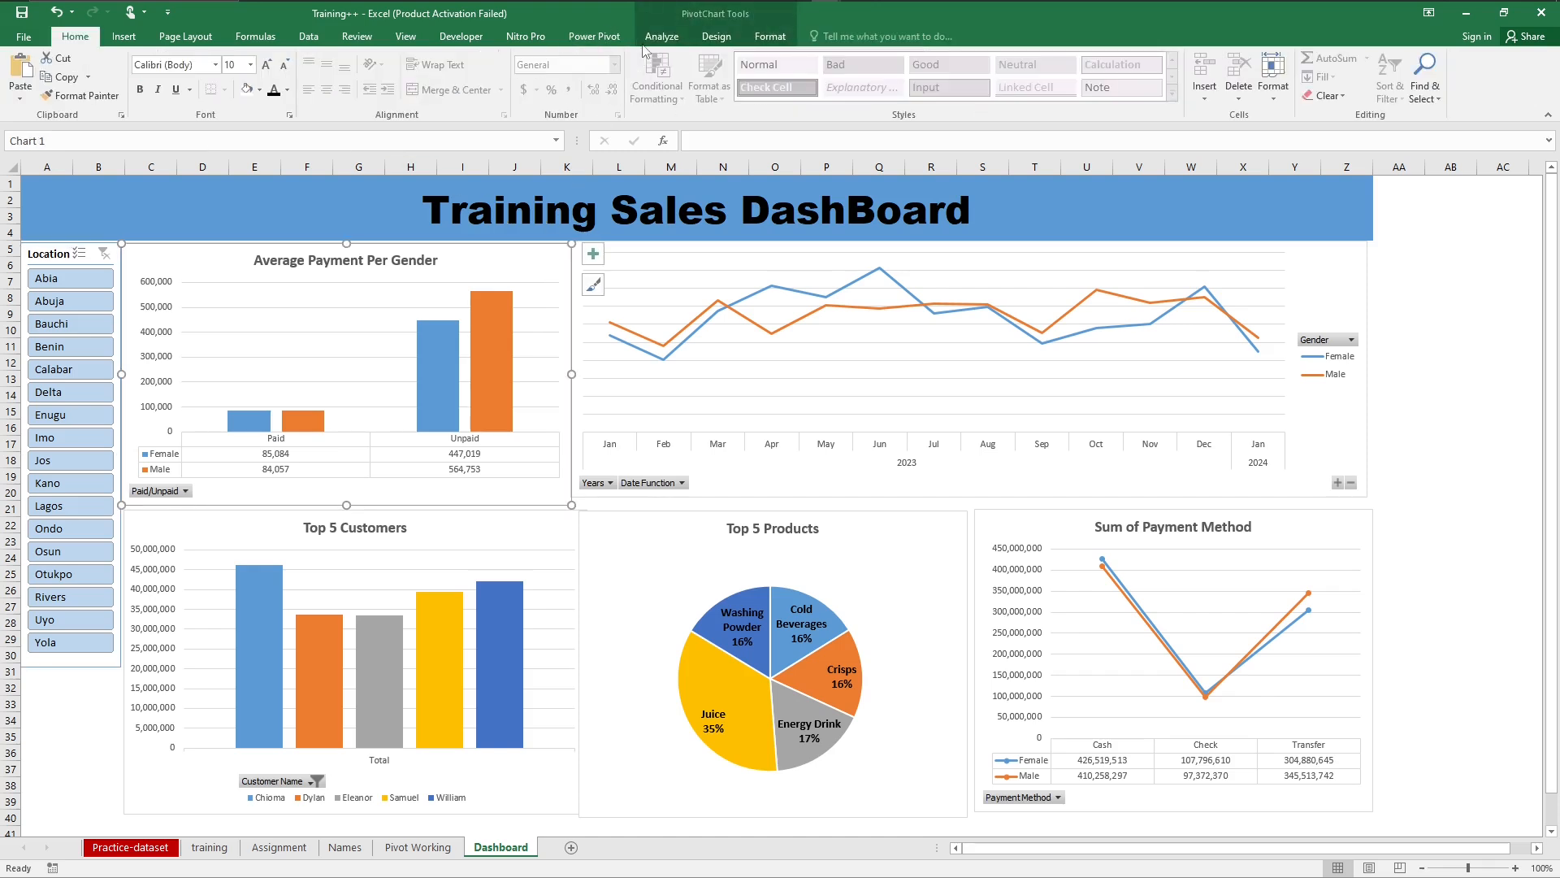
click(764, 38)
click(662, 37)
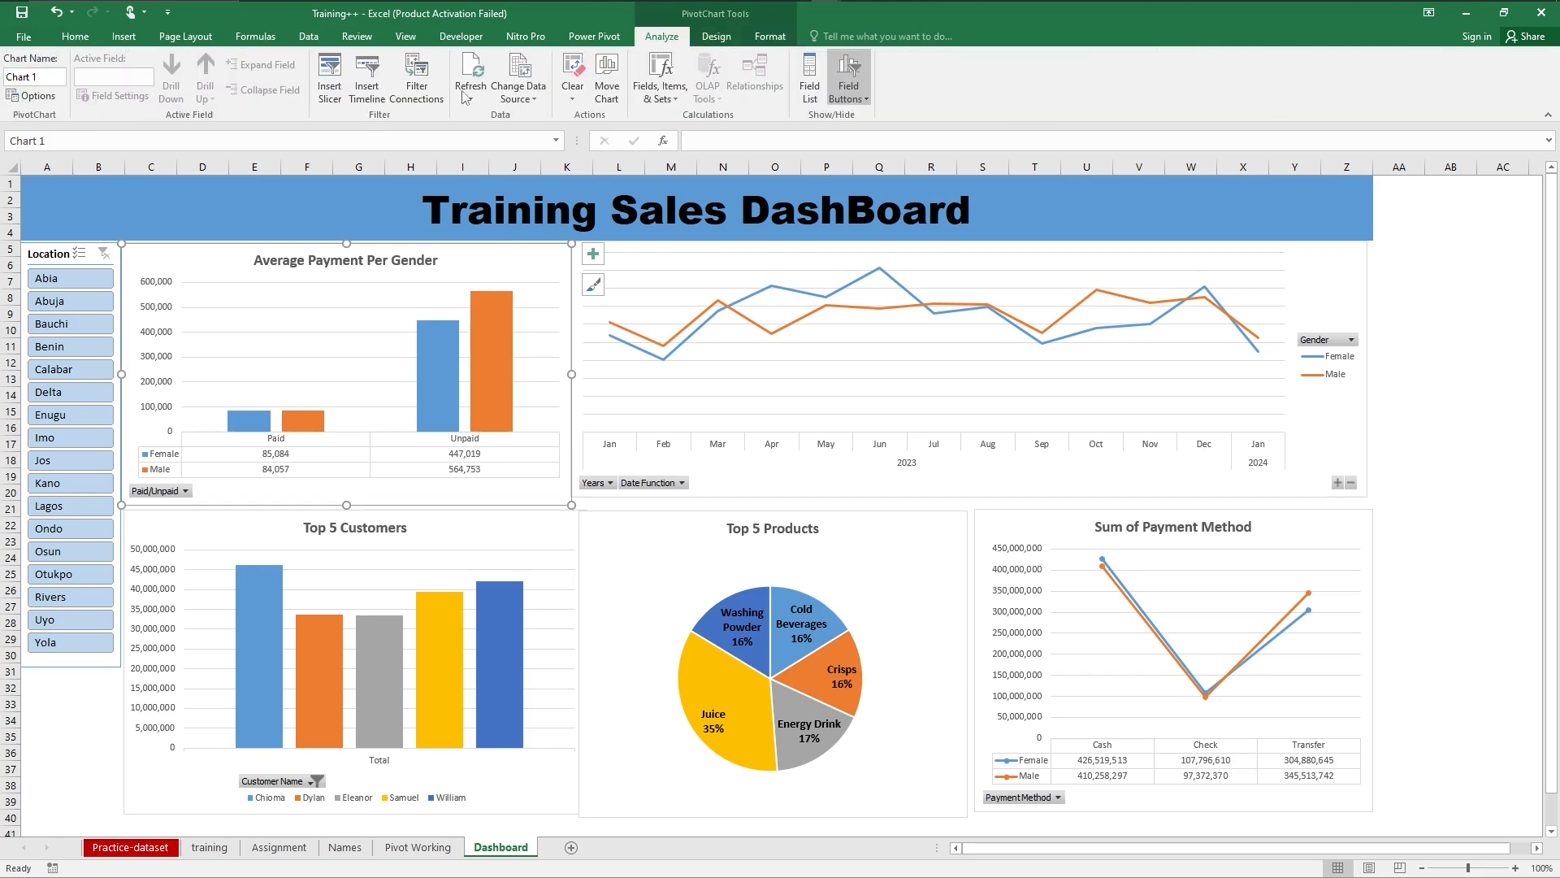
click(329, 87)
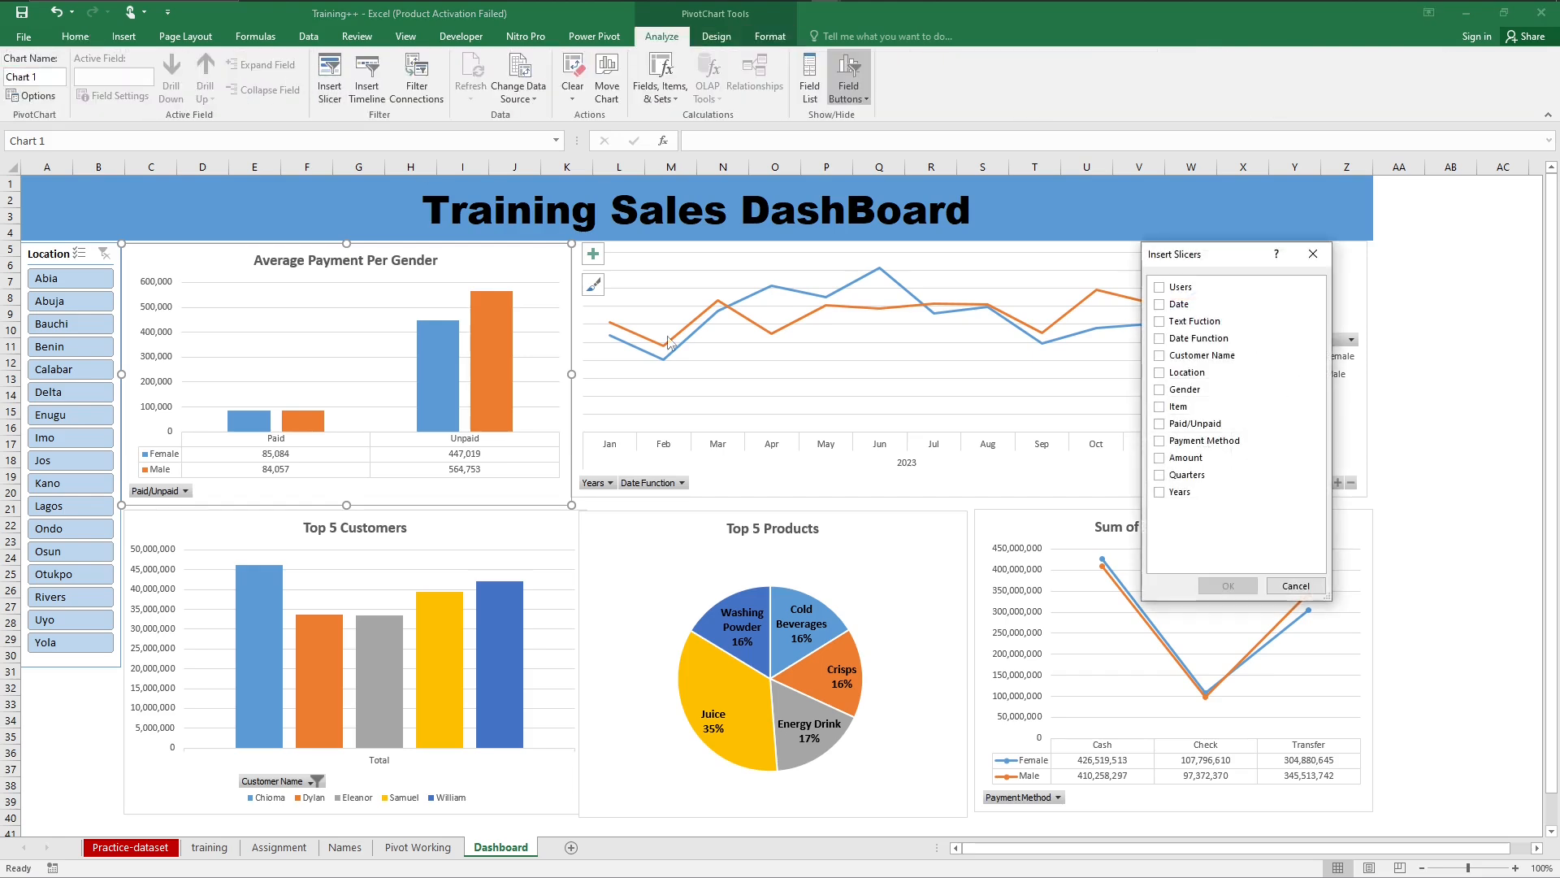
click(1178, 390)
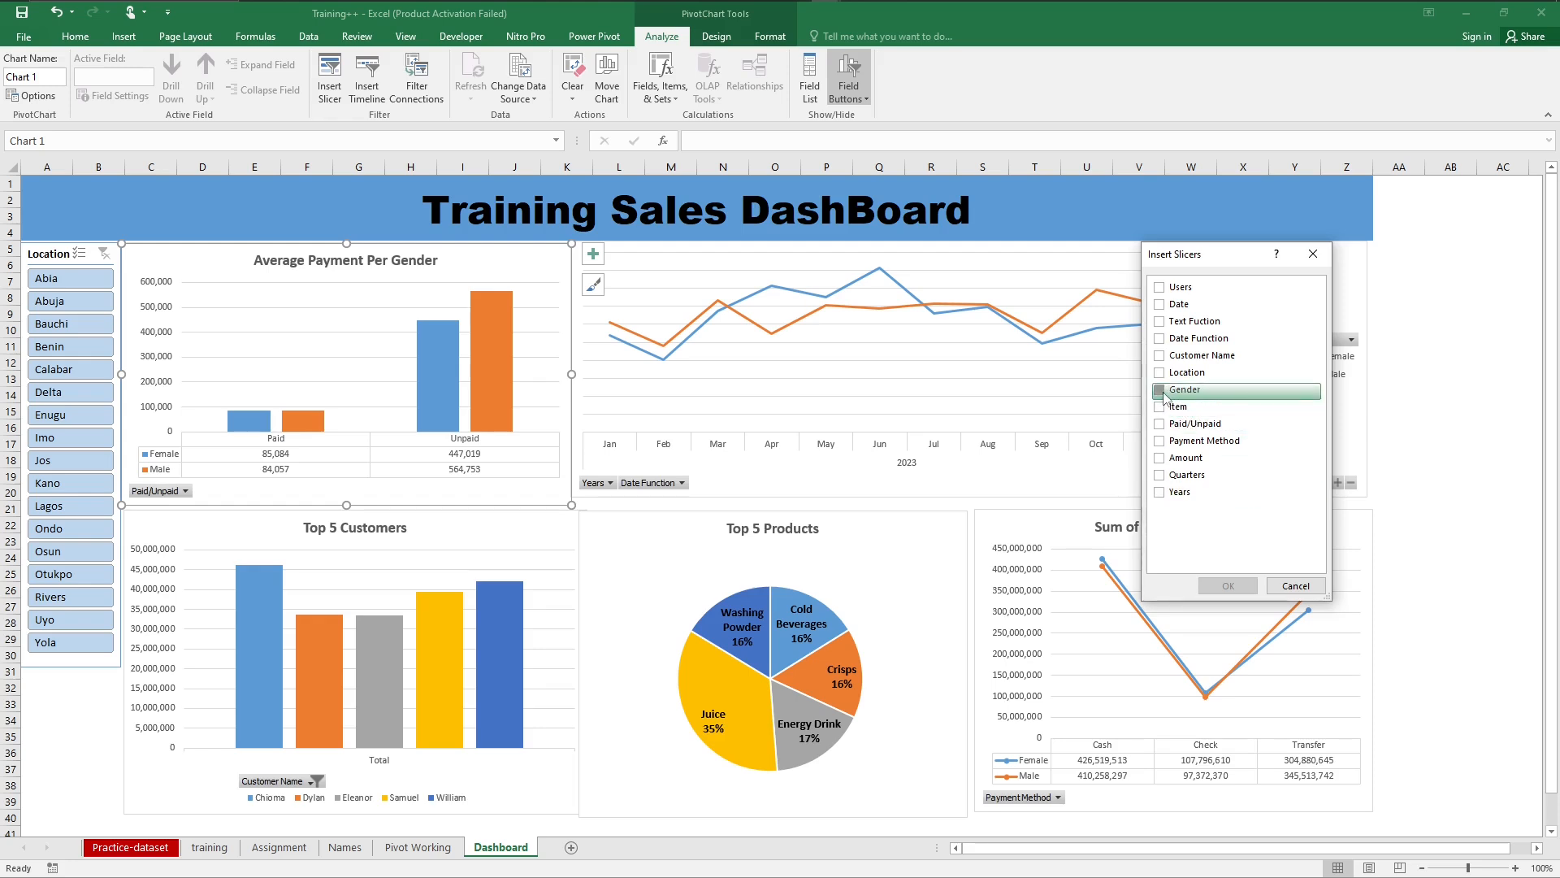
click(1229, 586)
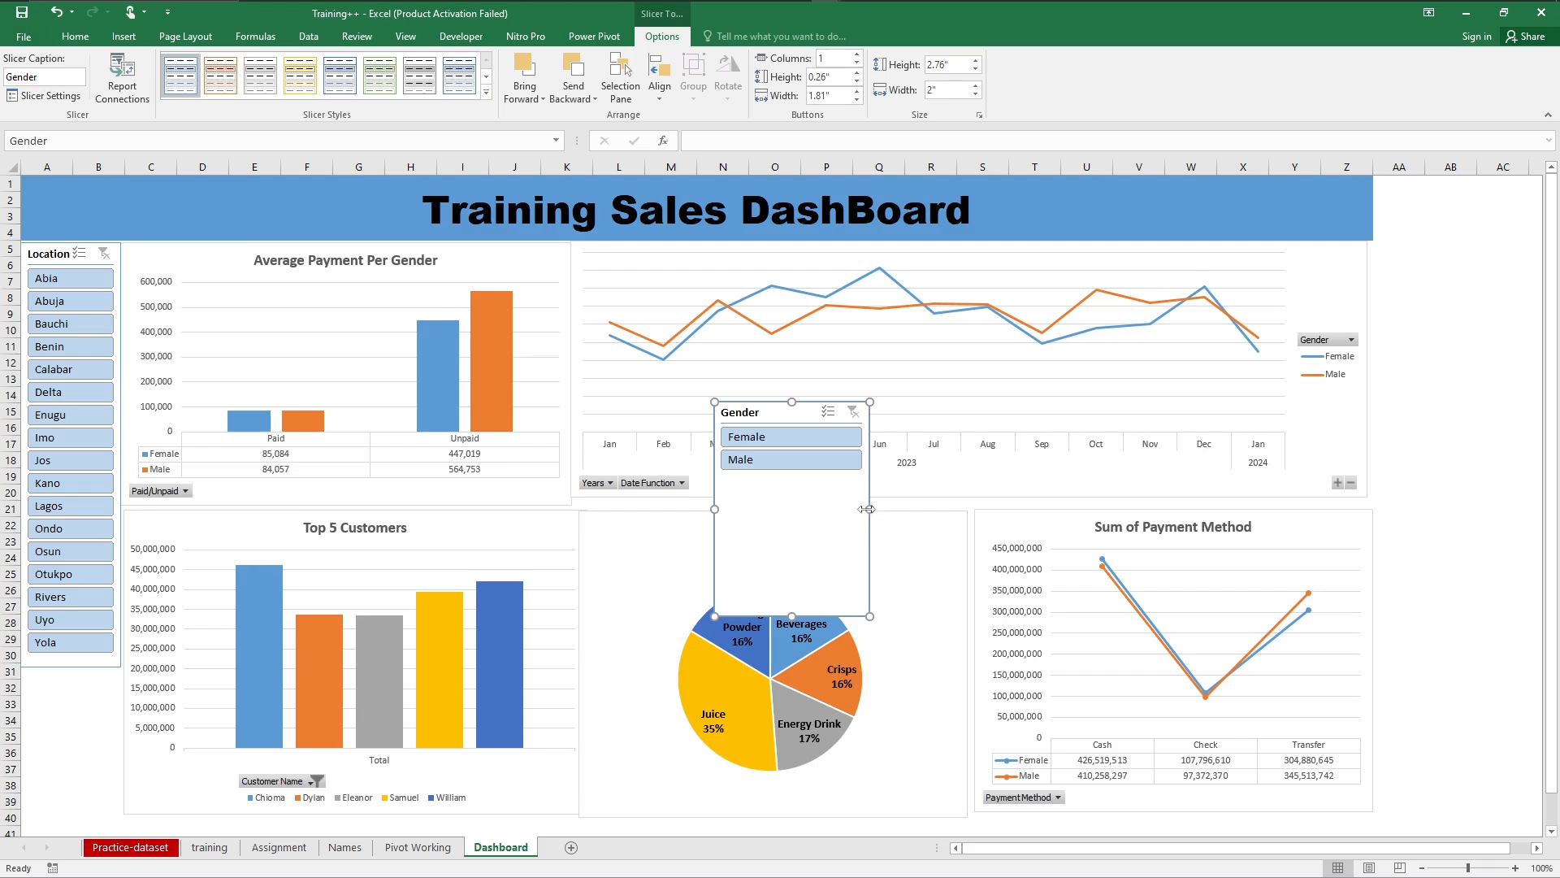
Step: Resize the Gender slicer to about 1.01" high by 1.28" wide and place it directly below the Location slicer, over about A31 to B35
drag(870, 509, 798, 510)
mouse_move(797, 509)
mouse_down()
mouse_move(811, 510)
mouse_move(807, 532)
mouse_move(814, 509)
mouse_up()
drag(764, 617, 763, 480)
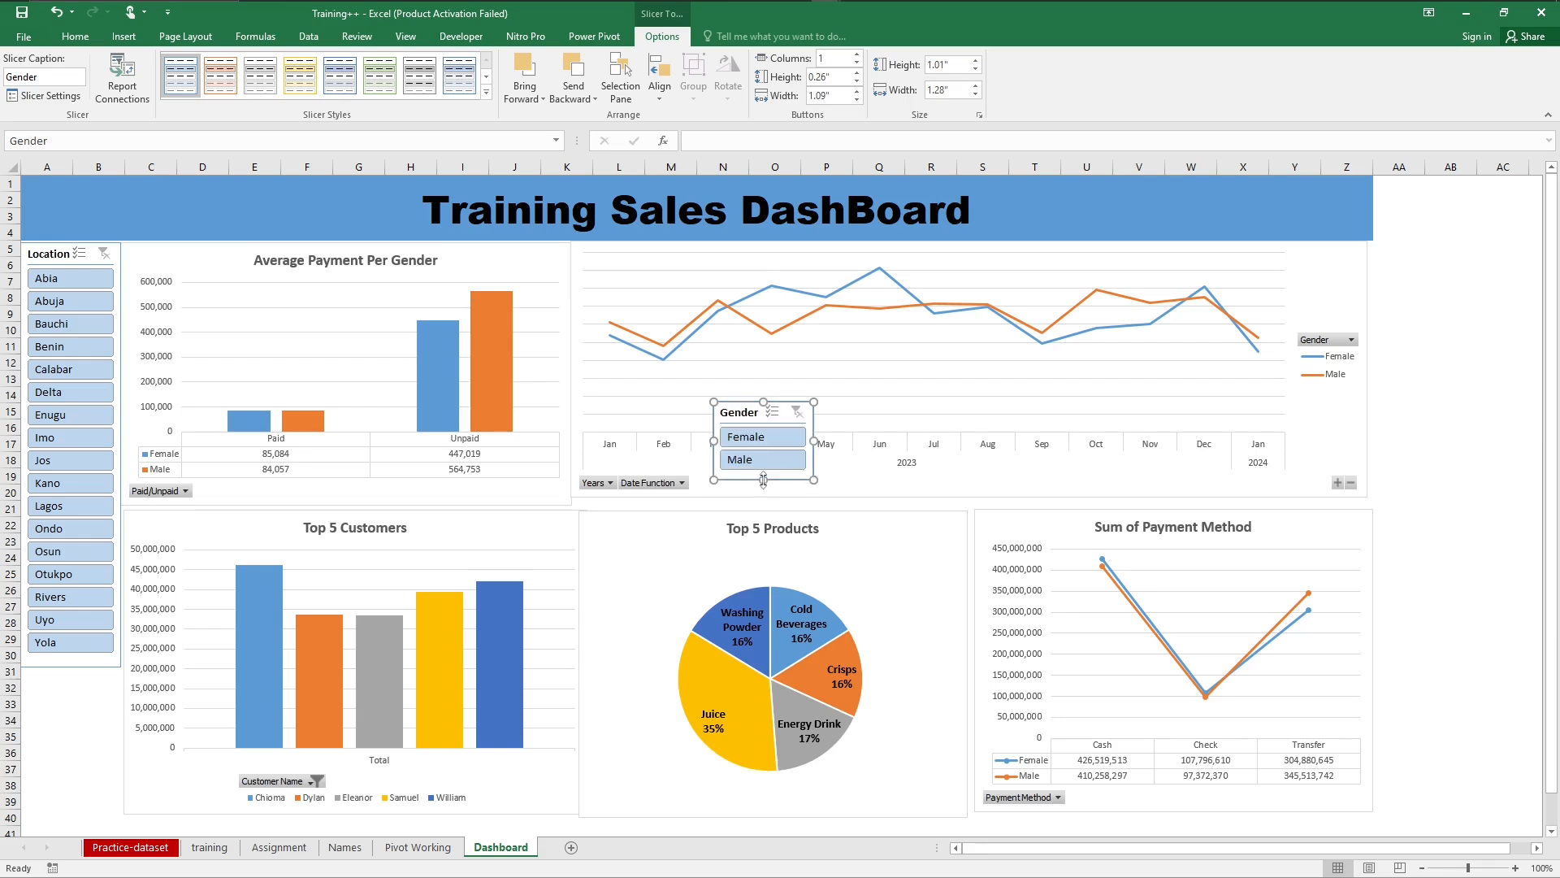
drag(745, 424, 51, 685)
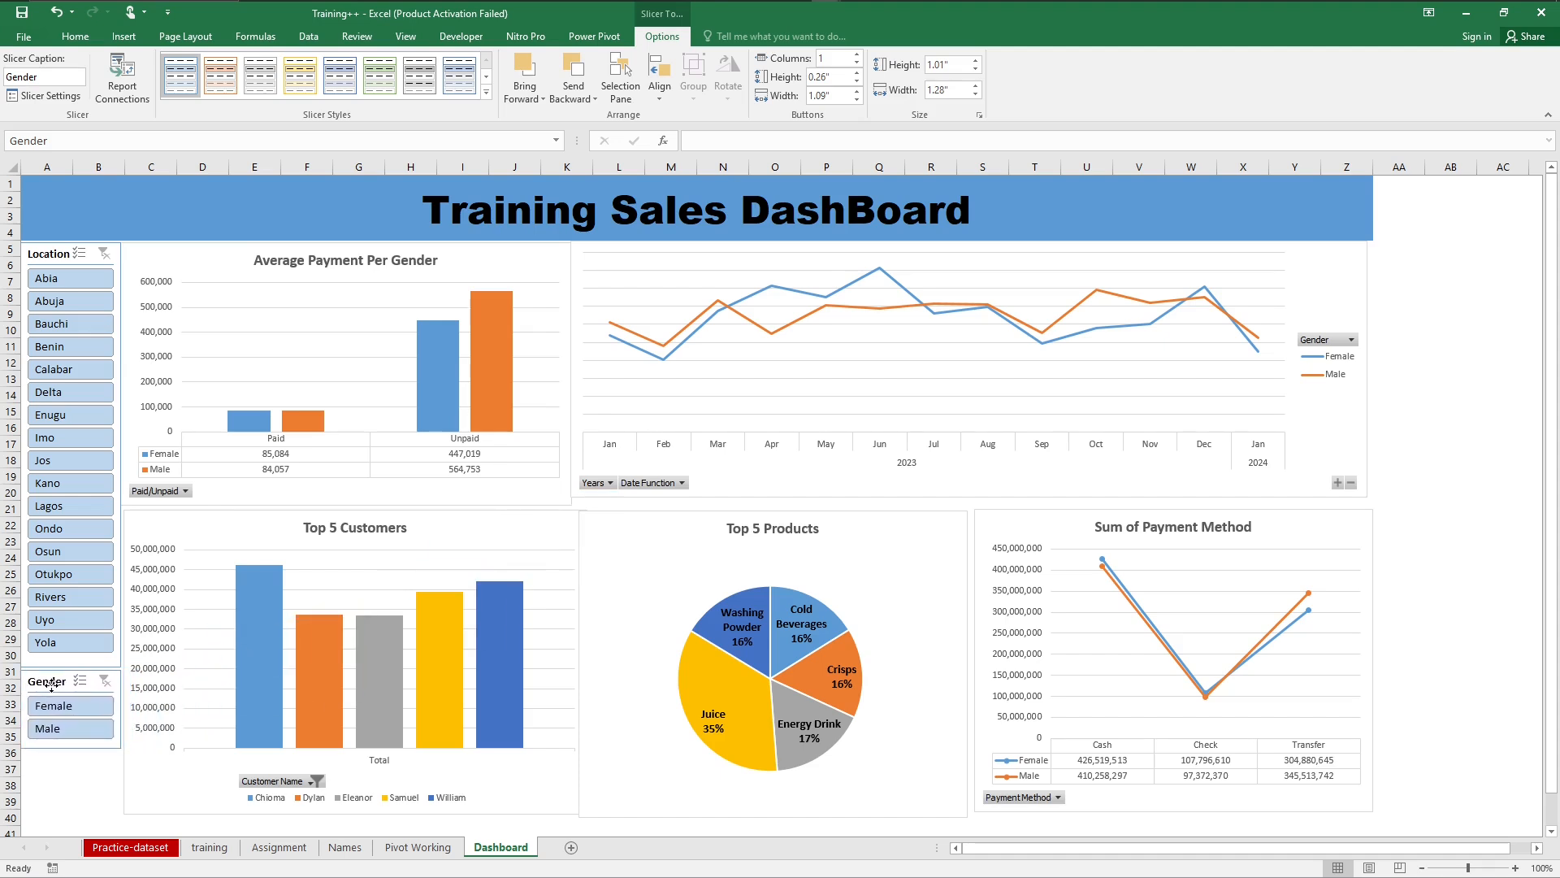
click(60, 798)
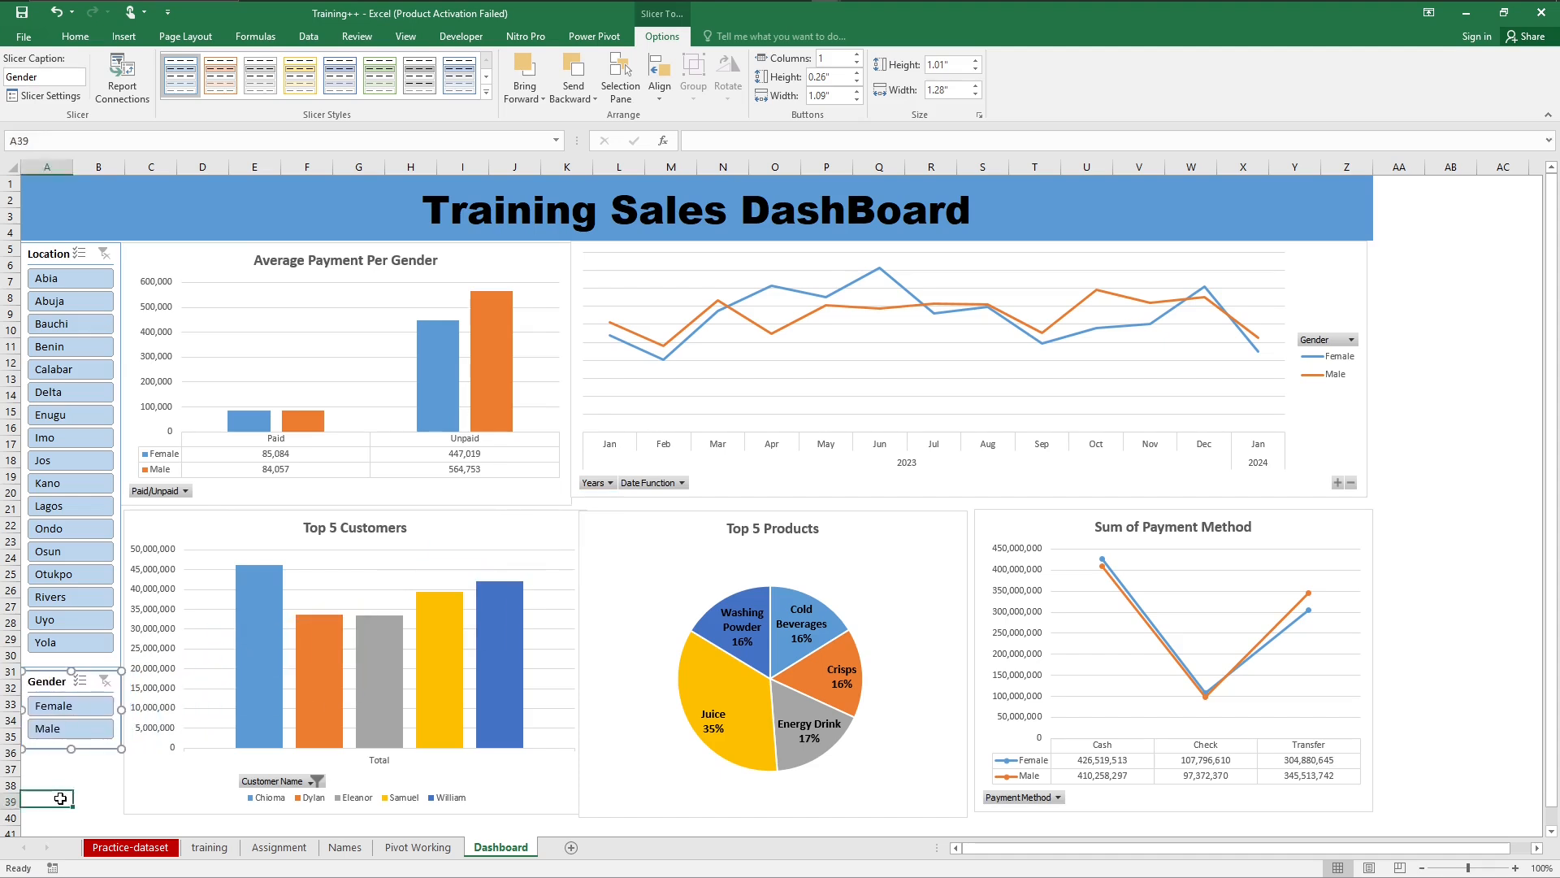
Step: Test the Gender slicer with Female and Male, combined with Lagos in the Location slicer, and clear both filters
click(65, 711)
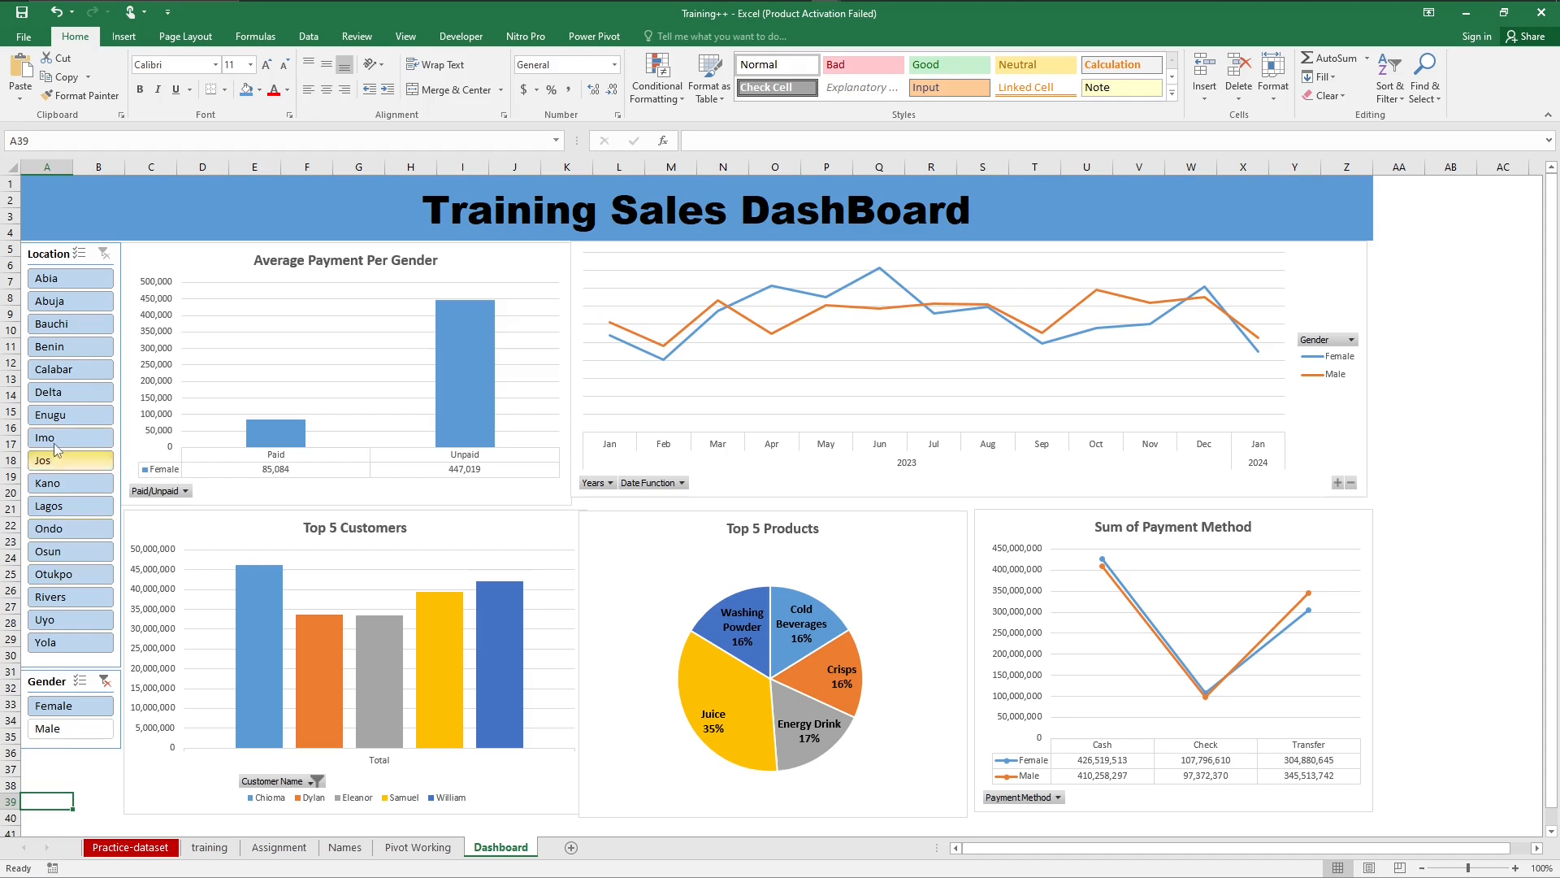
click(51, 506)
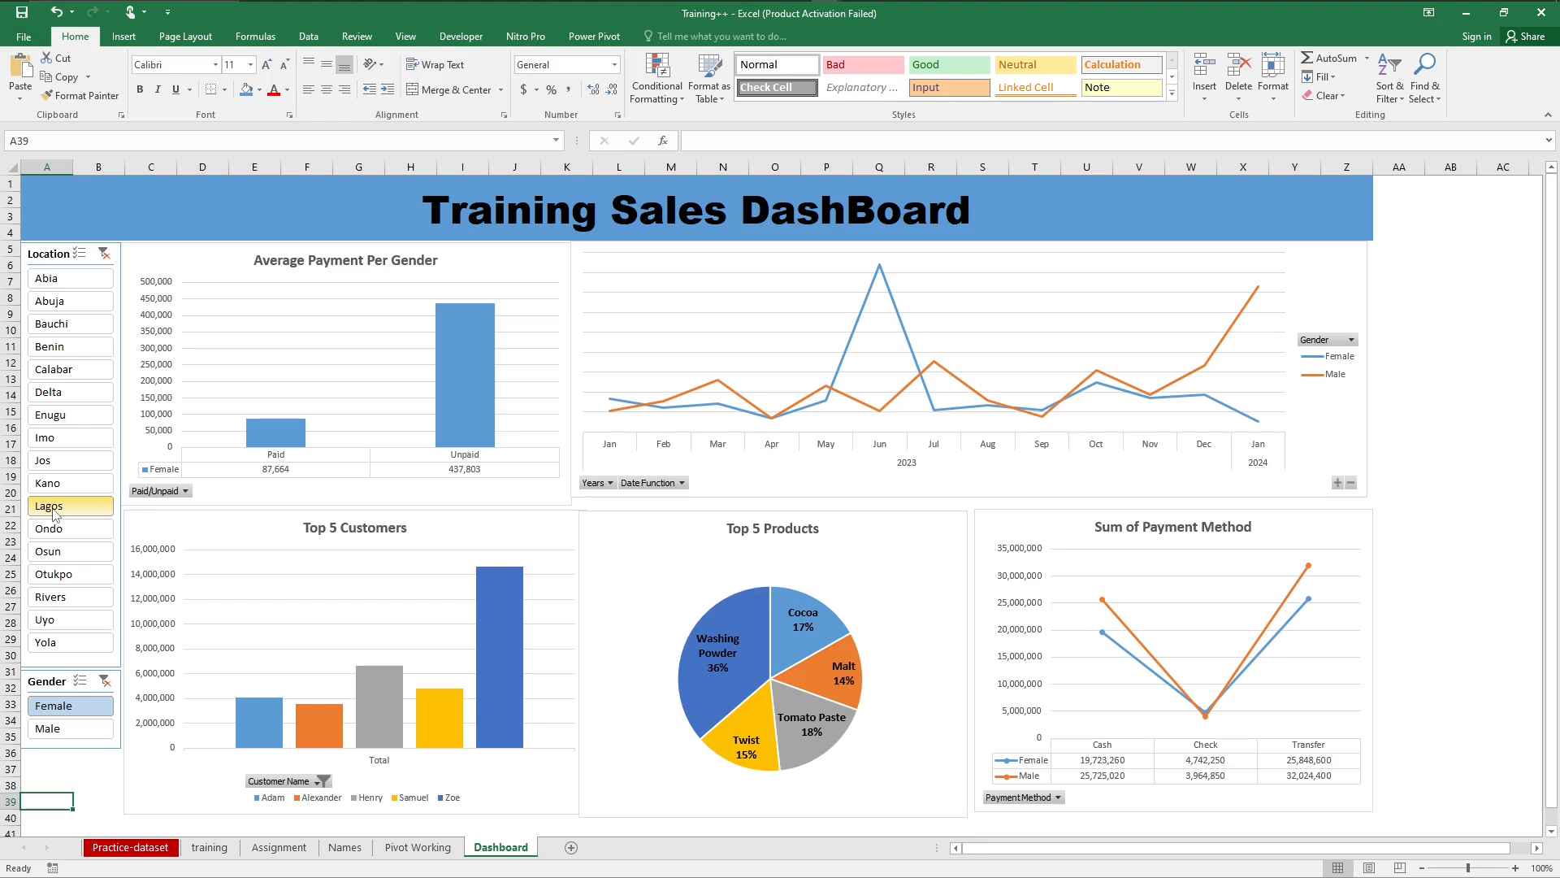
click(78, 735)
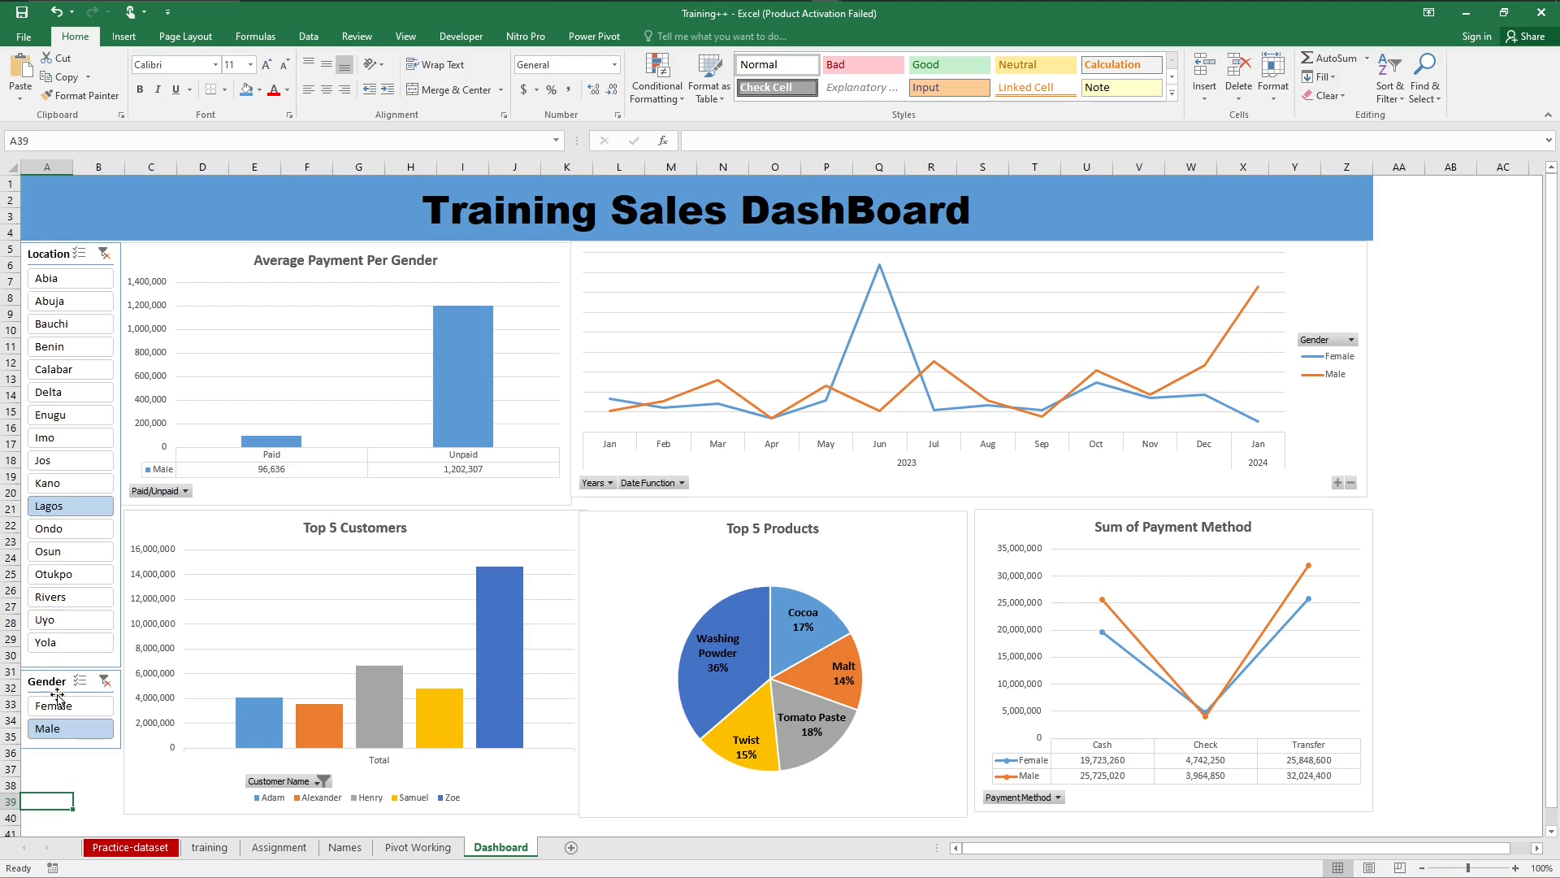
click(58, 707)
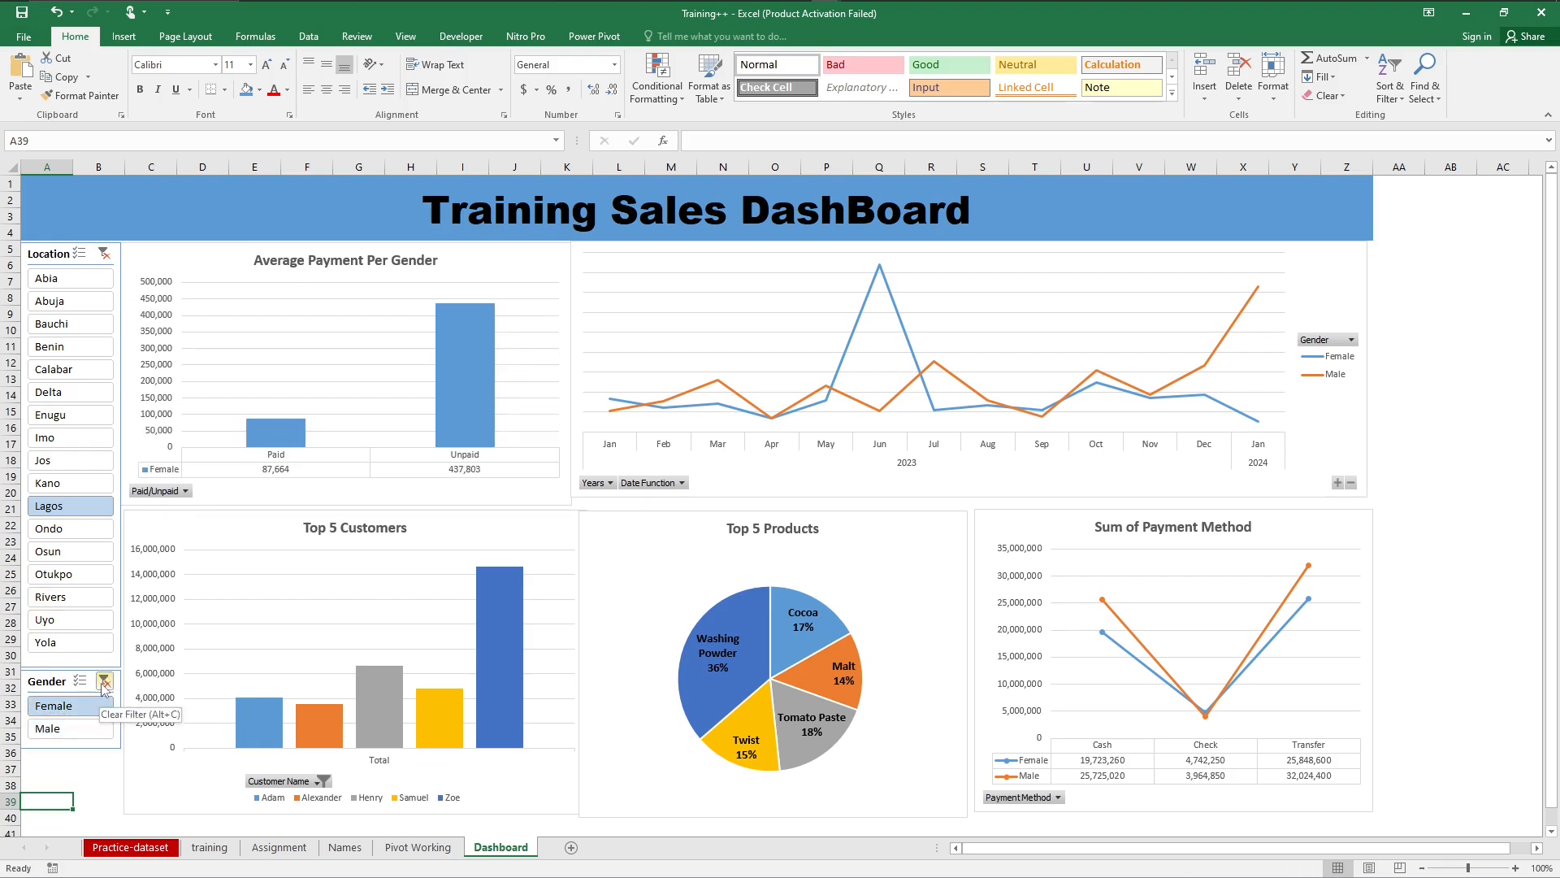
click(103, 681)
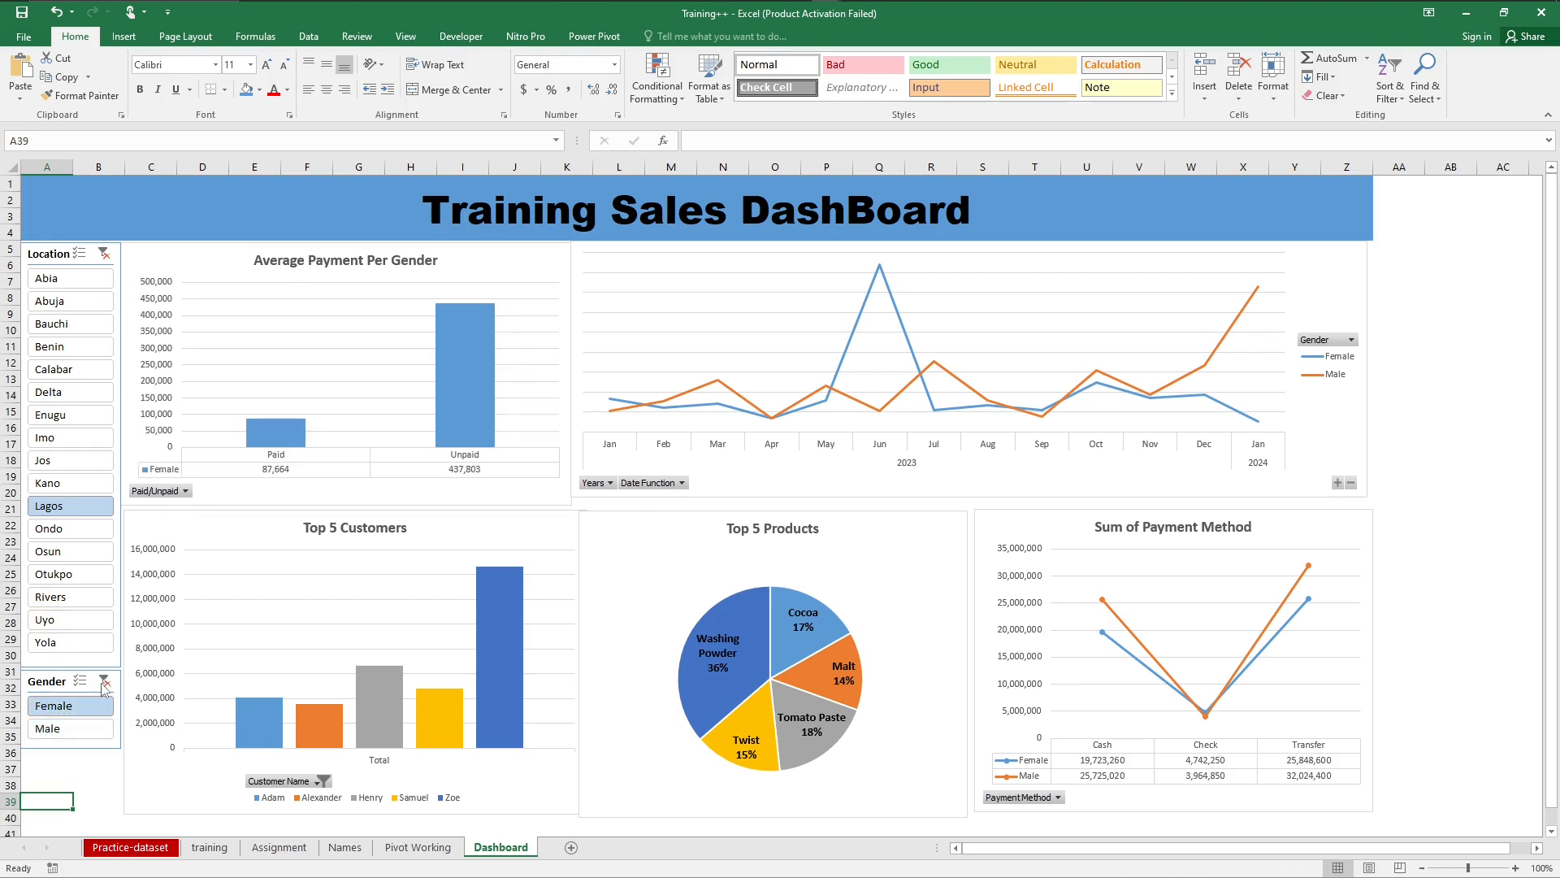
click(104, 253)
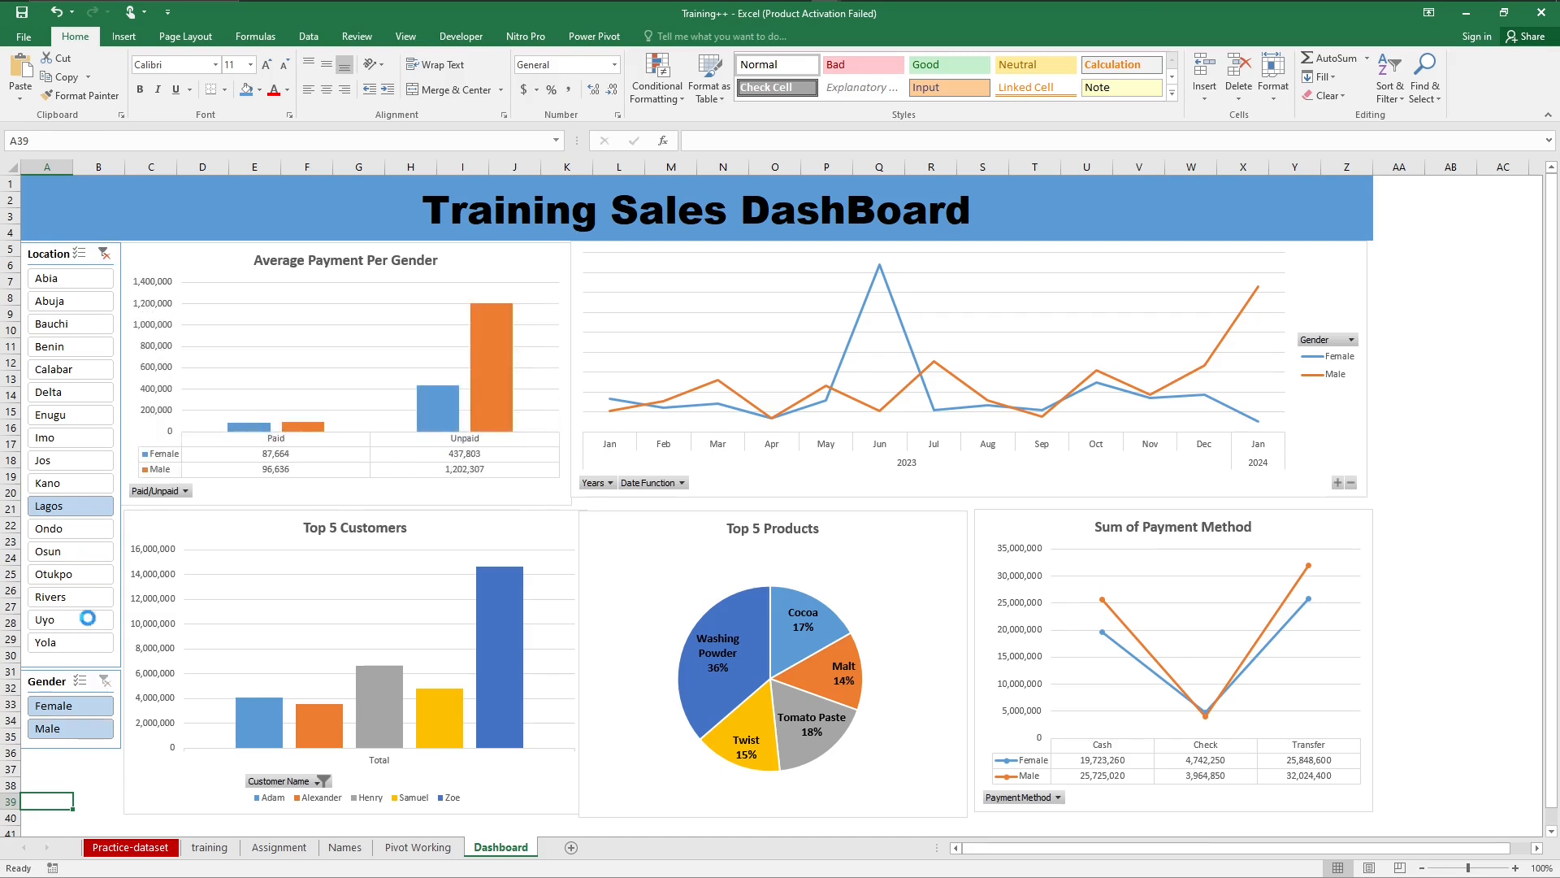
Step: Connect the Gender slicer to PivotTable2, PivotTable3, PivotTable4 and PivotTable5 in addition to PivotTable1
click(47, 687)
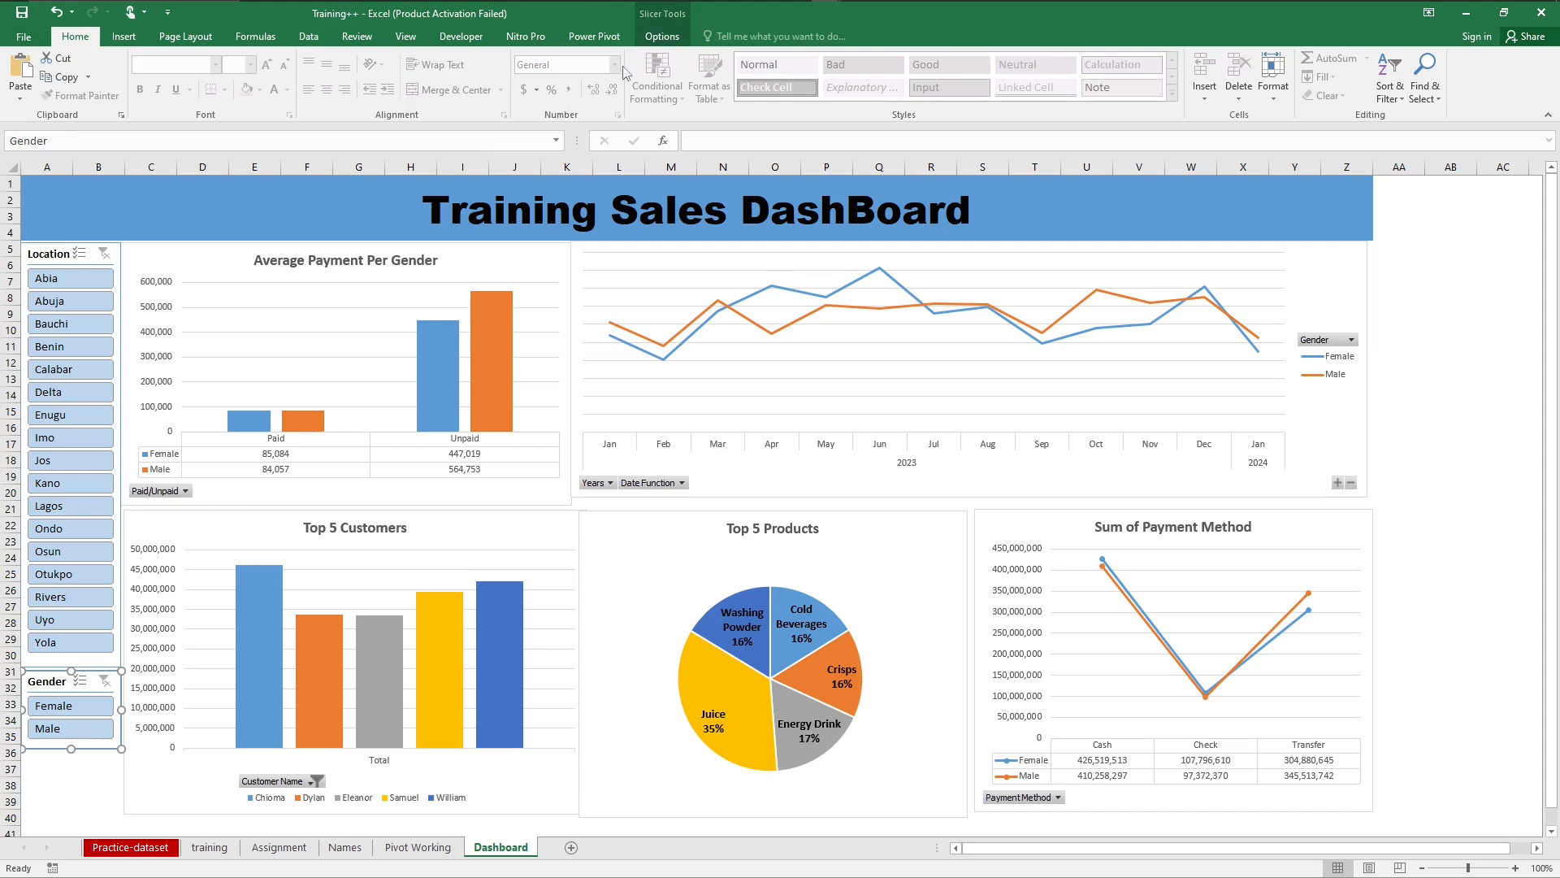
click(662, 39)
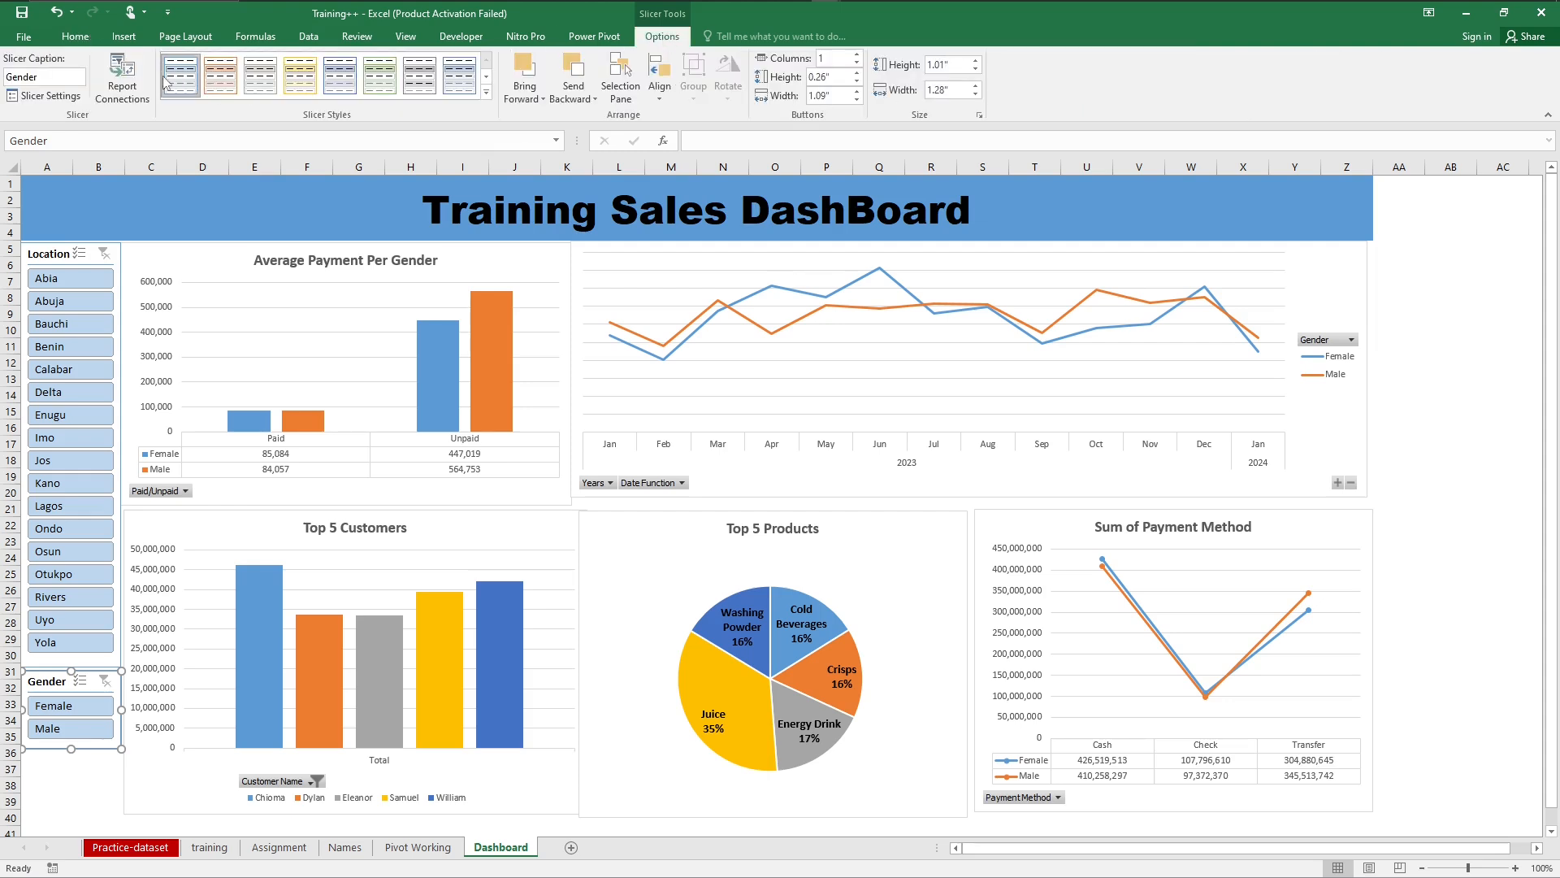
click(122, 81)
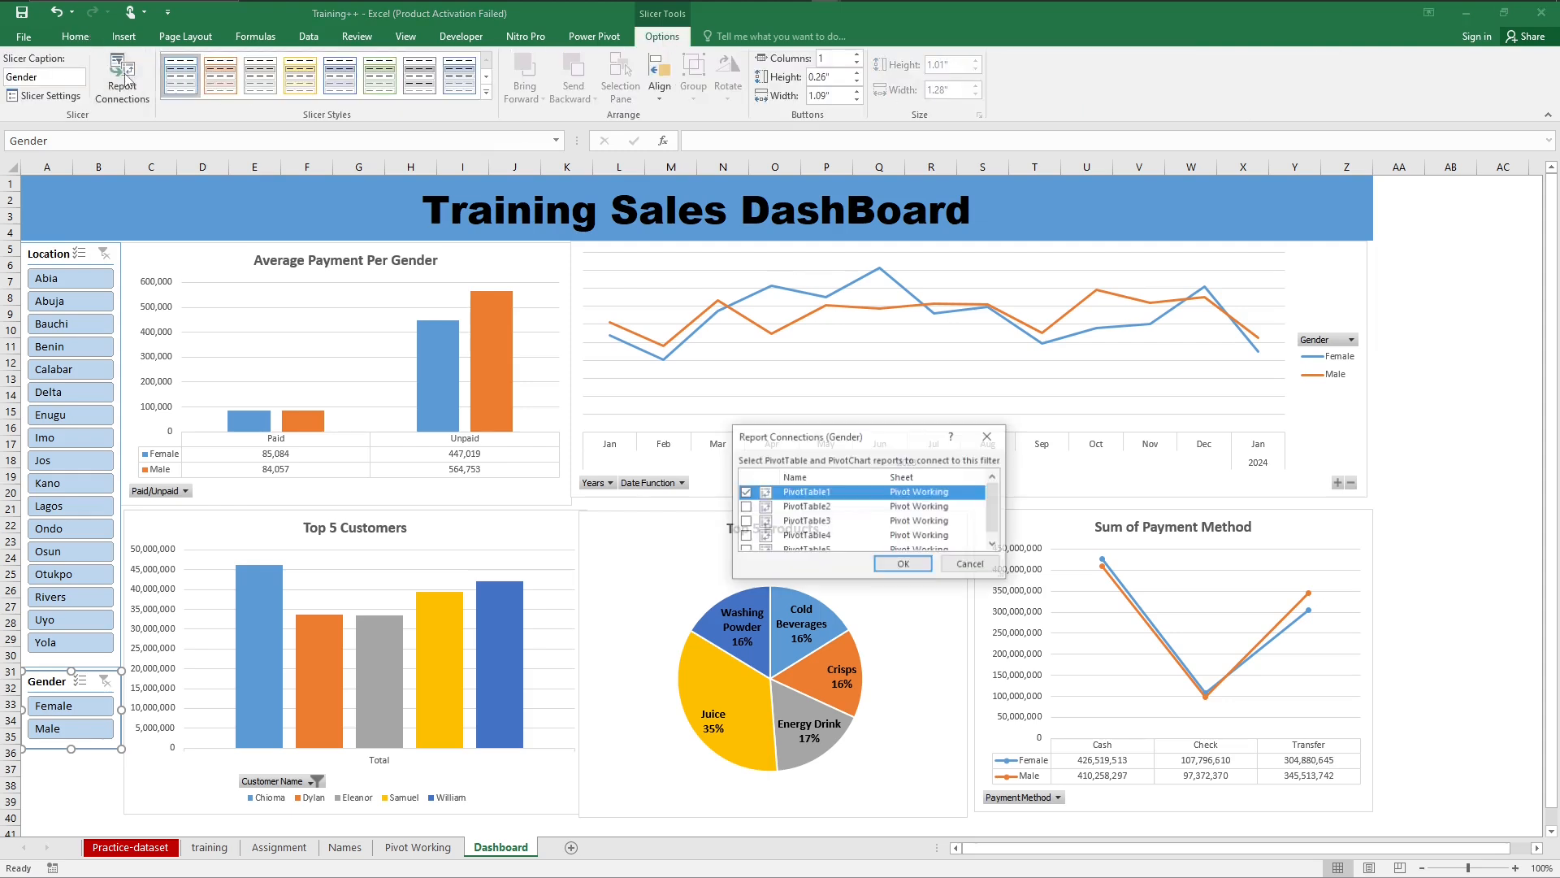
click(745, 507)
click(745, 521)
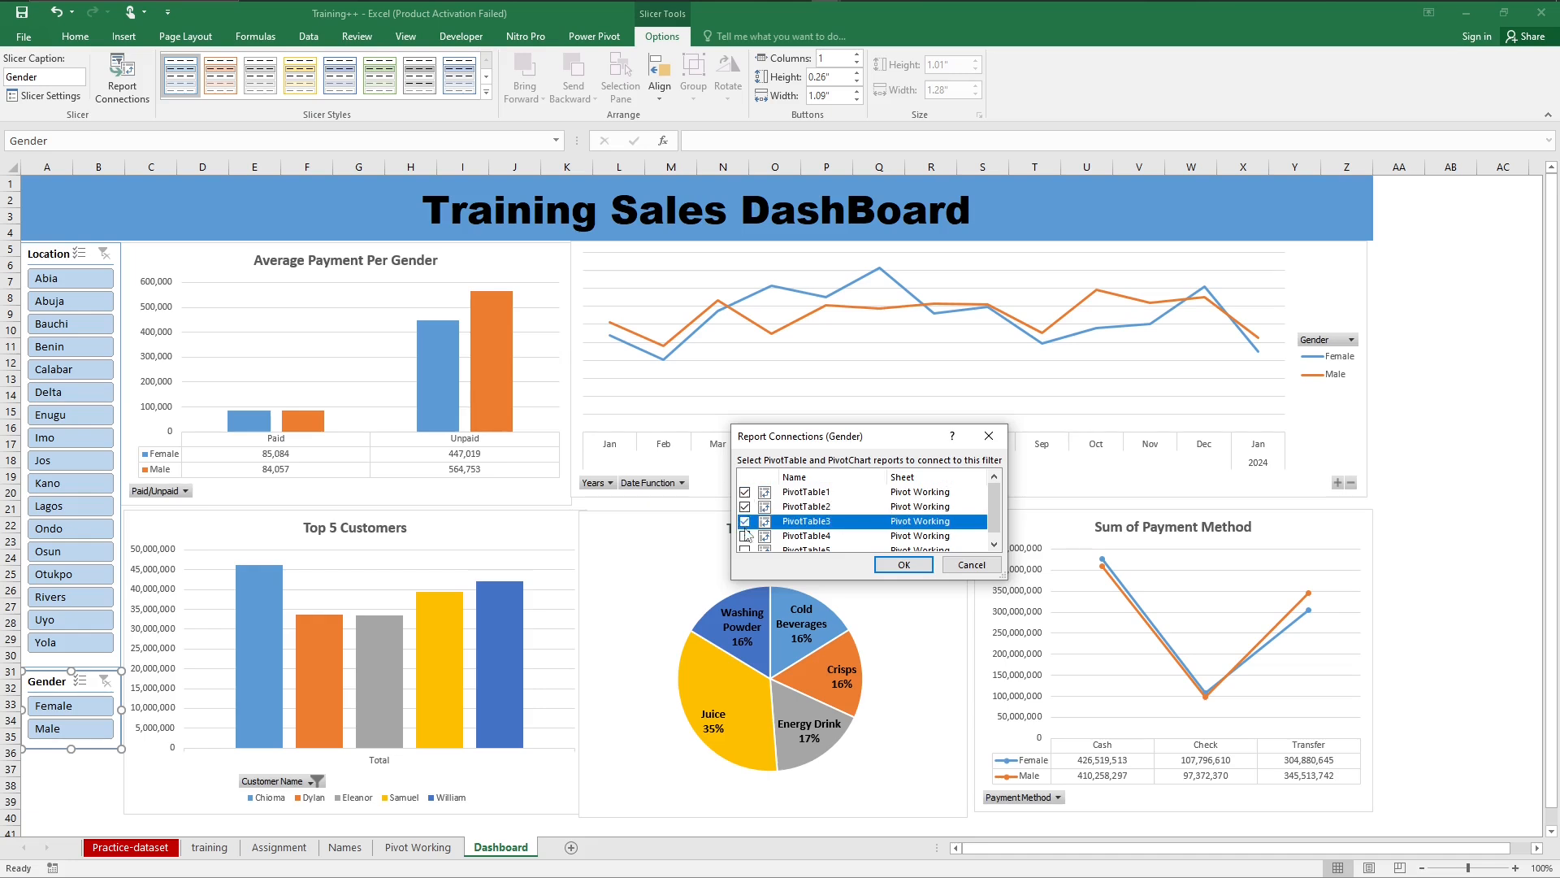
click(745, 536)
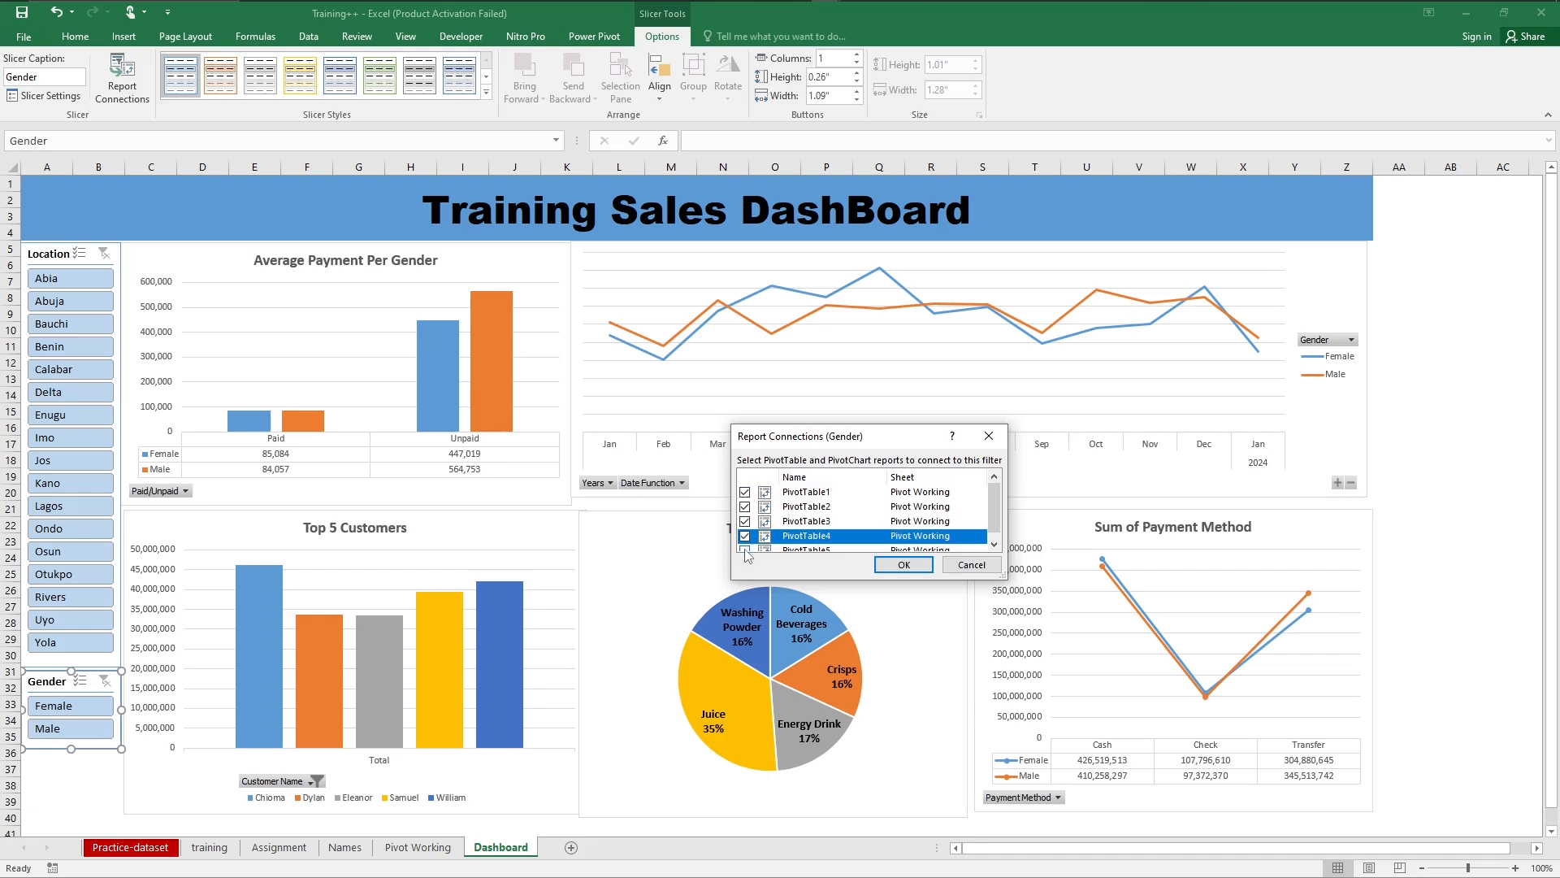
click(745, 550)
click(993, 544)
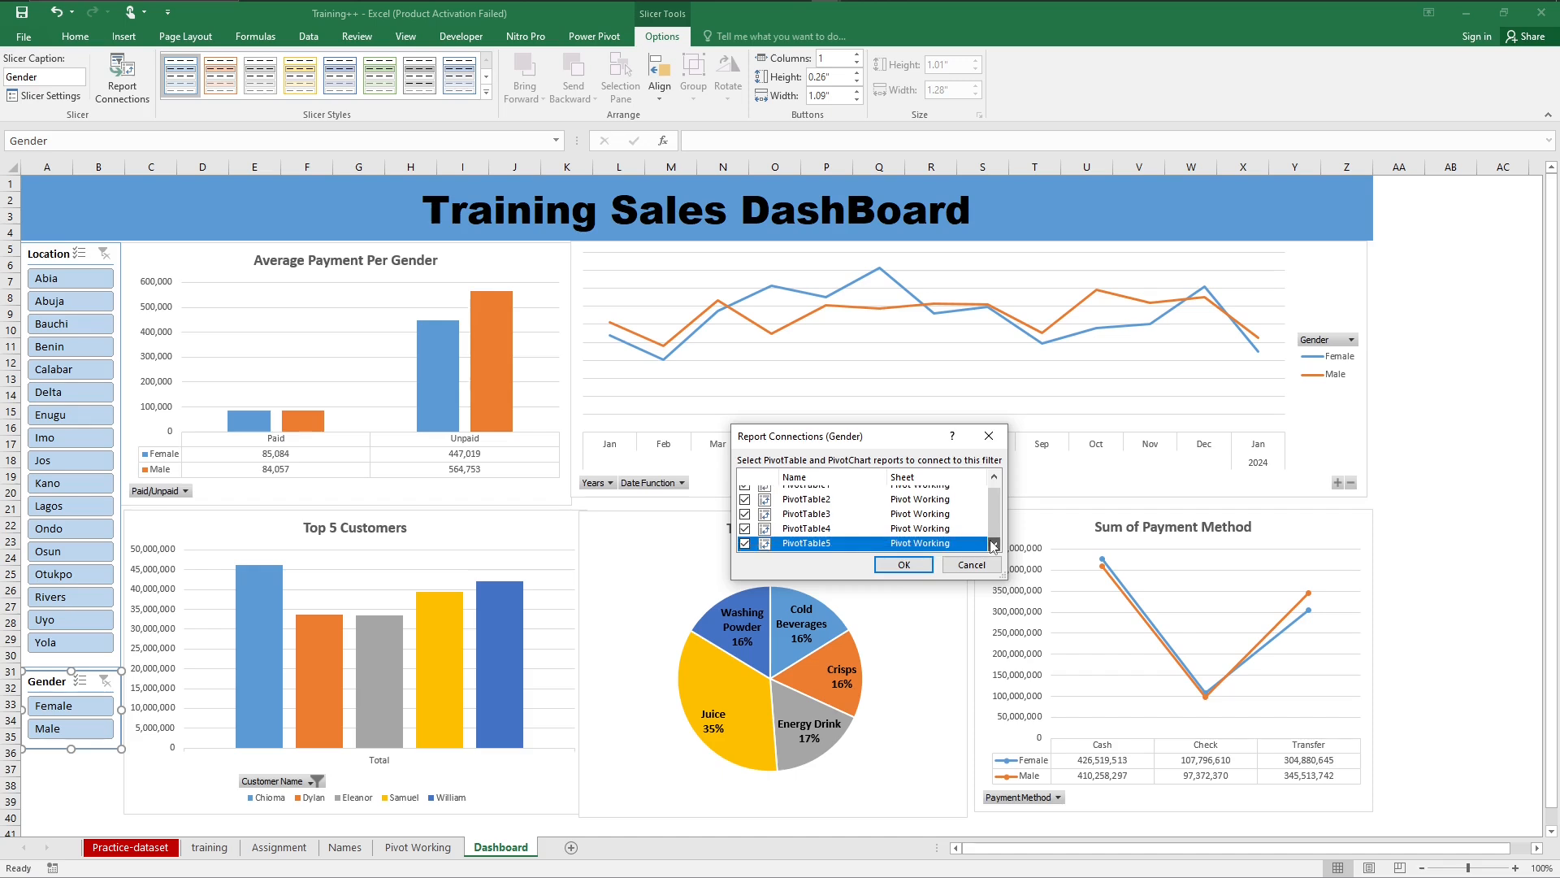
click(898, 571)
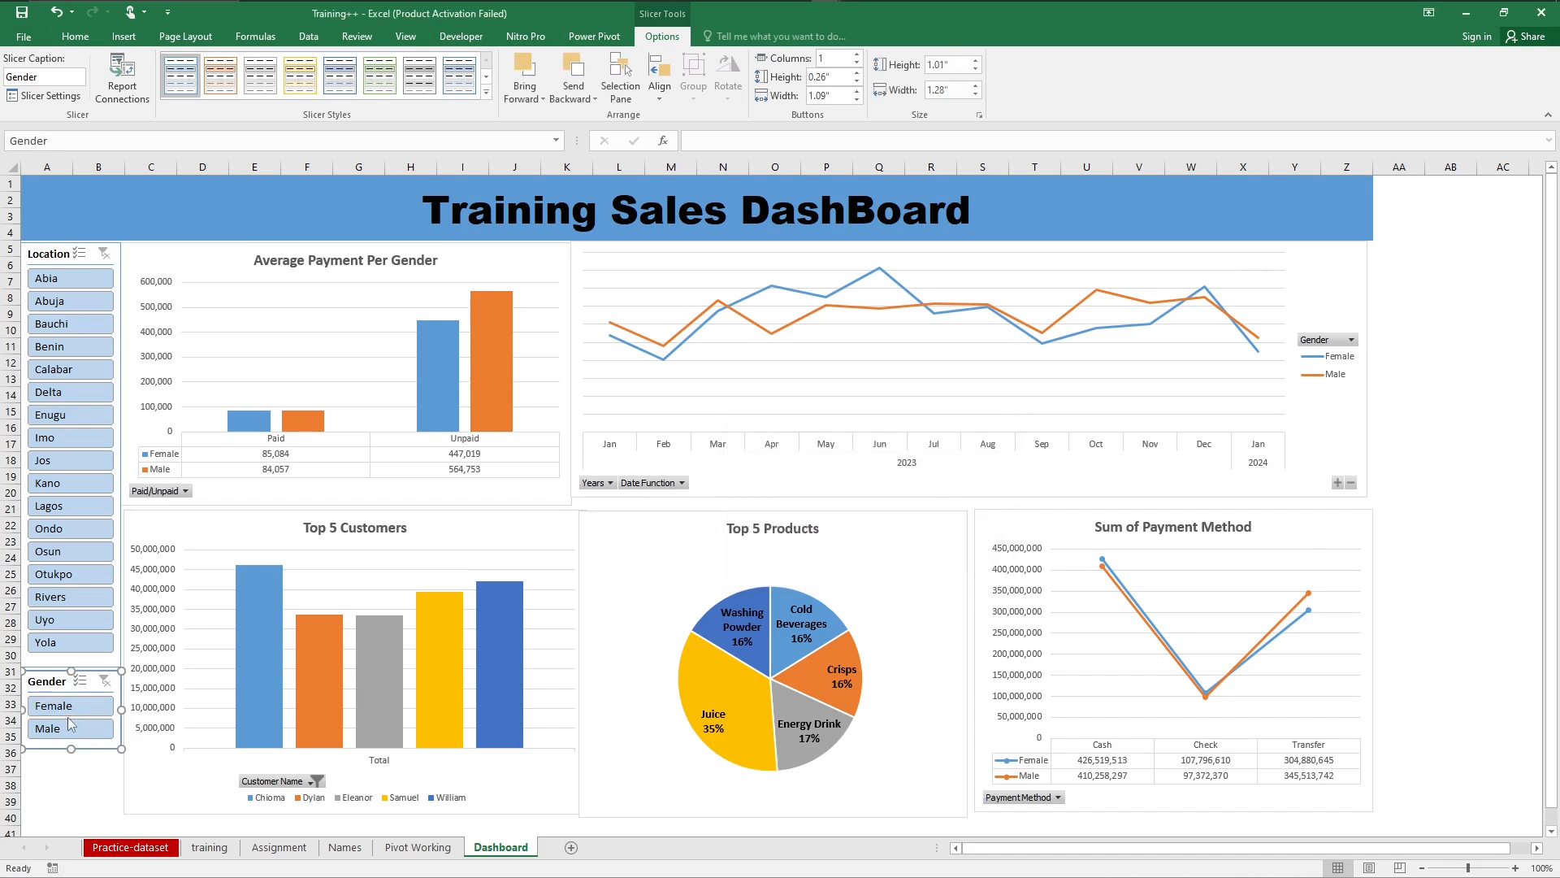
Step: Test the connected Gender slicer with Female and Male while Location is filtered to Lagos, and clear both filters
click(65, 507)
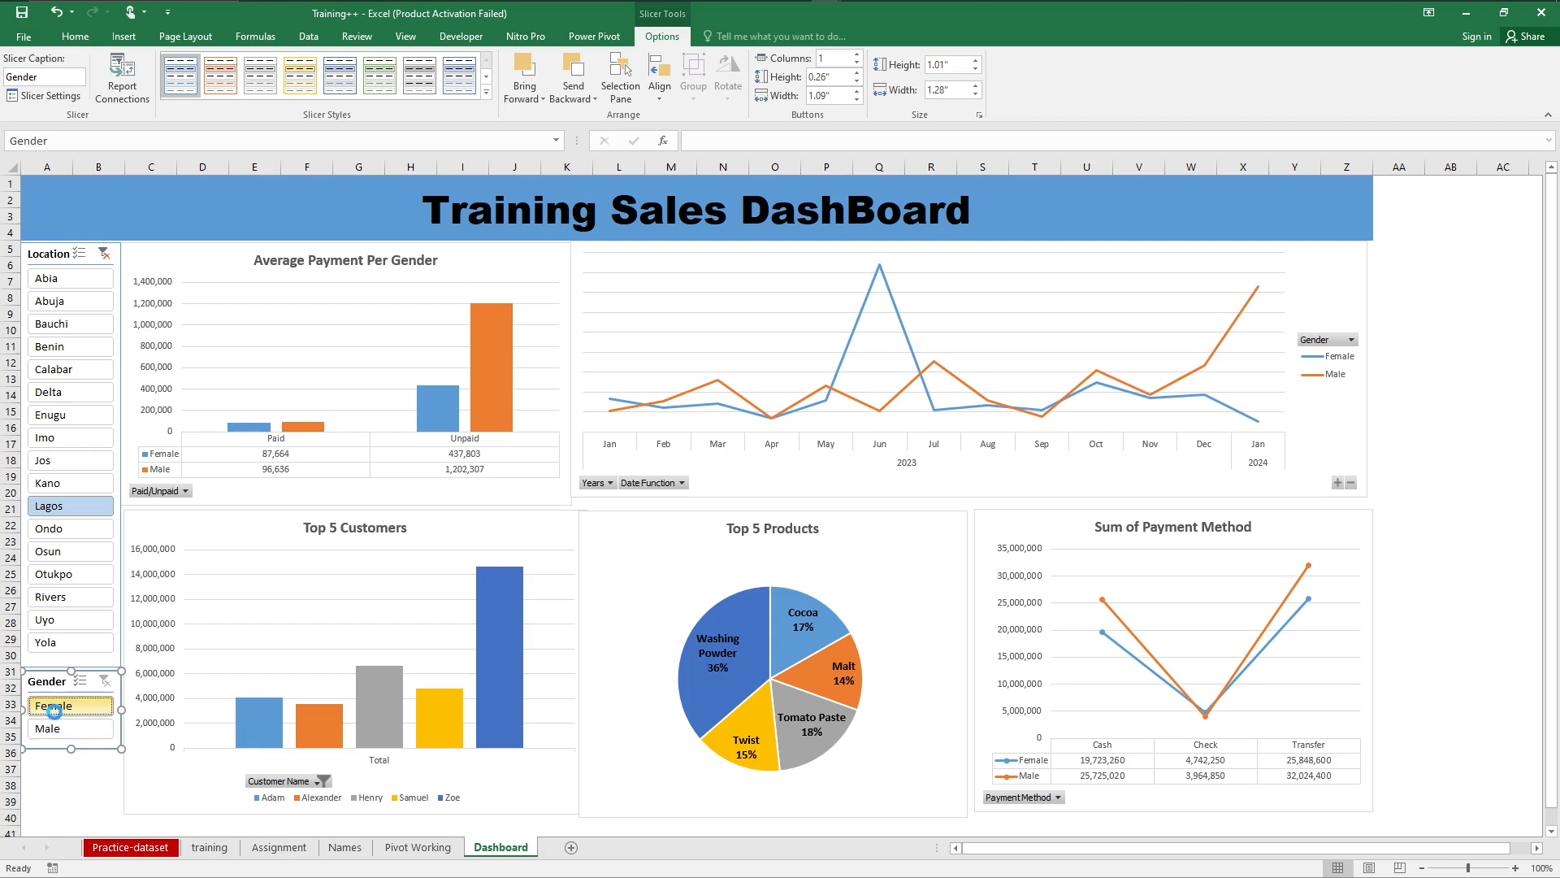
click(56, 713)
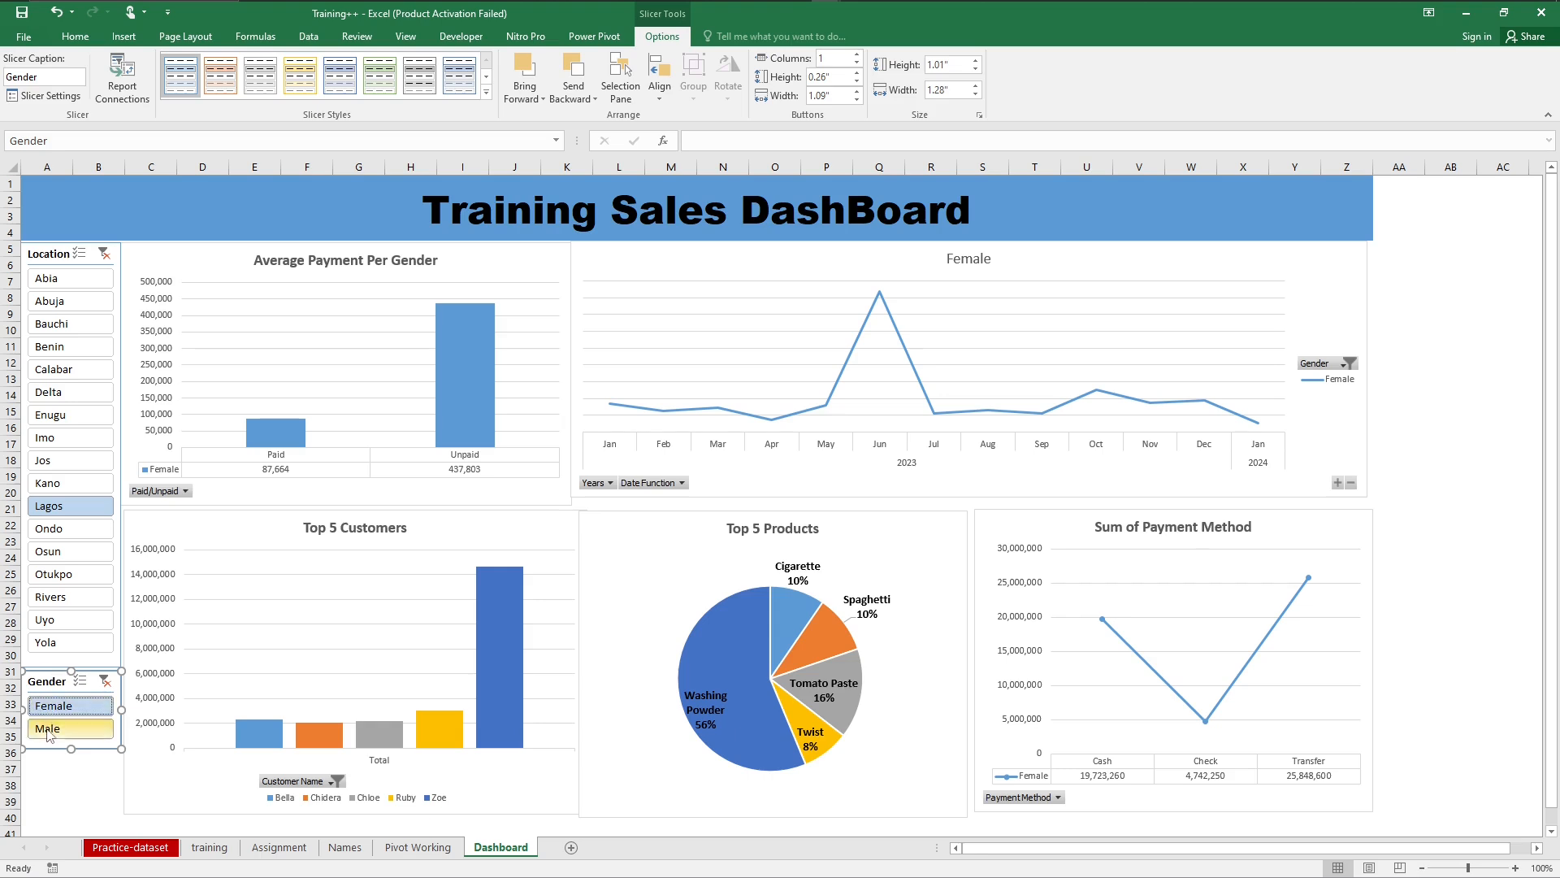
click(49, 732)
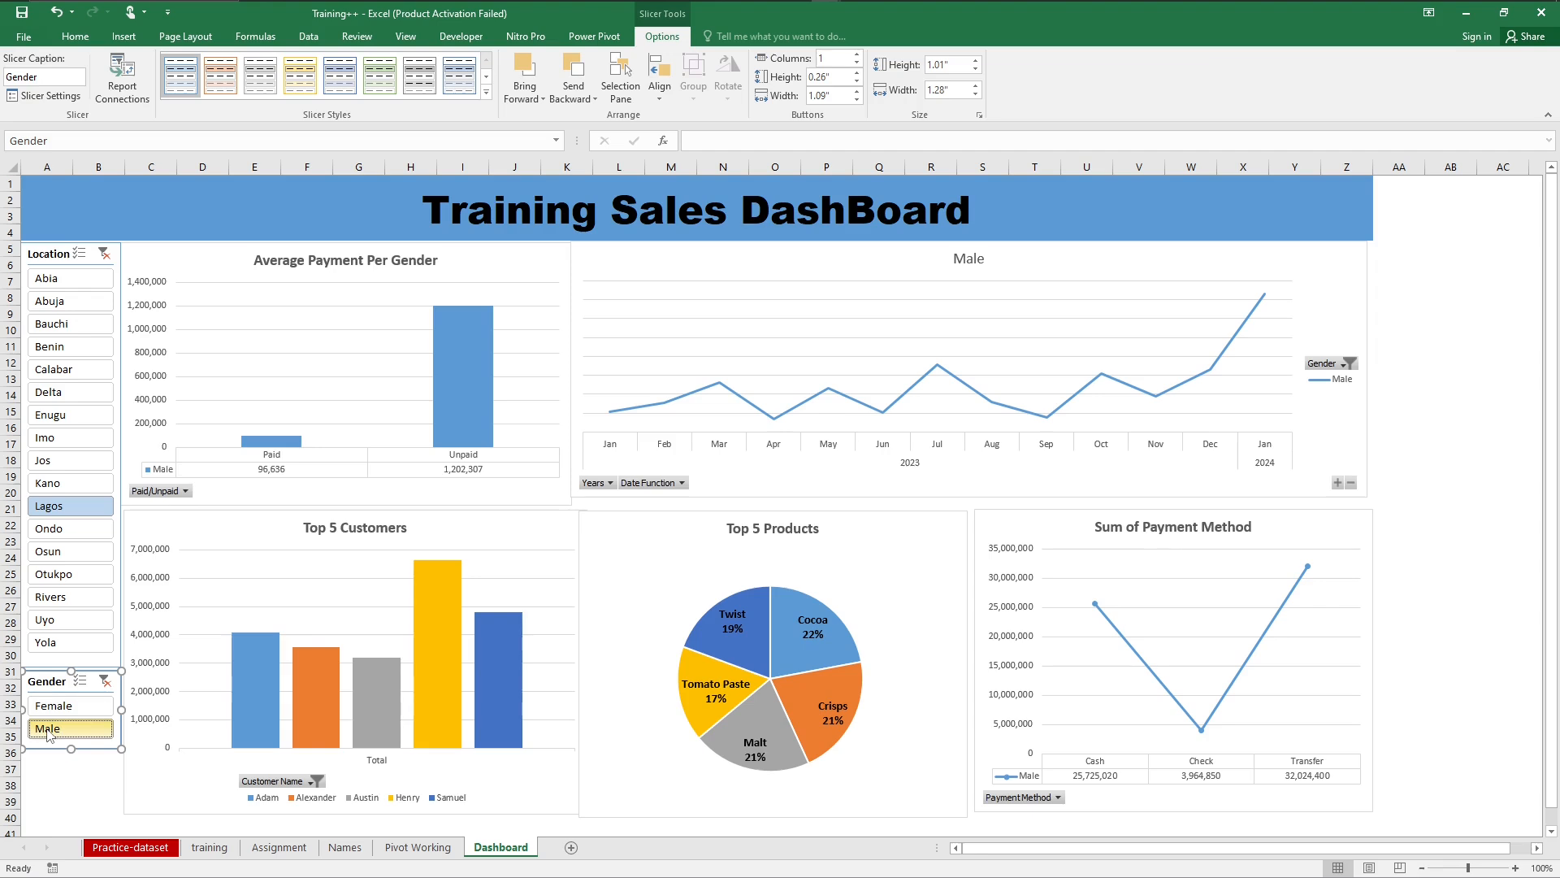
click(104, 680)
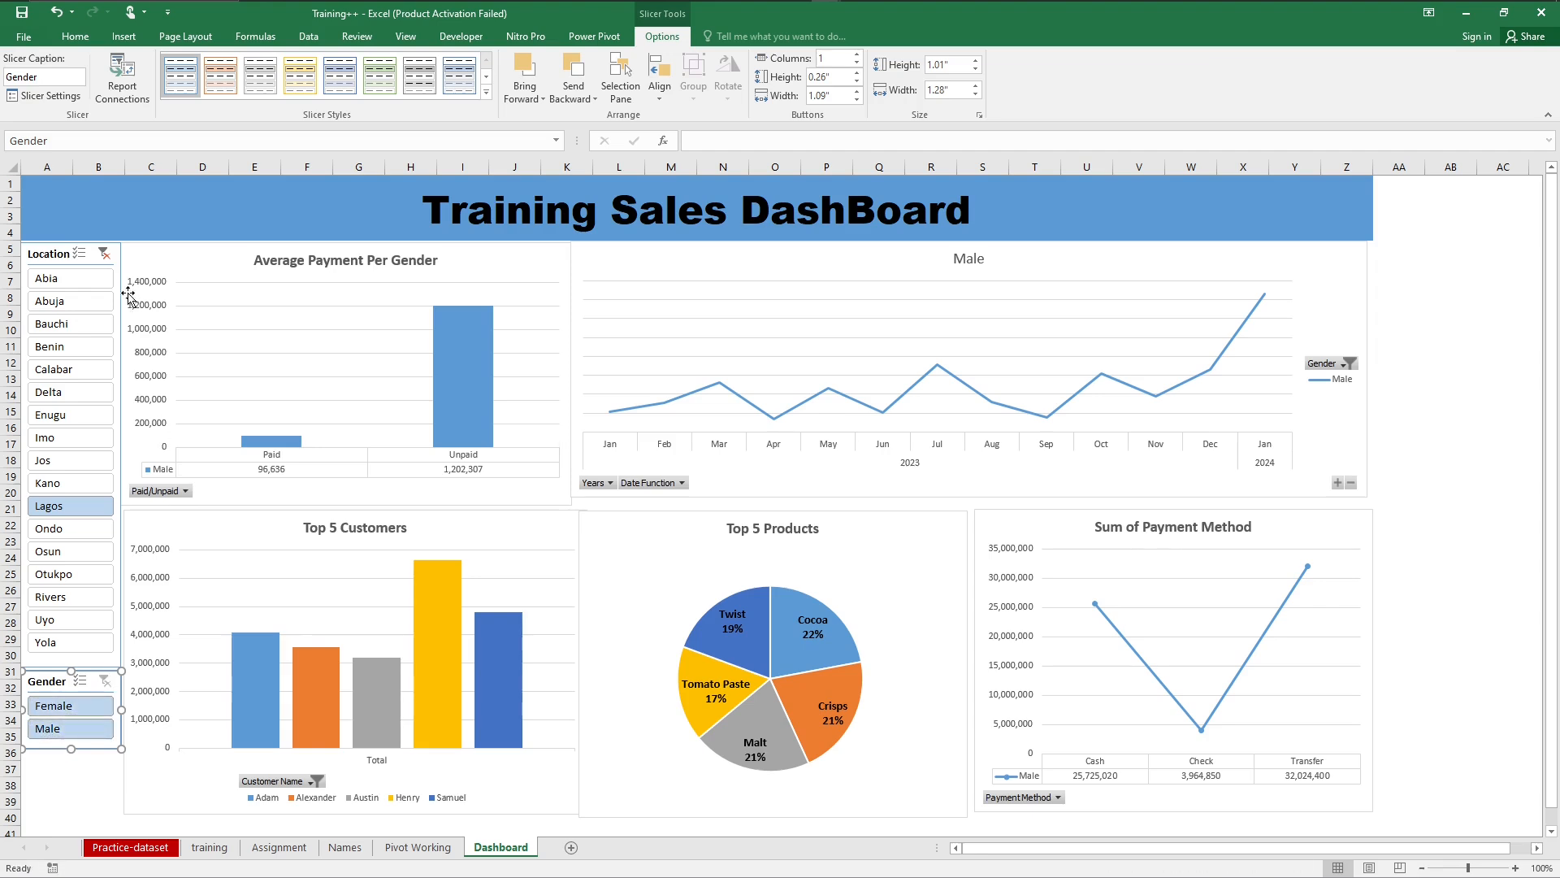
click(104, 253)
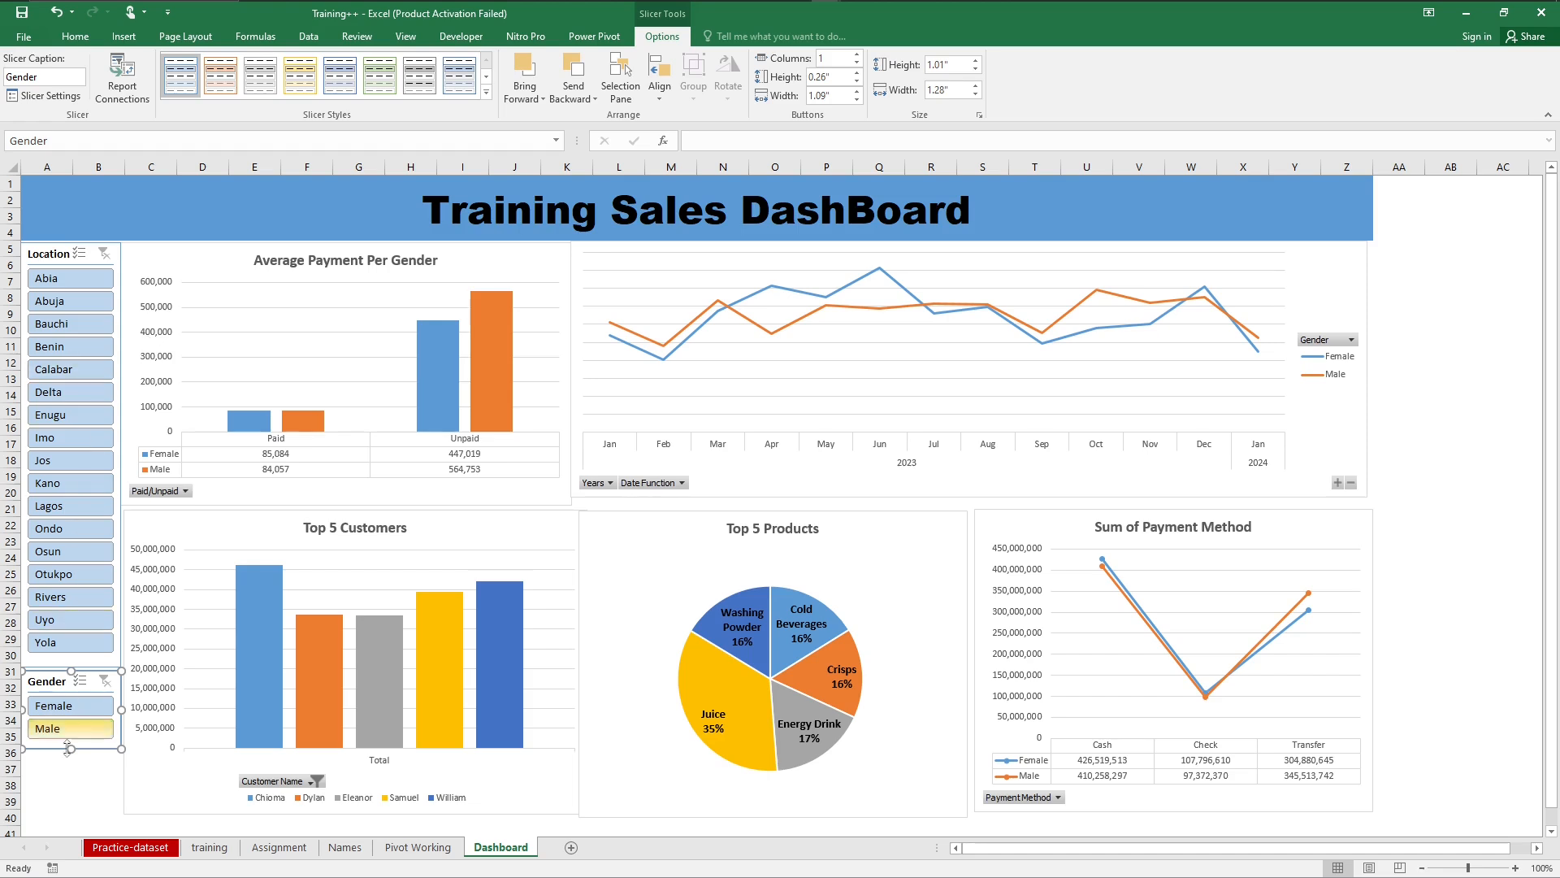
click(64, 784)
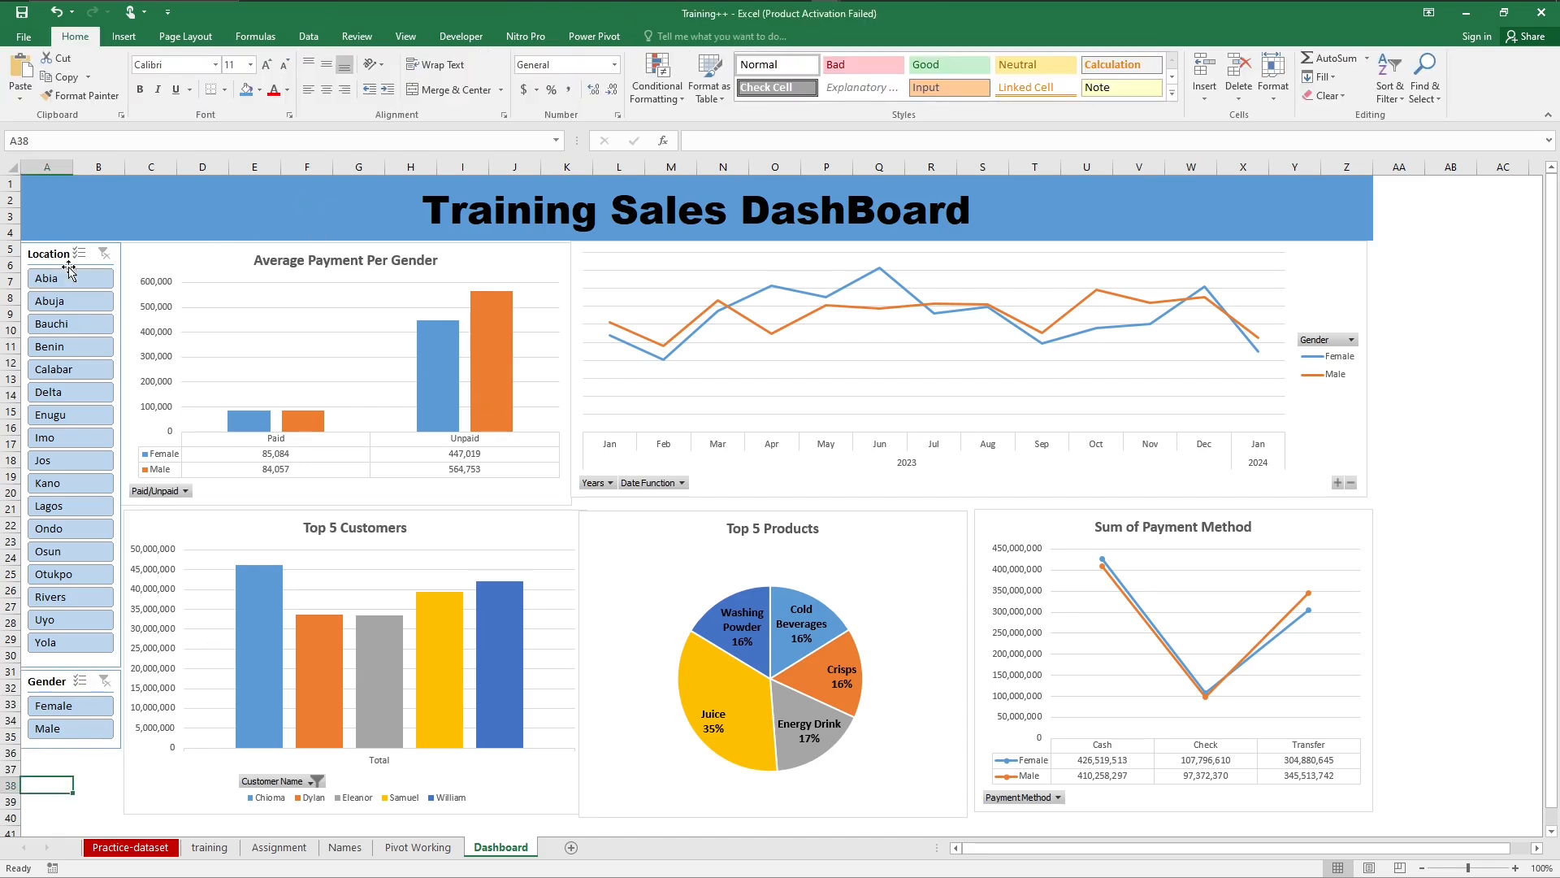
Step: Try a Date Function slicer, inserted from the Average Payment Per Gender chart
click(186, 269)
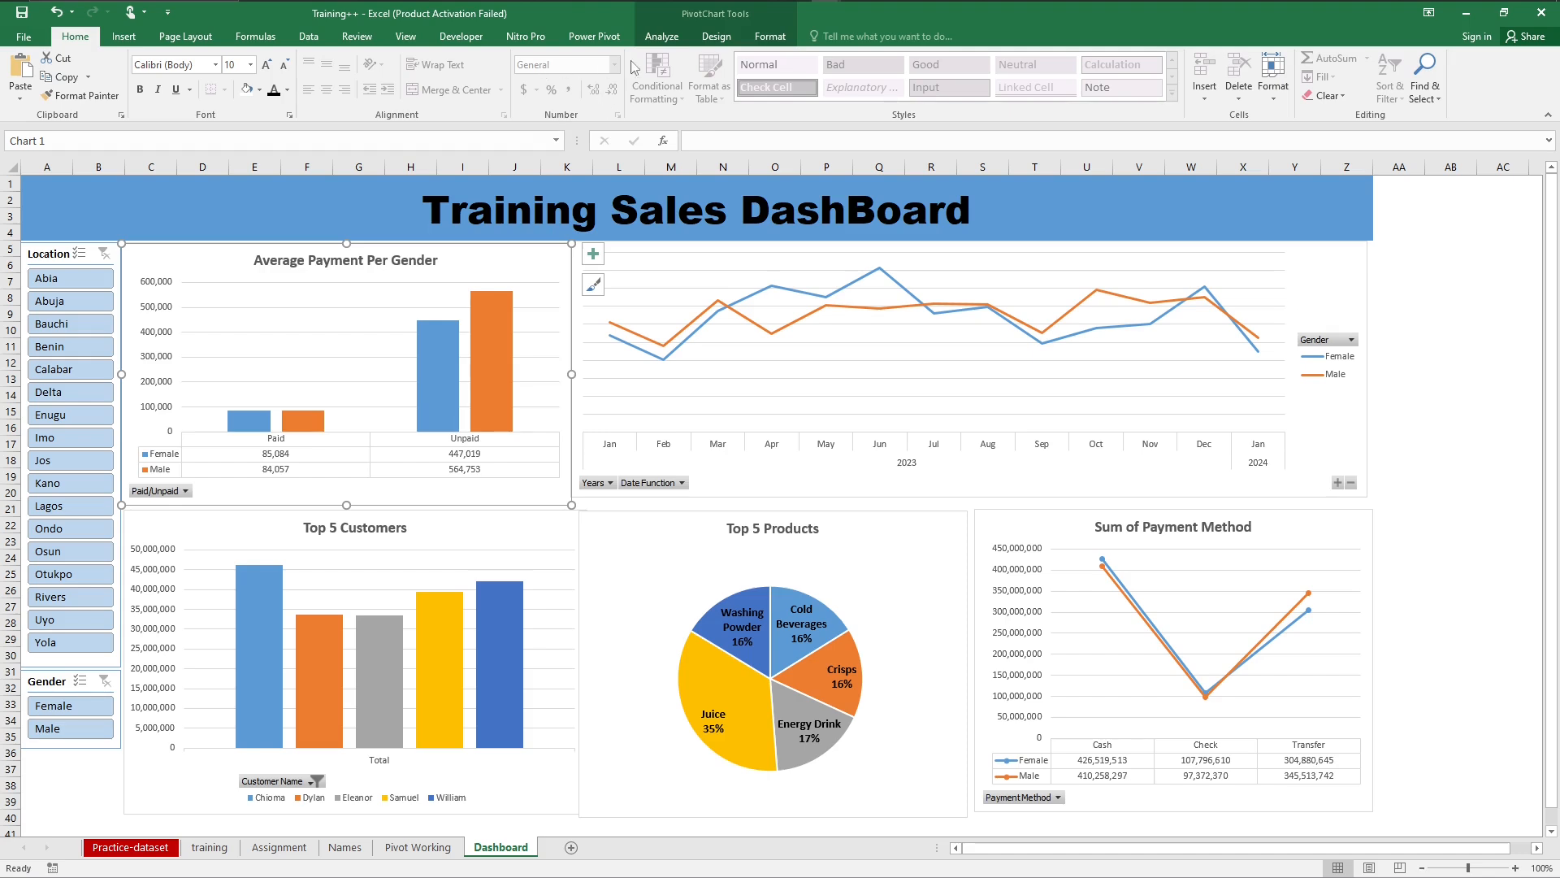
click(676, 40)
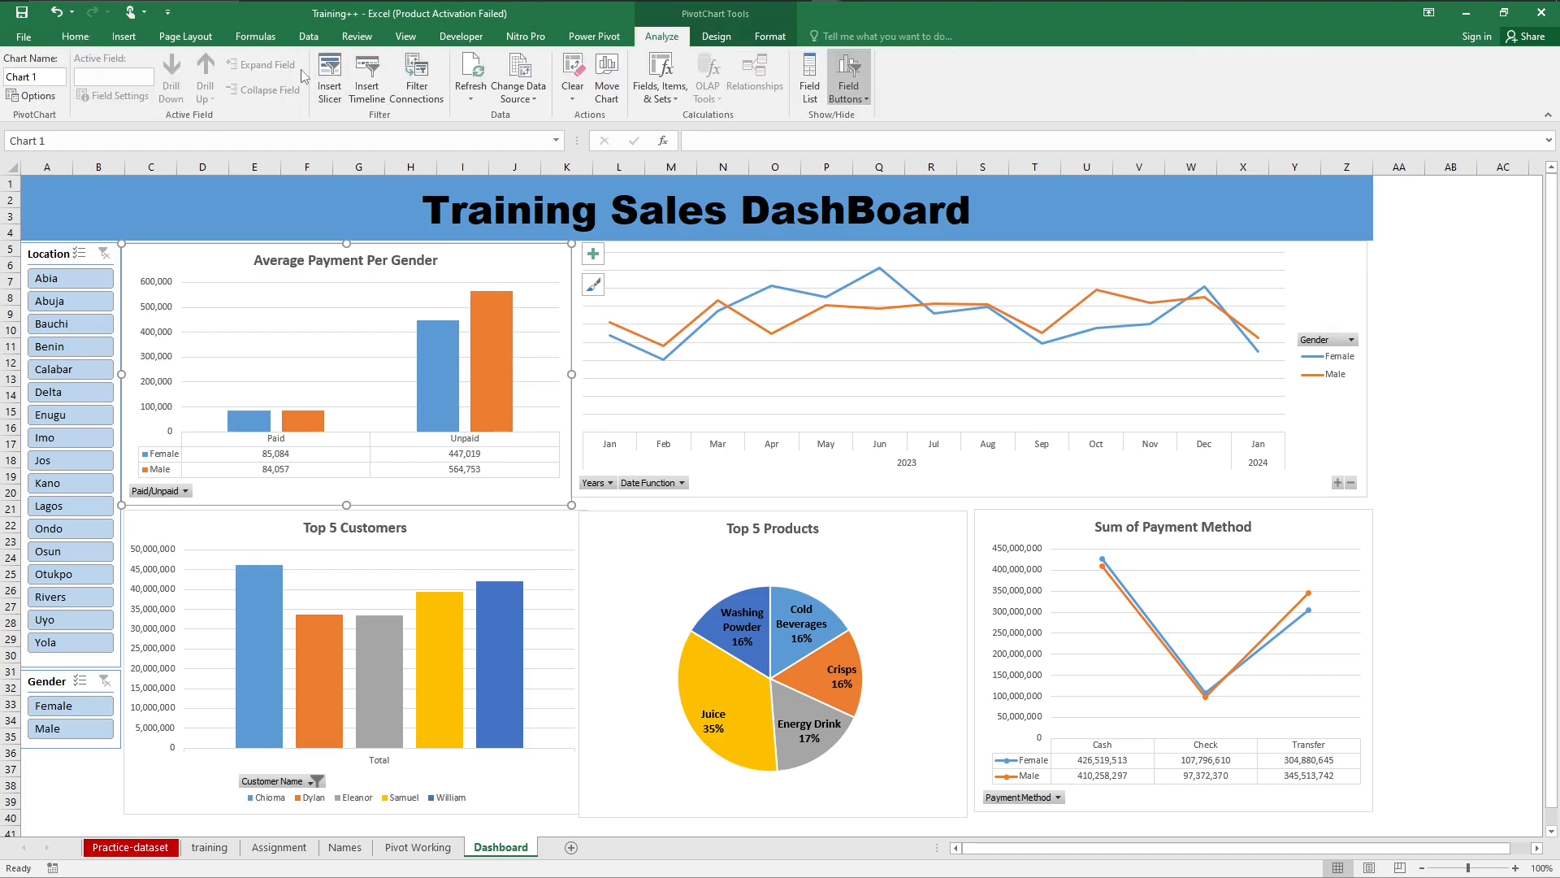
click(331, 81)
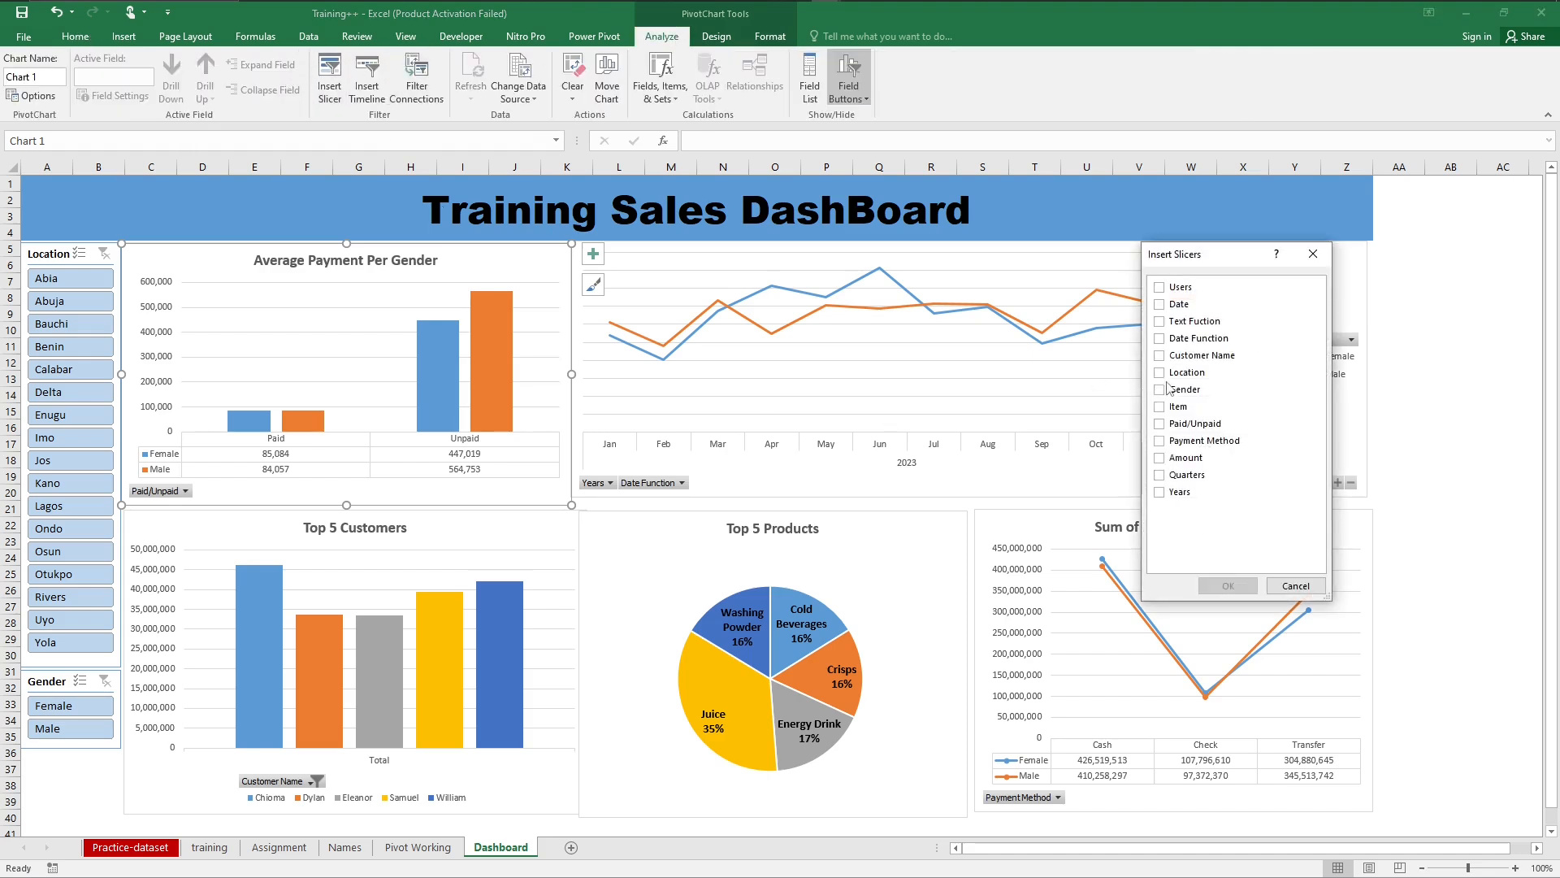
click(1160, 339)
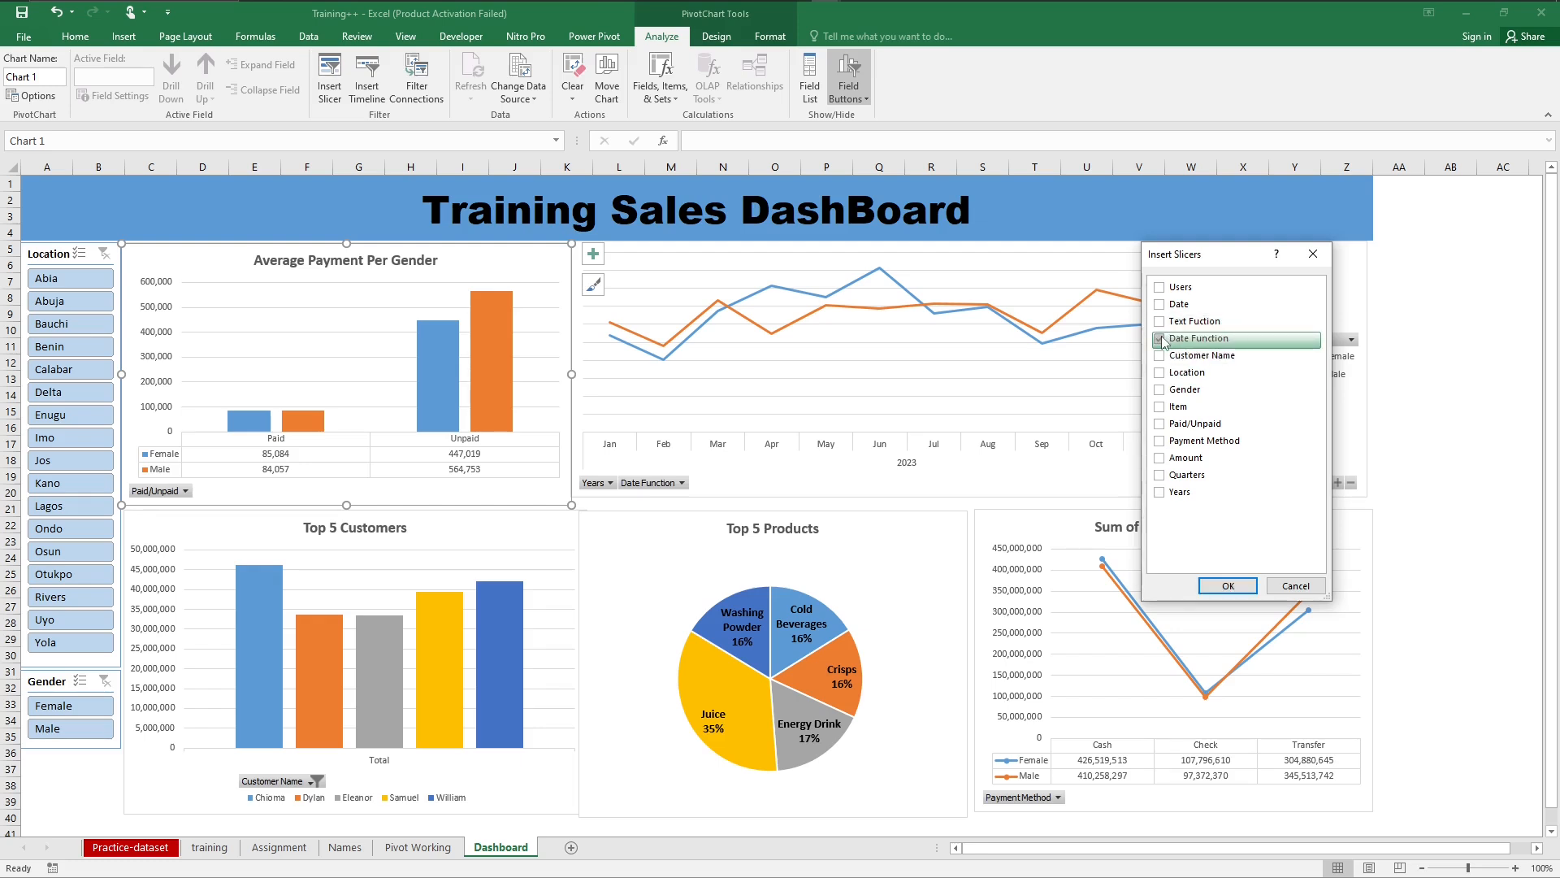
click(1227, 586)
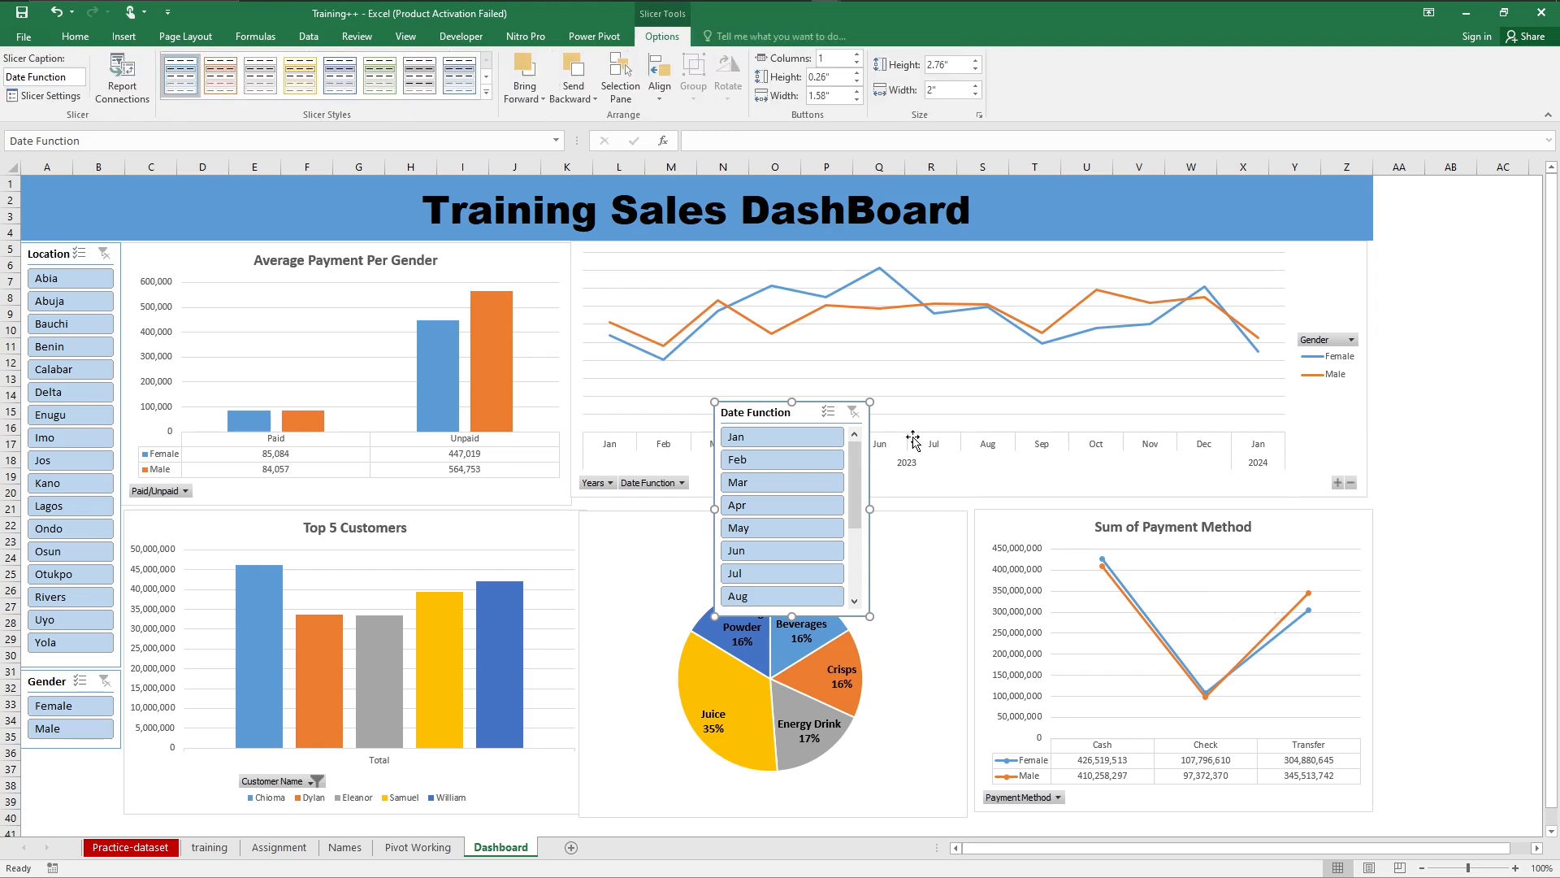
Step: Try the Date Function slicer at about 3.87" high by 1.63" wide beside the title banner, and delete it
drag(819, 412, 1438, 187)
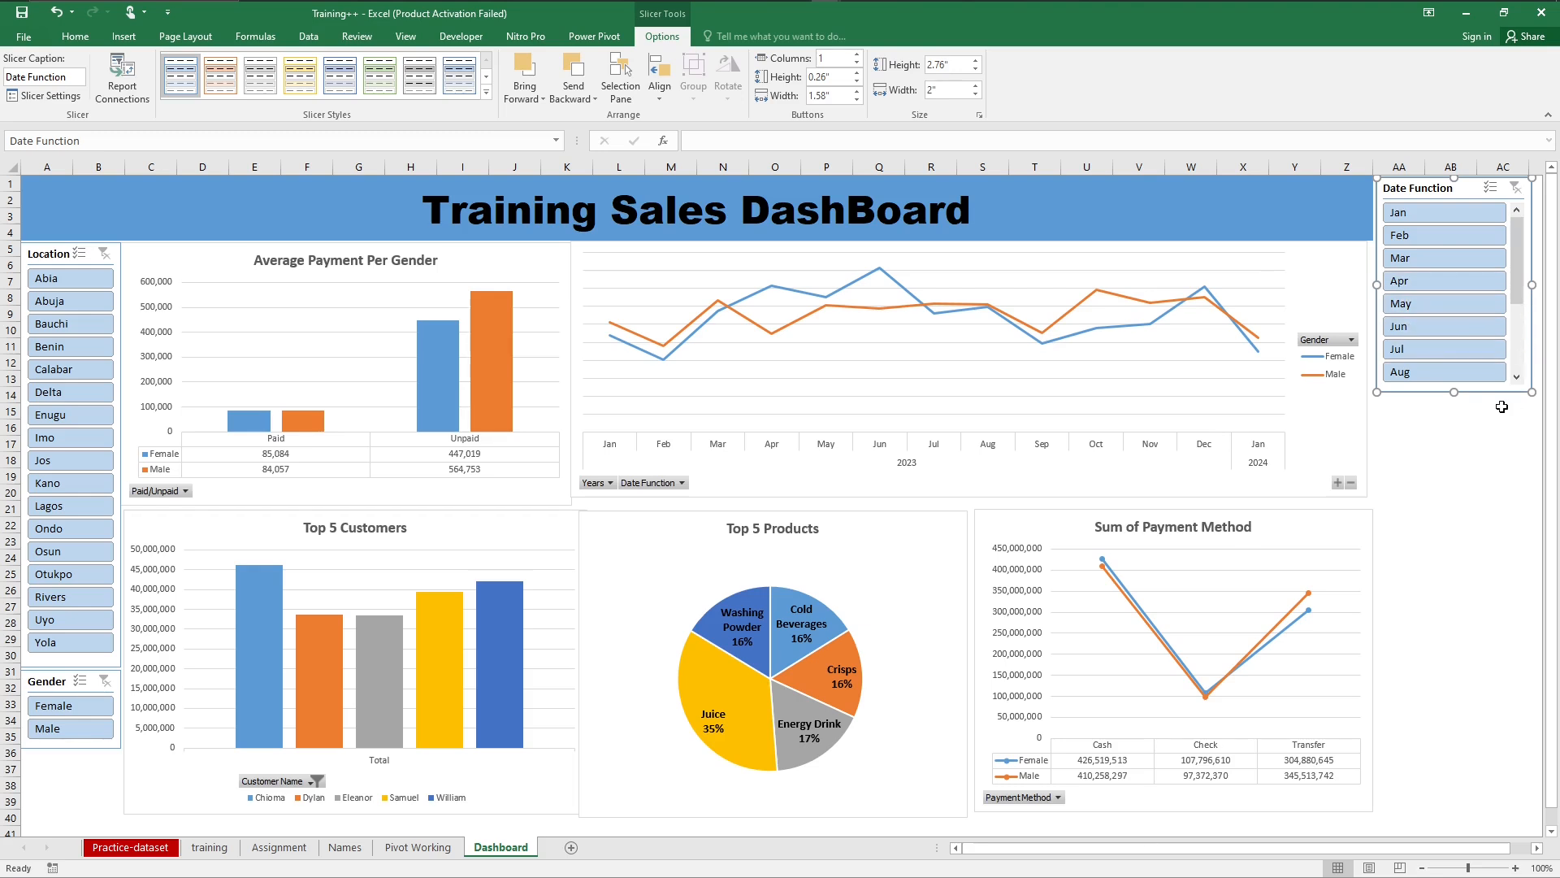
drag(1454, 392, 1454, 507)
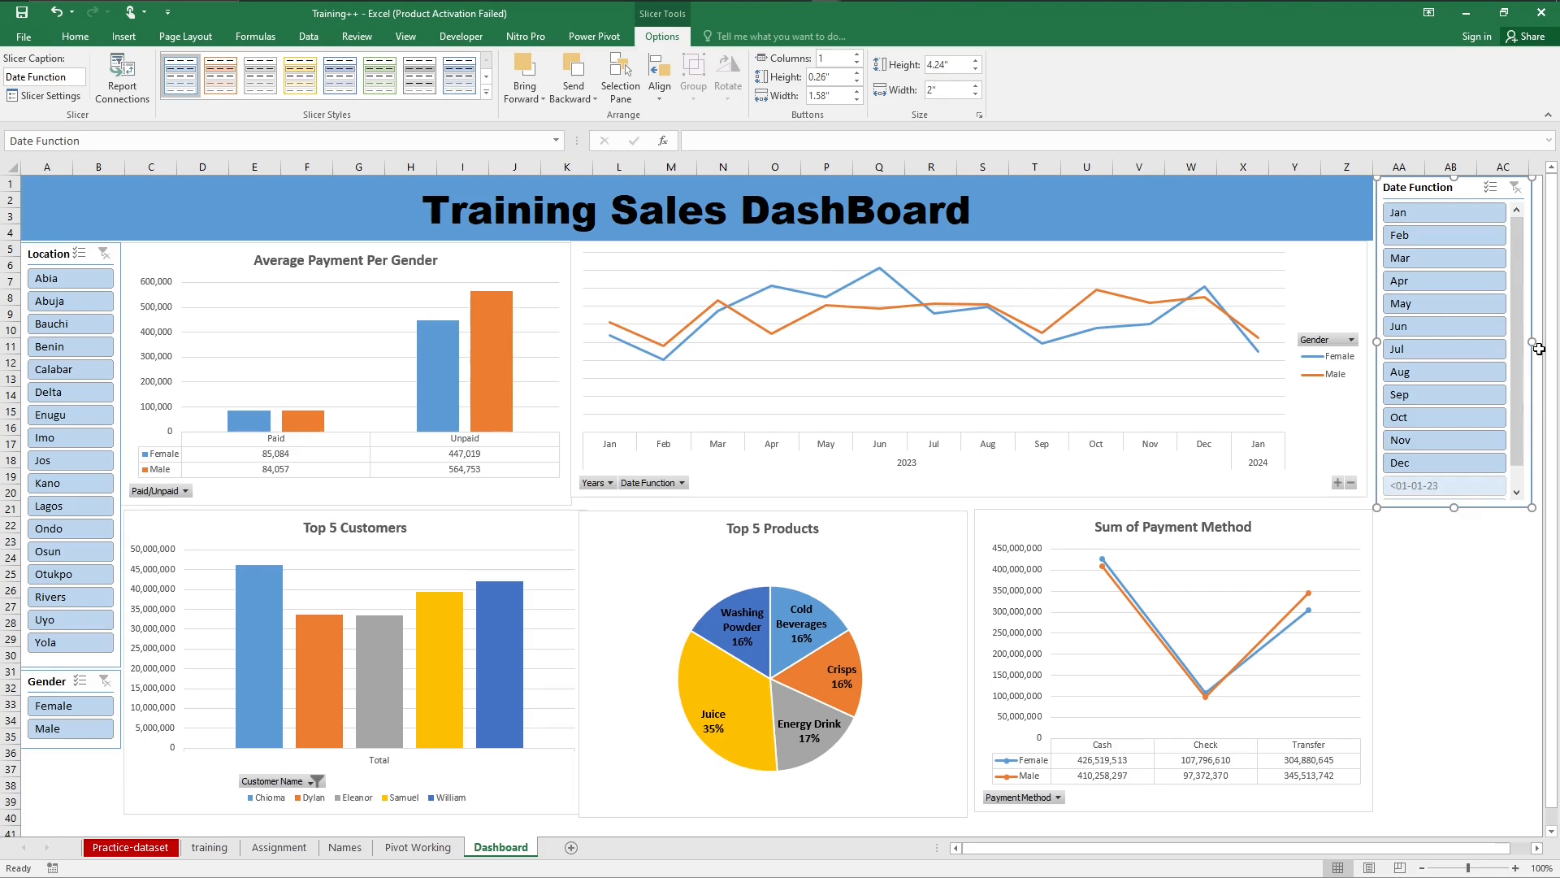
drag(1533, 342, 1503, 342)
drag(1437, 507, 1441, 544)
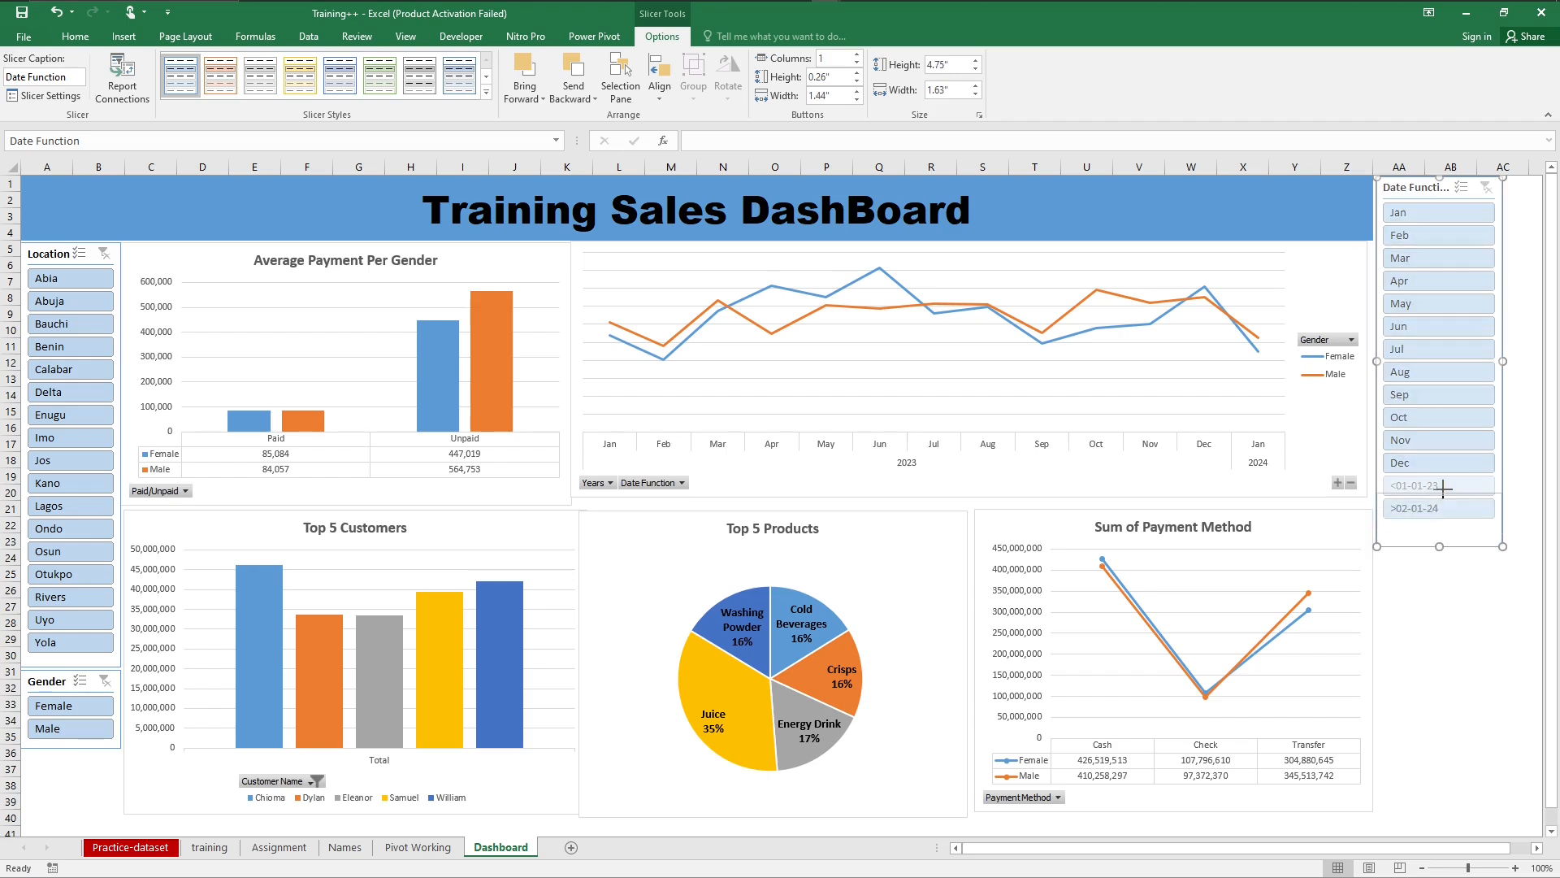
drag(1443, 480, 1440, 478)
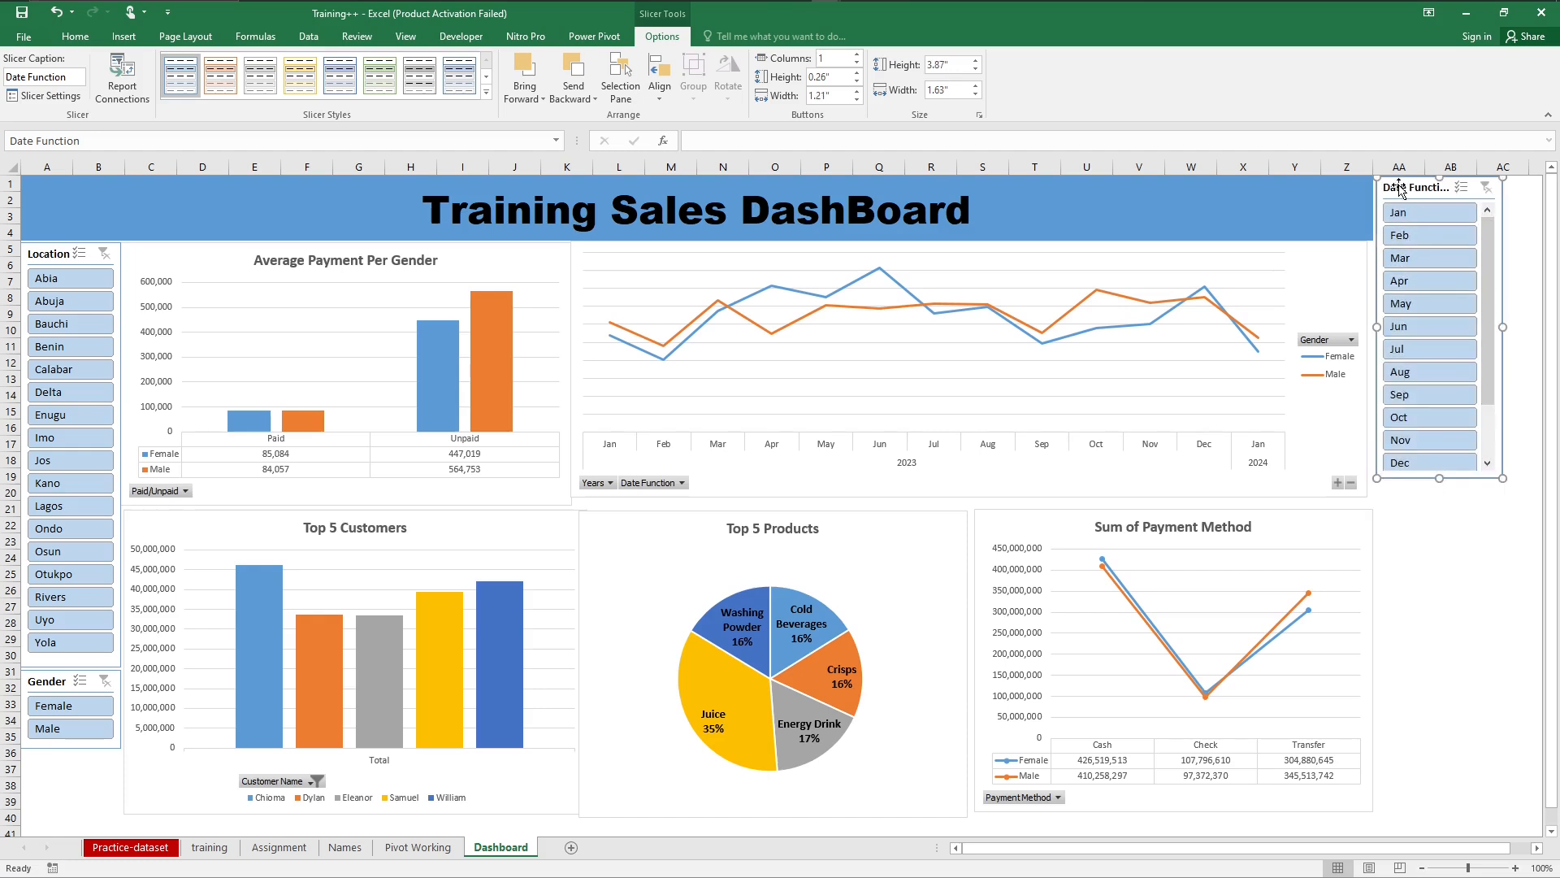
key(Delete)
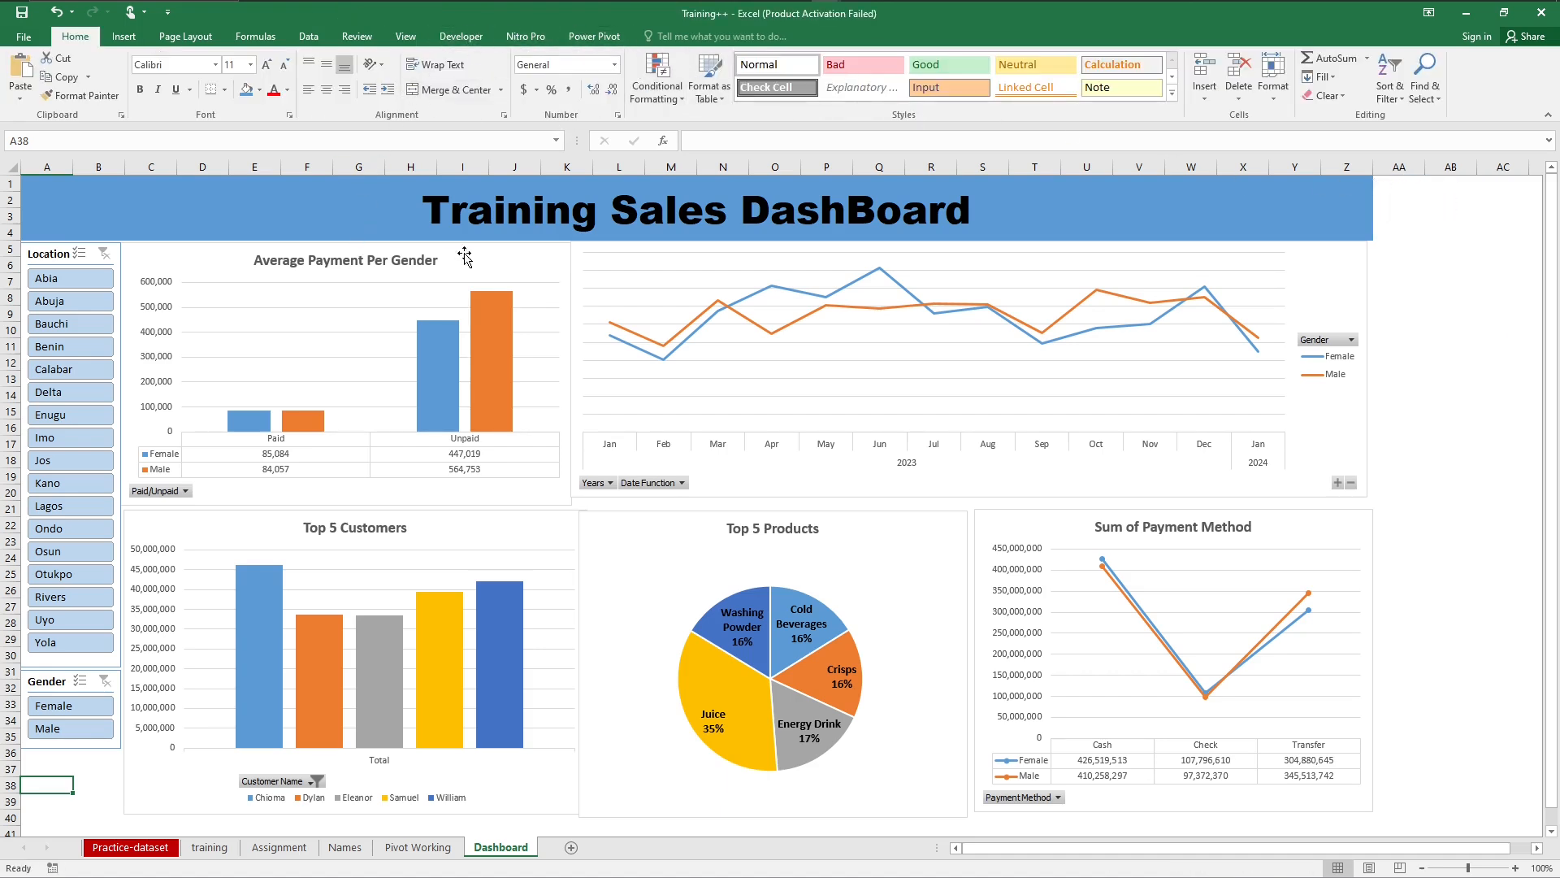
Step: Insert a Text Fuction slicer from the Average Payment Per Gender chart
click(521, 258)
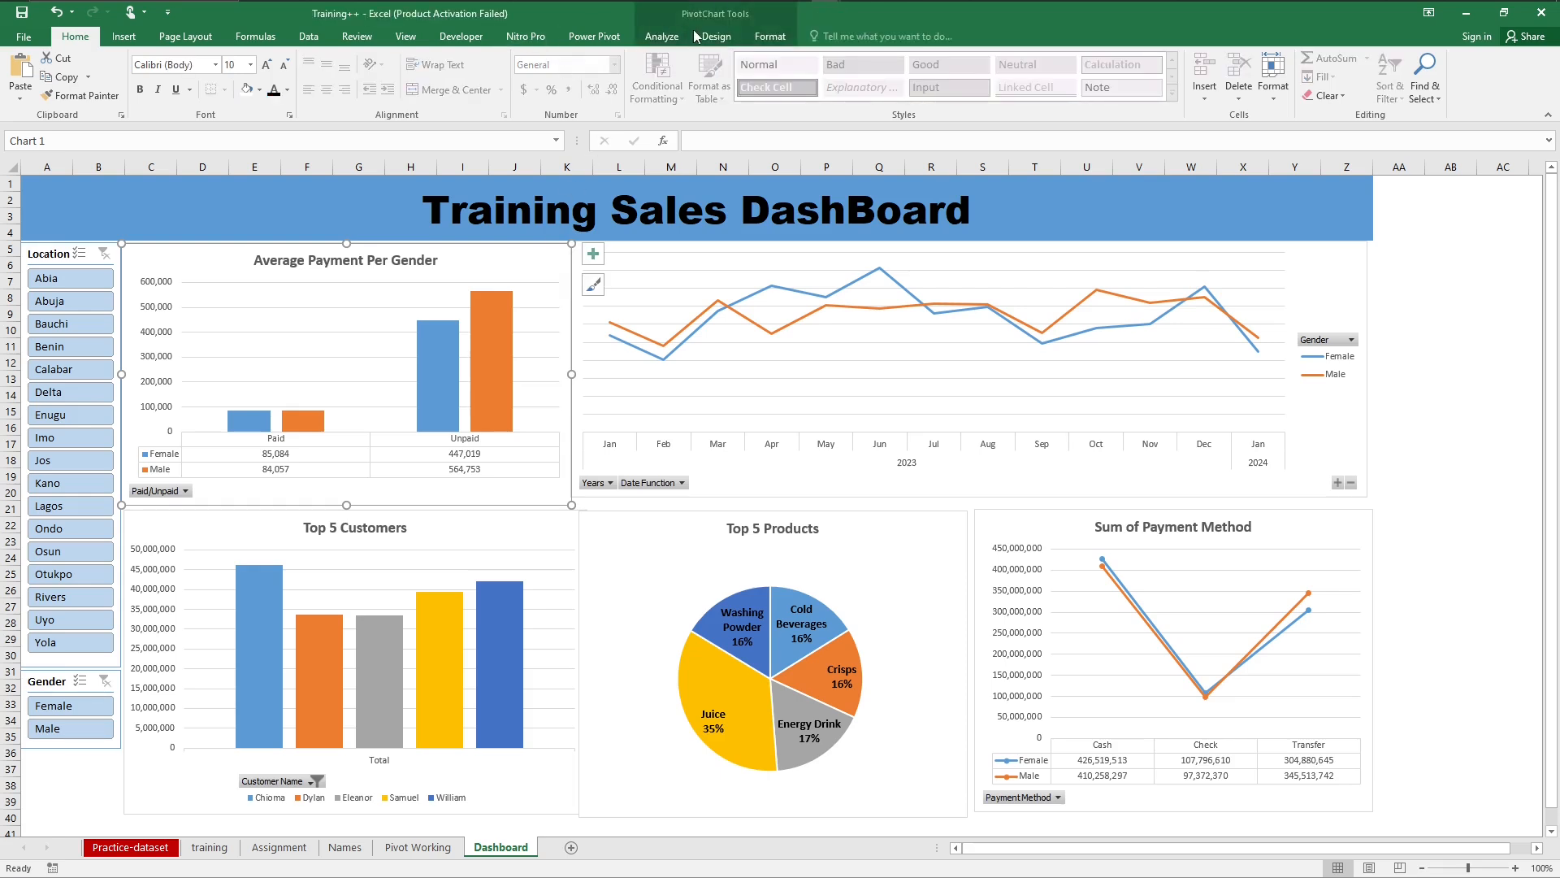
click(661, 36)
click(329, 78)
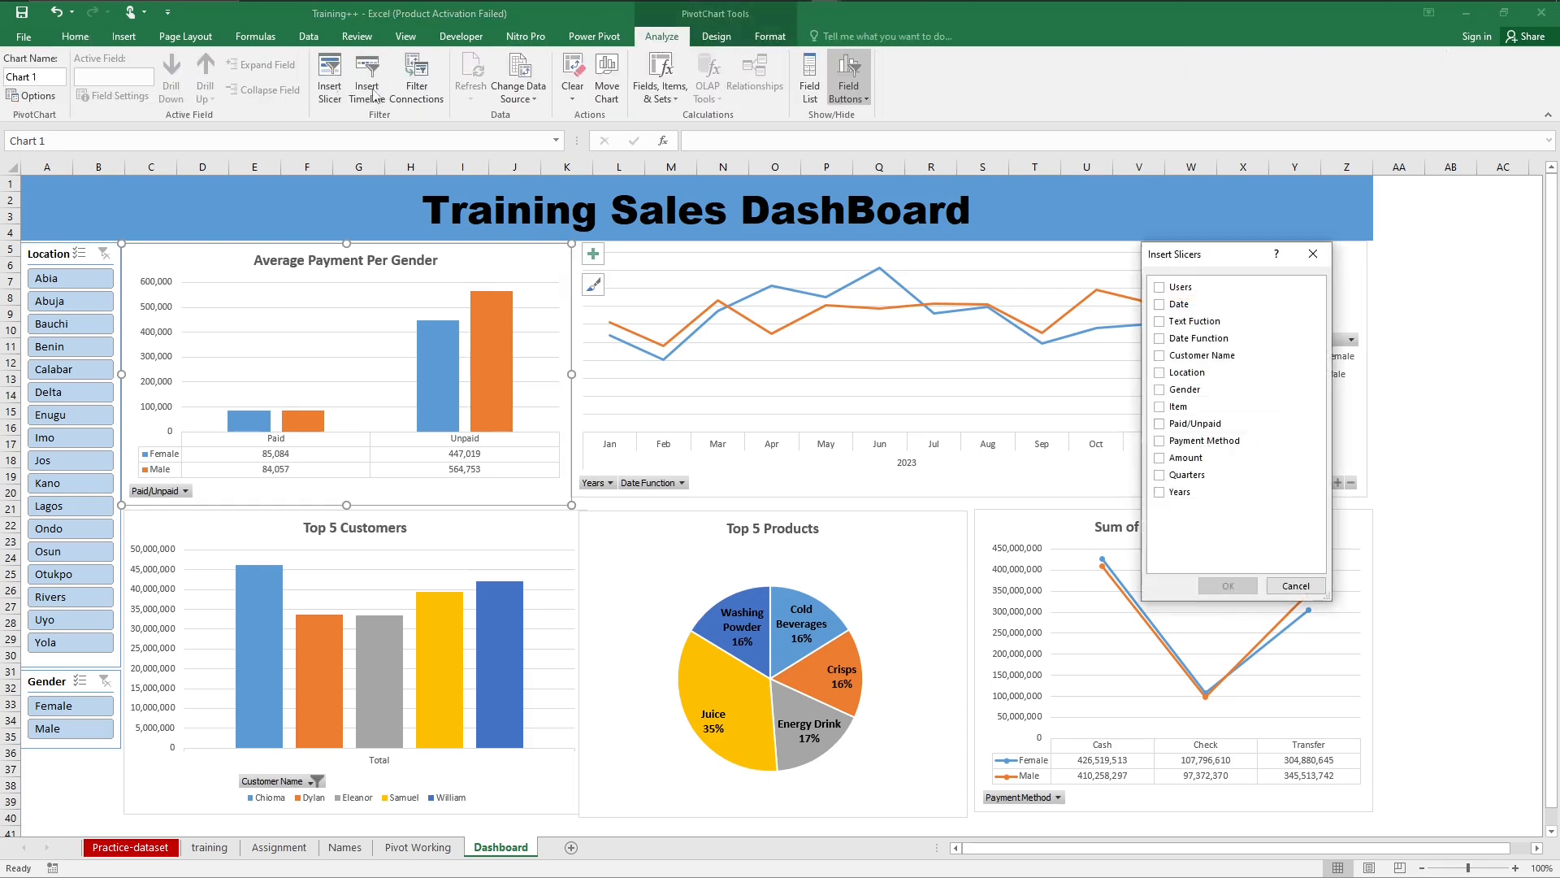
click(1159, 322)
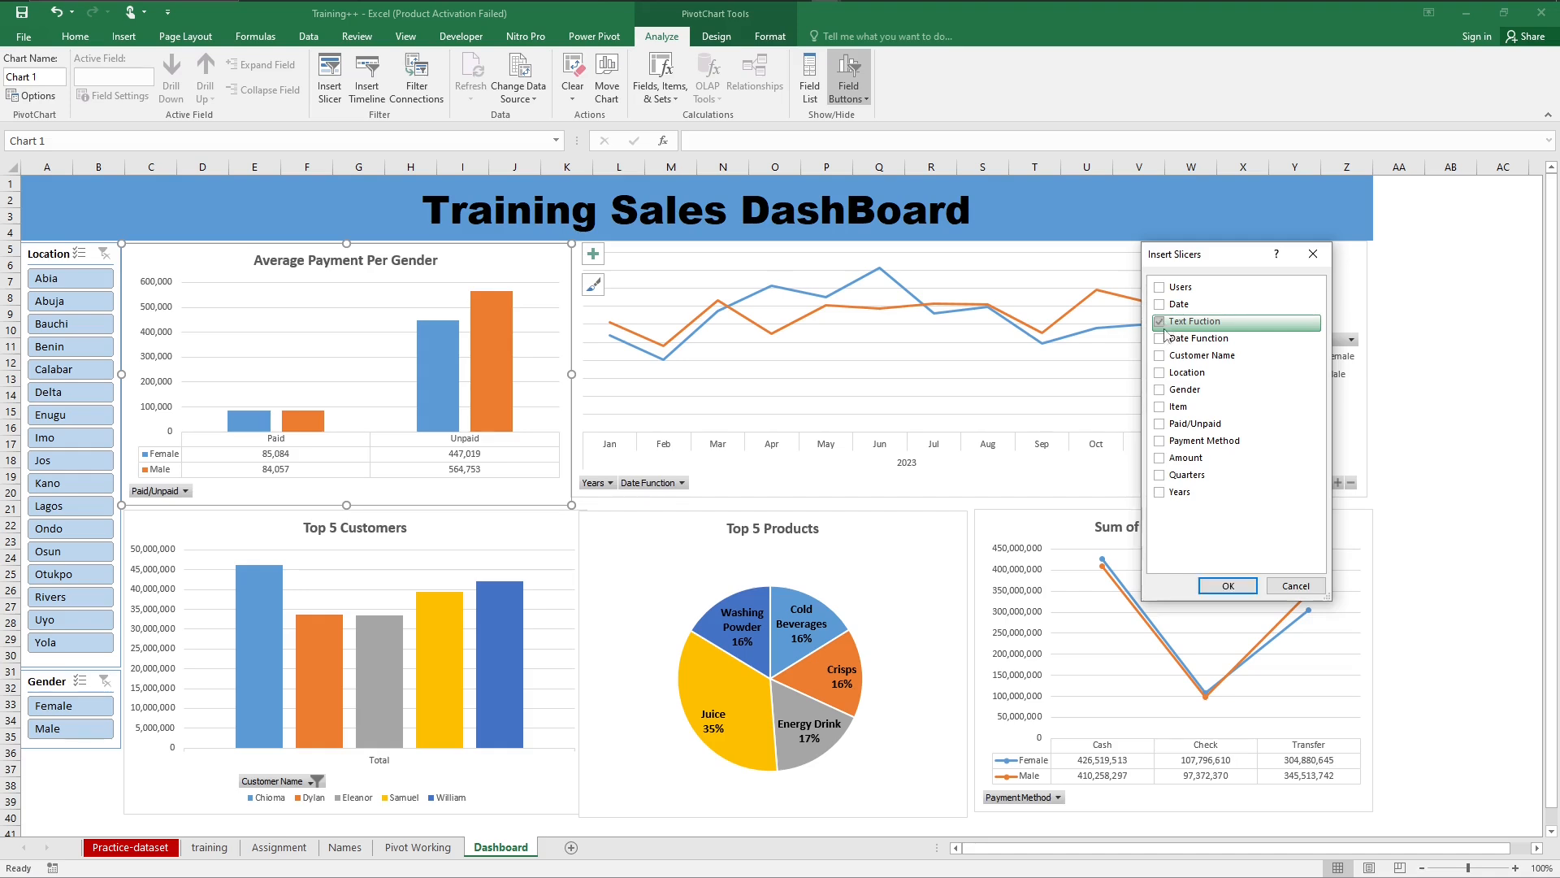
click(1227, 585)
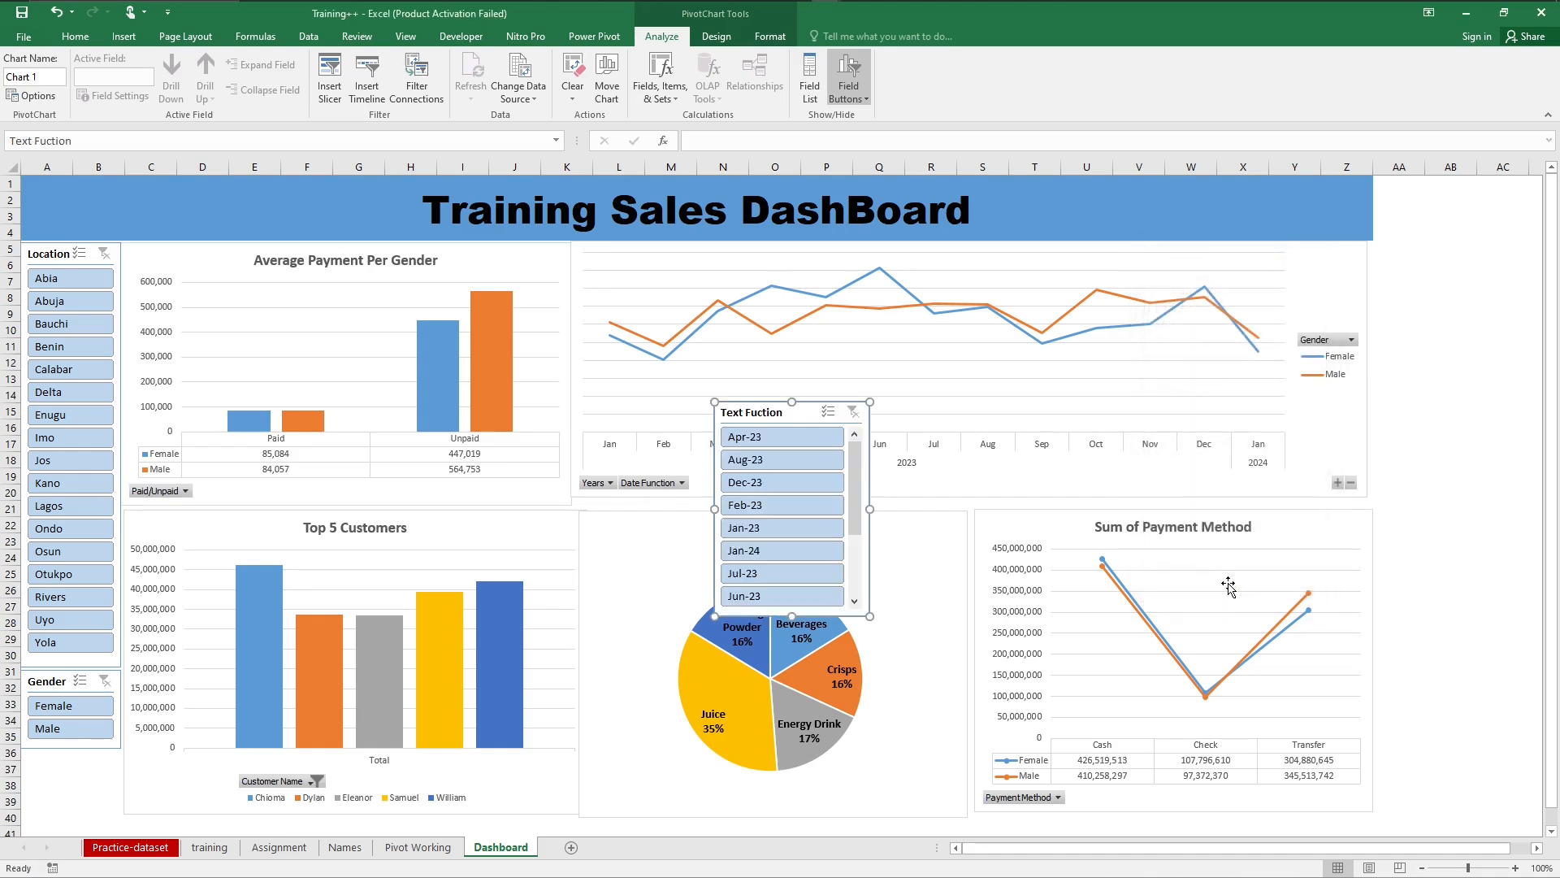
Step: Resize the Text Fuction slicer to about 4.2" high by 1.37" wide and place it beside the title banner, over about AA1 to AB20
drag(1010, 391, 1454, 210)
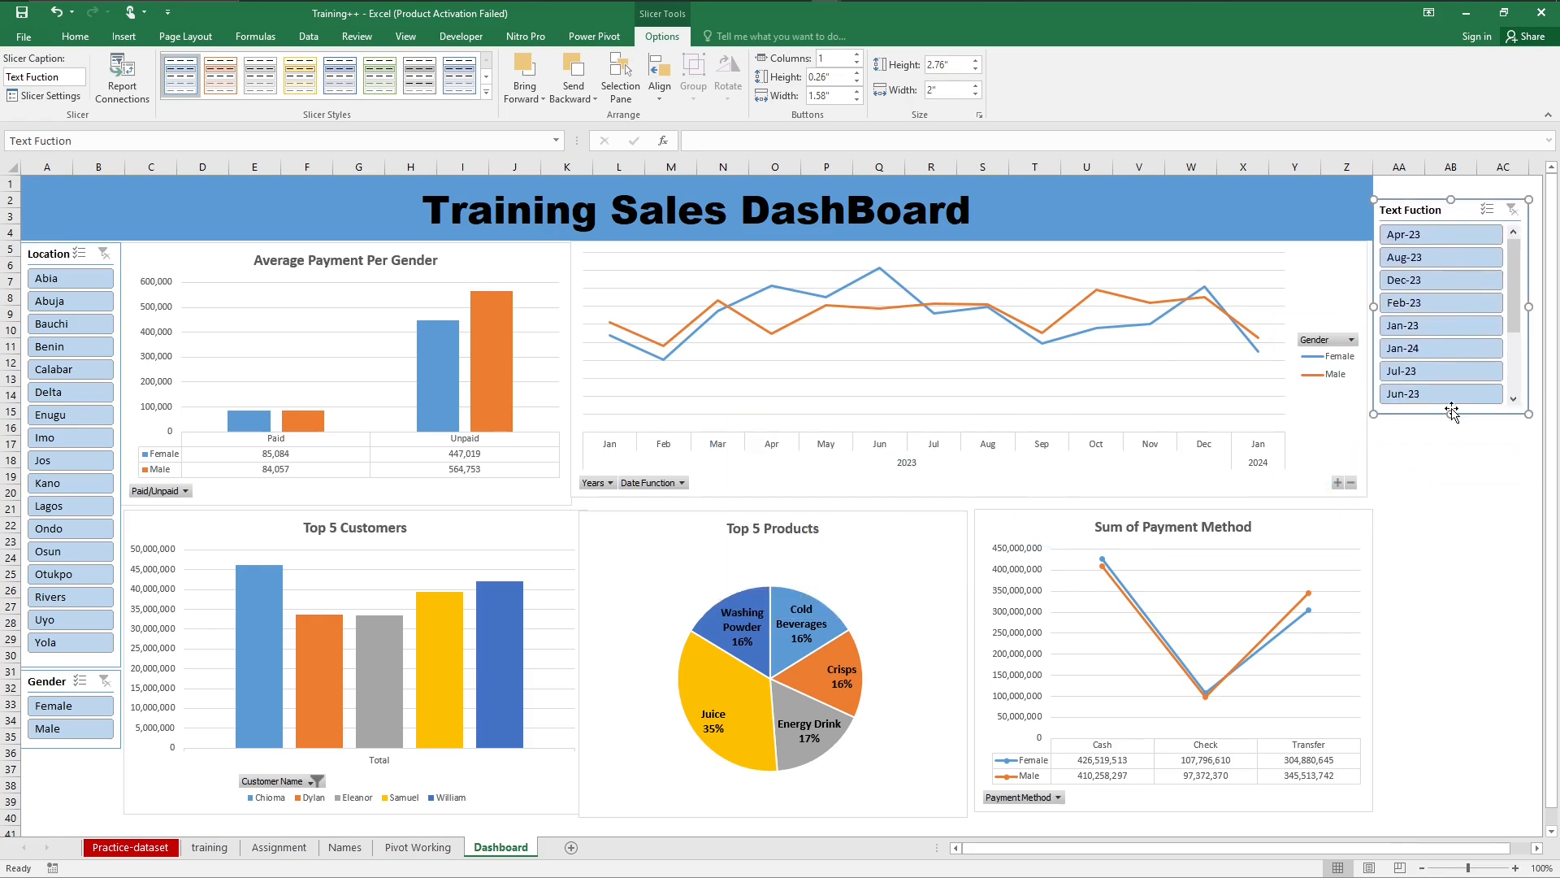
drag(1451, 416, 1453, 553)
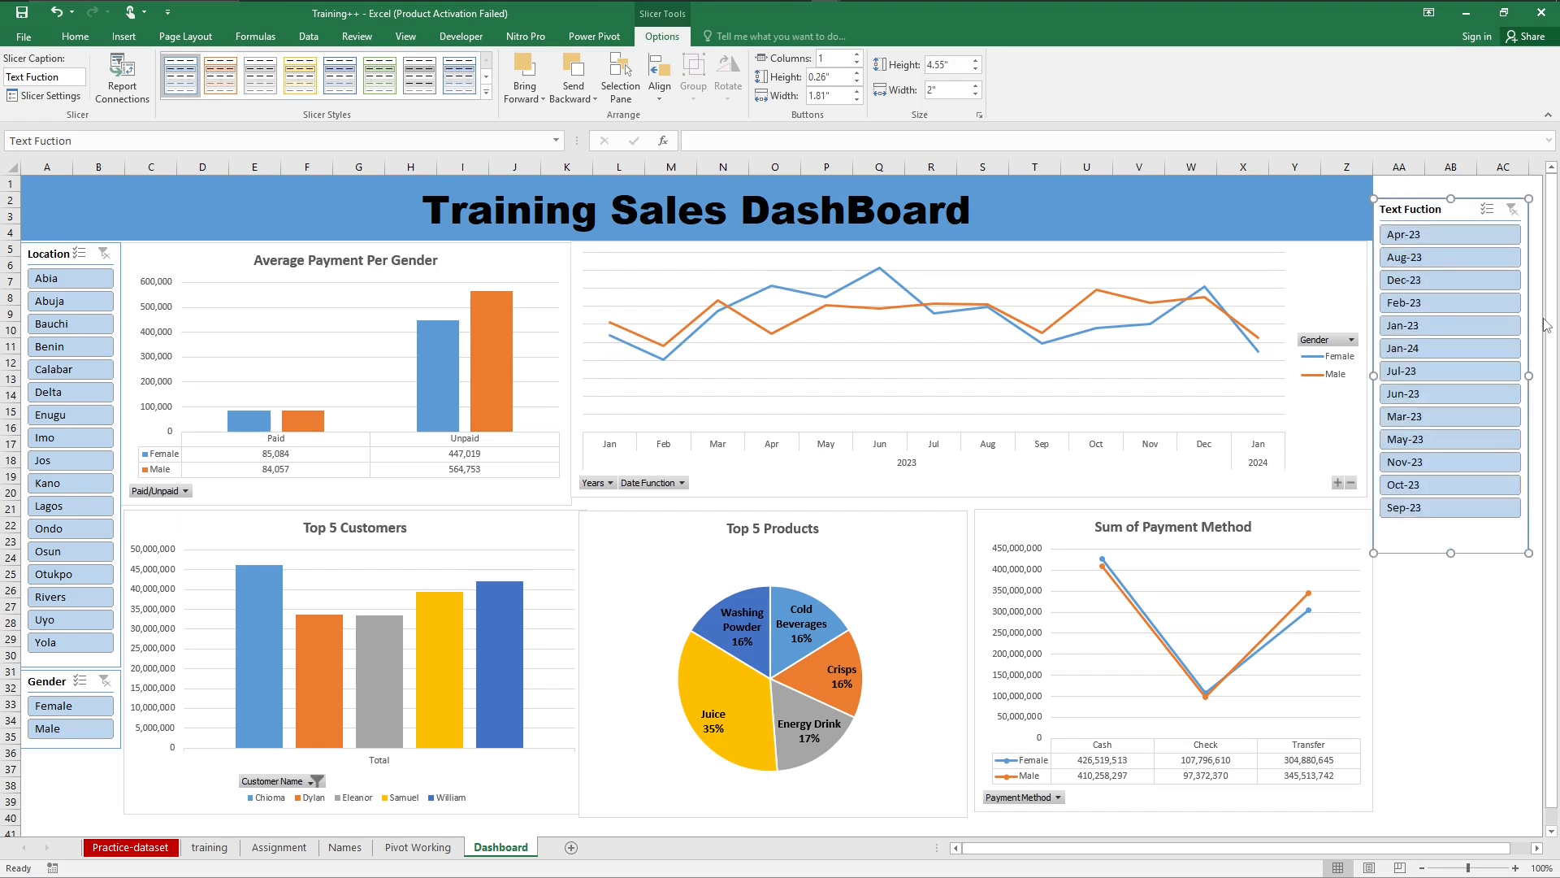
drag(1530, 374, 1479, 380)
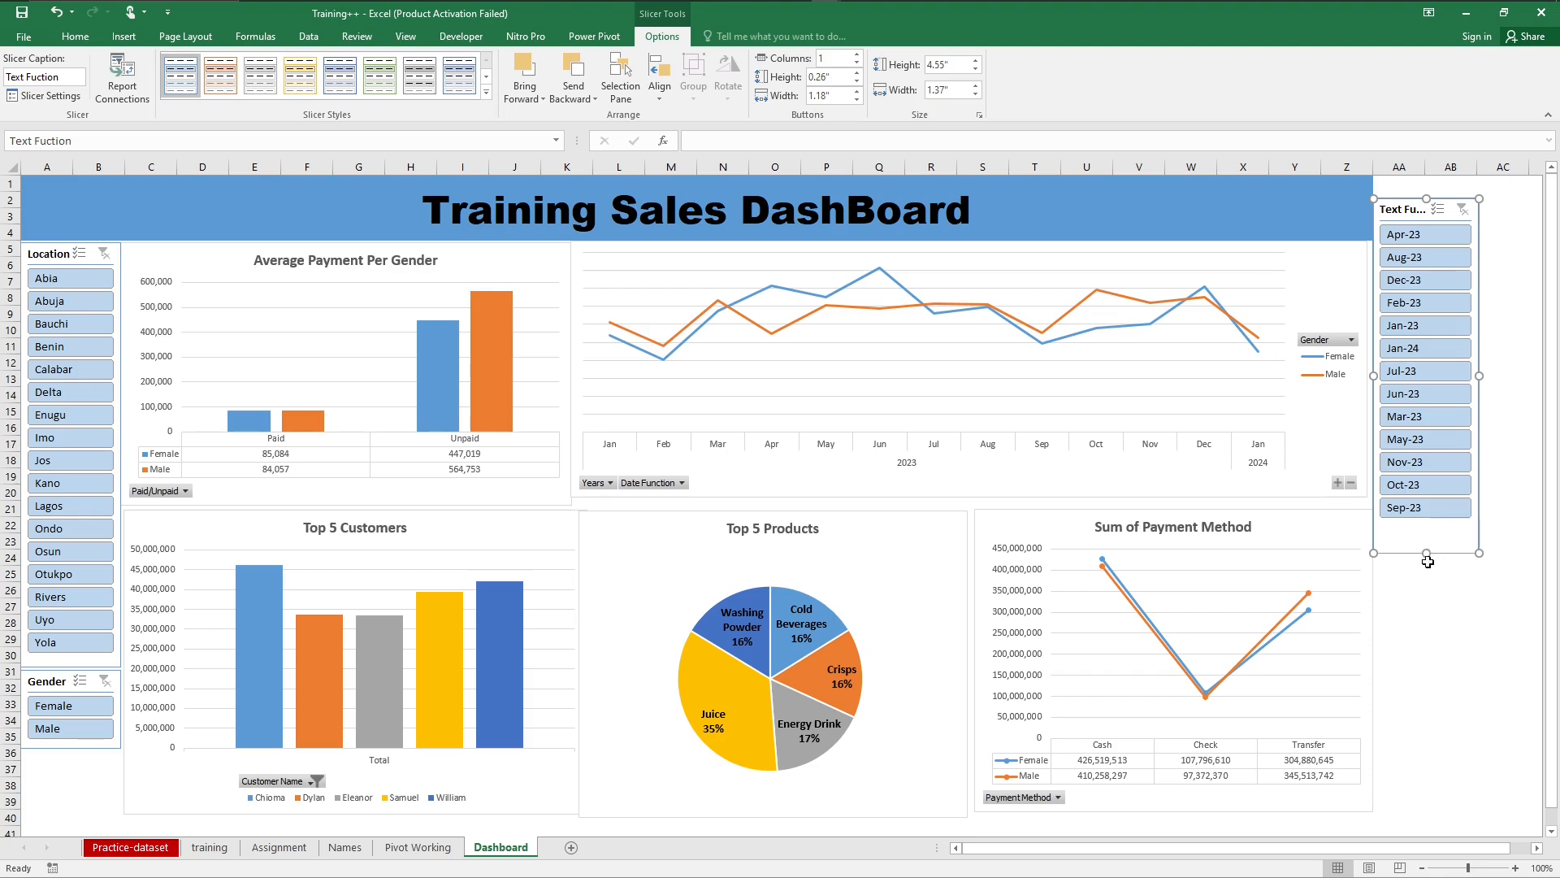
drag(1426, 551, 1427, 526)
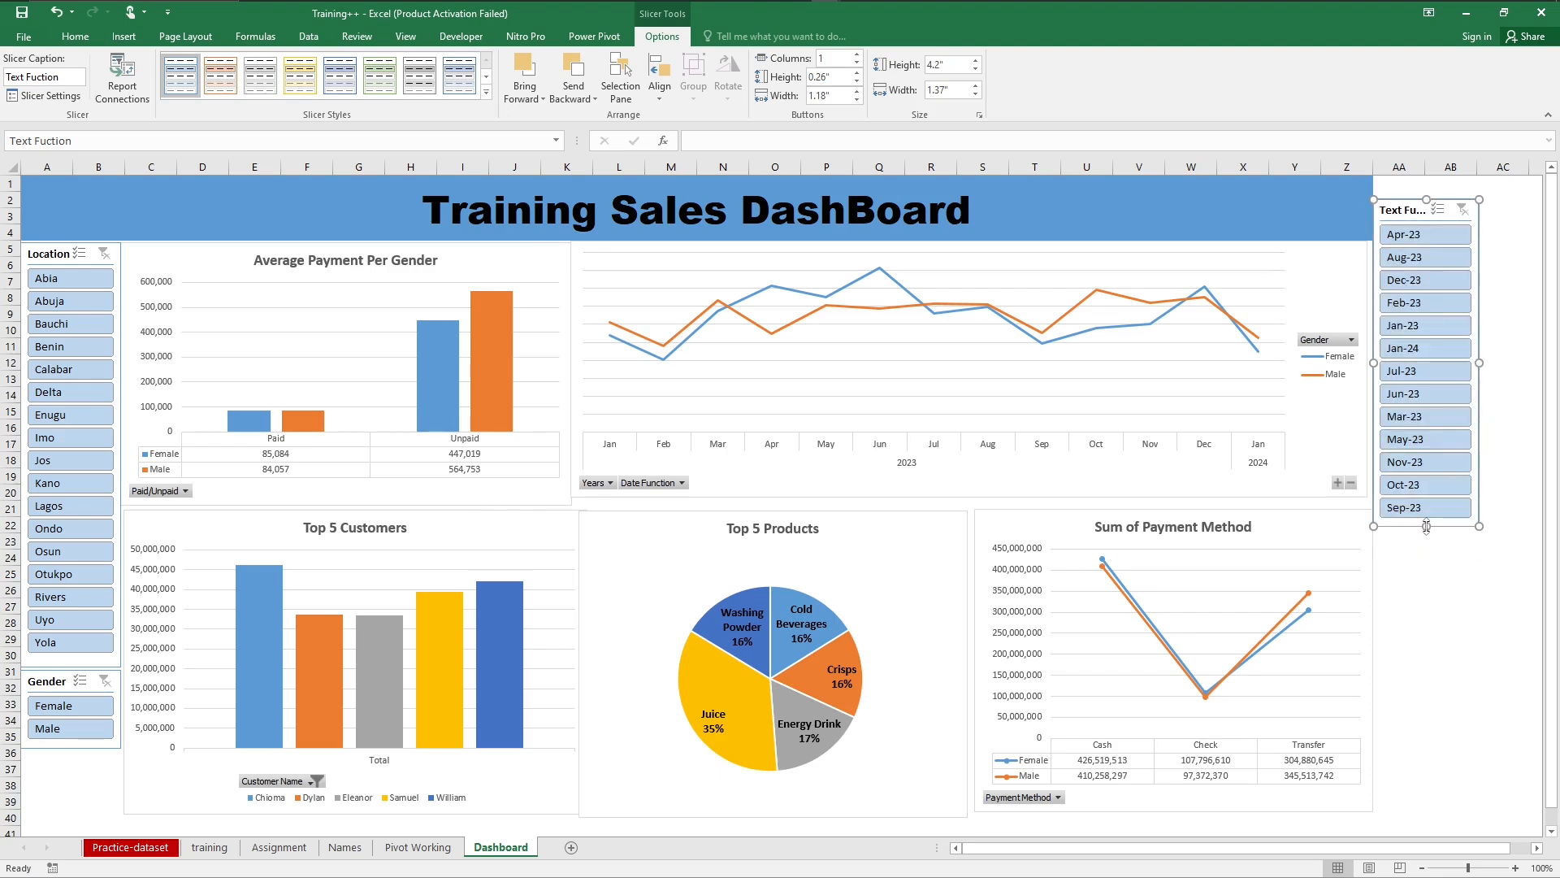
drag(1408, 212, 1407, 187)
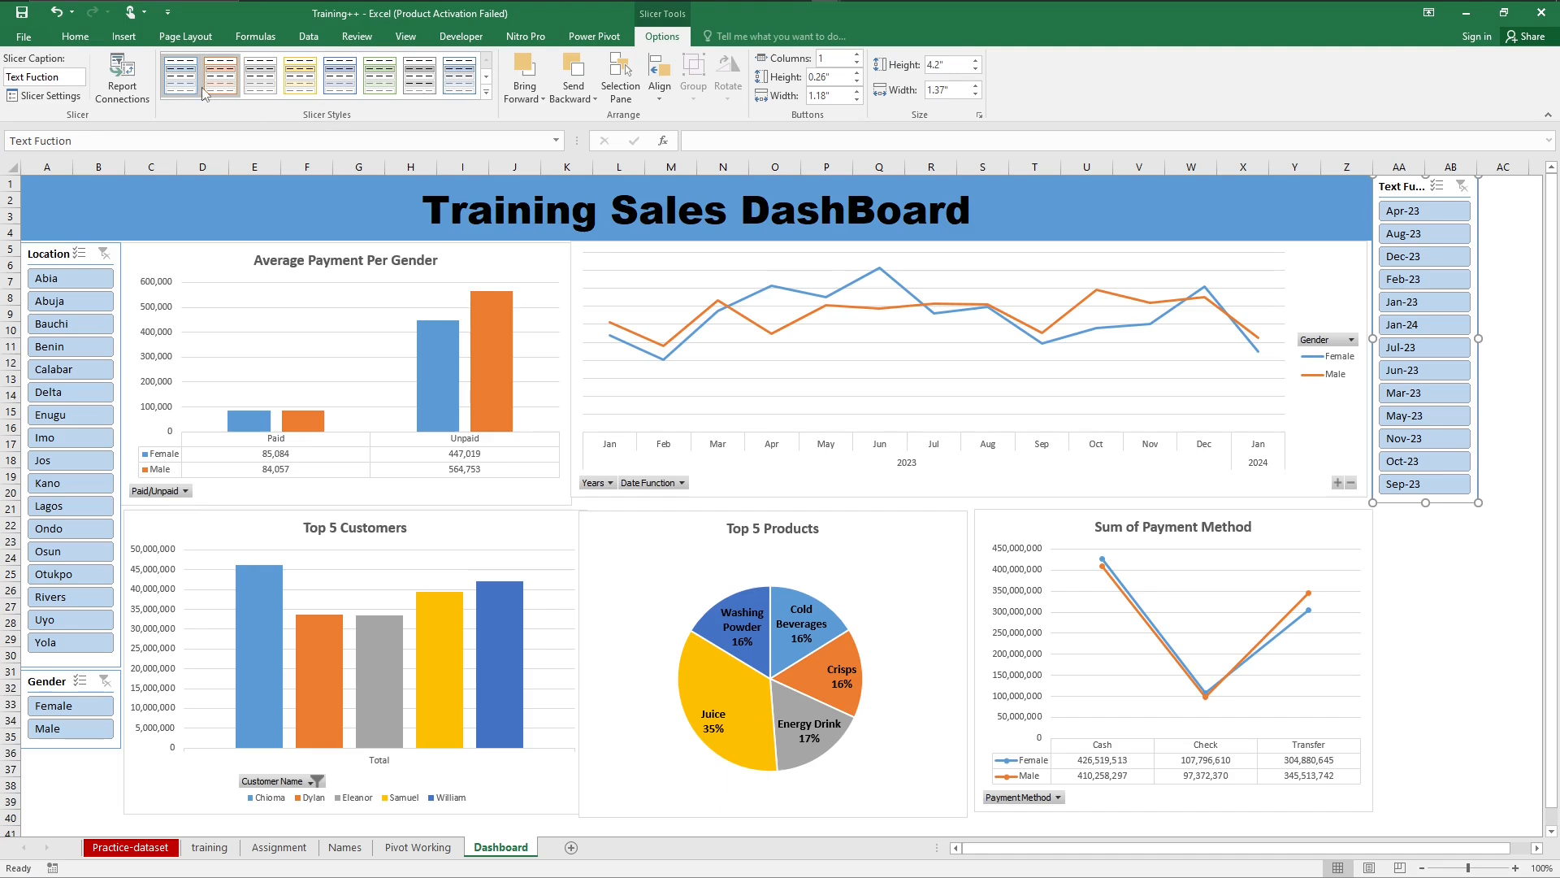
Step: Connect the Text Fuction slicer to PivotTable2, PivotTable3, PivotTable4 and PivotTable5 as well as PivotTable1
click(122, 77)
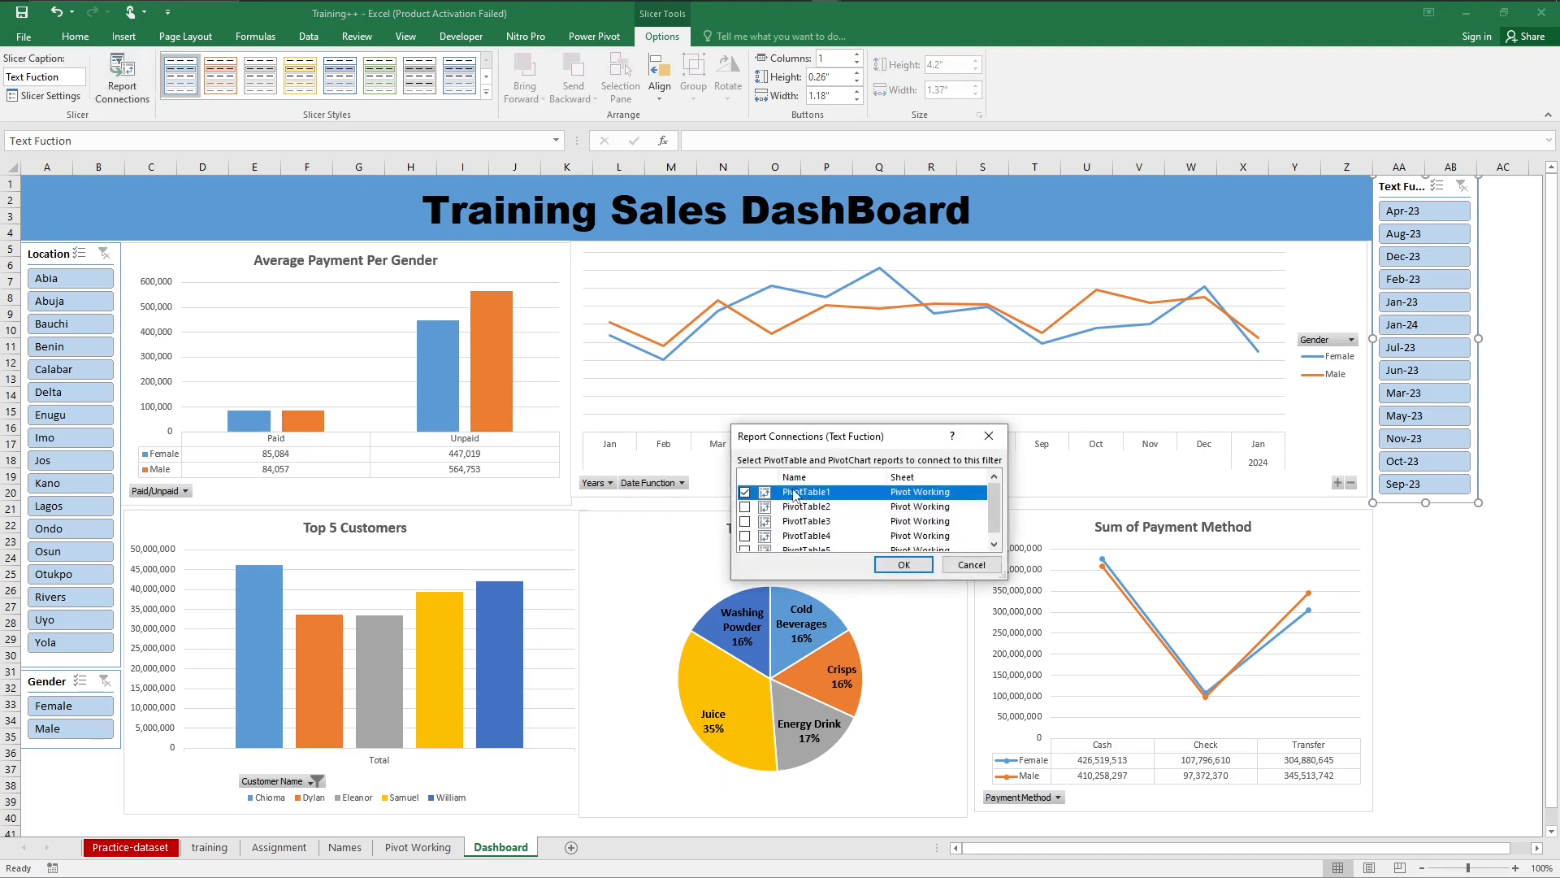
click(744, 506)
click(744, 521)
click(745, 536)
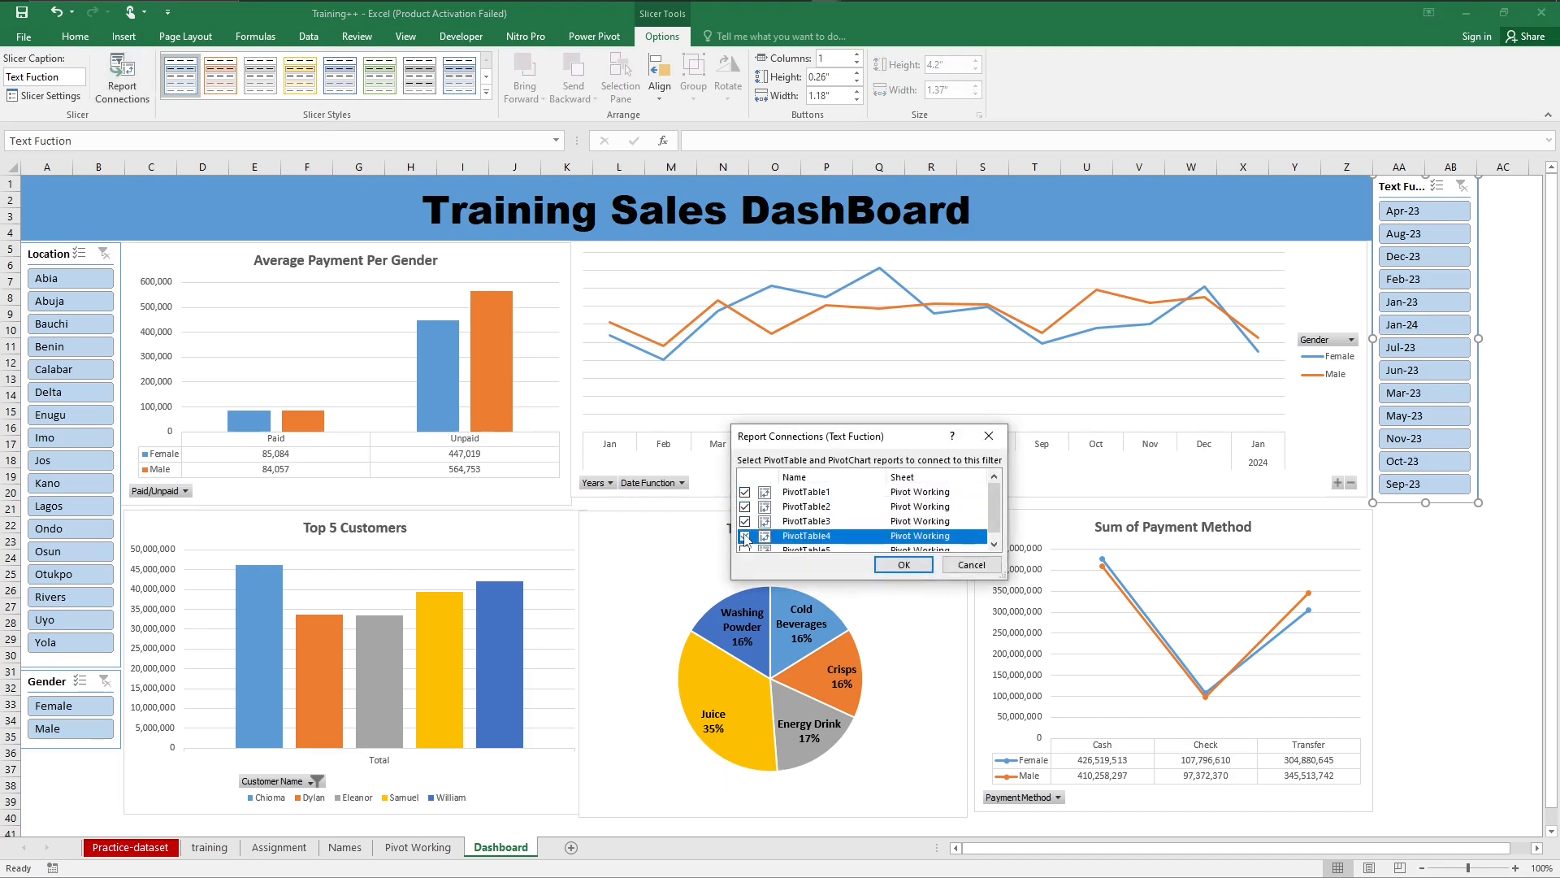
click(745, 550)
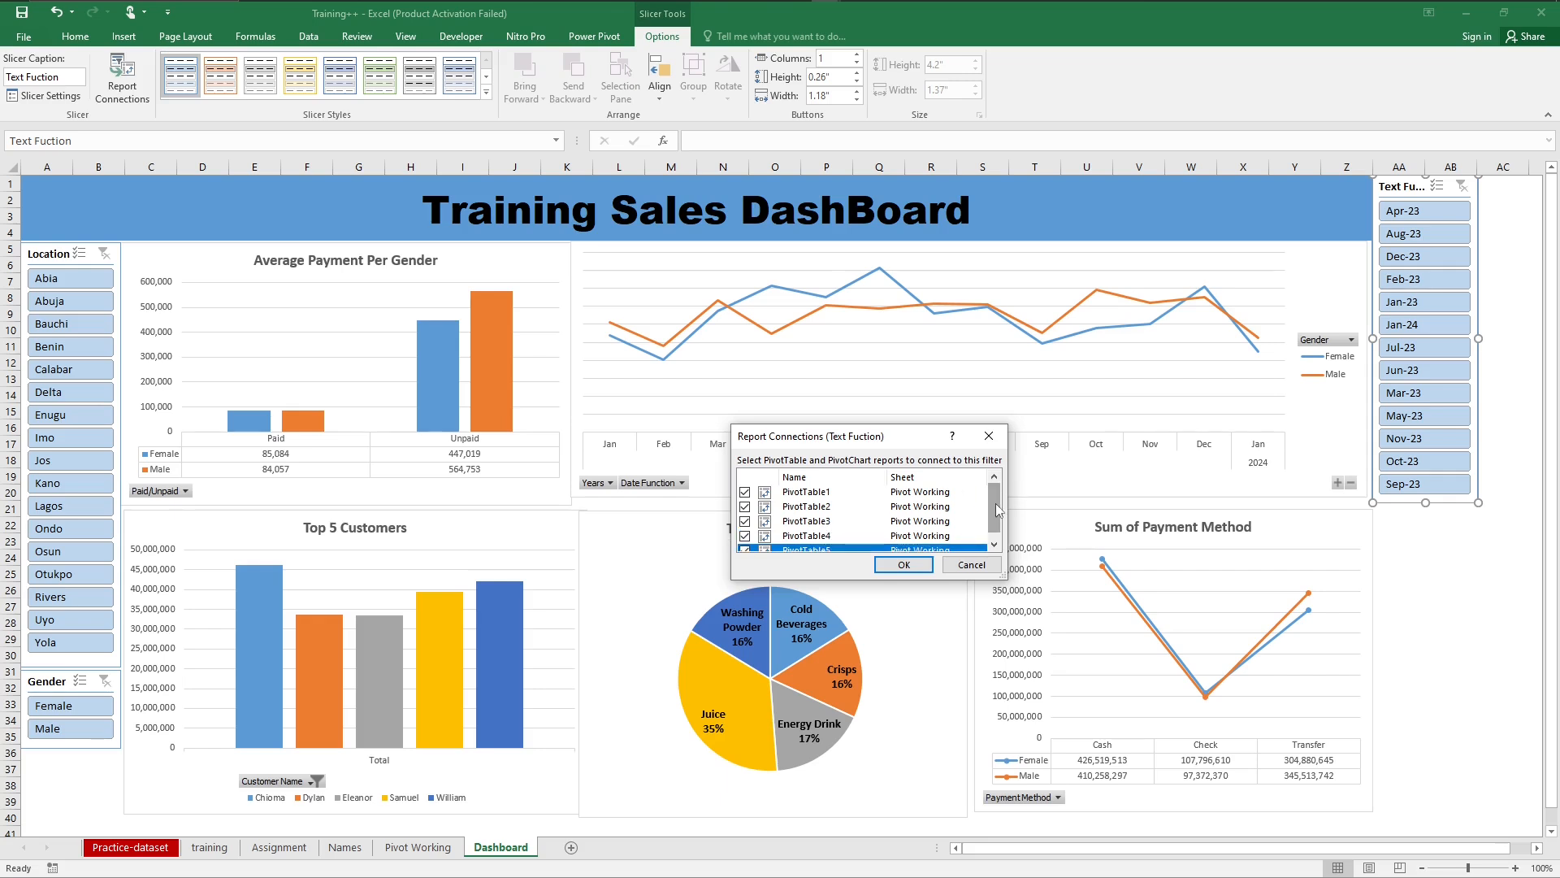
click(903, 565)
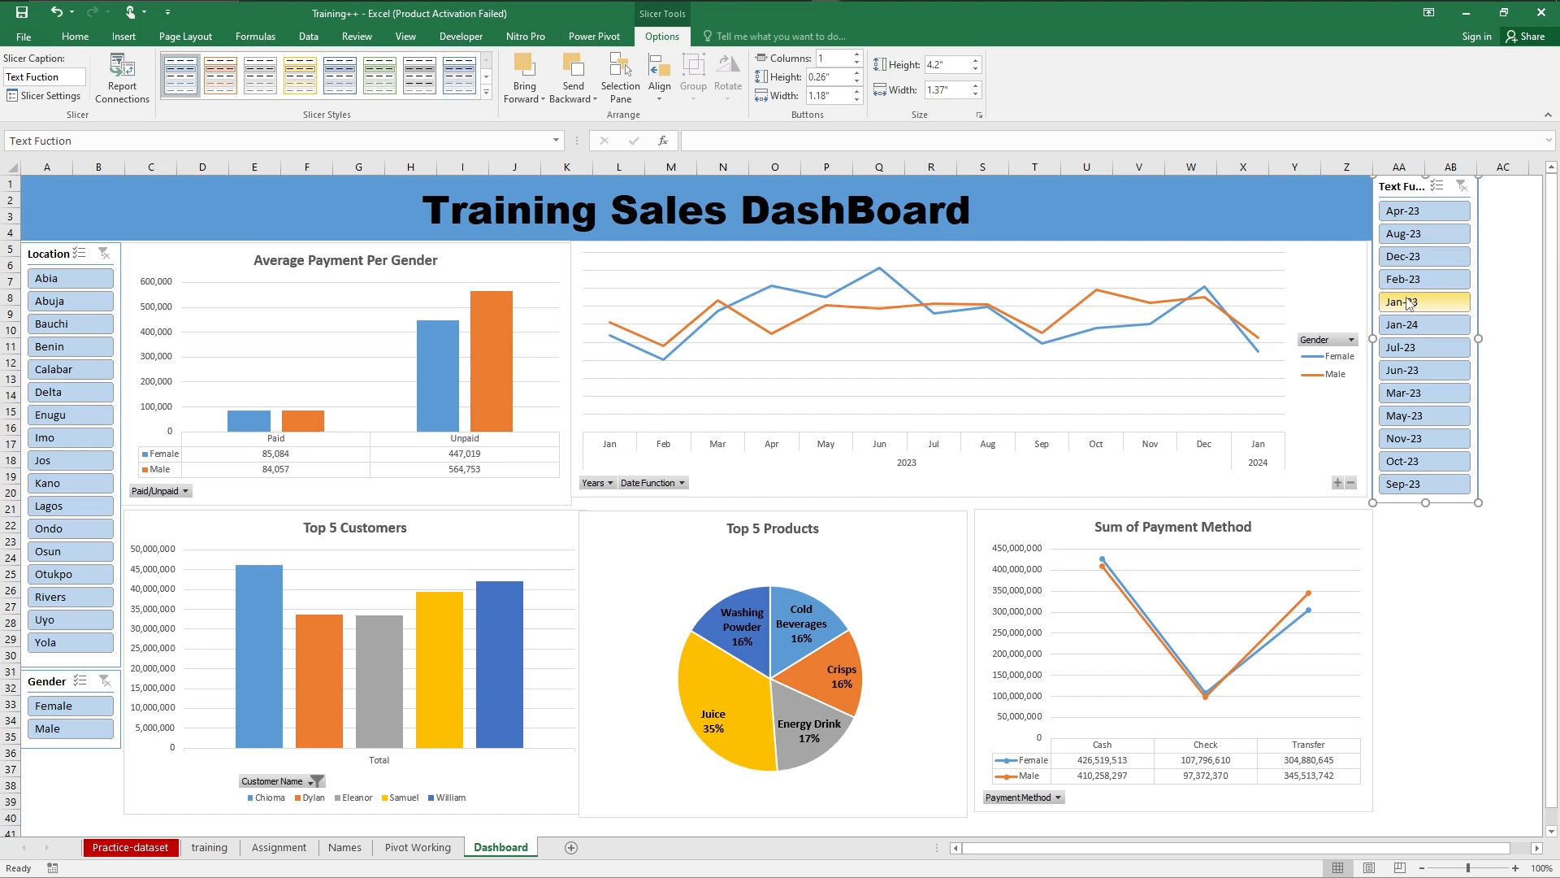
Step: Test the connected slicers by filtering the dashboard to Jul-23, Female and Lagos
click(1394, 347)
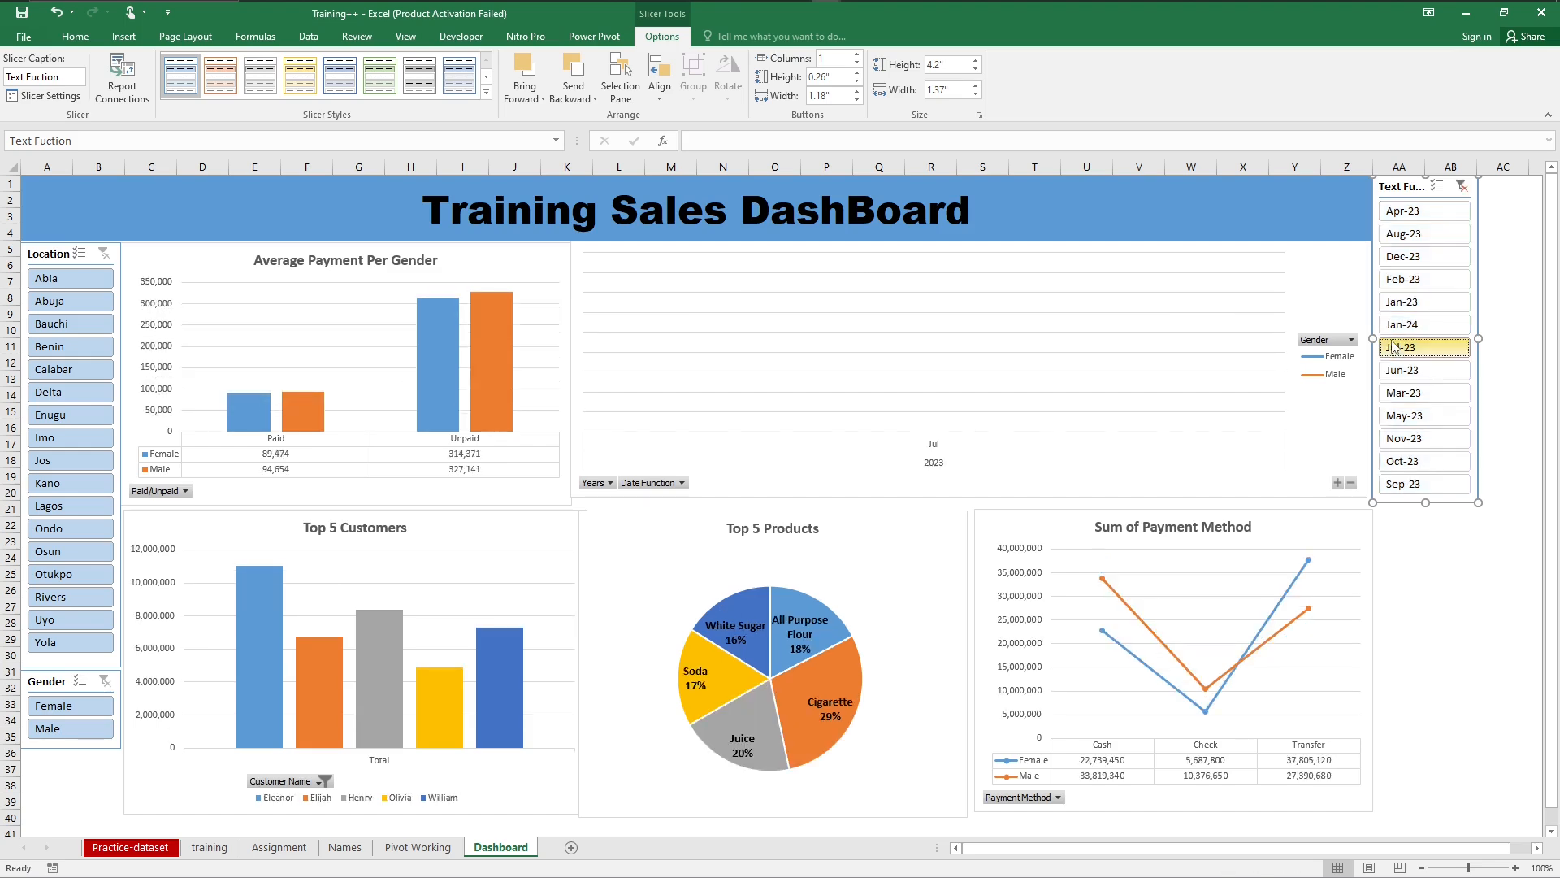
click(55, 716)
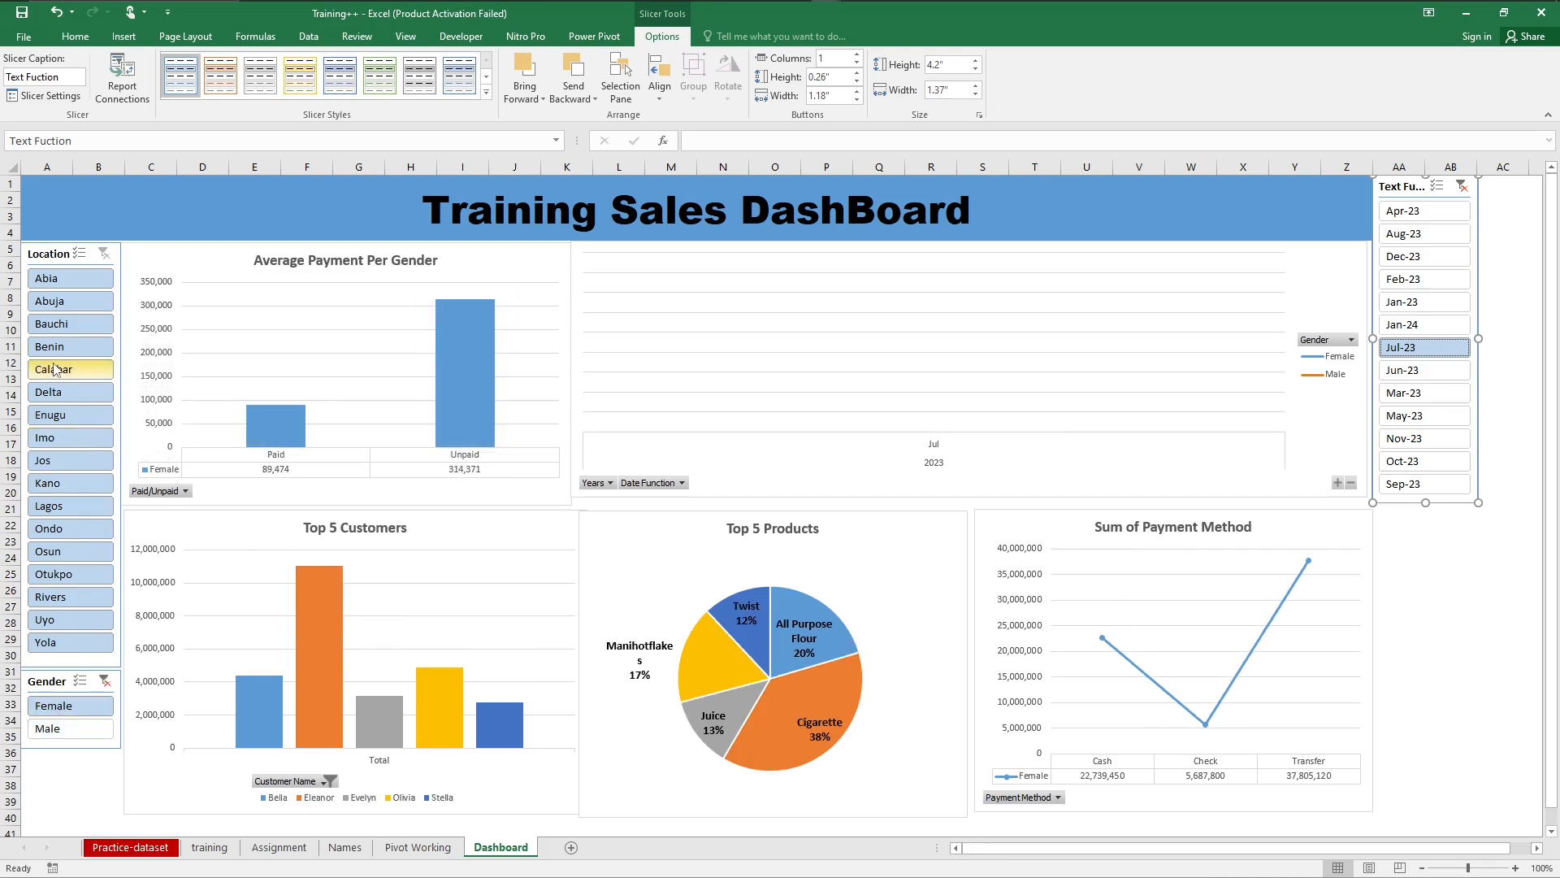
click(53, 503)
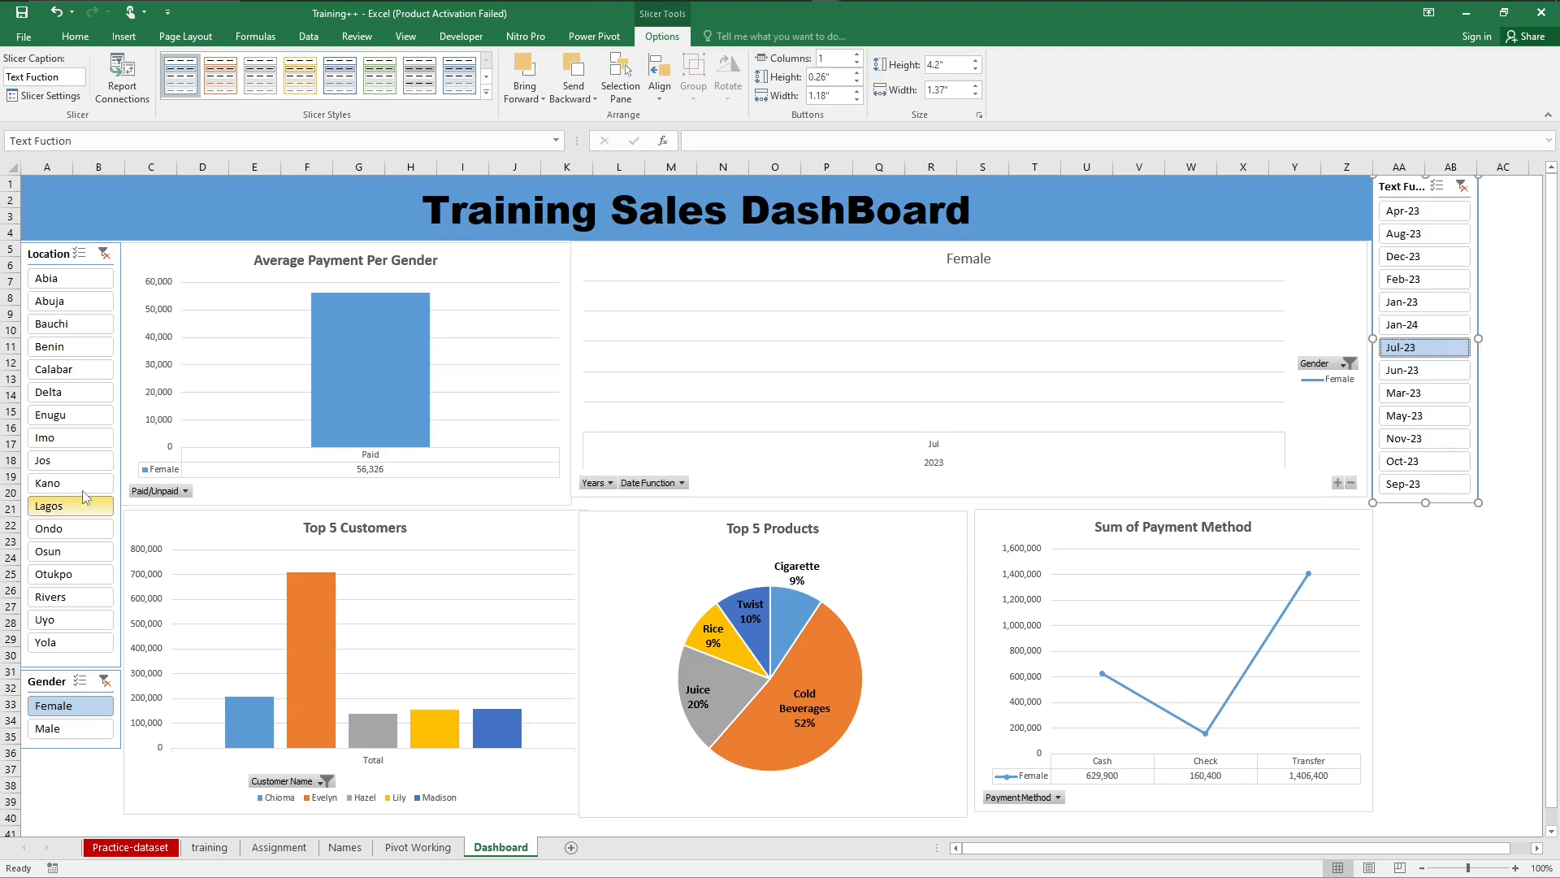
Step: Clear the filters on the Location, Gender and Text Fuction slicers
click(104, 253)
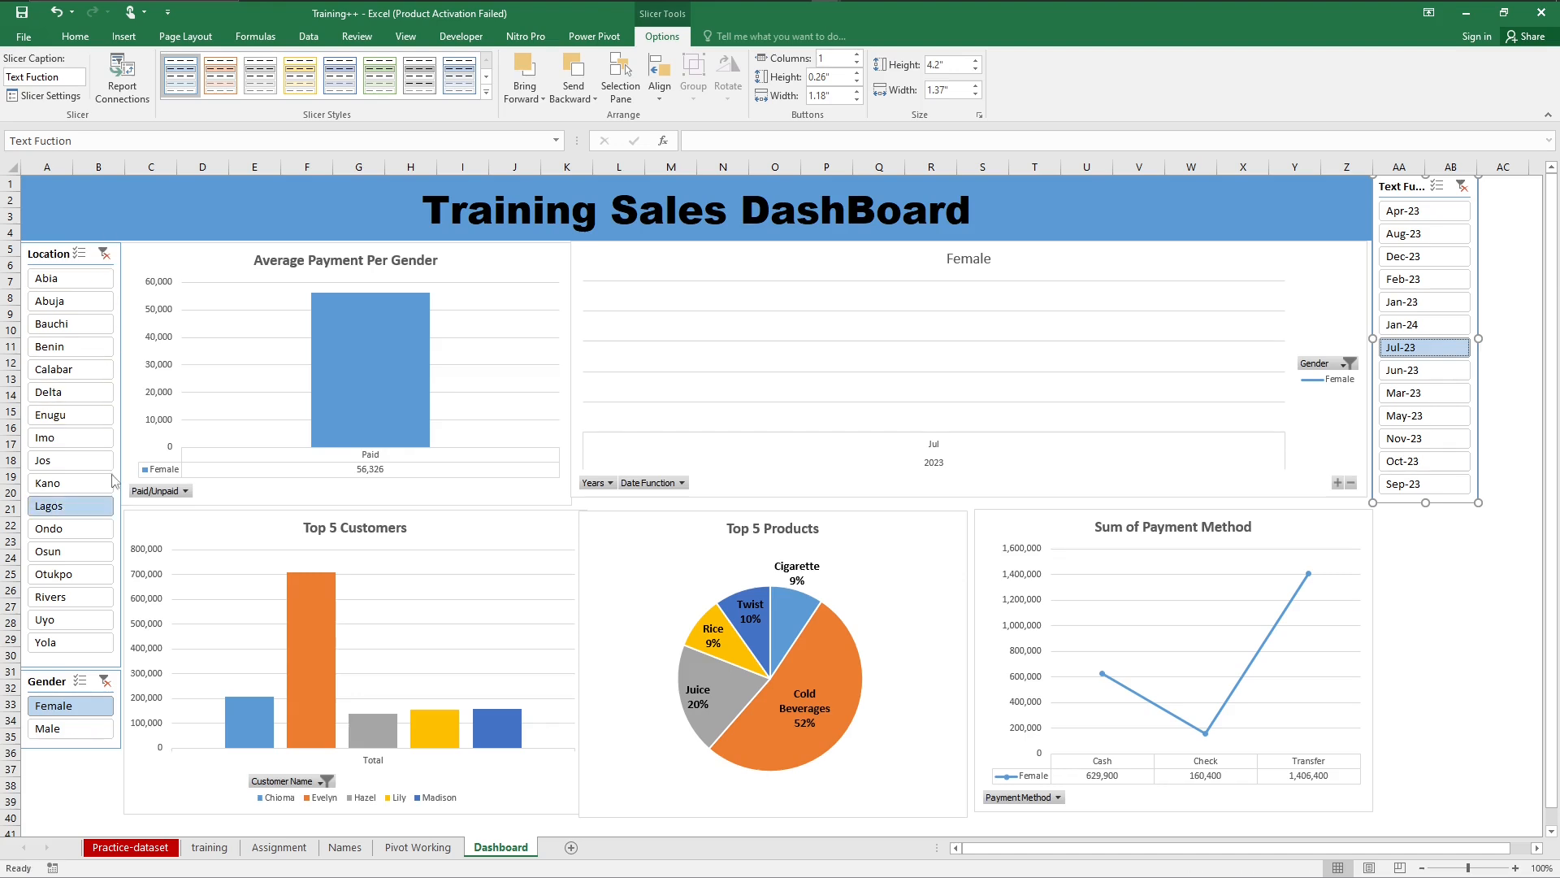
click(104, 681)
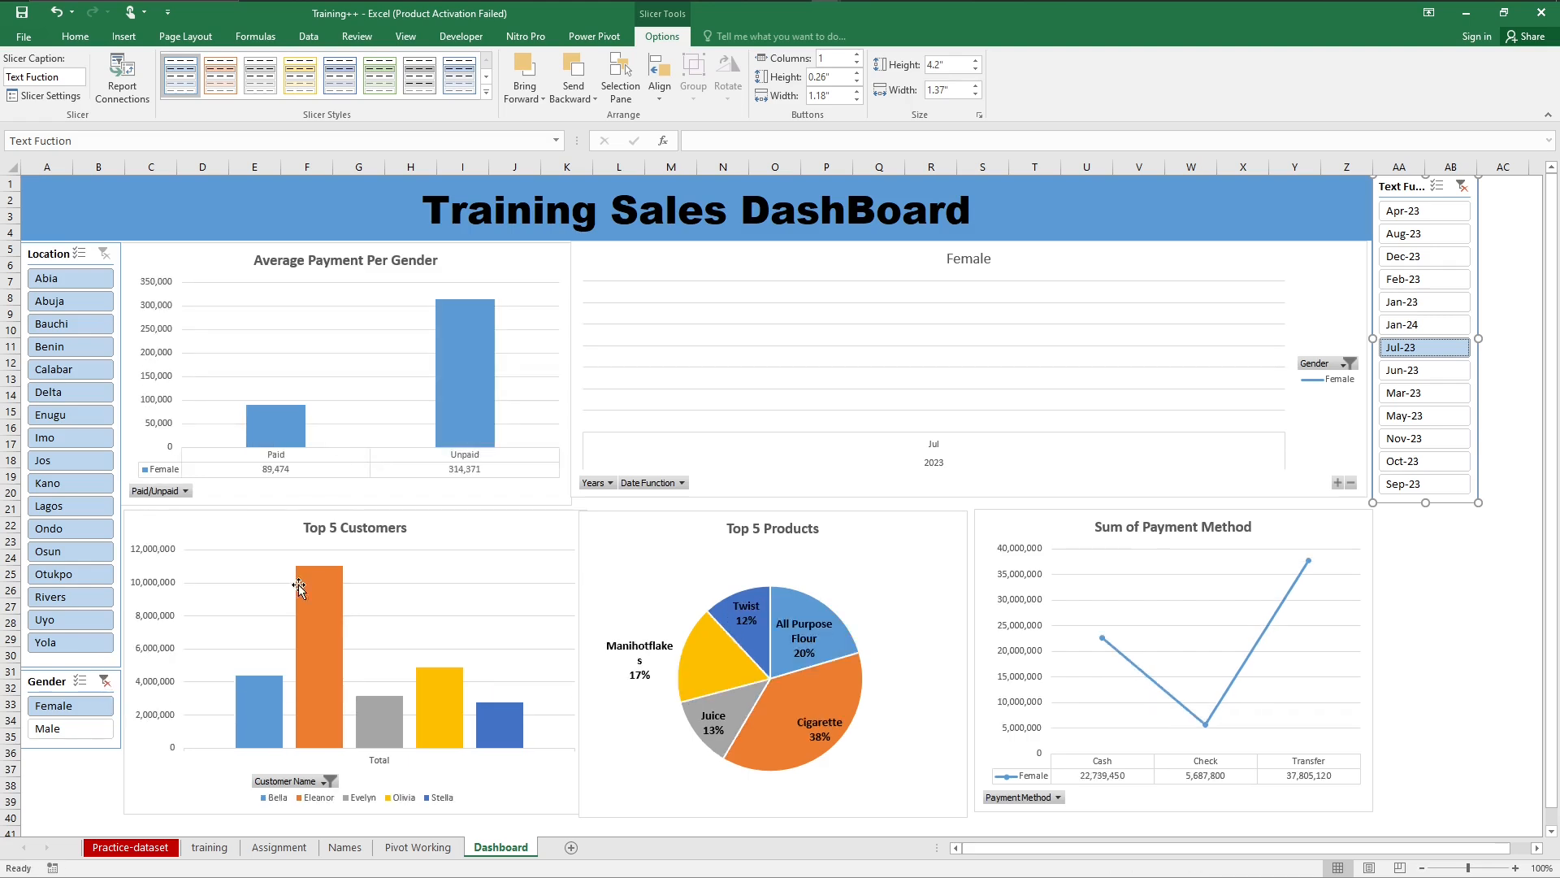
click(1461, 187)
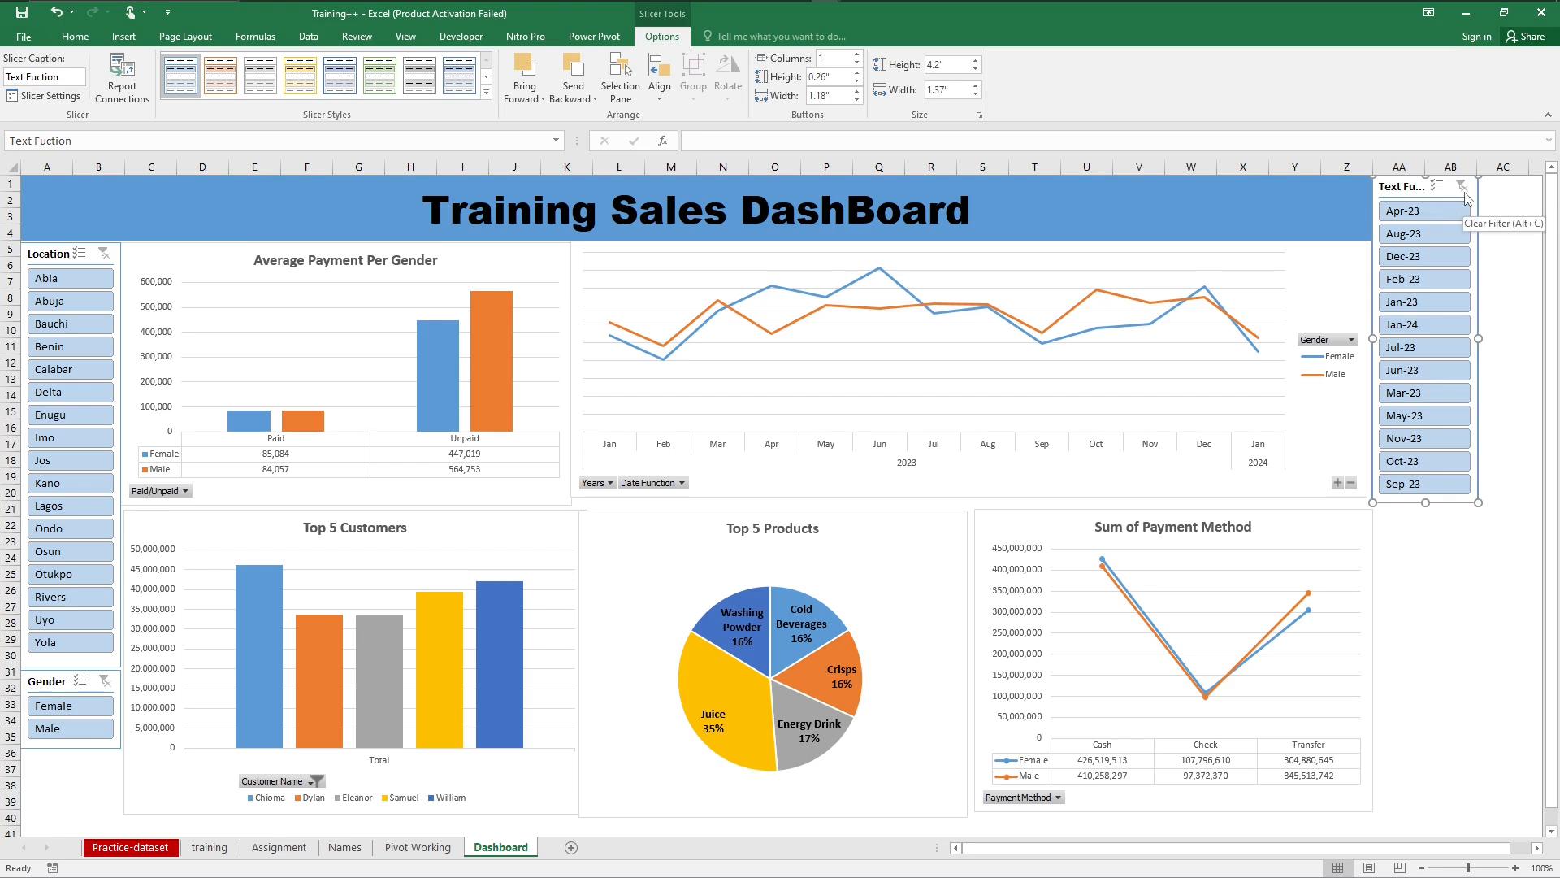
click(77, 37)
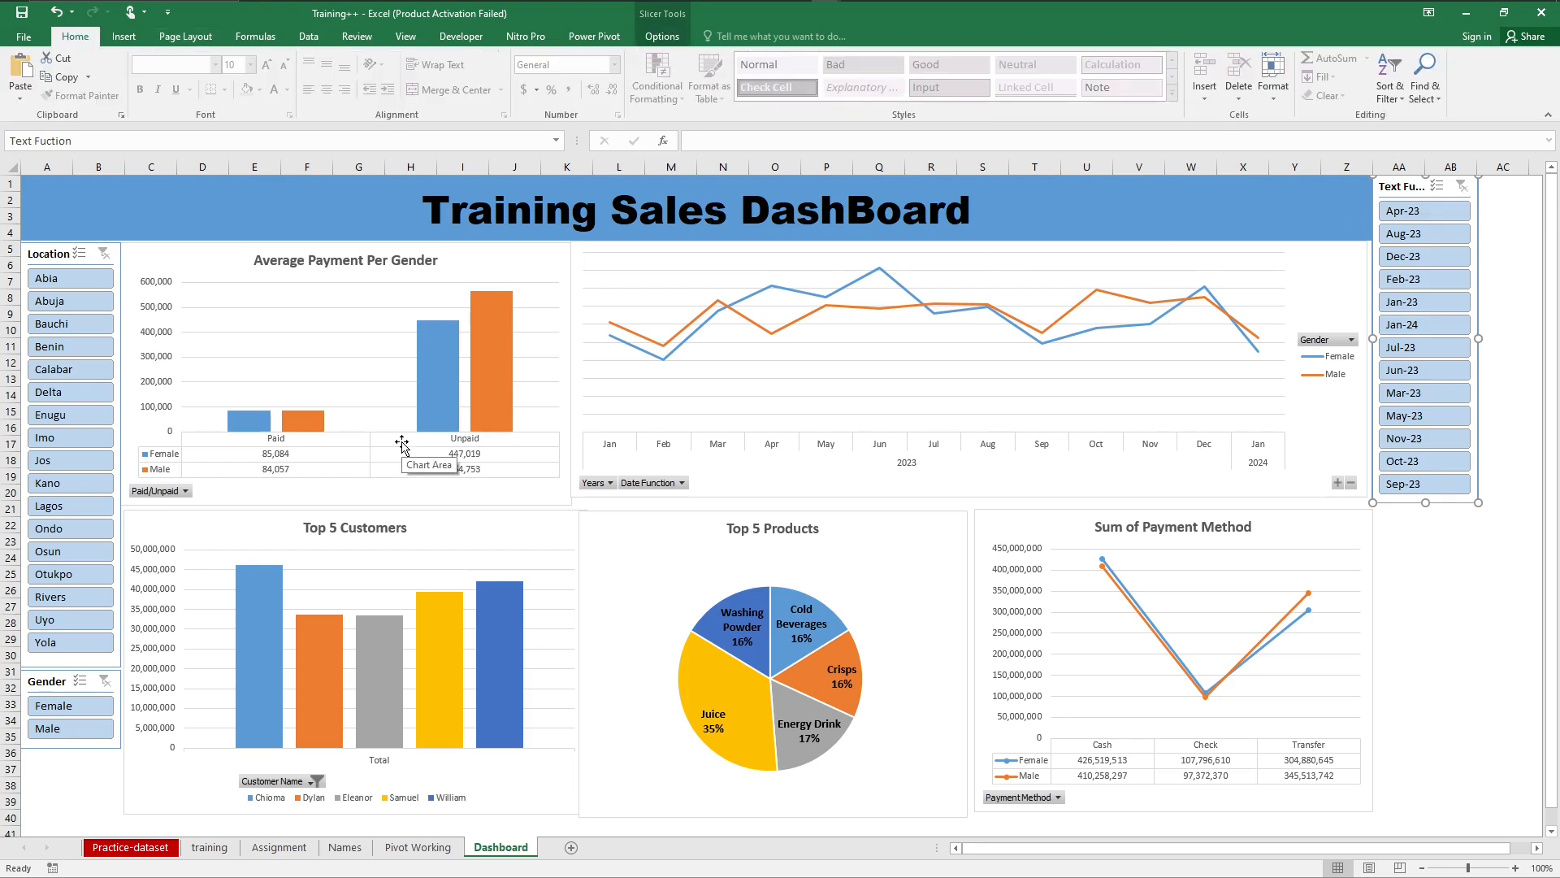